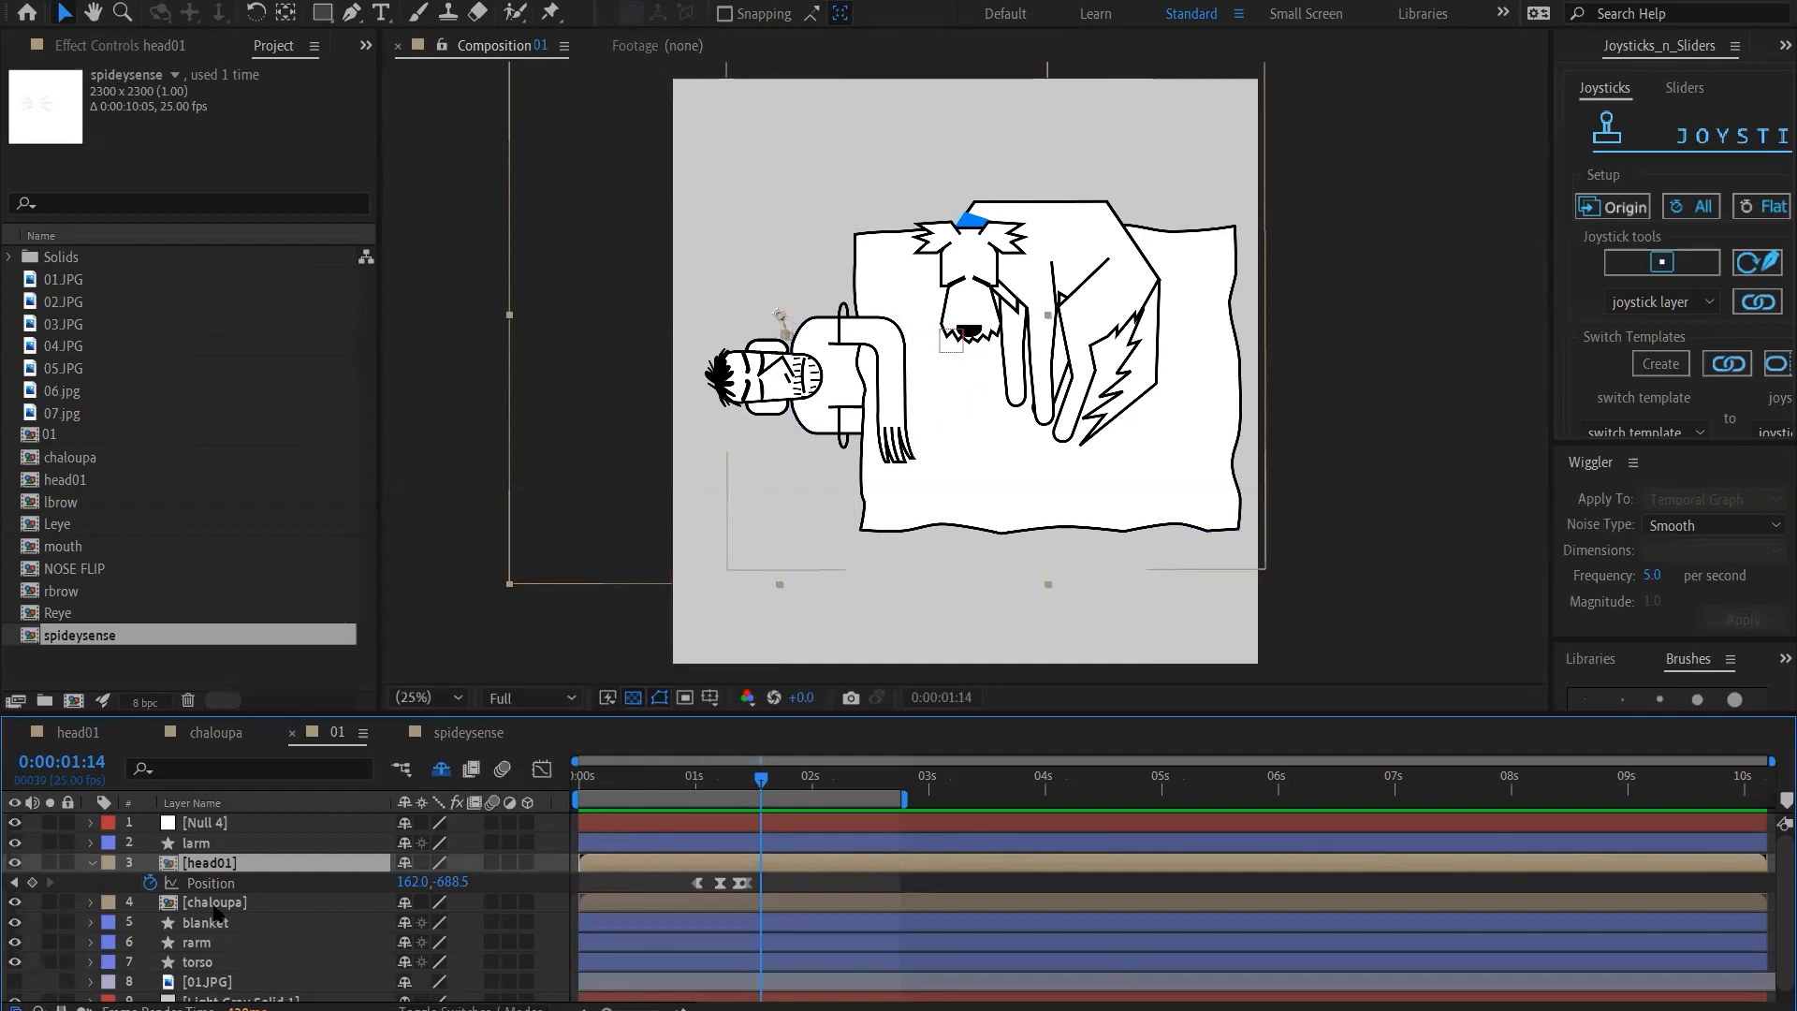
Freeze the chaloupa layer on its frame at 0:00:01:14
{"action": "left_click", "coordinate": [216, 904]}
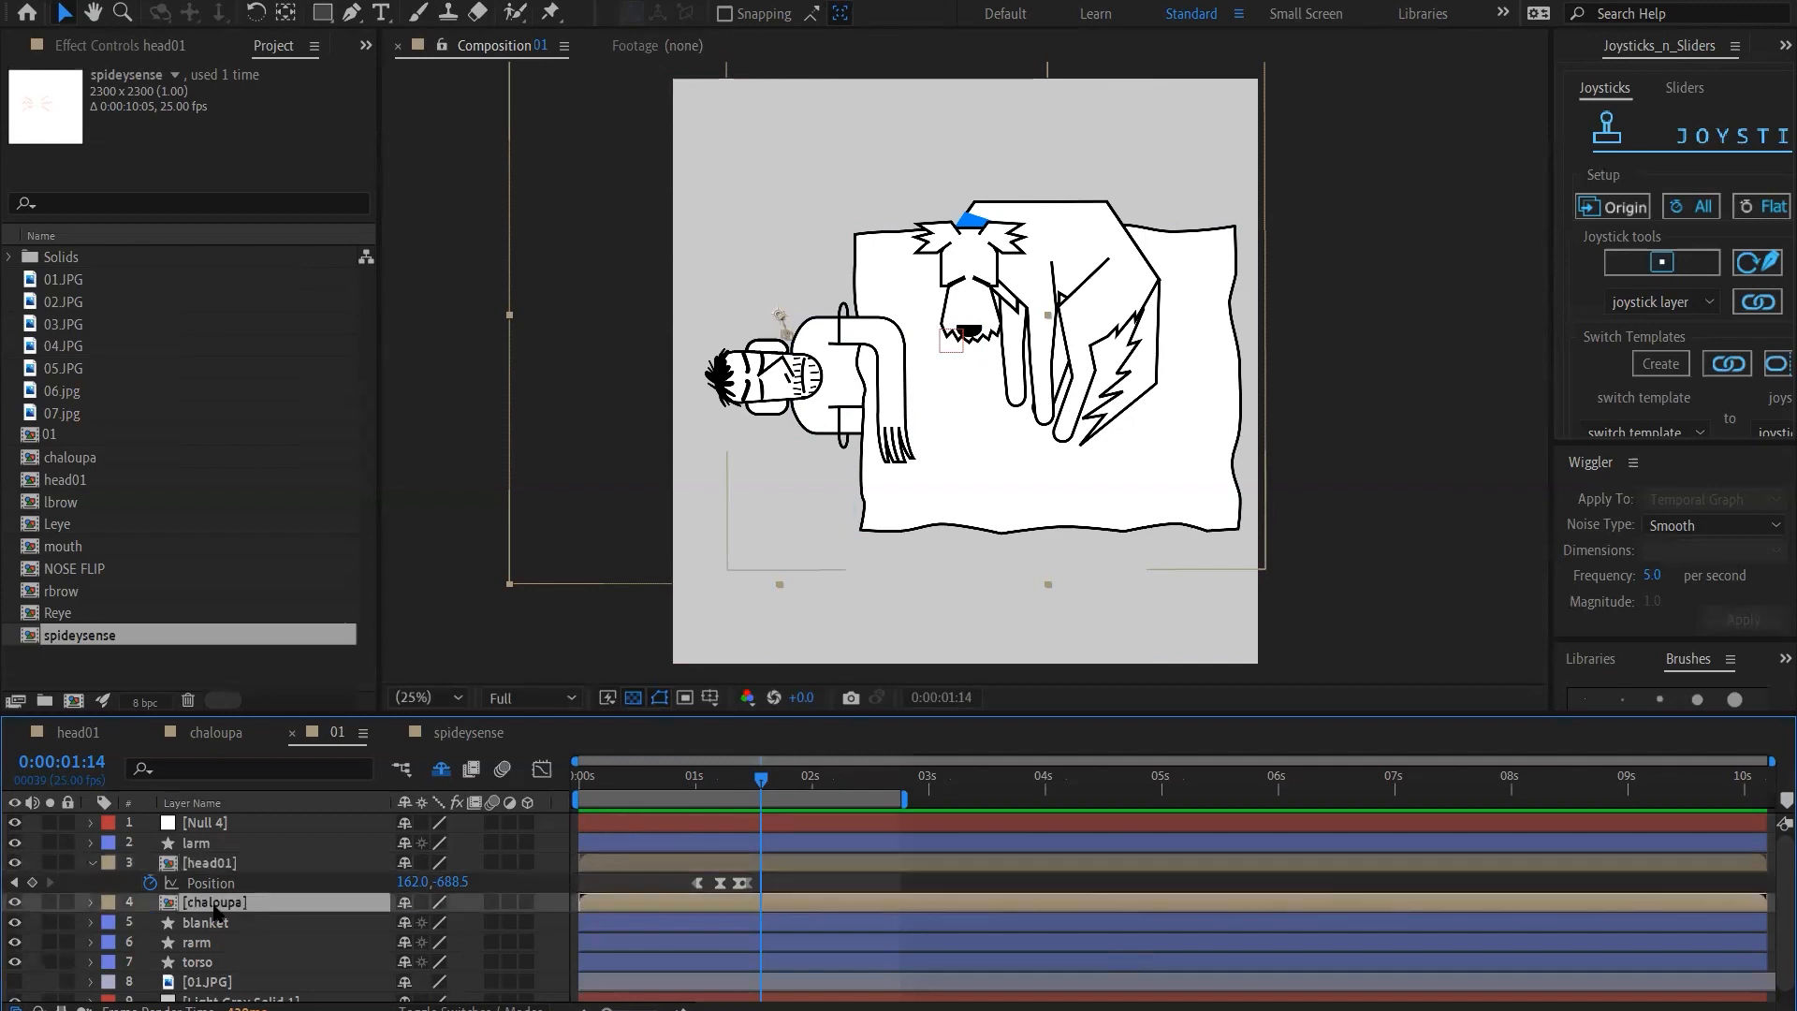
{"action": "right_click", "coordinate": [217, 902]}
{"action": "mouse_move", "coordinate": [393, 438]}
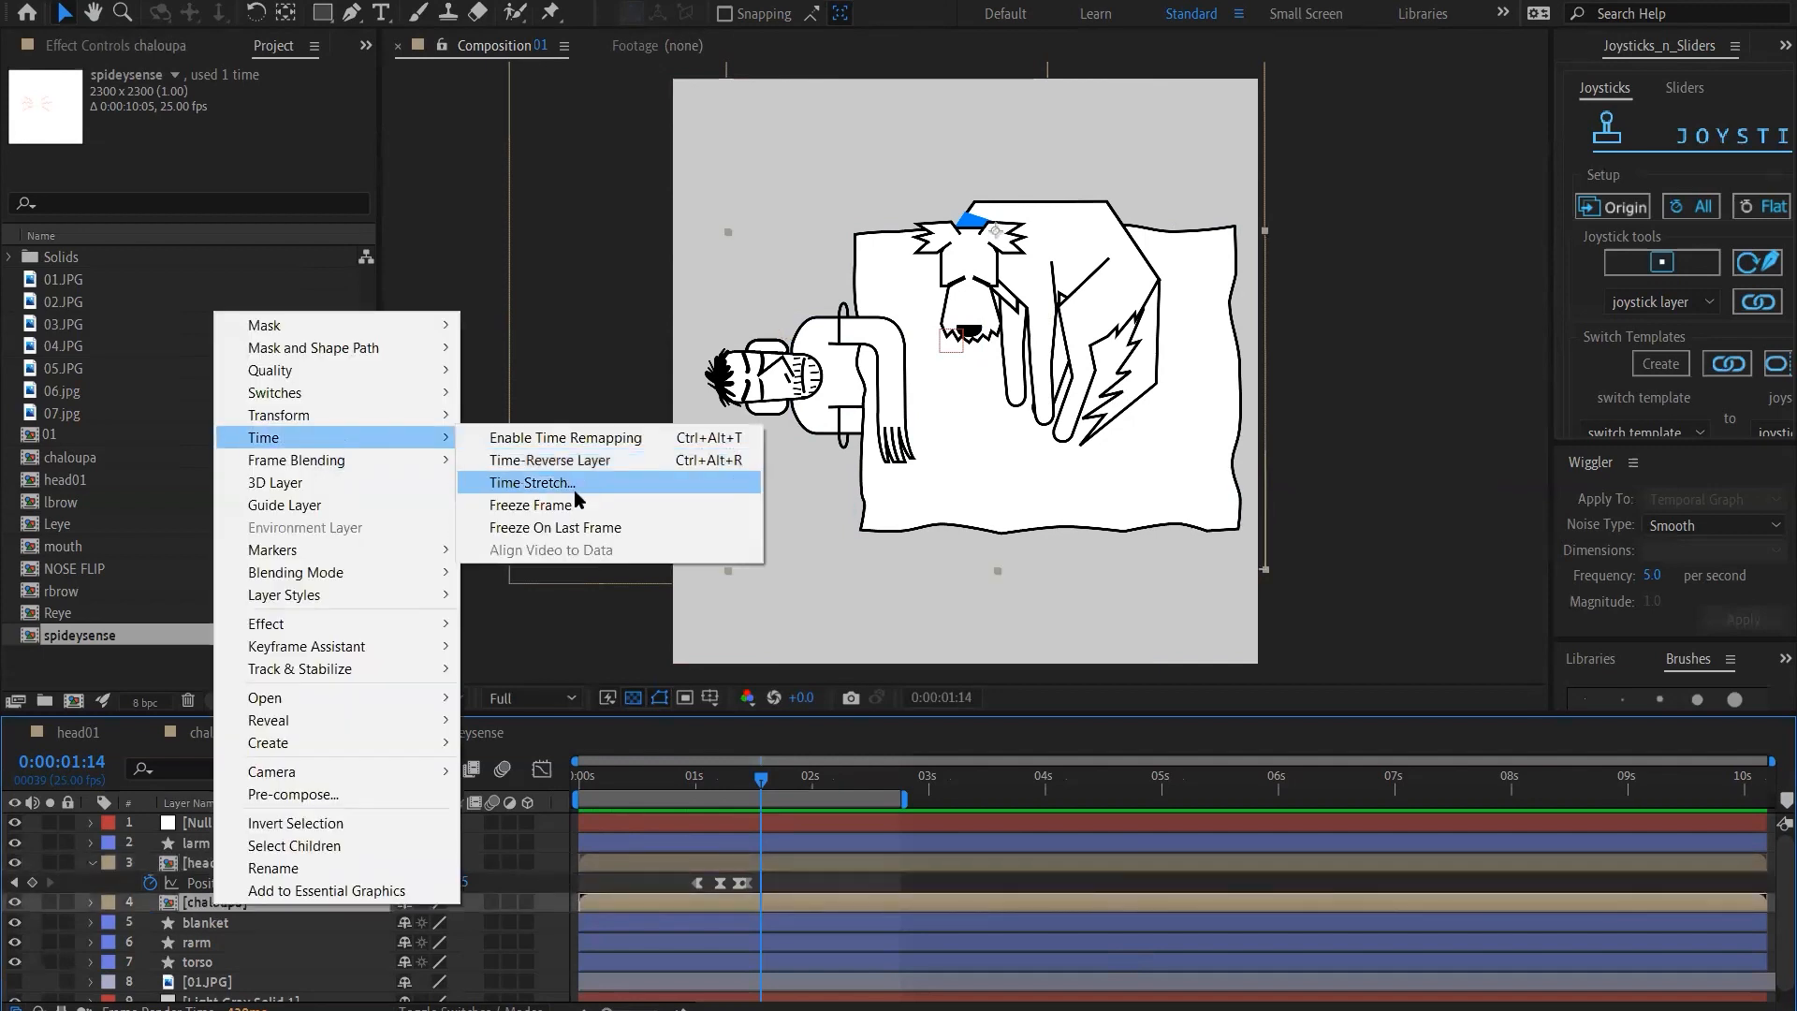
{"action": "left_click", "coordinate": [578, 506]}
Preview composition 01 from its first frame and fit the composition to the viewer
{"action": "left_click_drag", "start_coordinate": [758, 779], "coordinate": [506, 760]}
{"action": "key", "text": "space"}
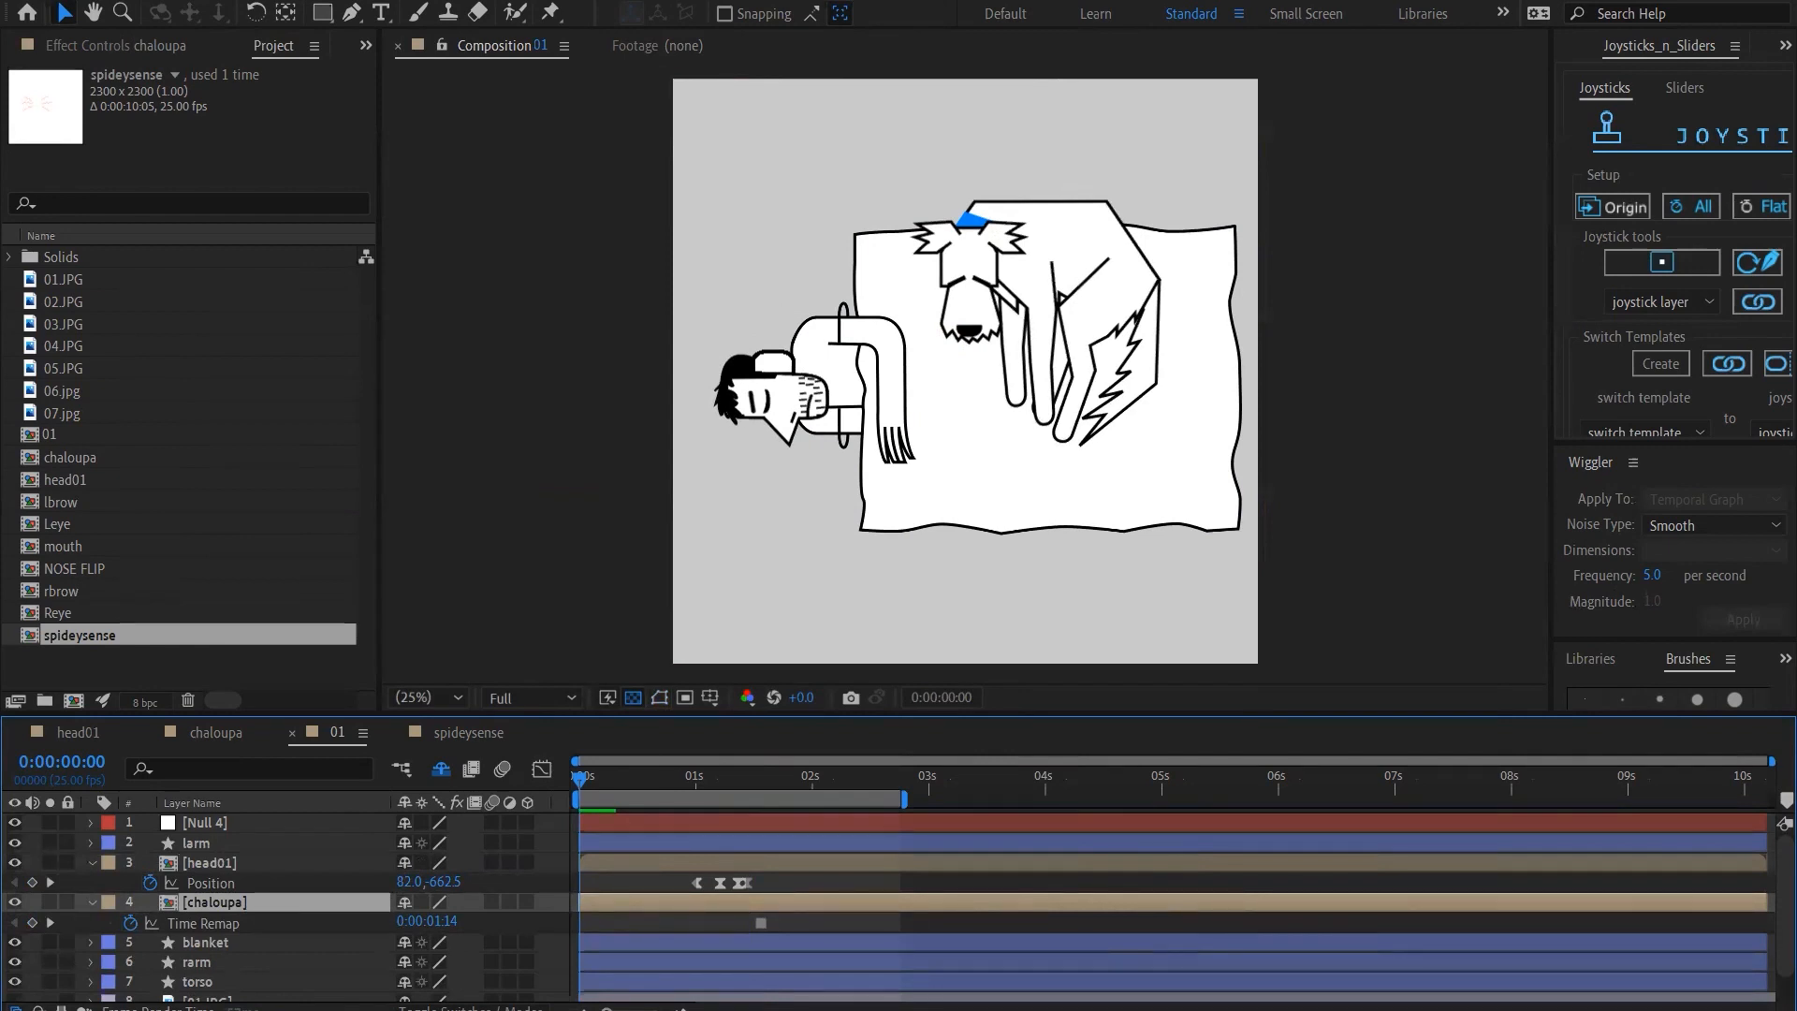
{"action": "left_click", "coordinate": [582, 779]}
{"action": "key", "text": "space"}
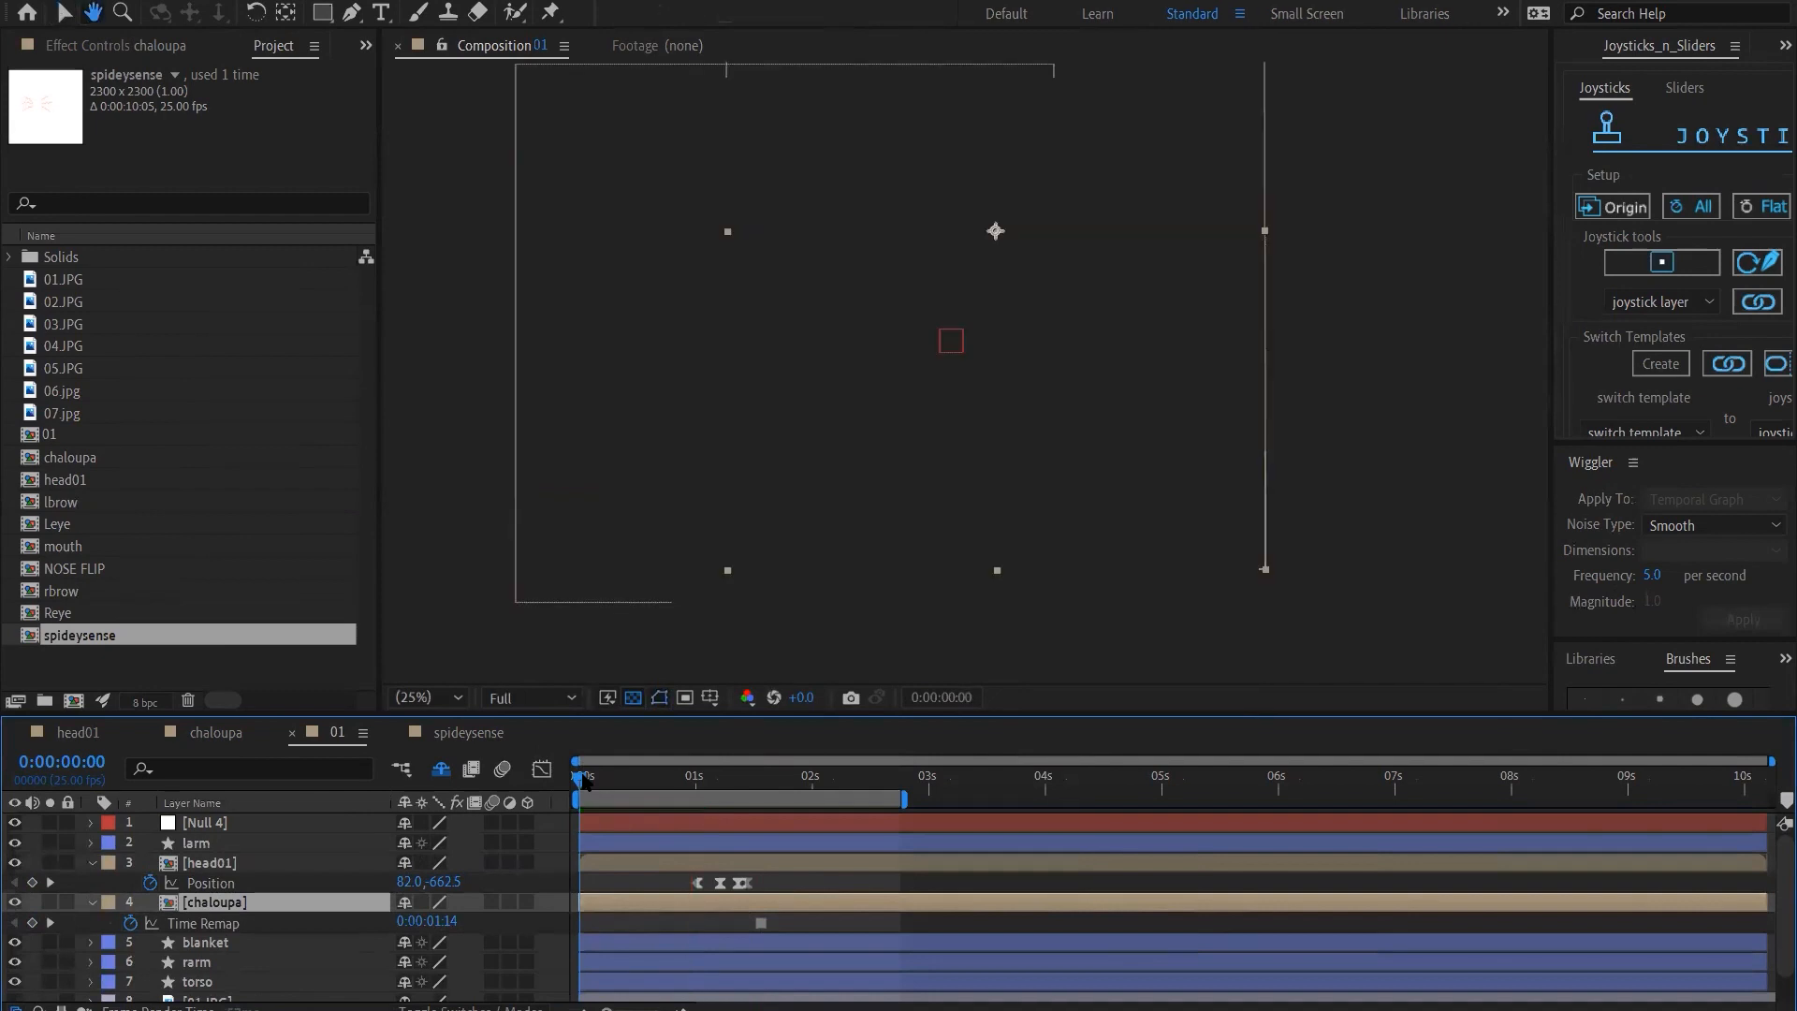
{"action": "key", "text": "space"}
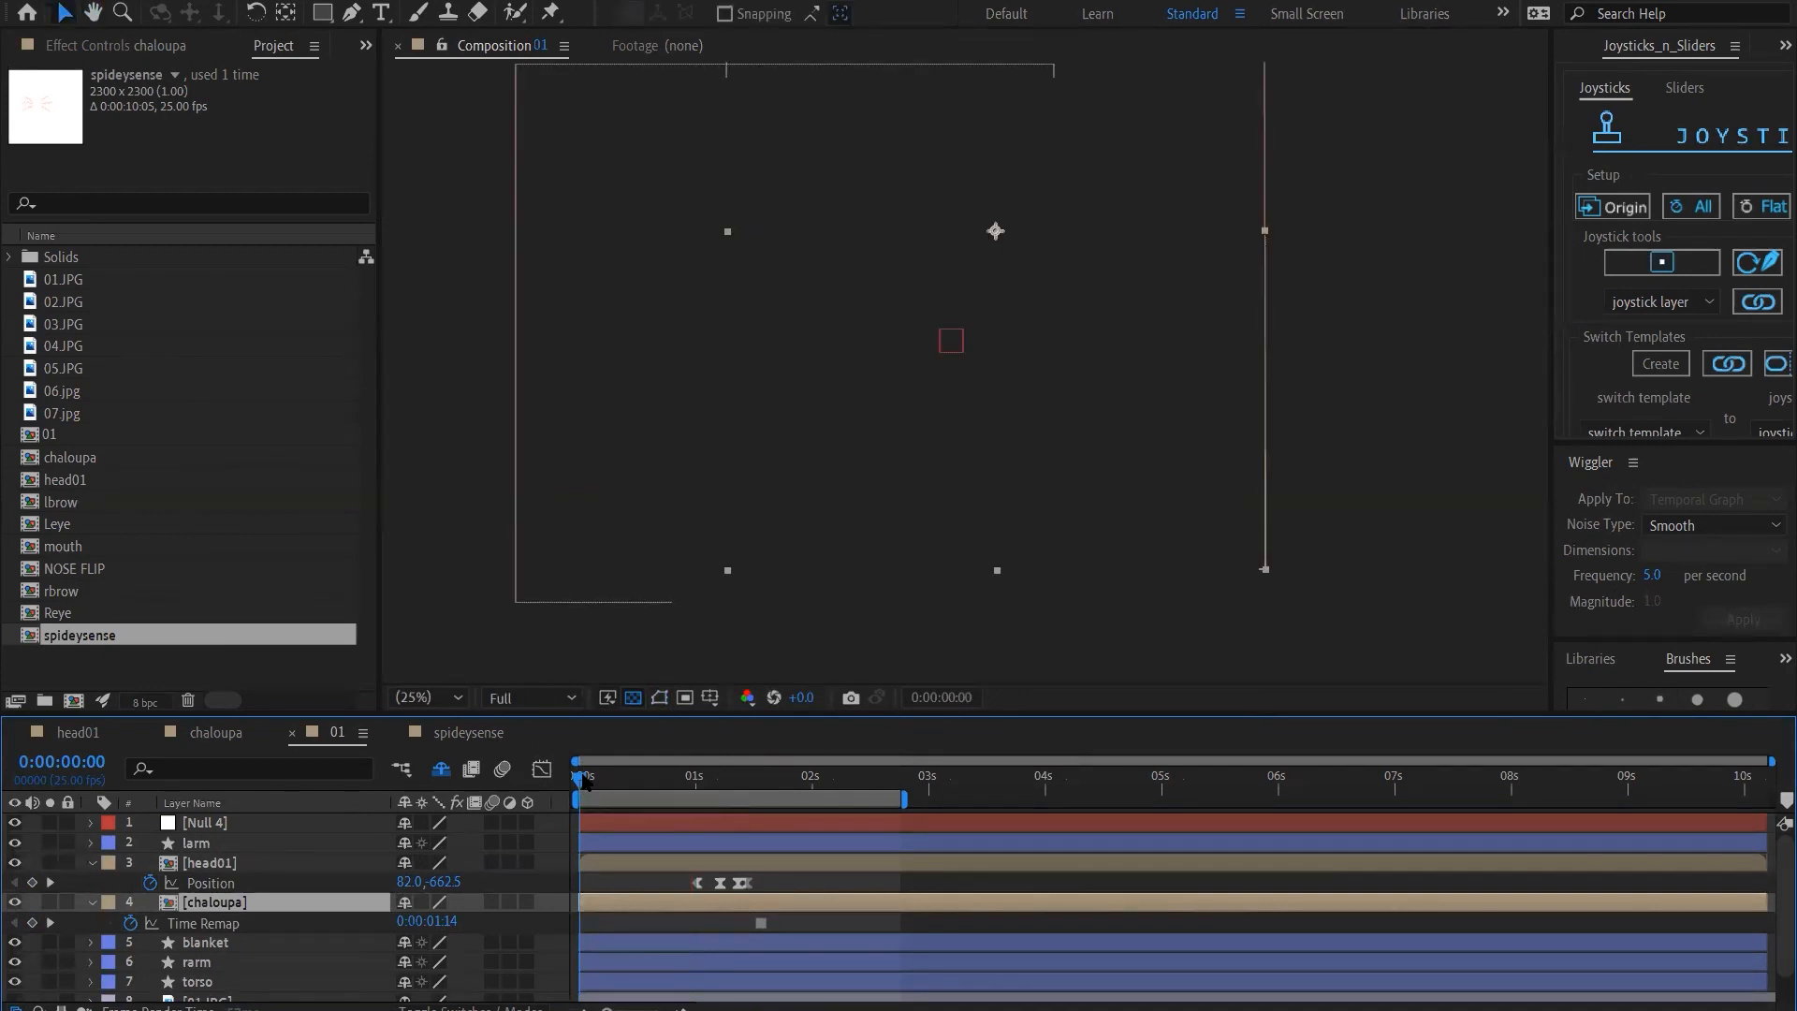
{"action": "key", "text": "space"}
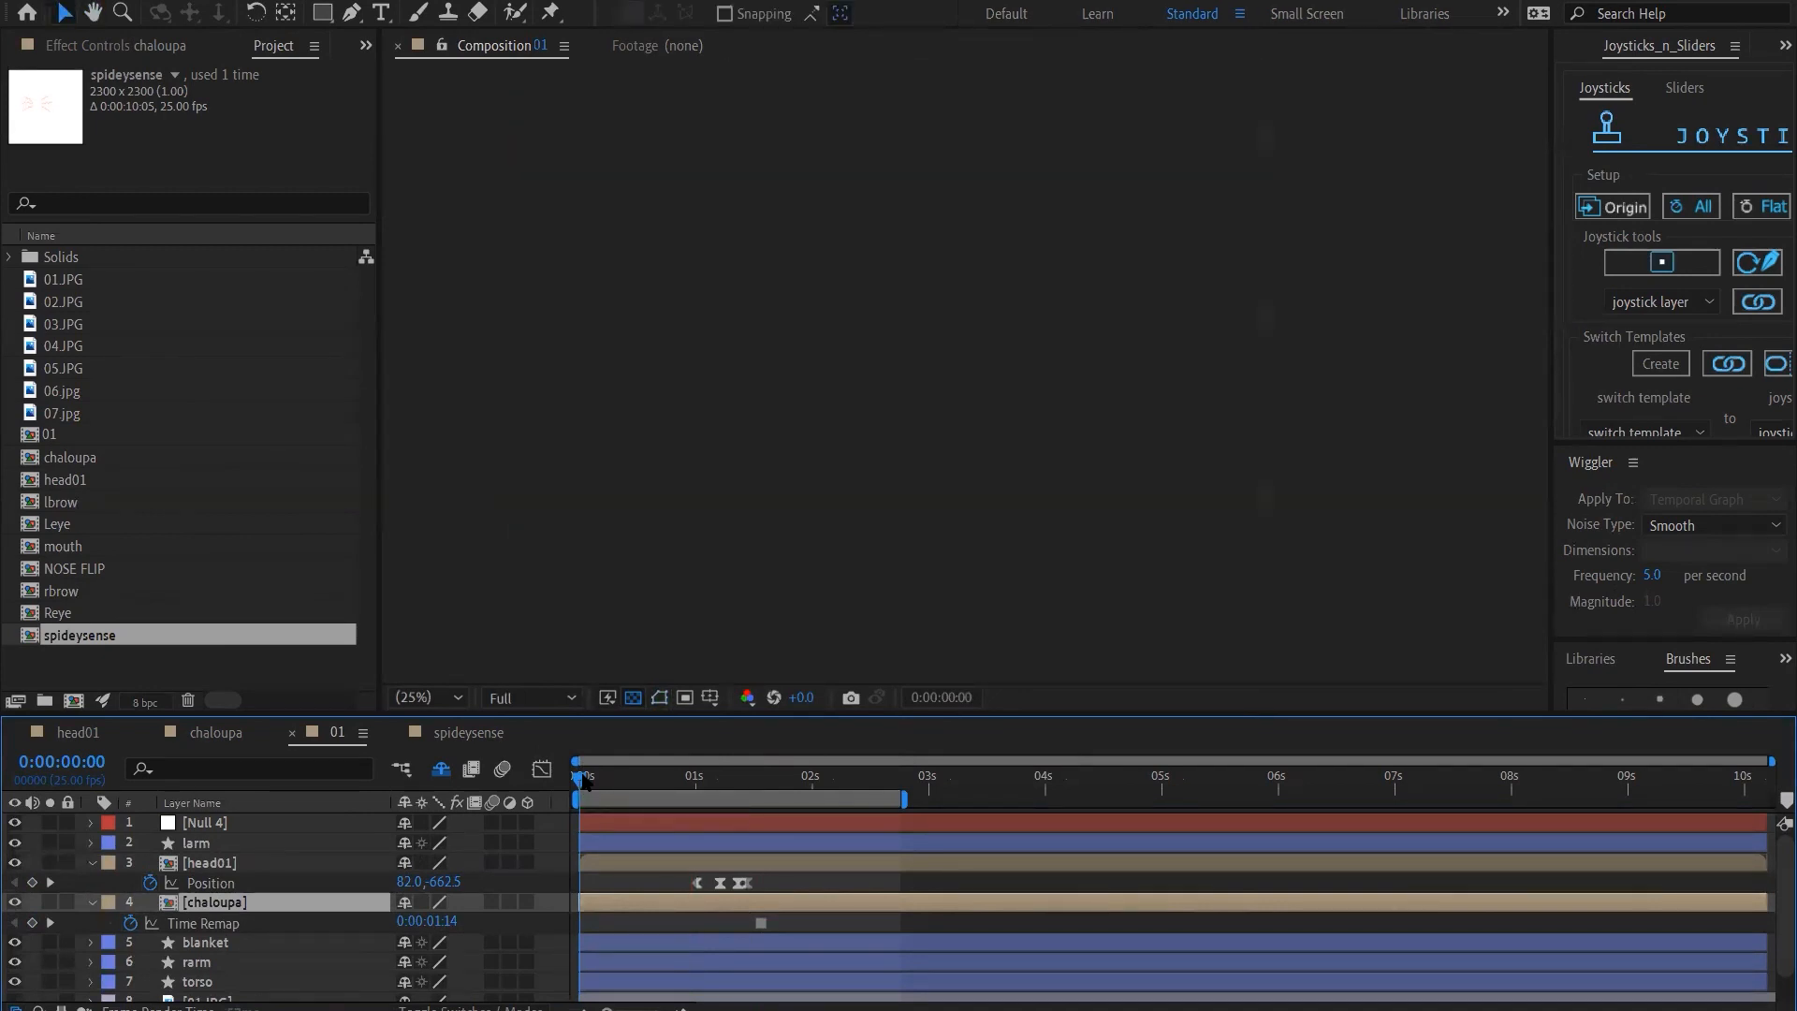
{"action": "left_click", "coordinate": [426, 698]}
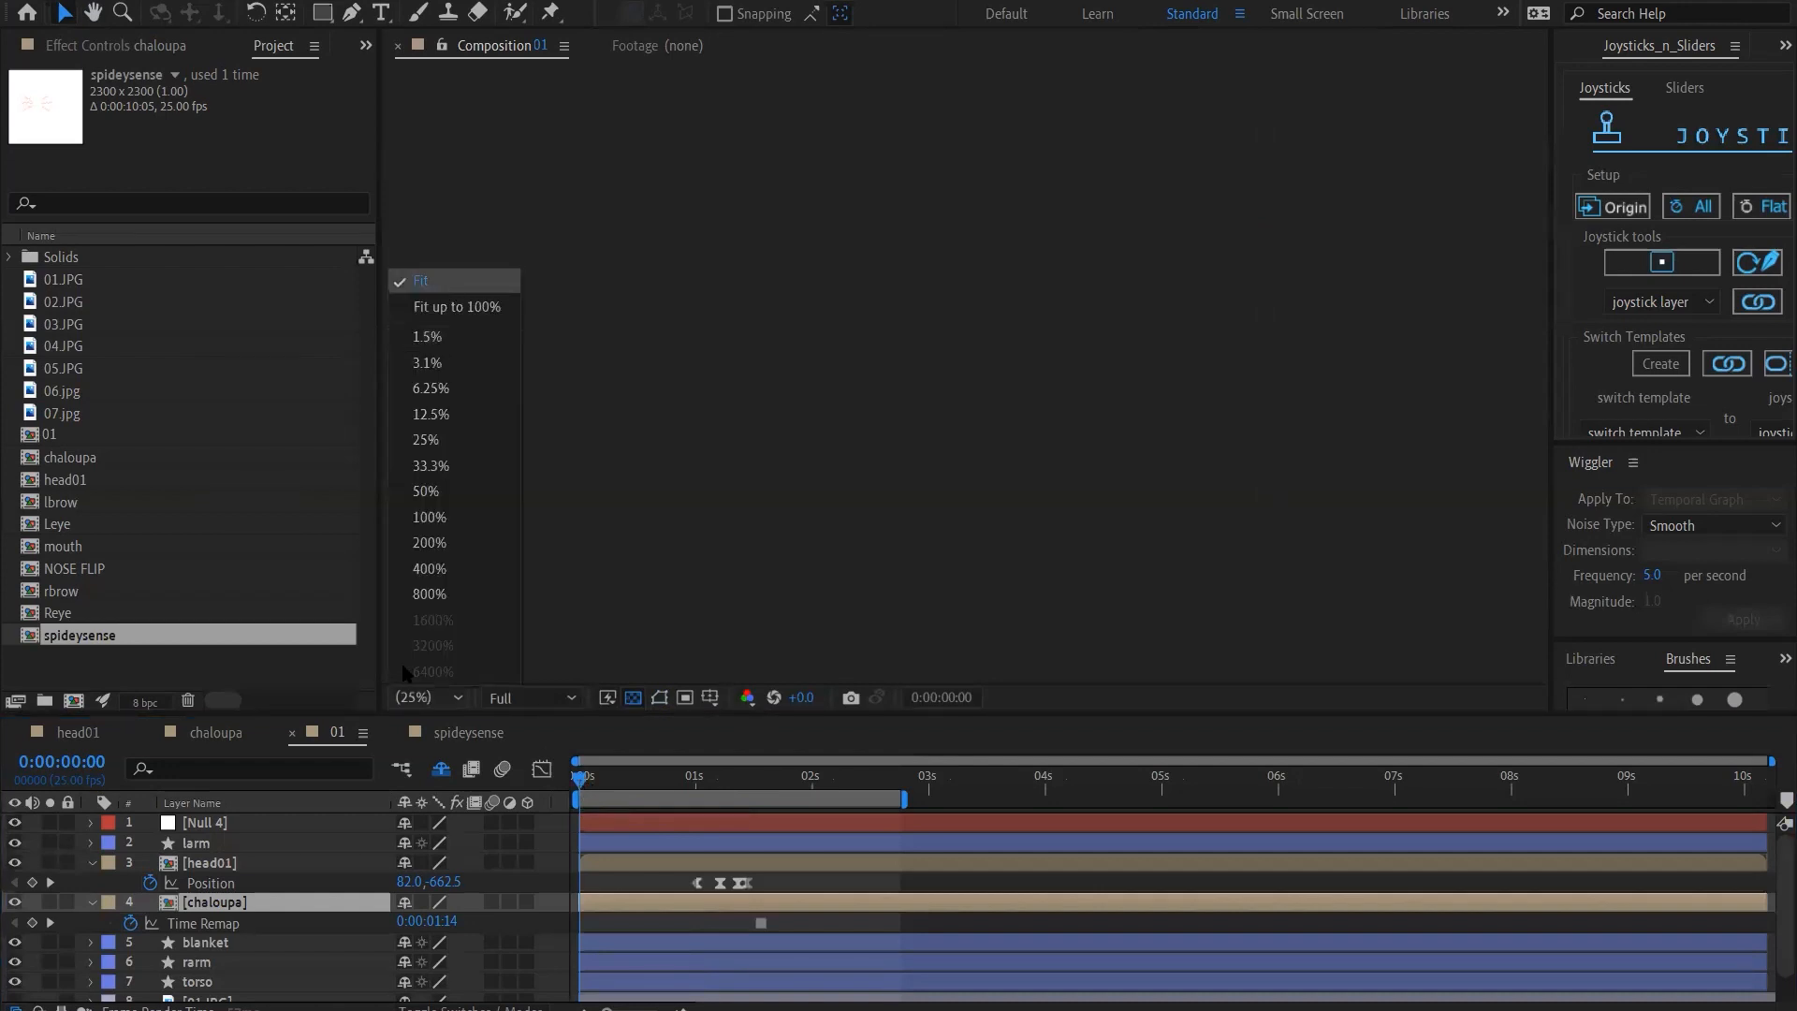
{"action": "left_click", "coordinate": [449, 283]}
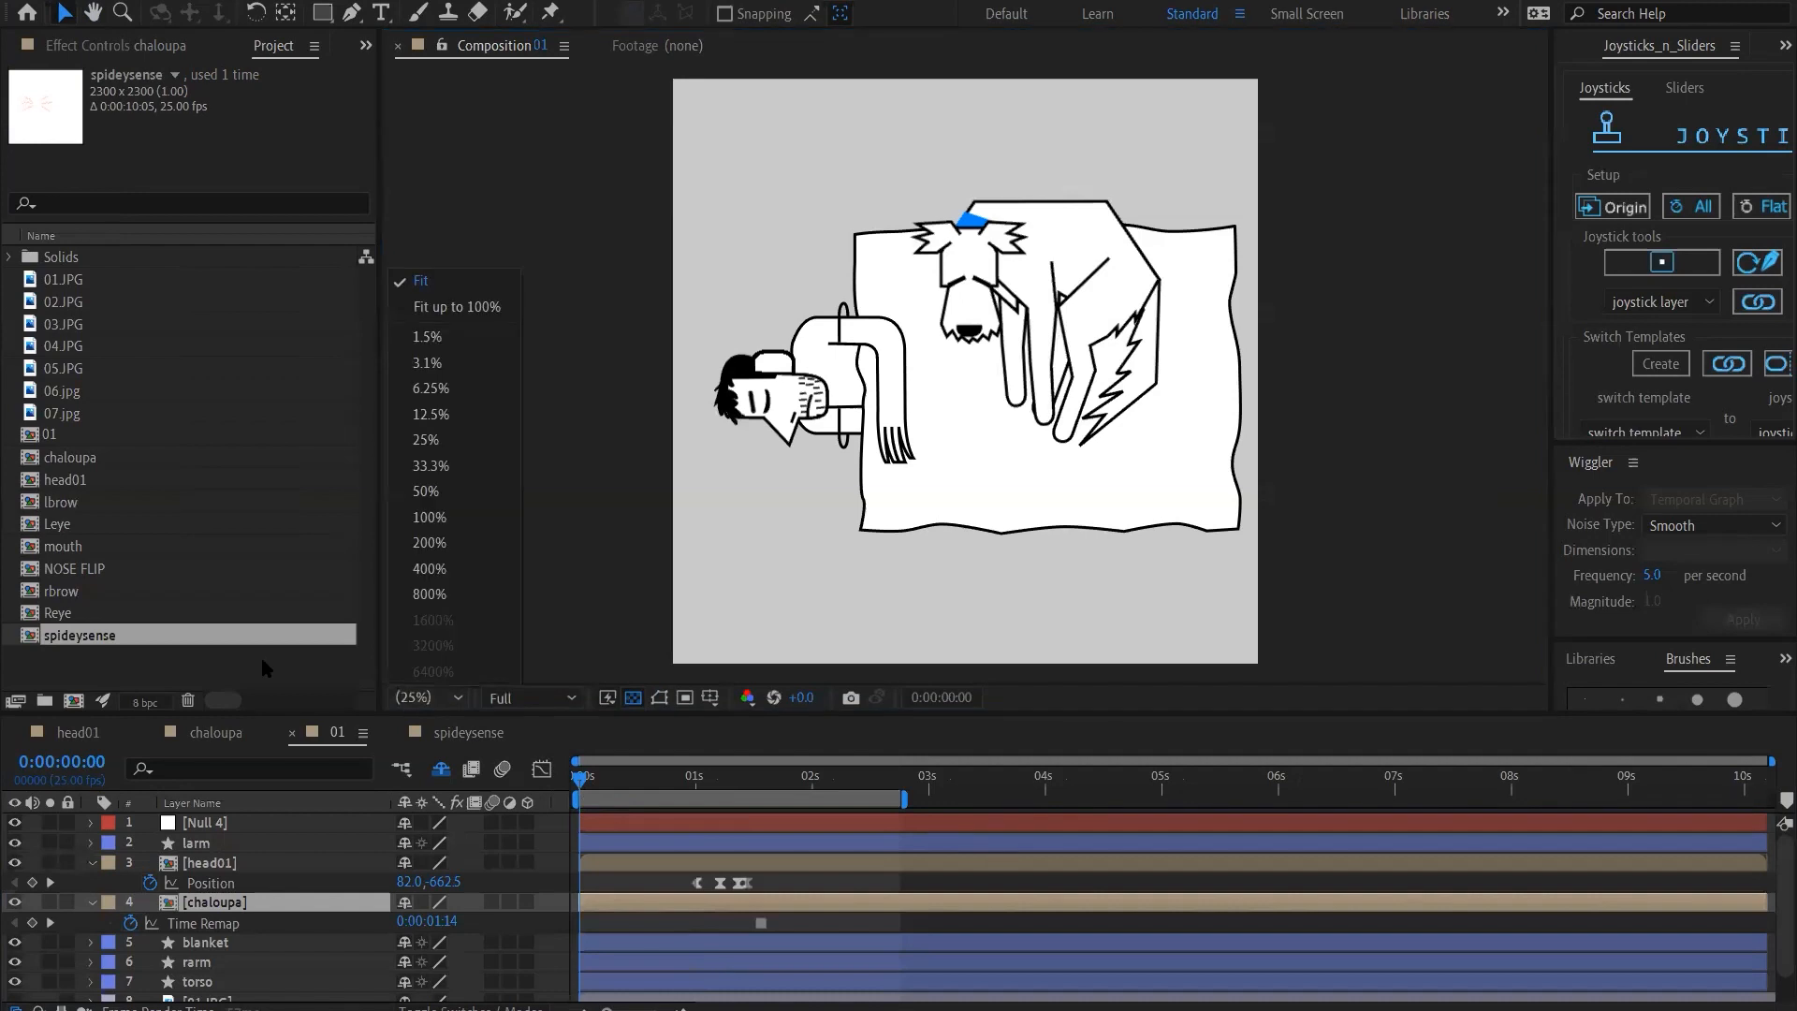
{"action": "left_click", "coordinate": [581, 783]}
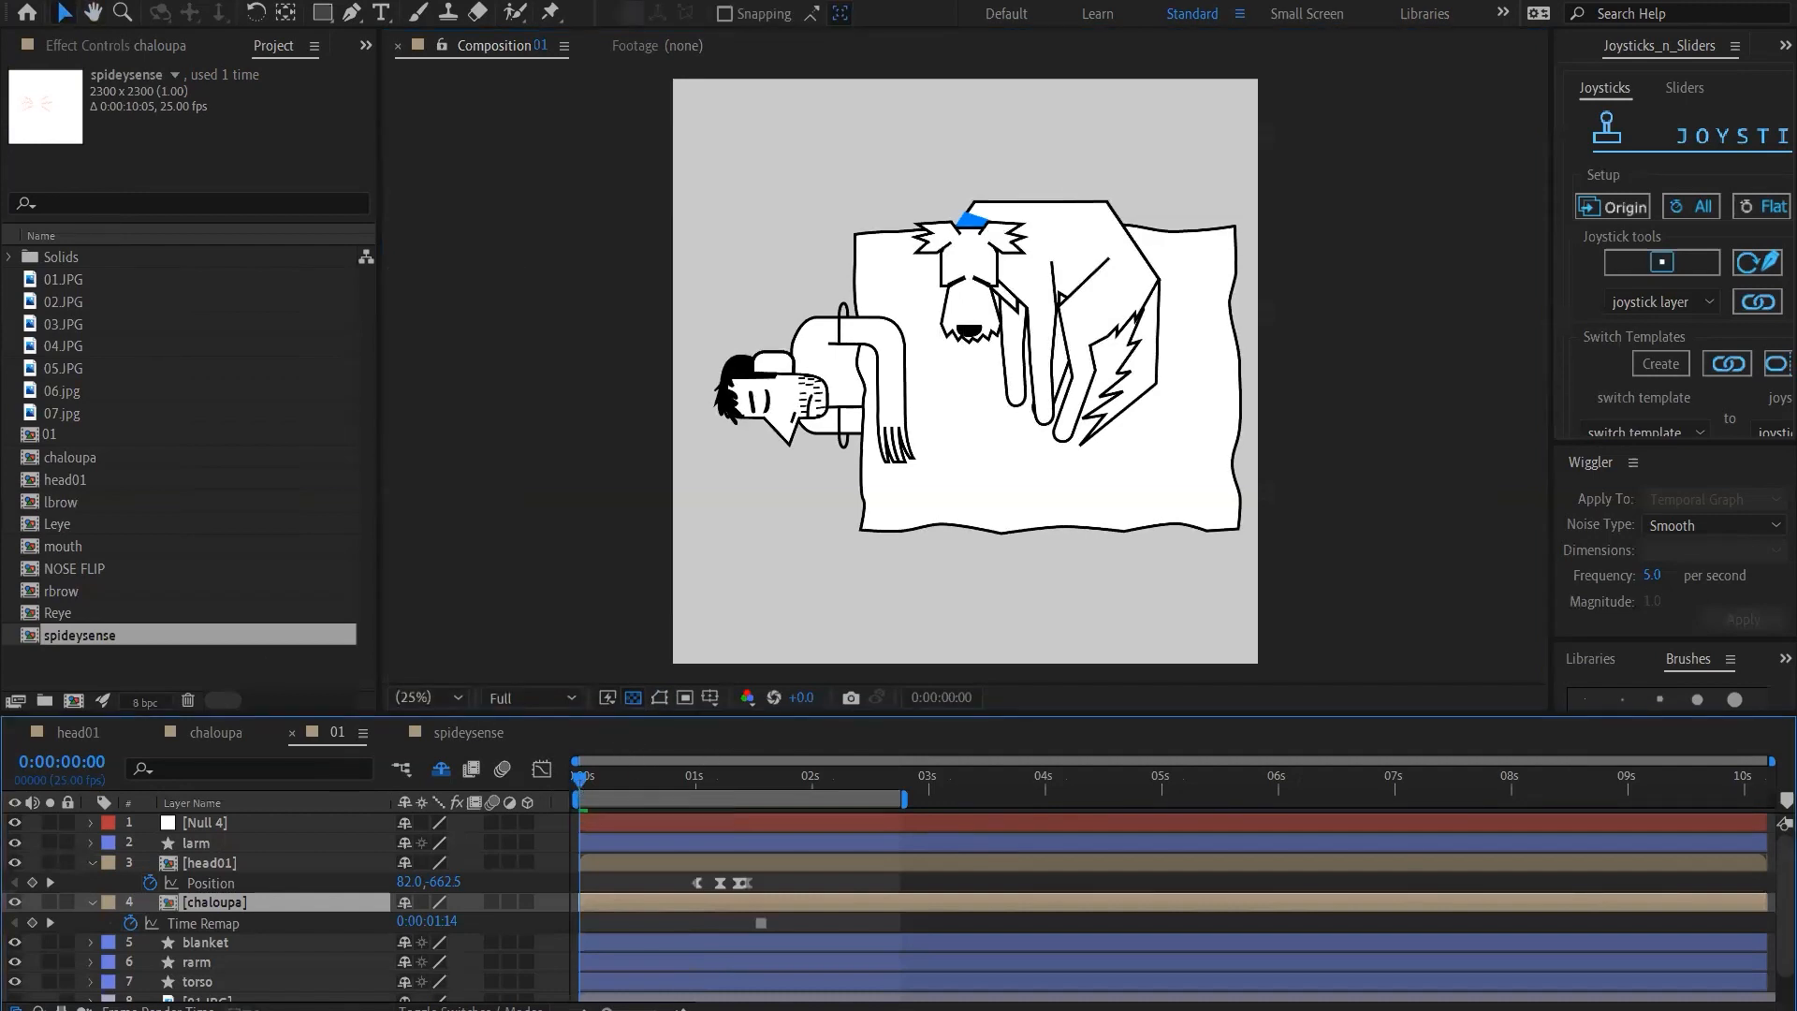
{"action": "key", "text": "space"}
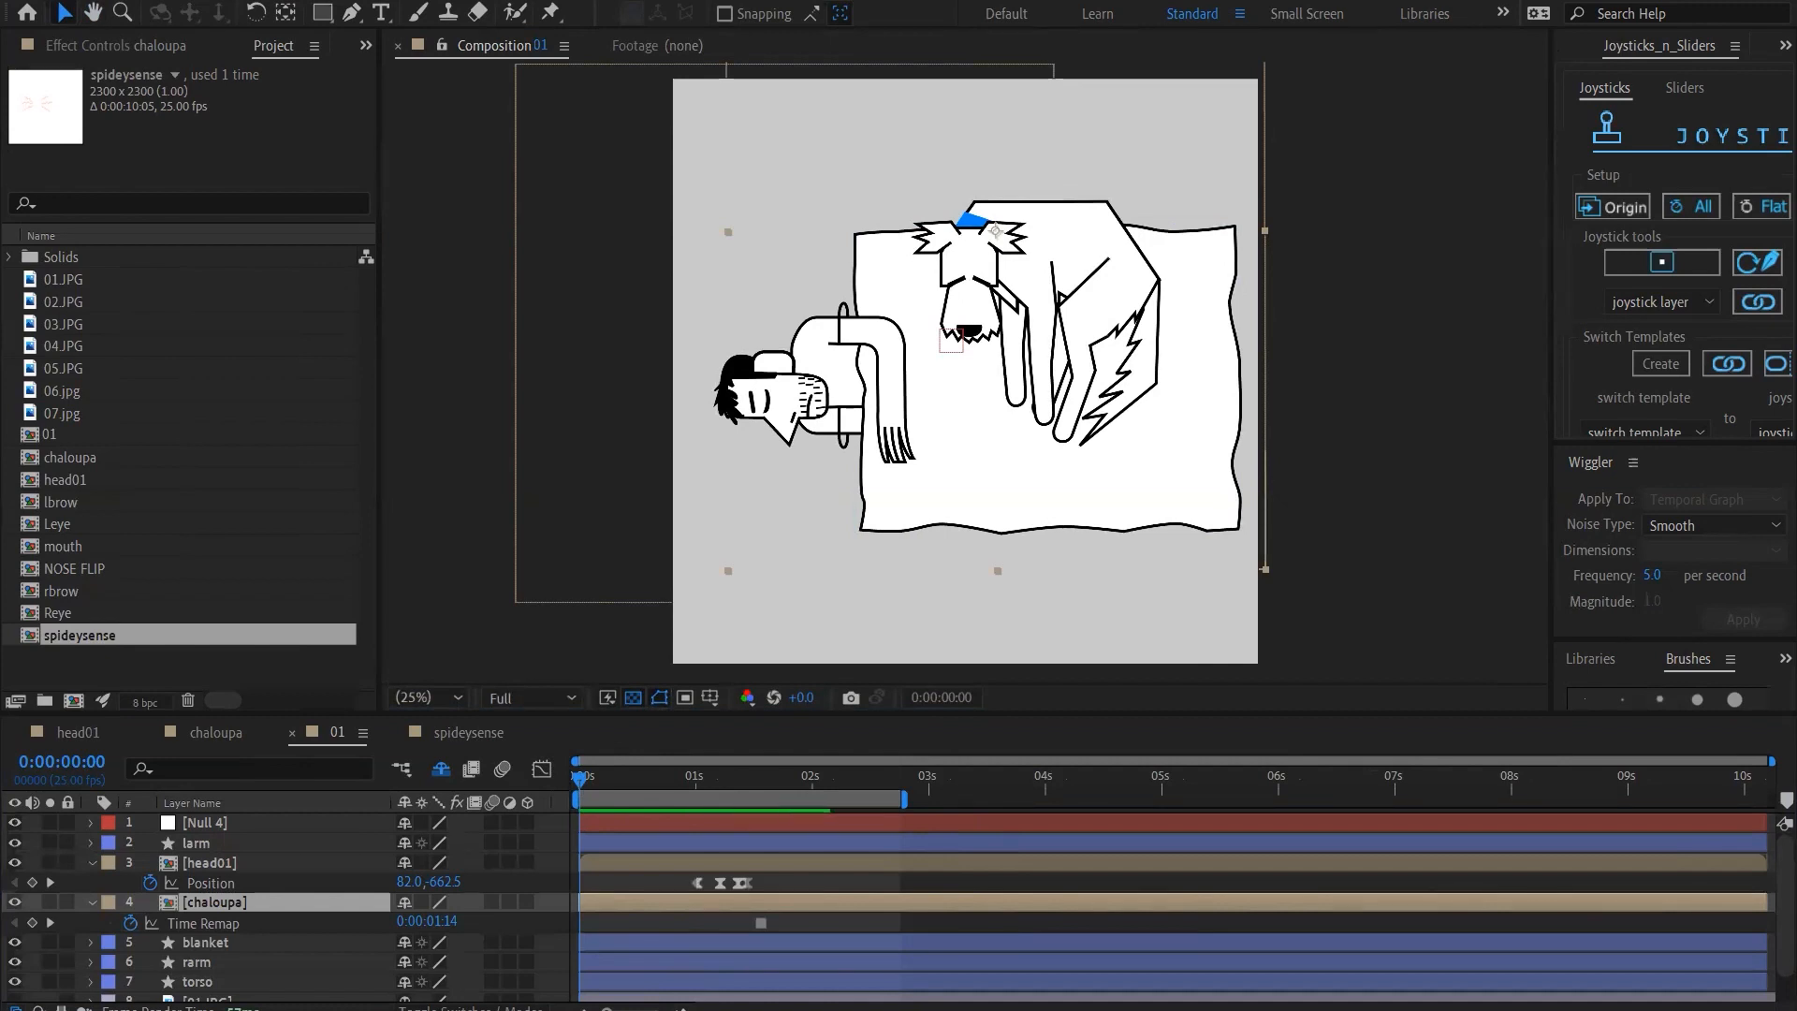
Show the preview settings, enable playing cached frames when caching is stopped, and start a preview from the beginning
{"action": "left_click", "coordinate": [412, 4]}
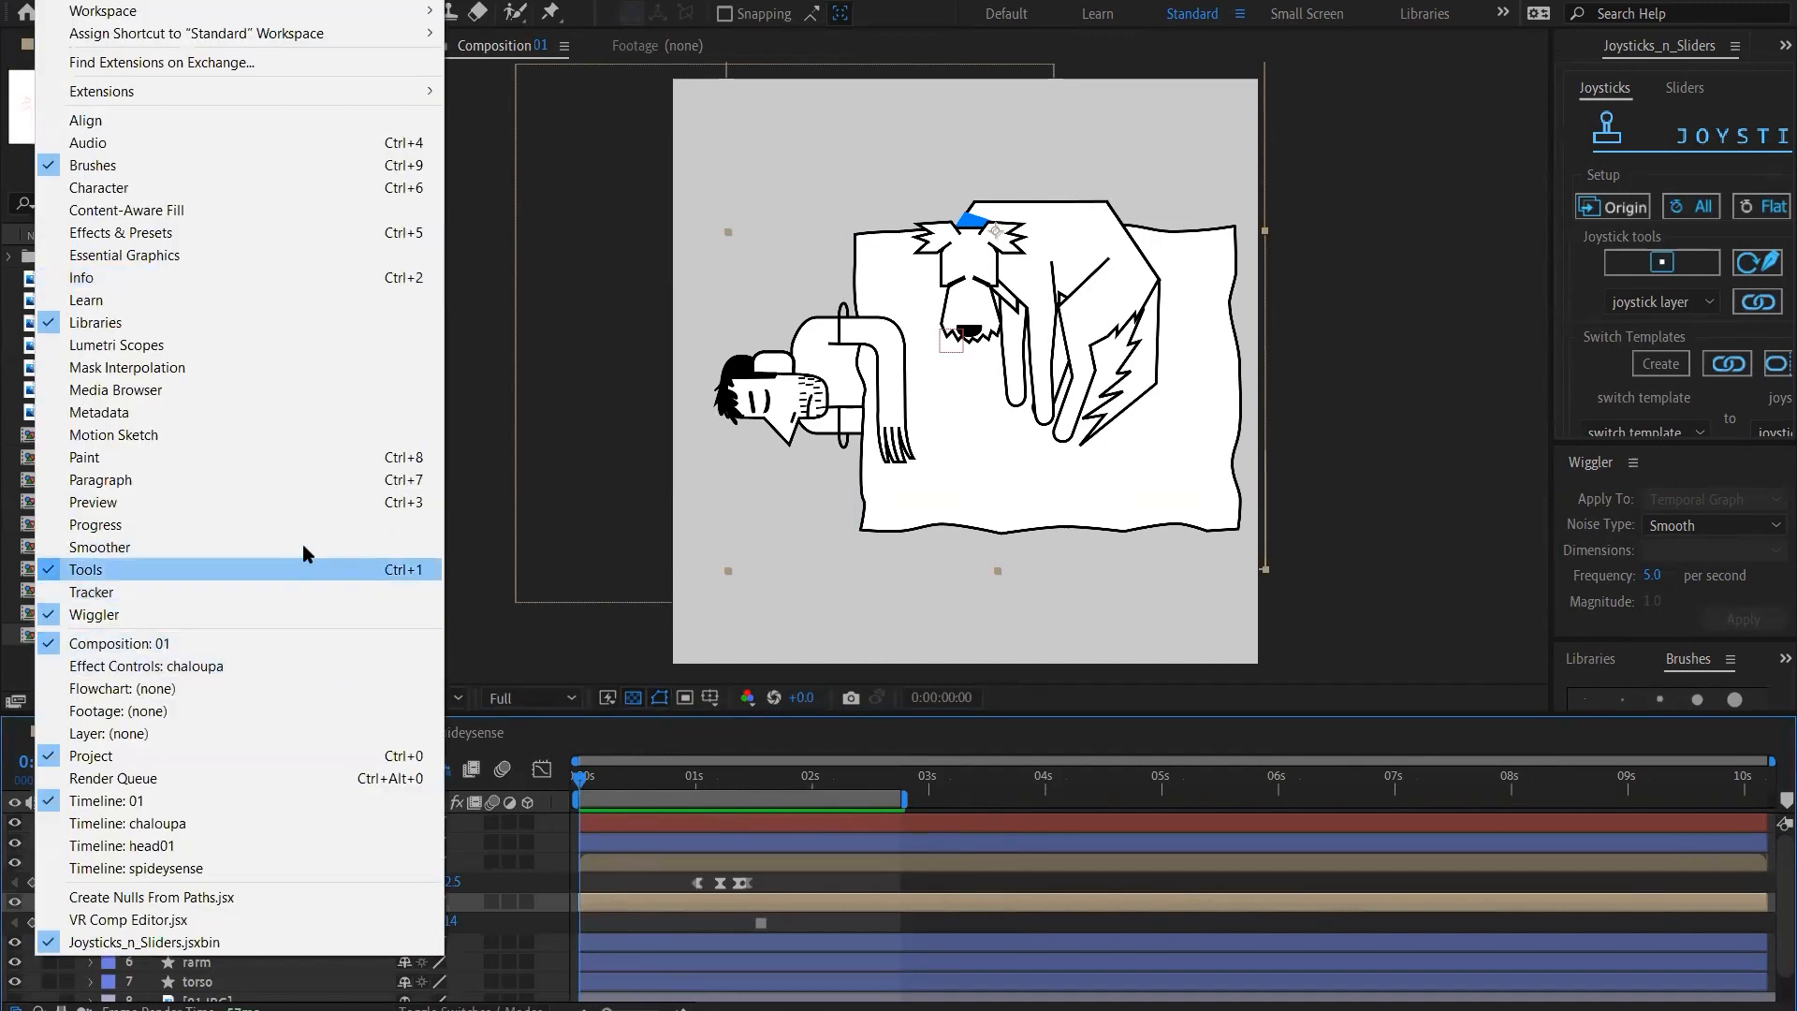
{"action": "left_click", "coordinate": [290, 510]}
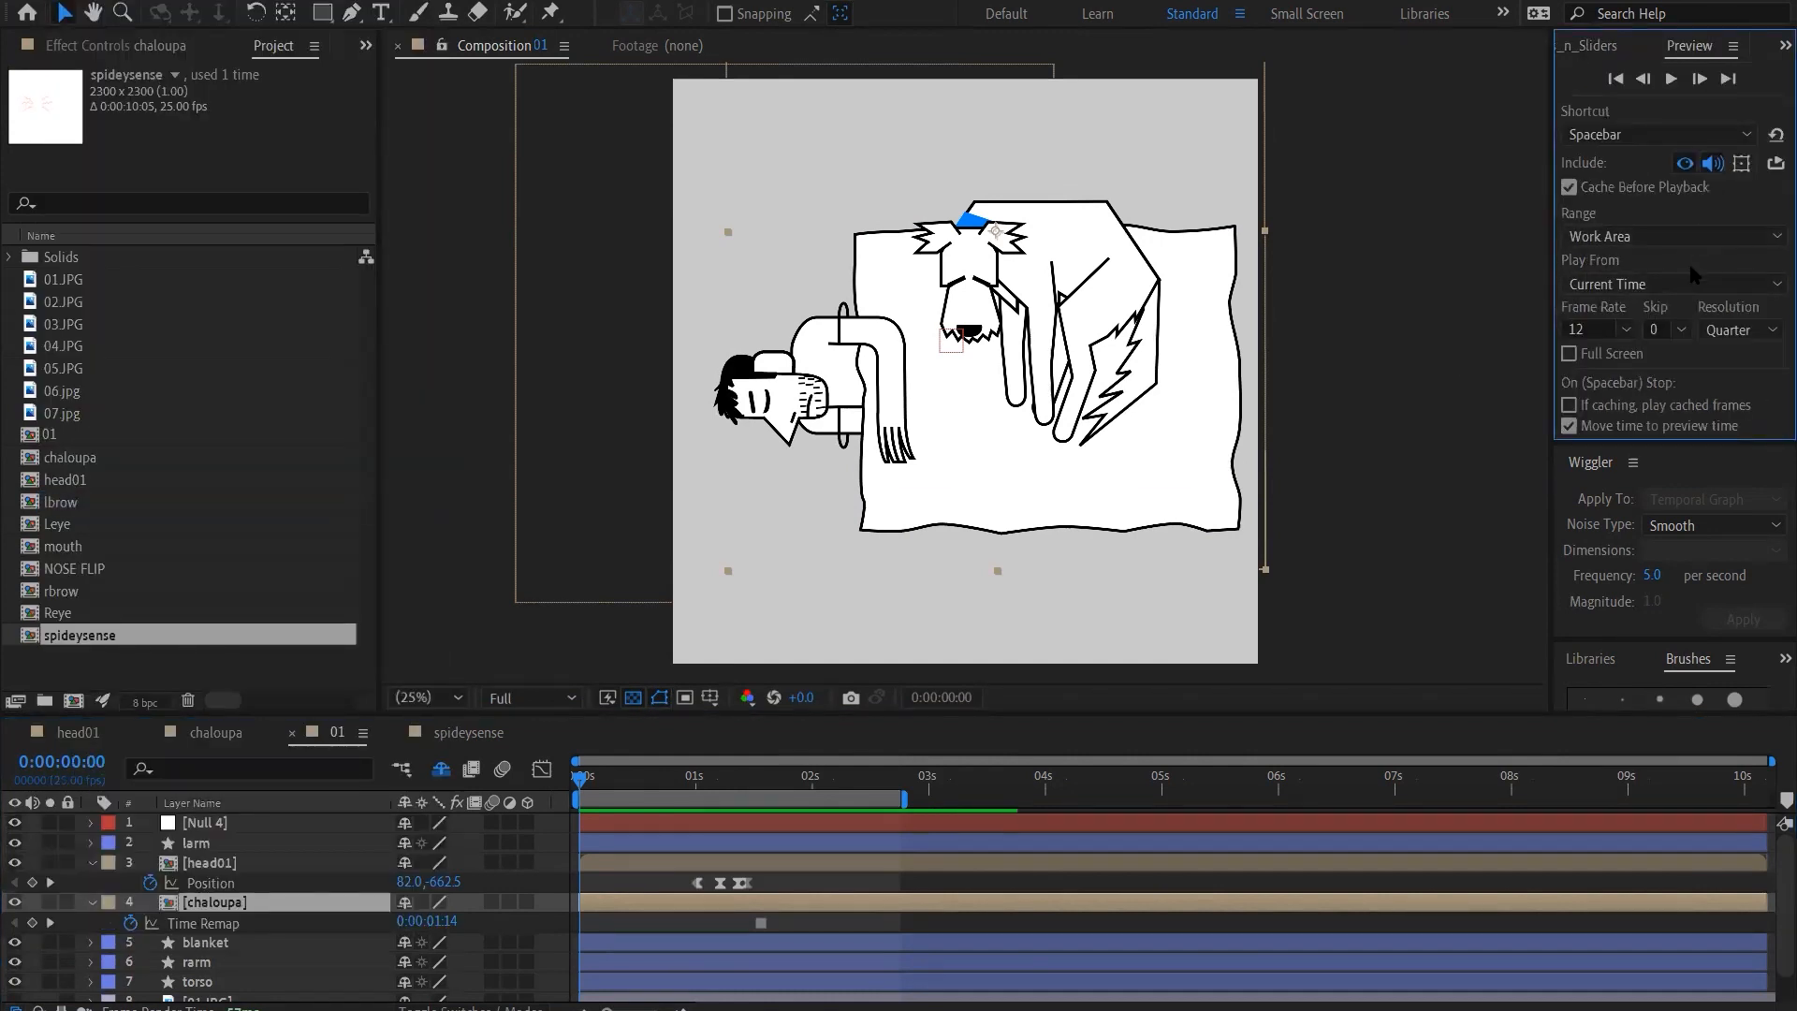
{"action": "left_click", "coordinate": [1741, 328]}
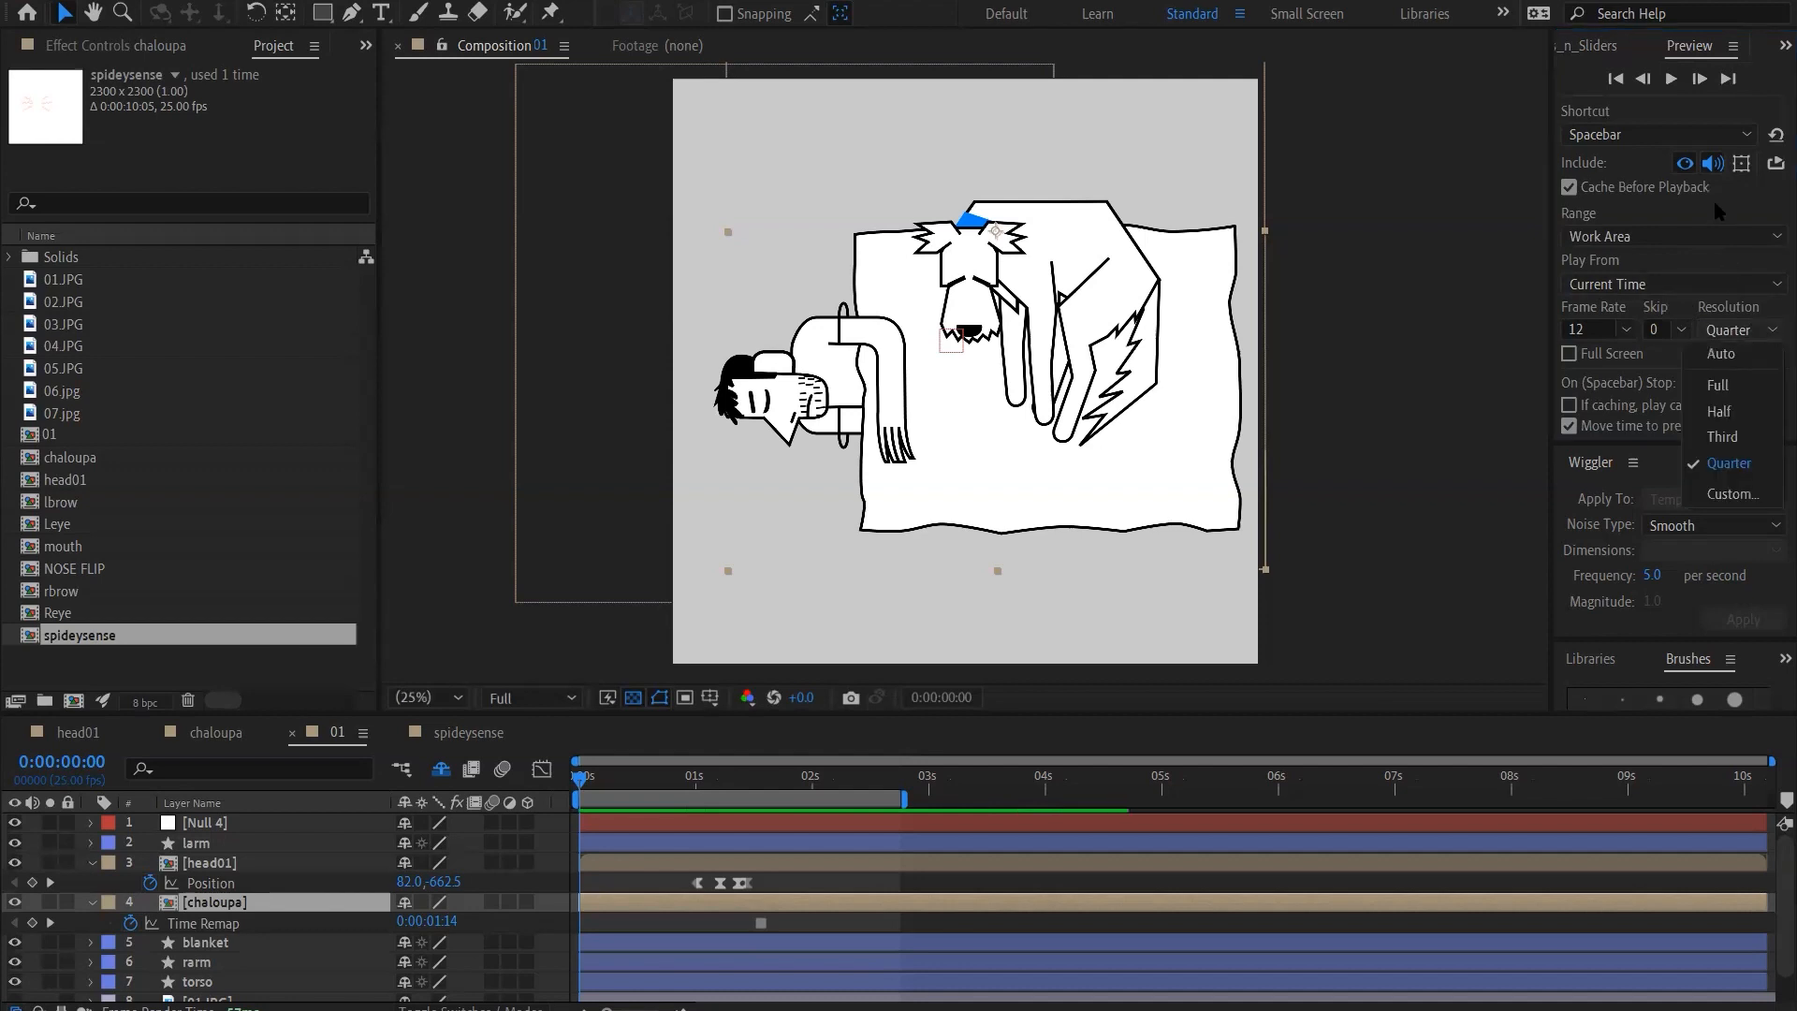
{"action": "left_click", "coordinate": [1719, 211]}
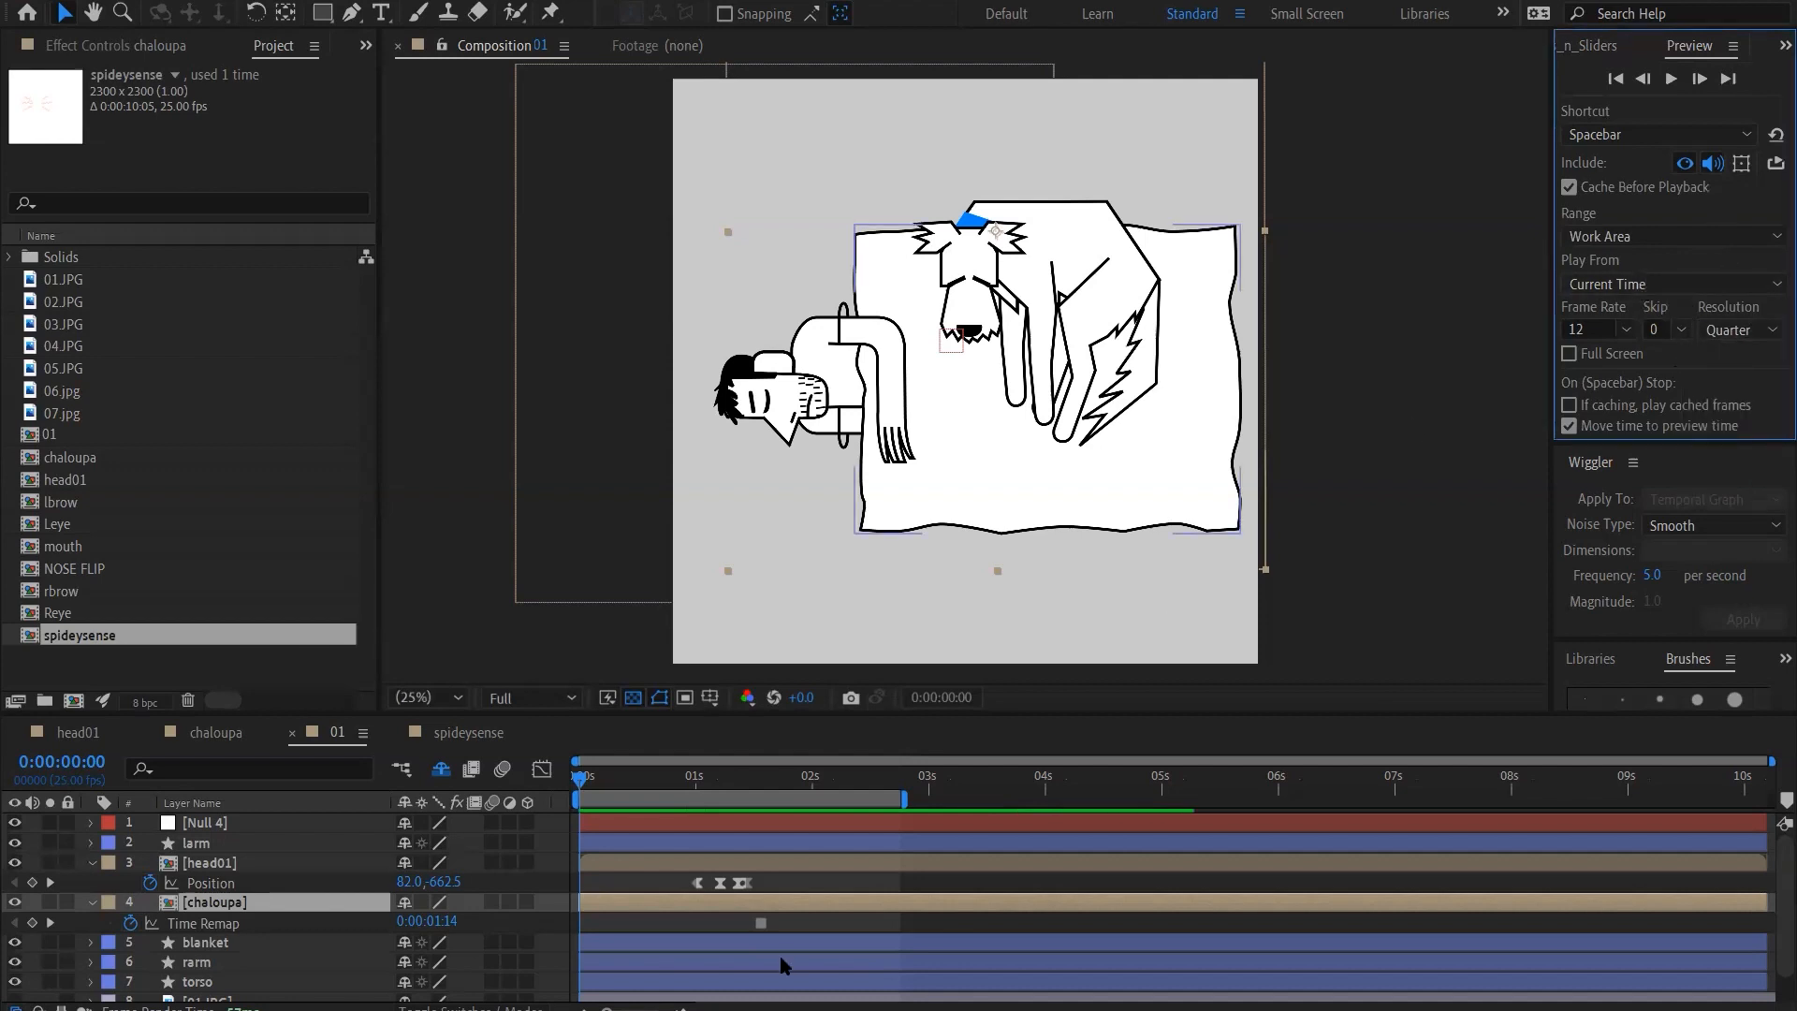
{"action": "left_click", "coordinate": [585, 783]}
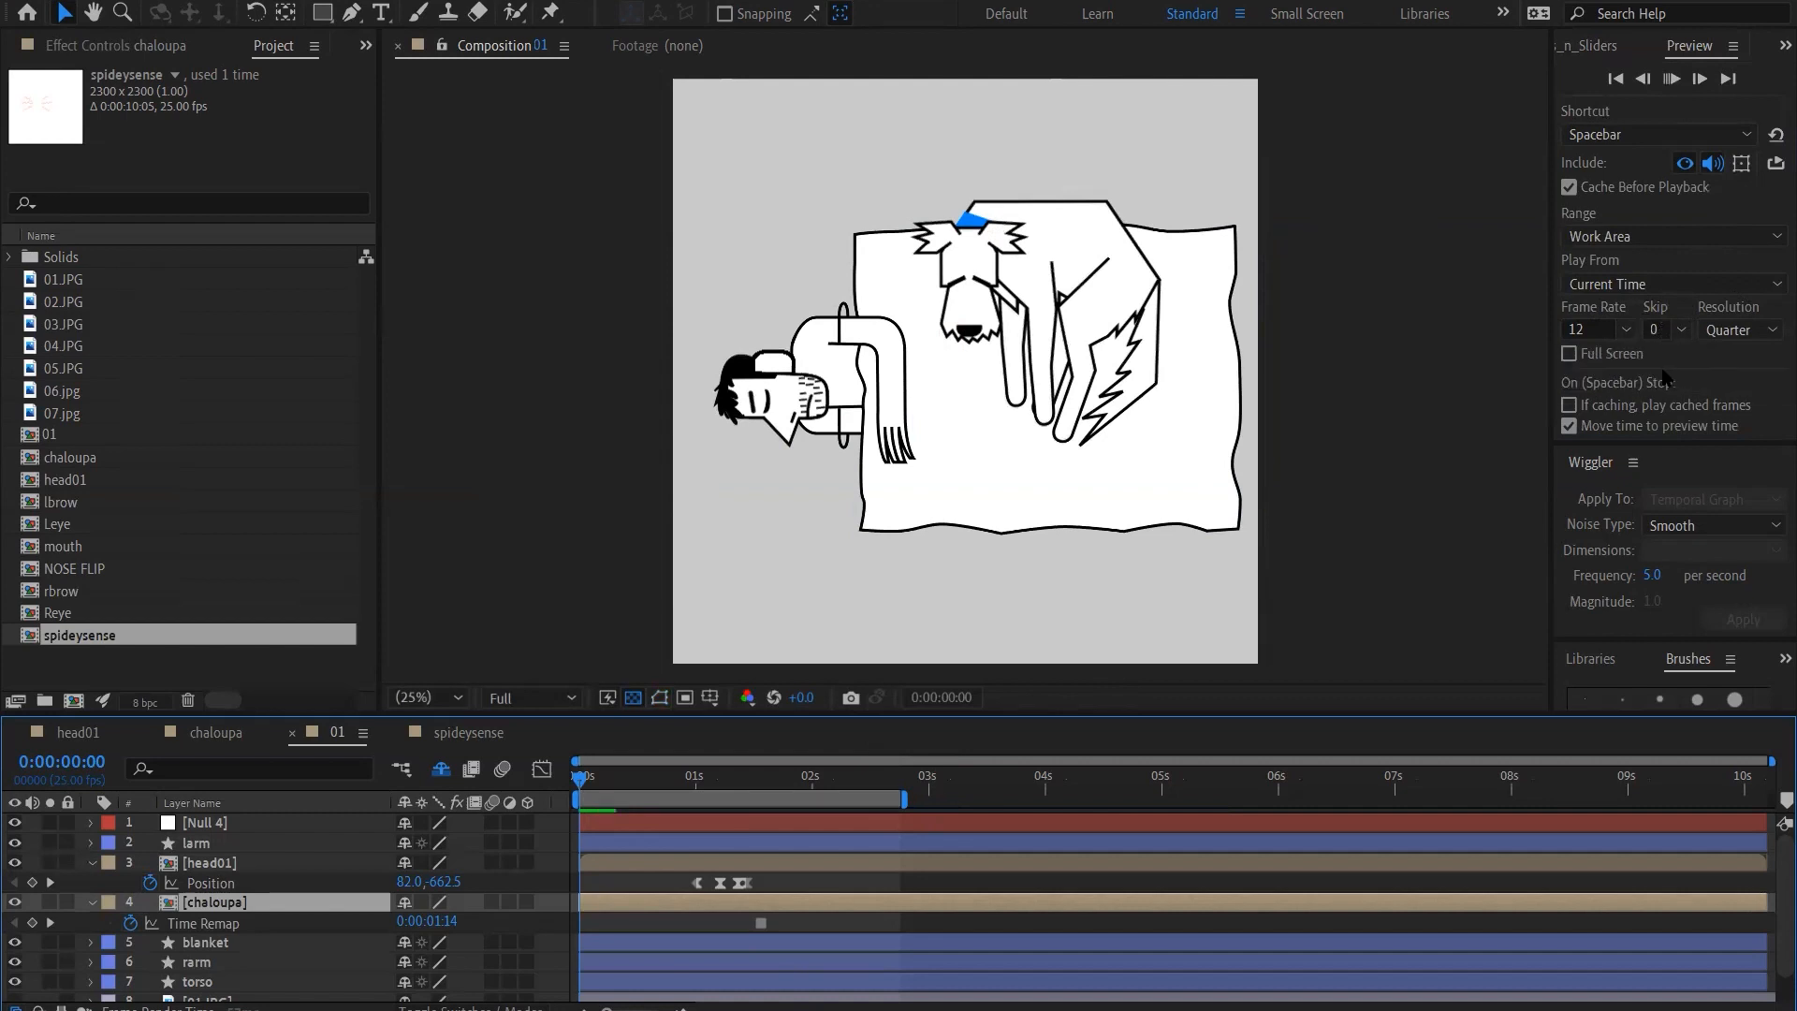
{"action": "left_click", "coordinate": [1585, 412]}
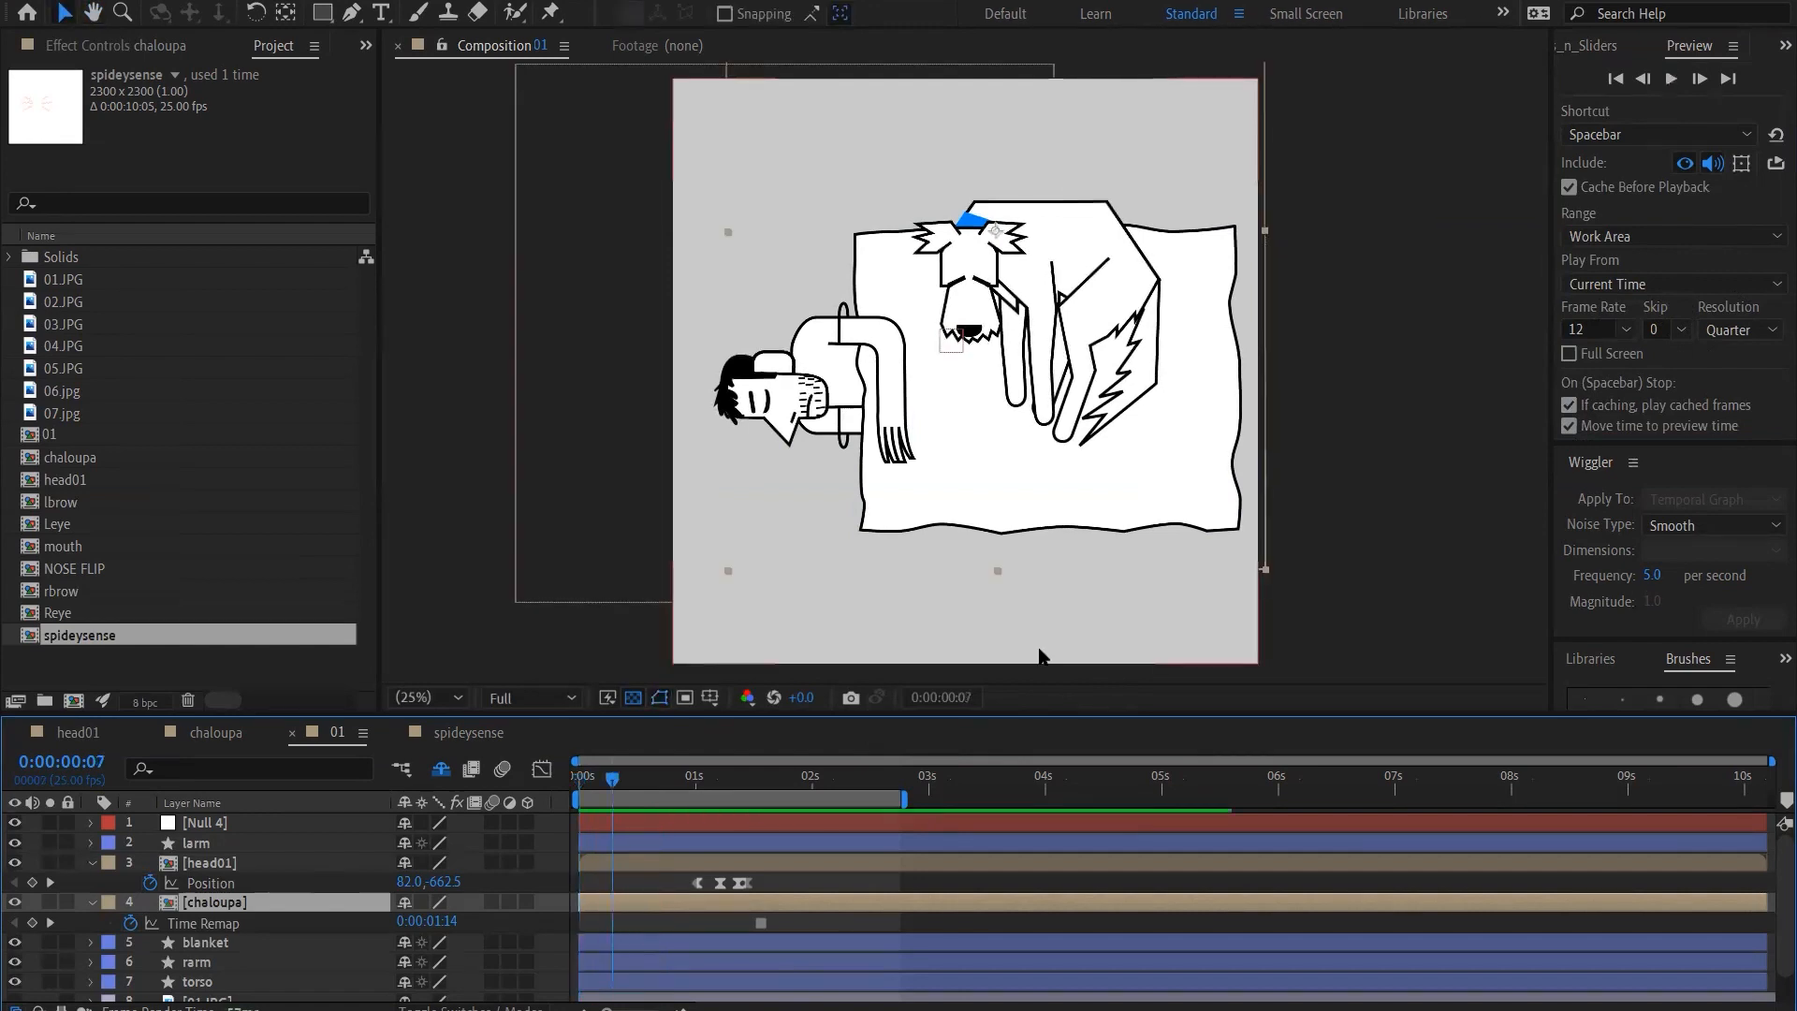
{"action": "key", "text": "space"}
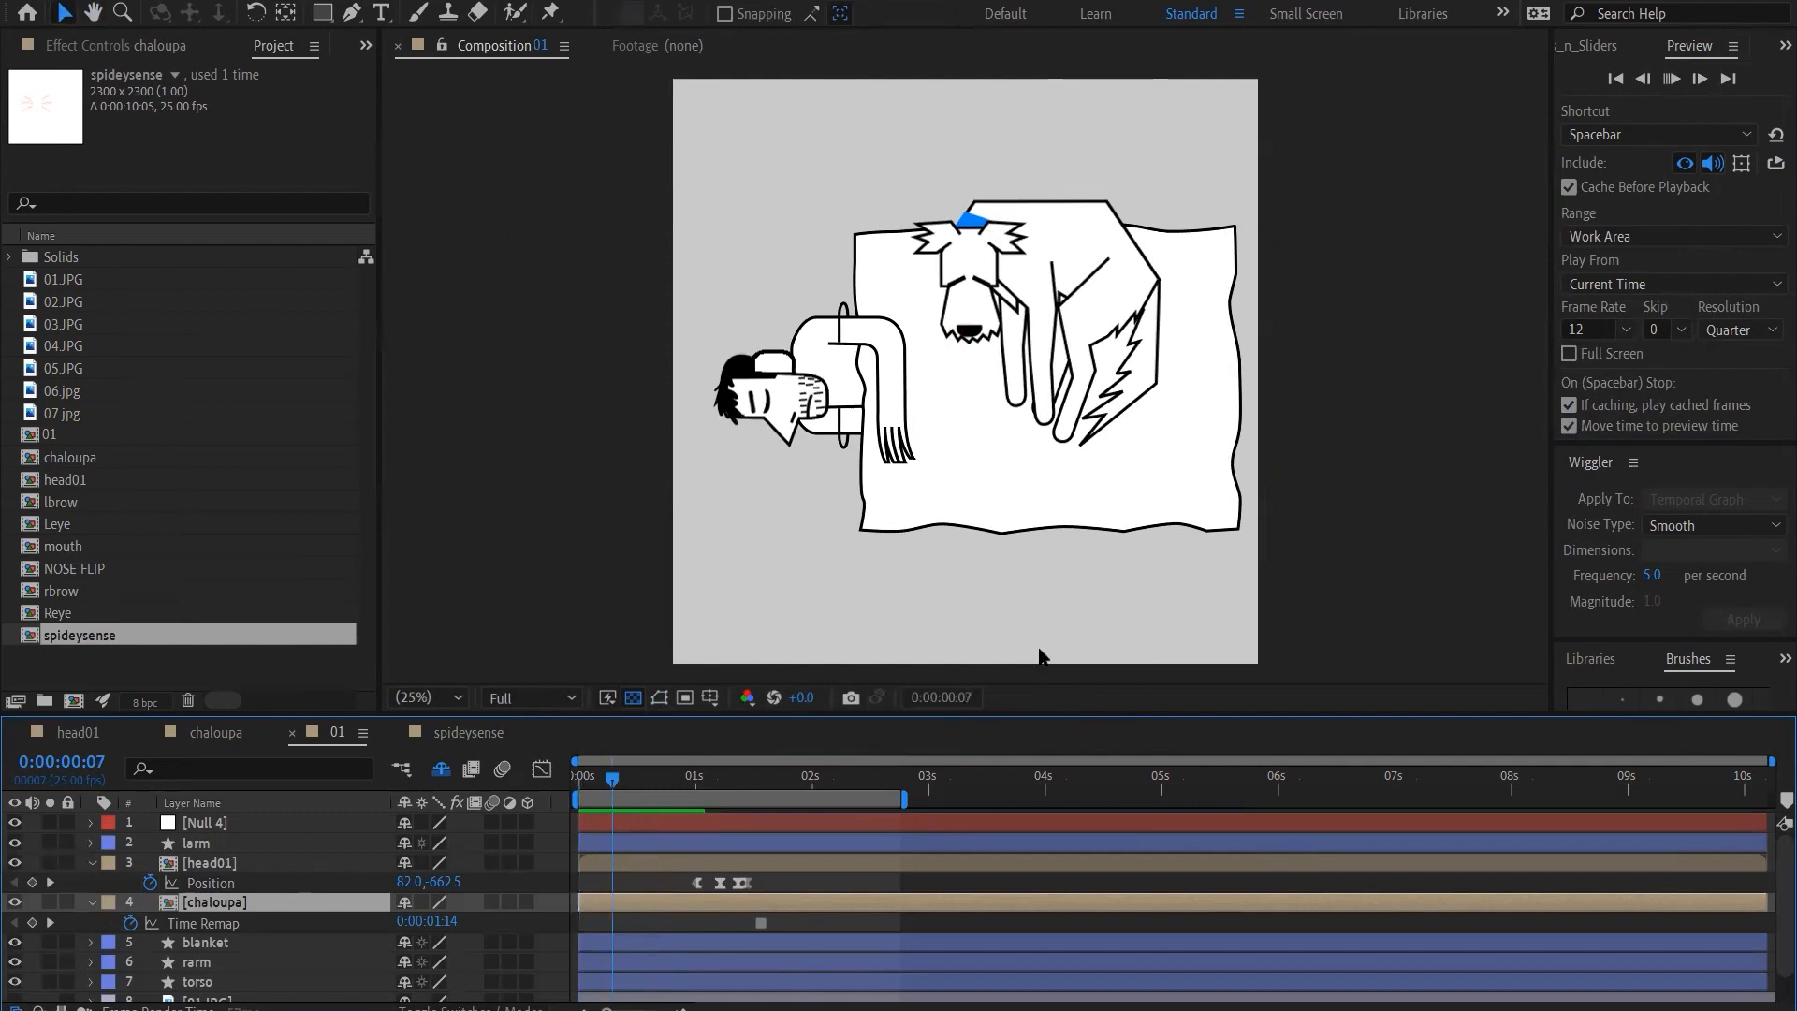
Set the preview resolution to Full and play back the animation
{"action": "left_click", "coordinate": [1746, 341]}
{"action": "left_click", "coordinate": [1743, 388]}
{"action": "key", "text": "space"}
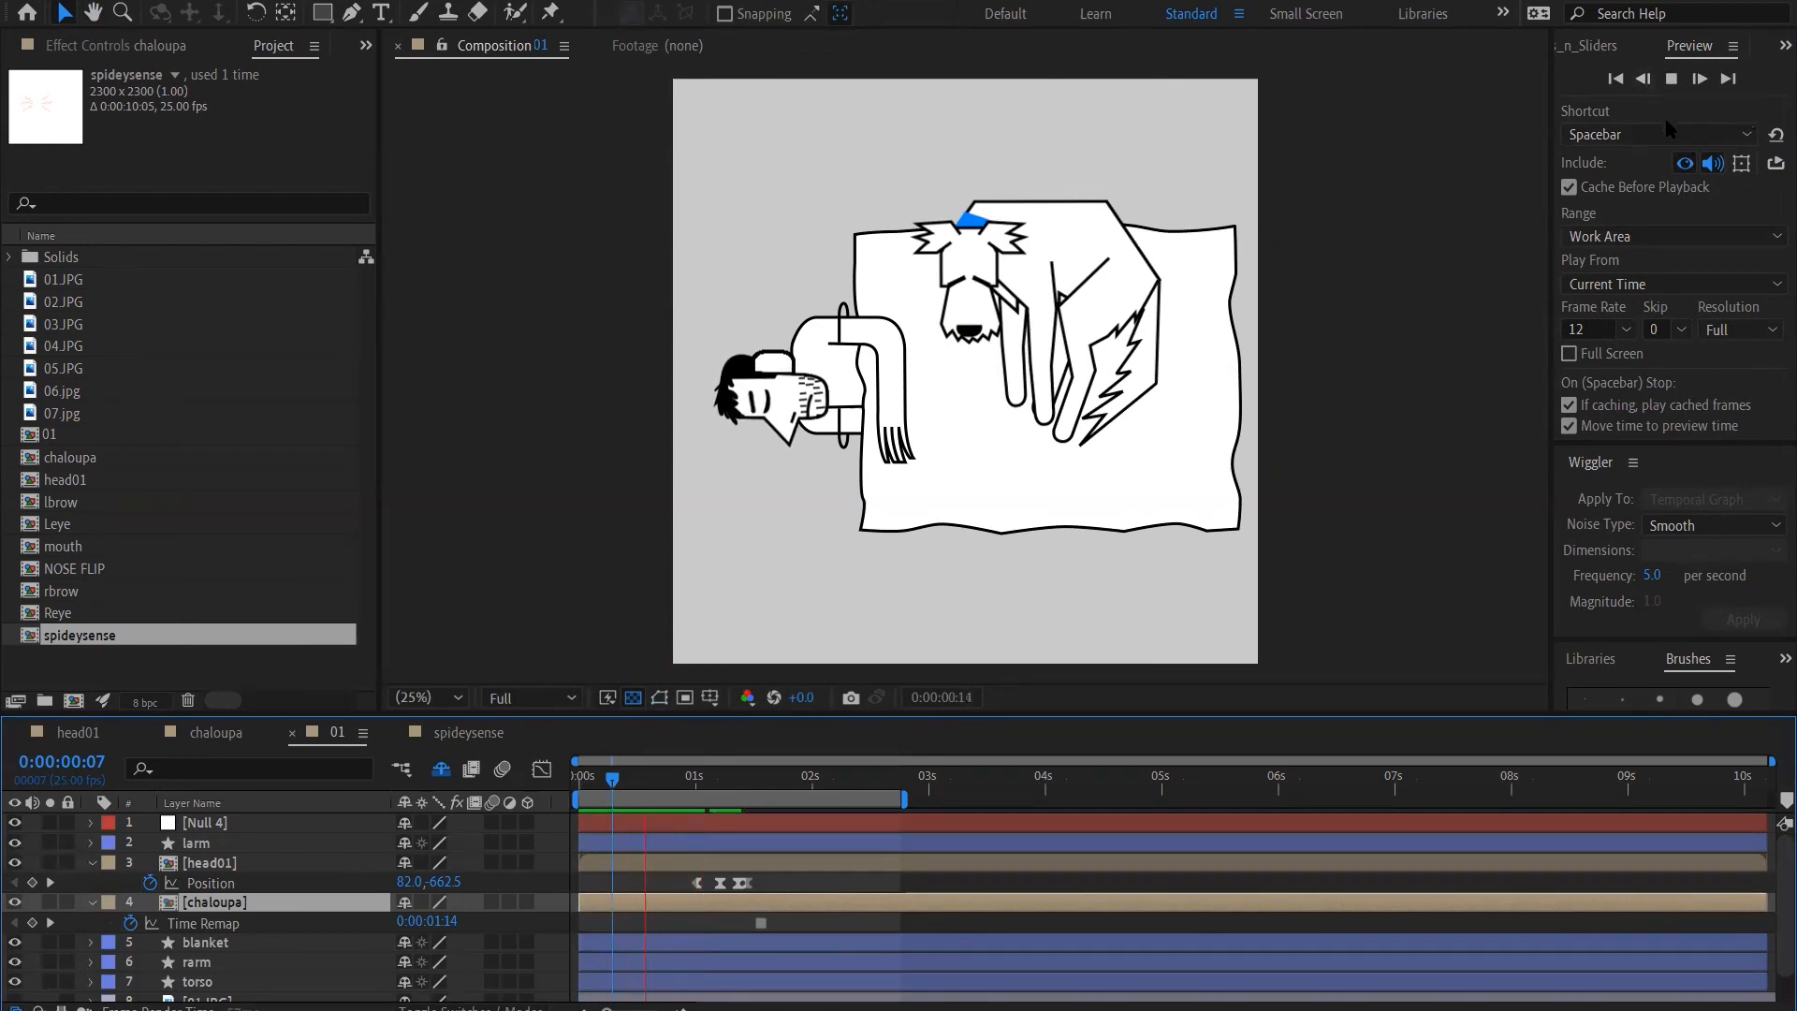
{"action": "key", "text": "space"}
{"action": "key", "text": "space"}
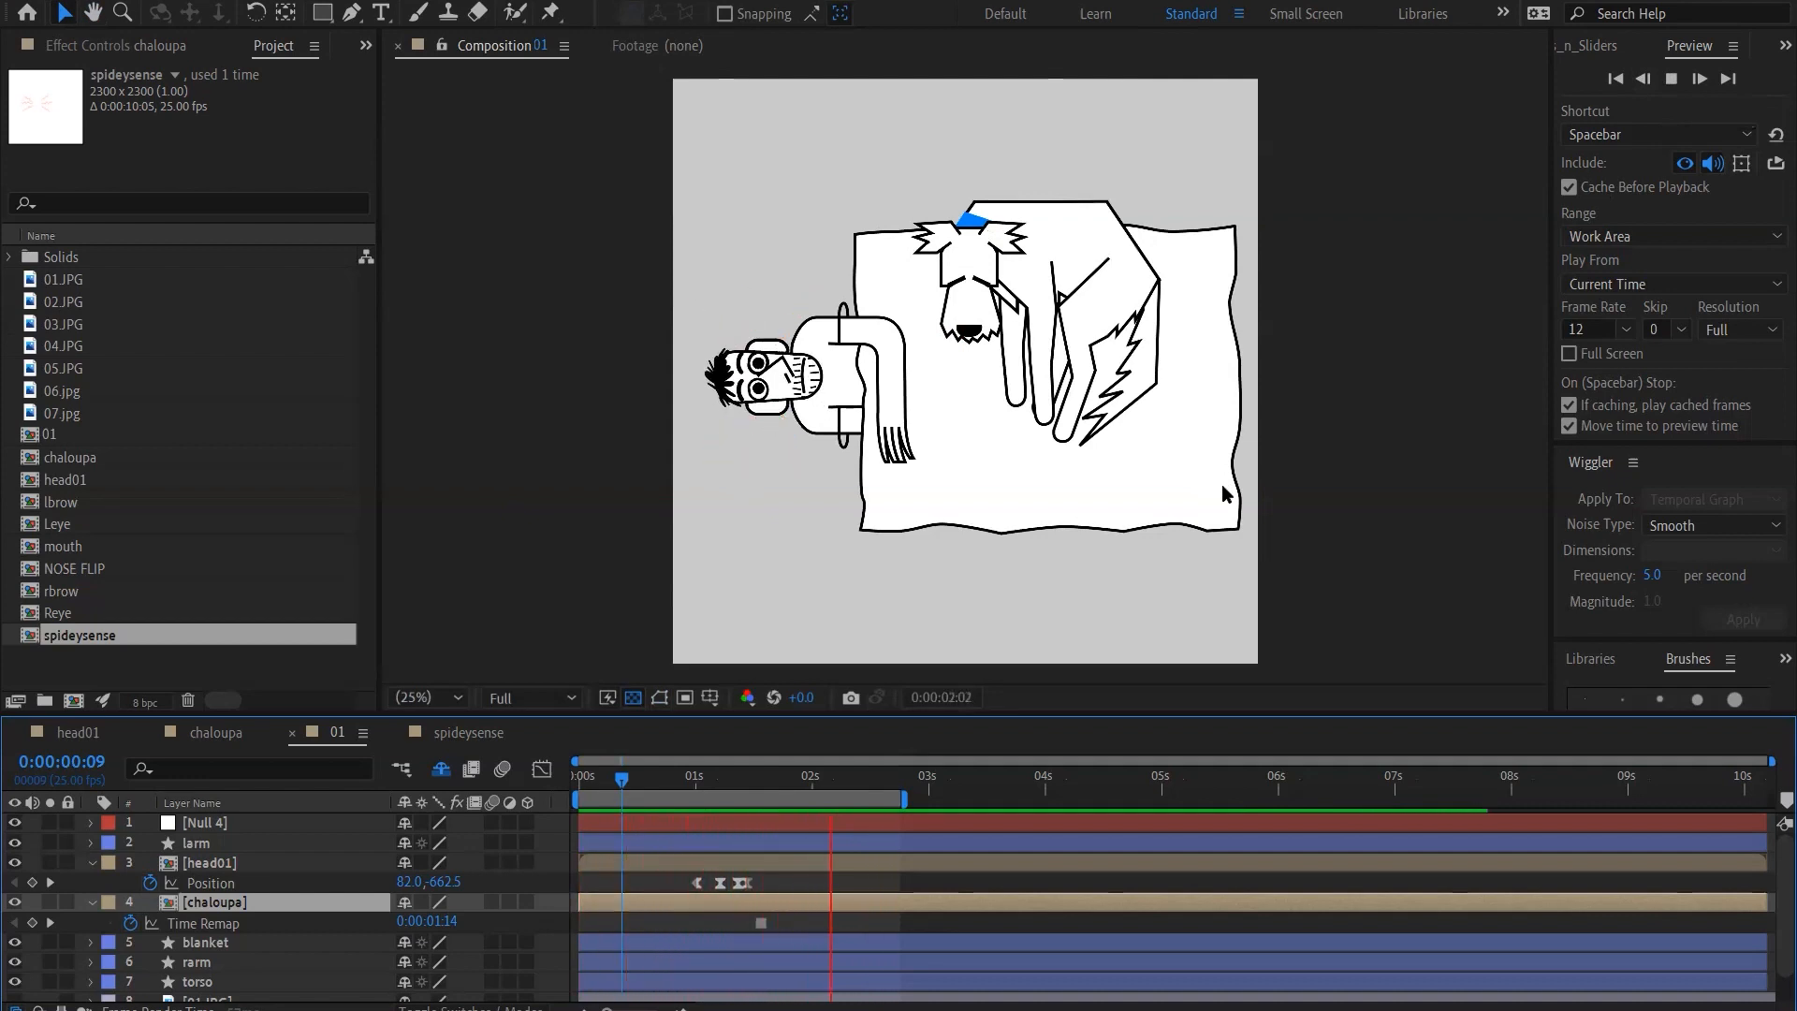
{"action": "key", "text": "space"}
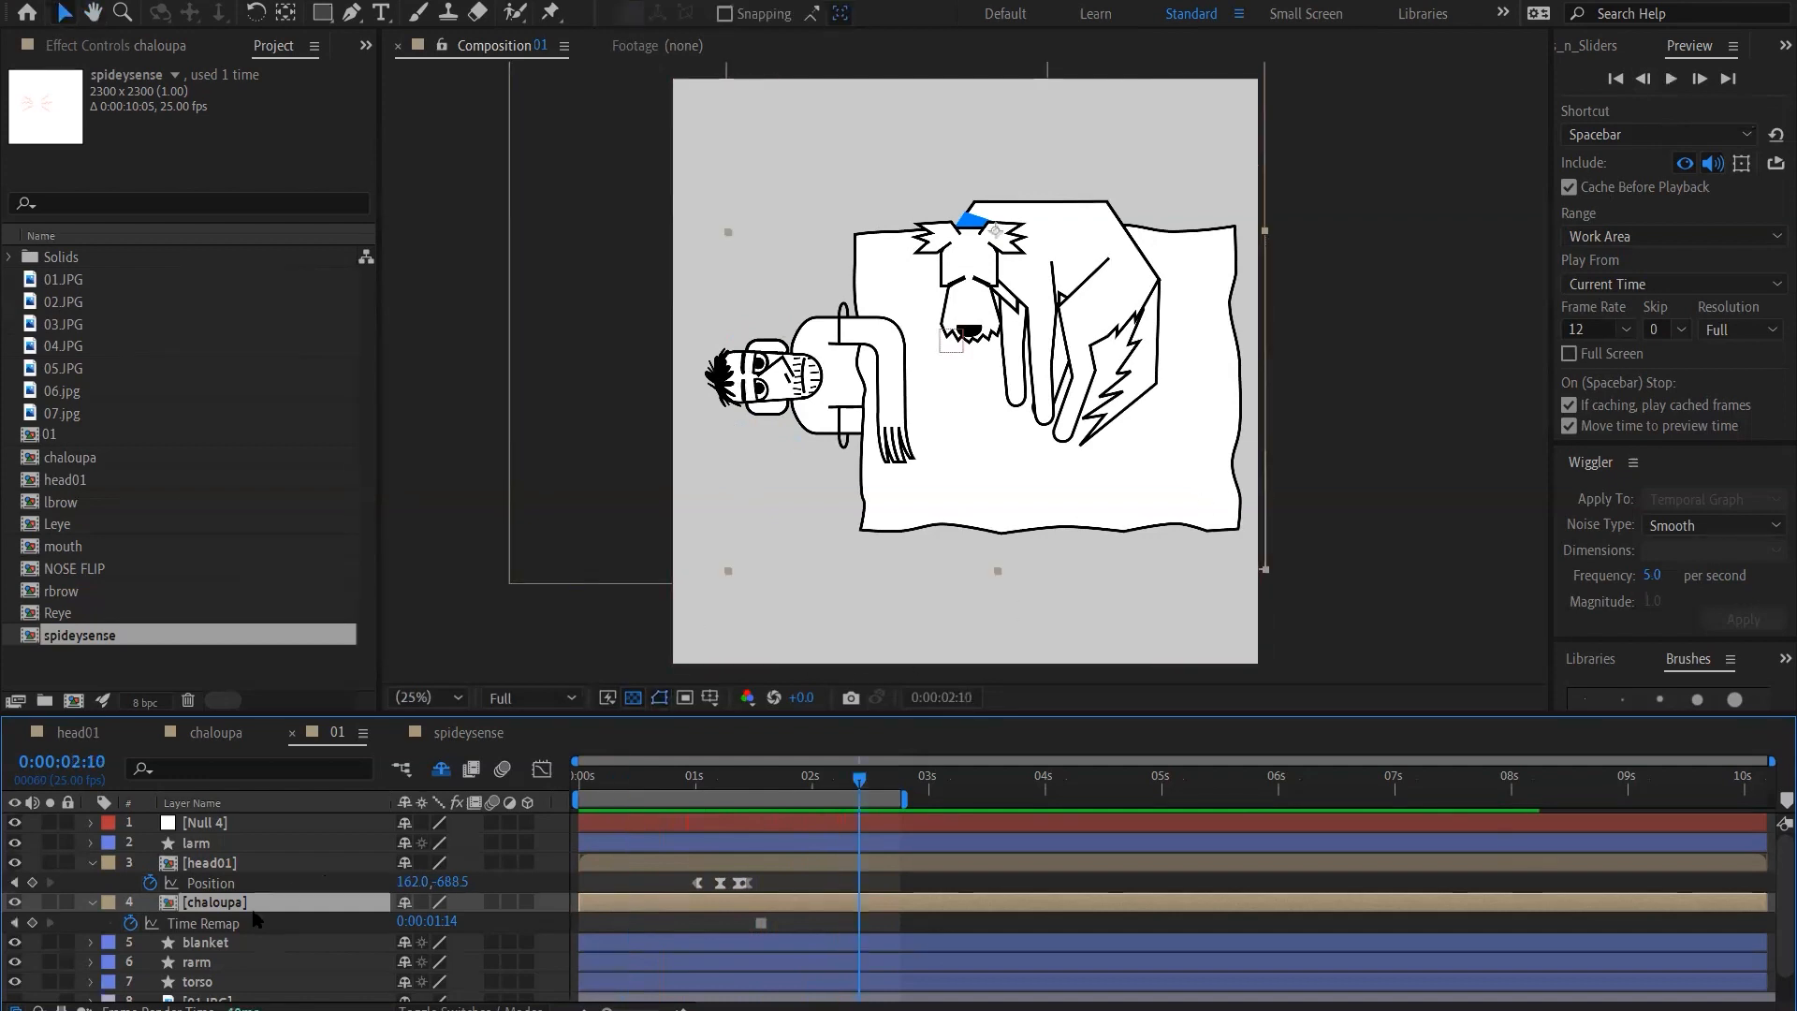
Open the head01 composition, show its full time range, and reveal the keyframed properties of all its layers
{"action": "double_click", "coordinate": [210, 862]}
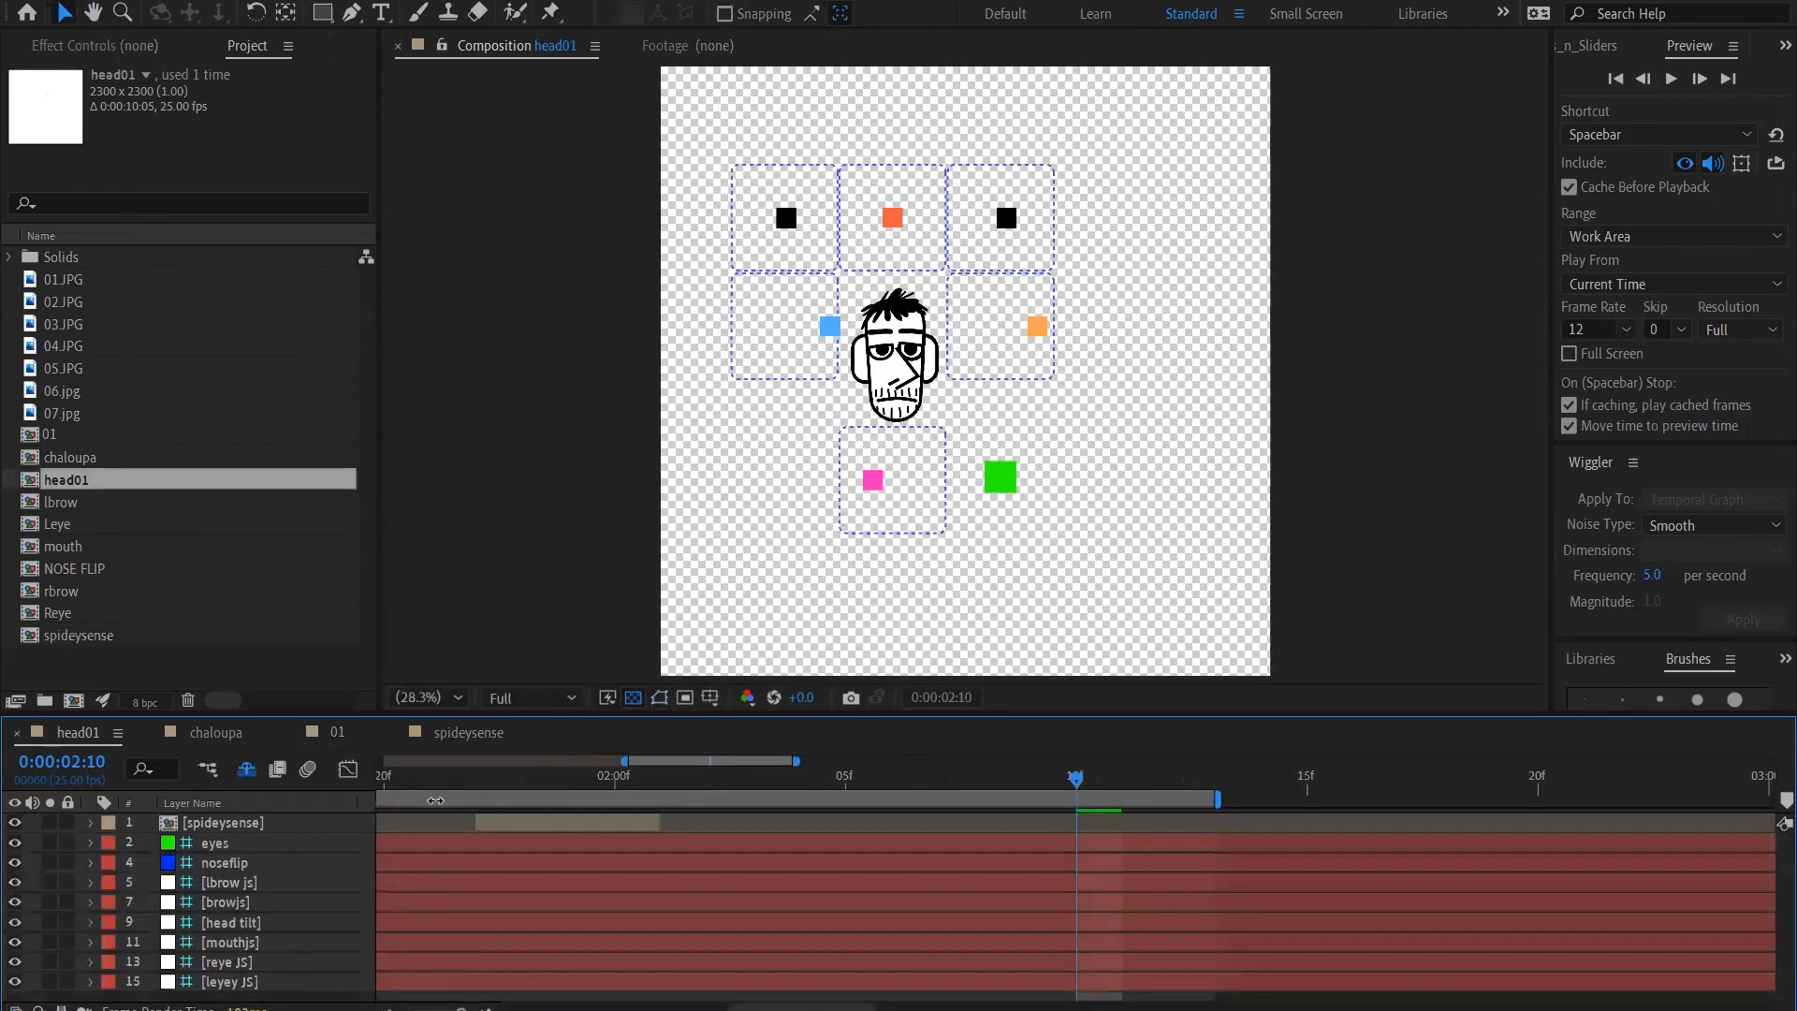
{"action": "left_click", "coordinate": [1036, 325]}
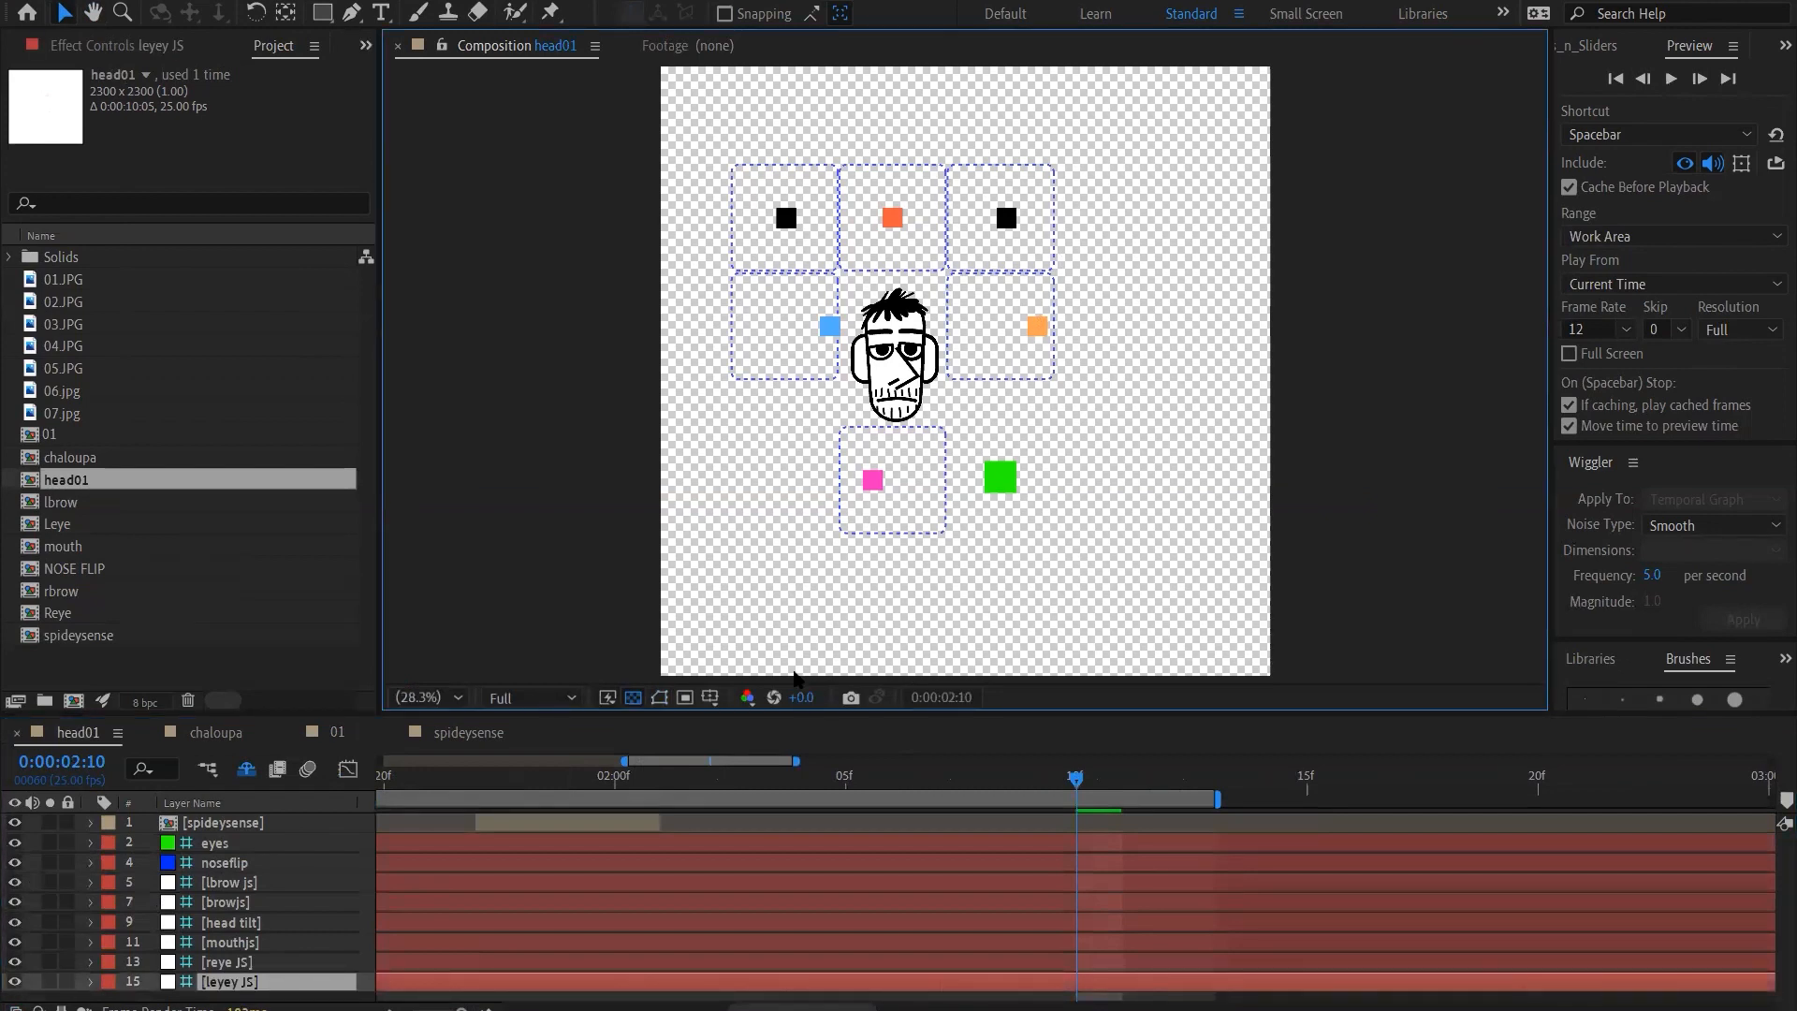
{"action": "key", "text": "a"}
{"action": "key", "text": "minus"}
{"action": "key", "text": "minus"}
{"action": "key", "text": "minus"}
{"action": "key", "text": "minus"}
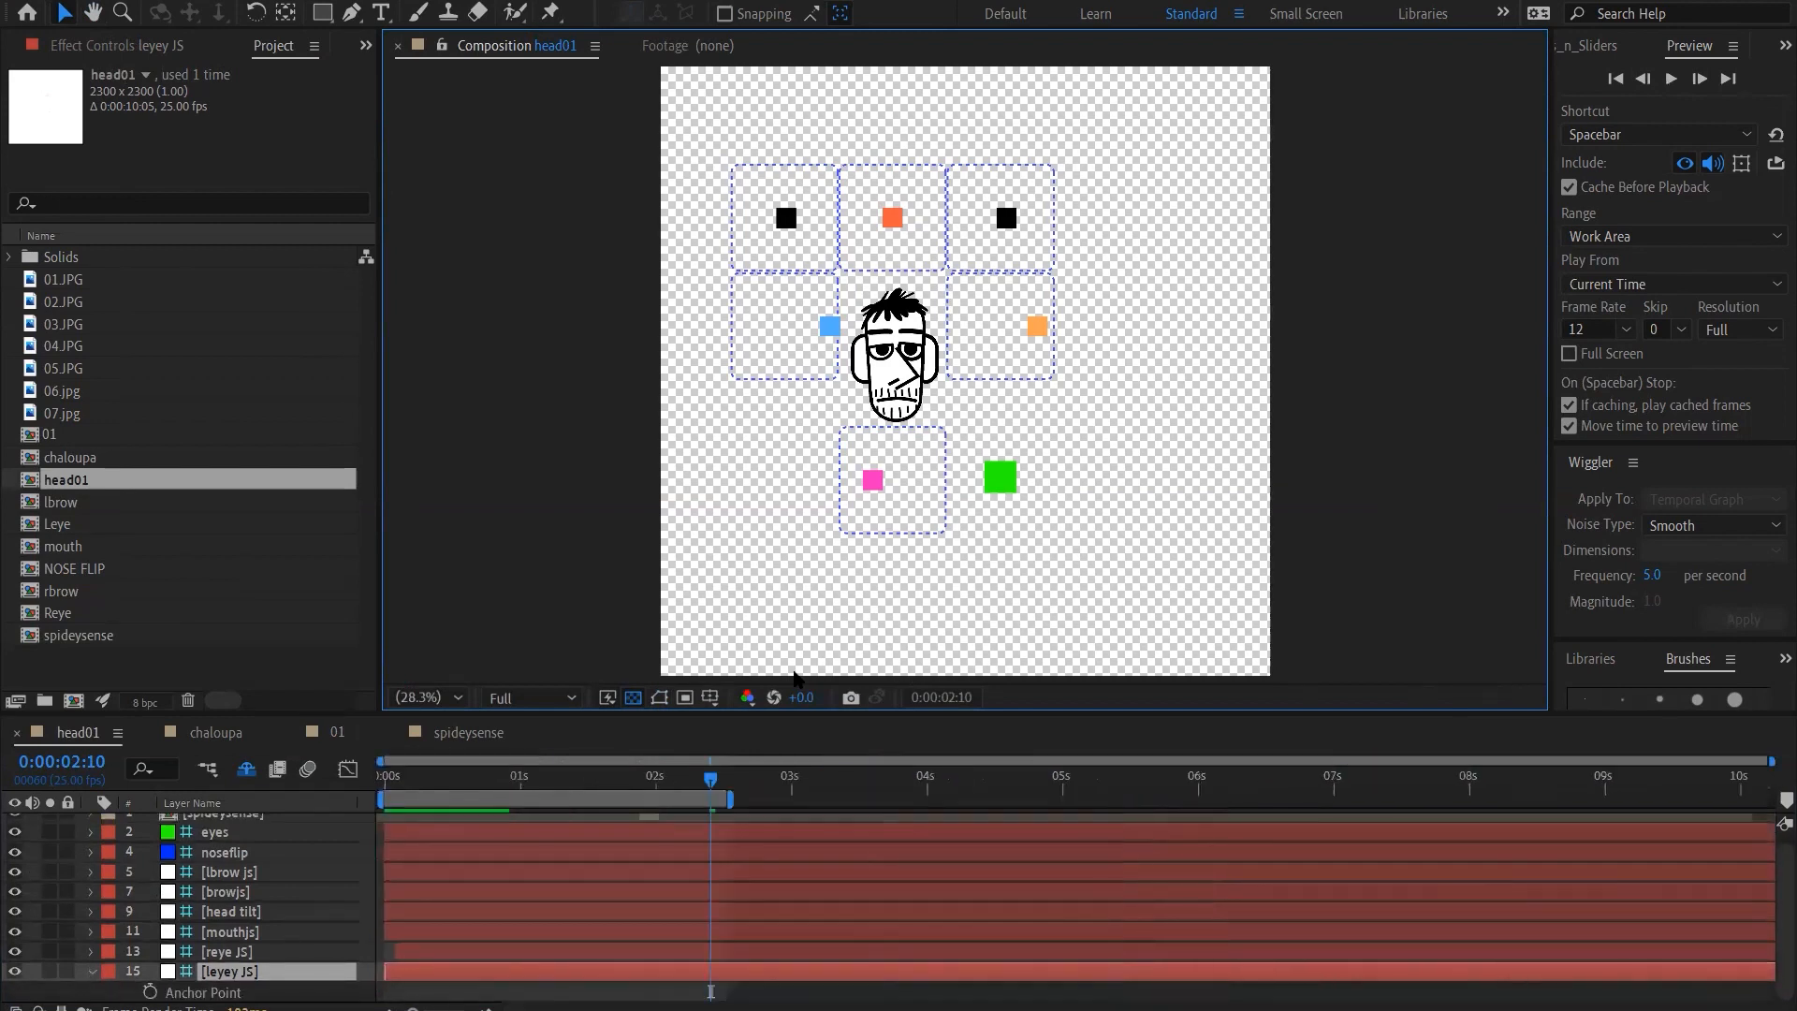
{"action": "key", "text": "ctrl+a"}
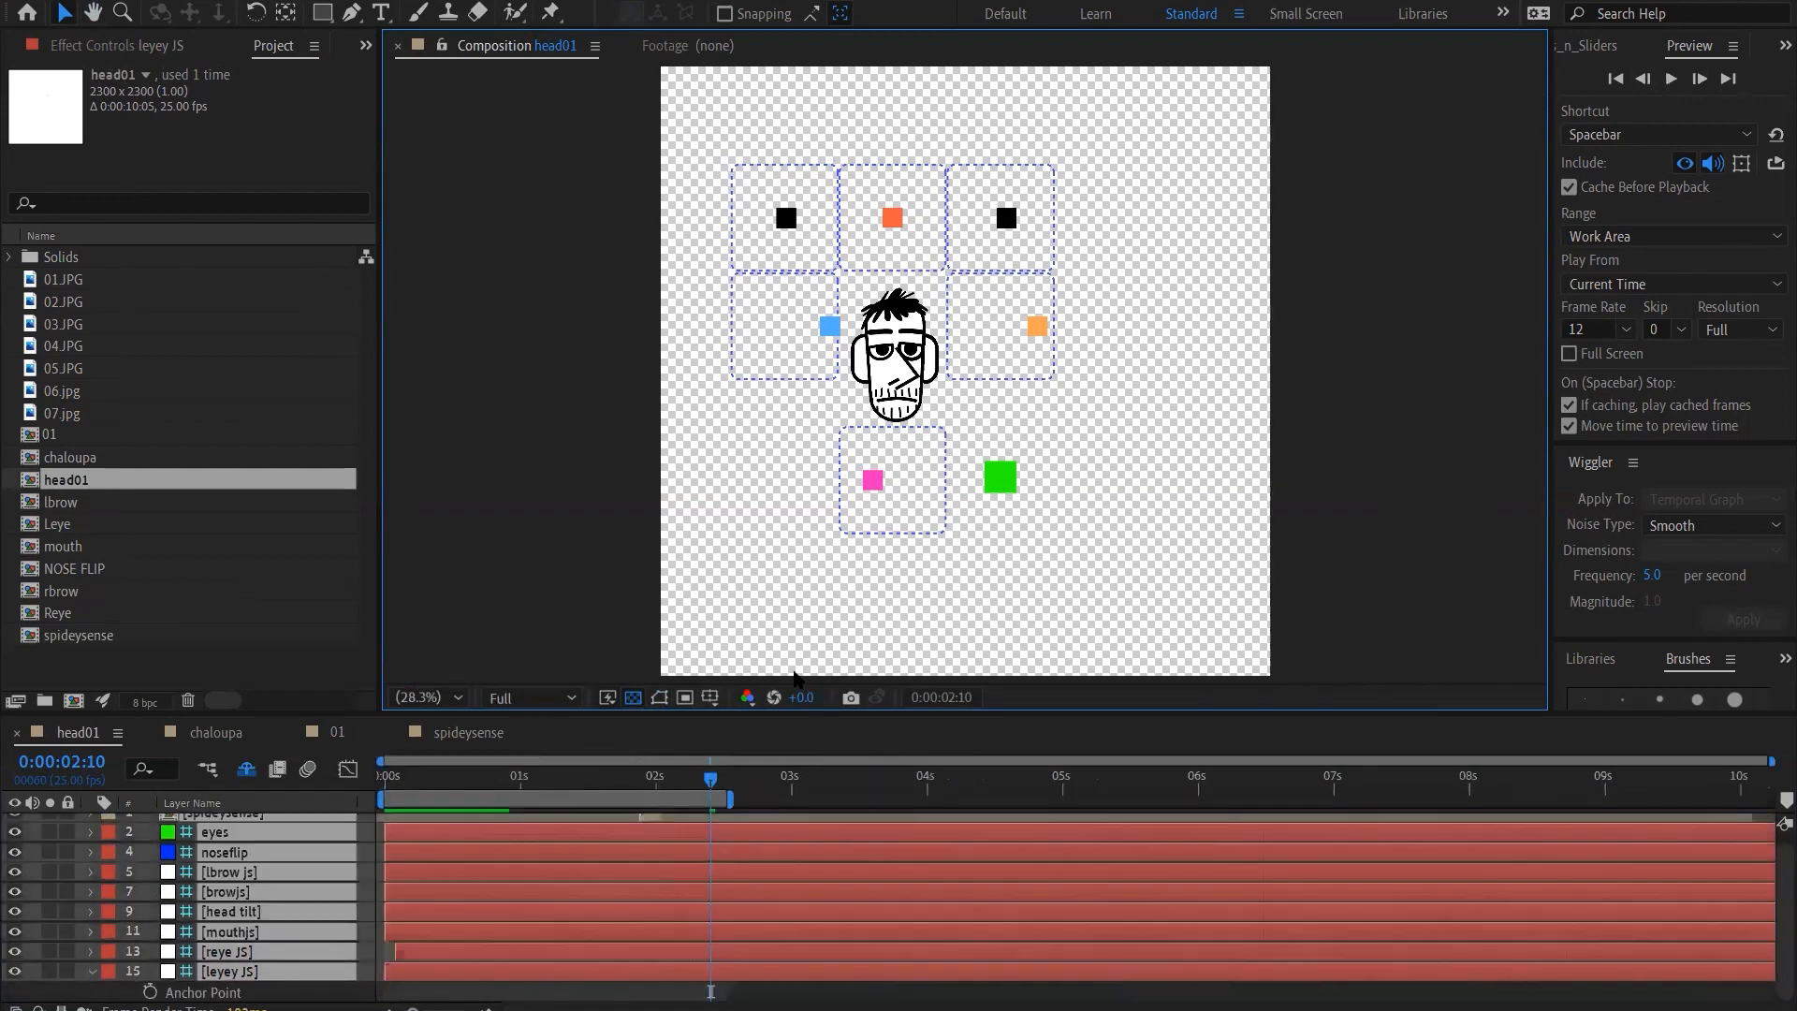
{"action": "key", "text": "u"}
{"action": "left_click", "coordinate": [974, 859]}
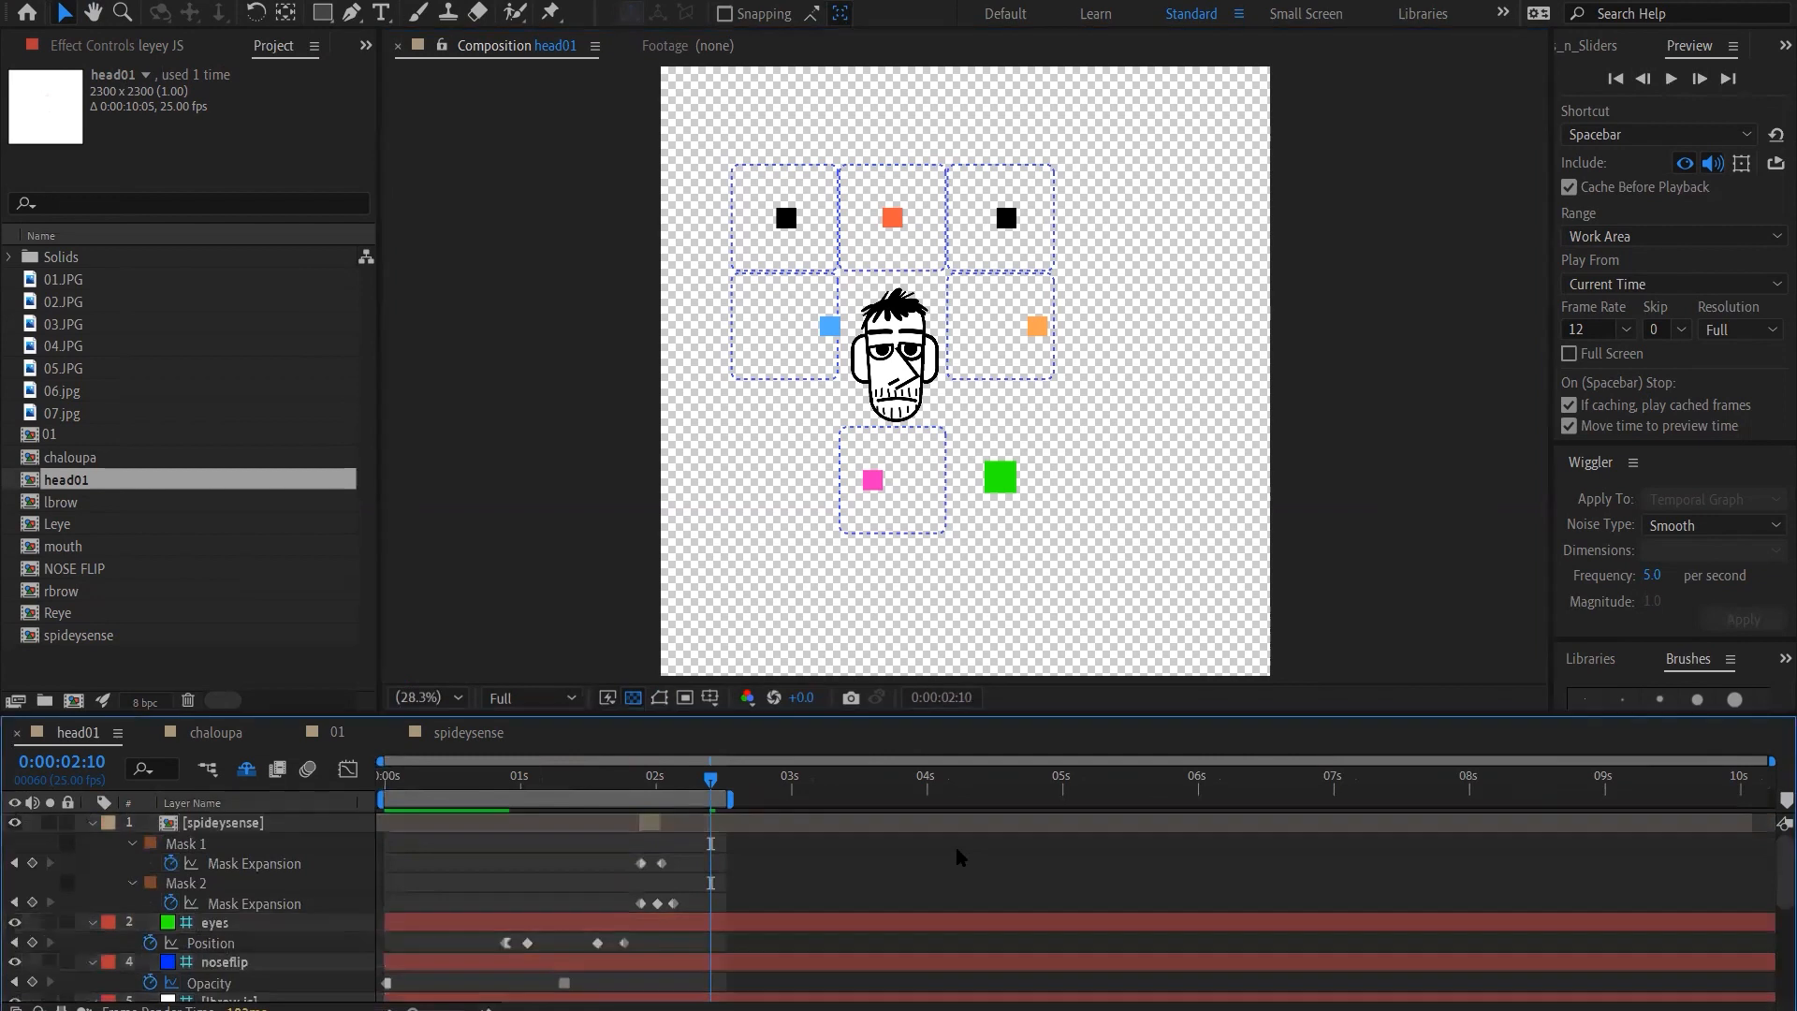
Scrub head01 back to the first frame and examine its eyes, noseflip and leyey JS controllers
{"action": "left_click", "coordinate": [665, 785]}
{"action": "left_click_drag", "start_coordinate": [666, 785], "coordinate": [309, 794]}
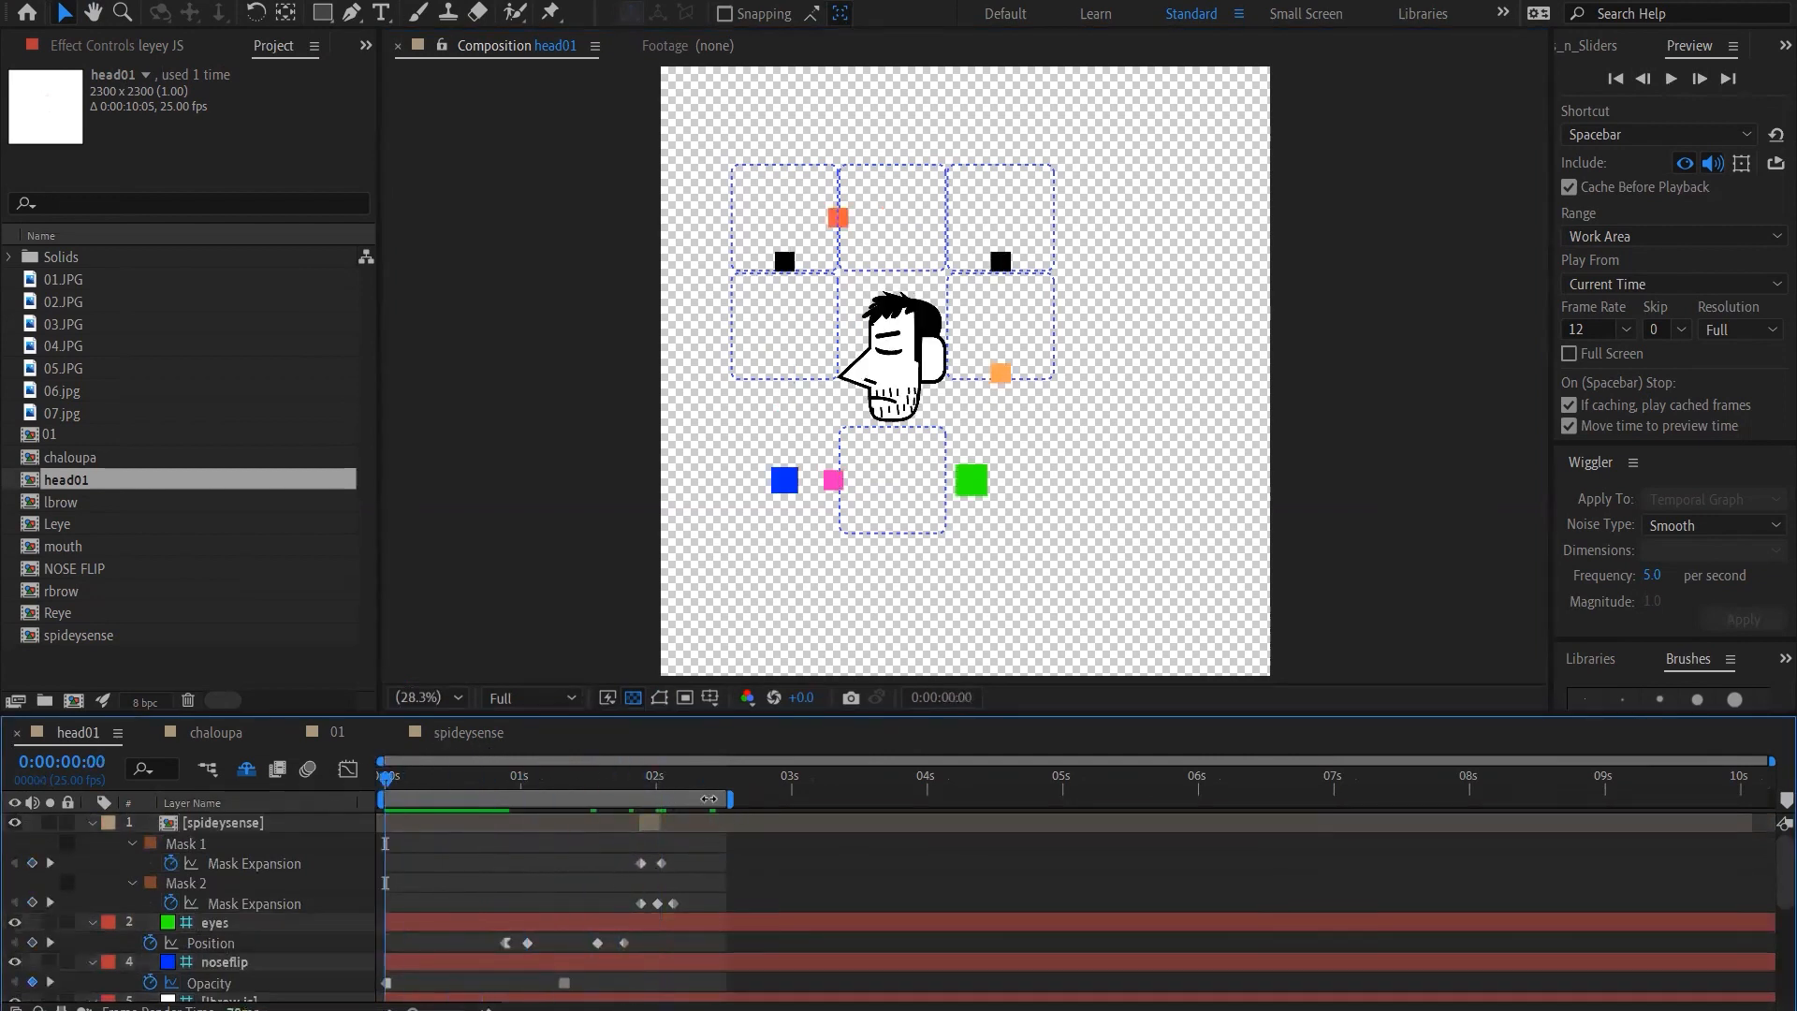
{"action": "left_click", "coordinate": [1000, 376]}
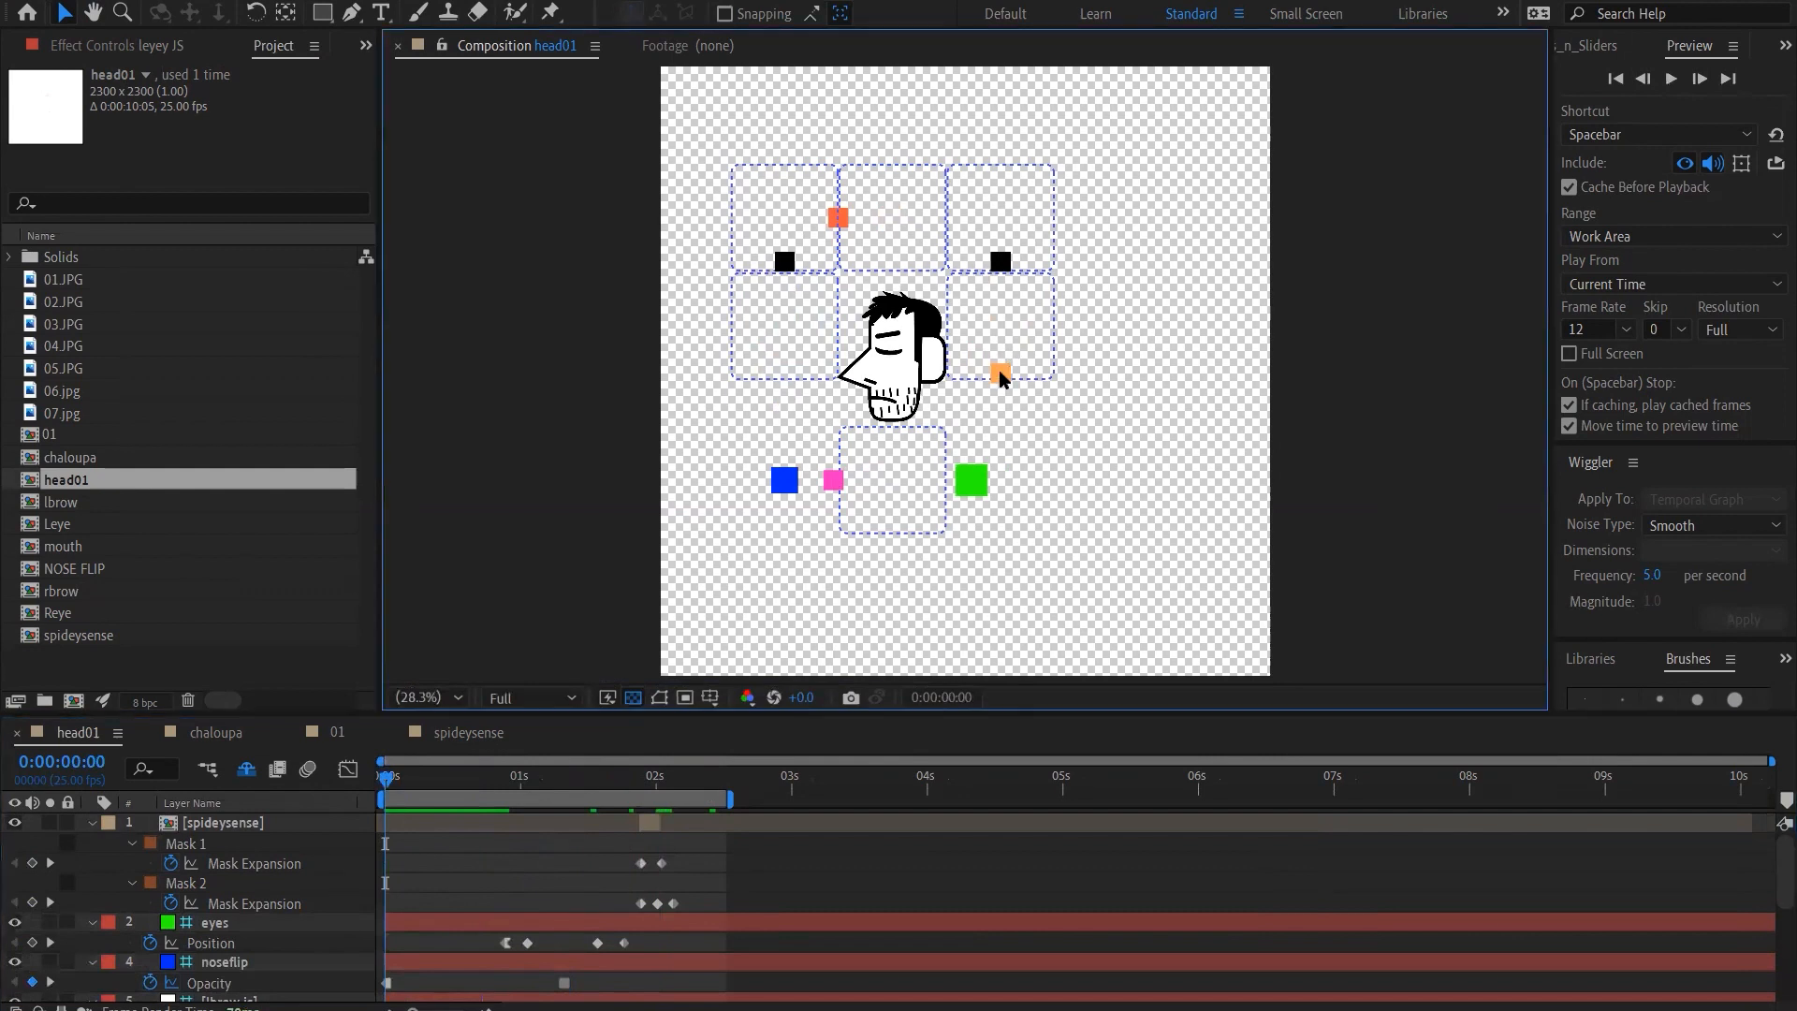
{"action": "left_click", "coordinate": [245, 922]}
{"action": "left_click", "coordinate": [267, 959]}
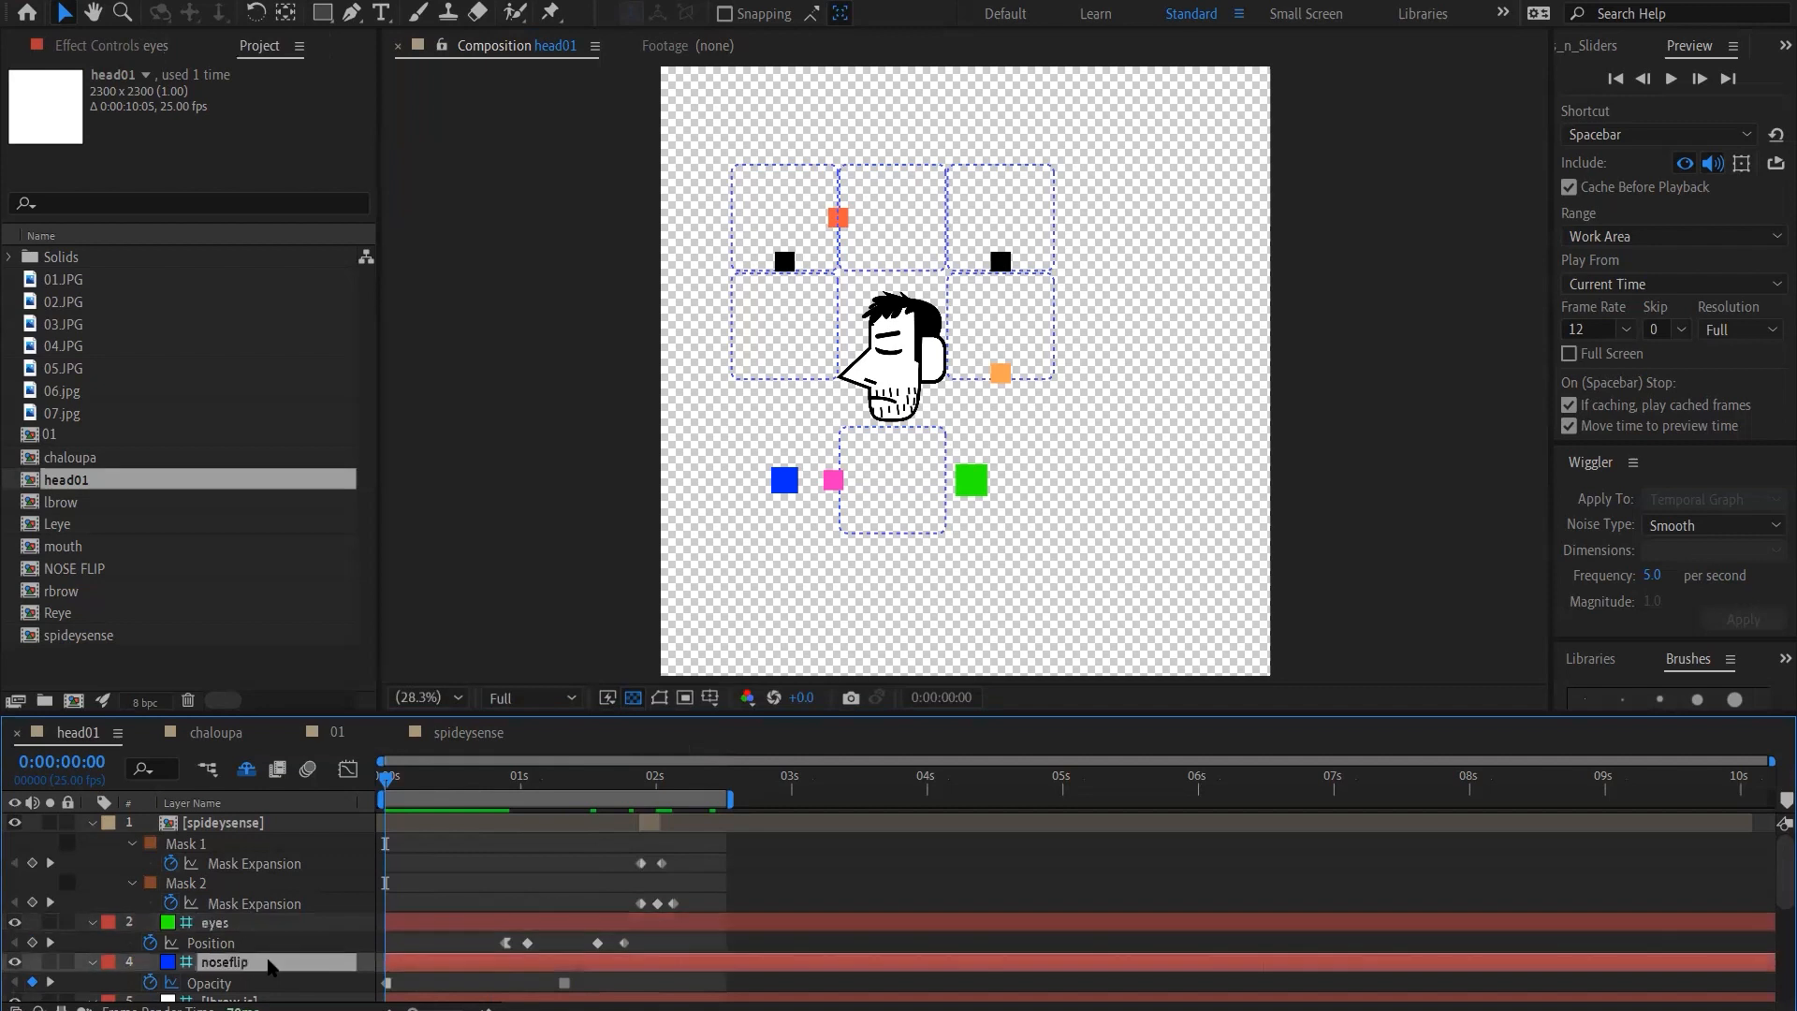
{"action": "left_click", "coordinate": [657, 700]}
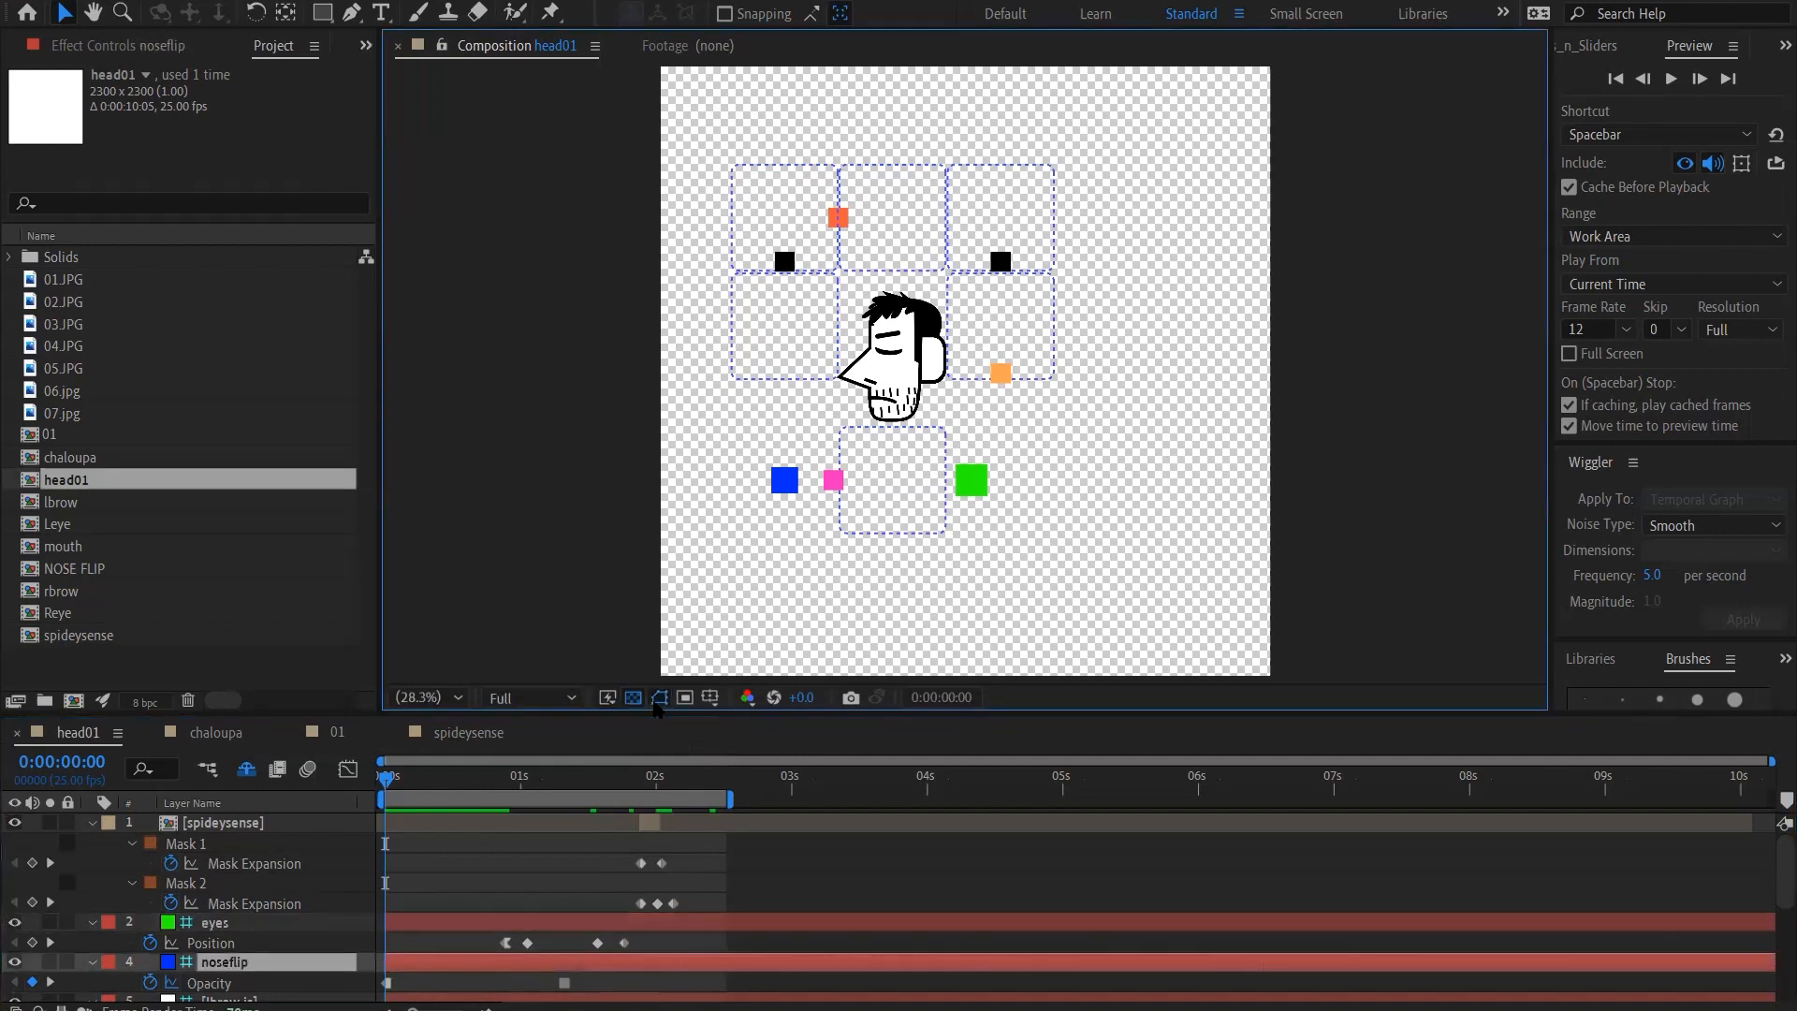
{"action": "left_click", "coordinate": [969, 485]}
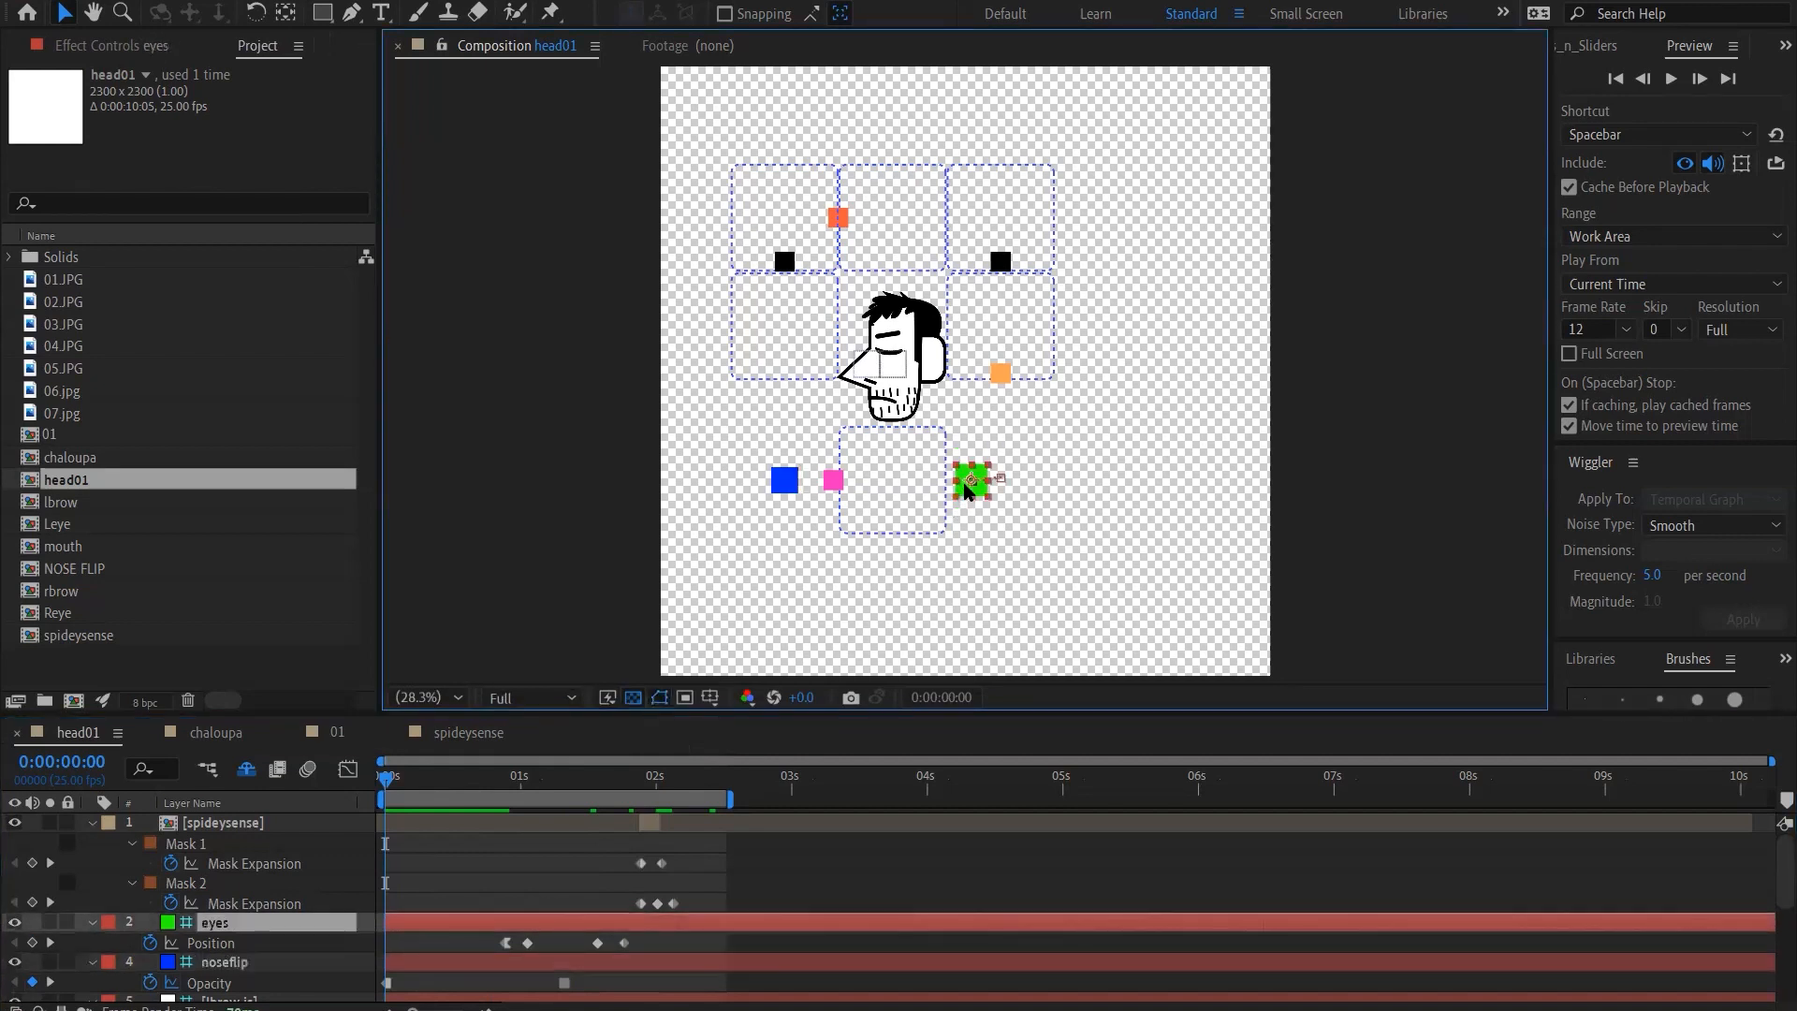
{"action": "left_click", "coordinate": [1003, 374]}
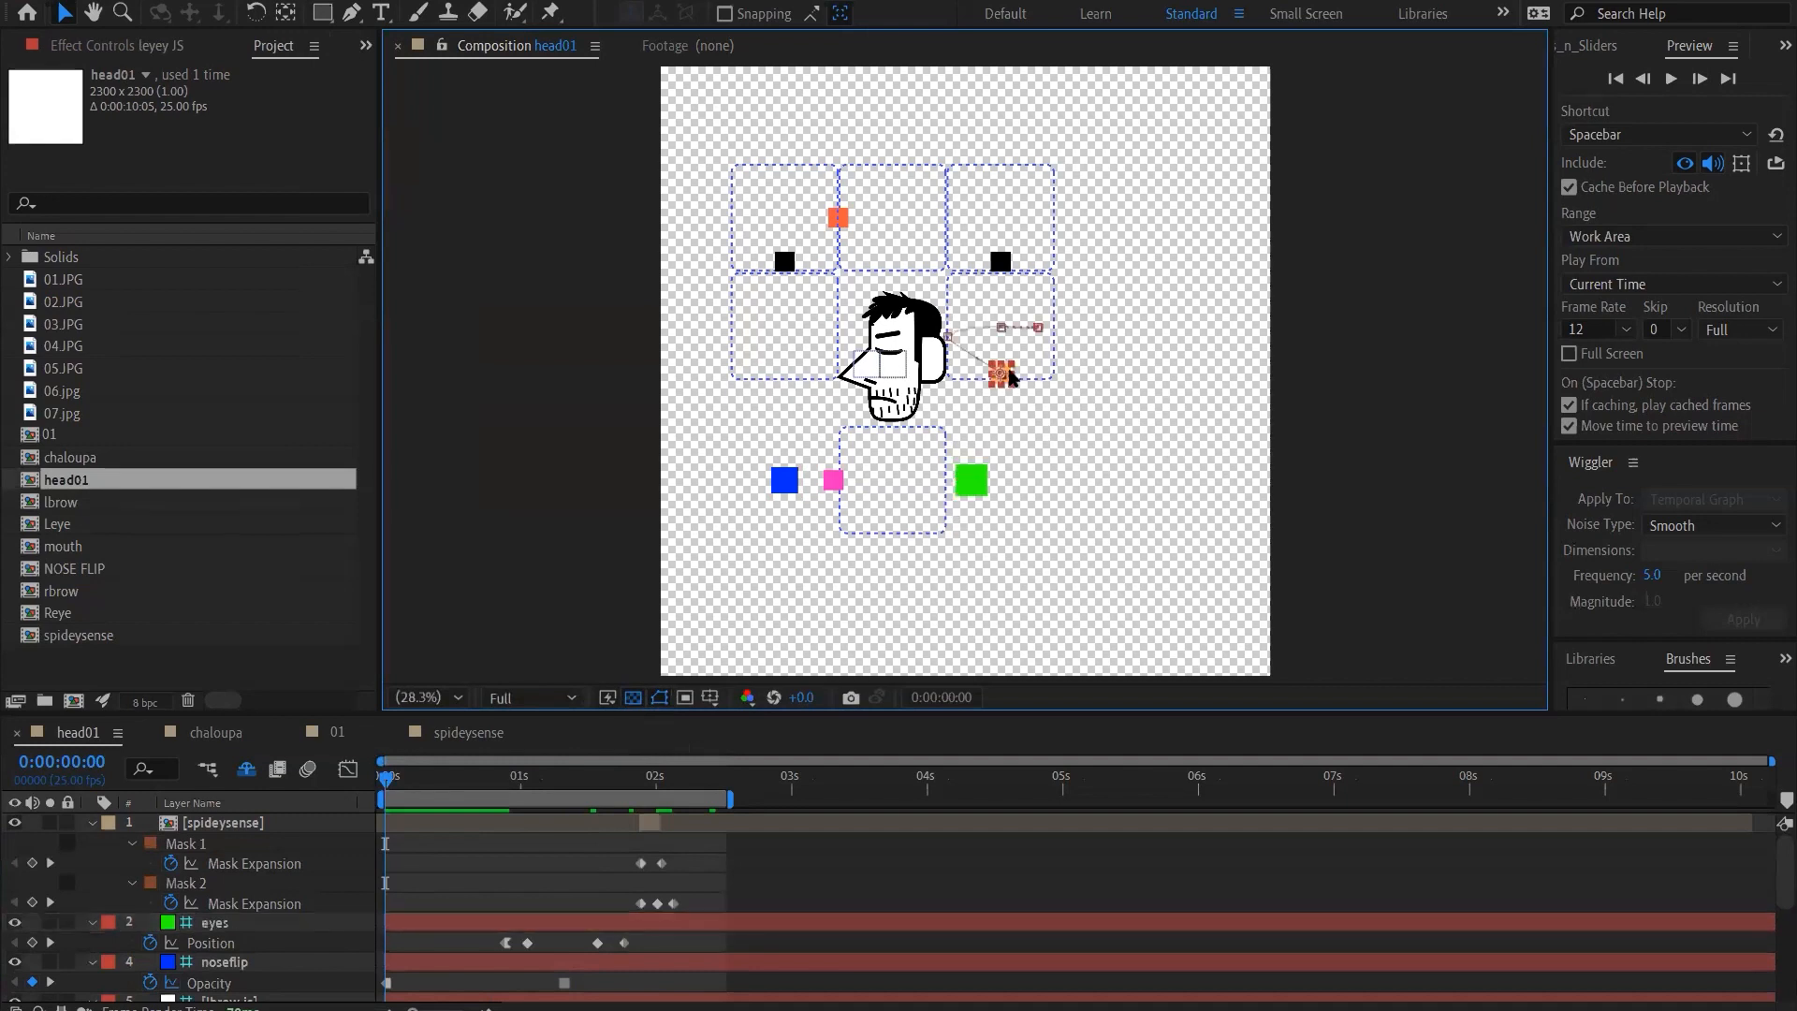
{"action": "left_click", "coordinate": [834, 482]}
{"action": "key", "text": "shift+Right"}
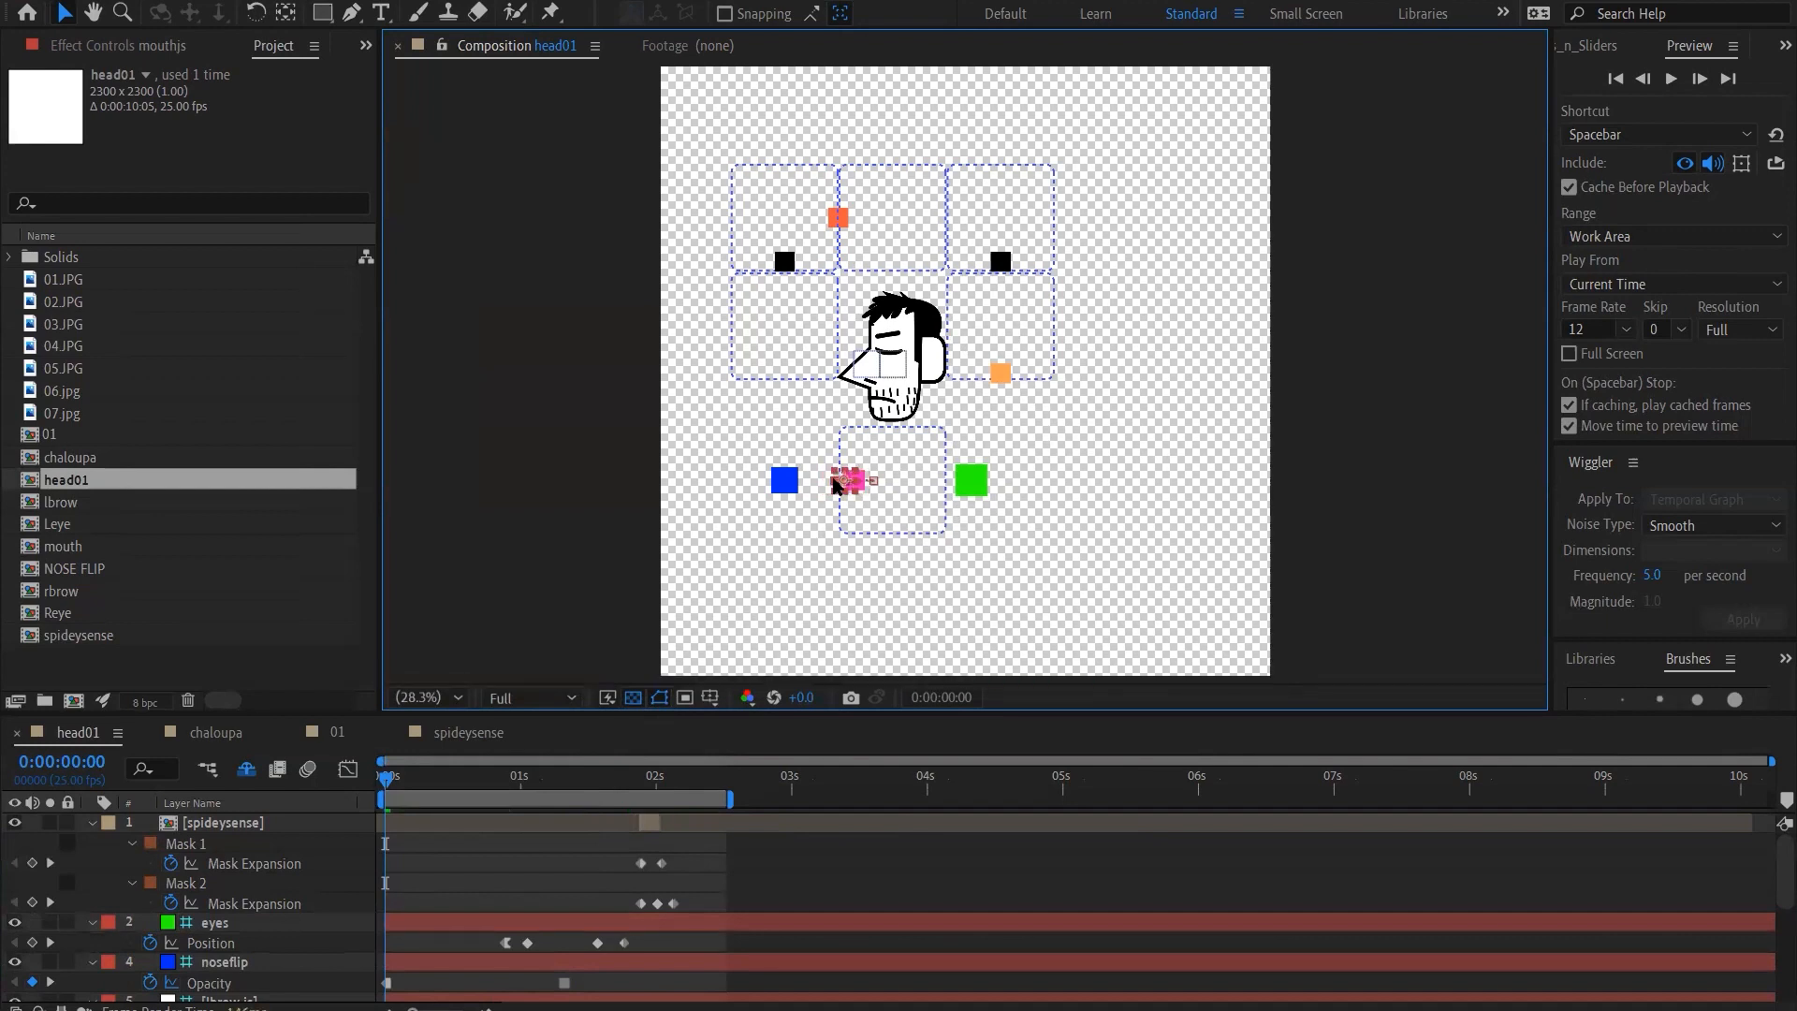
{"action": "key", "text": "ctrl+z"}
Nudge the head tilt controller rightward and slightly down at the first frame to turn the head to the opposite side
{"action": "left_click", "coordinate": [849, 217]}
{"action": "key", "text": "shift+Right"}
{"action": "key", "text": "shift+Right"}
{"action": "key", "text": "shift+Right"}
{"action": "key", "text": "shift+Right"}
{"action": "key", "text": "shift+Right"}
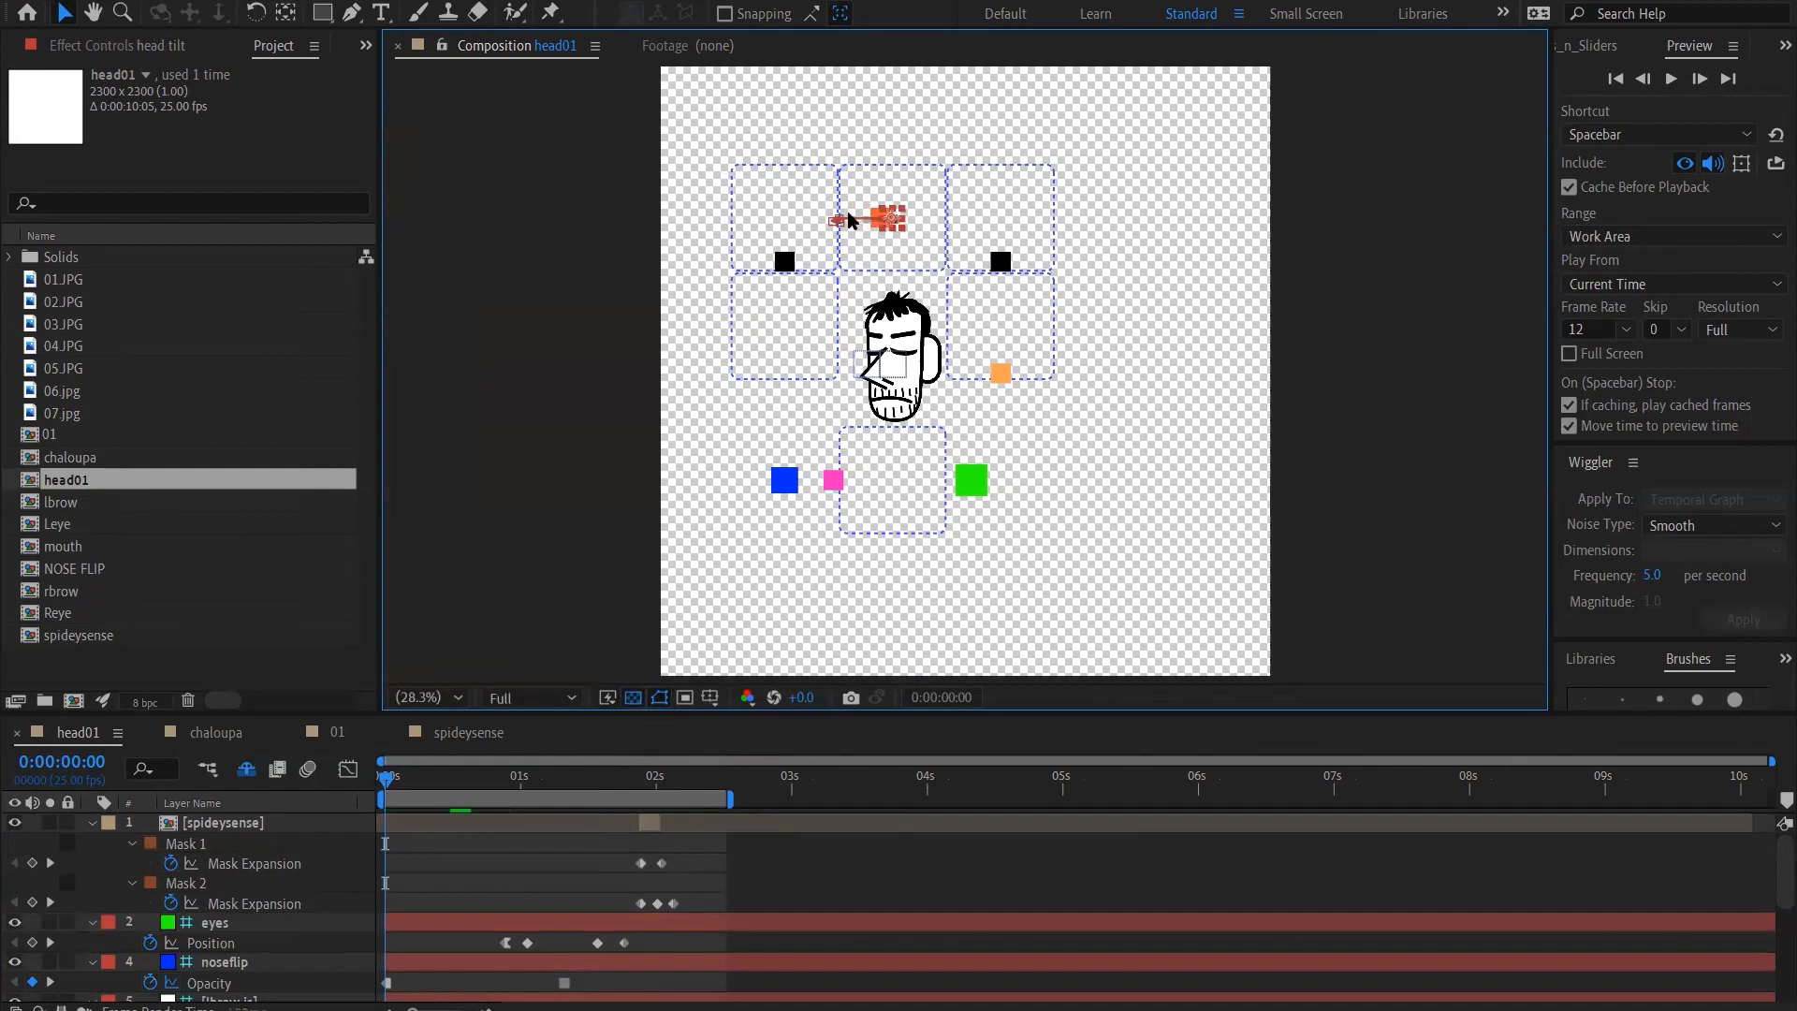
{"action": "key", "text": "shift+Right"}
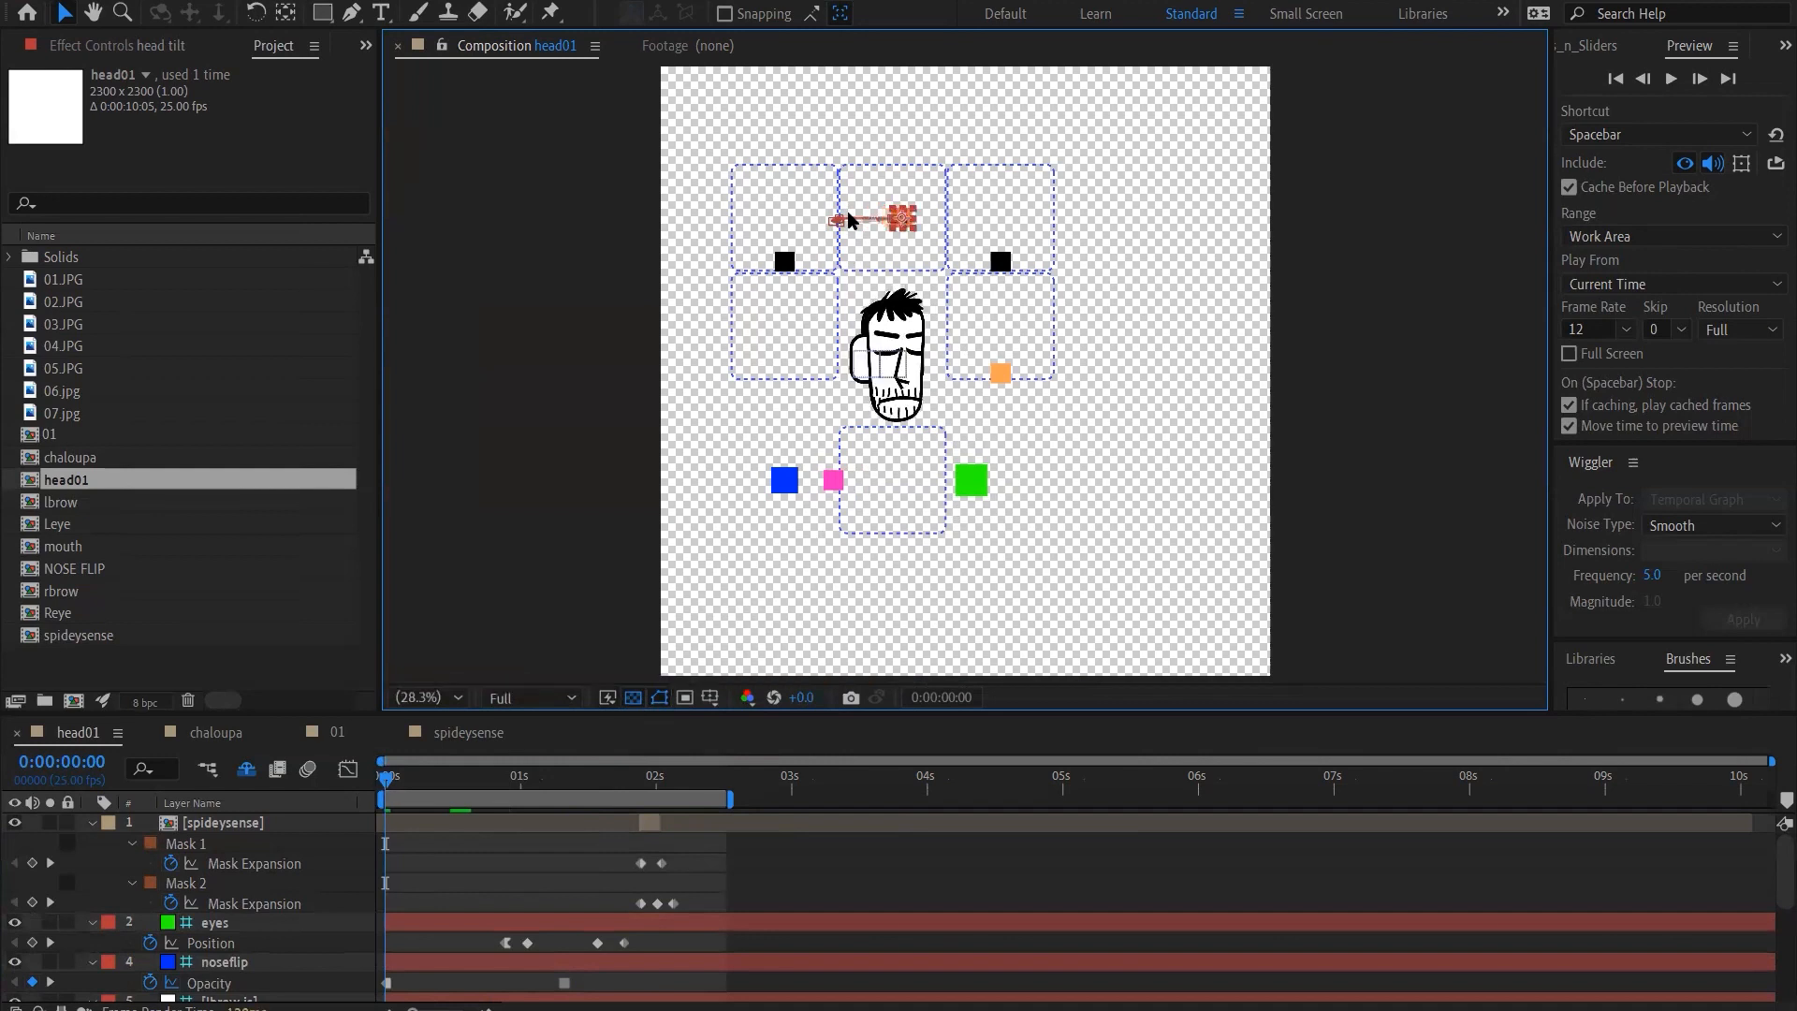
{"action": "key", "text": "shift+Right"}
{"action": "key", "text": "shift+Right"}
{"action": "key", "text": "shift+Down"}
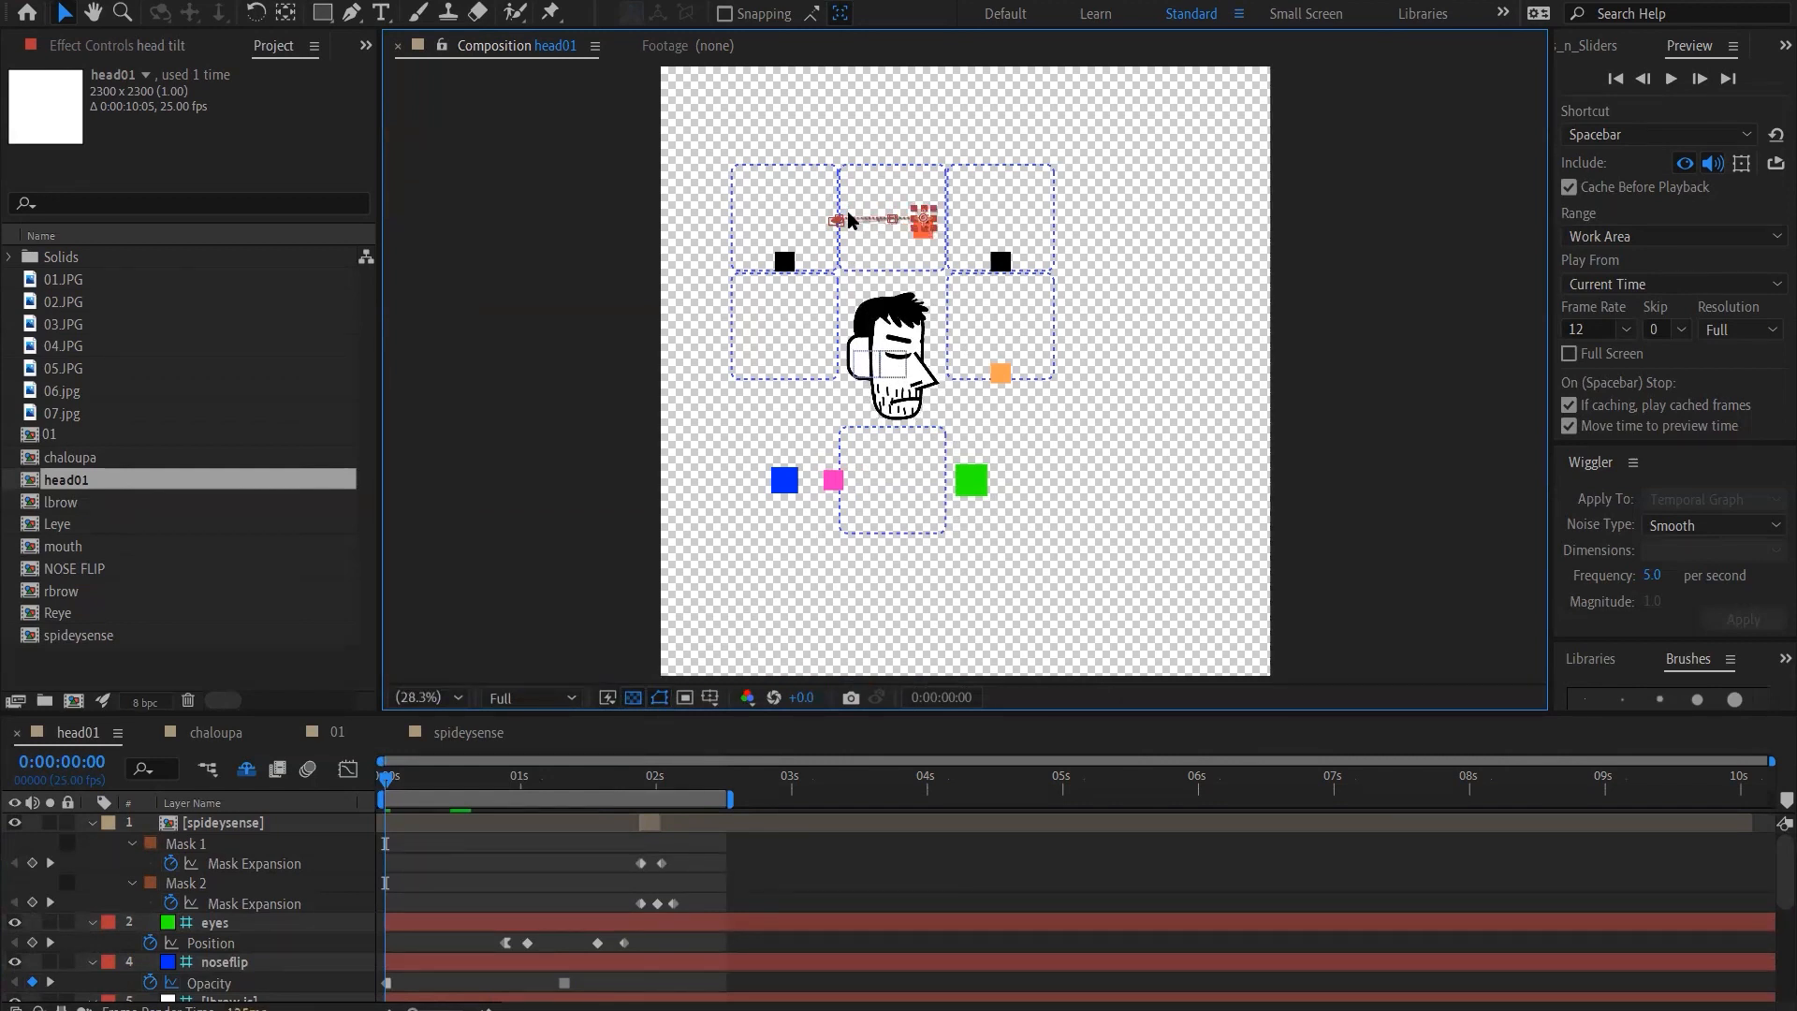
Nudge the head tilt controller leftward in large increments until the man's head faces the front
{"action": "key", "text": "shift+Left"}
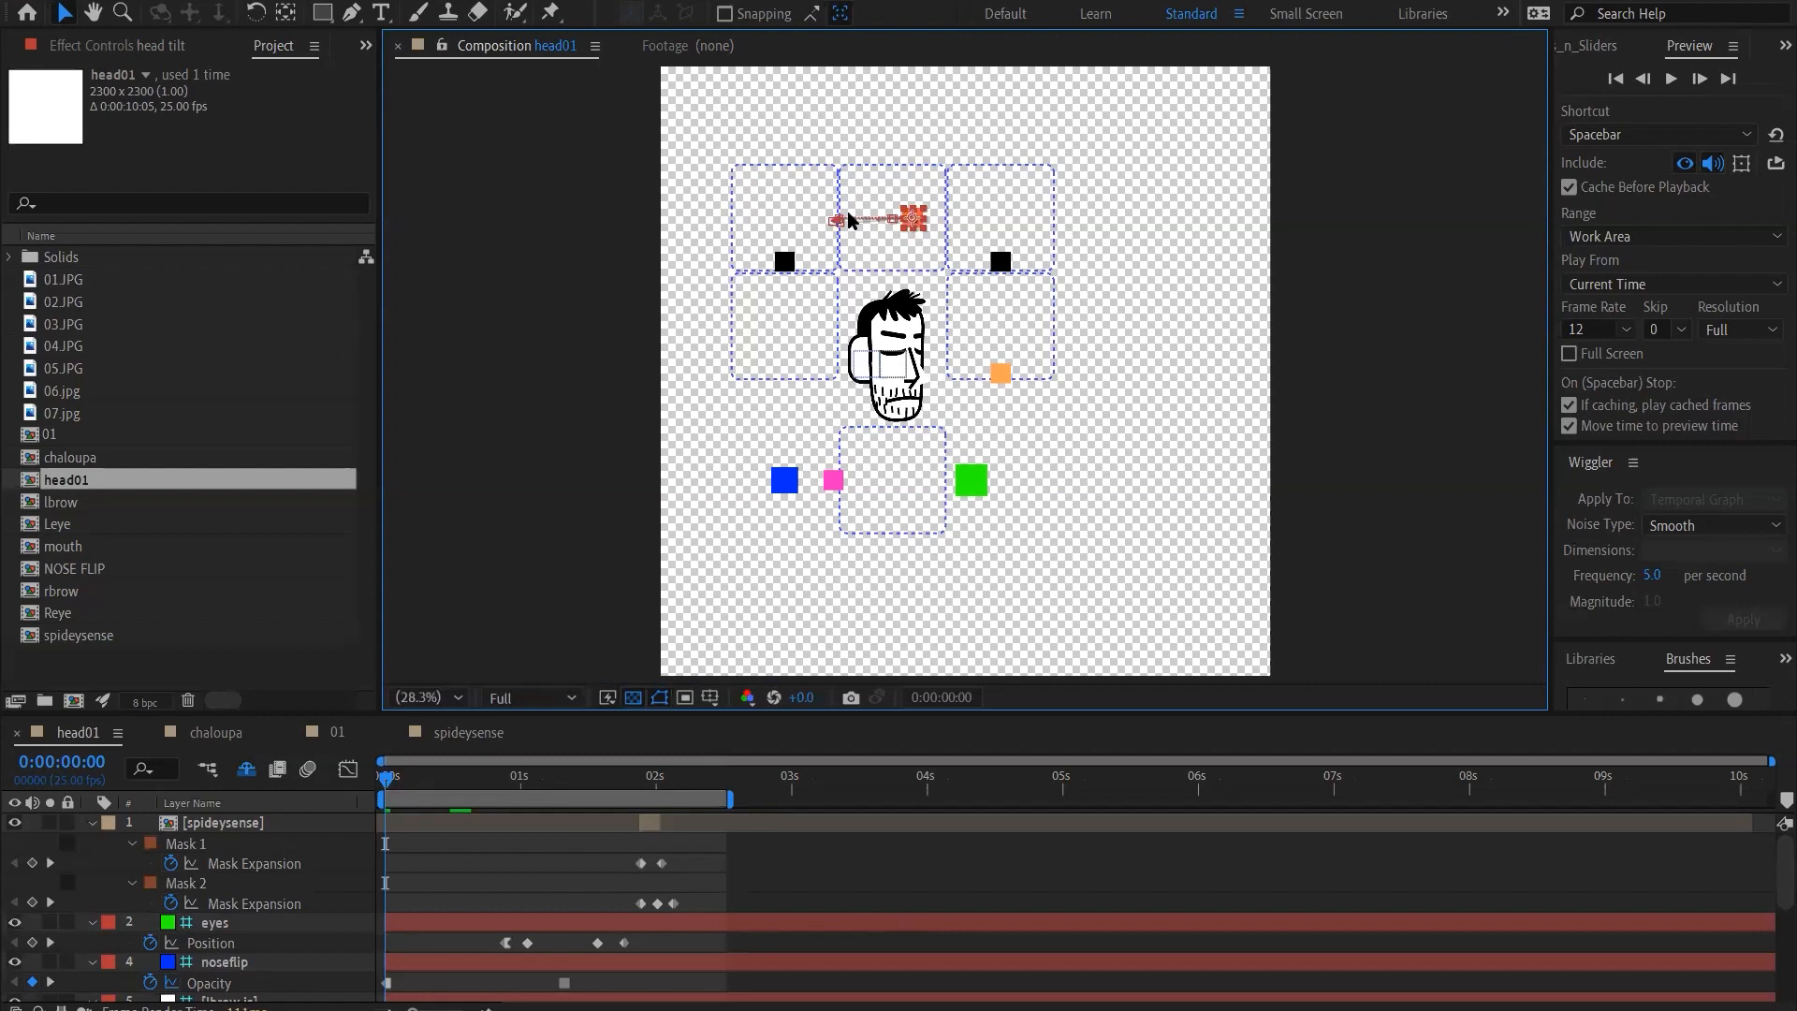
{"action": "key", "text": "shift+Left"}
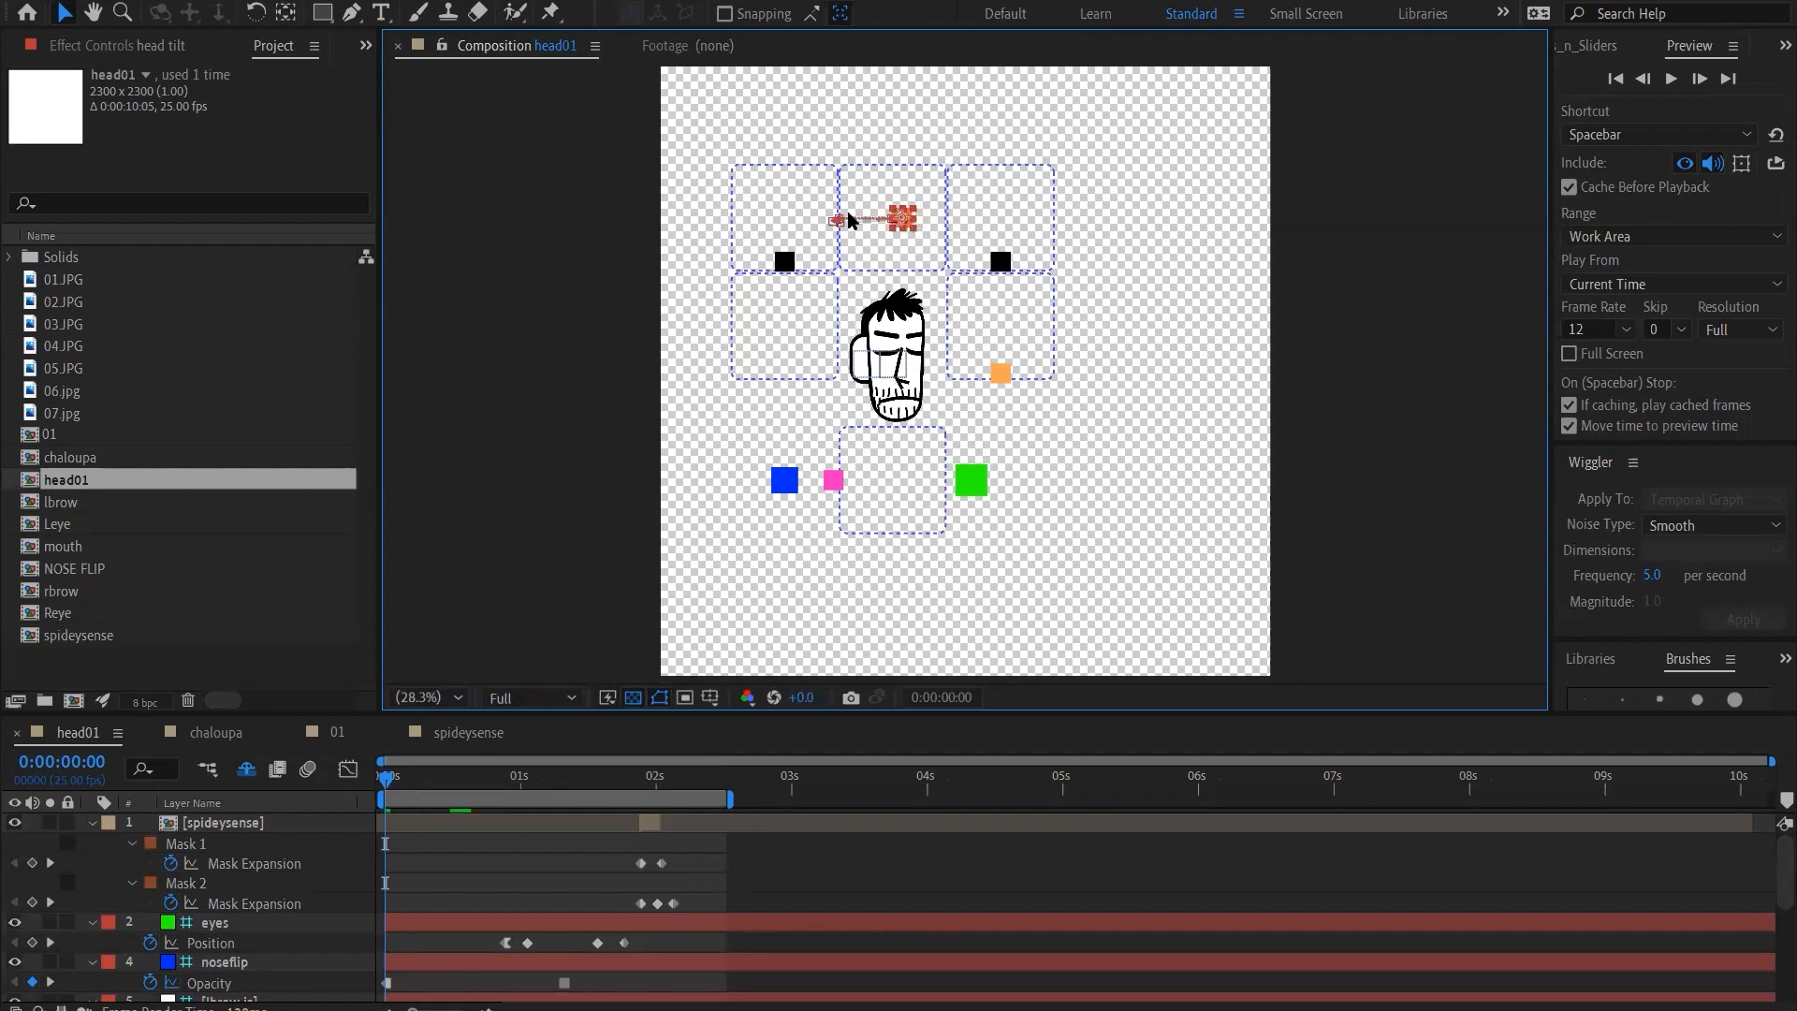
{"action": "key", "text": "shift+Left"}
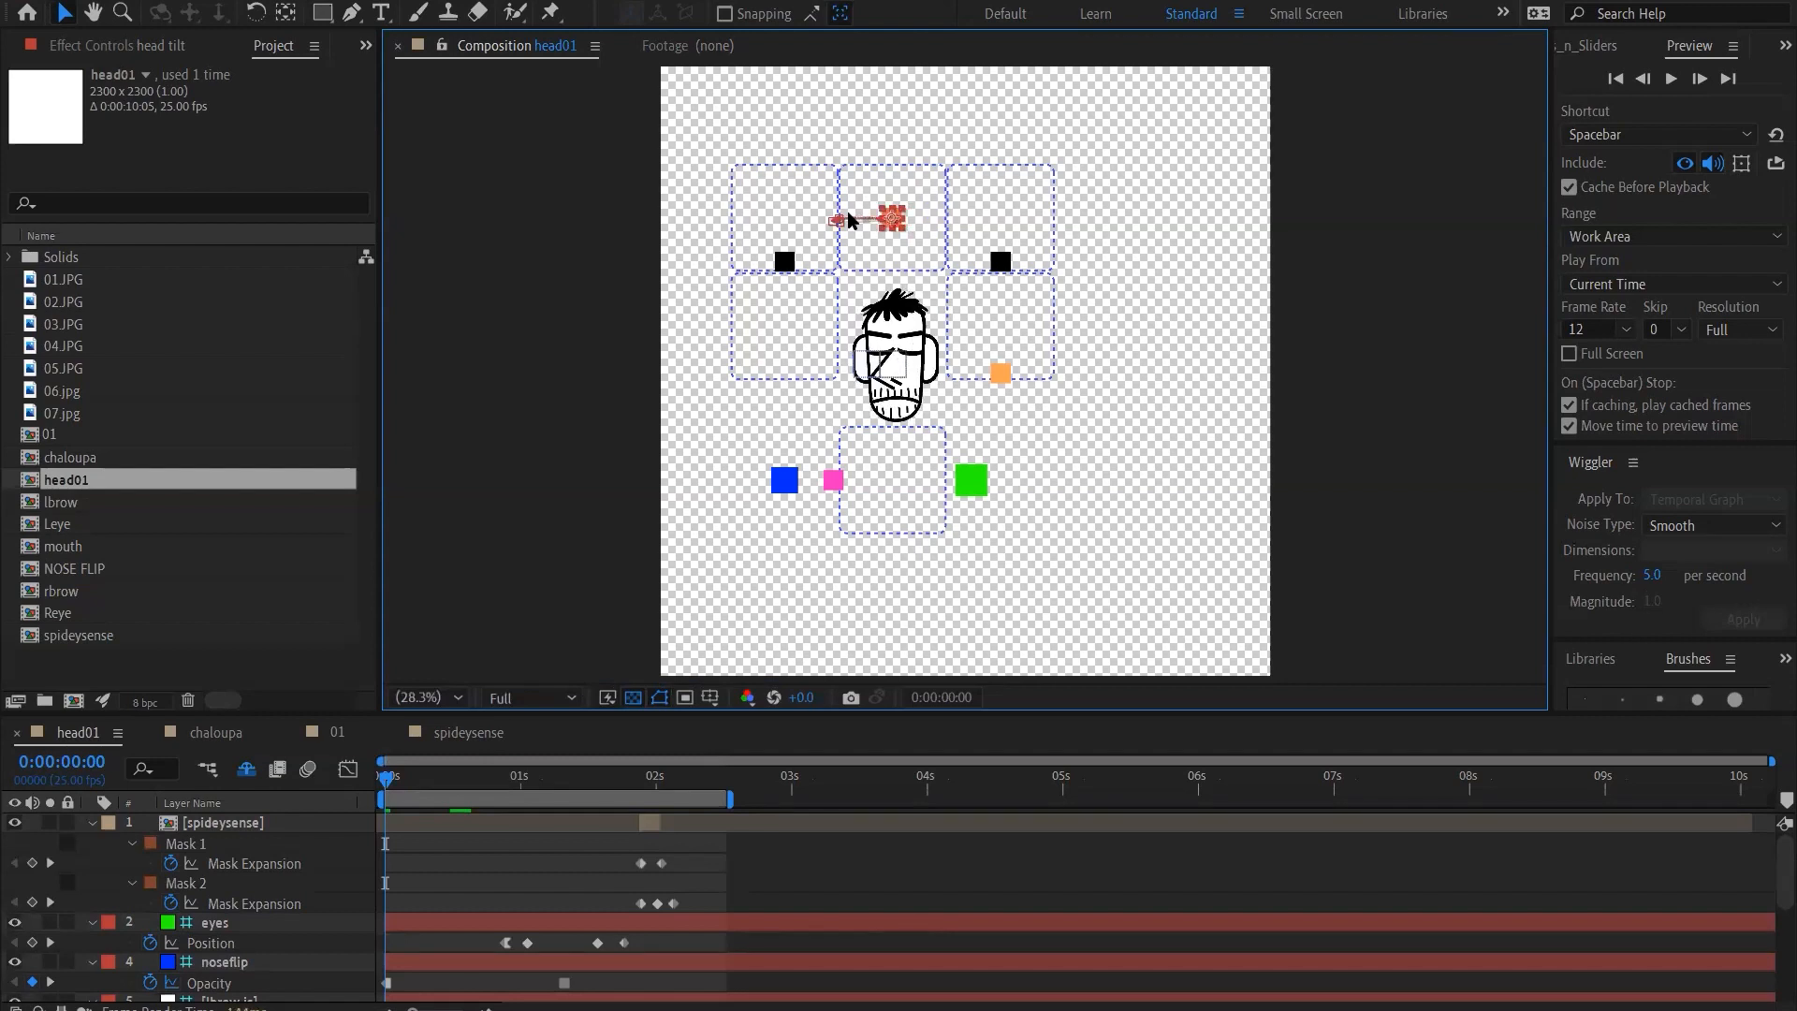
Swing the head tilt controller rightward to test the full profile view, and return it to the front-facing centre
{"action": "key", "text": "shift+Right"}
{"action": "key", "text": "shift+Right"}
{"action": "key", "text": "shift+Right"}
{"action": "key", "text": "shift+Right"}
{"action": "key", "text": "shift+Right"}
{"action": "key", "text": "shift+Right"}
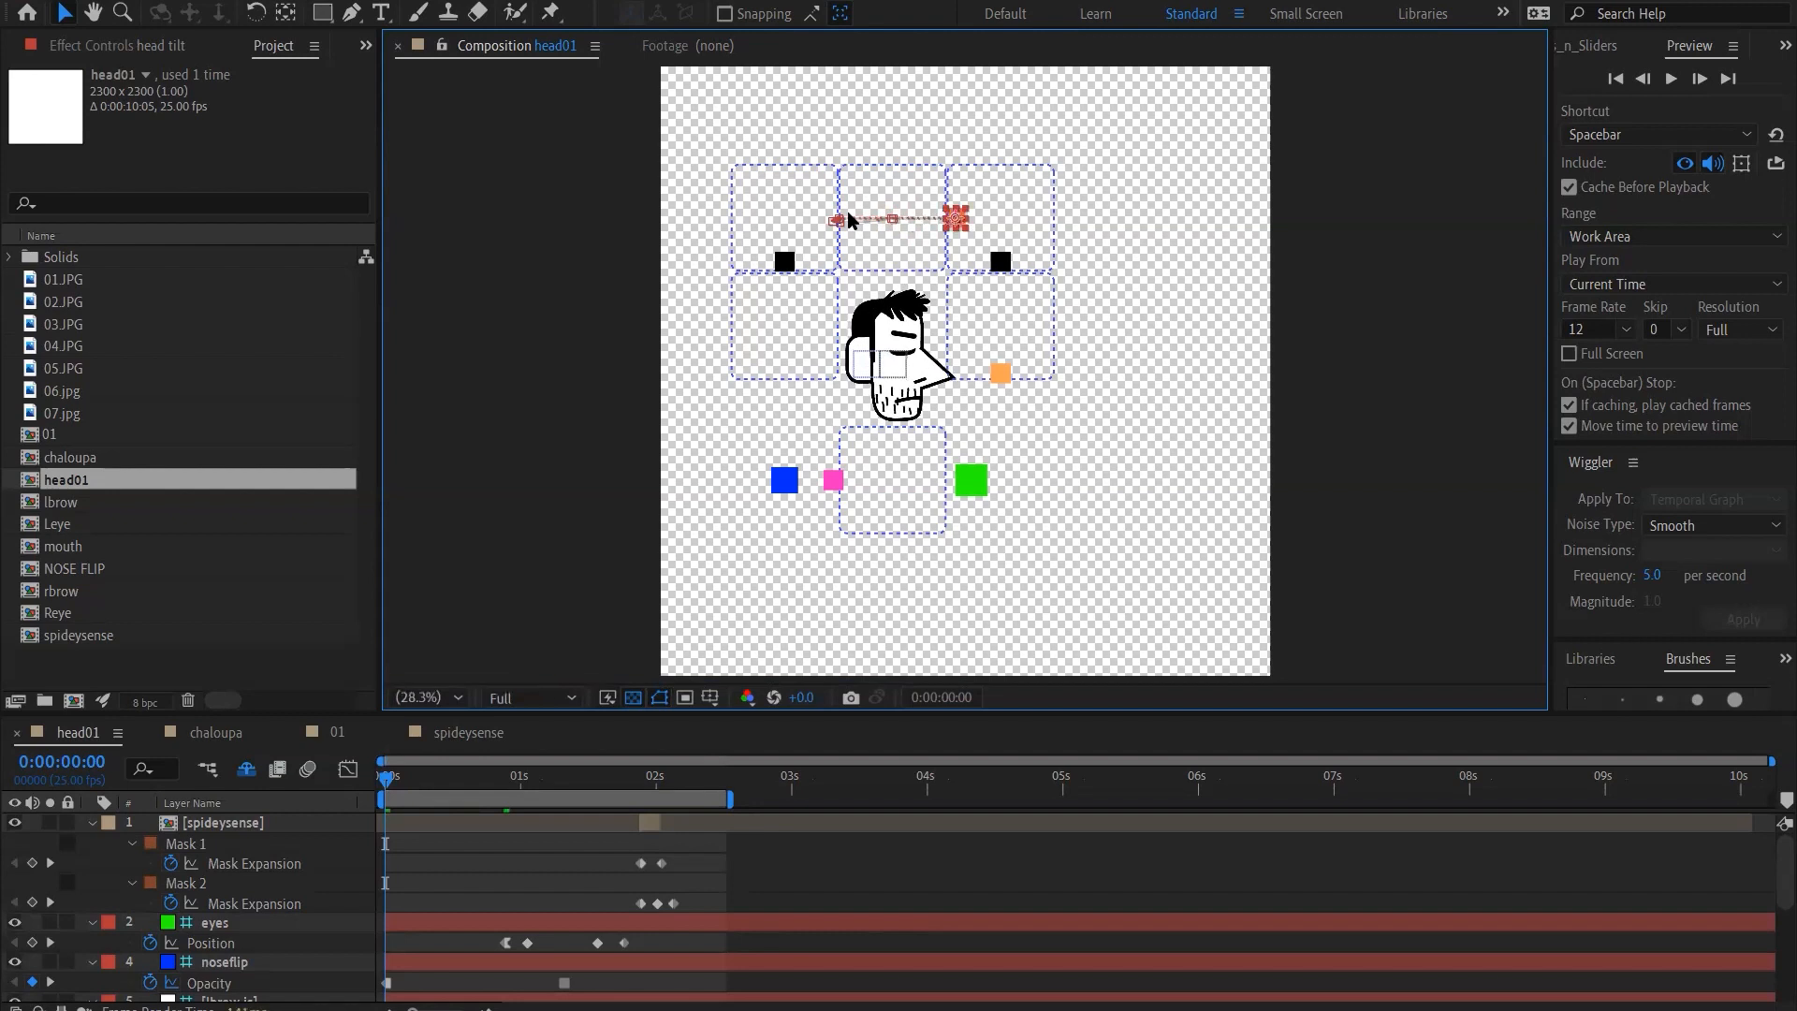
{"action": "key", "text": "shift+Left"}
{"action": "key", "text": "shift+Left"}
{"action": "key", "text": "shift+Left"}
{"action": "key", "text": "shift+Left"}
{"action": "key", "text": "shift+Left"}
{"action": "key", "text": "shift+Left"}
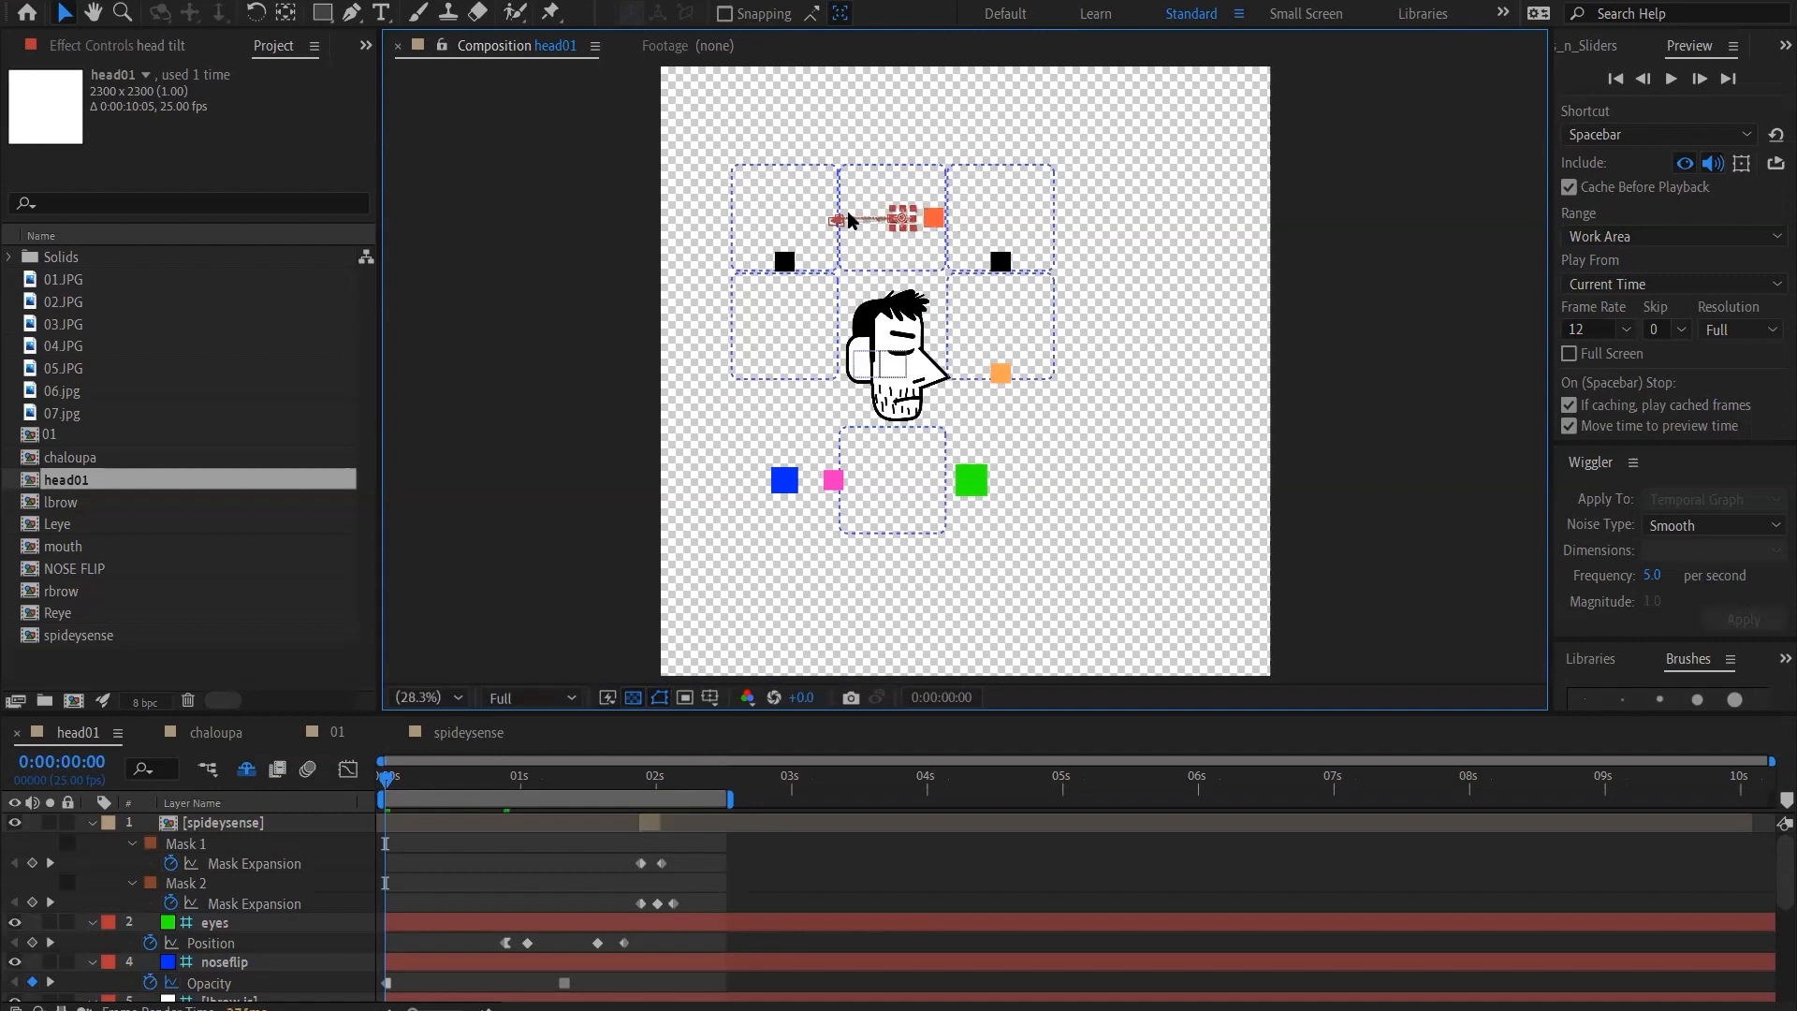
Select the head tilt layer's first Position keyframe and nudge the controller one large increment rightward
{"action": "scroll", "coordinate": [404, 894], "scroll_direction": "down", "scroll_amount": 3}
{"action": "scroll", "coordinate": [404, 894], "scroll_direction": "up", "scroll_amount": 3}
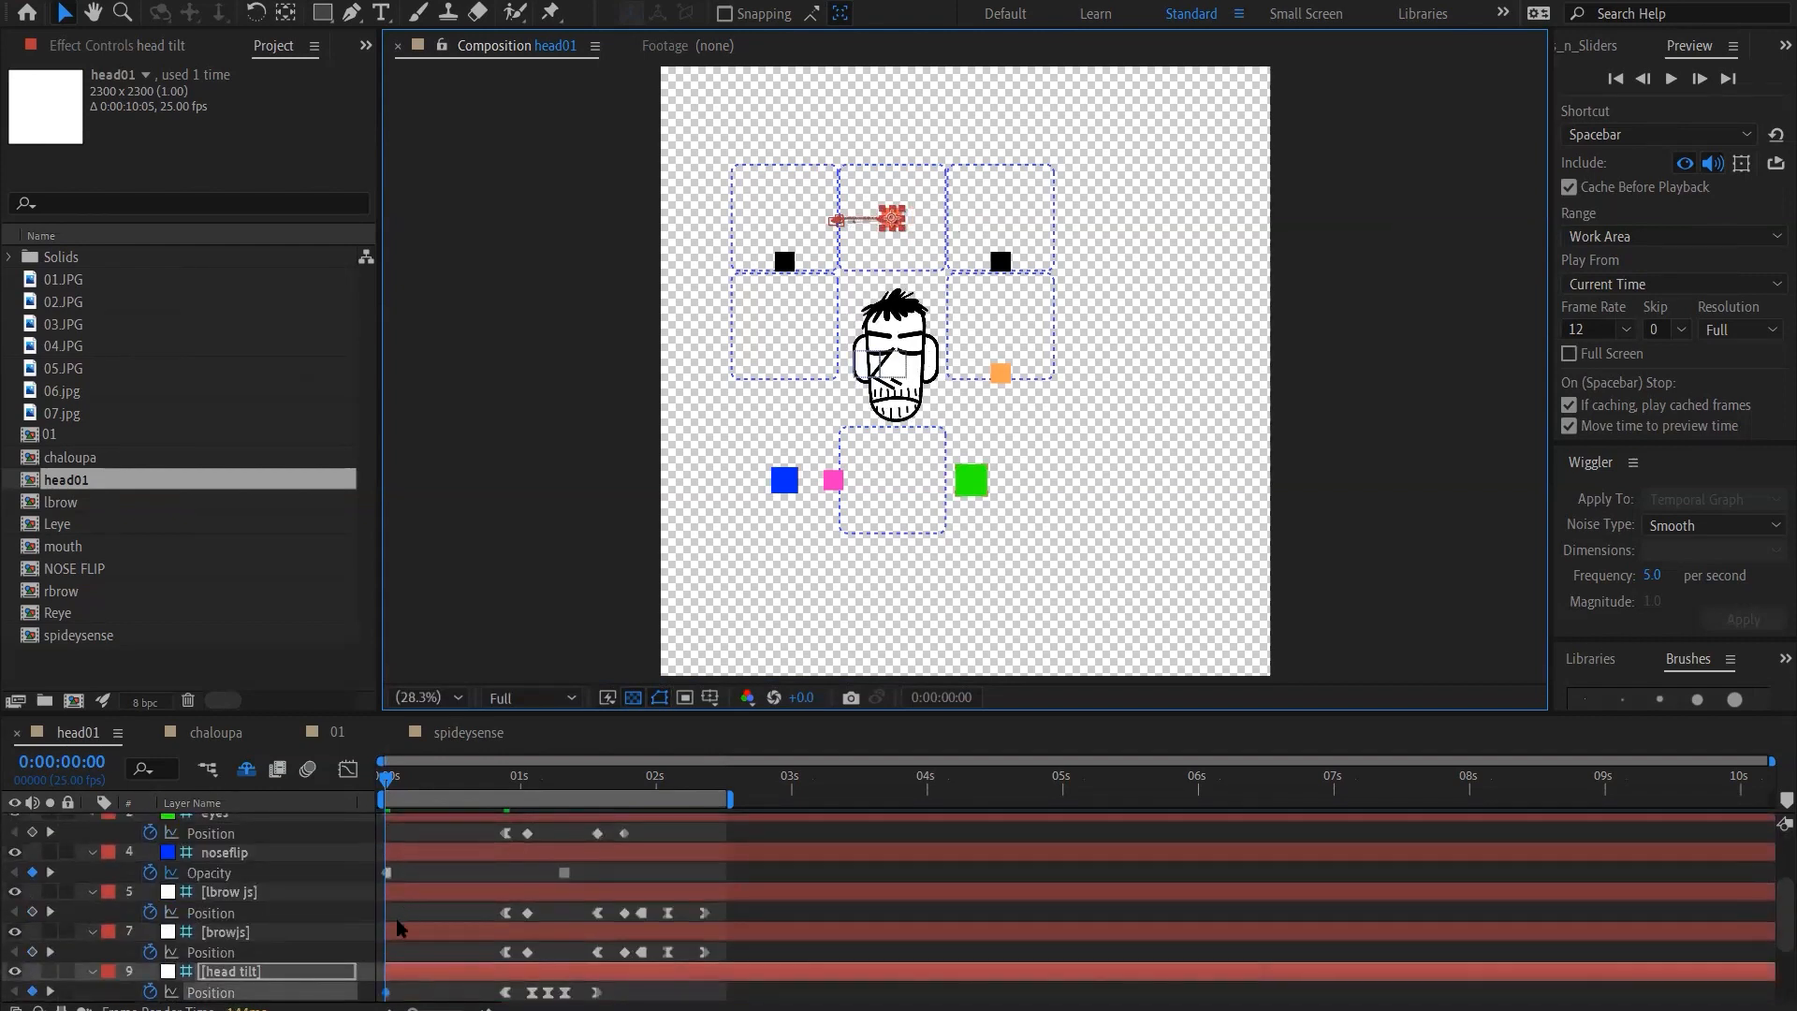
{"action": "left_click", "coordinate": [386, 992]}
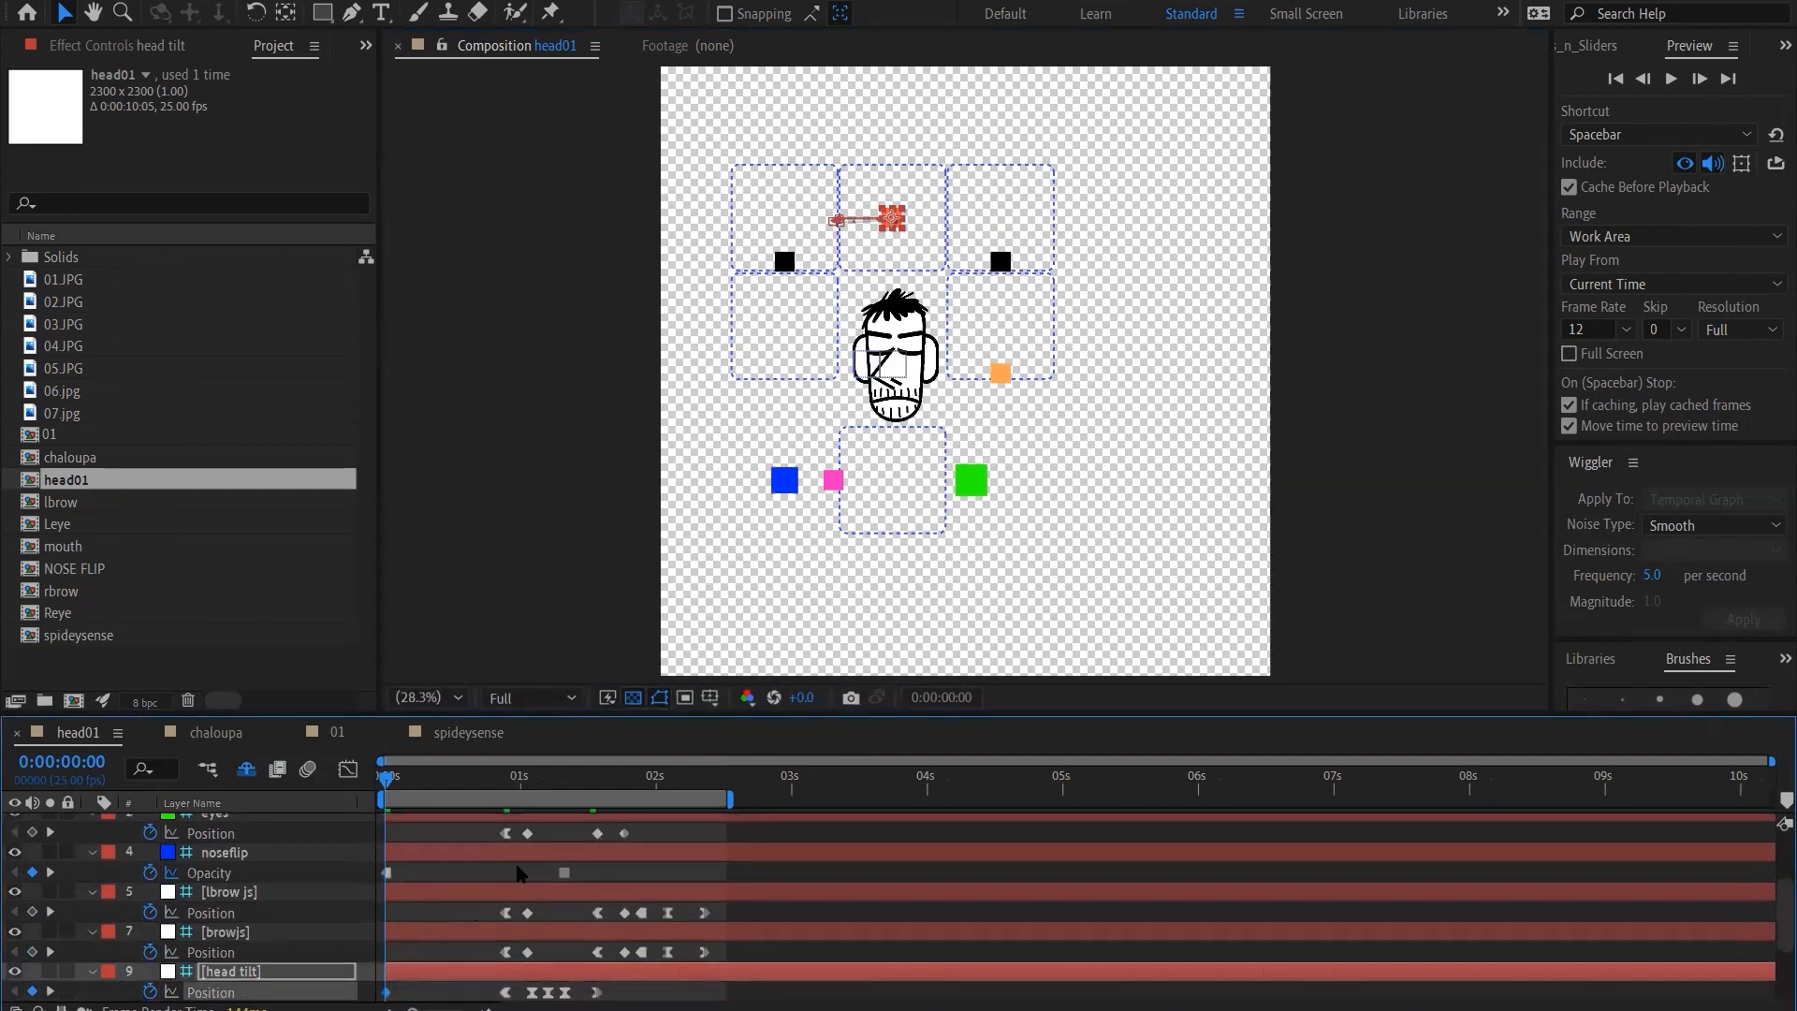
{"action": "key", "text": "shift+Right"}
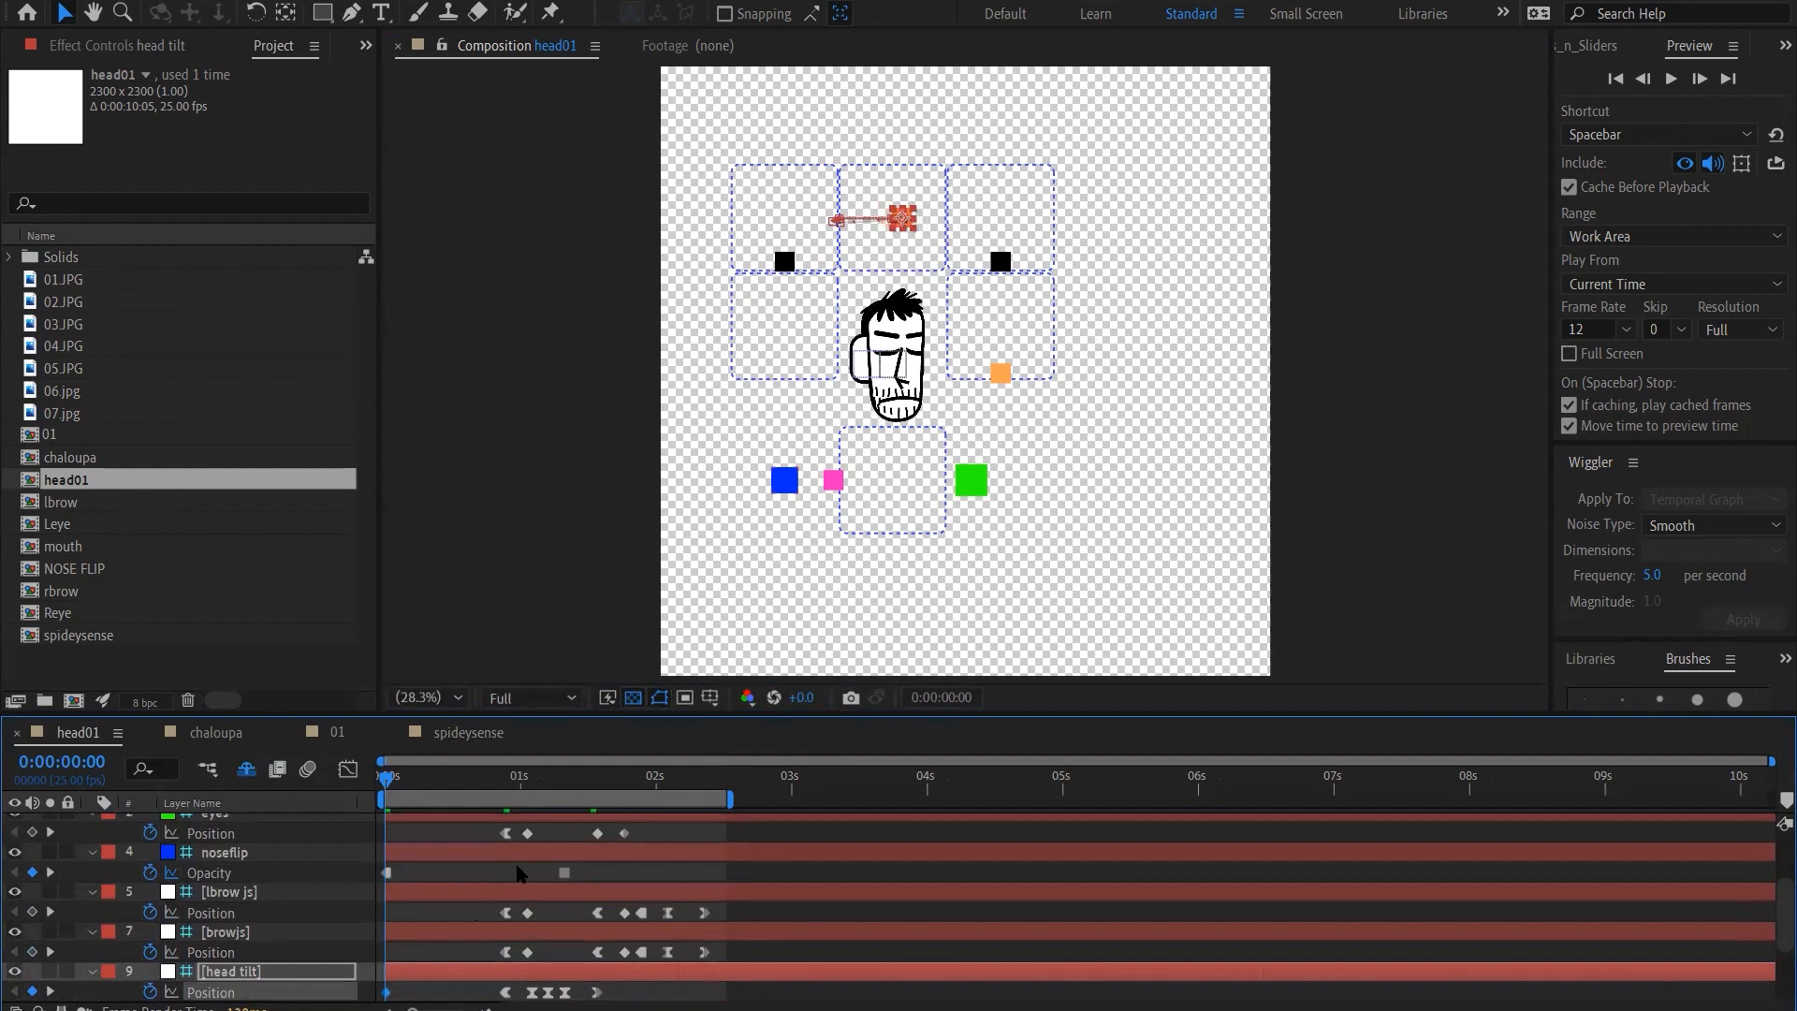
Try turning off the keyframing of the noseflip layer's Opacity, and undo the removal
{"action": "left_click", "coordinate": [387, 872]}
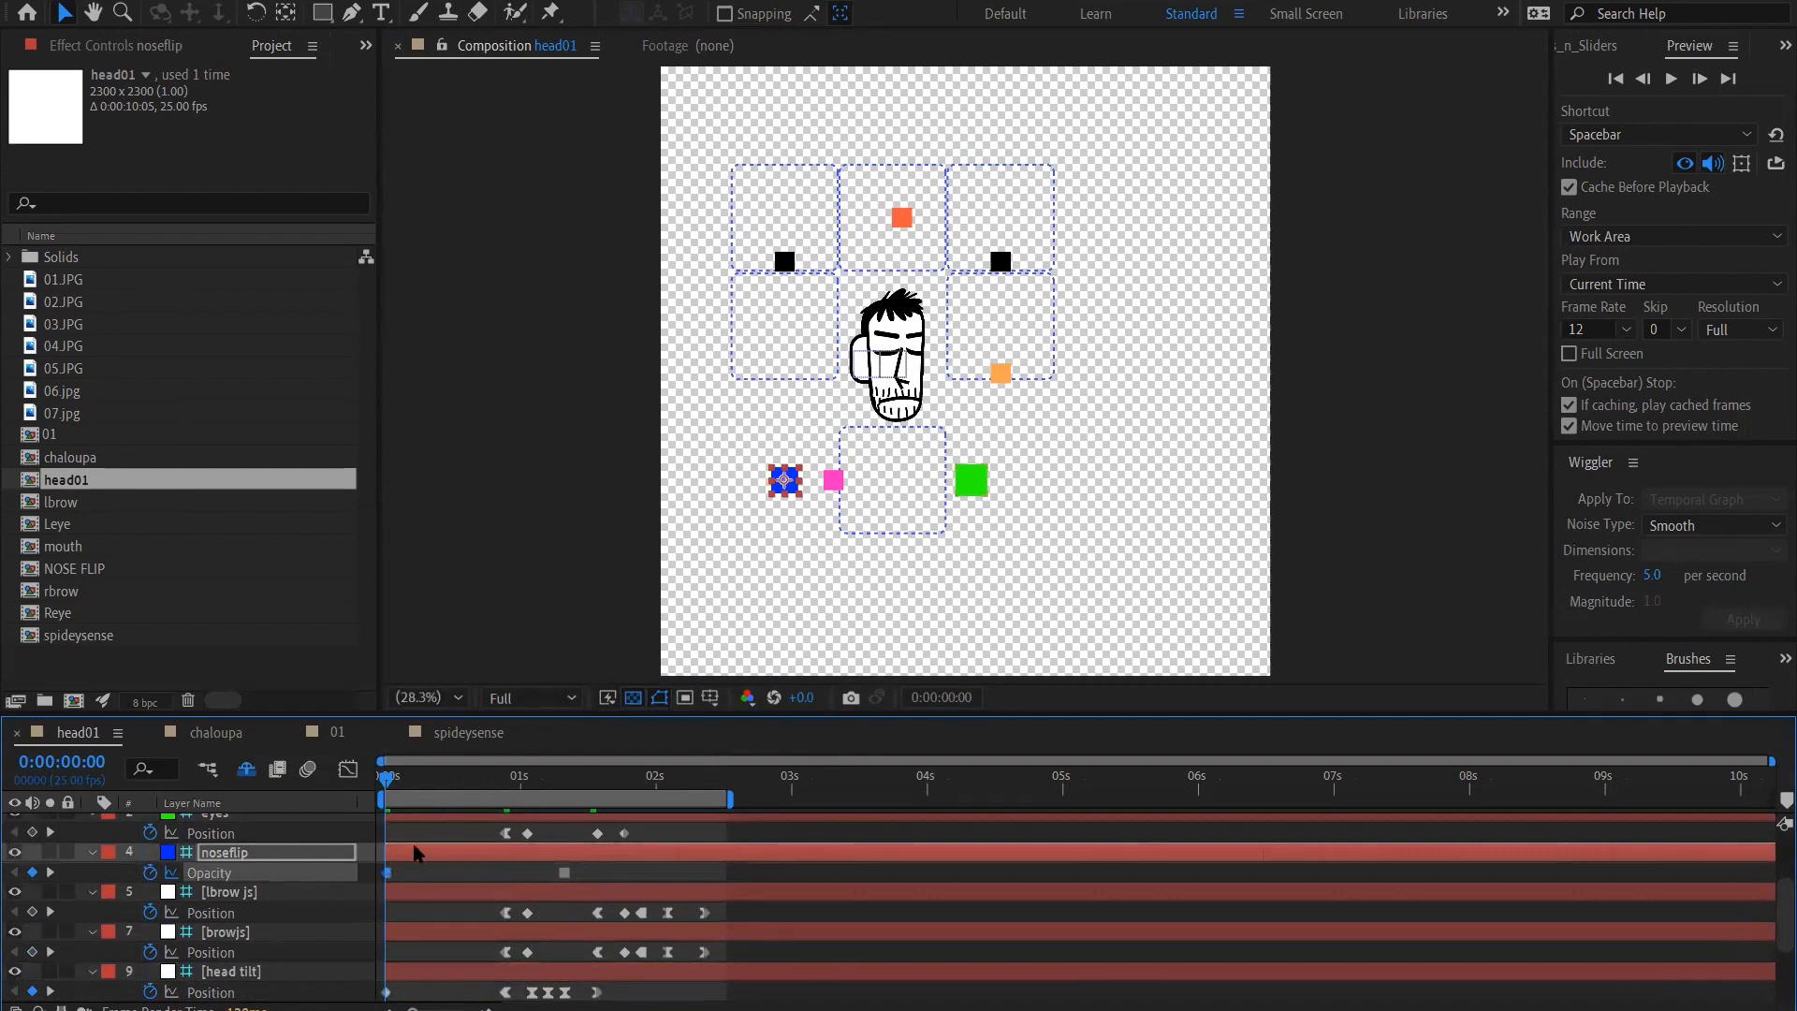
{"action": "left_click", "coordinate": [152, 871]}
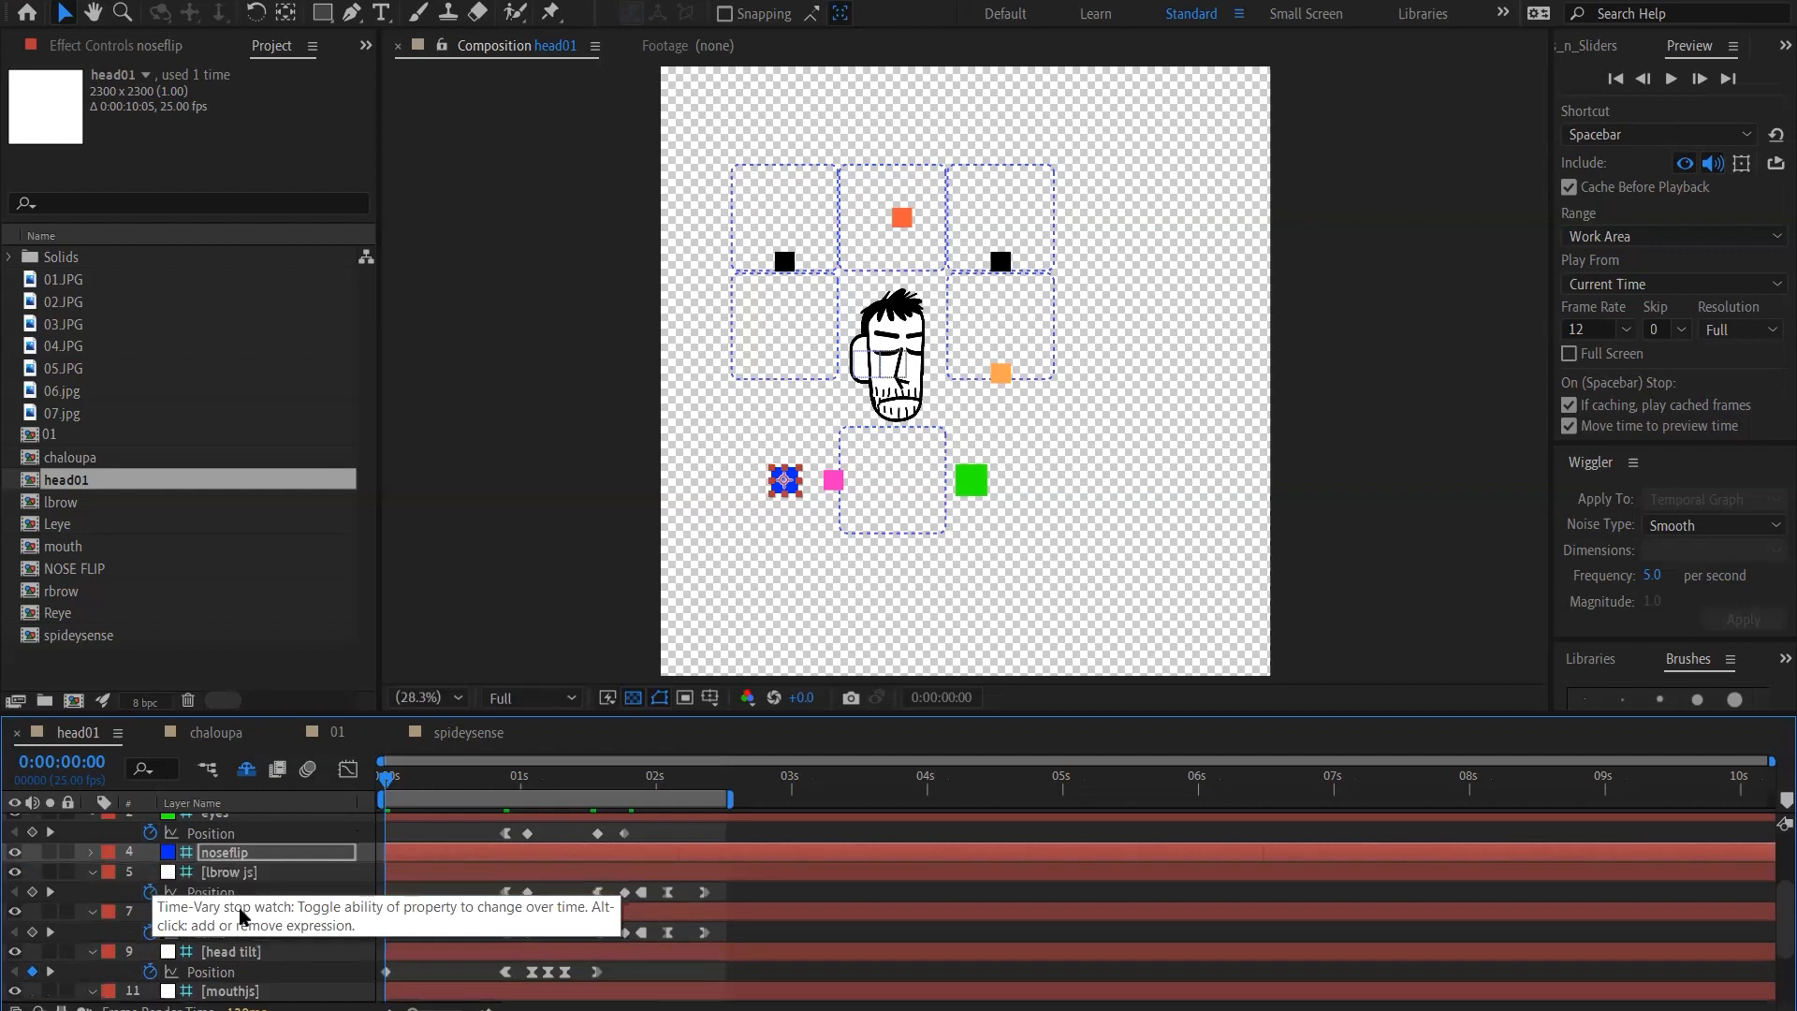
{"action": "key", "text": "ctrl+z"}
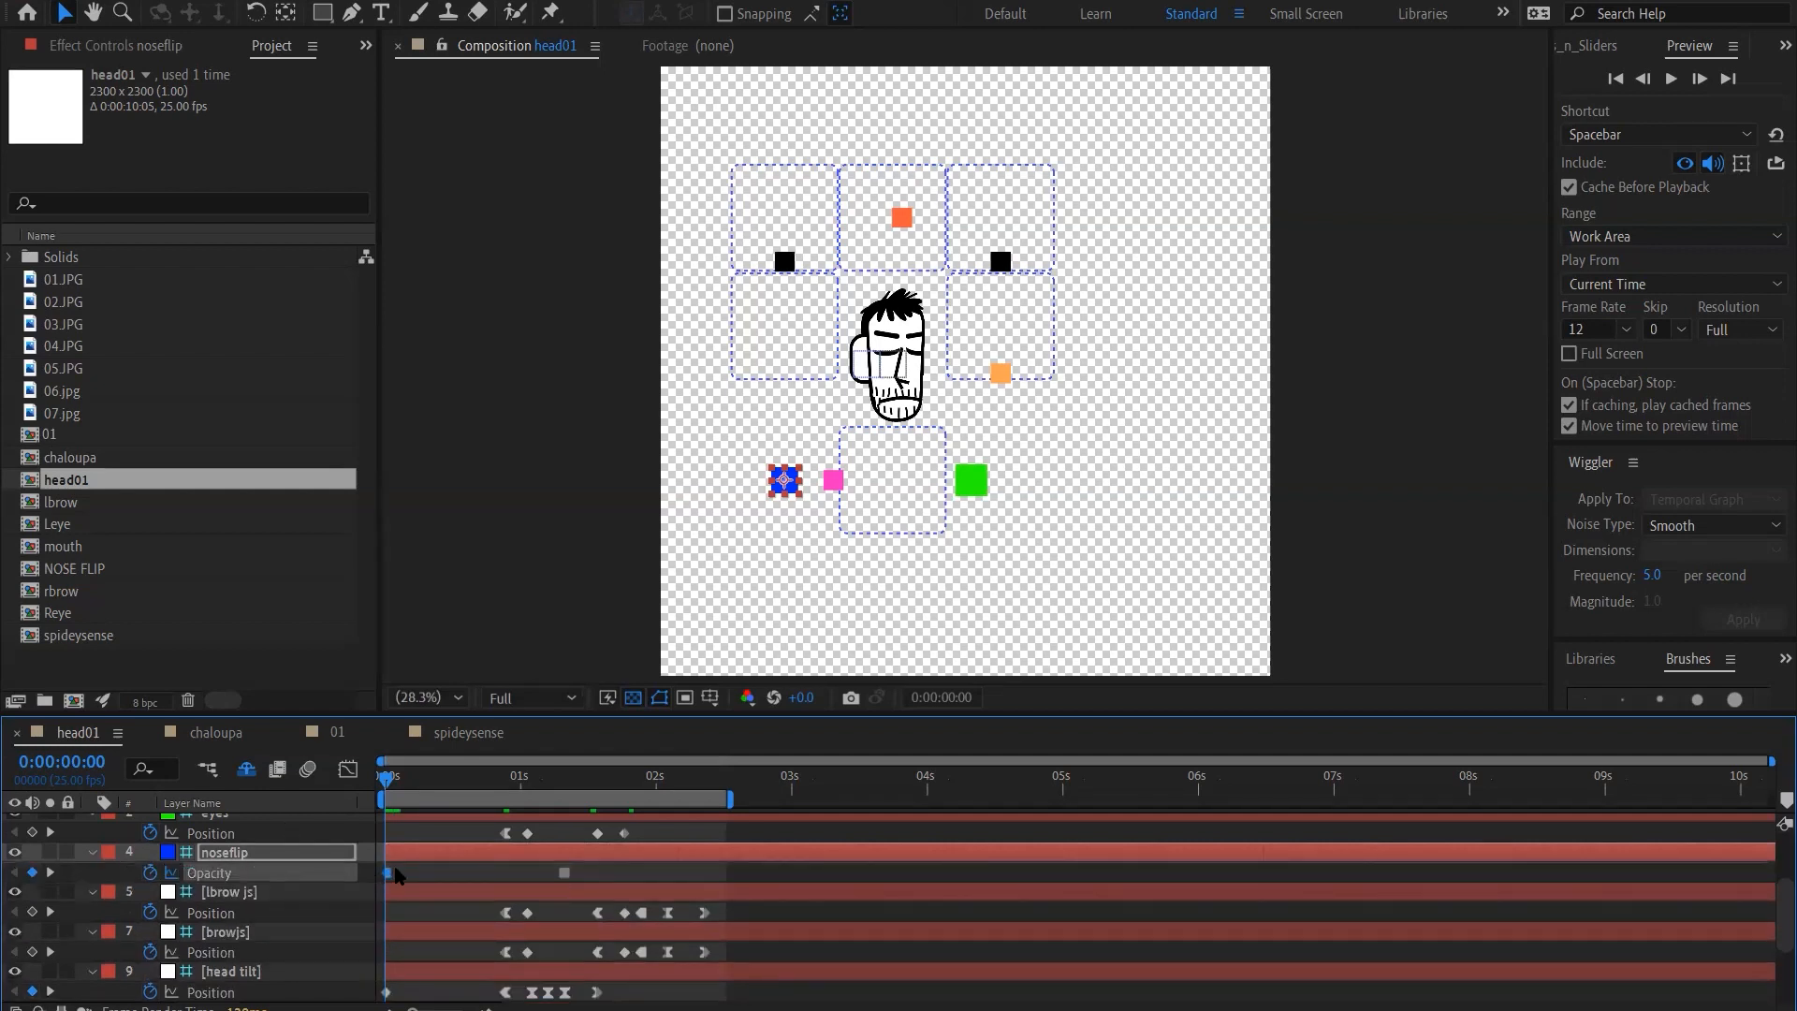
{"action": "left_click", "coordinate": [395, 875]}
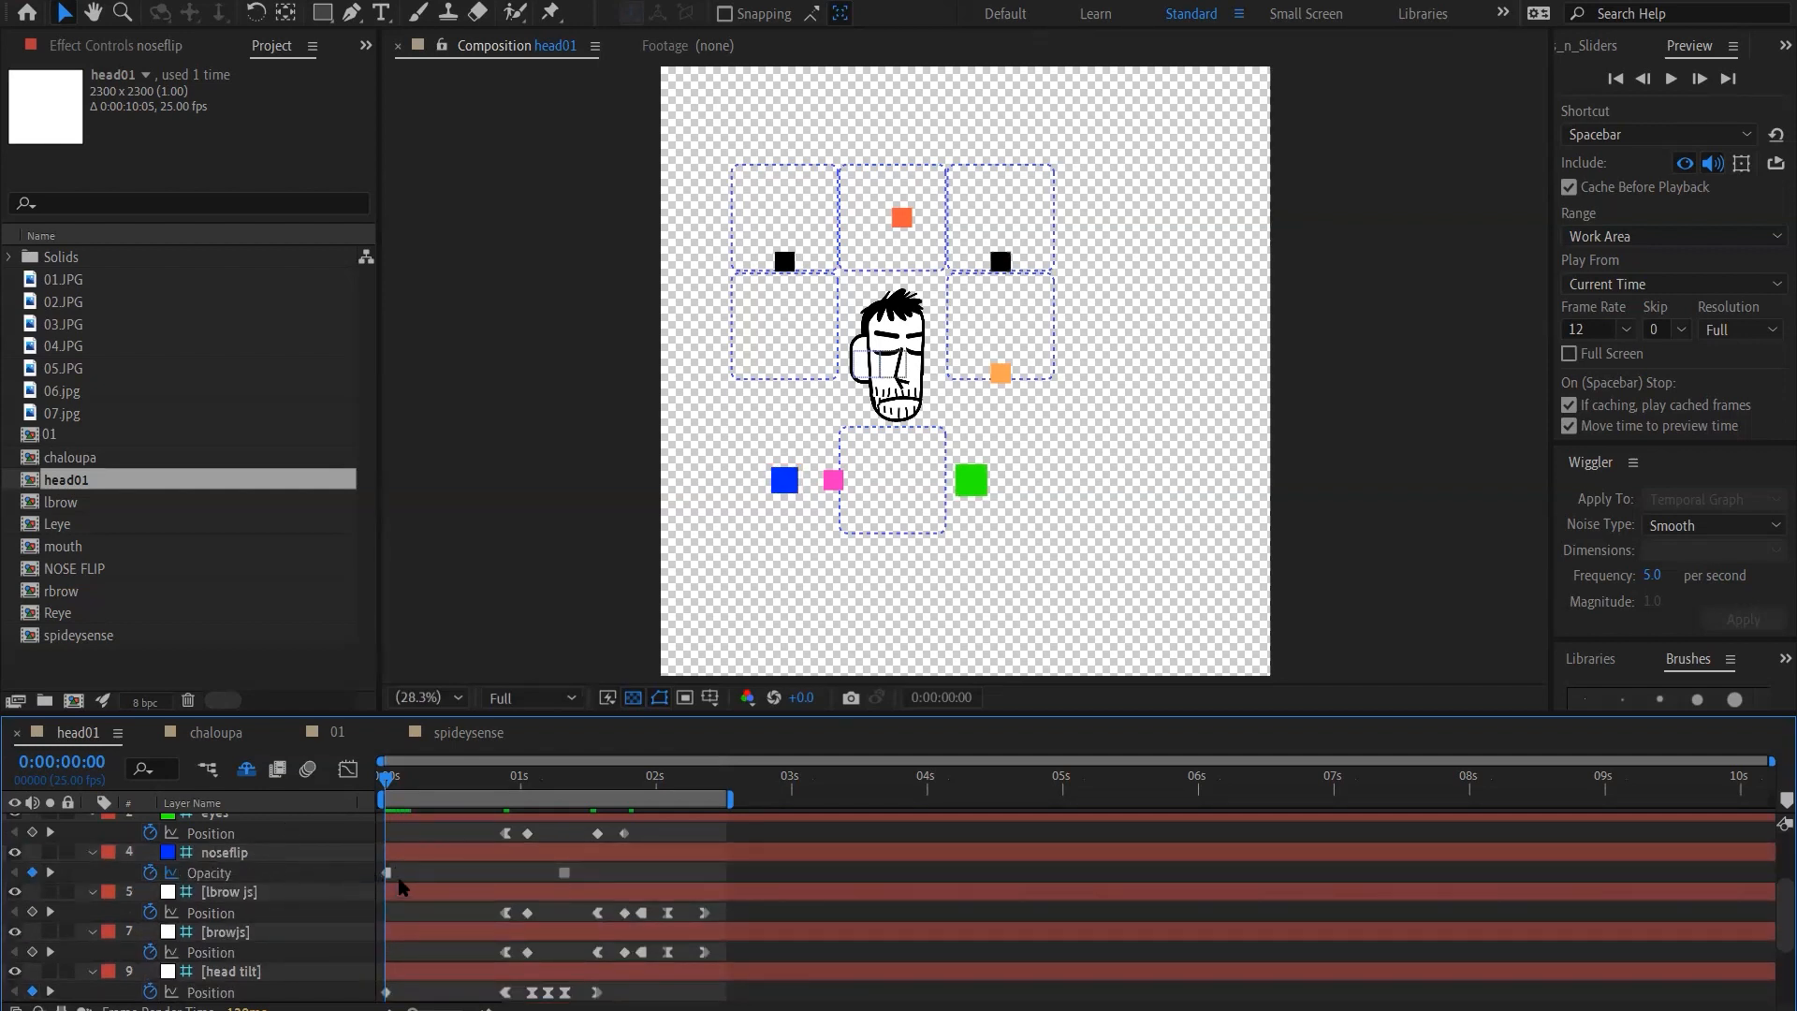
Select noseflip's first Opacity keyframe, widen the timeline's layer columns and show the Modes column
{"action": "left_click", "coordinate": [386, 873]}
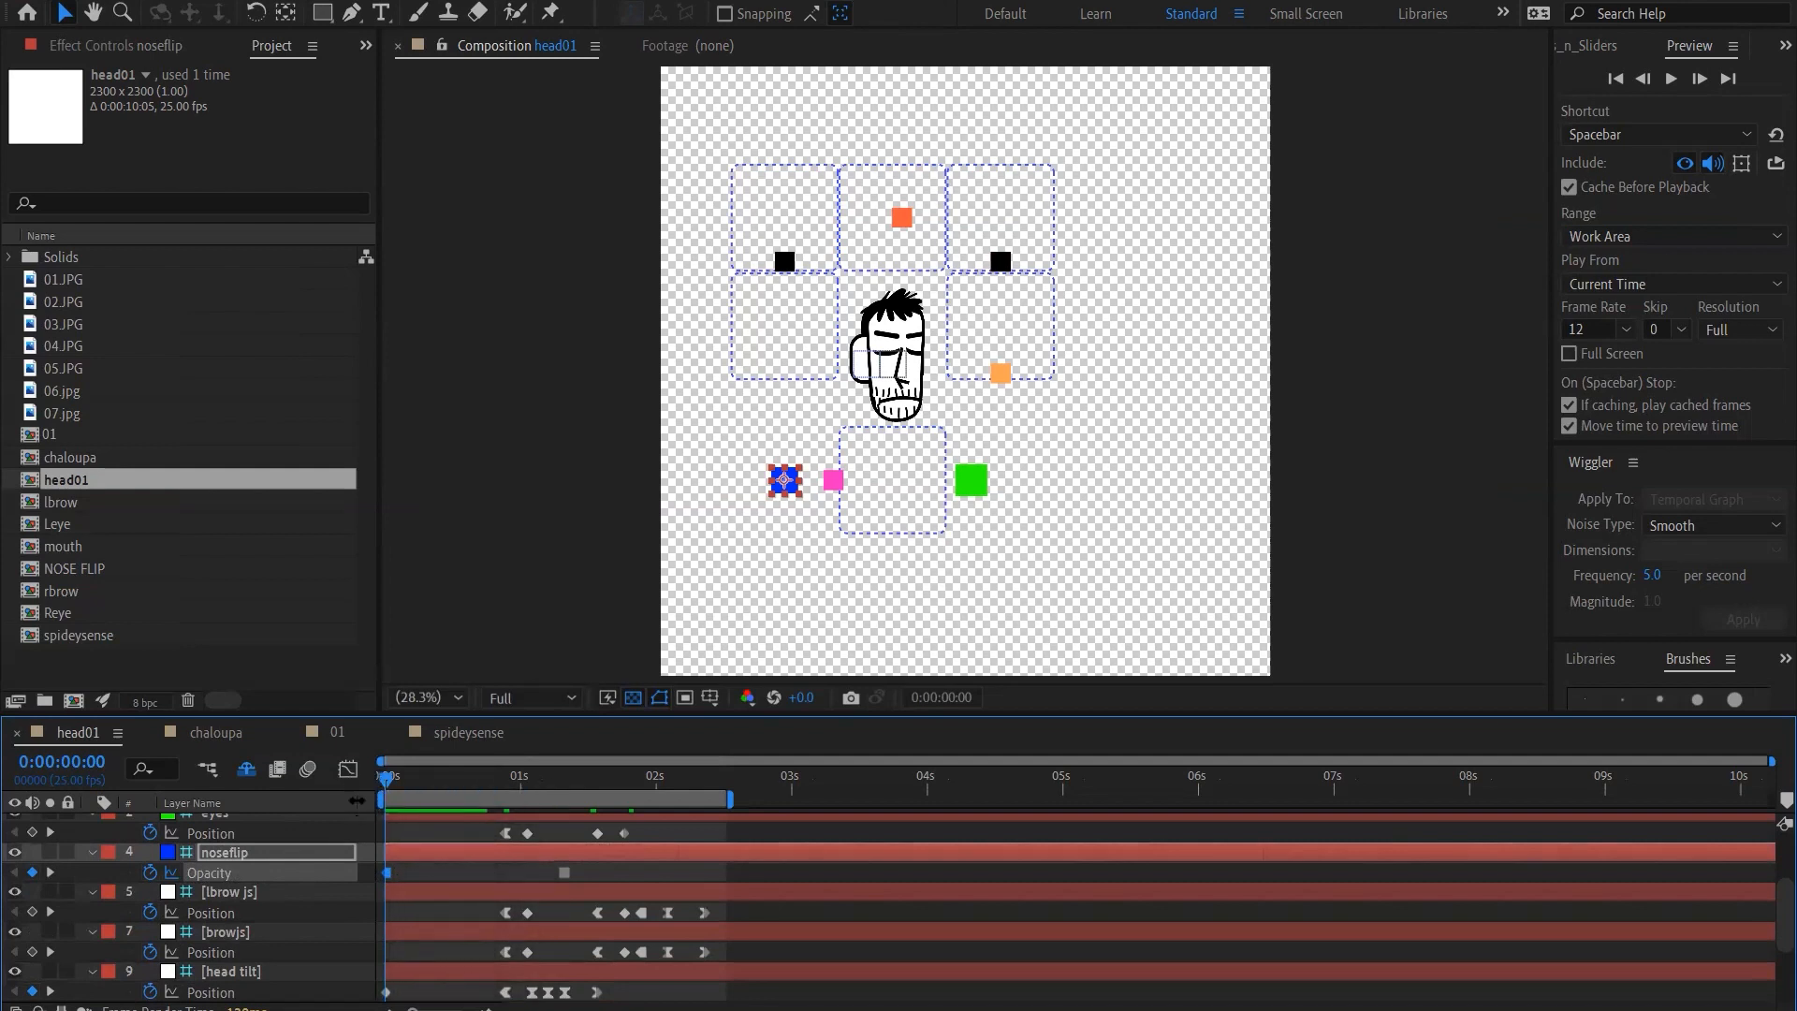
{"action": "left_click_drag", "start_coordinate": [375, 803], "coordinate": [531, 803]}
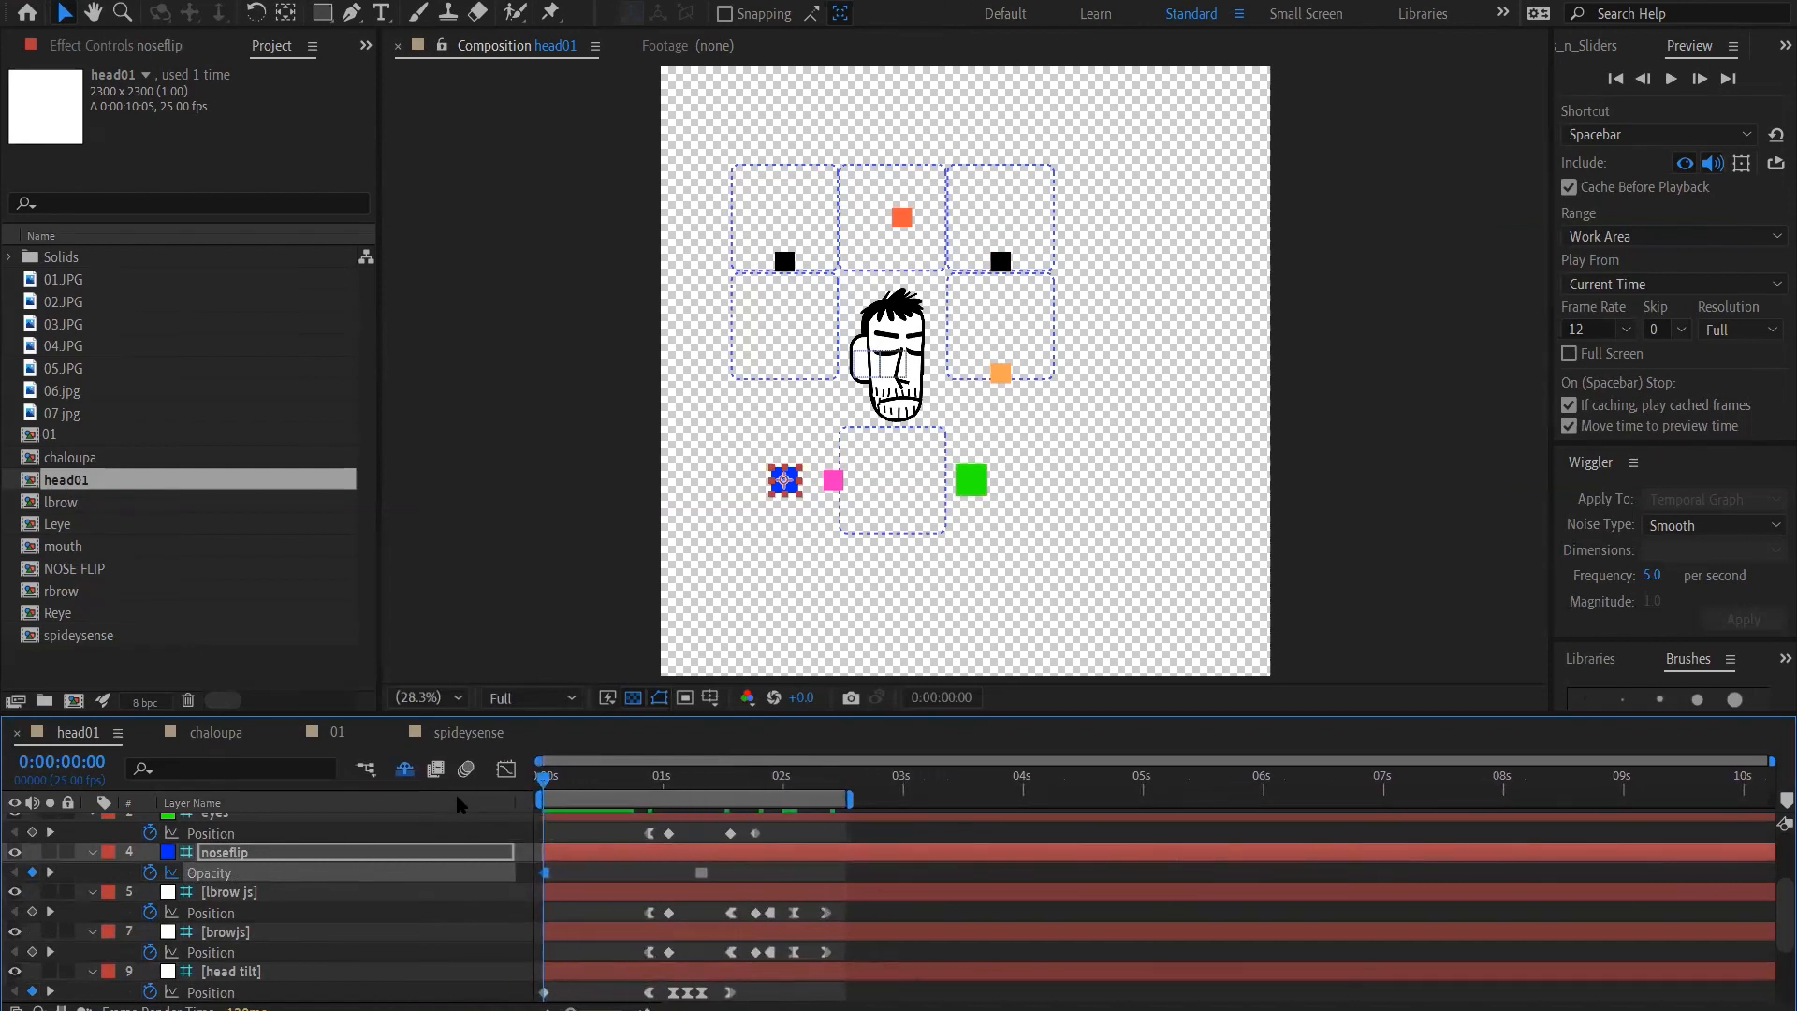
{"action": "right_click", "coordinate": [459, 803]}
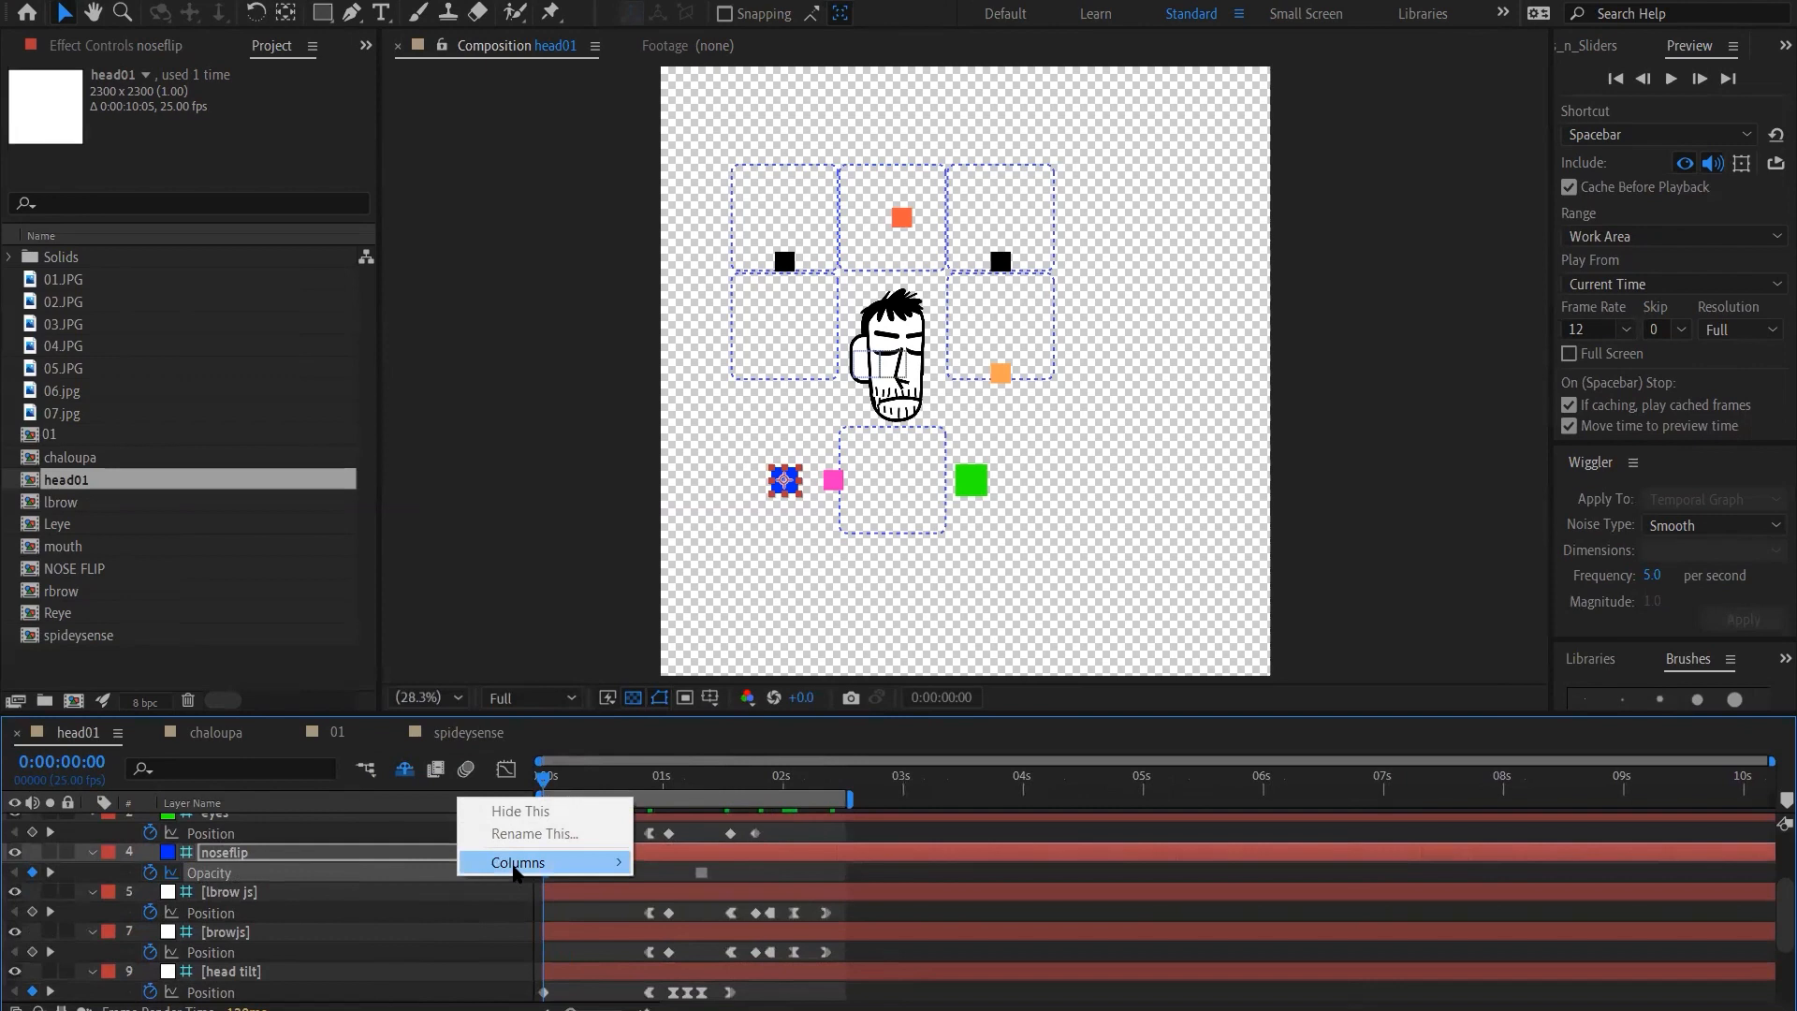
{"action": "mouse_move", "coordinate": [520, 862]}
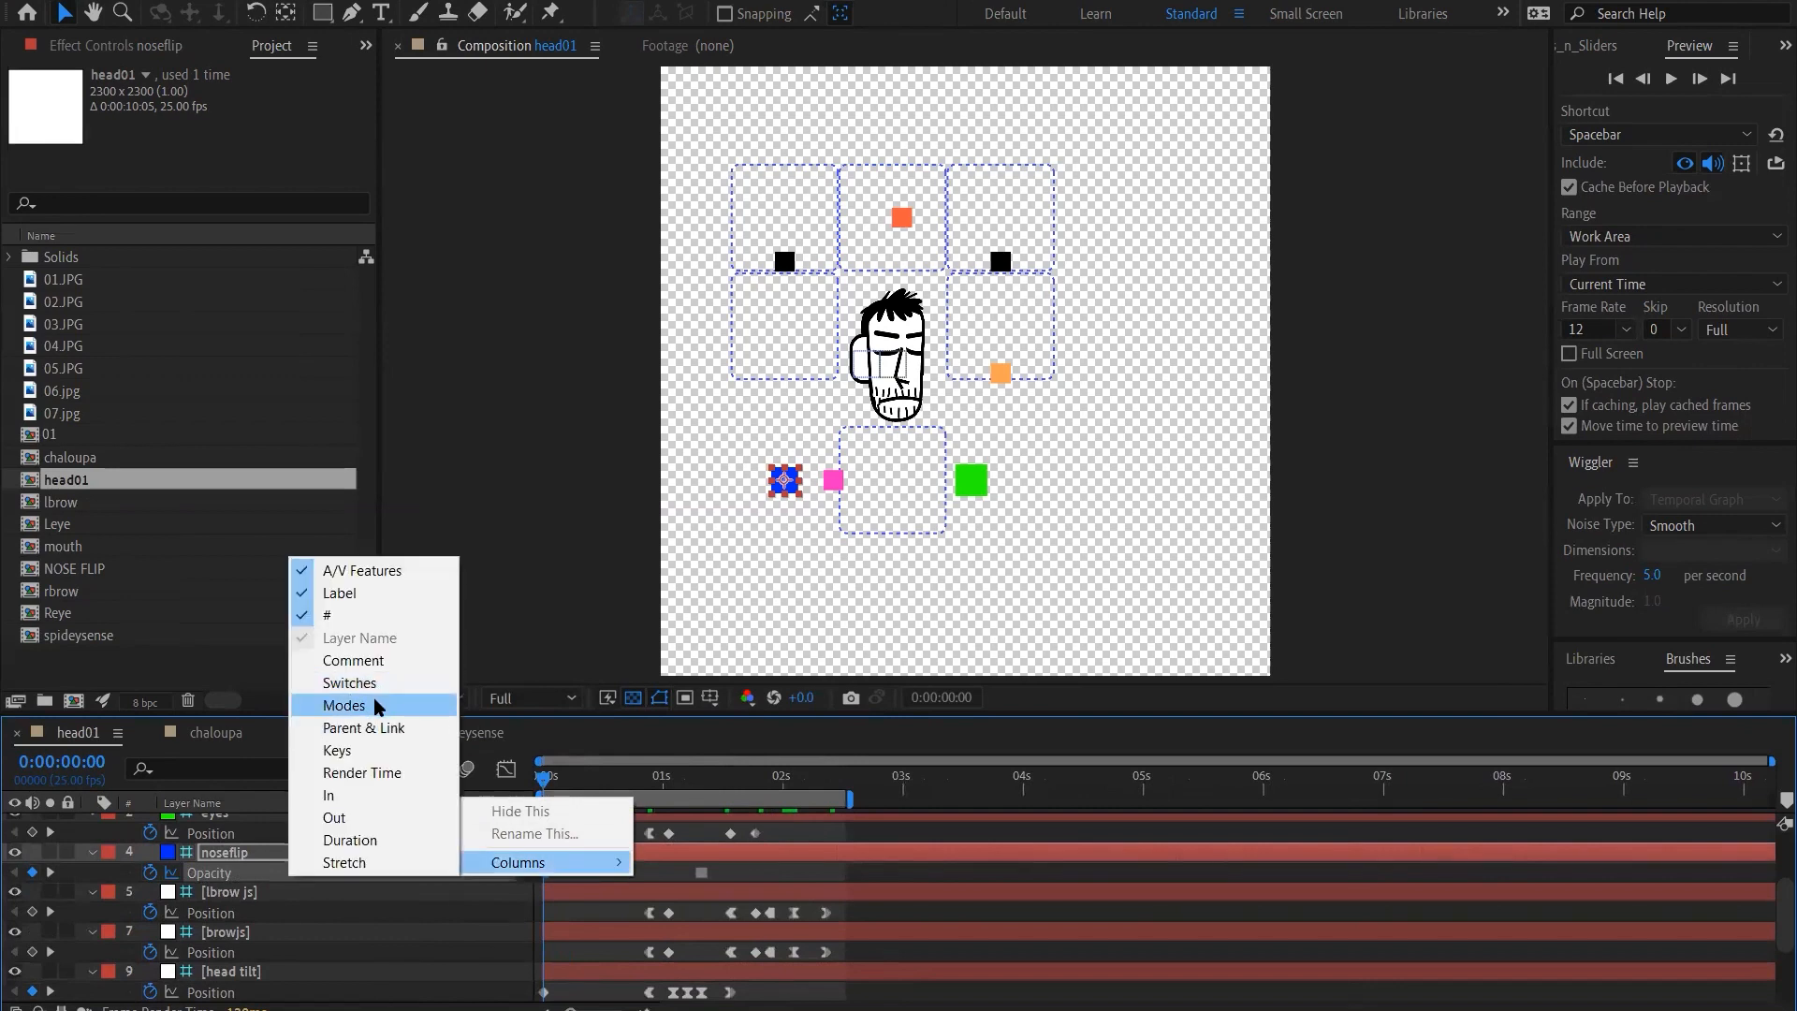
{"action": "left_click", "coordinate": [379, 704]}
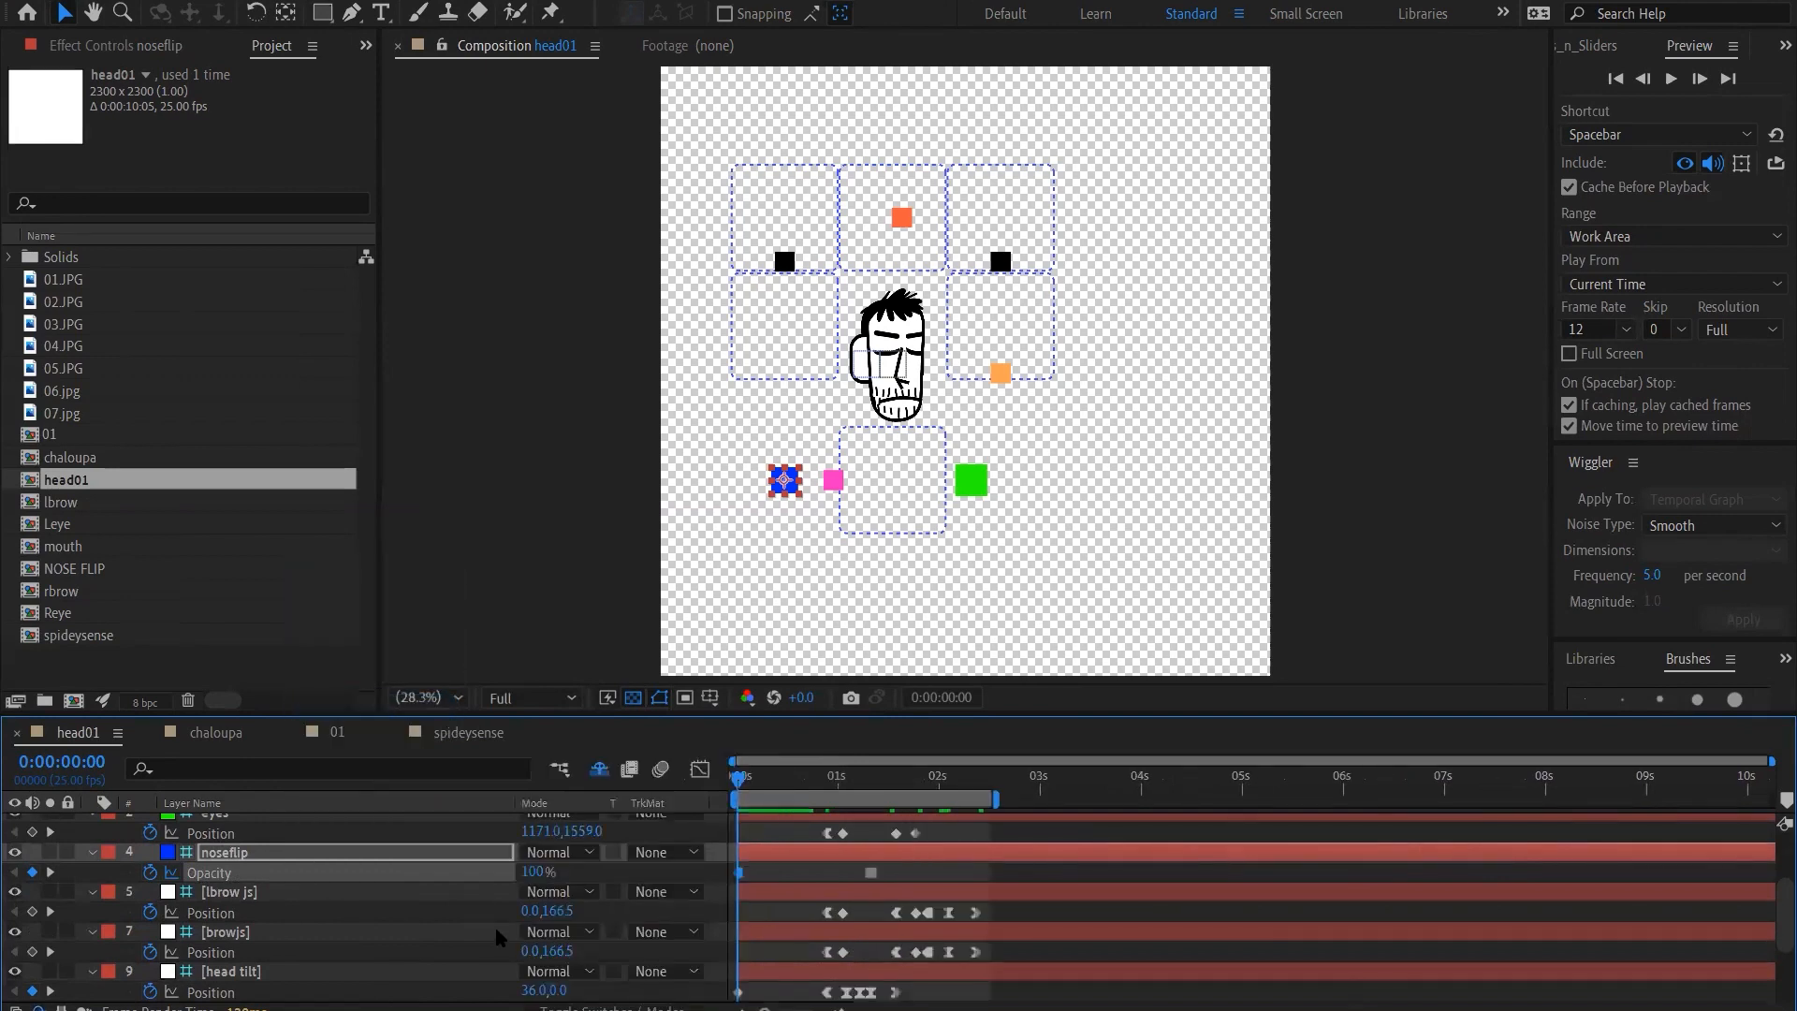
Set the noseflip layer's Opacity to 0% at the first frame to flip the nose
{"action": "left_click", "coordinate": [532, 873]}
{"action": "type", "text": "0"}
{"action": "key", "text": "Return"}
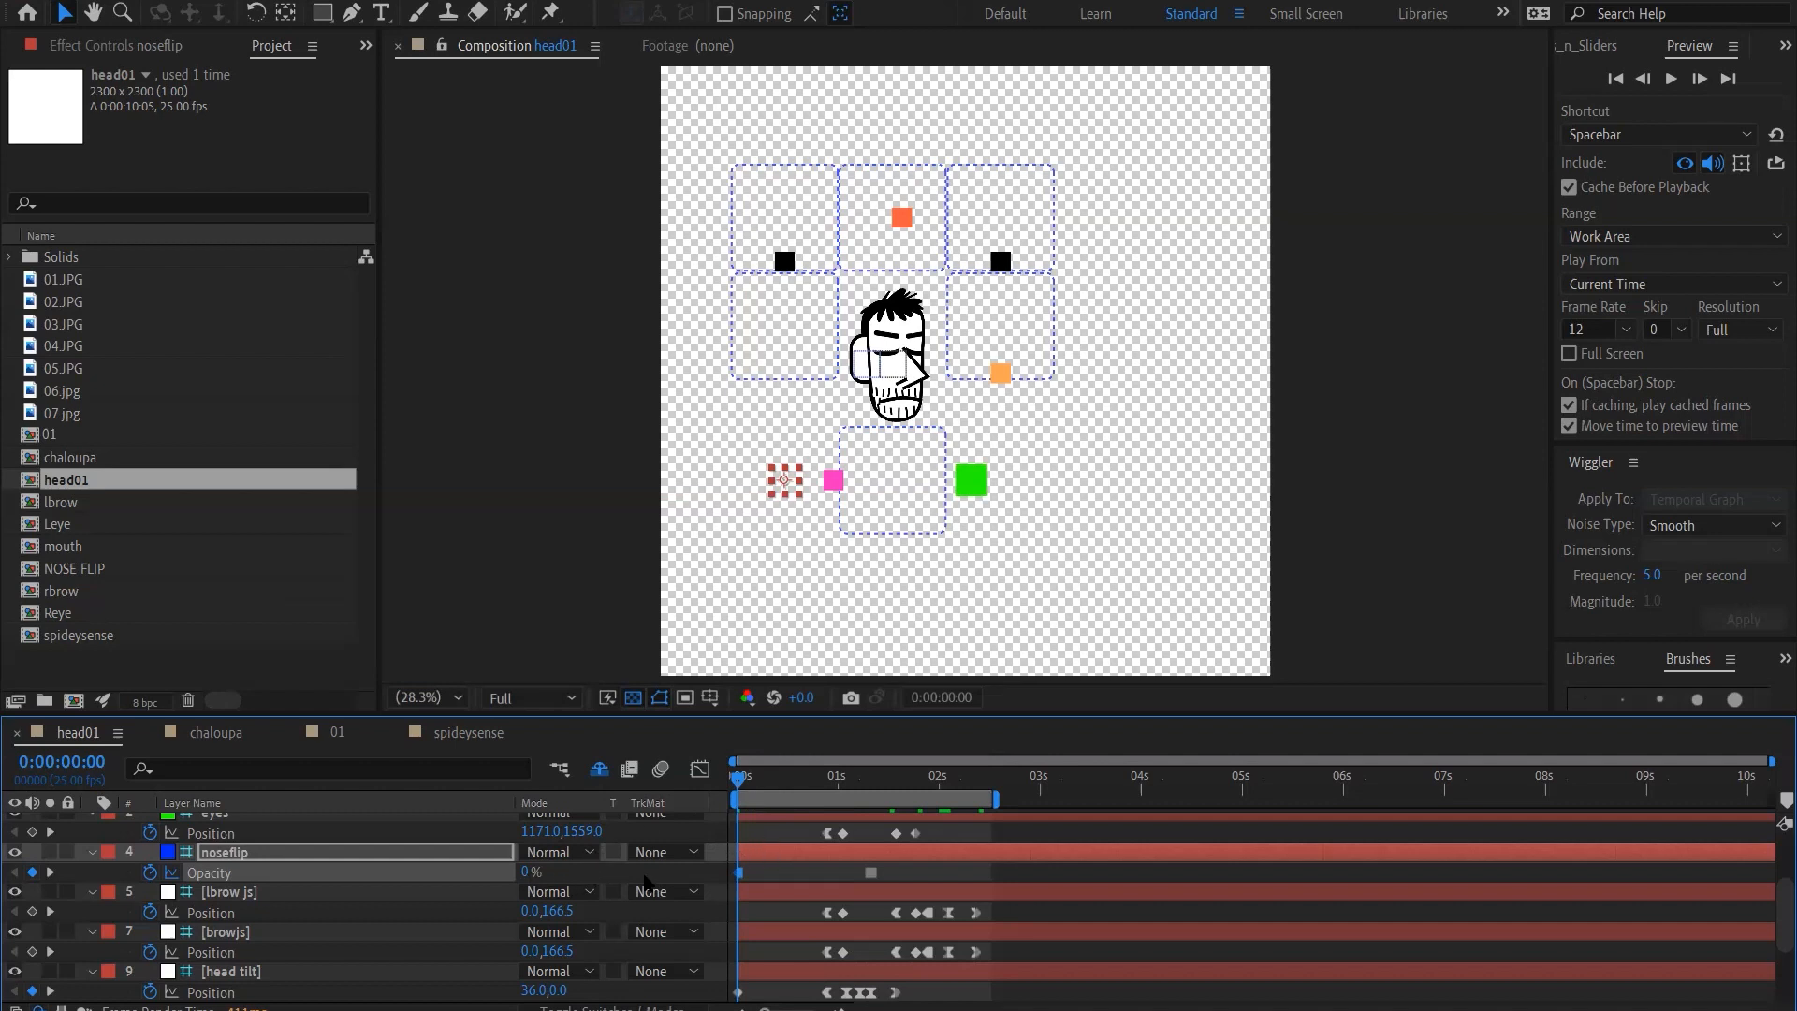
Select the head tilt layer and nudge its controller rightward to position 76, 0 to turn the head further
{"action": "scroll", "coordinate": [860, 899], "scroll_direction": "up", "scroll_amount": 3}
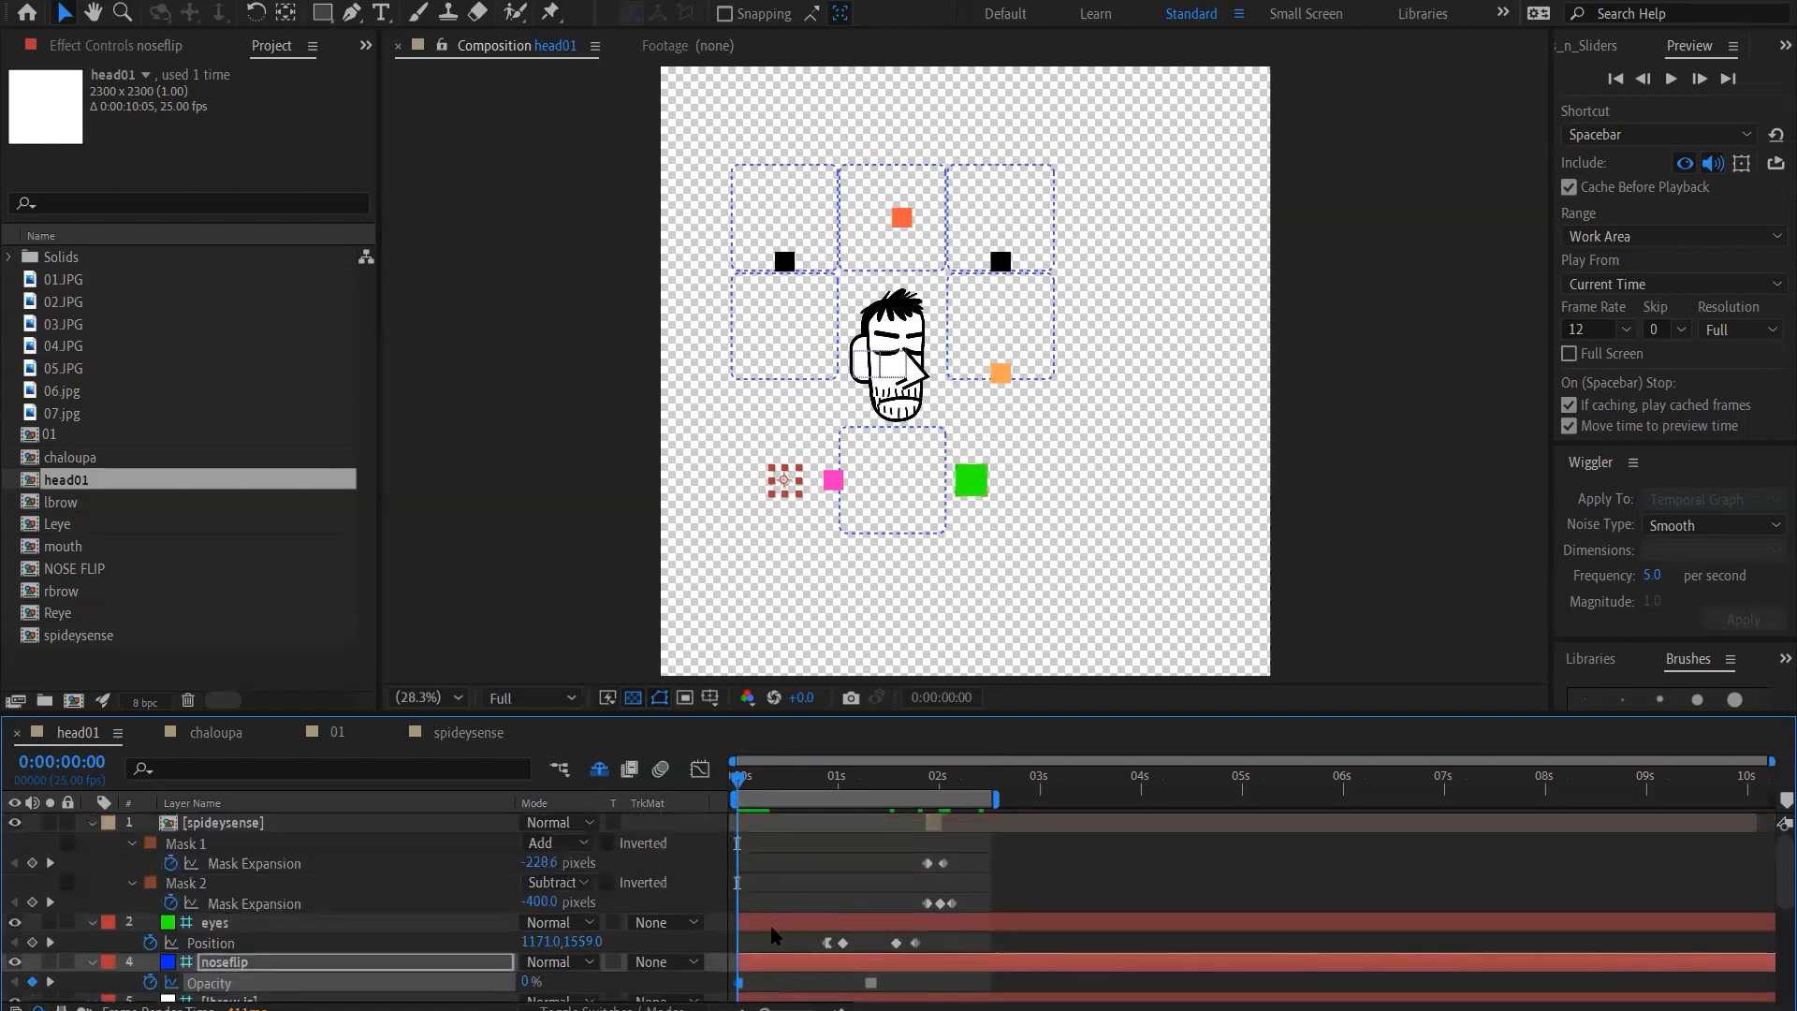
{"action": "scroll", "coordinate": [766, 908], "scroll_direction": "down", "scroll_amount": 5}
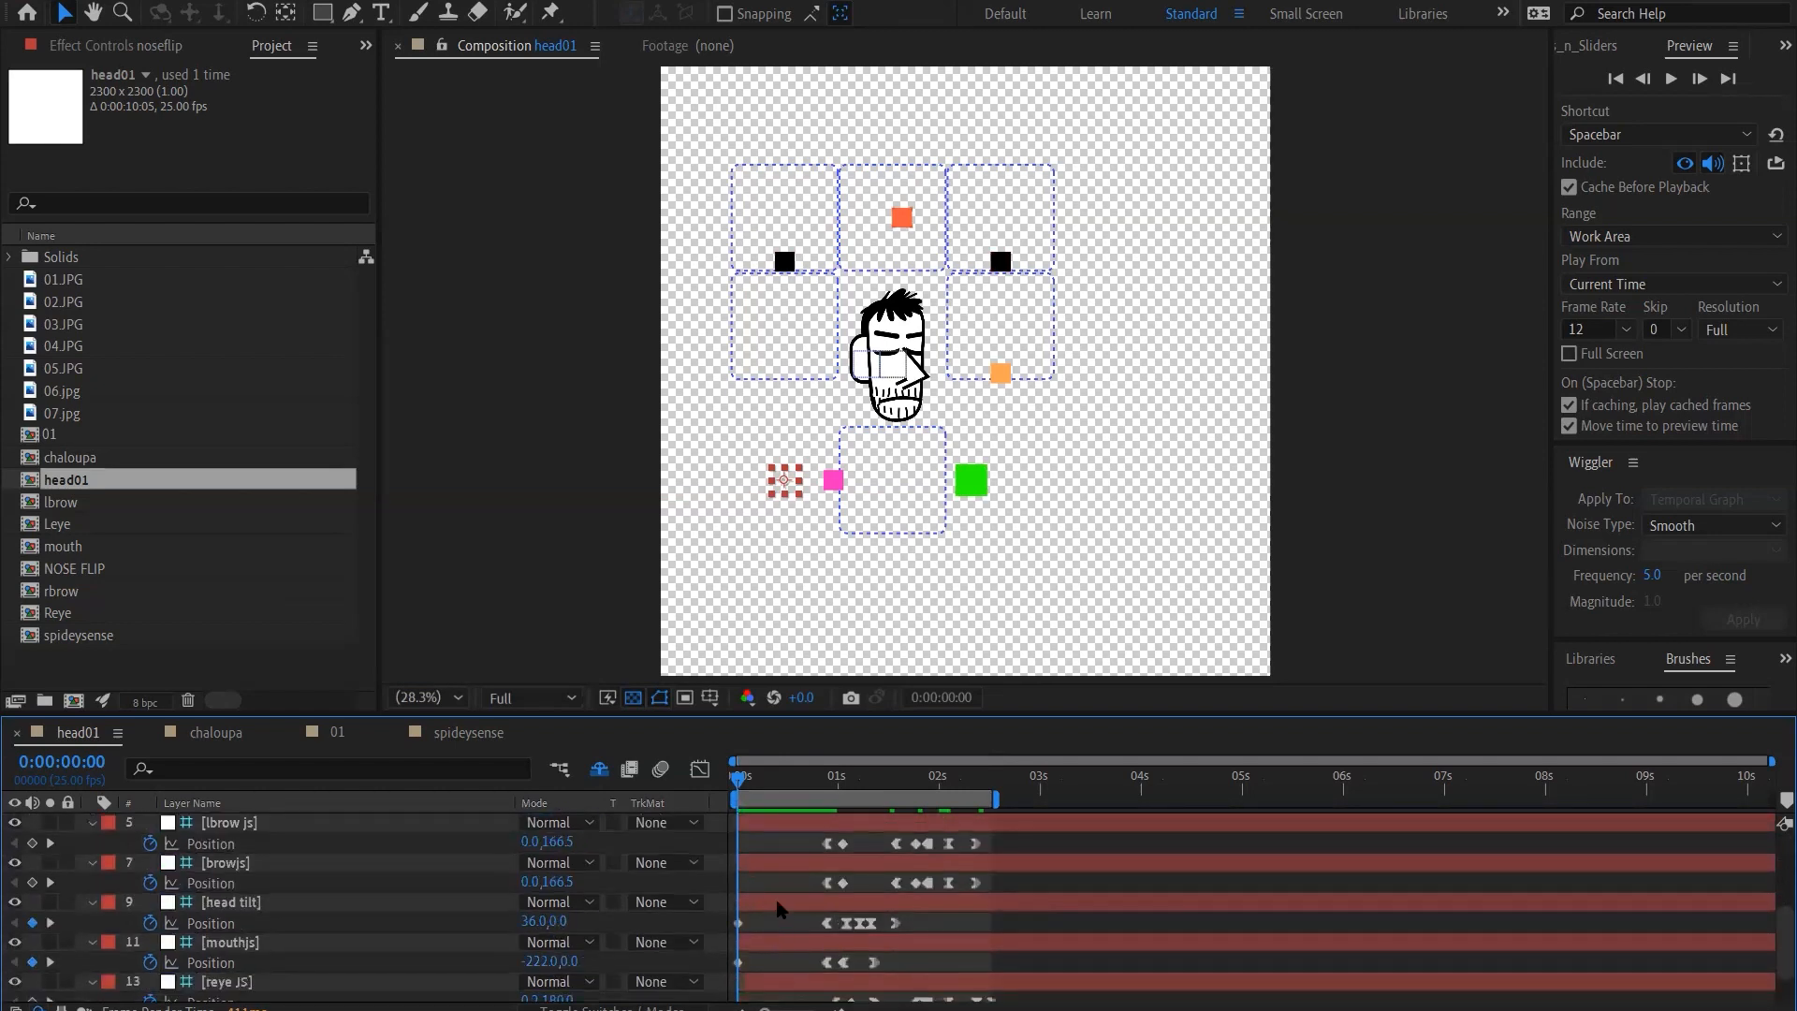
{"action": "left_click", "coordinate": [775, 904]}
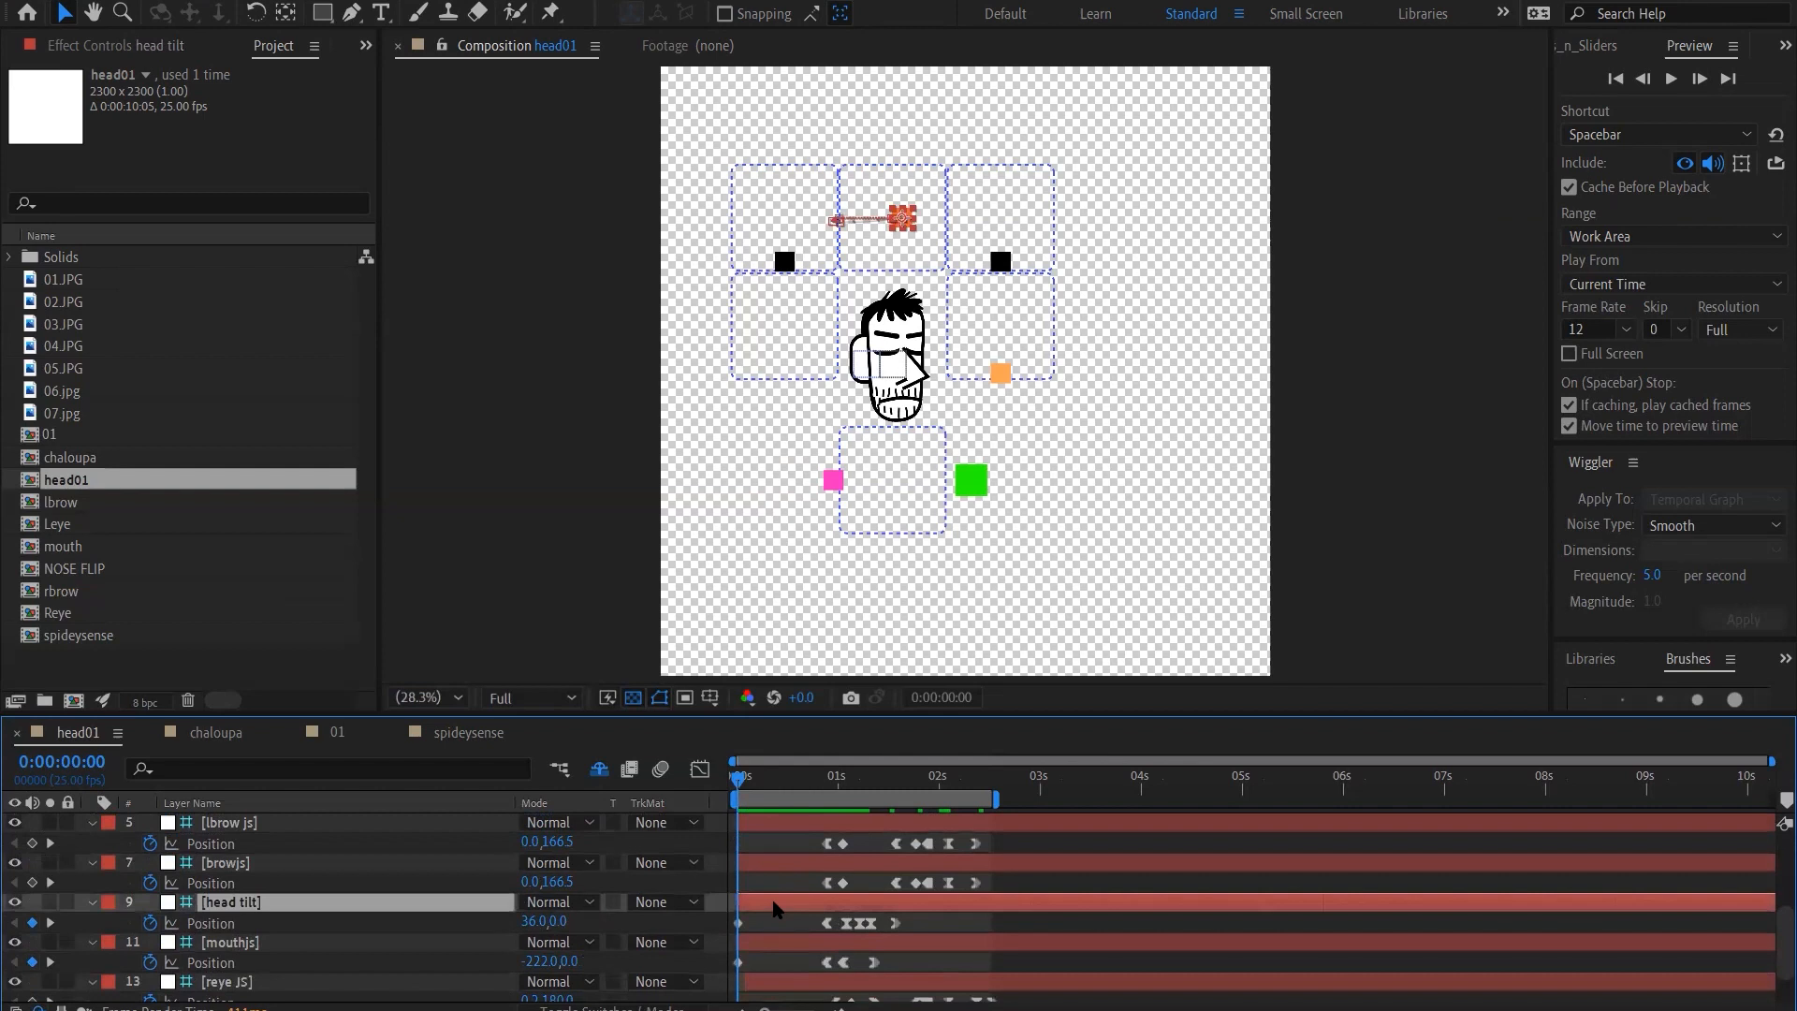
{"action": "key", "text": "shift+Right"}
{"action": "key", "text": "shift+Right"}
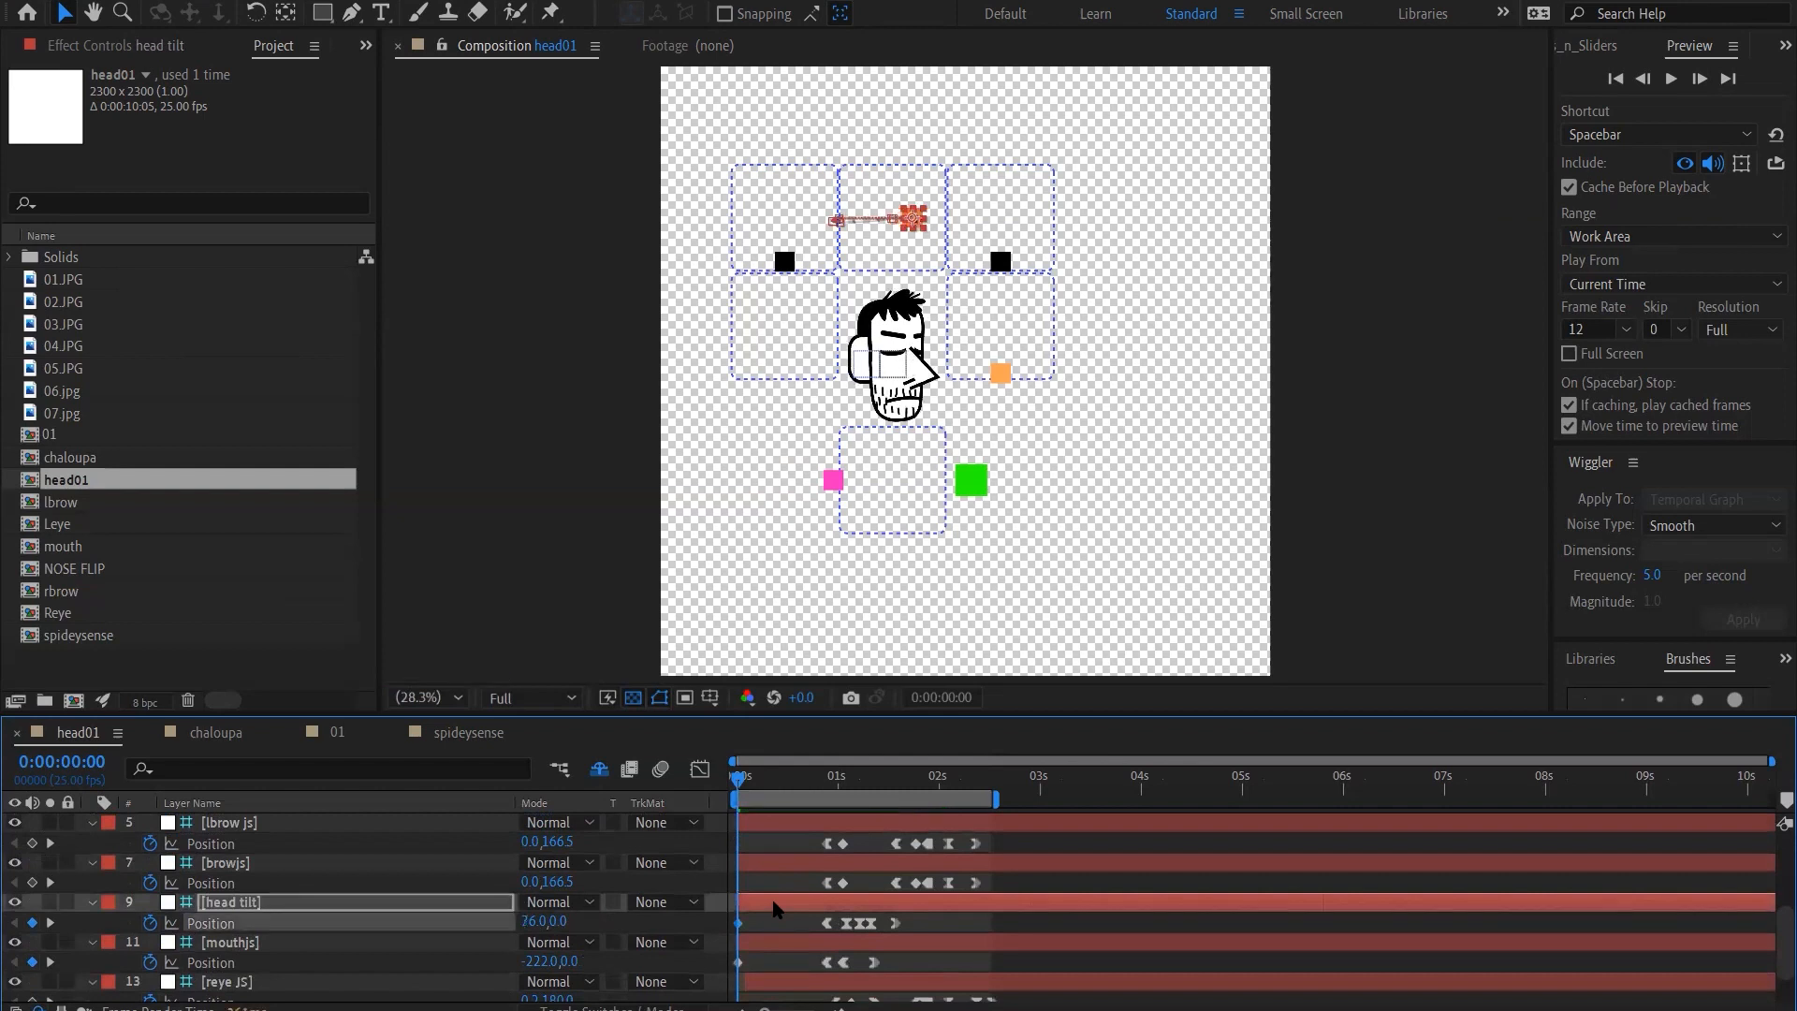
{"action": "key", "text": "shift+Left"}
{"action": "key", "text": "shift+Left"}
Test the upward head tilt by raising the controller to 76, -160, and bring it back down to 76, 0
{"action": "key", "text": "shift+Up"}
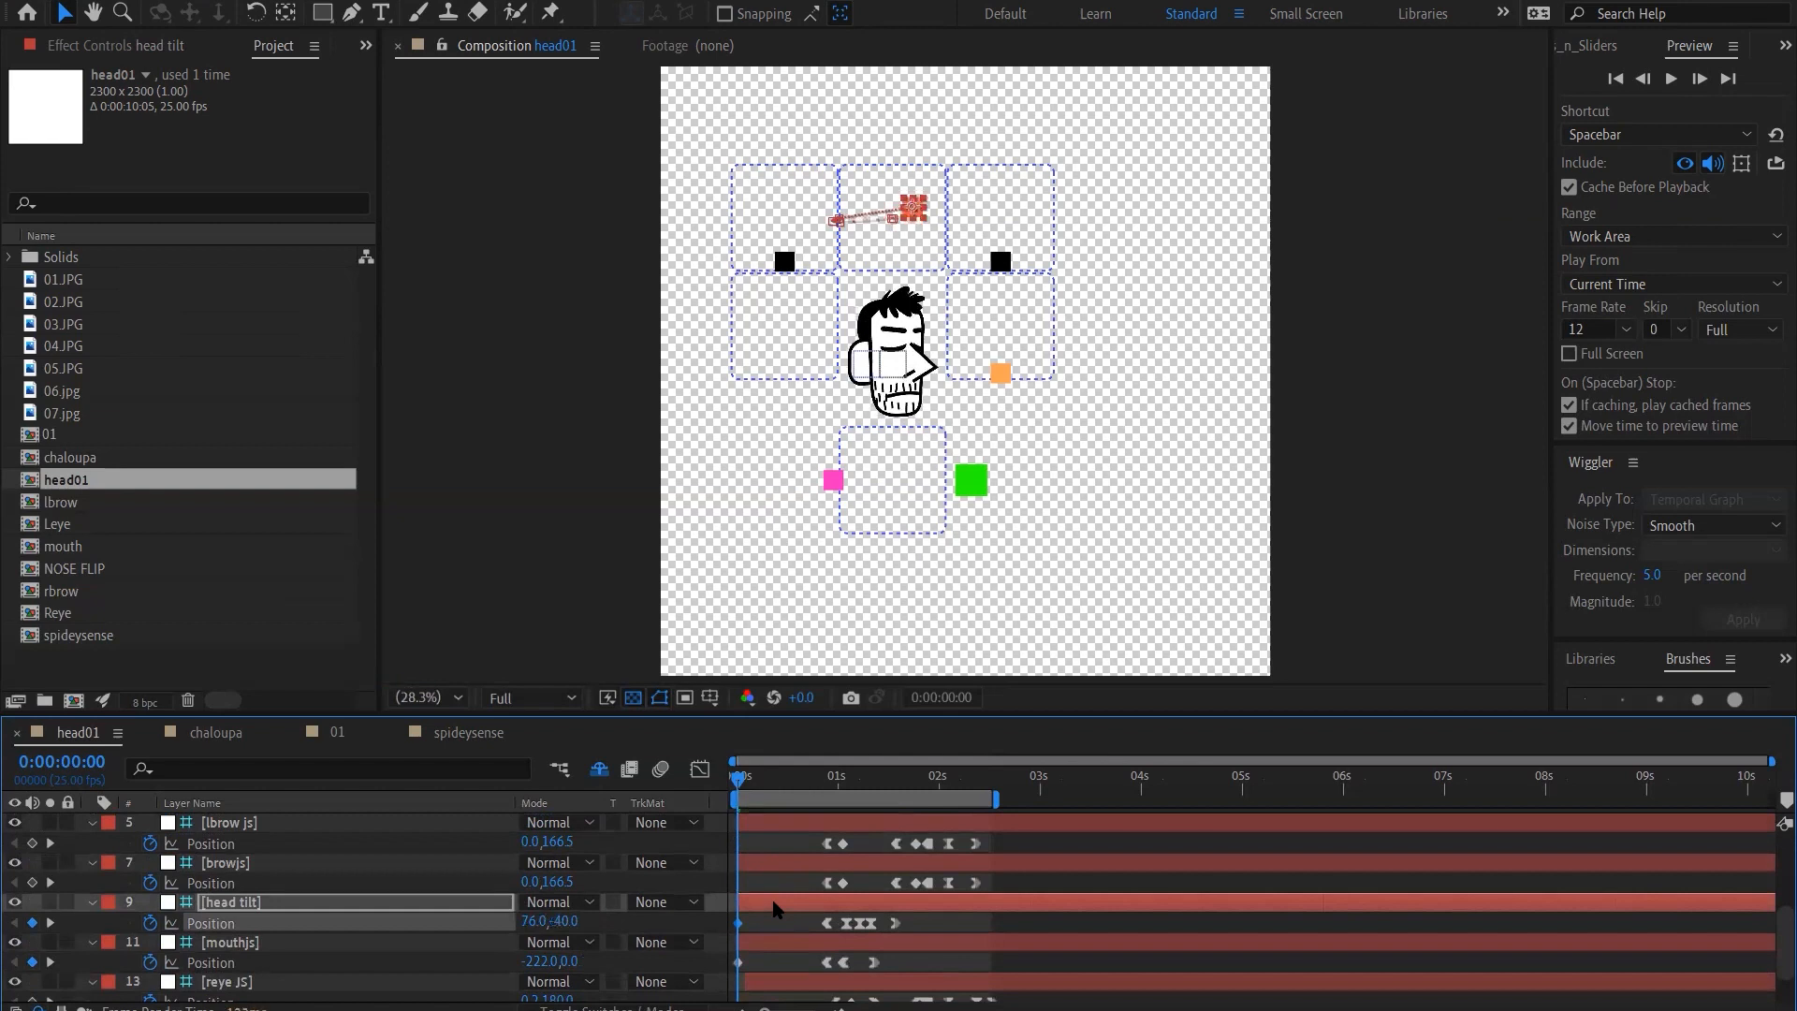
{"action": "key", "text": "shift+Up"}
{"action": "key", "text": "shift+Up"}
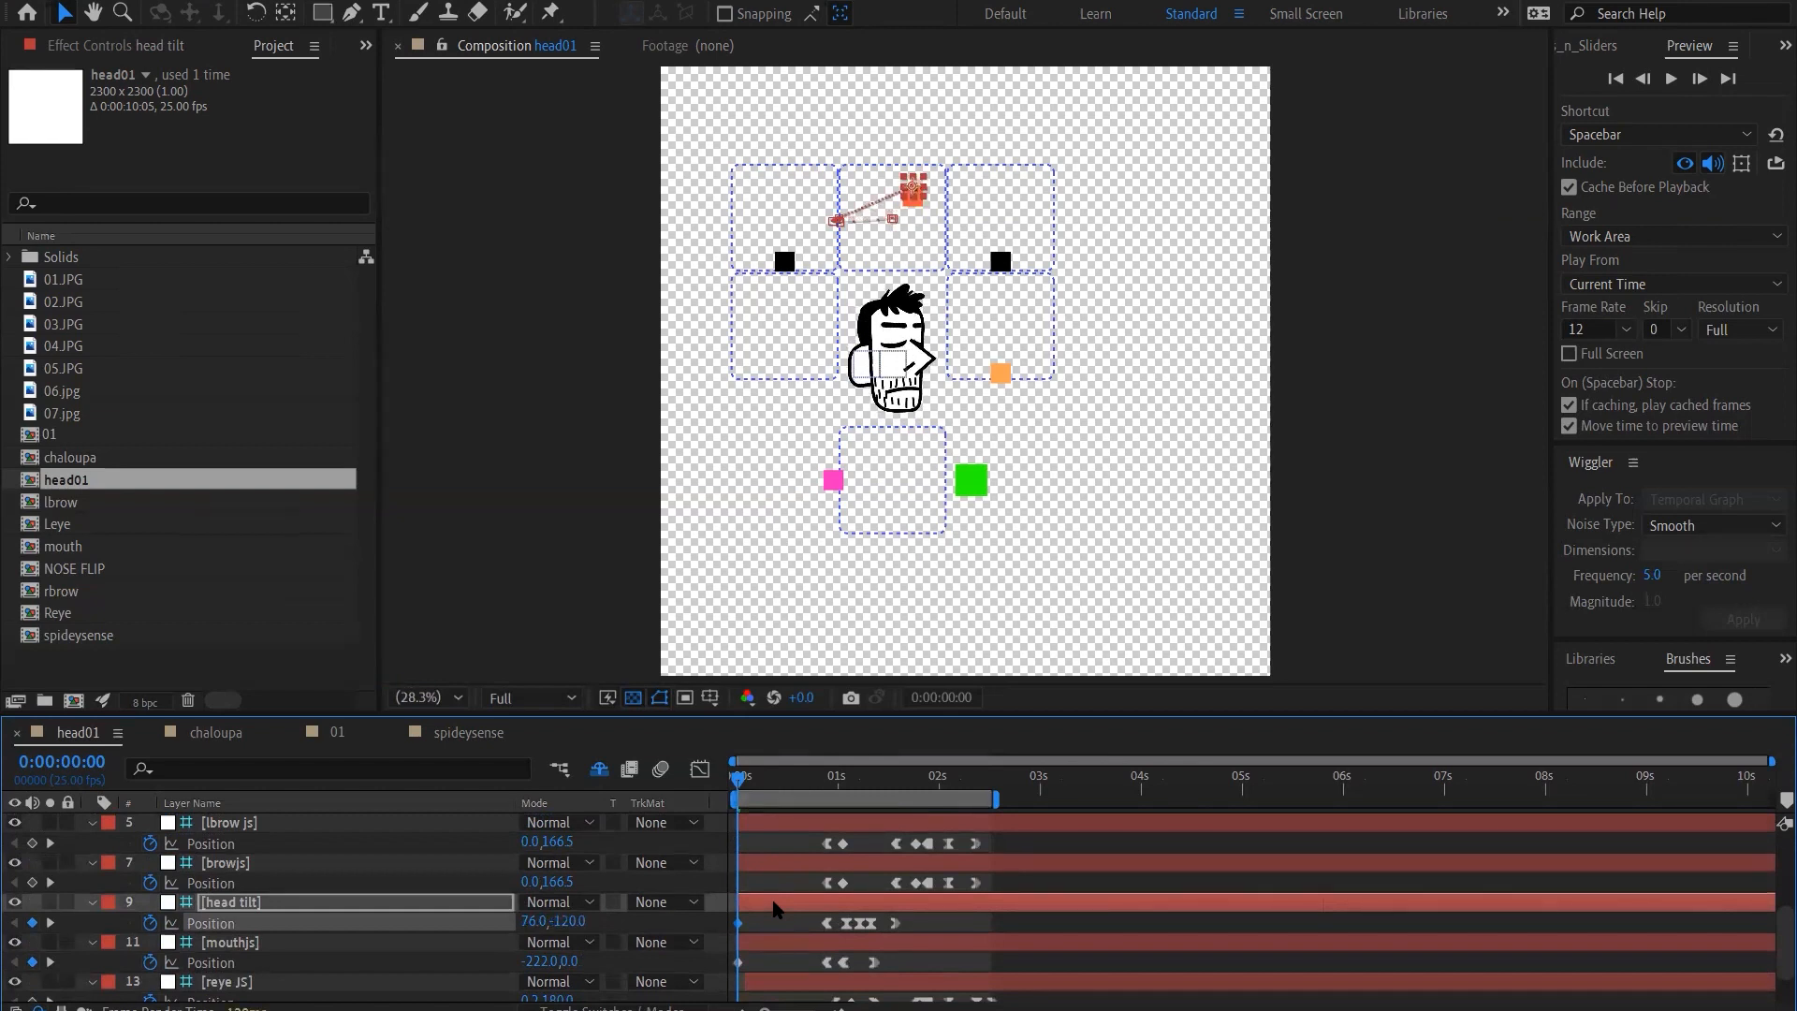
{"action": "key", "text": "shift+Up"}
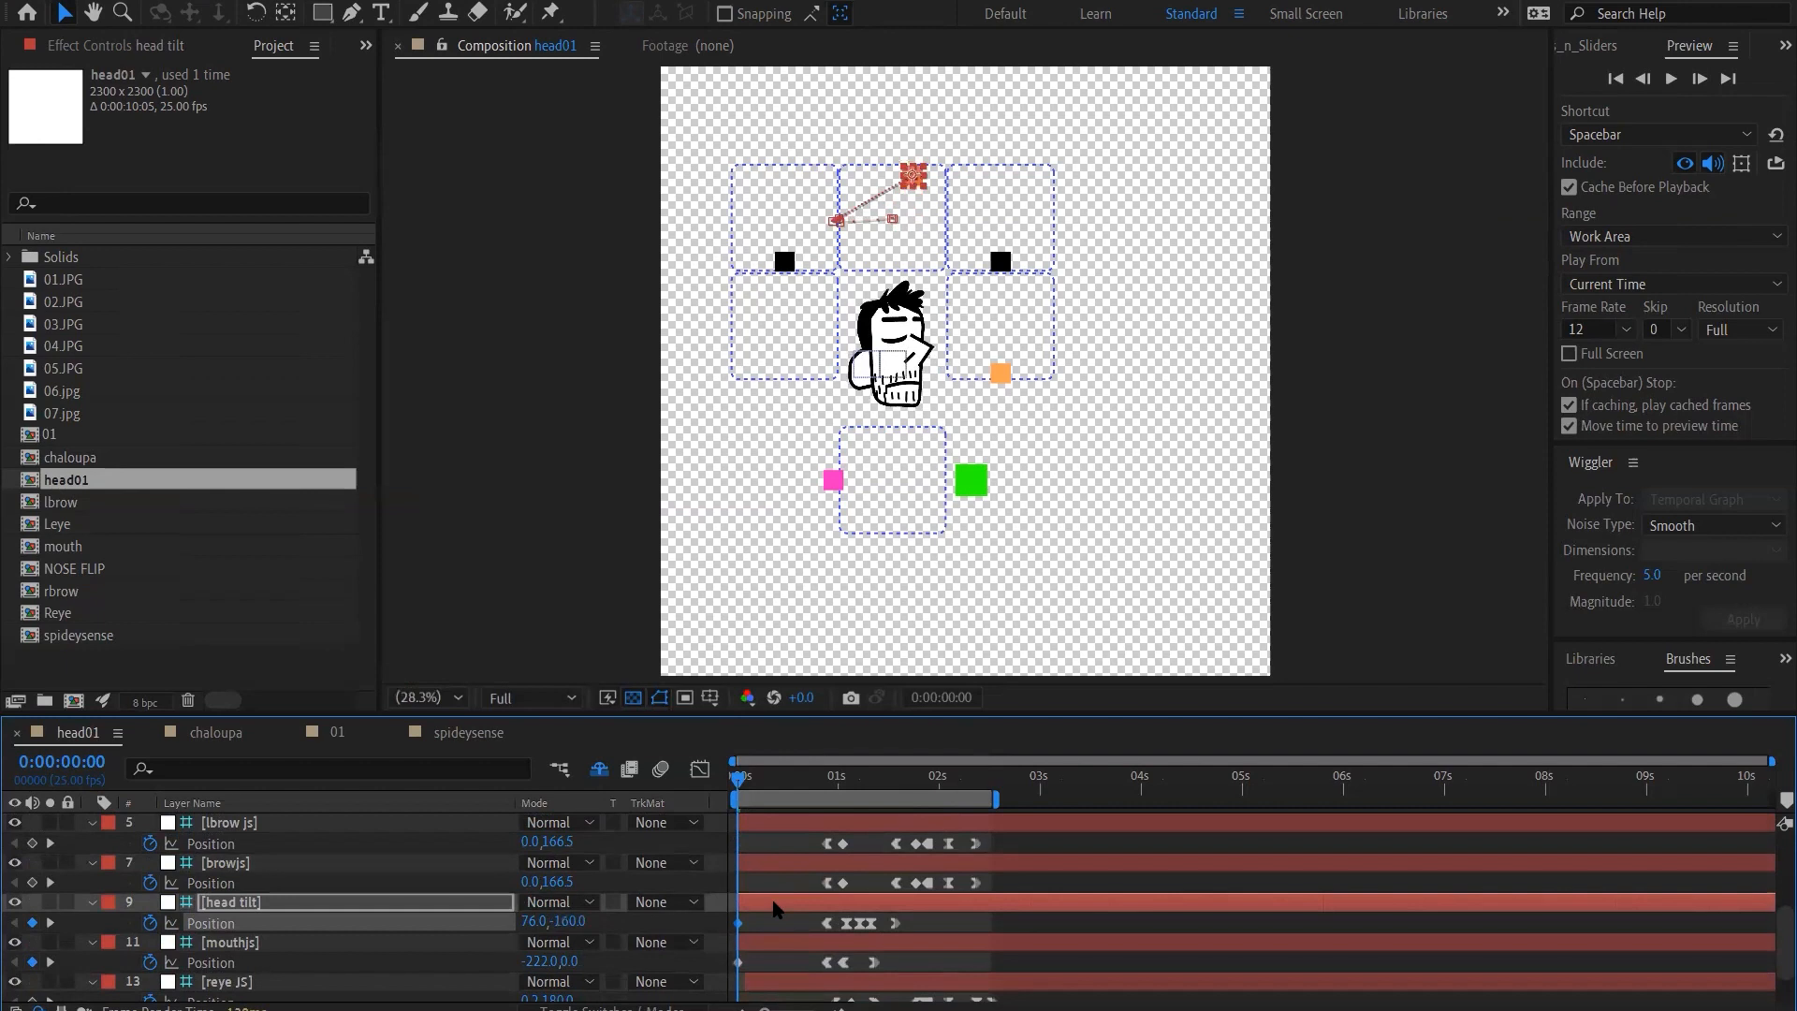
{"action": "key", "text": "shift+Down"}
{"action": "key", "text": "shift+Down"}
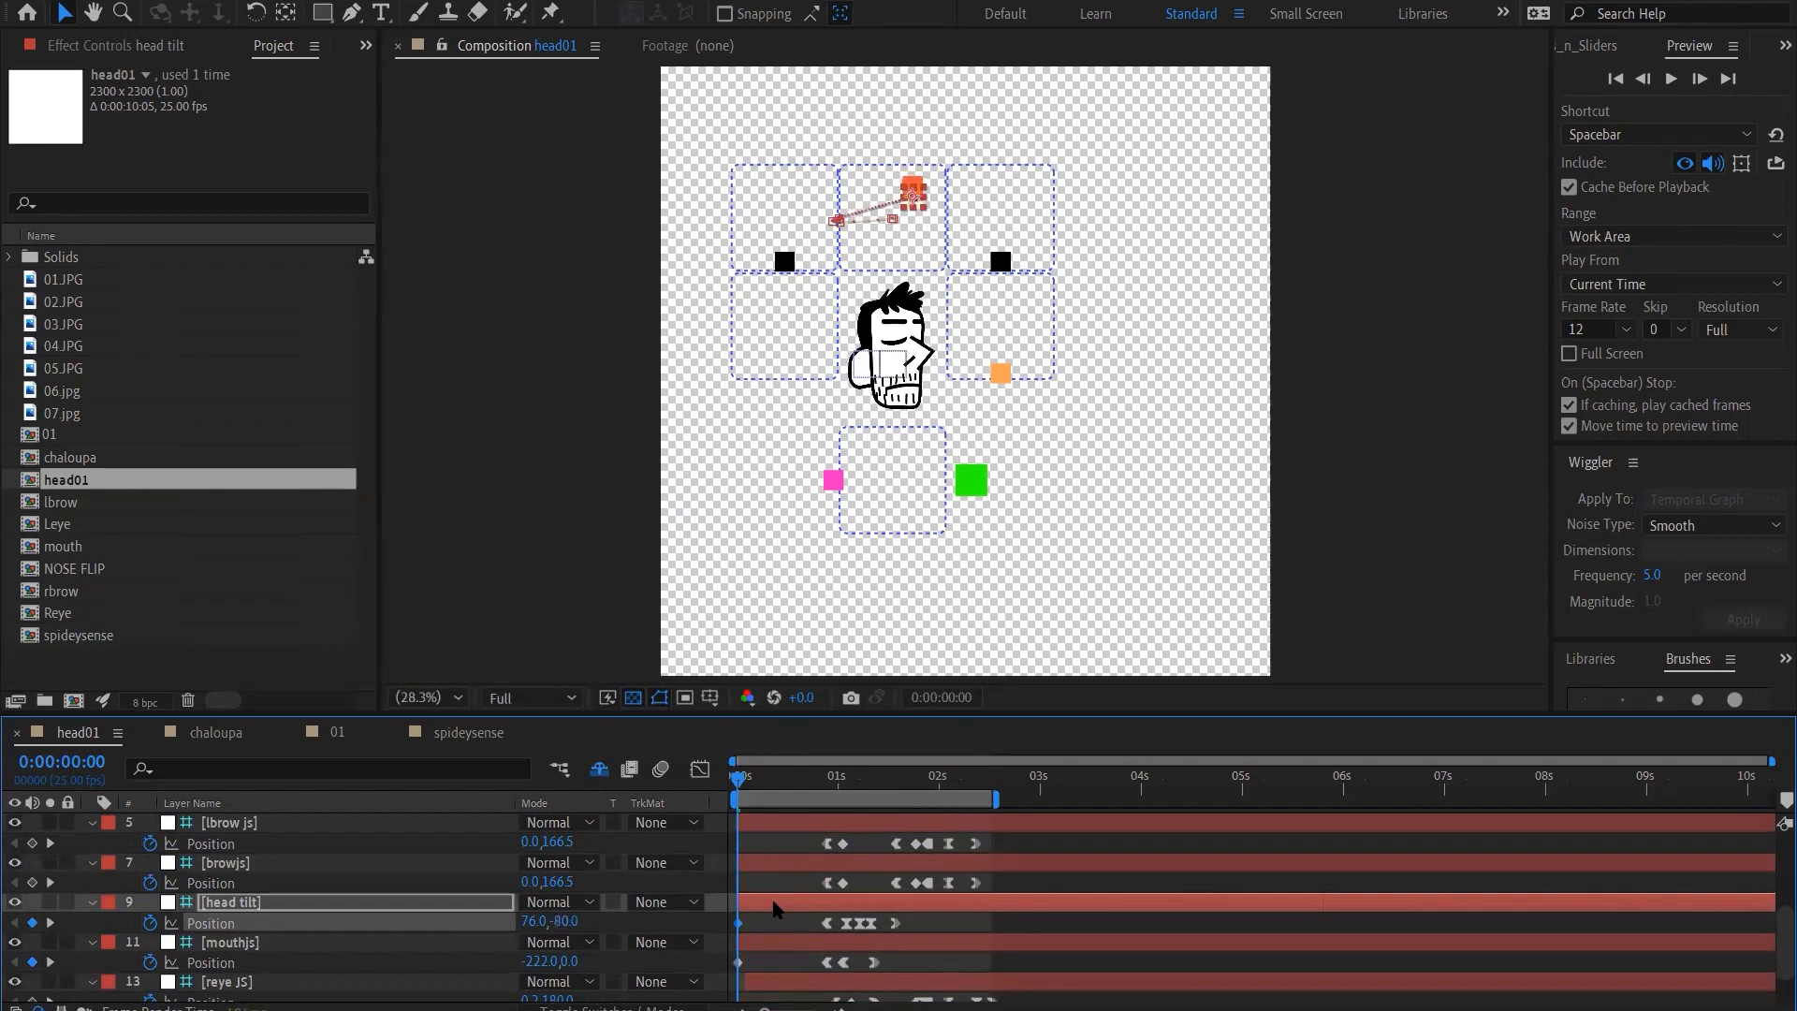
{"action": "key", "text": "shift+Down"}
{"action": "key", "text": "shift+Down"}
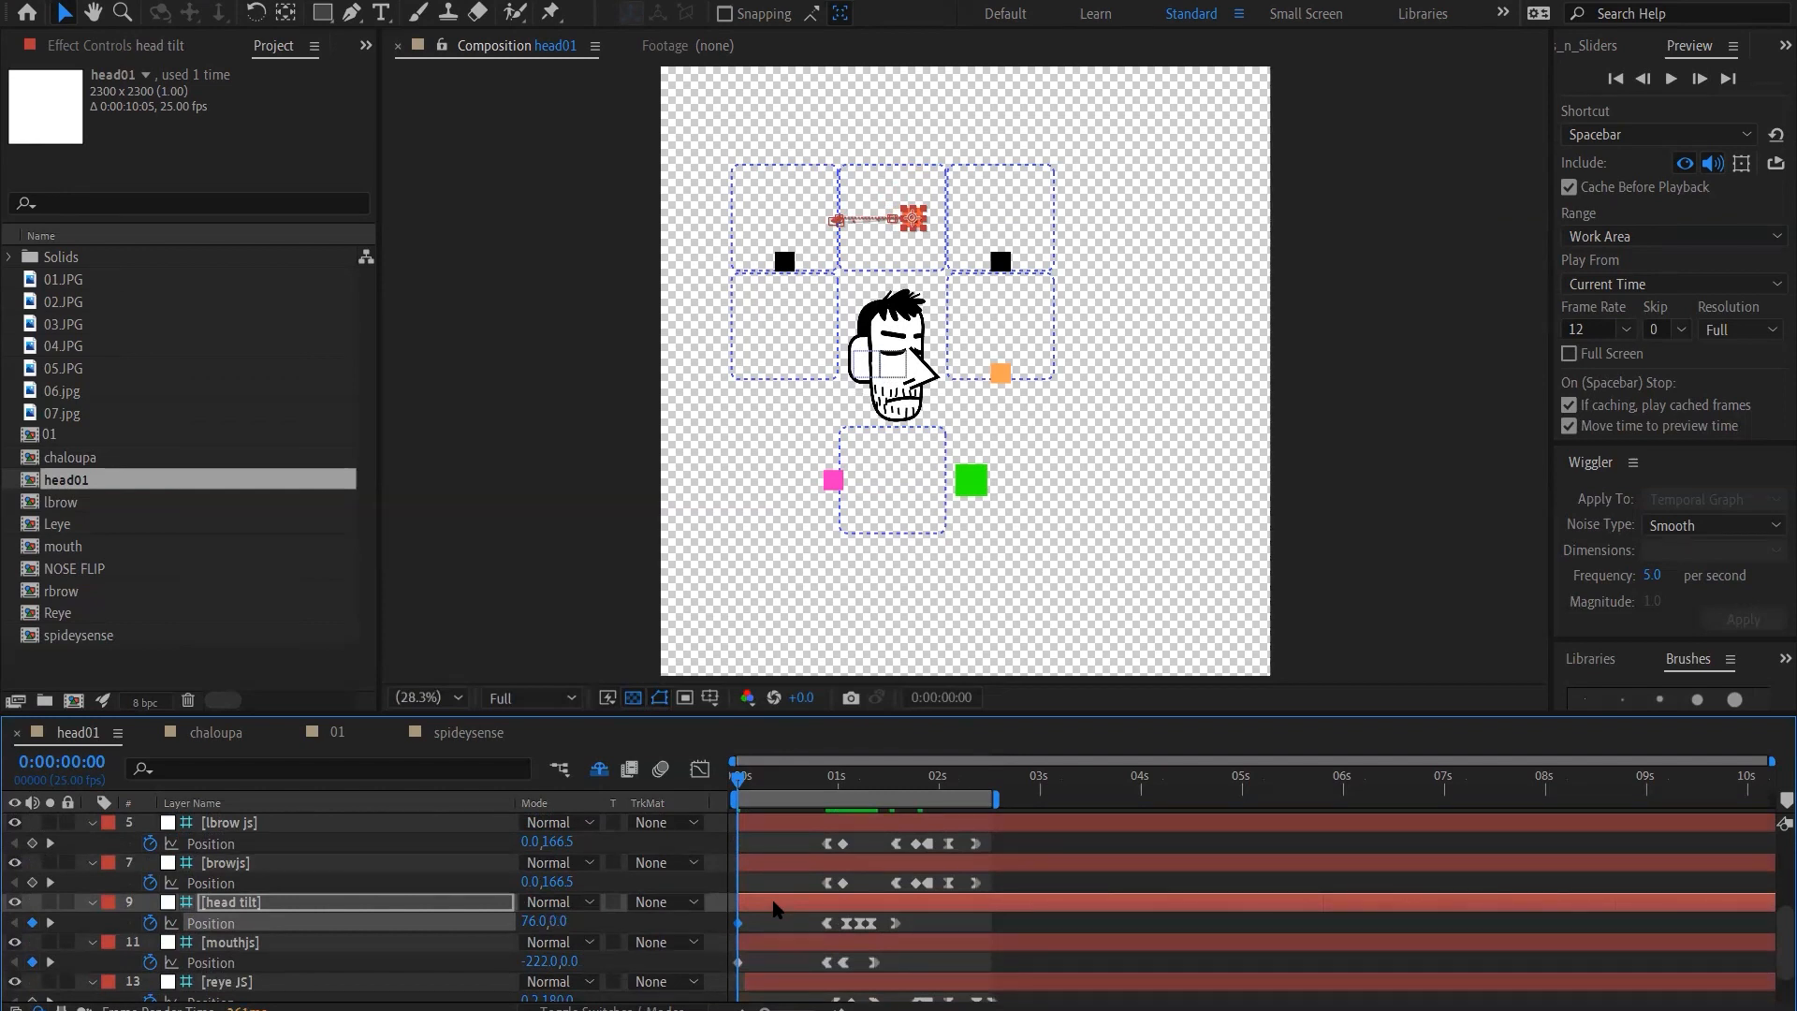
Lower the head tilt controller and nudge it leftward to position -4, 160 so the front-facing head looks down
{"action": "key", "text": "shift+Down"}
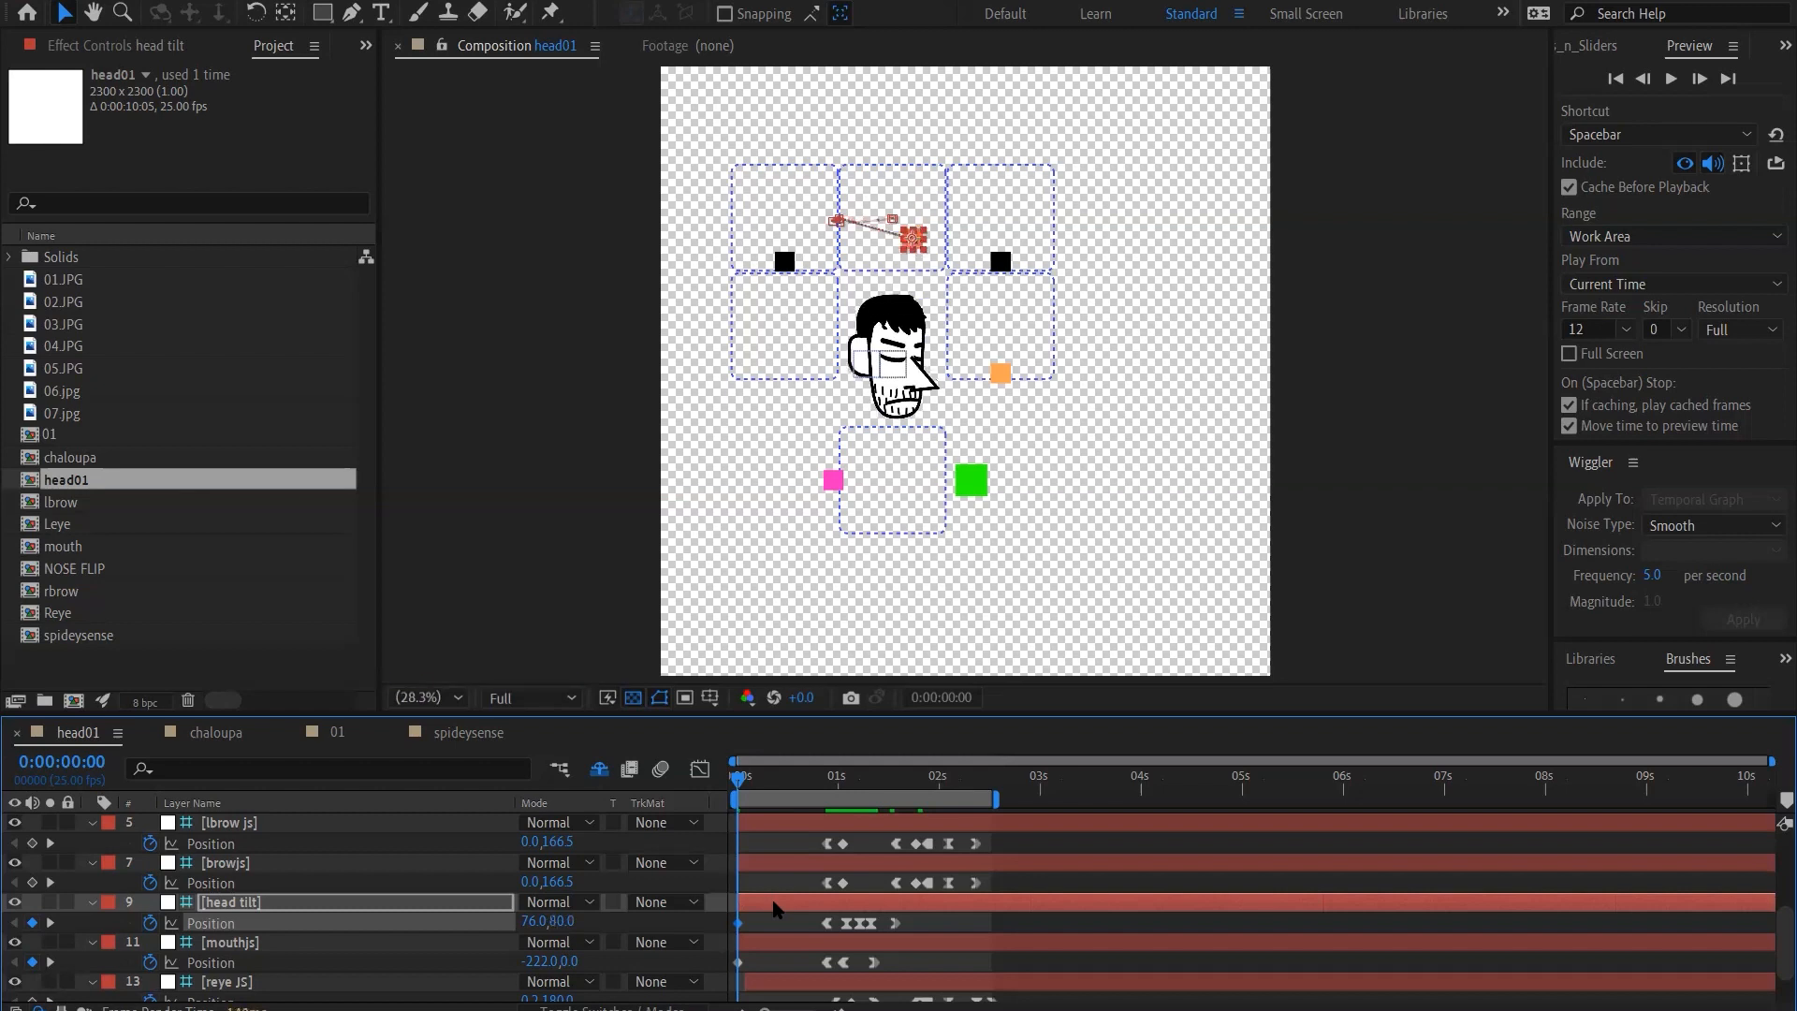
{"action": "key", "text": "shift+Down"}
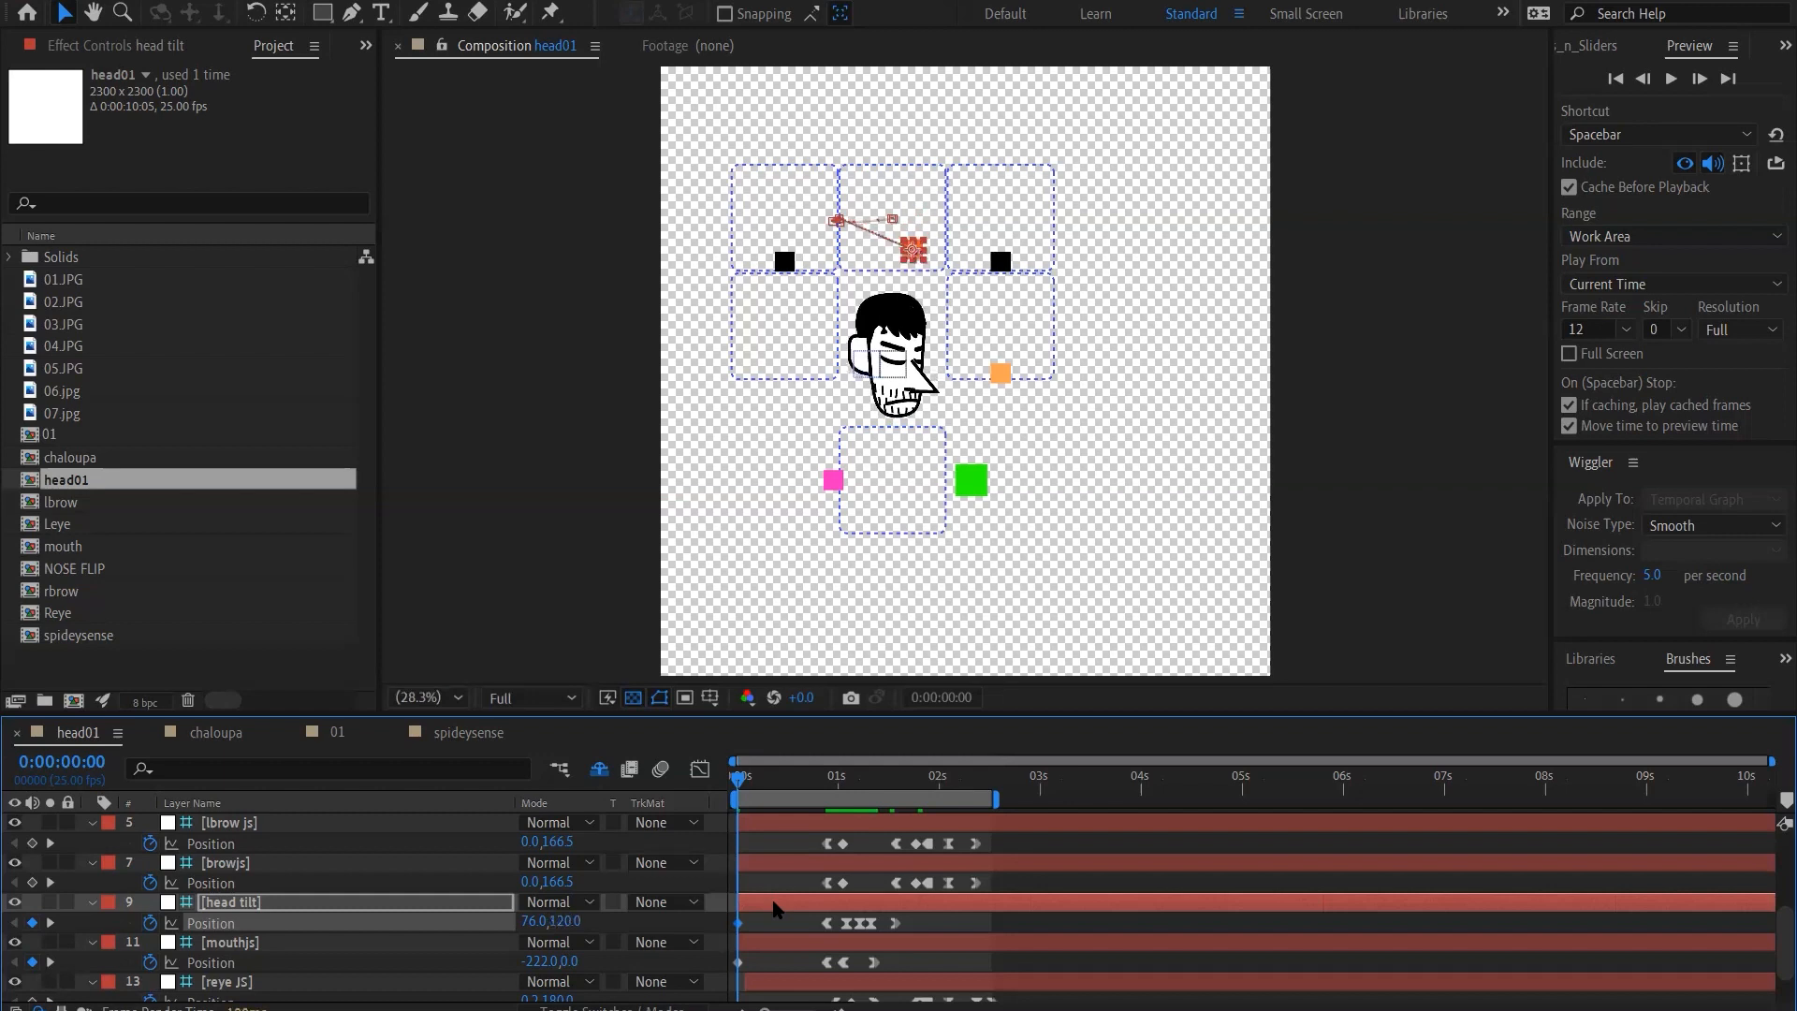
{"action": "key", "text": "shift+Down"}
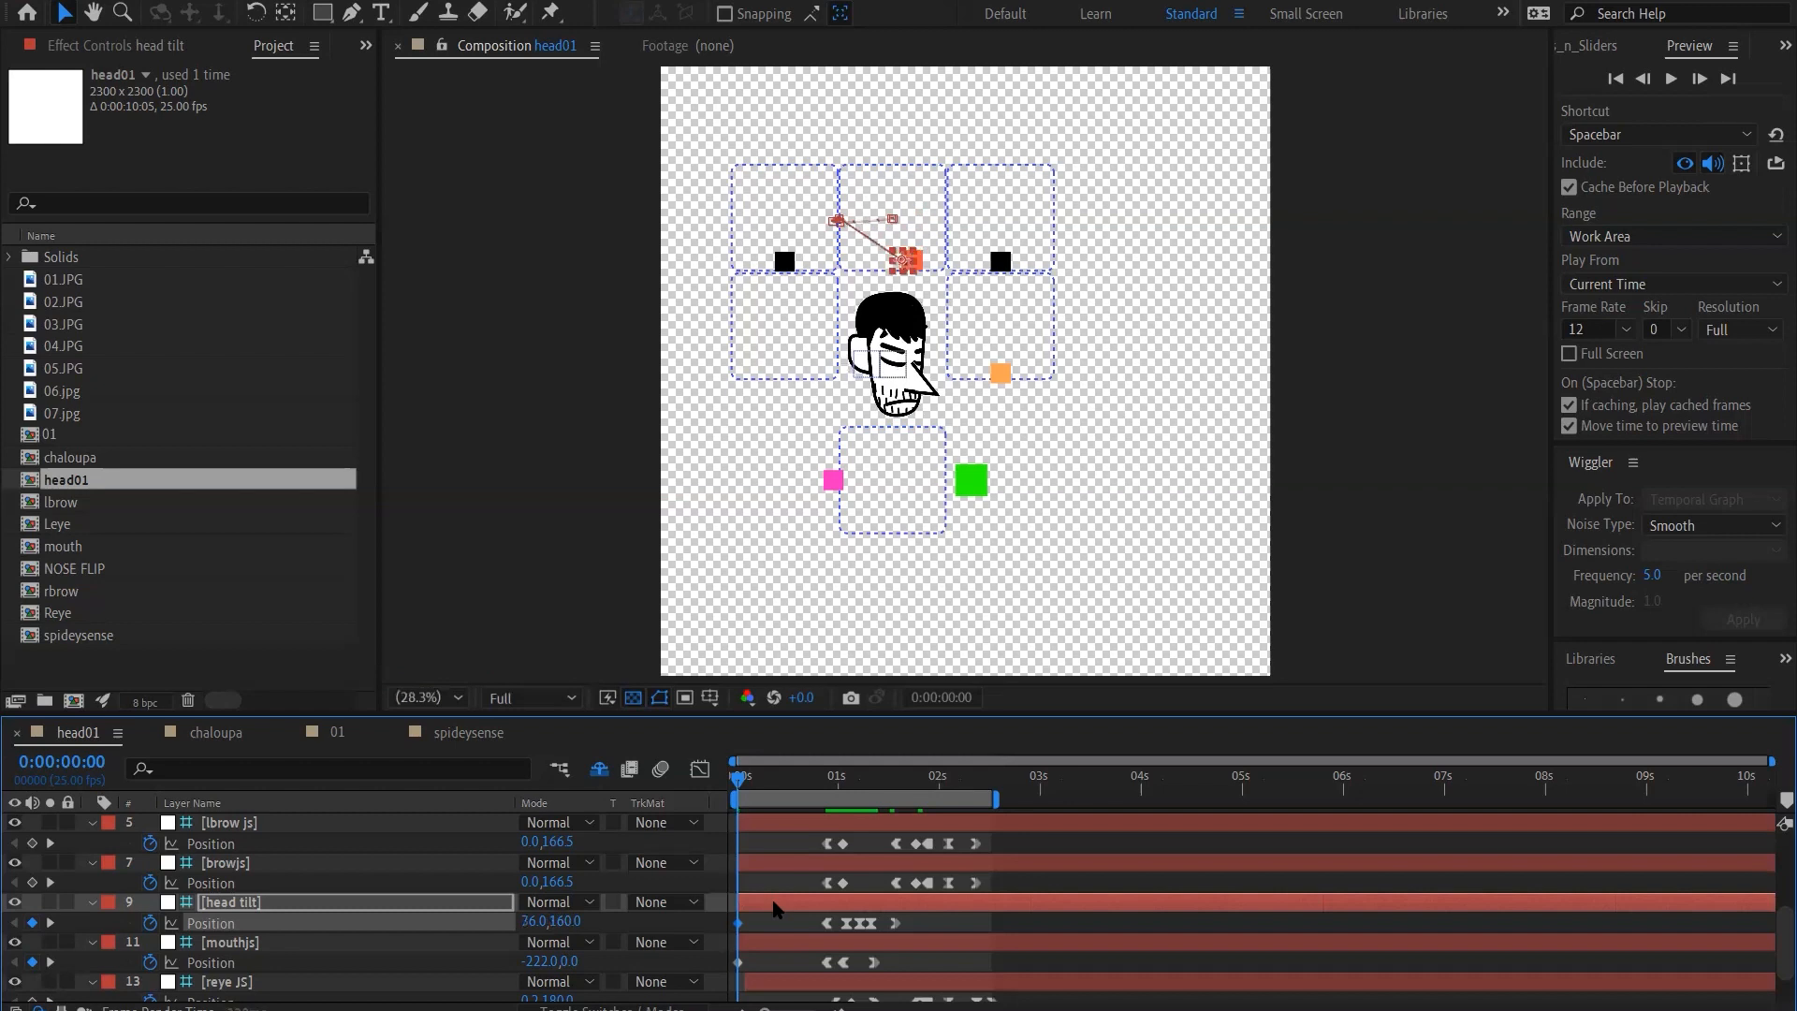
{"action": "key", "text": "shift+Left"}
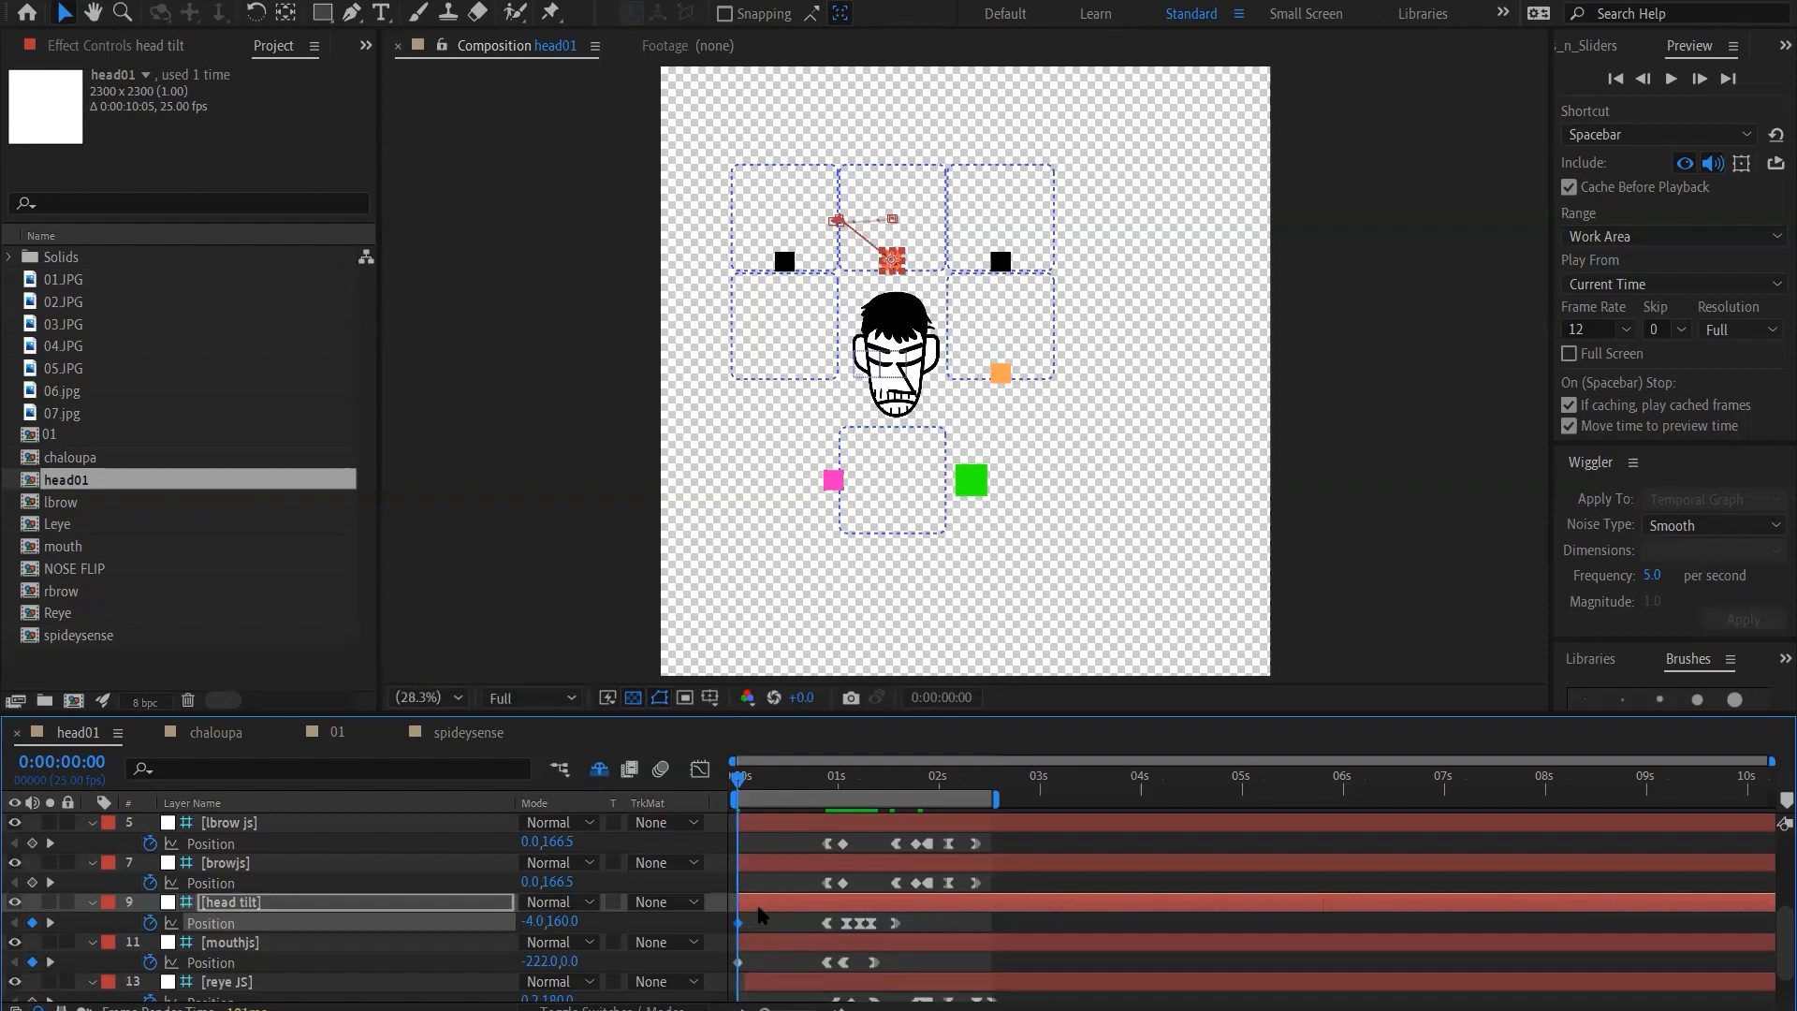
Enlarge the timeline area to show more layers and set the composition view magnification to 33.3%
{"action": "left_click_drag", "start_coordinate": [795, 716], "coordinate": [805, 616]}
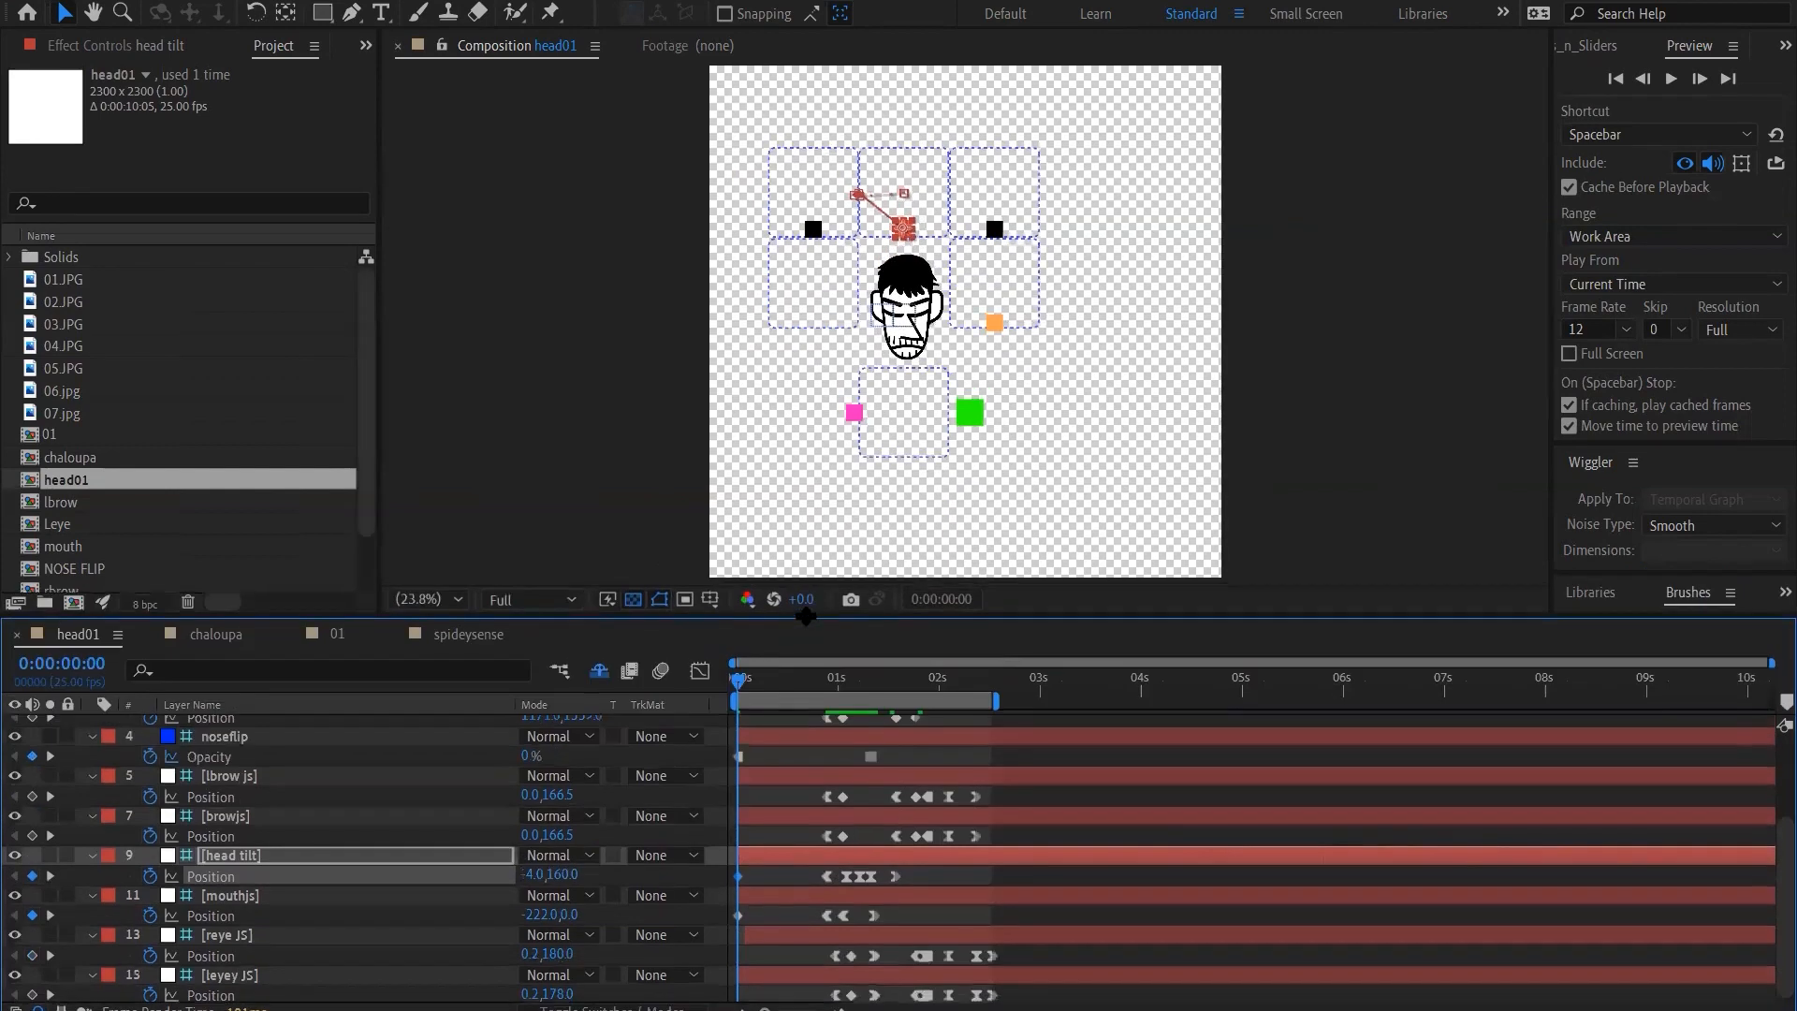
{"action": "left_click", "coordinate": [434, 600]}
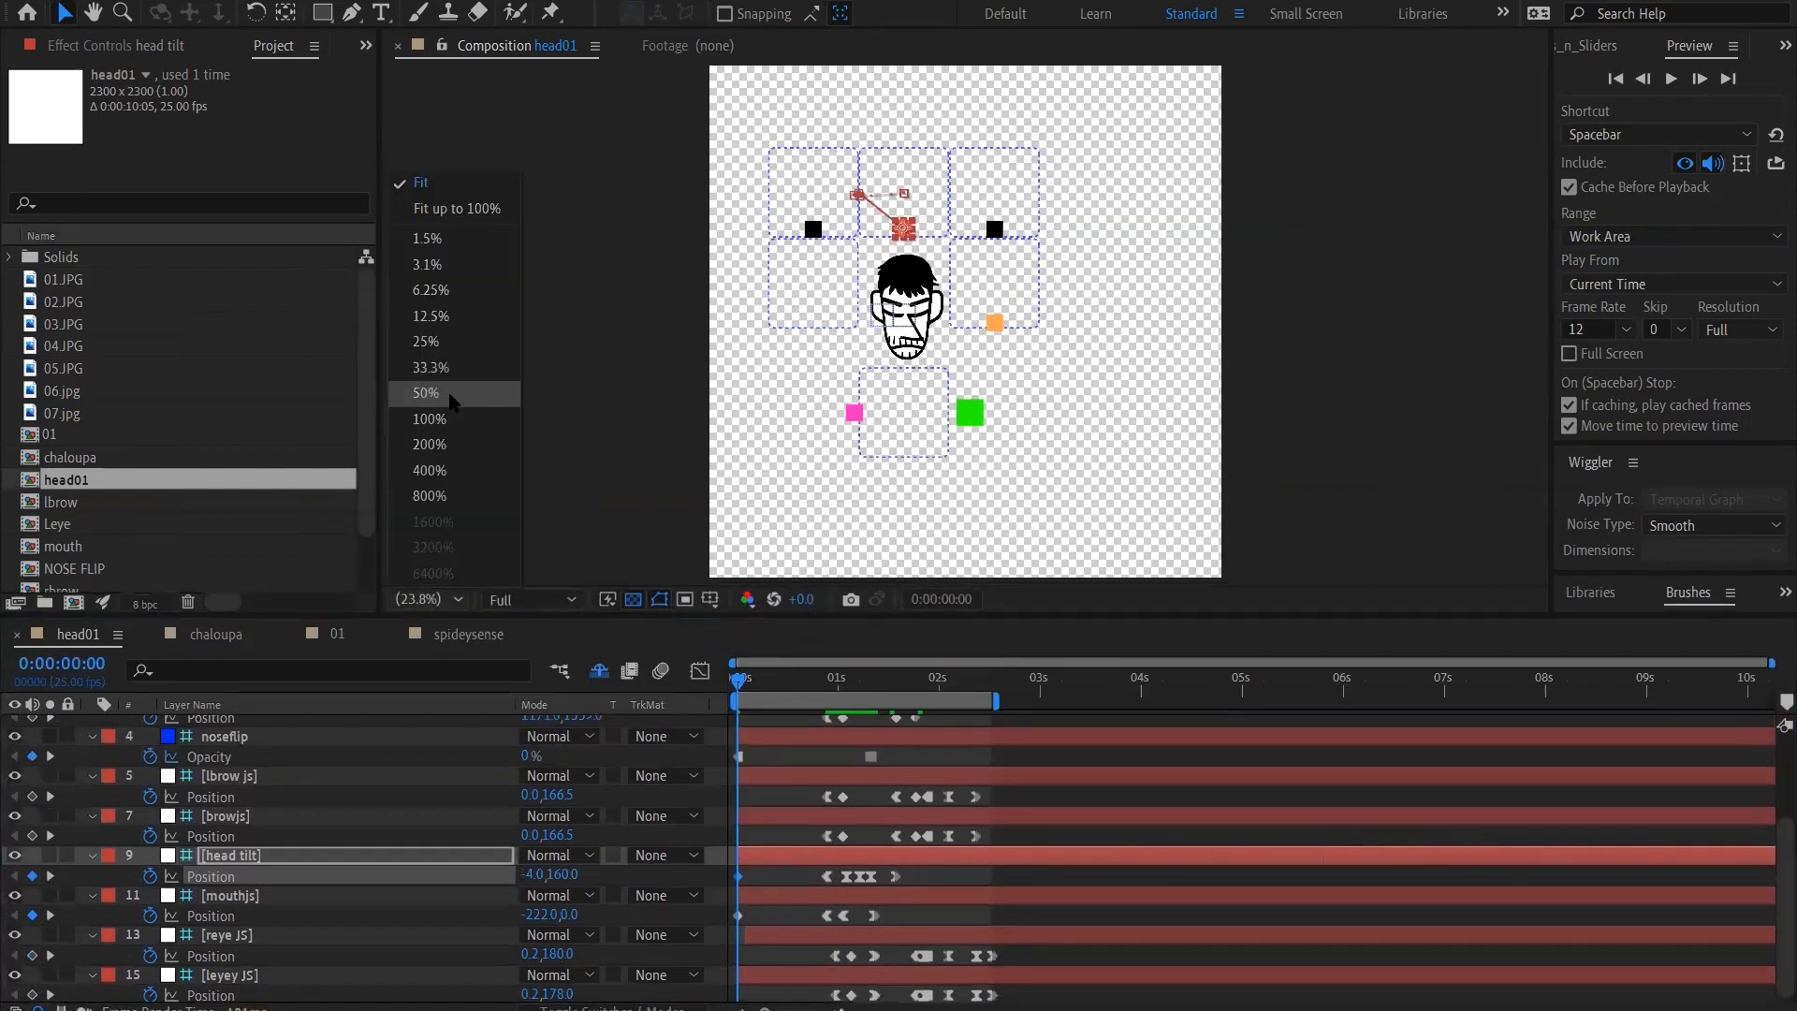
{"action": "left_click", "coordinate": [451, 394]}
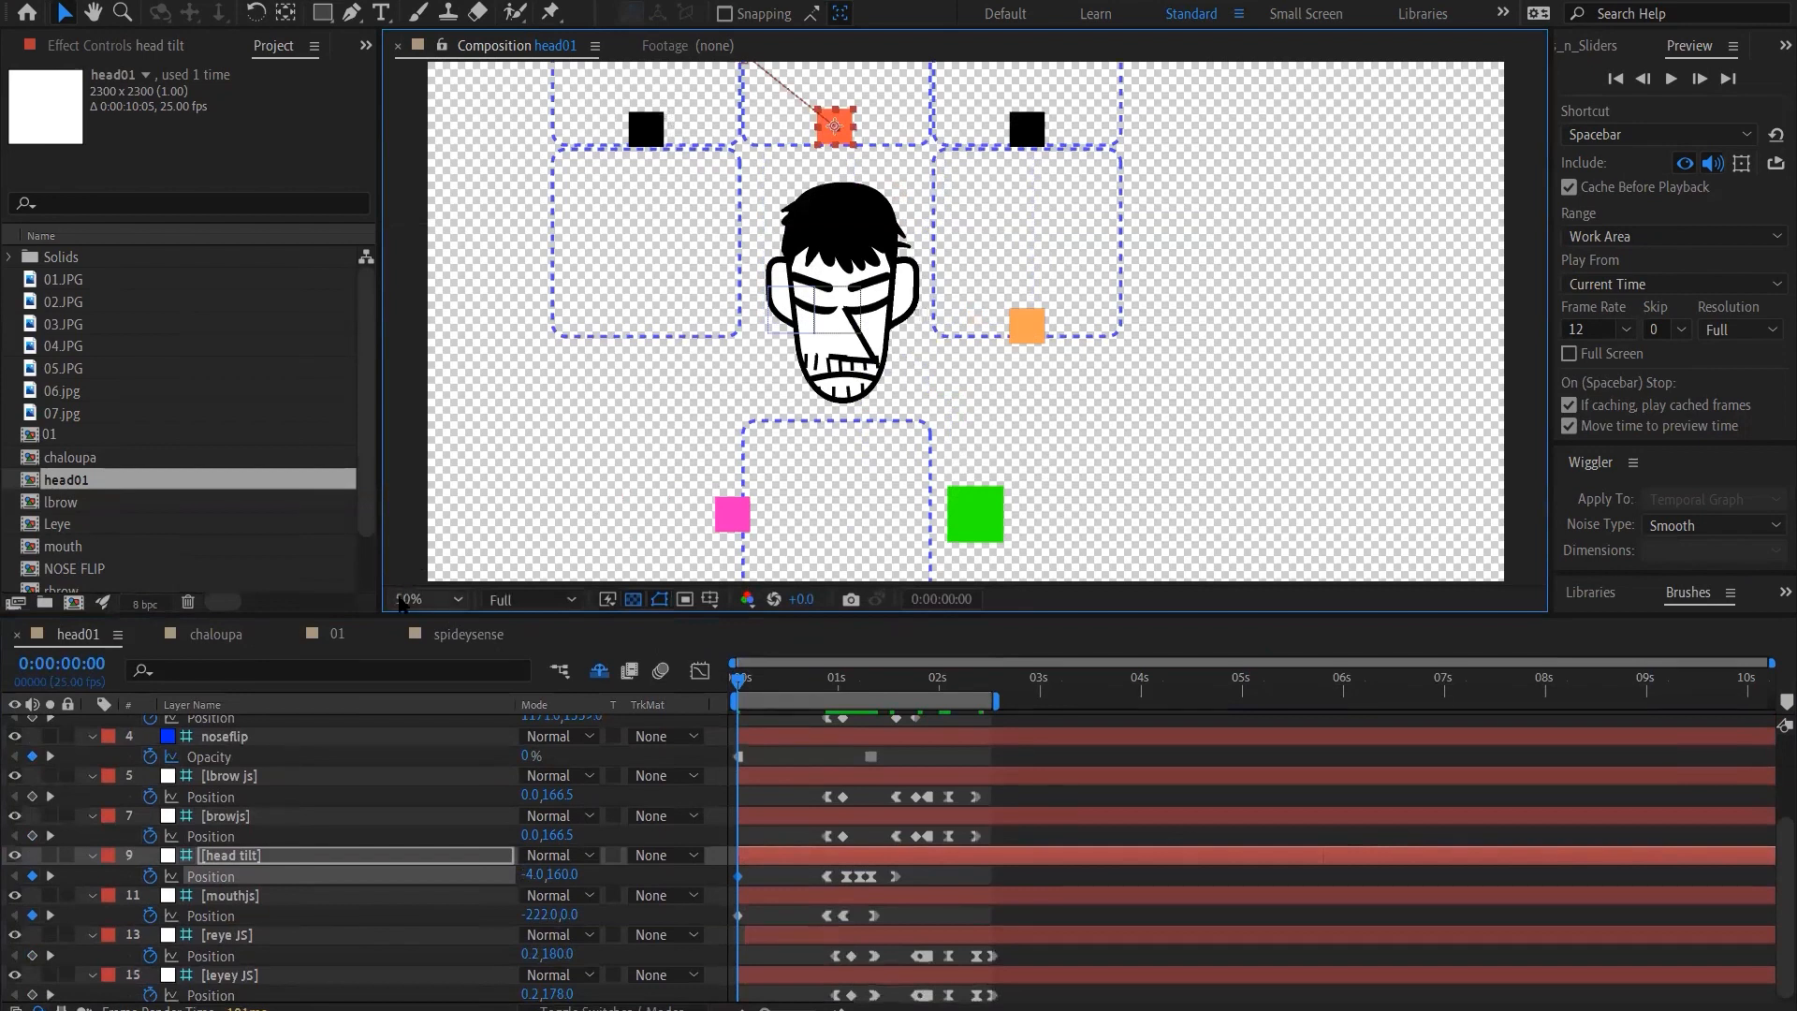
{"action": "left_click", "coordinate": [434, 600]}
{"action": "left_click", "coordinate": [426, 373]}
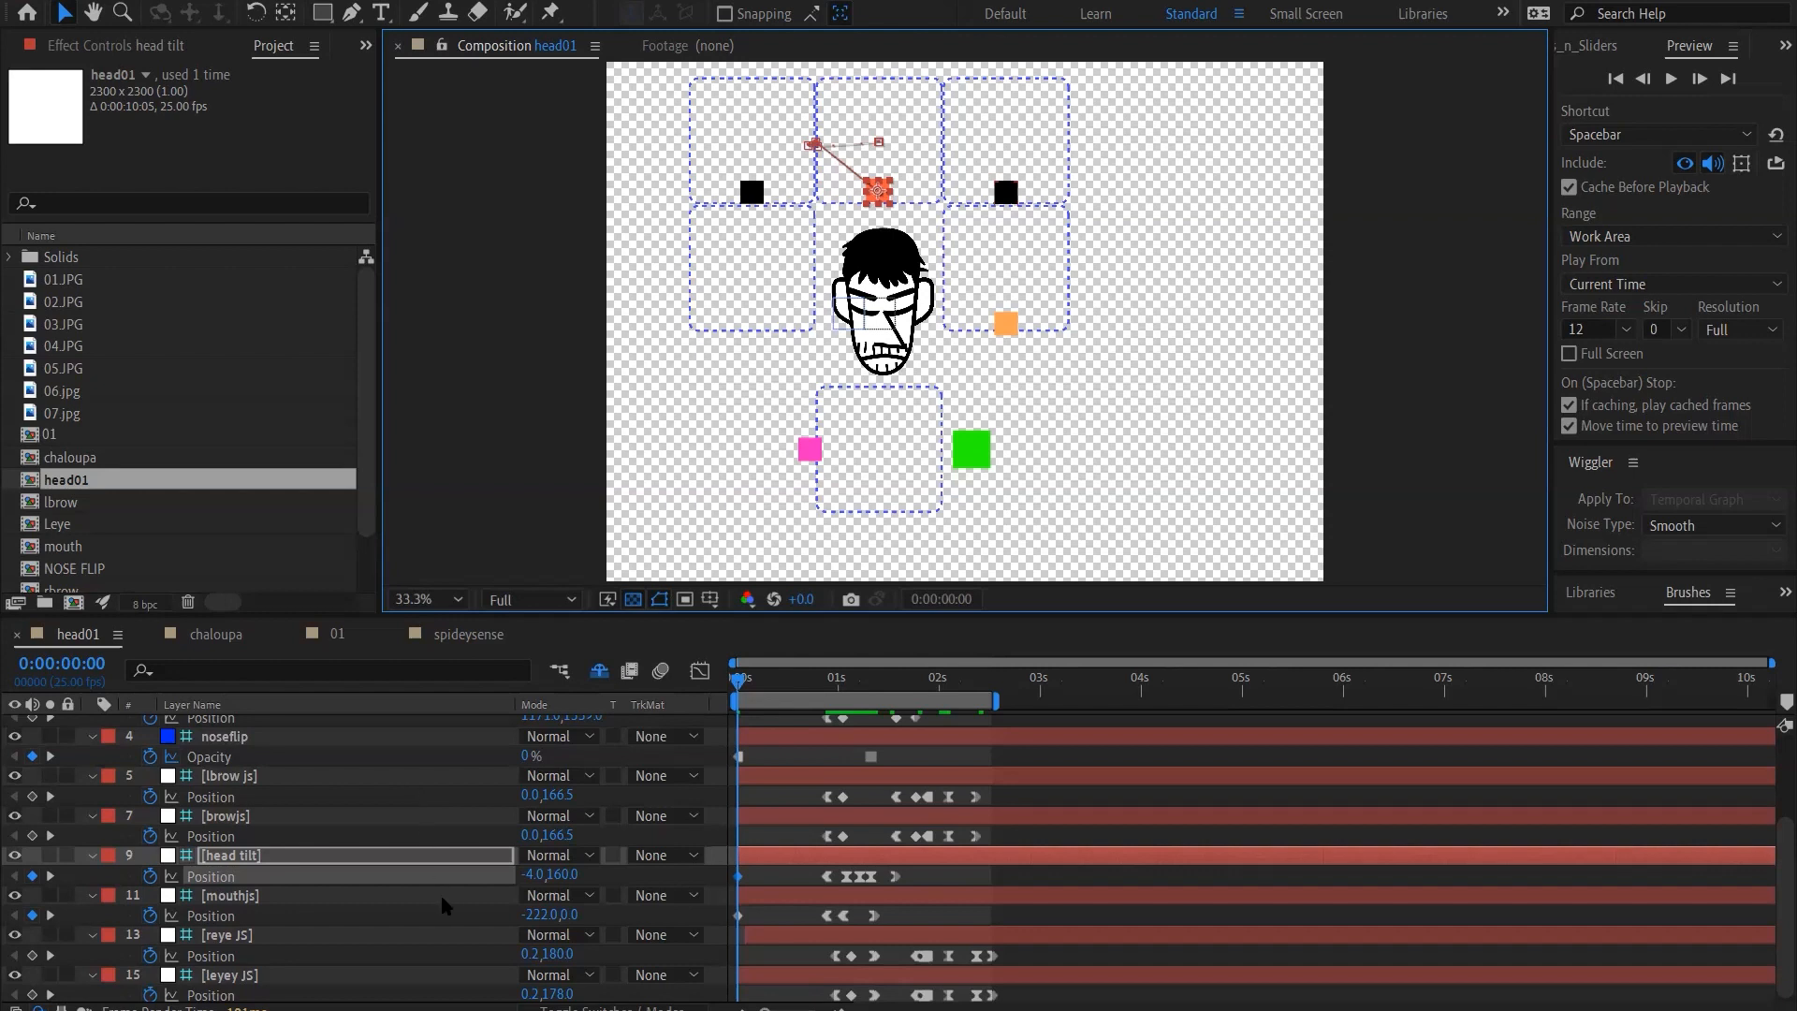
{"action": "left_click", "coordinate": [741, 759]}
{"action": "left_click", "coordinate": [739, 757]}
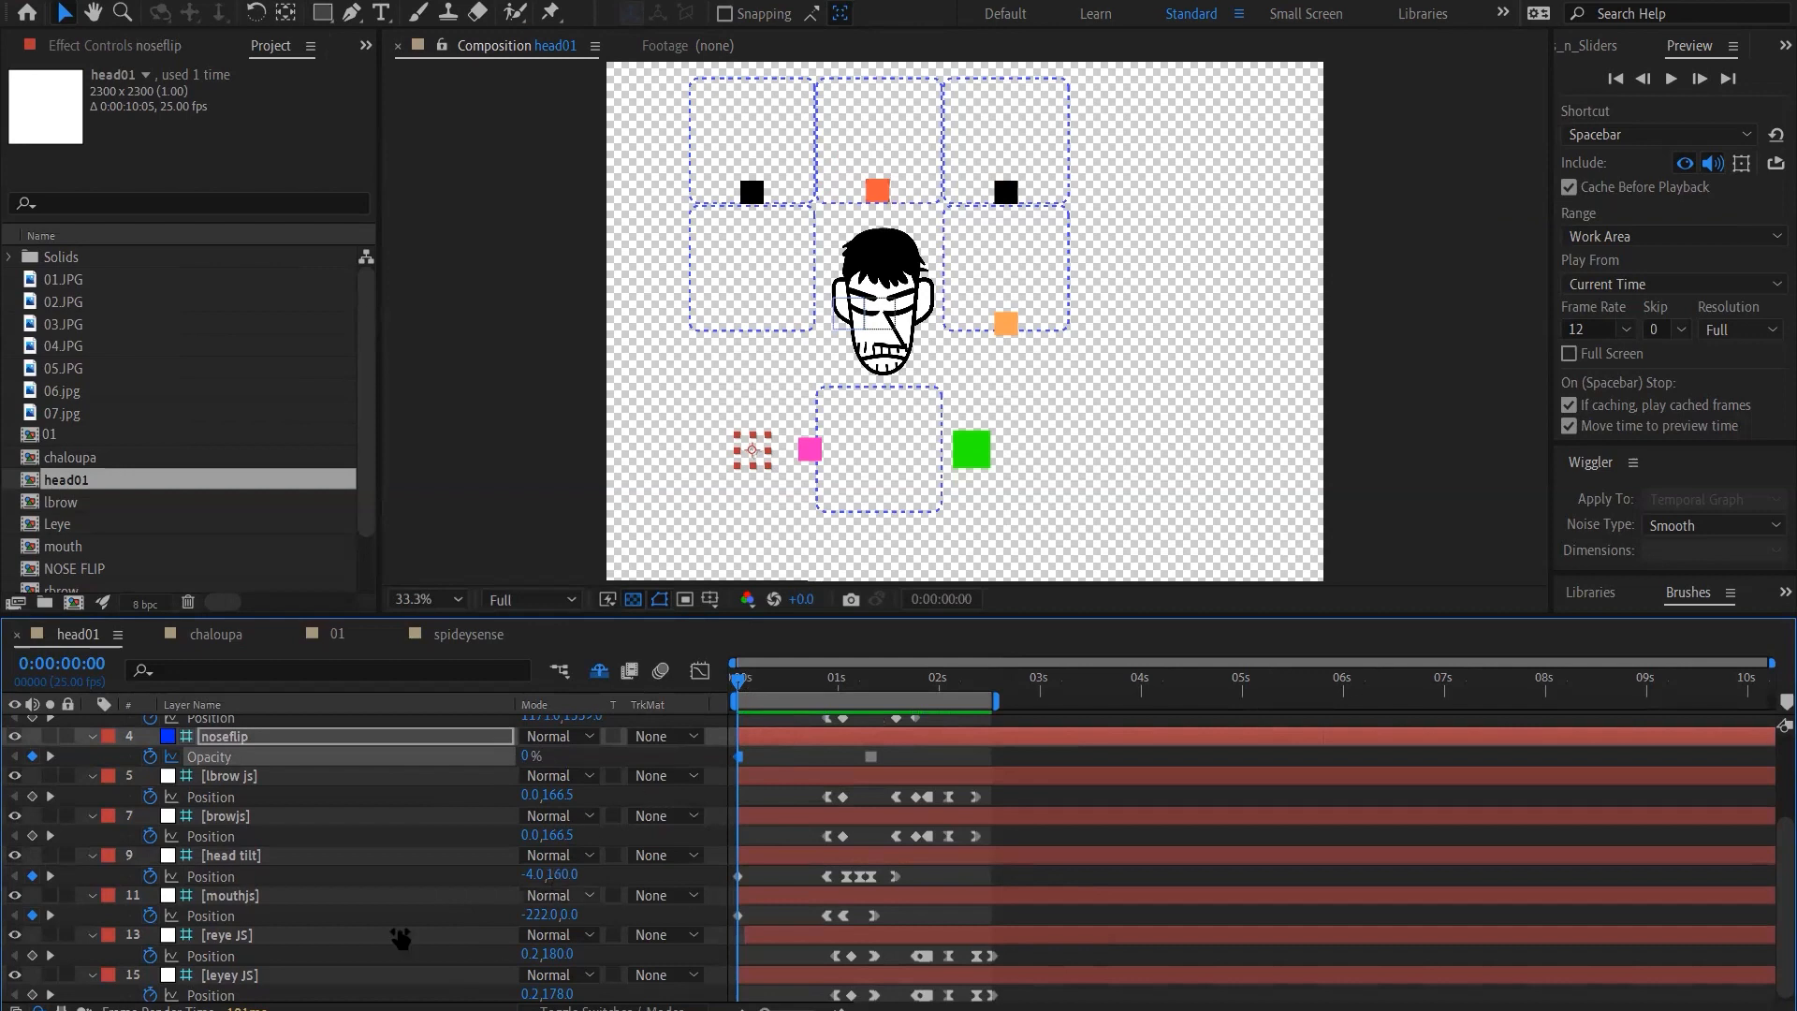
{"action": "left_click", "coordinate": [260, 917]}
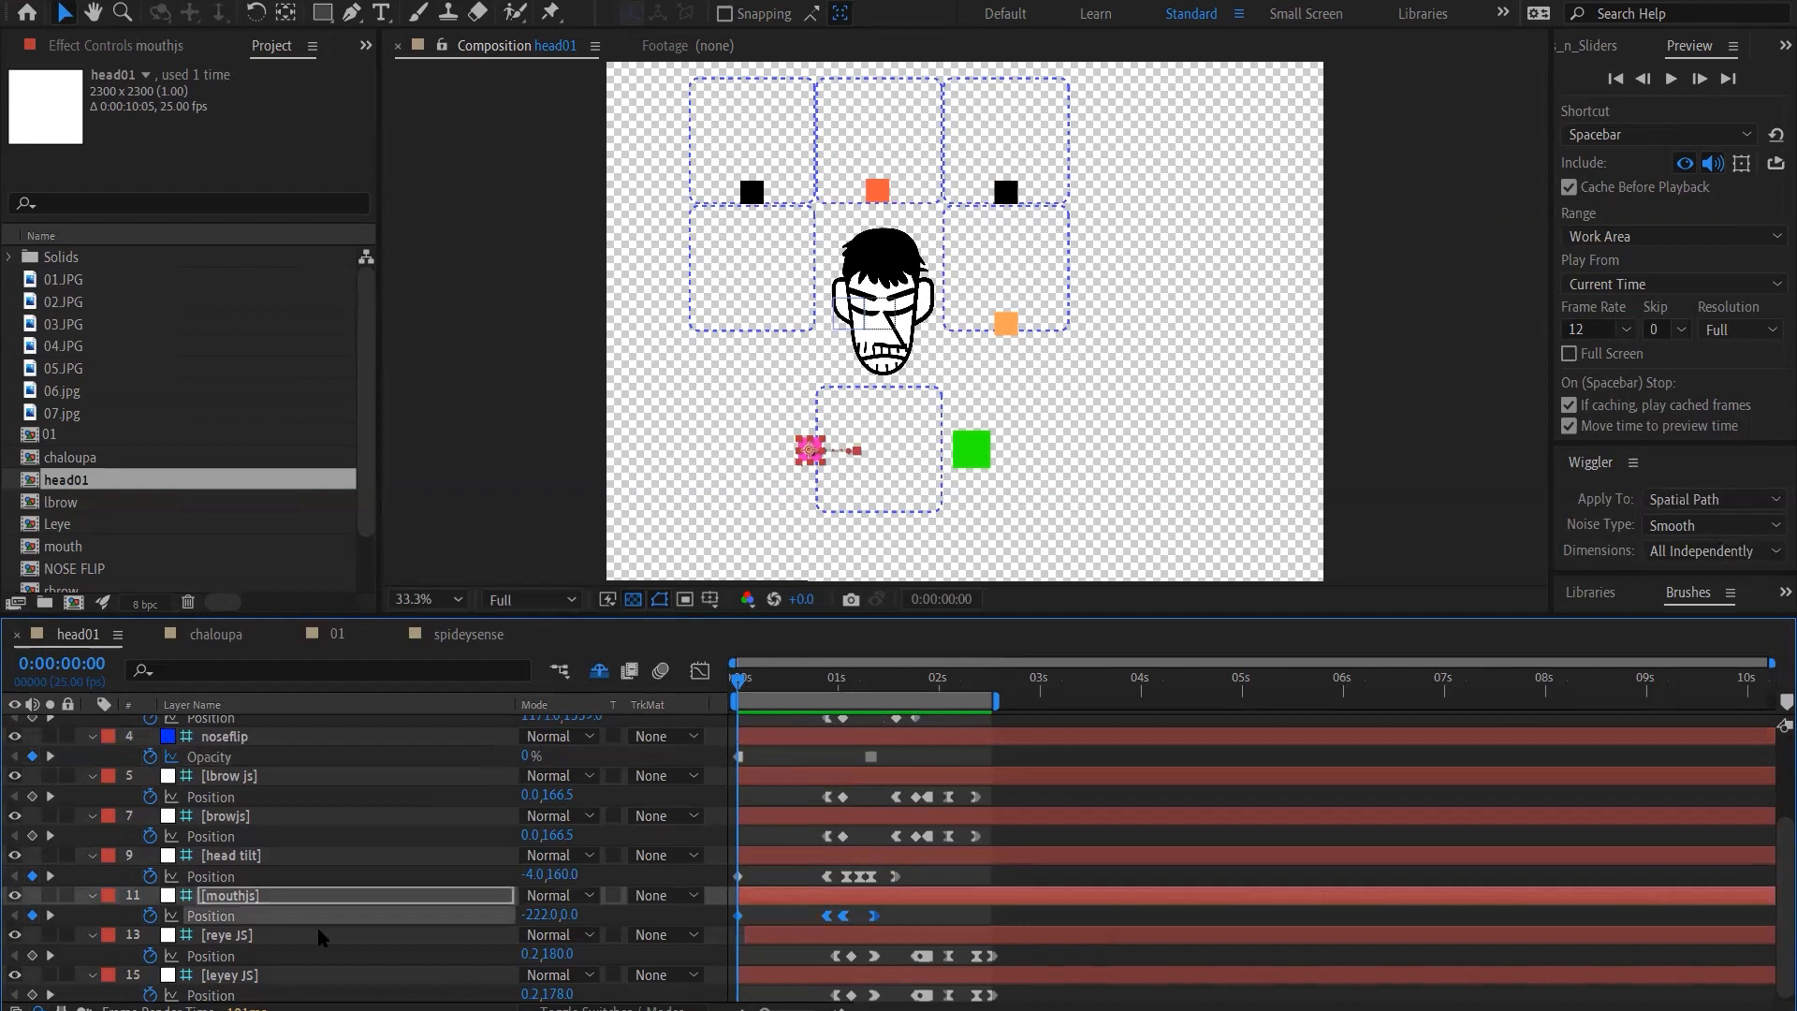
{"action": "left_click", "coordinate": [311, 890]}
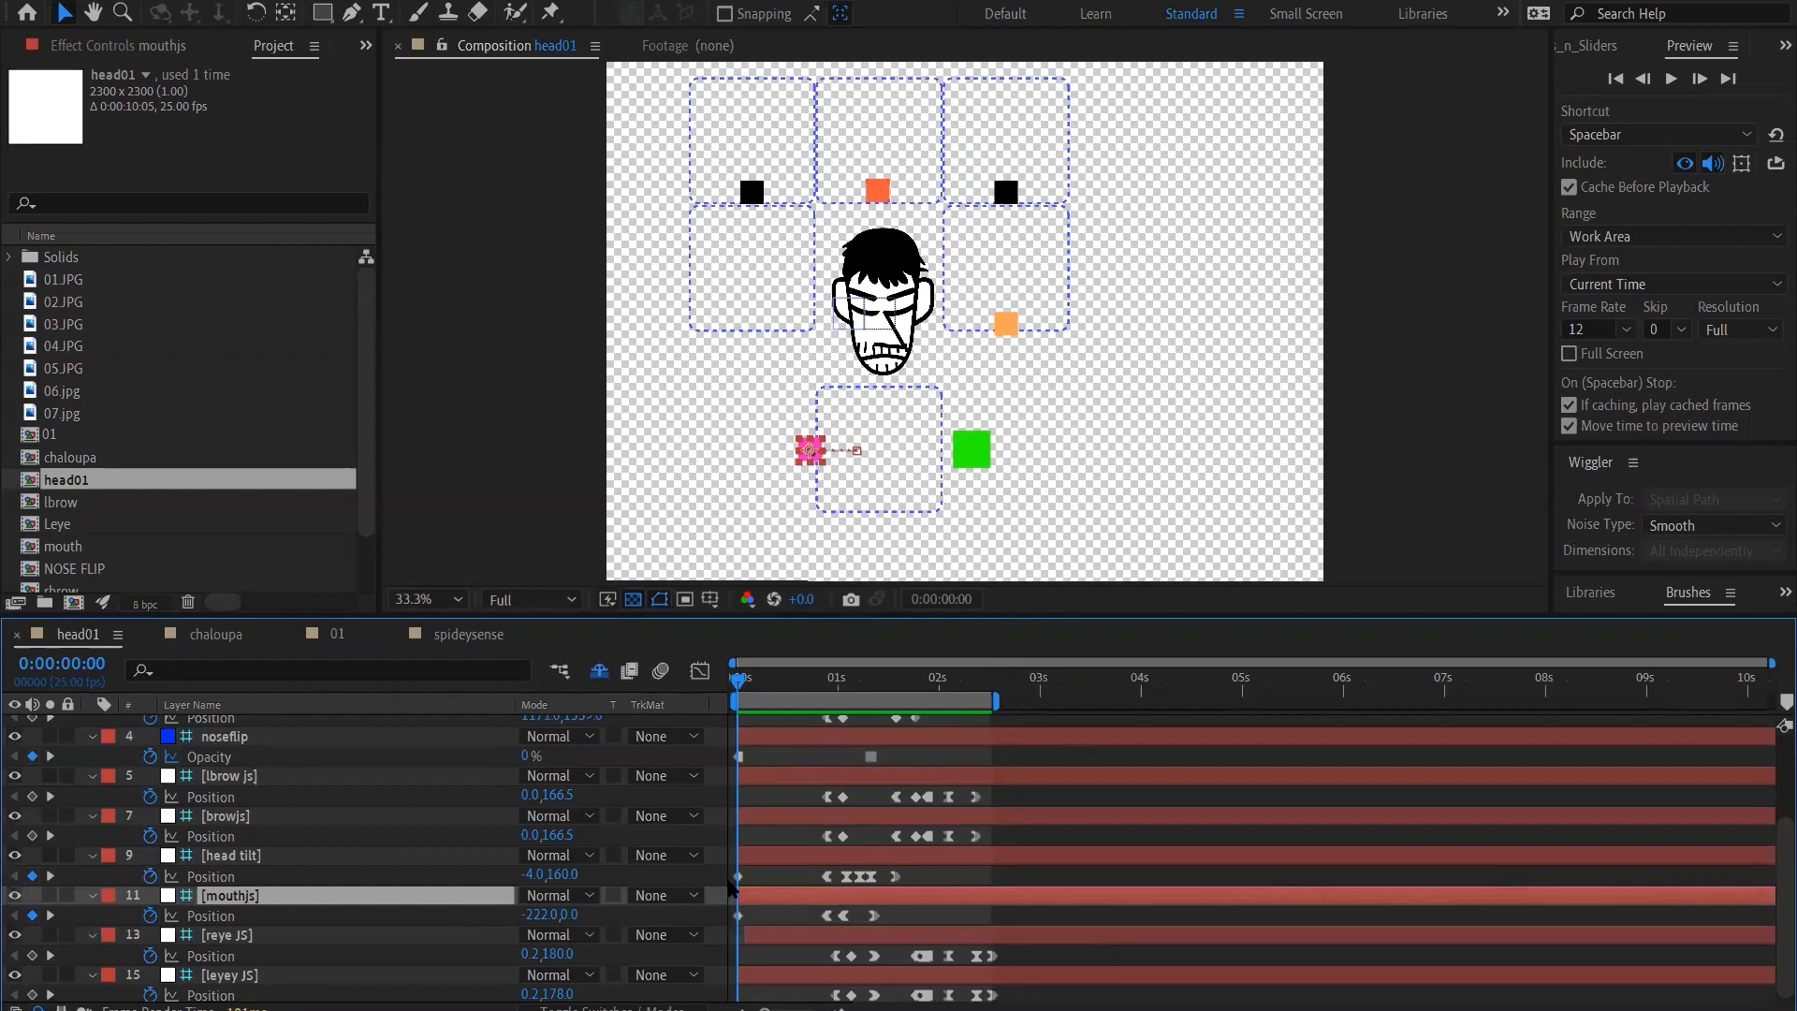
Delete the head tilt Position keyframe at 0:00:00:00 and nudge the controller rightward to 6, 0 so the head faces front
{"action": "left_click", "coordinate": [738, 878]}
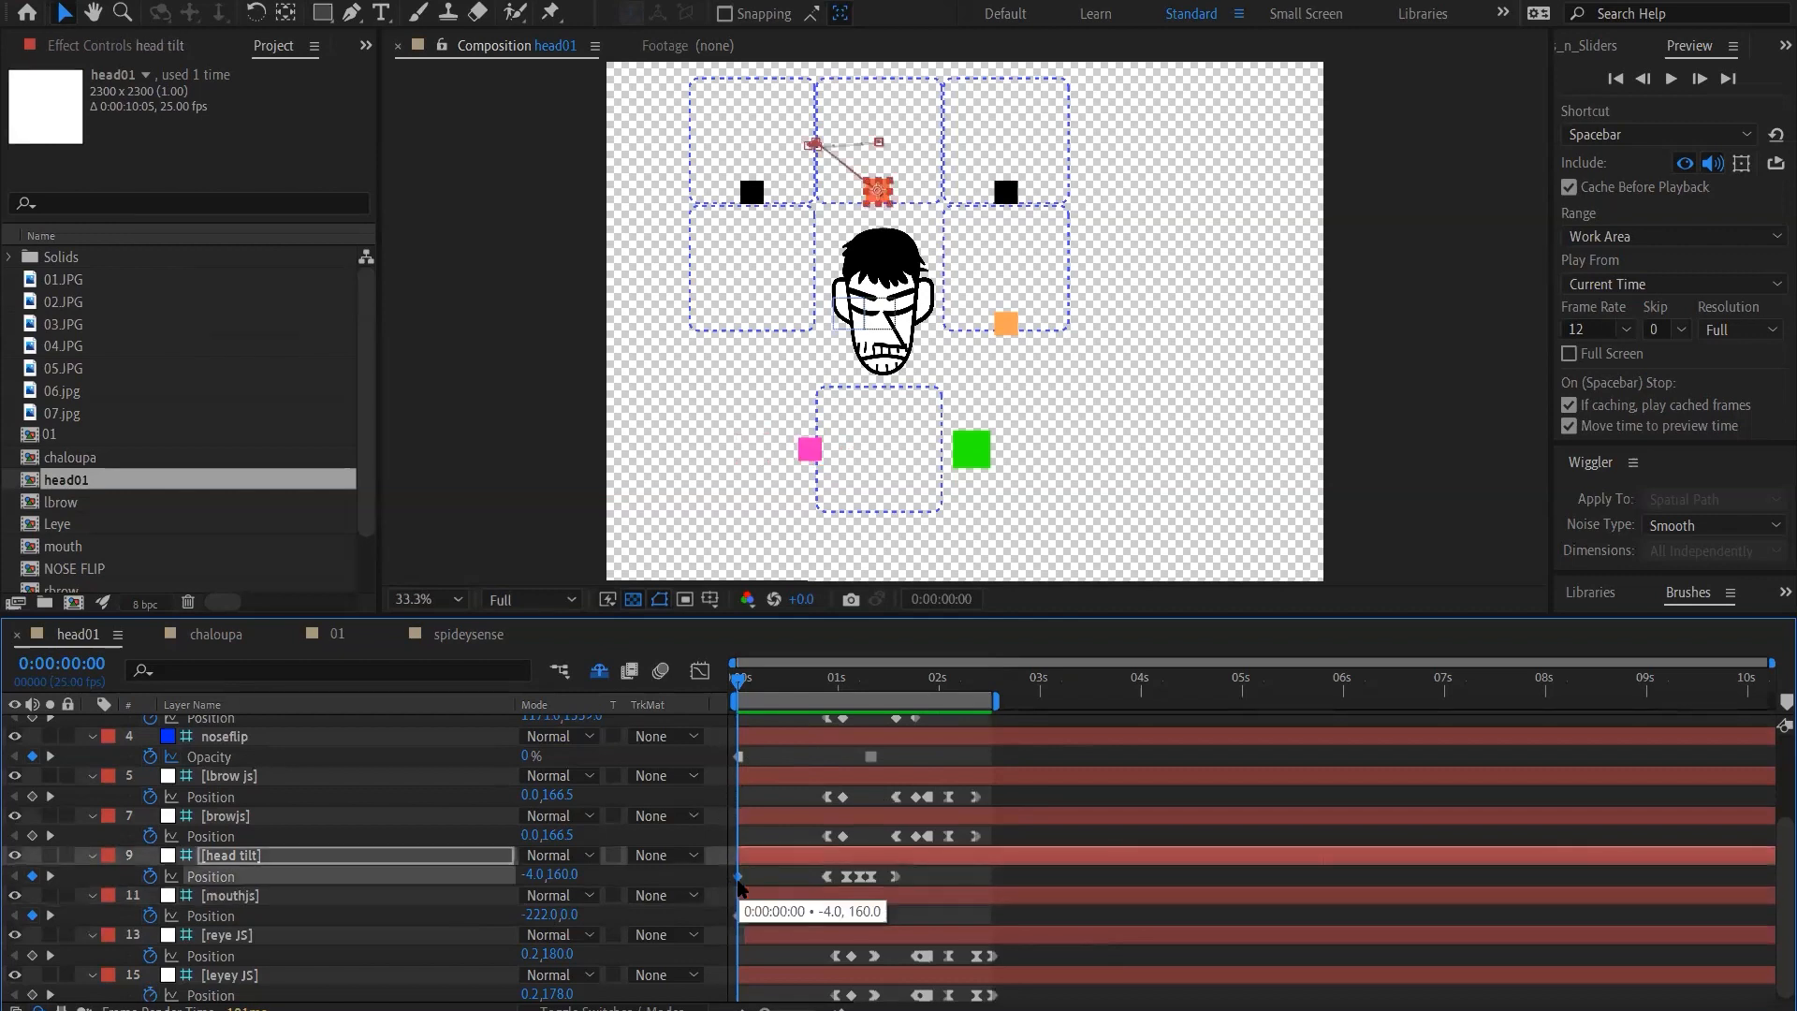
{"action": "key", "text": "Delete"}
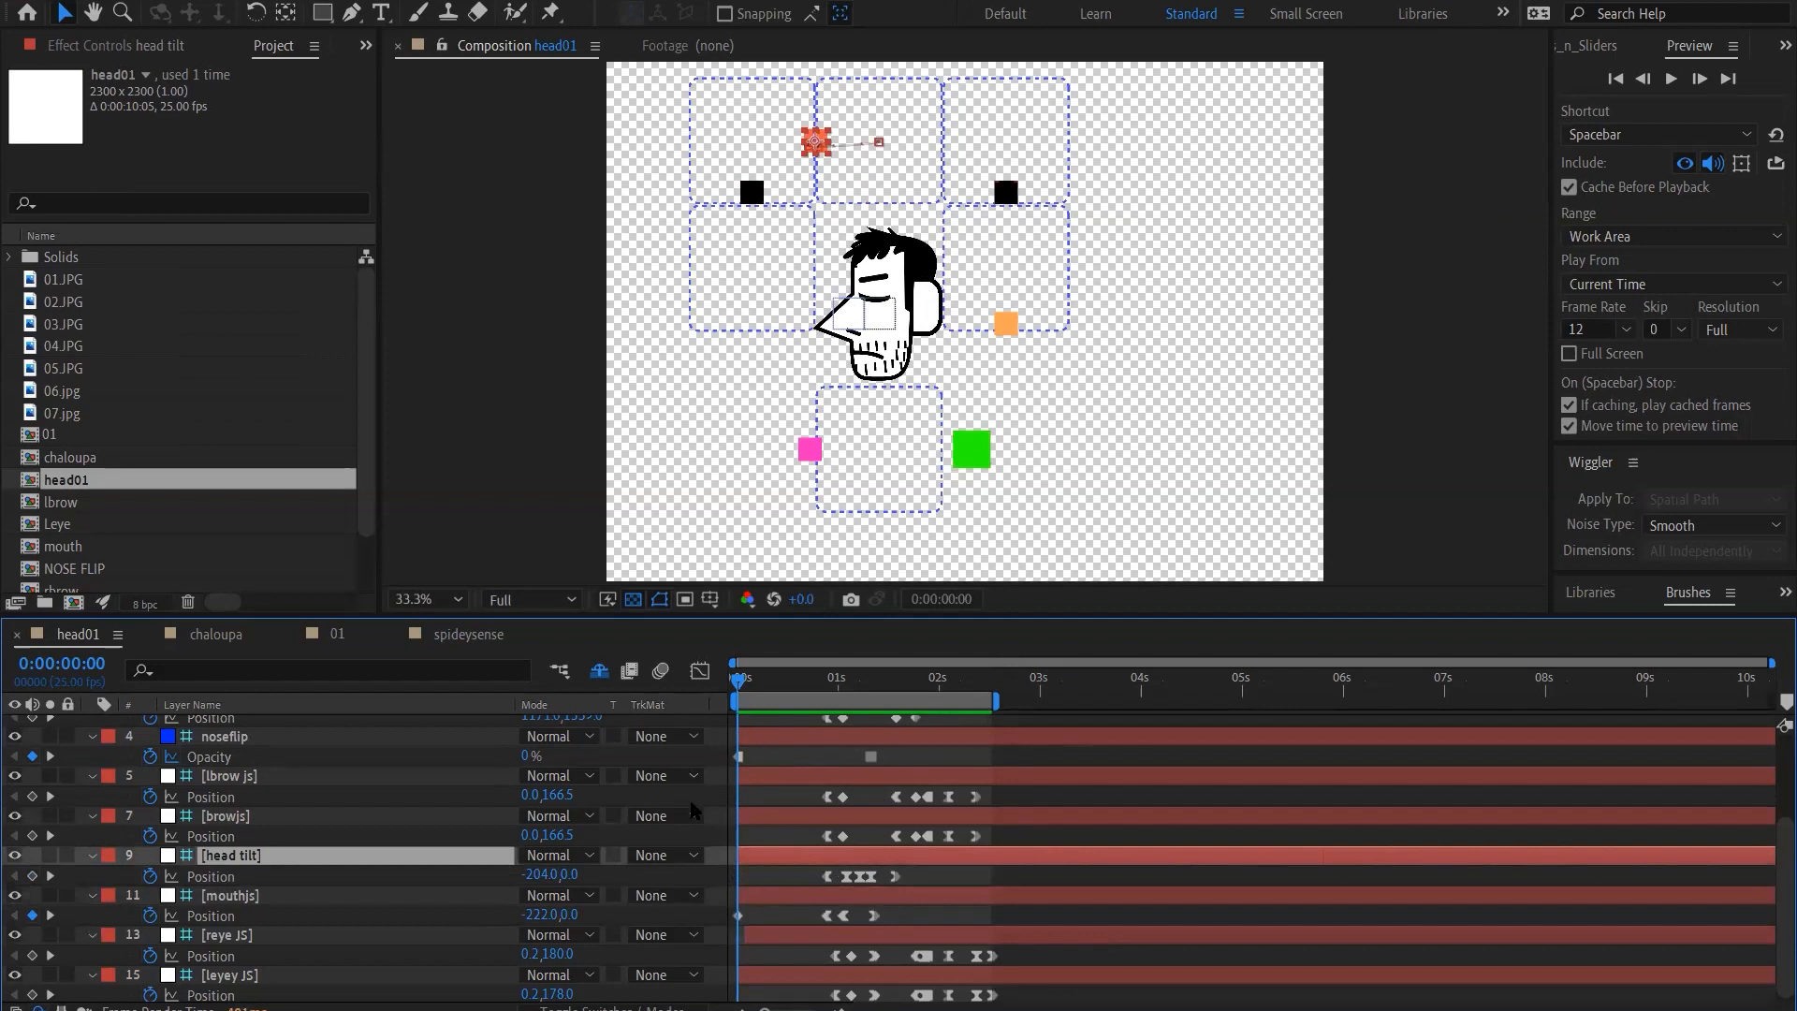
{"action": "key", "text": "shift+Right"}
{"action": "key", "text": "shift+Right"}
{"action": "key", "text": "shift+Right"}
{"action": "key", "text": "shift+Right"}
{"action": "key", "text": "shift+Right"}
{"action": "key", "text": "shift+Right"}
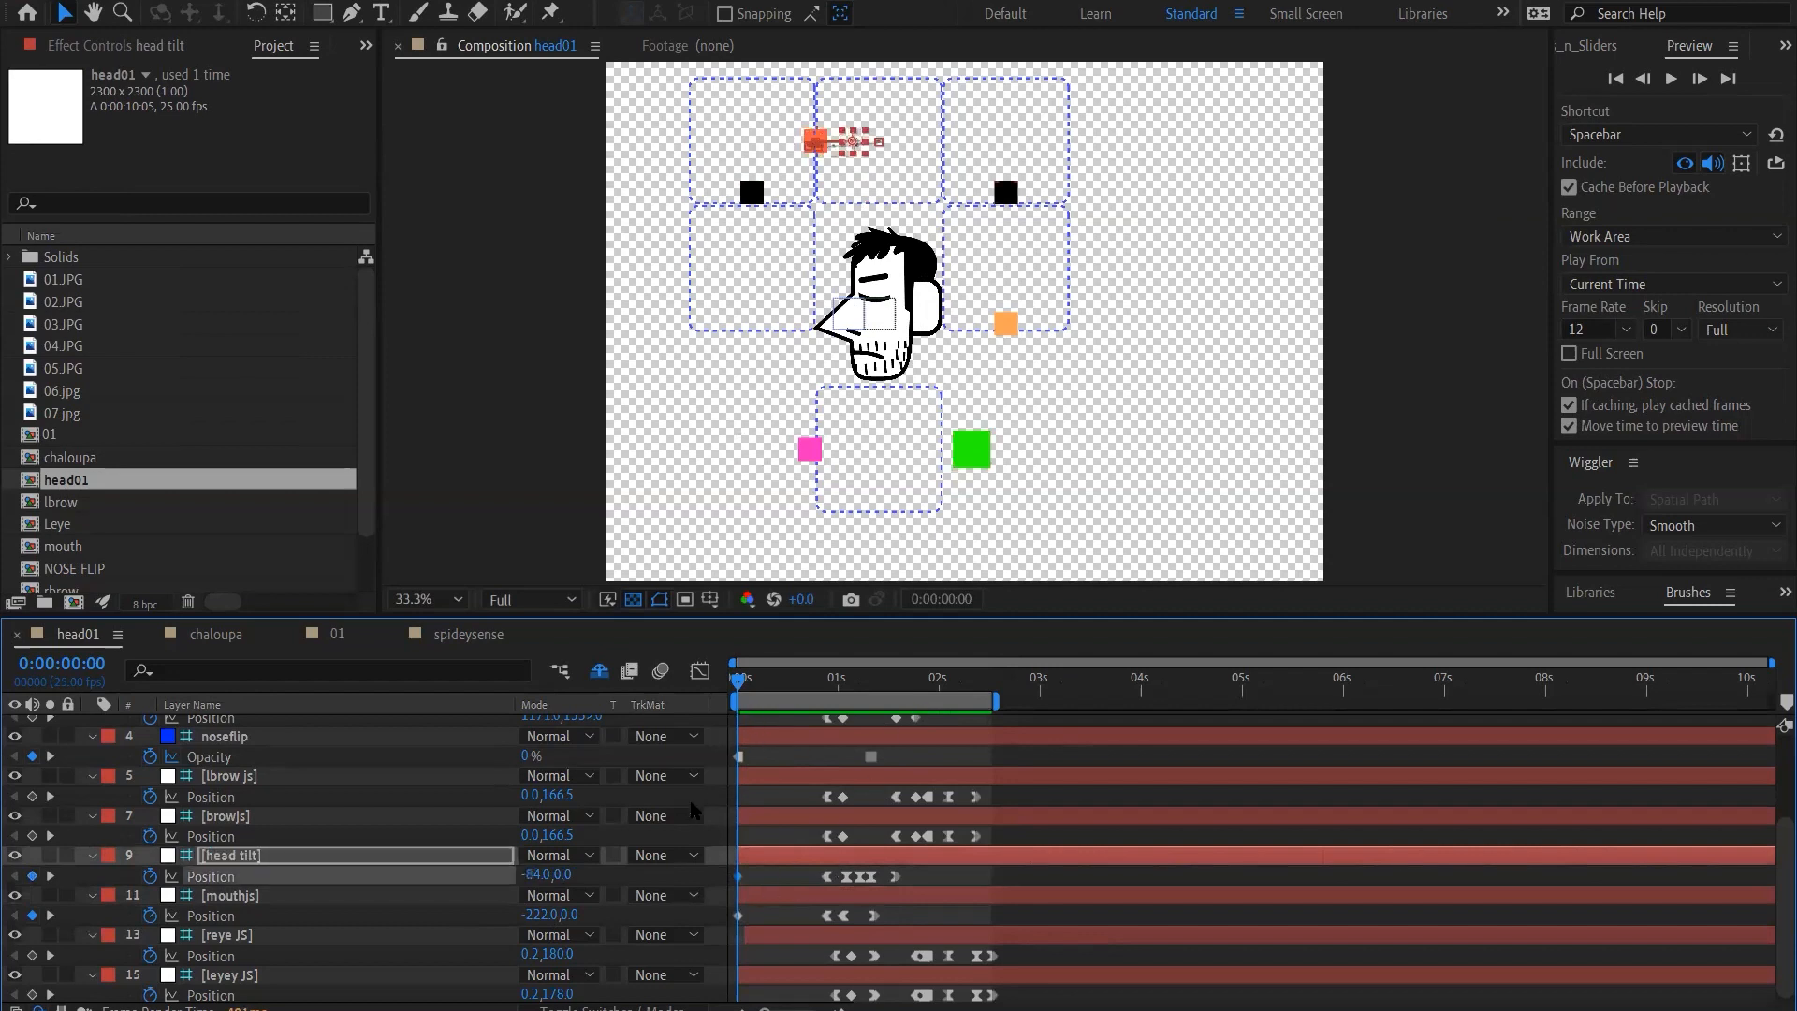
{"action": "key", "text": "shift+Right"}
{"action": "key", "text": "shift+Right"}
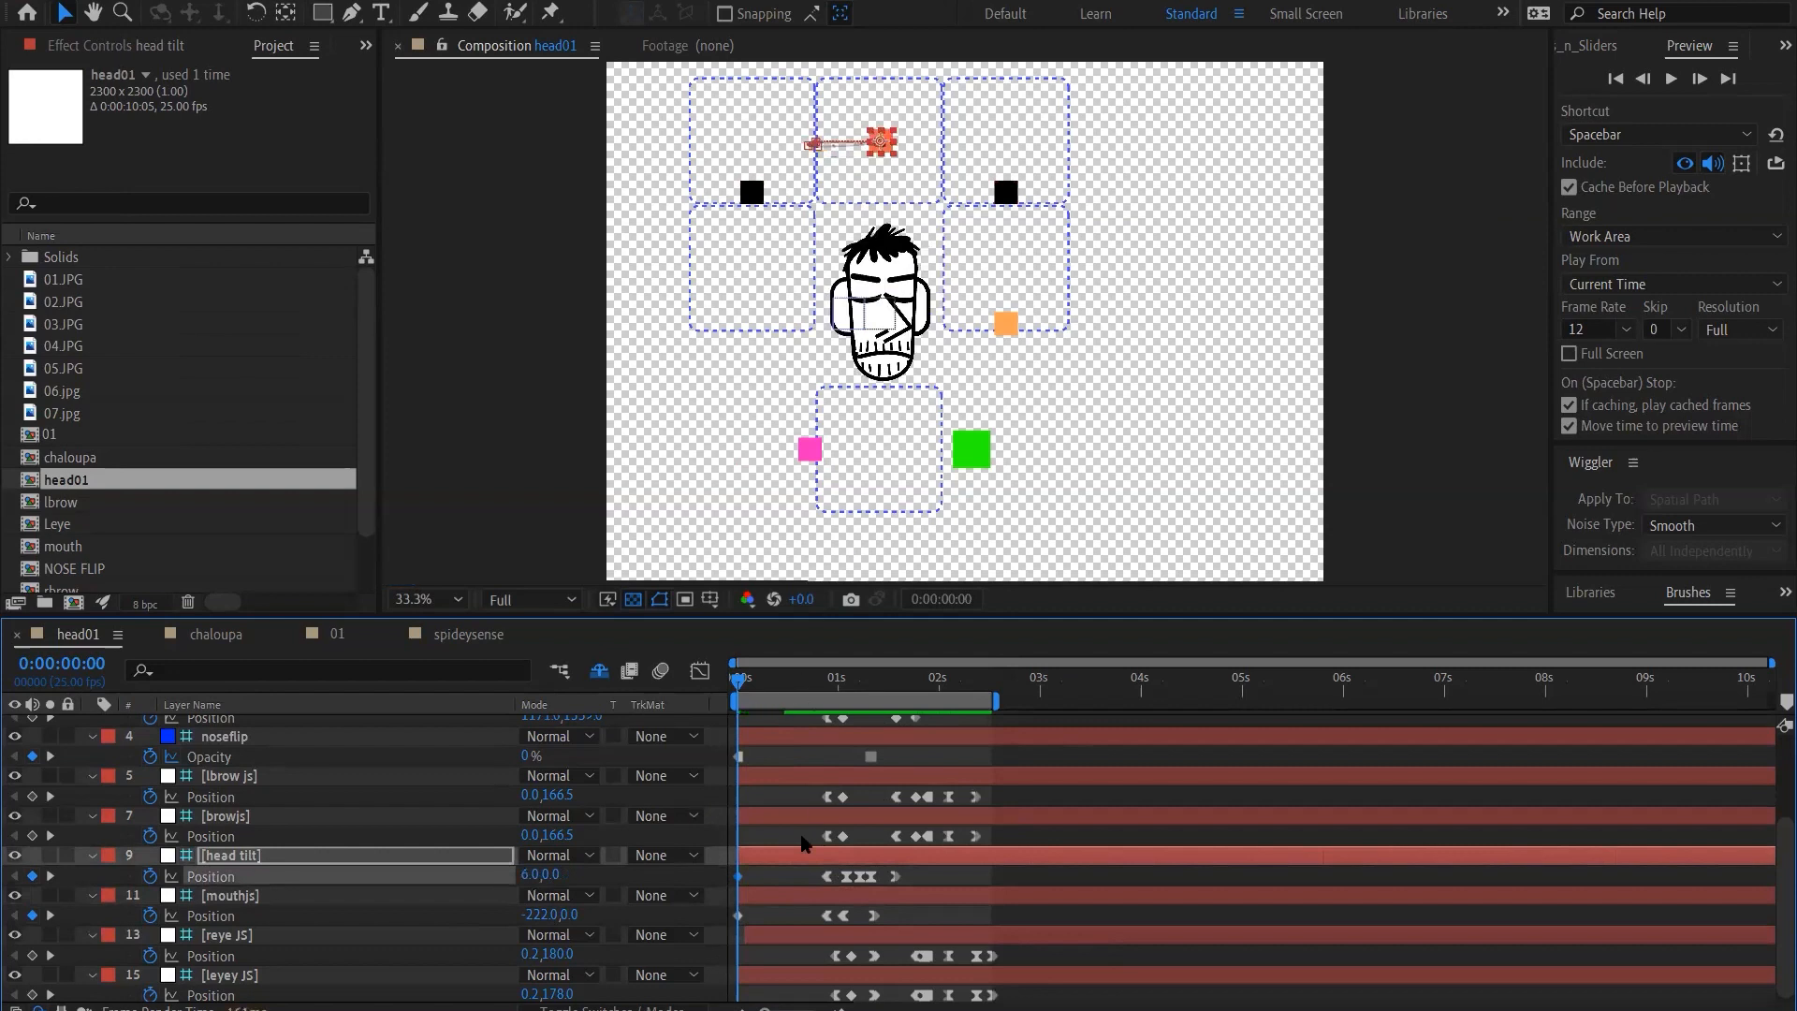
Select the mouthjs layer and nudge its controller diagonally down and right to 18, 120 to test the open mouth shapes
{"action": "left_click", "coordinate": [774, 901]}
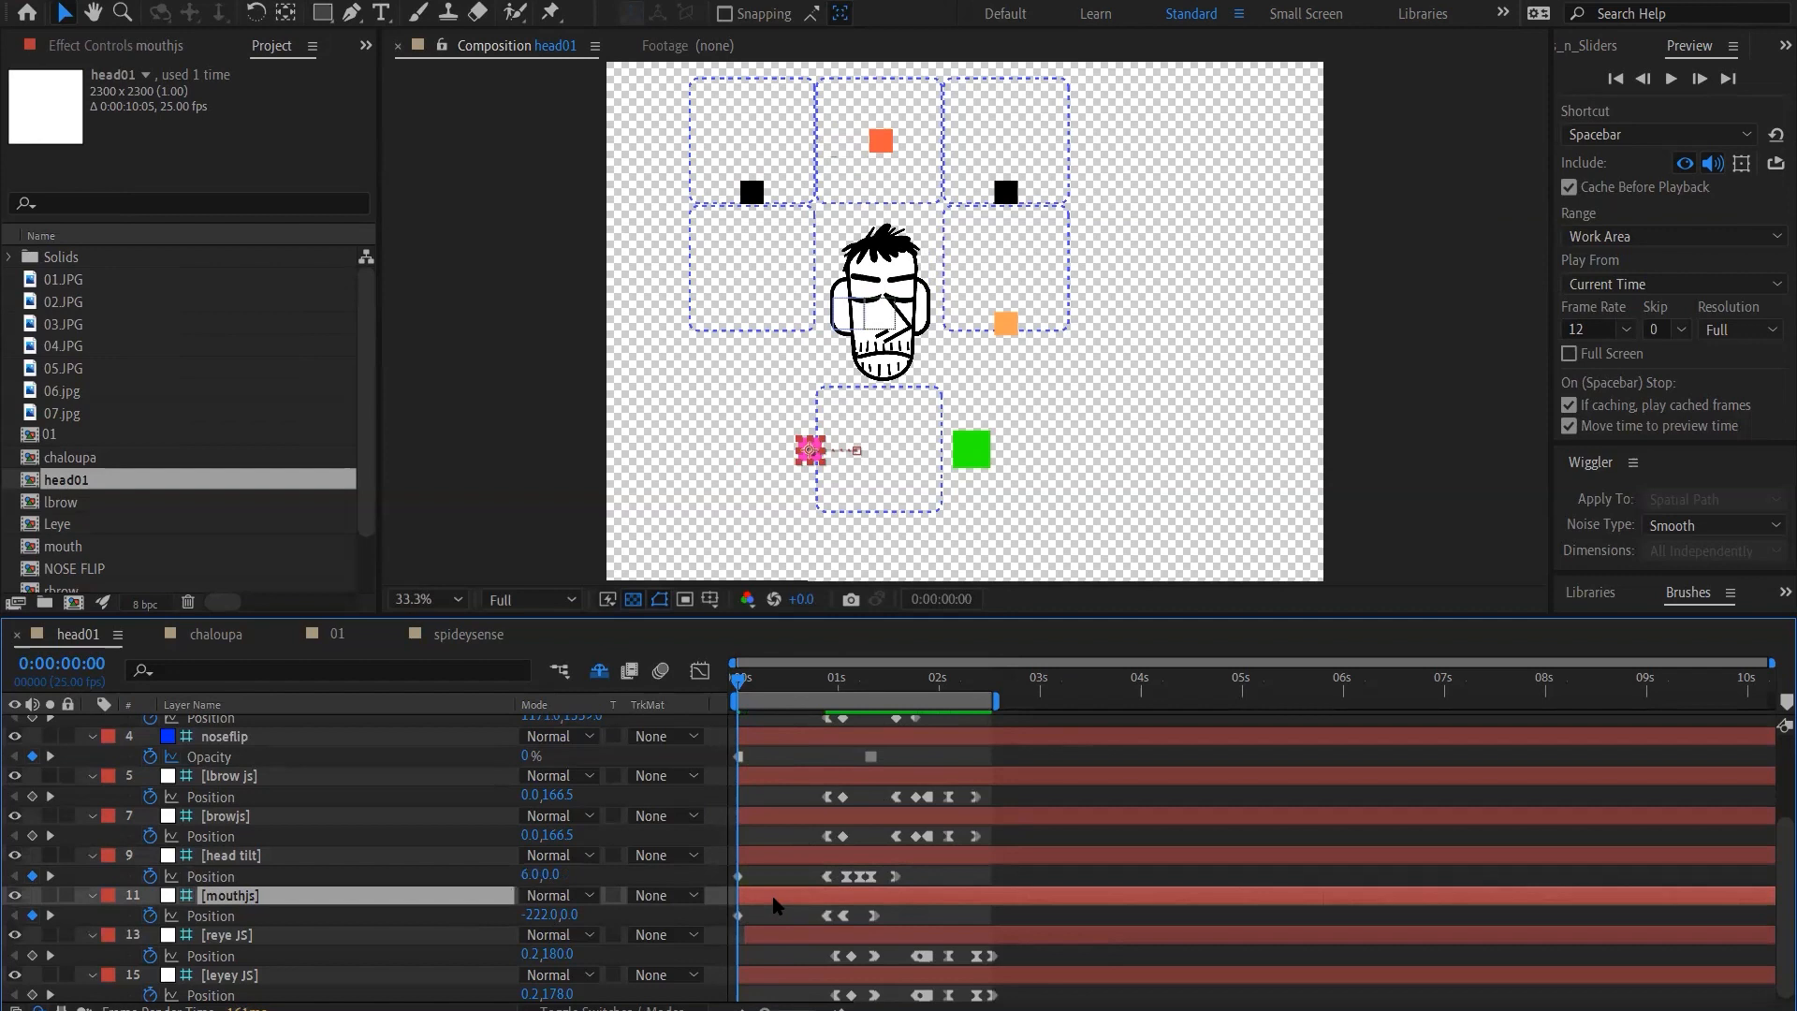
{"action": "key", "text": "shift+Right"}
{"action": "key", "text": "shift+Down"}
{"action": "key", "text": "shift+Right"}
{"action": "key", "text": "shift+Down"}
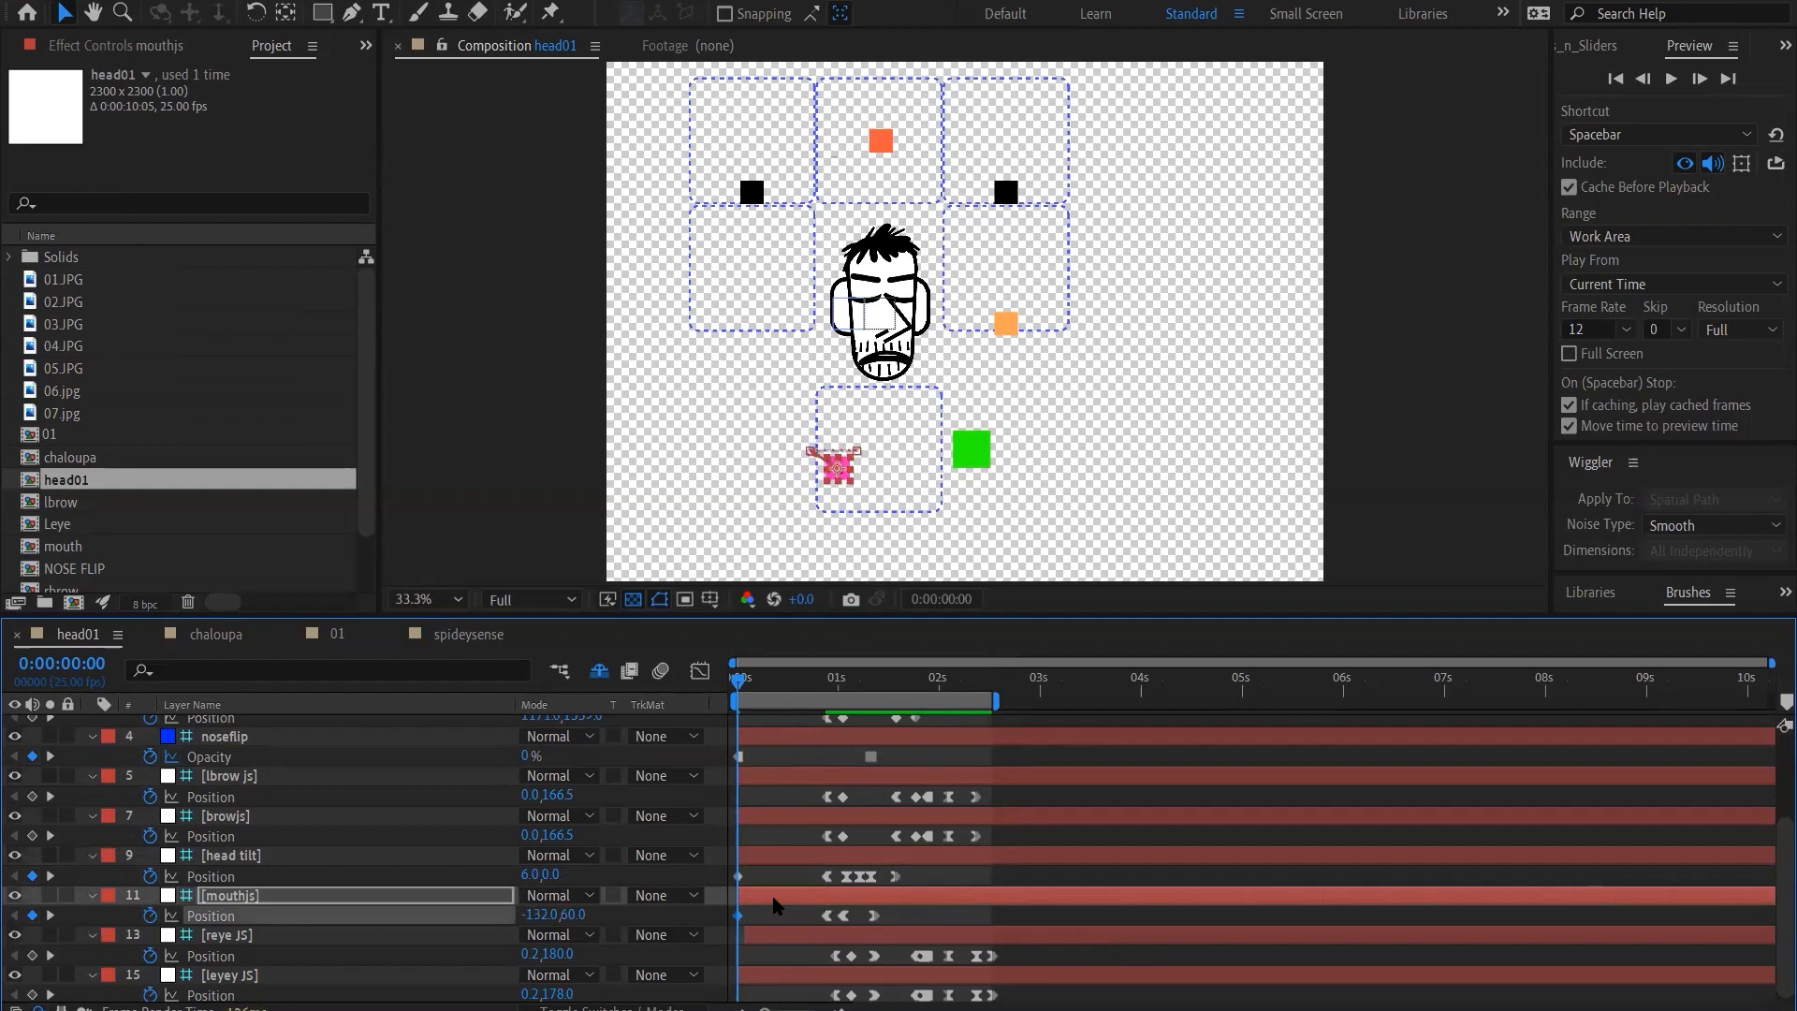
{"action": "key", "text": "shift+Right"}
{"action": "key", "text": "shift+Right"}
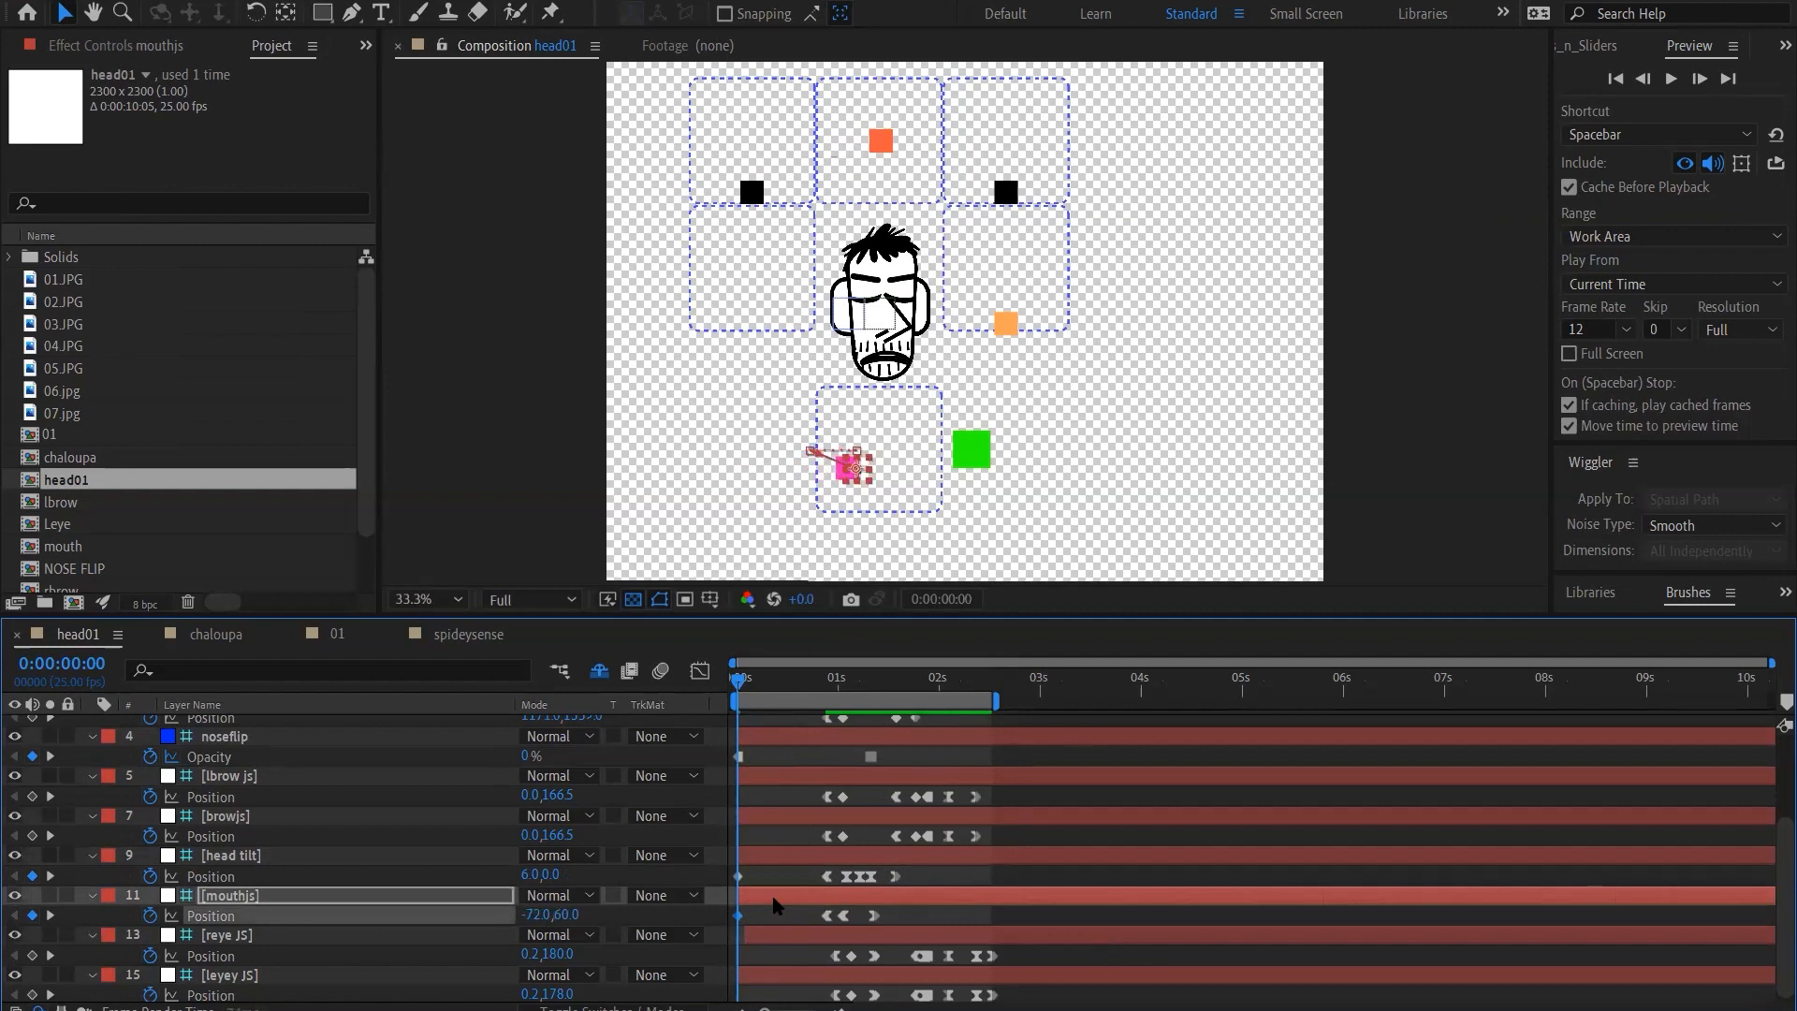
{"action": "key", "text": "shift+Right"}
{"action": "key", "text": "shift+Down"}
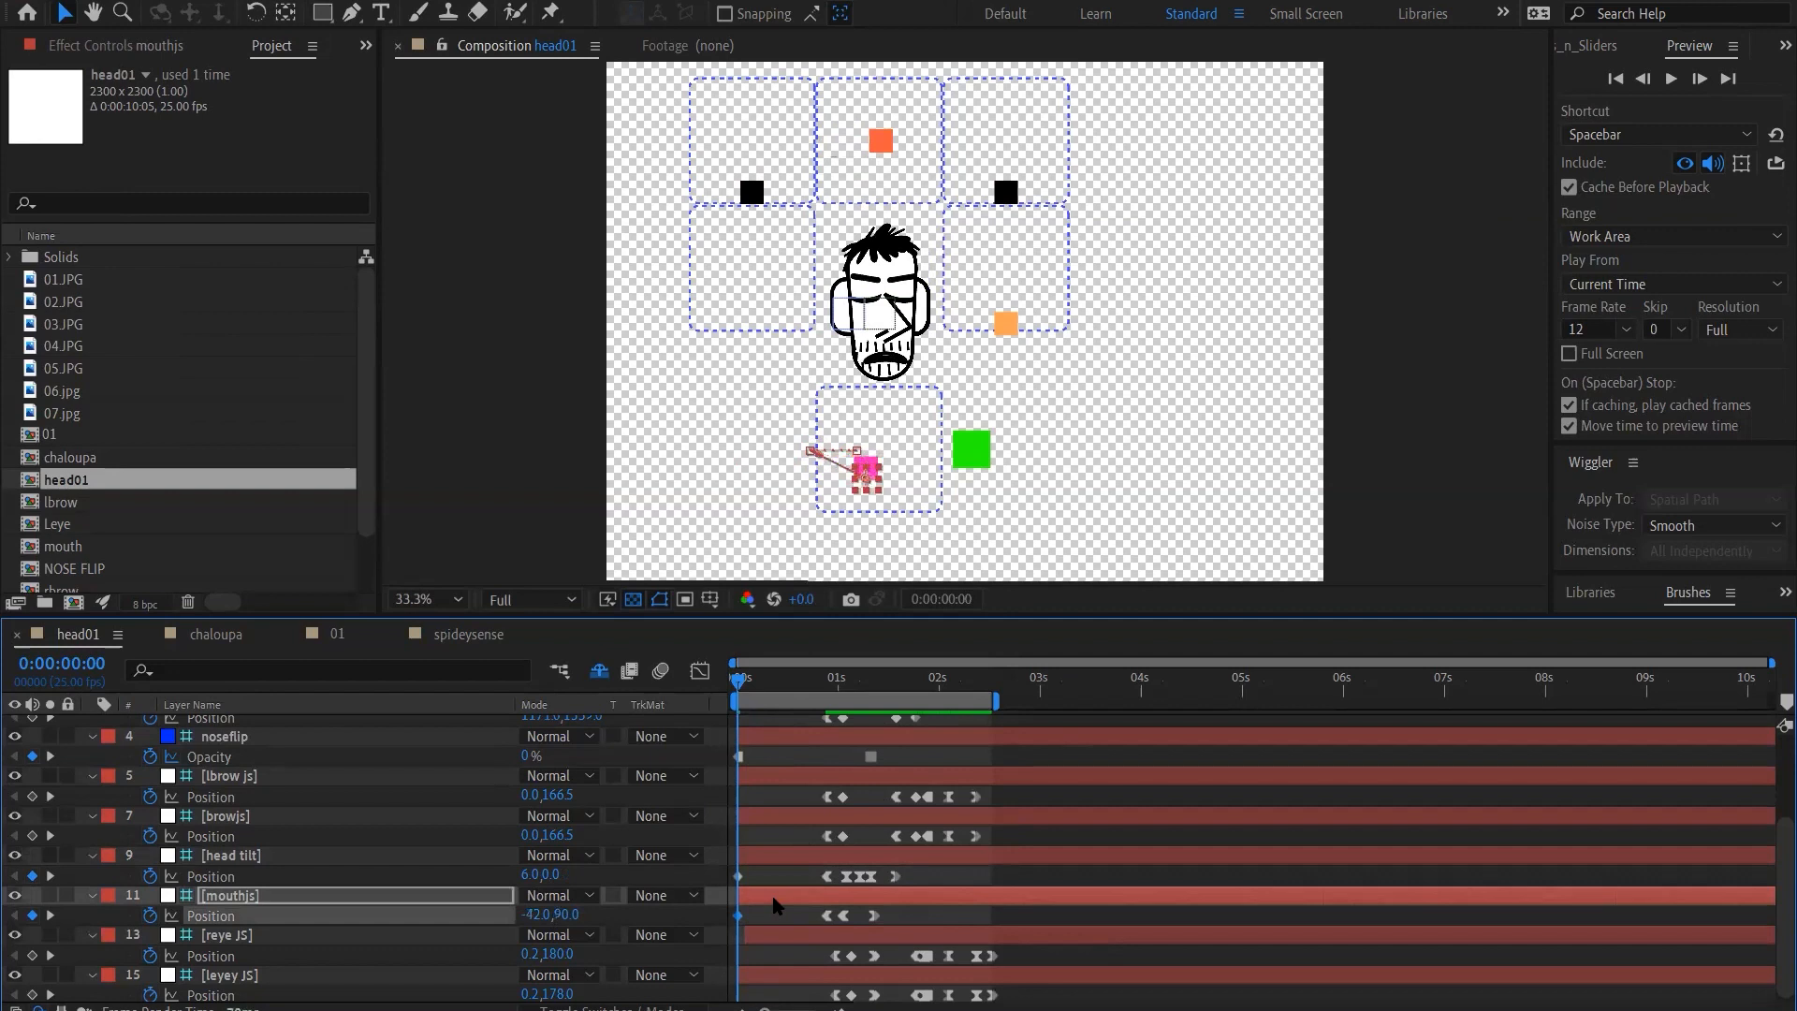
{"action": "key", "text": "shift+Right"}
{"action": "key", "text": "shift+Right"}
{"action": "key", "text": "shift+Down"}
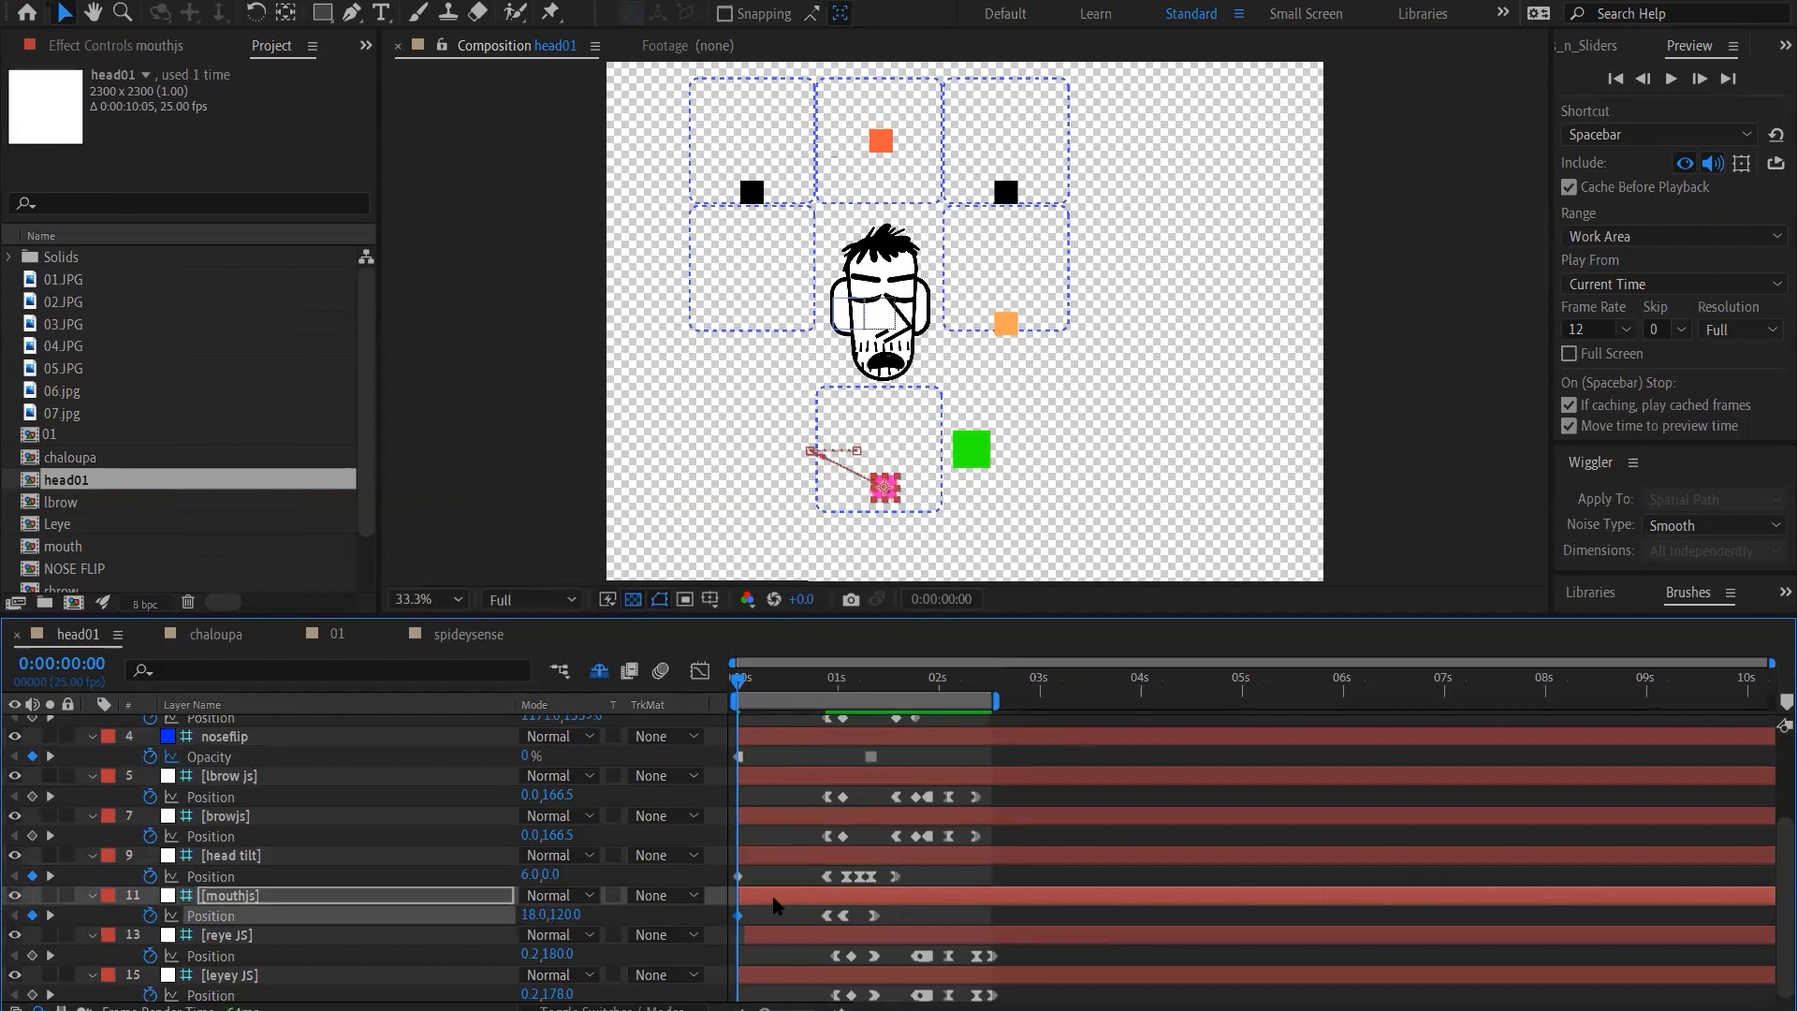
Test the lowest mouth shapes by moving the mouth controller through -12, 150 to 18, 180
{"action": "key", "text": "shift+Right"}
{"action": "key", "text": "shift+Right"}
{"action": "key", "text": "shift+Down"}
{"action": "key", "text": "shift+Left"}
{"action": "key", "text": "shift+Left"}
{"action": "key", "text": "shift+Left"}
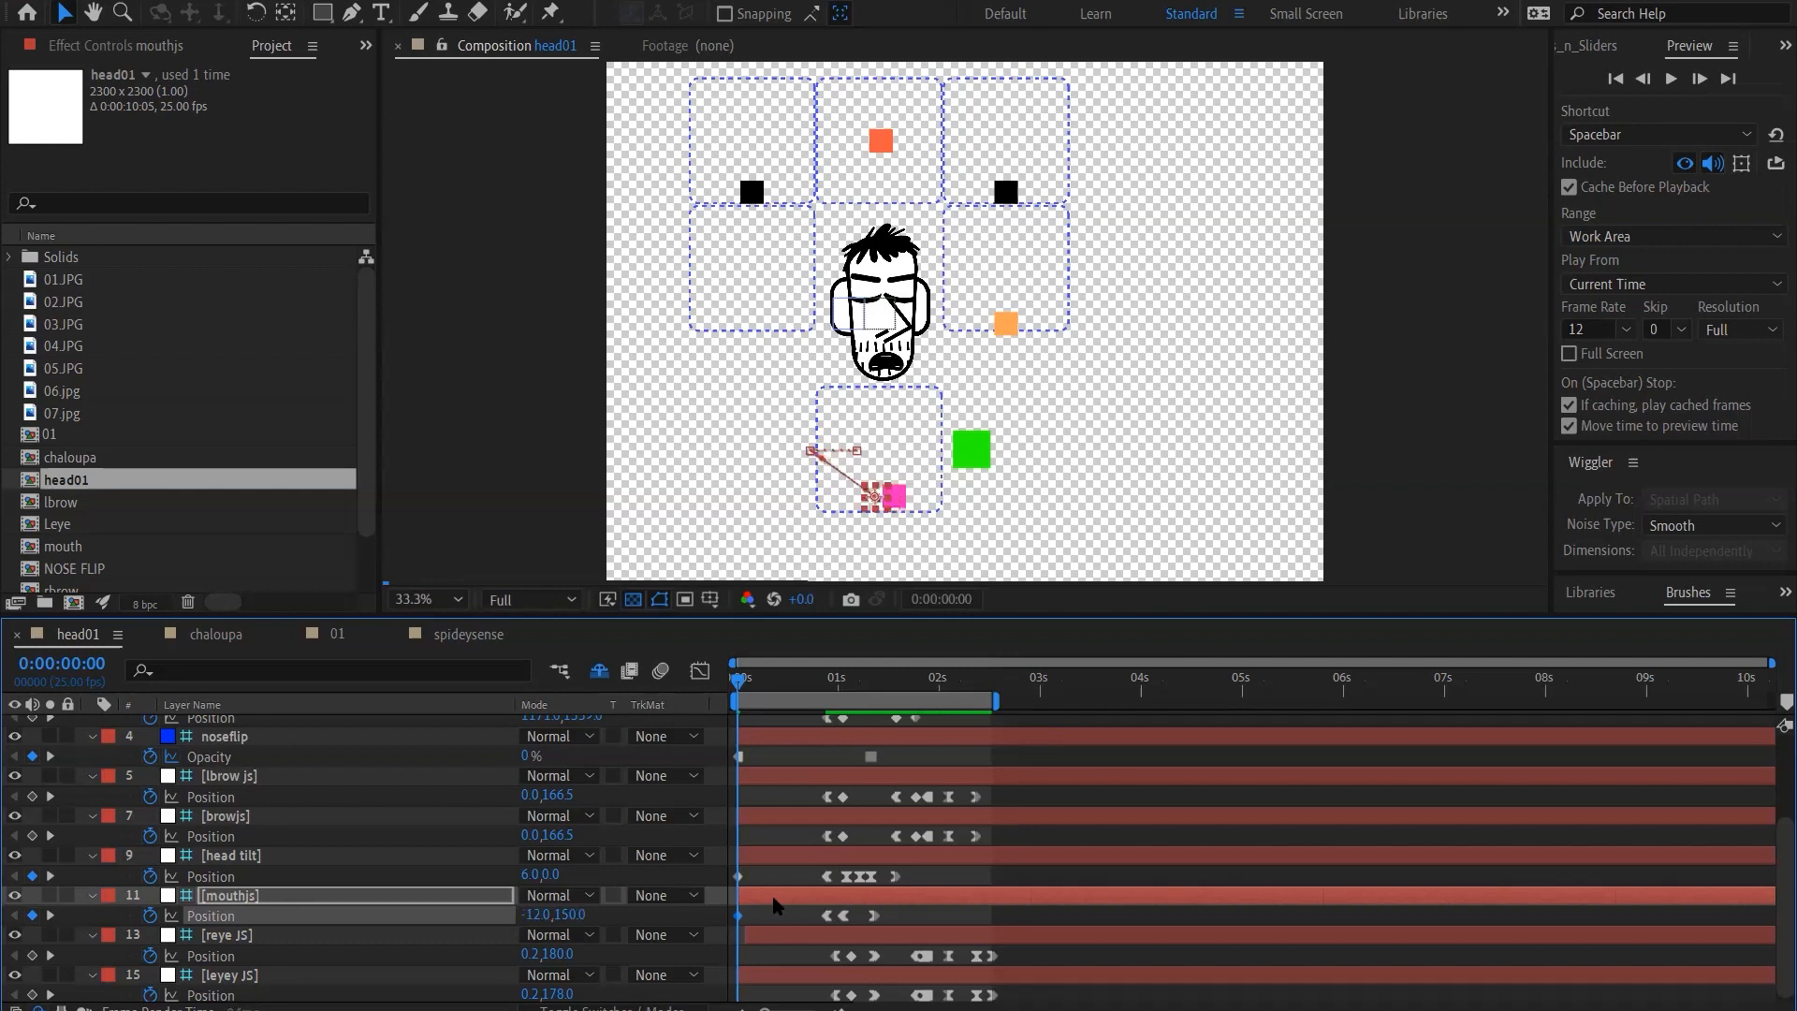
{"action": "key", "text": "shift+Right"}
{"action": "key", "text": "shift+Down"}
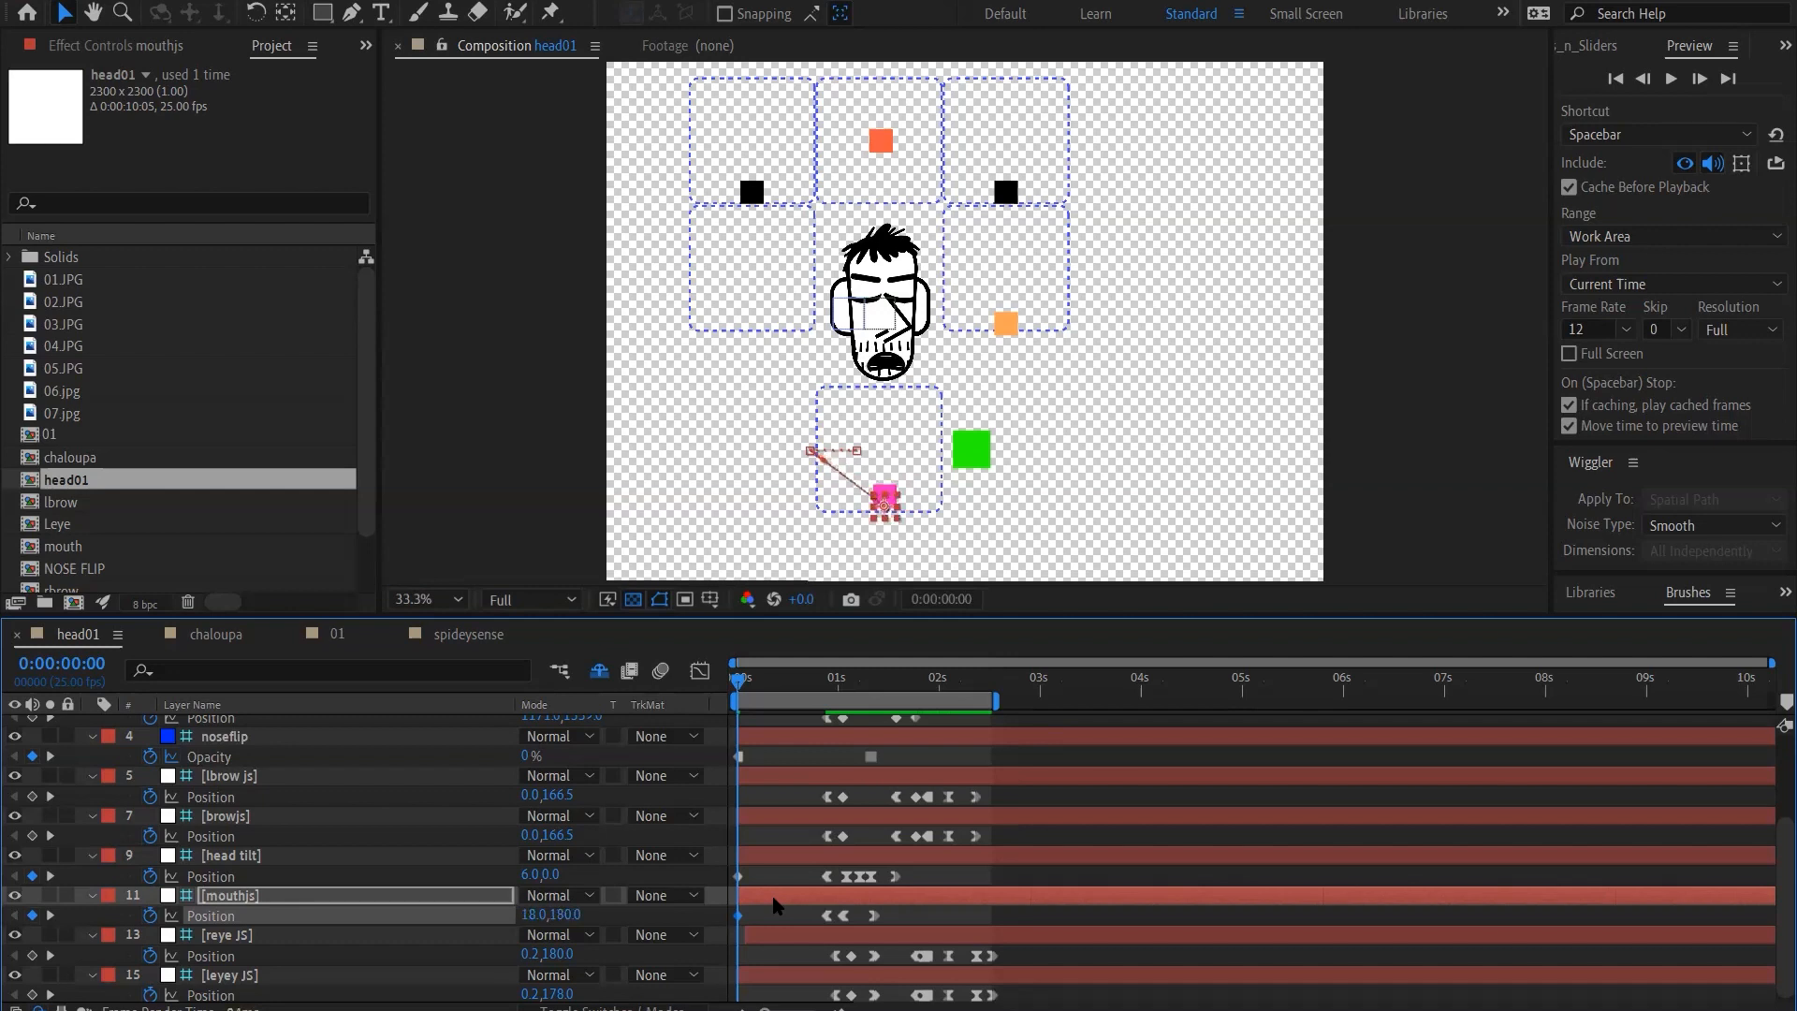
Raise the mouth controller through the centre to 18, -210 to test the upper mouth shapes
{"action": "key", "text": "shift+Up"}
{"action": "key", "text": "shift+Up"}
{"action": "key", "text": "shift+Up"}
{"action": "key", "text": "shift+Up"}
{"action": "key", "text": "shift+Up"}
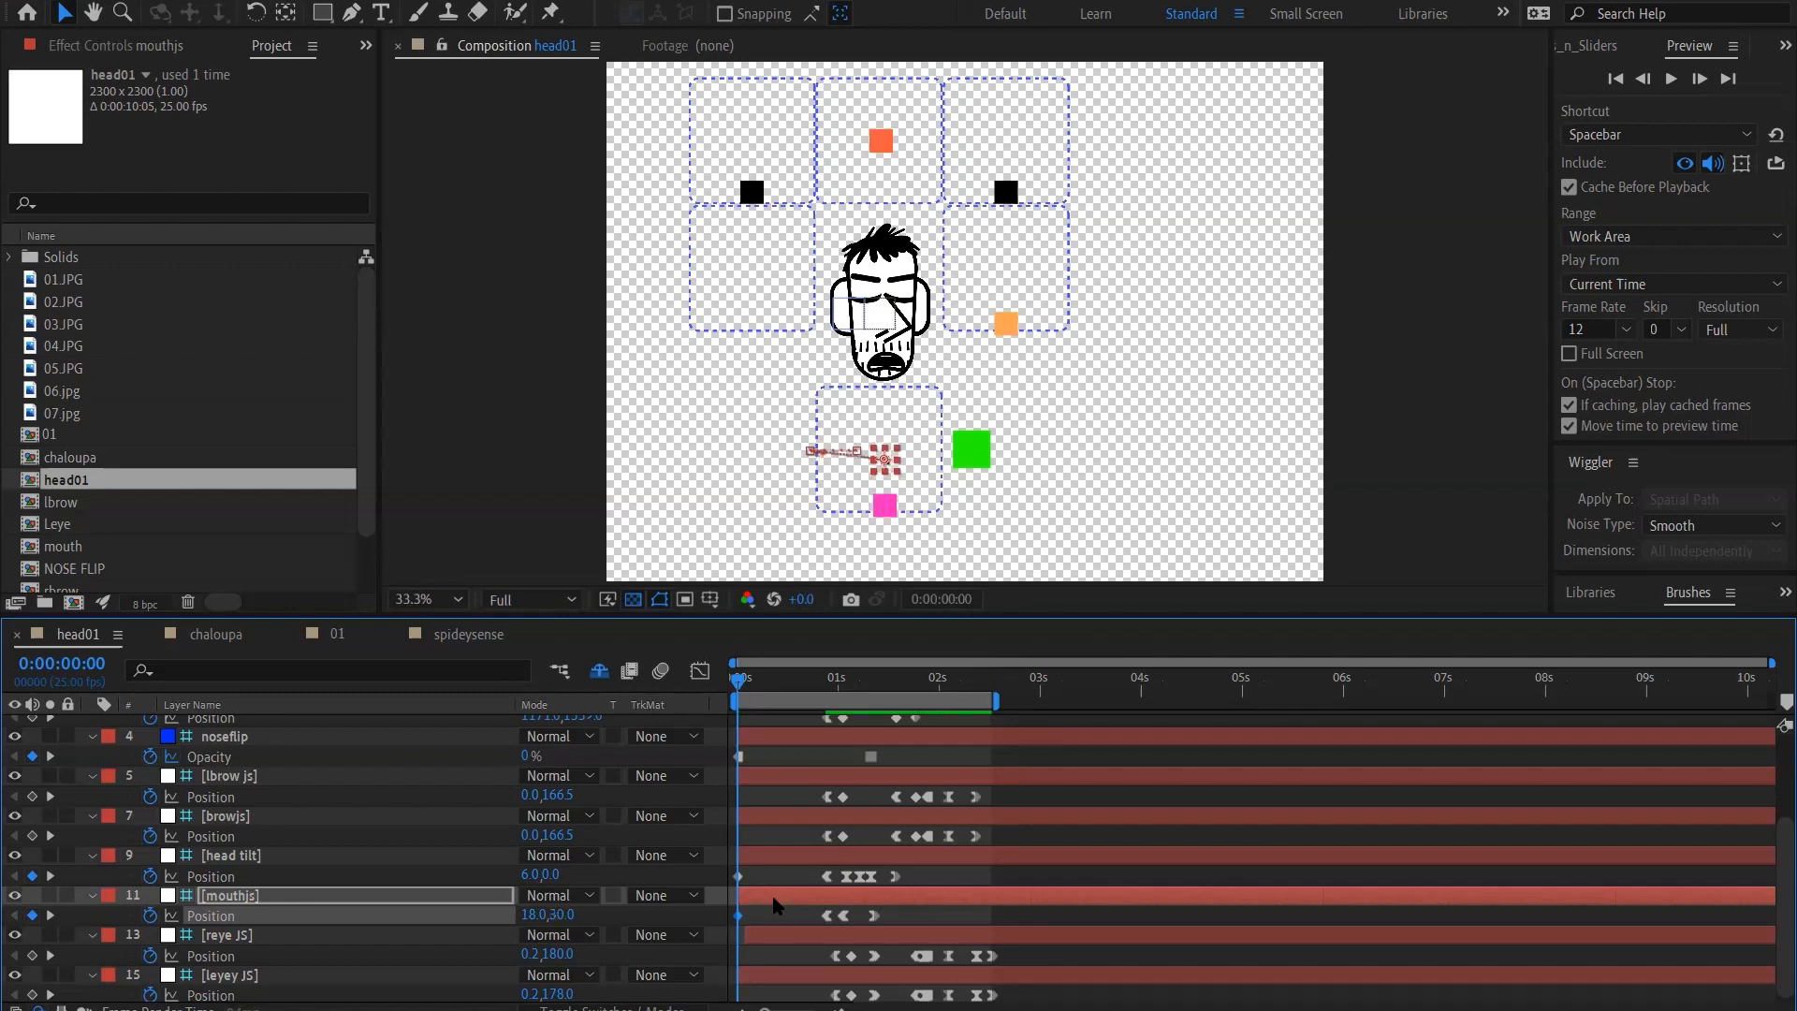
{"action": "key", "text": "shift+Up"}
{"action": "key", "text": "shift+Up"}
{"action": "key", "text": "shift+Up"}
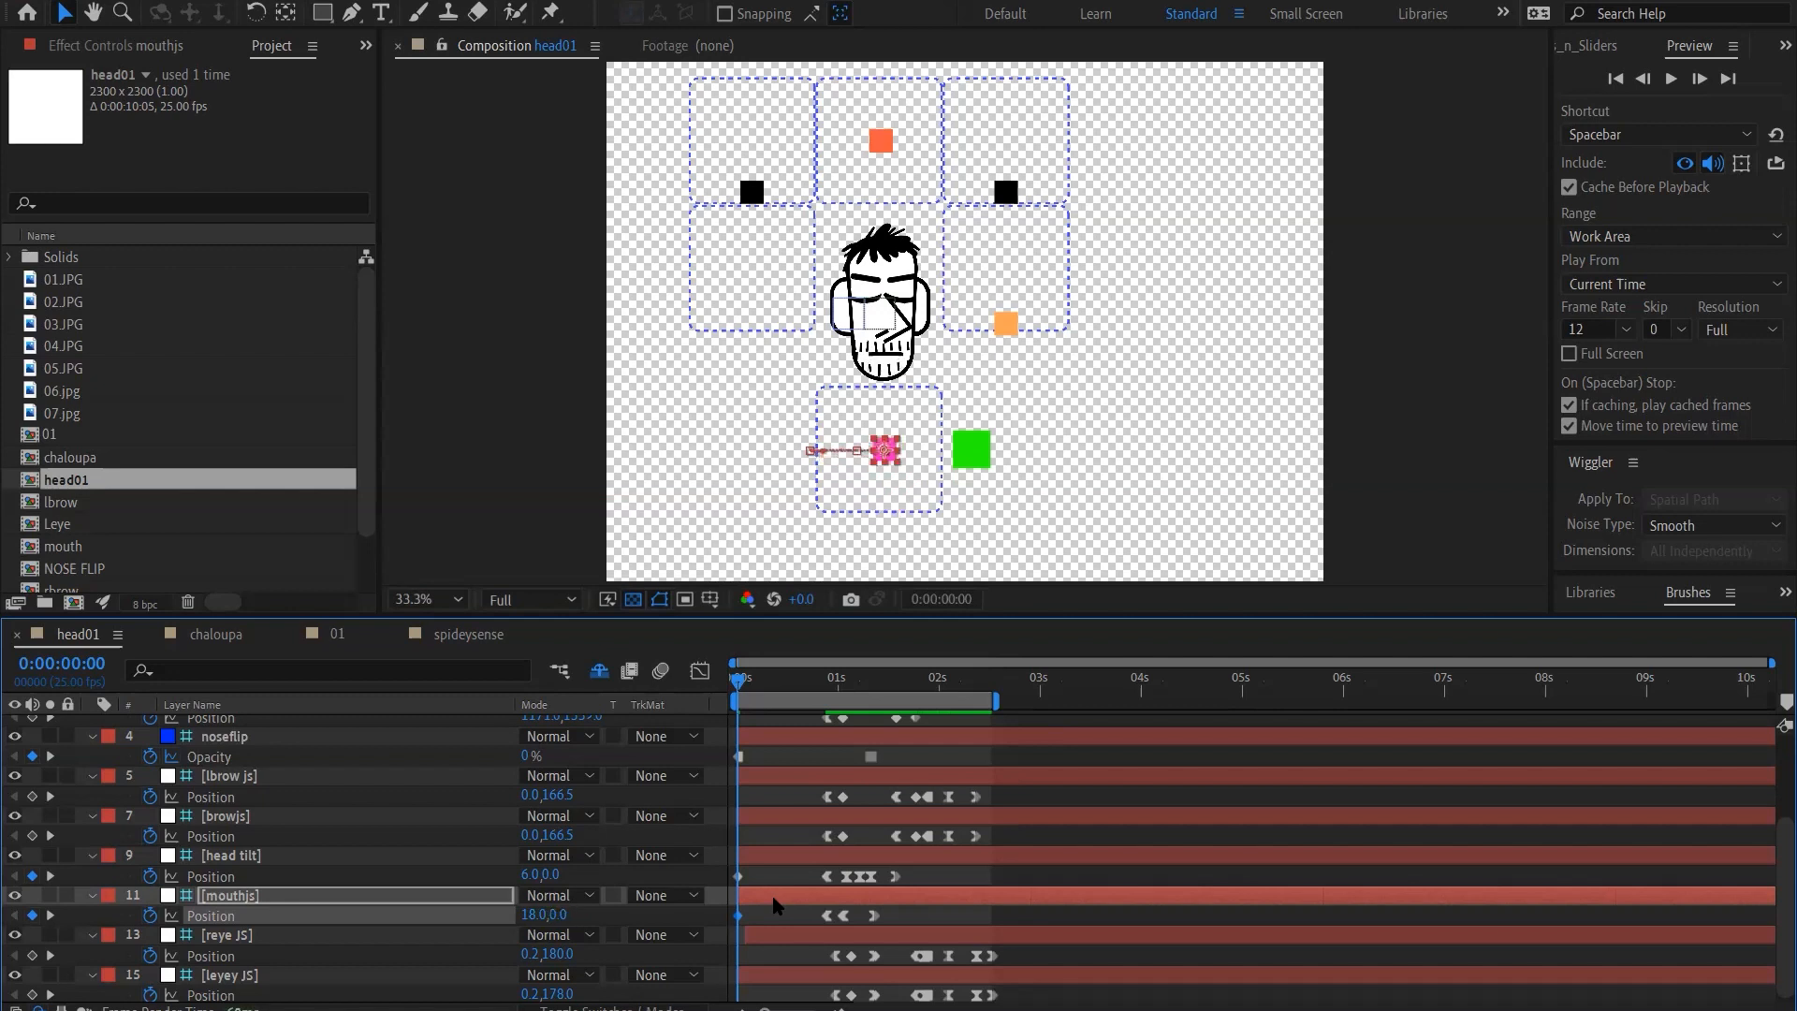
{"action": "key", "text": "shift+Up"}
{"action": "key", "text": "shift+Up"}
{"action": "key", "text": "shift+Up"}
{"action": "key", "text": "shift+Up"}
{"action": "key", "text": "shift+Up"}
{"action": "key", "text": "shift+Up"}
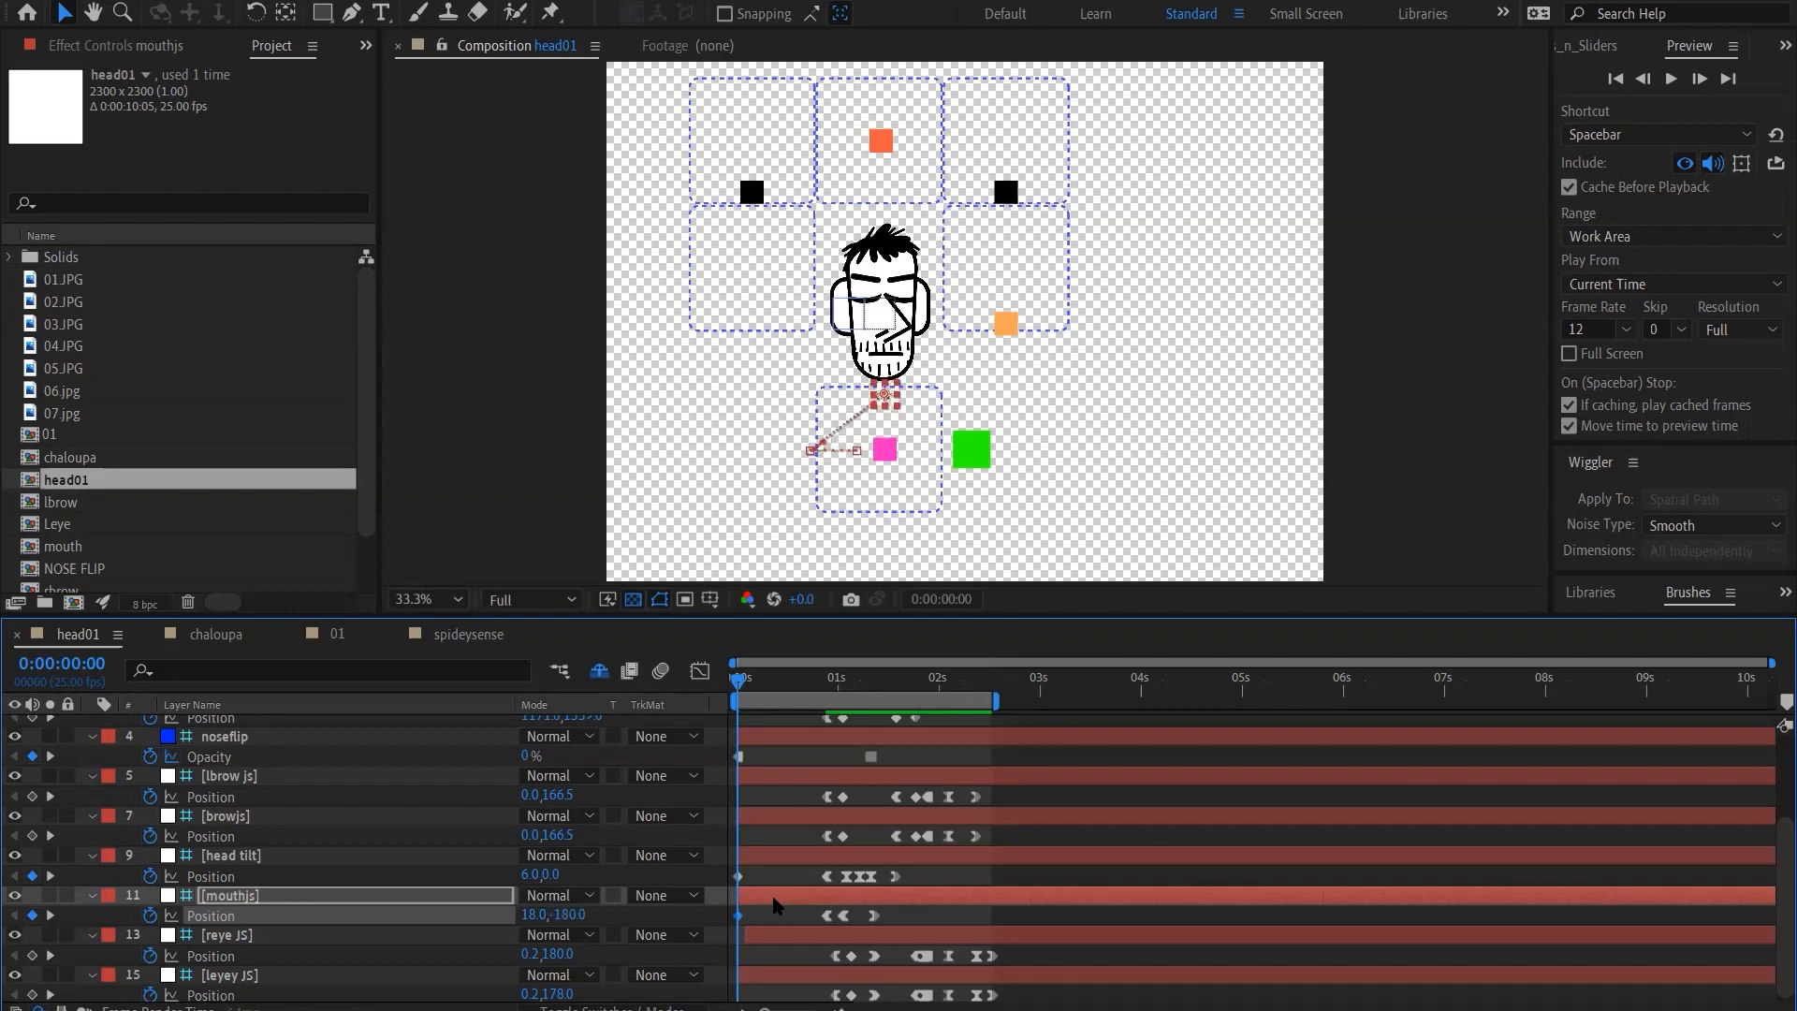
{"action": "key", "text": "shift+Up"}
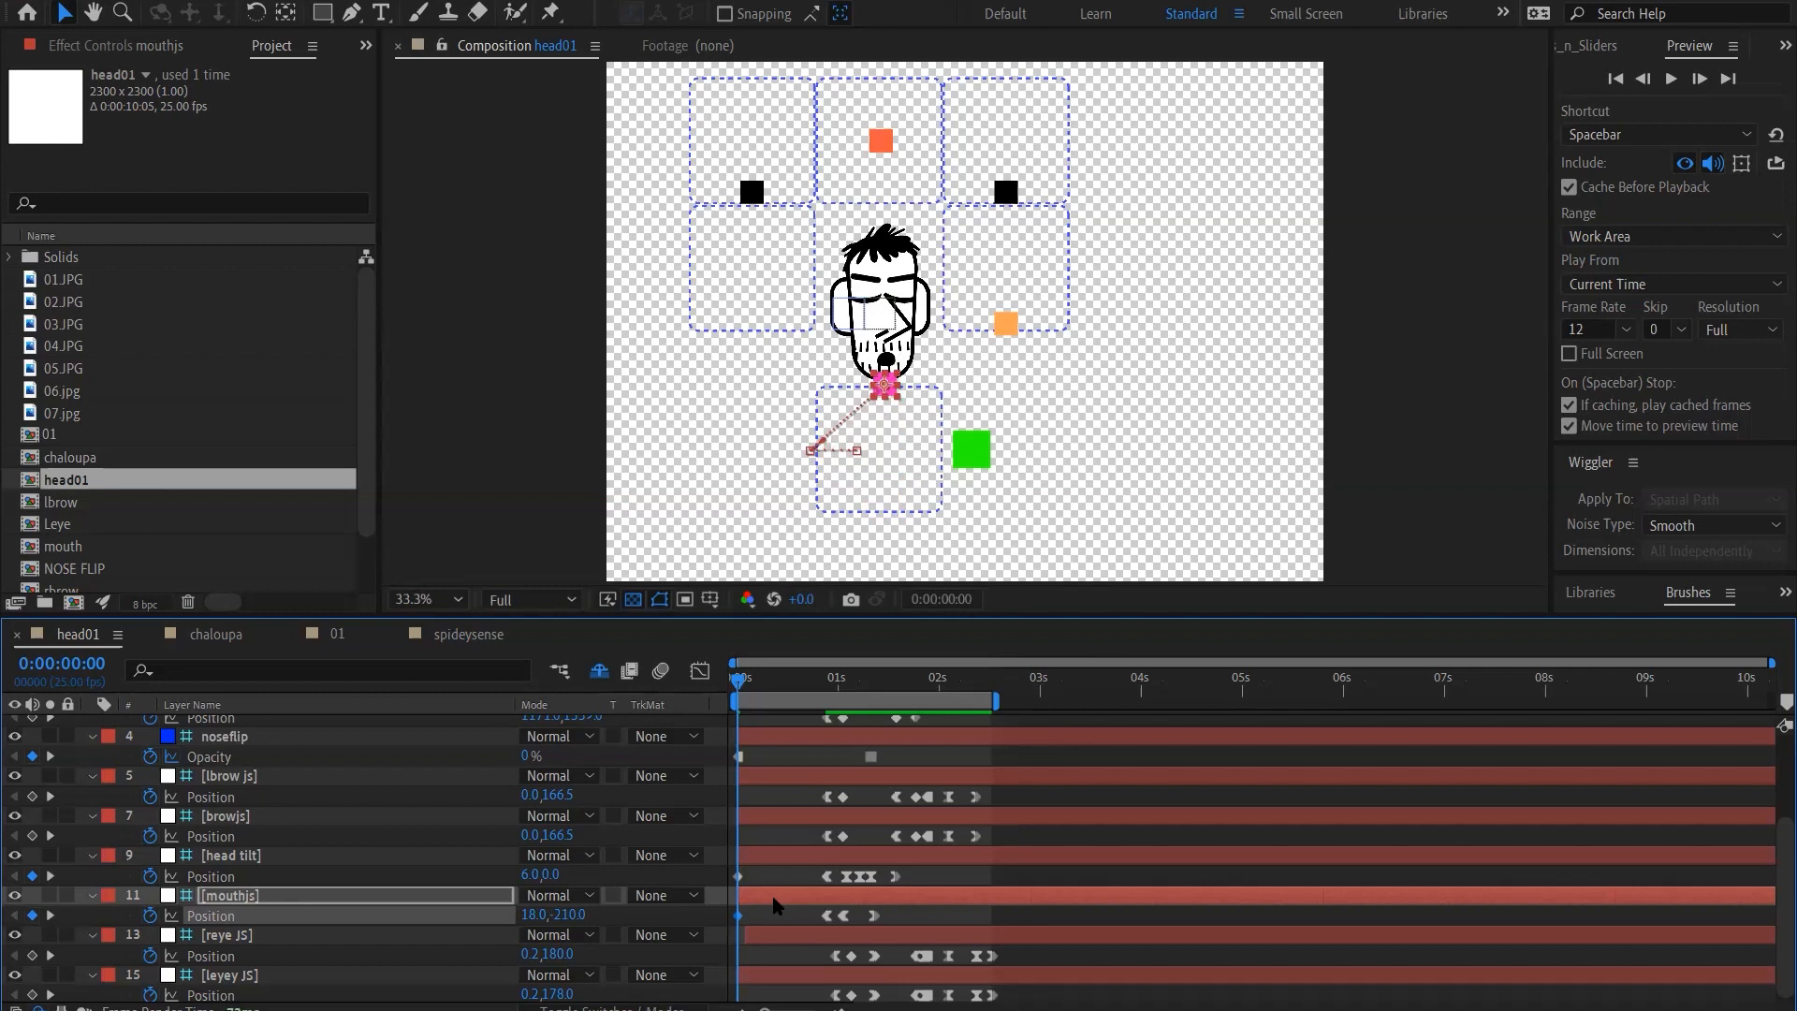
Nudge the mouth controller diagonally left and down to -132, -120
{"action": "key", "text": "shift+Left"}
{"action": "key", "text": "shift+Left"}
{"action": "key", "text": "shift+Left"}
{"action": "key", "text": "shift+Left"}
{"action": "key", "text": "shift+Left"}
{"action": "key", "text": "shift+Left"}
{"action": "key", "text": "shift+Left"}
{"action": "key", "text": "shift+Left"}
{"action": "key", "text": "shift+Left"}
{"action": "key", "text": "shift+Down"}
{"action": "key", "text": "shift+Down"}
{"action": "key", "text": "shift+Down"}
{"action": "key", "text": "shift+Down"}
{"action": "key", "text": "shift+Down"}
{"action": "key", "text": "shift+Down"}
{"action": "key", "text": "shift+Left"}
{"action": "key", "text": "shift+Left"}
{"action": "key", "text": "shift+Left"}
{"action": "key", "text": "shift+Left"}
{"action": "key", "text": "shift+Left"}
{"action": "key", "text": "shift+Left"}
{"action": "key", "text": "shift+Left"}
{"action": "key", "text": "shift+Left"}
{"action": "key", "text": "shift+Left"}
{"action": "key", "text": "shift+Down"}
{"action": "key", "text": "shift+Down"}
{"action": "key", "text": "shift+Down"}
{"action": "key", "text": "shift+Down"}
{"action": "key", "text": "shift+Down"}
{"action": "key", "text": "shift+Down"}
{"action": "key", "text": "shift+Down"}
{"action": "key", "text": "shift+Down"}
{"action": "key", "text": "shift+Down"}
{"action": "key", "text": "shift+Down"}
{"action": "key", "text": "shift+Down"}
{"action": "key", "text": "shift+Down"}
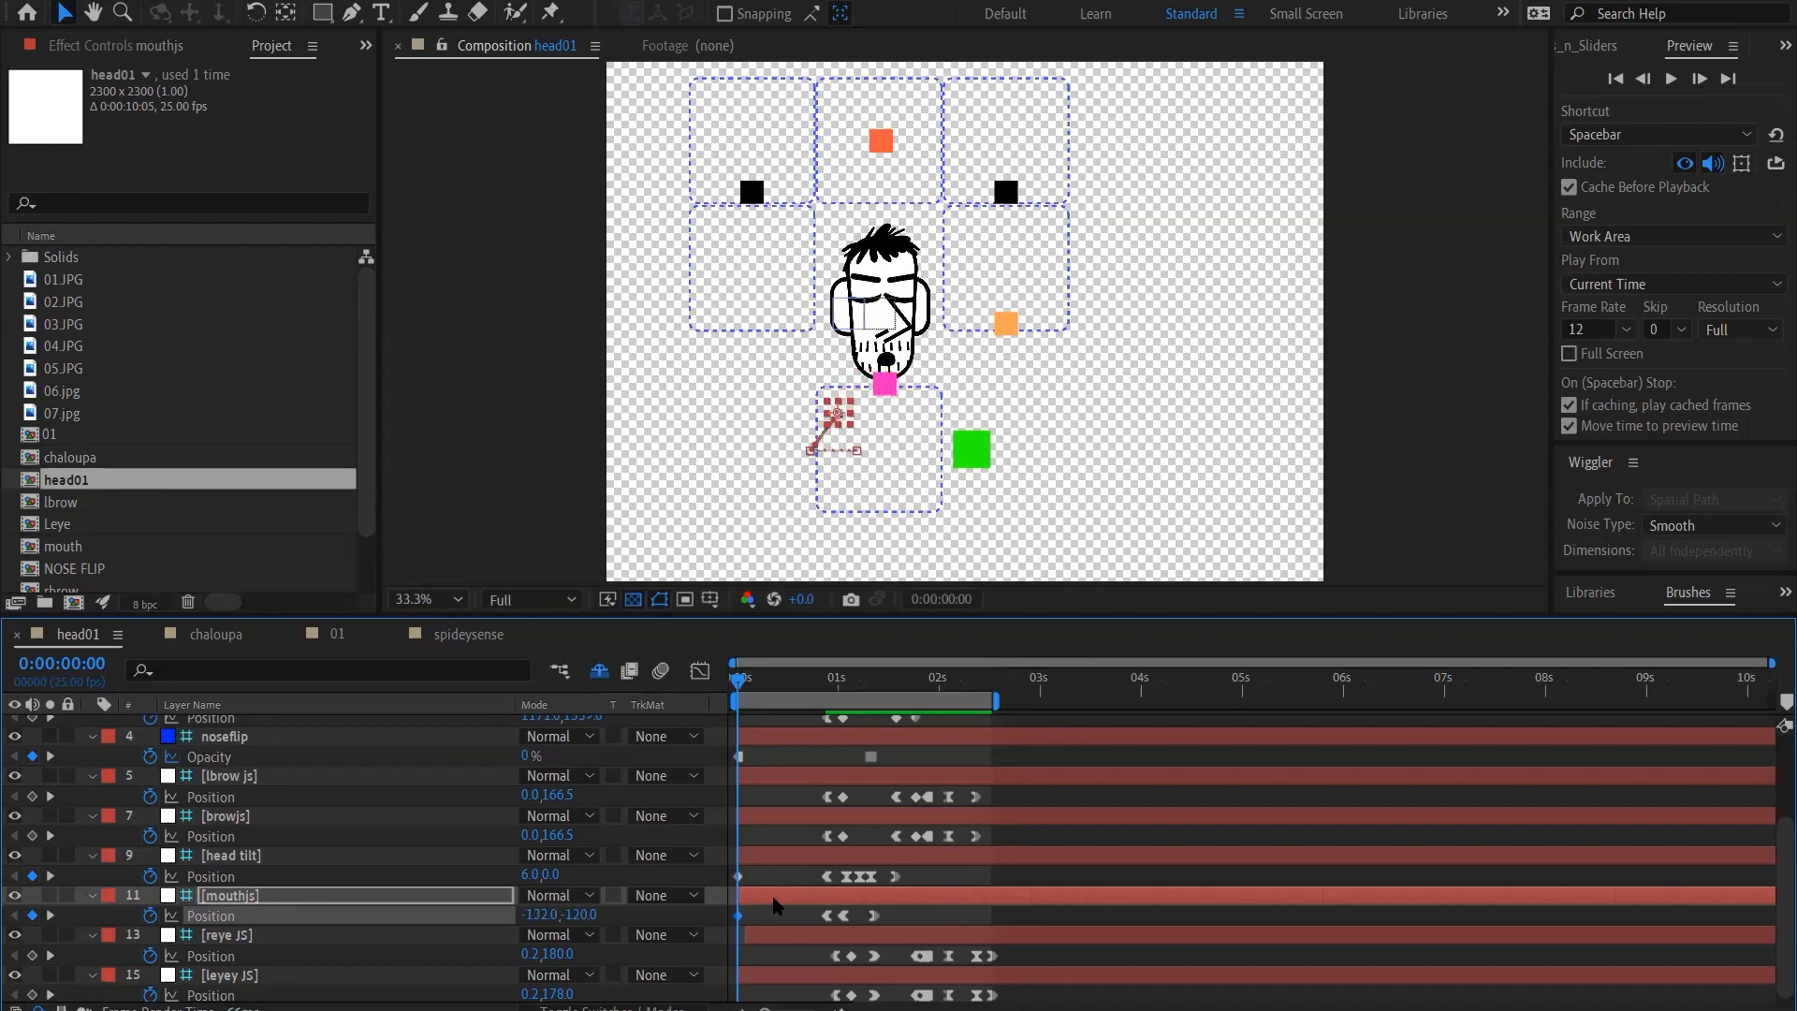
Continue circling the mouth controller left and down to position -222, 30
{"action": "key", "text": "shift+Left"}
{"action": "key", "text": "shift+Left"}
{"action": "key", "text": "shift+Left"}
{"action": "key", "text": "shift+Left"}
{"action": "key", "text": "shift+Left"}
{"action": "key", "text": "shift+Left"}
{"action": "key", "text": "shift+Left"}
{"action": "key", "text": "shift+Left"}
{"action": "key", "text": "shift+Left"}
{"action": "key", "text": "shift+Down"}
{"action": "key", "text": "shift+Down"}
{"action": "key", "text": "shift+Down"}
{"action": "key", "text": "shift+Down"}
{"action": "key", "text": "shift+Down"}
{"action": "key", "text": "shift+Down"}
{"action": "key", "text": "shift+Down"}
{"action": "key", "text": "shift+Down"}
{"action": "key", "text": "shift+Down"}
{"action": "key", "text": "shift+Right"}
{"action": "key", "text": "shift+Right"}
{"action": "key", "text": "shift+Right"}
{"action": "key", "text": "shift+Up"}
{"action": "key", "text": "shift+Up"}
{"action": "key", "text": "shift+Up"}
{"action": "key", "text": "shift+Up"}
{"action": "key", "text": "shift+Up"}
{"action": "key", "text": "shift+Up"}
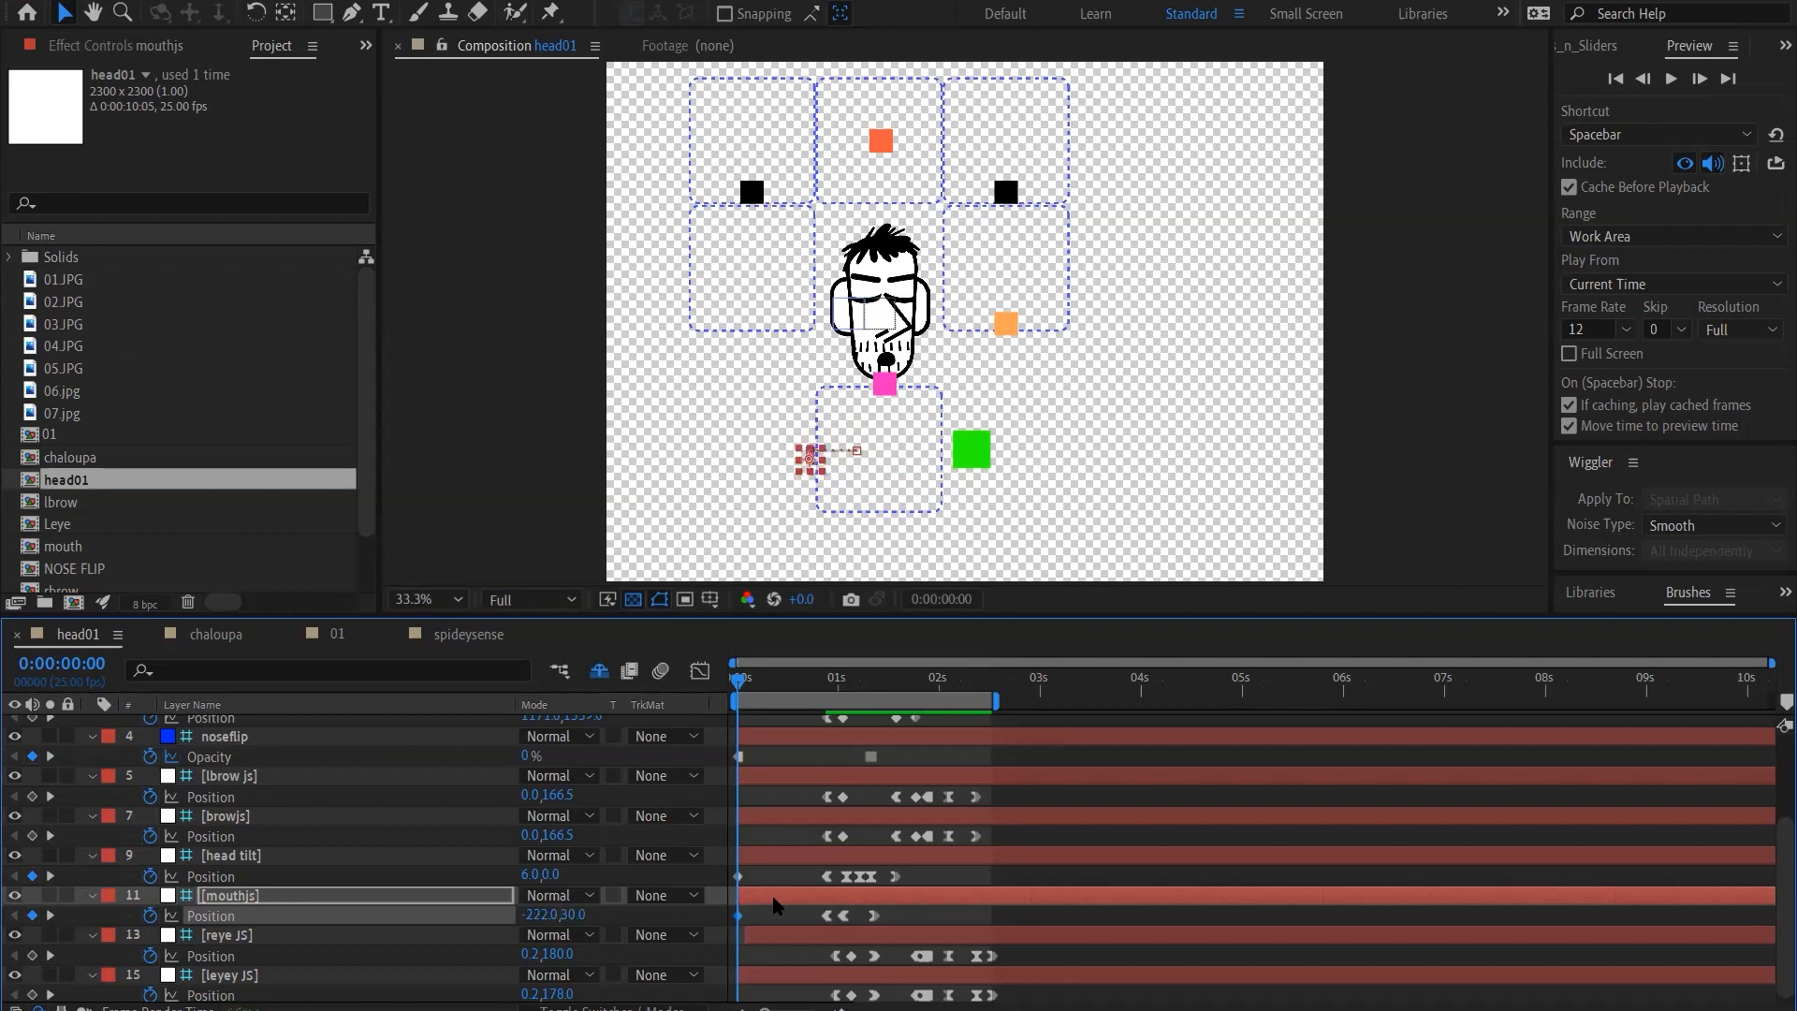
Bring the mouth controller up to the horizontal axis and move it rightward to 198, 0
{"action": "key", "text": "shift+Right"}
{"action": "key", "text": "shift+Right"}
{"action": "key", "text": "shift+Right"}
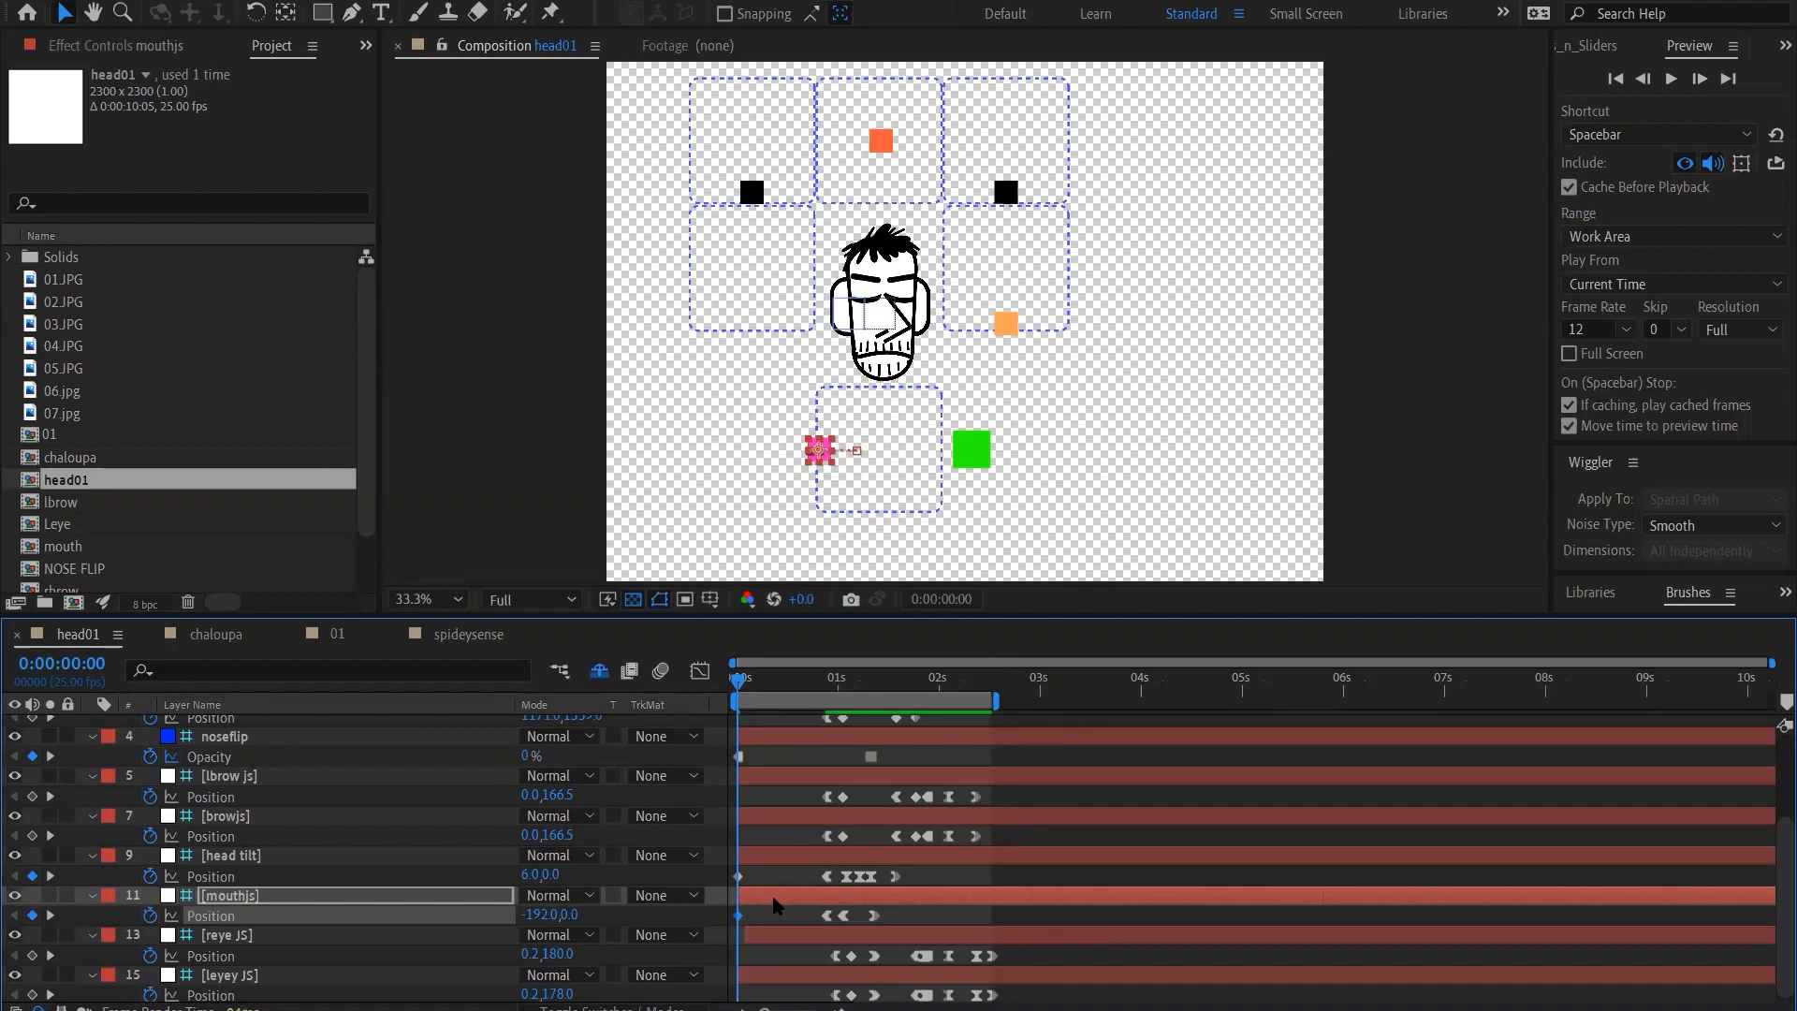
{"action": "key", "text": "shift+Right"}
{"action": "key", "text": "shift+Right"}
{"action": "key", "text": "shift+Right"}
{"action": "key", "text": "shift+Right"}
{"action": "key", "text": "shift+Right"}
{"action": "key", "text": "shift+Right"}
{"action": "key", "text": "shift+Right"}
{"action": "key", "text": "shift+Right"}
{"action": "key", "text": "shift+Right"}
{"action": "key", "text": "shift+Right"}
{"action": "key", "text": "shift+Right"}
{"action": "key", "text": "shift+Right"}
{"action": "key", "text": "shift+Right"}
{"action": "key", "text": "shift+Right"}
{"action": "key", "text": "shift+Right"}
{"action": "key", "text": "shift+Right"}
{"action": "key", "text": "shift+Right"}
{"action": "key", "text": "shift+Right"}
{"action": "key", "text": "shift+Right"}
{"action": "key", "text": "shift+Right"}
{"action": "key", "text": "shift+Right"}
{"action": "key", "text": "shift+Right"}
{"action": "key", "text": "shift+Right"}
{"action": "key", "text": "shift+Right"}
{"action": "key", "text": "shift+Right"}
{"action": "key", "text": "shift+Right"}
{"action": "key", "text": "shift+Right"}
{"action": "key", "text": "shift+Right"}
{"action": "key", "text": "shift+Right"}
{"action": "key", "text": "shift+Right"}
{"action": "key", "text": "shift+Right"}
{"action": "key", "text": "shift+Right"}
{"action": "key", "text": "shift+Right"}
{"action": "key", "text": "shift+Right"}
{"action": "key", "text": "shift+Right"}
{"action": "key", "text": "shift+Right"}
{"action": "key", "text": "shift+Right"}
{"action": "key", "text": "shift+Right"}
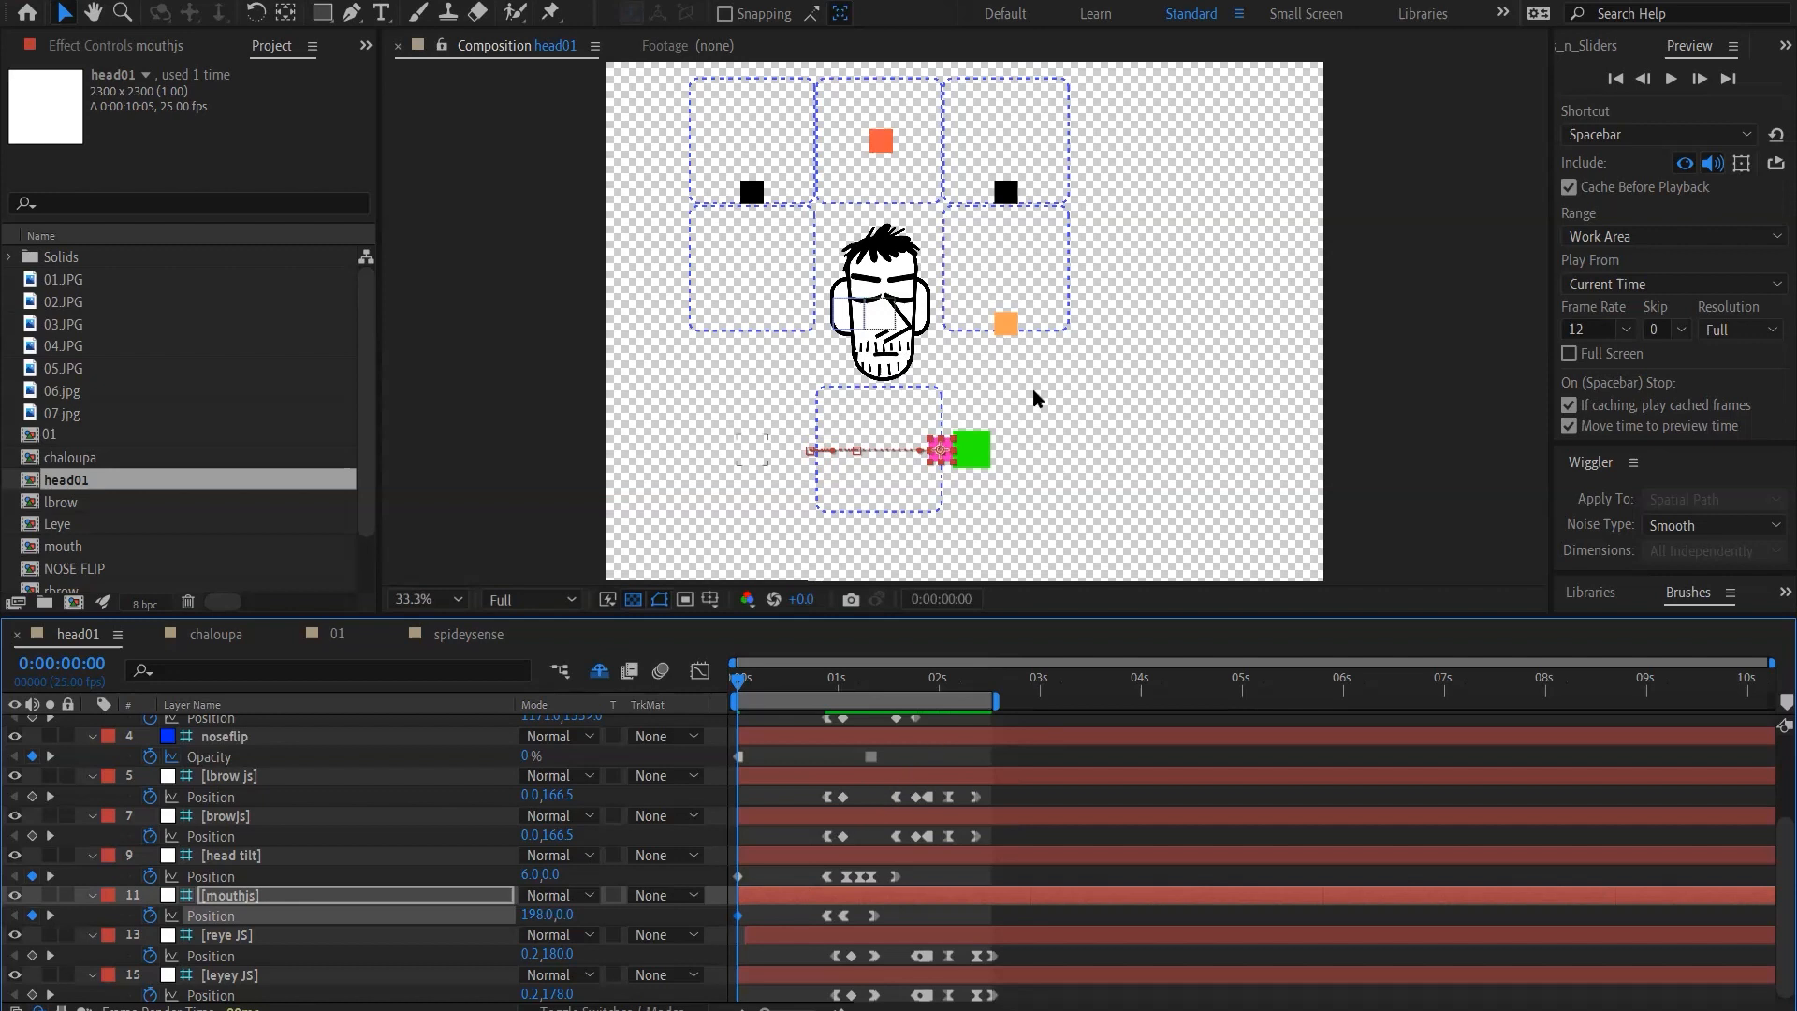
Select the orange leyey JS controller and raise it to 0.2, -2 to open that eye
{"action": "left_click", "coordinate": [1005, 323]}
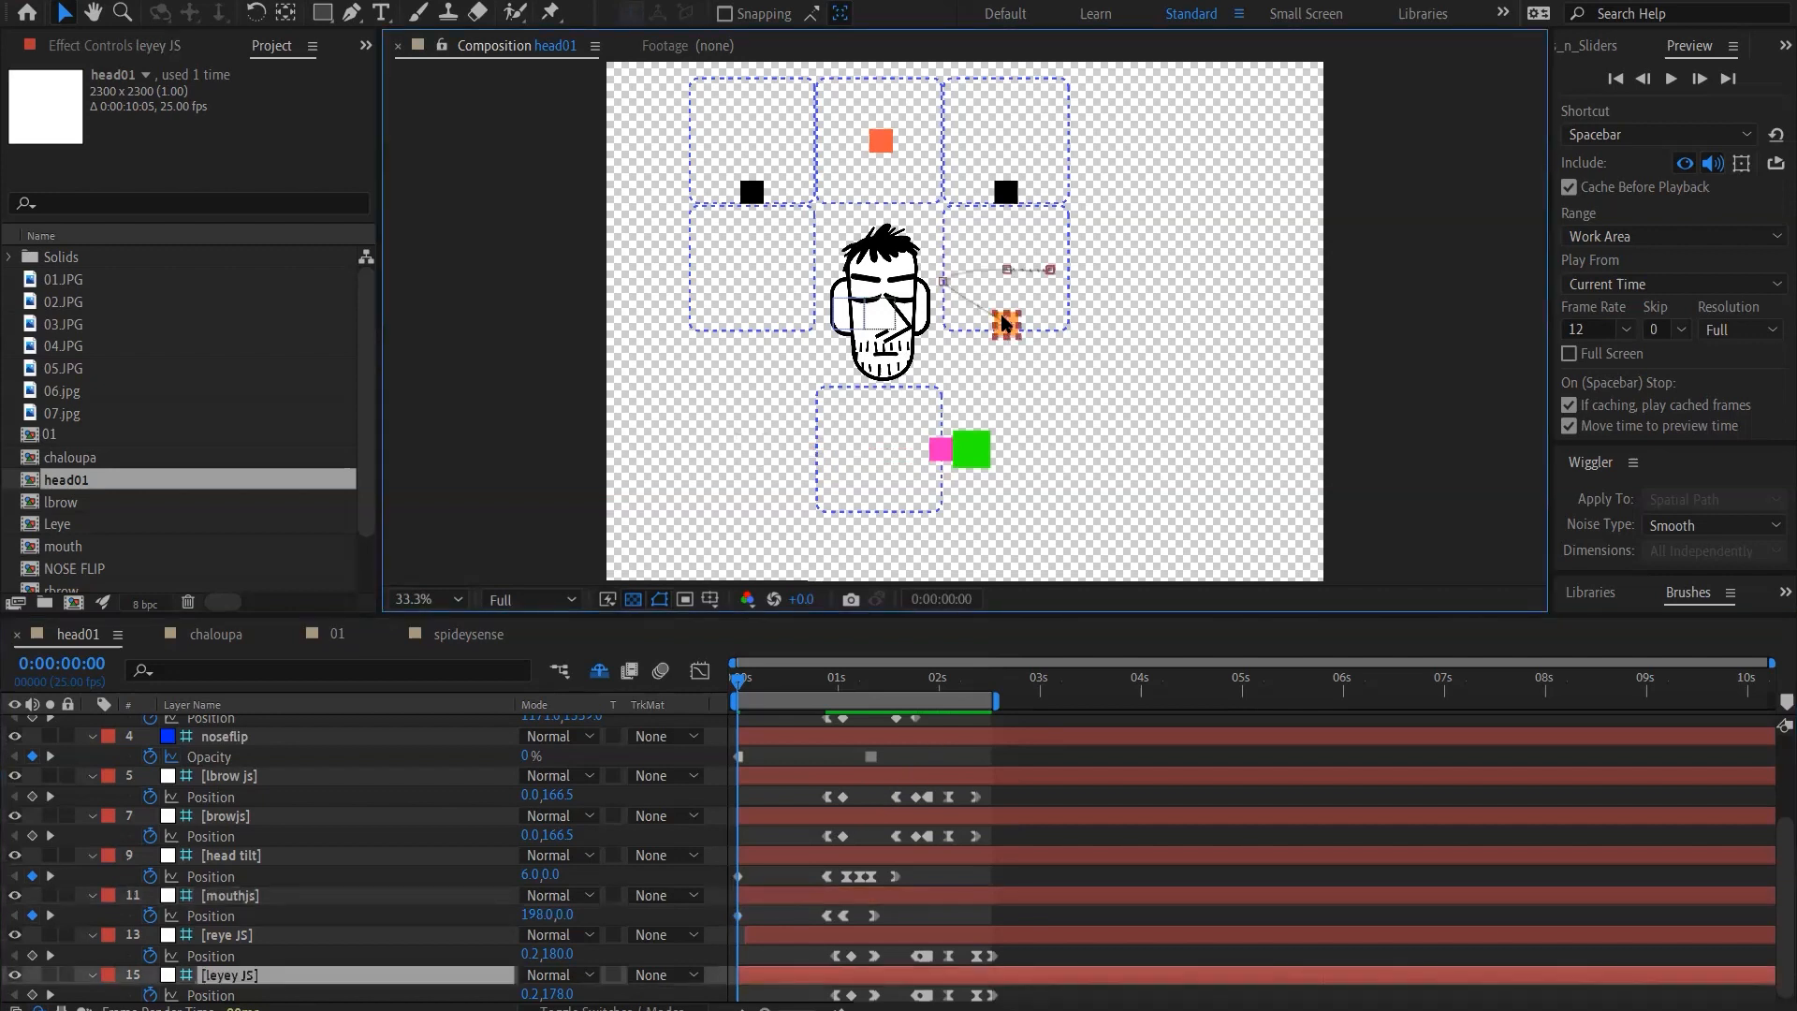
{"action": "key", "text": "shift+Up"}
{"action": "key", "text": "shift+Up"}
{"action": "key", "text": "shift+Up"}
{"action": "key", "text": "shift+Up"}
{"action": "key", "text": "shift+Up"}
{"action": "key", "text": "shift+Up"}
{"action": "key", "text": "shift+Up"}
{"action": "key", "text": "shift+Up"}
{"action": "key", "text": "shift+Up"}
{"action": "key", "text": "shift+Up"}
{"action": "key", "text": "shift+Up"}
{"action": "key", "text": "shift+Up"}
{"action": "key", "text": "shift+Up"}
{"action": "key", "text": "shift+Up"}
{"action": "key", "text": "shift+Up"}
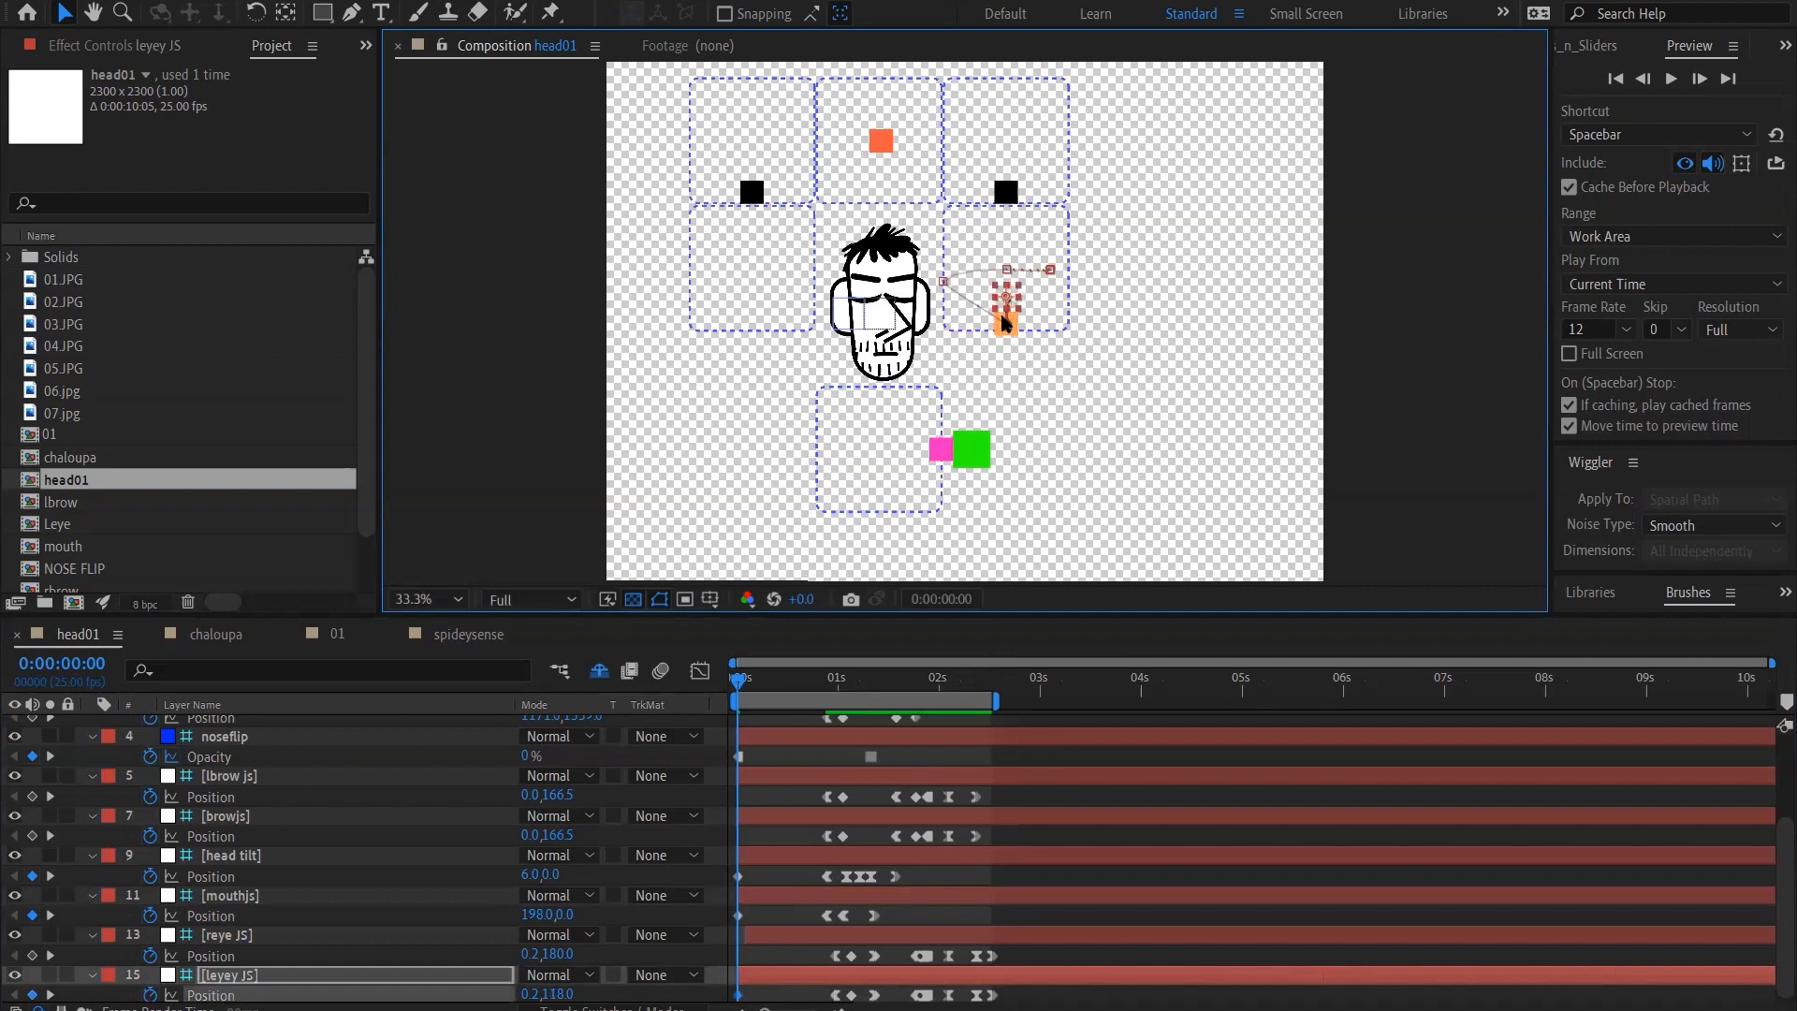
{"action": "key", "text": "shift+Up"}
{"action": "key", "text": "shift+Up"}
{"action": "key", "text": "shift+Up"}
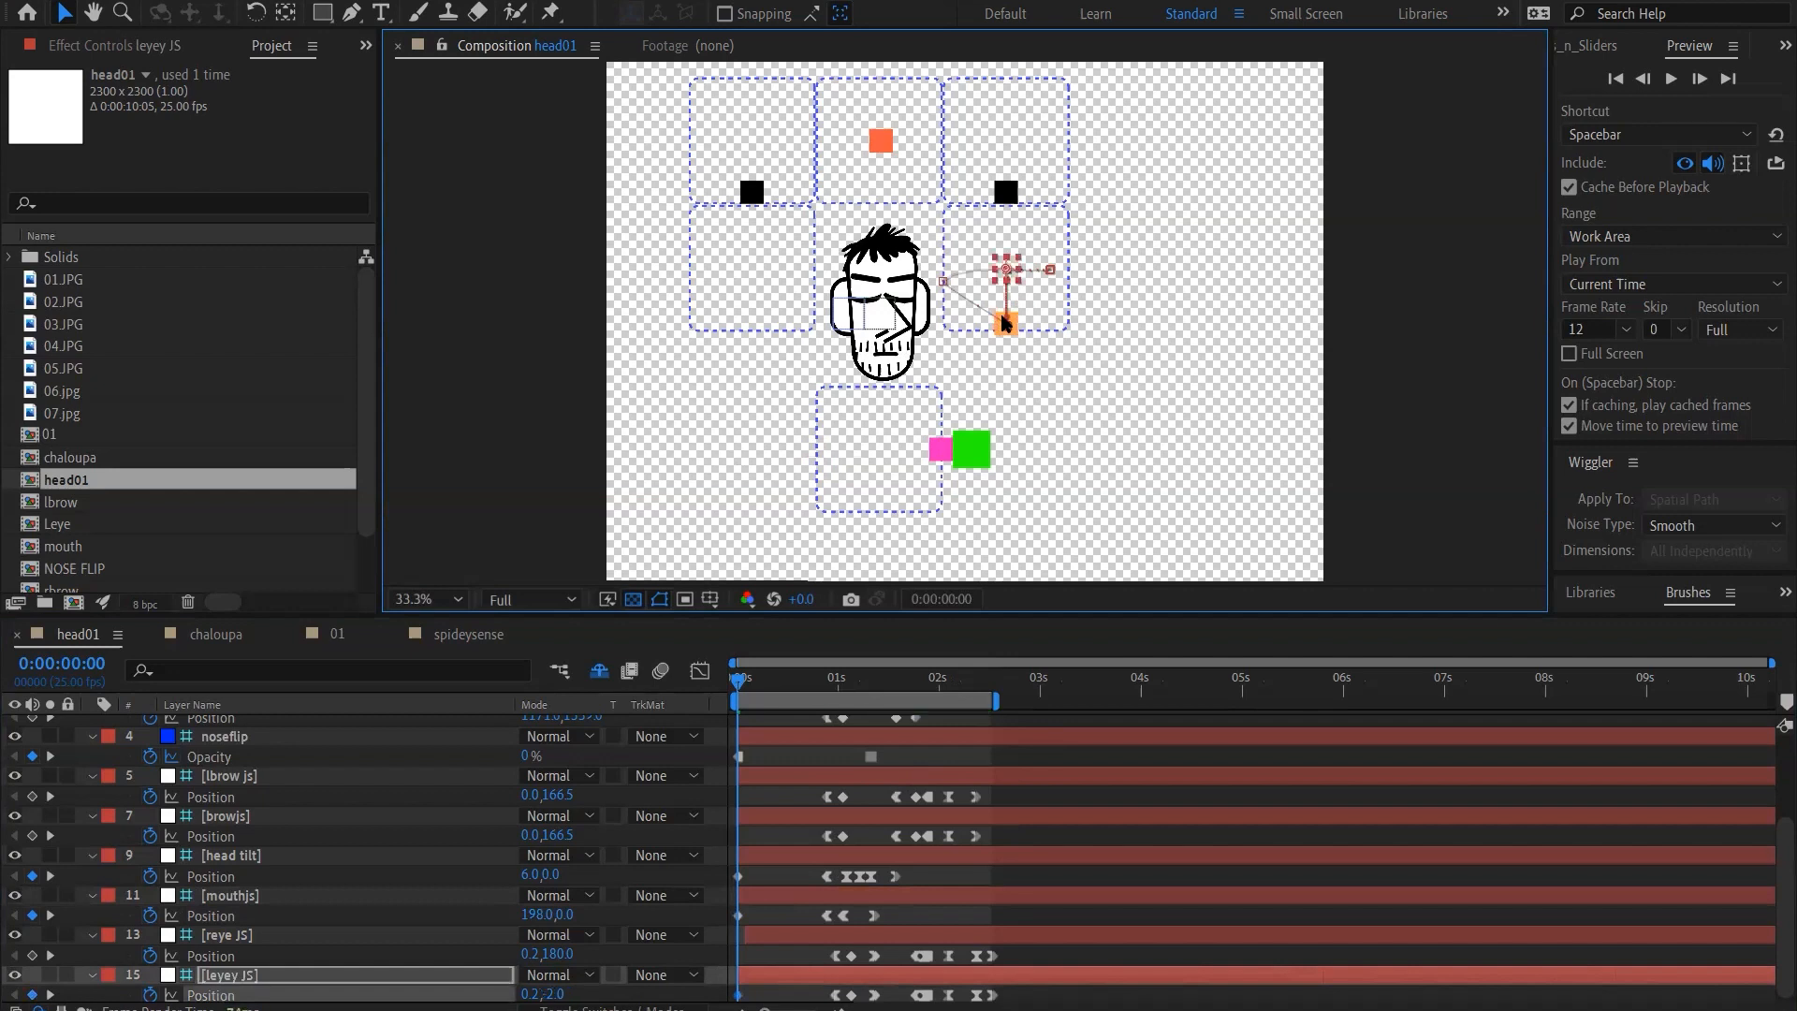
At 0:00:02:09, nudge the lbrow js controller down and left to position -8, 181.5 to lower that eyebrow
{"action": "left_click", "coordinate": [1004, 192]}
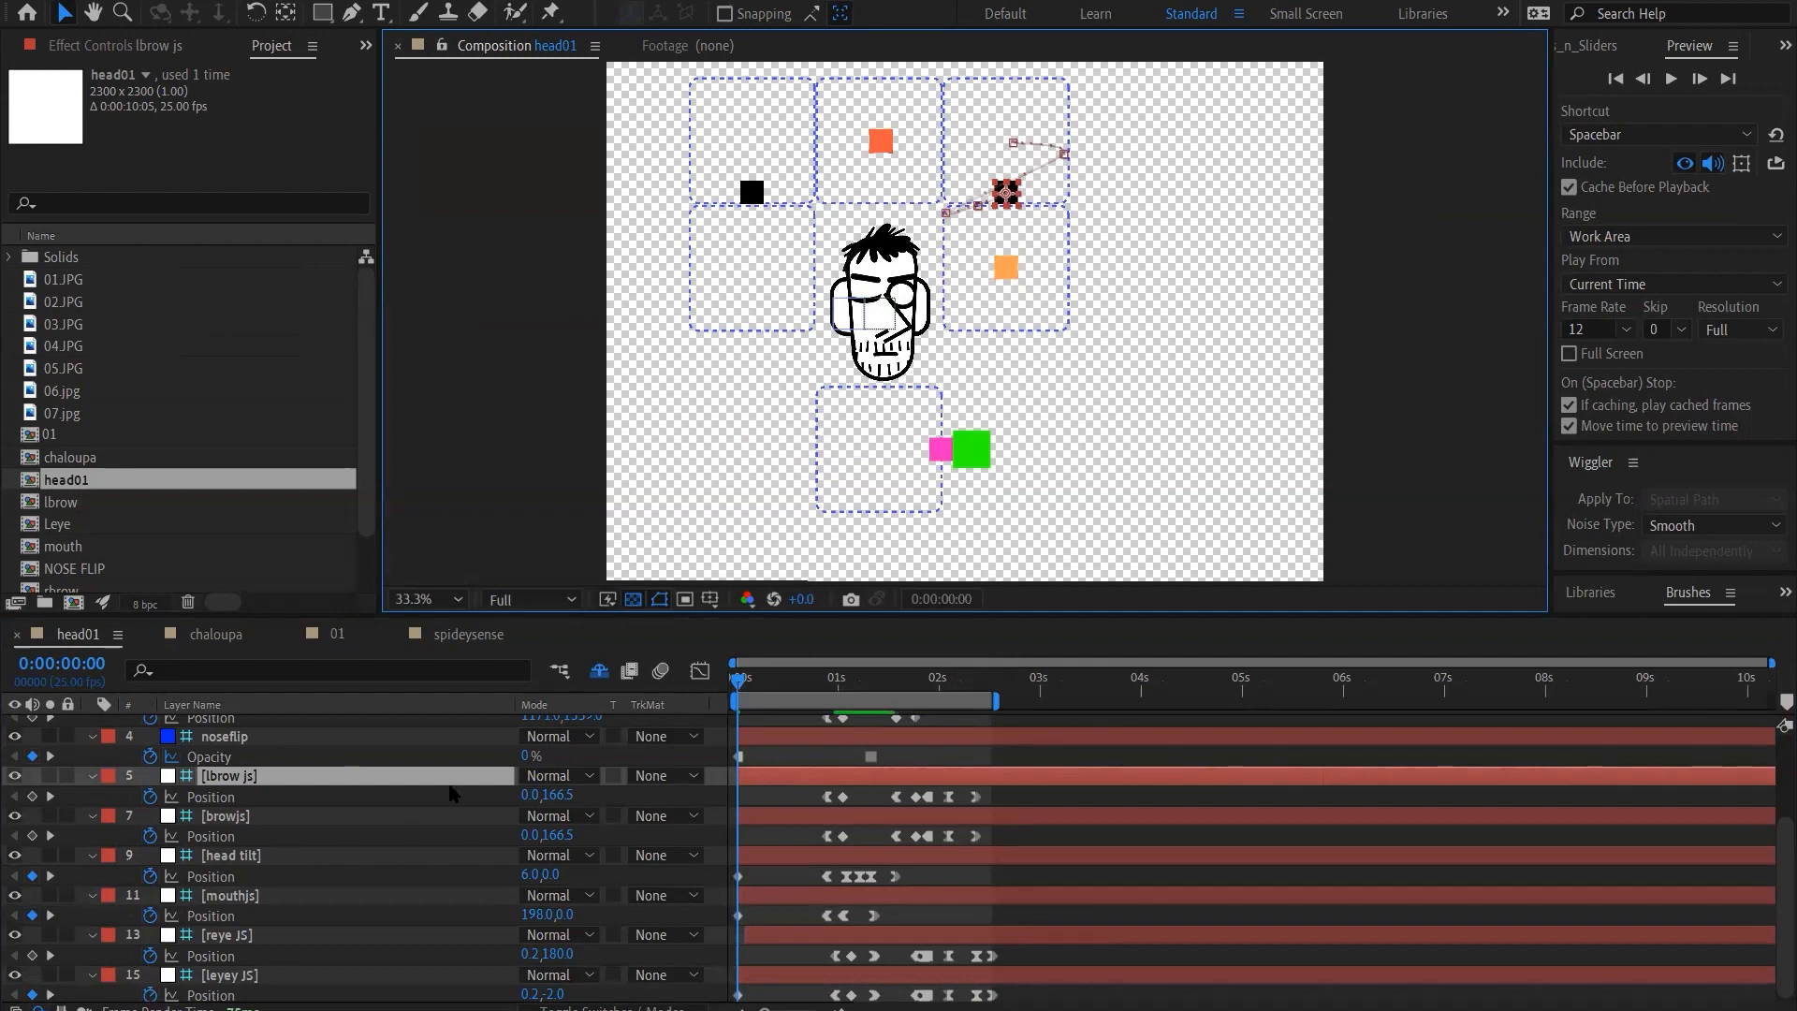
{"action": "left_click", "coordinate": [891, 686]}
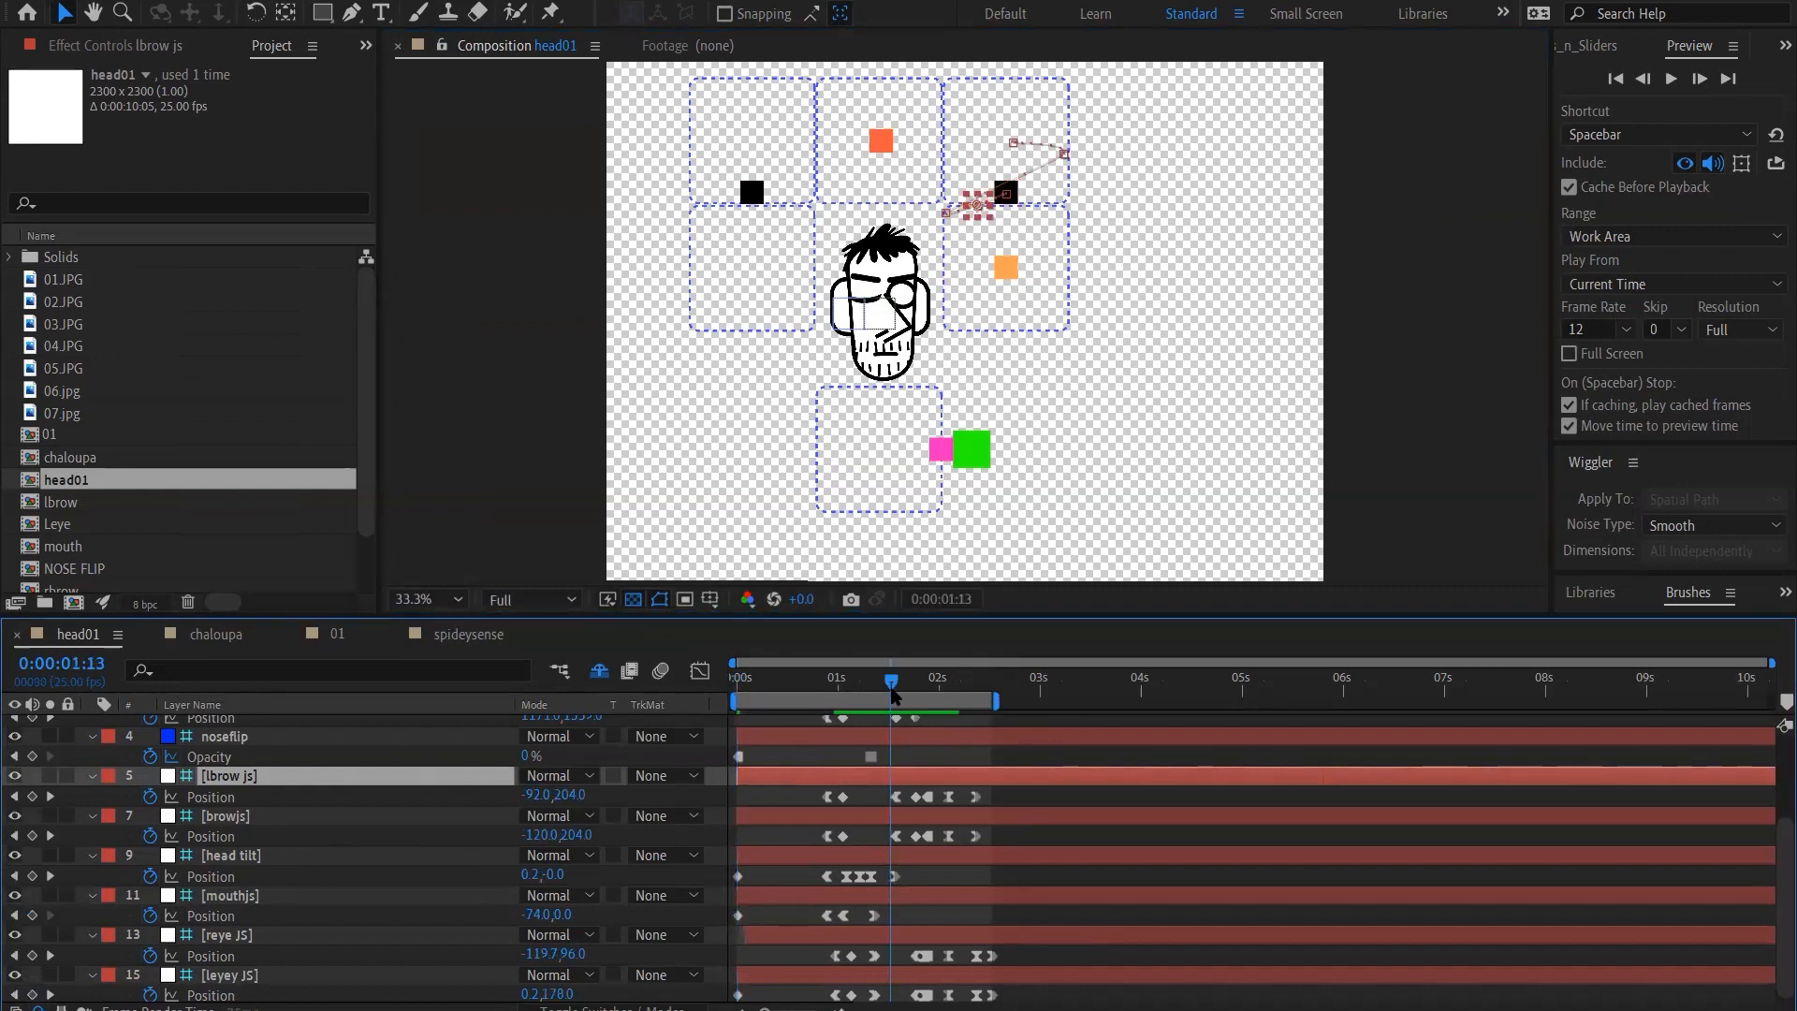
{"action": "left_click", "coordinate": [974, 686]}
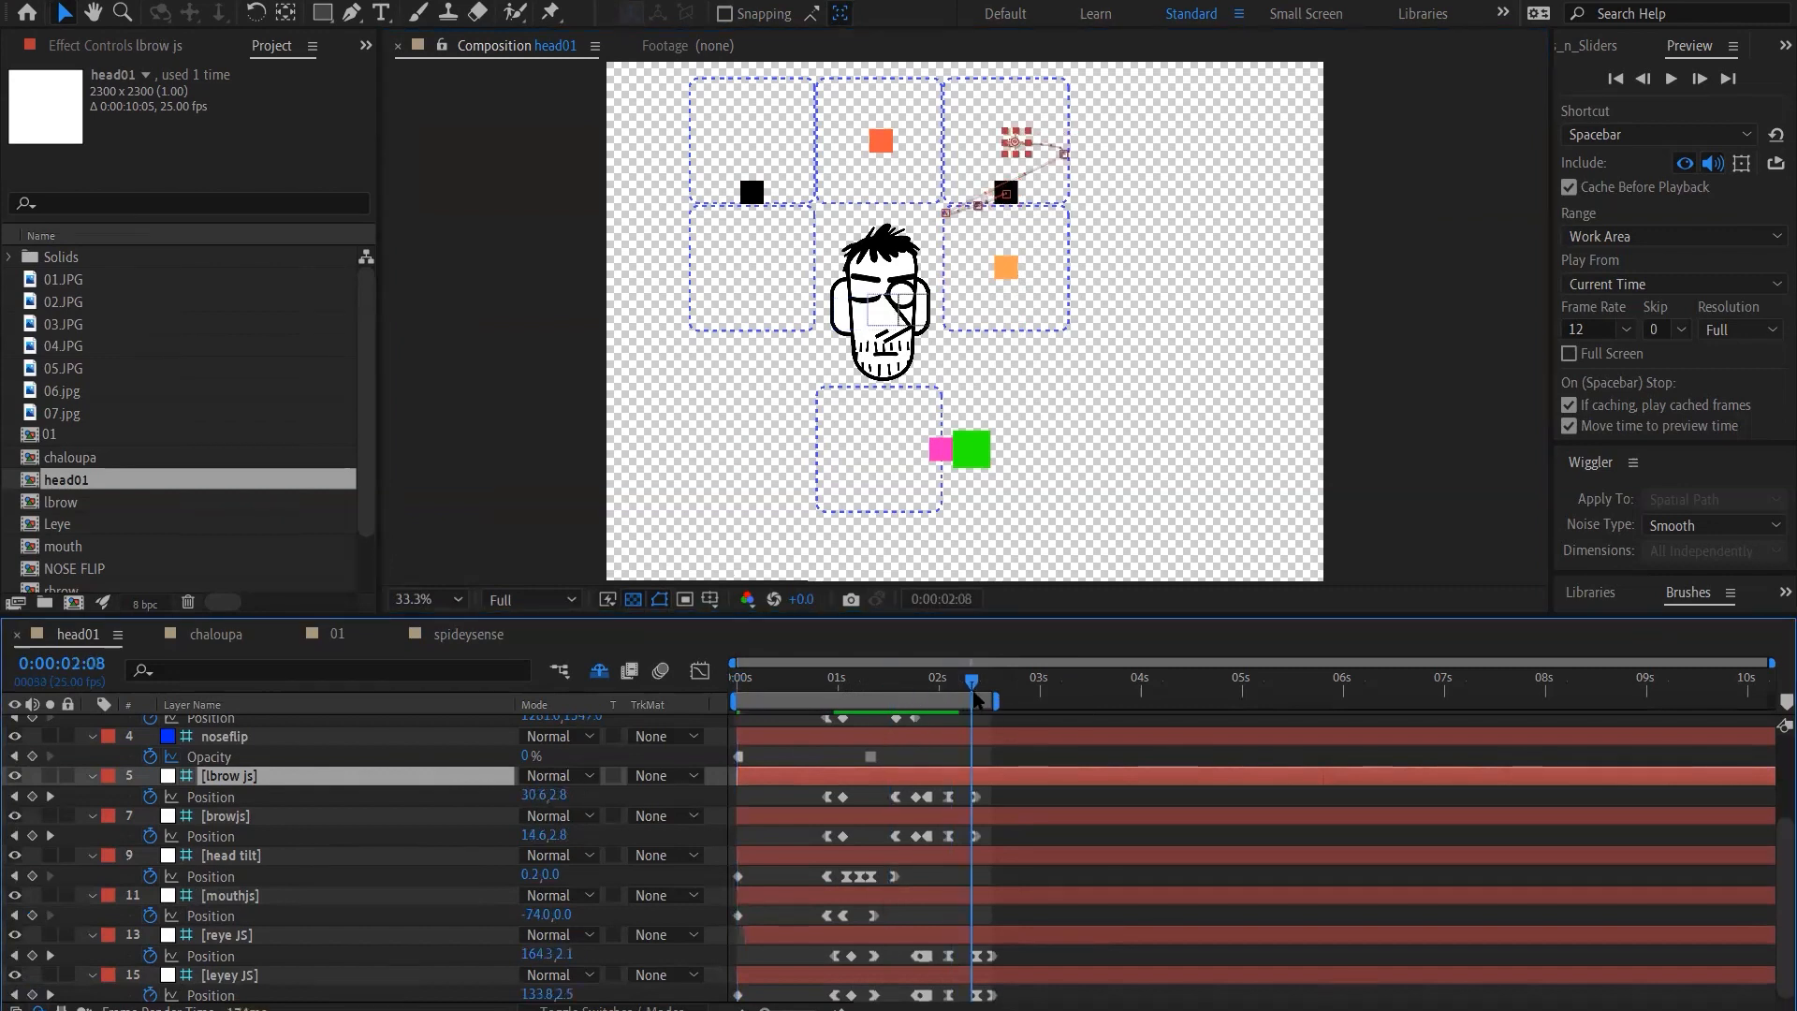
{"action": "left_click", "coordinate": [976, 686]}
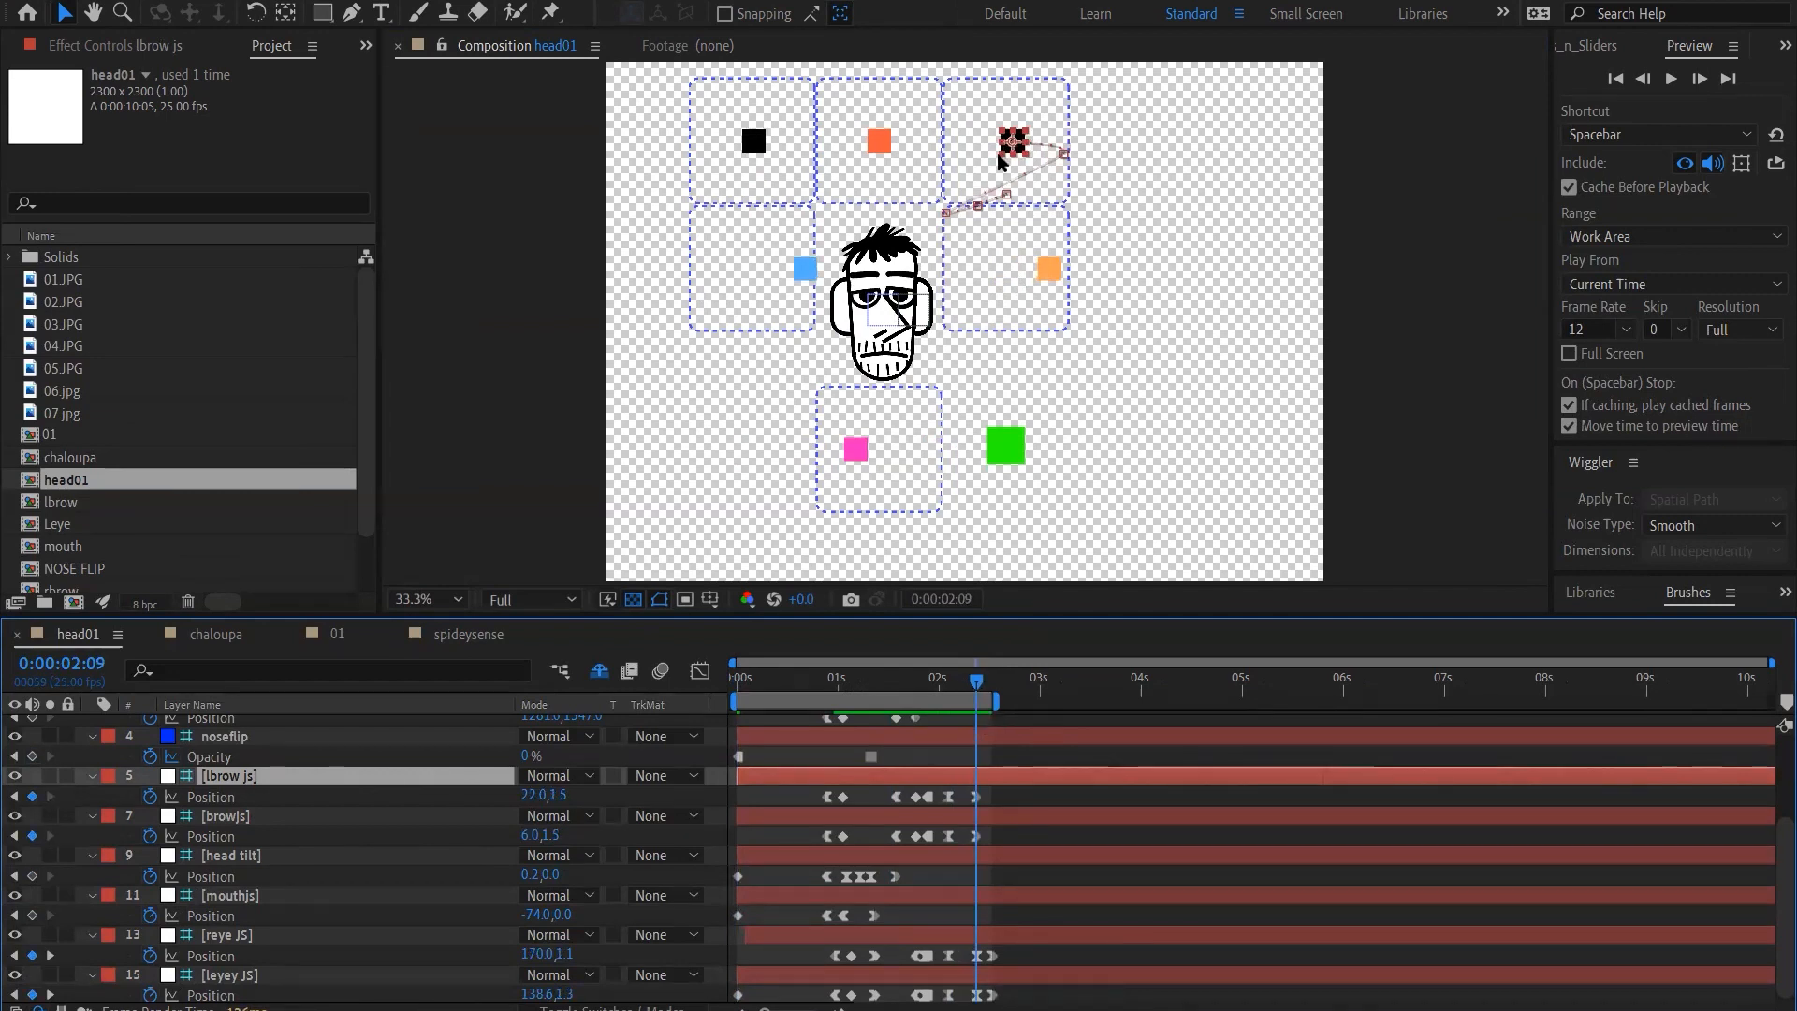
{"action": "key", "text": "shift+Down"}
{"action": "key", "text": "shift+Down"}
{"action": "key", "text": "shift+Down"}
{"action": "key", "text": "shift+Down"}
{"action": "key", "text": "shift+Down"}
{"action": "key", "text": "shift+Down"}
{"action": "key", "text": "shift+Down"}
{"action": "key", "text": "shift+Down"}
{"action": "key", "text": "shift+Down"}
{"action": "key", "text": "shift+Down"}
{"action": "key", "text": "shift+Down"}
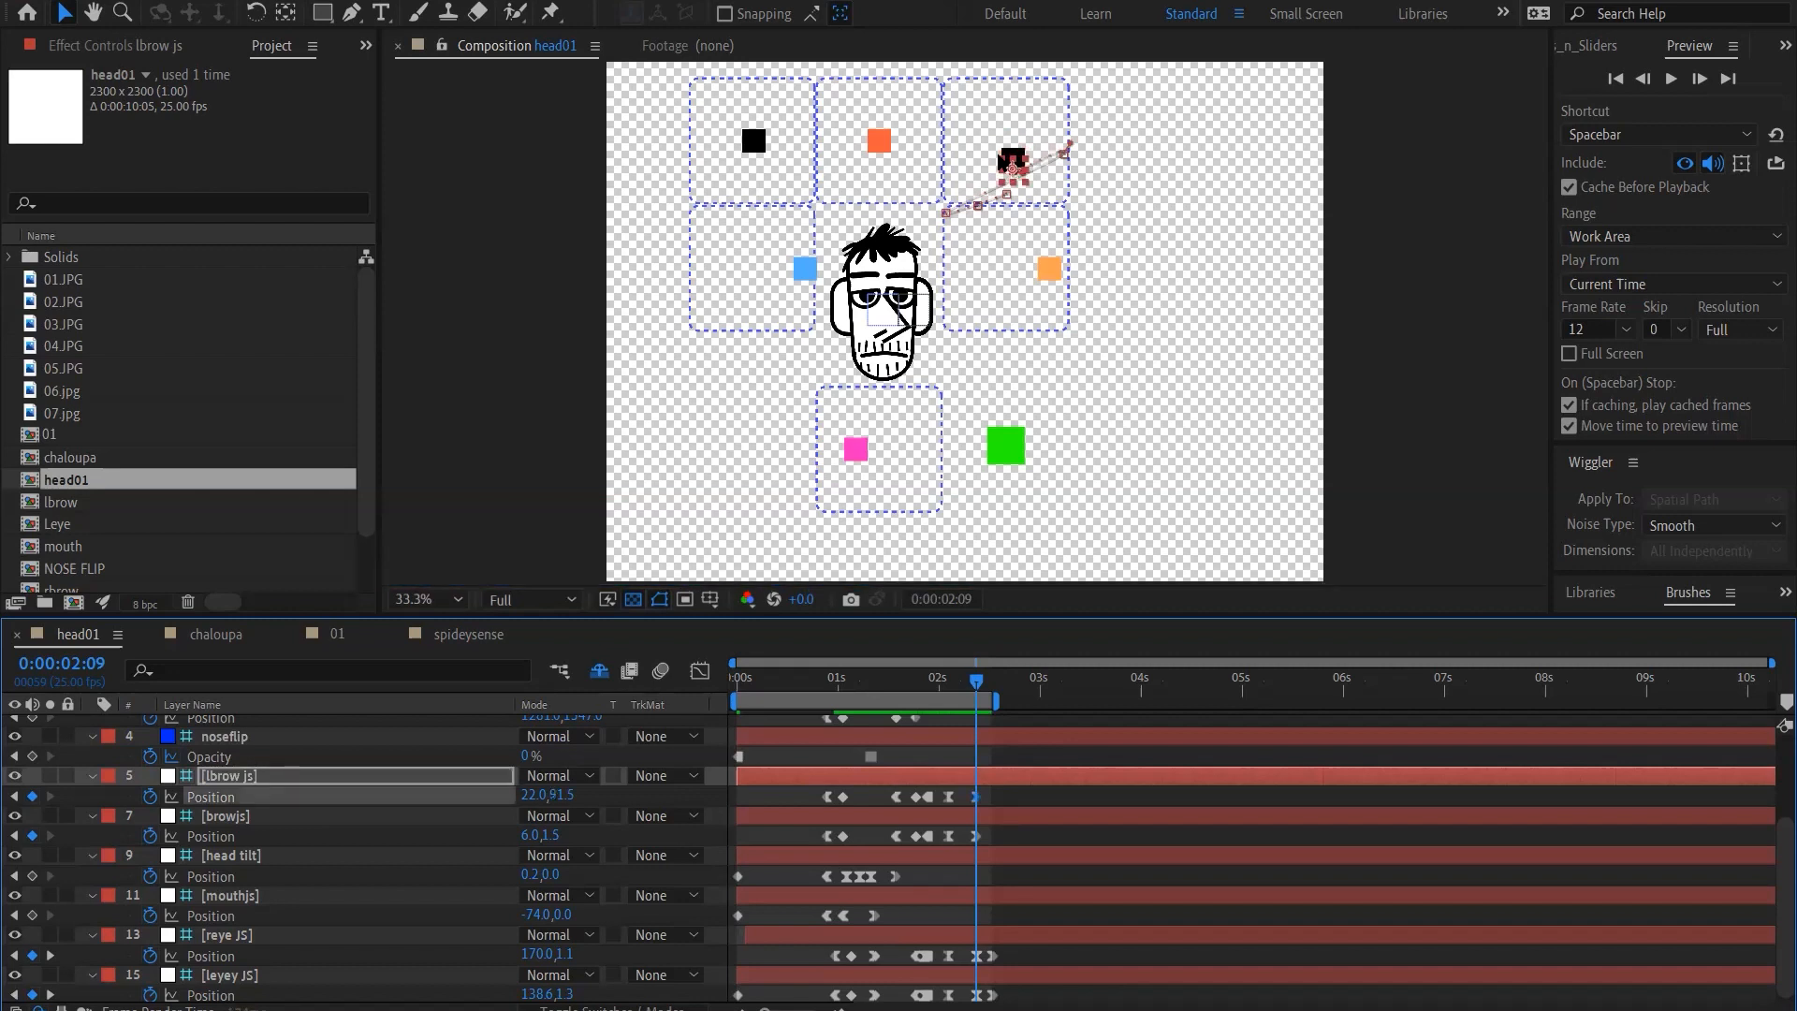
{"action": "key", "text": "shift+Down"}
{"action": "key", "text": "shift+Down"}
{"action": "key", "text": "shift+Down"}
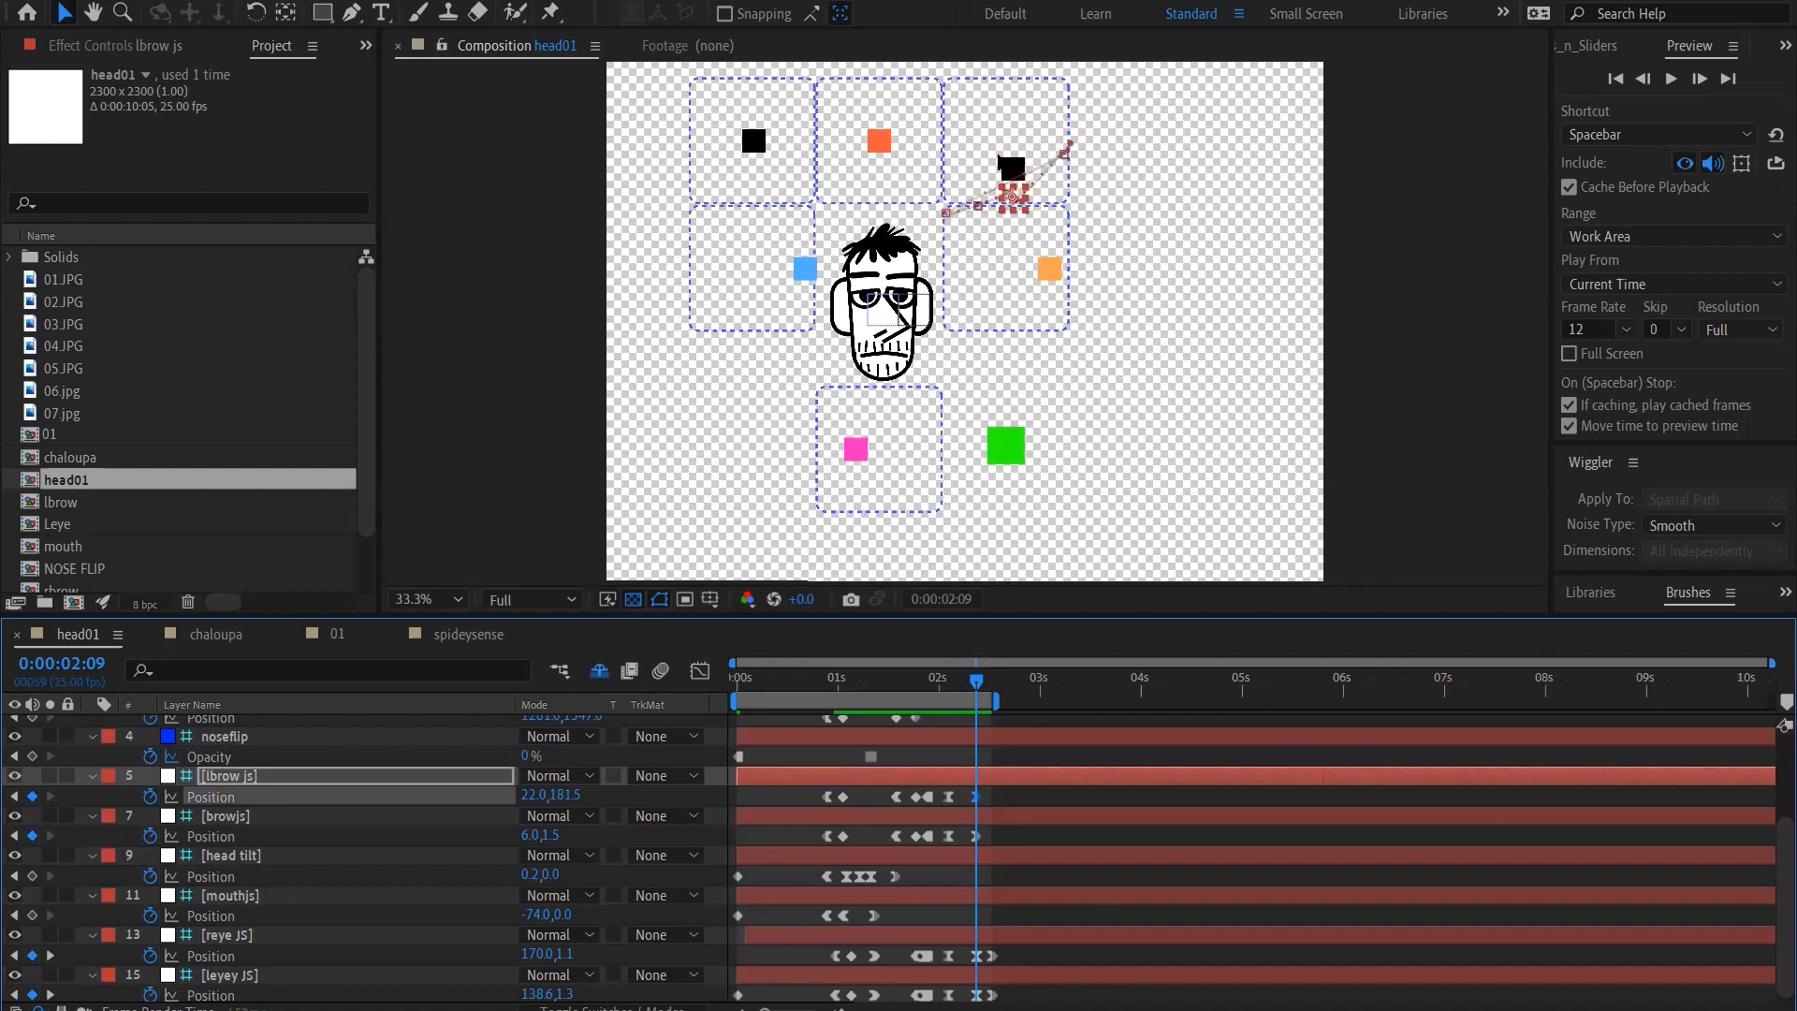
{"action": "key", "text": "shift+Left"}
{"action": "key", "text": "shift+Left"}
{"action": "key", "text": "shift+Left"}
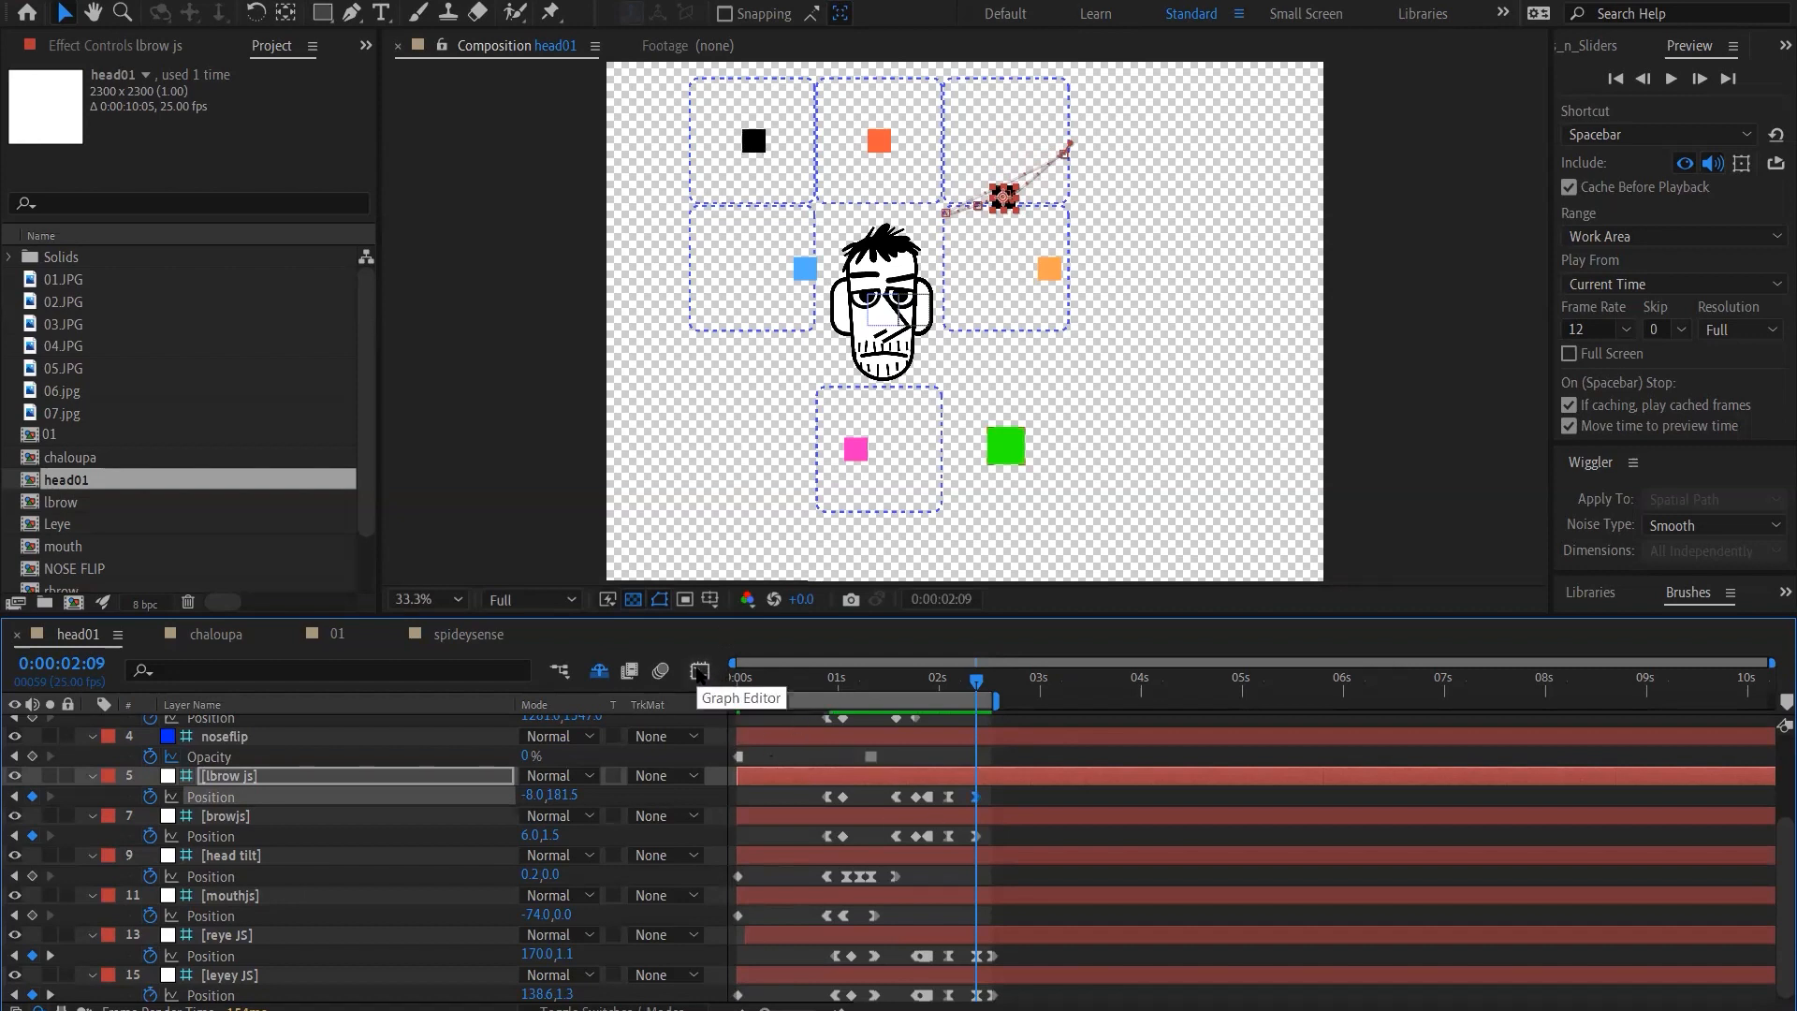
View the lbrow js Position curves in the Graph Editor and return to the layer bar view
{"action": "left_click", "coordinate": [974, 798]}
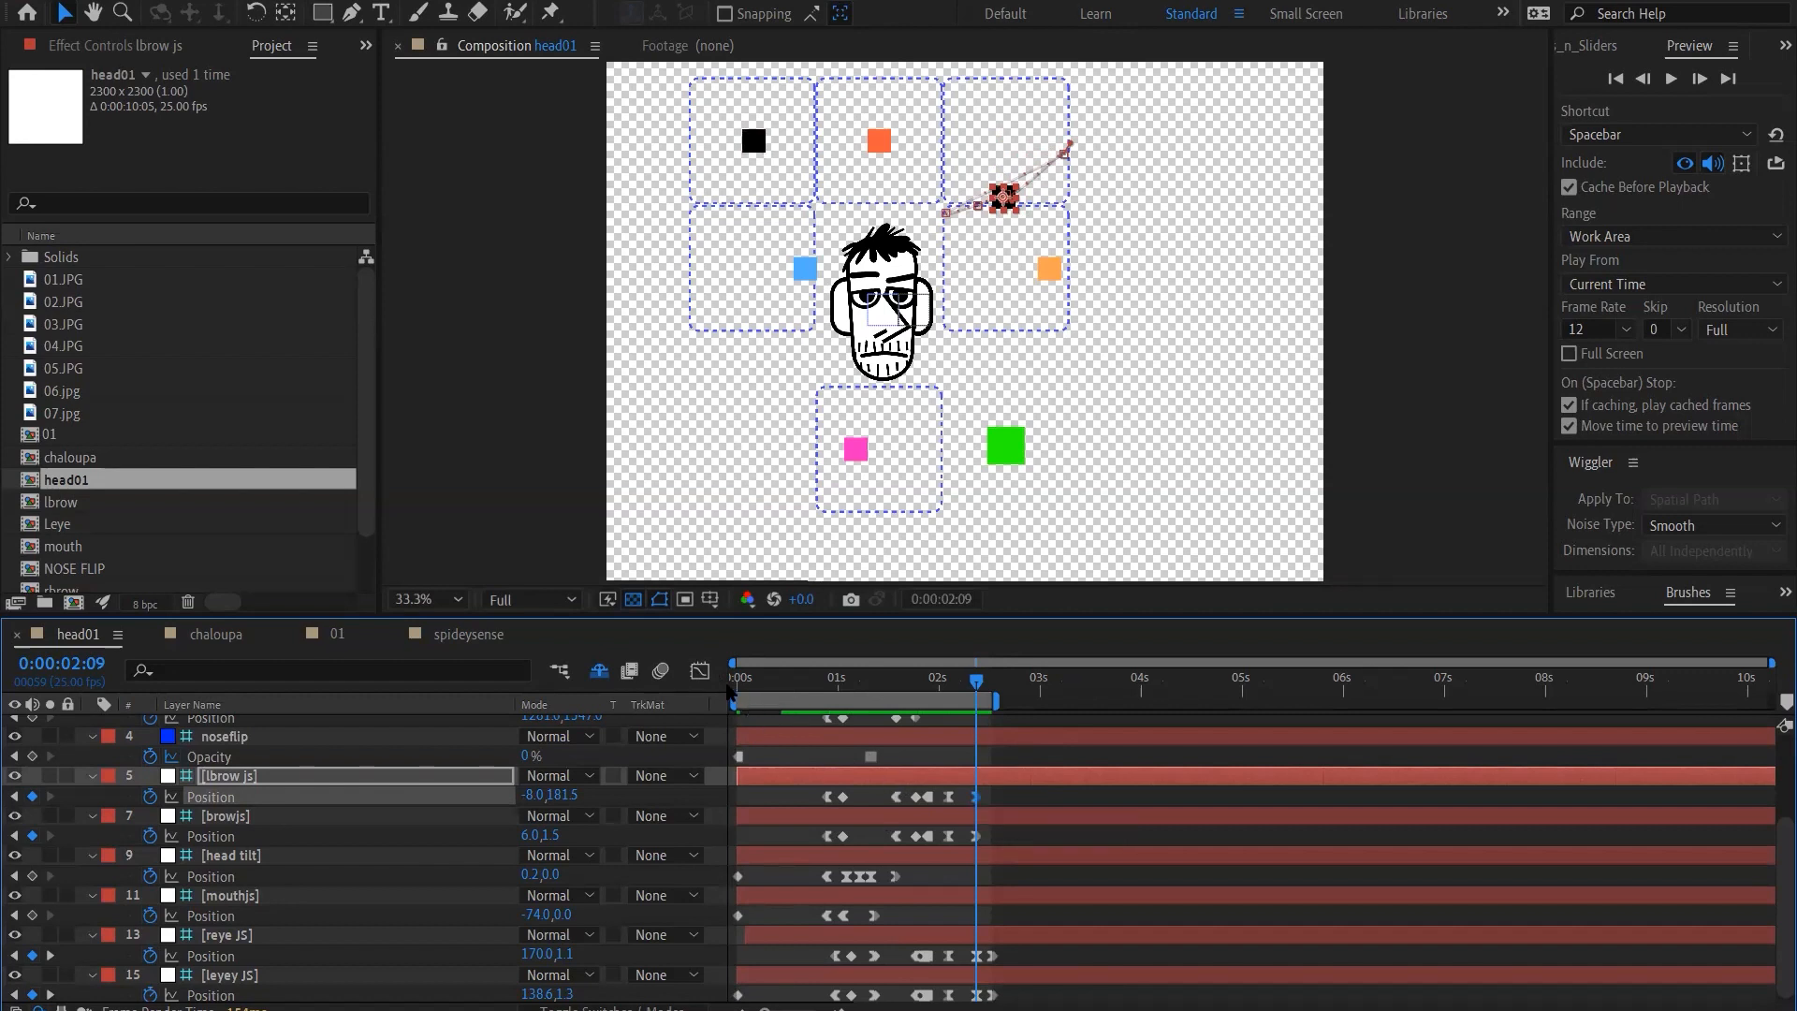
{"action": "left_click", "coordinate": [700, 670]}
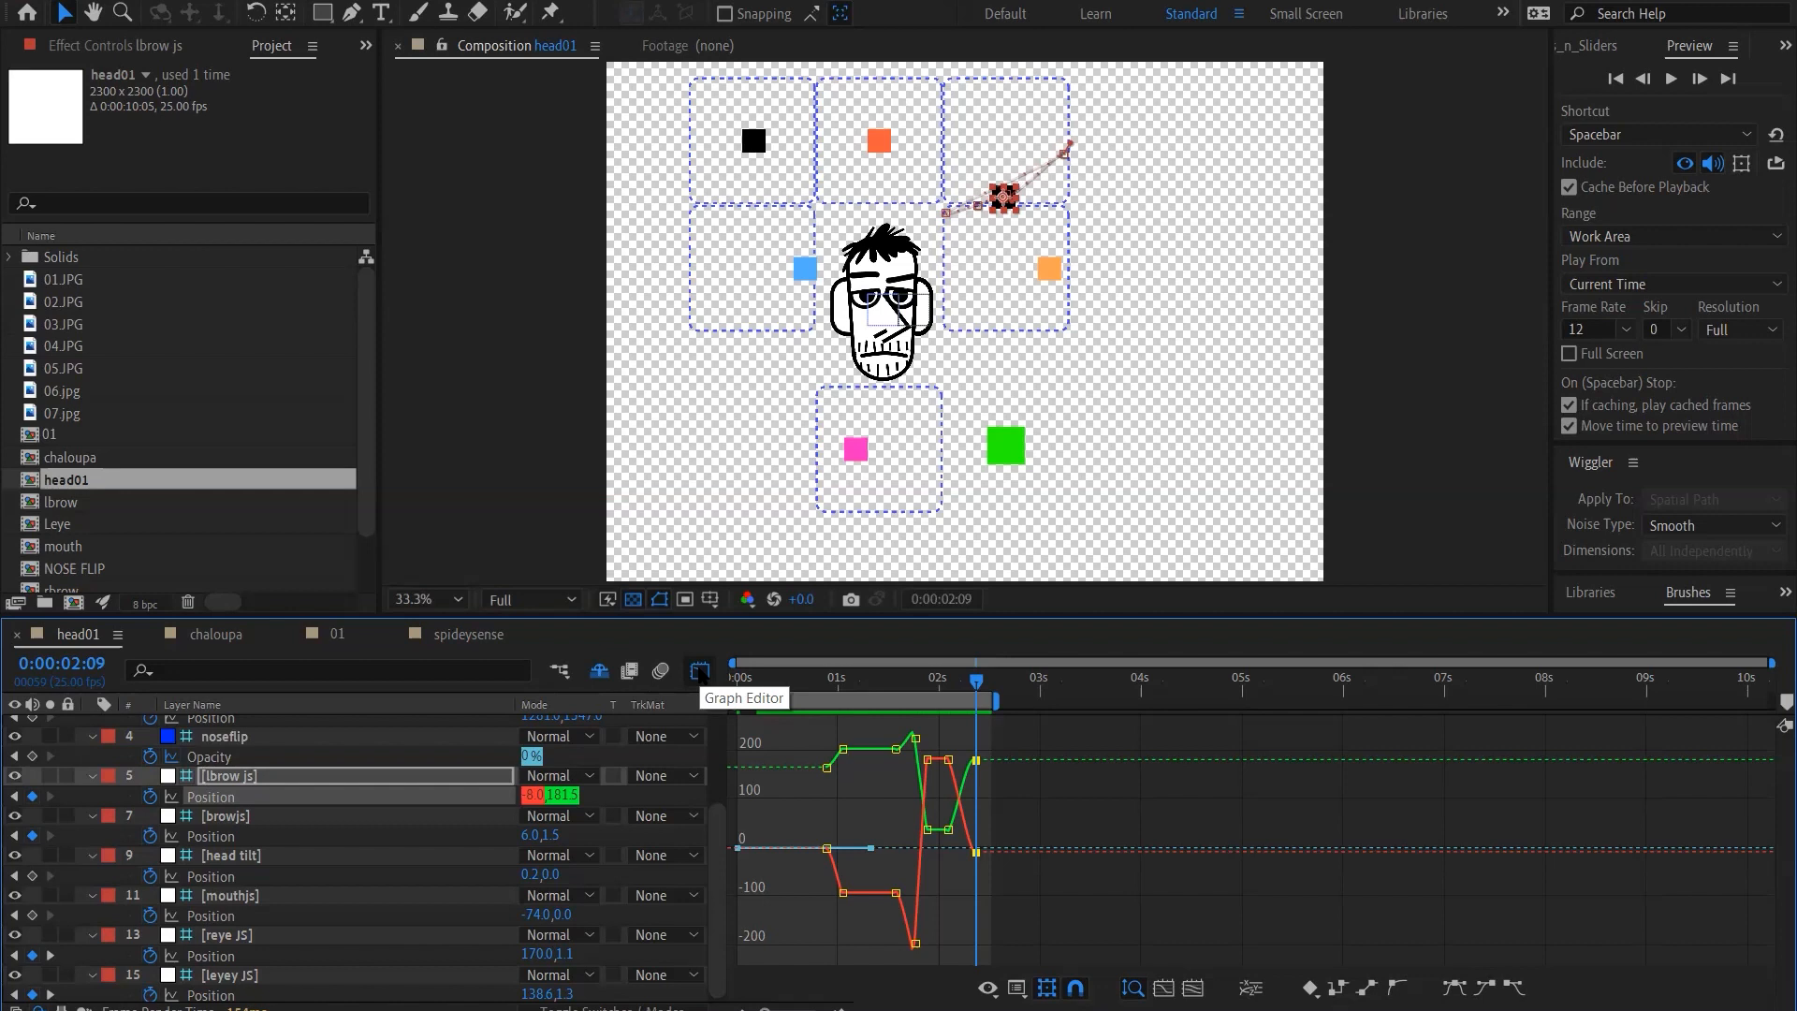
{"action": "left_click", "coordinate": [697, 670]}
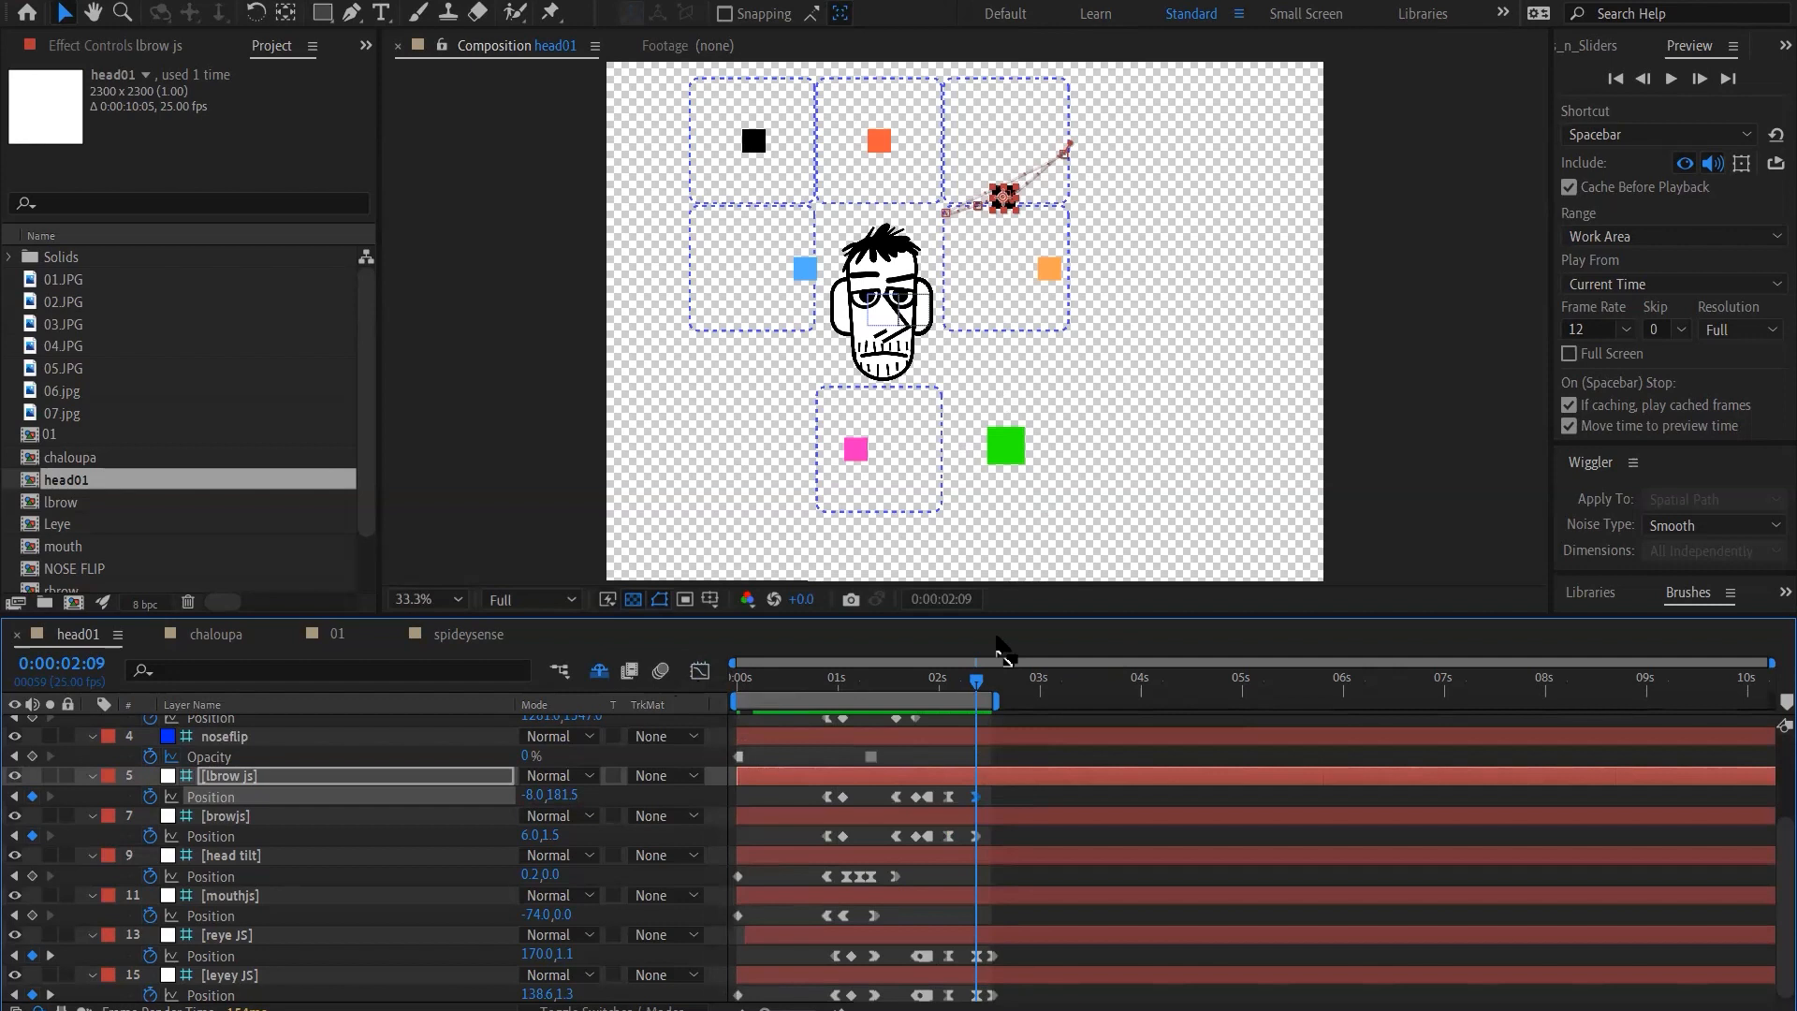
Nudge the lbrow js controller up and to the right to position 22, 121.5 at 0:00:02:09
{"action": "key", "text": "shift+Right"}
{"action": "key", "text": "shift+Up"}
{"action": "key", "text": "shift+Up"}
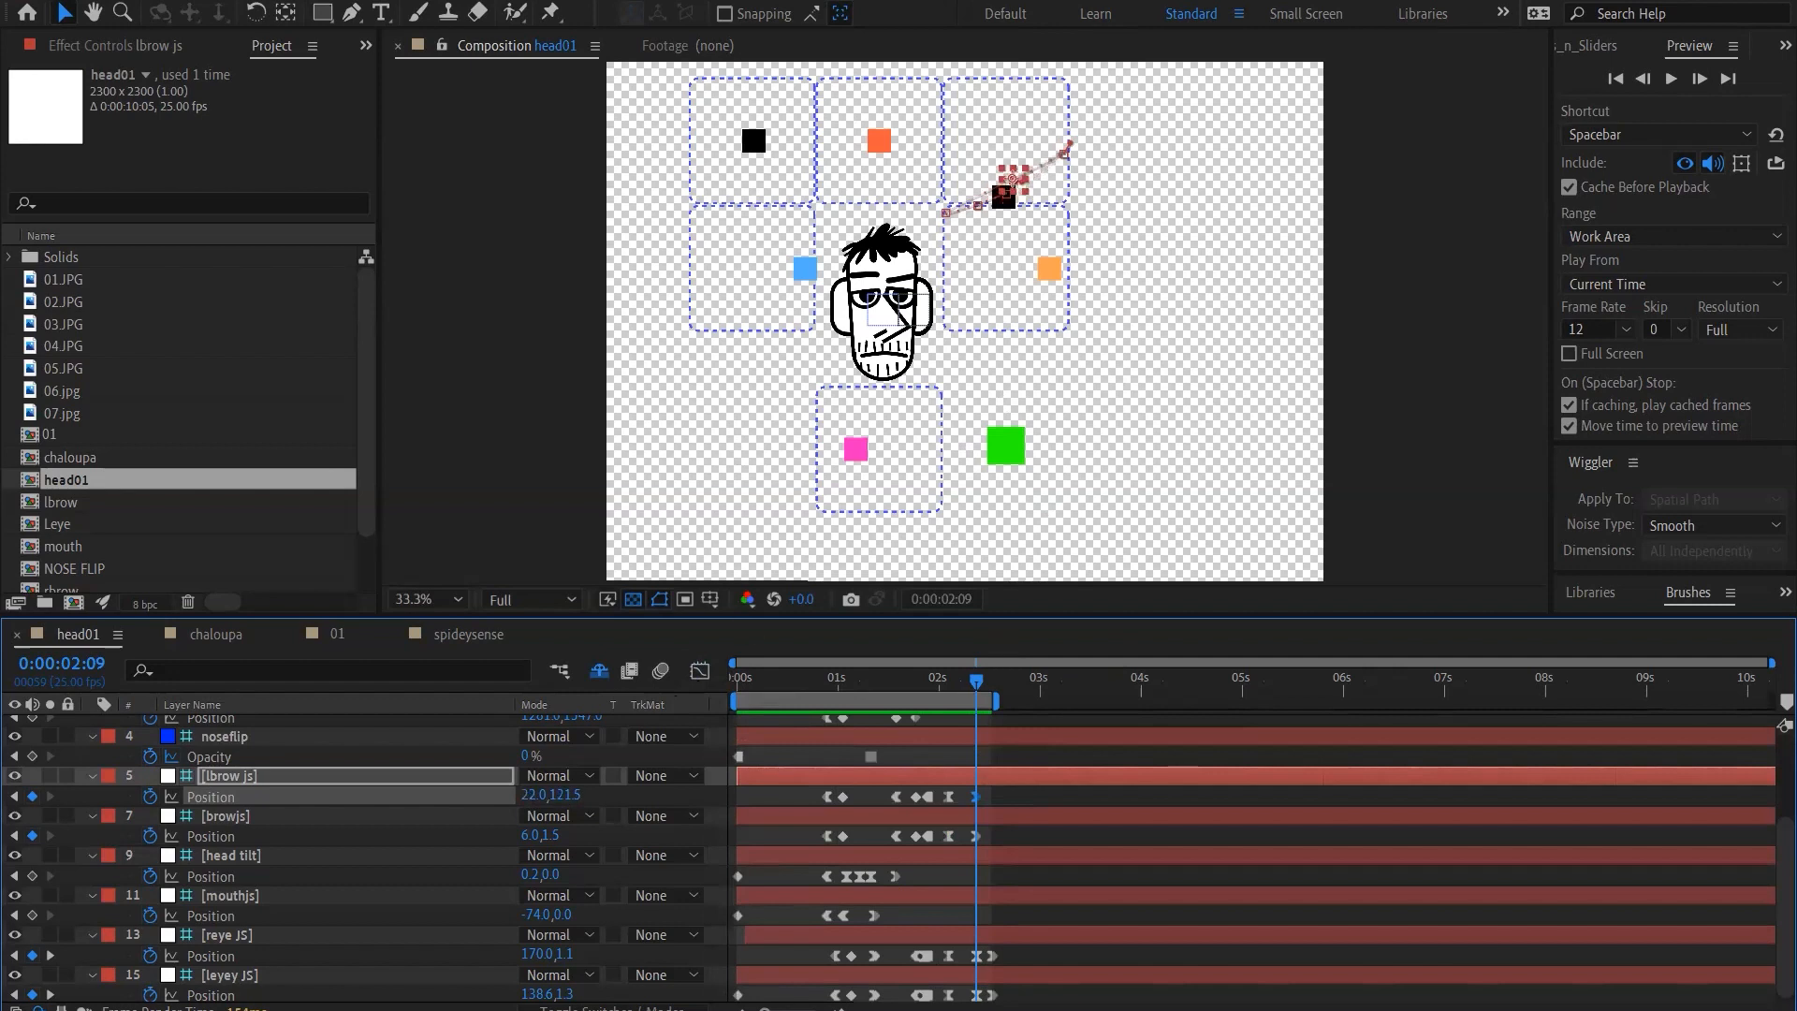
Revert the project to its last saved version, discarding all changes
{"action": "key", "text": "alt+f"}
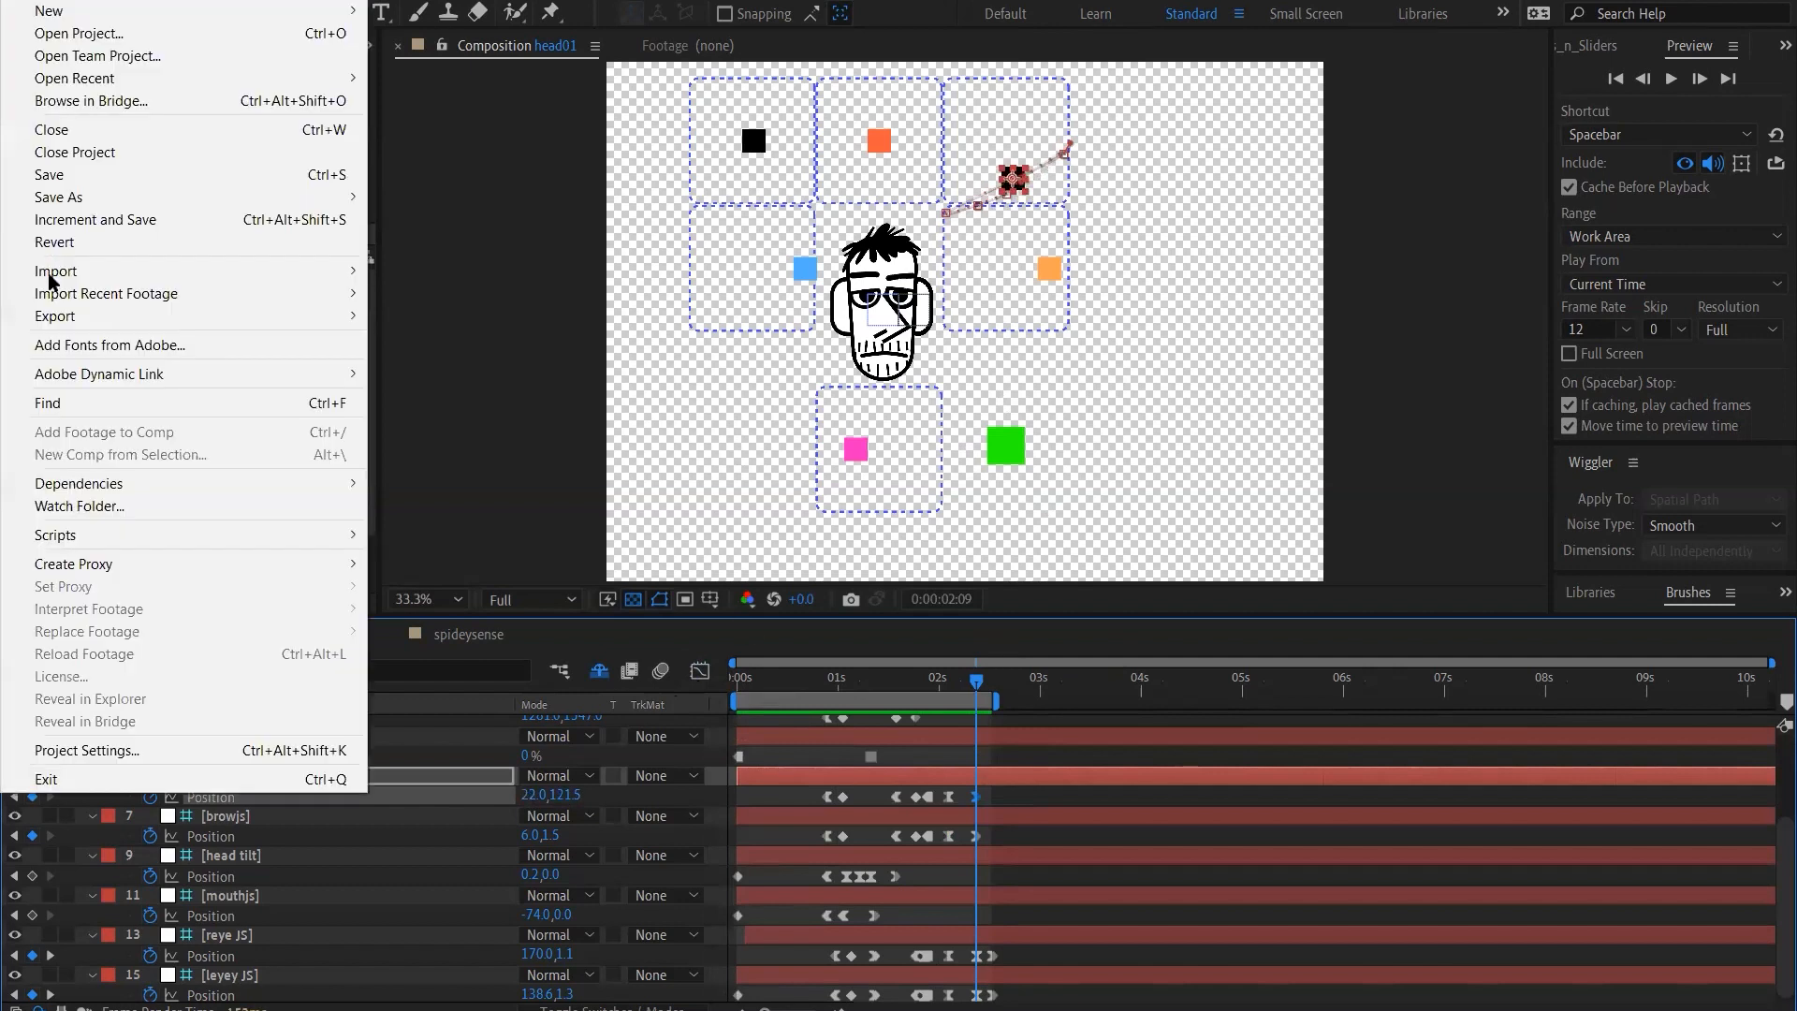
{"action": "left_click", "coordinate": [73, 242]}
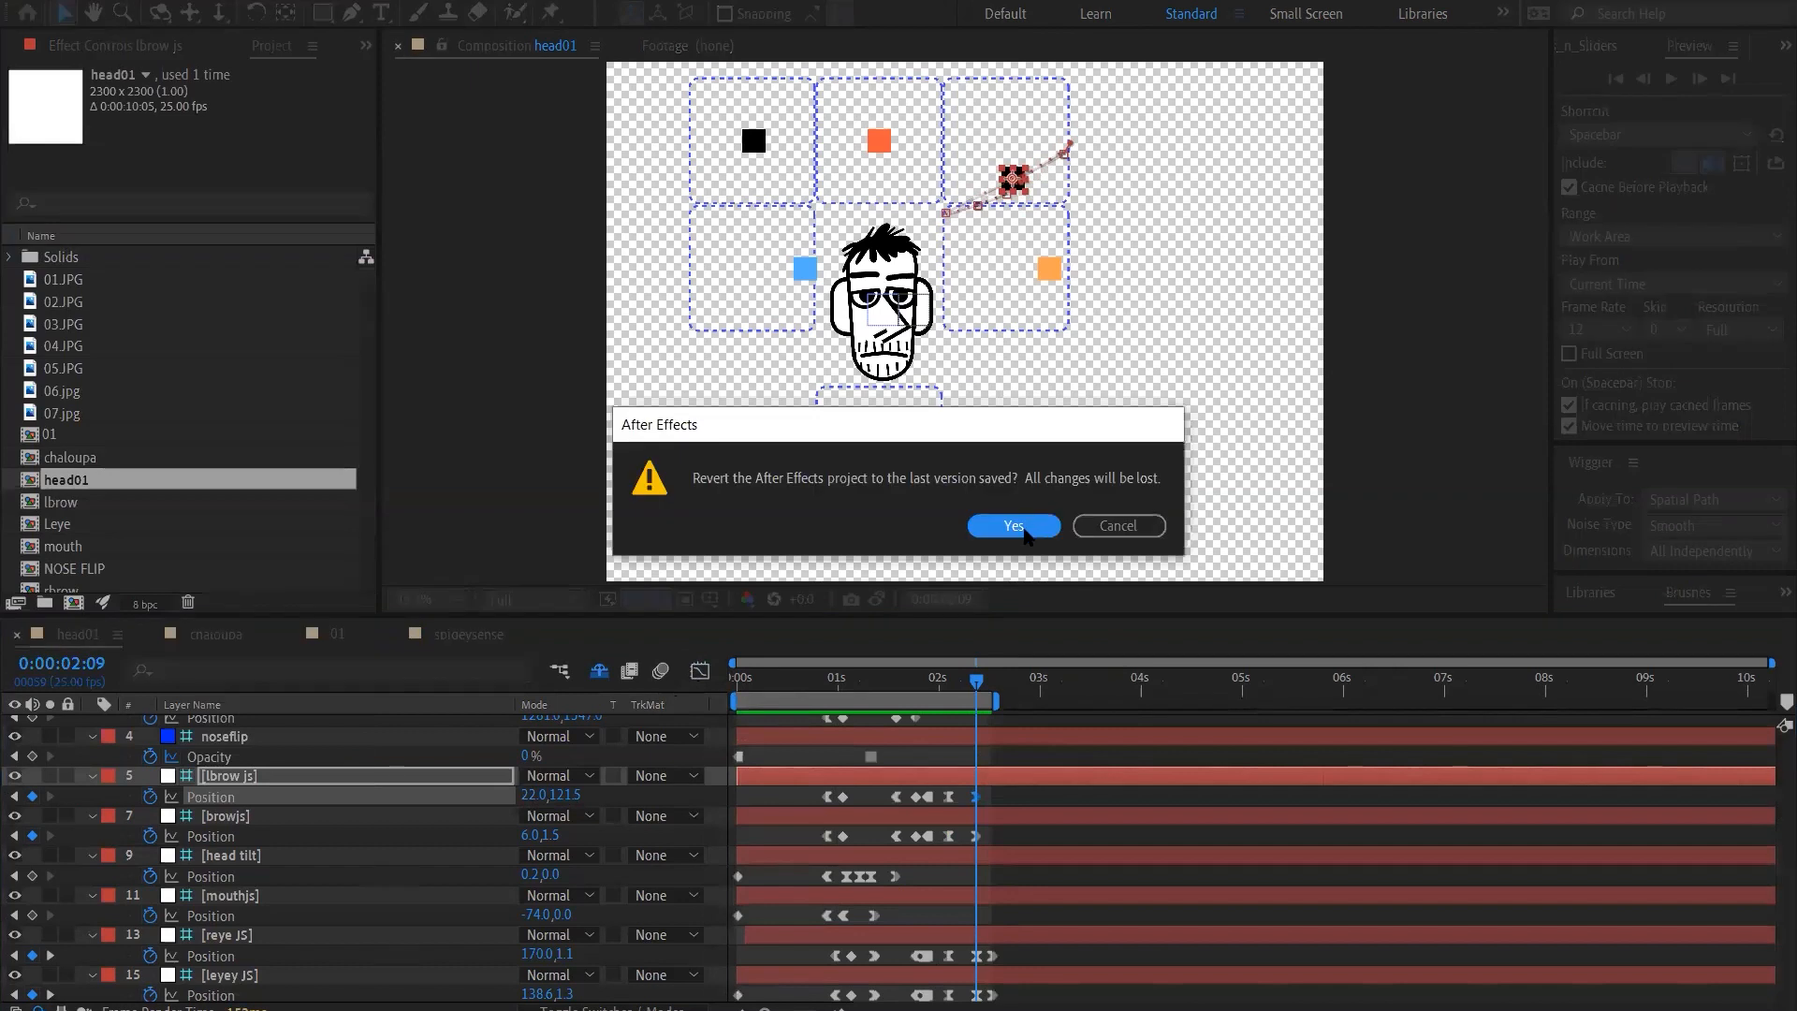
{"action": "left_click", "coordinate": [1015, 525]}
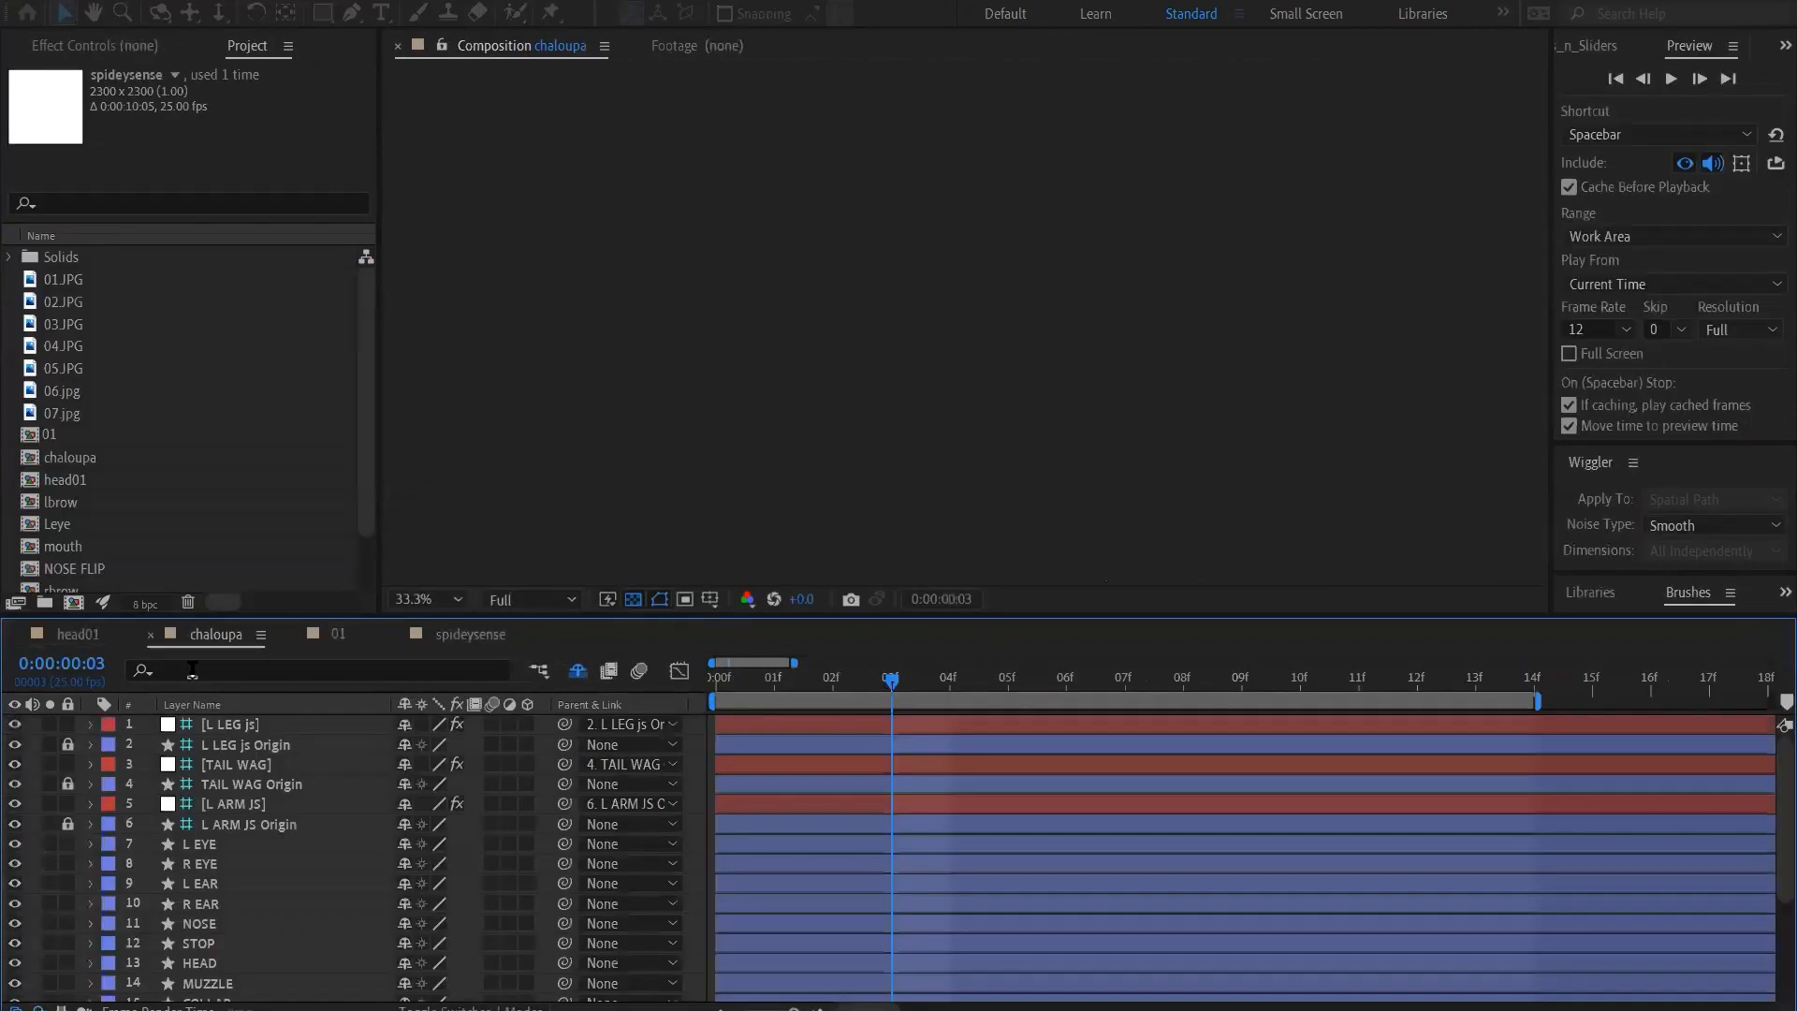
Open the head01 composition, fit its whole duration in the timeline and reveal the keyframed properties of all layers
{"action": "left_click", "coordinate": [68, 642]}
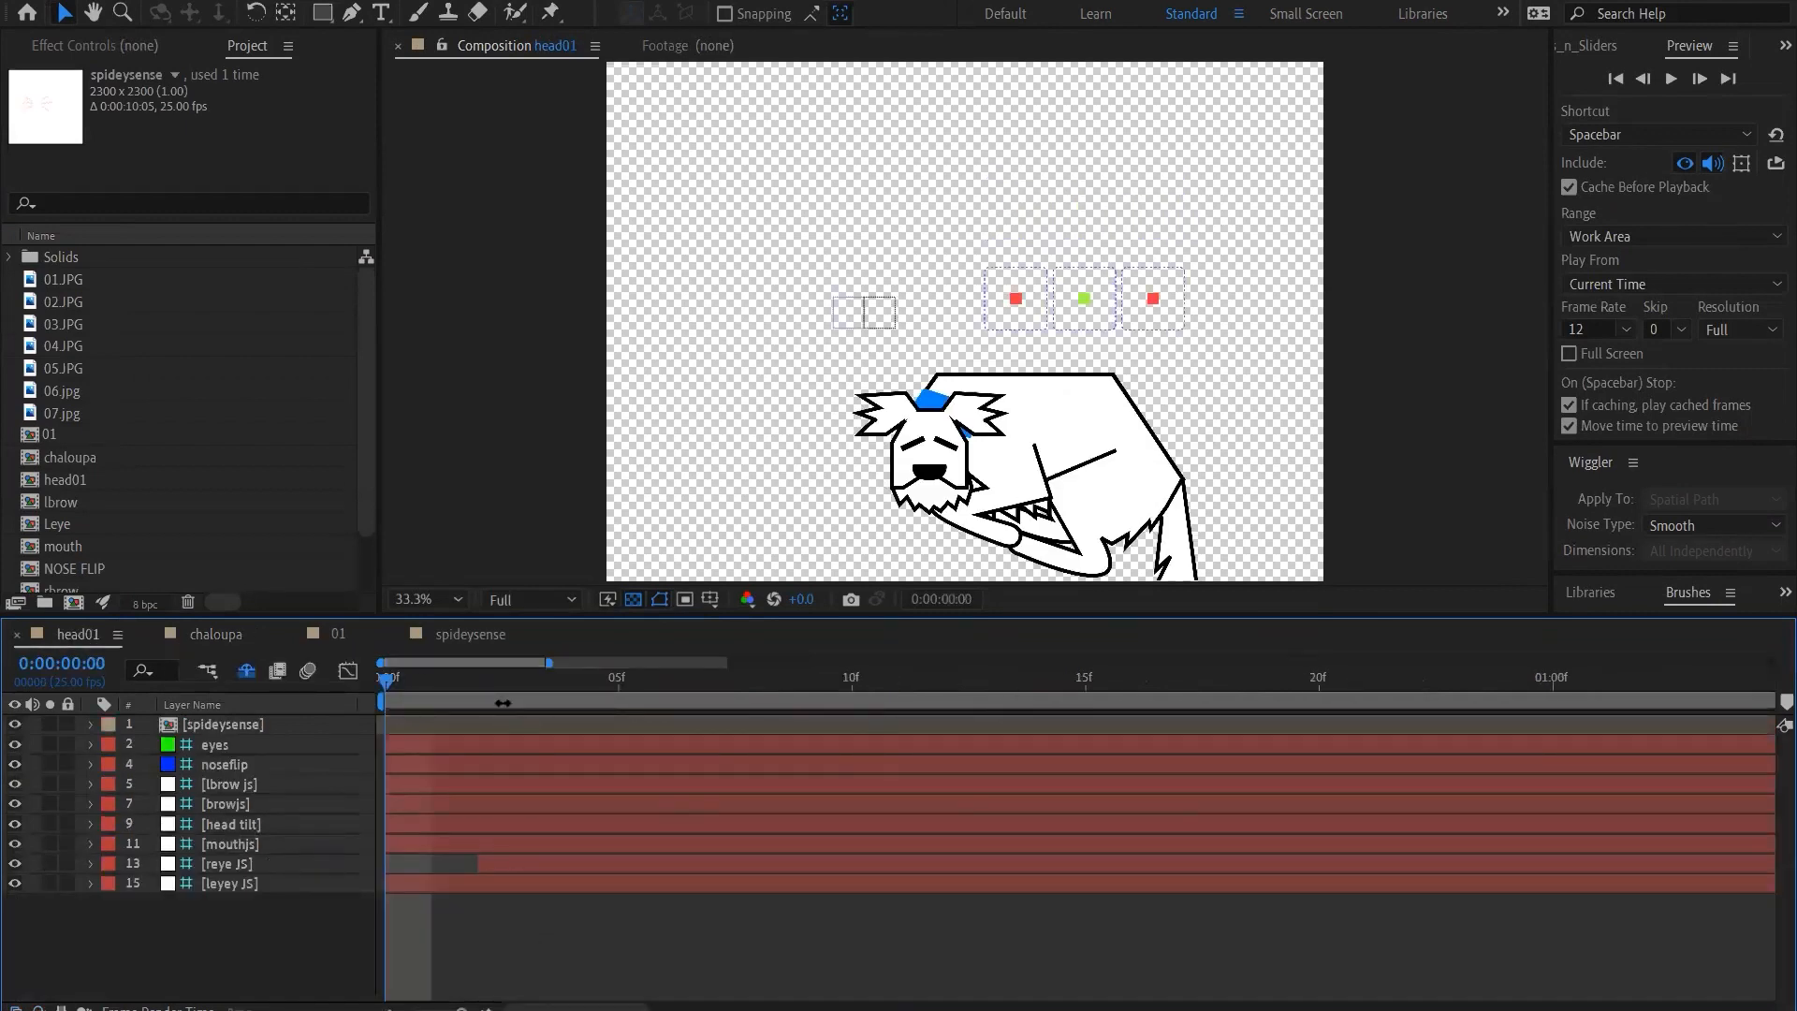
{"action": "left_click_drag", "start_coordinate": [522, 687], "coordinate": [665, 730]}
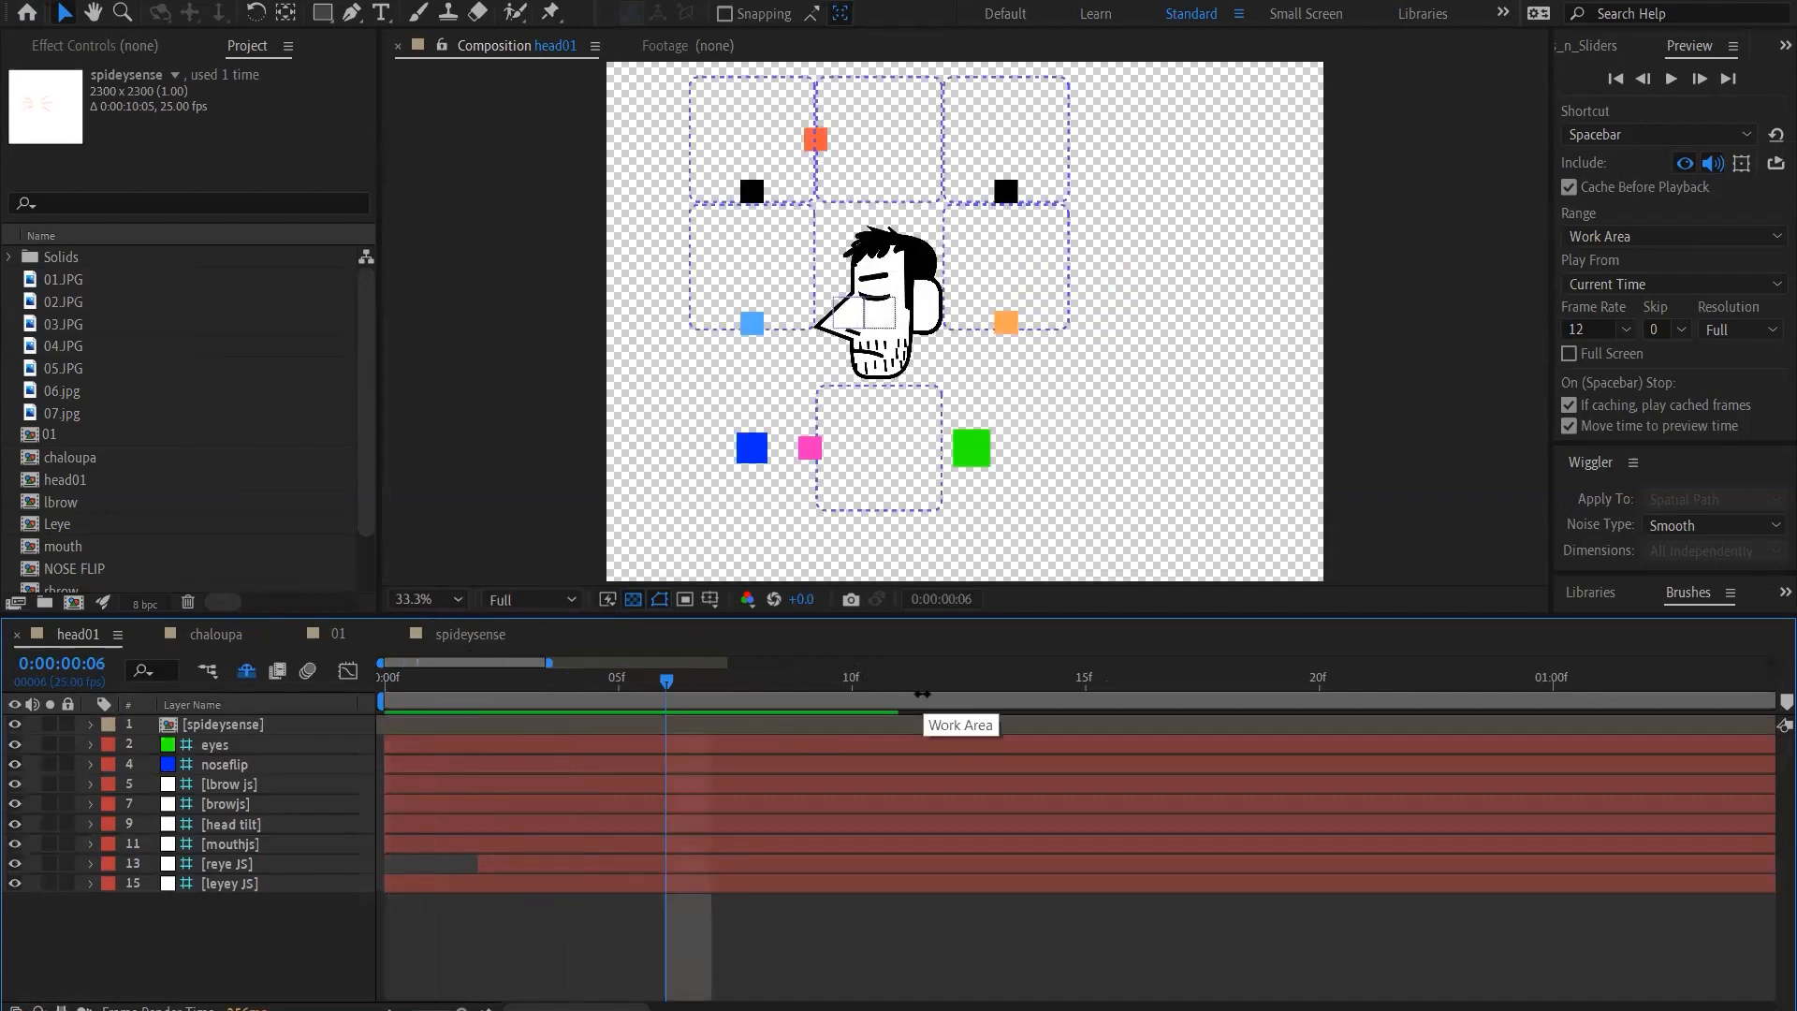
{"action": "key", "text": "minus"}
{"action": "key", "text": "minus"}
{"action": "key", "text": "minus"}
{"action": "key", "text": "minus"}
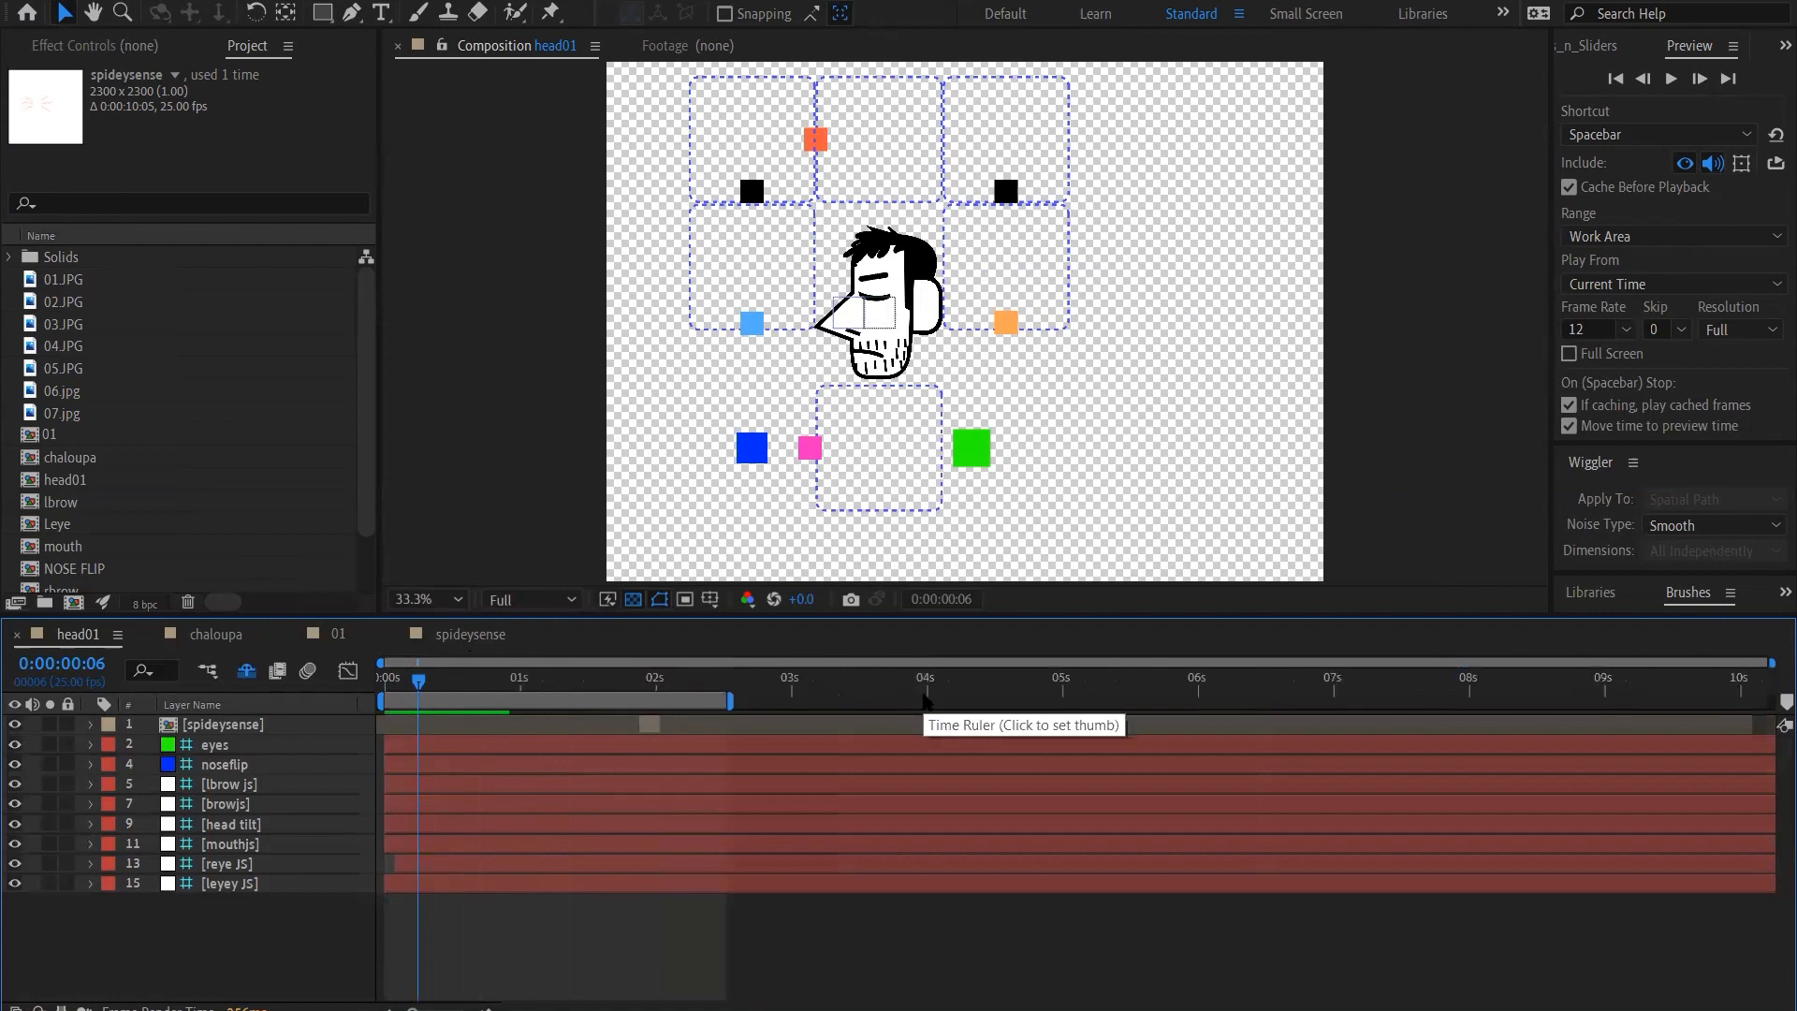
{"action": "key", "text": "ctrl+a"}
{"action": "key", "text": "u"}
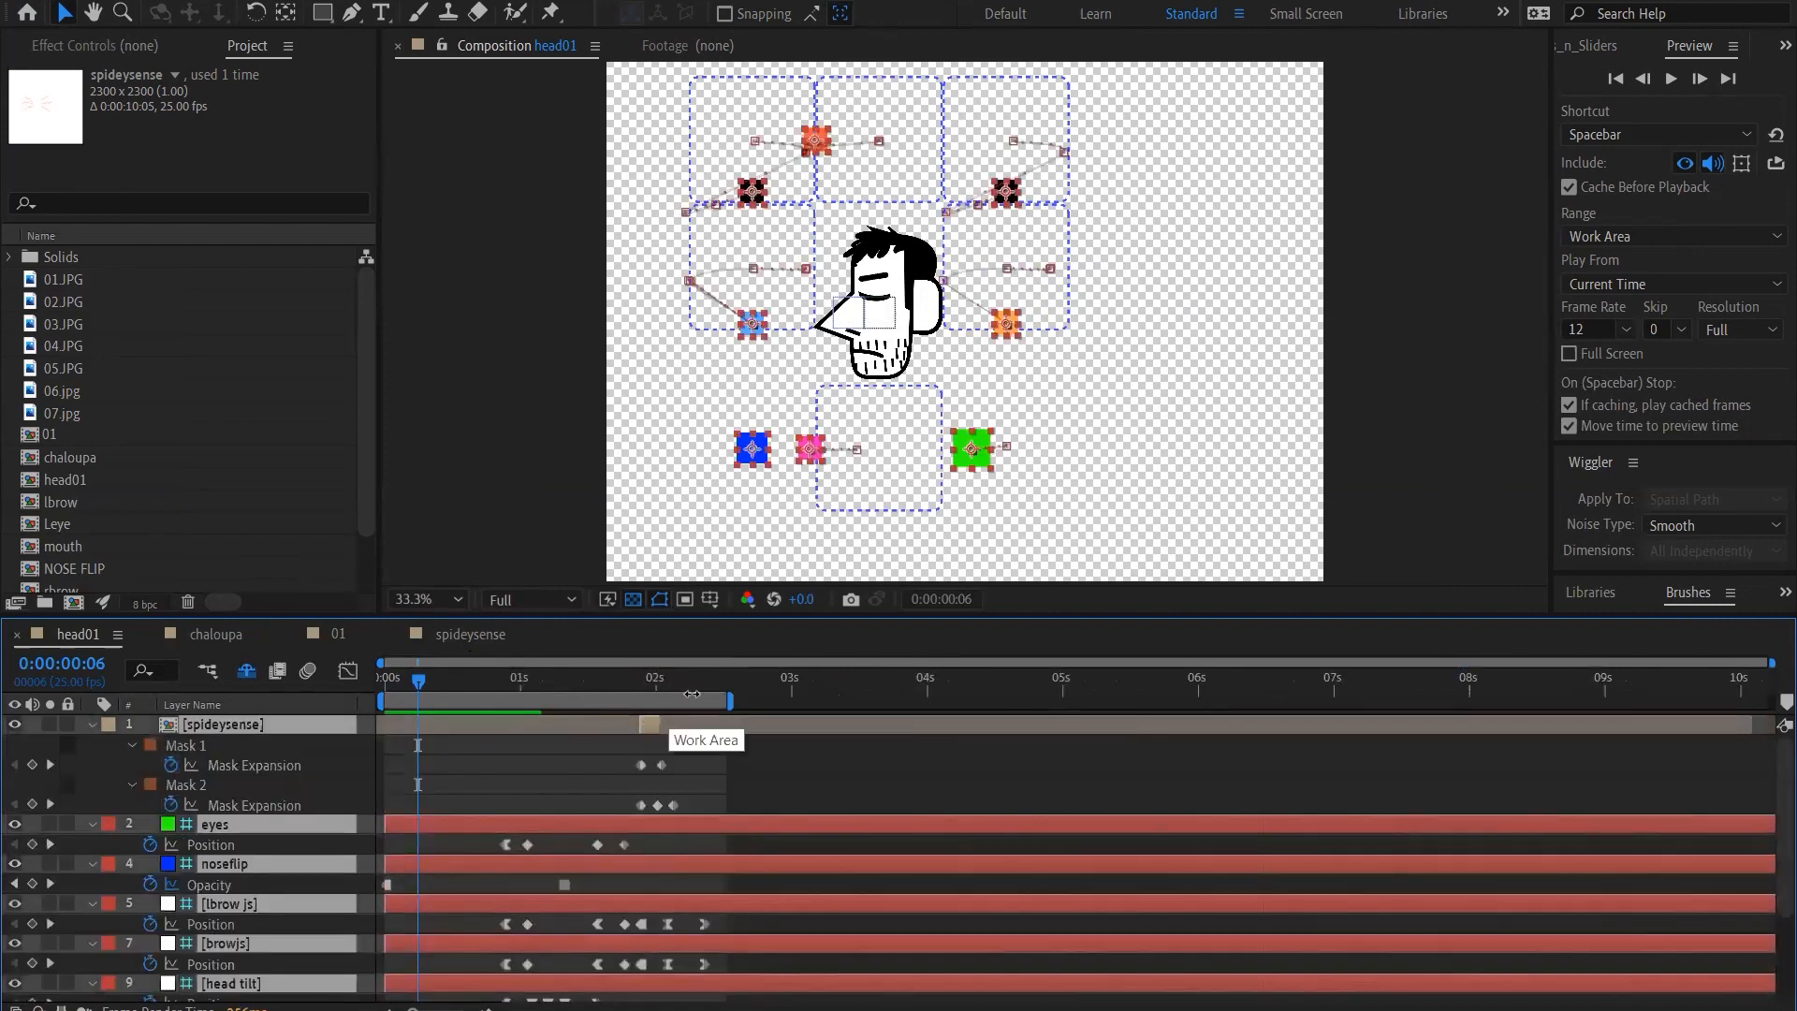
Step frame by frame between 0:00:01:13 and 0:00:01:19 to examine how the brow and eye controllers move around their keyframes
{"action": "left_click", "coordinate": [698, 691]}
{"action": "key", "text": "Page_Down"}
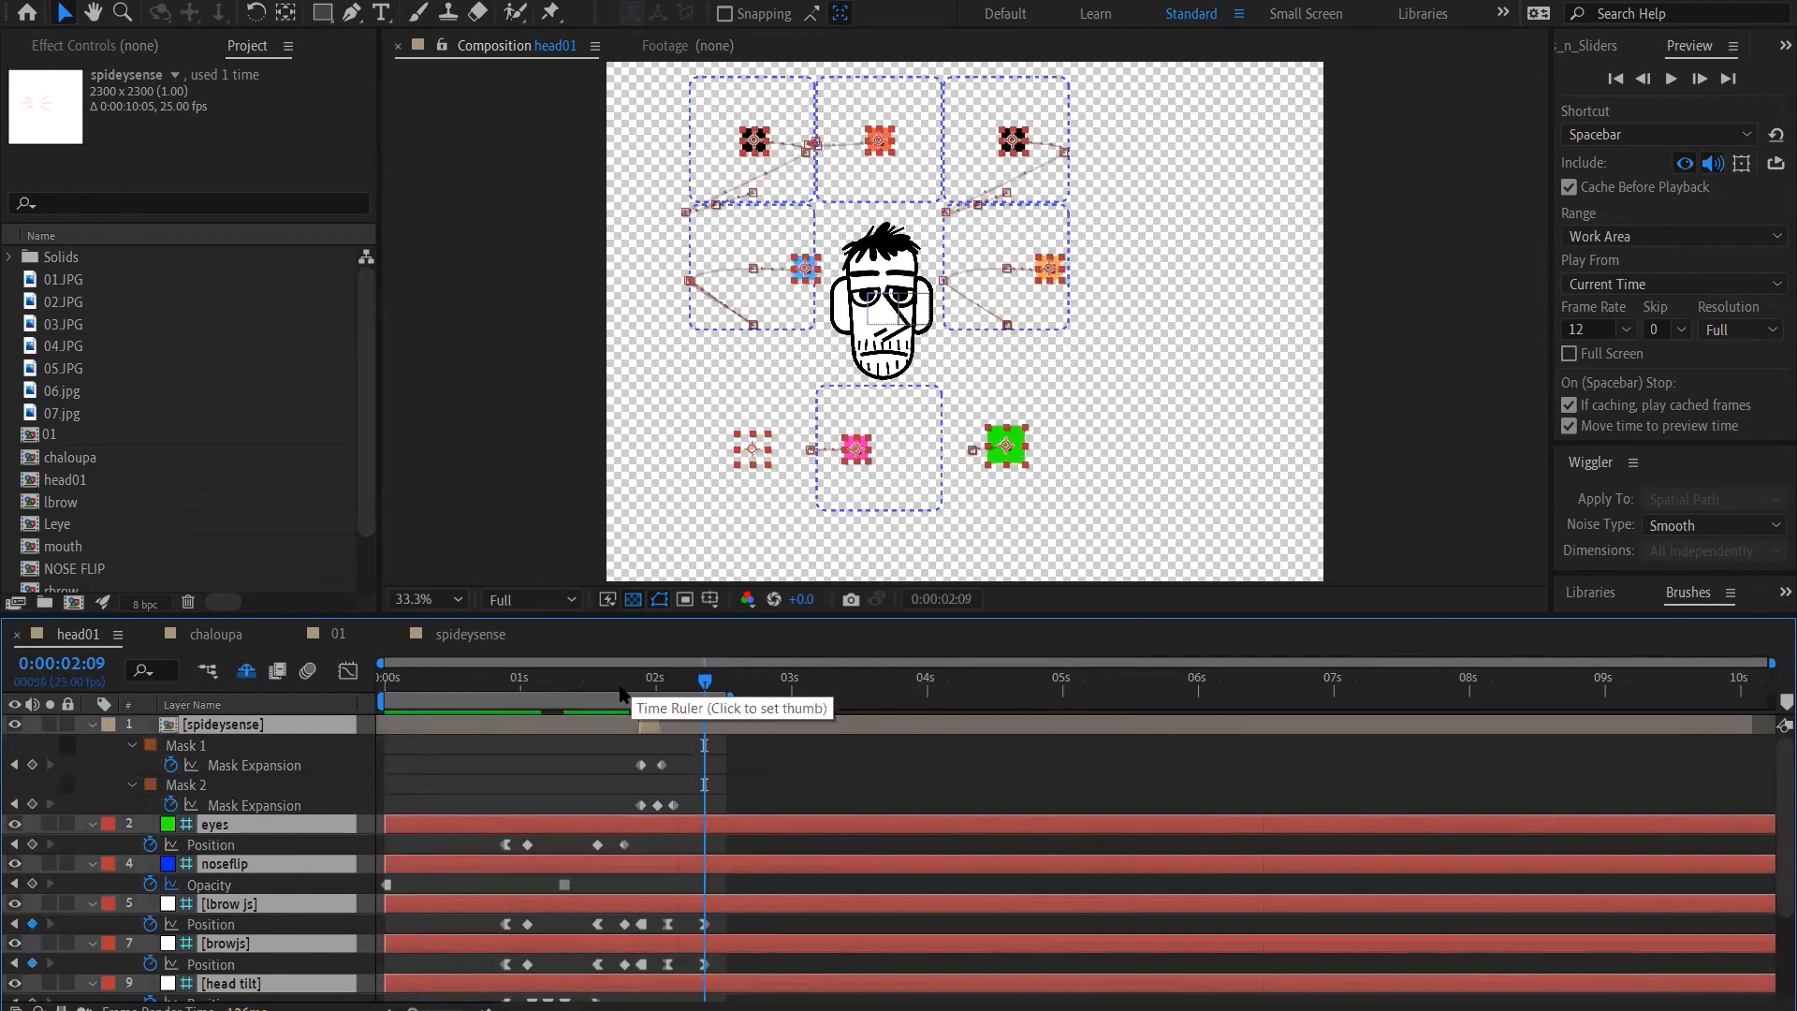
{"action": "left_click", "coordinate": [619, 690]}
{"action": "key", "text": "Page_Up"}
{"action": "key", "text": "Page_Up"}
{"action": "key", "text": "Page_Up"}
{"action": "key", "text": "Page_Up"}
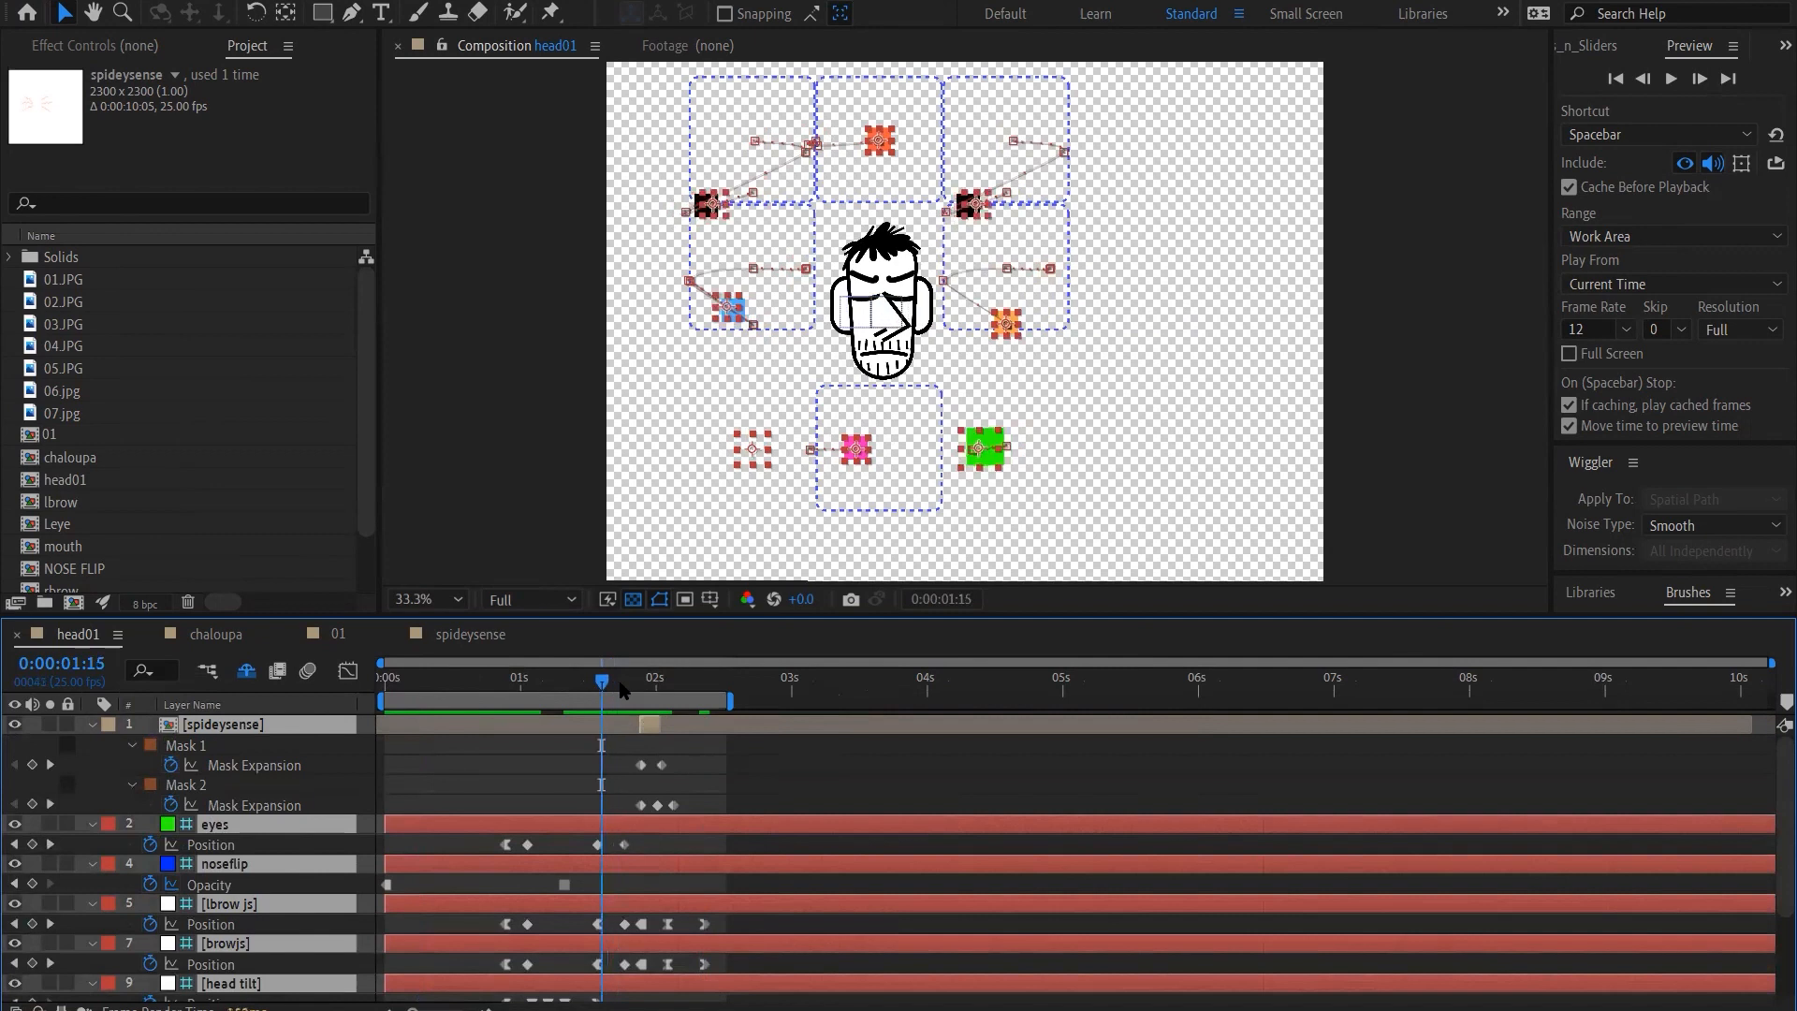
{"action": "key", "text": "Page_Up"}
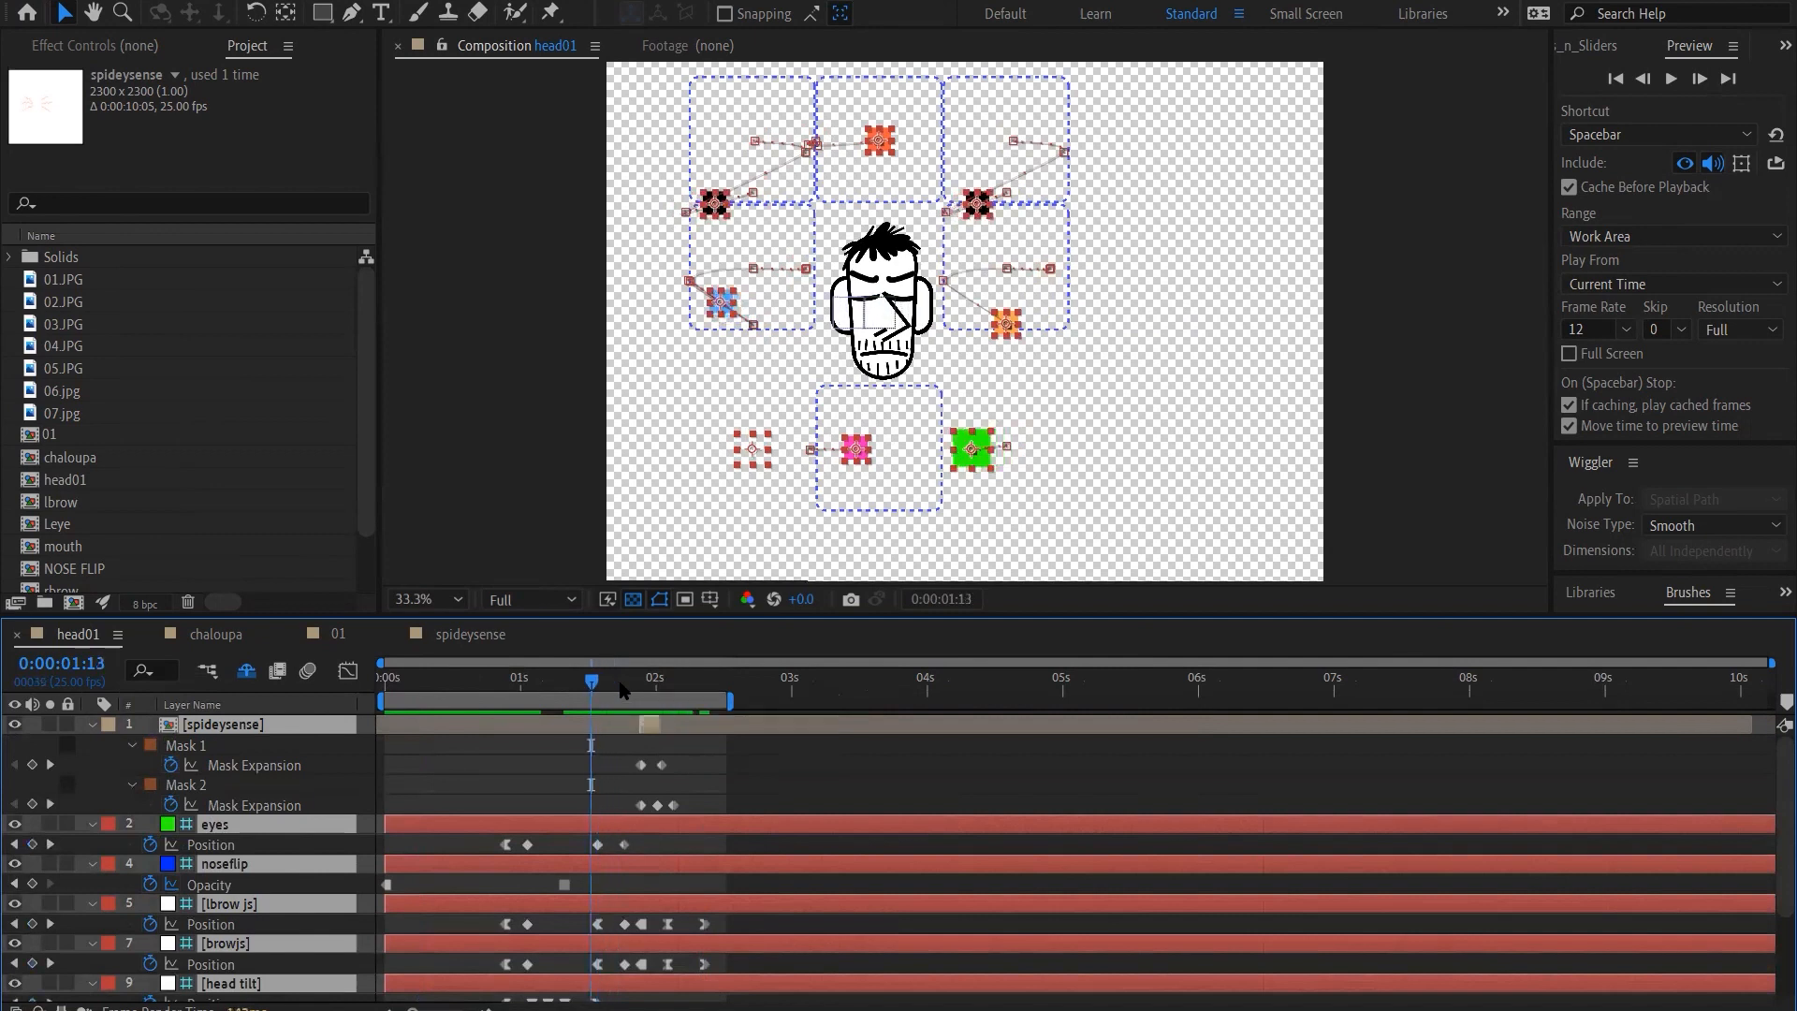
{"action": "key", "text": "Page_Down"}
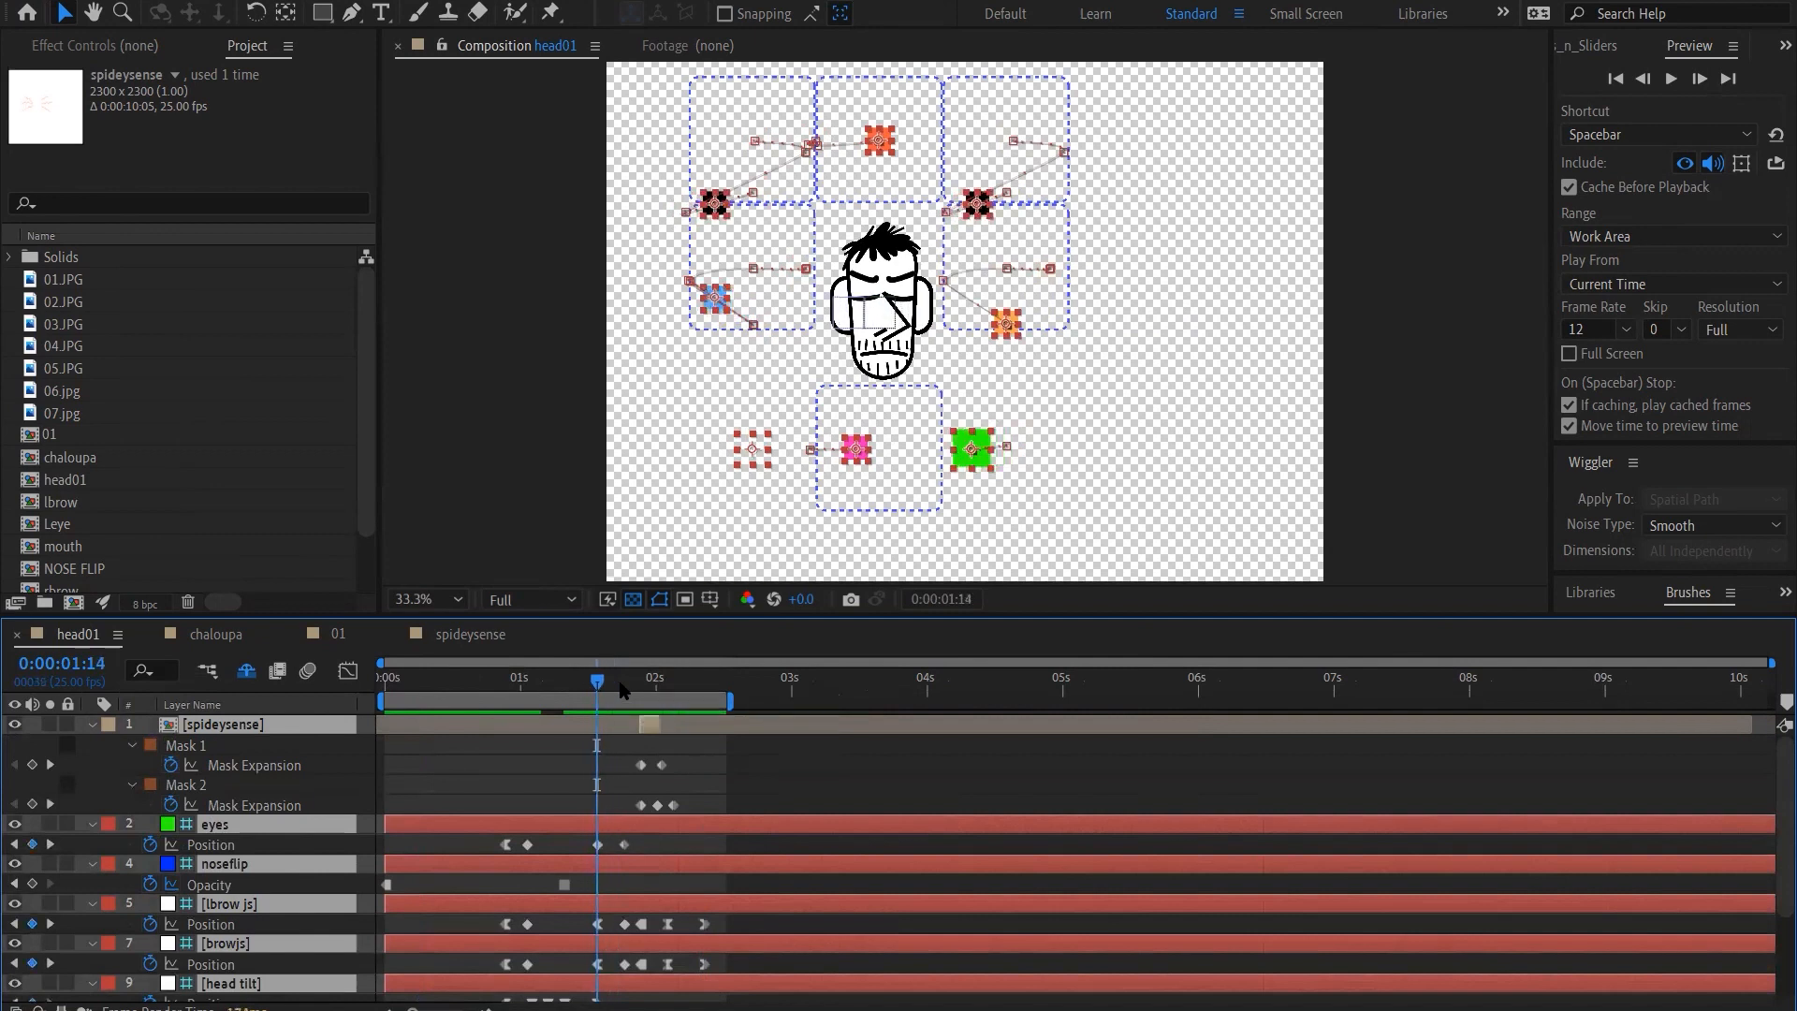
{"action": "key", "text": "Page_Down"}
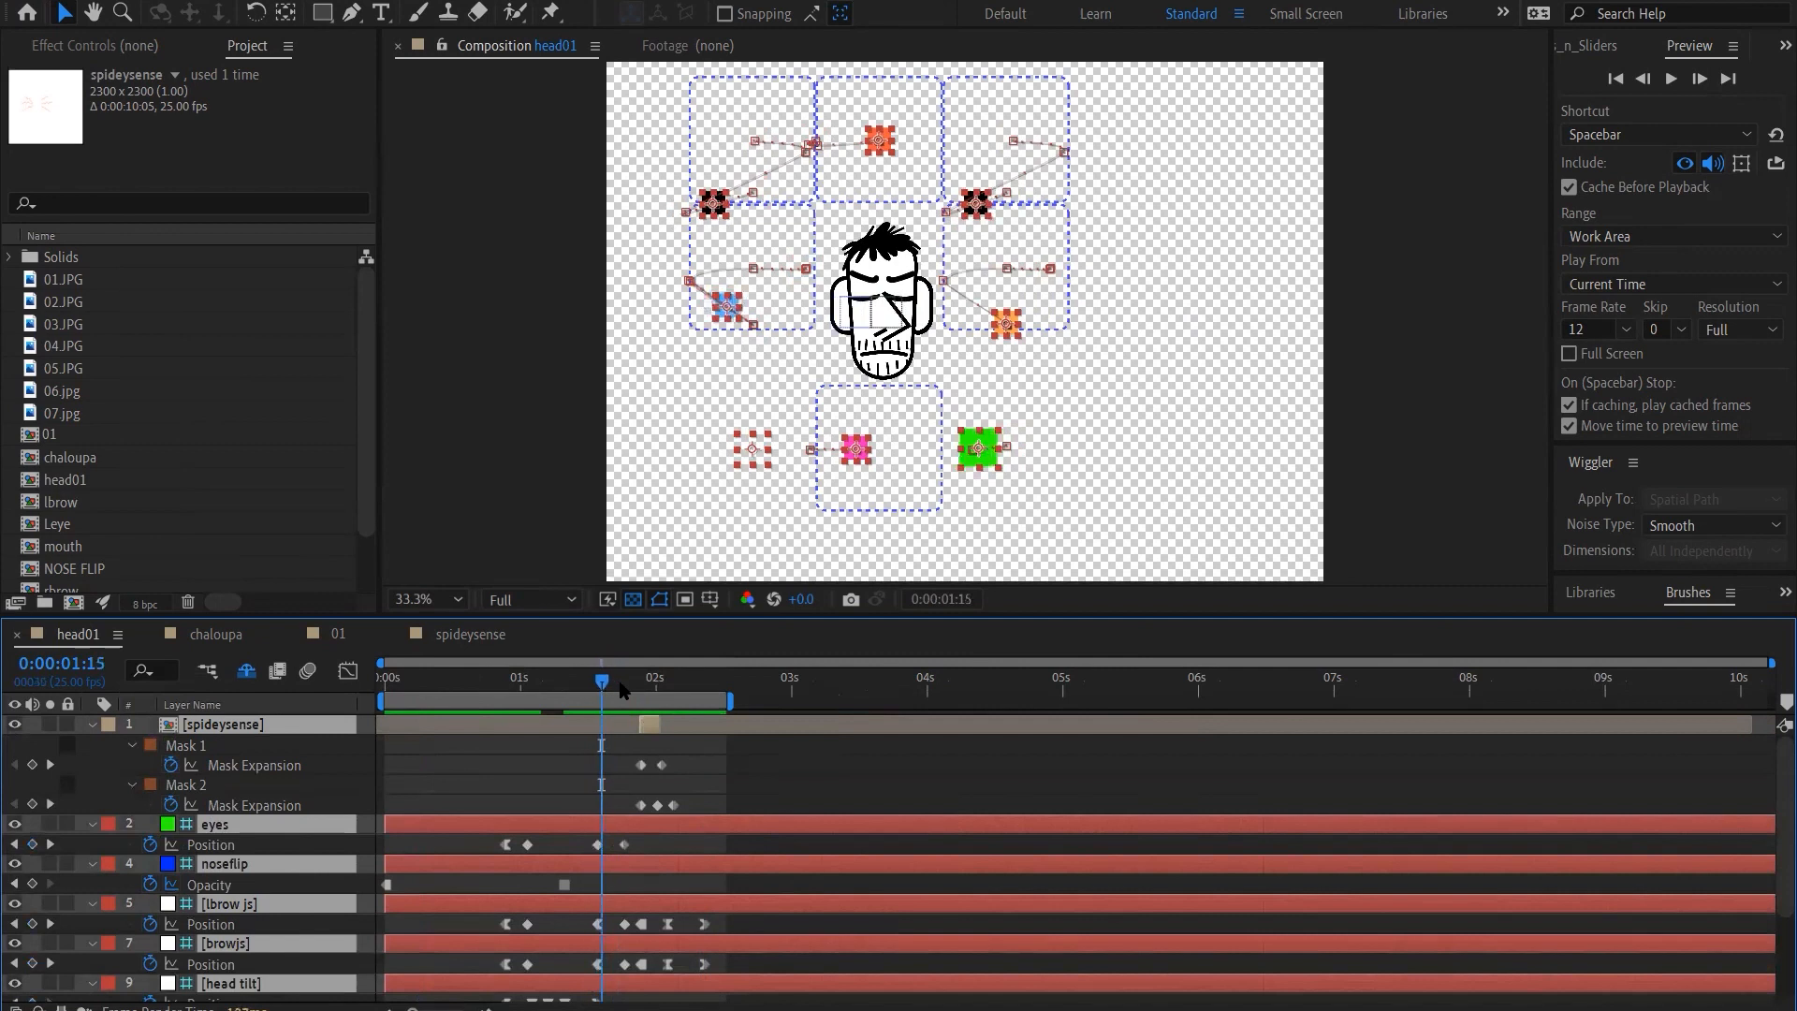
{"action": "key", "text": "Page_Up"}
{"action": "key", "text": "Page_Down"}
{"action": "key", "text": "Page_Down"}
{"action": "key", "text": "Page_Down"}
{"action": "key", "text": "Page_Down"}
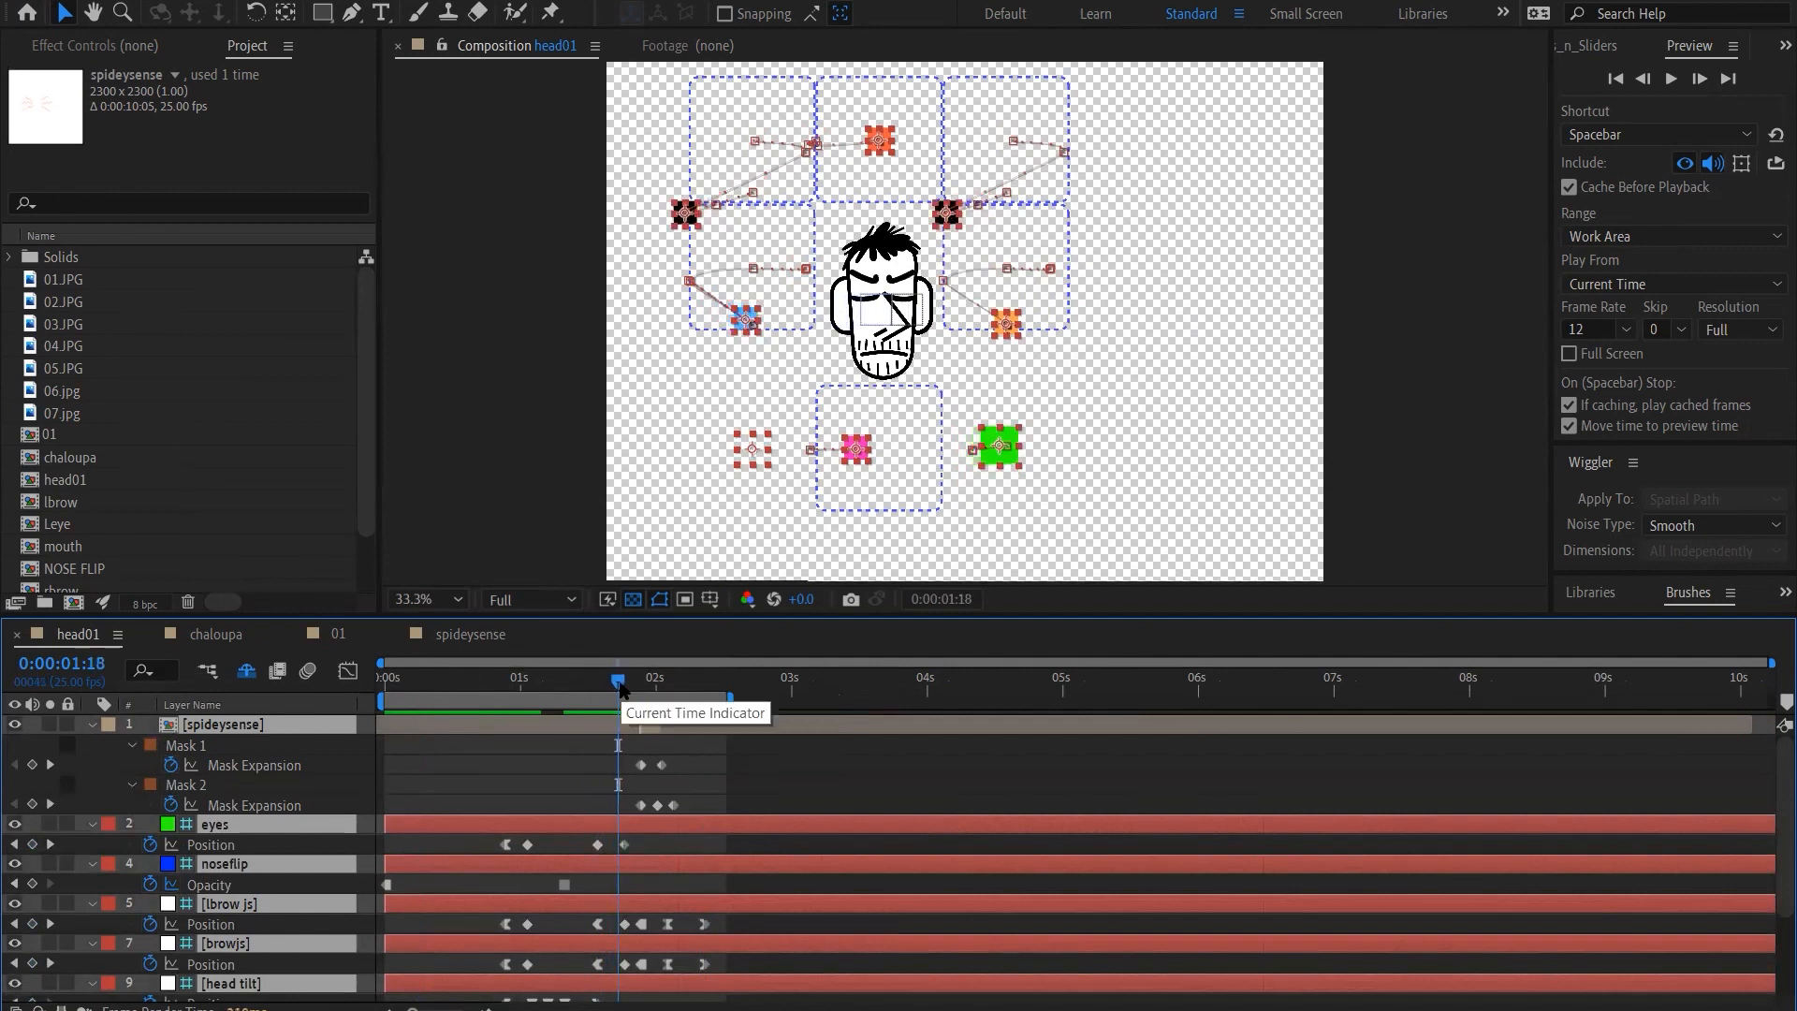
{"action": "key", "text": "Page_Up"}
{"action": "key", "text": "Page_Up"}
{"action": "key", "text": "Page_Up"}
{"action": "key", "text": "Page_Up"}
{"action": "key", "text": "Page_Down"}
{"action": "key", "text": "Page_Down"}
{"action": "key", "text": "Page_Down"}
{"action": "key", "text": "Page_Down"}
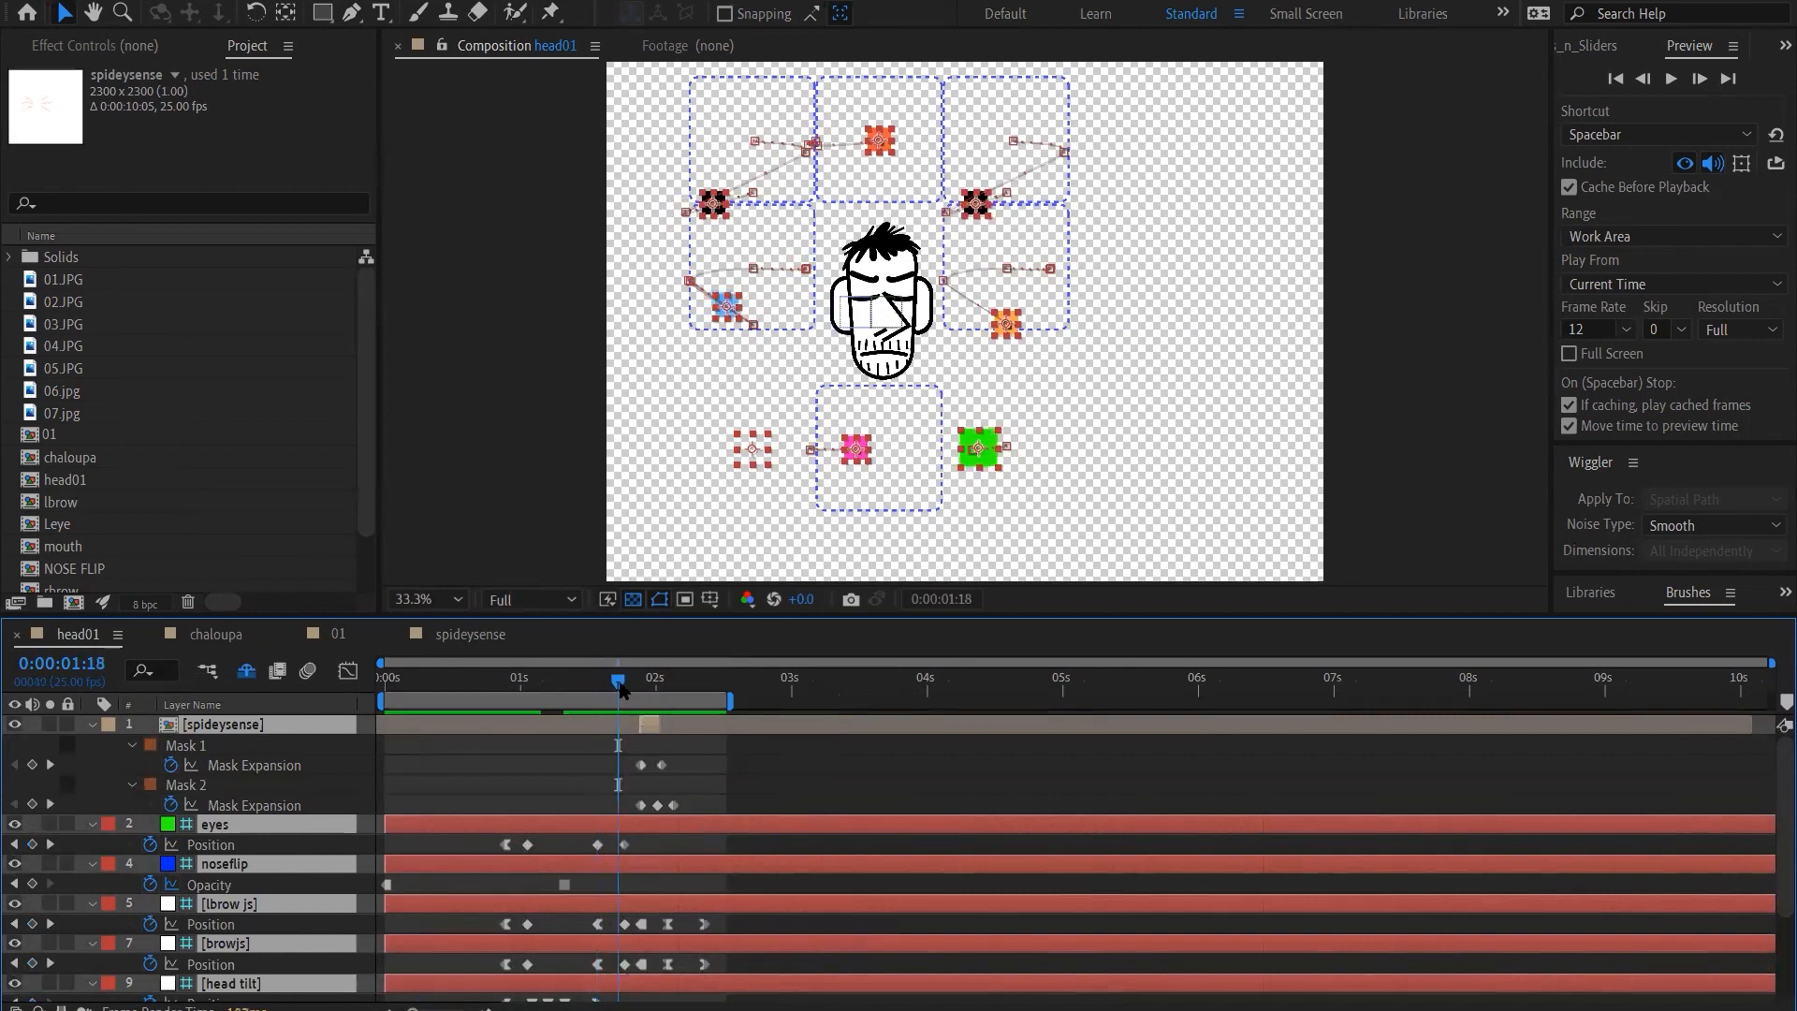
{"action": "key", "text": "Page_Down"}
{"action": "key", "text": "Page_Up"}
{"action": "key", "text": "Page_Down"}
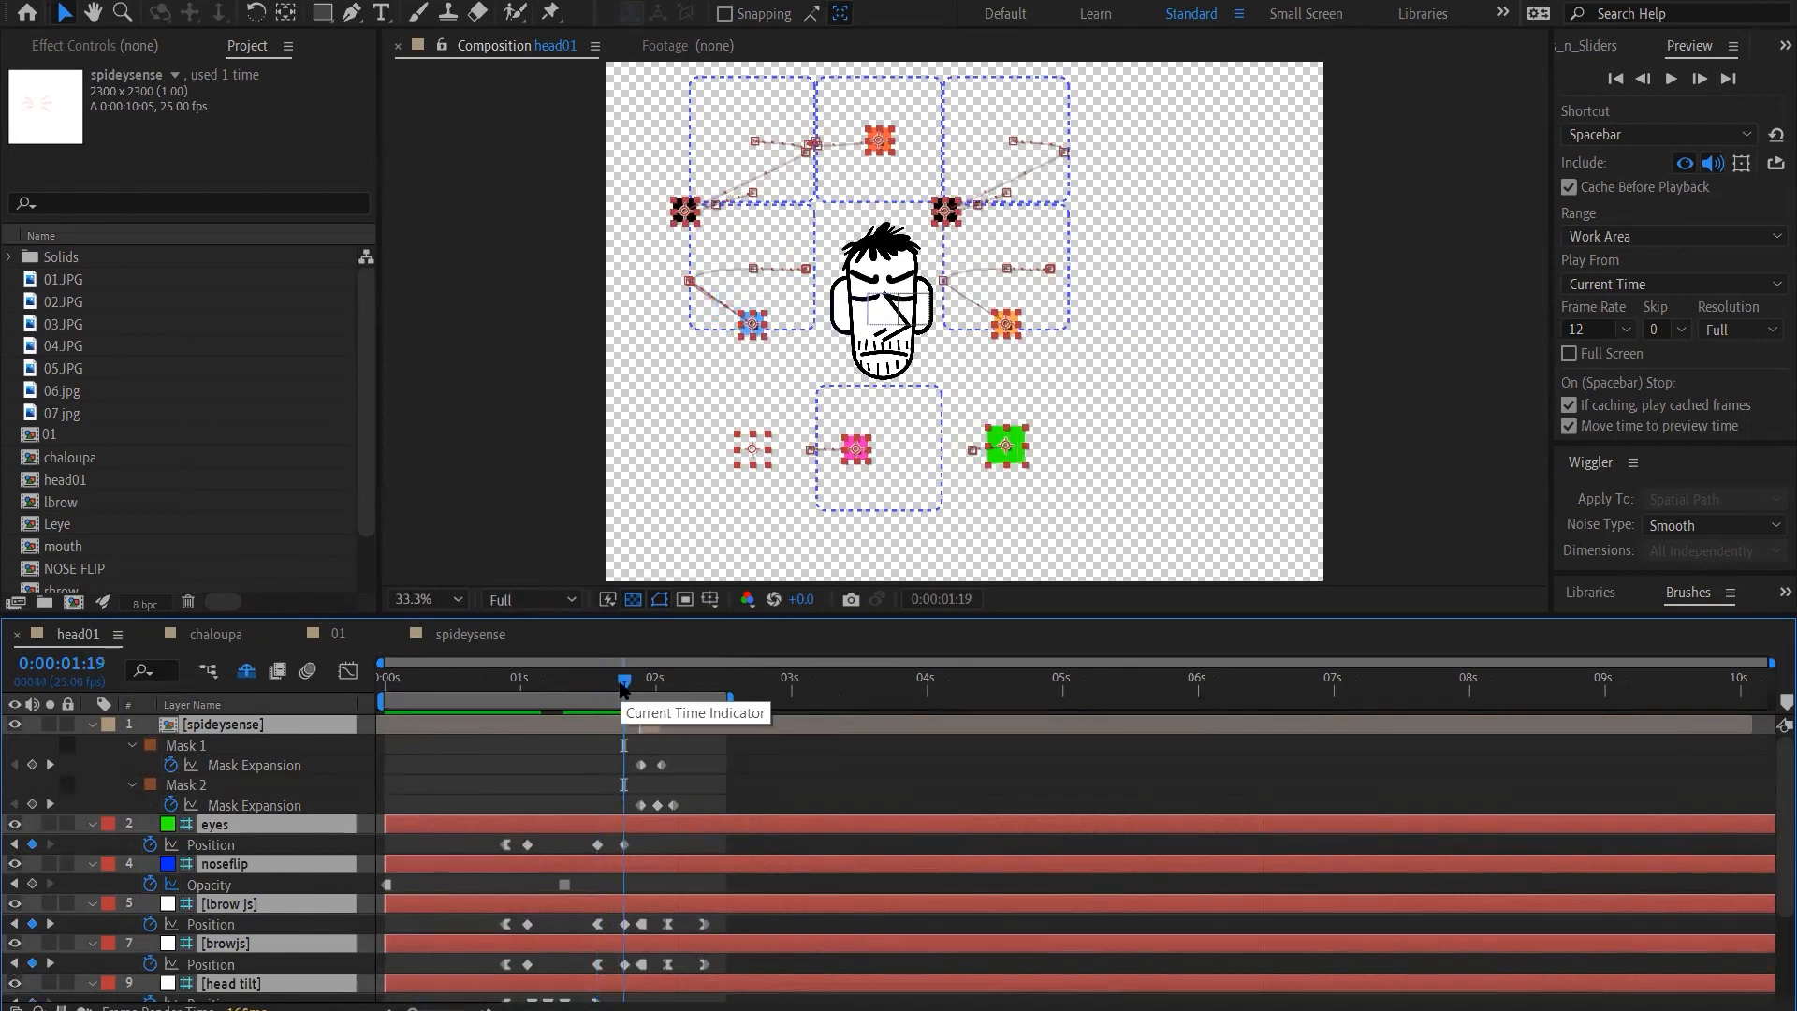
Step frame by frame from 0:00:01:19 to 0:00:02:09 to examine the eyes opening, the spideysense lines and the final settling pose
{"action": "key", "text": "Page_Down"}
{"action": "key", "text": "Page_Down"}
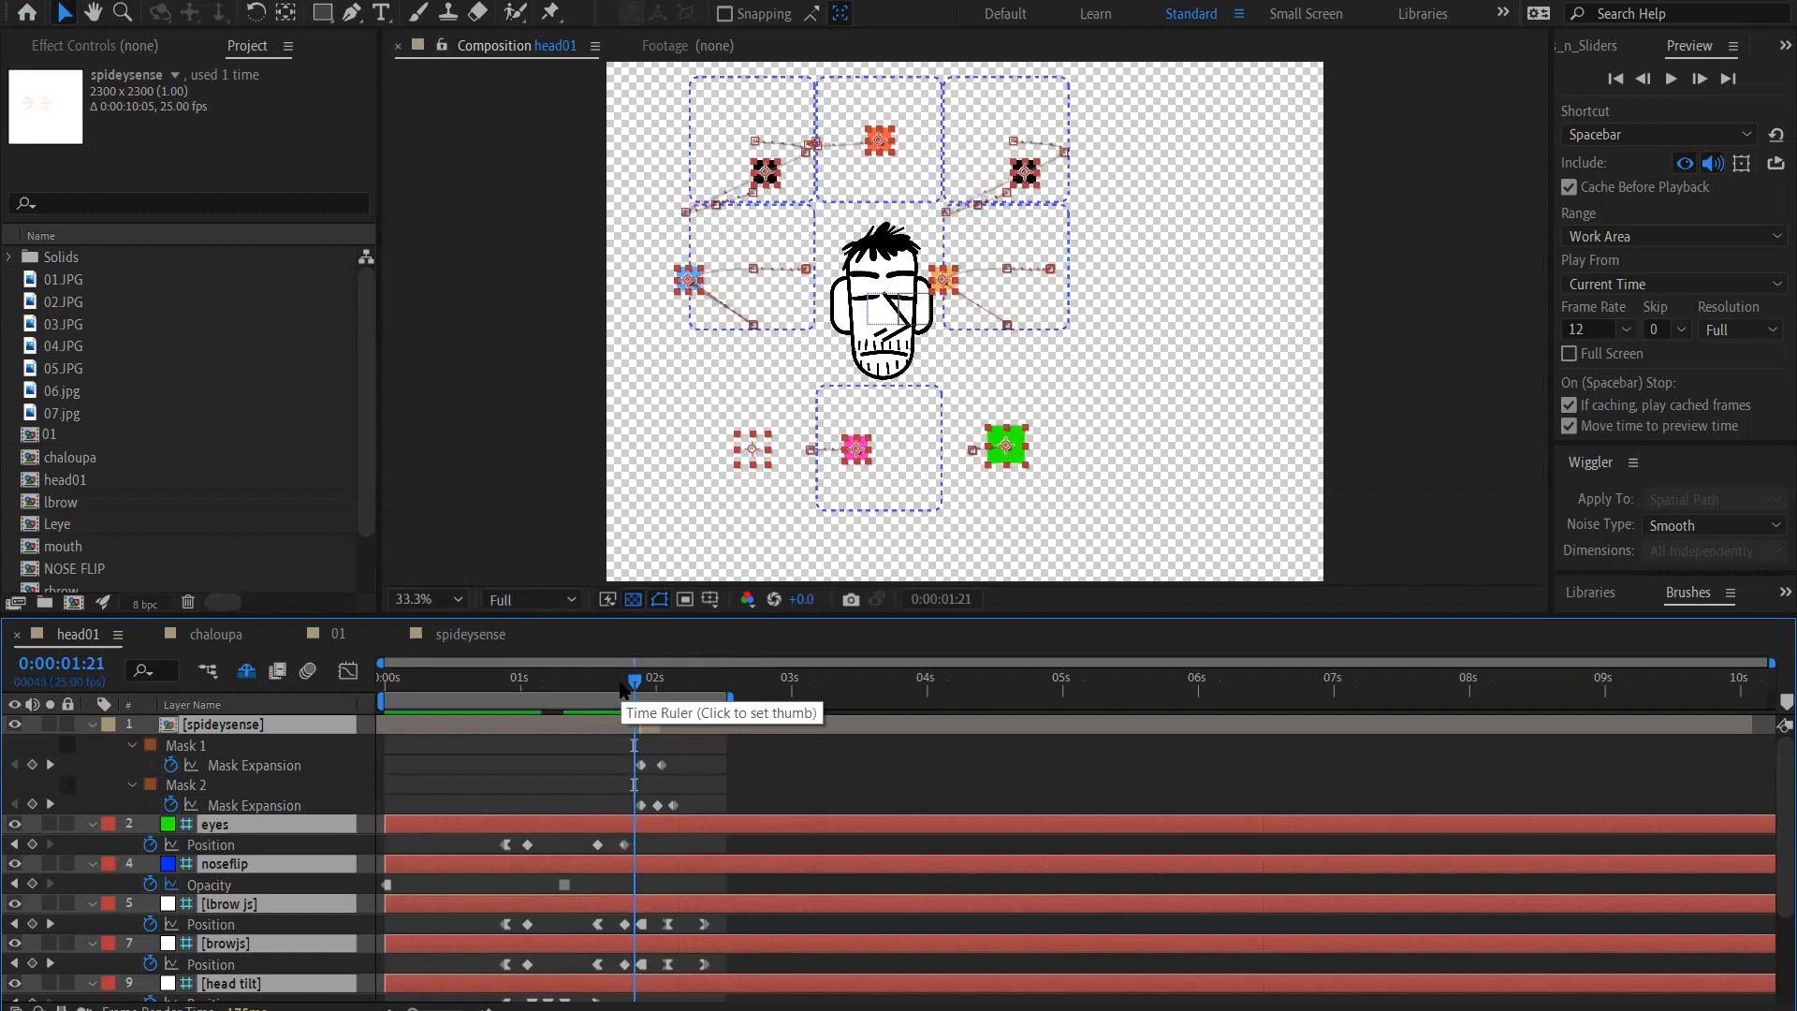
{"action": "key", "text": "Page_Down"}
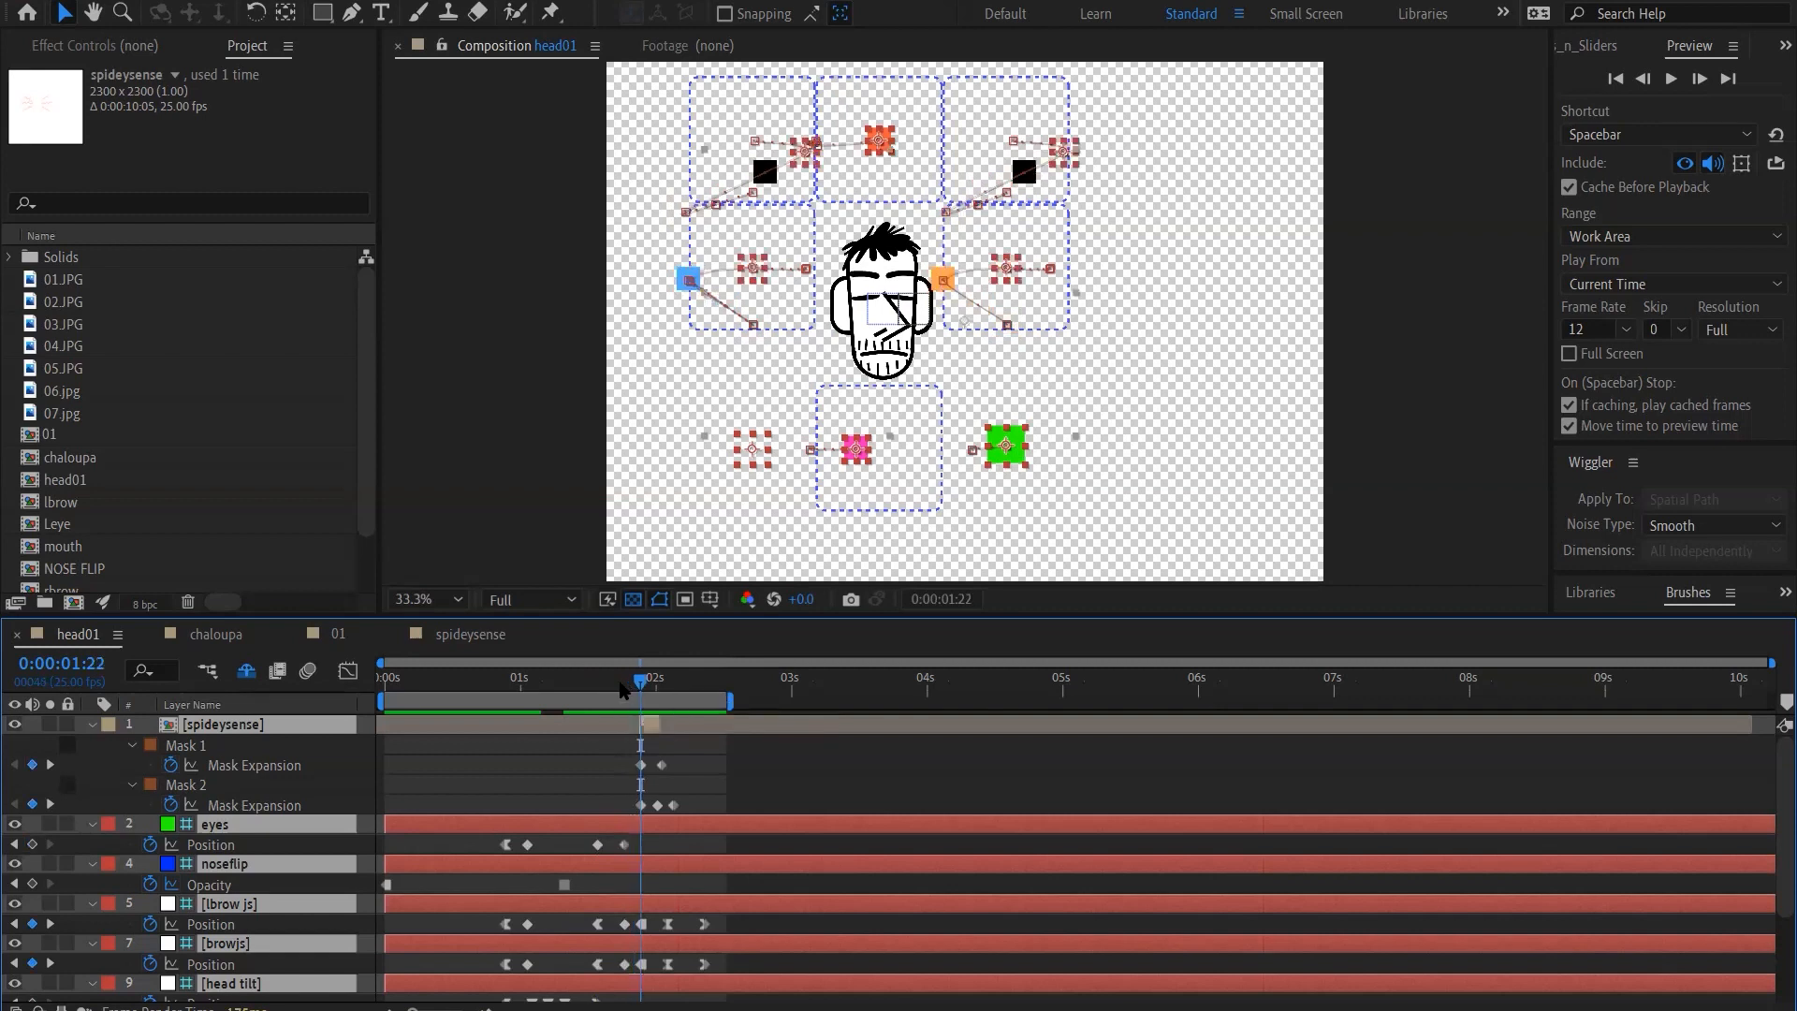
{"action": "key", "text": "Page_Down"}
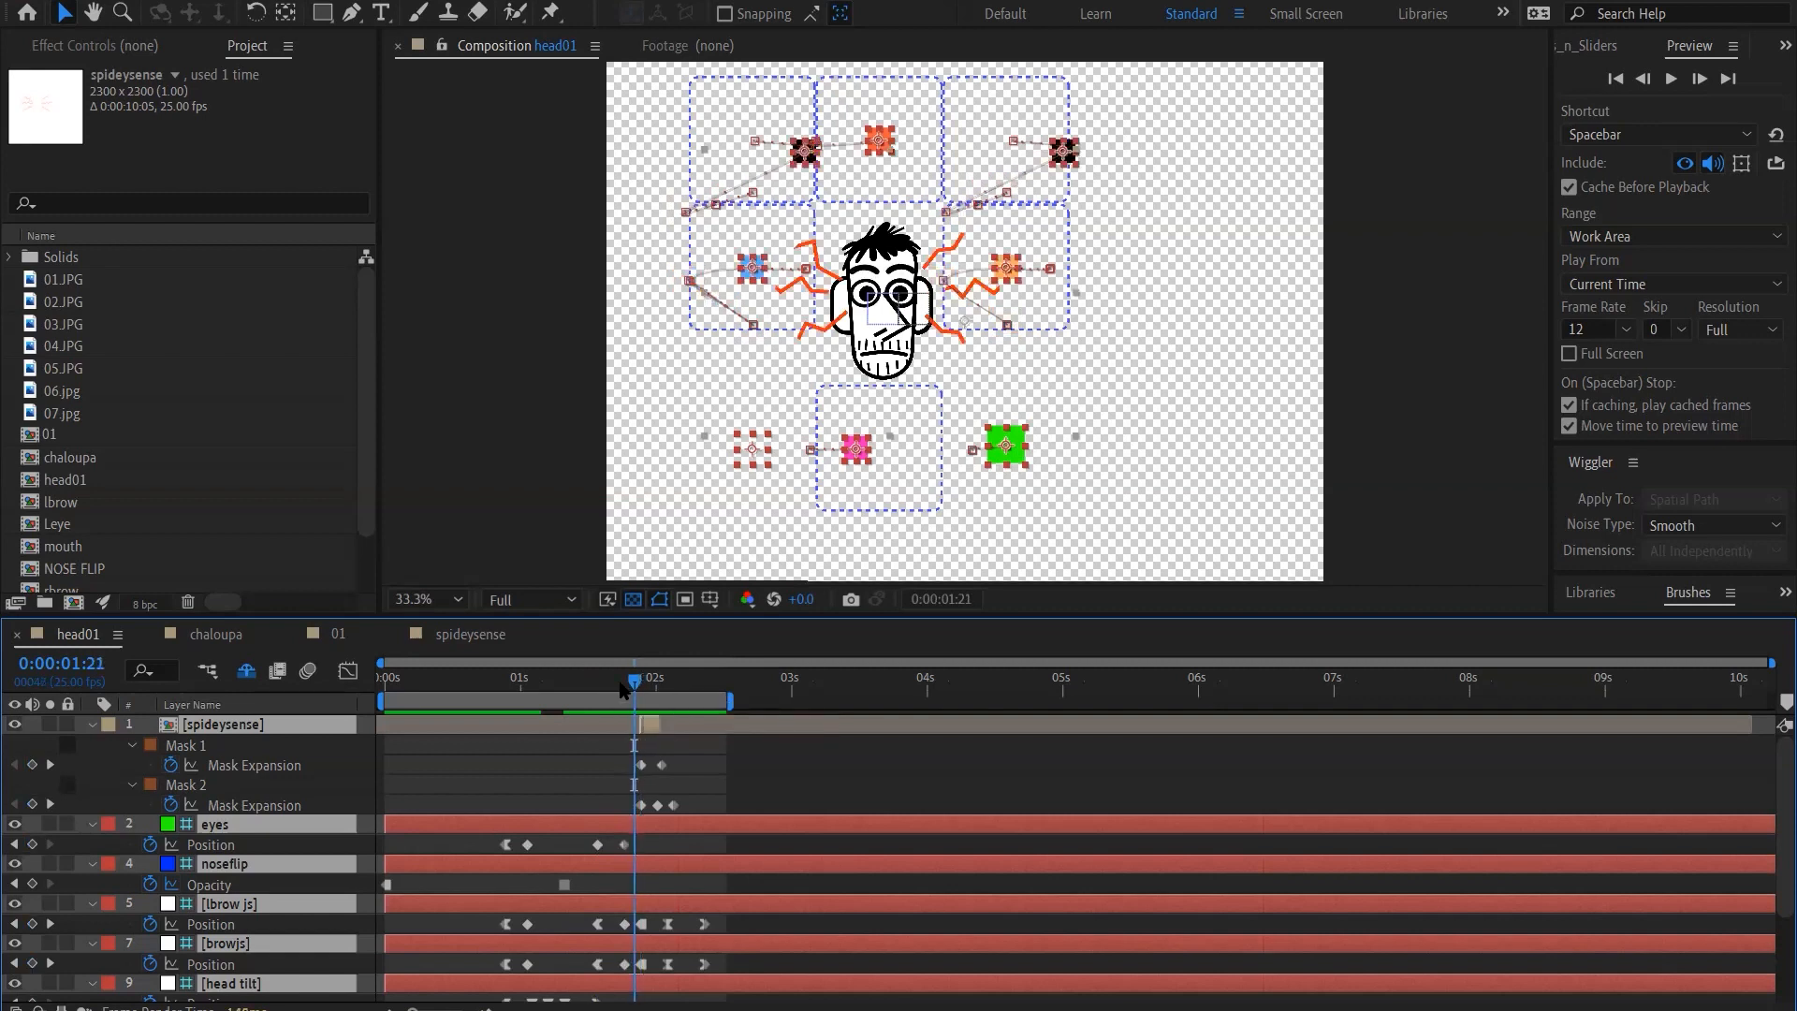
{"action": "key", "text": "Page_Up"}
{"action": "key", "text": "Page_Down"}
{"action": "key", "text": "Page_Down"}
{"action": "key", "text": "Page_Down"}
{"action": "key", "text": "Page_Down"}
{"action": "key", "text": "Page_Down"}
{"action": "key", "text": "Page_Down"}
{"action": "key", "text": "Page_Down"}
{"action": "key", "text": "Page_Down"}
{"action": "key", "text": "Page_Down"}
{"action": "key", "text": "Page_Down"}
{"action": "key", "text": "Page_Down"}
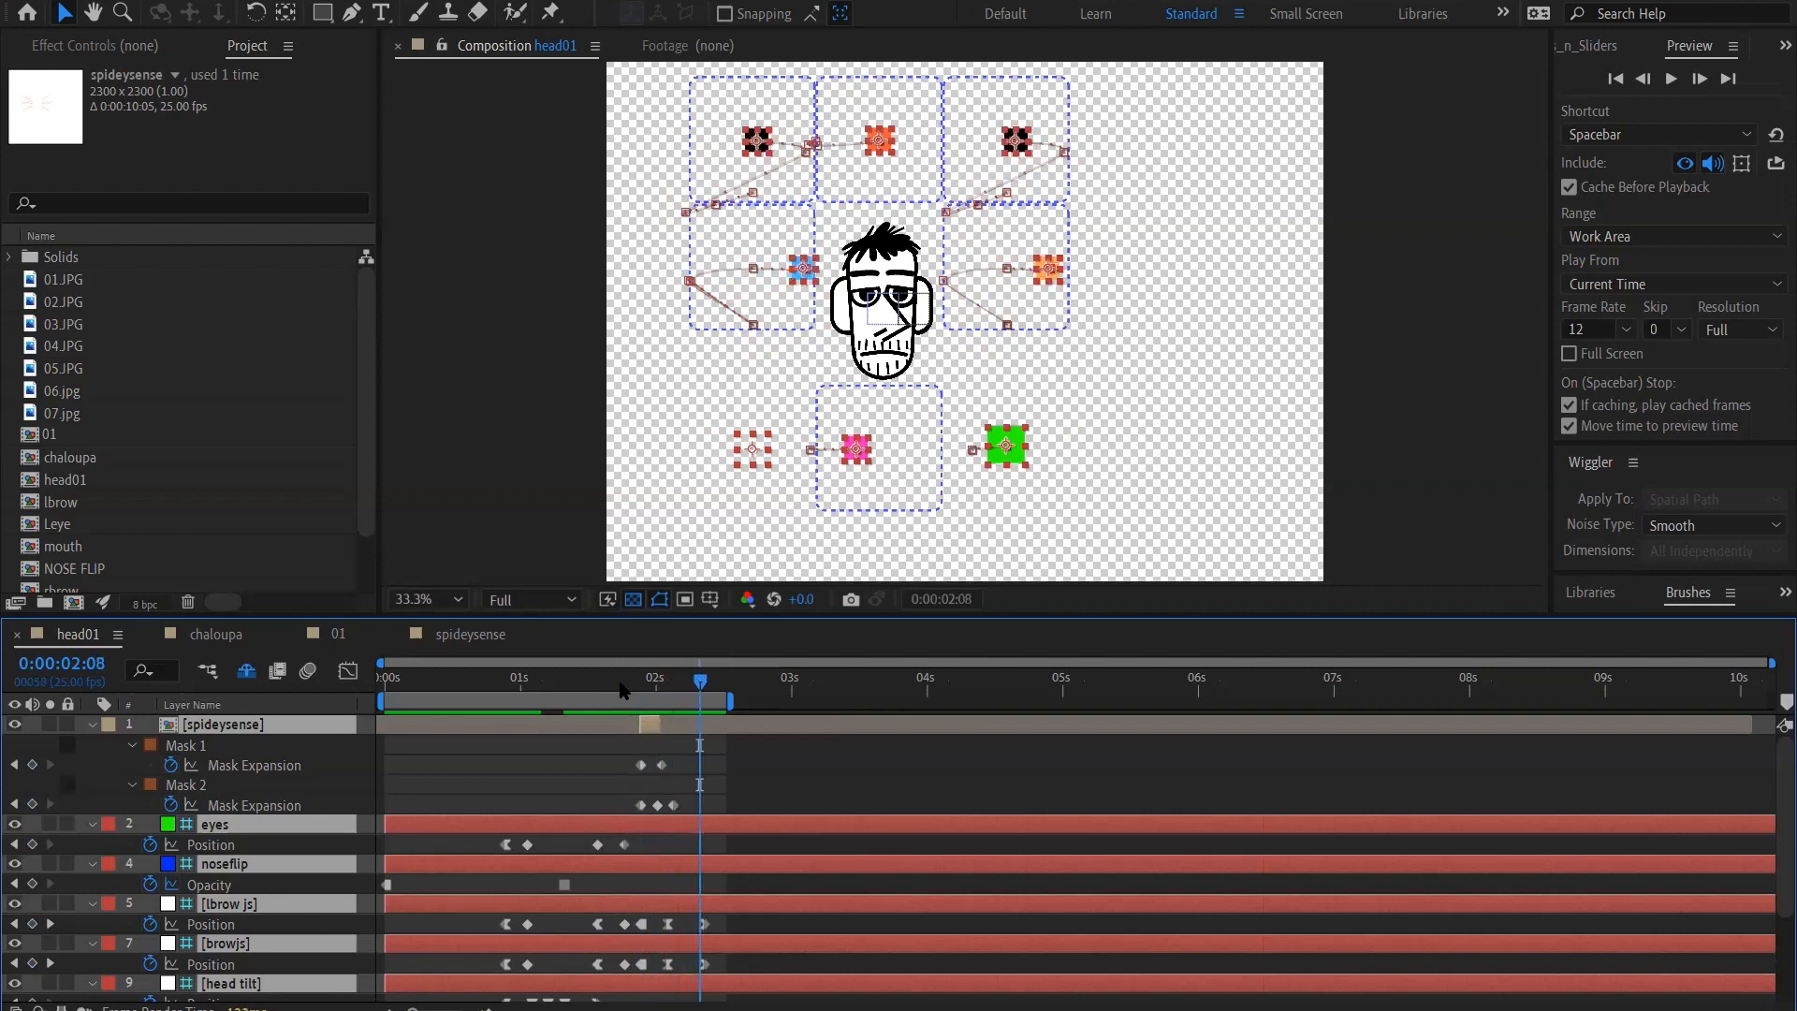
{"action": "key", "text": "Page_Down"}
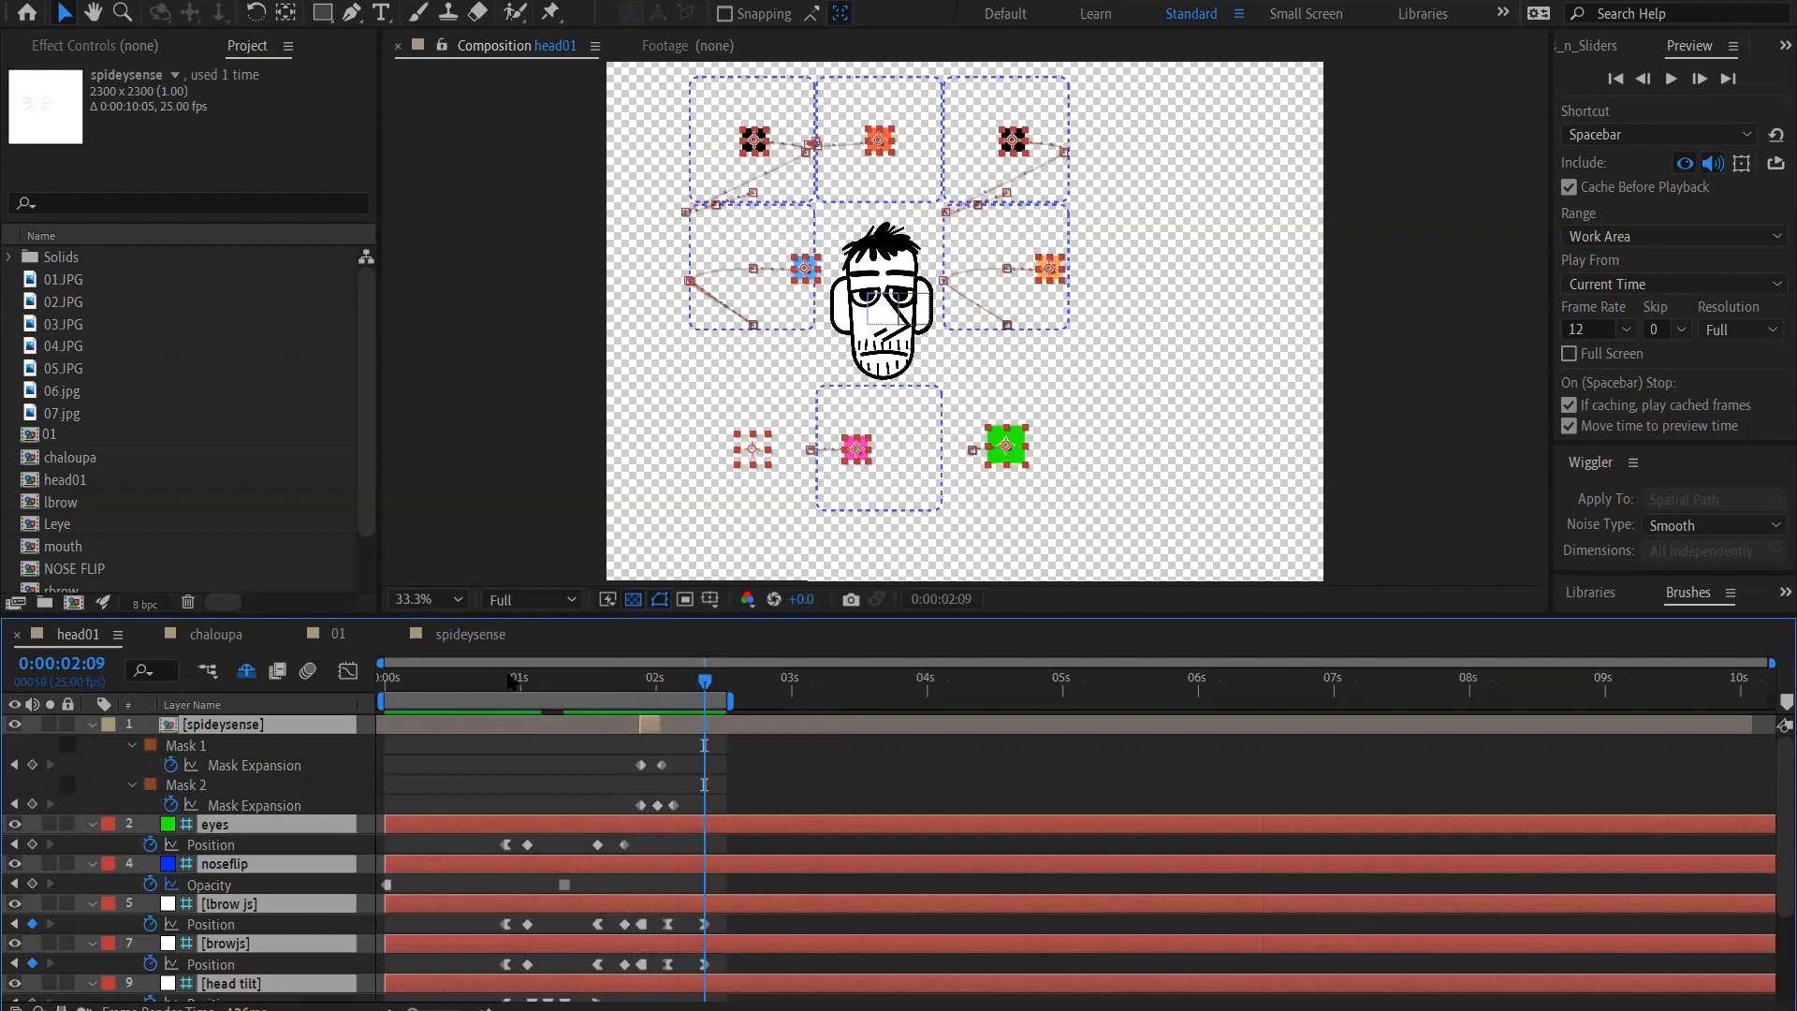
Return to the first head-turn keyframes at 0:00:00:22, play back the head01 animation and stop at 0:00:02:04
{"action": "left_click_drag", "start_coordinate": [514, 682], "coordinate": [315, 676]}
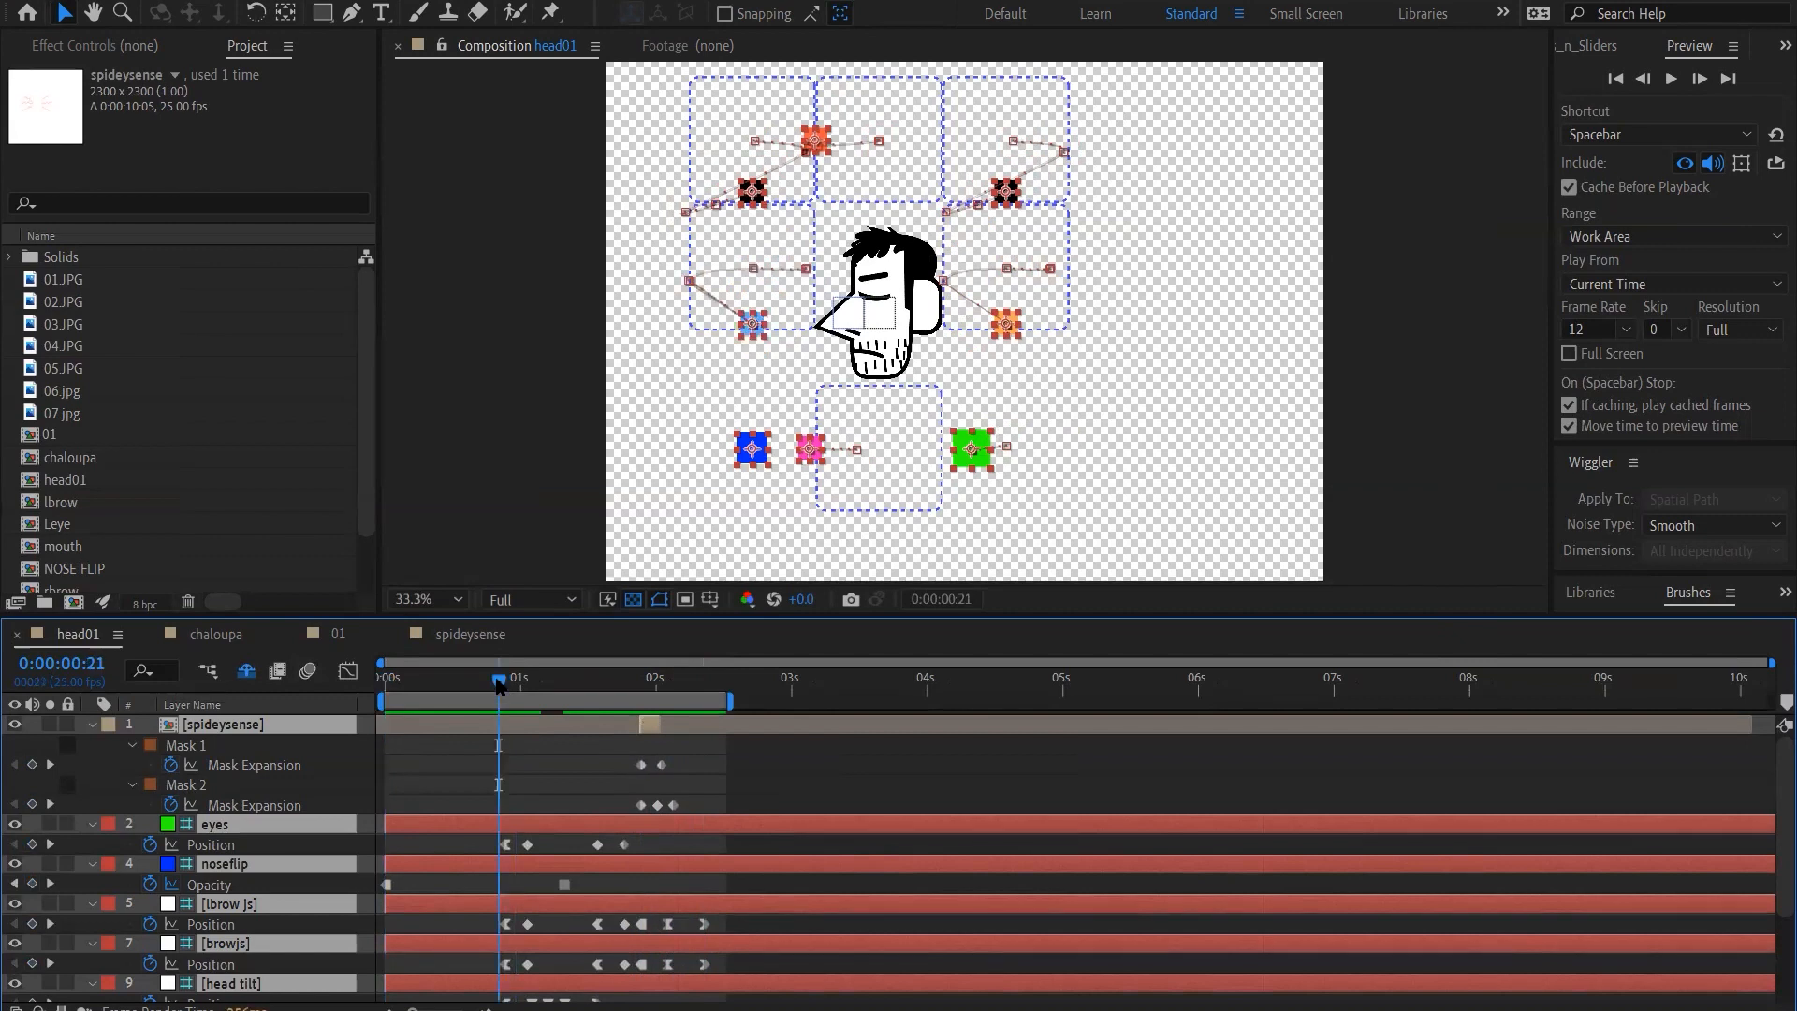
{"action": "key", "text": "Page_Down"}
{"action": "key", "text": "Page_Up"}
{"action": "key", "text": "Page_Down"}
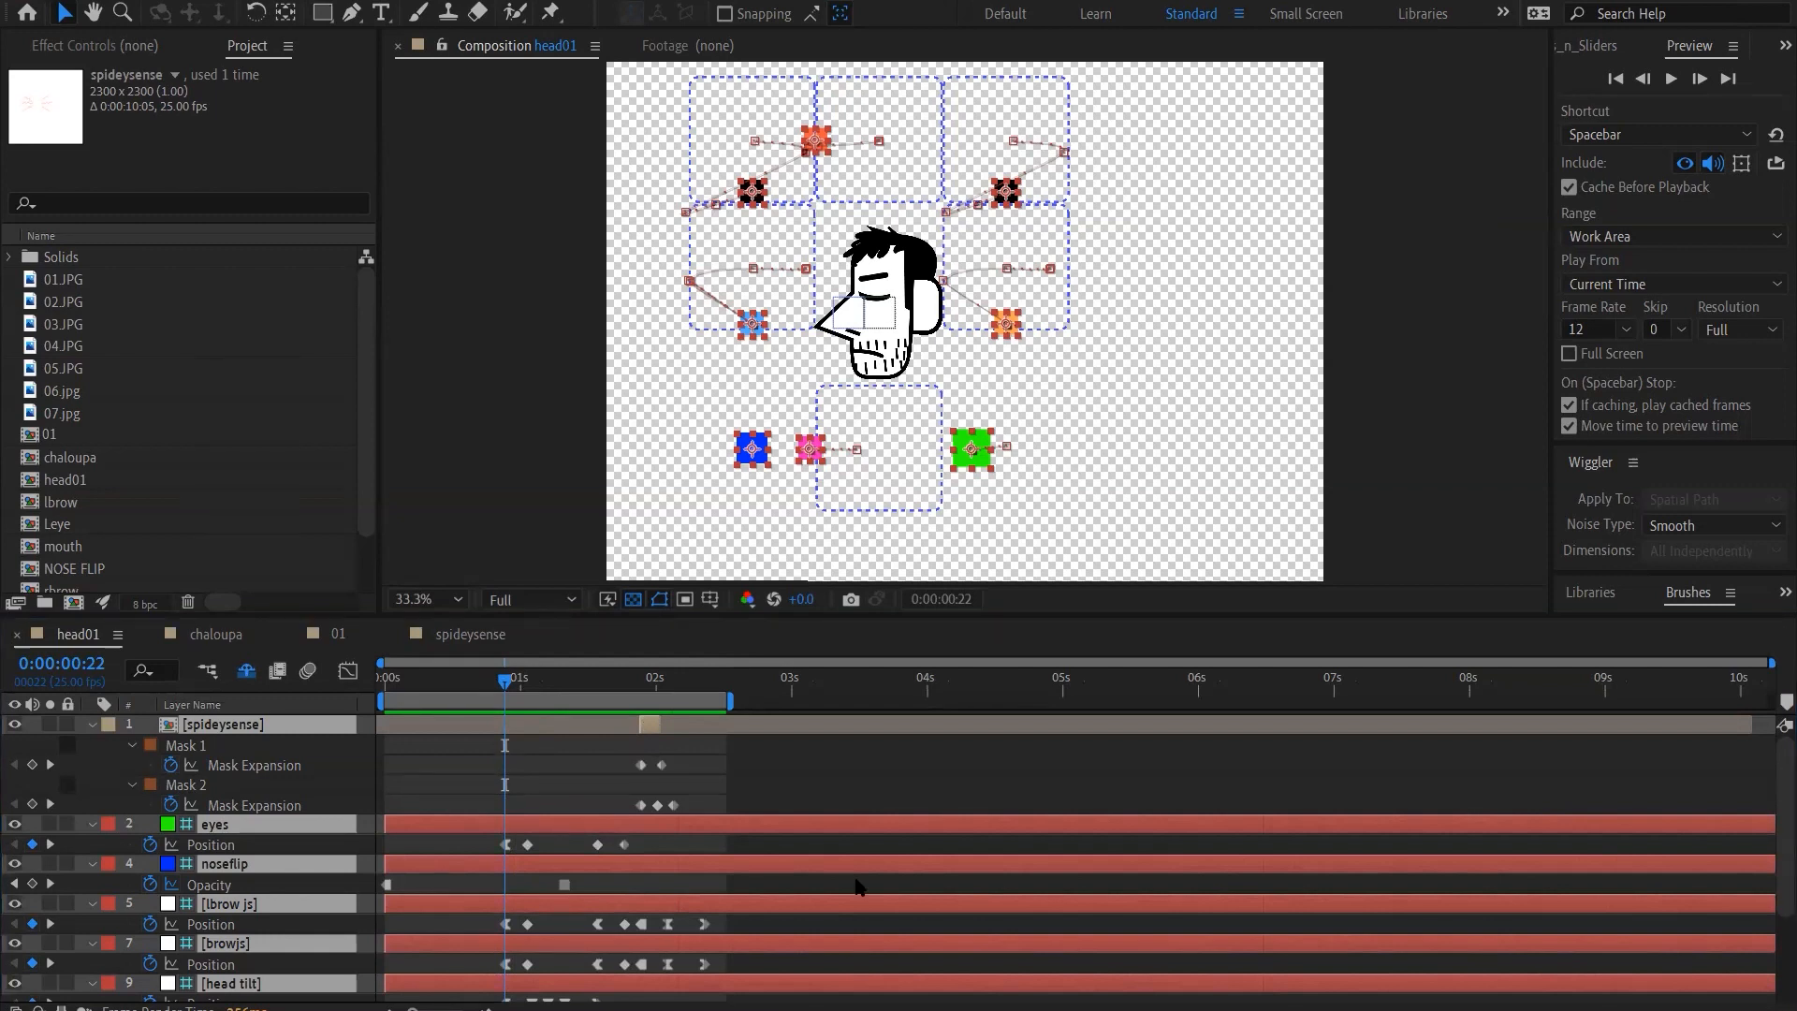
{"action": "key", "text": "space"}
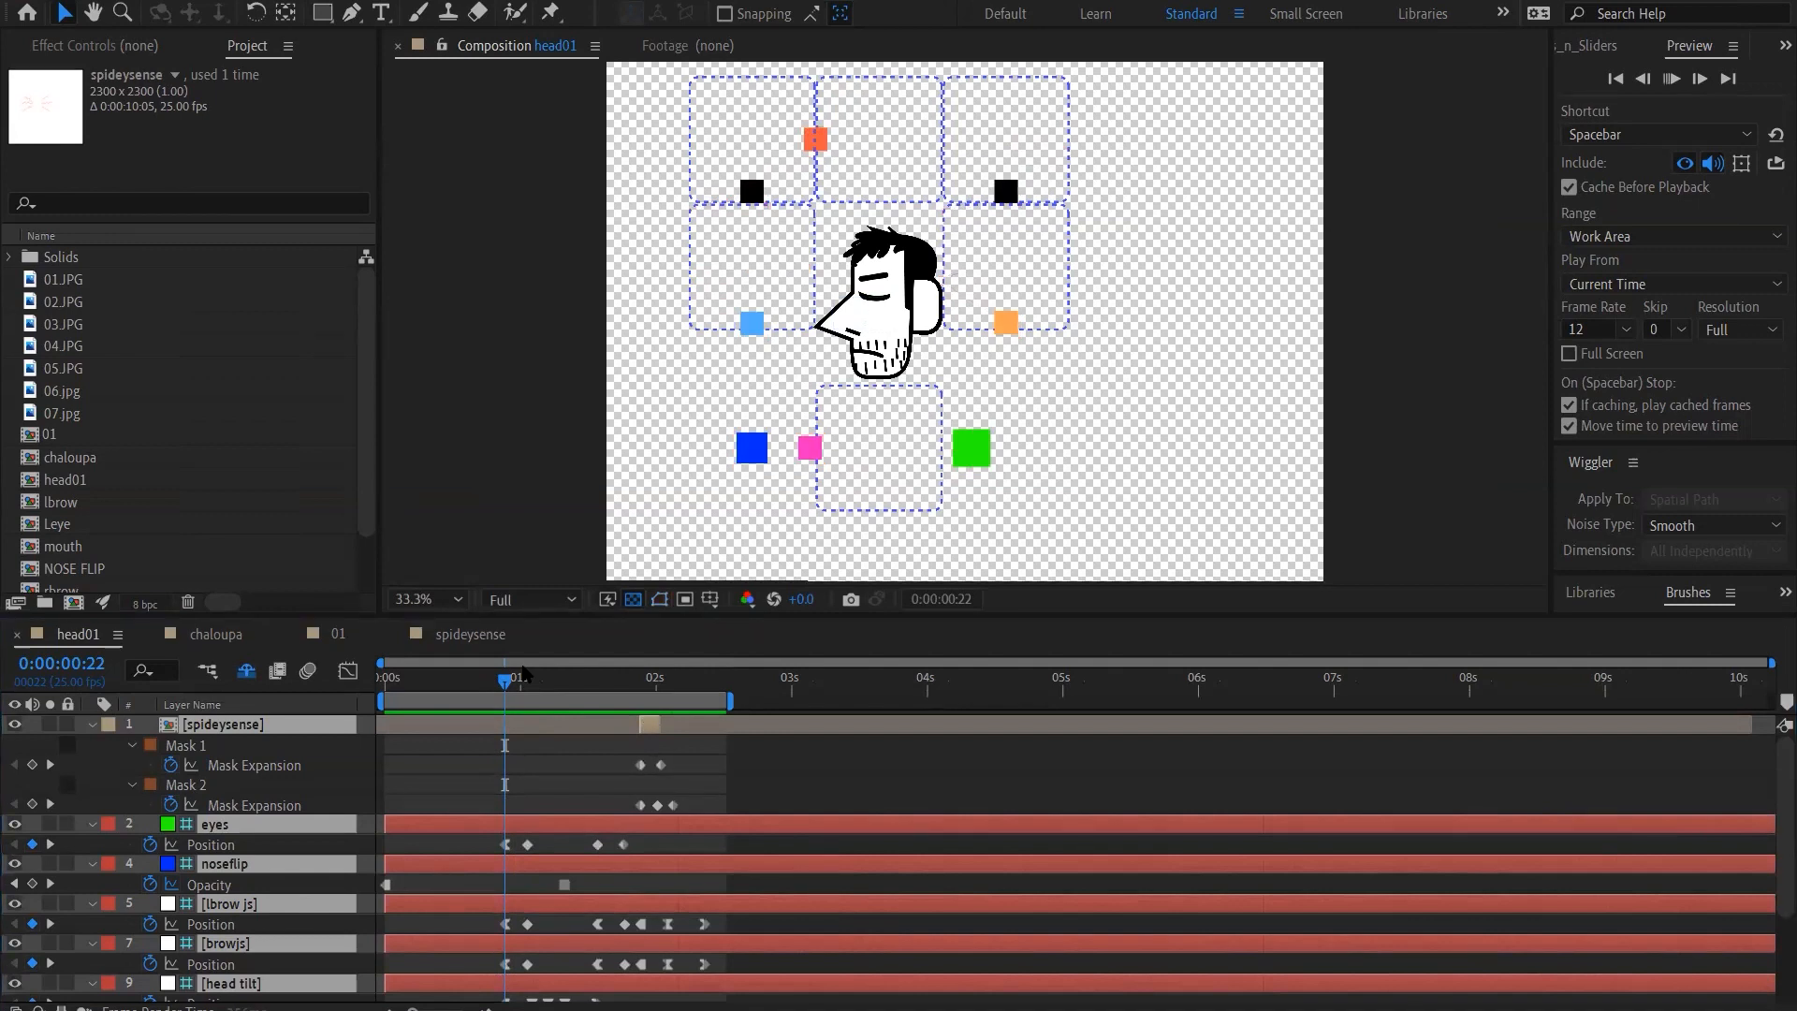
{"action": "key", "text": "space"}
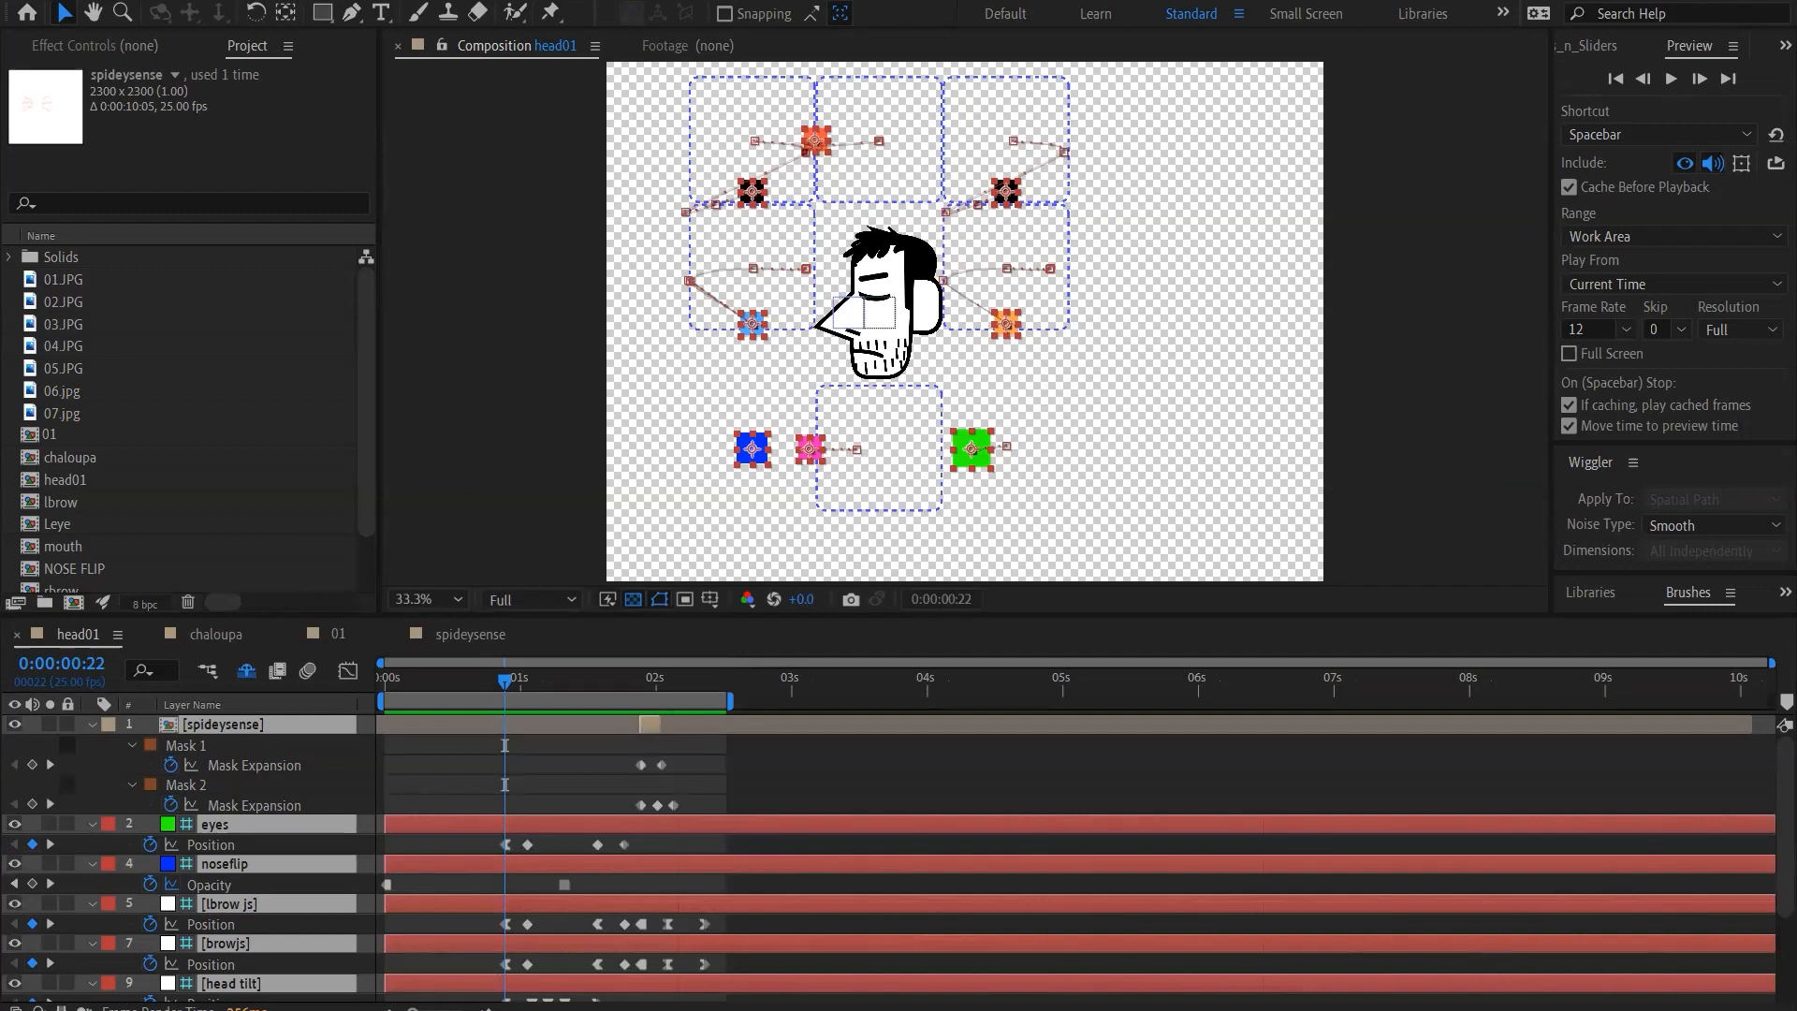
{"action": "key", "text": "space"}
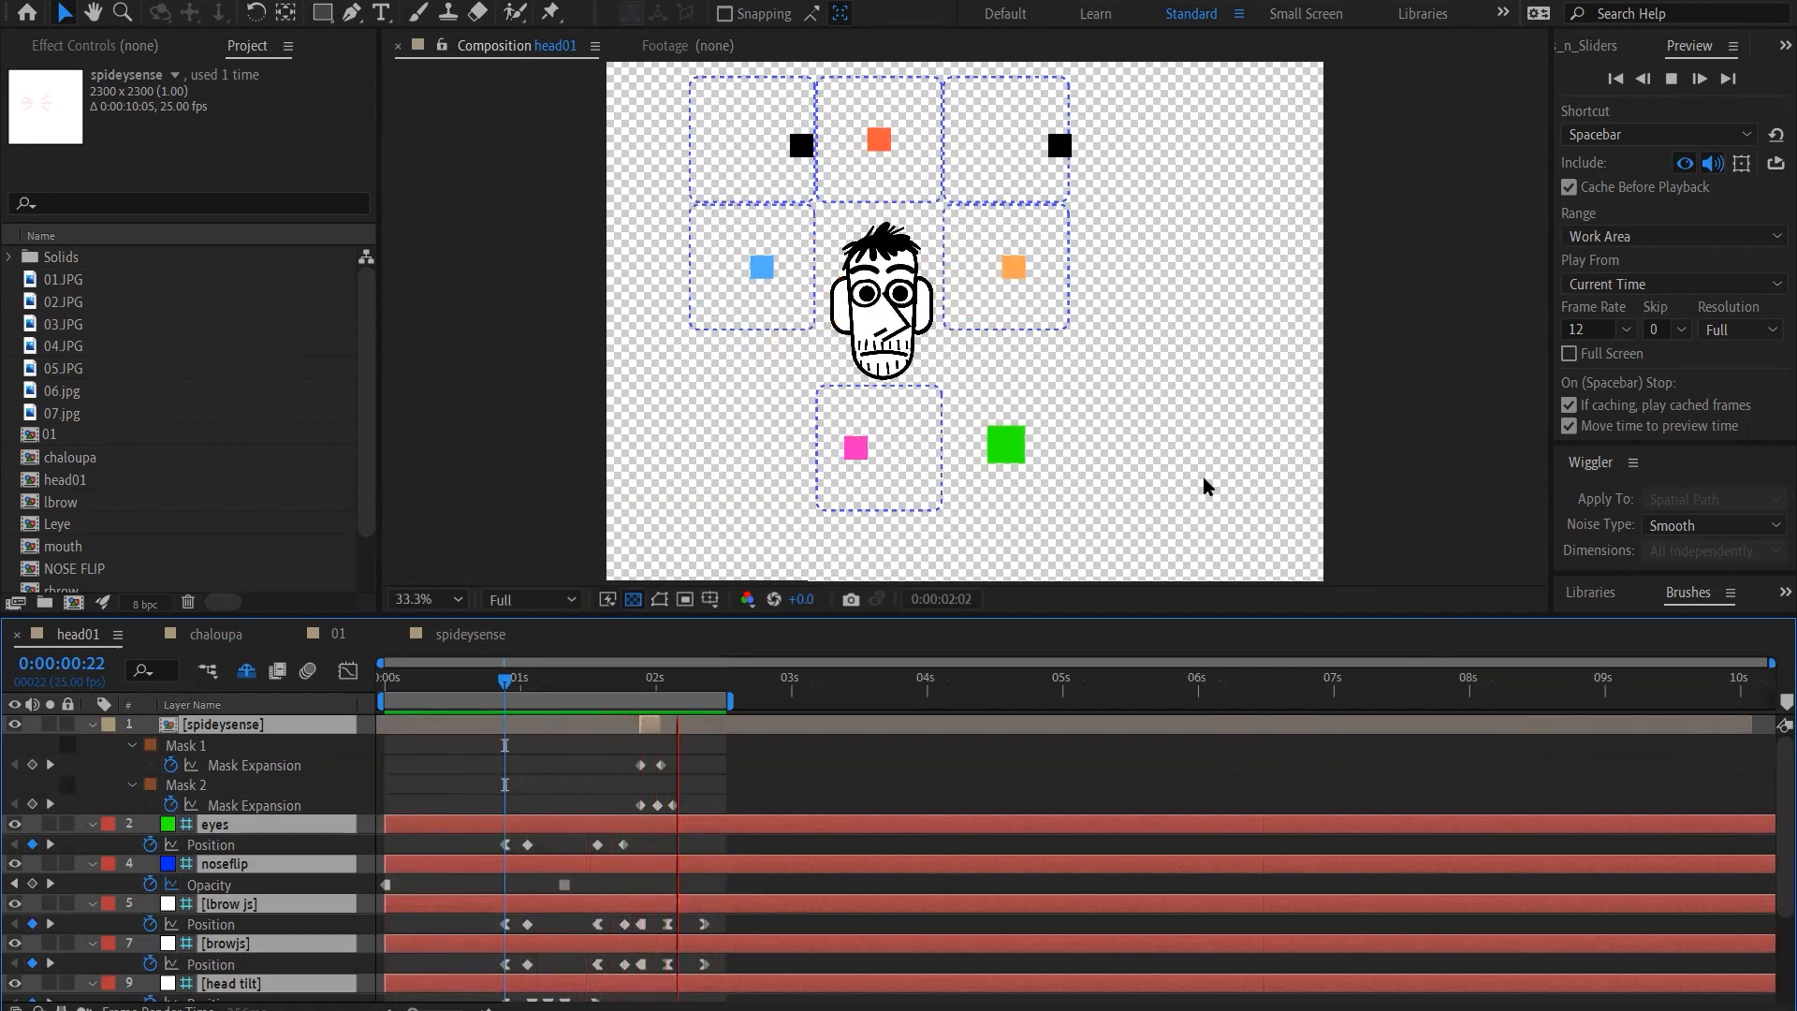
{"action": "left_click", "coordinate": [678, 686]}
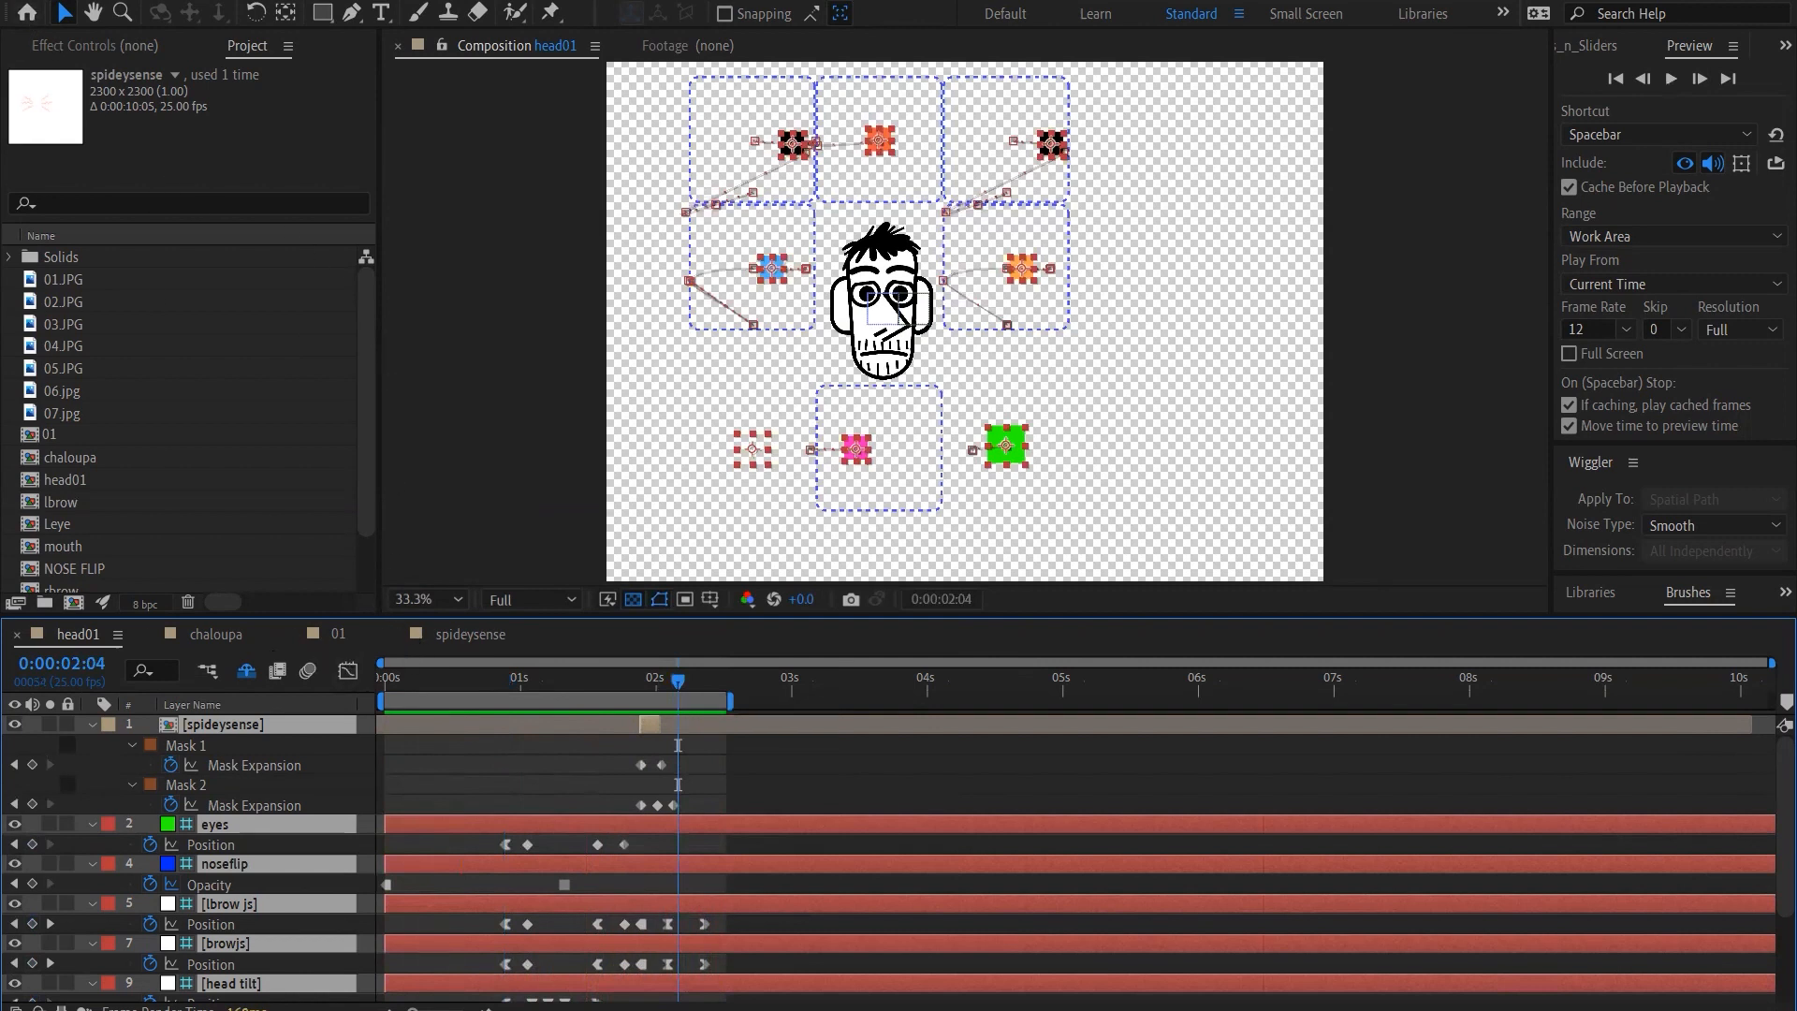
{"action": "left_click", "coordinate": [19, 0]}
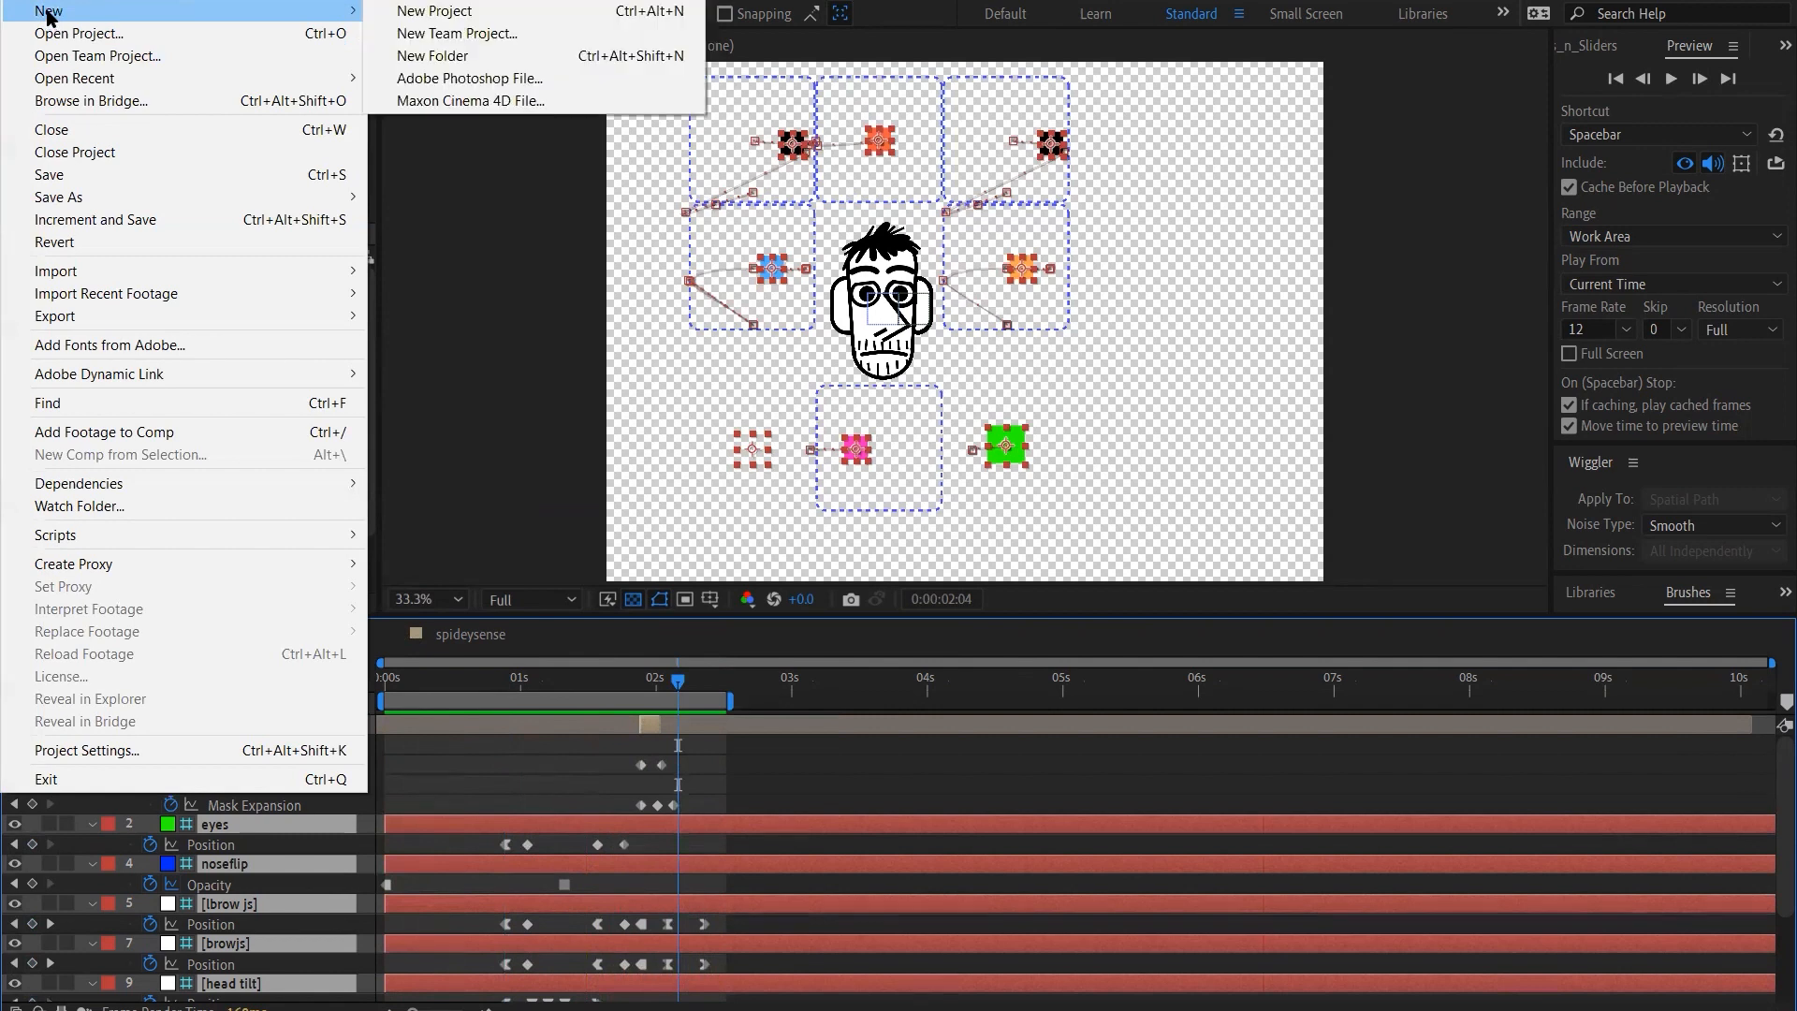
{"action": "left_click", "coordinate": [433, 384]}
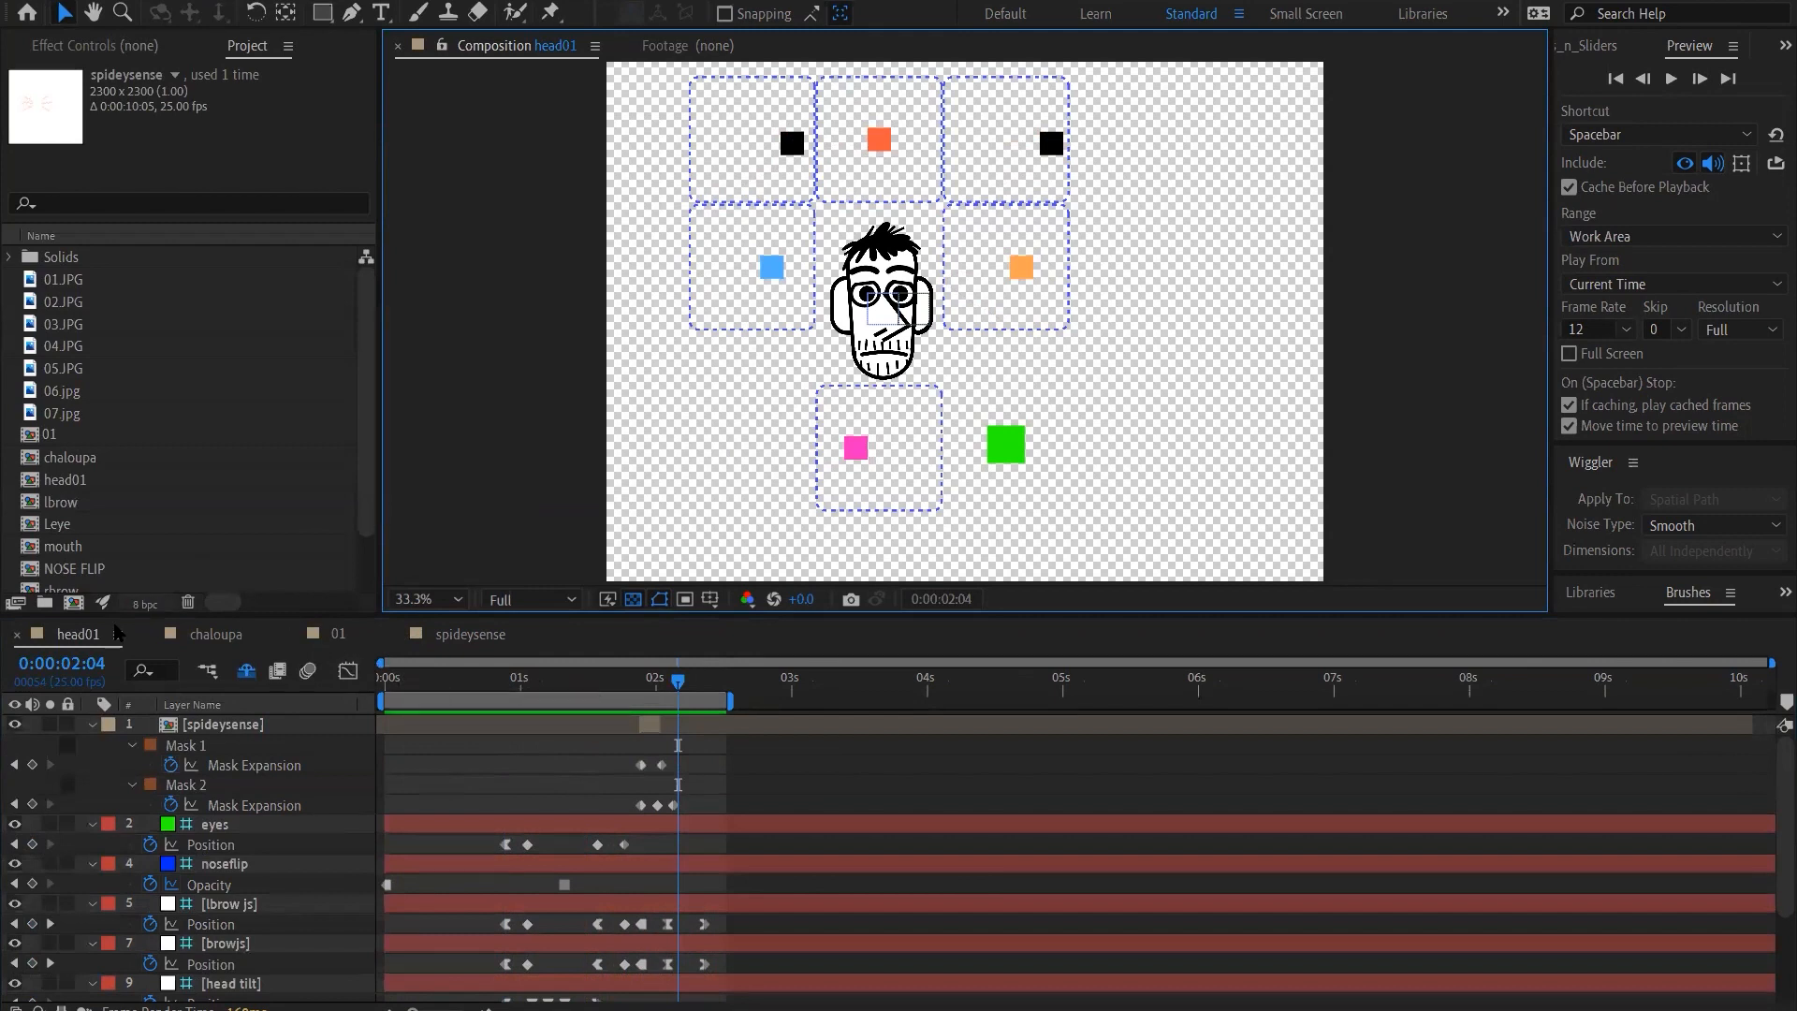
{"action": "right_click", "coordinate": [71, 644]}
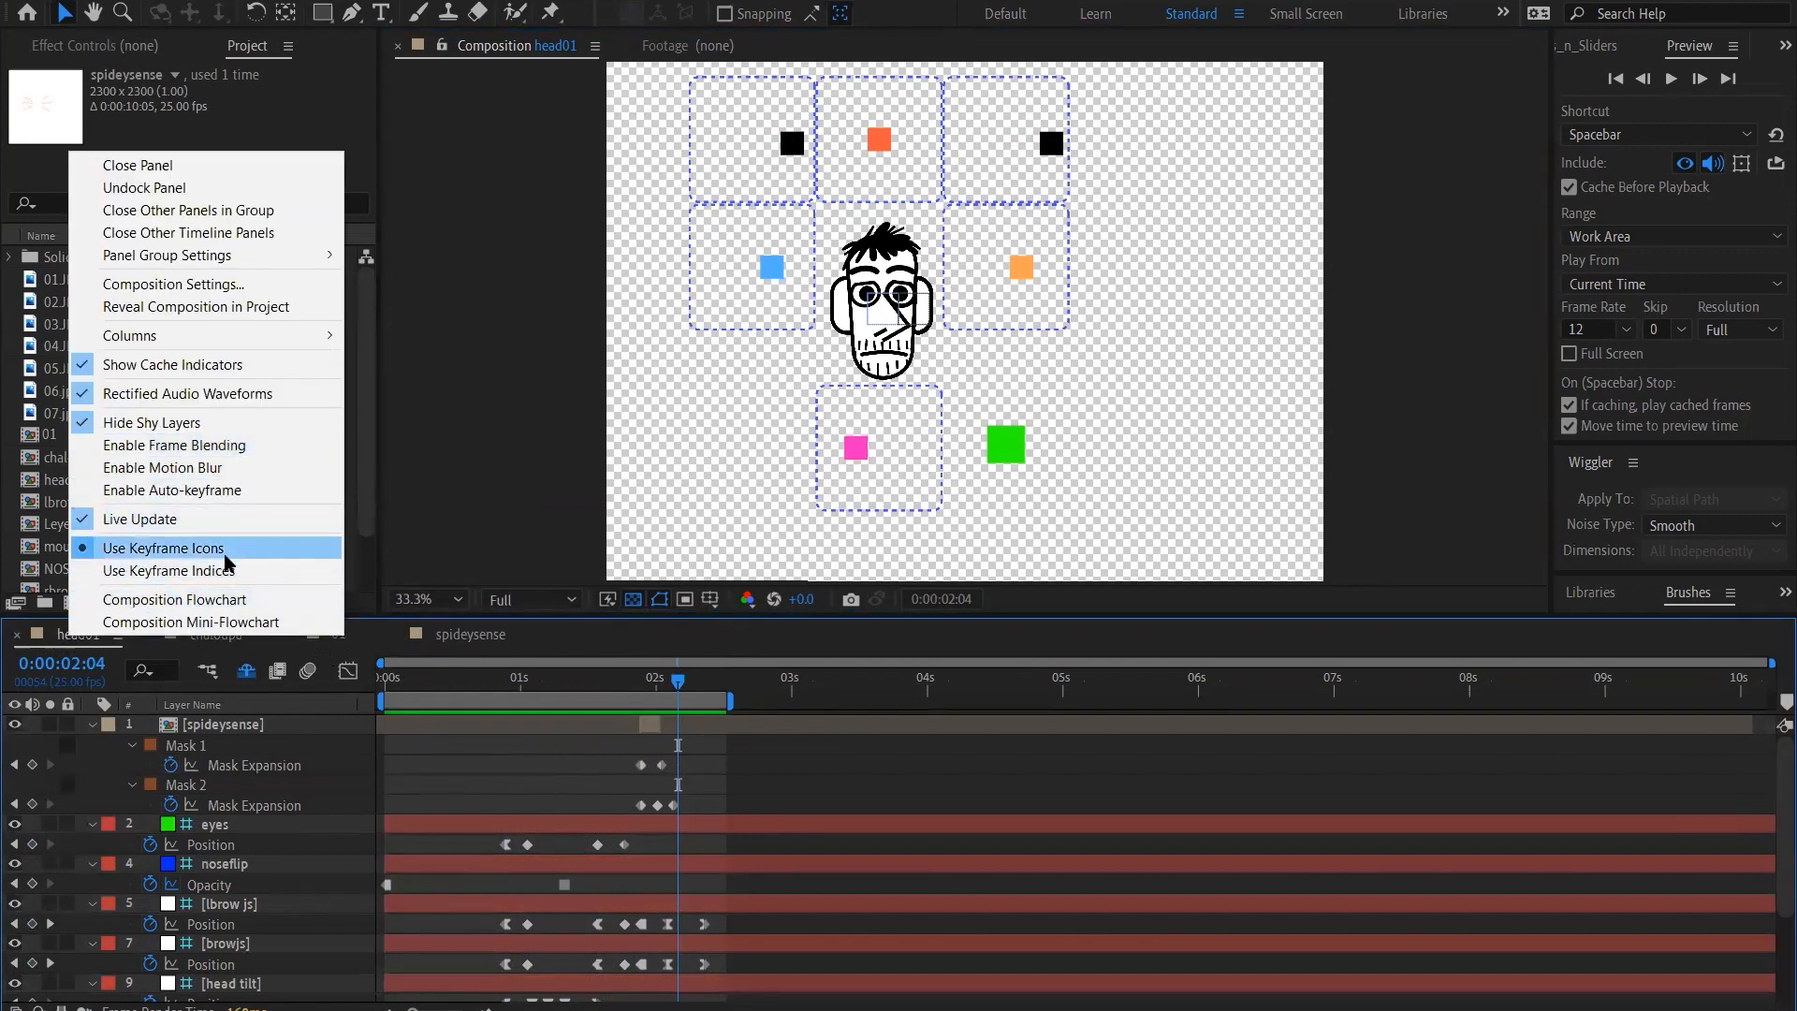
{"action": "left_click", "coordinate": [31, 179]}
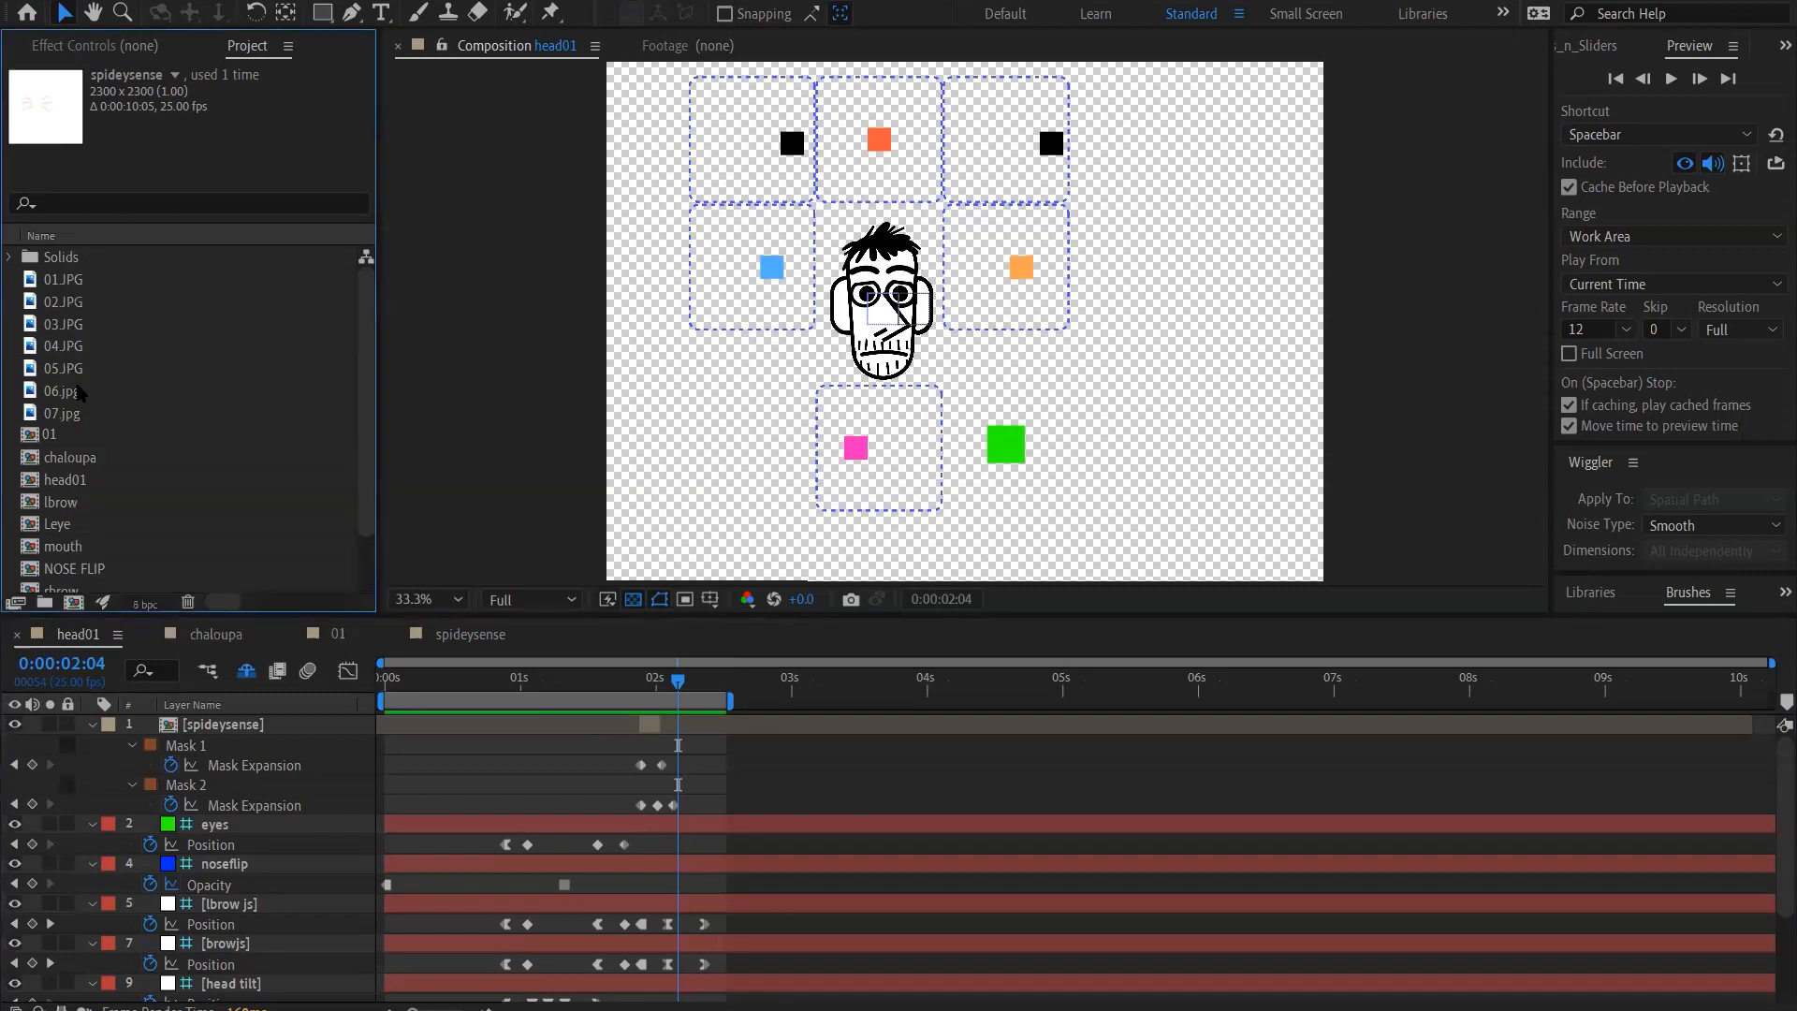
Create a new composition from head01, nesting it as a layer
{"action": "left_click", "coordinate": [75, 483]}
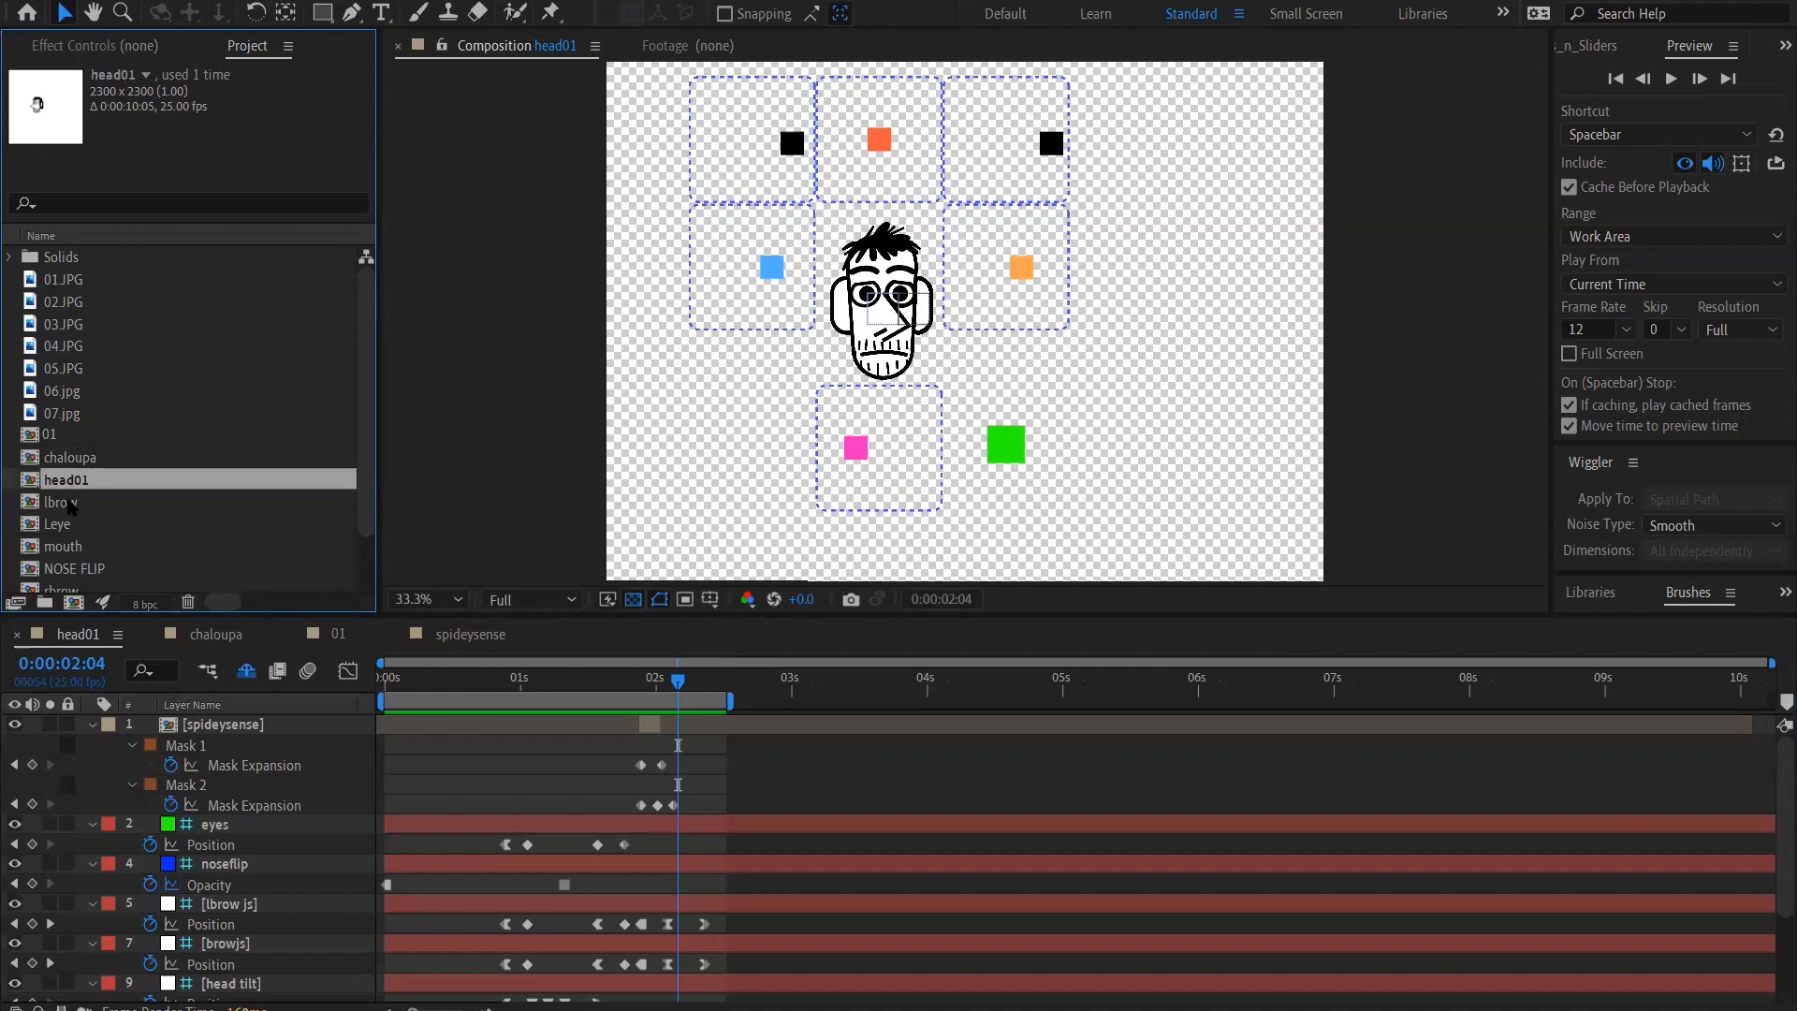
{"action": "left_click_drag", "start_coordinate": [68, 501], "coordinate": [74, 603]}
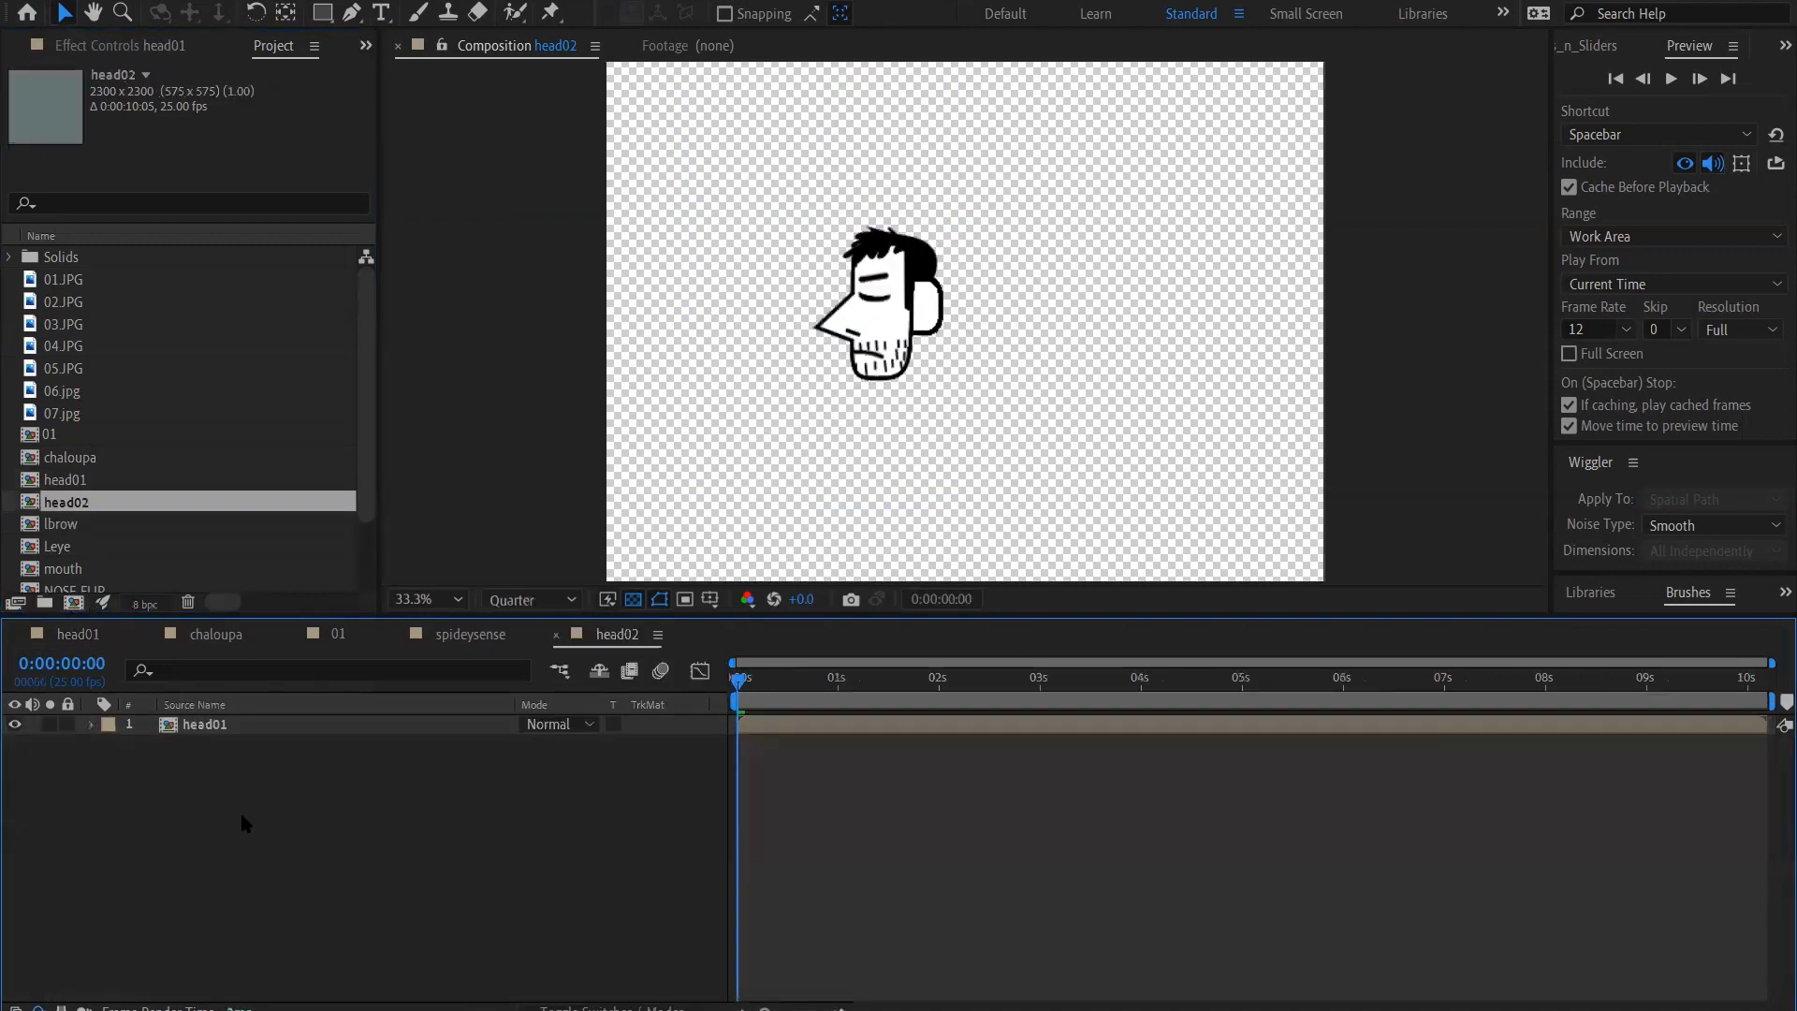
Go to 0:00:02:11 and draw a tall vertical ellipse beside the character's head with the Ellipse Tool
{"action": "left_click", "coordinate": [984, 688]}
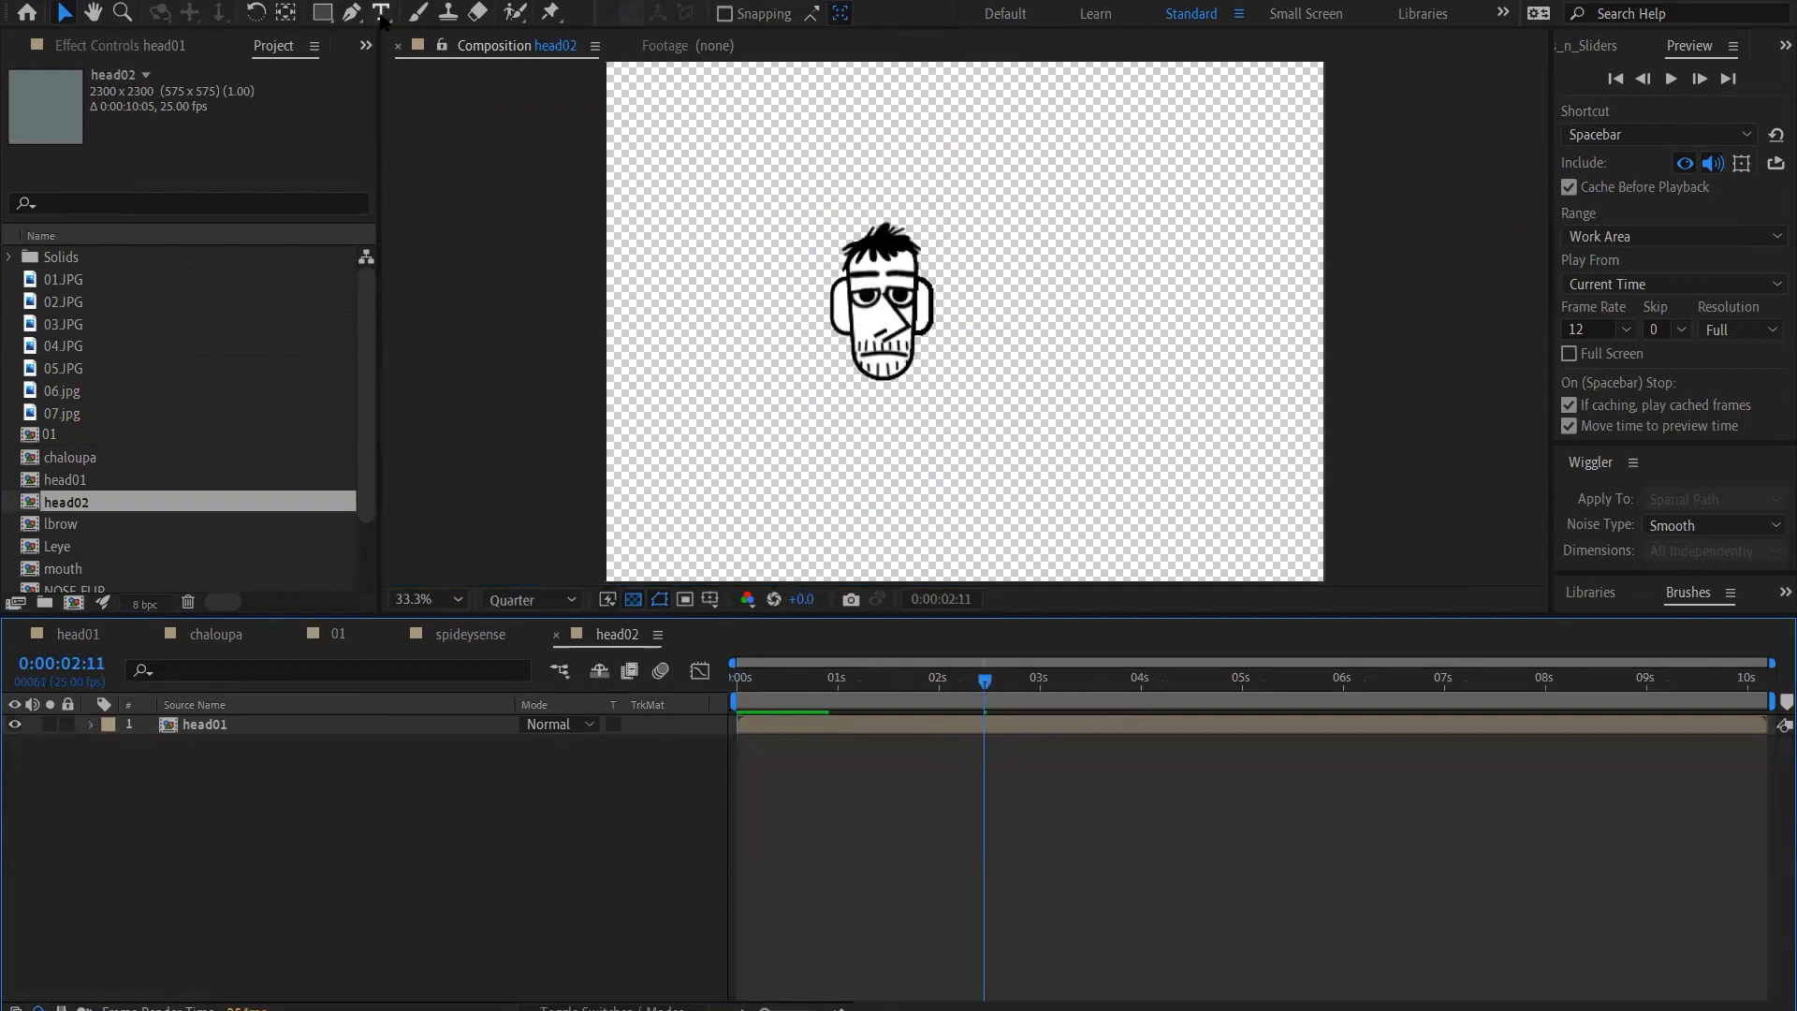
{"action": "left_click", "coordinate": [323, 12]}
{"action": "left_click_drag", "start_coordinate": [323, 12], "coordinate": [393, 80]}
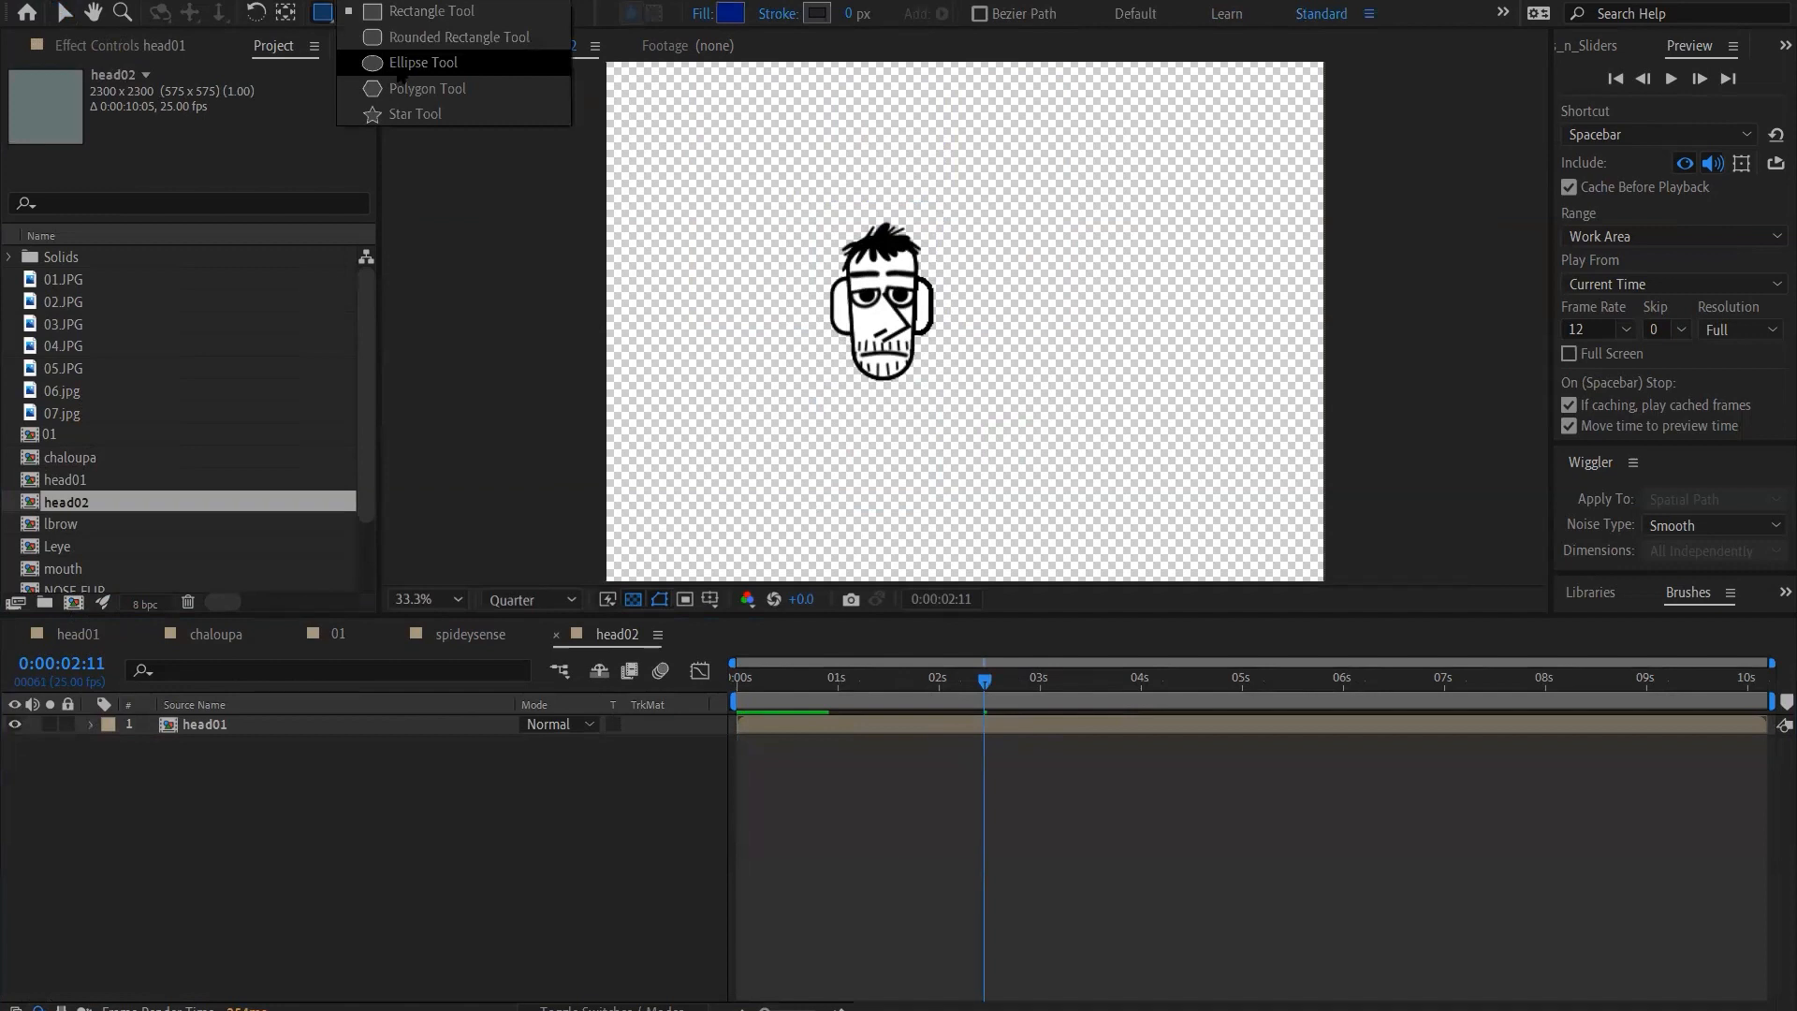
{"action": "left_click", "coordinate": [398, 70]}
{"action": "left_click", "coordinate": [434, 813]}
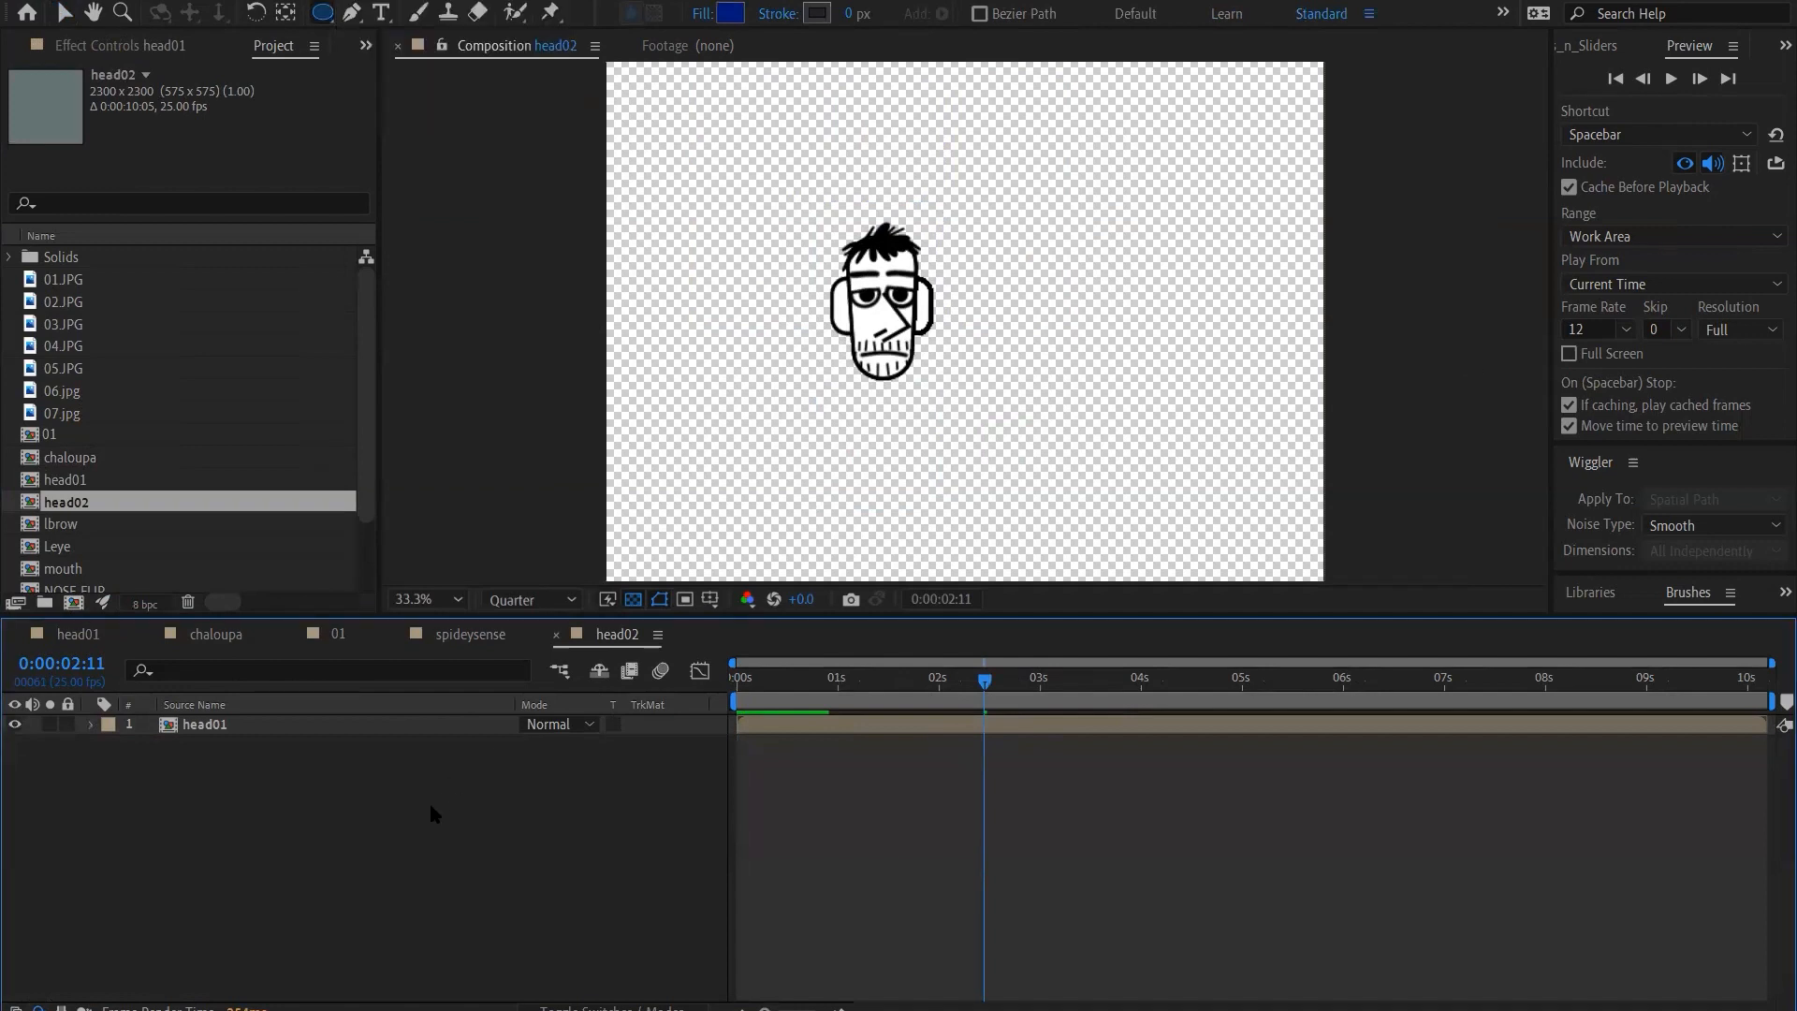
{"action": "left_click_drag", "start_coordinate": [1048, 208], "coordinate": [1175, 400]}
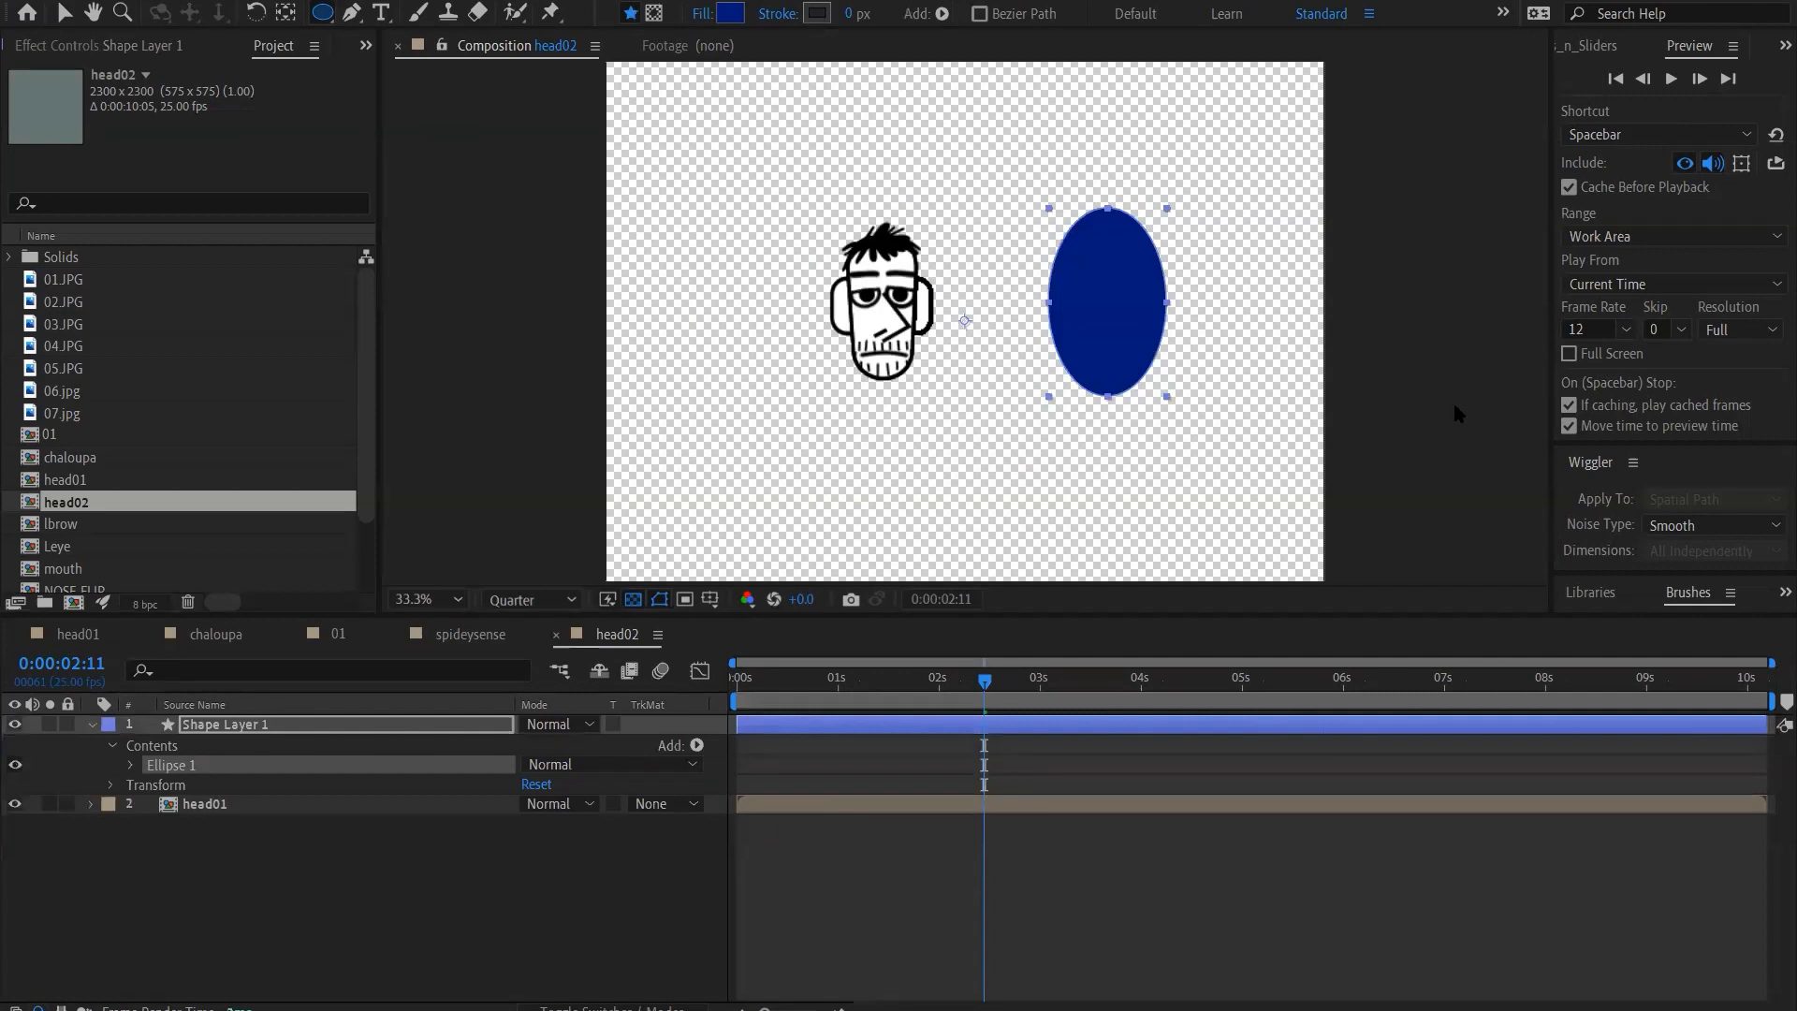
Set the new ellipse's stroke width to 5 px
{"action": "left_click", "coordinate": [852, 14]}
{"action": "type", "text": "5"}
{"action": "key", "text": "Return"}
Change the ellipse's fill to light grey AFBFBD and set its stroke width to 15 px
{"action": "left_click", "coordinate": [732, 15]}
{"action": "left_click_drag", "start_coordinate": [662, 689], "coordinate": [612, 836]}
{"action": "left_click_drag", "start_coordinate": [797, 719], "coordinate": [798, 638]}
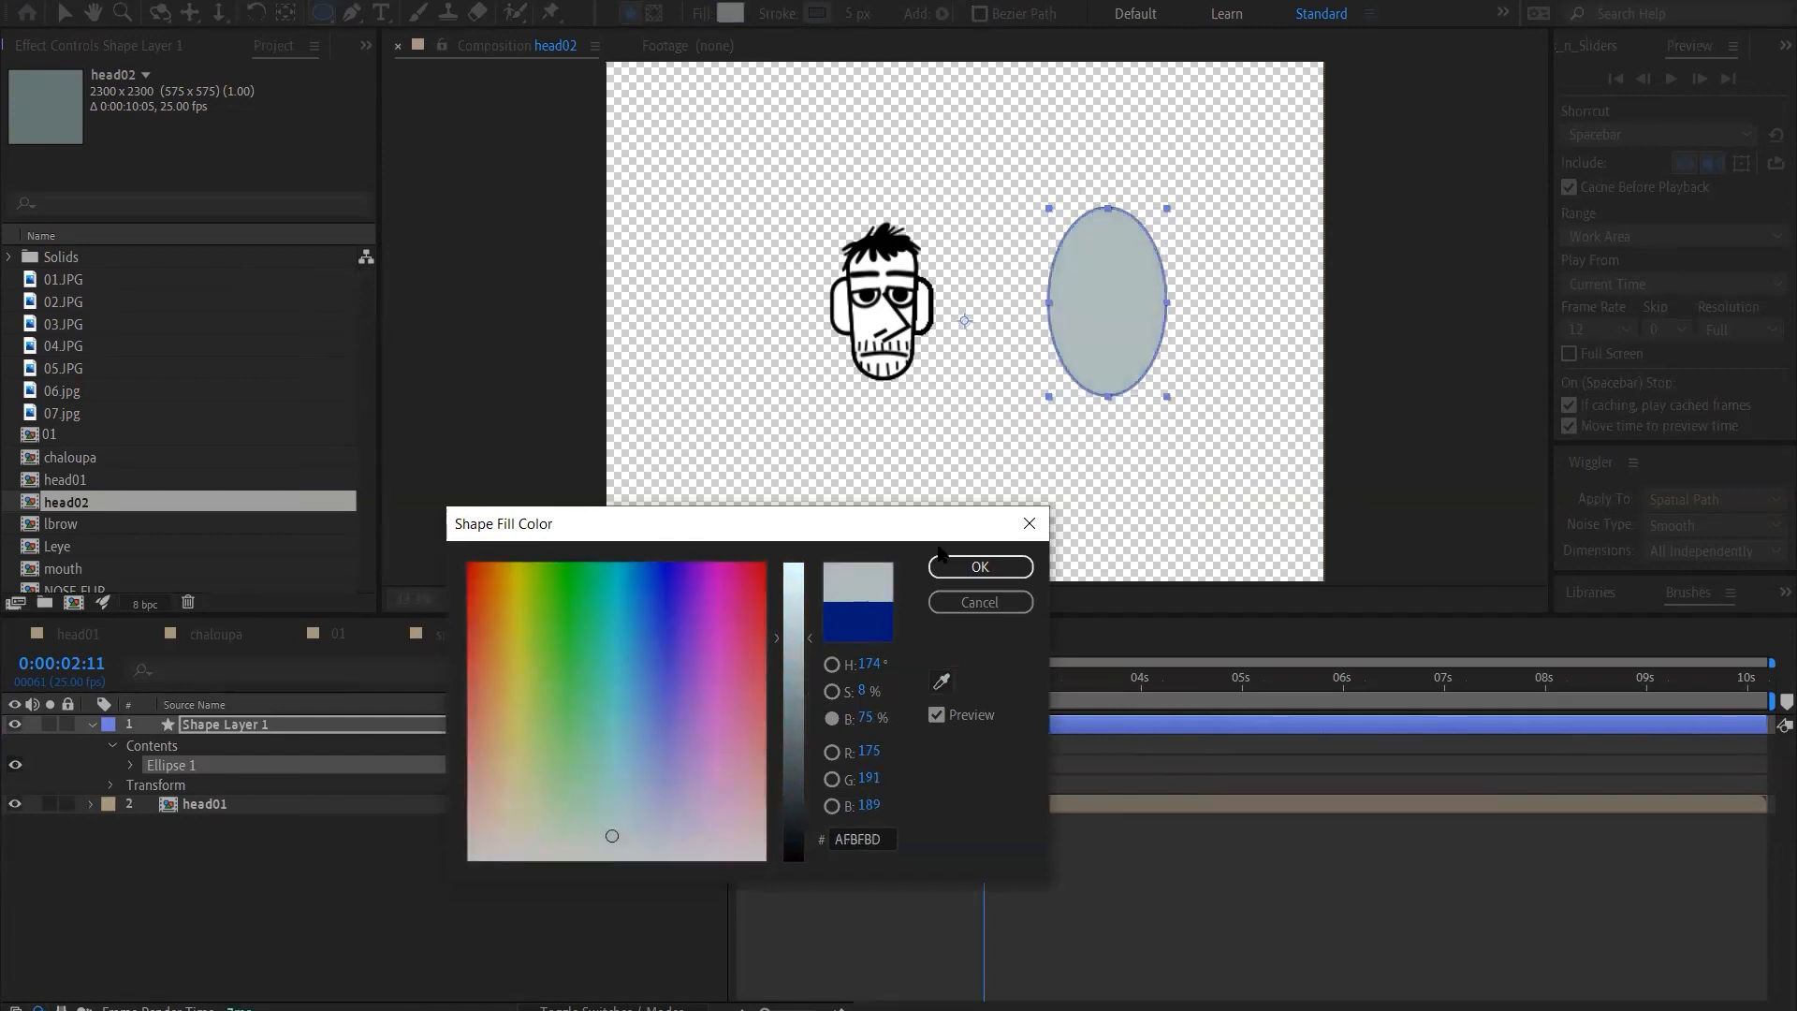
{"action": "left_click", "coordinate": [964, 568]}
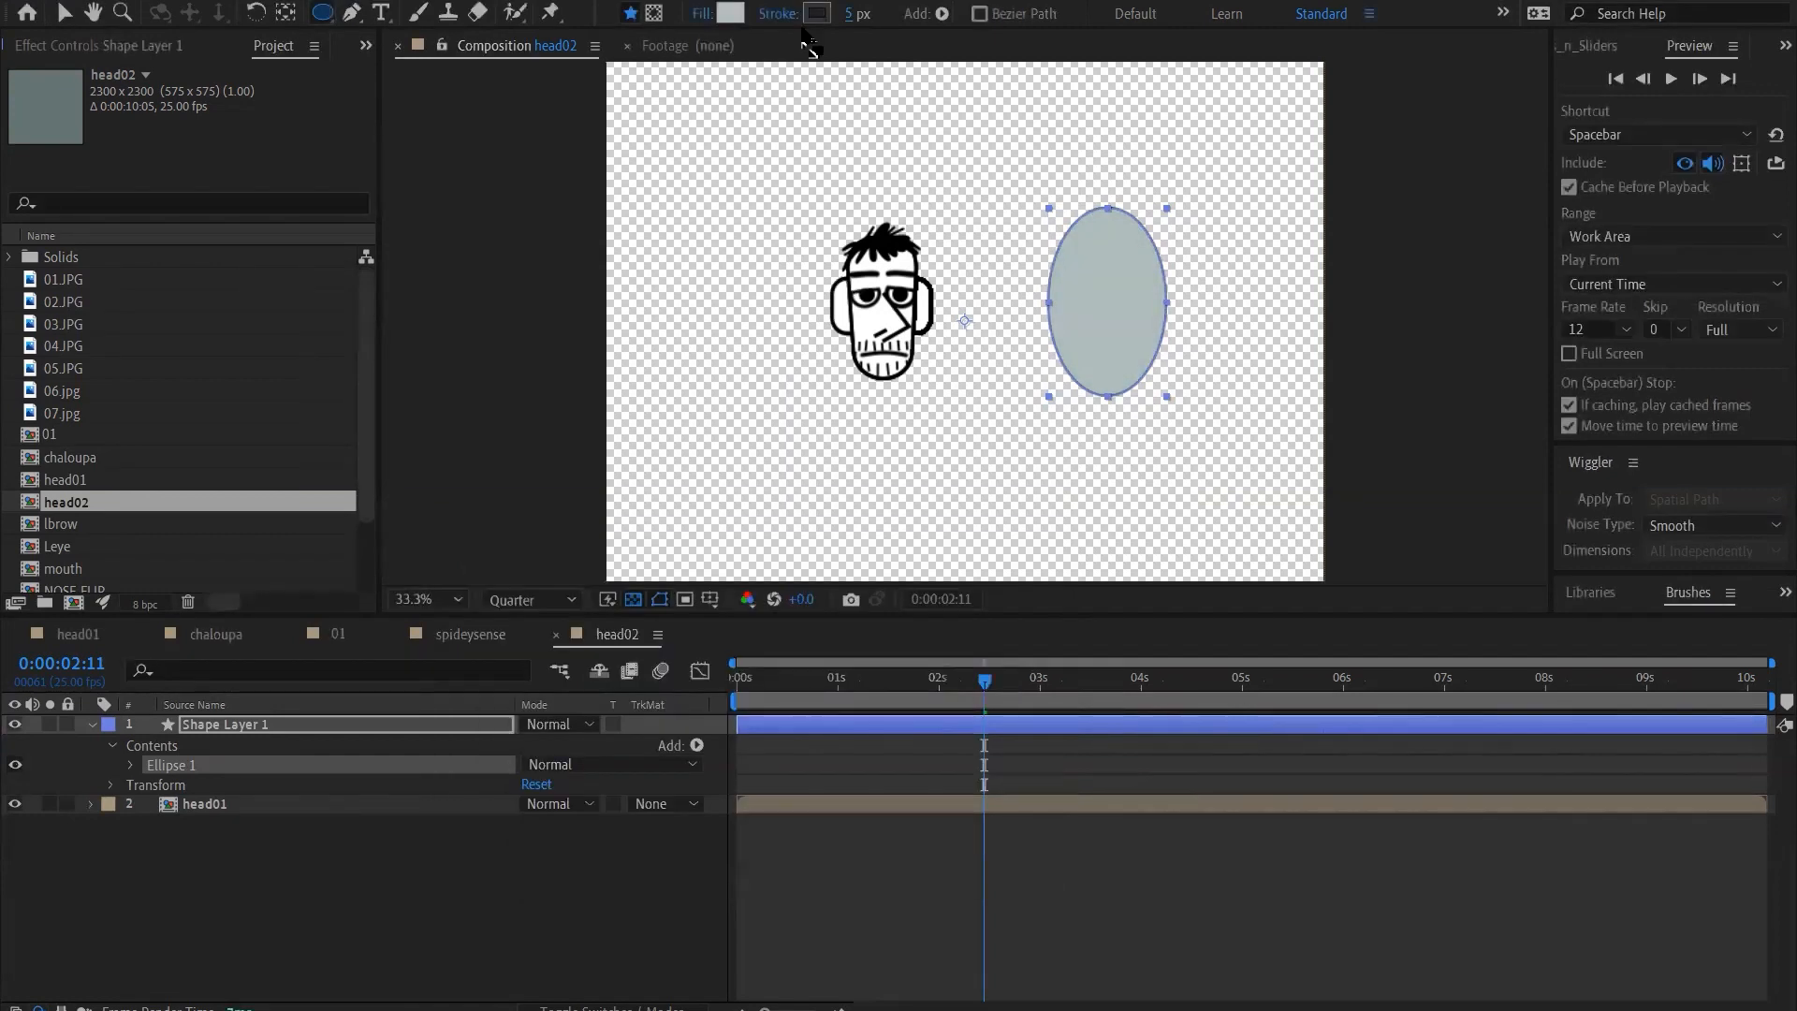
{"action": "left_click", "coordinate": [850, 14]}
{"action": "type", "text": "15"}
{"action": "key", "text": "Return"}
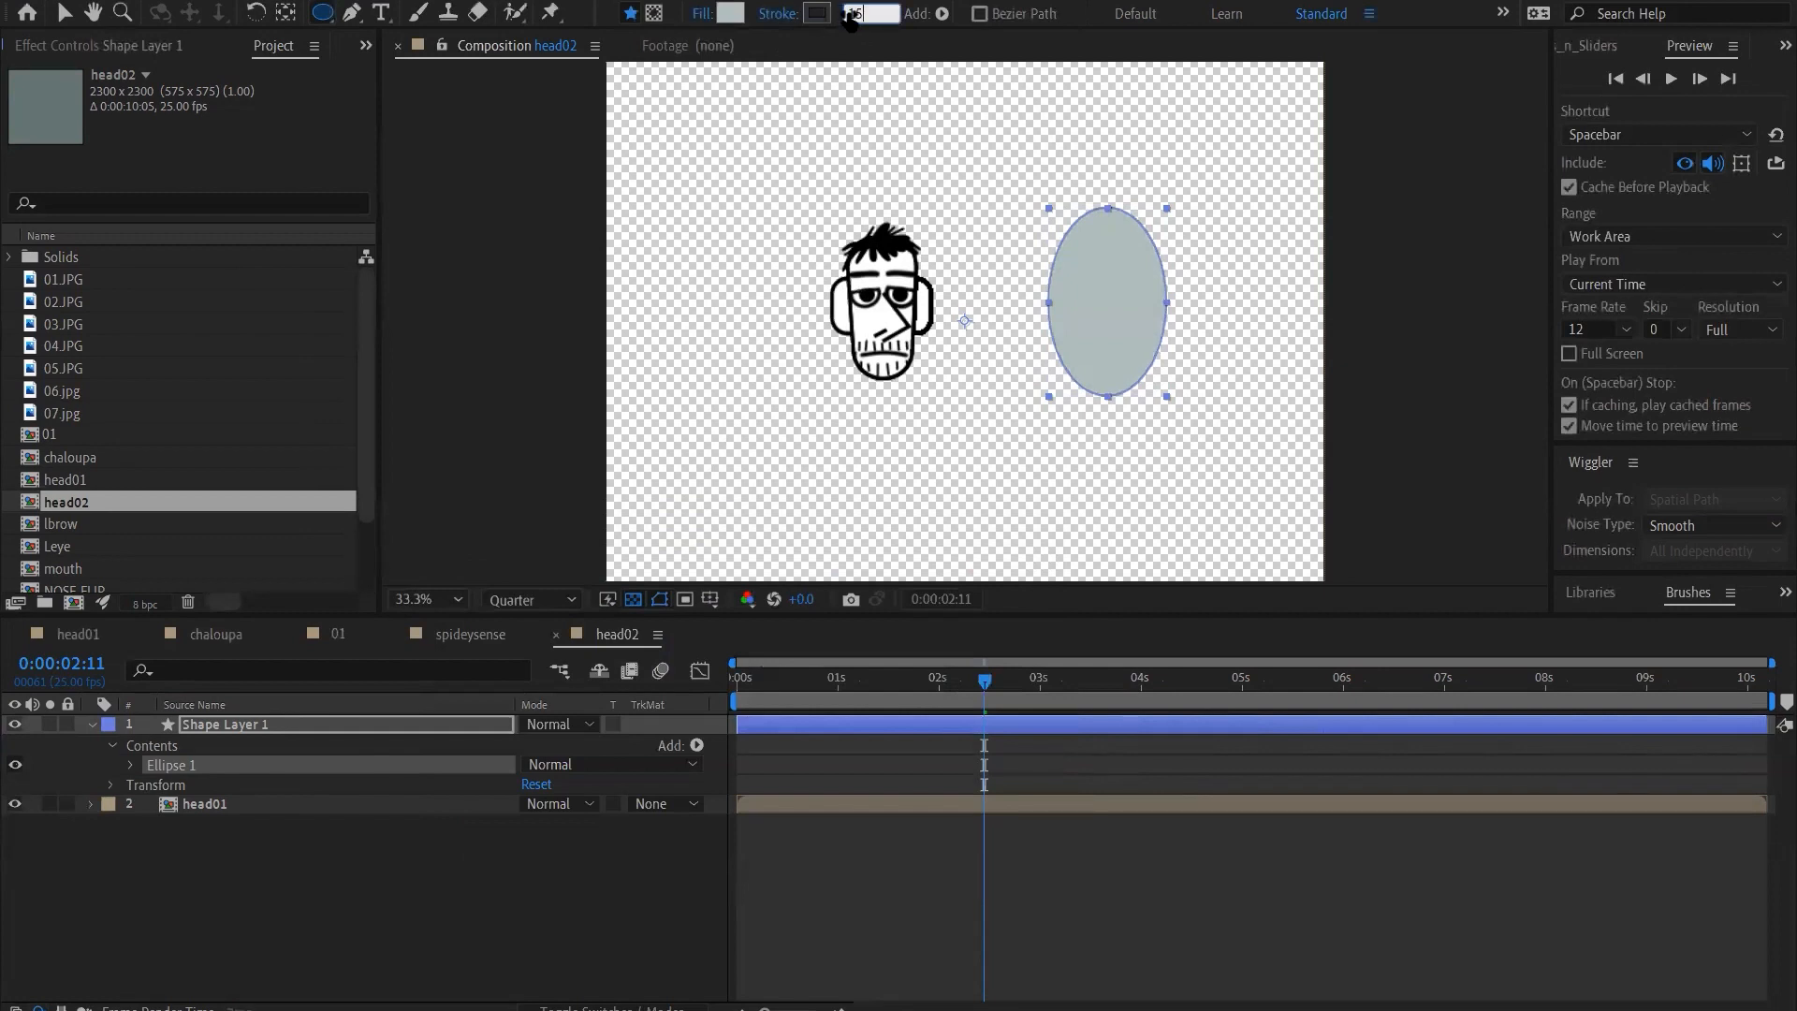
{"action": "left_click", "coordinate": [530, 941]}
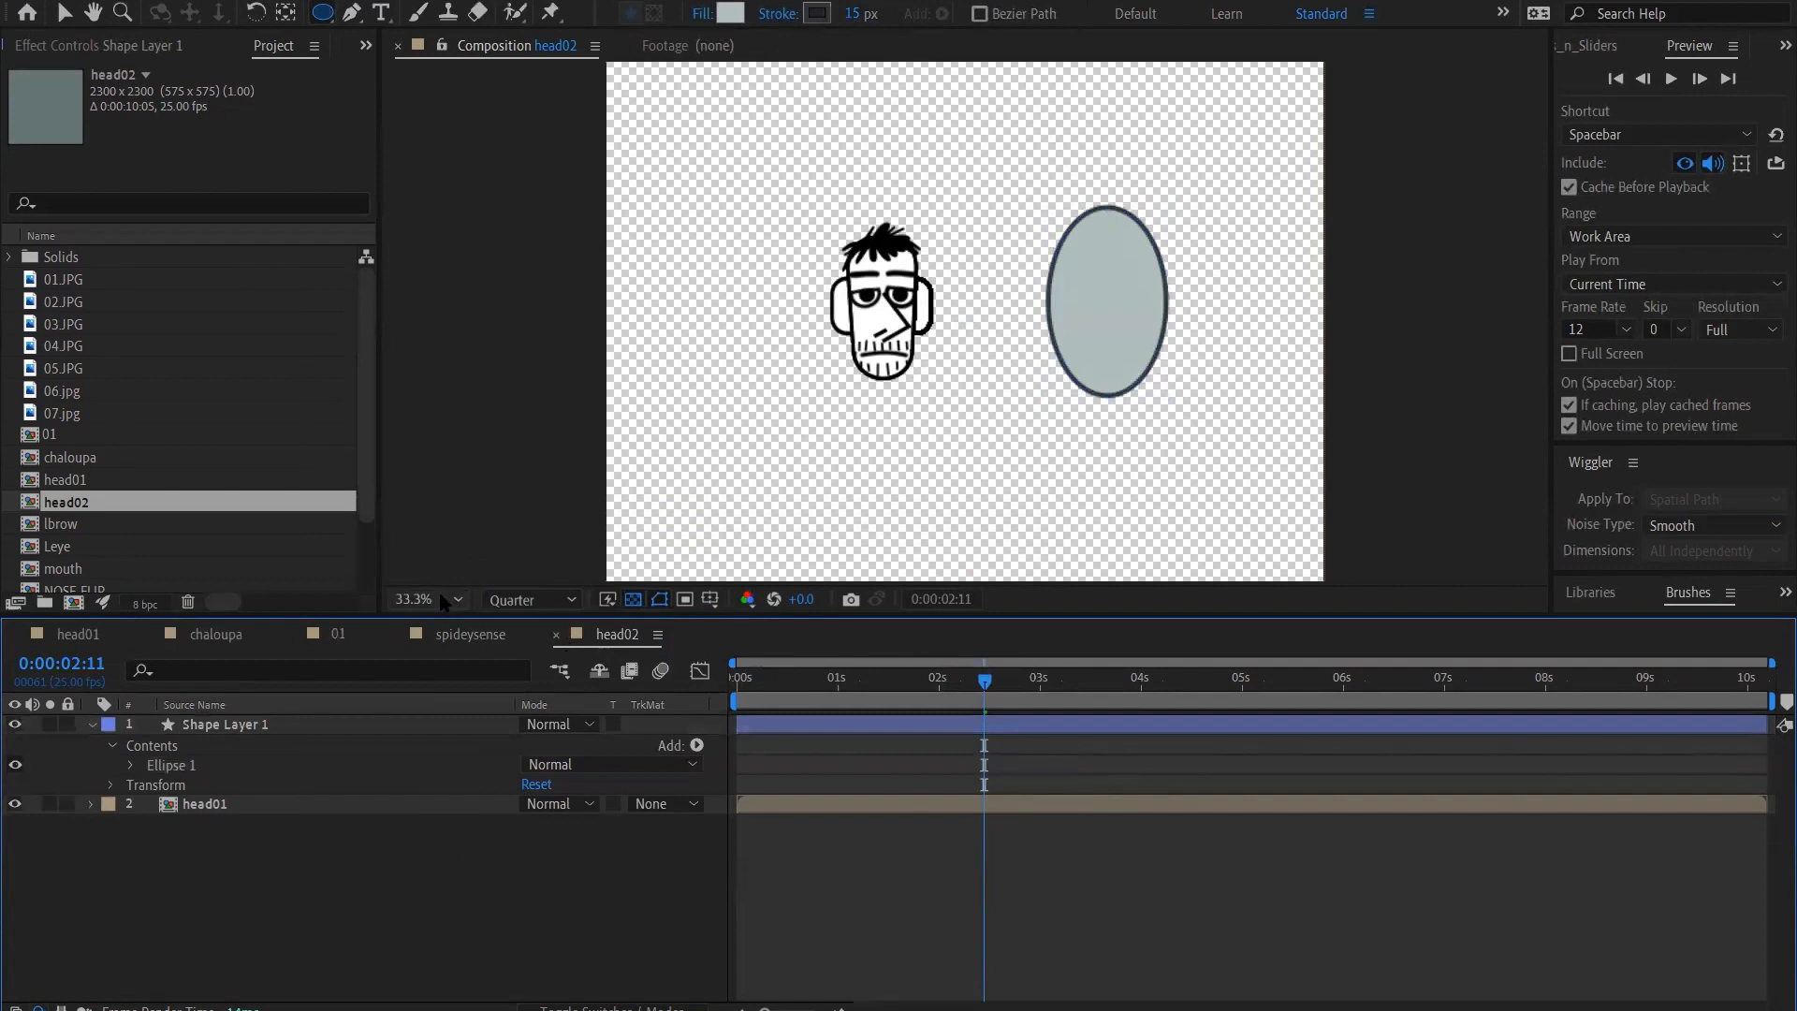
Rename the large ellipse's shape layer as HEAD and leave it deselected
{"action": "key", "text": "shift+slash"}
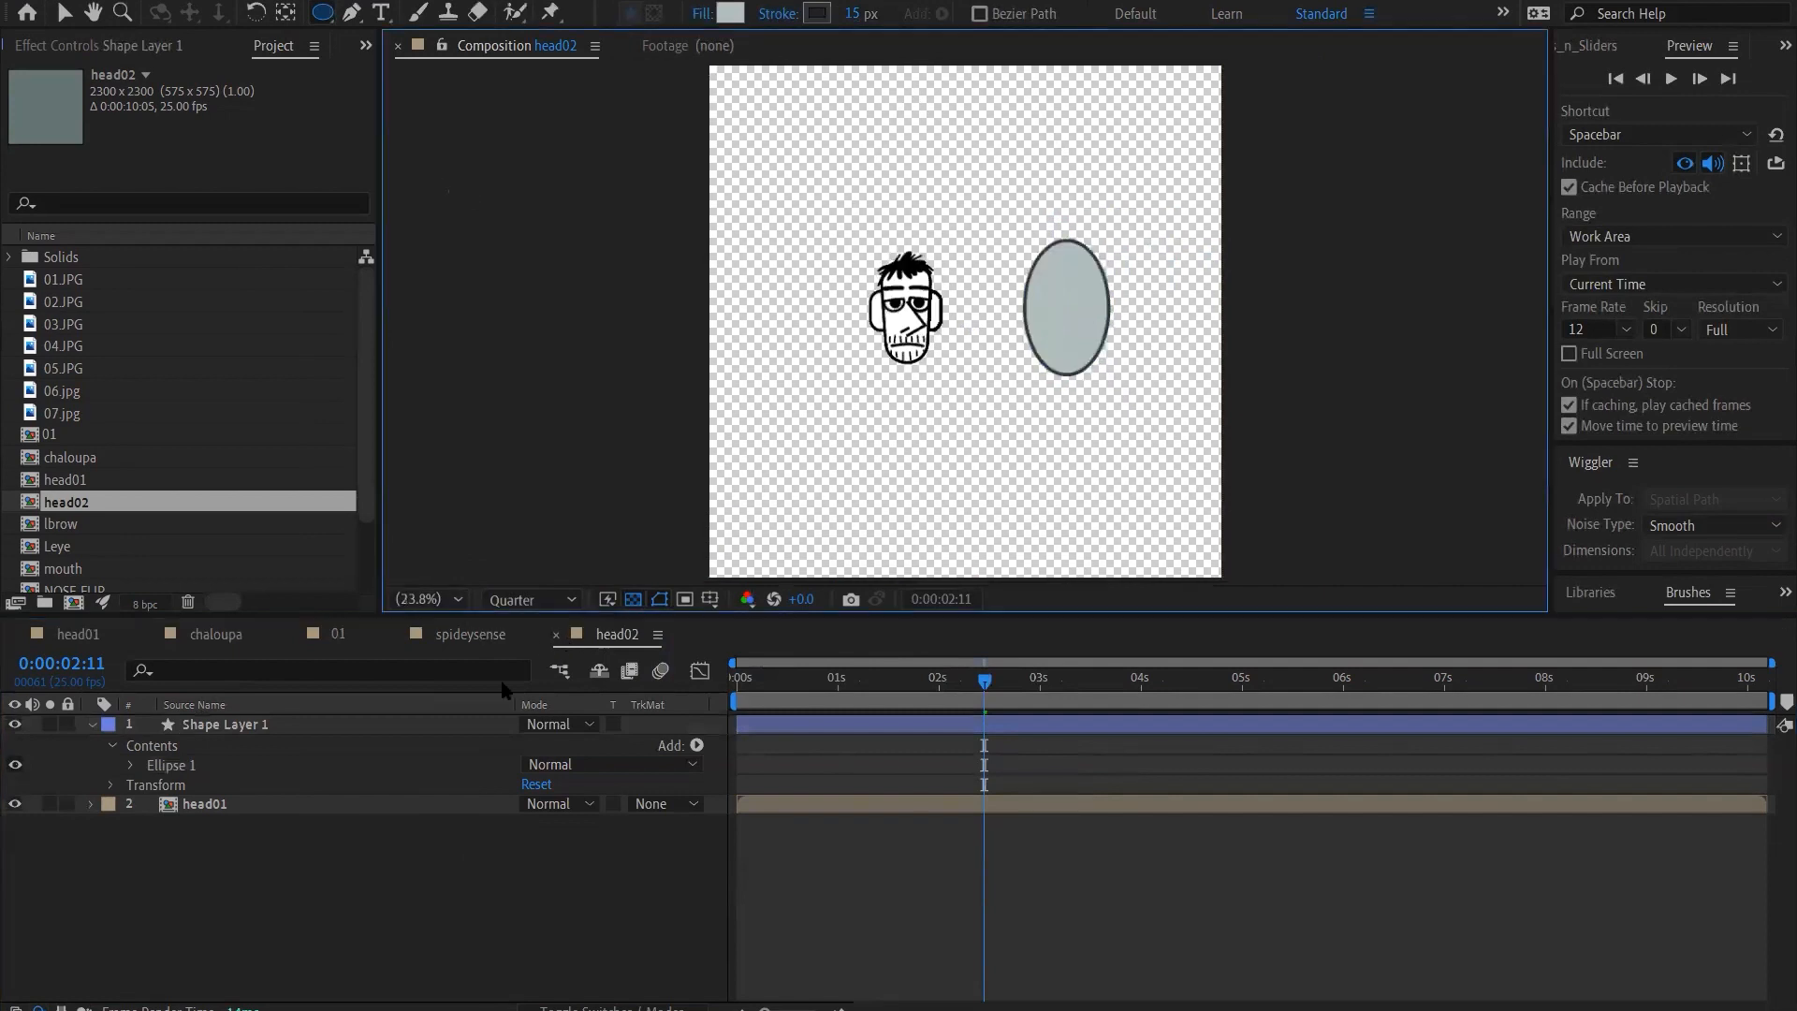
{"action": "key", "text": "period"}
{"action": "key", "text": "period"}
{"action": "key", "text": "period"}
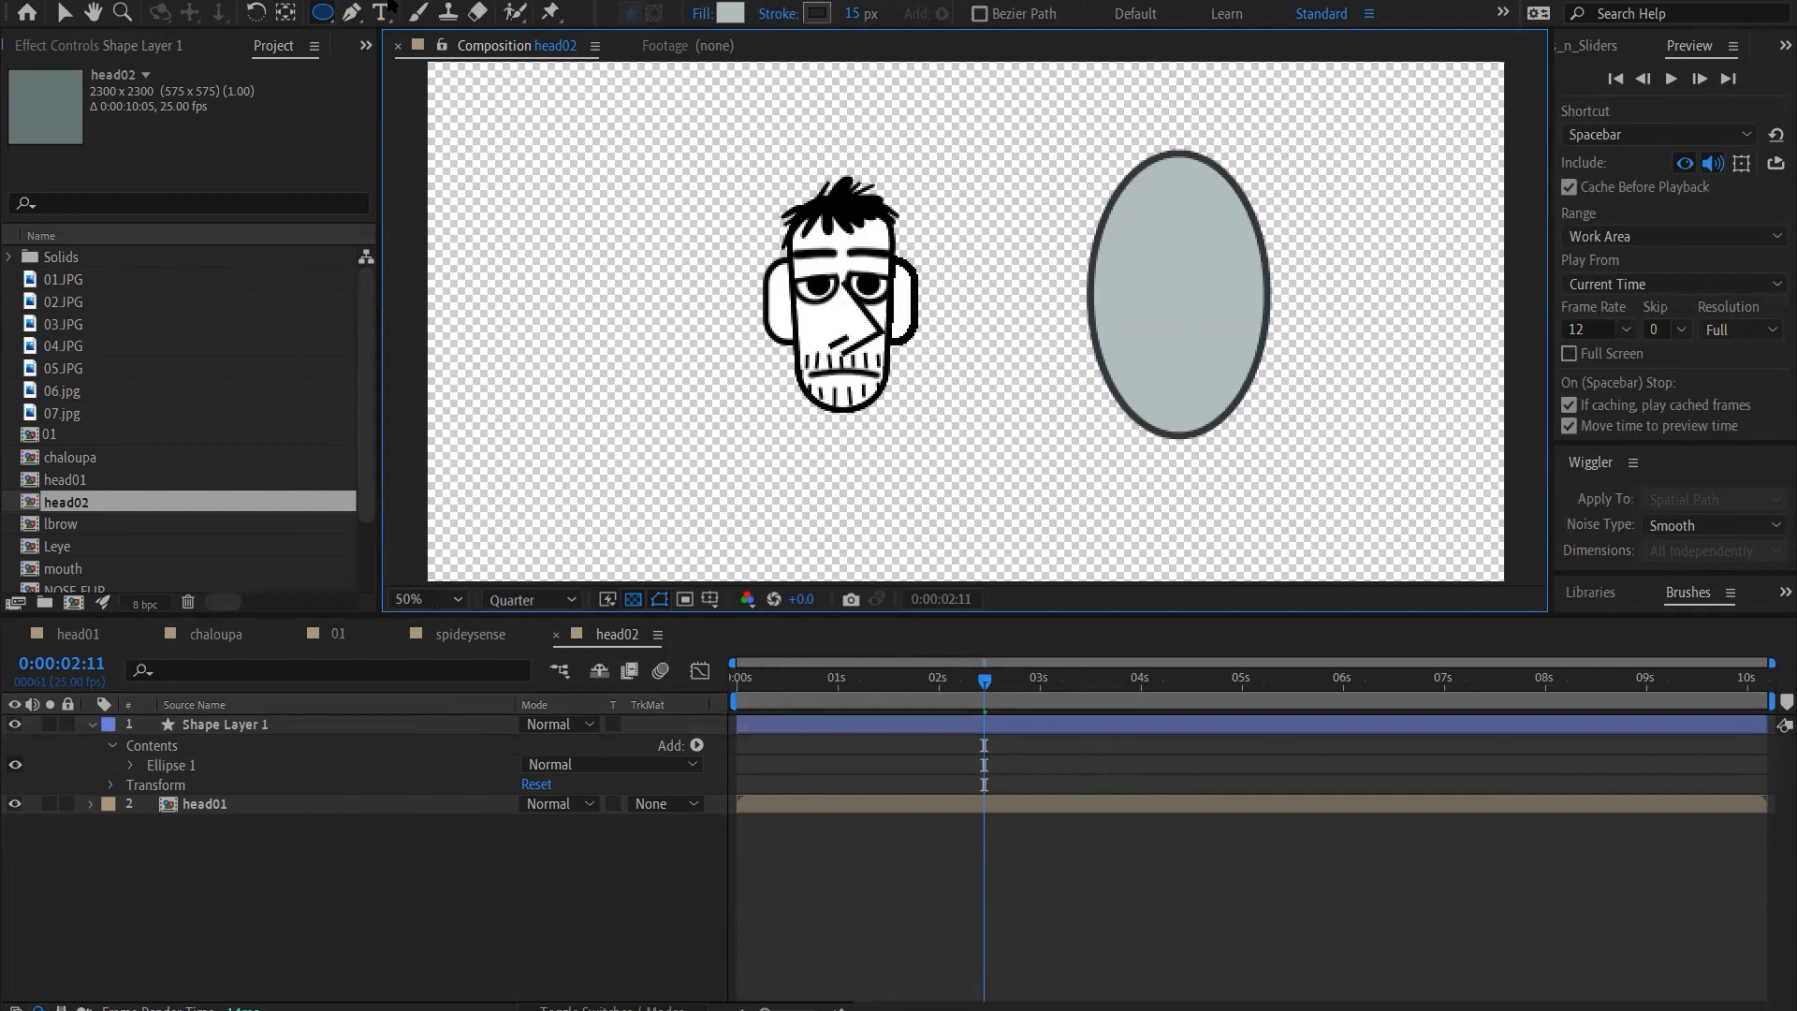
{"action": "left_click", "coordinate": [351, 12]}
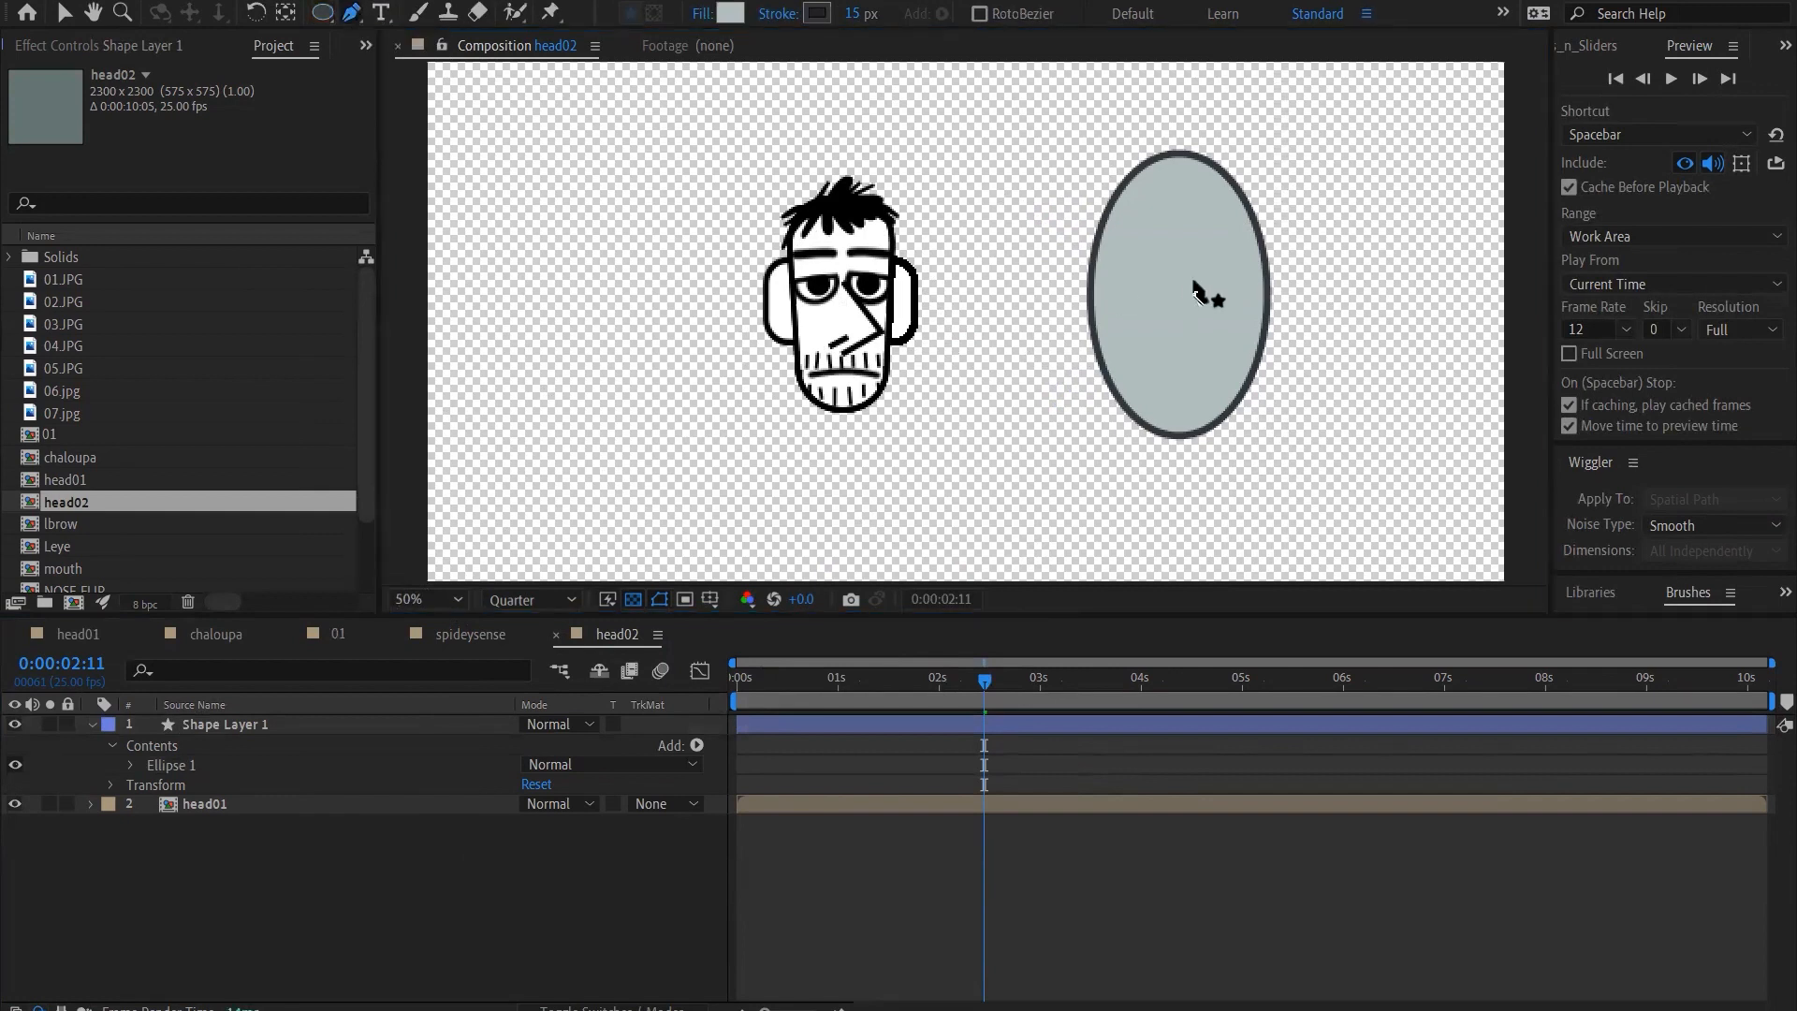
{"action": "left_click", "coordinate": [305, 903]}
{"action": "left_click", "coordinate": [246, 742]}
{"action": "left_click", "coordinate": [246, 735]}
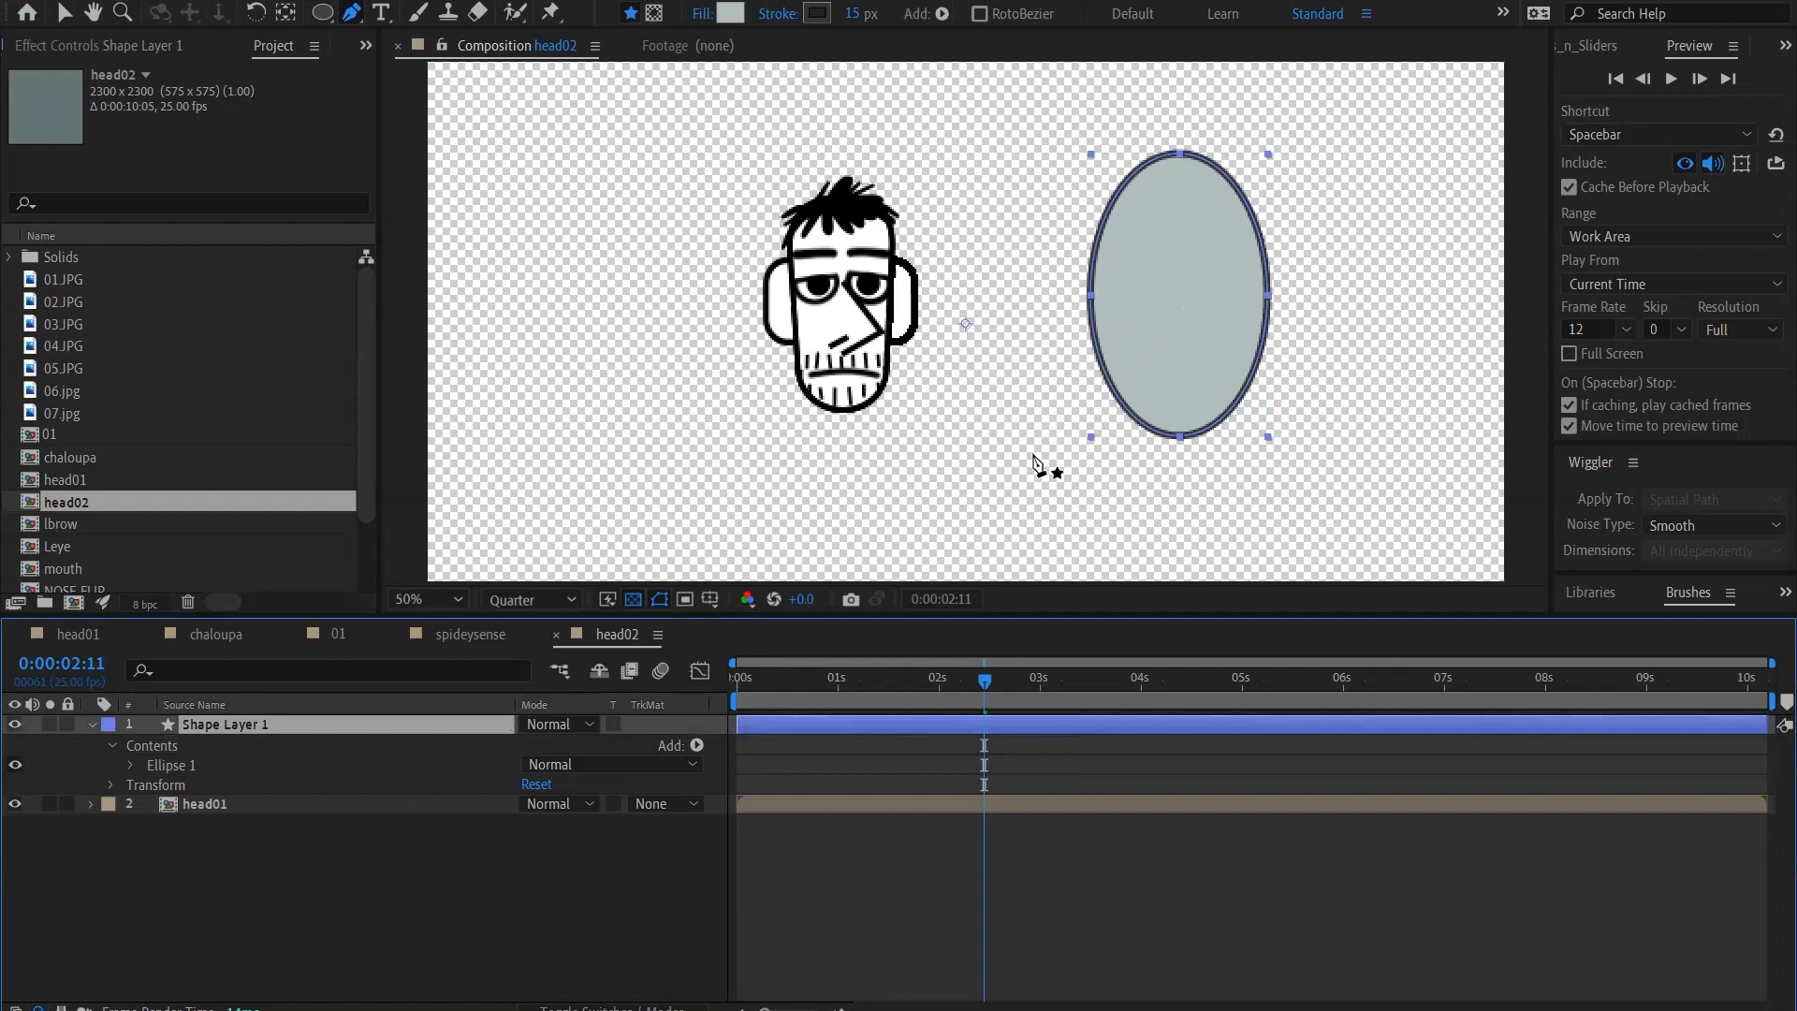
{"action": "left_click", "coordinate": [311, 943]}
{"action": "left_click", "coordinate": [202, 726]}
{"action": "key", "text": "Return"}
{"action": "type", "text": "HEAD"}
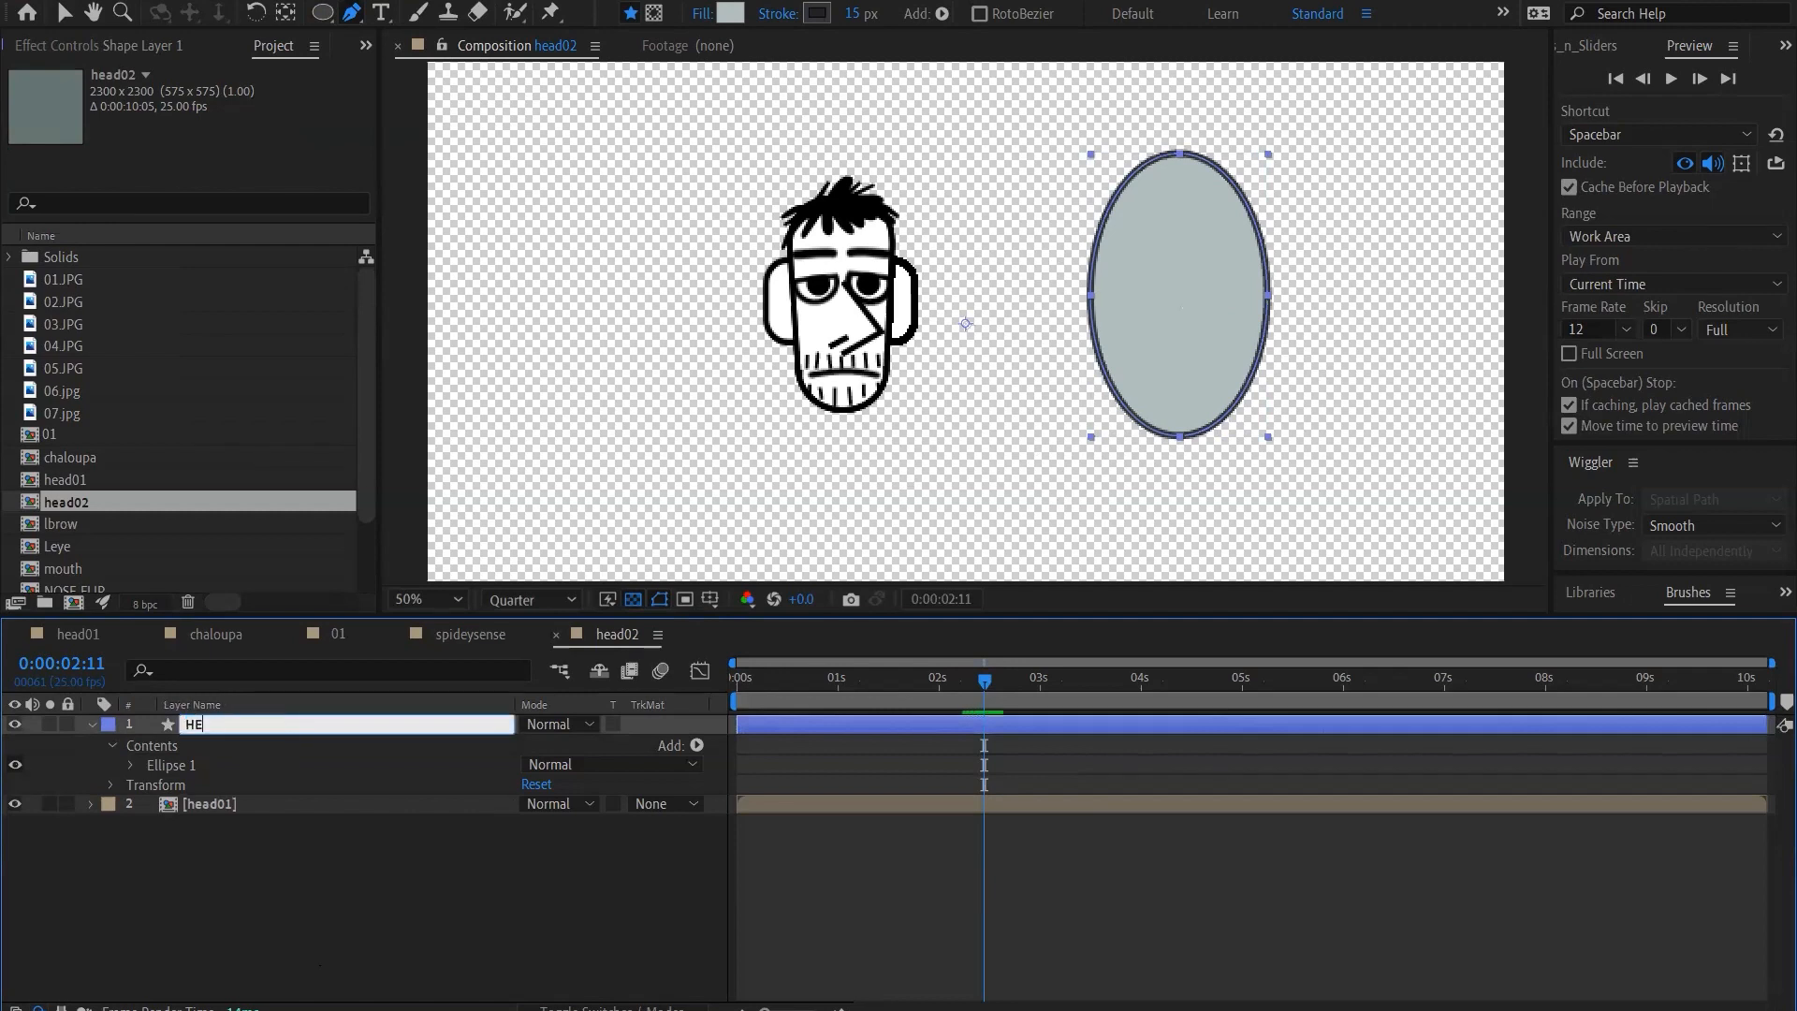
{"action": "key", "text": "Return"}
{"action": "left_click", "coordinate": [257, 849]}
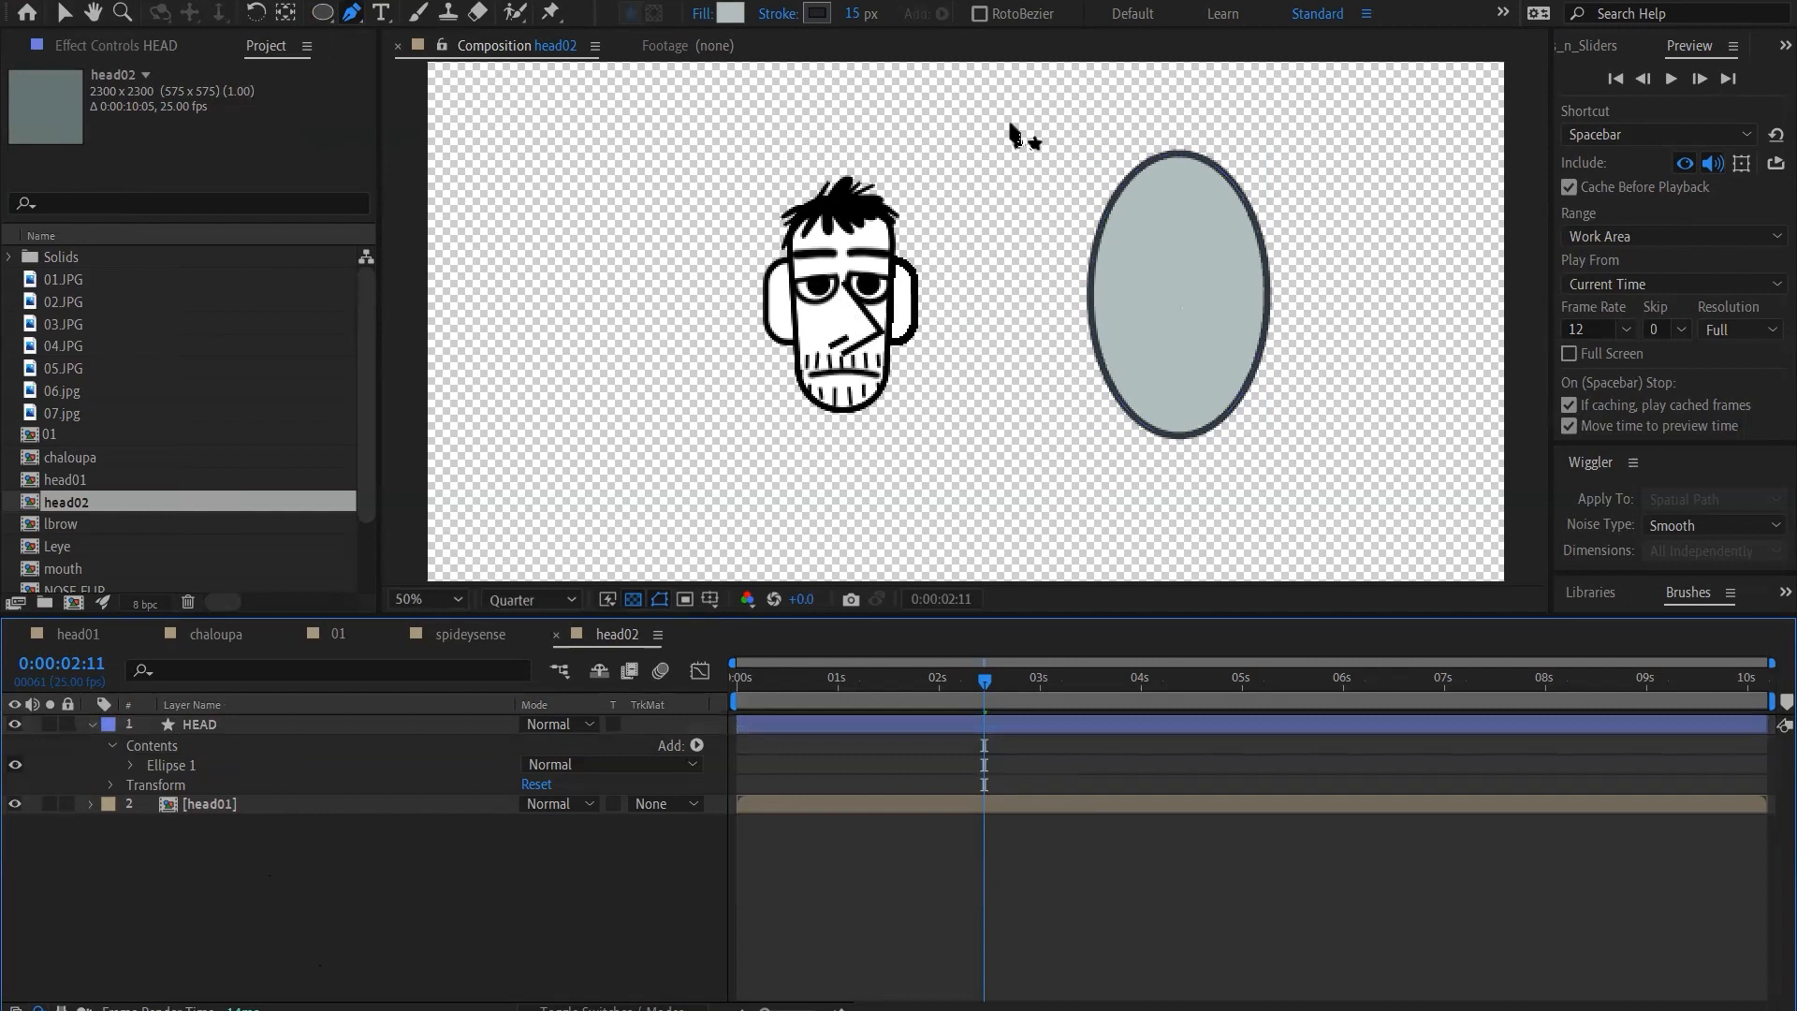
Draw an open four-point nose outline inside the ellipse with the Pen tool and rename its layer as NOSE
{"action": "left_click", "coordinate": [1164, 262]}
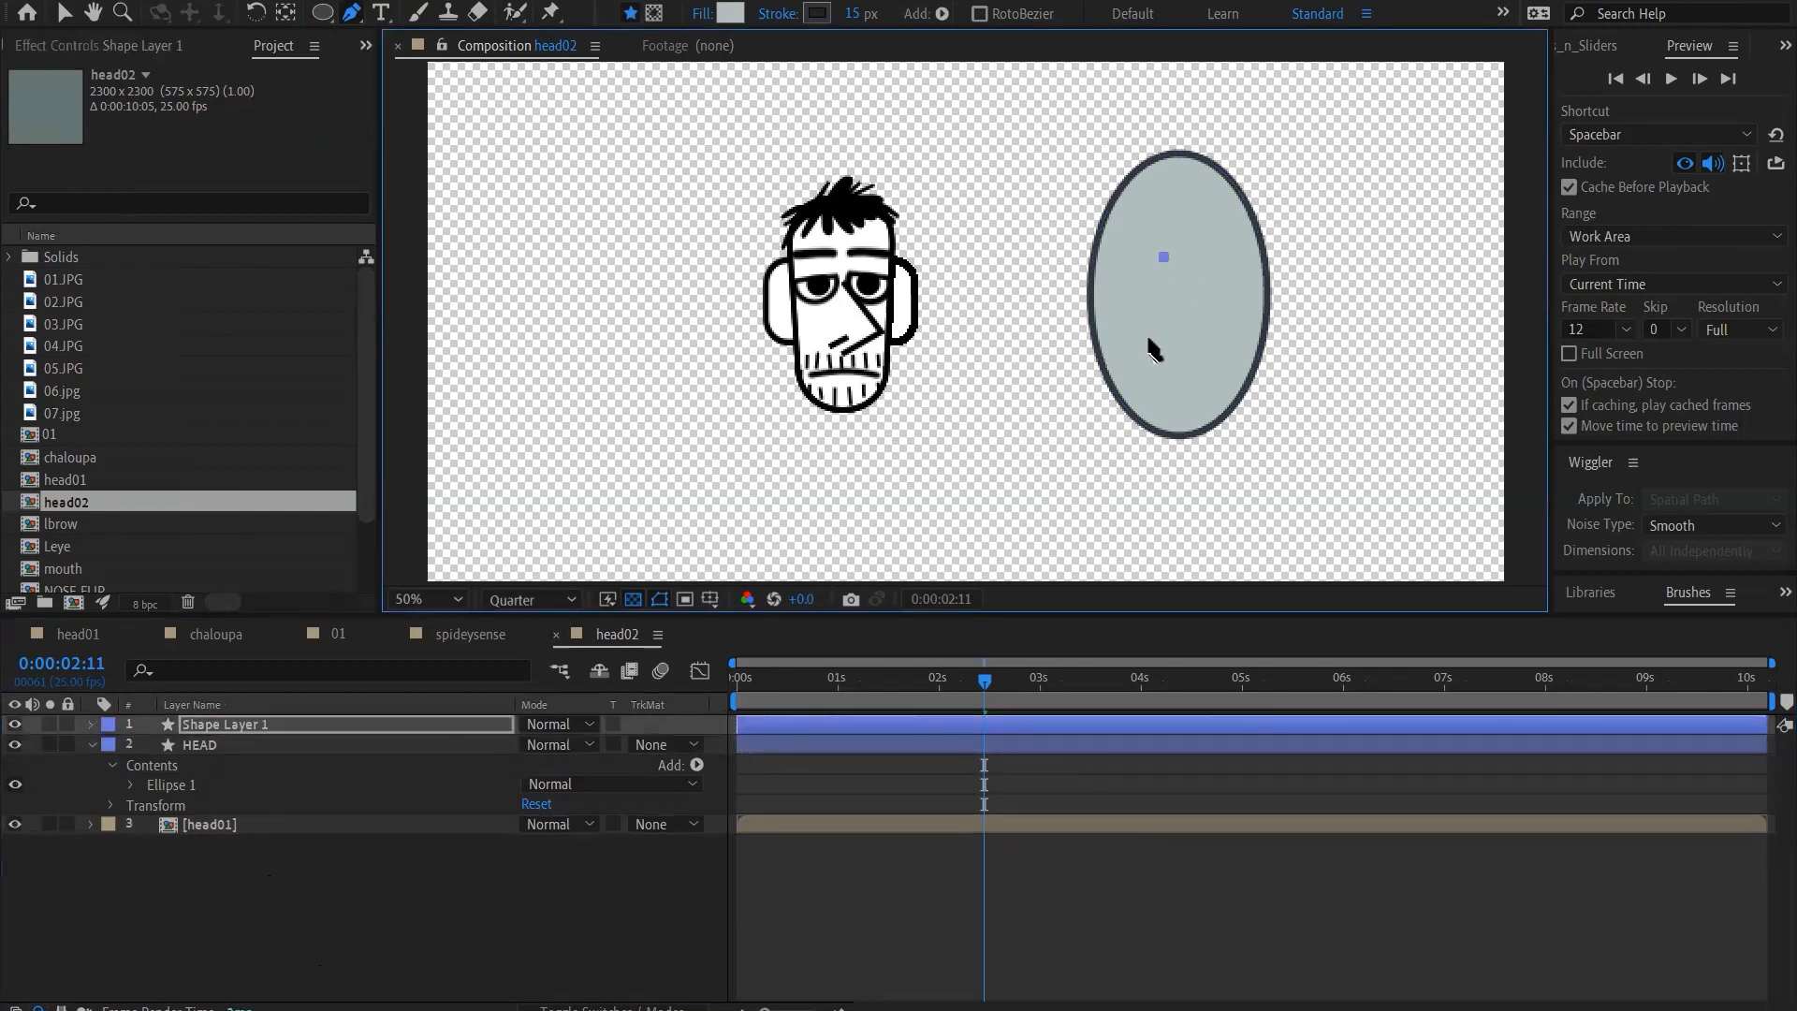
{"action": "left_click", "coordinate": [1213, 348]}
{"action": "left_click", "coordinate": [1187, 255]}
{"action": "left_click_drag", "start_coordinate": [1200, 348], "coordinate": [1205, 344]}
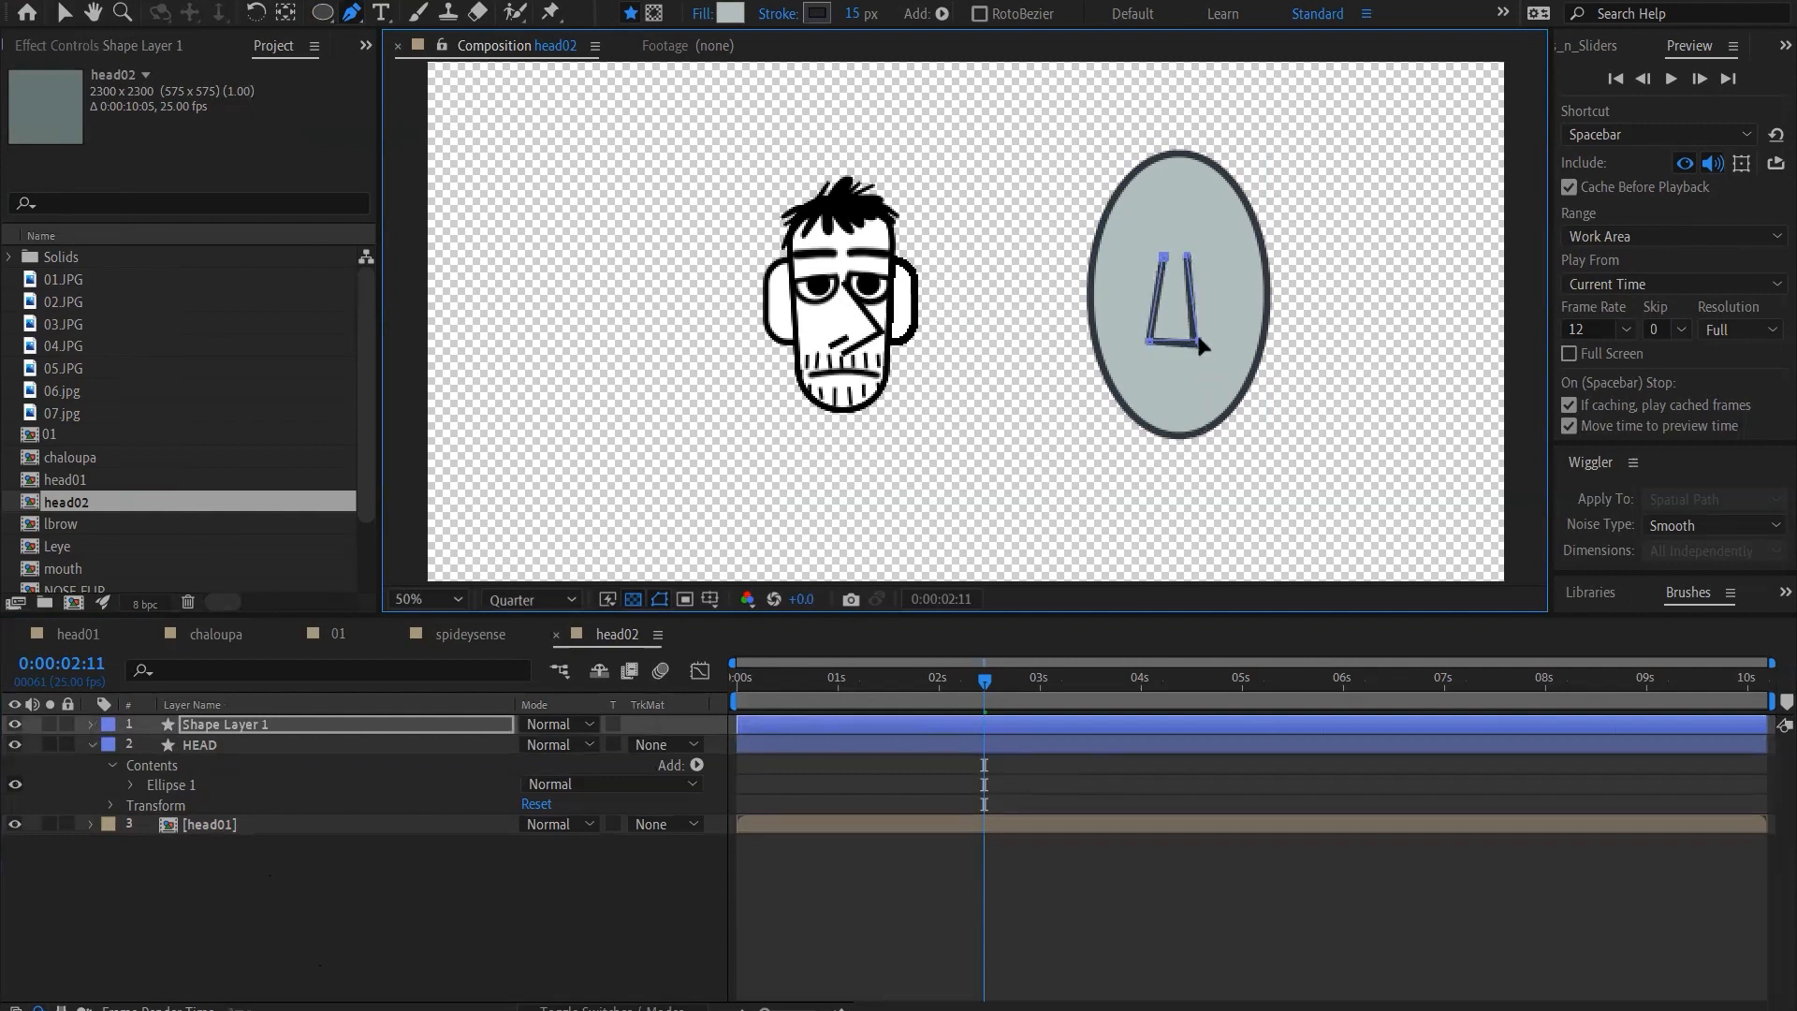
{"action": "left_click", "coordinate": [251, 725]}
{"action": "key", "text": "Return"}
{"action": "type", "text": "n"}
{"action": "type", "text": "N"}
{"action": "type", "text": "OSE"}
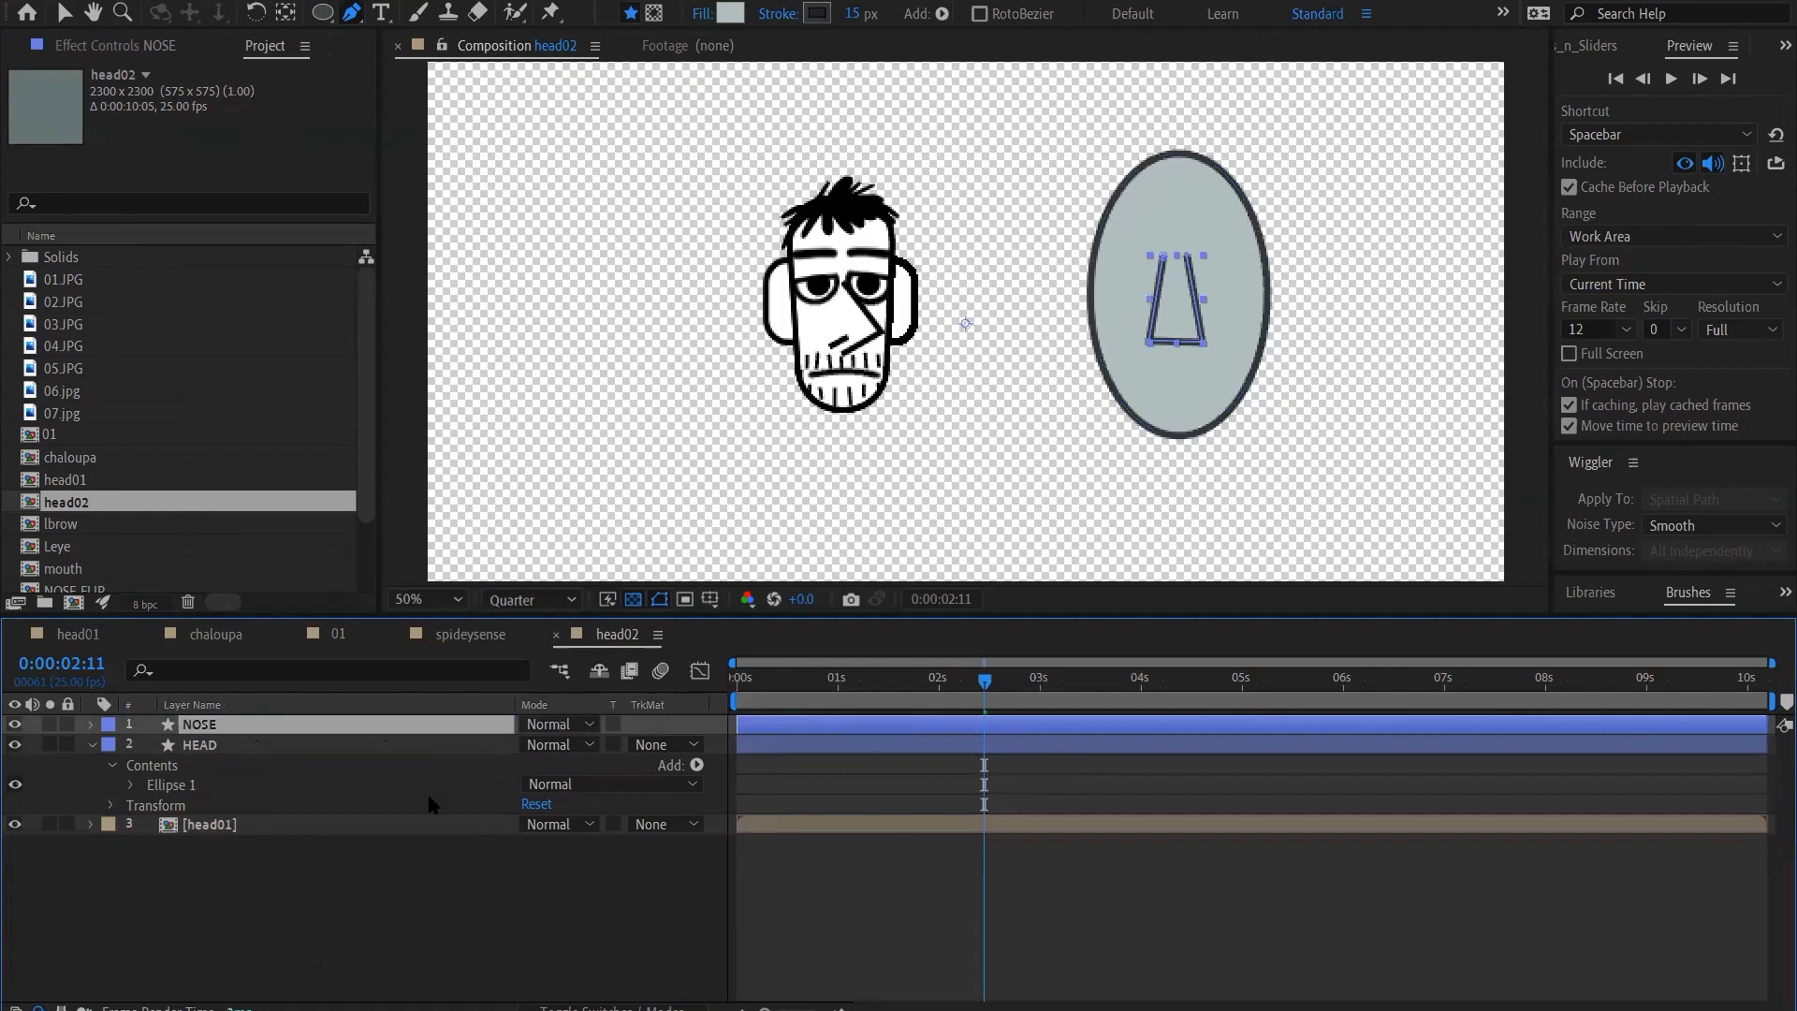
{"action": "key", "text": "Return"}
Draw a small ellipse beside the top of the nose and rename its layer as EYE
{"action": "left_click", "coordinate": [324, 13]}
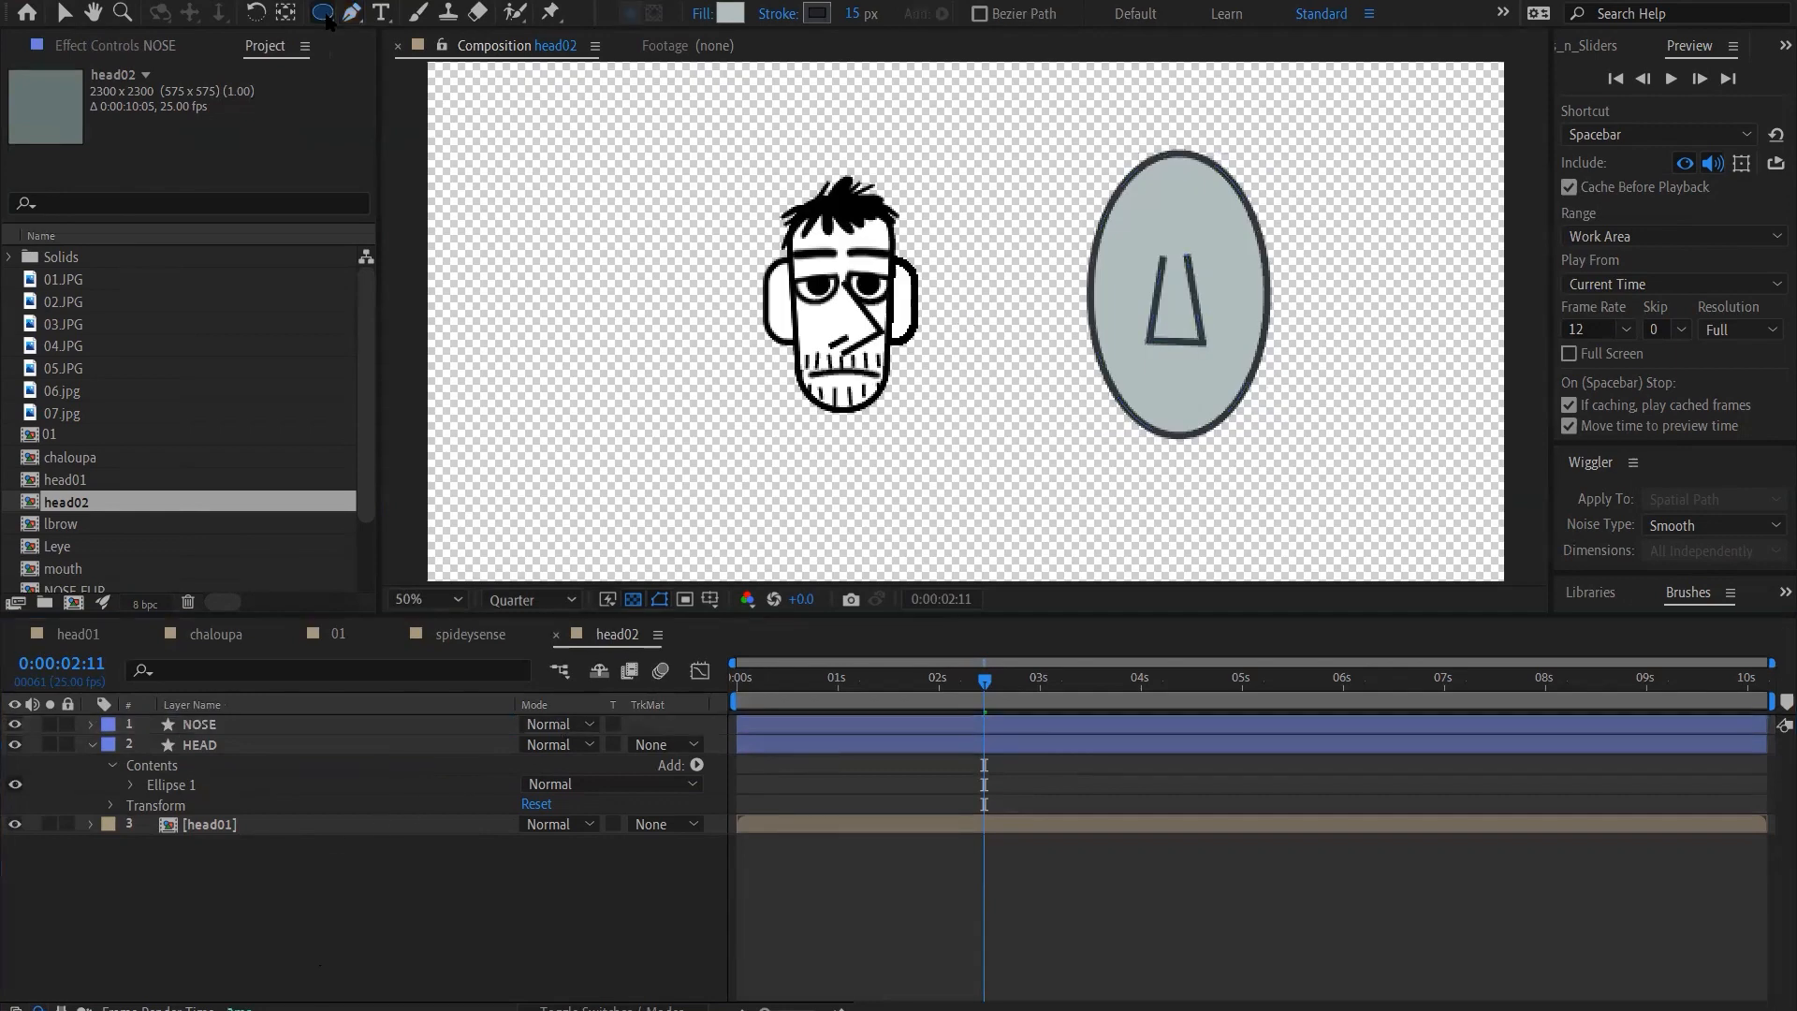
{"action": "left_click_drag", "start_coordinate": [1112, 244], "coordinate": [1138, 274]}
{"action": "key", "text": "Caps_Lock"}
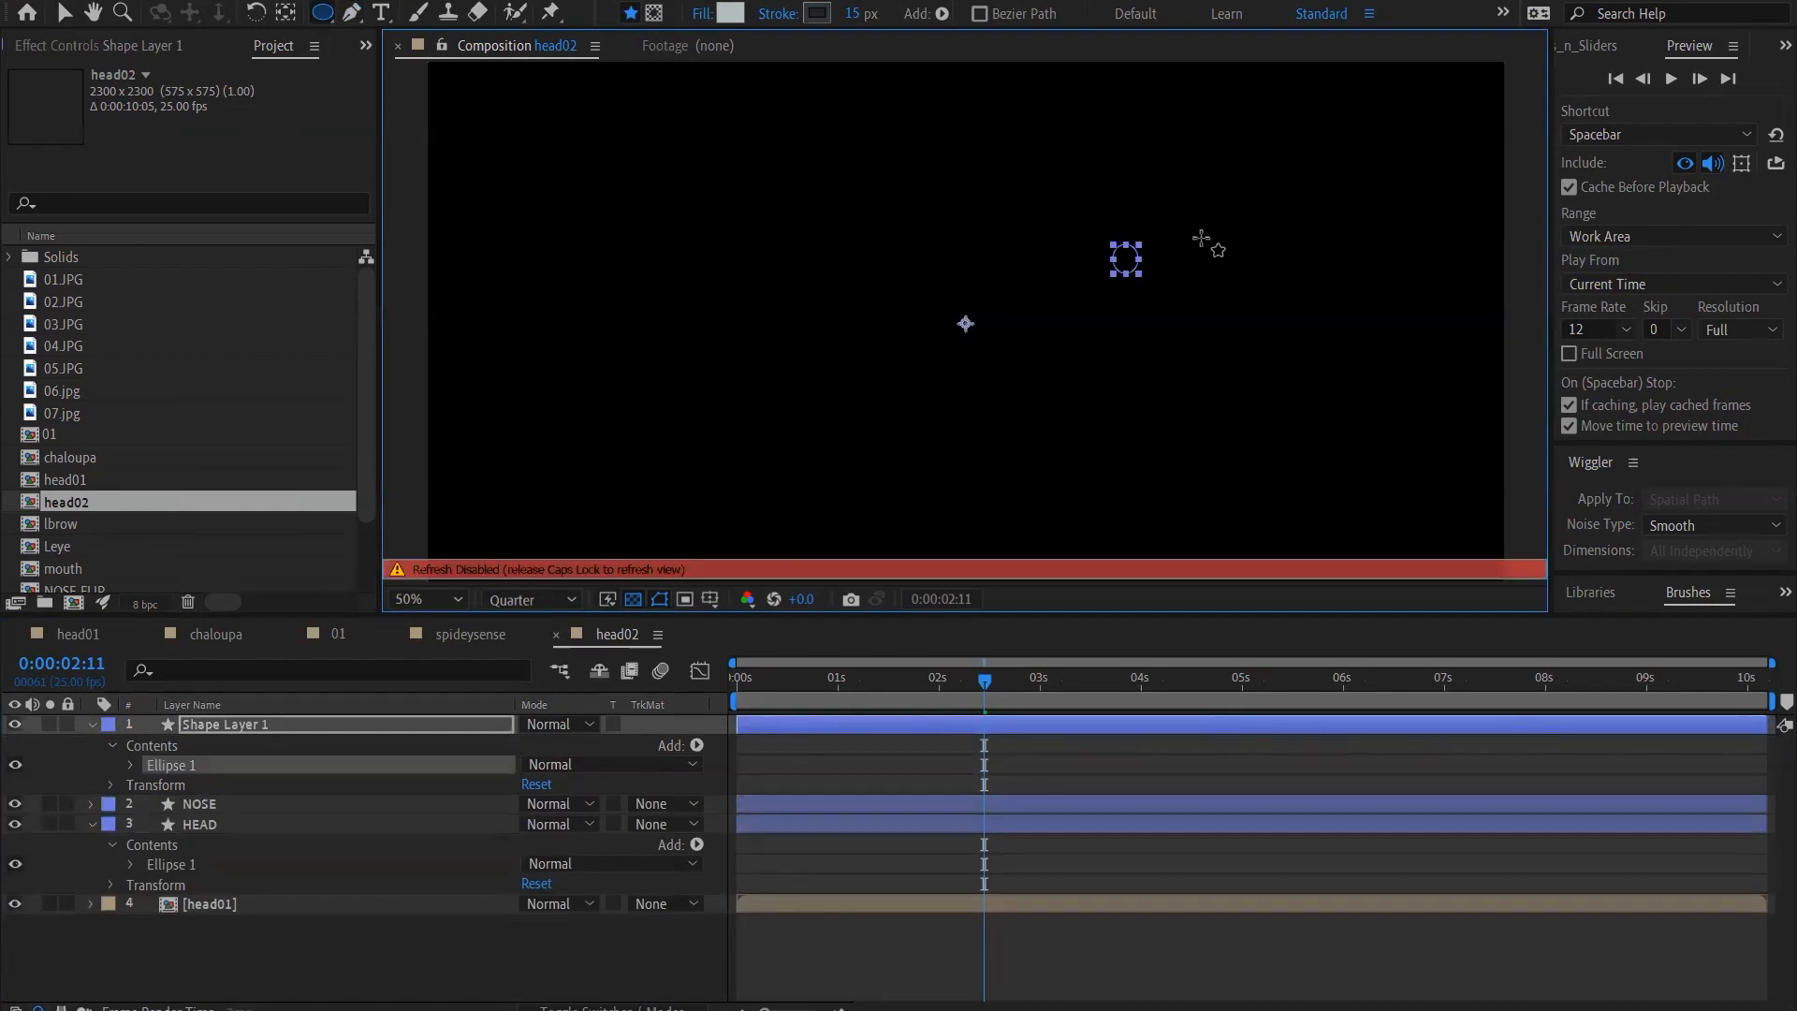
{"action": "key", "text": "Caps_Lock"}
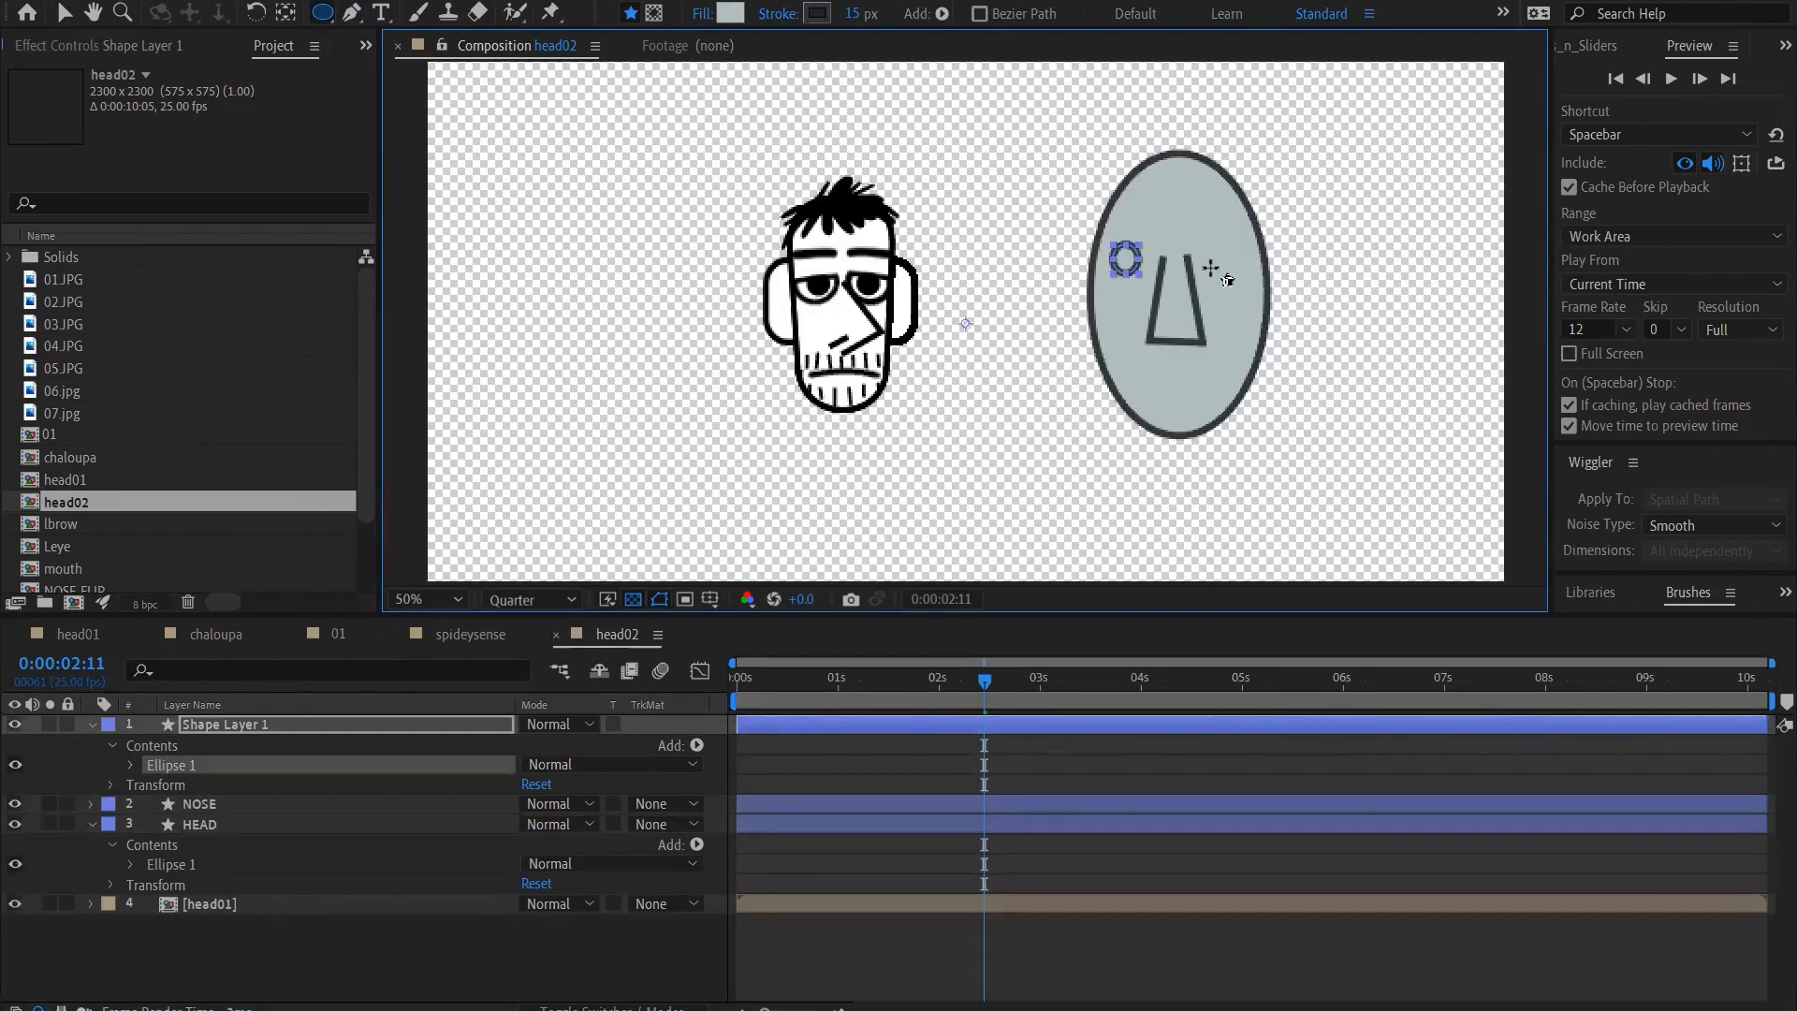
{"action": "left_click", "coordinate": [416, 725]}
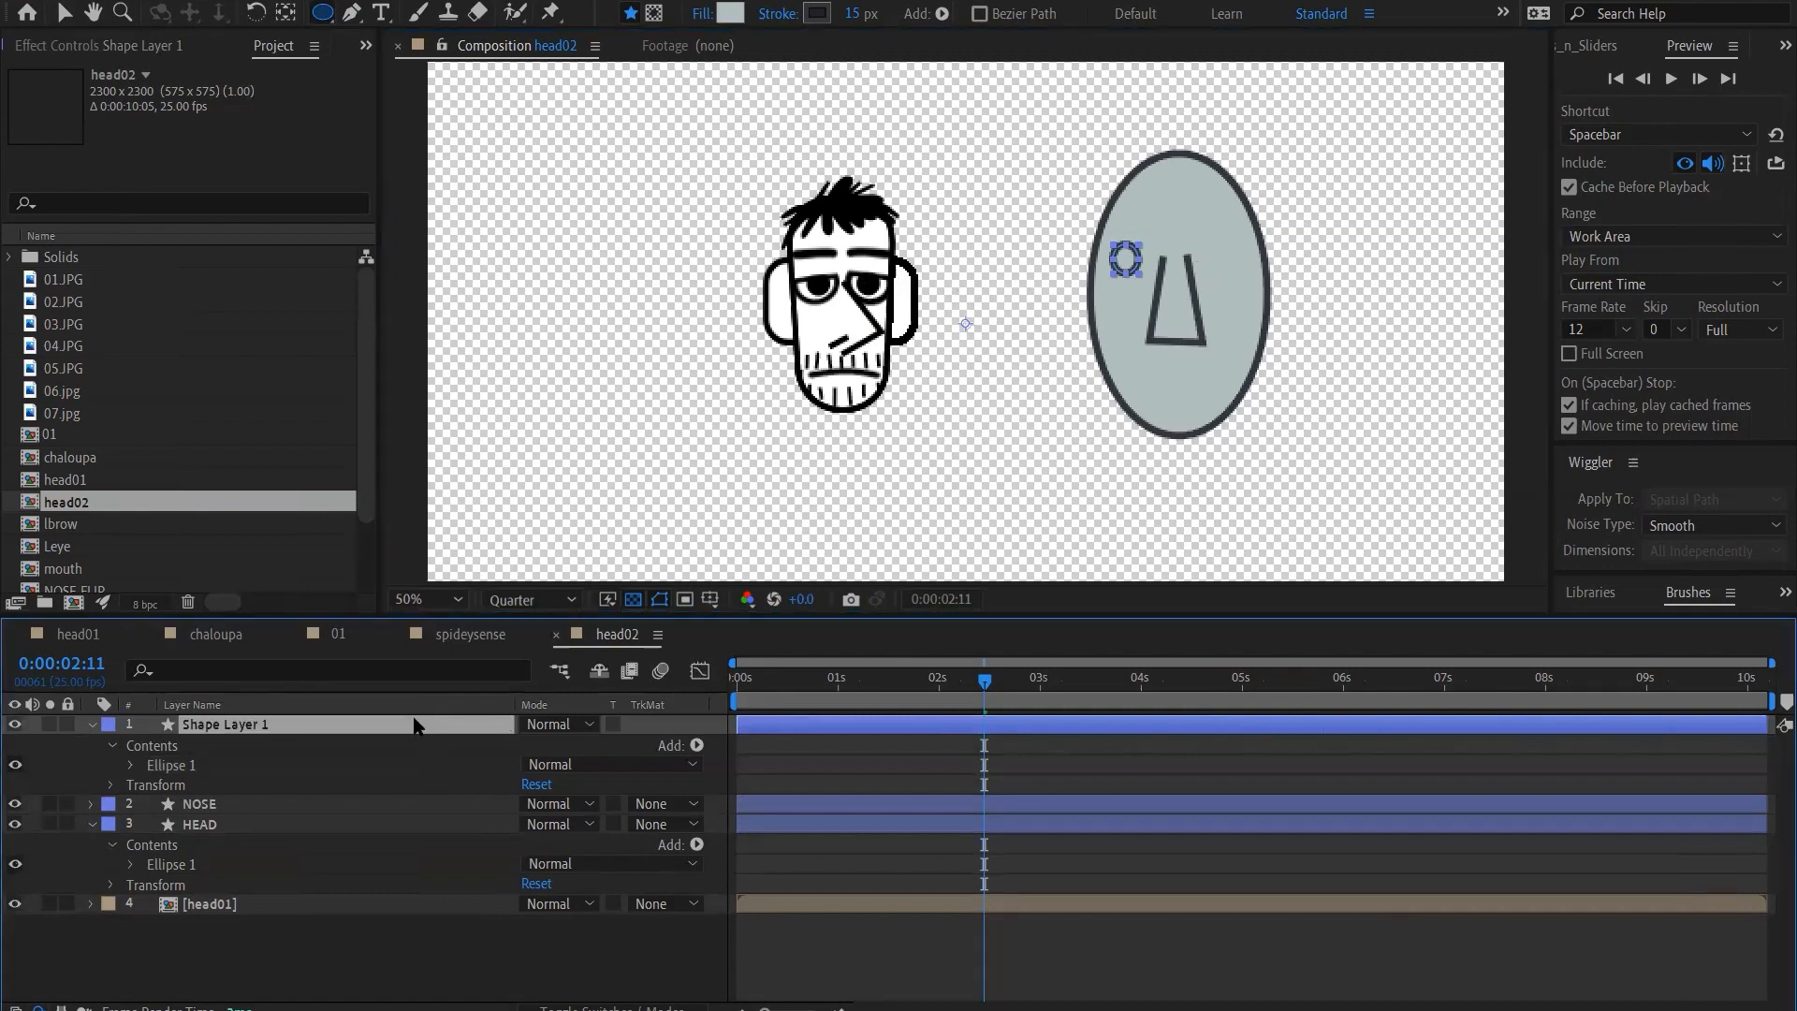
{"action": "key", "text": "Return"}
{"action": "type", "text": "EYE"}
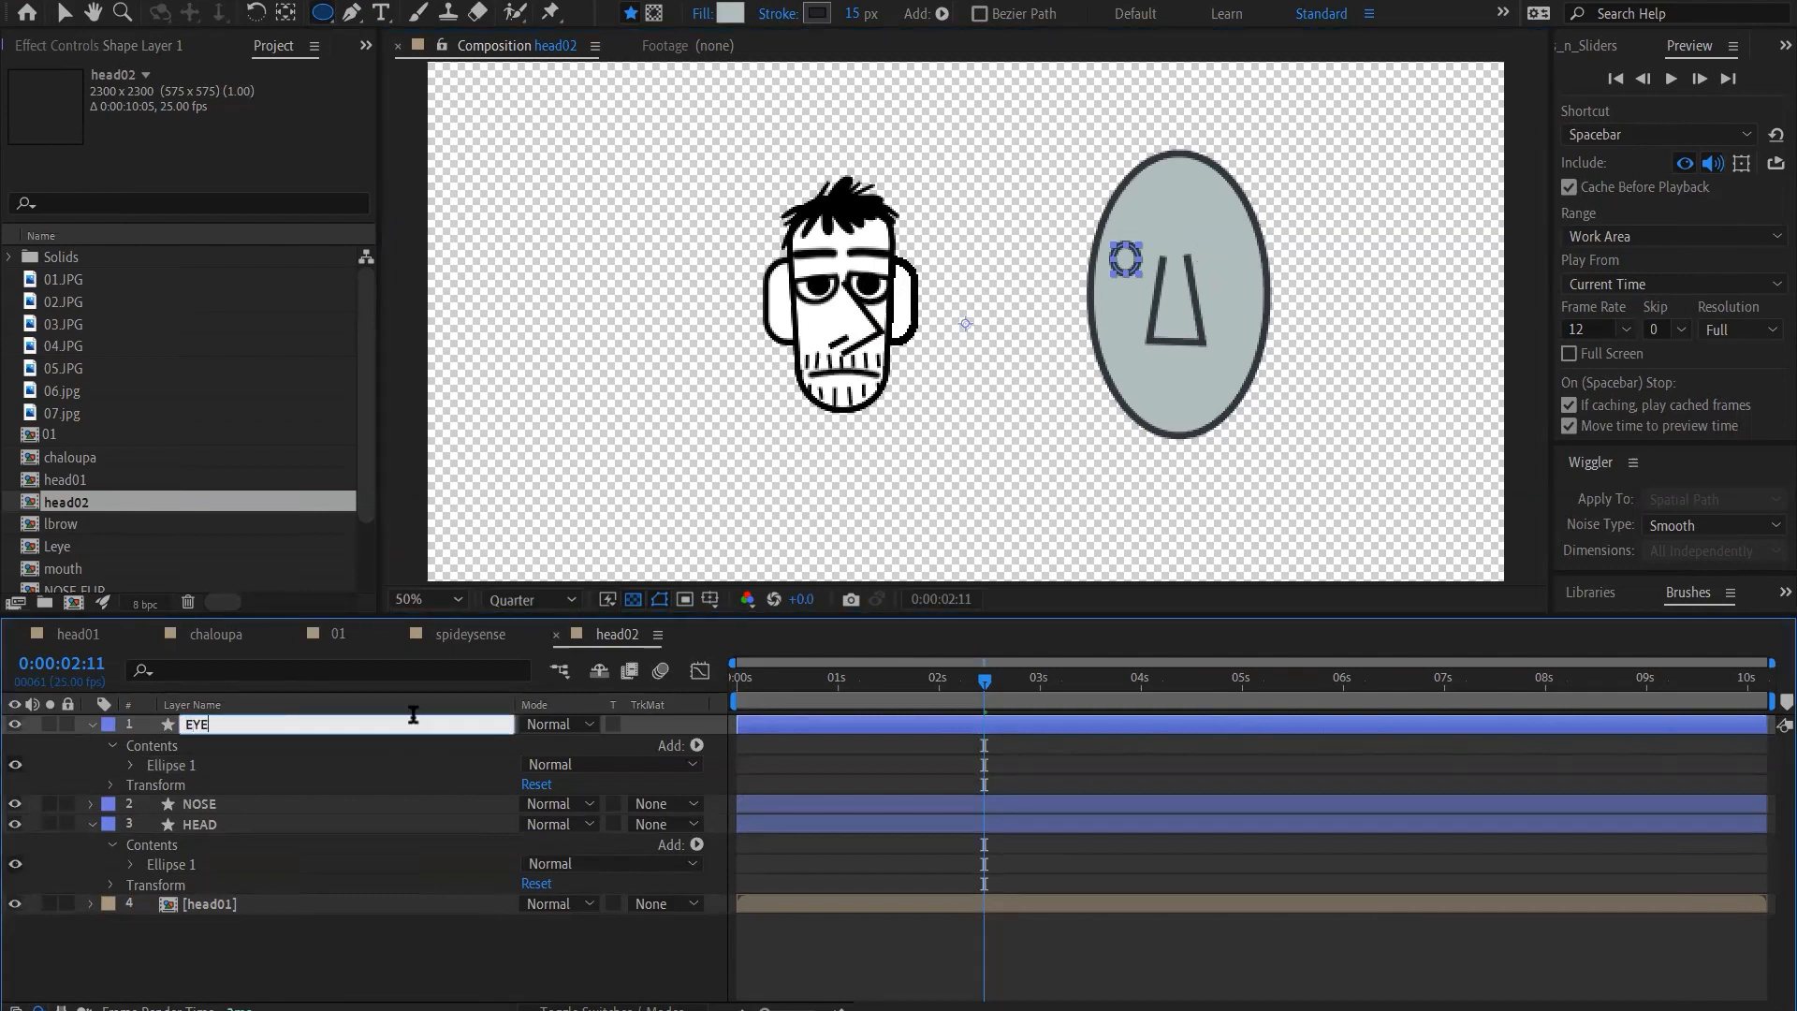
{"action": "key", "text": "Return"}
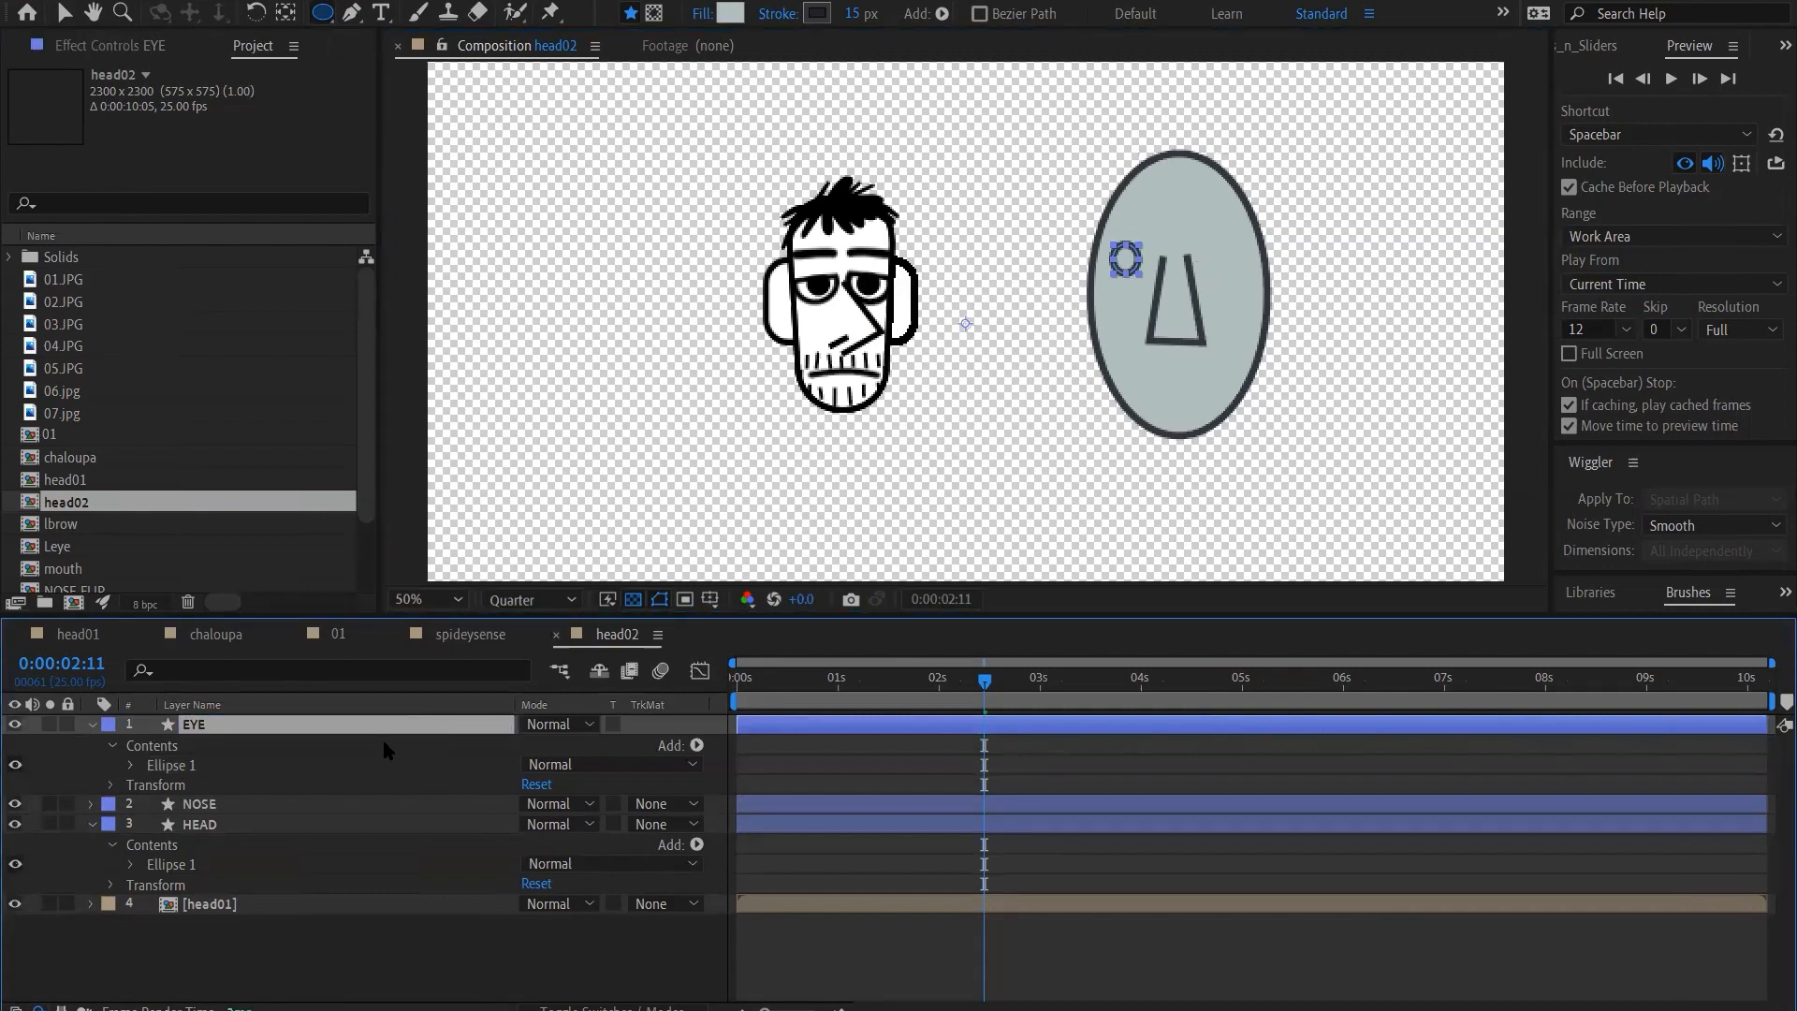
Nudge the EYE layer two large increments right and one up, closer to the nose, then deselect it
{"action": "key", "text": "shift+Right"}
{"action": "key", "text": "shift+Right"}
{"action": "key", "text": "shift+Up"}
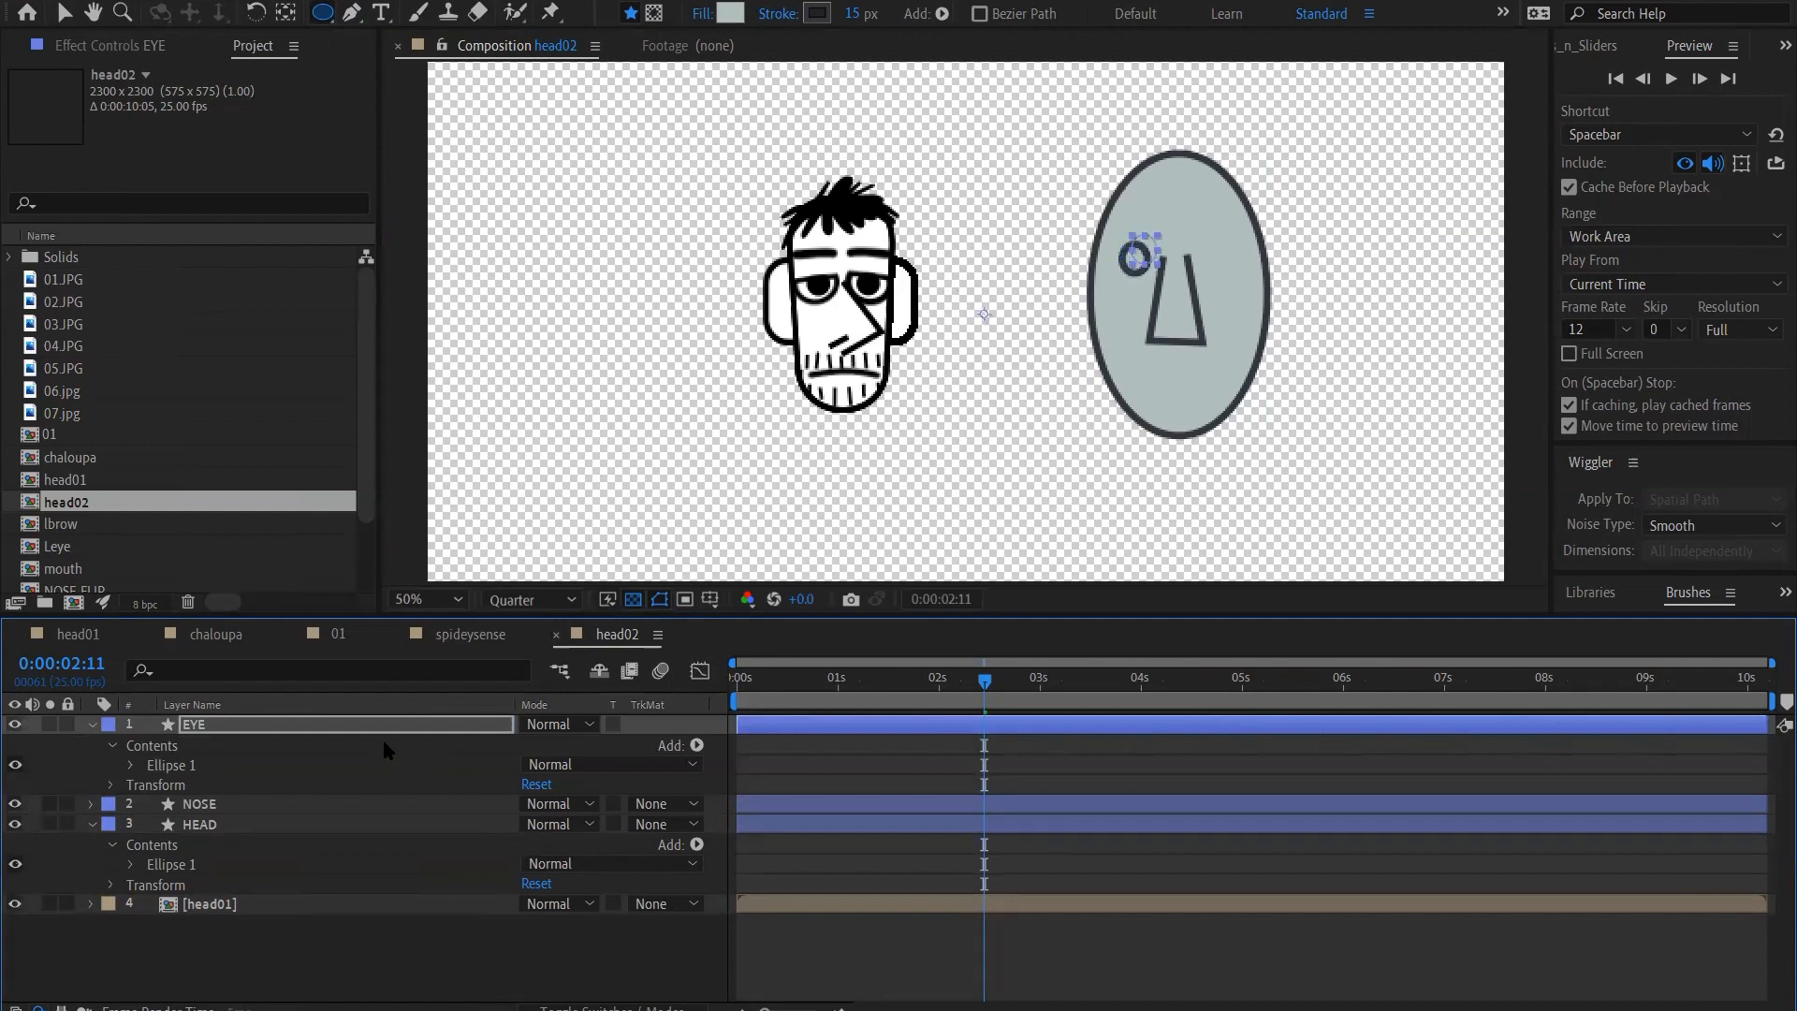
{"action": "left_click", "coordinate": [346, 936]}
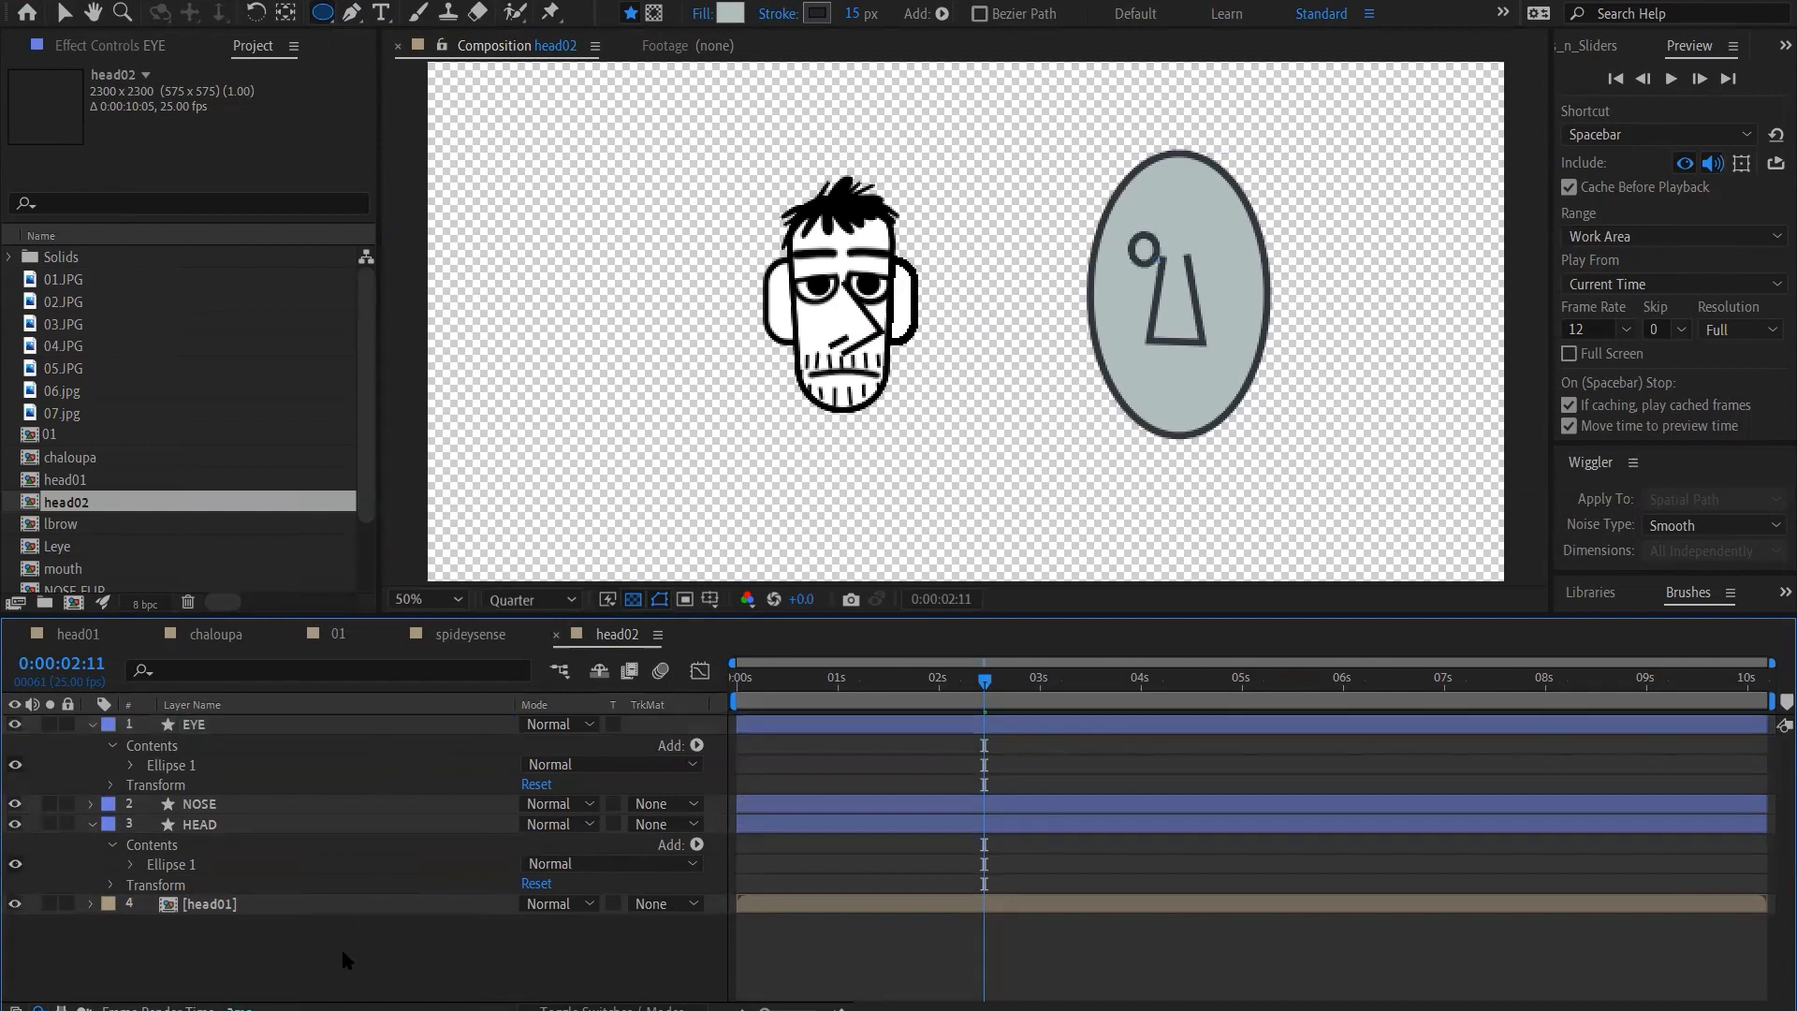
Draw a flat ellipse about 258 by 8 px just below the nose and rename its layer as MOUTH
{"action": "left_click", "coordinate": [350, 13]}
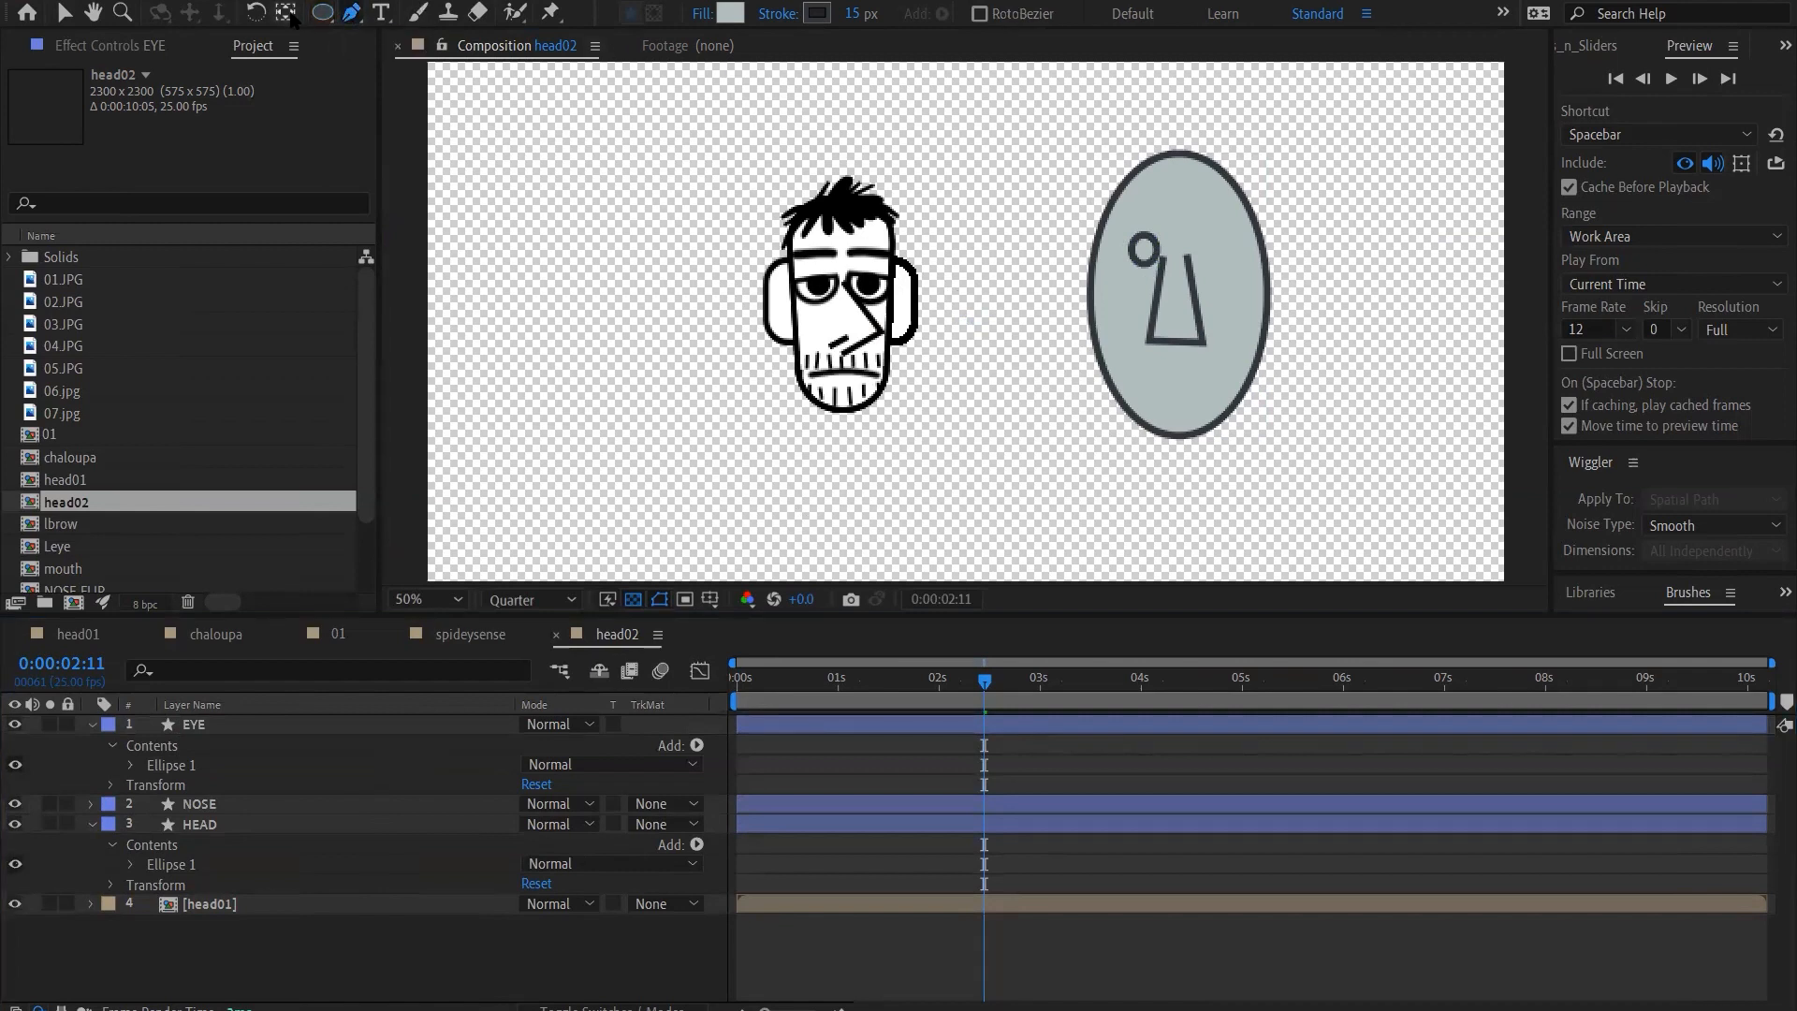
{"action": "left_click", "coordinate": [323, 14]}
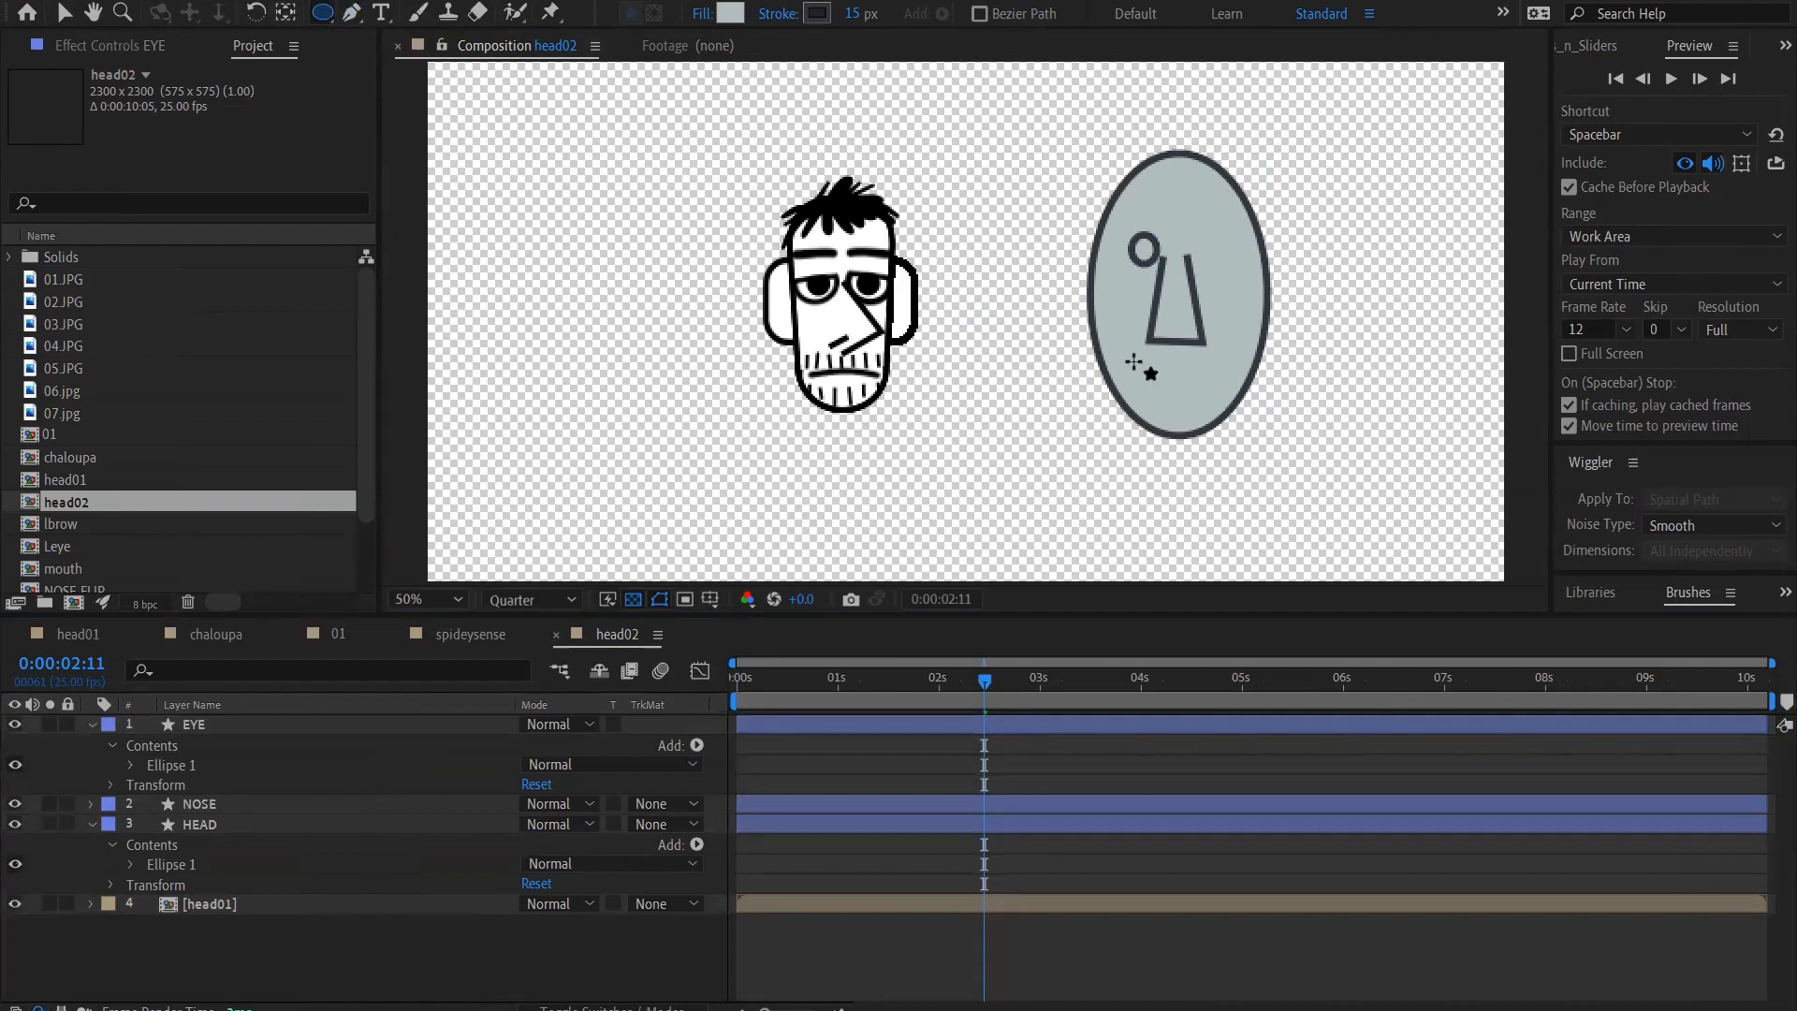
{"action": "left_click_drag", "start_coordinate": [1119, 361], "coordinate": [1239, 362]}
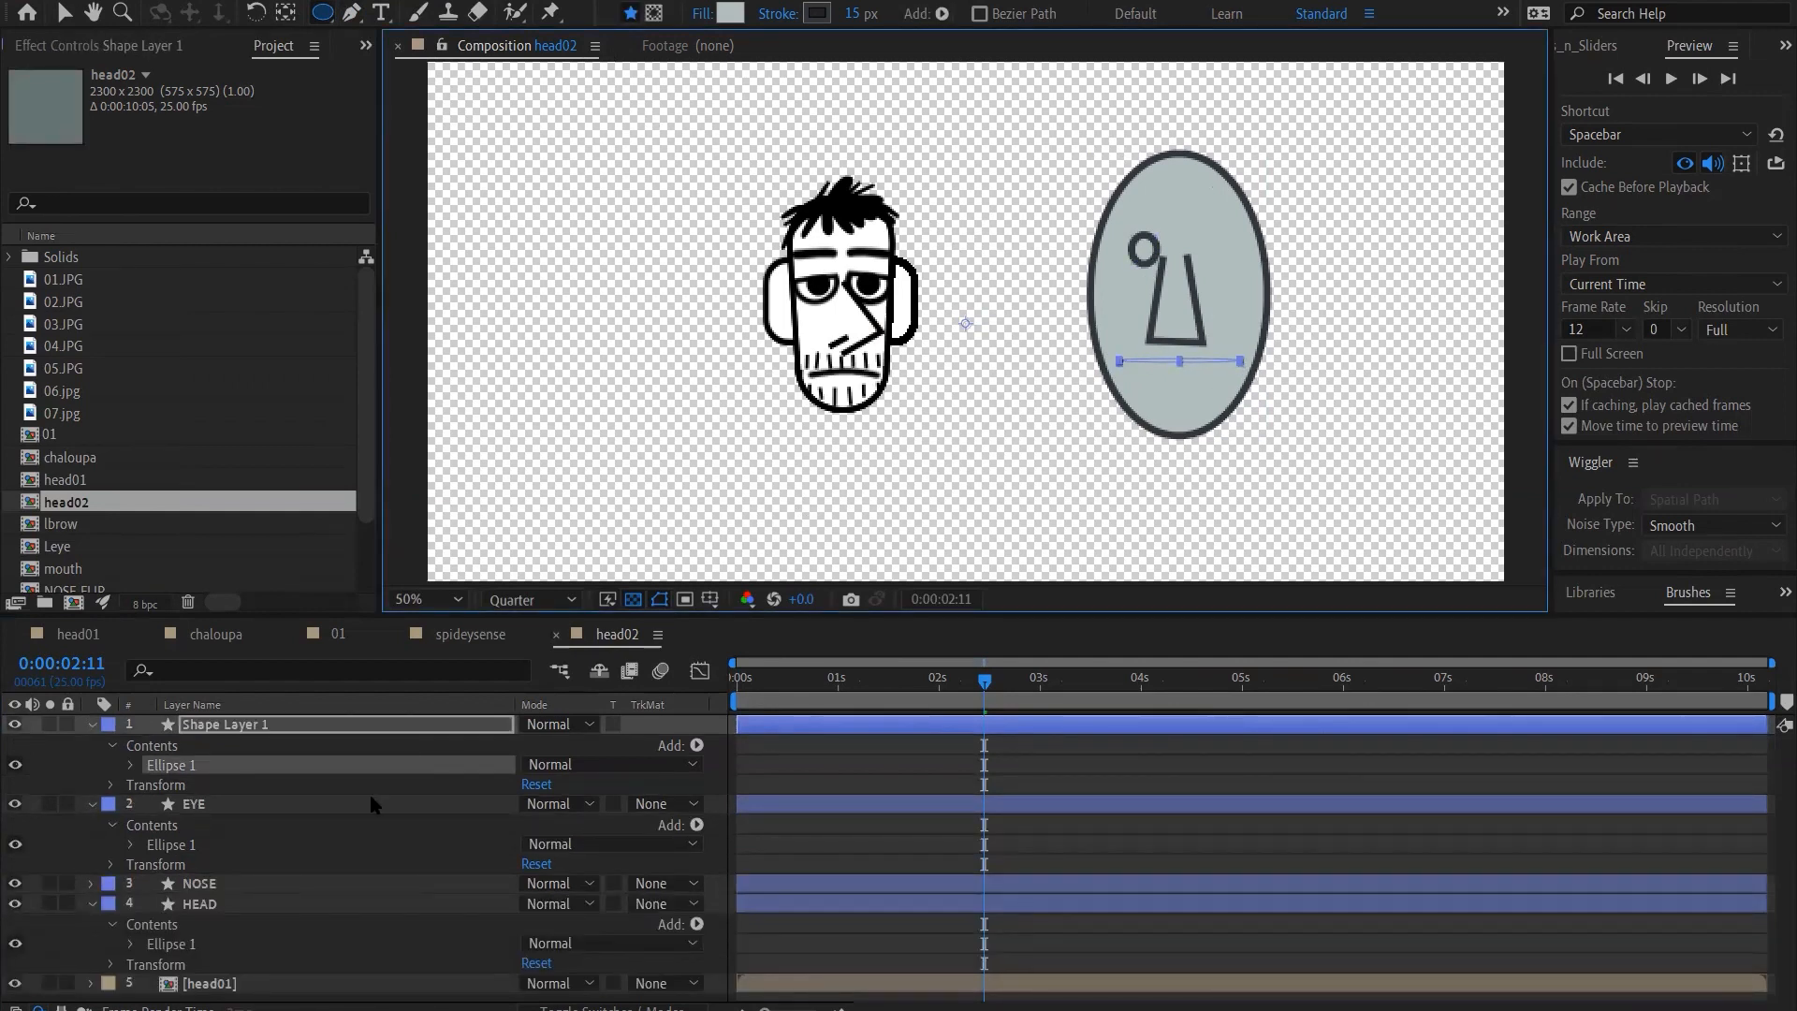
{"action": "left_click", "coordinate": [286, 729]}
{"action": "key", "text": "Return"}
{"action": "type", "text": "MOUTH"}
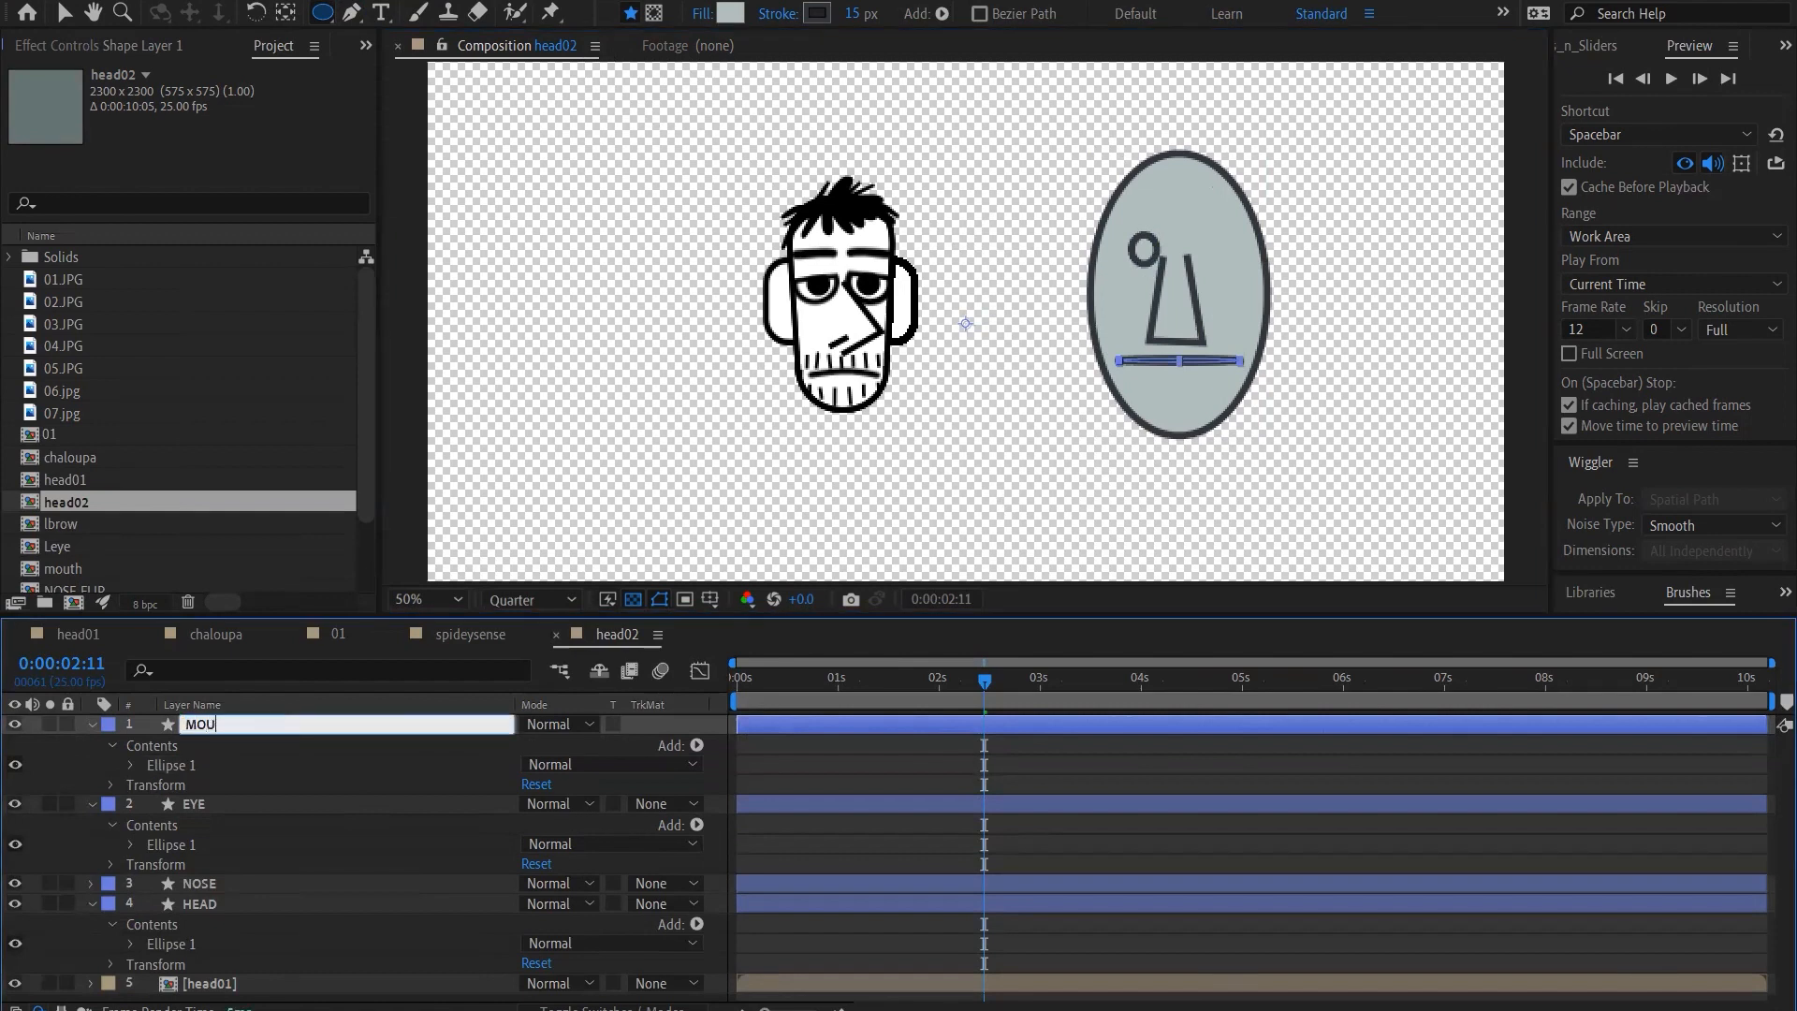
{"action": "key", "text": "Return"}
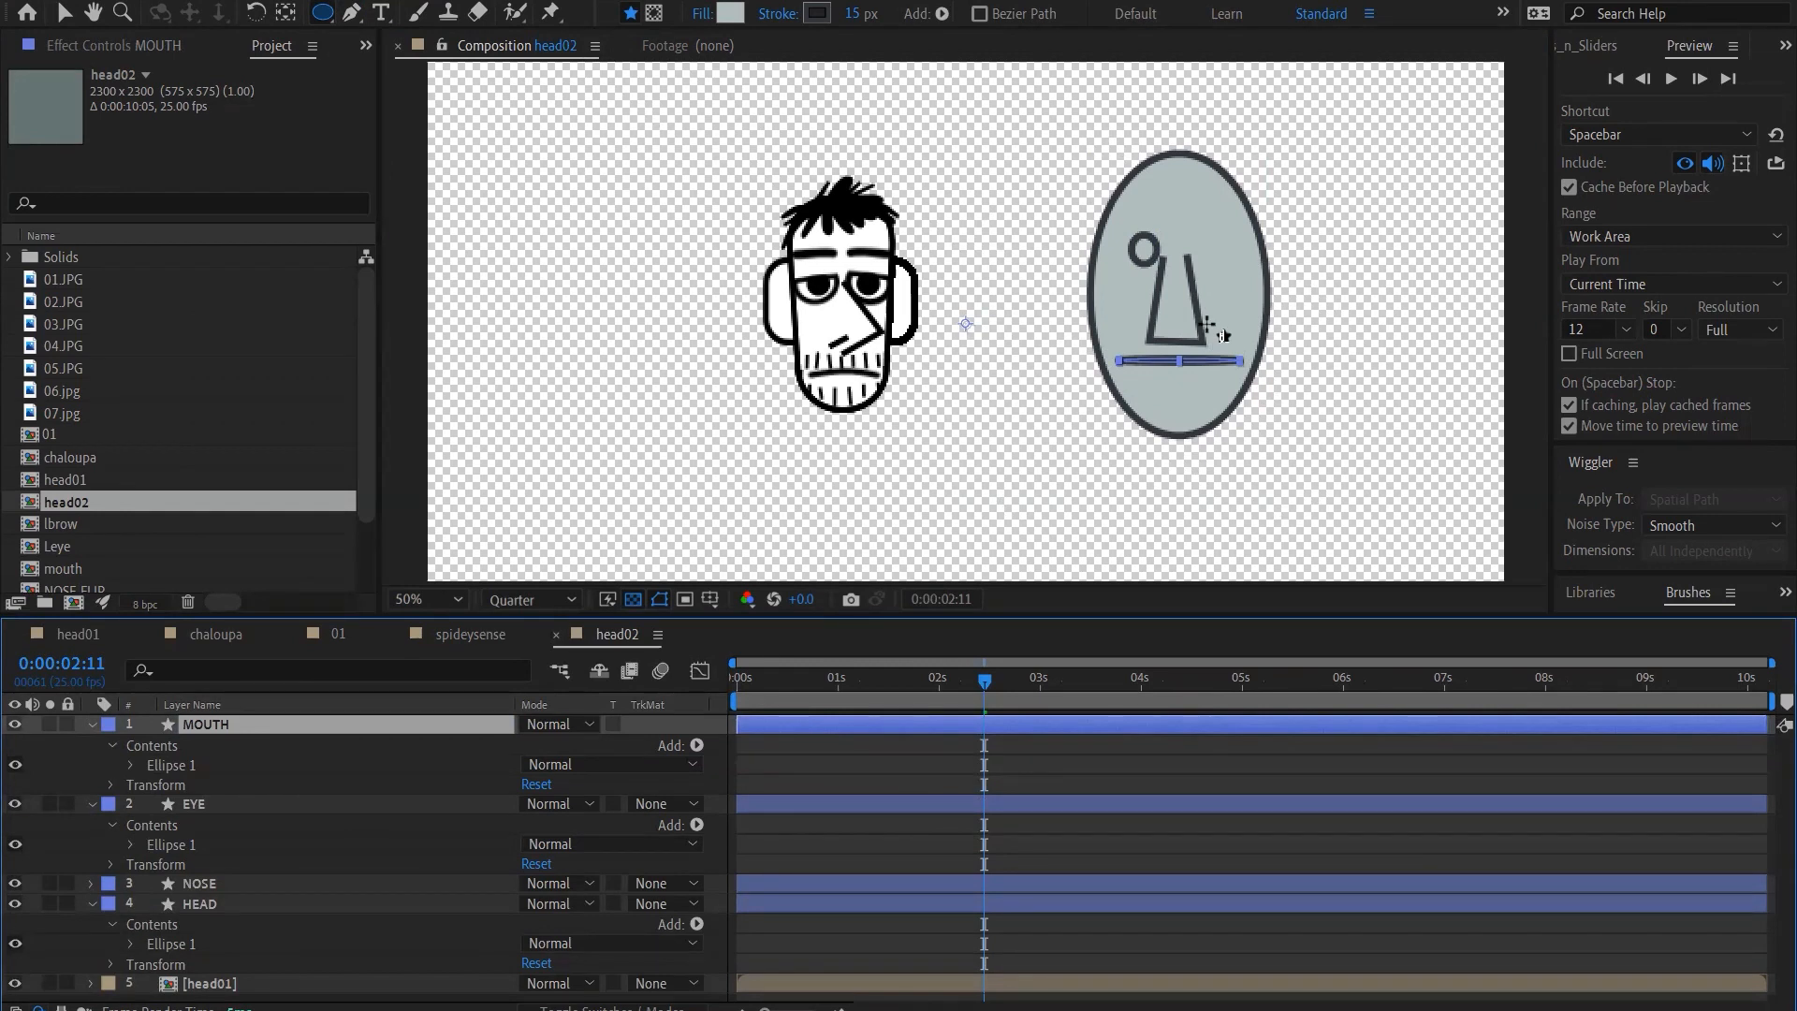
Return to frame 0 and convert the MOUTH layer's ellipse path to a Bezier path
{"action": "left_click", "coordinate": [74, 756]}
{"action": "left_click_drag", "start_coordinate": [762, 684], "coordinate": [648, 687]}
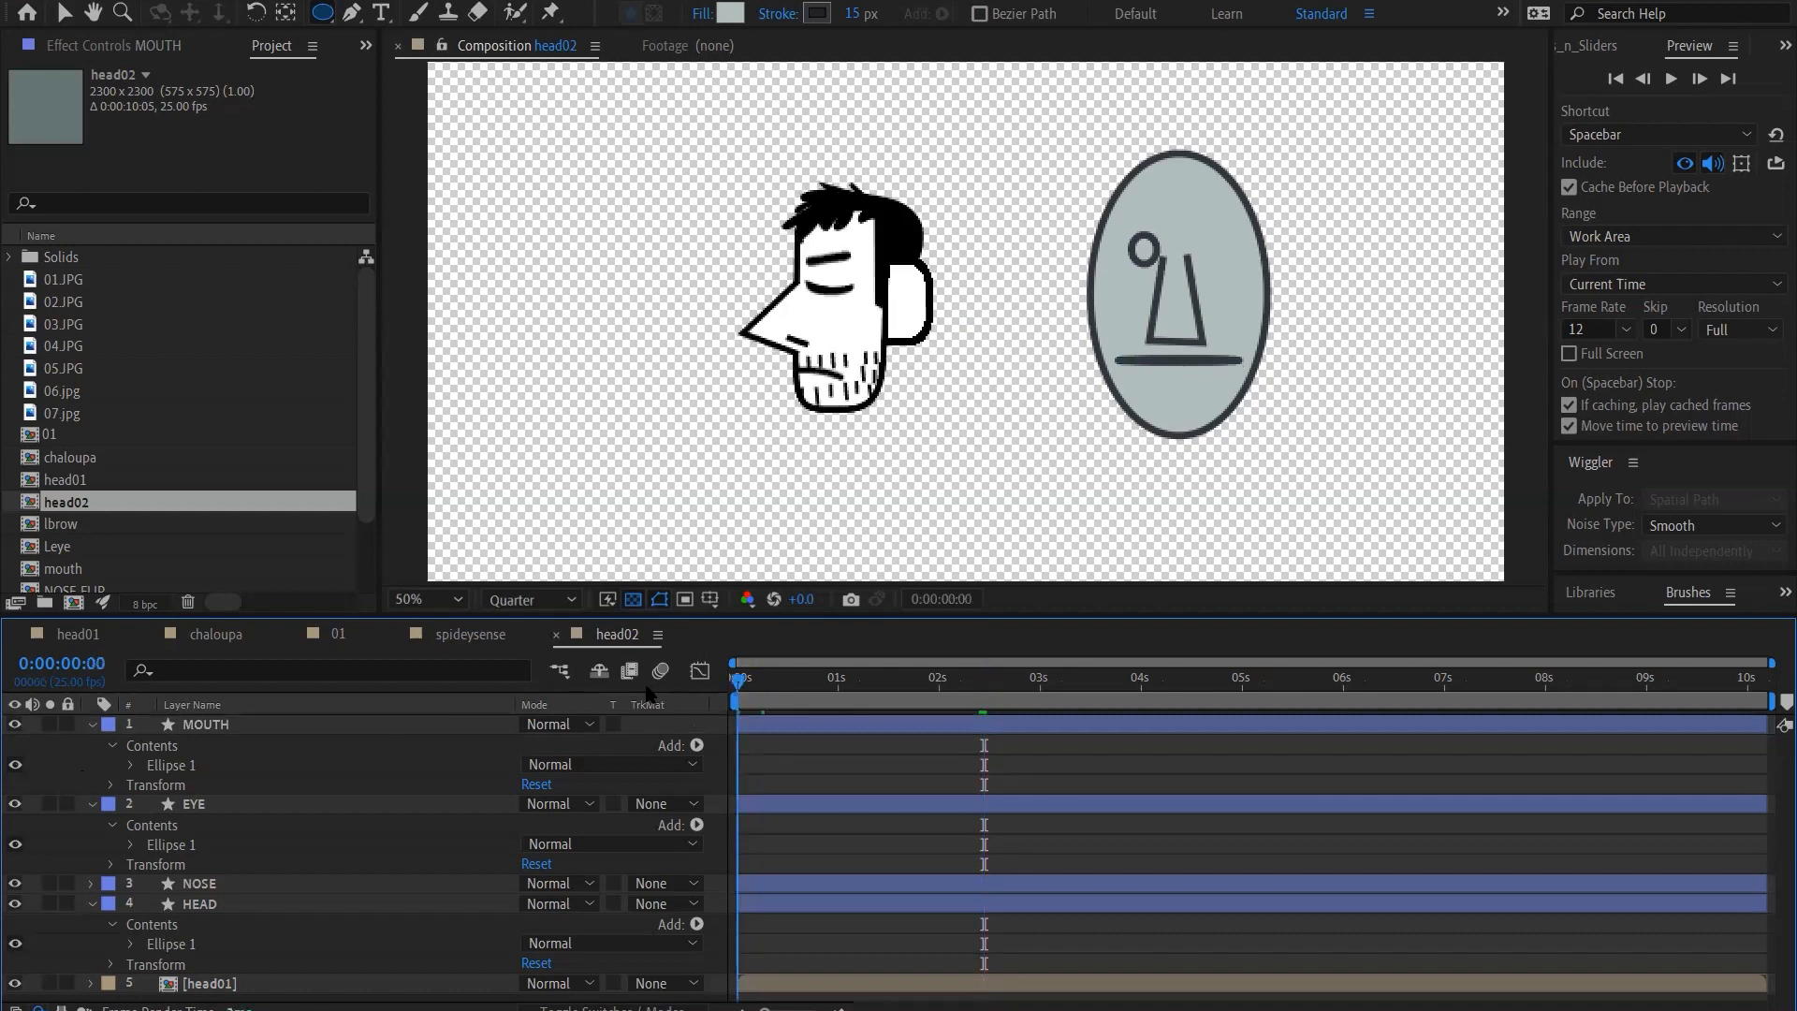
{"action": "left_click", "coordinate": [131, 766]}
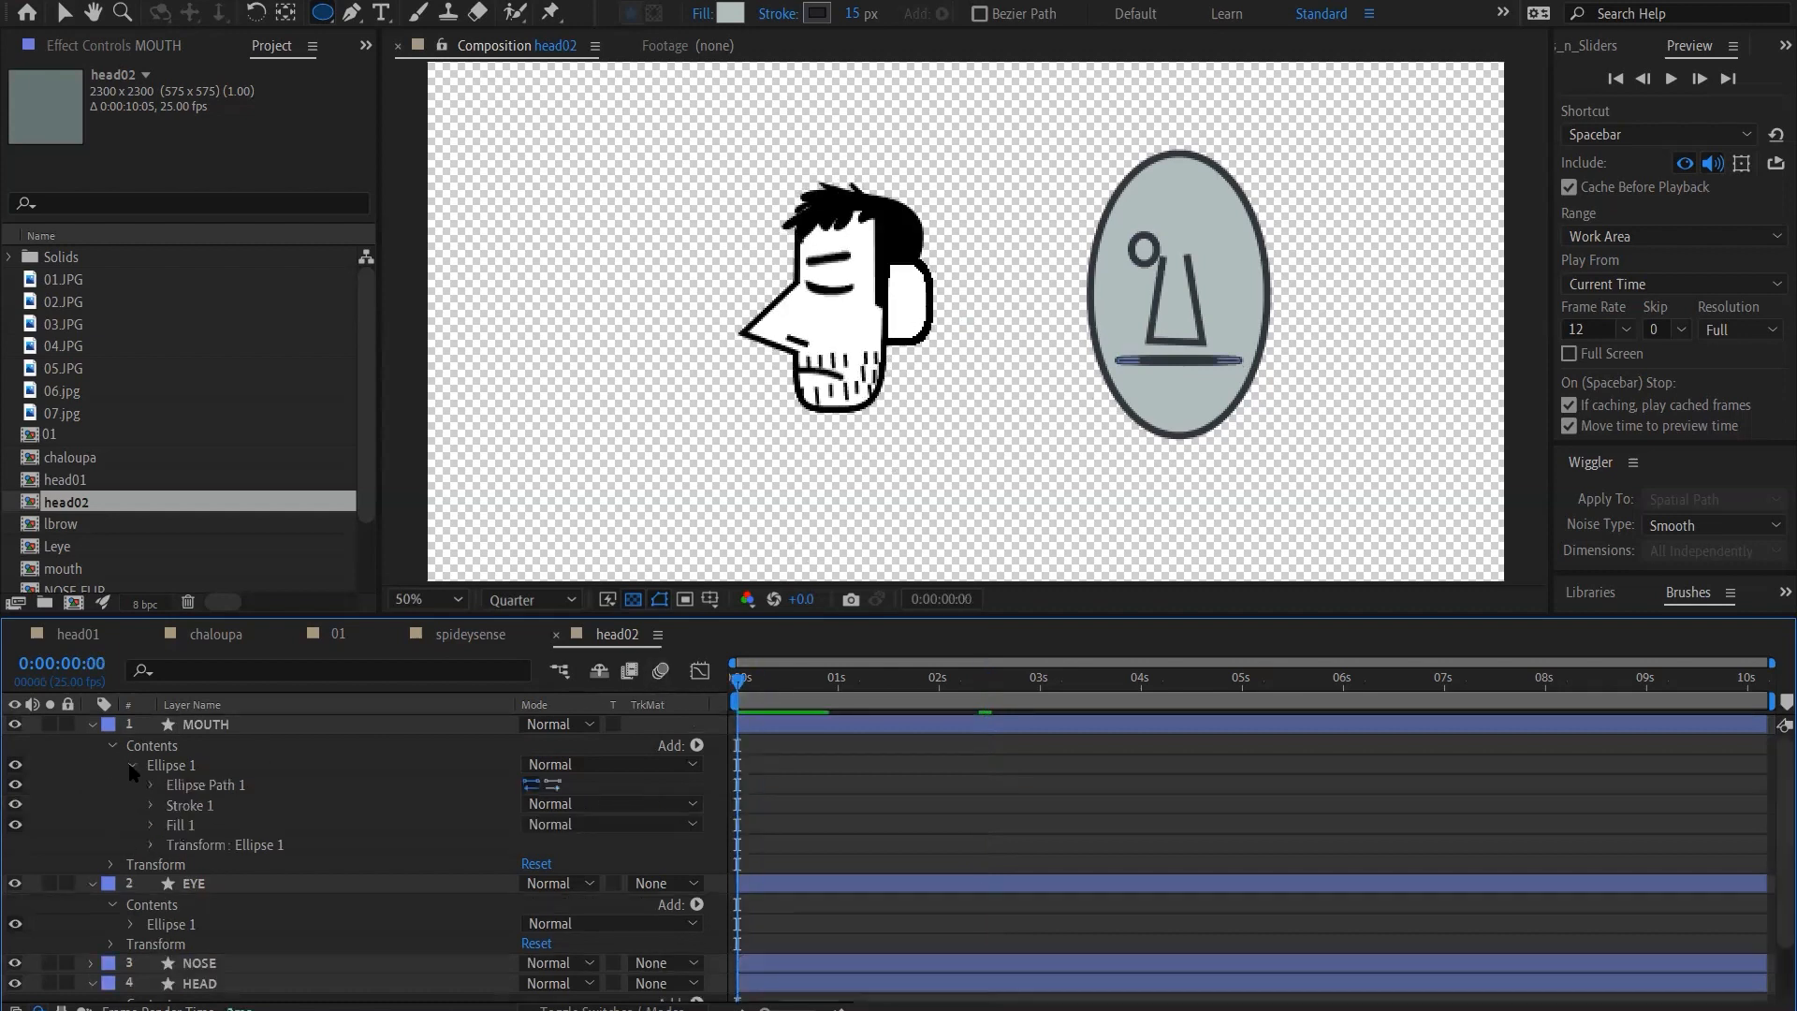
{"action": "left_click", "coordinate": [150, 786]}
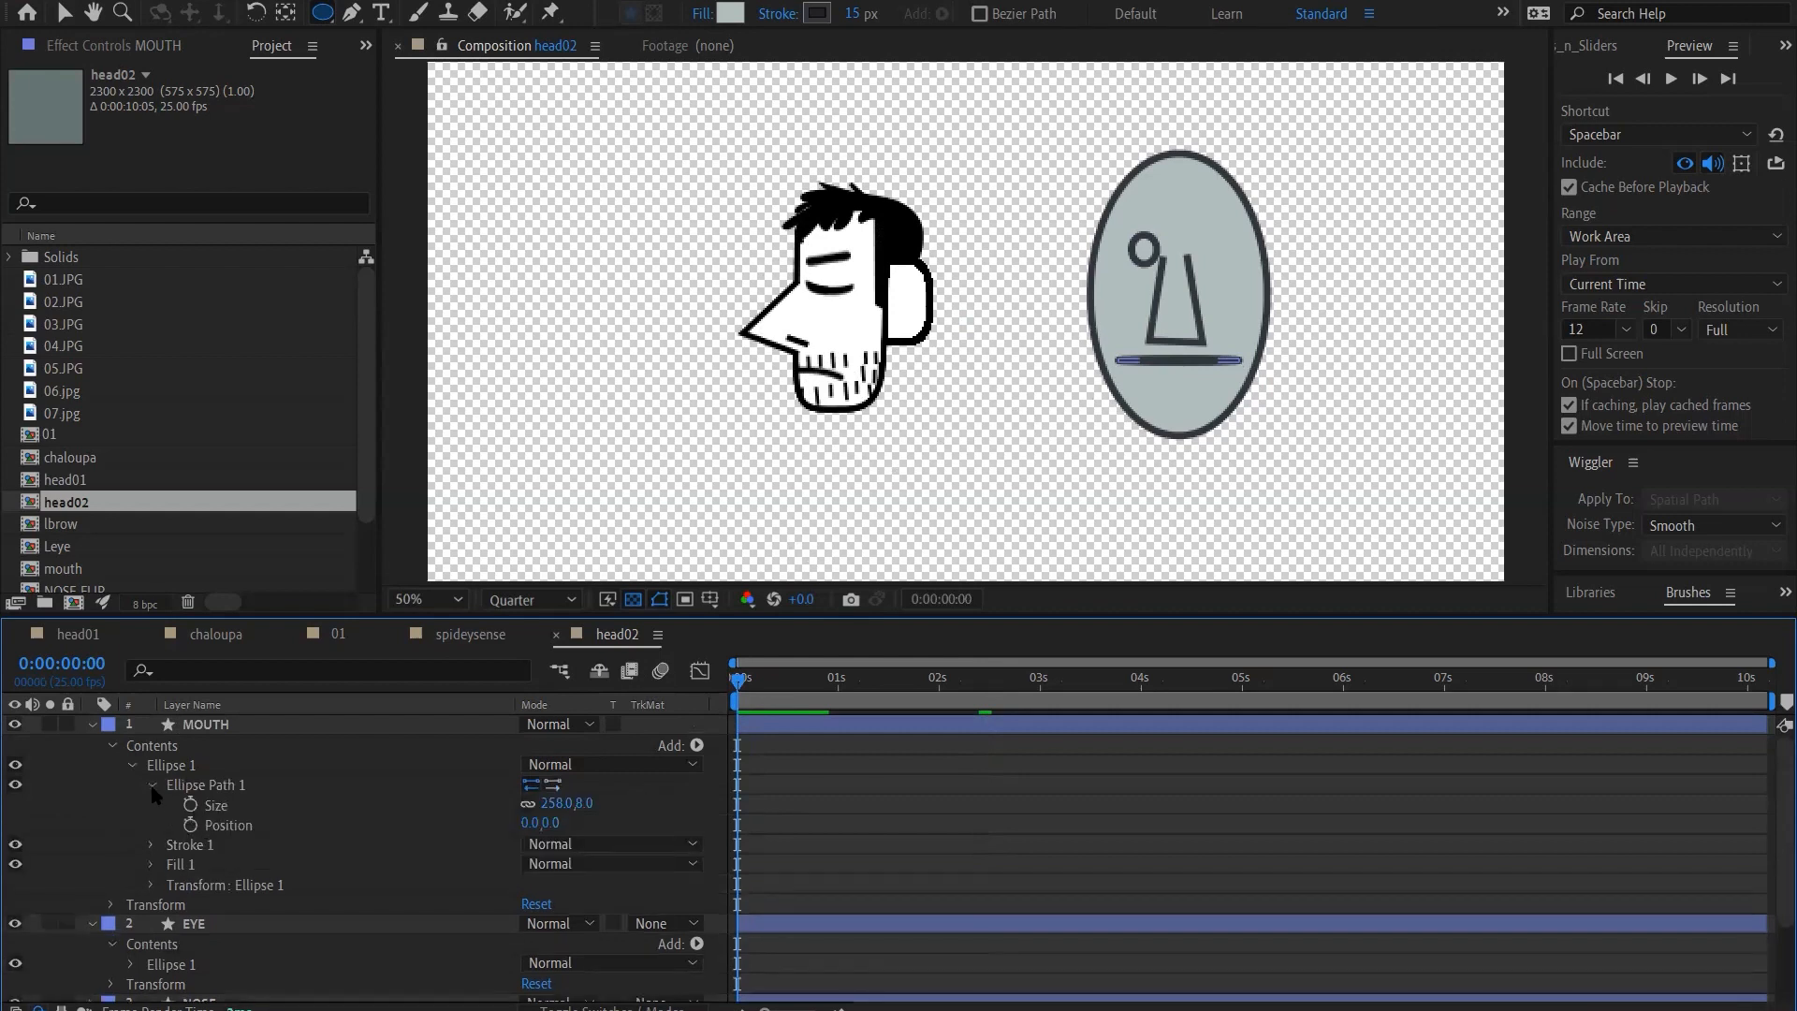
{"action": "right_click", "coordinate": [213, 792]}
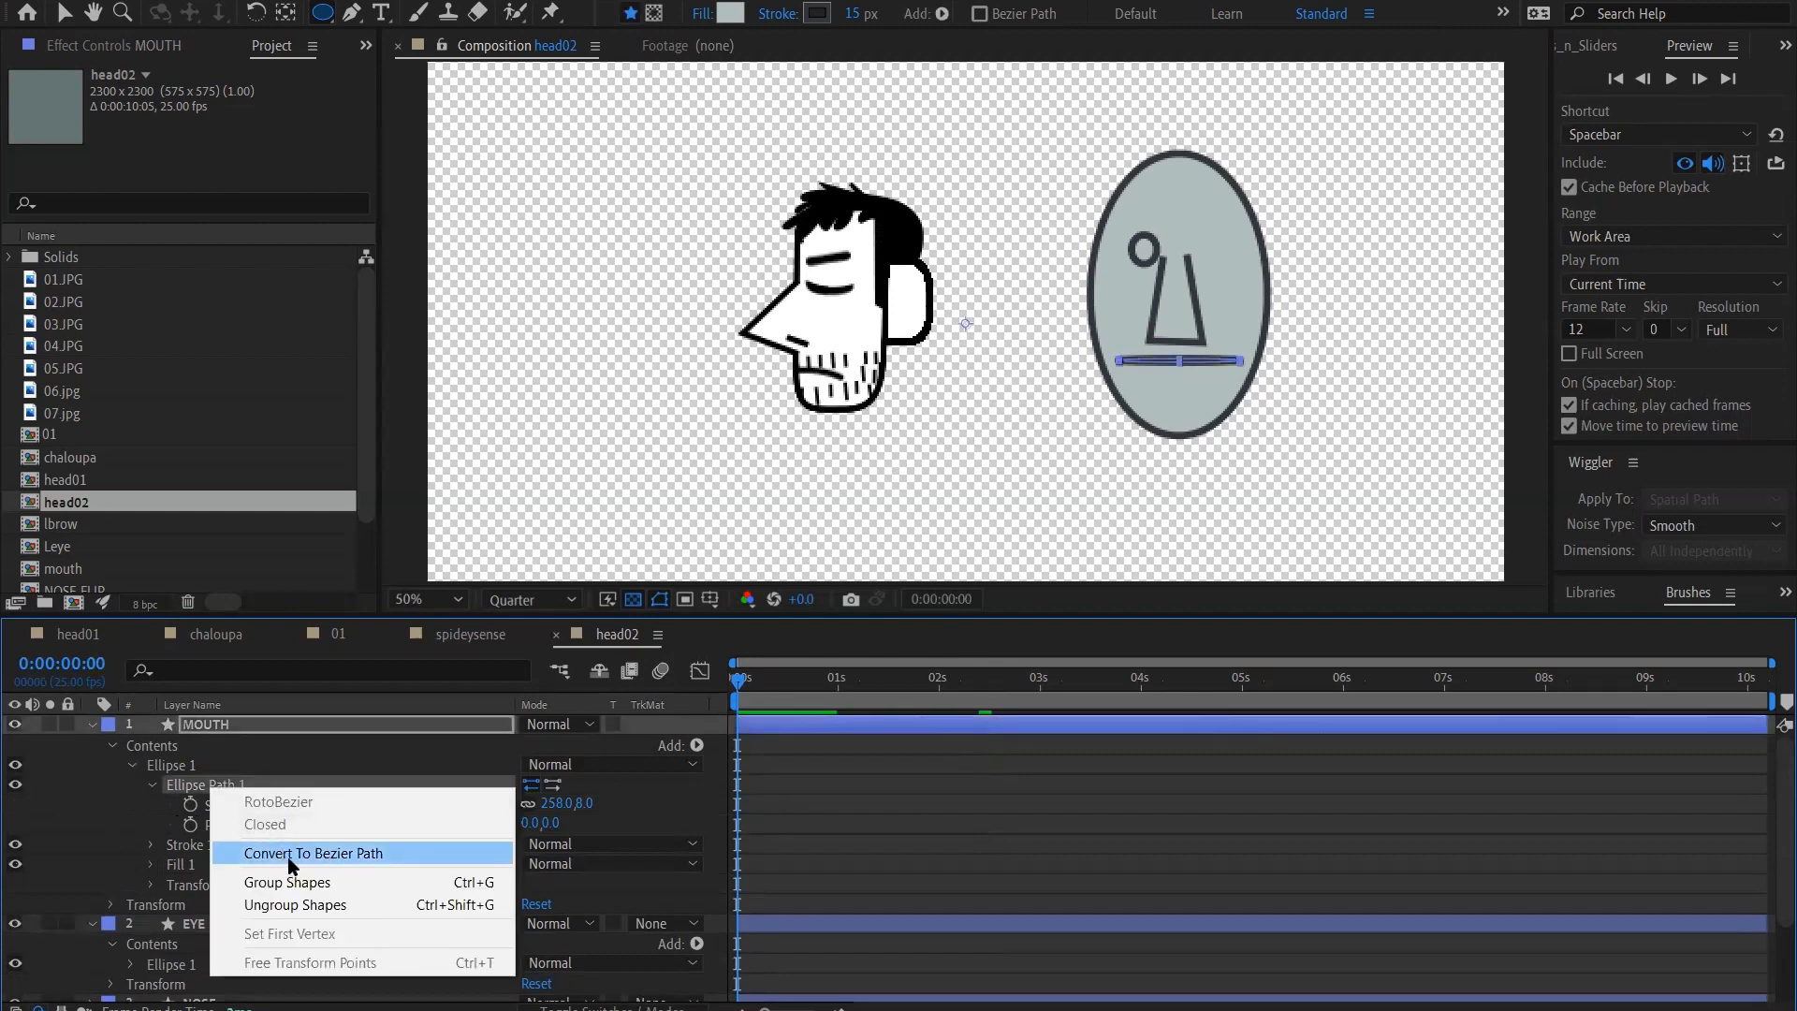
{"action": "left_click", "coordinate": [290, 863]}
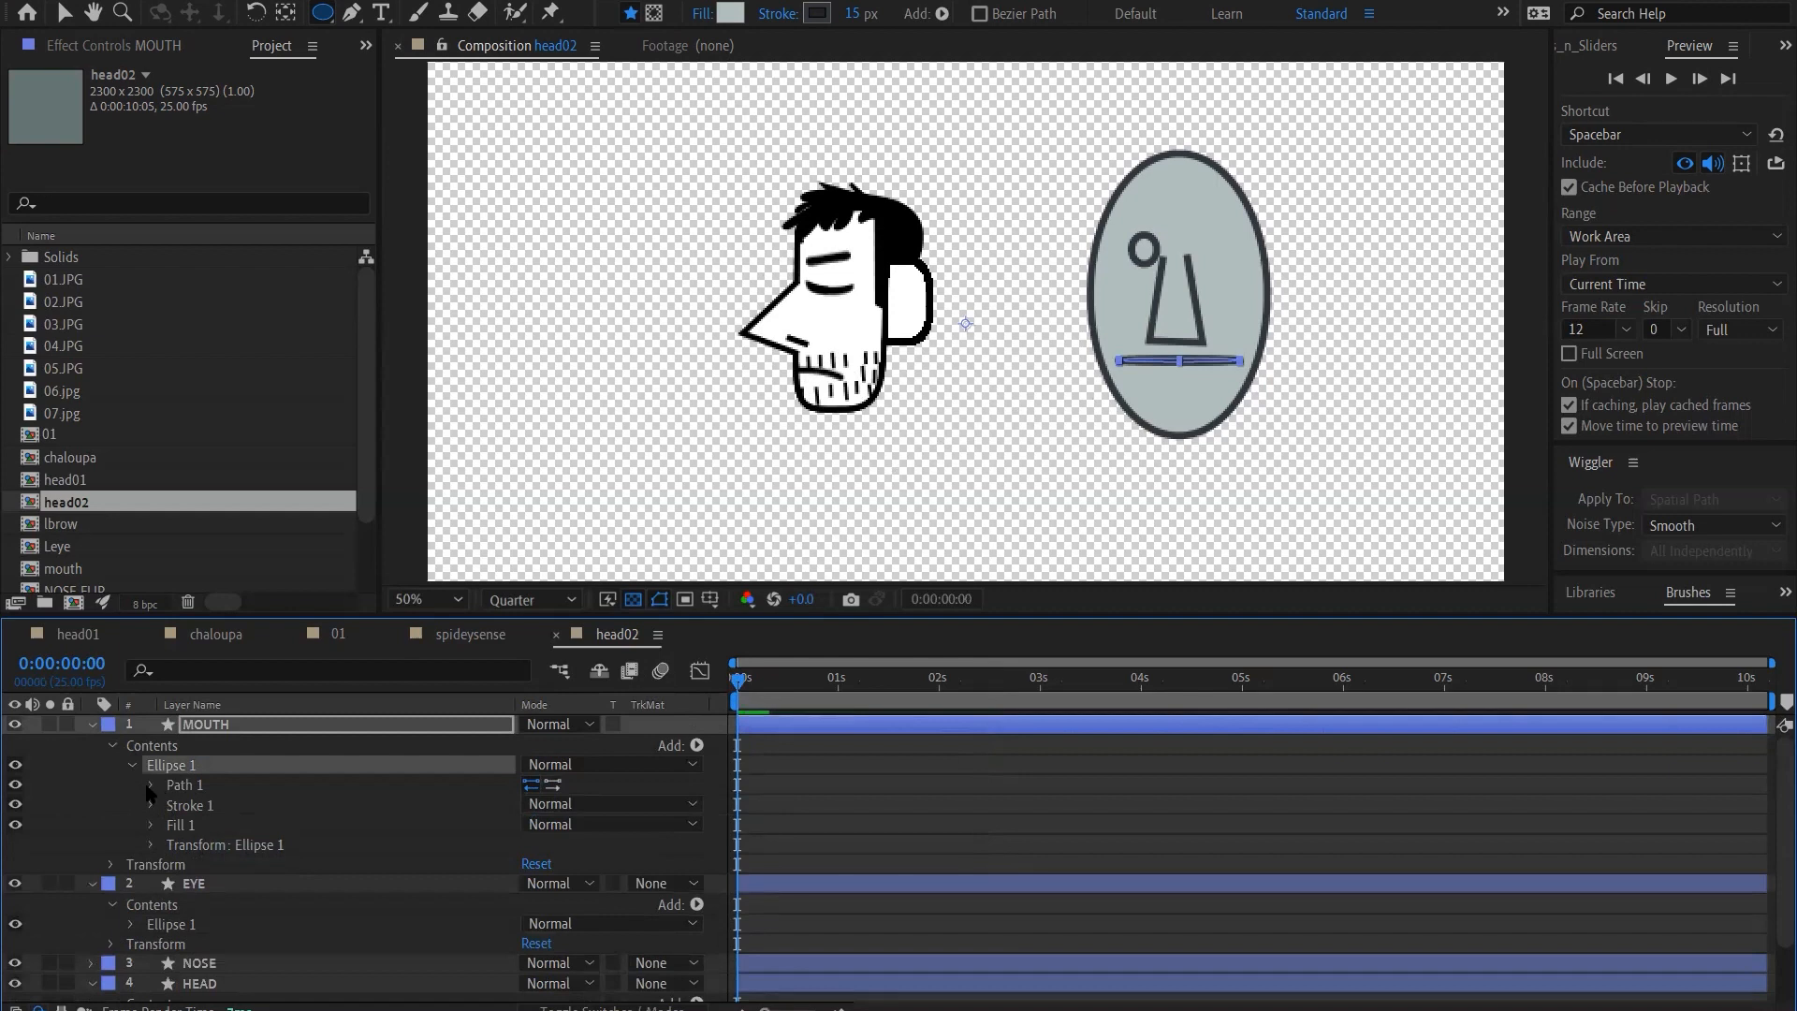
Enable keyframing on the mouth's Path at frame 0 and add a second keyframe with the same shape at frame 1
{"action": "left_click", "coordinate": [150, 786]}
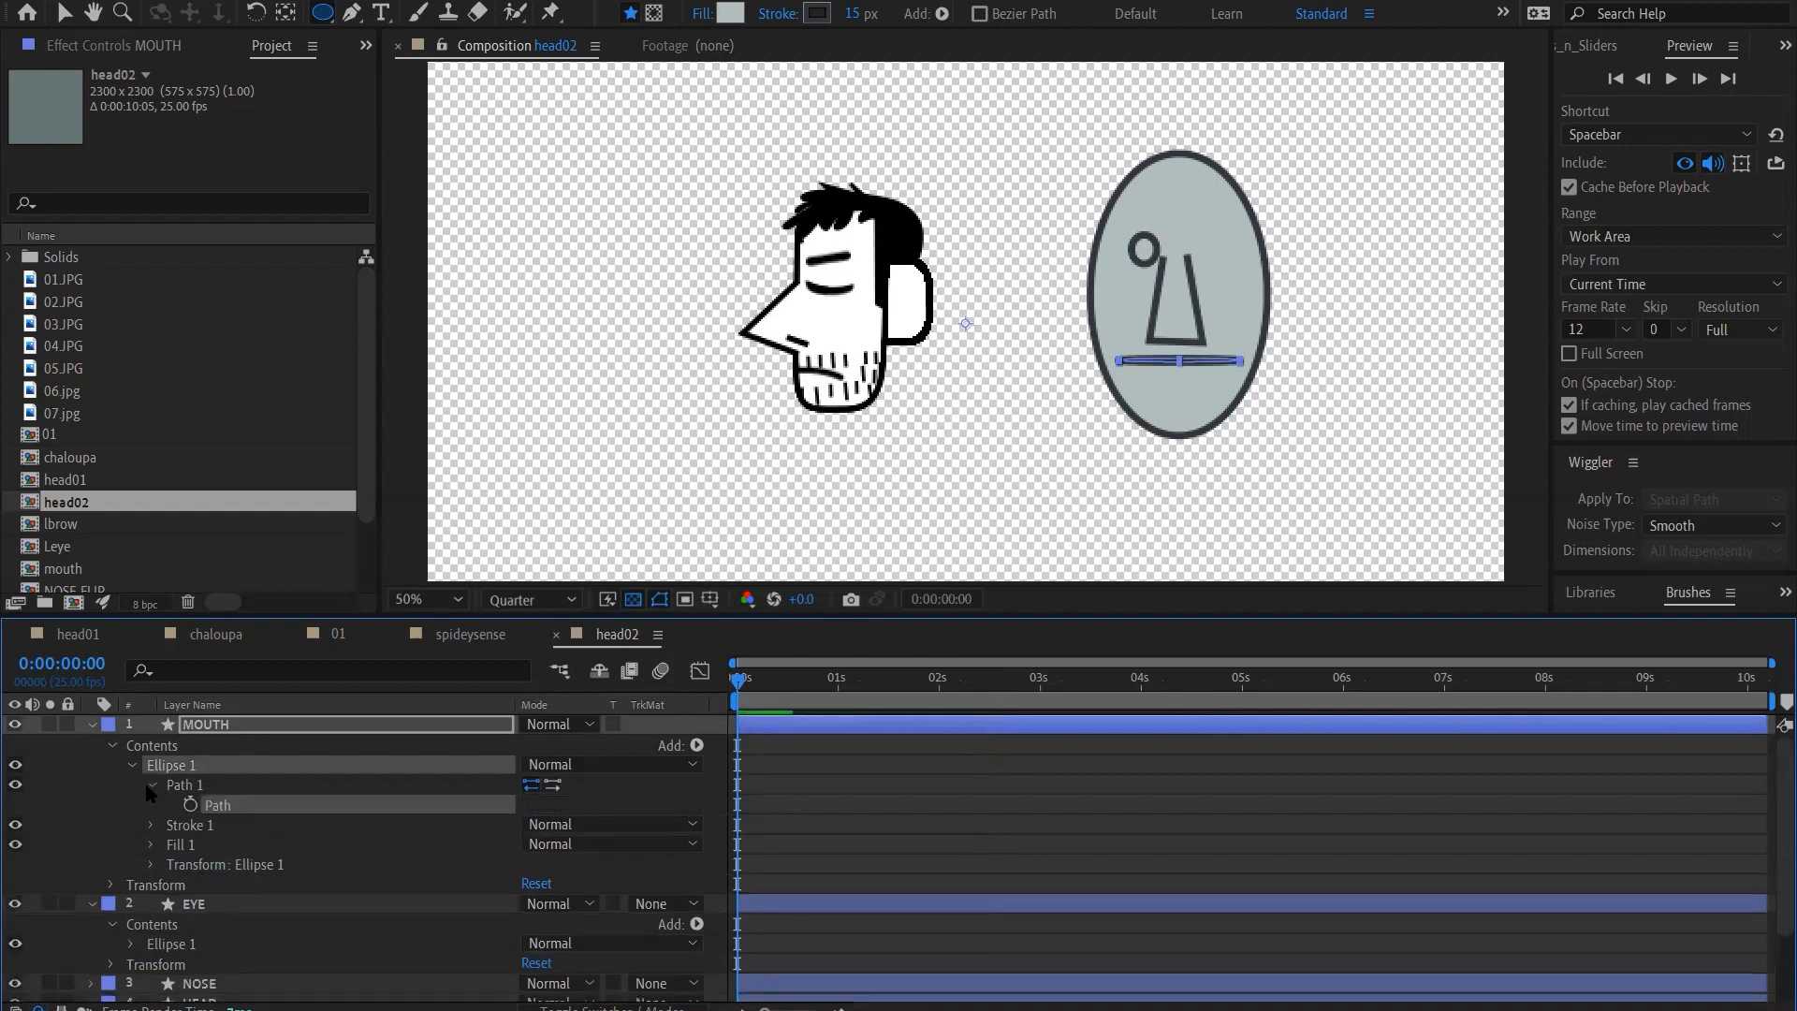
{"action": "left_click", "coordinate": [190, 805]}
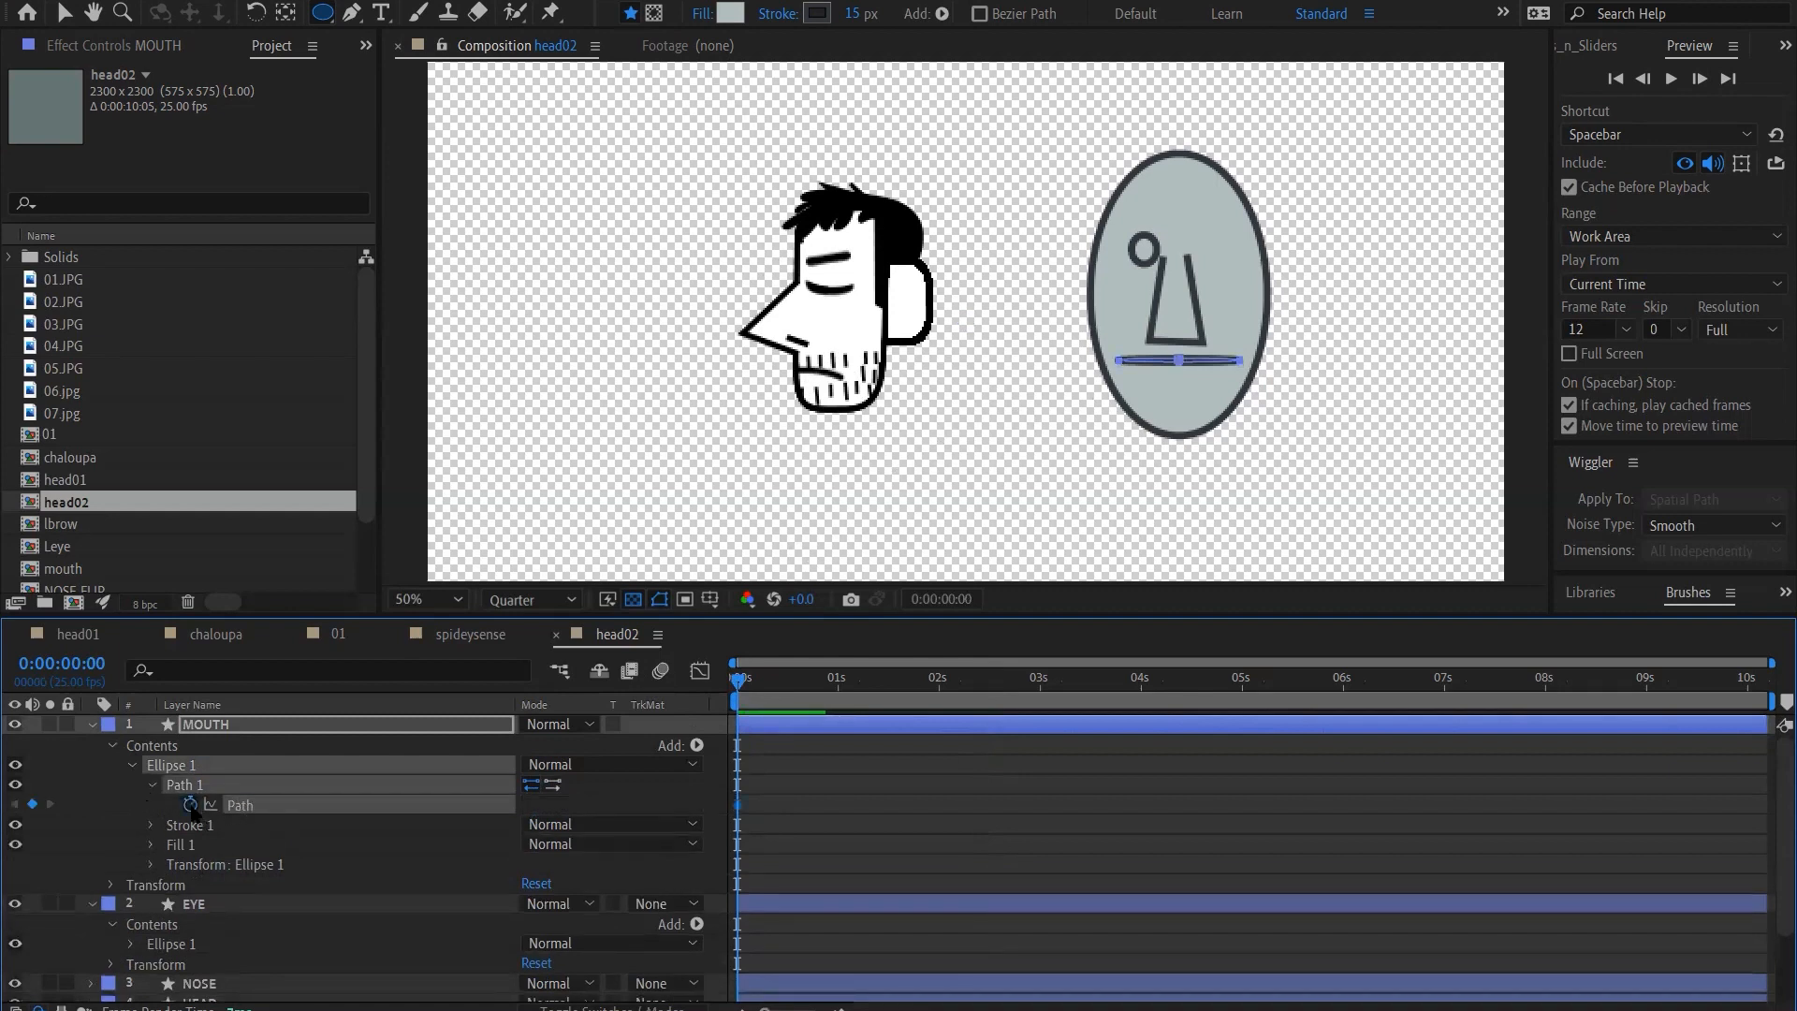
{"action": "left_click", "coordinate": [768, 702]}
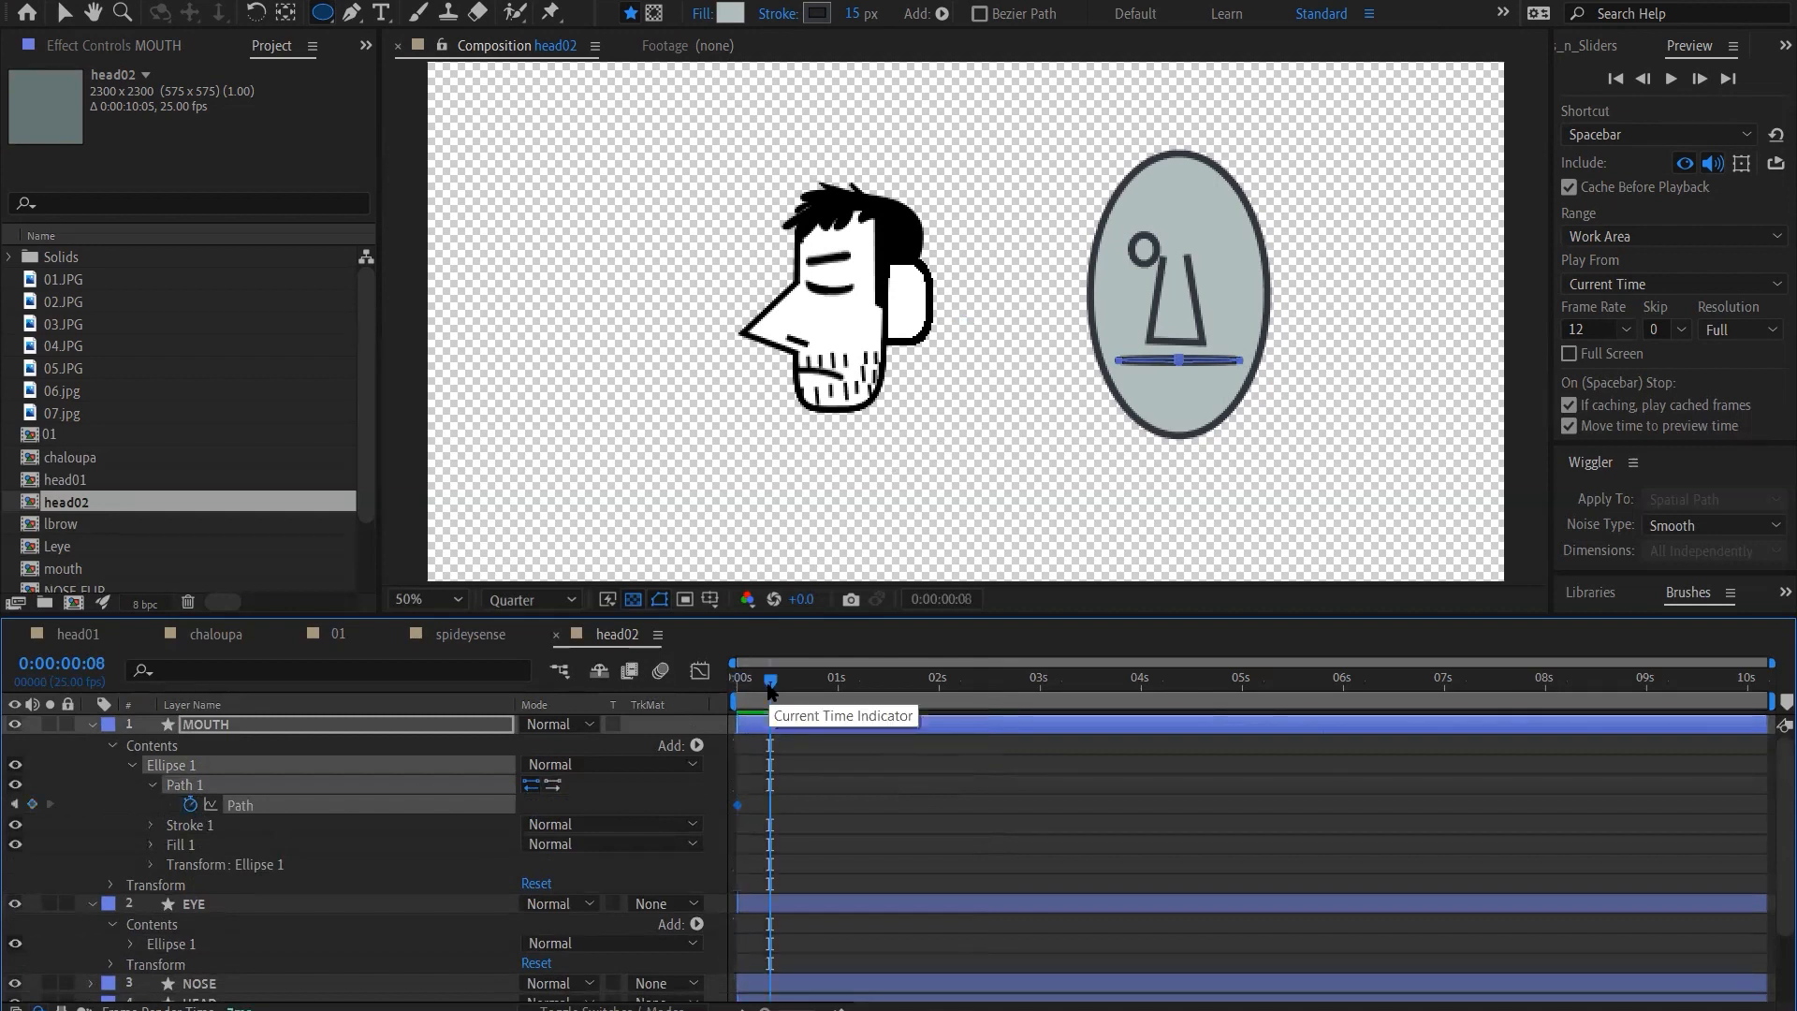
{"action": "key", "text": "equal"}
{"action": "key", "text": "equal"}
{"action": "key", "text": "equal"}
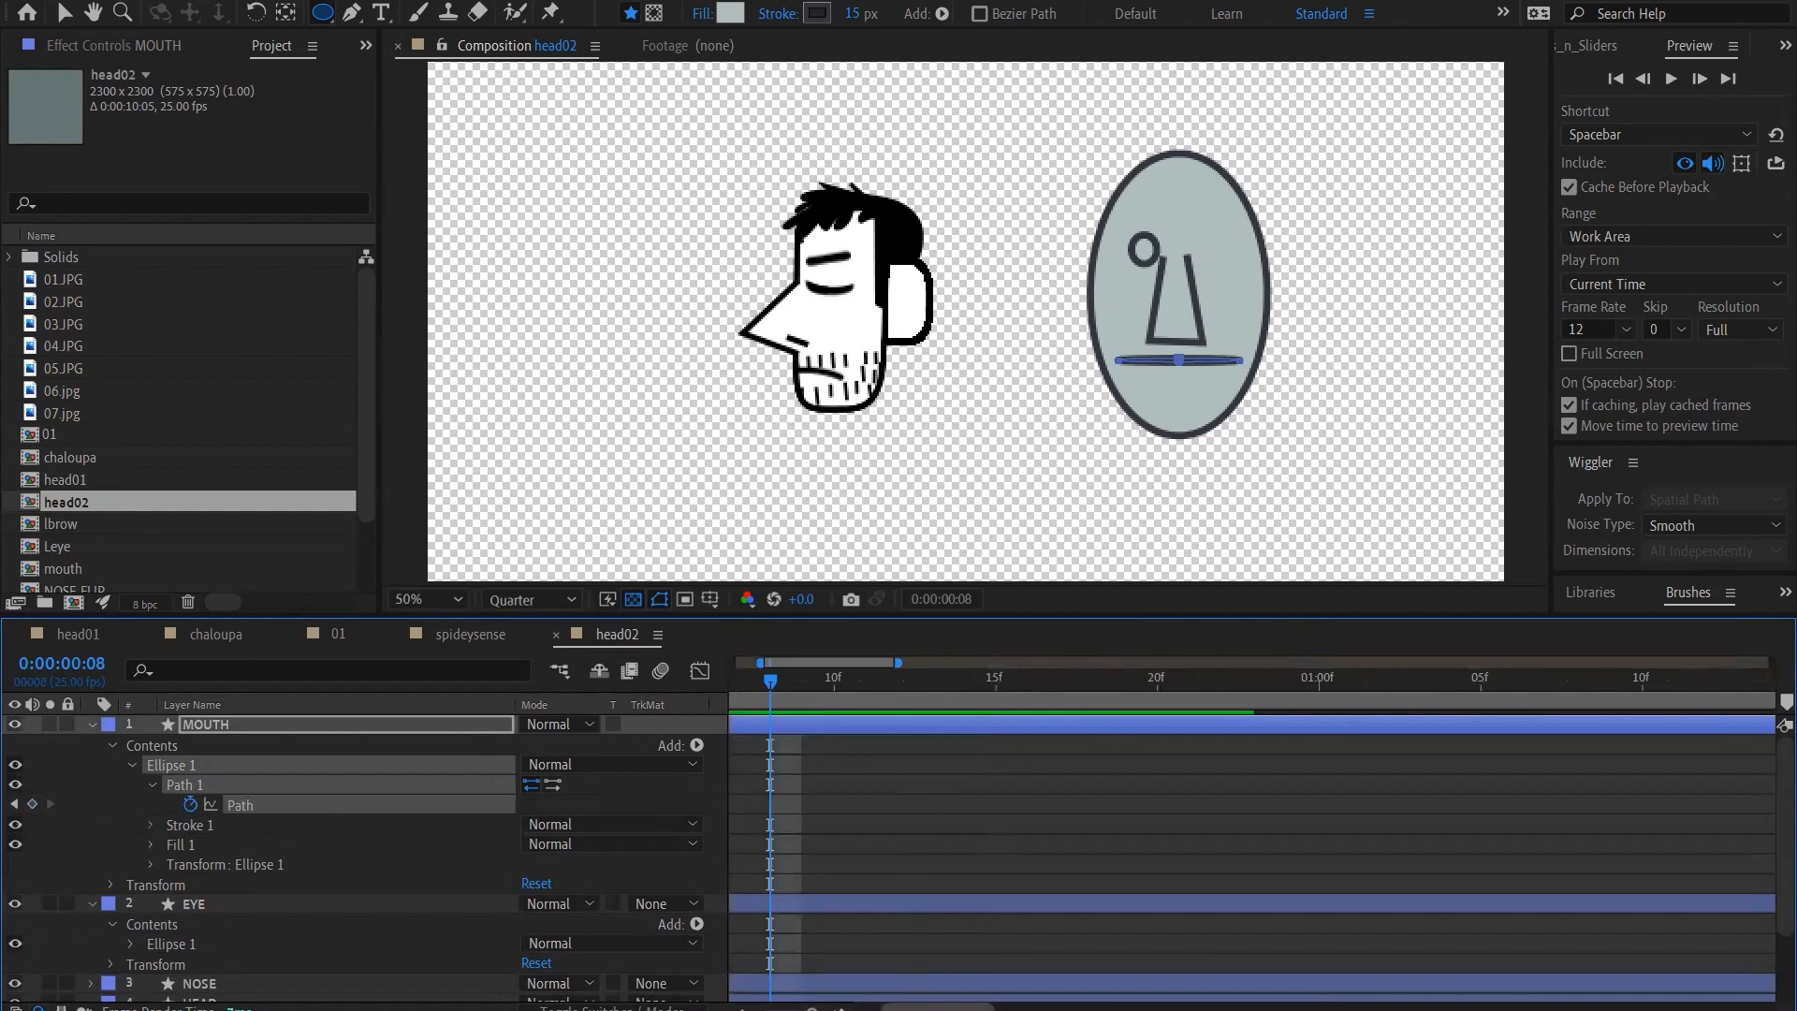
{"action": "left_click_drag", "start_coordinate": [917, 1008], "coordinate": [870, 1008]}
{"action": "left_click", "coordinate": [768, 680]}
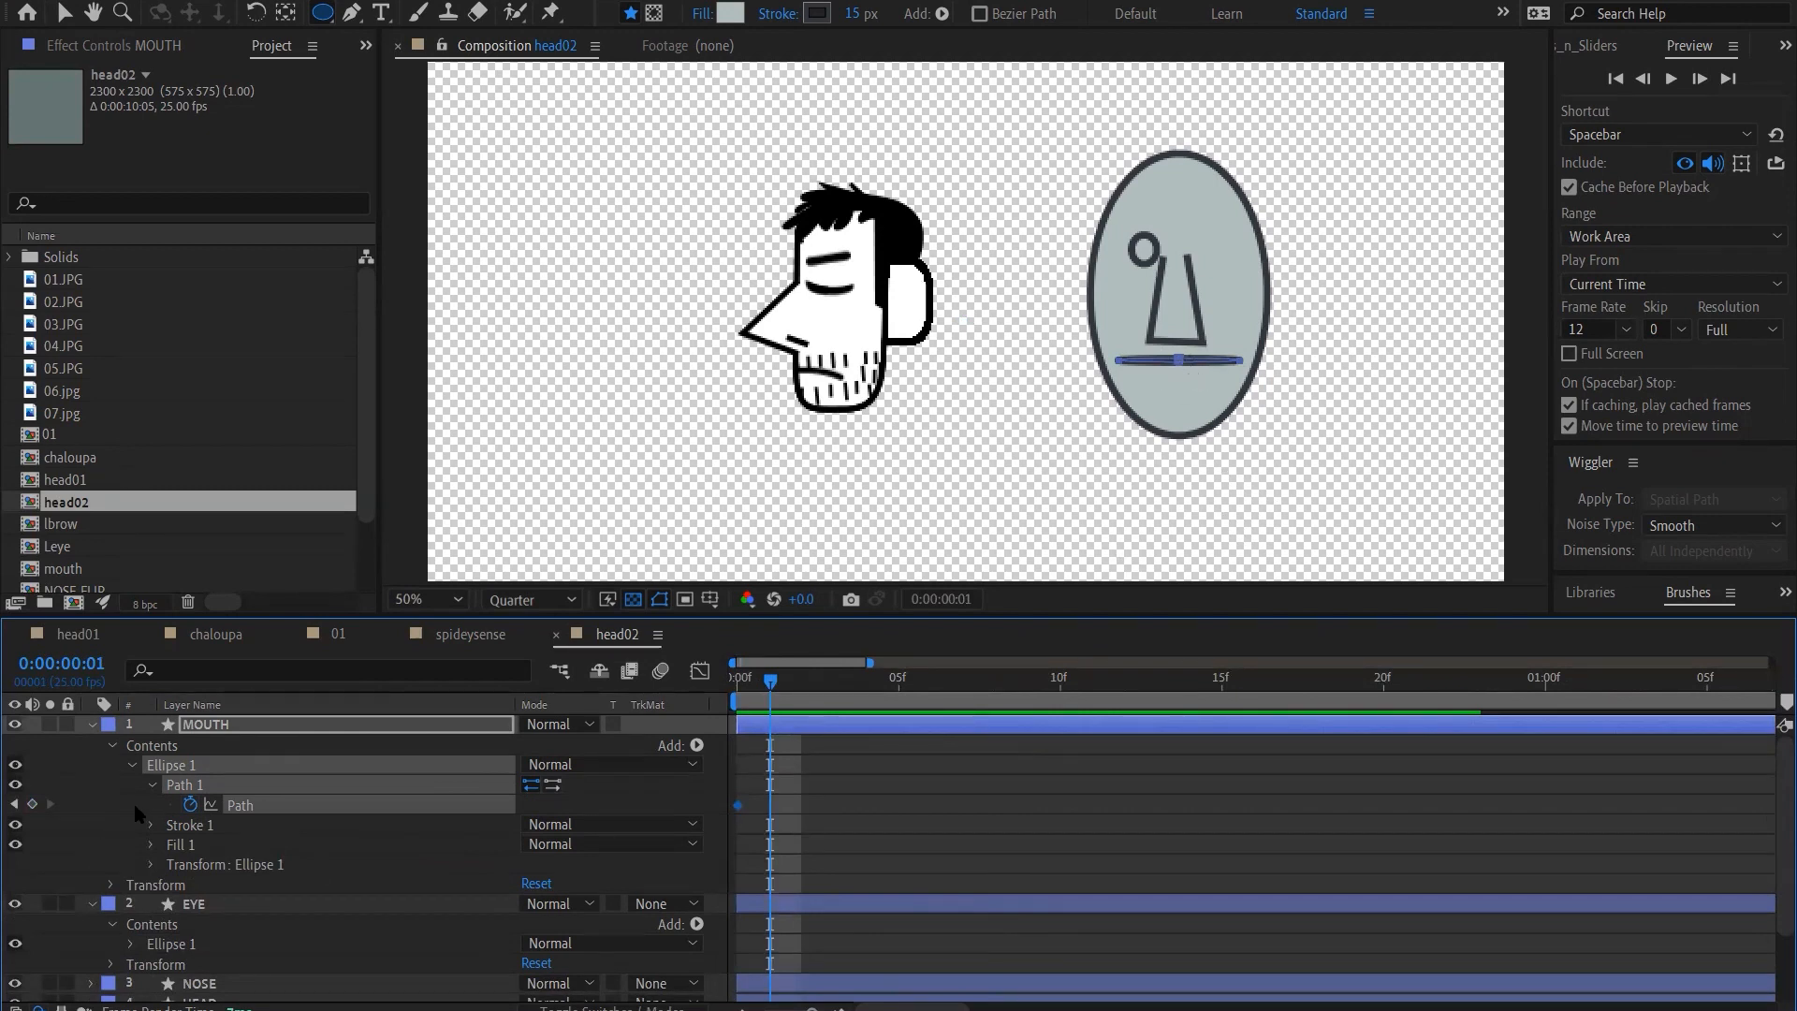
{"action": "left_click", "coordinate": [32, 804]}
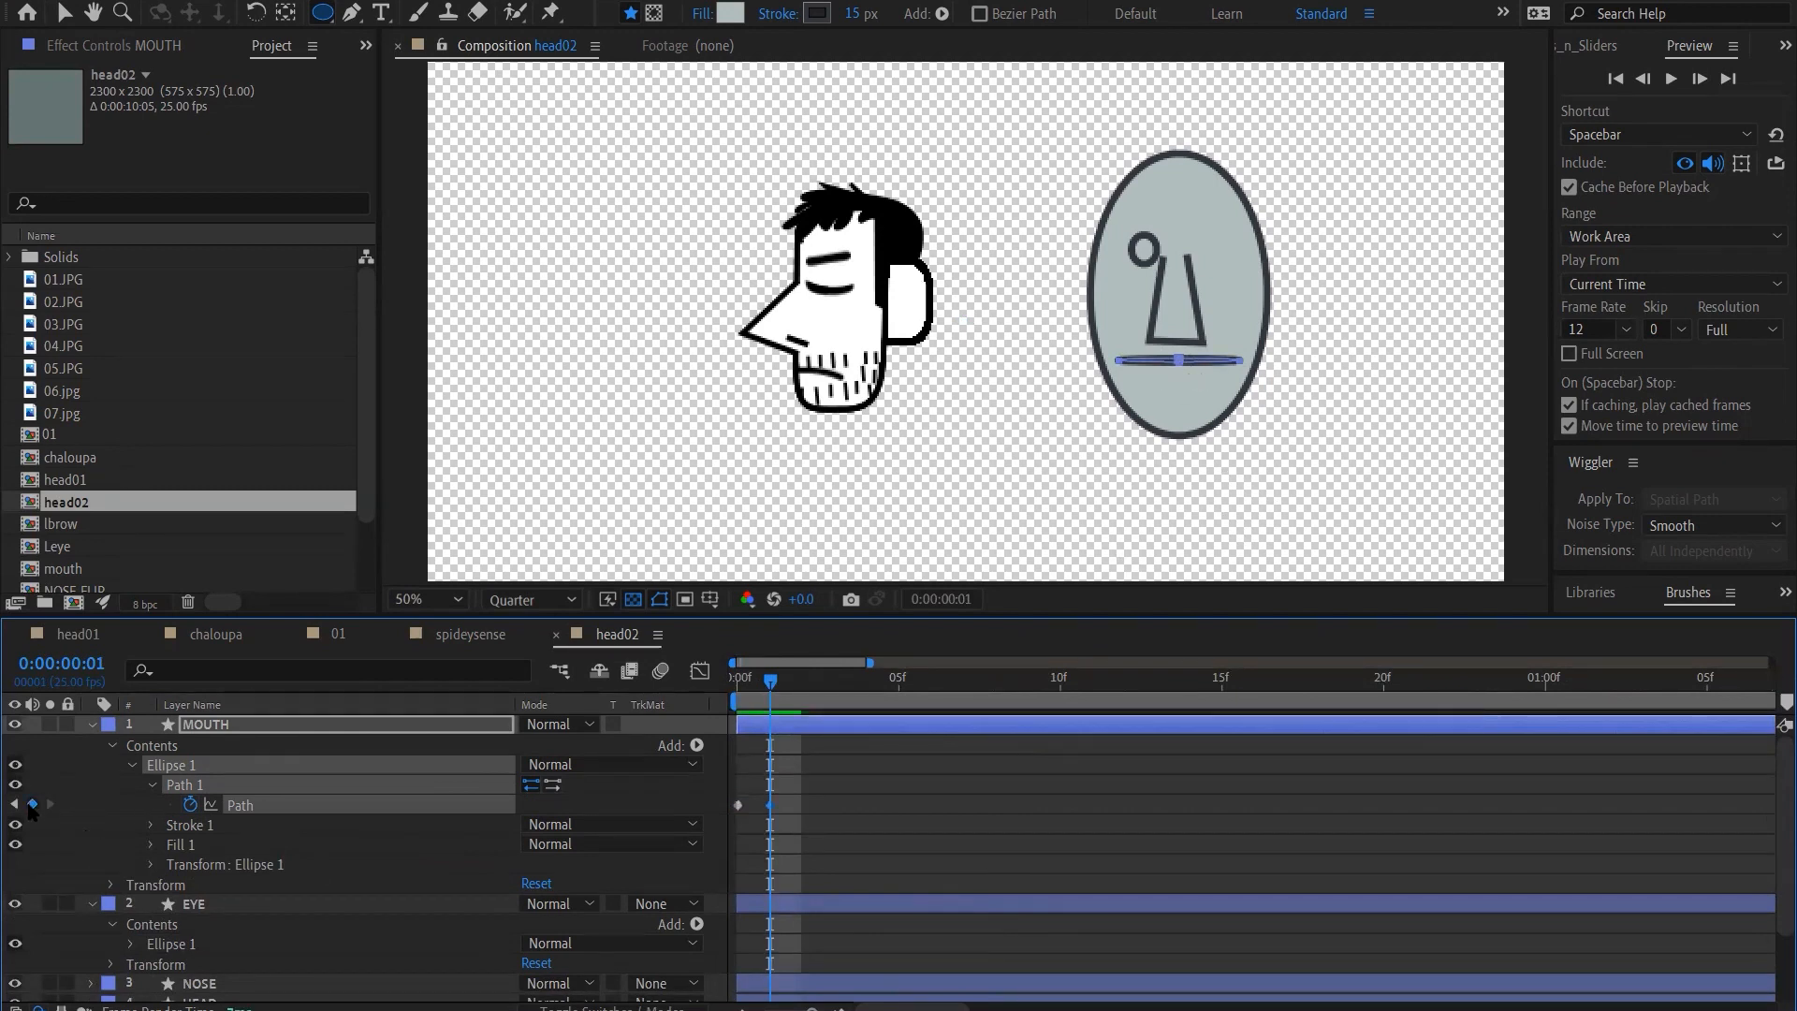
Pull the mouth's lower middle point down toward the chin at frame 1 to form an open mouth
{"action": "key", "text": "v"}
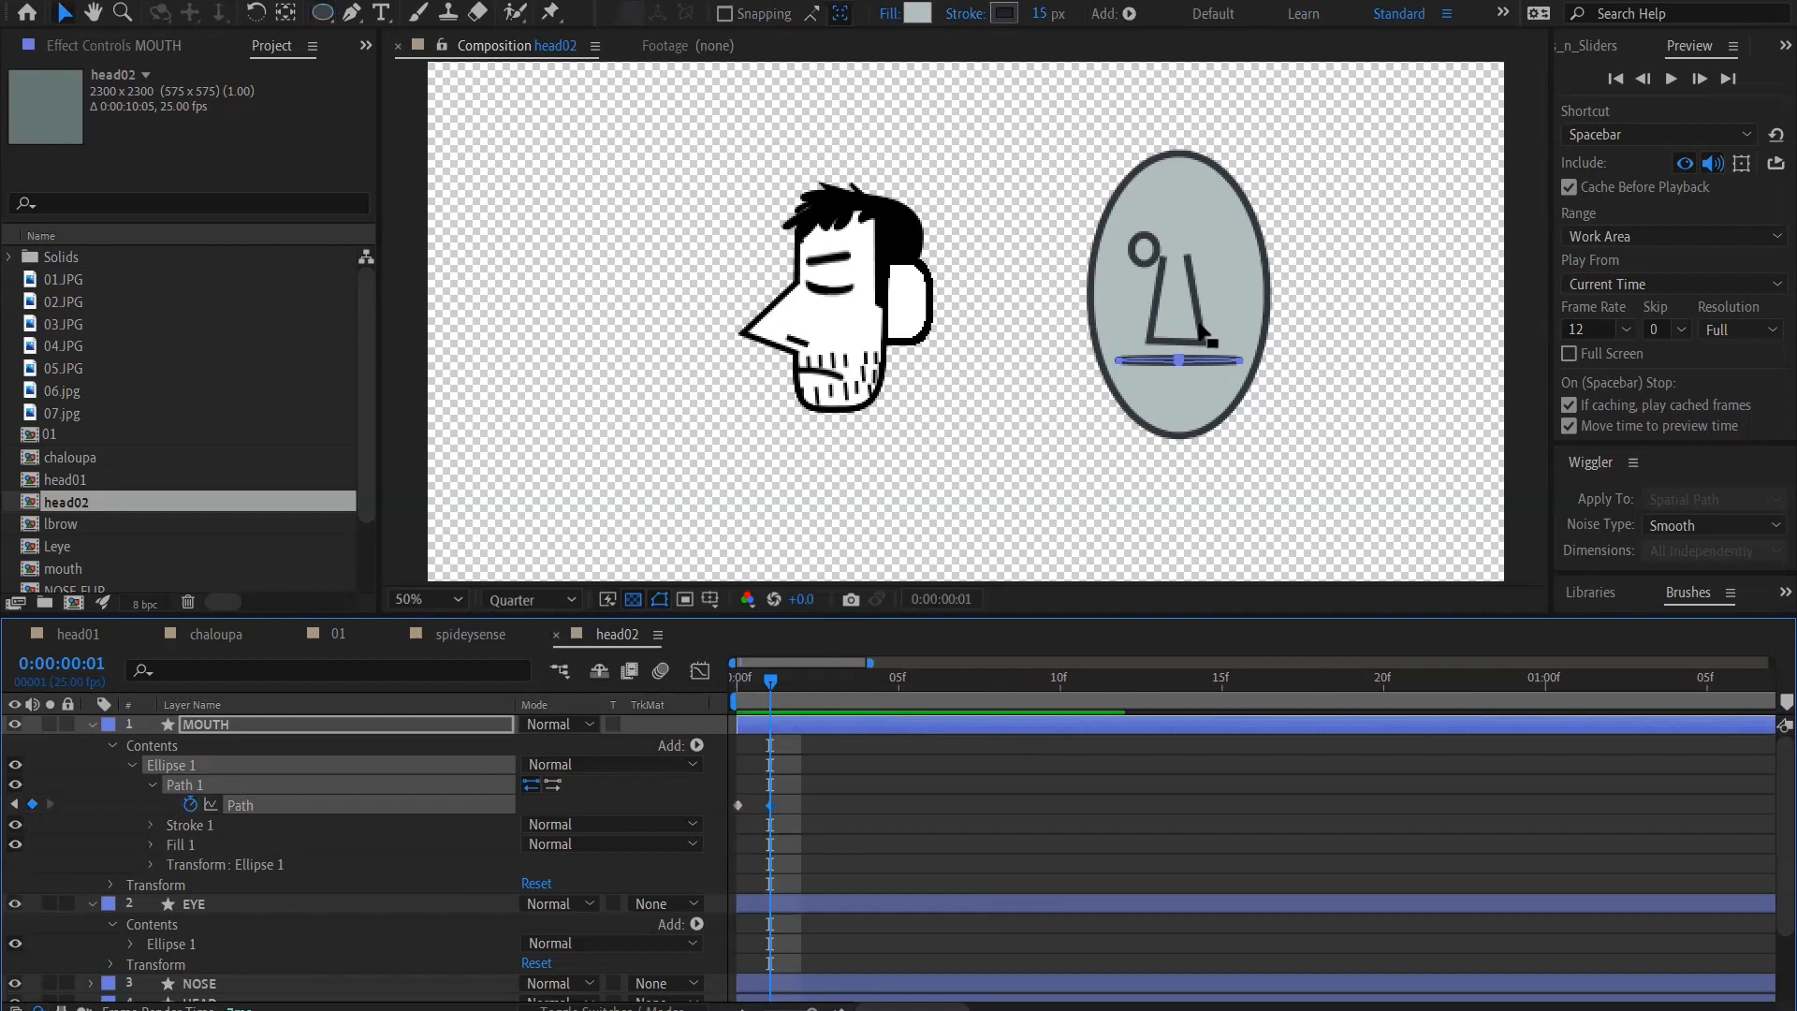
{"action": "key", "text": "period"}
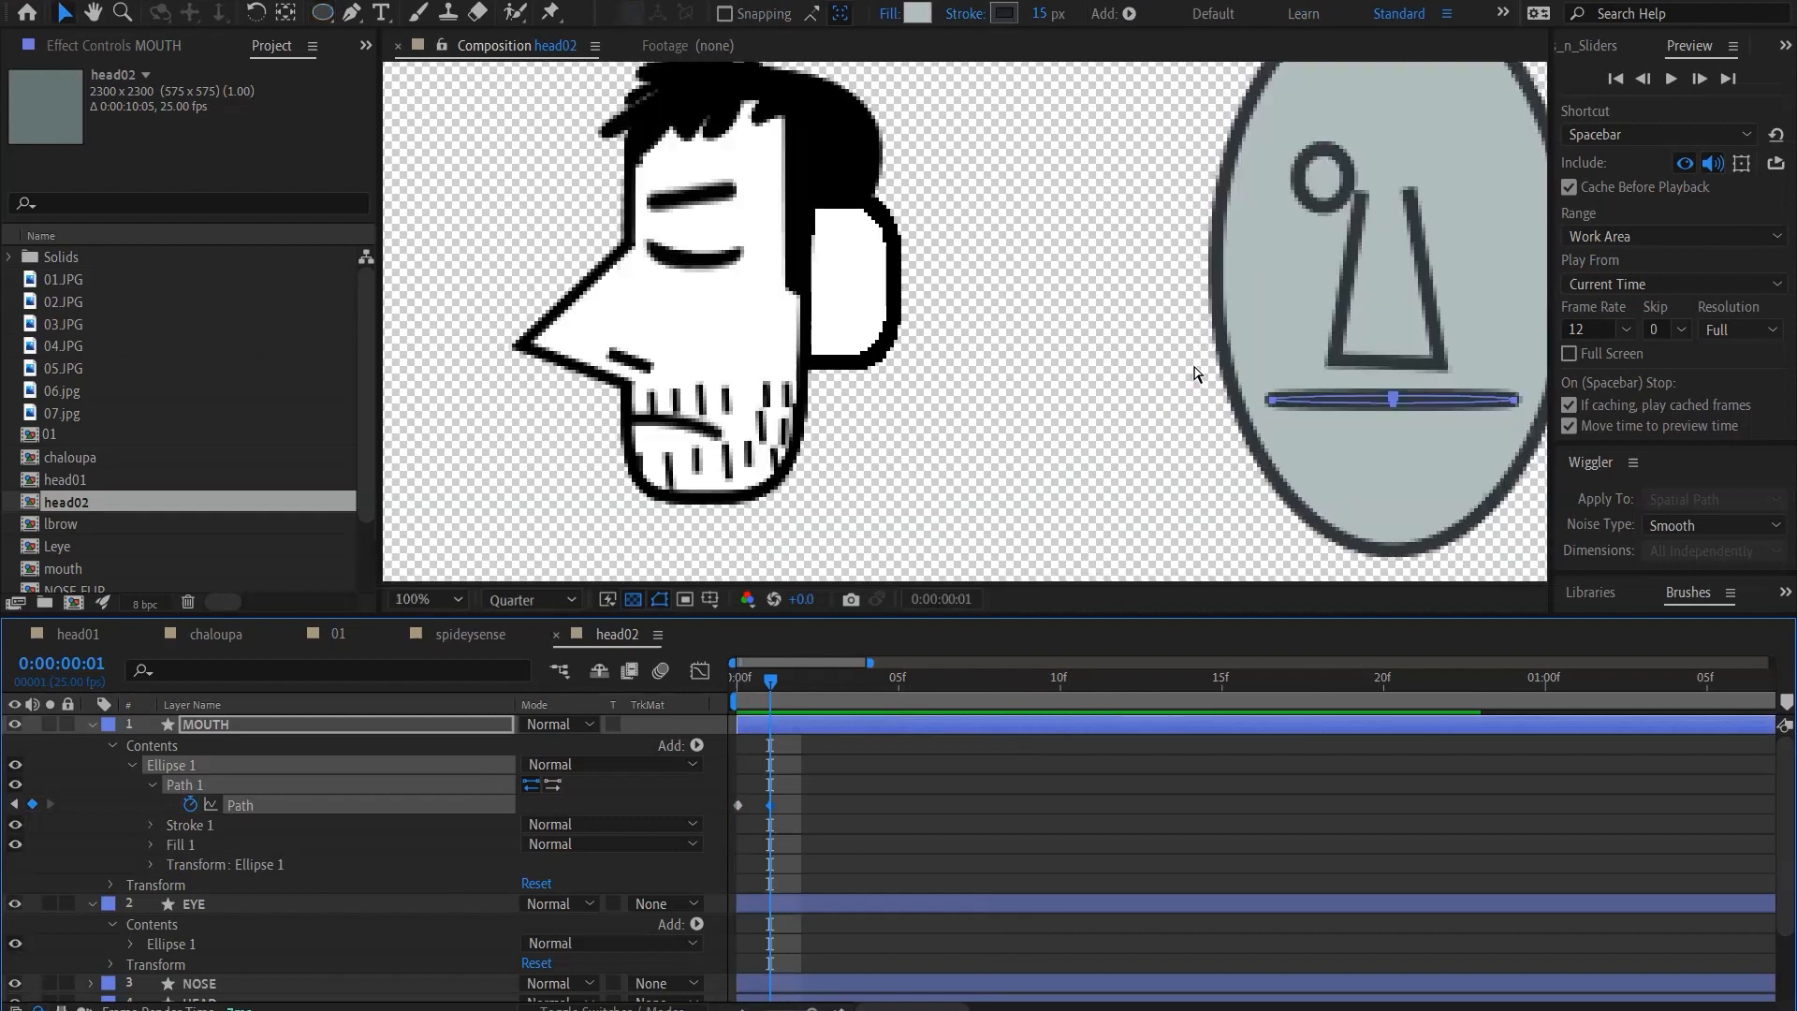
{"action": "key", "text": "h"}
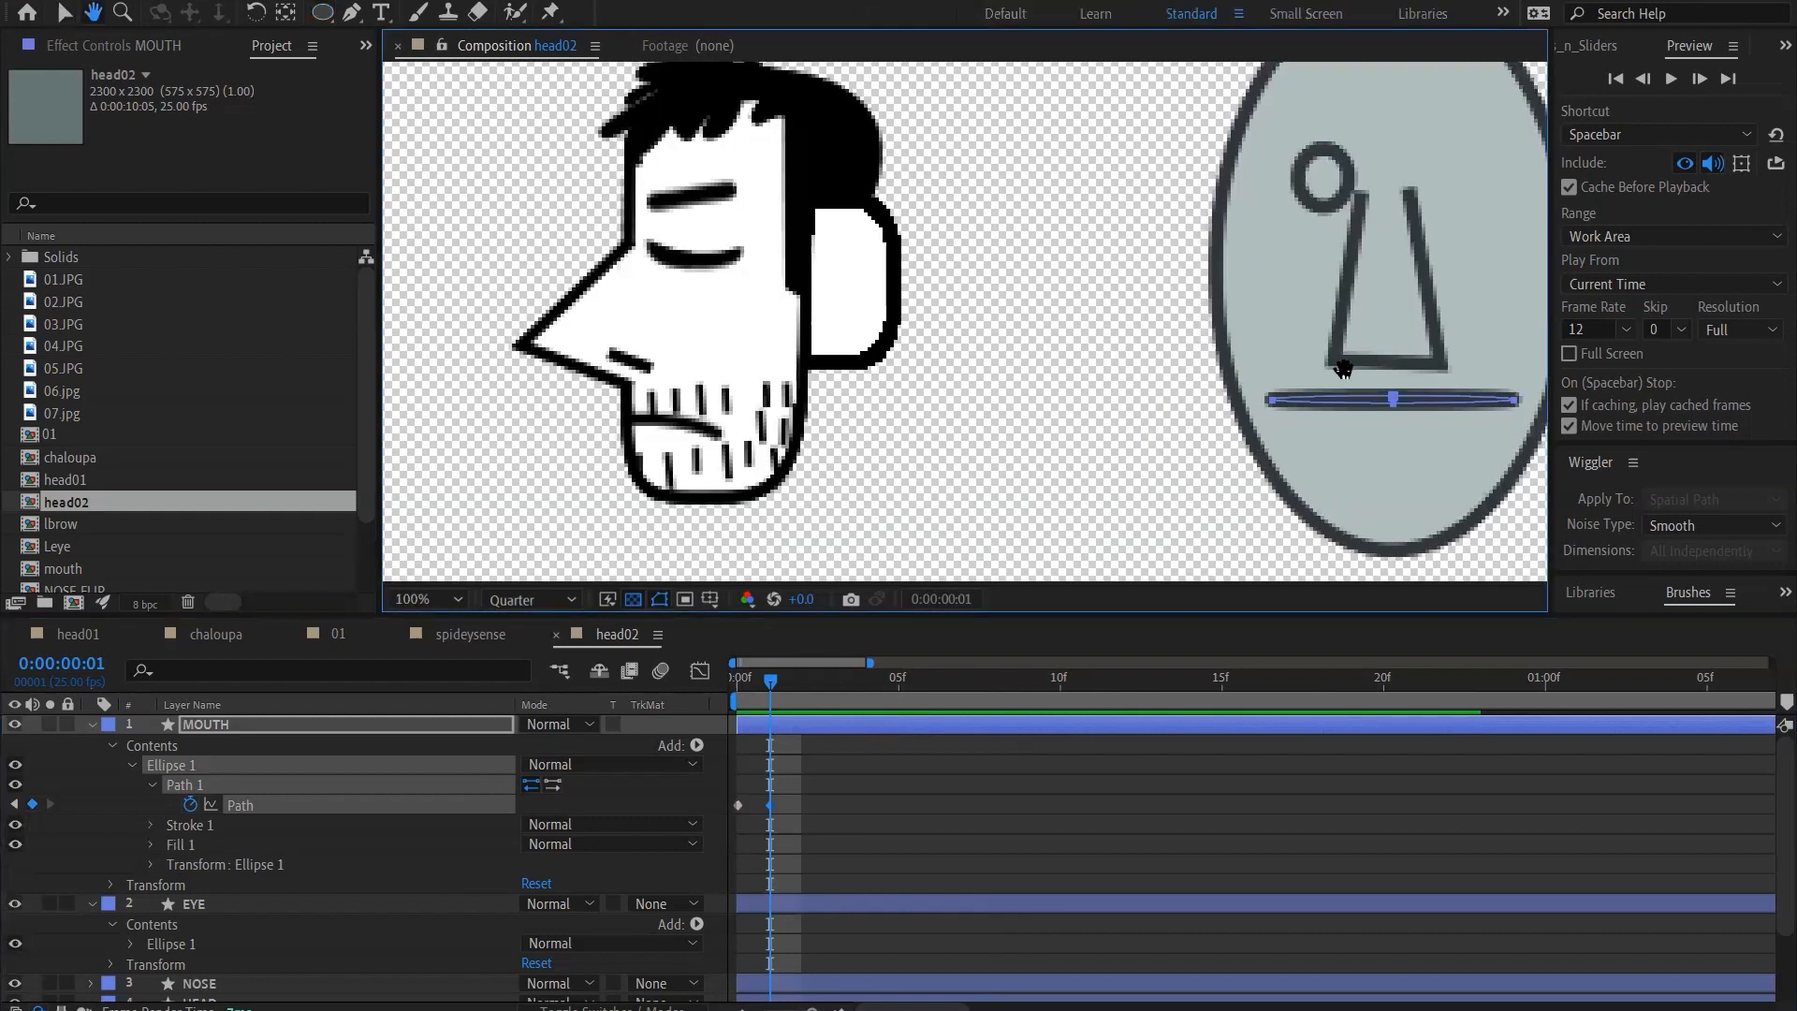
{"action": "left_click_drag", "start_coordinate": [1376, 365], "coordinate": [1042, 335]}
{"action": "key", "text": "v"}
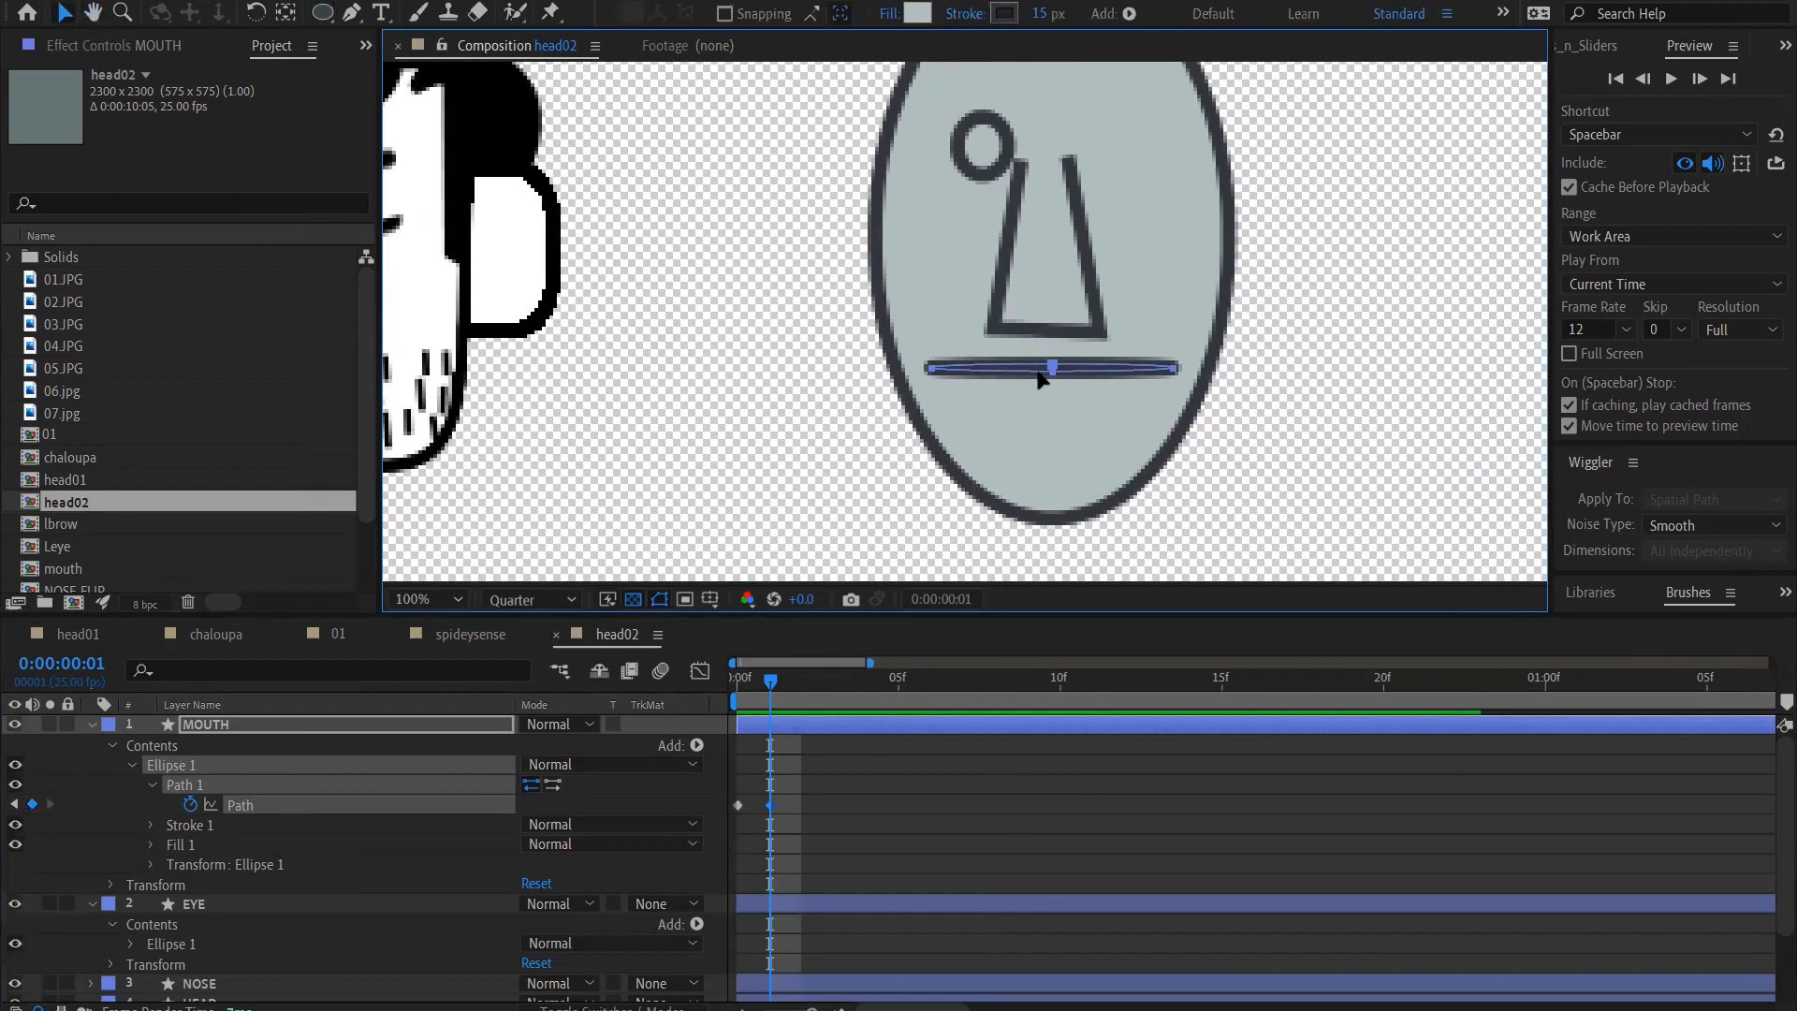
{"action": "key", "text": "g"}
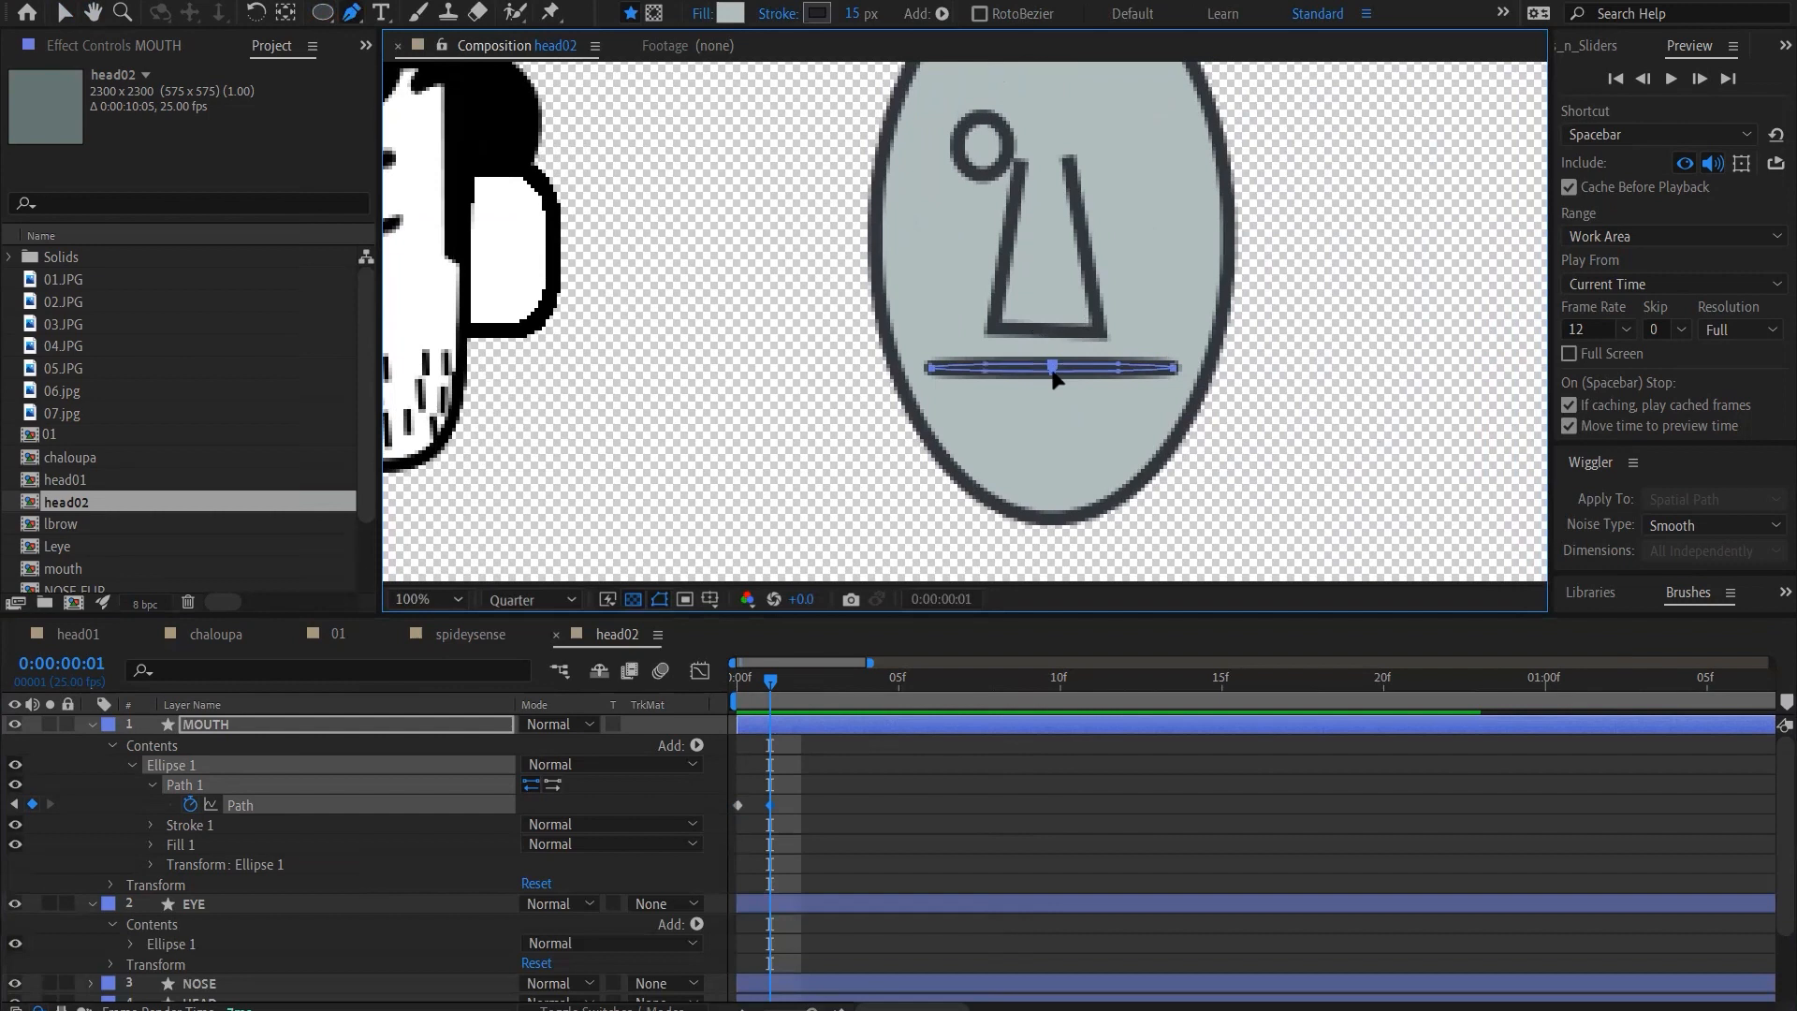
{"action": "left_click_drag", "start_coordinate": [1052, 375], "coordinate": [1055, 451]}
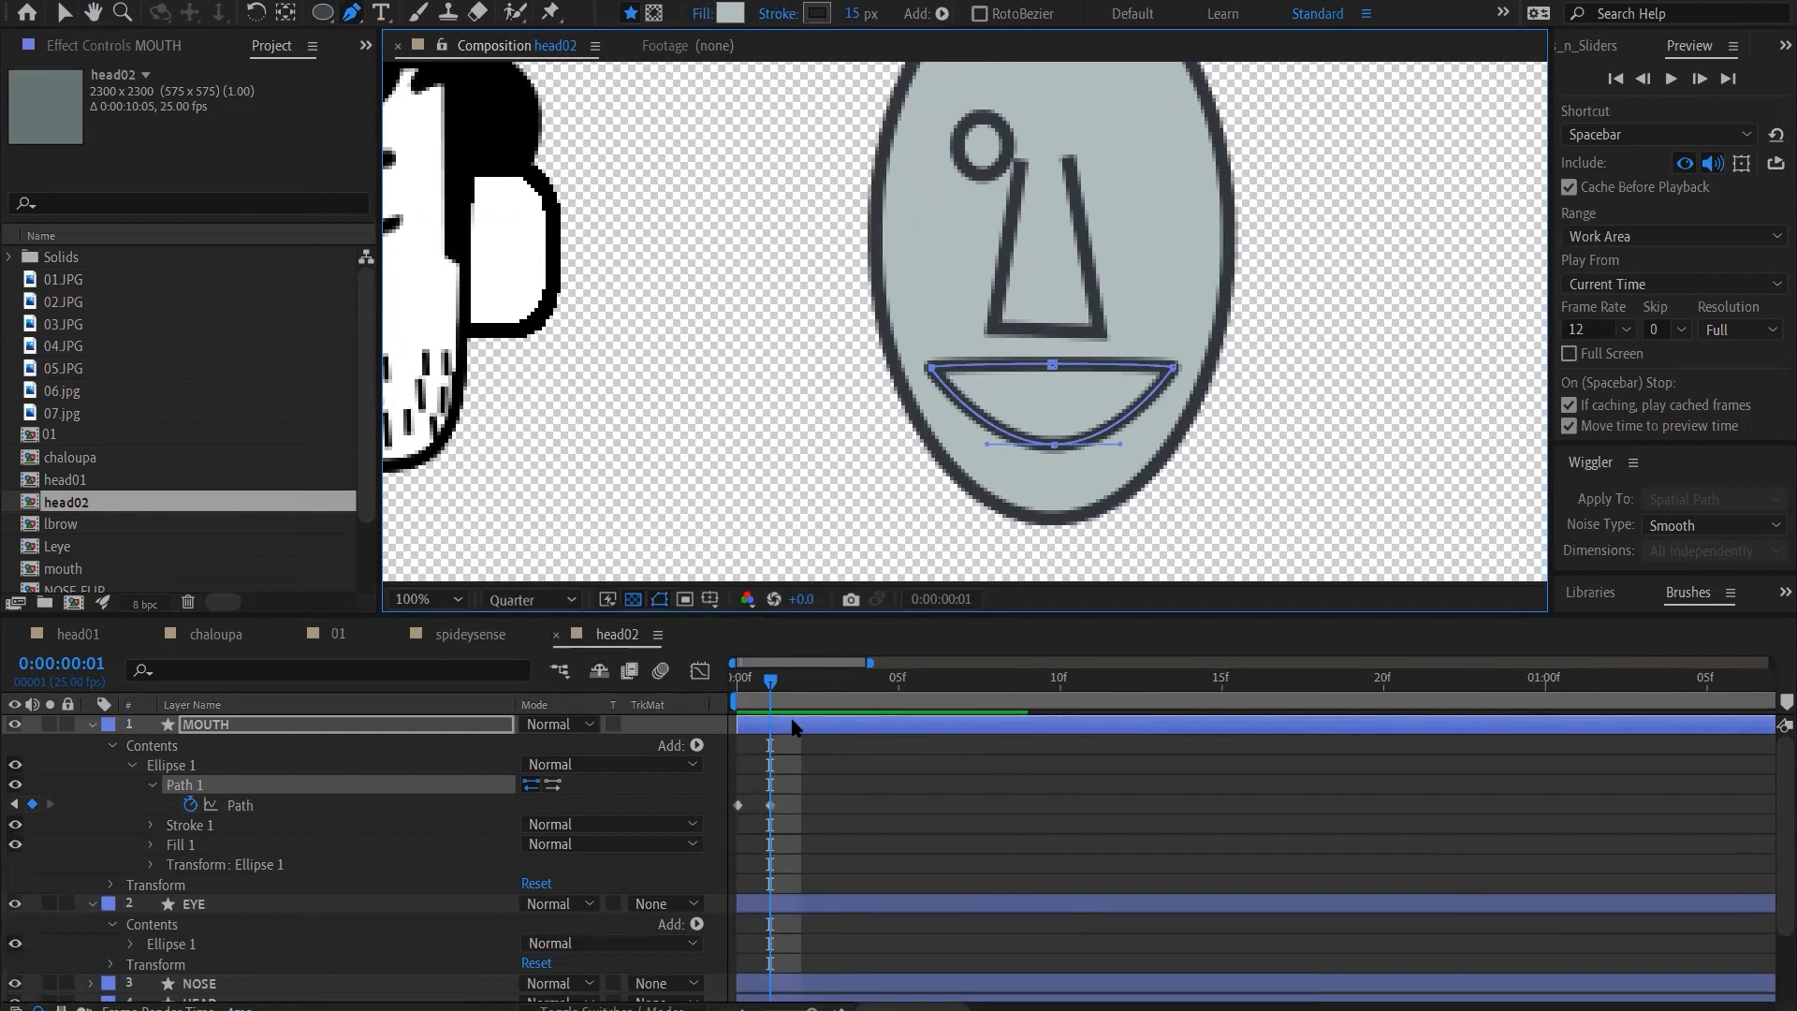
Copy the closed-mouth Path keyframe from frame 0 to frame 2
{"action": "key", "text": "="}
{"action": "key", "text": "-"}
{"action": "key", "text": "="}
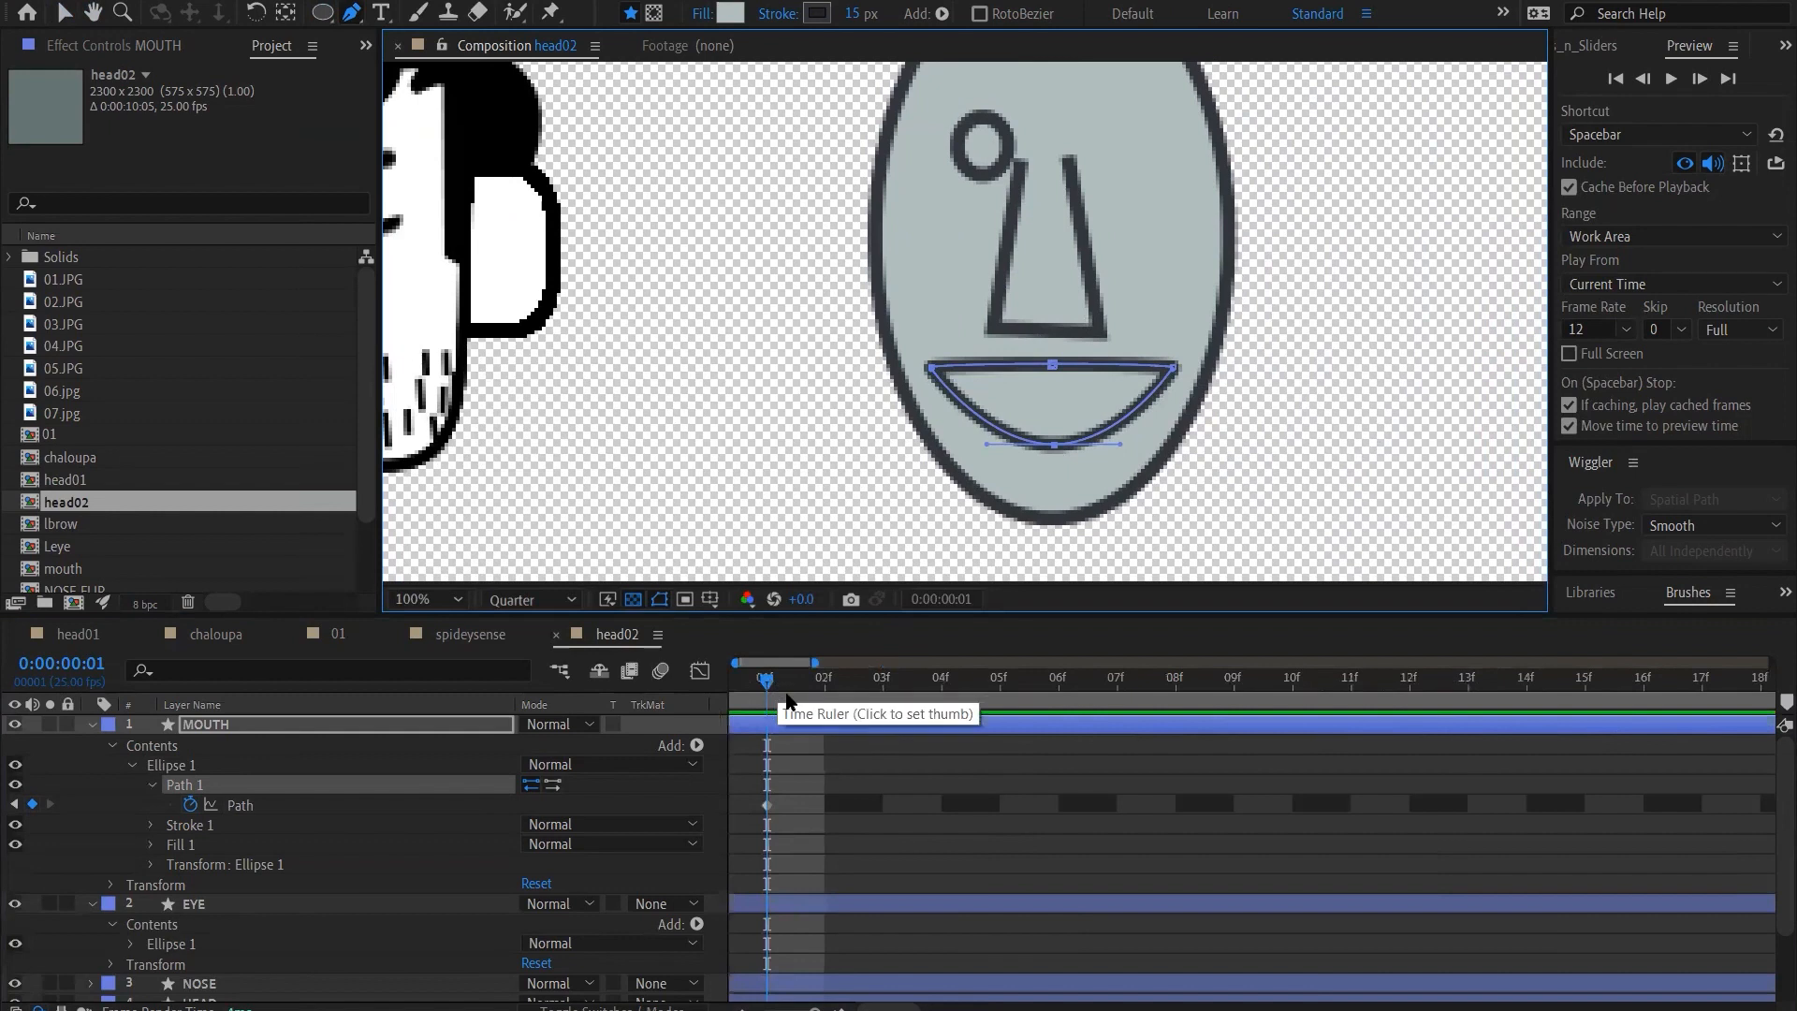
{"action": "left_click_drag", "start_coordinate": [792, 662], "coordinate": [847, 683]}
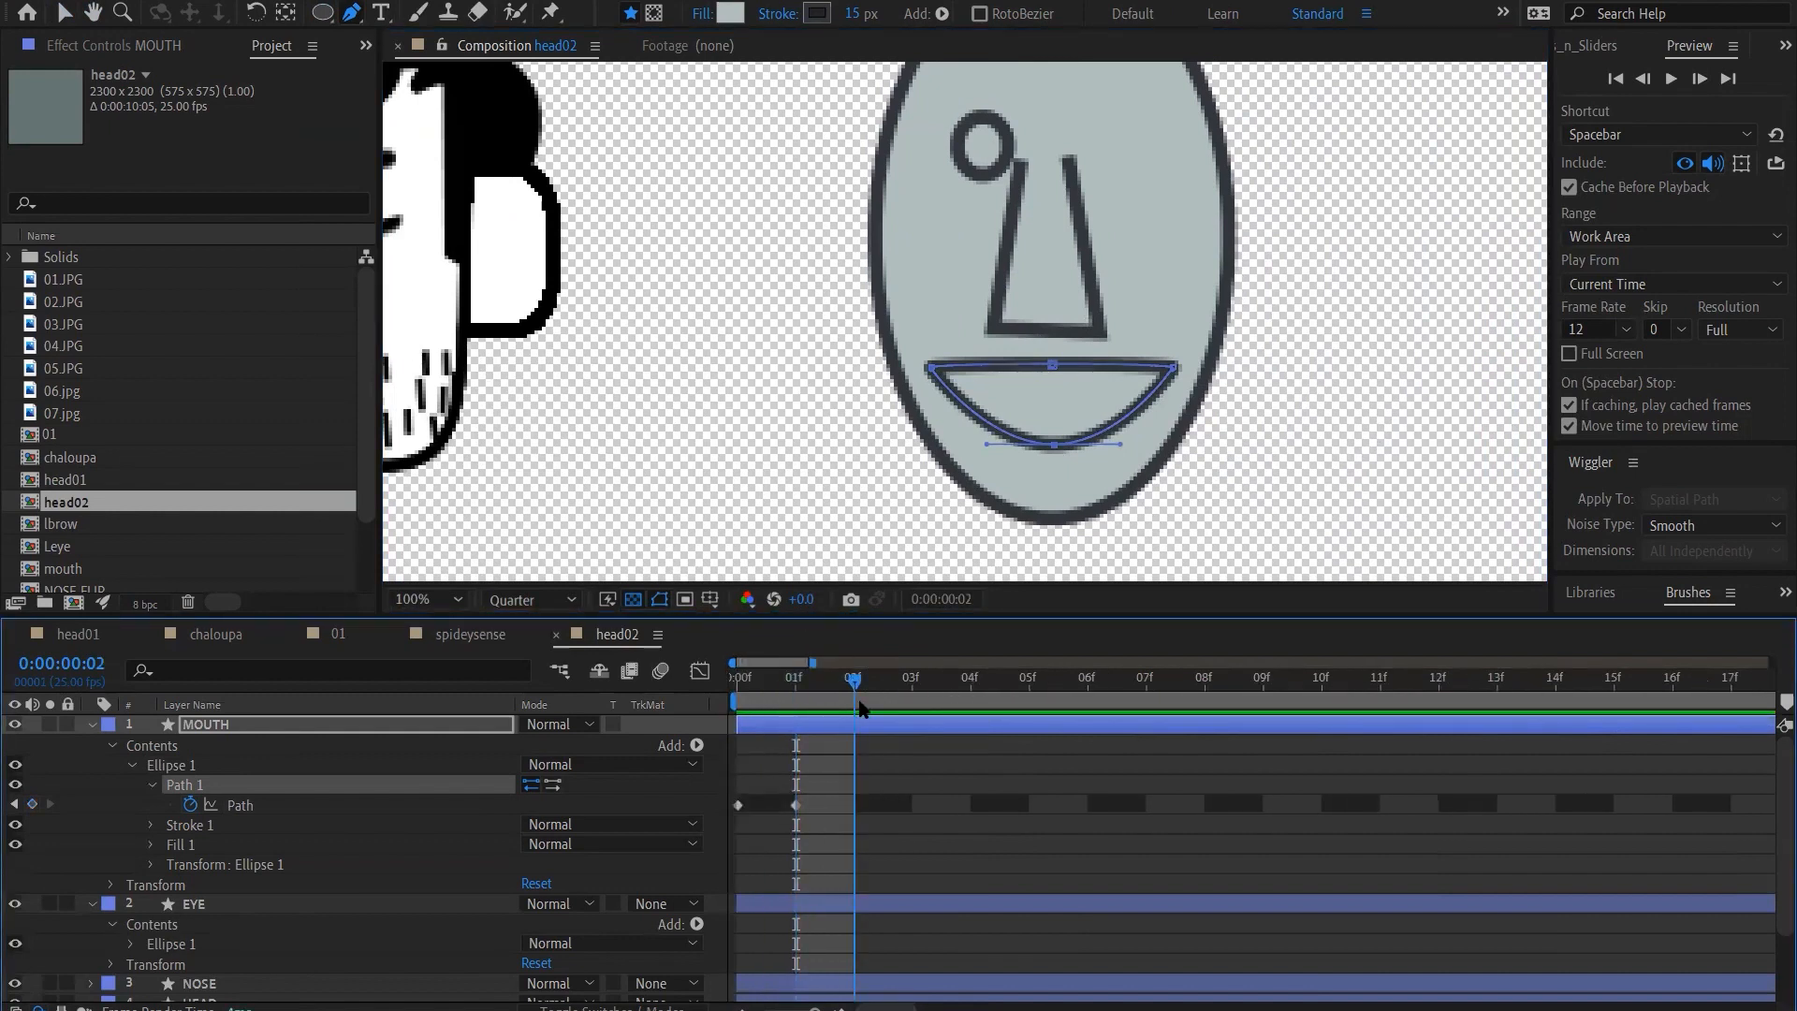
{"action": "left_click", "coordinate": [738, 805]}
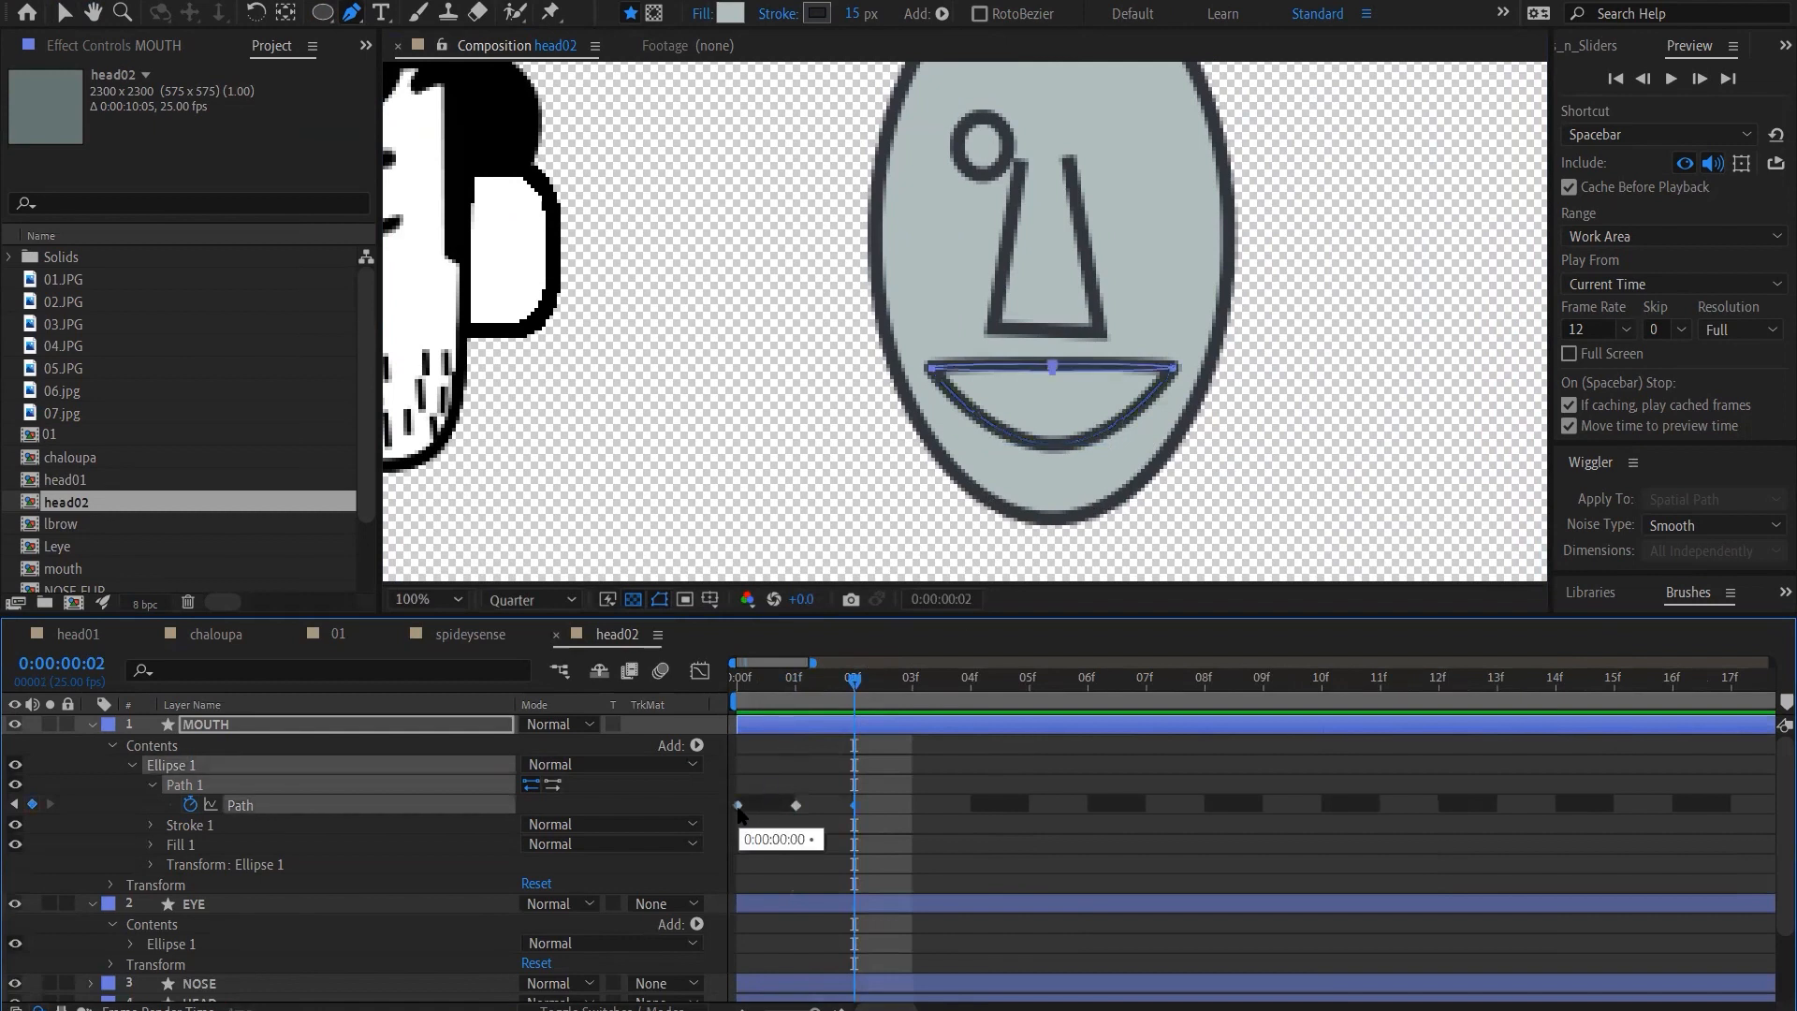
{"action": "key", "text": "ctrl+c"}
{"action": "key", "text": "ctrl+v"}
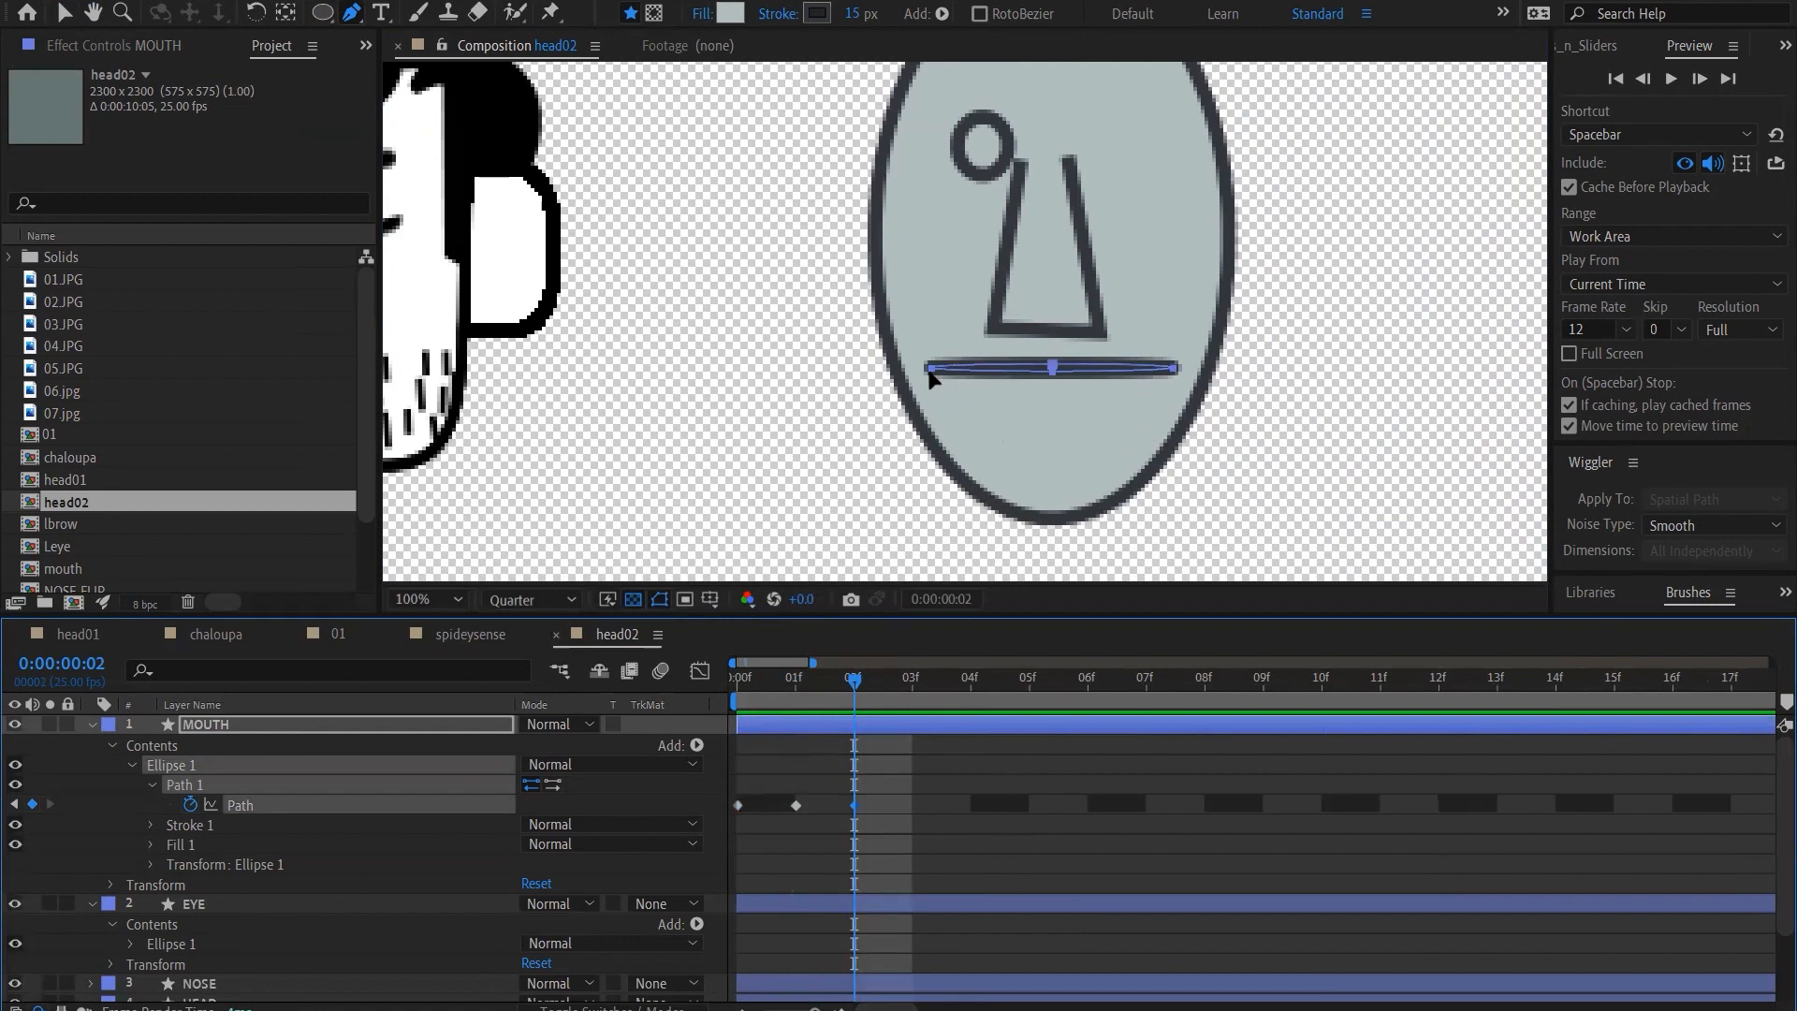
Reshape the mouth at frame 2 into a frown by moving both corner points down and inward and its upper middle point slightly up
{"action": "left_click_drag", "start_coordinate": [931, 374], "coordinate": [977, 397]}
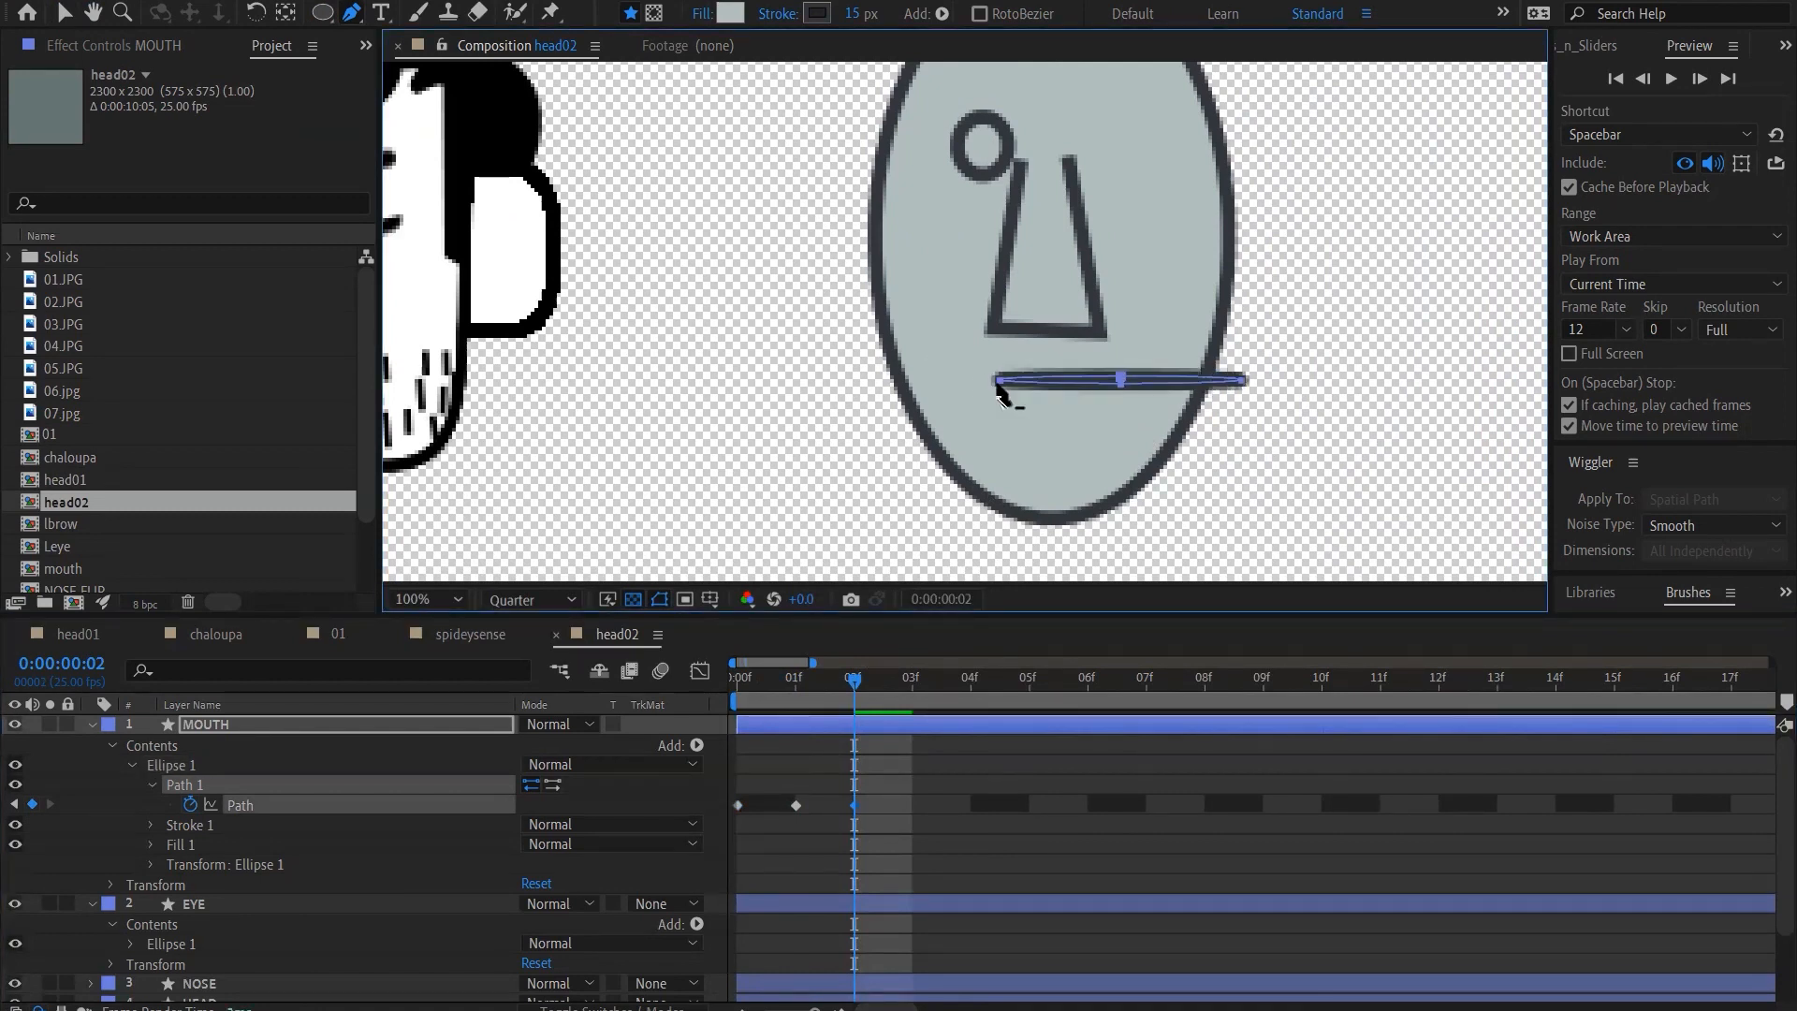
{"action": "key", "text": "ctrl+z"}
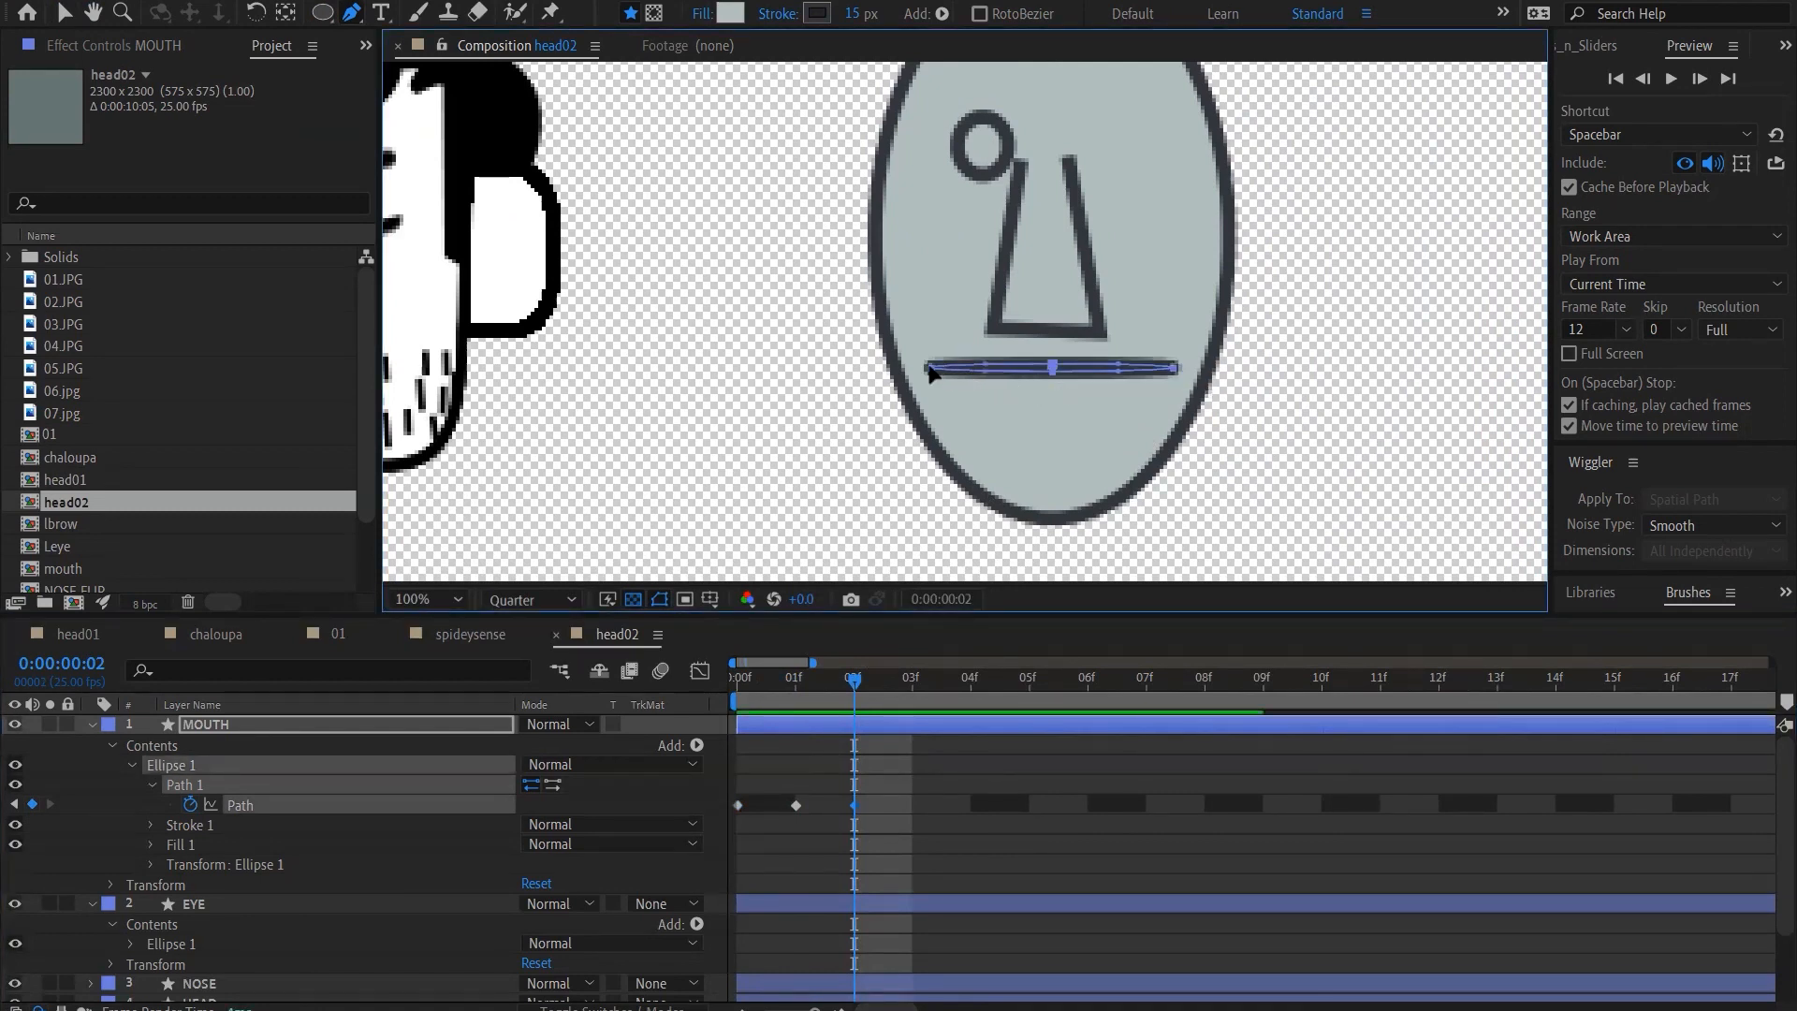
{"action": "left_click", "coordinate": [929, 367]}
{"action": "left_click_drag", "start_coordinate": [934, 373], "coordinate": [977, 409]}
{"action": "left_click_drag", "start_coordinate": [1174, 368], "coordinate": [1124, 405]}
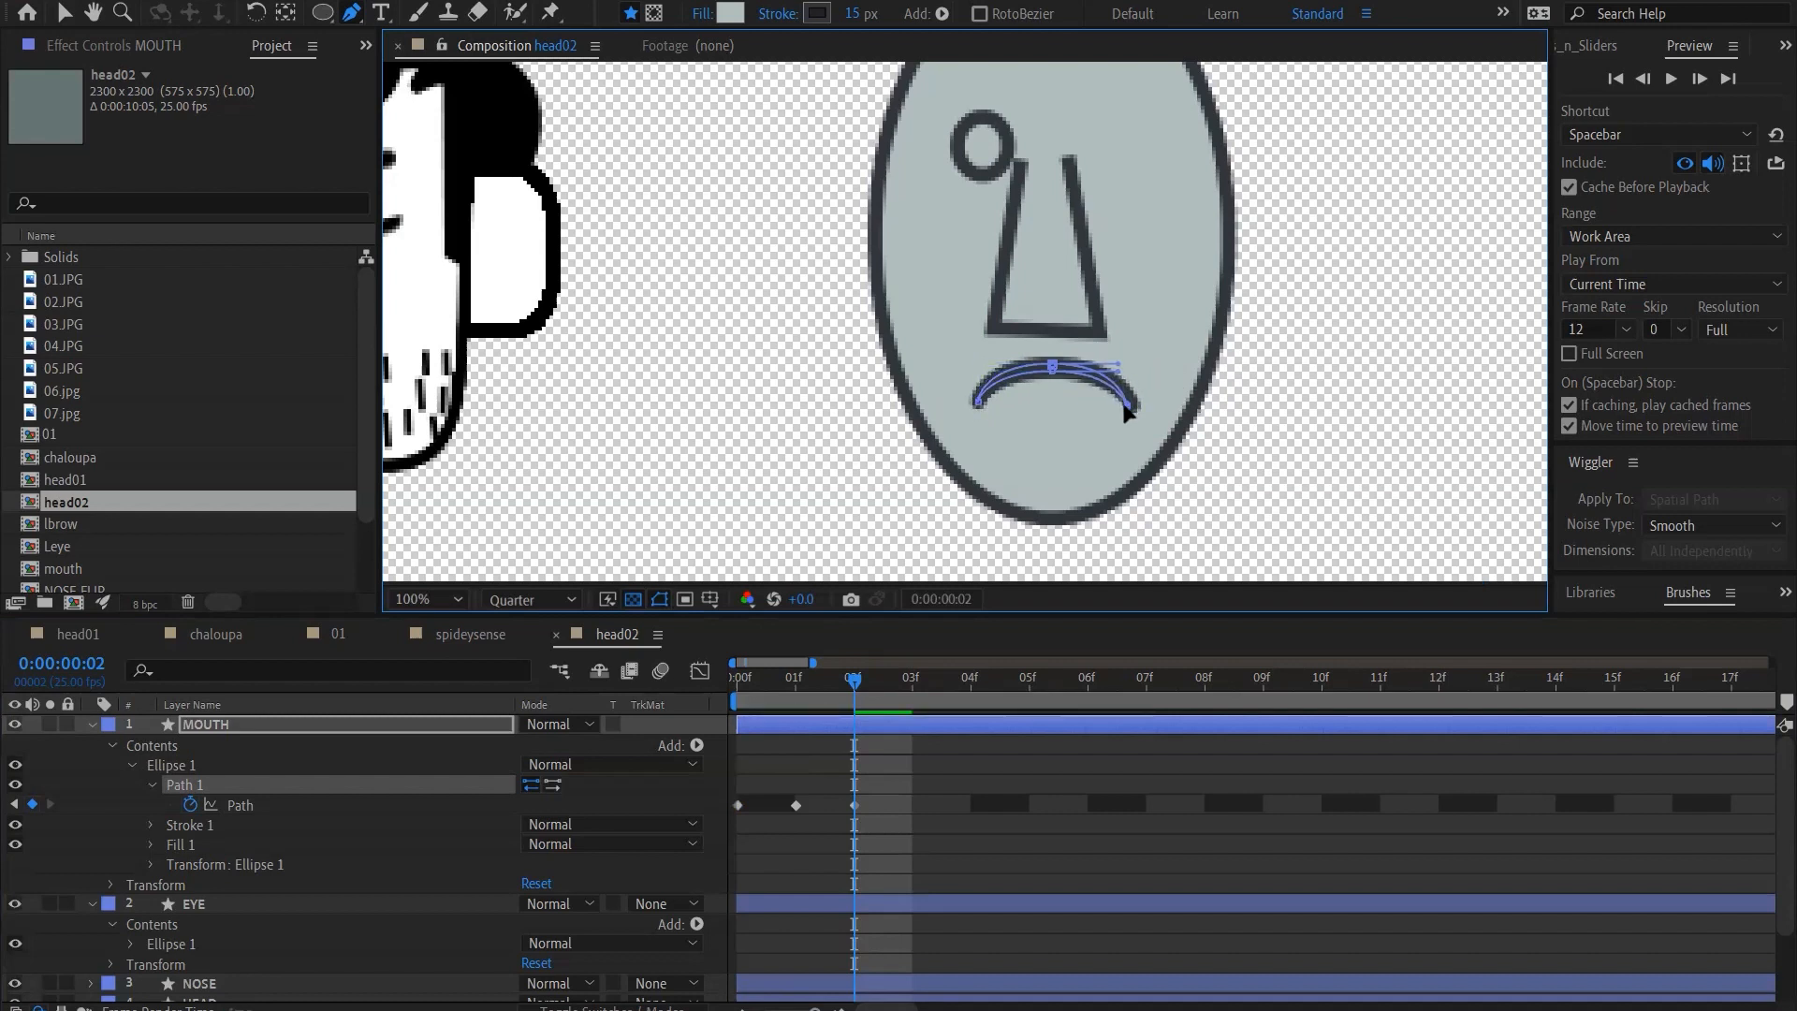
{"action": "left_click", "coordinate": [1051, 371], "text": "shift"}
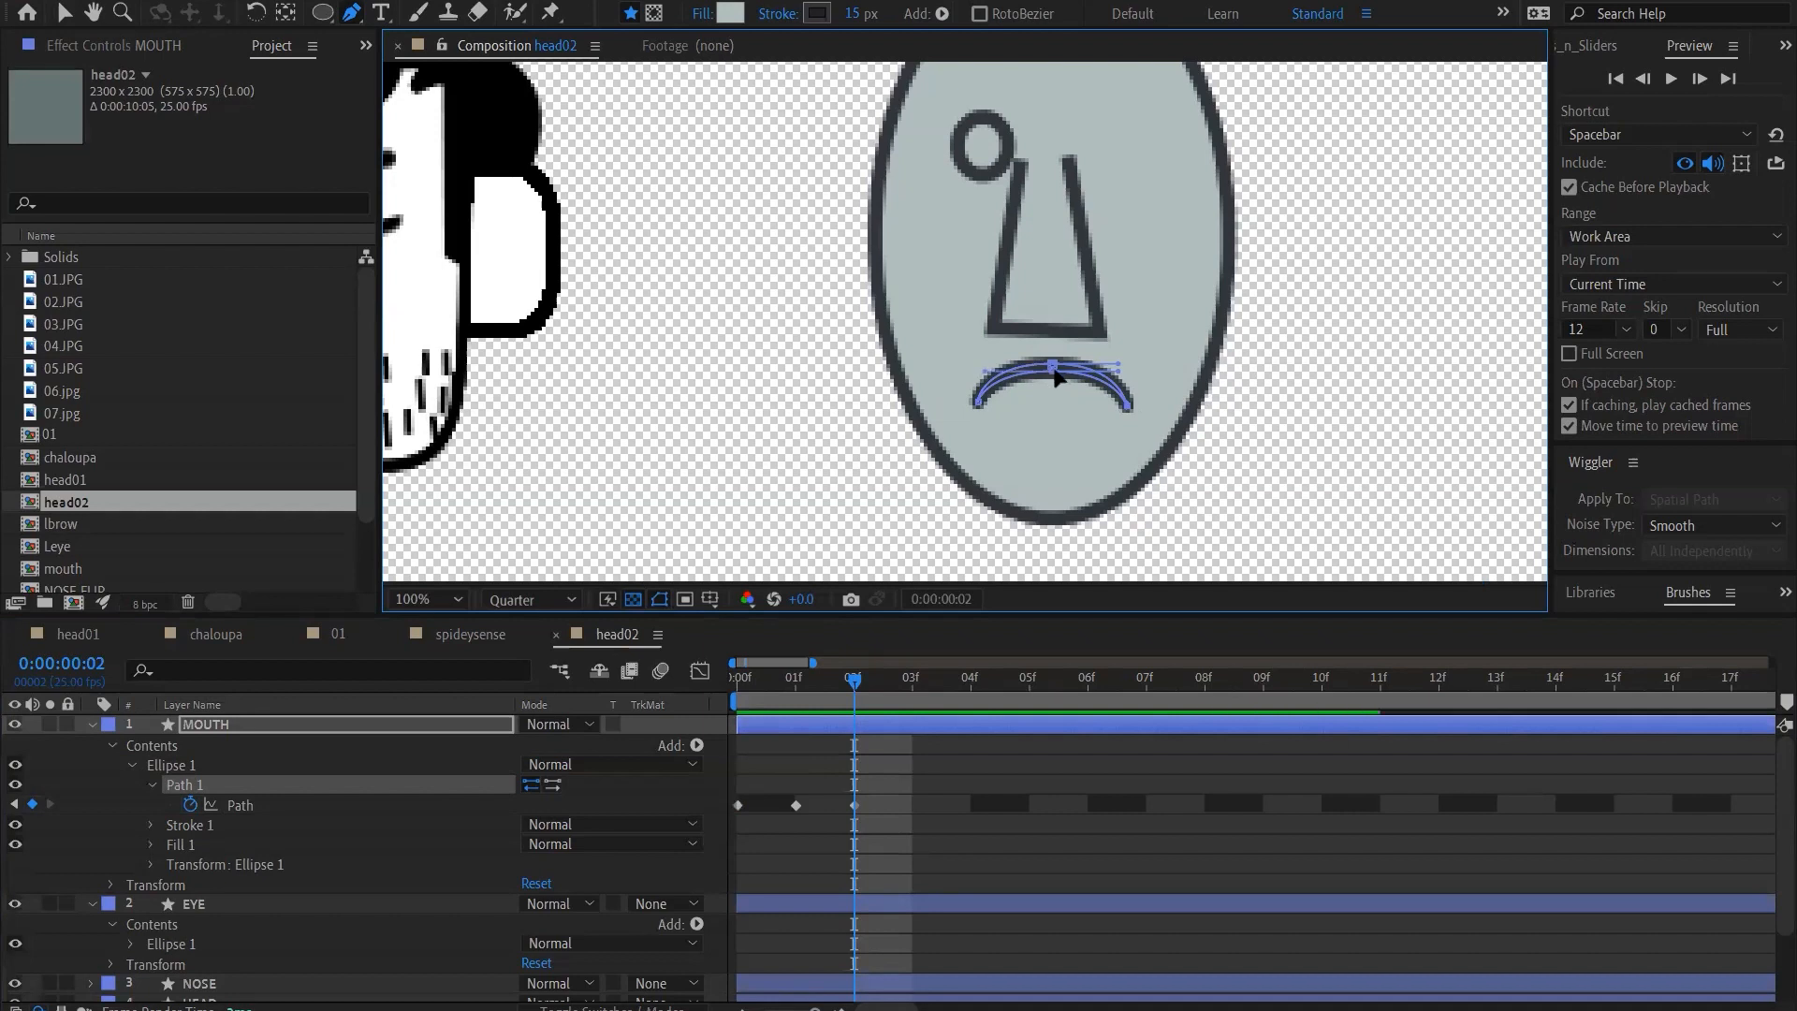
{"action": "left_click", "coordinate": [1053, 364], "text": "shift"}
{"action": "left_click_drag", "start_coordinate": [1053, 365], "coordinate": [1053, 362]}
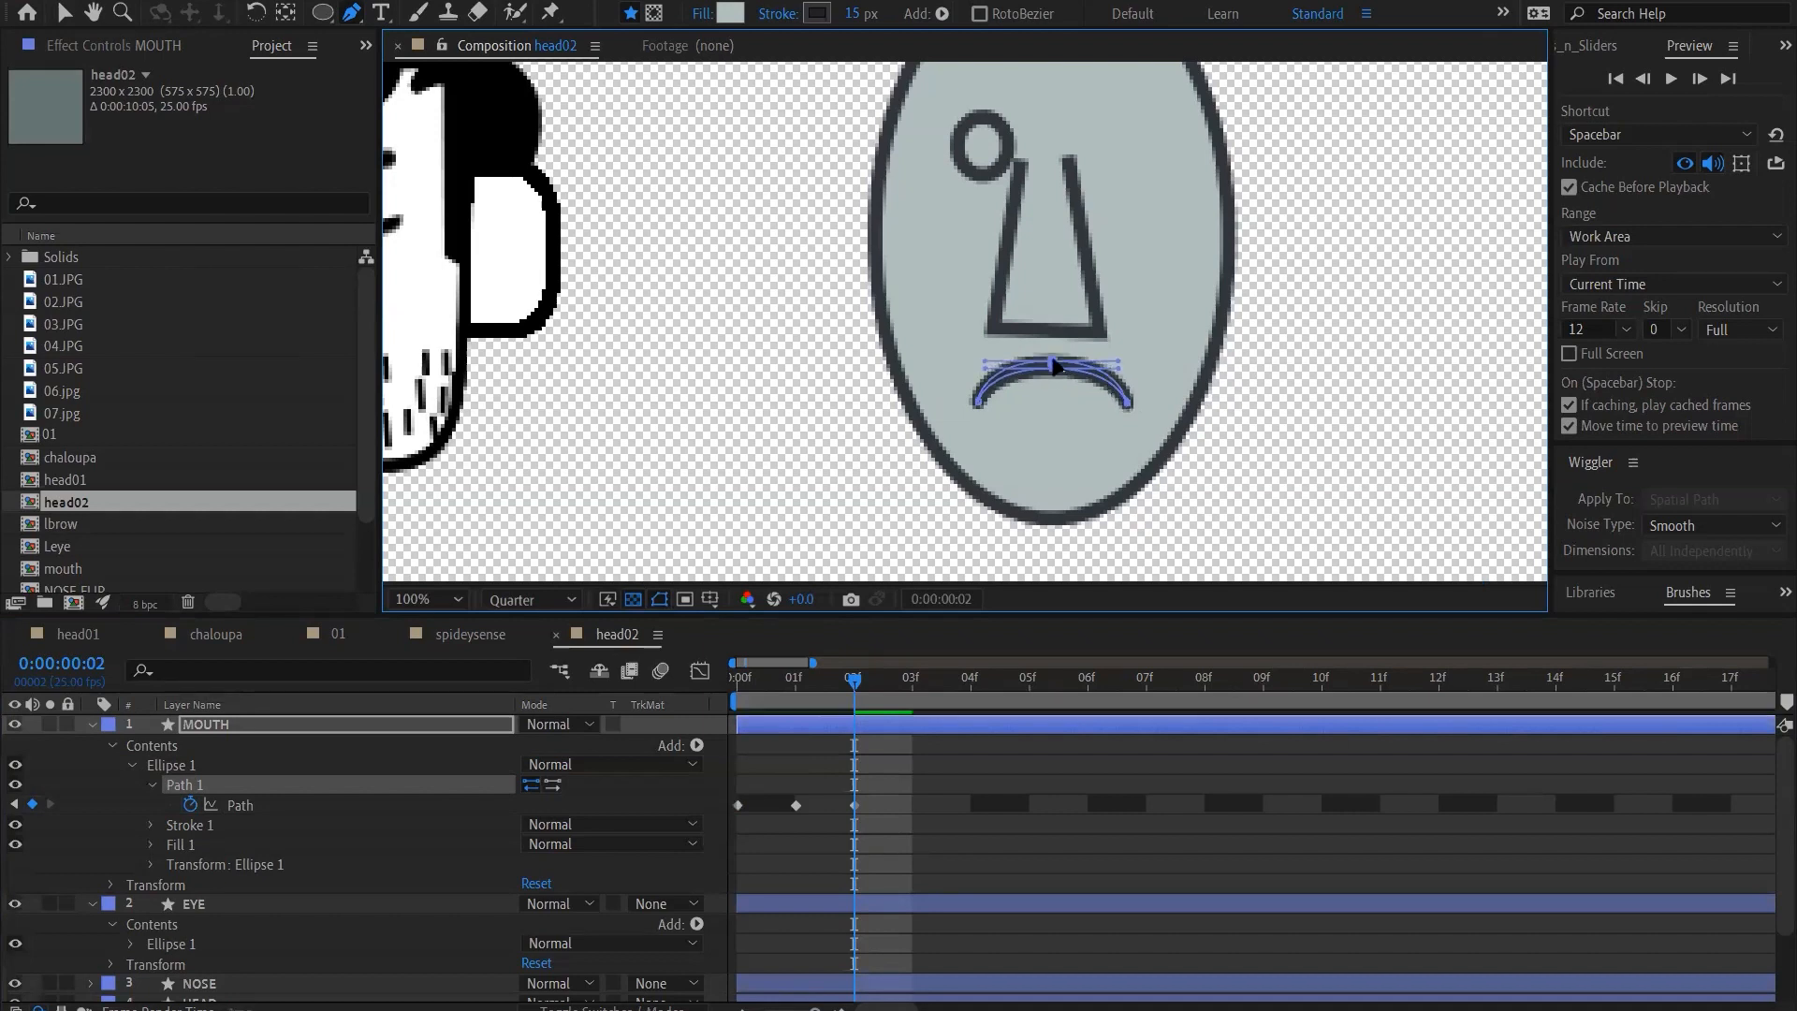
Copy the closed-mouth Path keyframe from frame 0 to frame 3
{"action": "left_click_drag", "start_coordinate": [853, 687], "coordinate": [904, 714]}
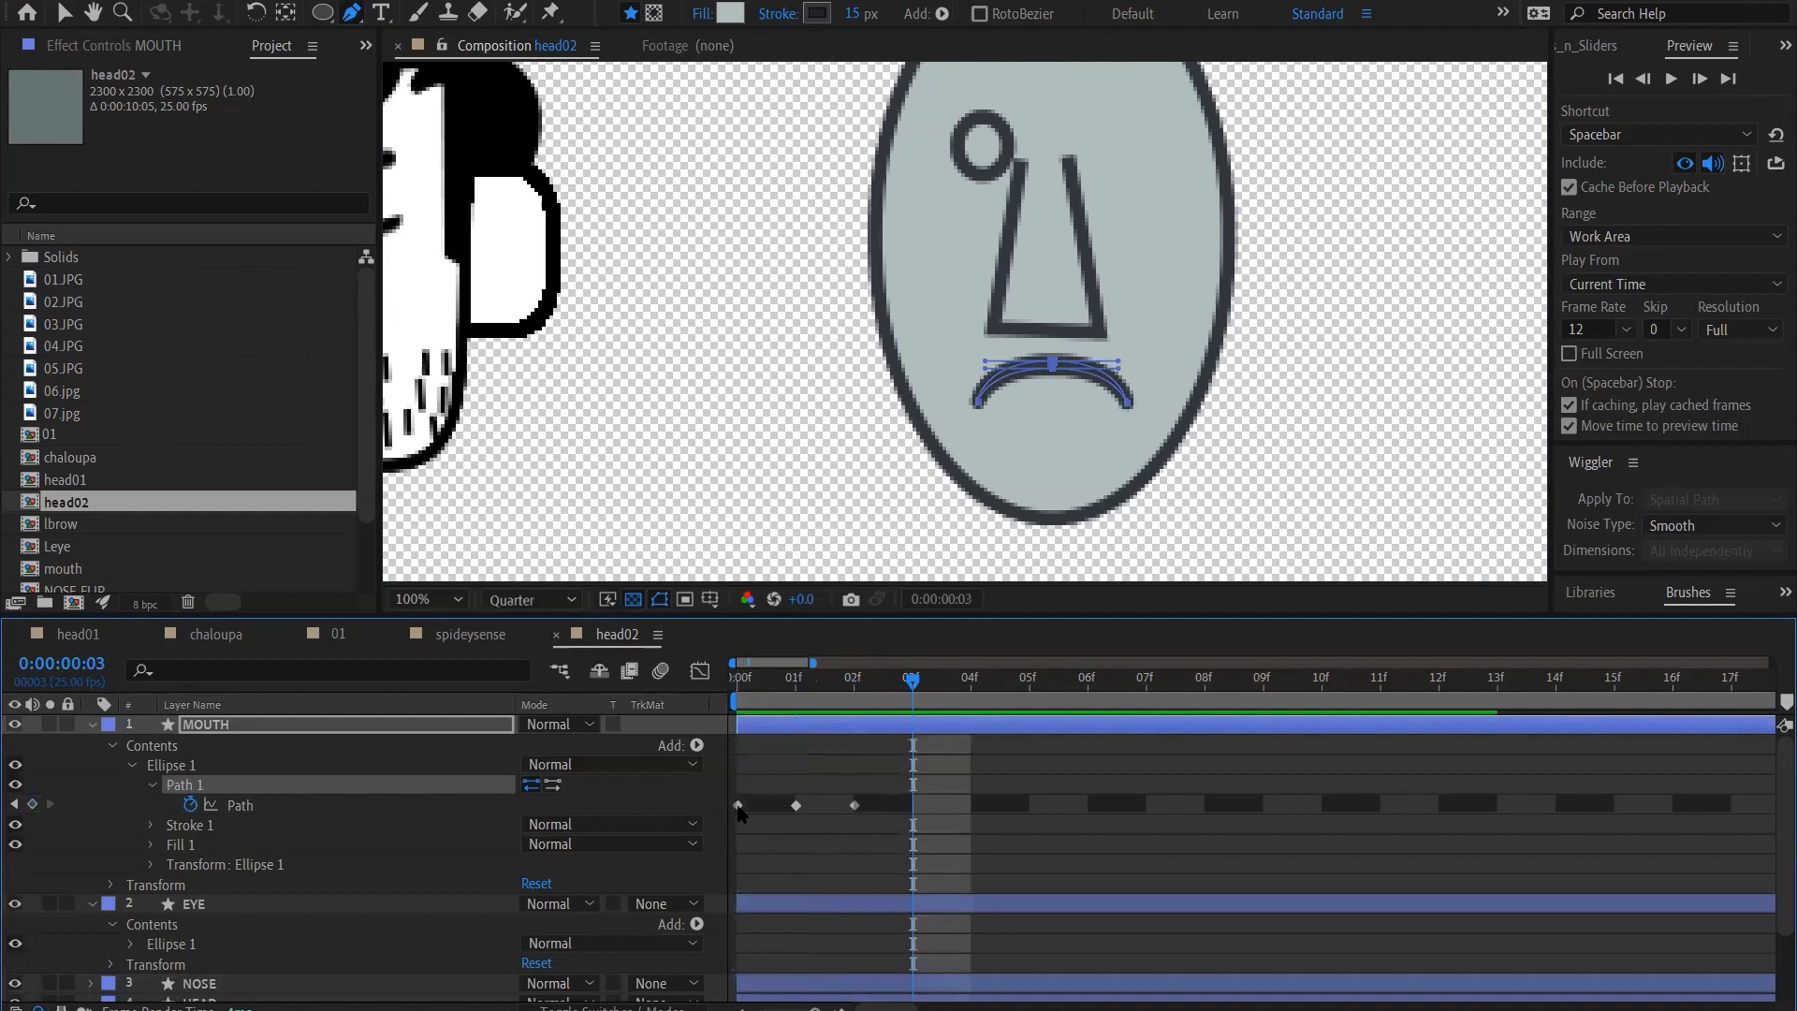
{"action": "left_click", "coordinate": [739, 805]}
{"action": "key", "text": "ctrl+c"}
{"action": "key", "text": "ctrl+v"}
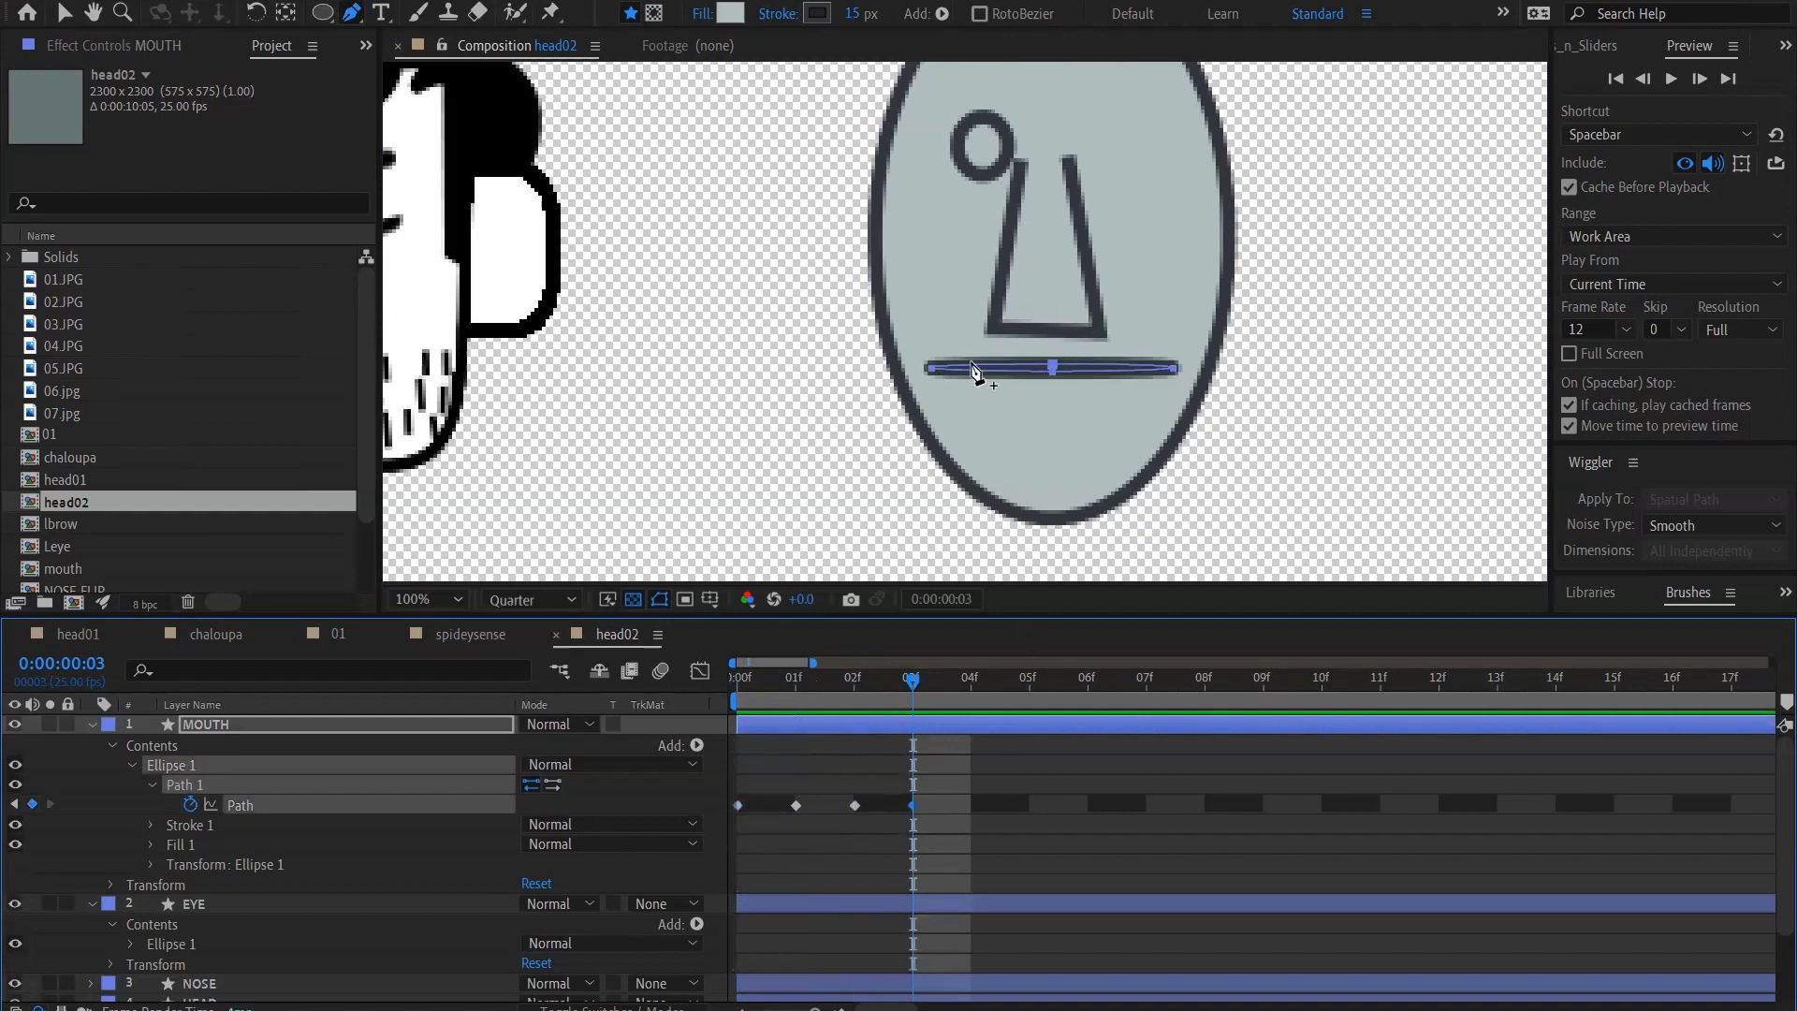
Raise both mouth corners three large increments at frame 3 to form a smile, and nudge the shape slightly up
{"action": "left_click", "coordinate": [1053, 368]}
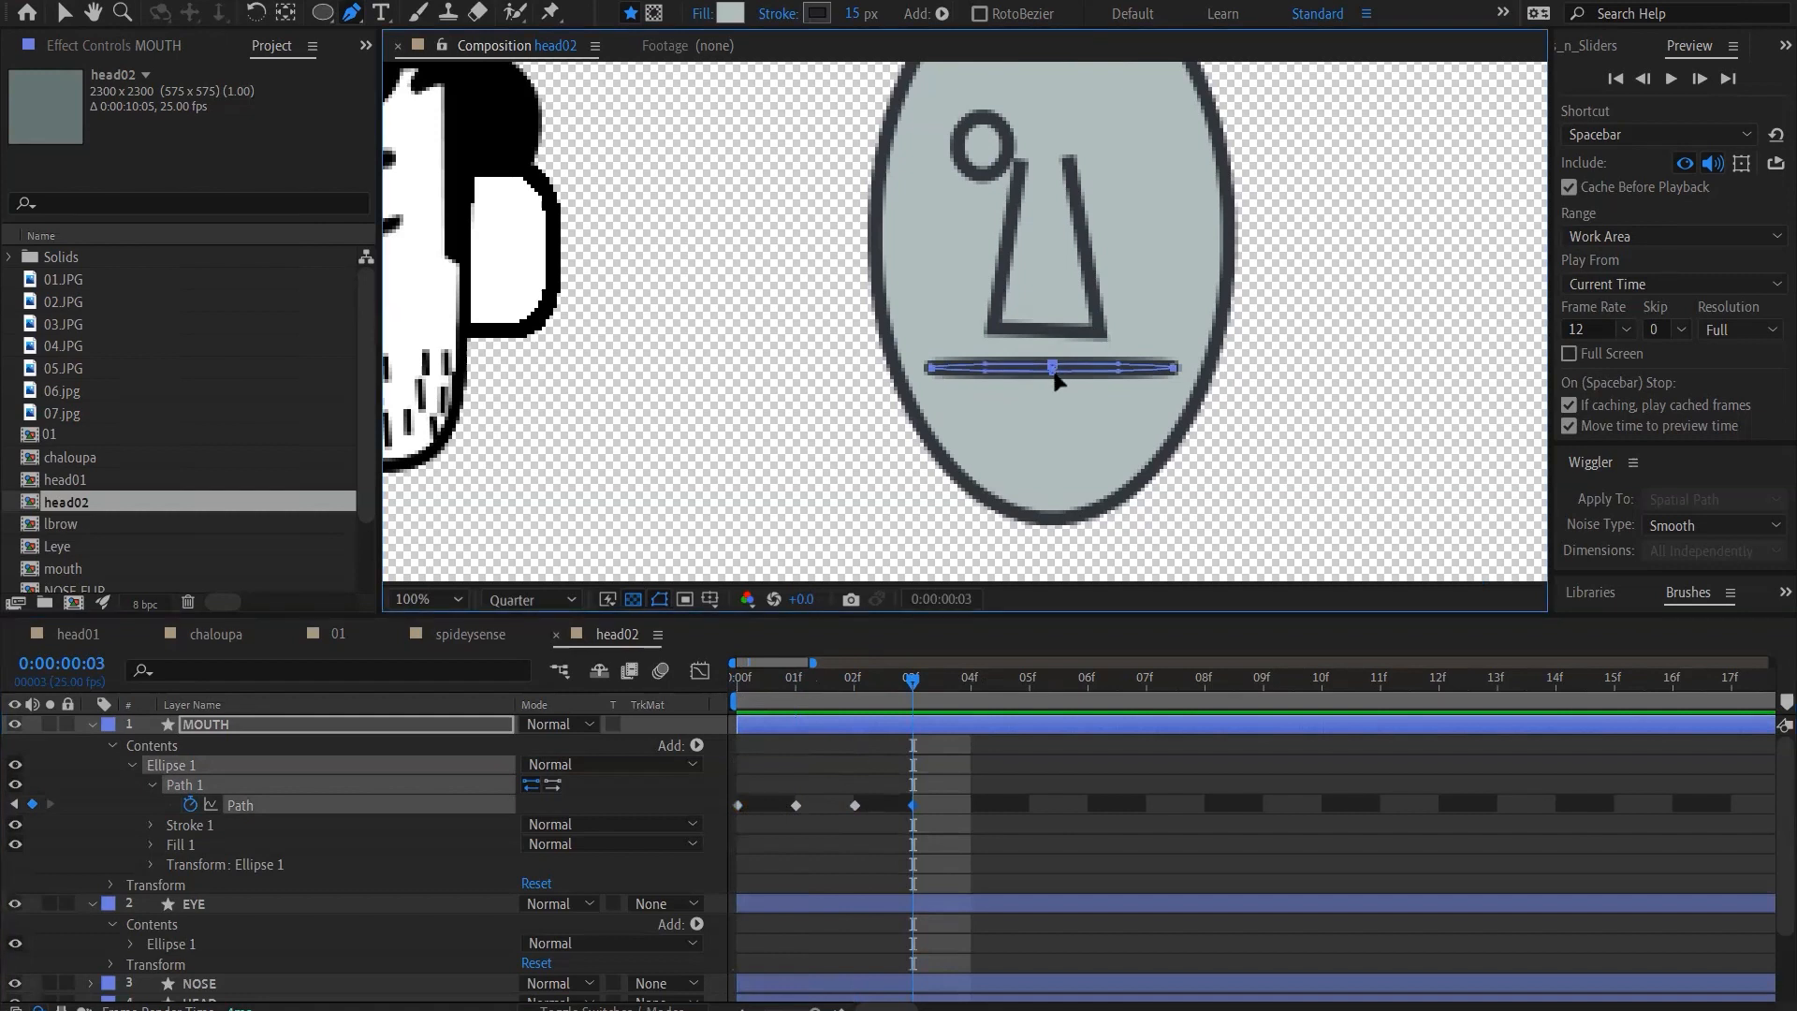
{"action": "key", "text": "shift+Up"}
{"action": "key", "text": "shift+Up"}
{"action": "key", "text": "shift+Up"}
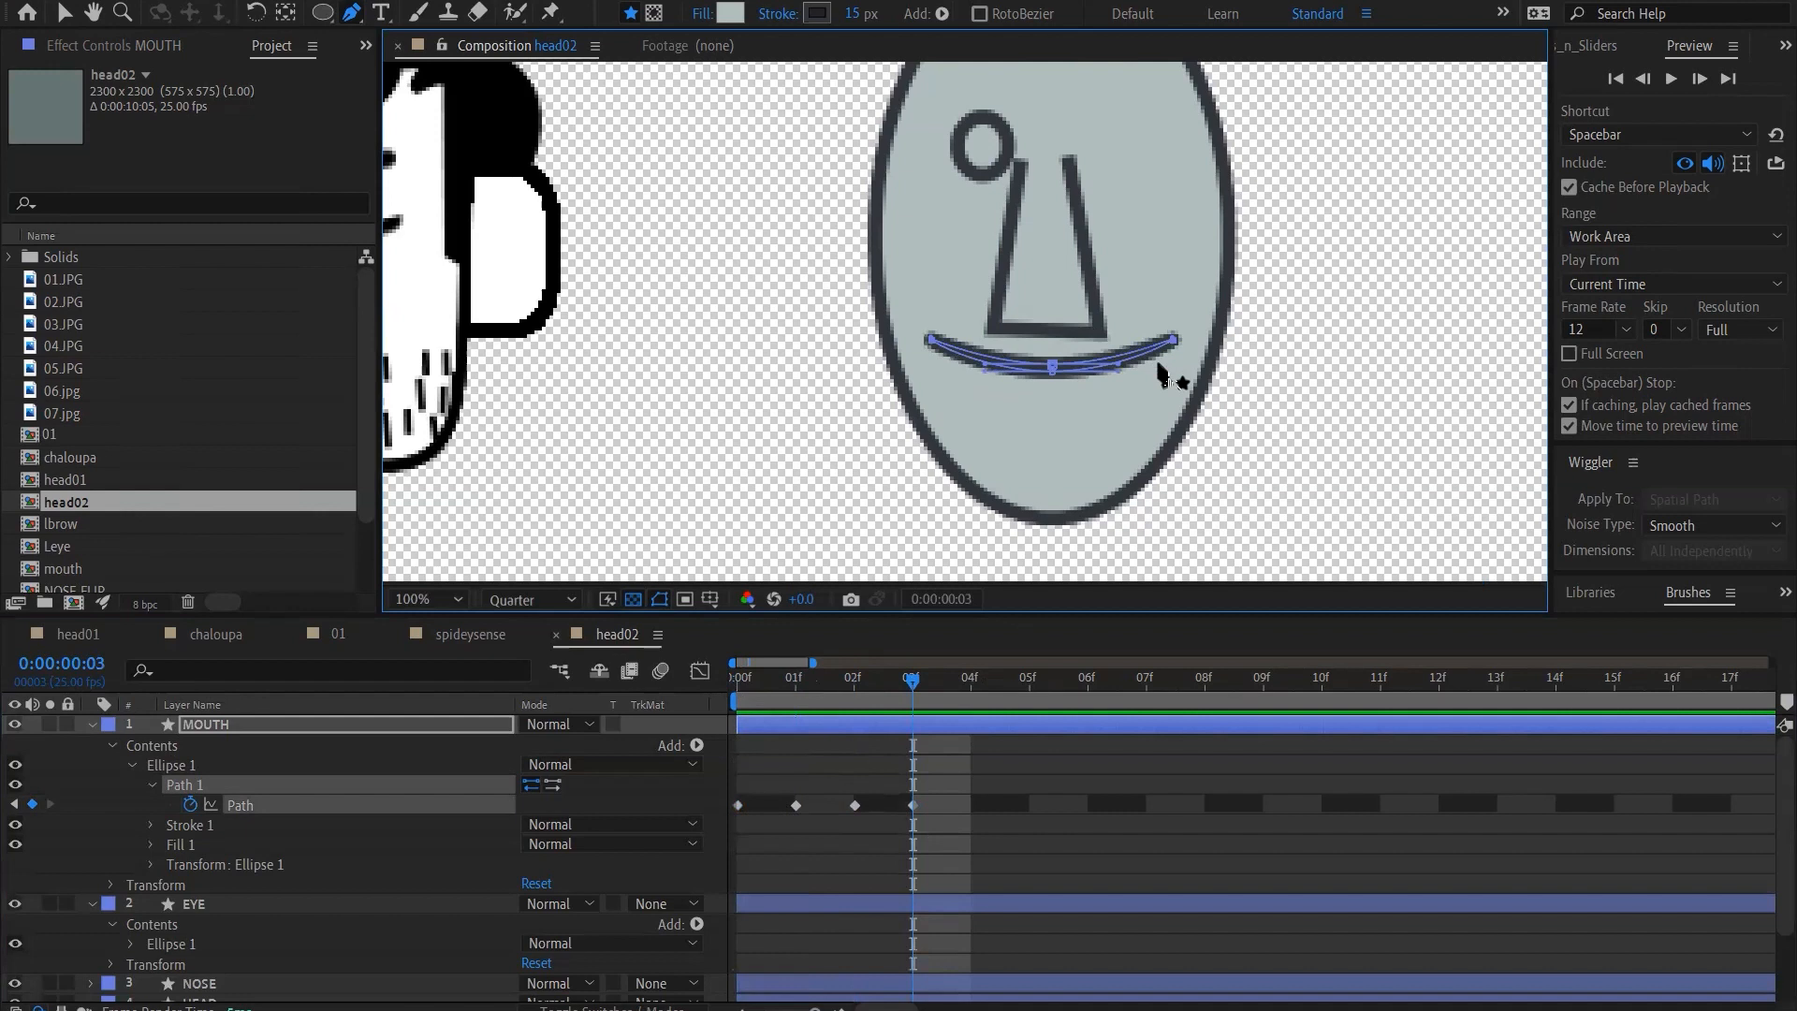
{"action": "left_click", "coordinate": [912, 808]}
{"action": "key", "text": "Up"}
{"action": "key", "text": "Up"}
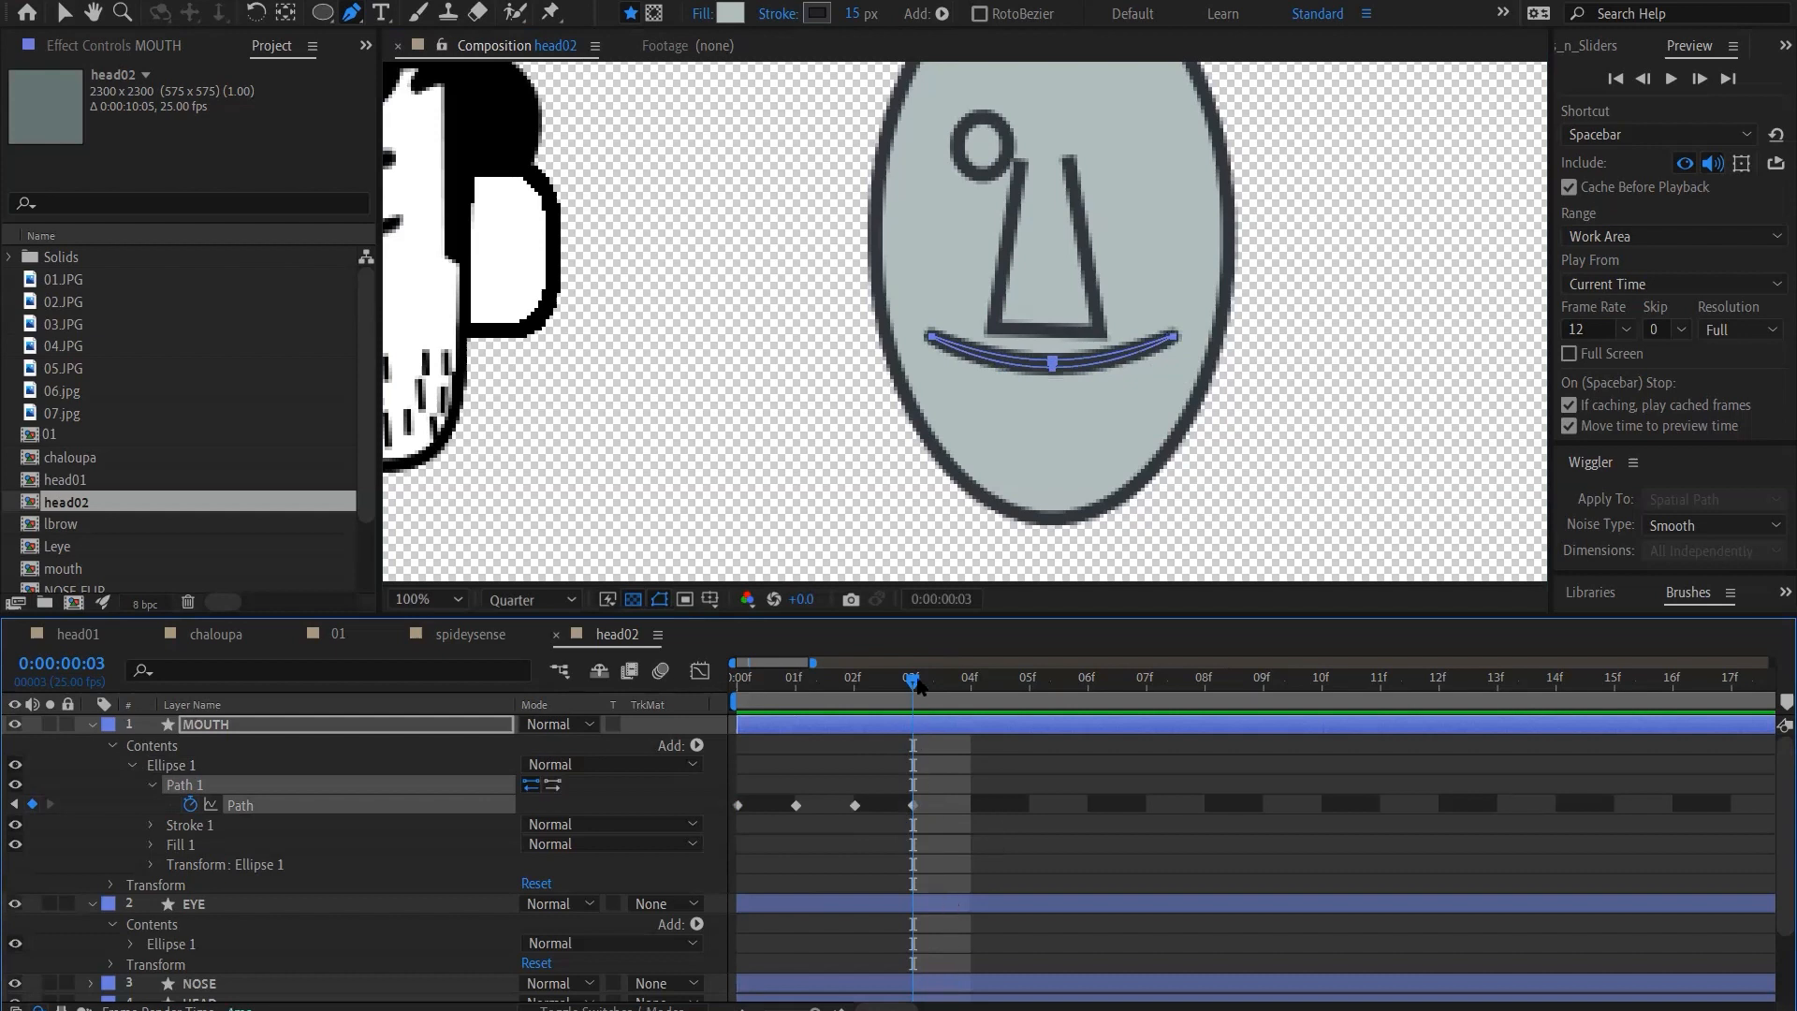
Copy the closed-mouth Path keyframe from frame 0 to frame 4
{"action": "left_click_drag", "start_coordinate": [871, 690], "coordinate": [676, 688]}
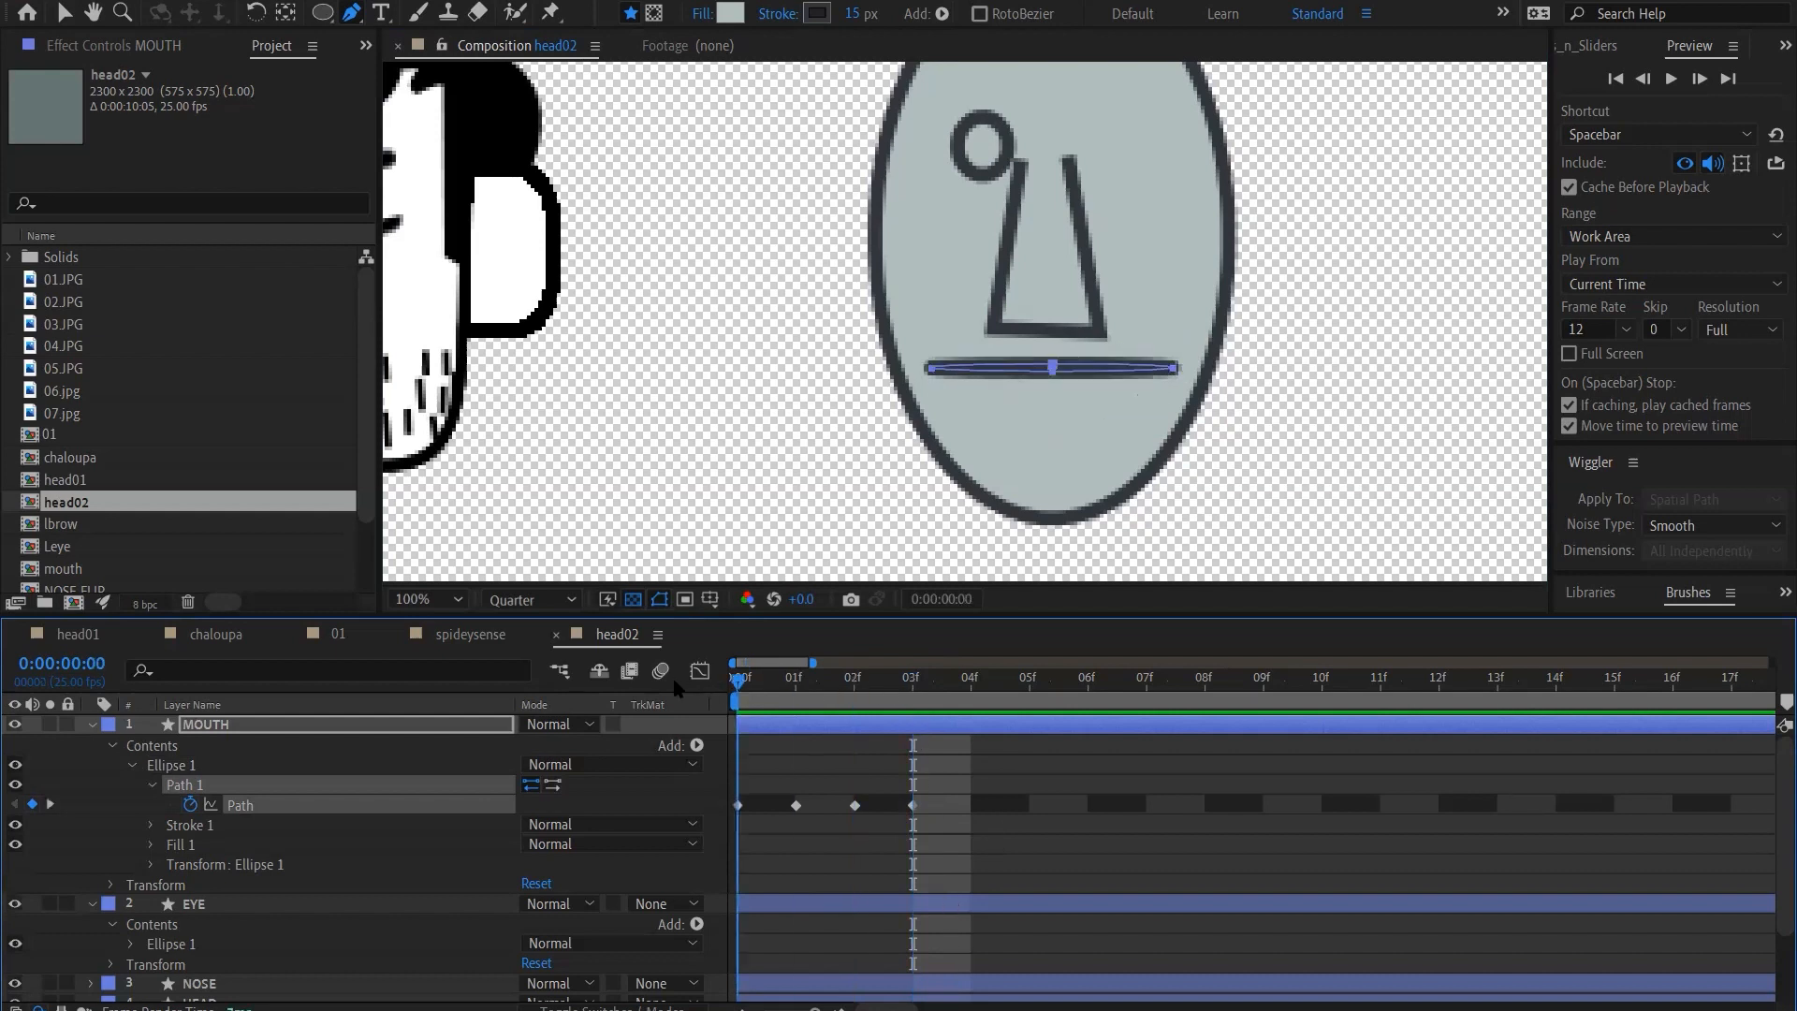
{"action": "left_click", "coordinate": [777, 692]}
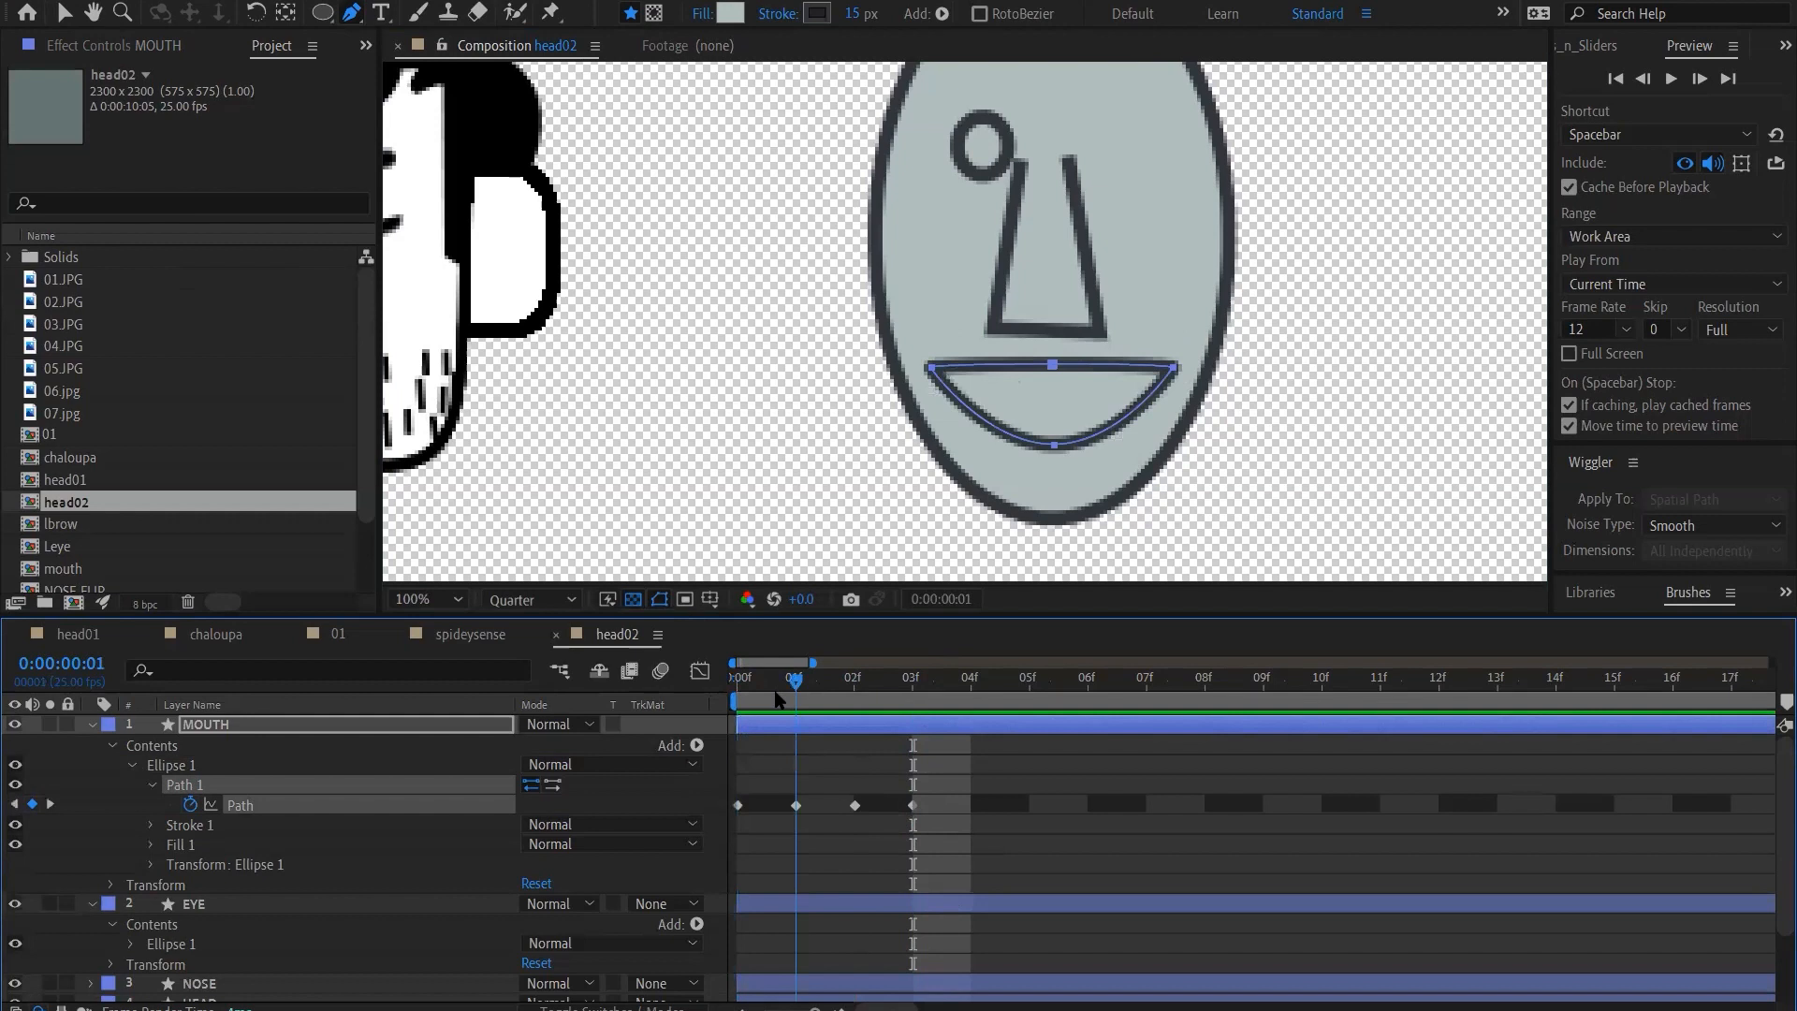
{"action": "left_click_drag", "start_coordinate": [822, 704], "coordinate": [913, 730]}
{"action": "key", "text": "Page_Down"}
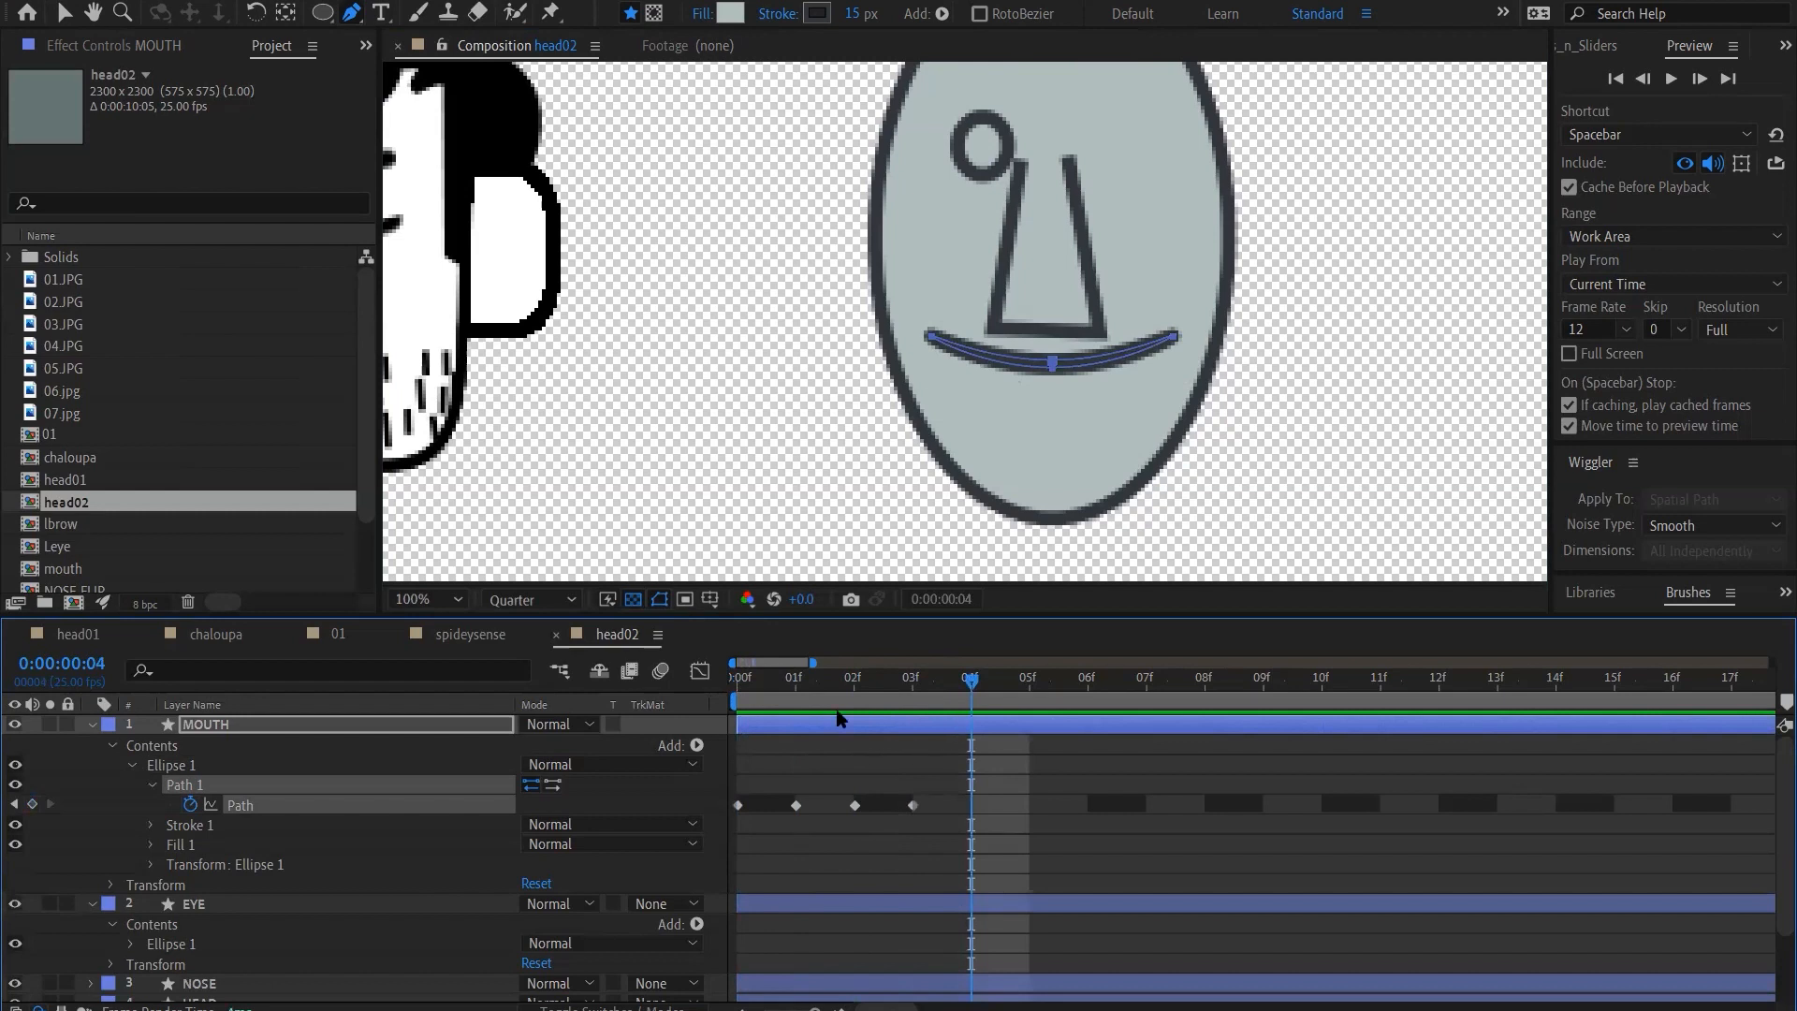
{"action": "left_click", "coordinate": [739, 806]}
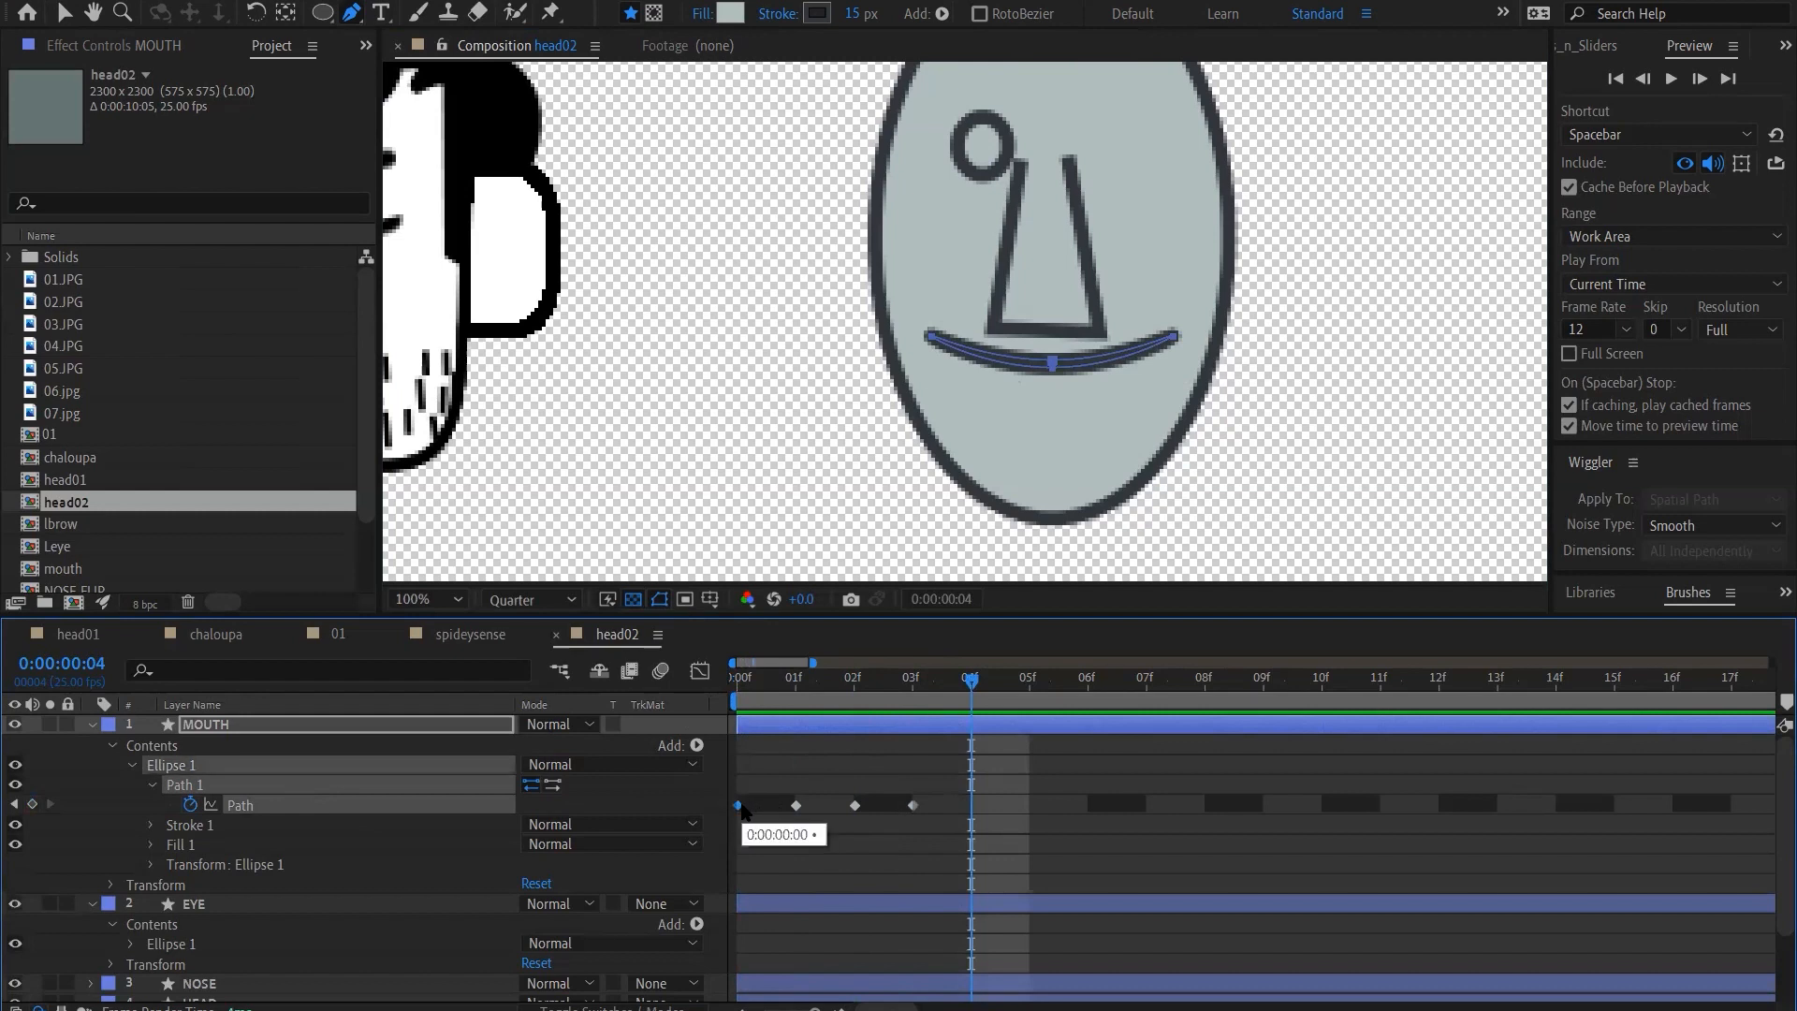
{"action": "key", "text": "ctrl+v"}
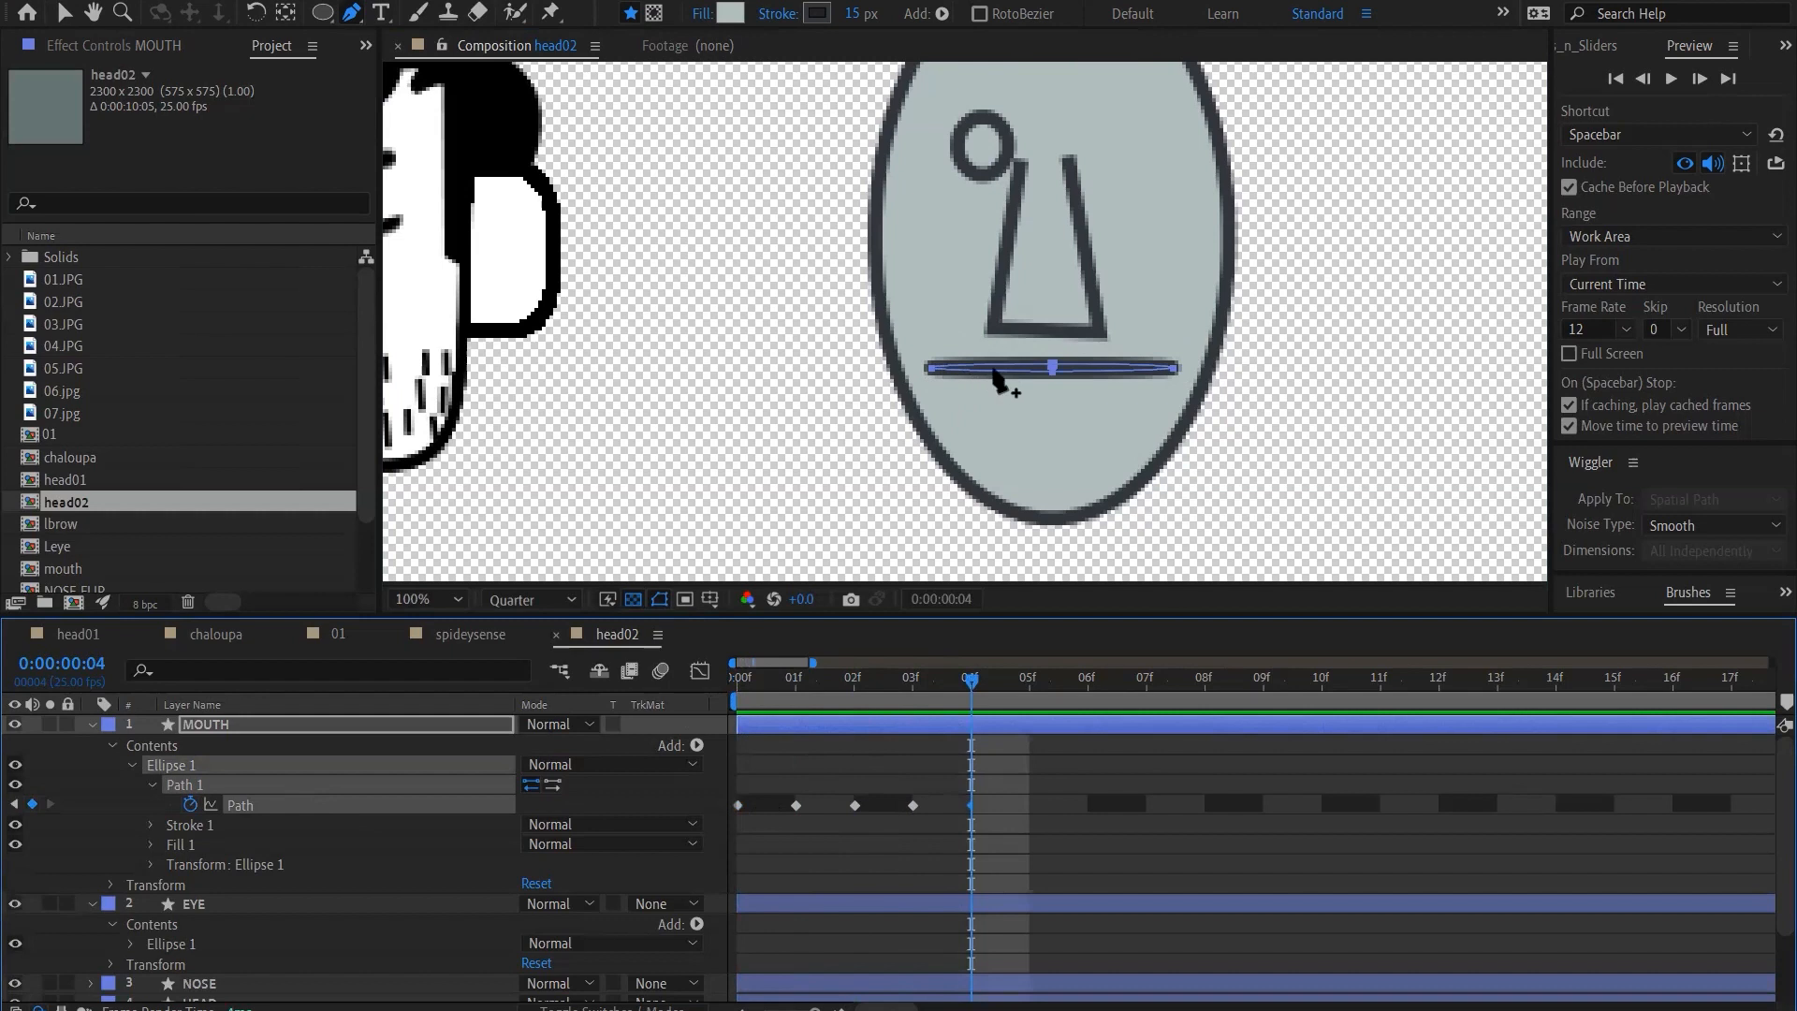
Open the mouth at frame 4 by lowering its lower middle point three large increments and raising its upper middle point one
{"action": "key", "text": "v"}
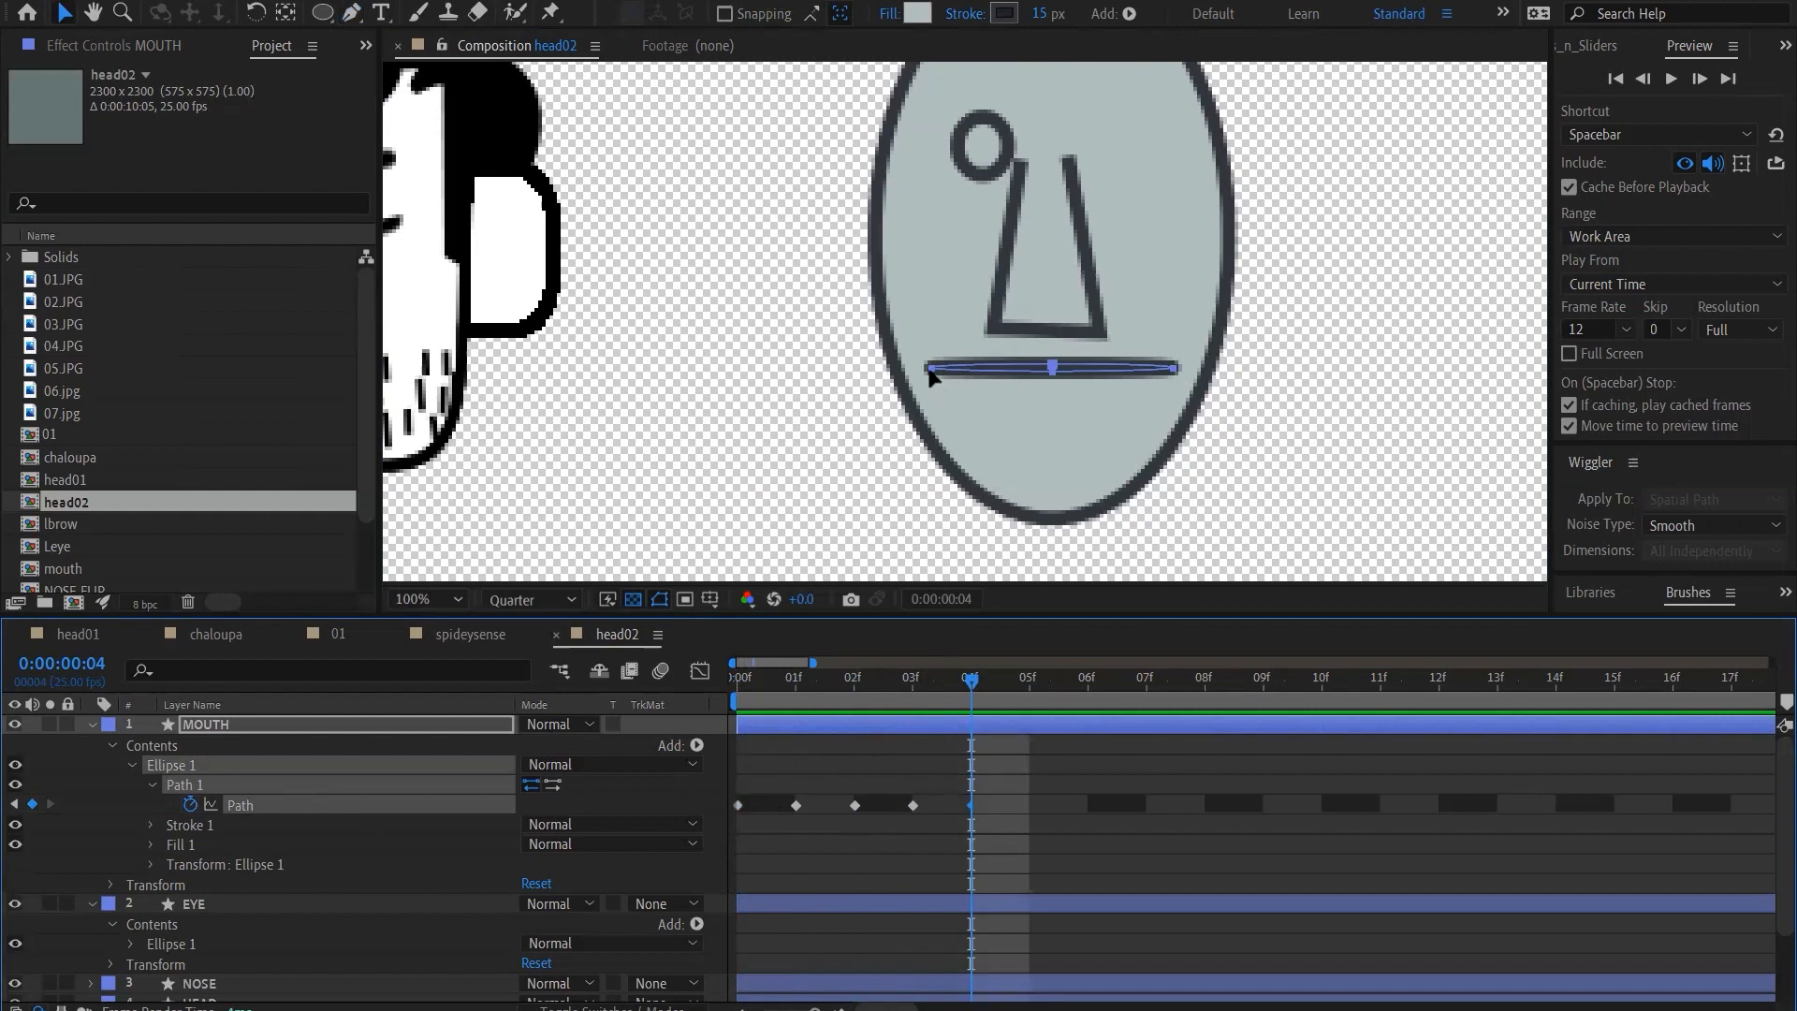
{"action": "left_click", "coordinate": [1054, 370]}
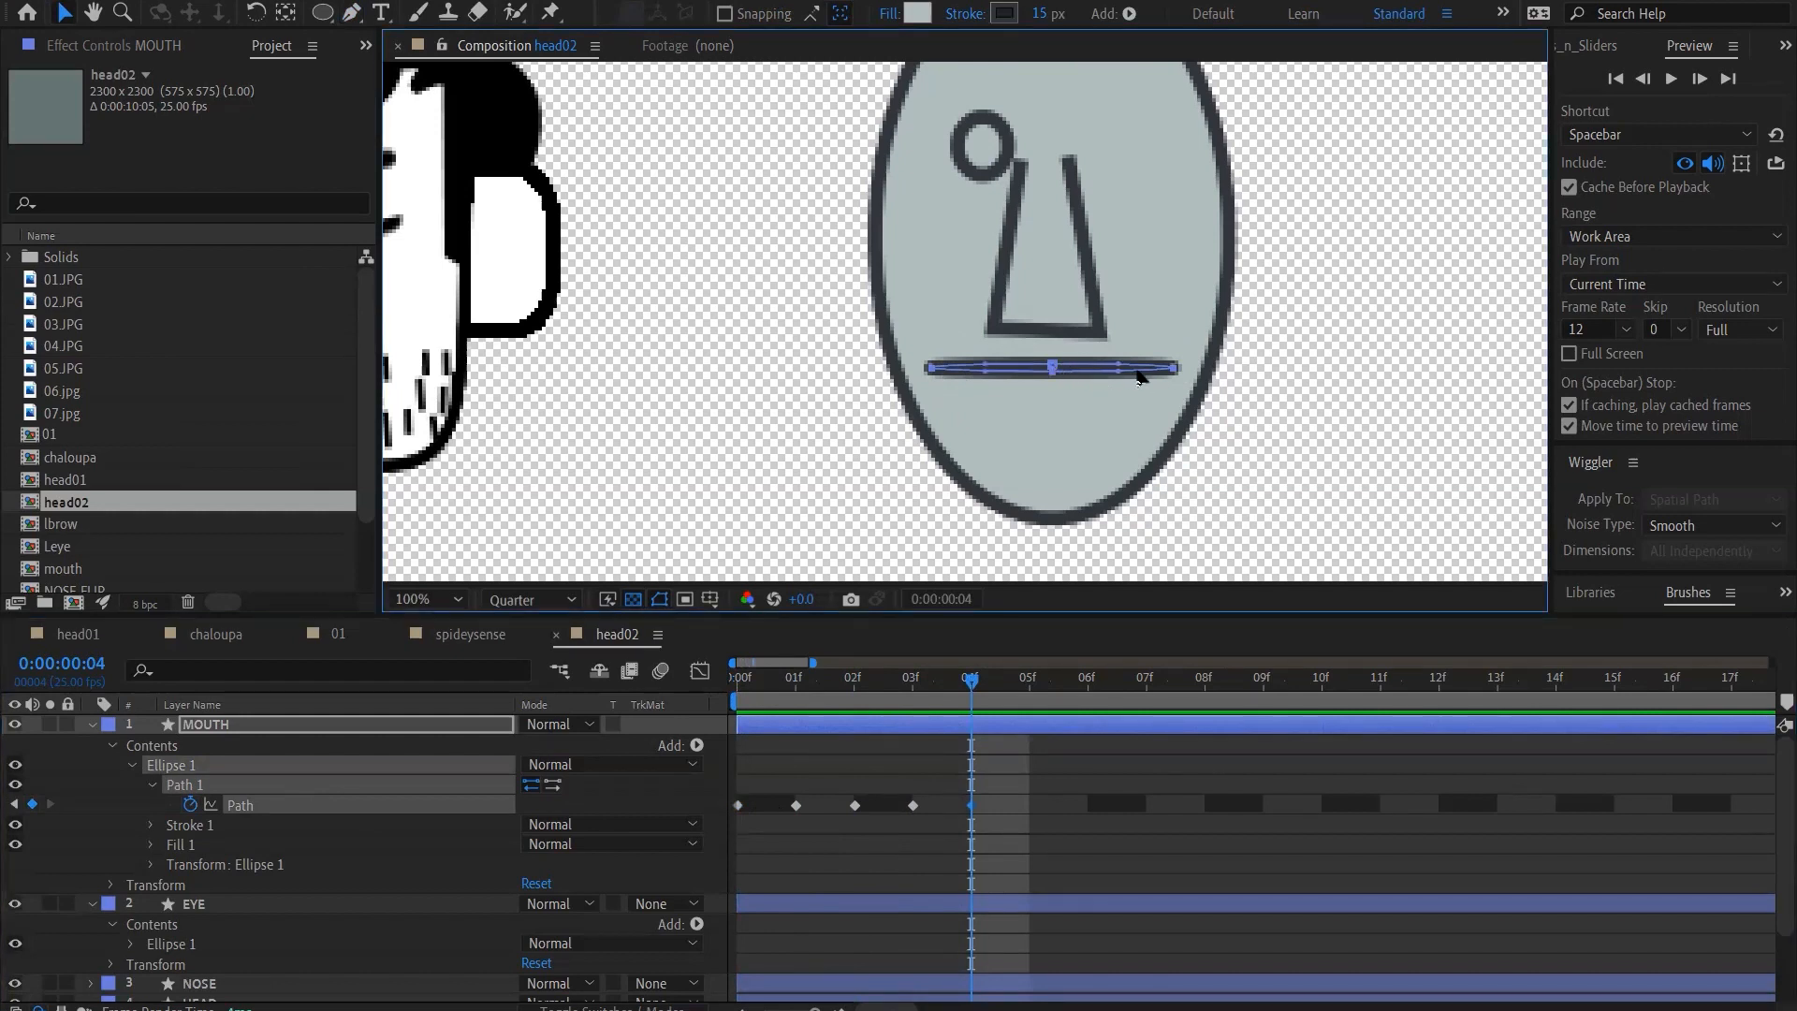
{"action": "left_click", "coordinate": [1055, 375]}
{"action": "key", "text": "shift+Down"}
{"action": "key", "text": "shift+Down"}
{"action": "key", "text": "shift+Down"}
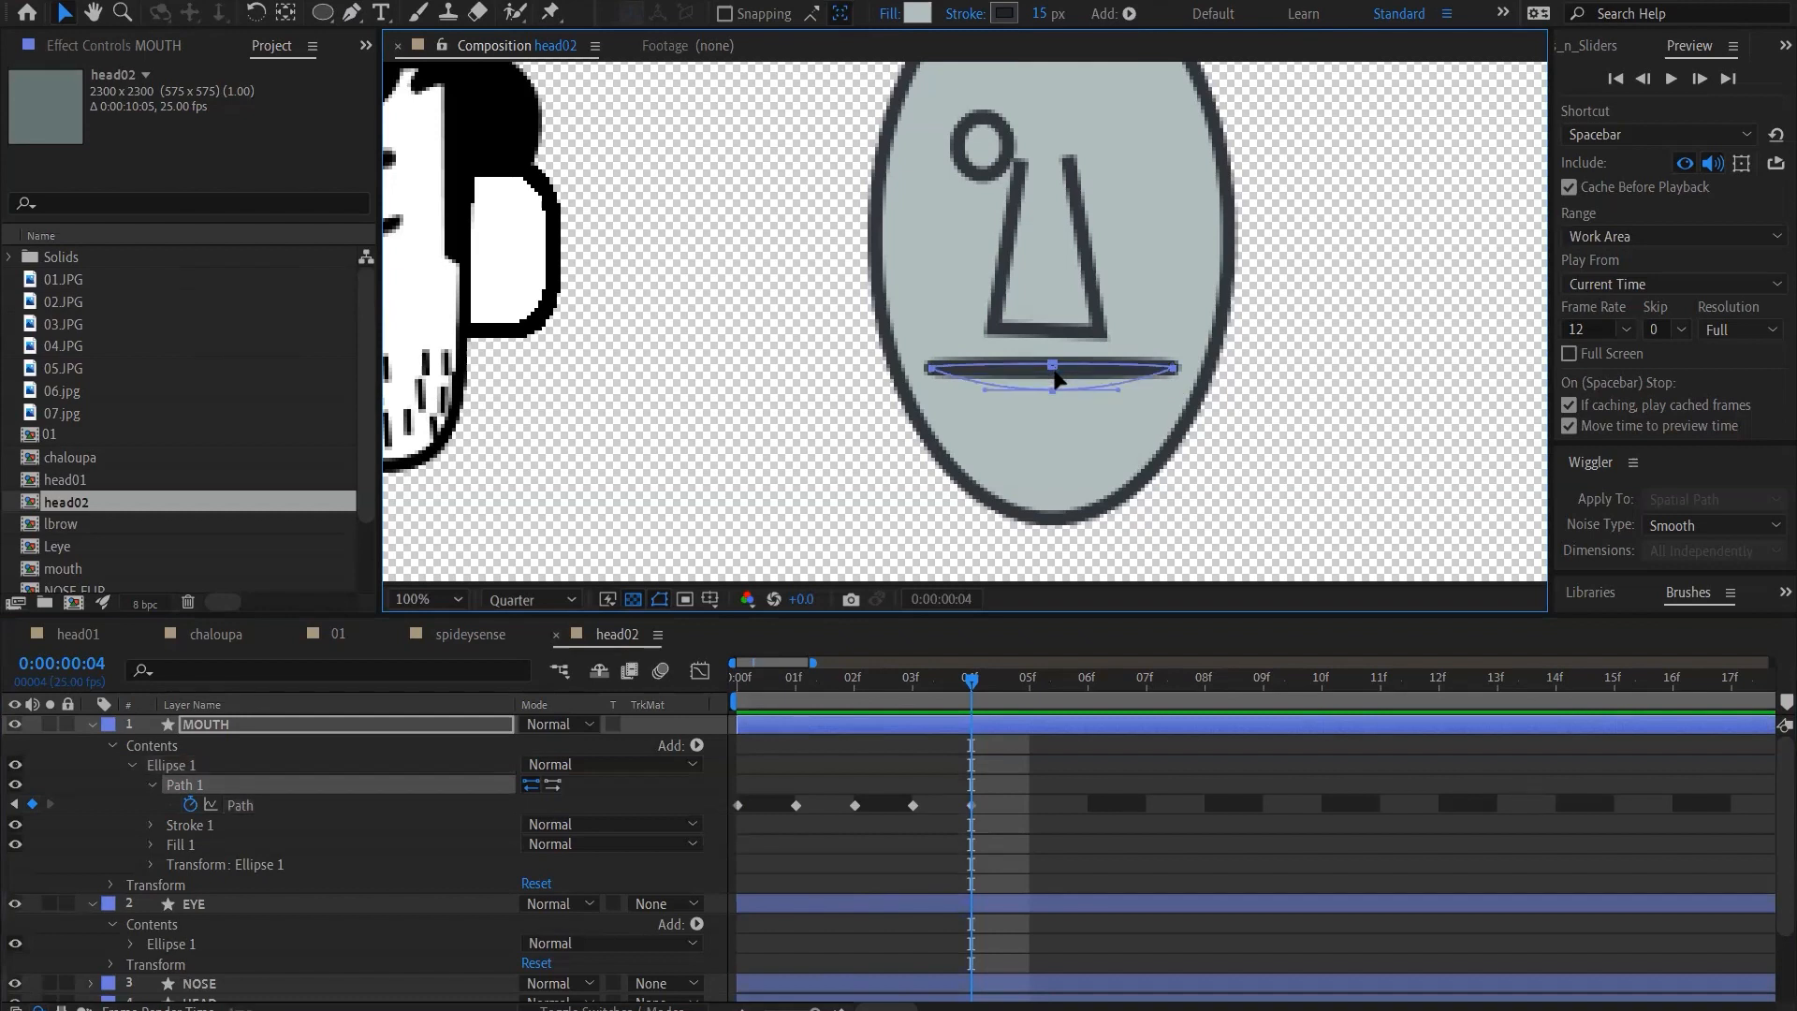
{"action": "left_click", "coordinate": [1054, 366]}
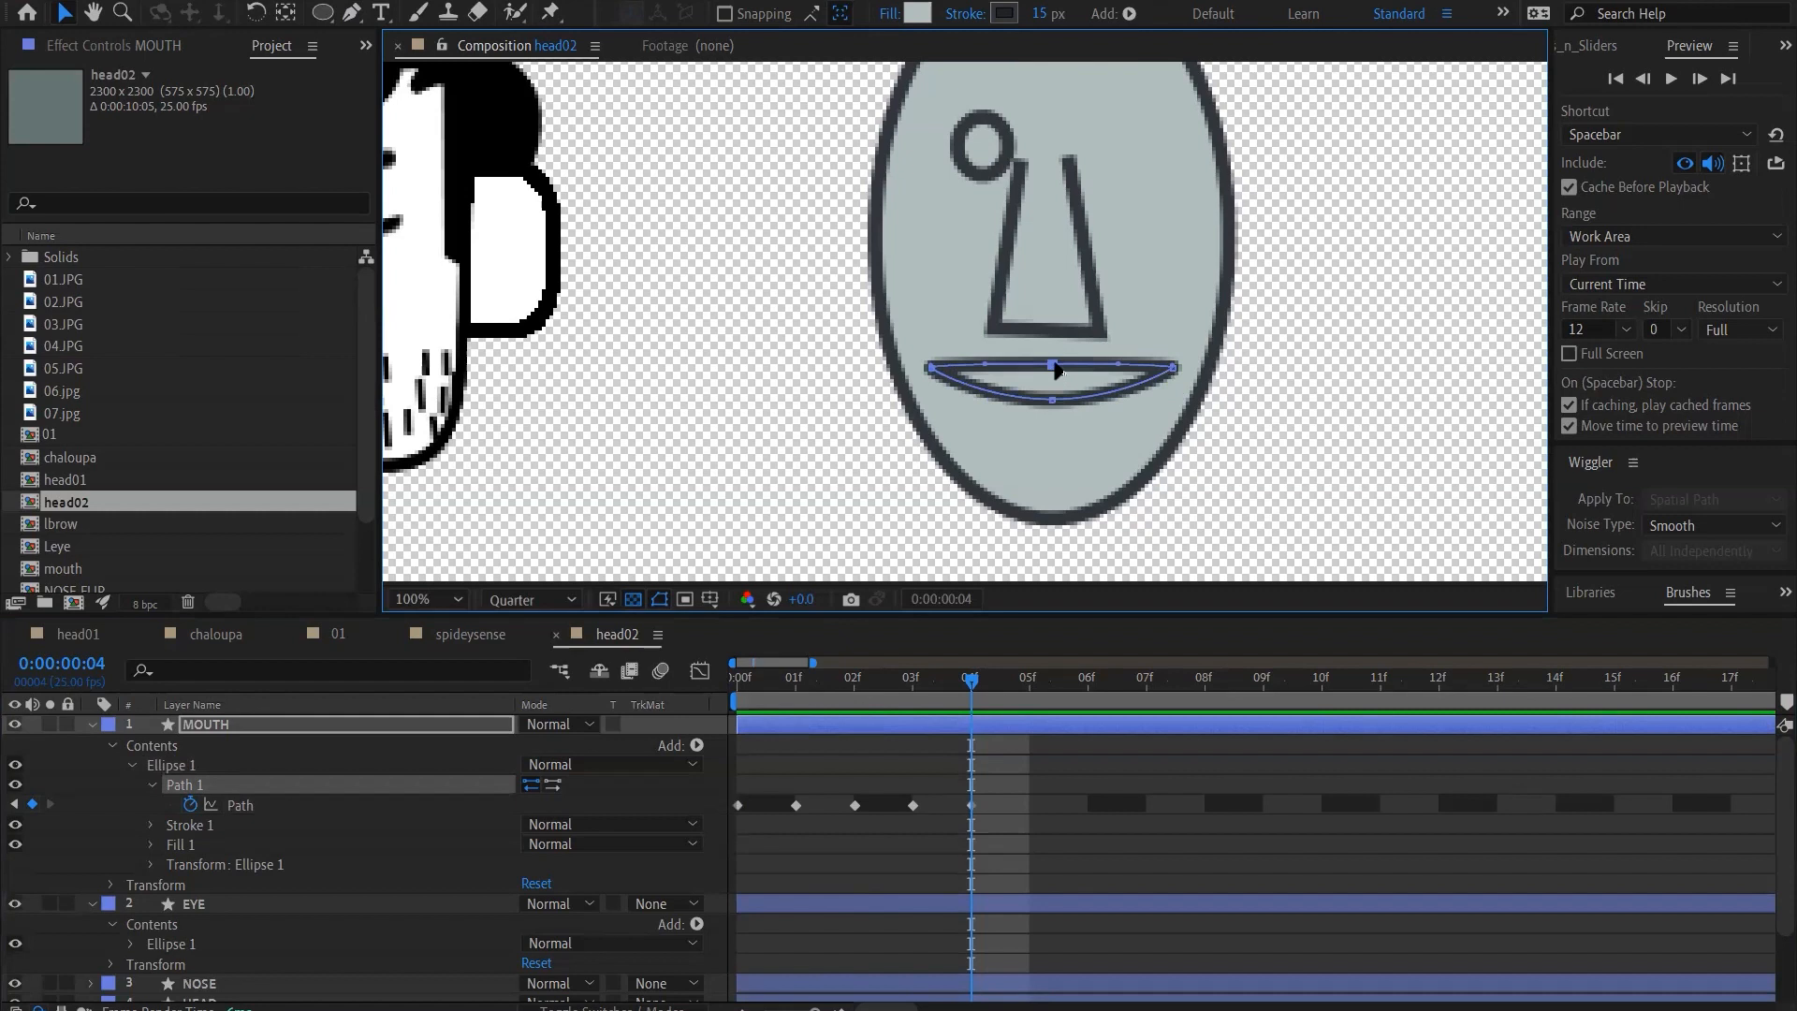
{"action": "key", "text": "shift+Up"}
{"action": "left_click", "coordinate": [1051, 400]}
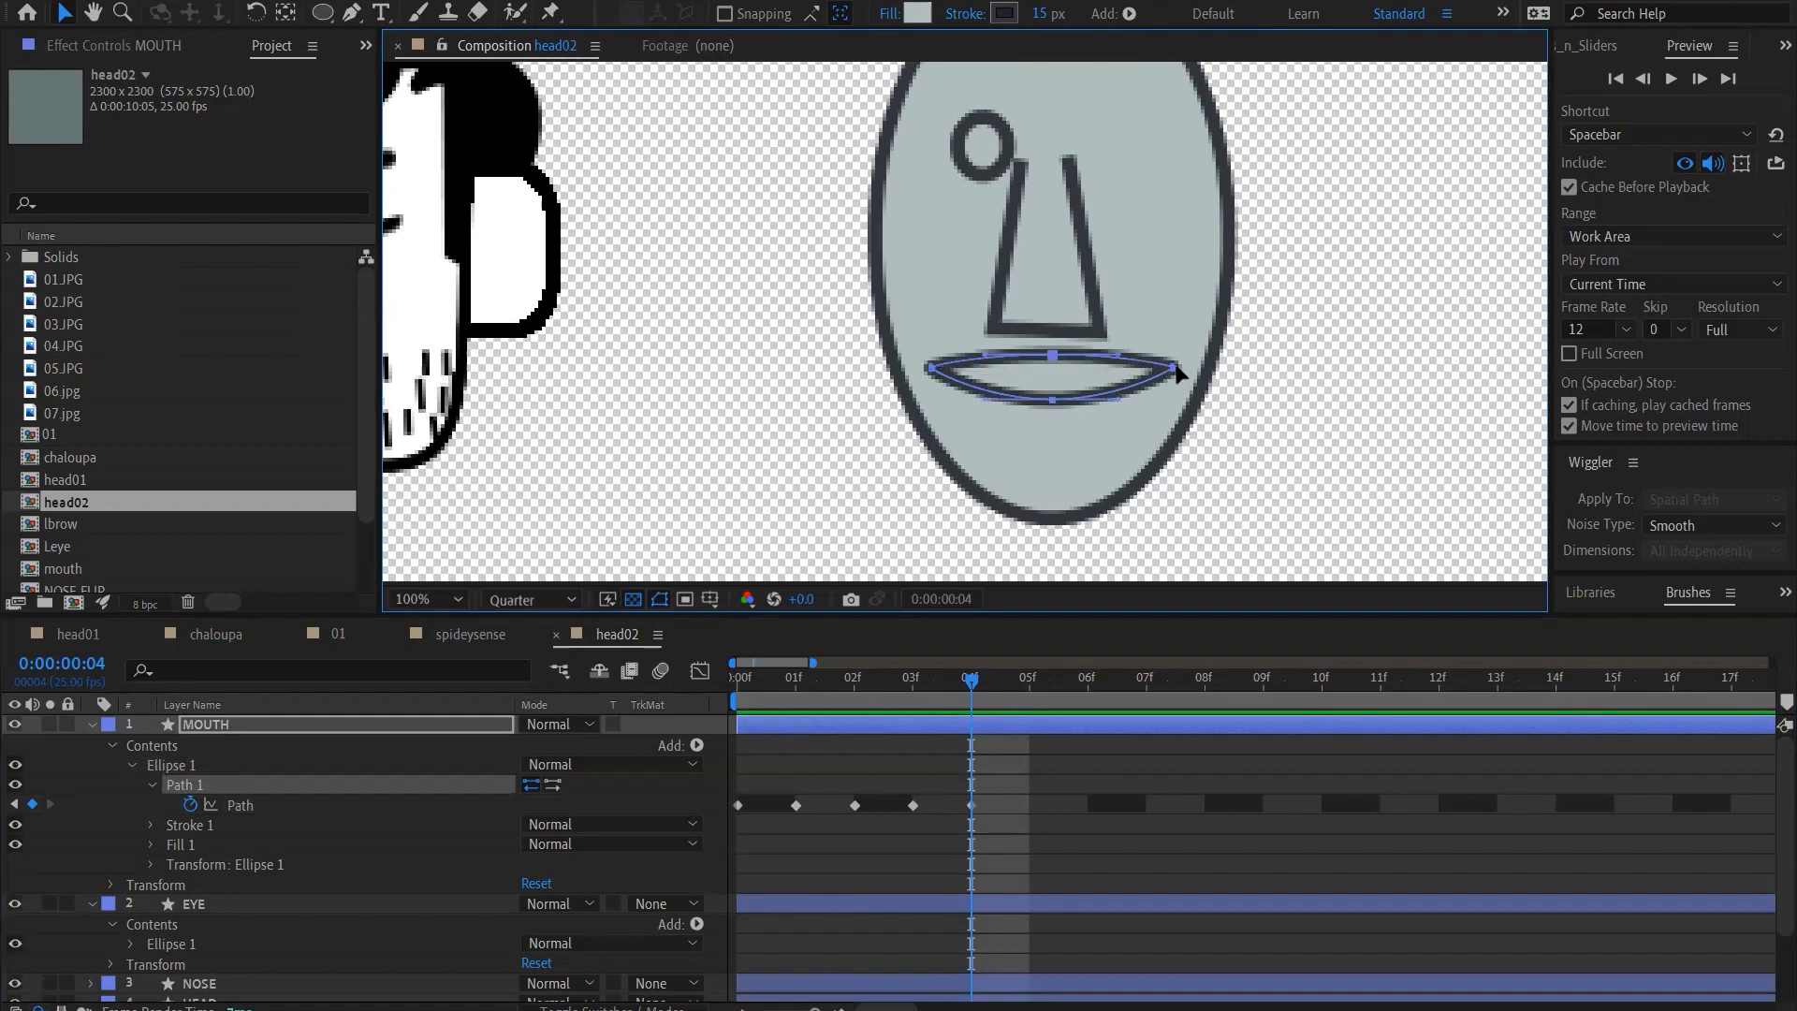
Narrow the open mouth at frame 4 by moving both corner points inward and slightly down
{"action": "left_click_drag", "start_coordinate": [1175, 371], "coordinate": [1119, 368]}
{"action": "key", "text": "shift+Left"}
{"action": "key", "text": "ctrl+z"}
{"action": "left_click", "coordinate": [930, 368]}
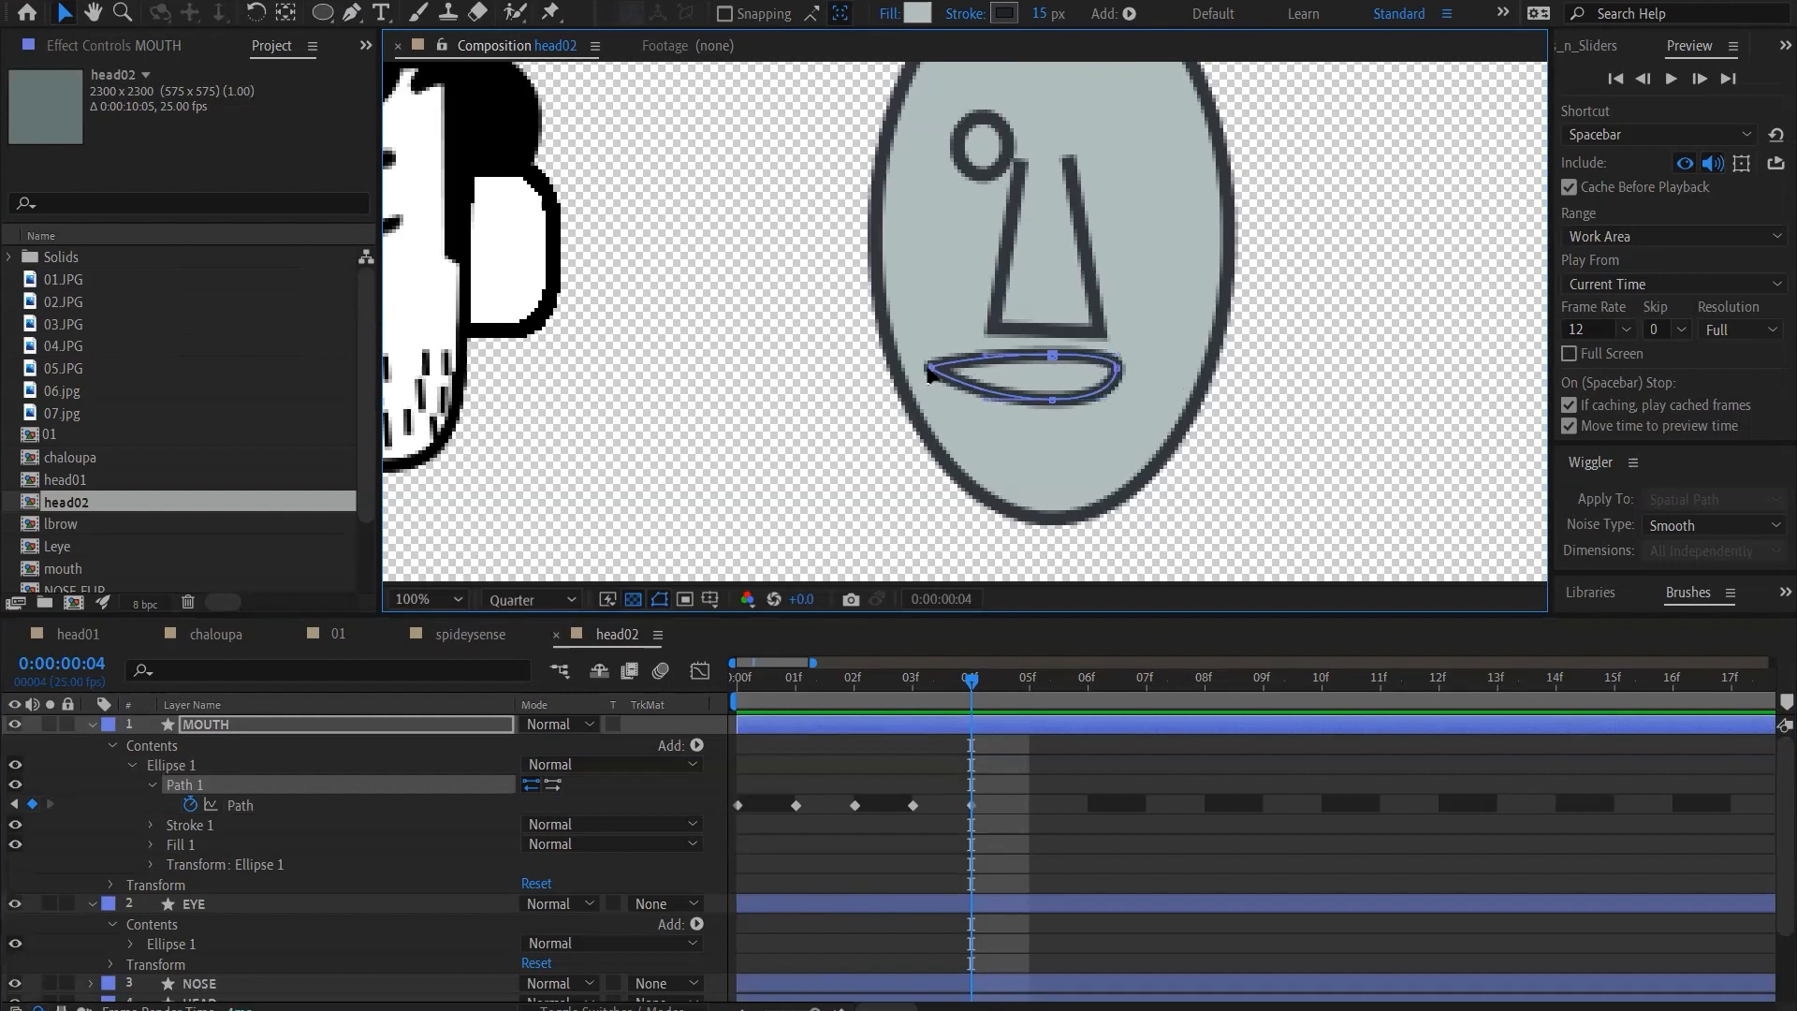
{"action": "key", "text": "shift+Right"}
{"action": "key", "text": "shift+Right"}
{"action": "key", "text": "shift+Right"}
{"action": "key", "text": "shift+Right"}
{"action": "key", "text": "shift+Right"}
{"action": "key", "text": "shift+Right"}
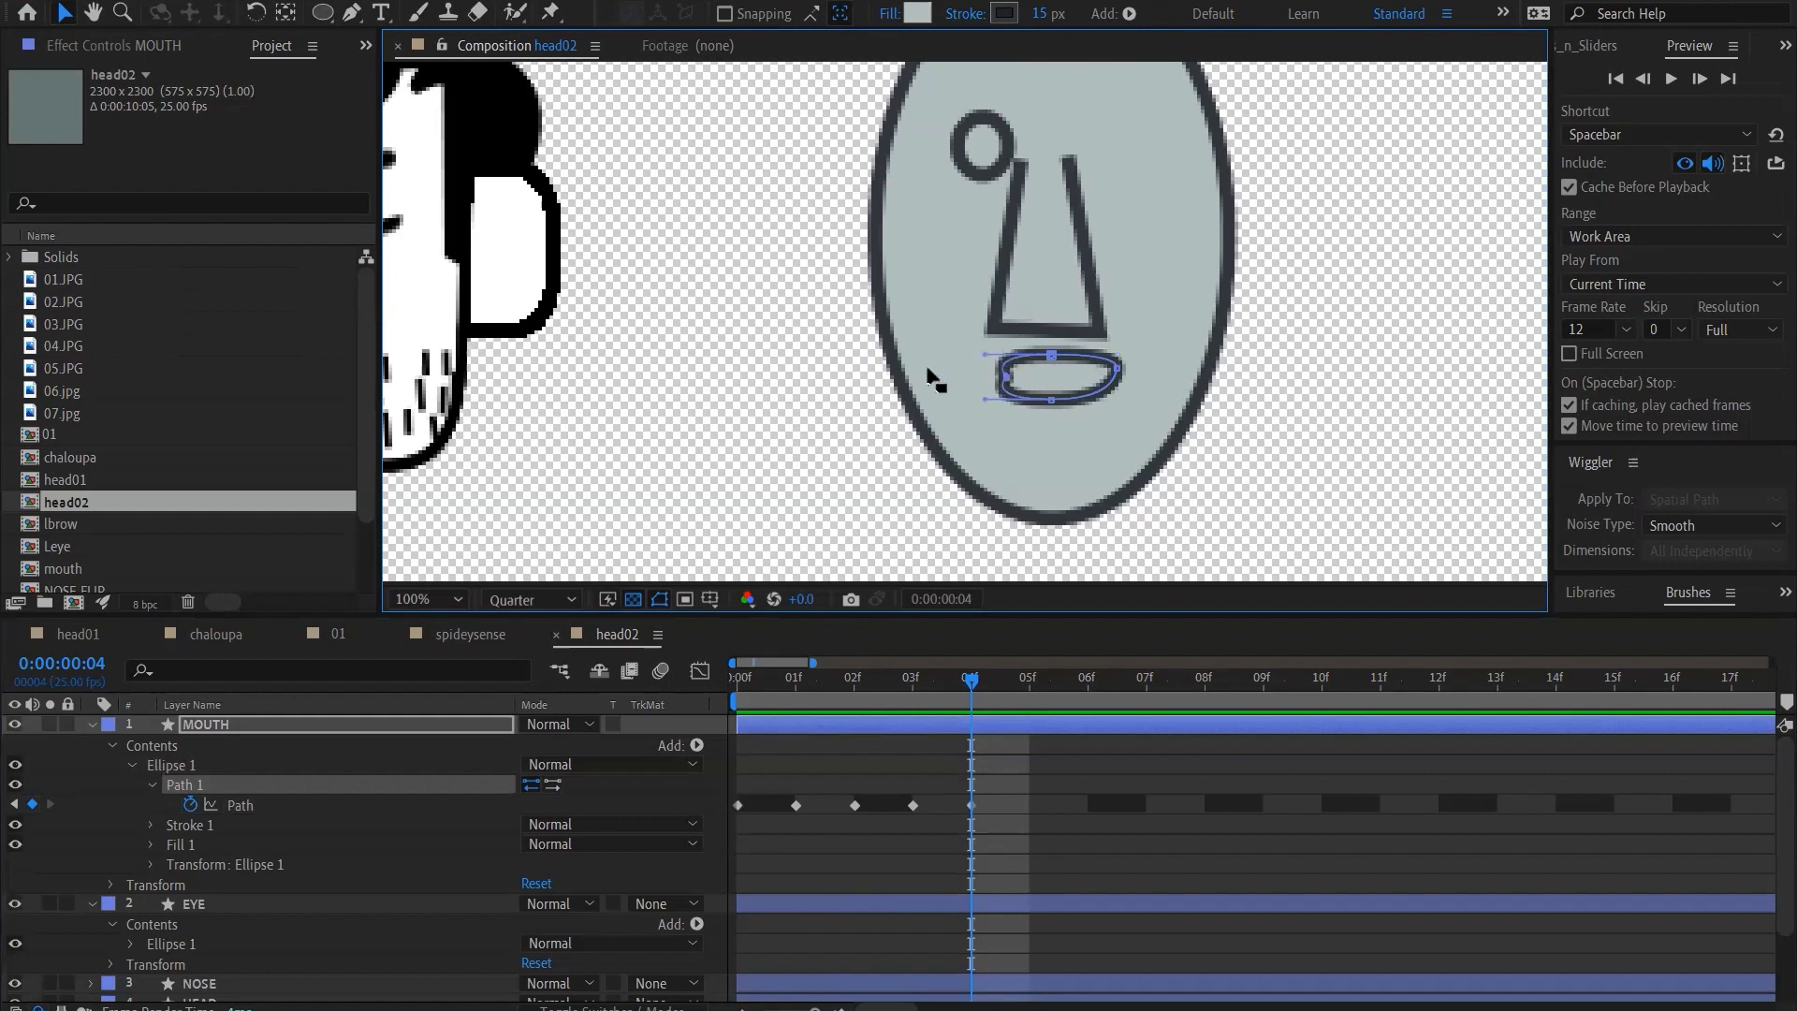
{"action": "left_click", "coordinate": [1119, 368]}
{"action": "key", "text": "shift+Left"}
{"action": "key", "text": "shift+Down"}
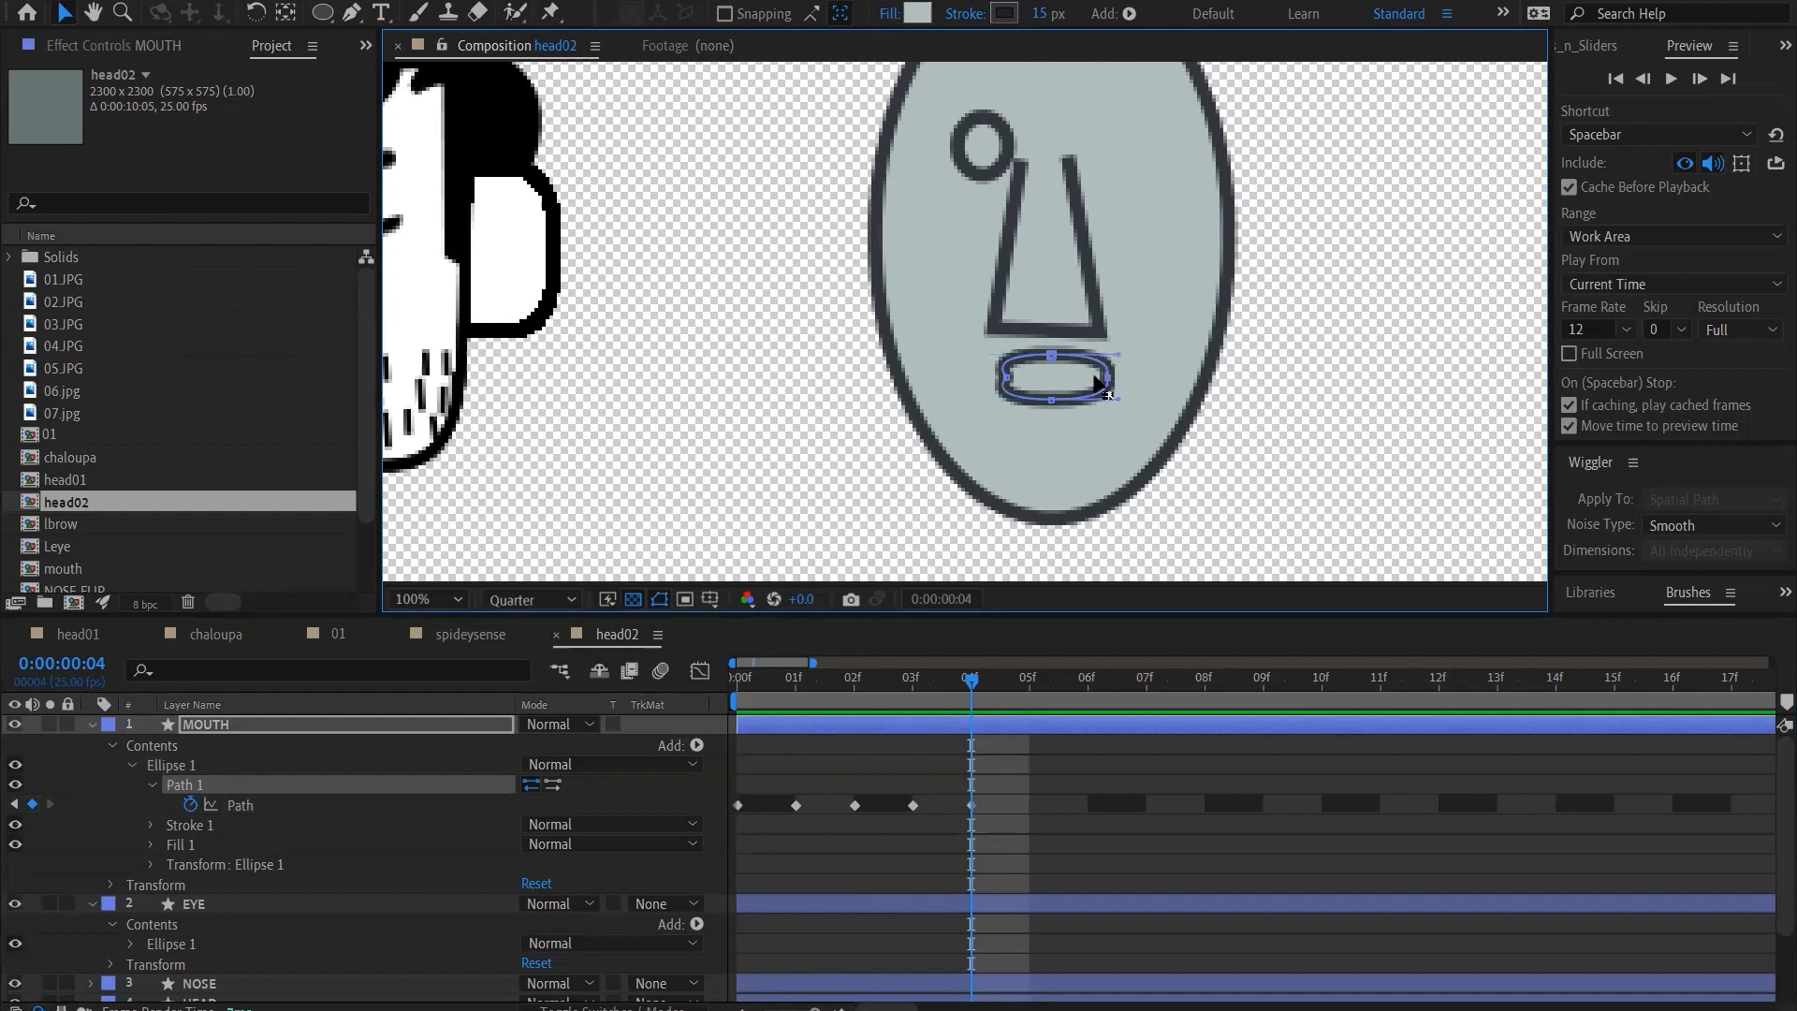
Convert all four mouth points at frame 4 so the outline becomes a smooth, rounded oval
{"action": "left_click", "coordinate": [1107, 378]}
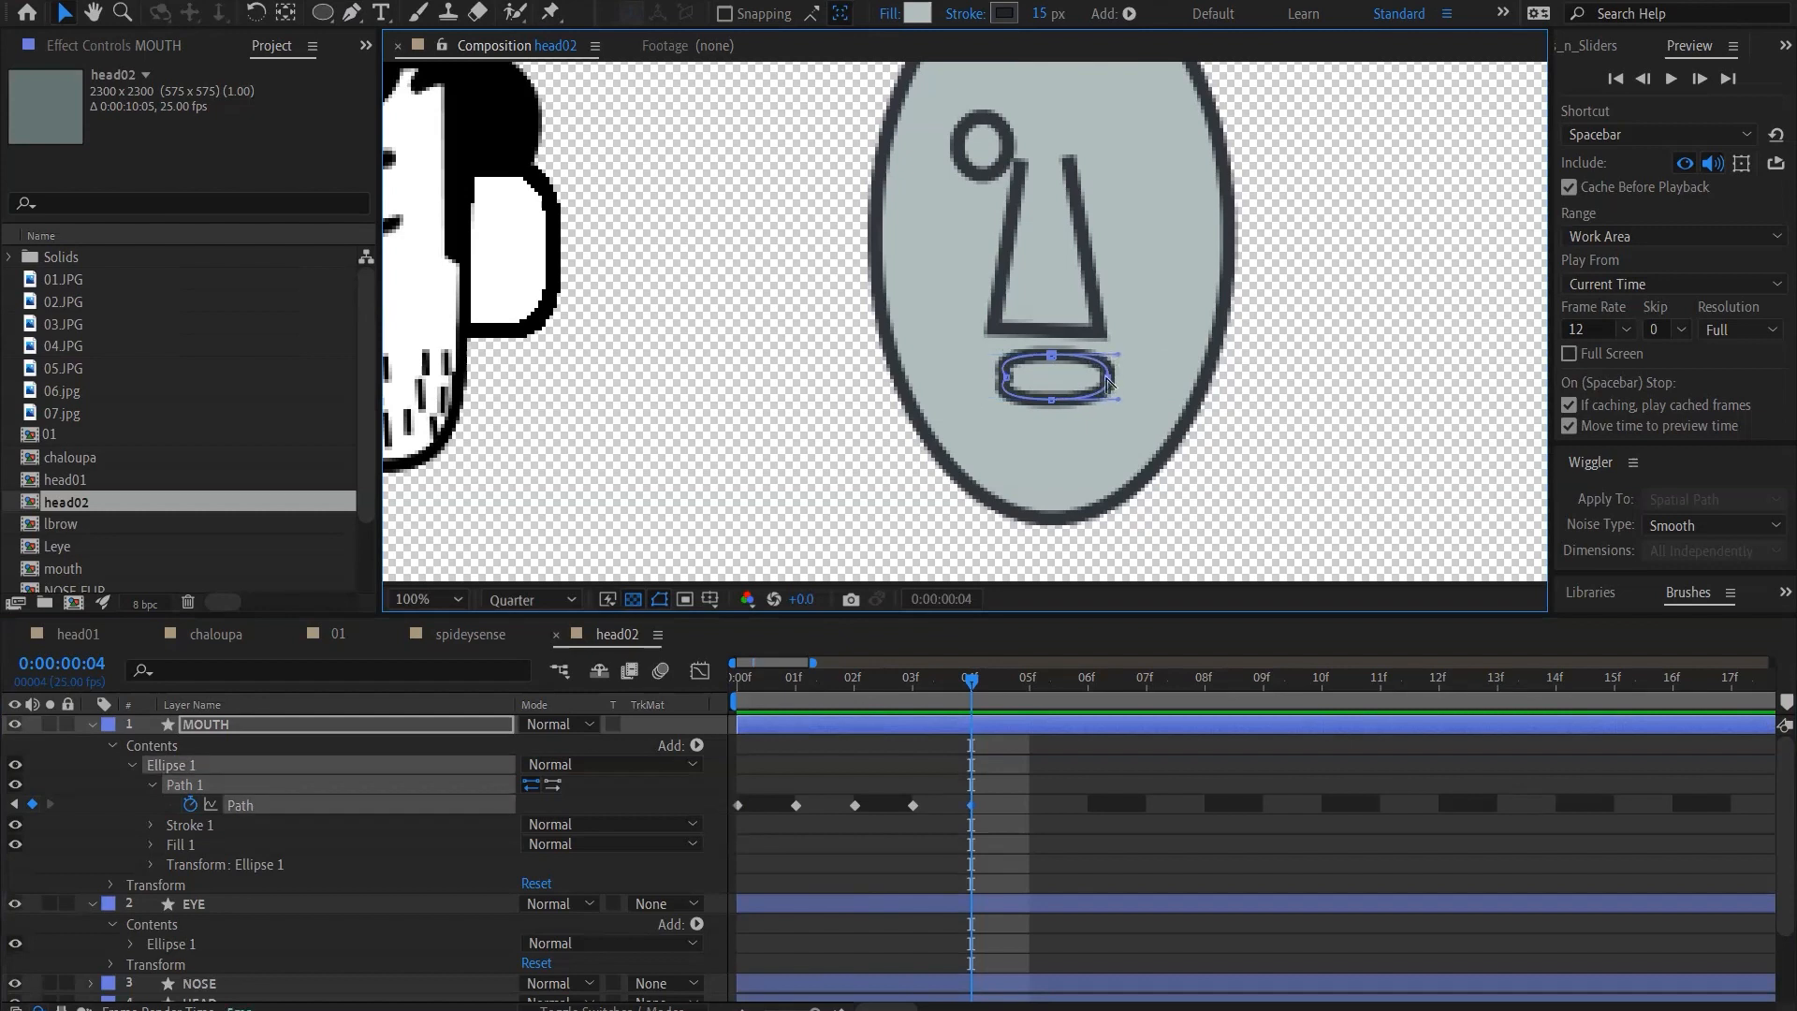
{"action": "left_click", "coordinate": [1107, 378], "text": "ctrl+alt"}
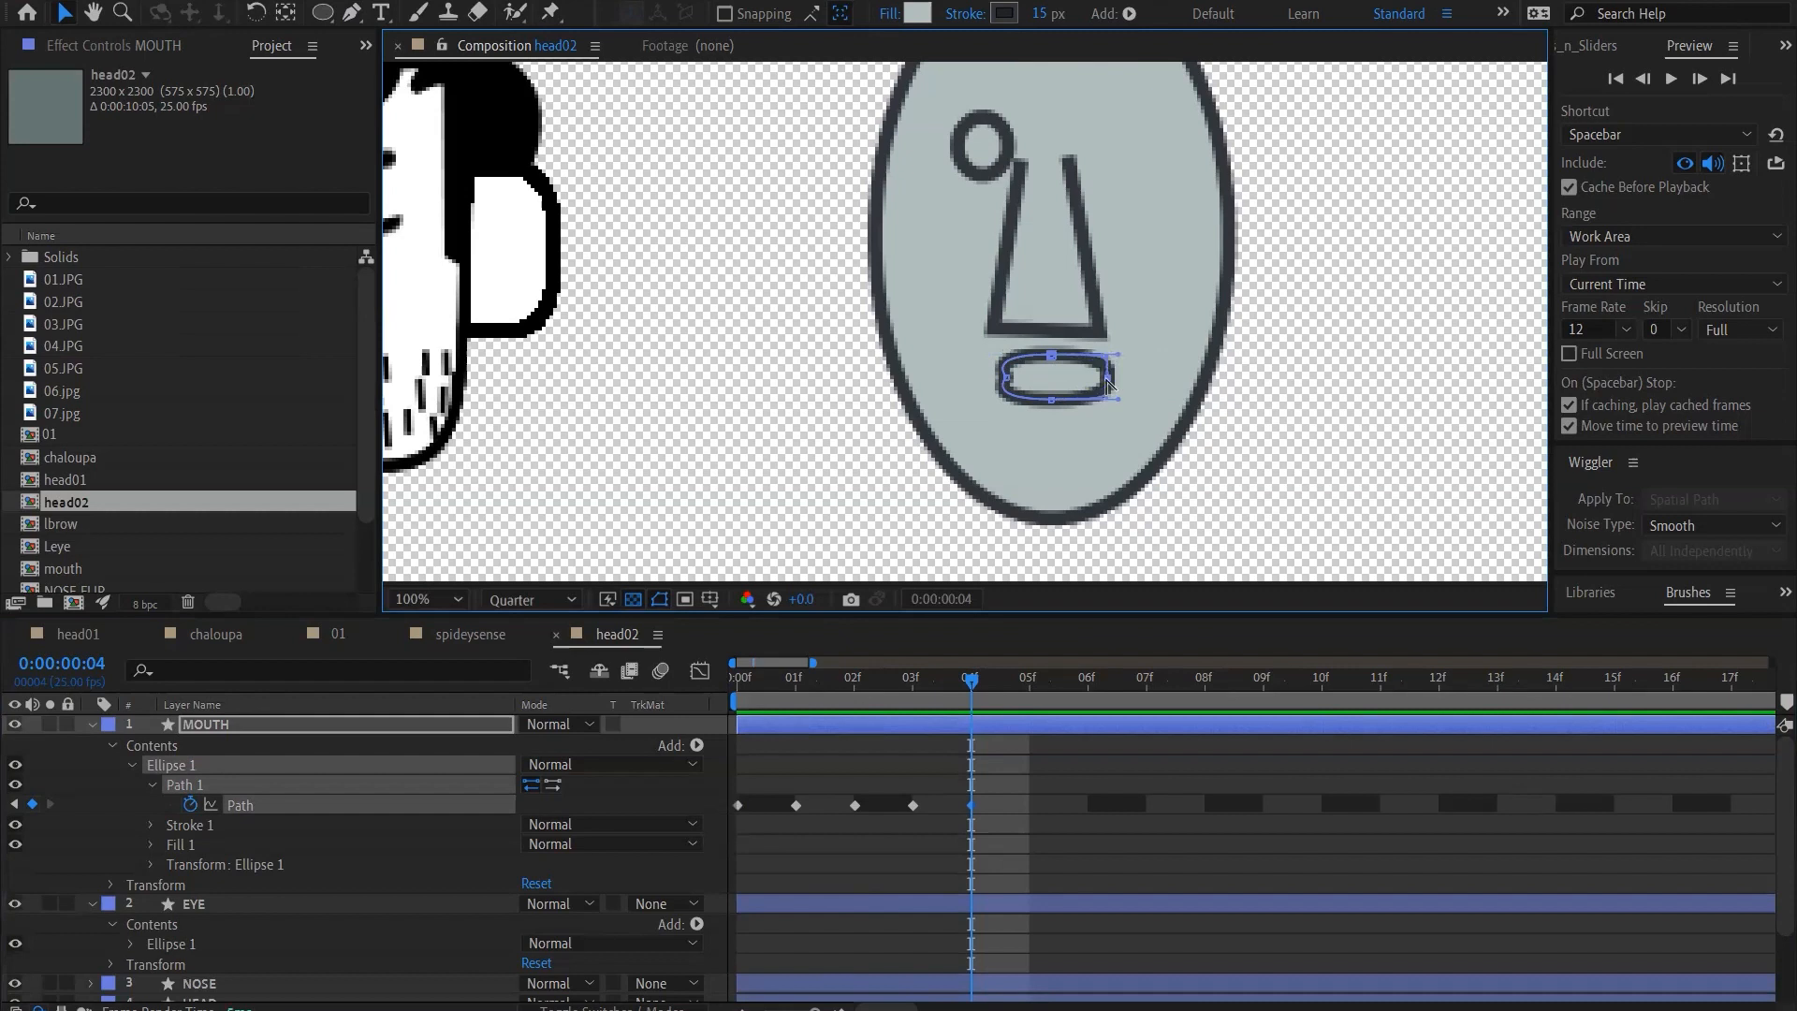
{"action": "left_click", "coordinate": [1009, 377]}
{"action": "left_click", "coordinate": [1008, 378], "text": "ctrl+alt"}
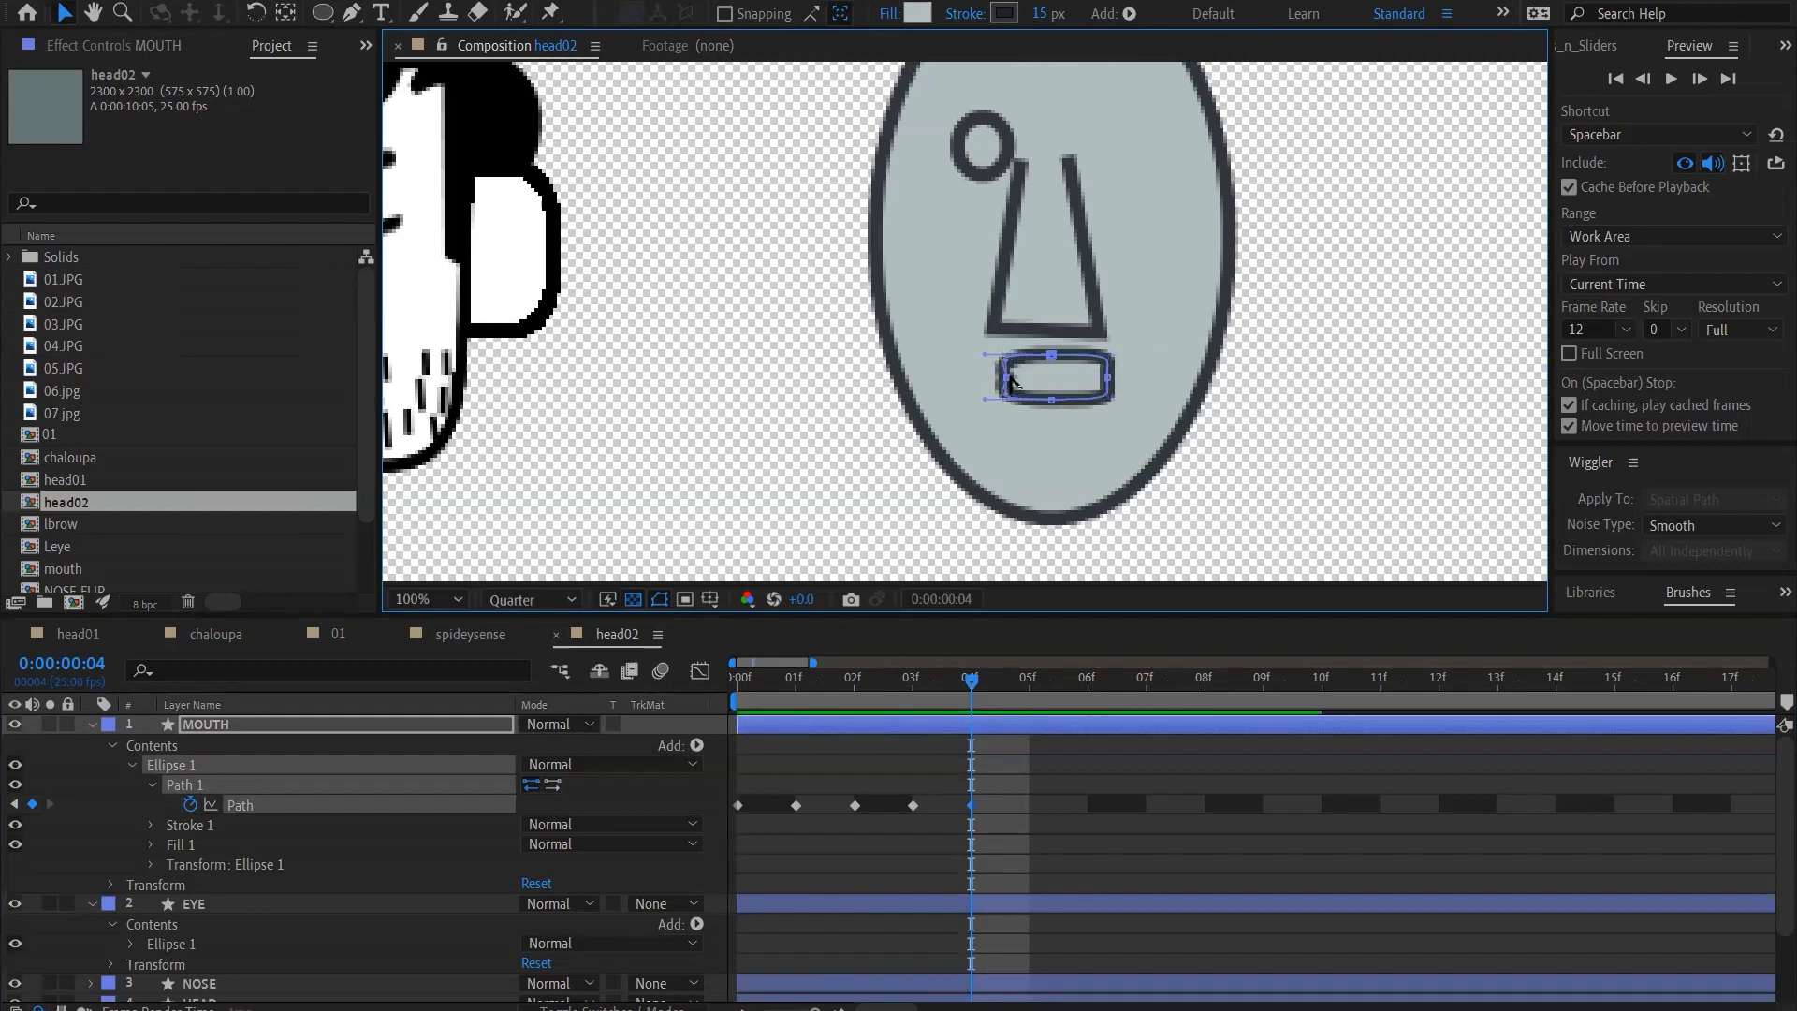
{"action": "left_click", "coordinate": [1050, 356], "text": "ctrl+alt"}
{"action": "left_click", "coordinate": [1049, 356], "text": "ctrl+alt"}
{"action": "left_click", "coordinate": [1052, 401], "text": "ctrl+alt"}
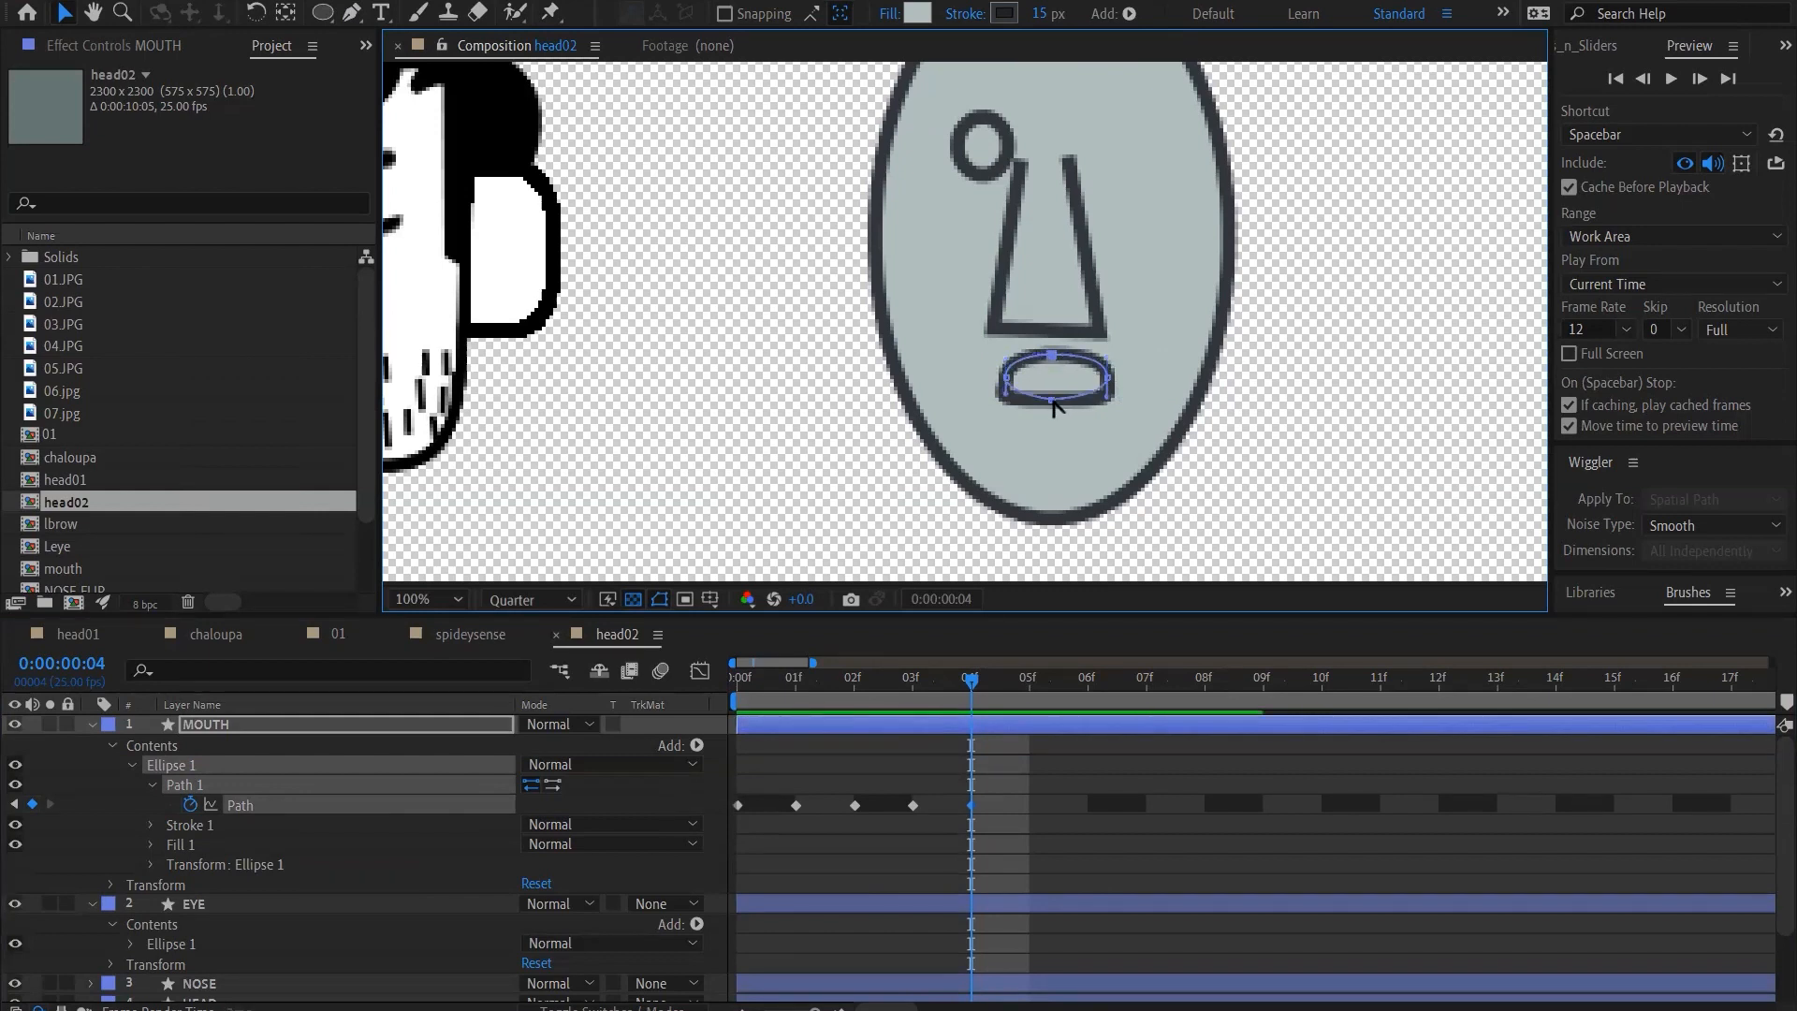
{"action": "left_click", "coordinate": [1053, 401], "text": "ctrl+alt"}
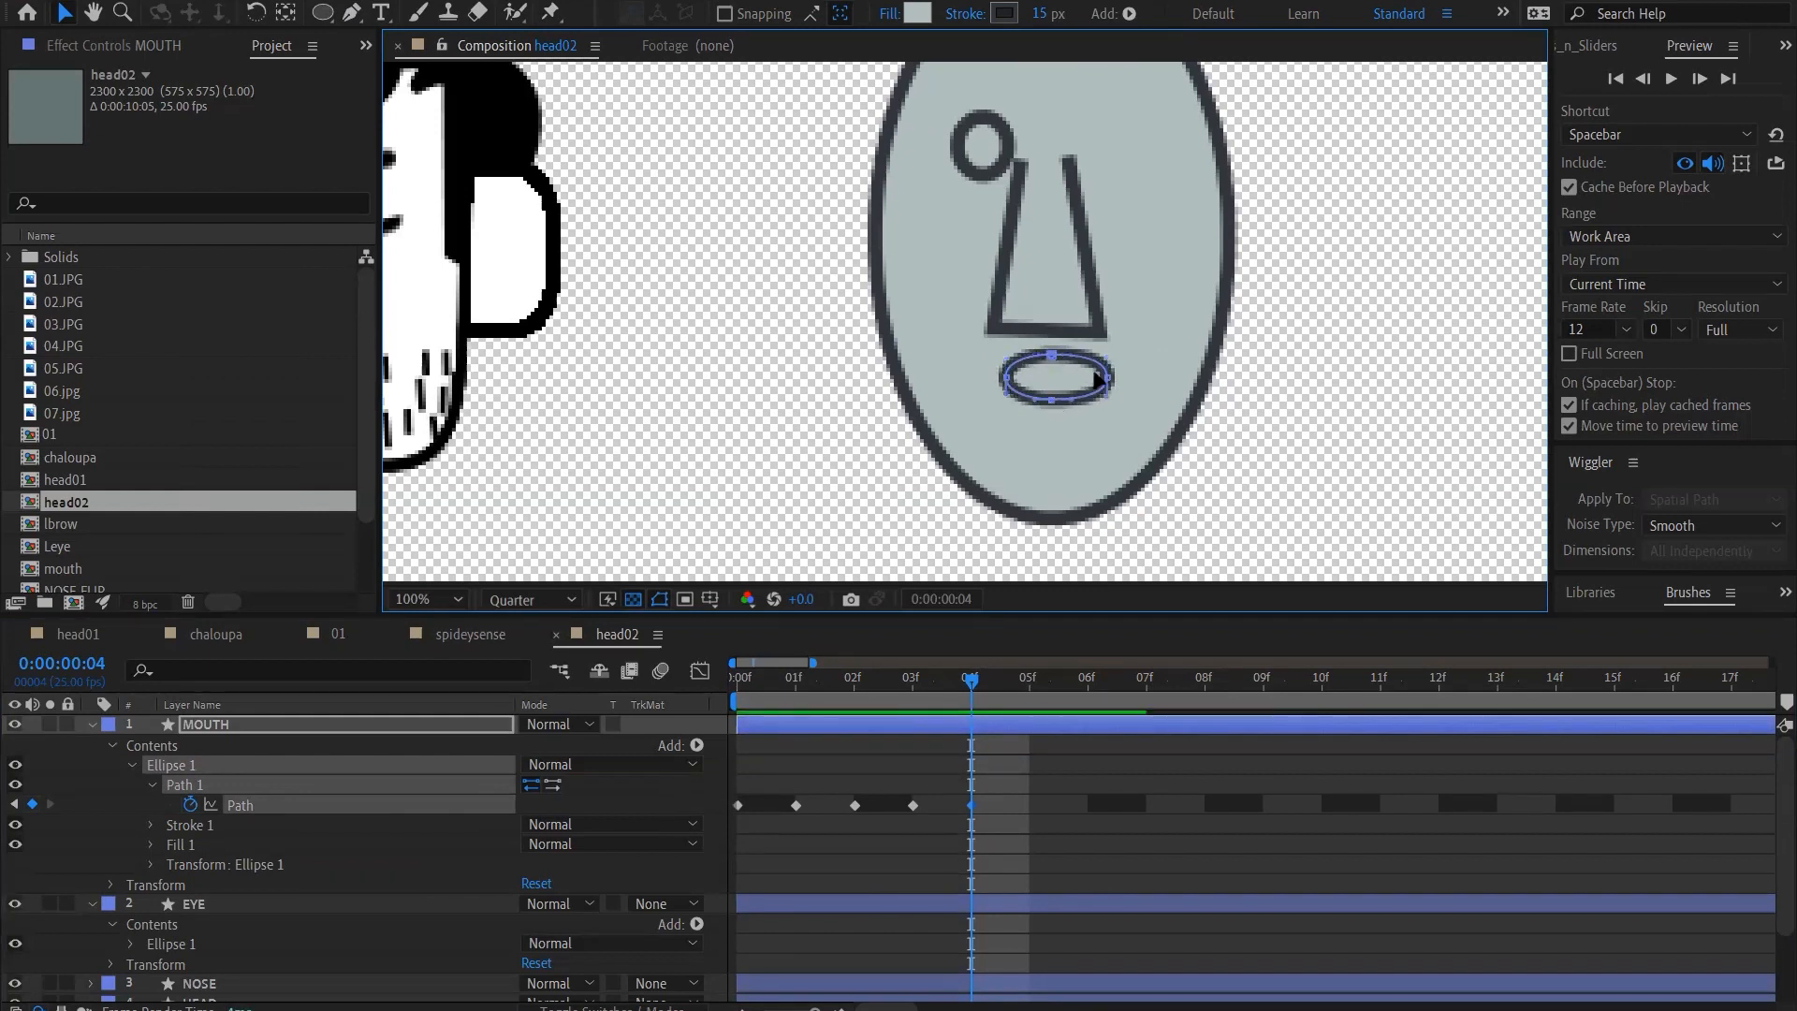
Tighten the oval mouth at frame 4 by moving both corner points further inward and slightly down, and return to frame 0
{"action": "left_click_drag", "start_coordinate": [1108, 377], "coordinate": [1015, 382]}
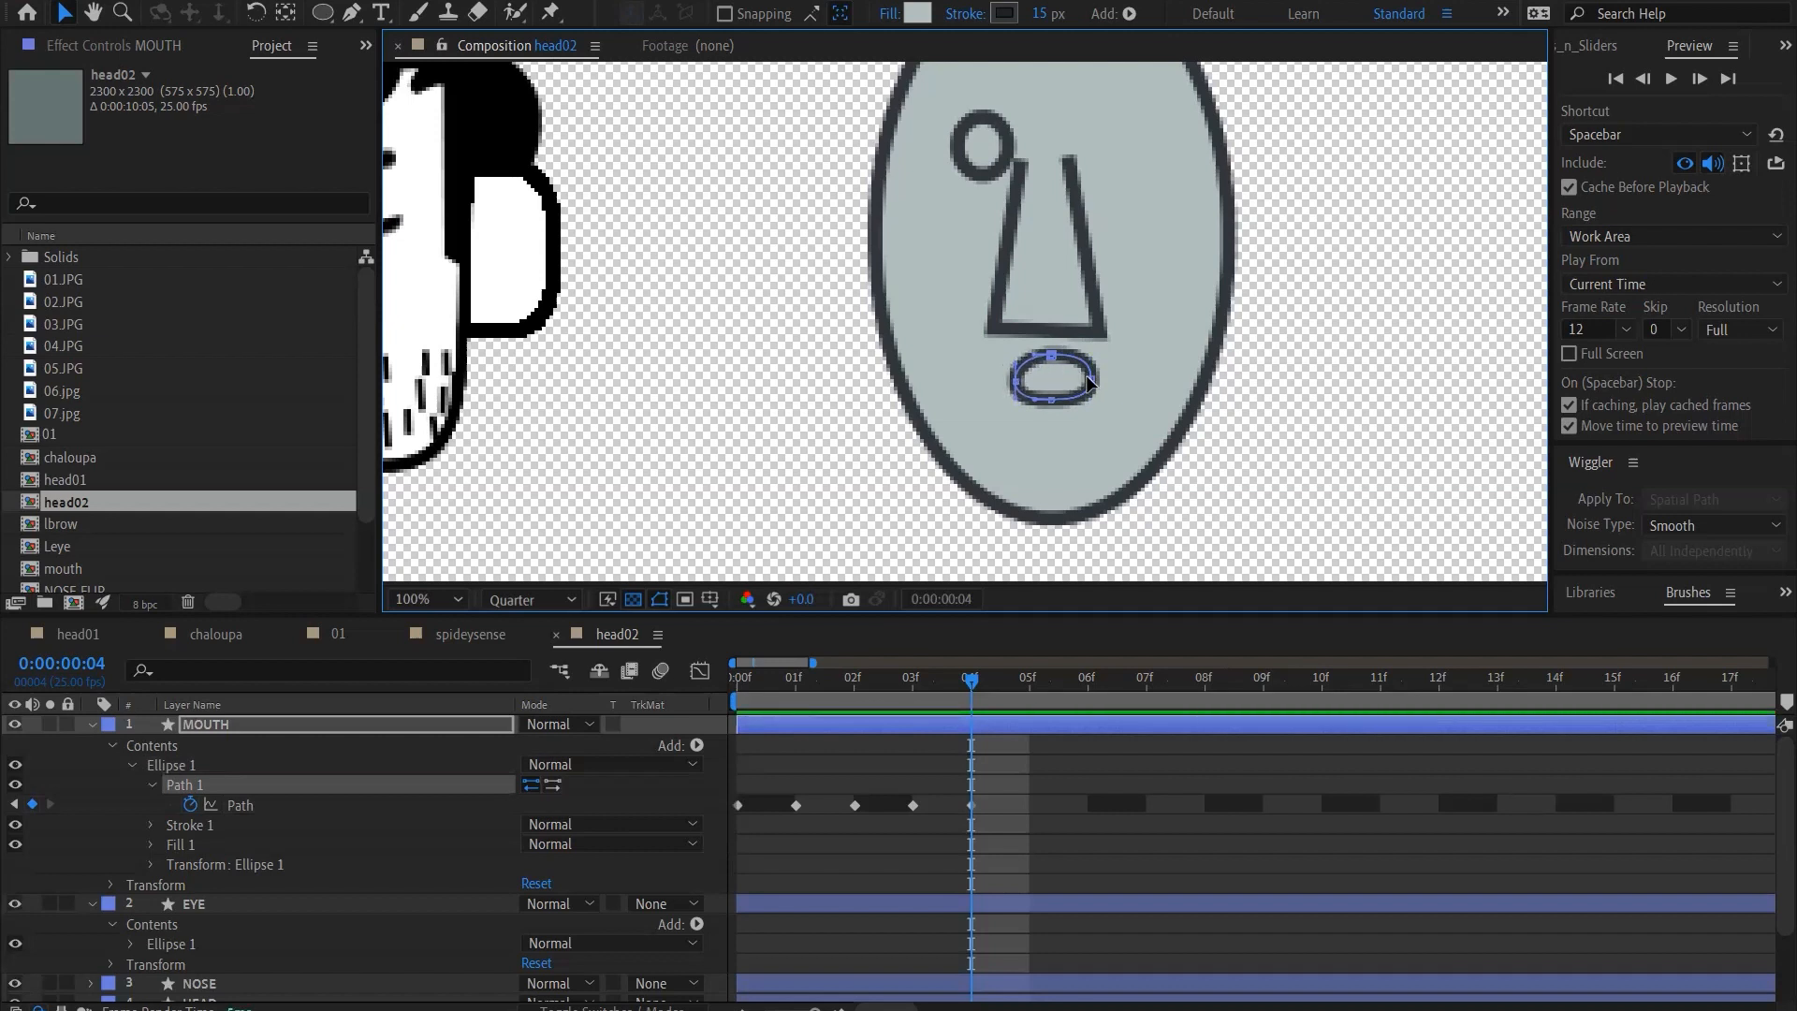
{"action": "left_click_drag", "start_coordinate": [1092, 379], "coordinate": [1091, 382]}
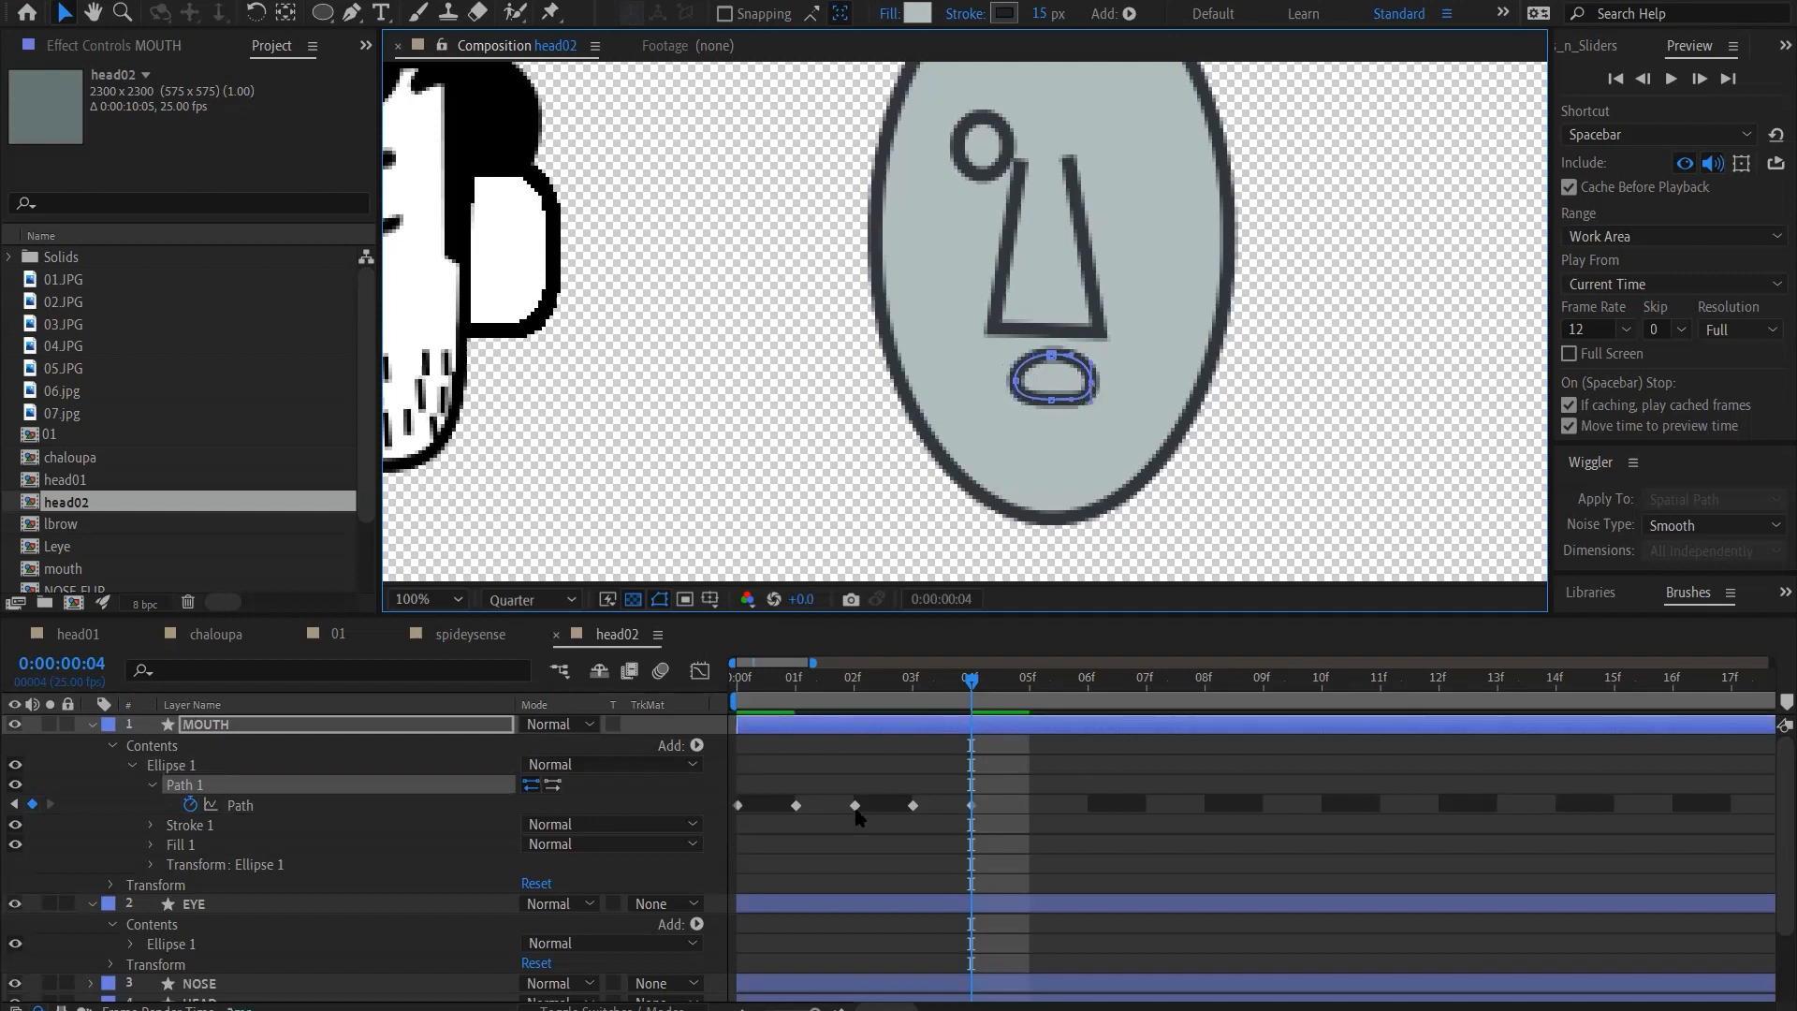
{"action": "left_click_drag", "start_coordinate": [971, 679], "coordinate": [550, 680]}
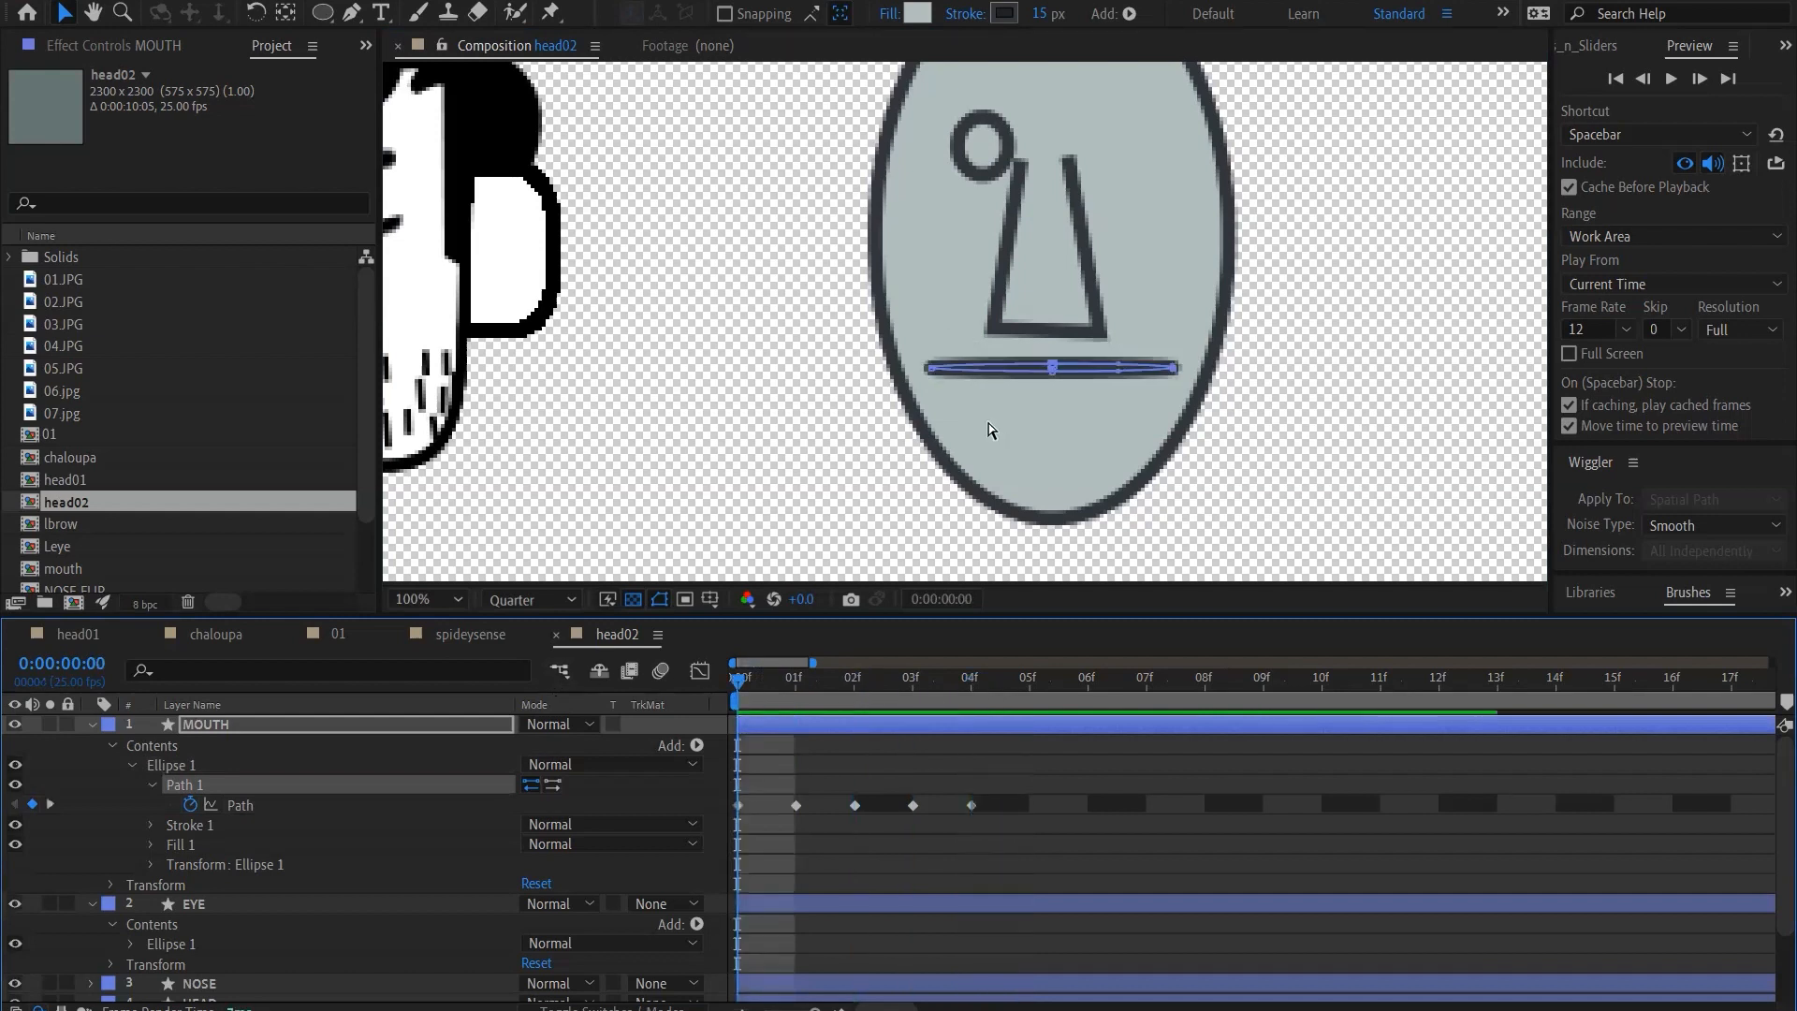
Set the fill colour of the EYE layer's ellipse to black (000000)
{"action": "key", "text": "comma"}
{"action": "left_click", "coordinate": [268, 900]}
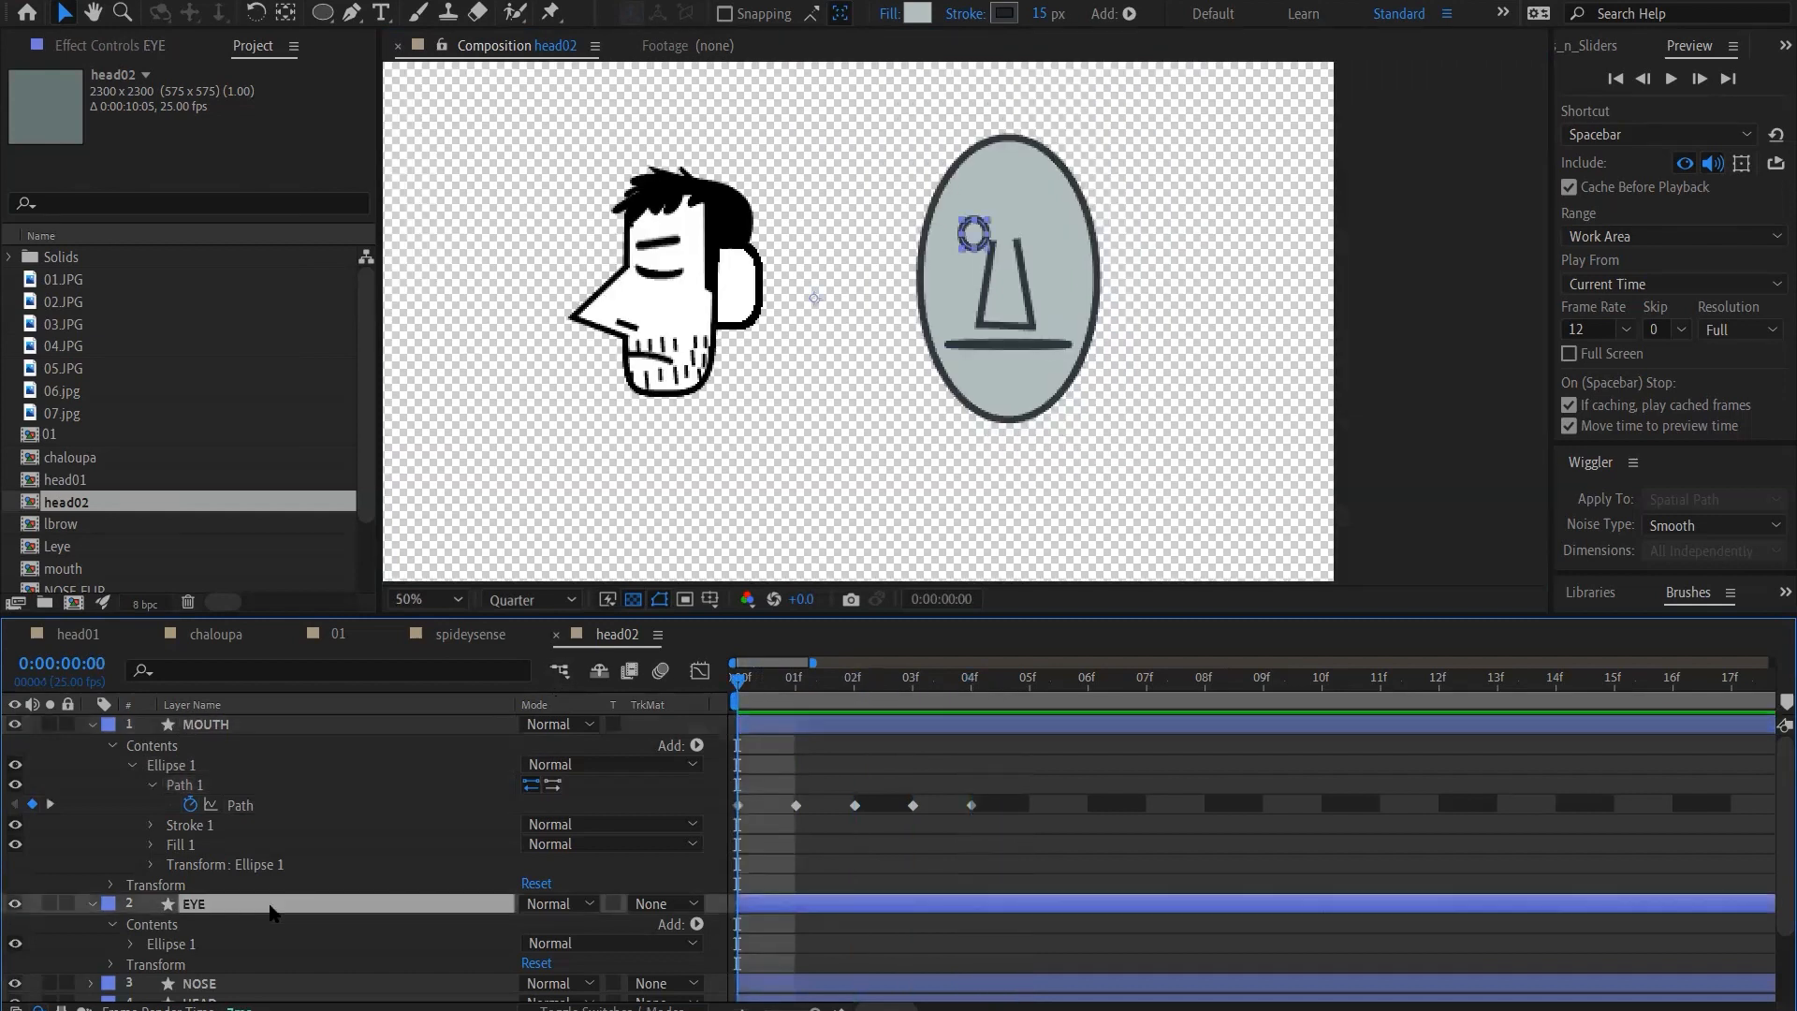
{"action": "key", "text": "period"}
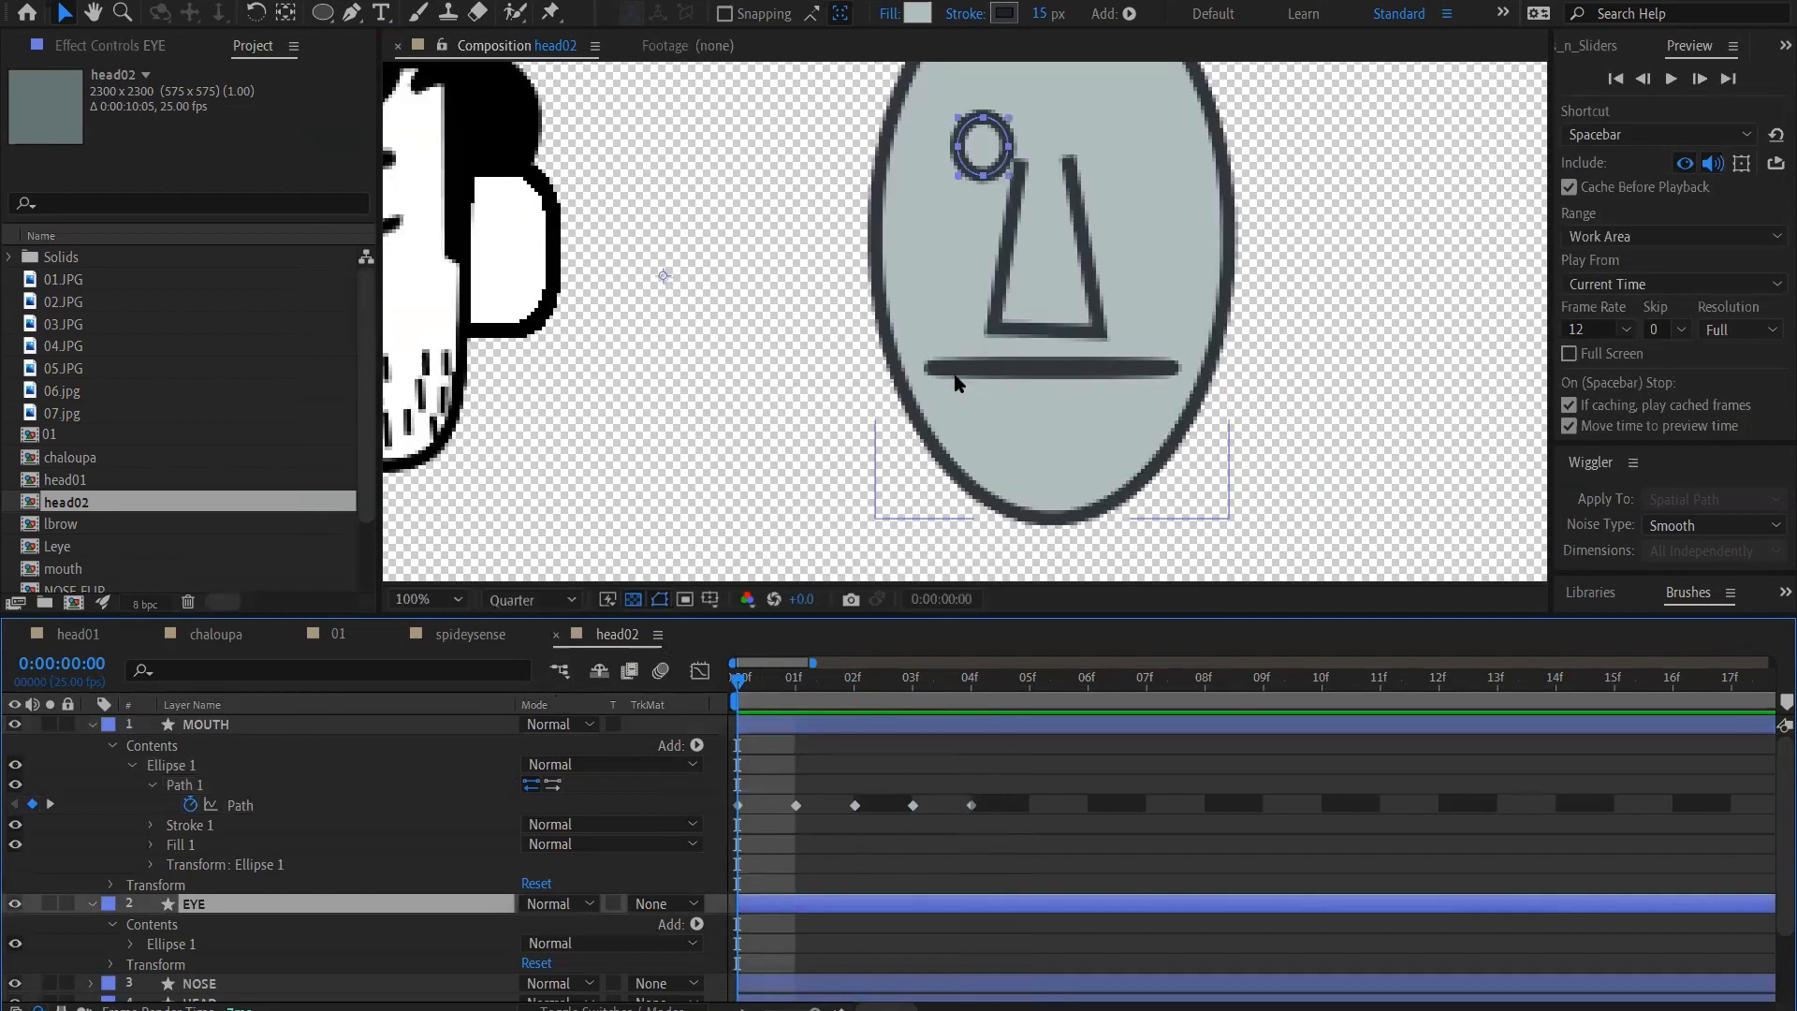
{"action": "key", "text": "h"}
{"action": "left_click_drag", "start_coordinate": [961, 352], "coordinate": [879, 479]}
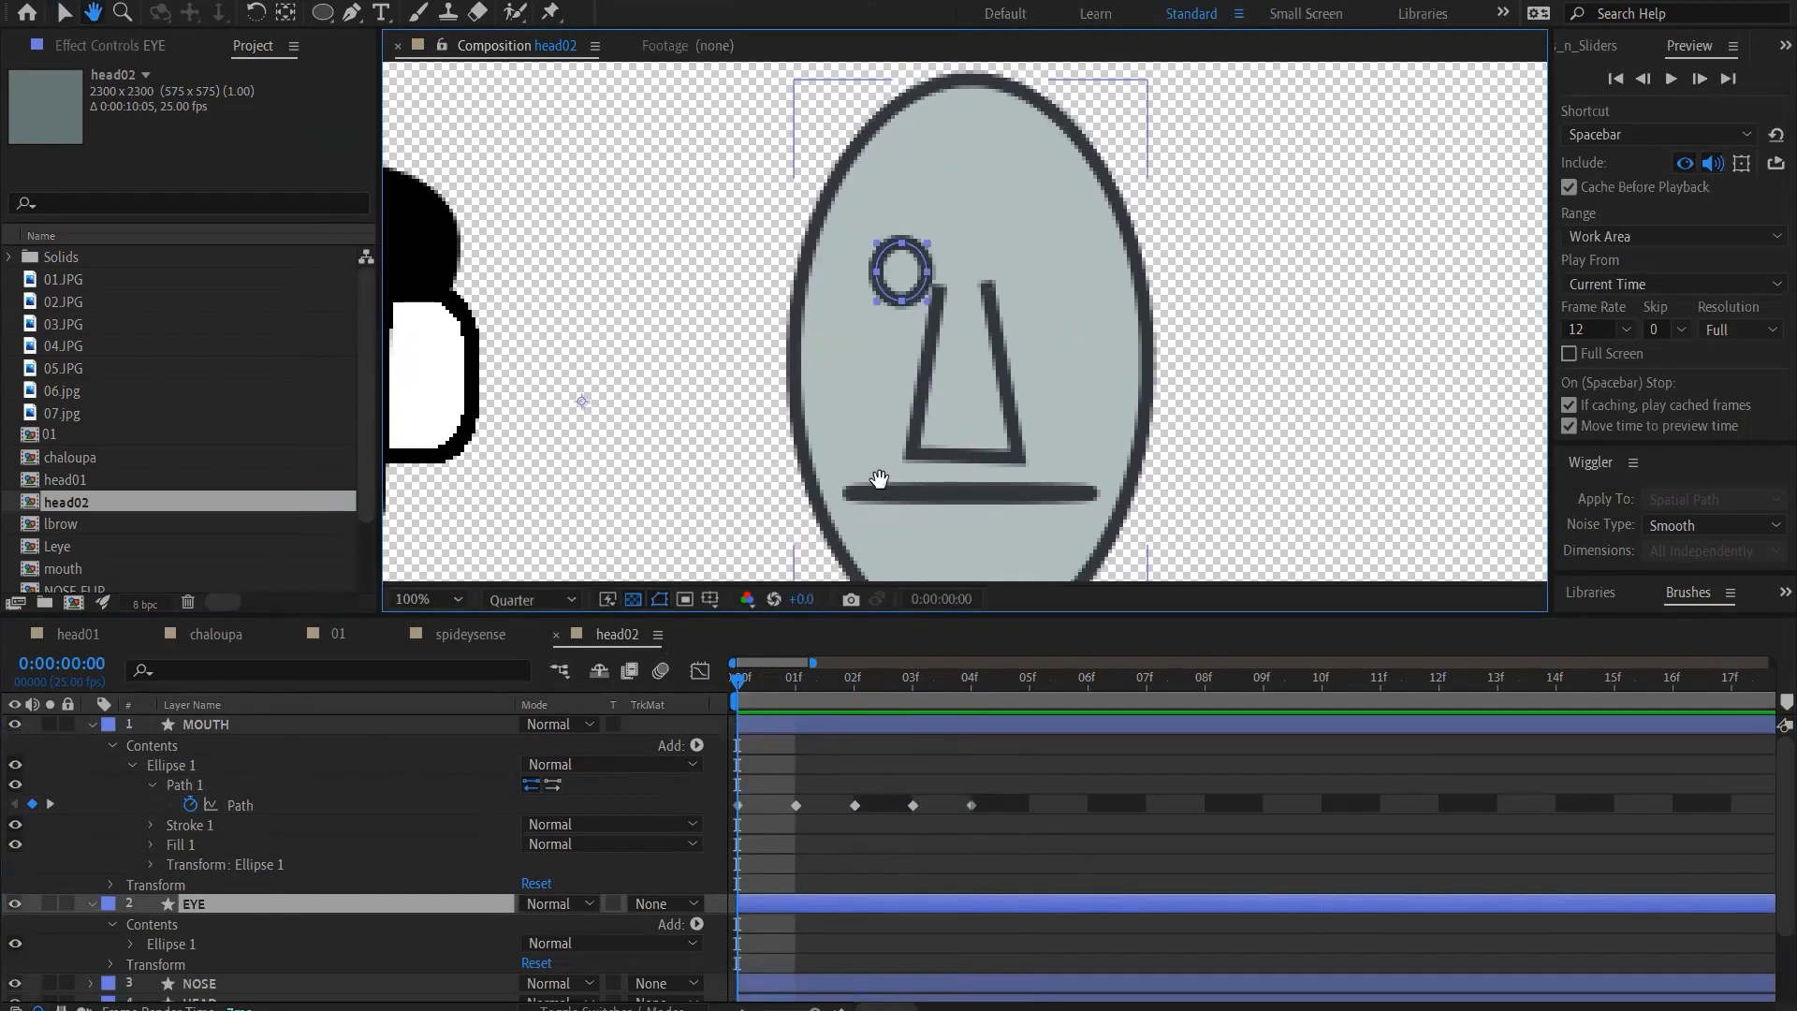
{"action": "left_click", "coordinate": [322, 13]}
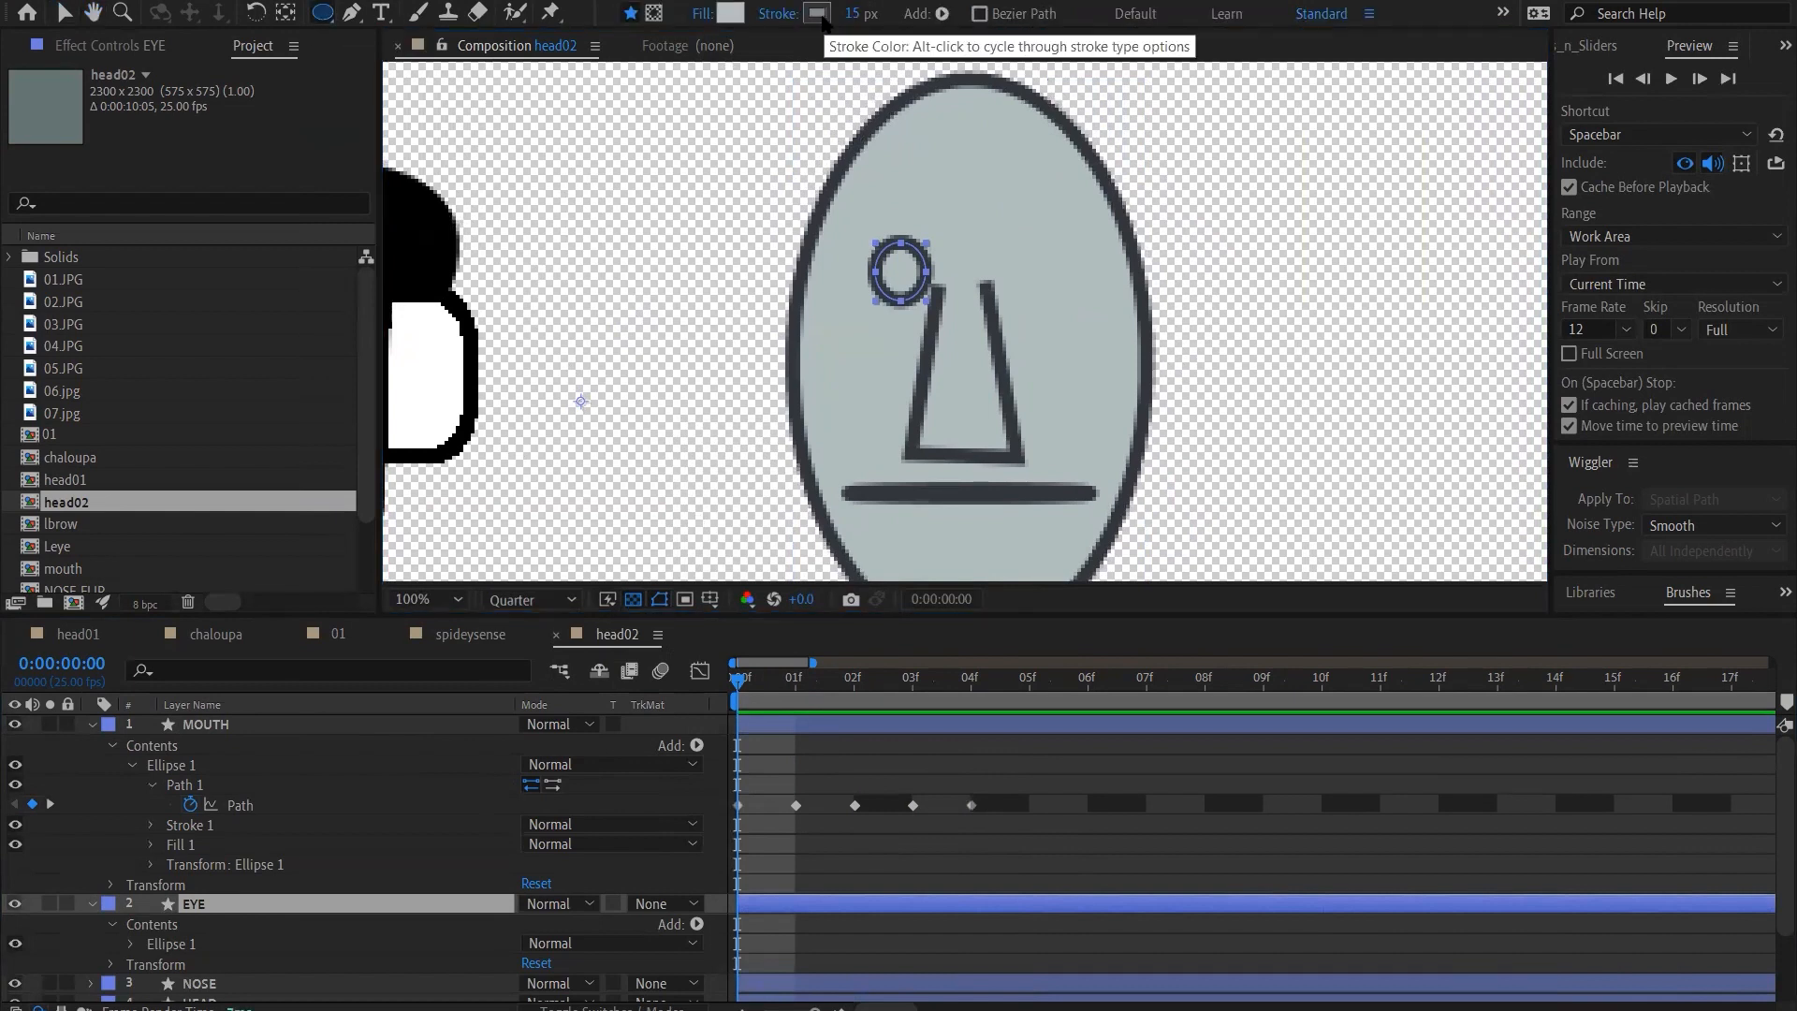
{"action": "left_click", "coordinate": [730, 13]}
{"action": "left_click_drag", "start_coordinate": [791, 771], "coordinate": [793, 859]}
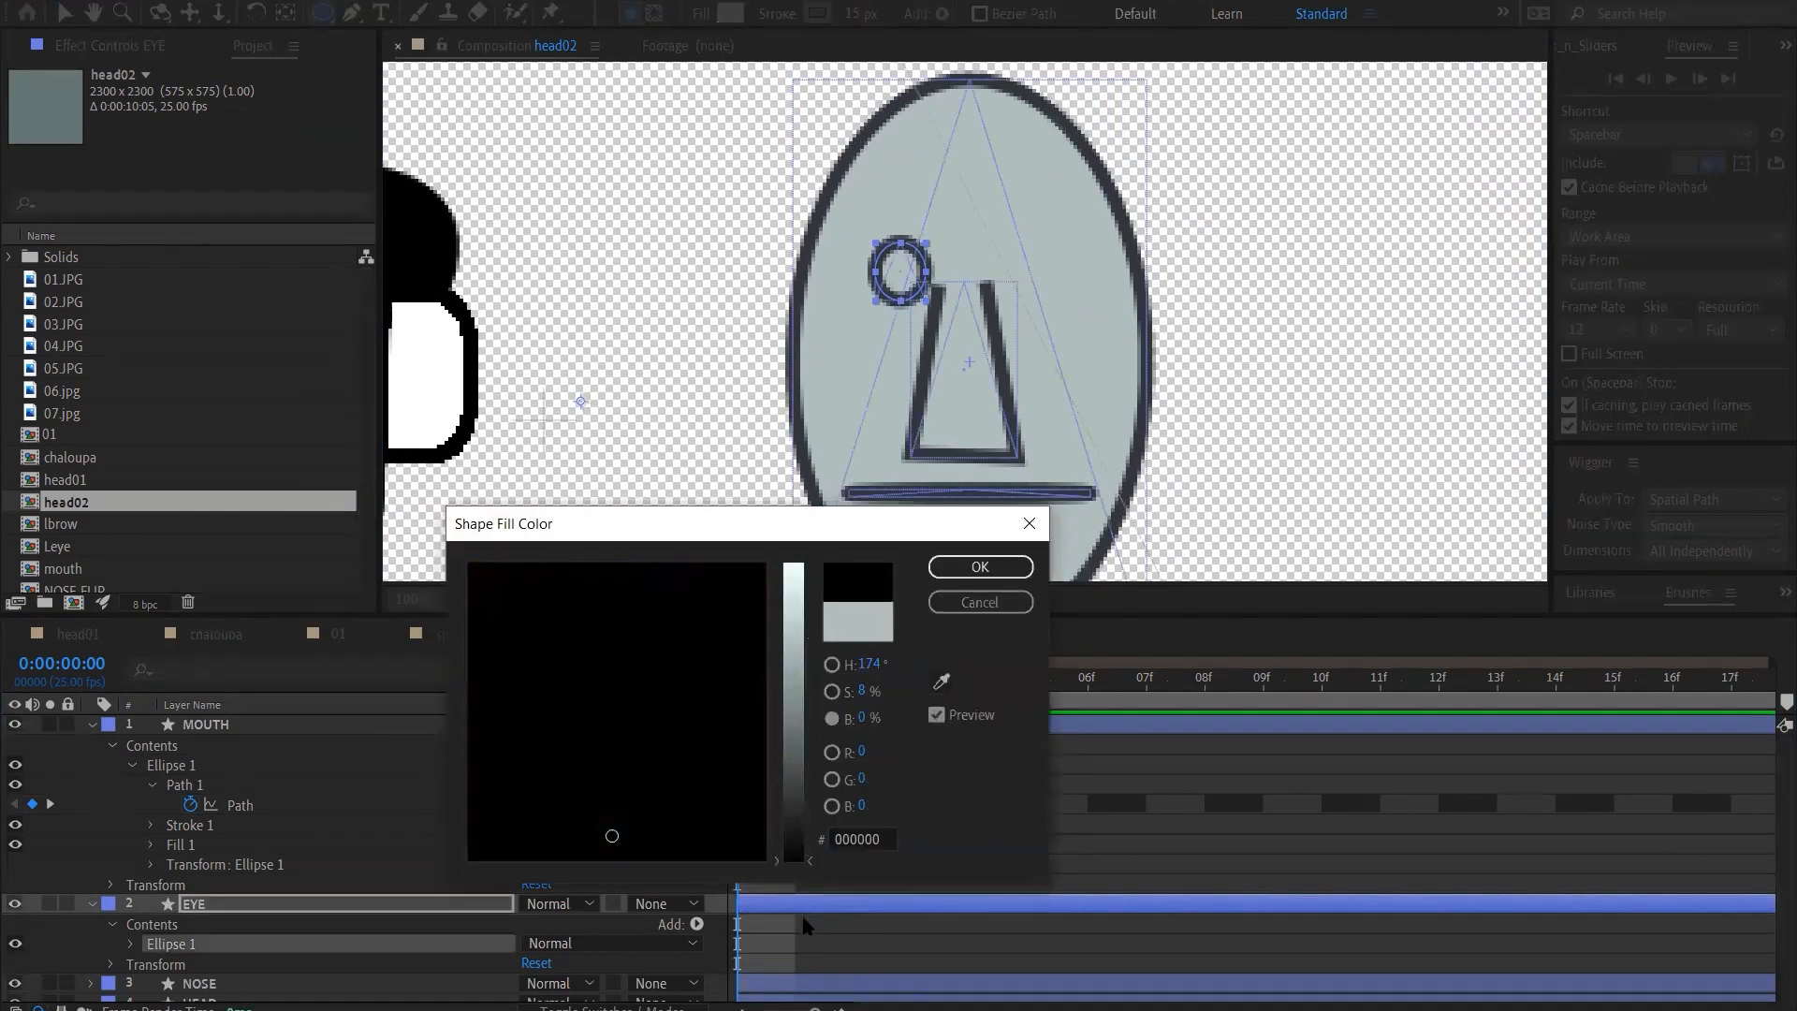
{"action": "left_click", "coordinate": [987, 571]}
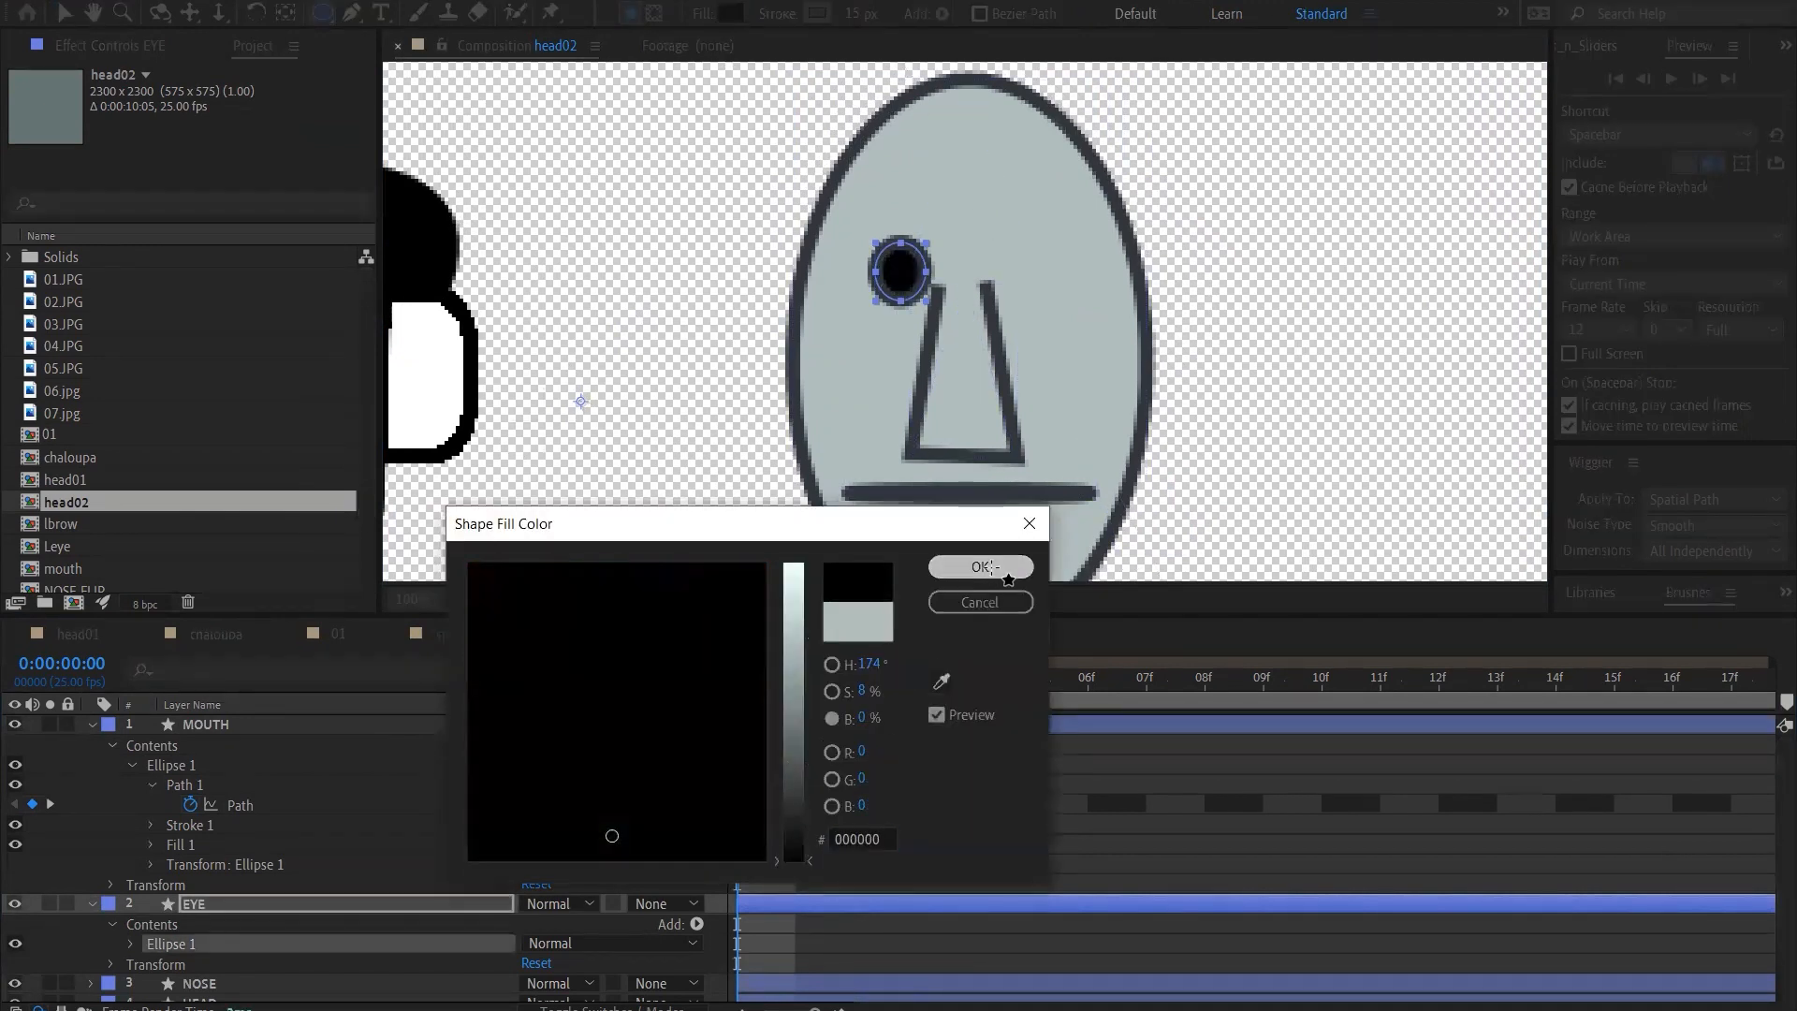
{"action": "left_click", "coordinate": [86, 852]}
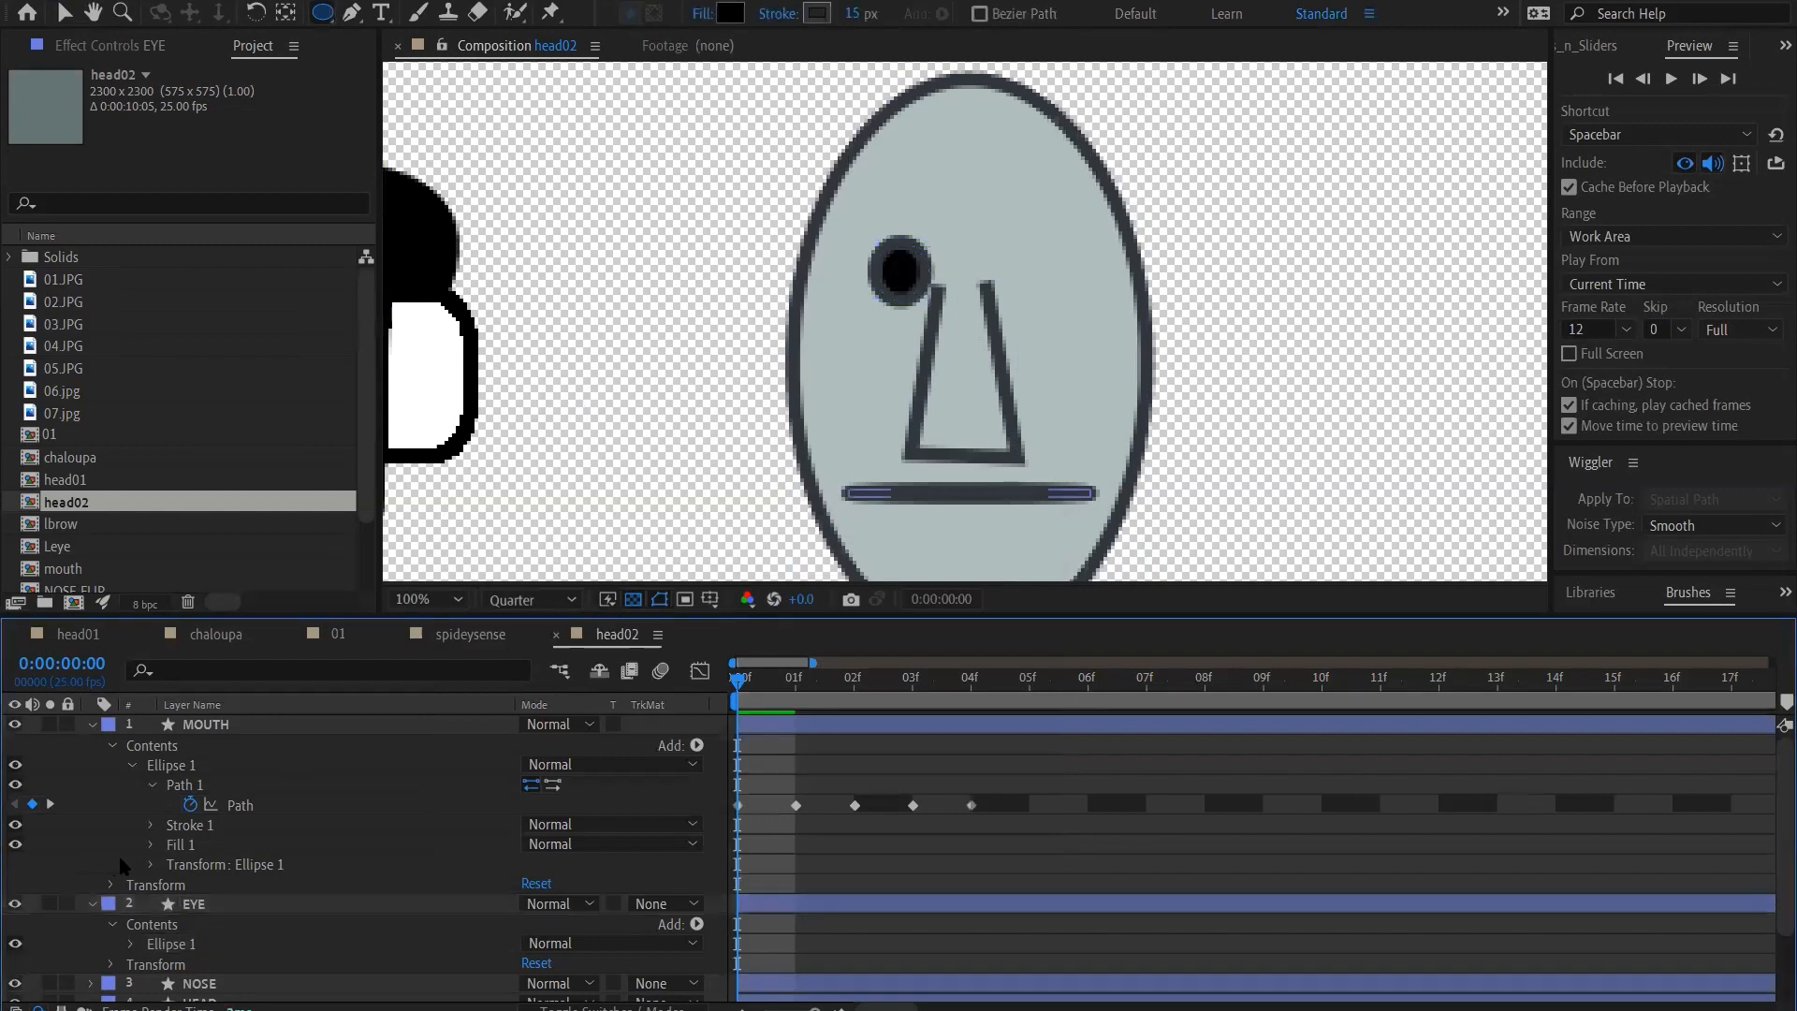
Set the fill colour of the EYE layer's ellipse to dark brown (4D382A)
{"action": "left_click", "coordinate": [242, 902]}
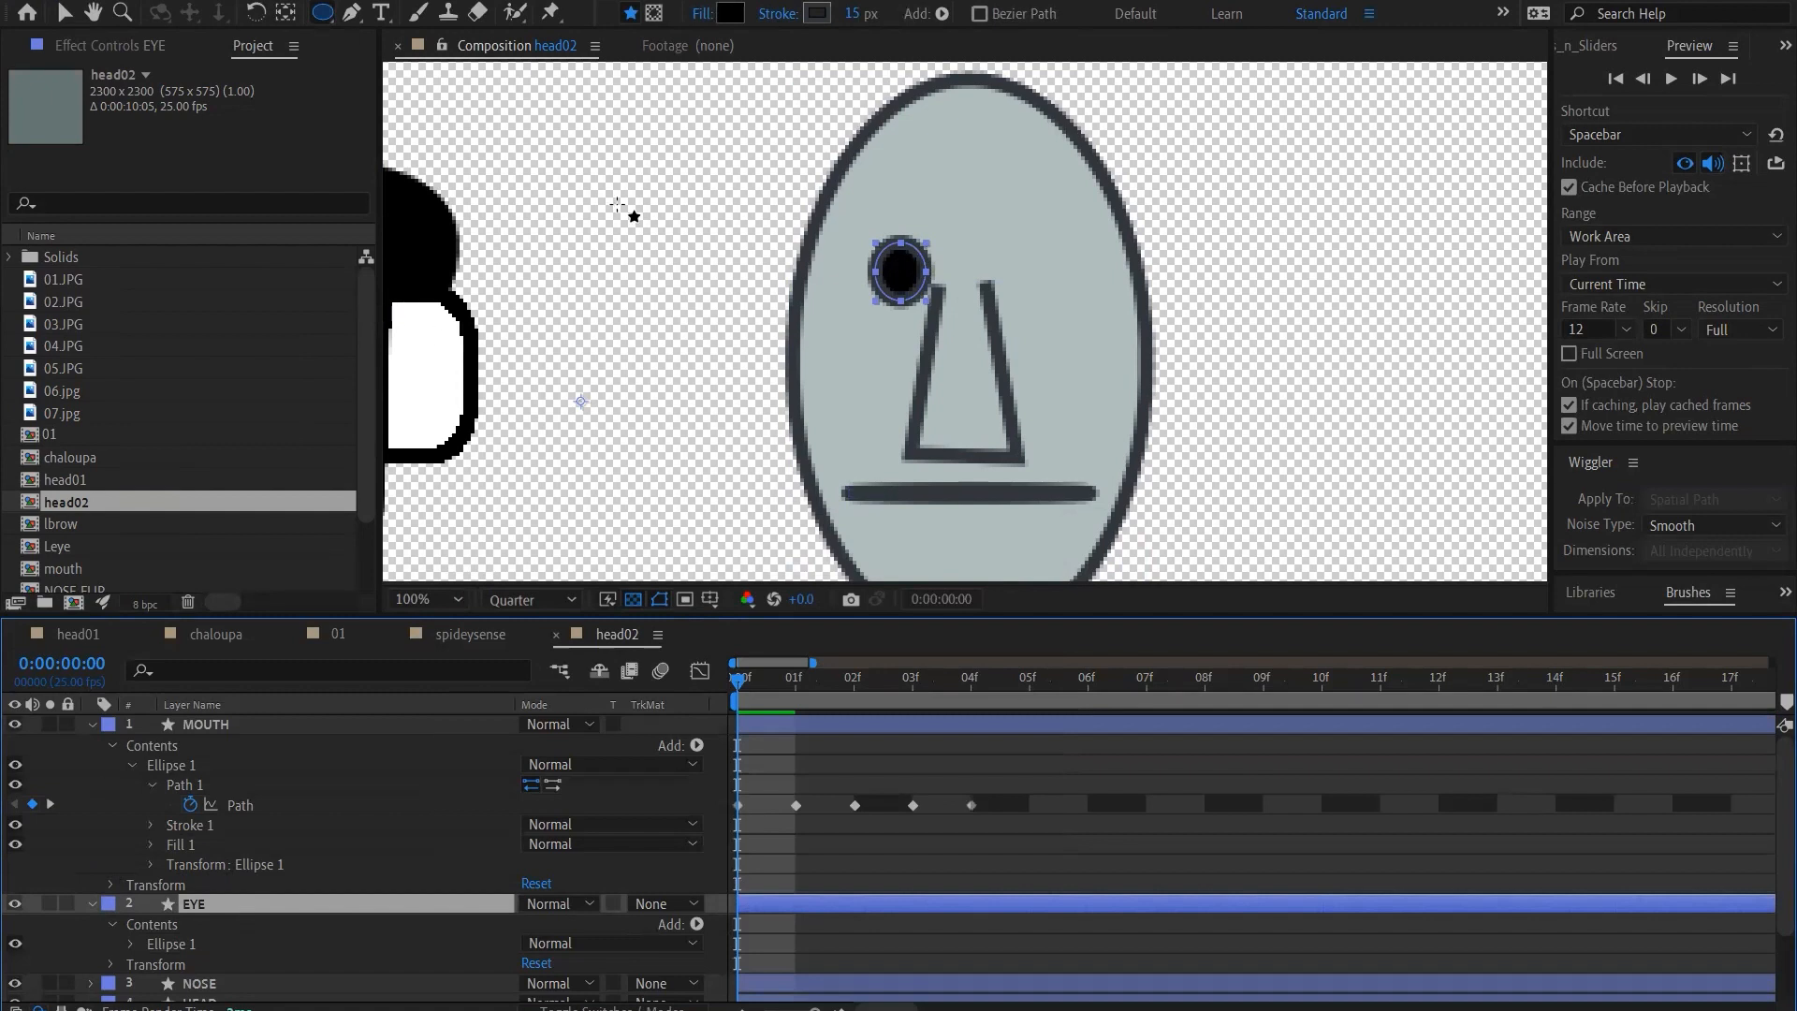
{"action": "left_click", "coordinate": [731, 15]}
{"action": "left_click_drag", "start_coordinate": [794, 782], "coordinate": [804, 744]}
{"action": "mouse_move", "coordinate": [647, 642]}
{"action": "left_mouse_down"}
{"action": "mouse_move", "coordinate": [618, 590]}
{"action": "mouse_move", "coordinate": [486, 615]}
{"action": "mouse_move", "coordinate": [477, 599]}
{"action": "mouse_move", "coordinate": [485, 726]}
{"action": "left_mouse_up"}
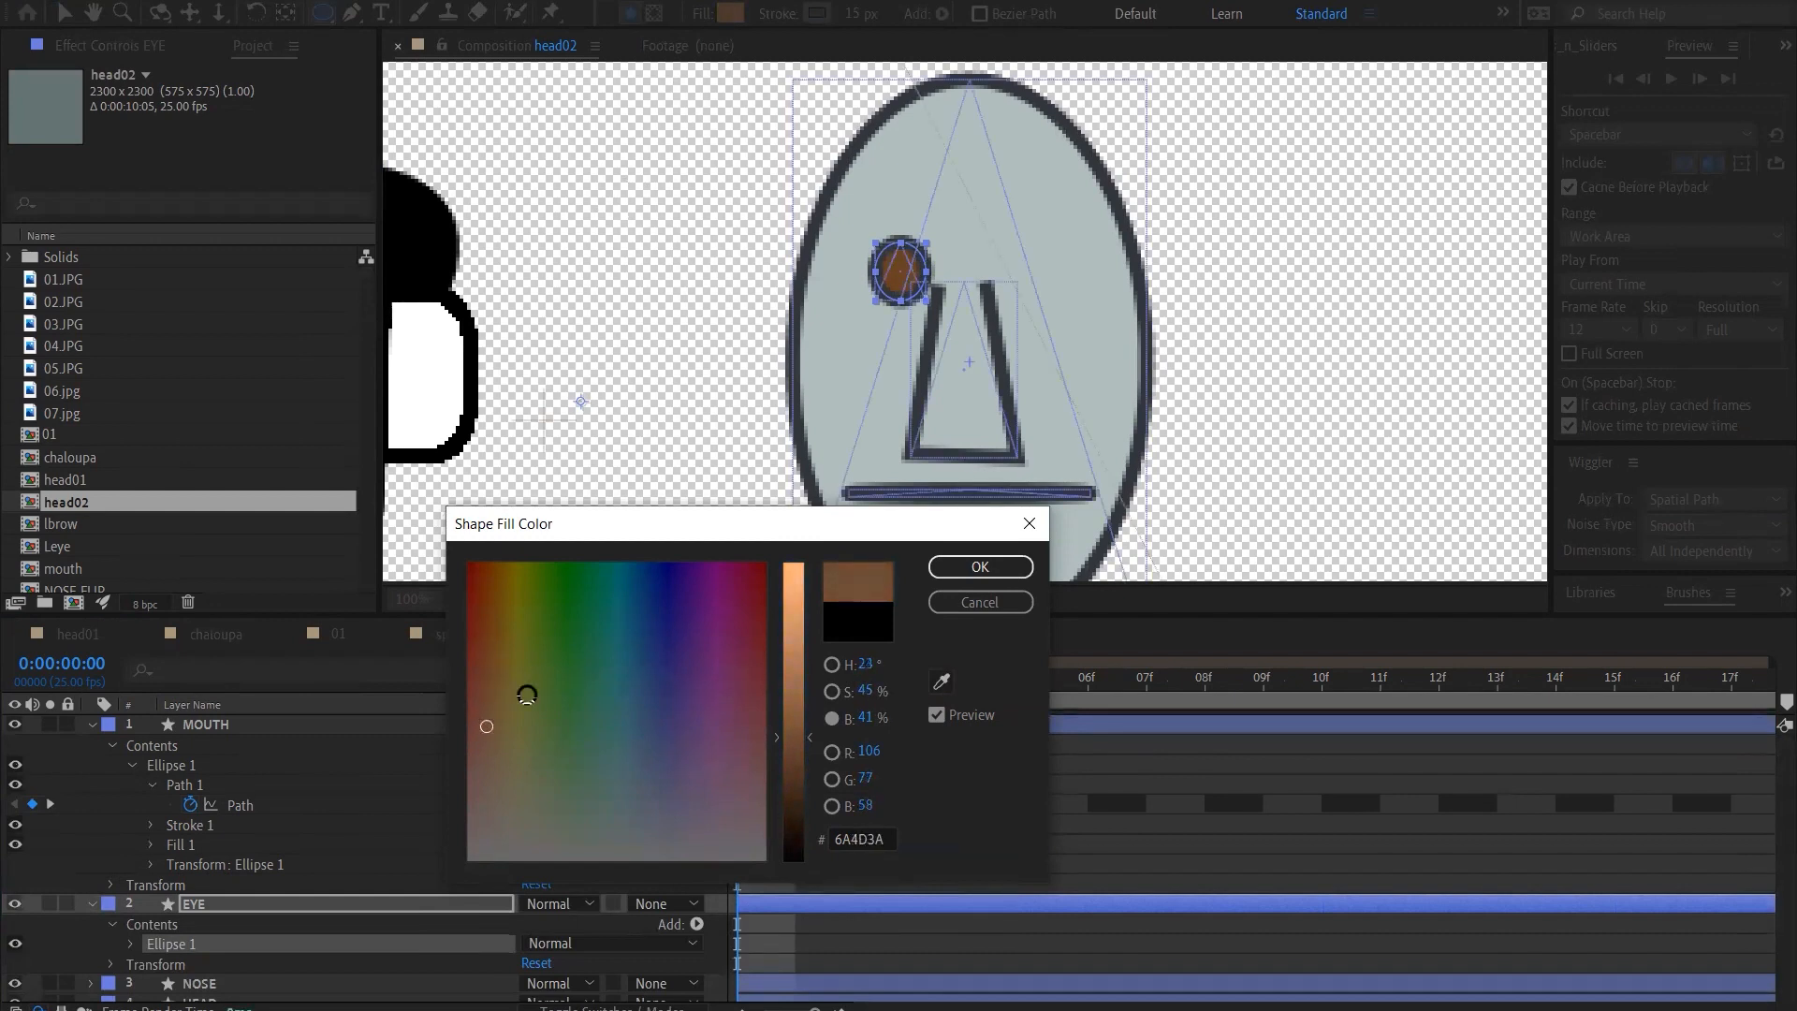
{"action": "left_click", "coordinate": [805, 773]}
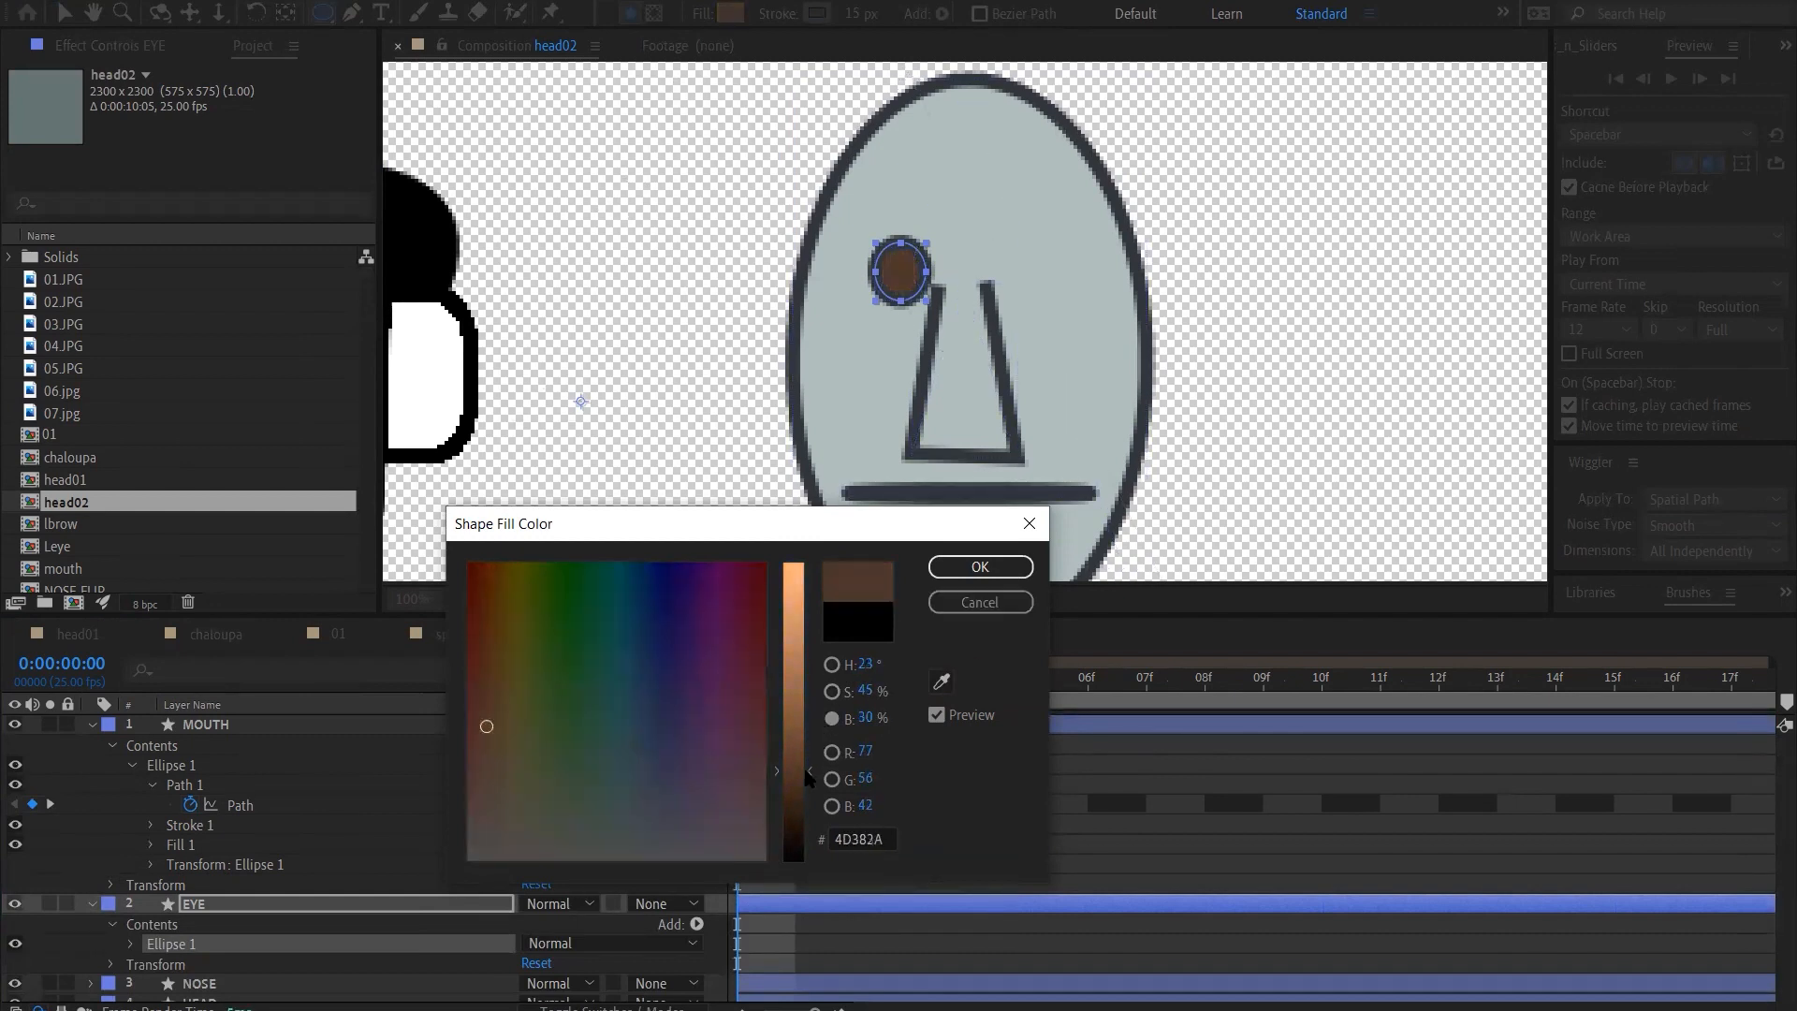
{"action": "left_click", "coordinate": [991, 571]}
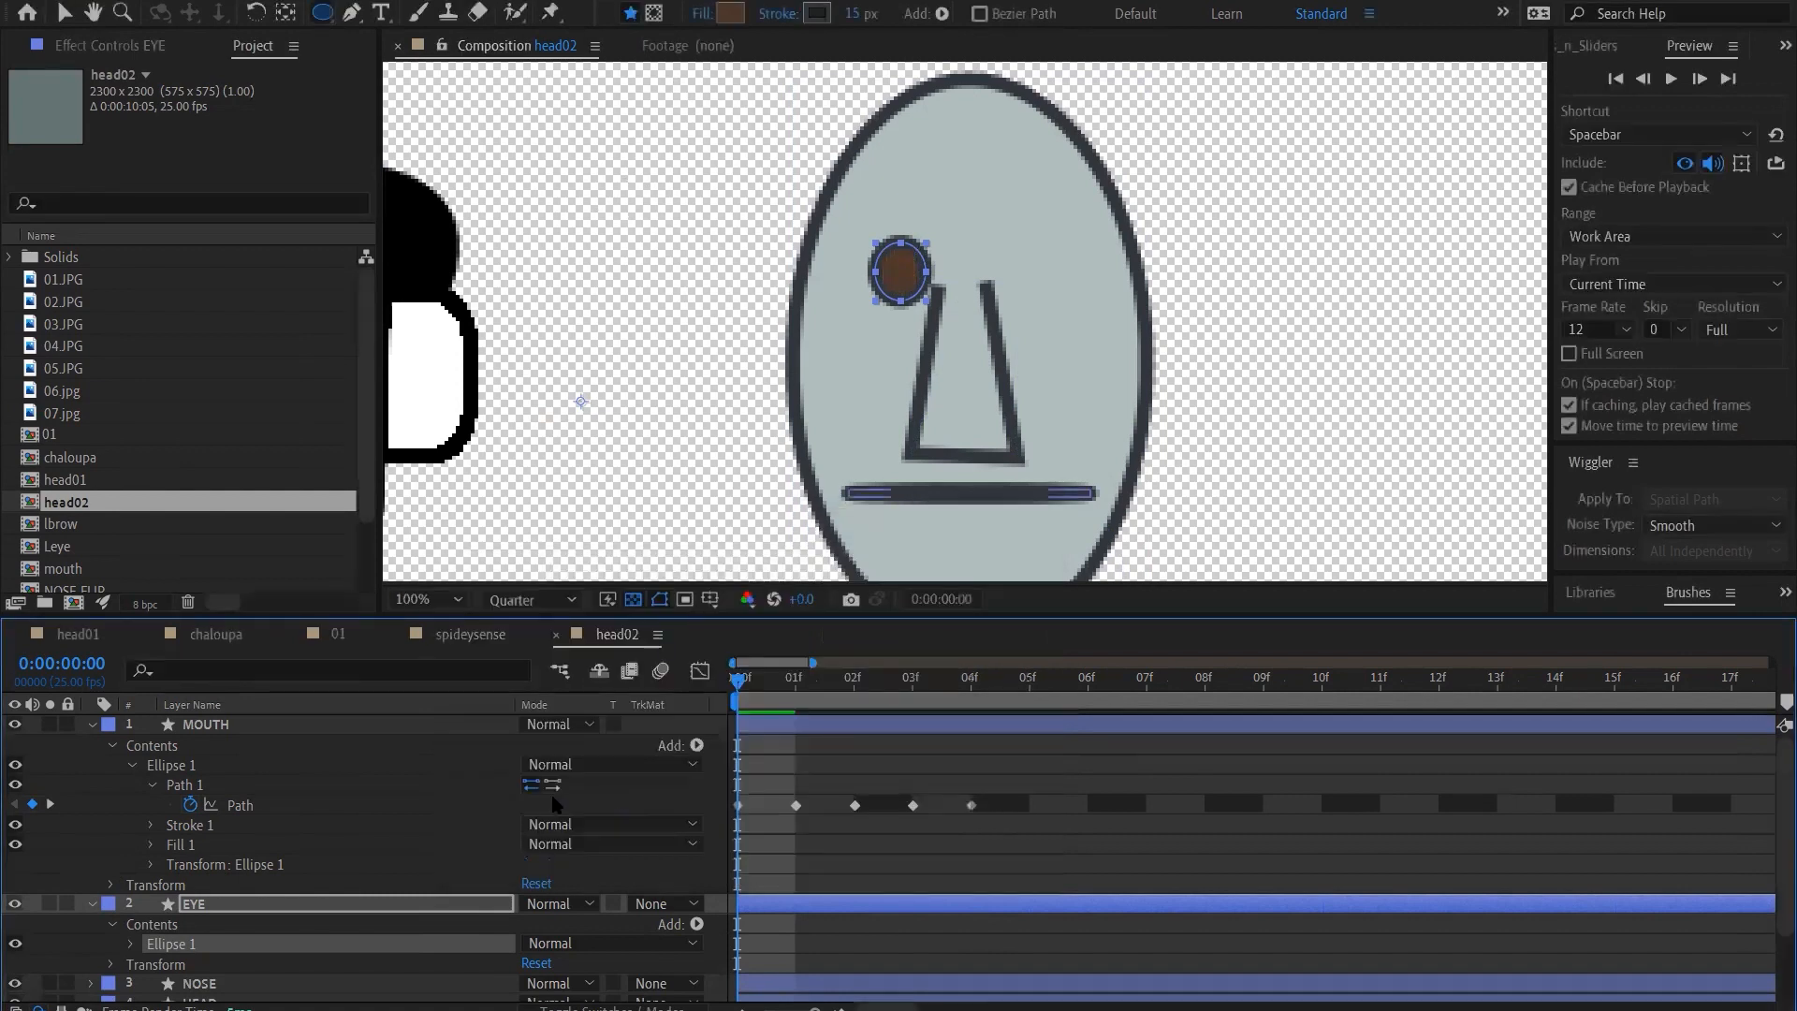
Convert the EYE layer's ellipse to a Bezier path and reveal its Path property
{"action": "left_click", "coordinate": [876, 906]}
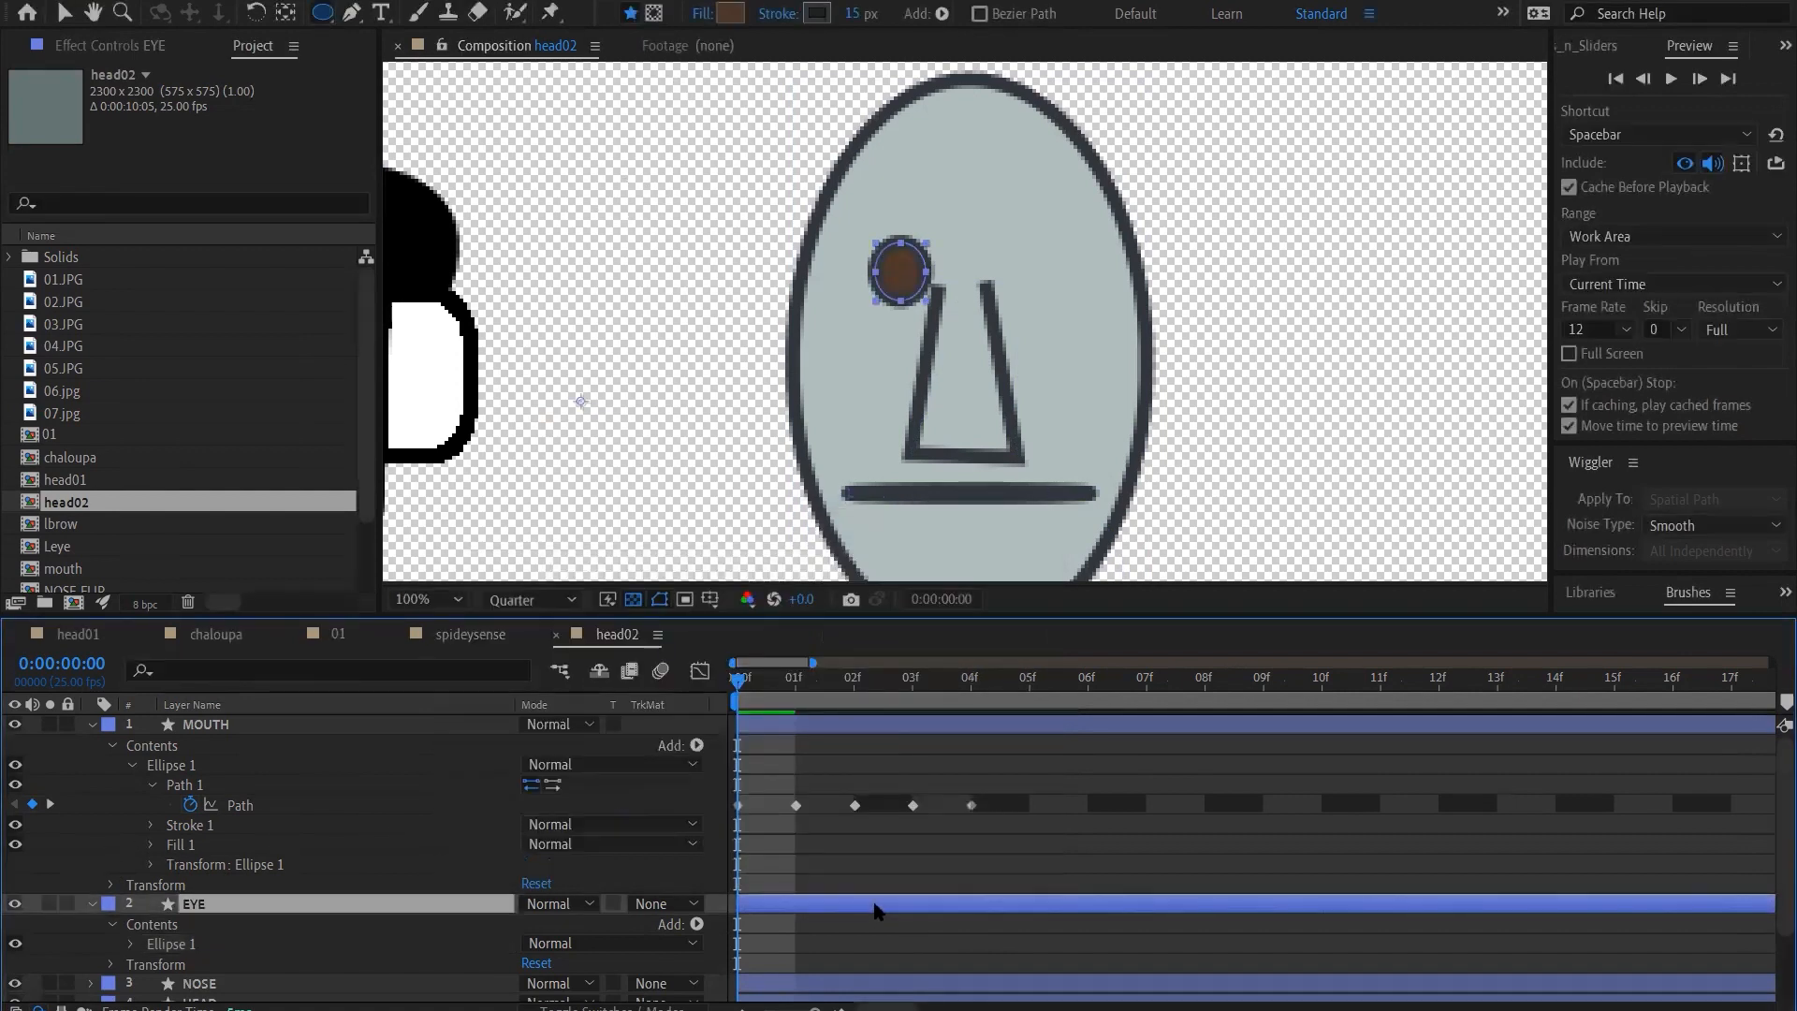
{"action": "left_click", "coordinate": [131, 943]}
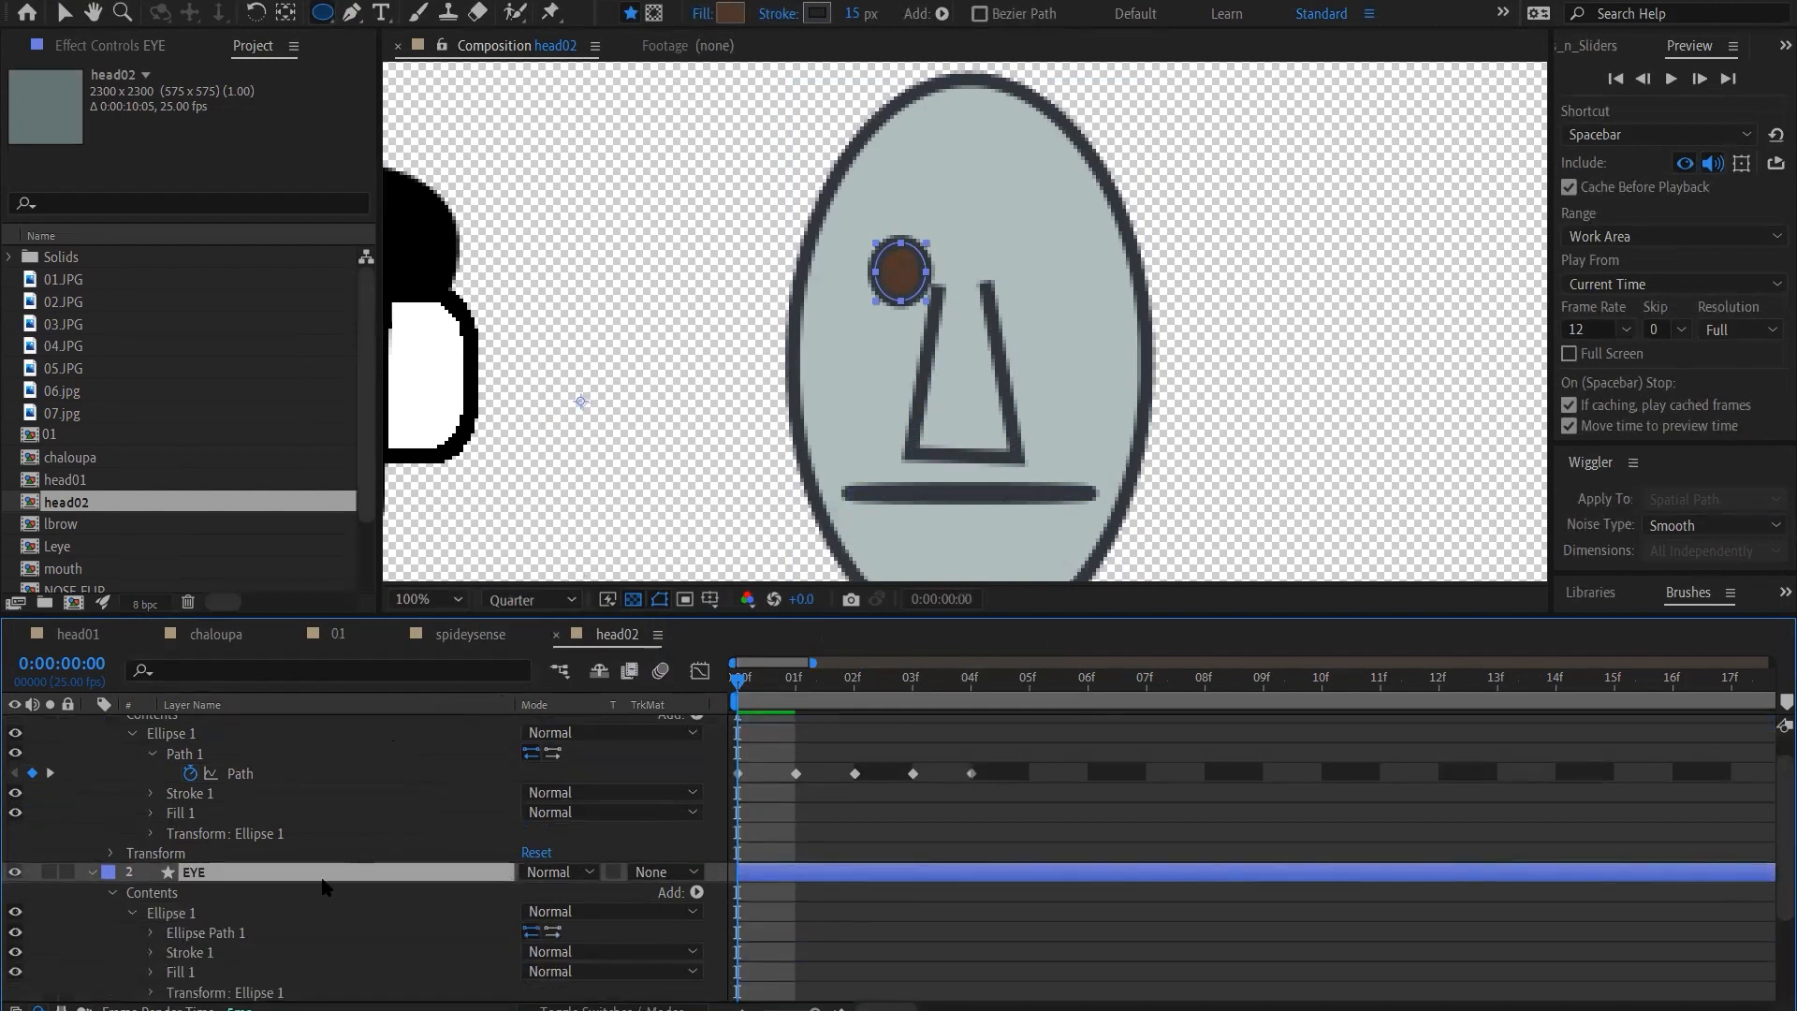
{"action": "right_click", "coordinate": [214, 936]}
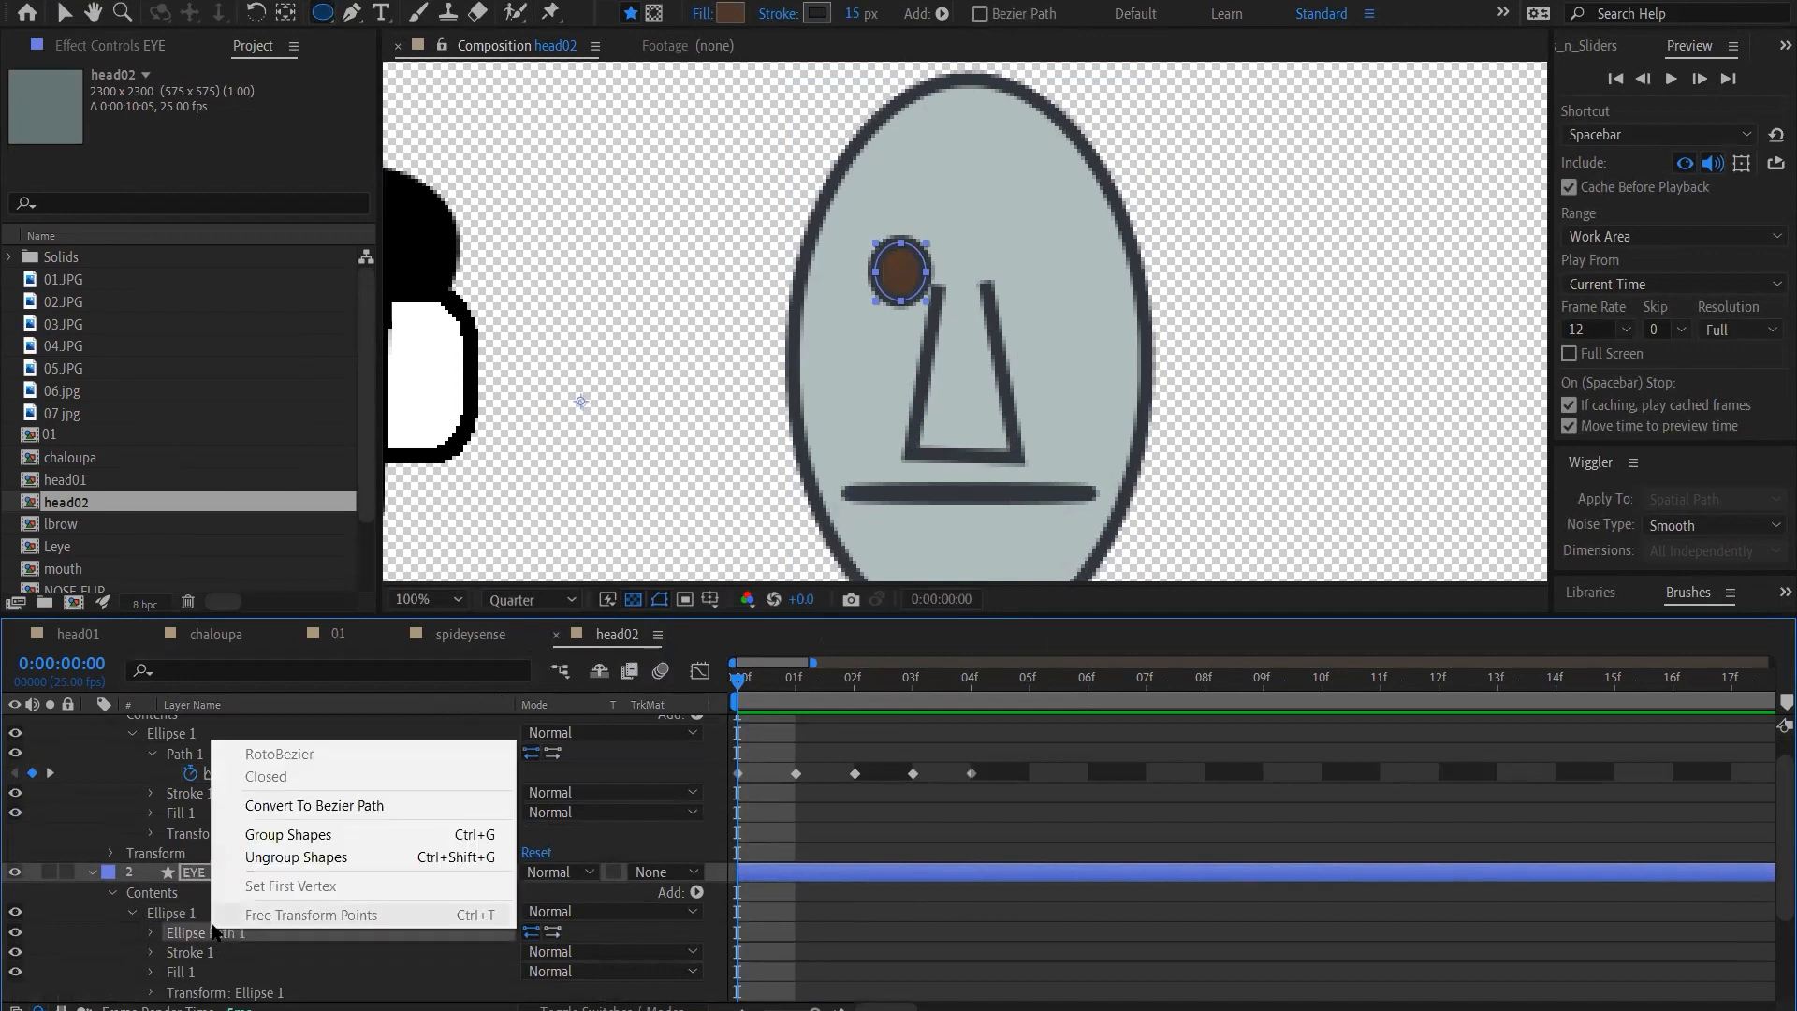
{"action": "left_click", "coordinate": [298, 810]}
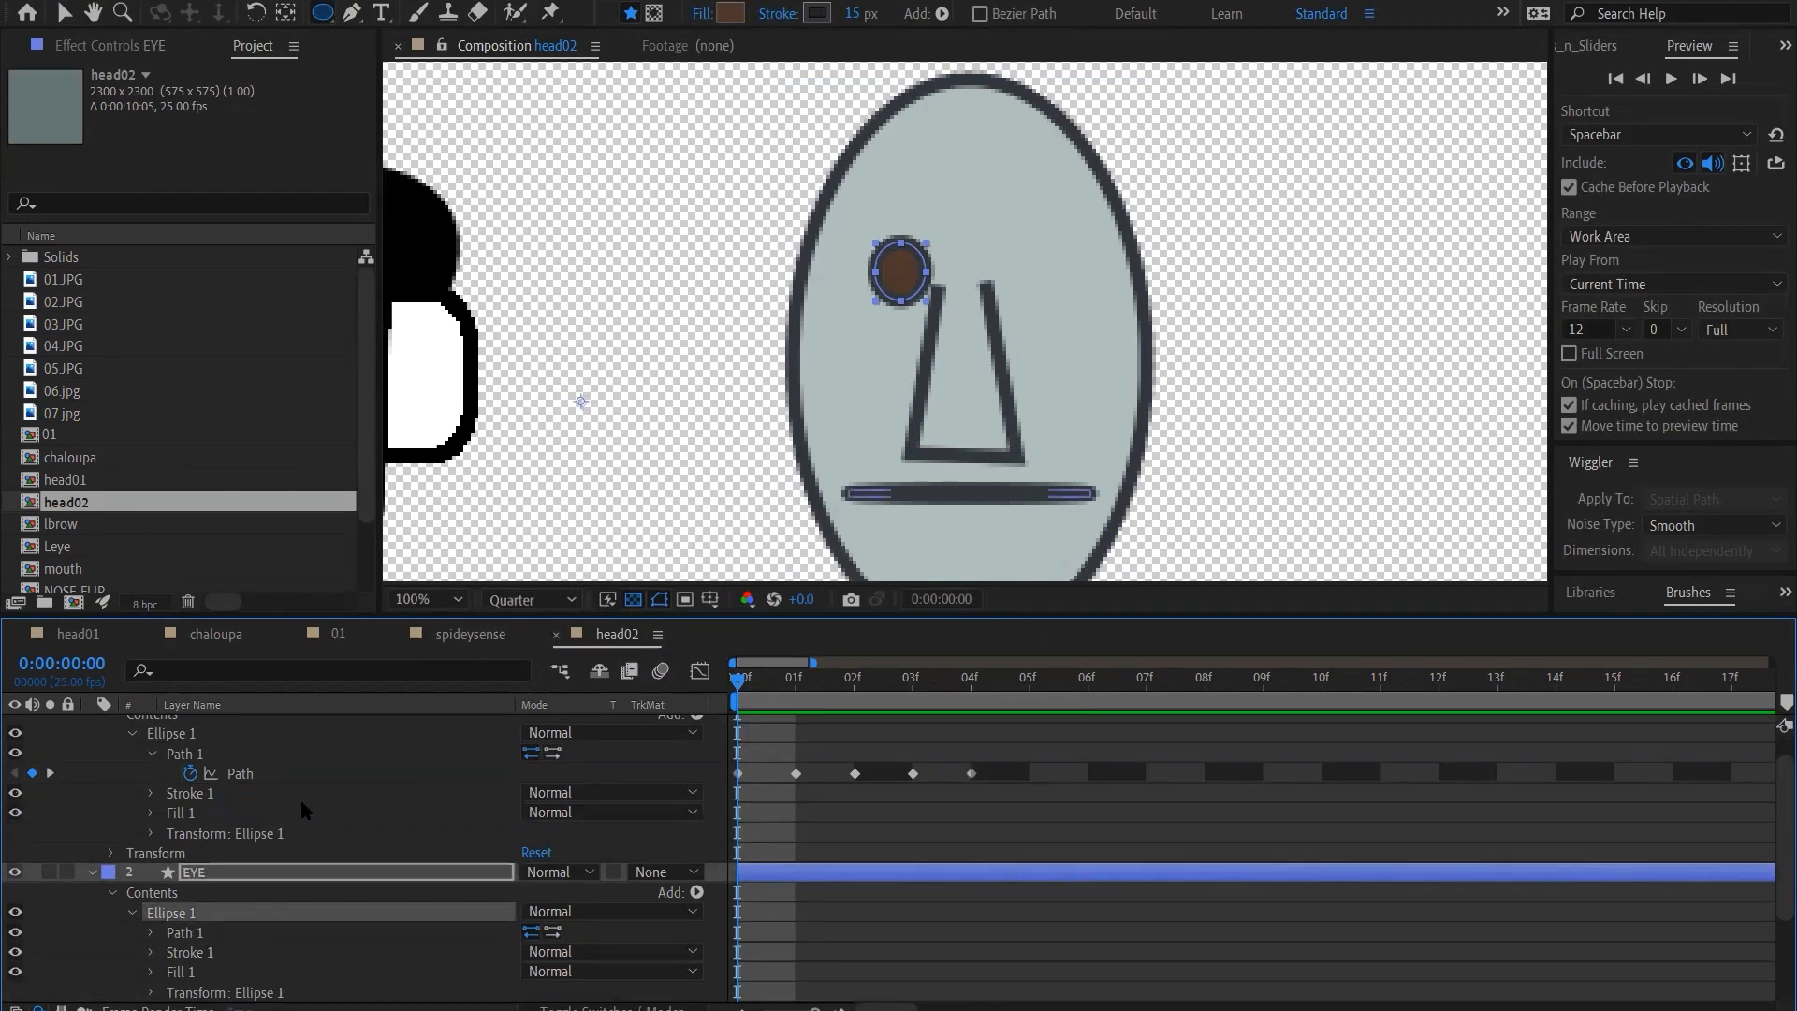
{"action": "left_click", "coordinate": [151, 933]}
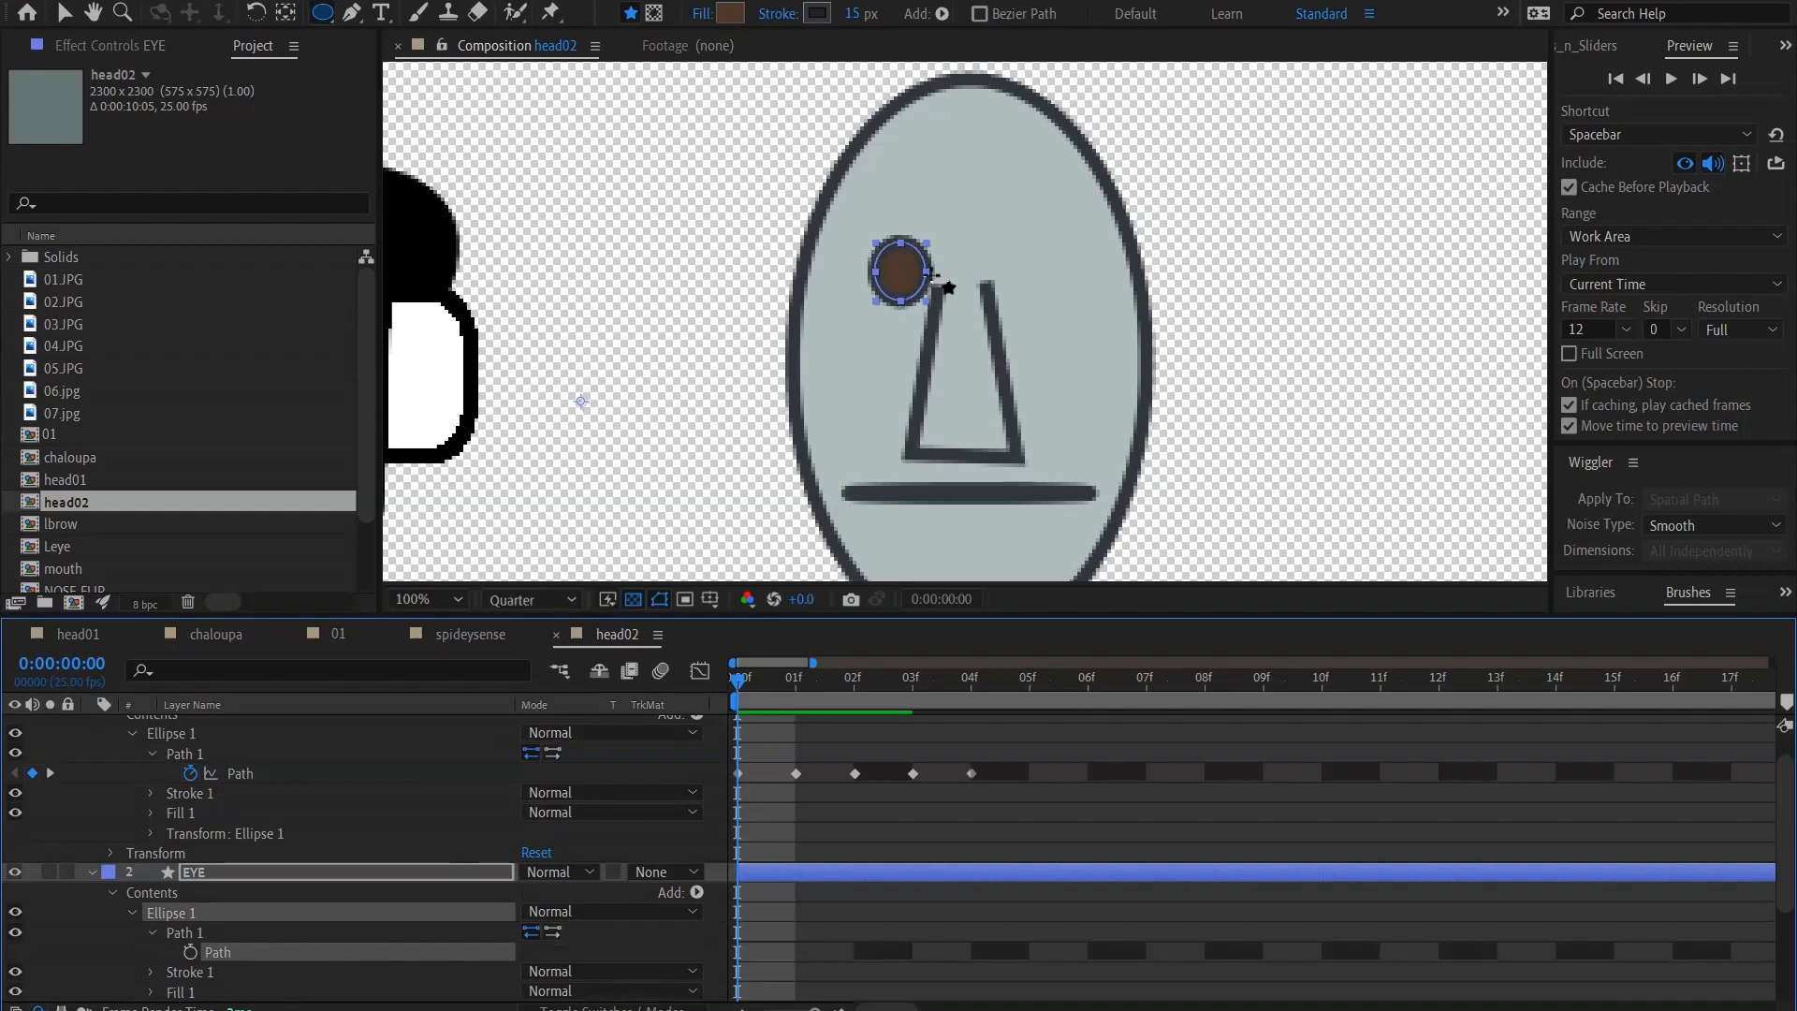
Reshape the EYE path into a rounded U-shaped closed eye by moving its top point onto the bottom point and adjusting the handles
{"action": "key", "text": "v"}
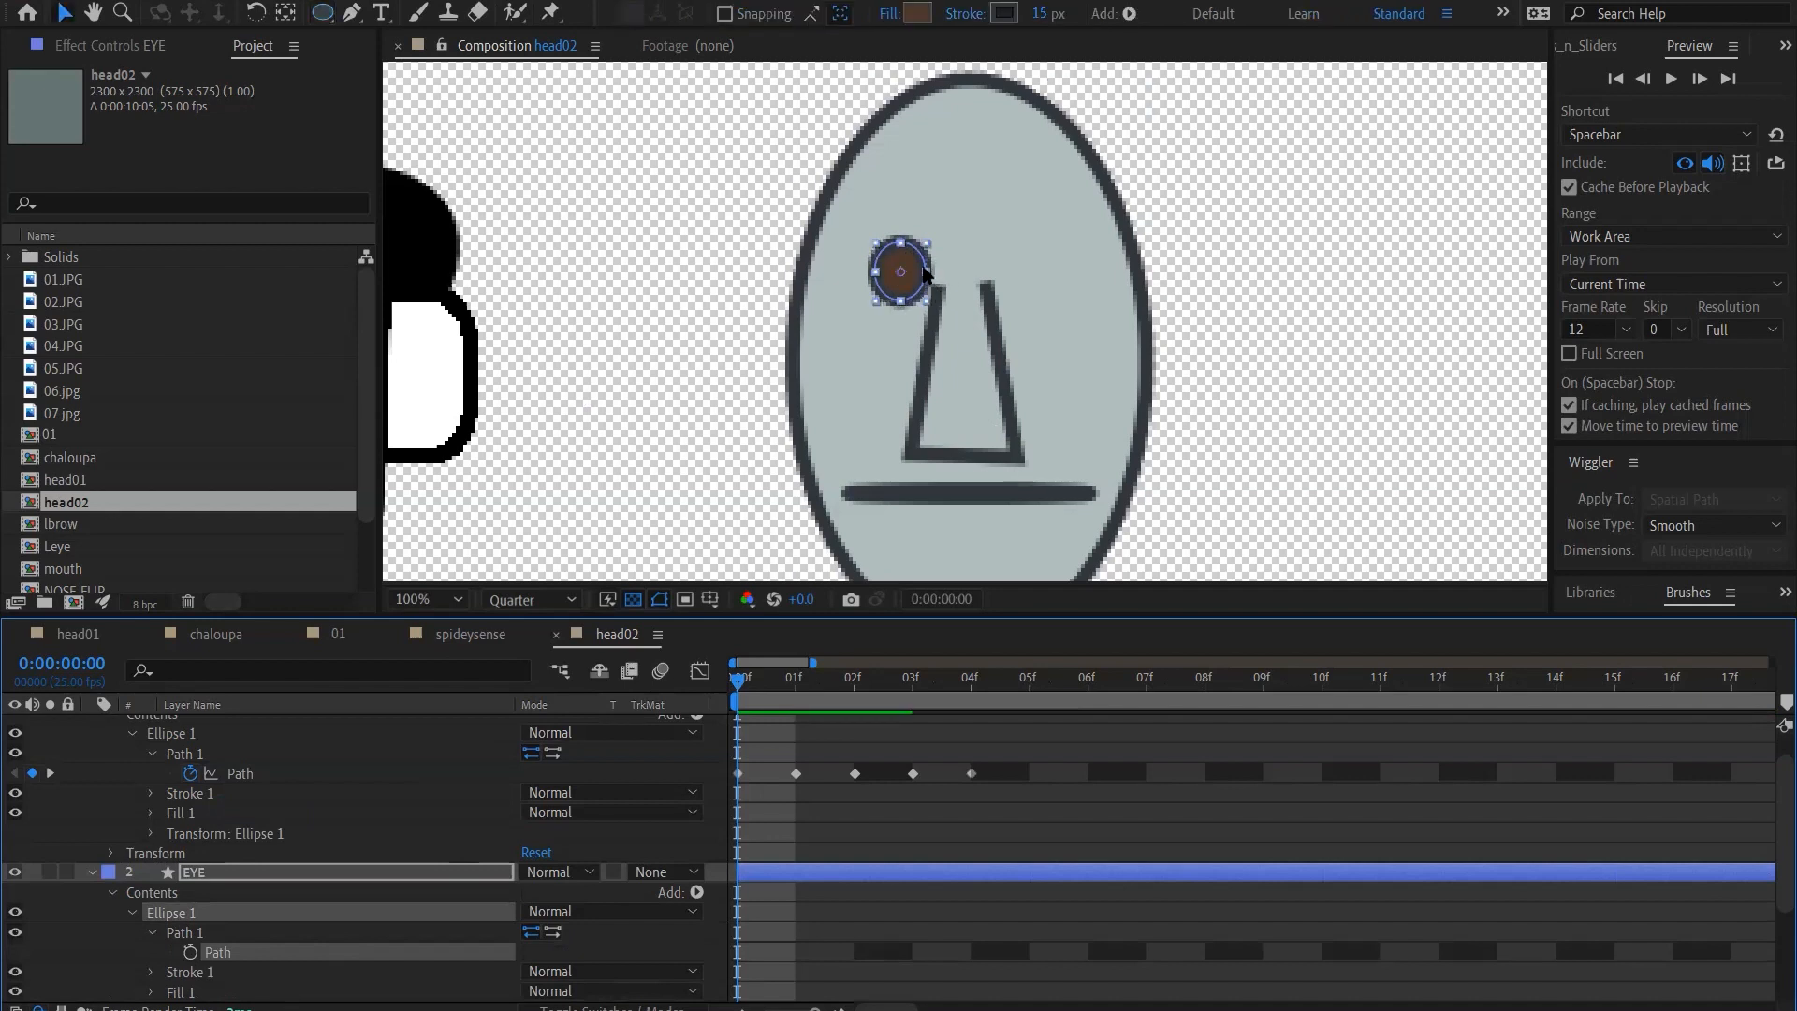
{"action": "left_click", "coordinate": [352, 13]}
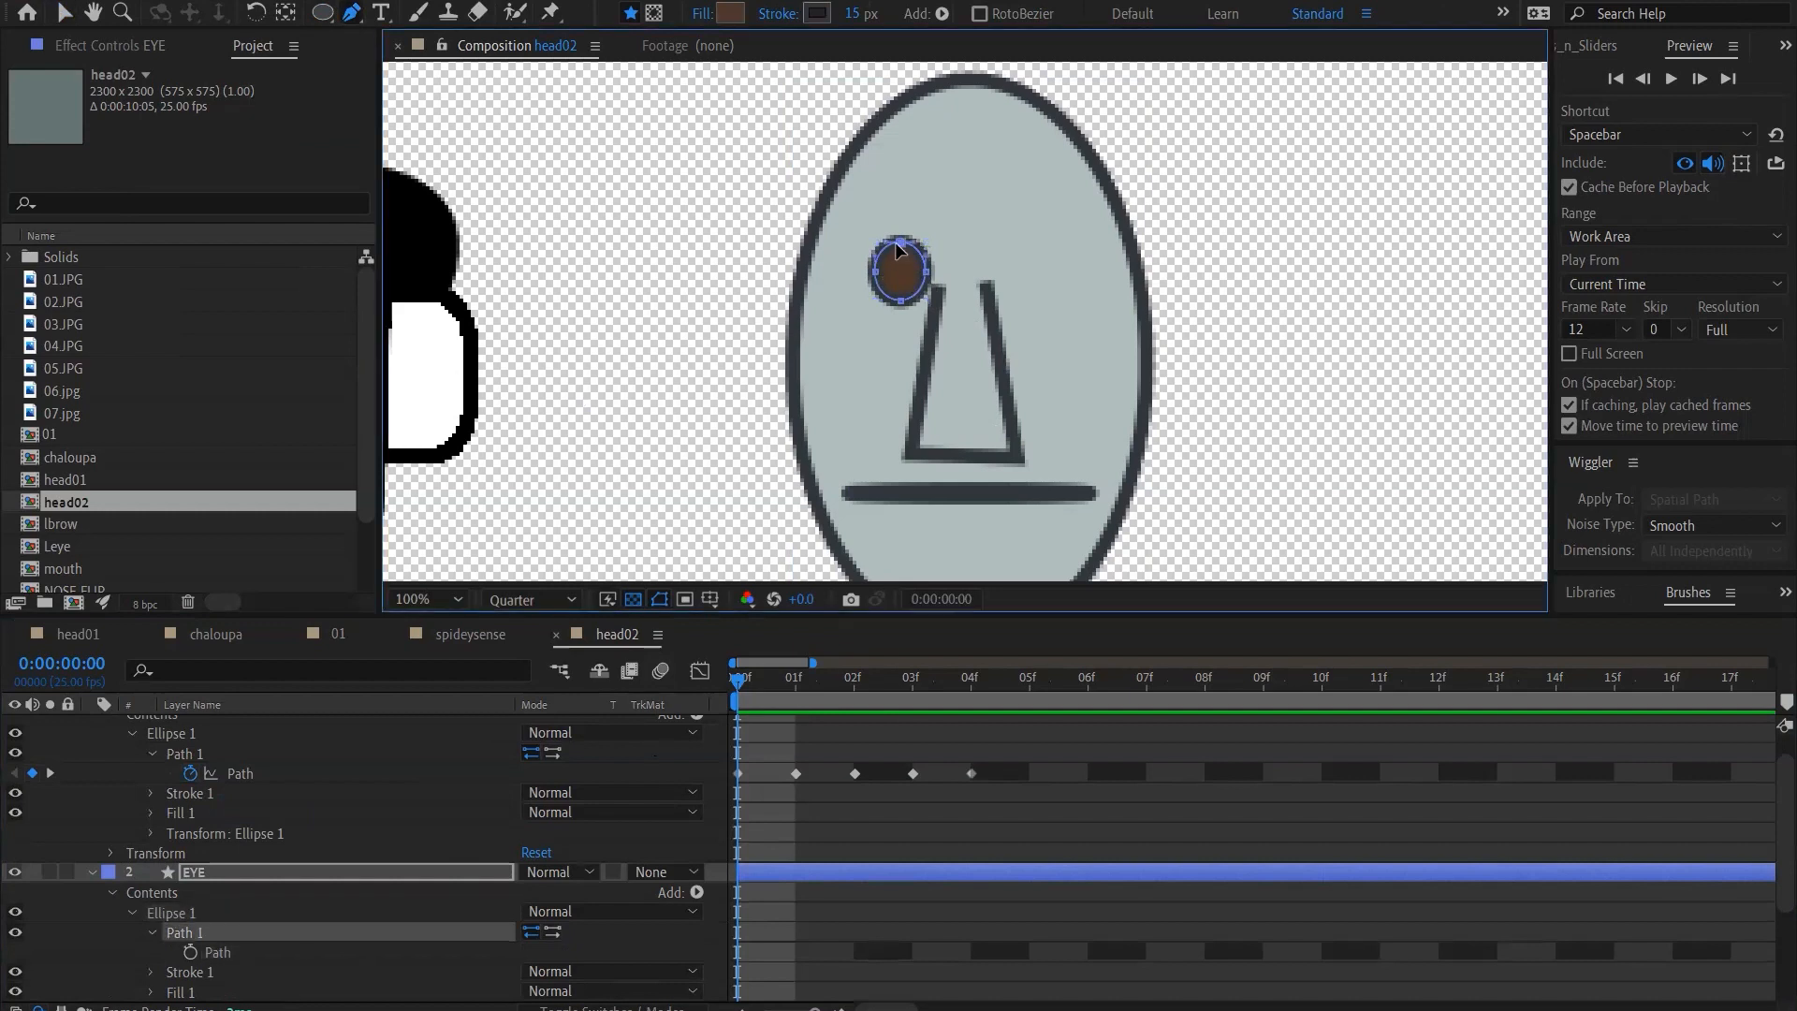
{"action": "left_click_drag", "start_coordinate": [898, 248], "coordinate": [902, 306]}
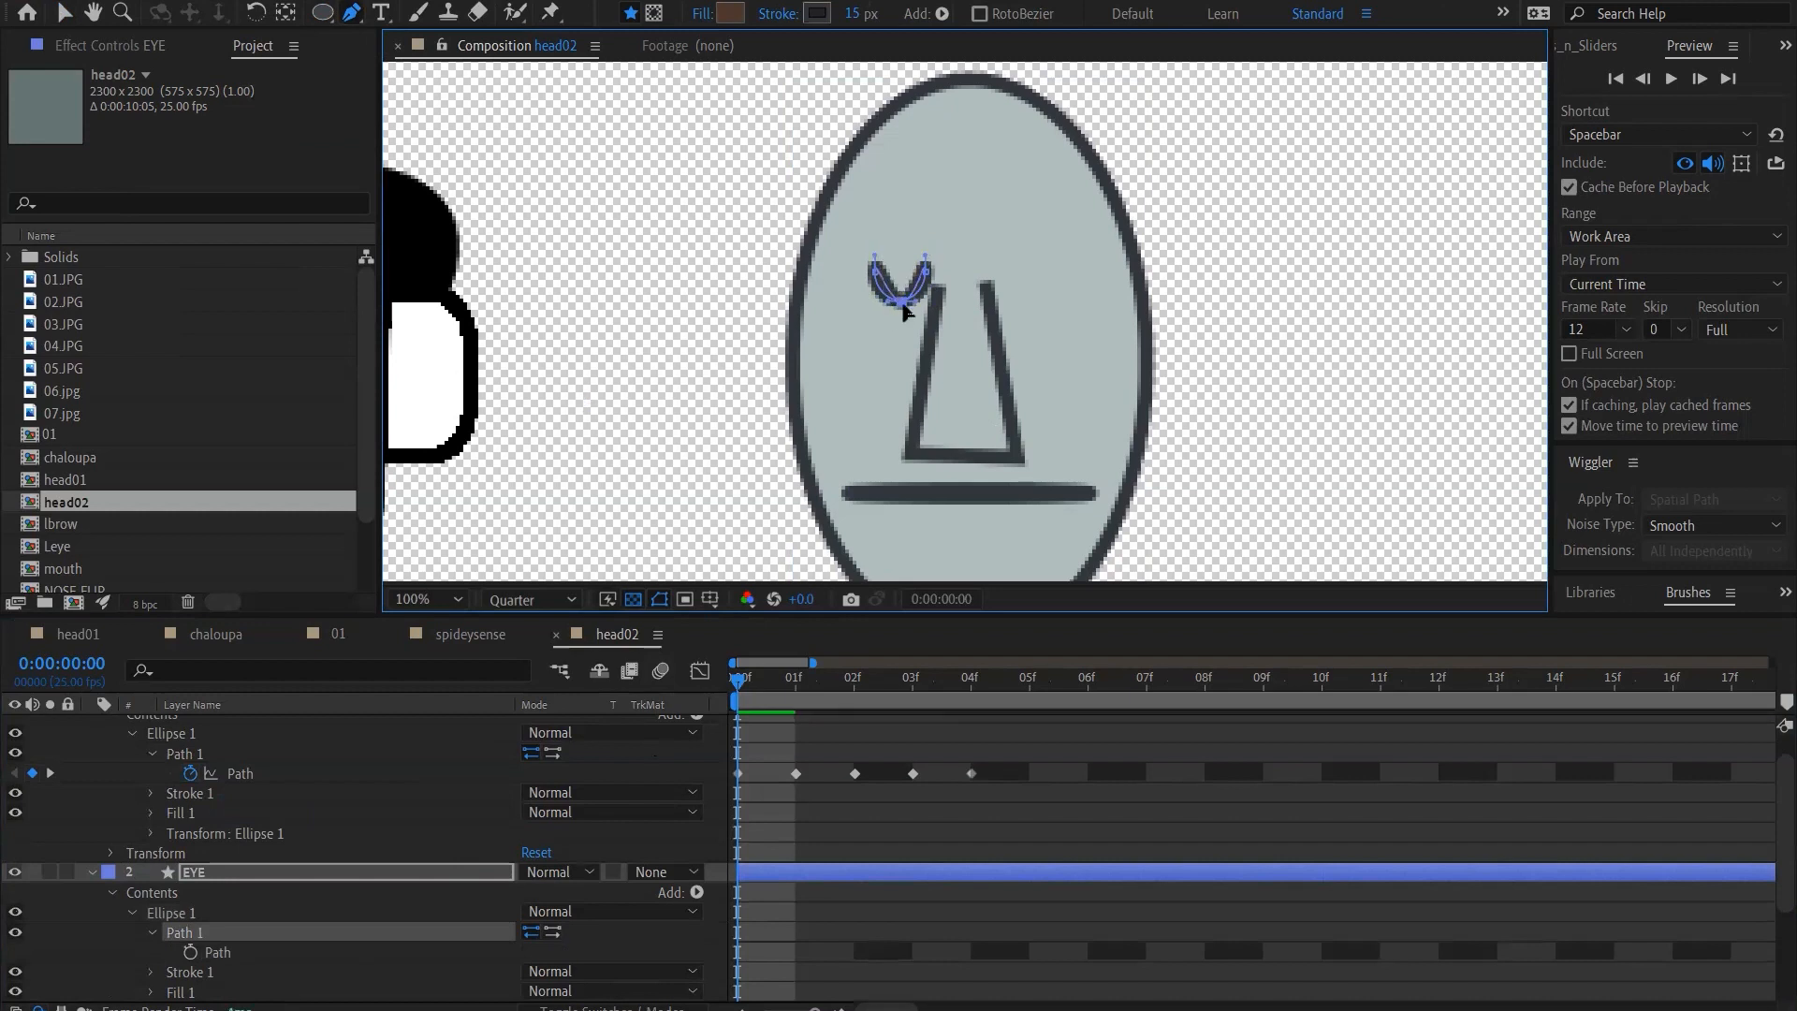
{"action": "left_click", "coordinate": [901, 303]}
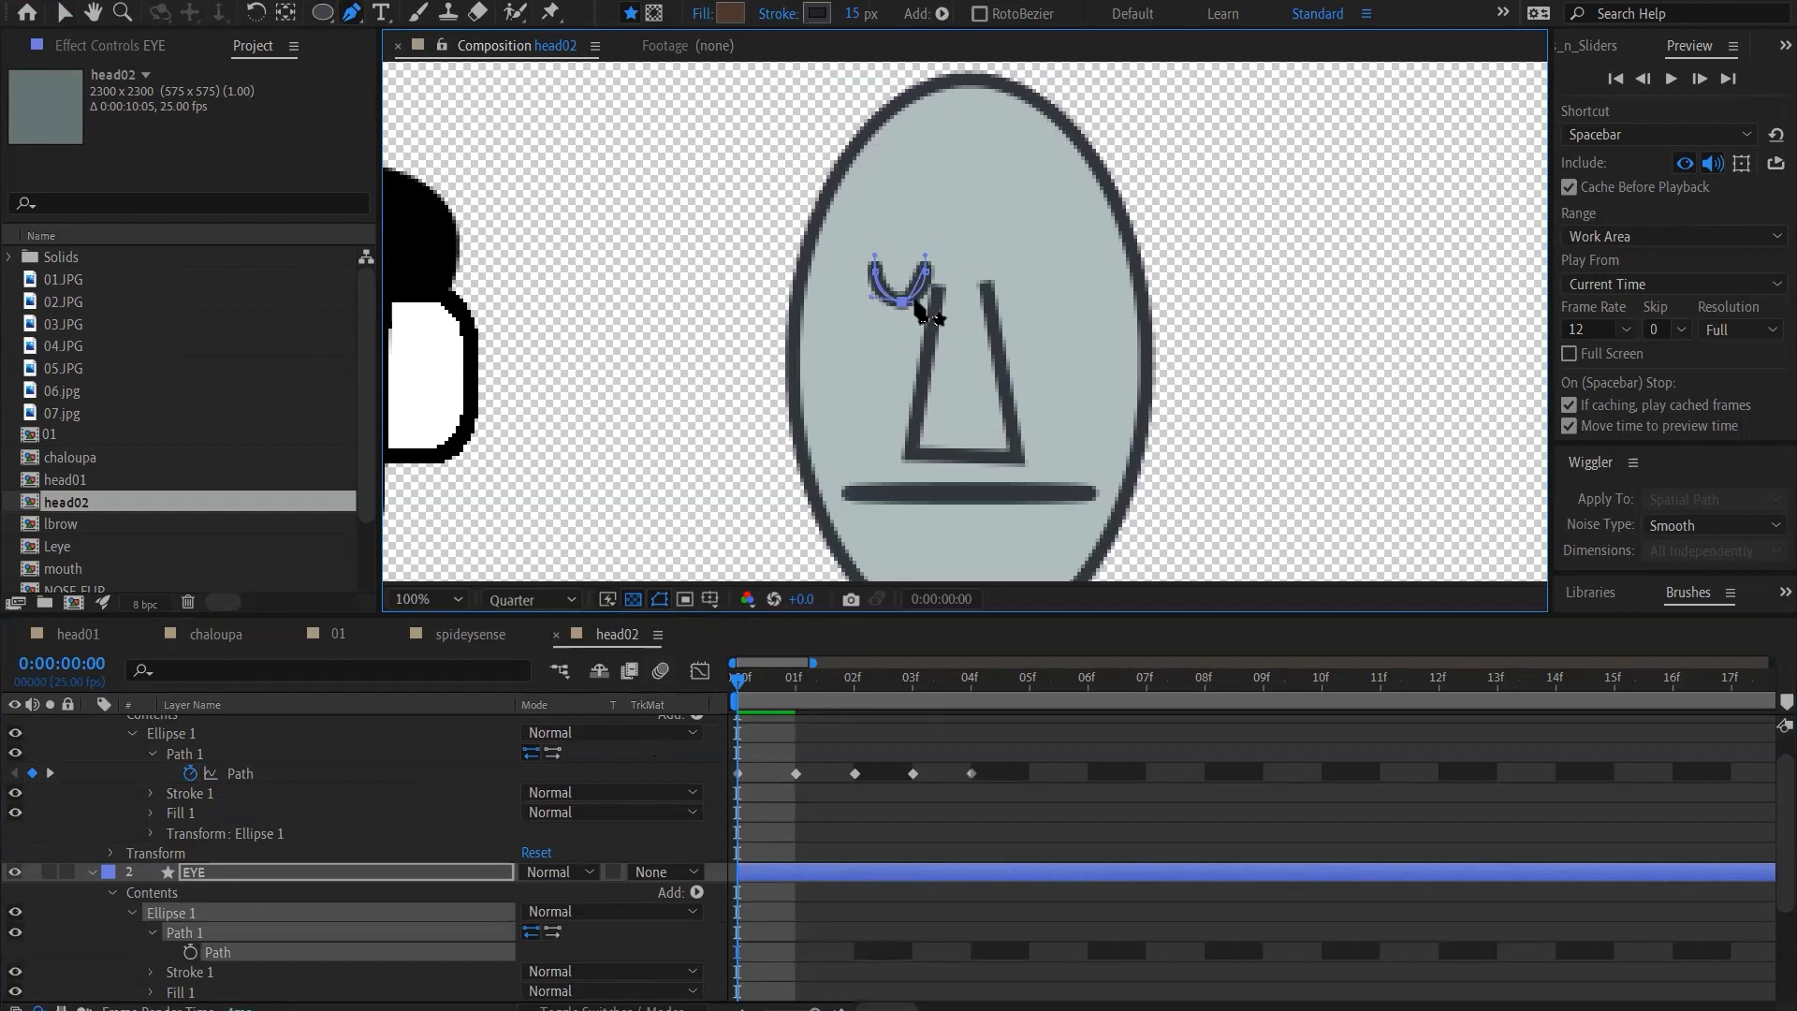
{"action": "left_click_drag", "start_coordinate": [912, 302], "coordinate": [929, 300]}
Keyframe the U-shaped EYE path at frame 0, cut that keyframe, and undo back to the round eye
{"action": "left_click", "coordinate": [190, 952]}
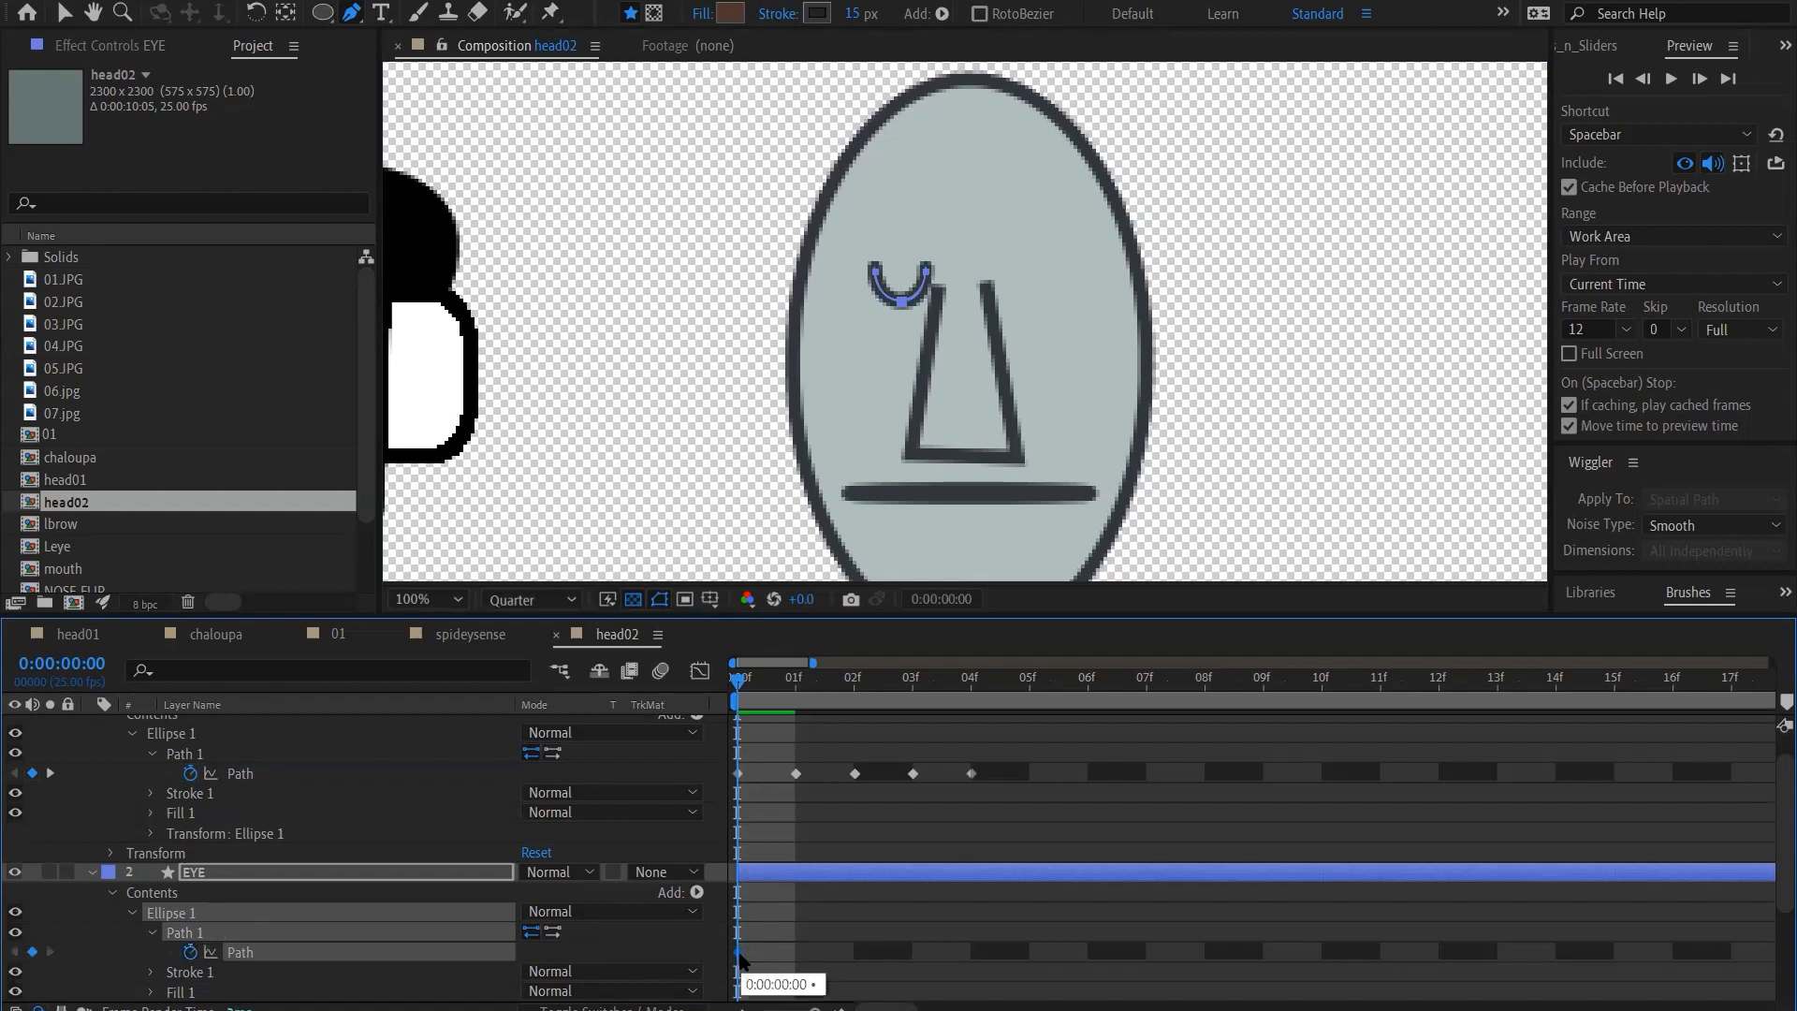
{"action": "key", "text": "Delete"}
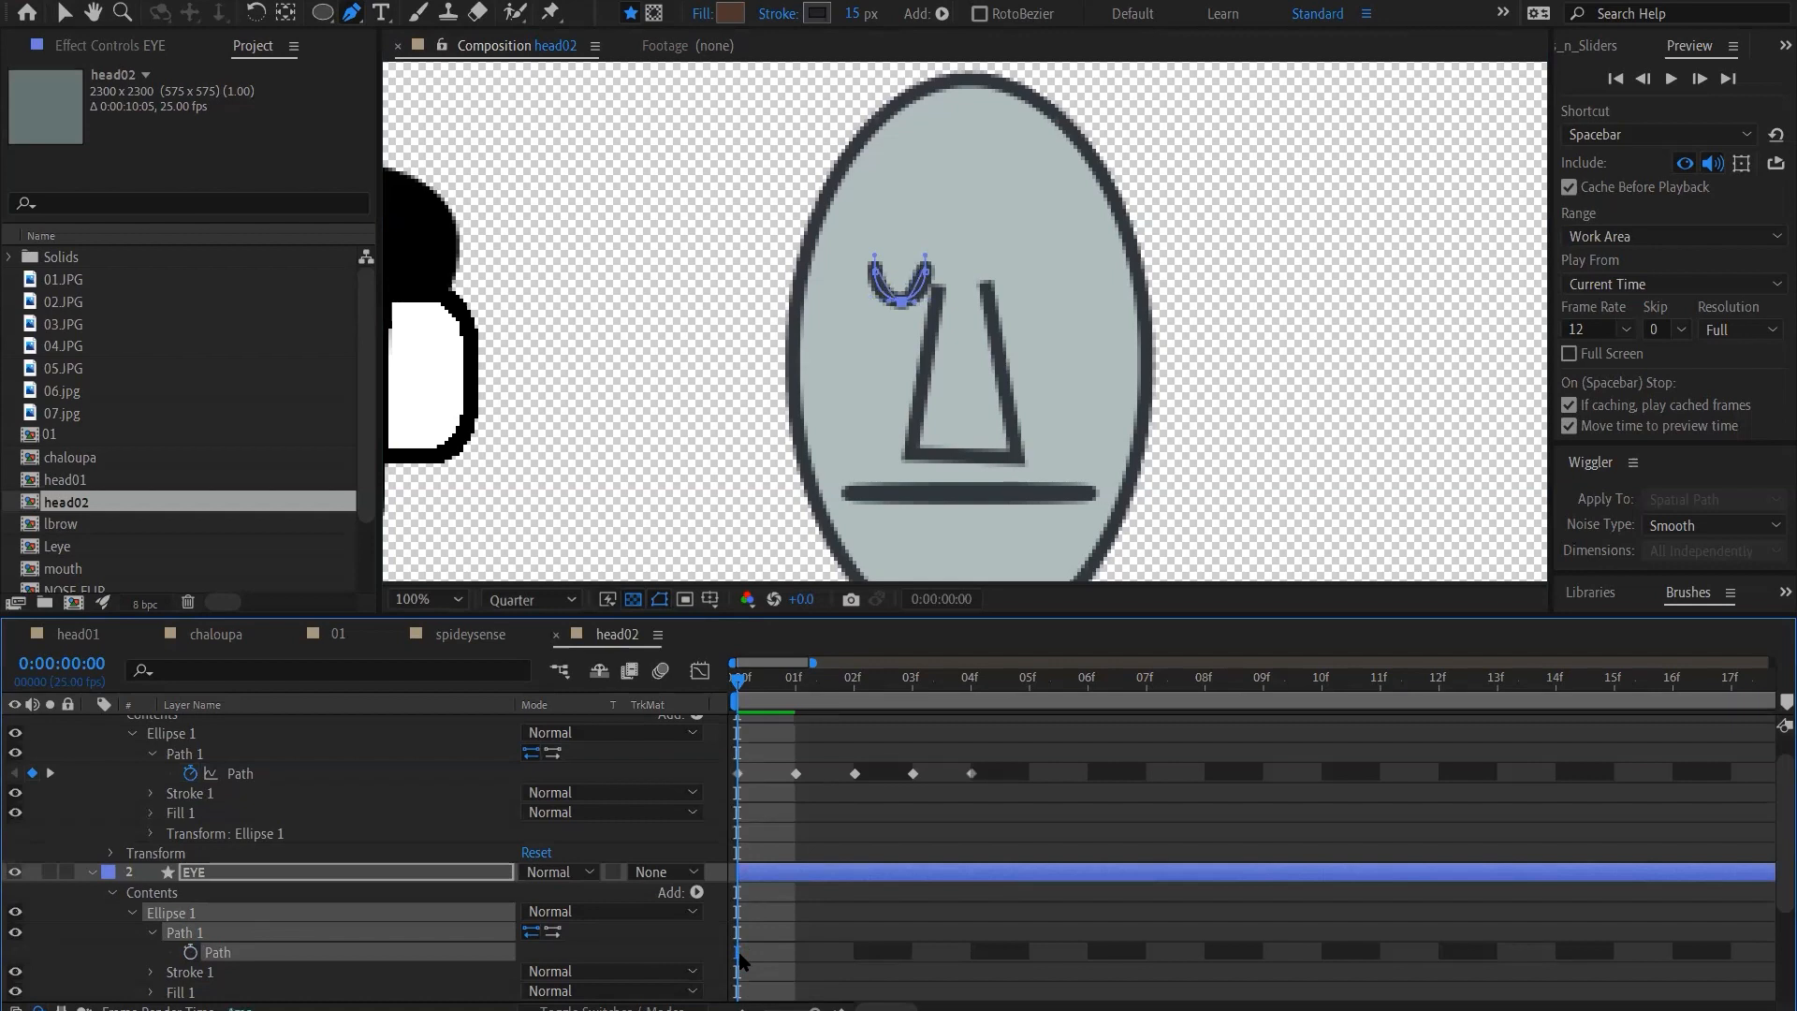
{"action": "key", "text": "ctrl+z"}
{"action": "key", "text": "ctrl+shift+z"}
{"action": "key", "text": "ctrl+z"}
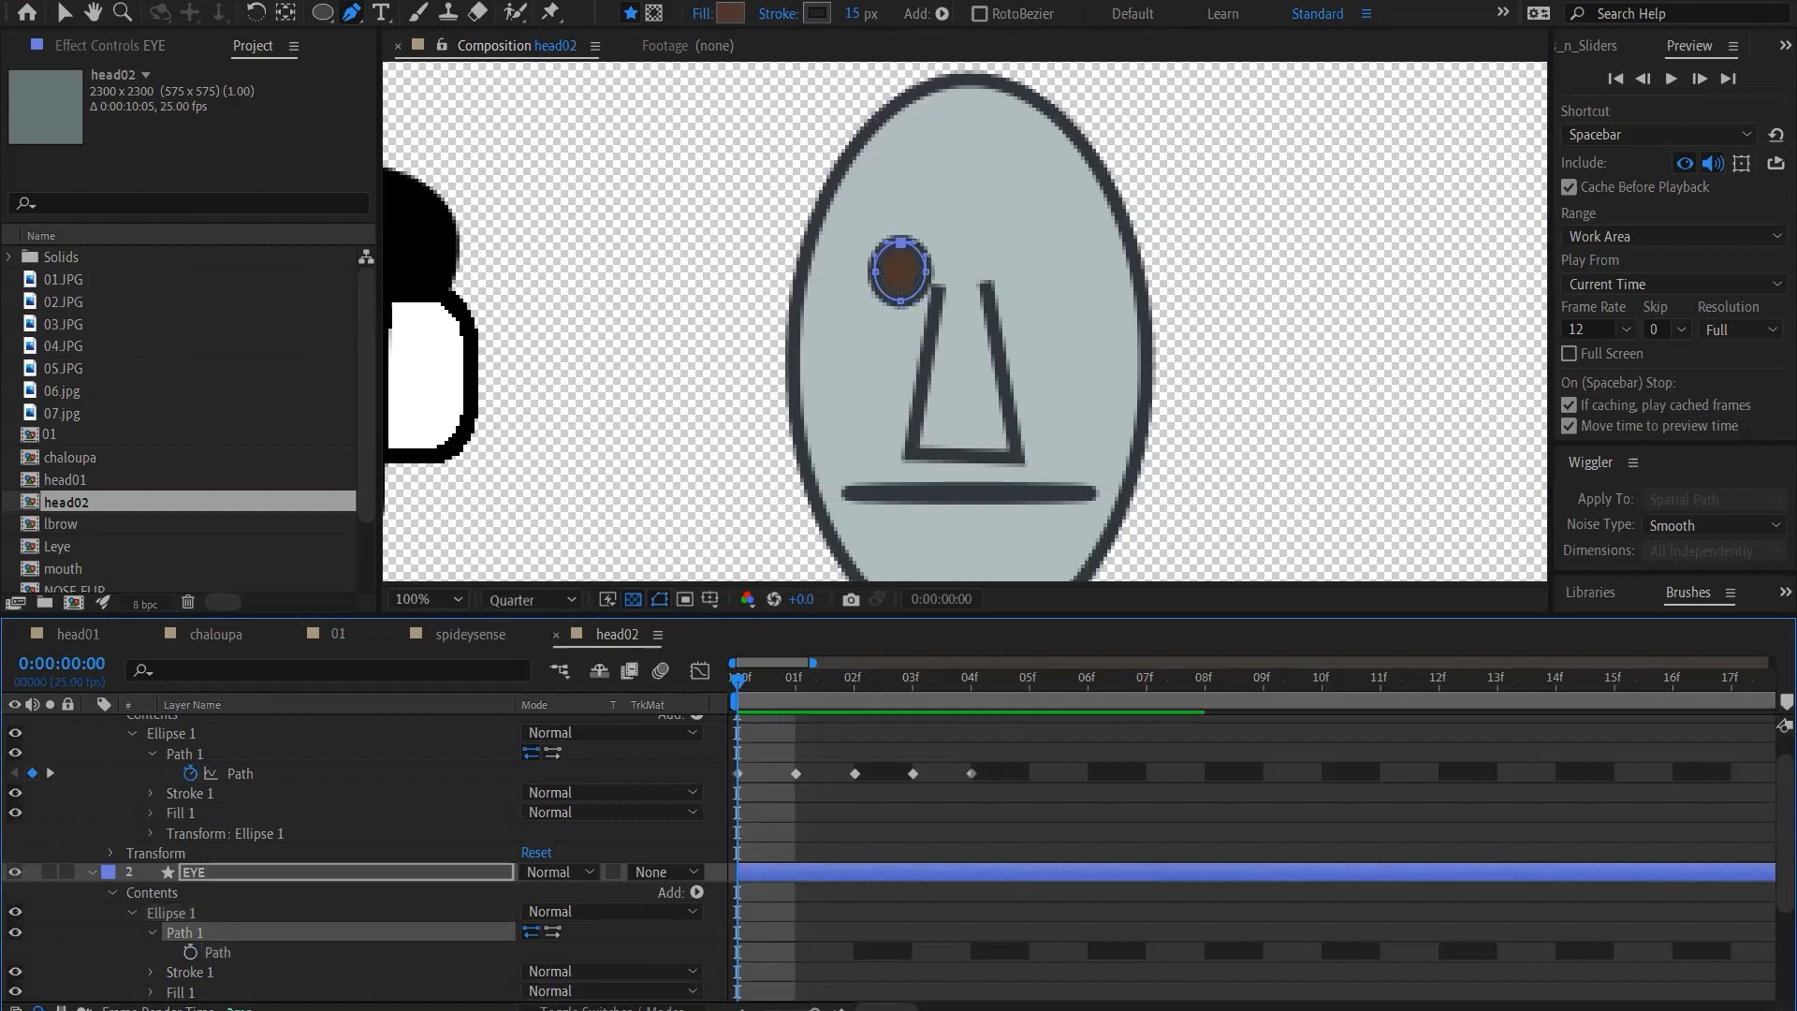
Keyframe the round EYE path at frame 0 and paste the U-shaped closed-eye path at frame 1
{"action": "left_click", "coordinate": [190, 951]}
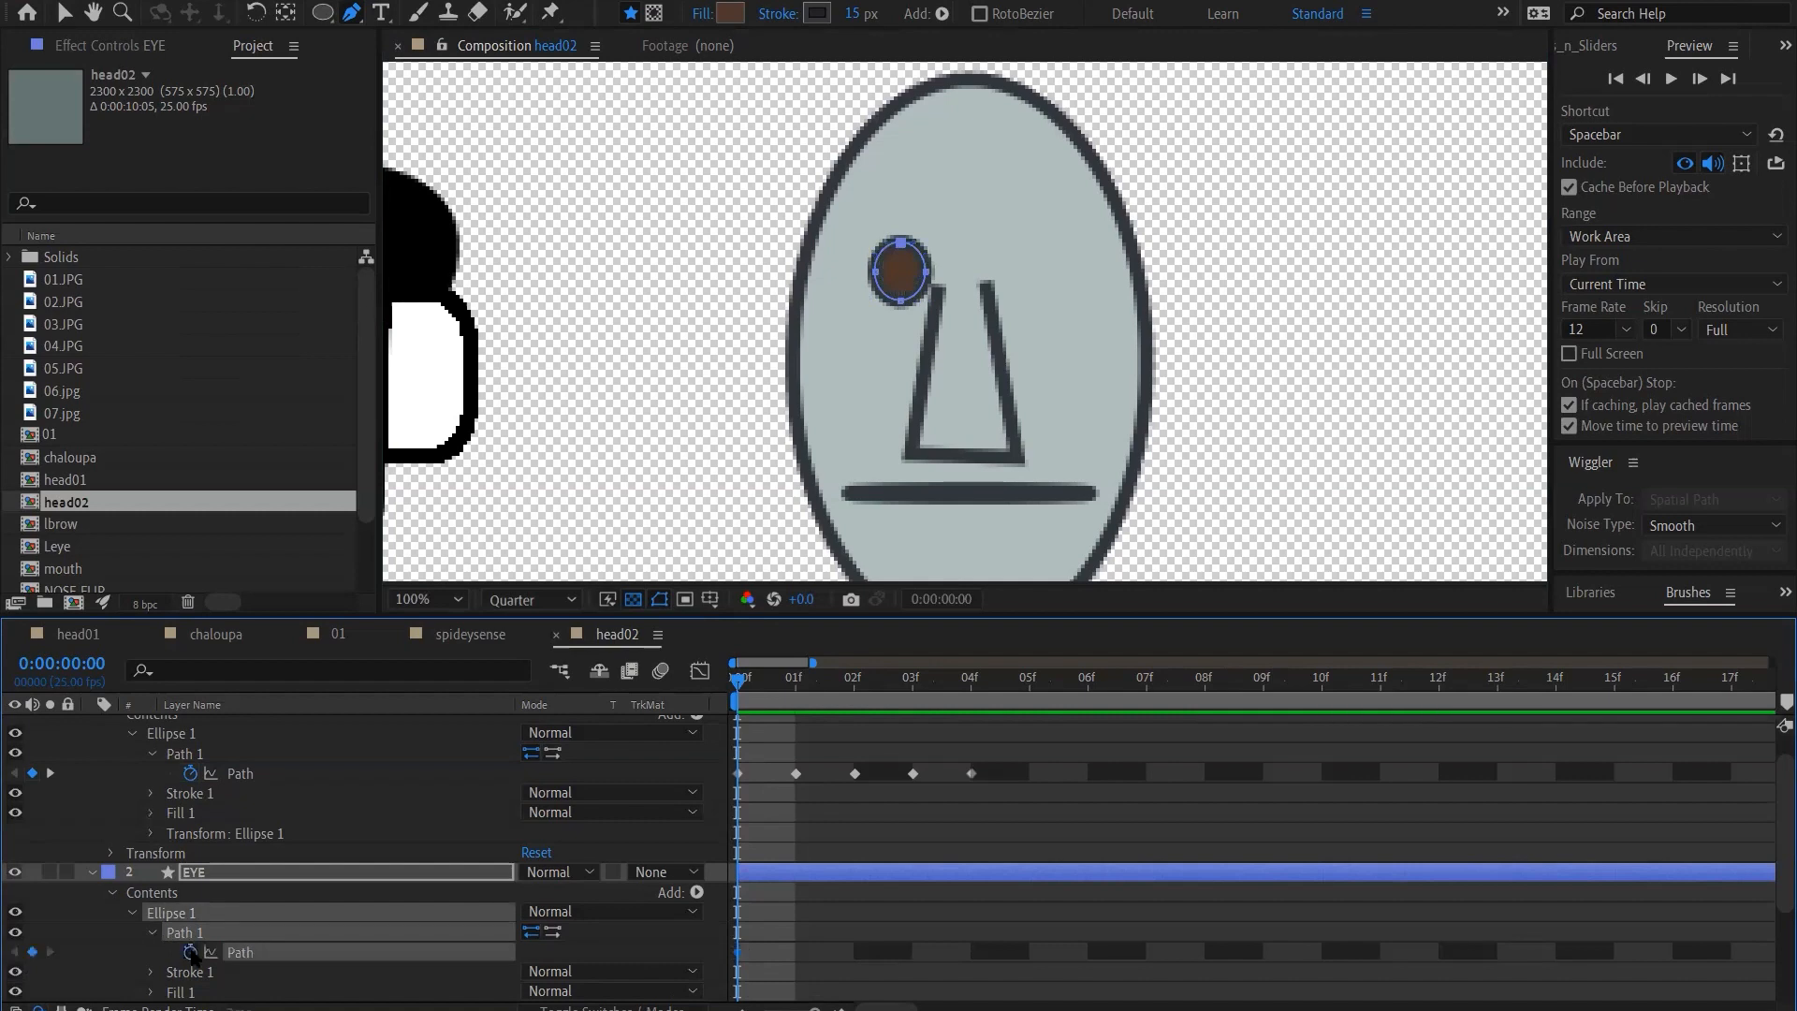
{"action": "left_click", "coordinate": [796, 685]}
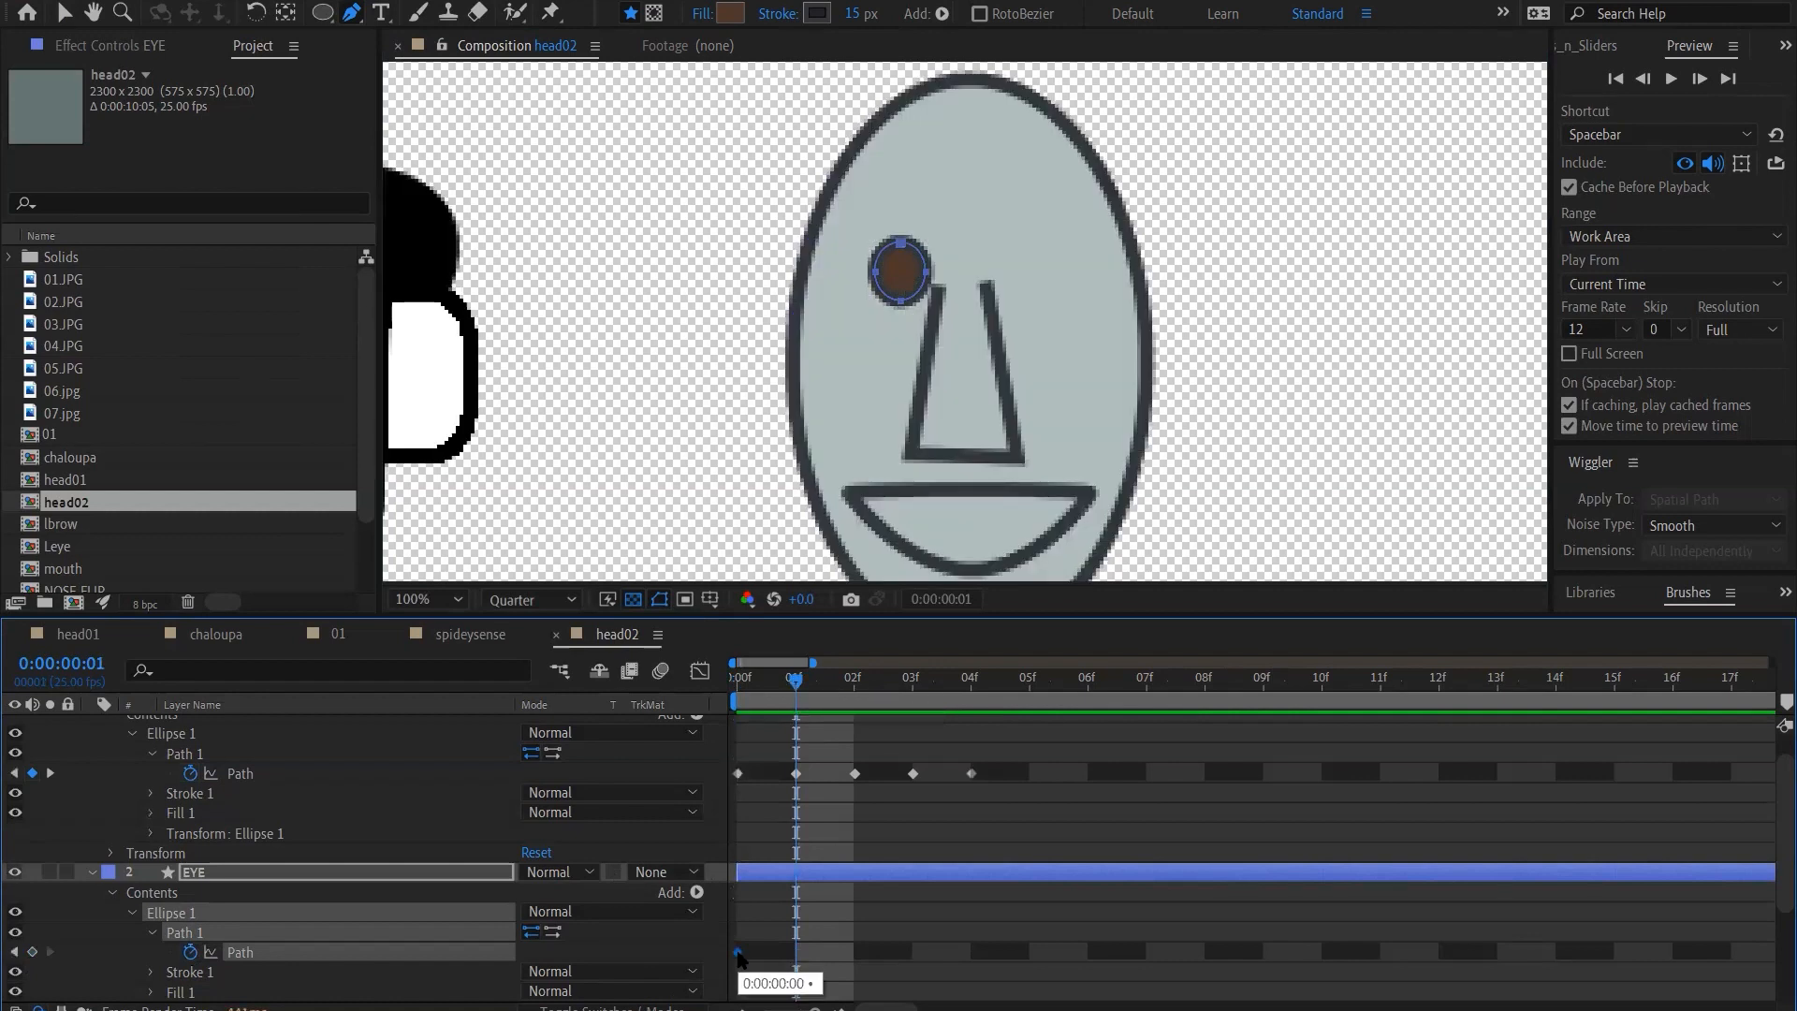
{"action": "key", "text": "Delete"}
{"action": "left_click", "coordinate": [928, 935]}
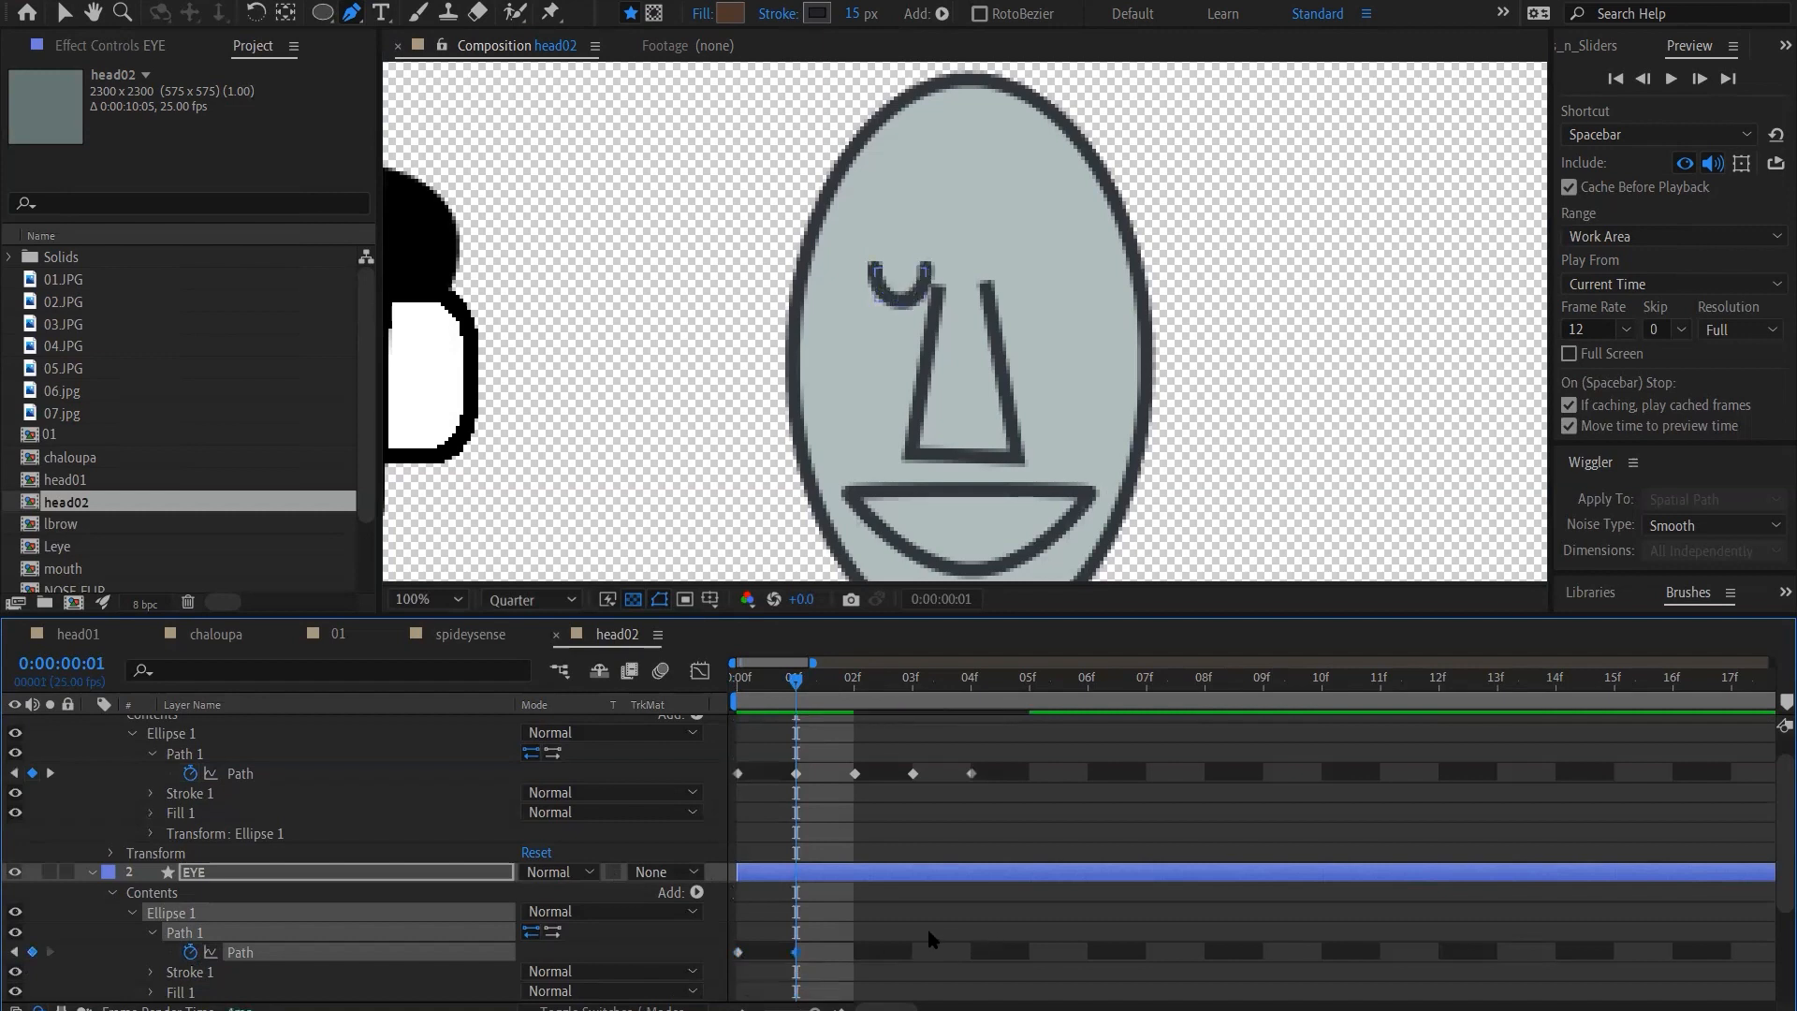
Add an EYE path keyframe at frame 2 and paste the round eye shape copied from the frame 0 keyframe into it
{"action": "left_click", "coordinate": [852, 685]}
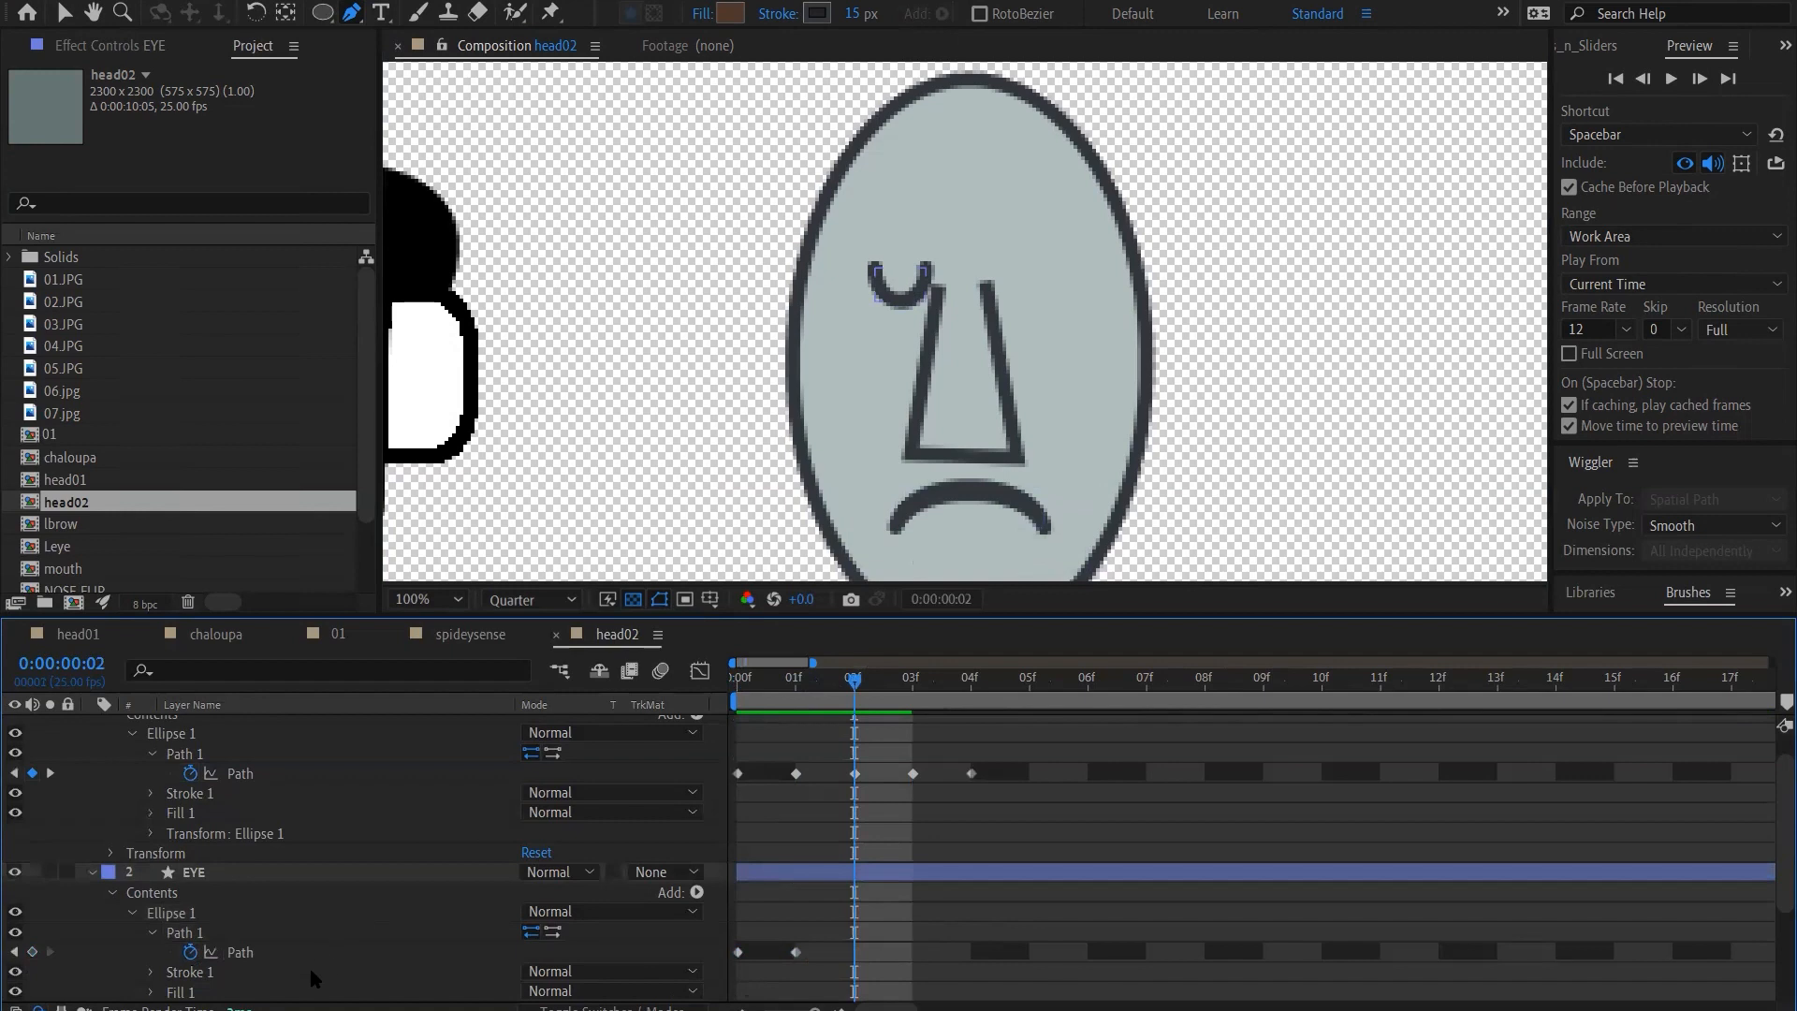
{"action": "left_click", "coordinate": [33, 952]}
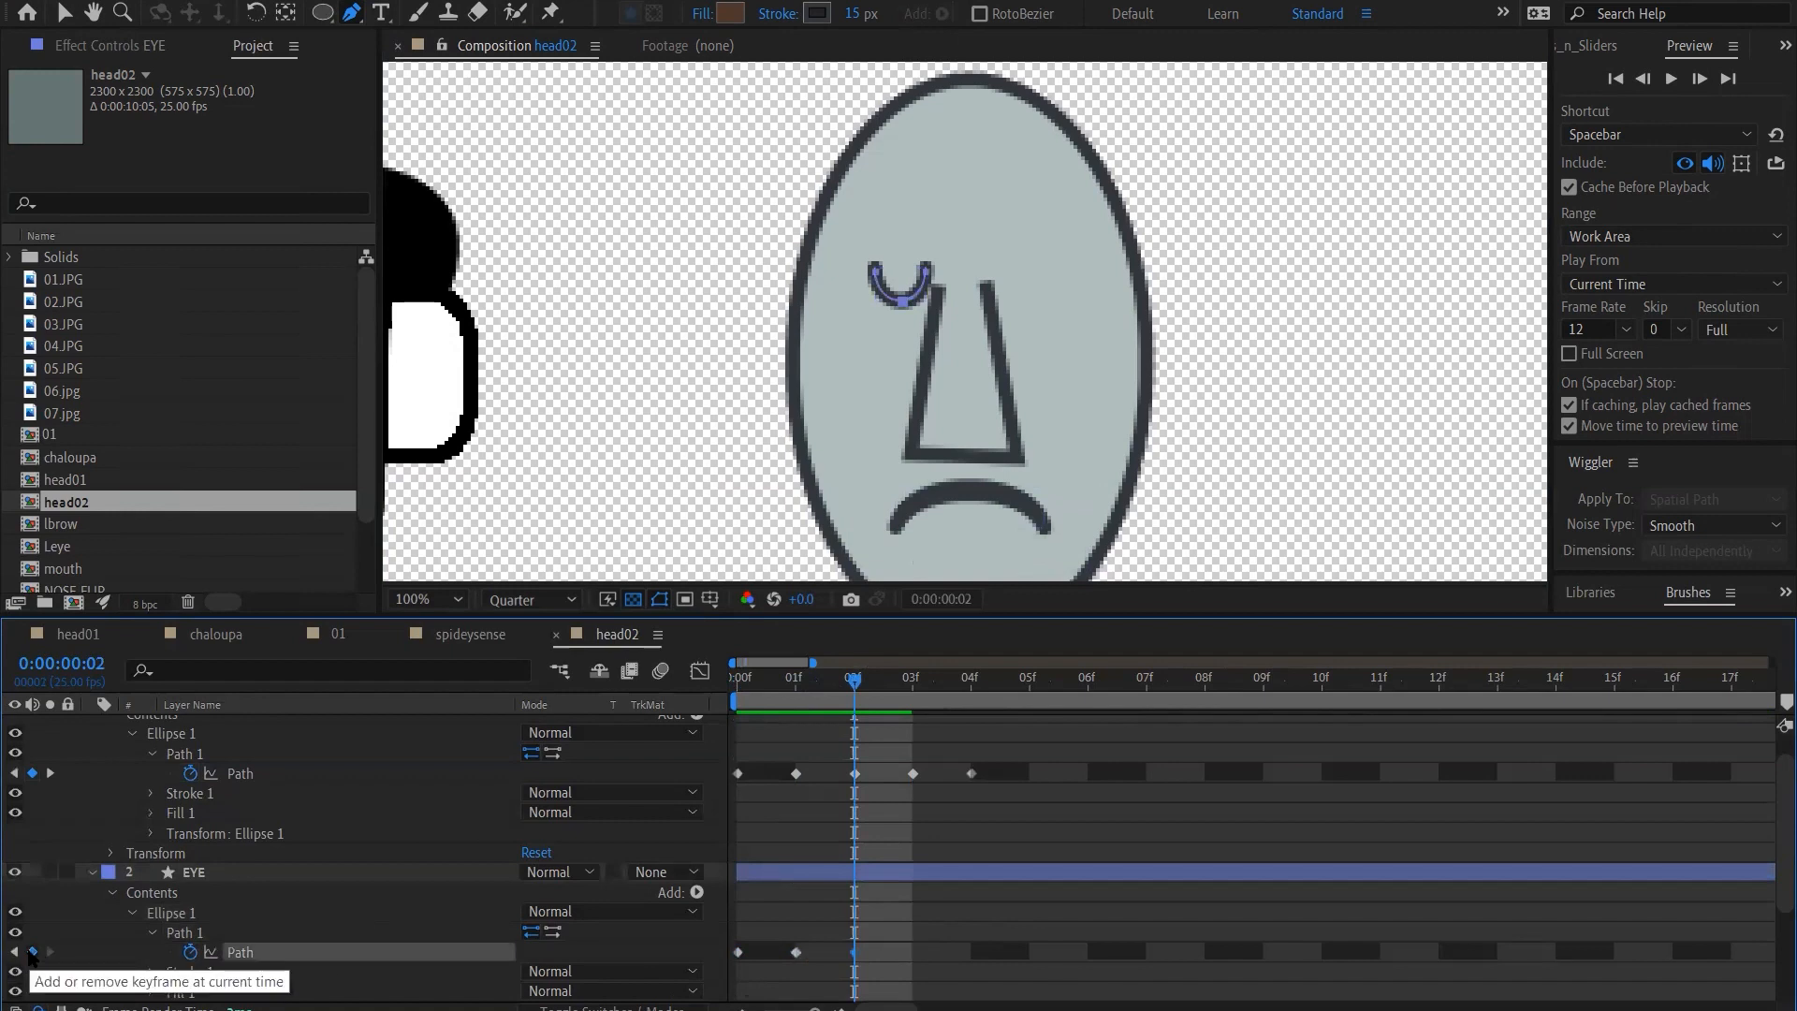
{"action": "left_click_drag", "start_coordinate": [782, 937], "coordinate": [849, 966]}
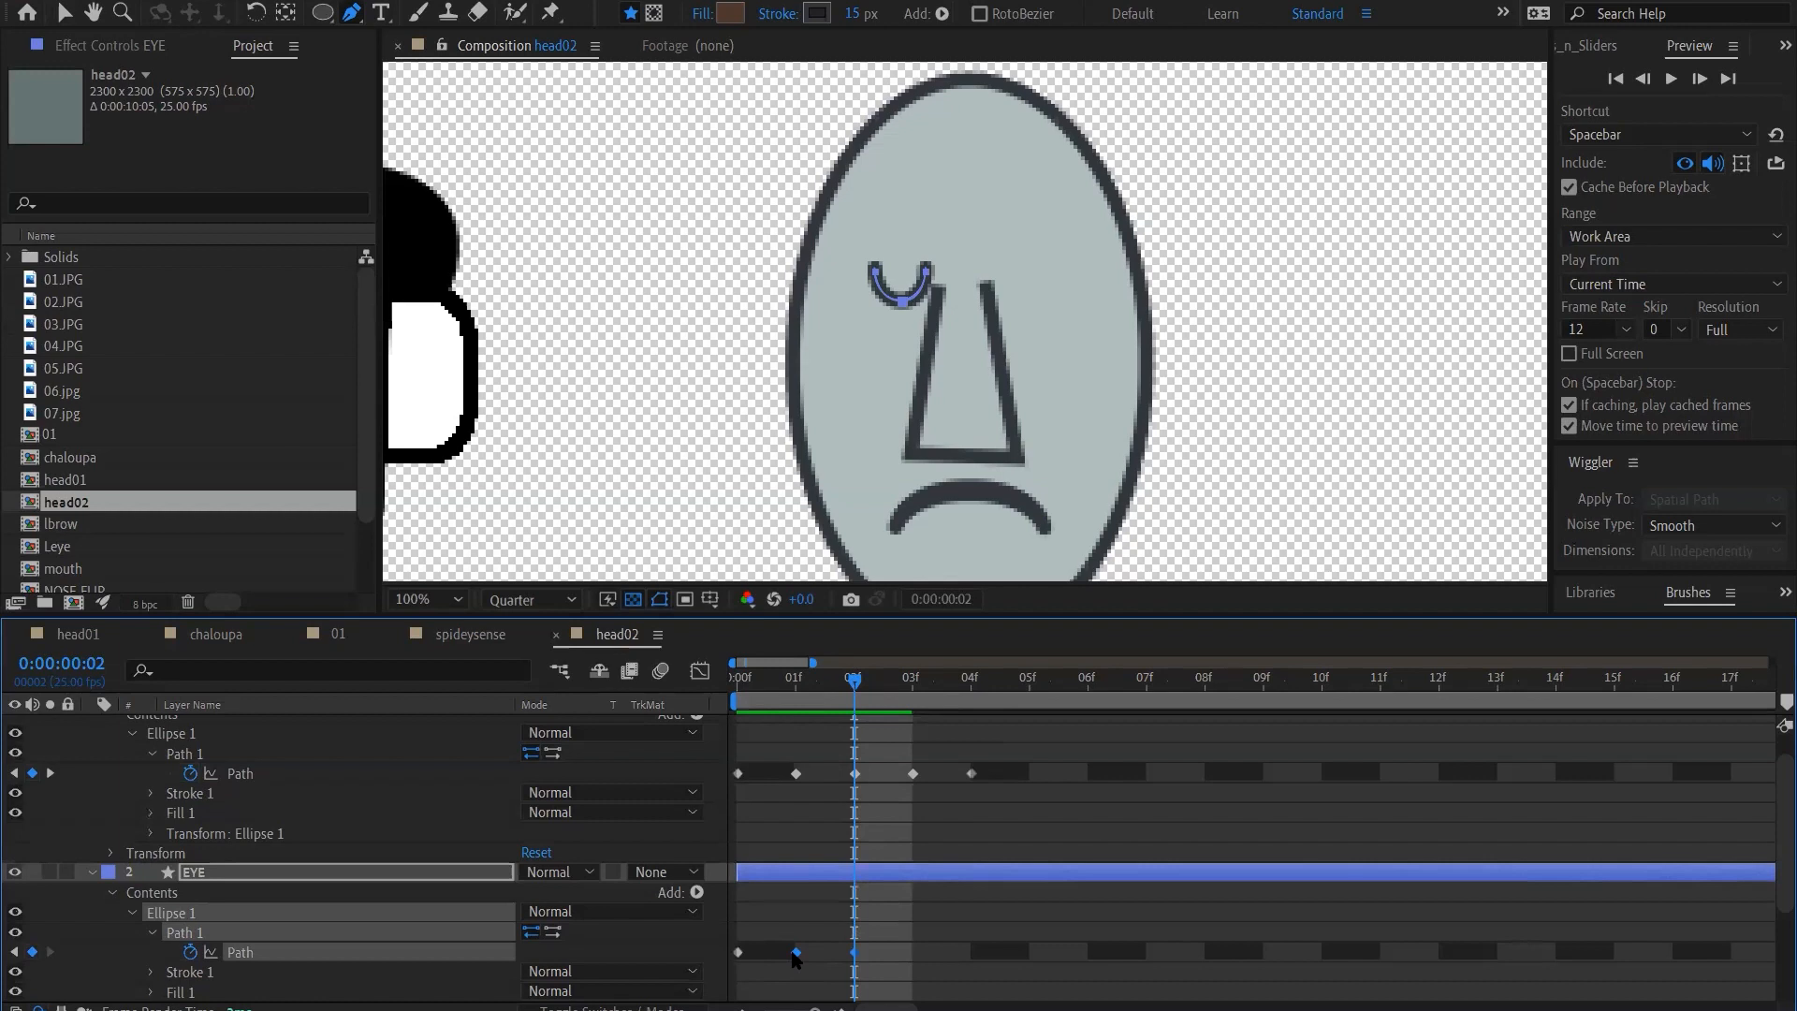
{"action": "mouse_move", "coordinate": [791, 955]}
{"action": "left_mouse_down"}
{"action": "mouse_move", "coordinate": [866, 947]}
{"action": "mouse_move", "coordinate": [794, 964]}
{"action": "left_mouse_up"}
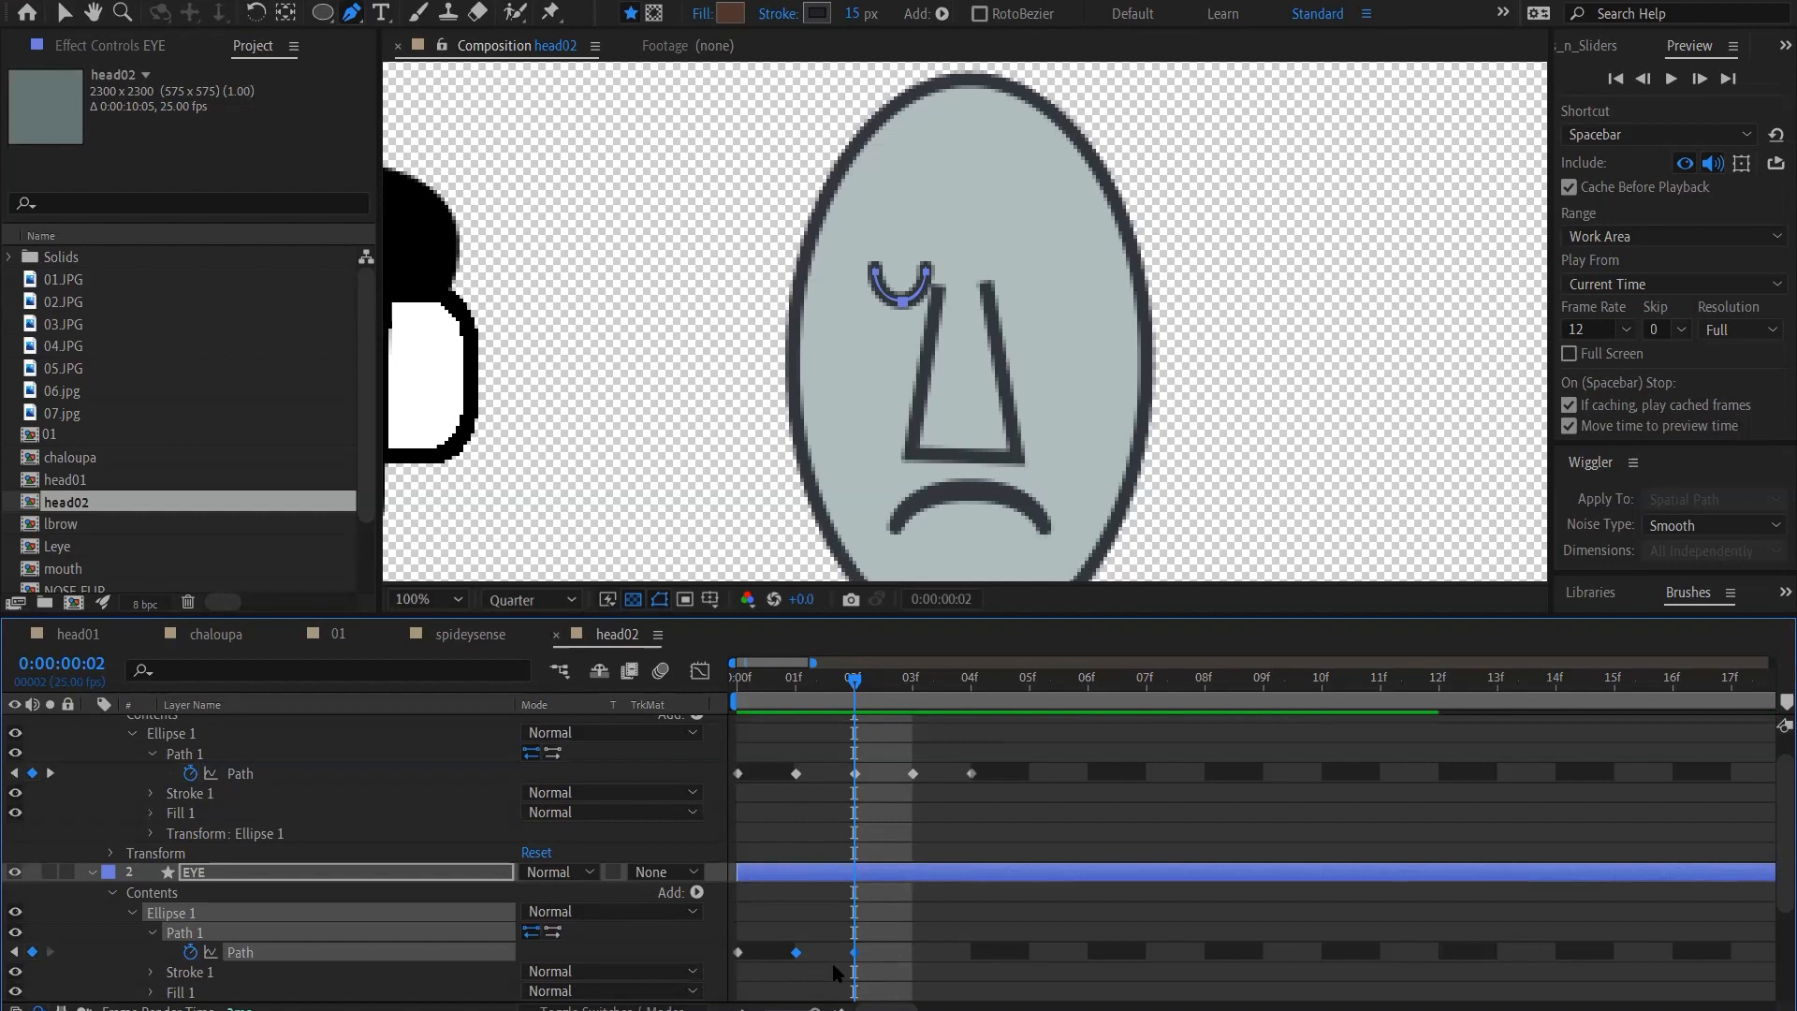
{"action": "left_click", "coordinate": [913, 949]}
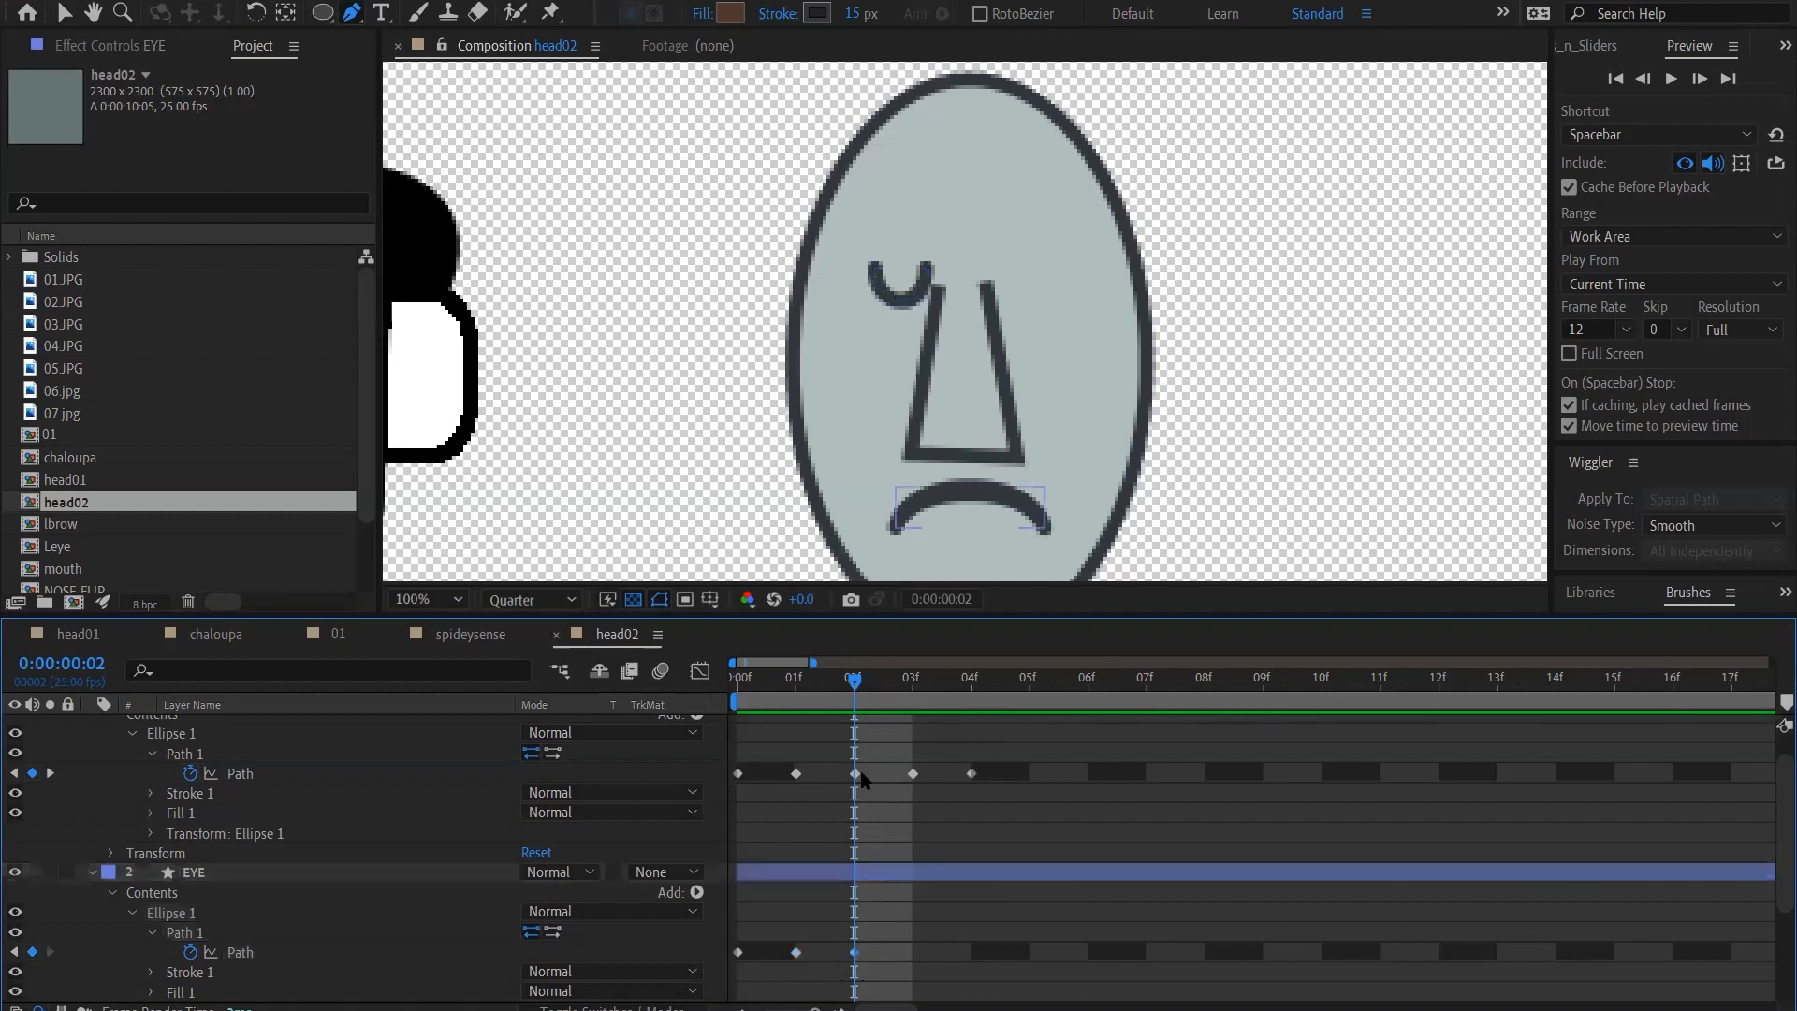
{"action": "left_click", "coordinate": [739, 953]}
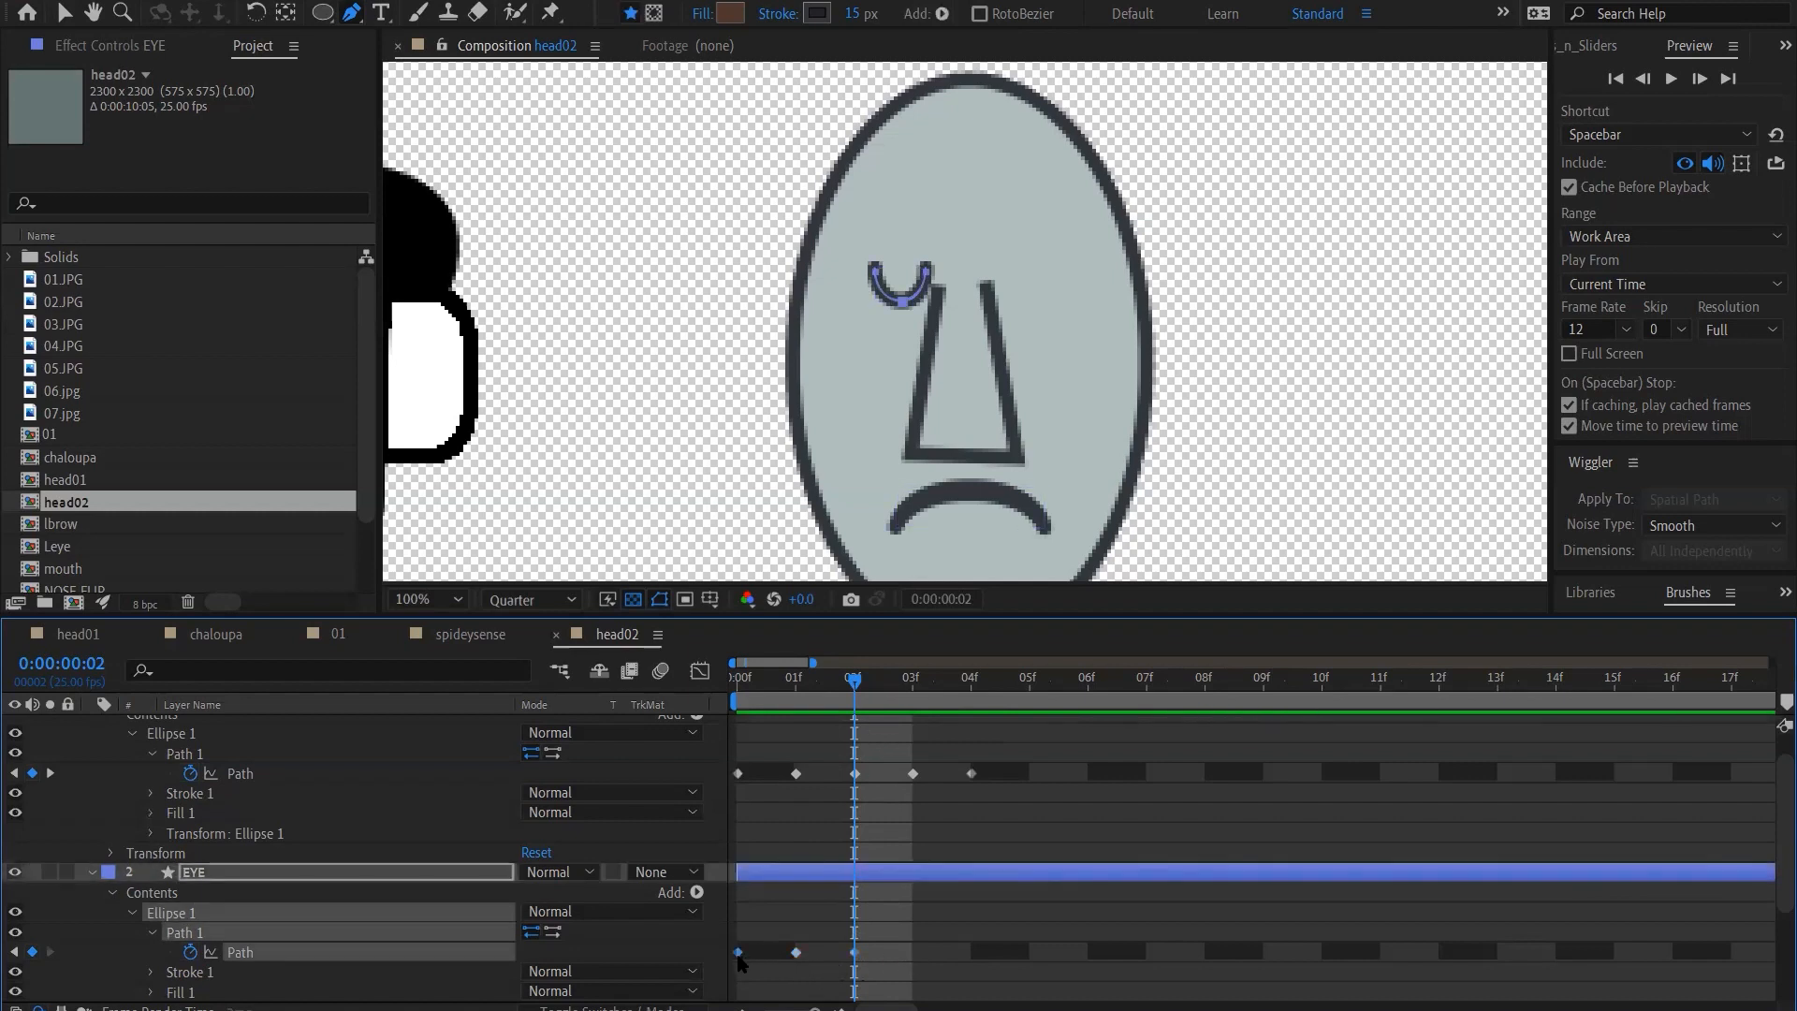
{"action": "key", "text": "ctrl+v"}
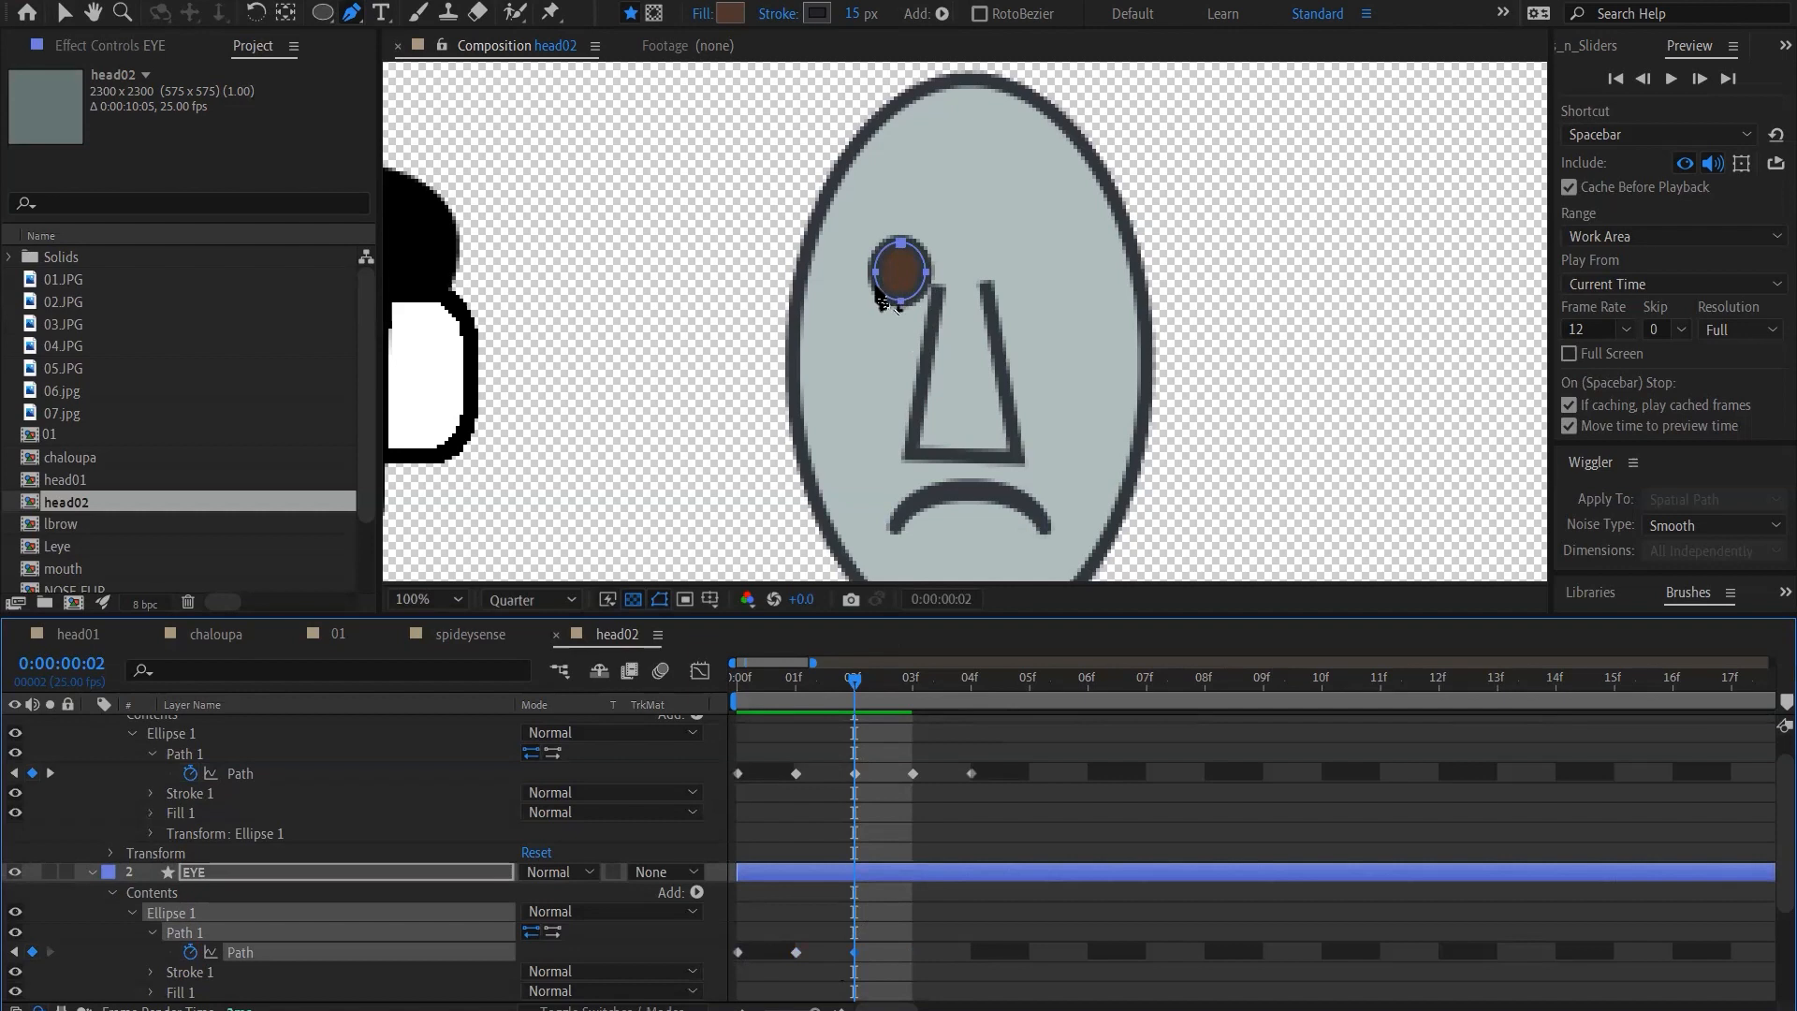
Enlarge the round eye slightly at frame 2 by moving its path points outward, and compare it with frame 0
{"action": "key", "text": "v"}
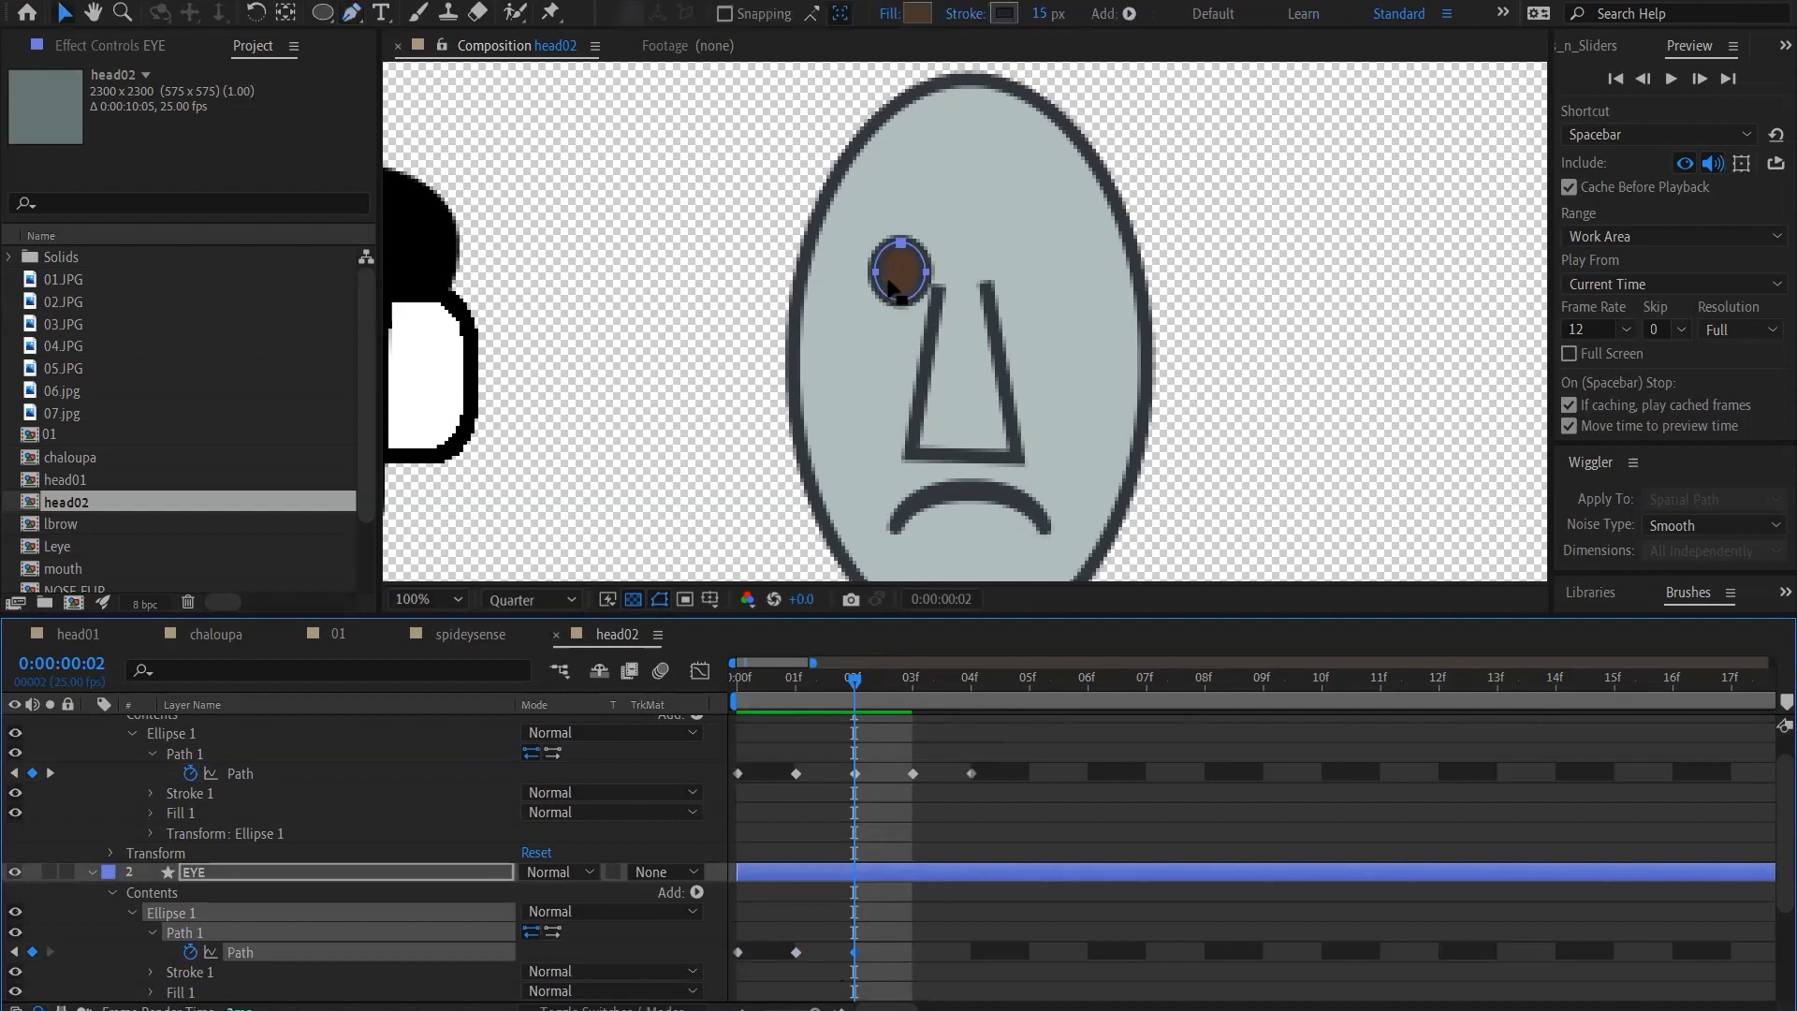
{"action": "left_click", "coordinate": [891, 294]}
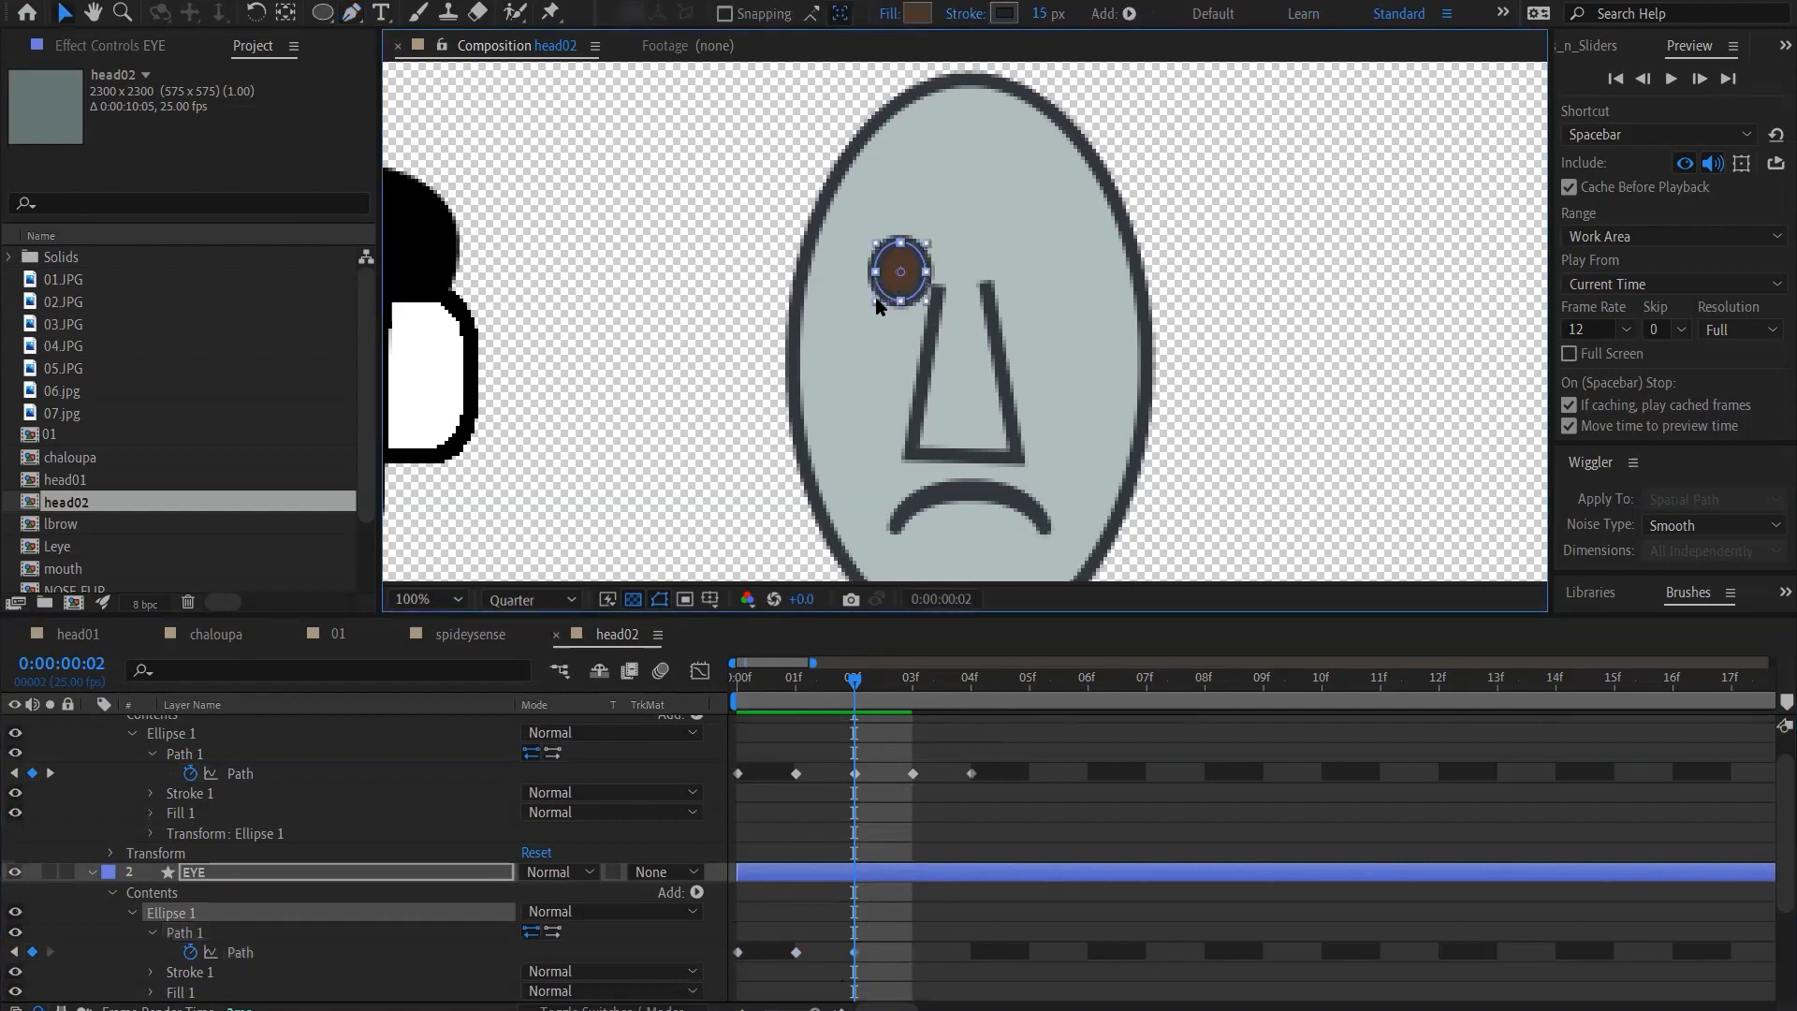
{"action": "left_click", "coordinate": [854, 954]}
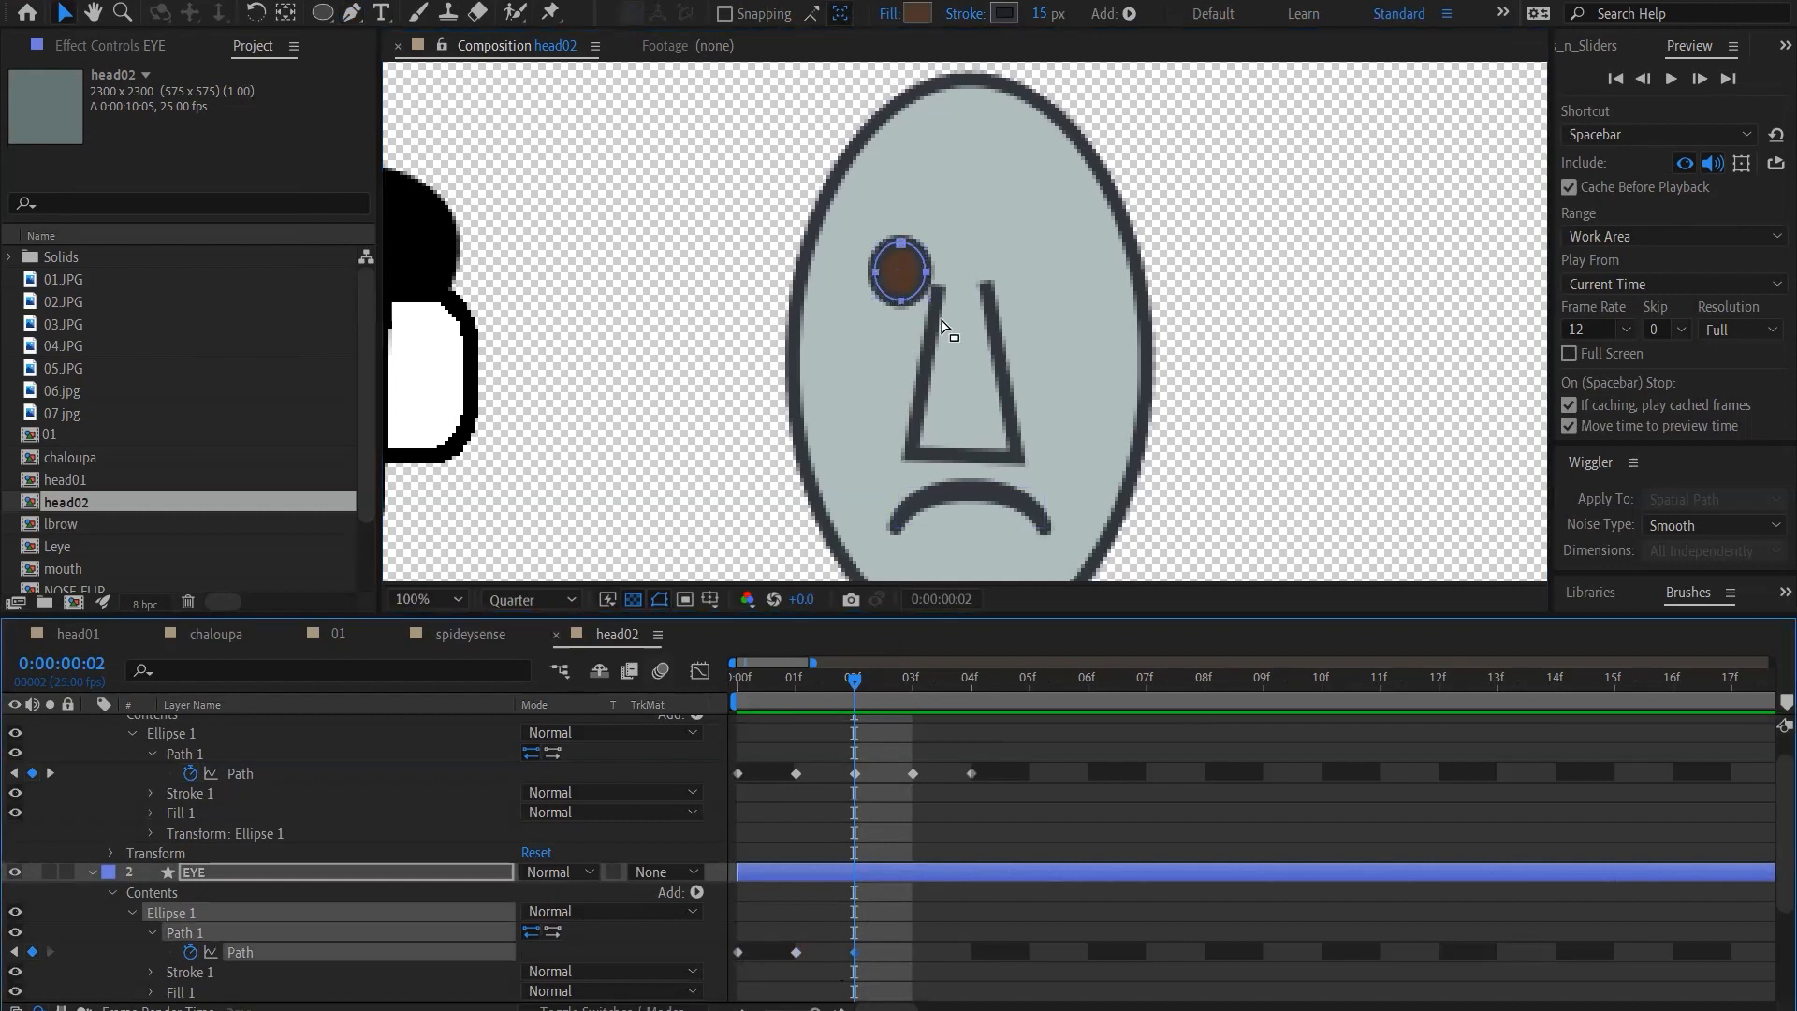
{"action": "left_click", "coordinate": [876, 279]}
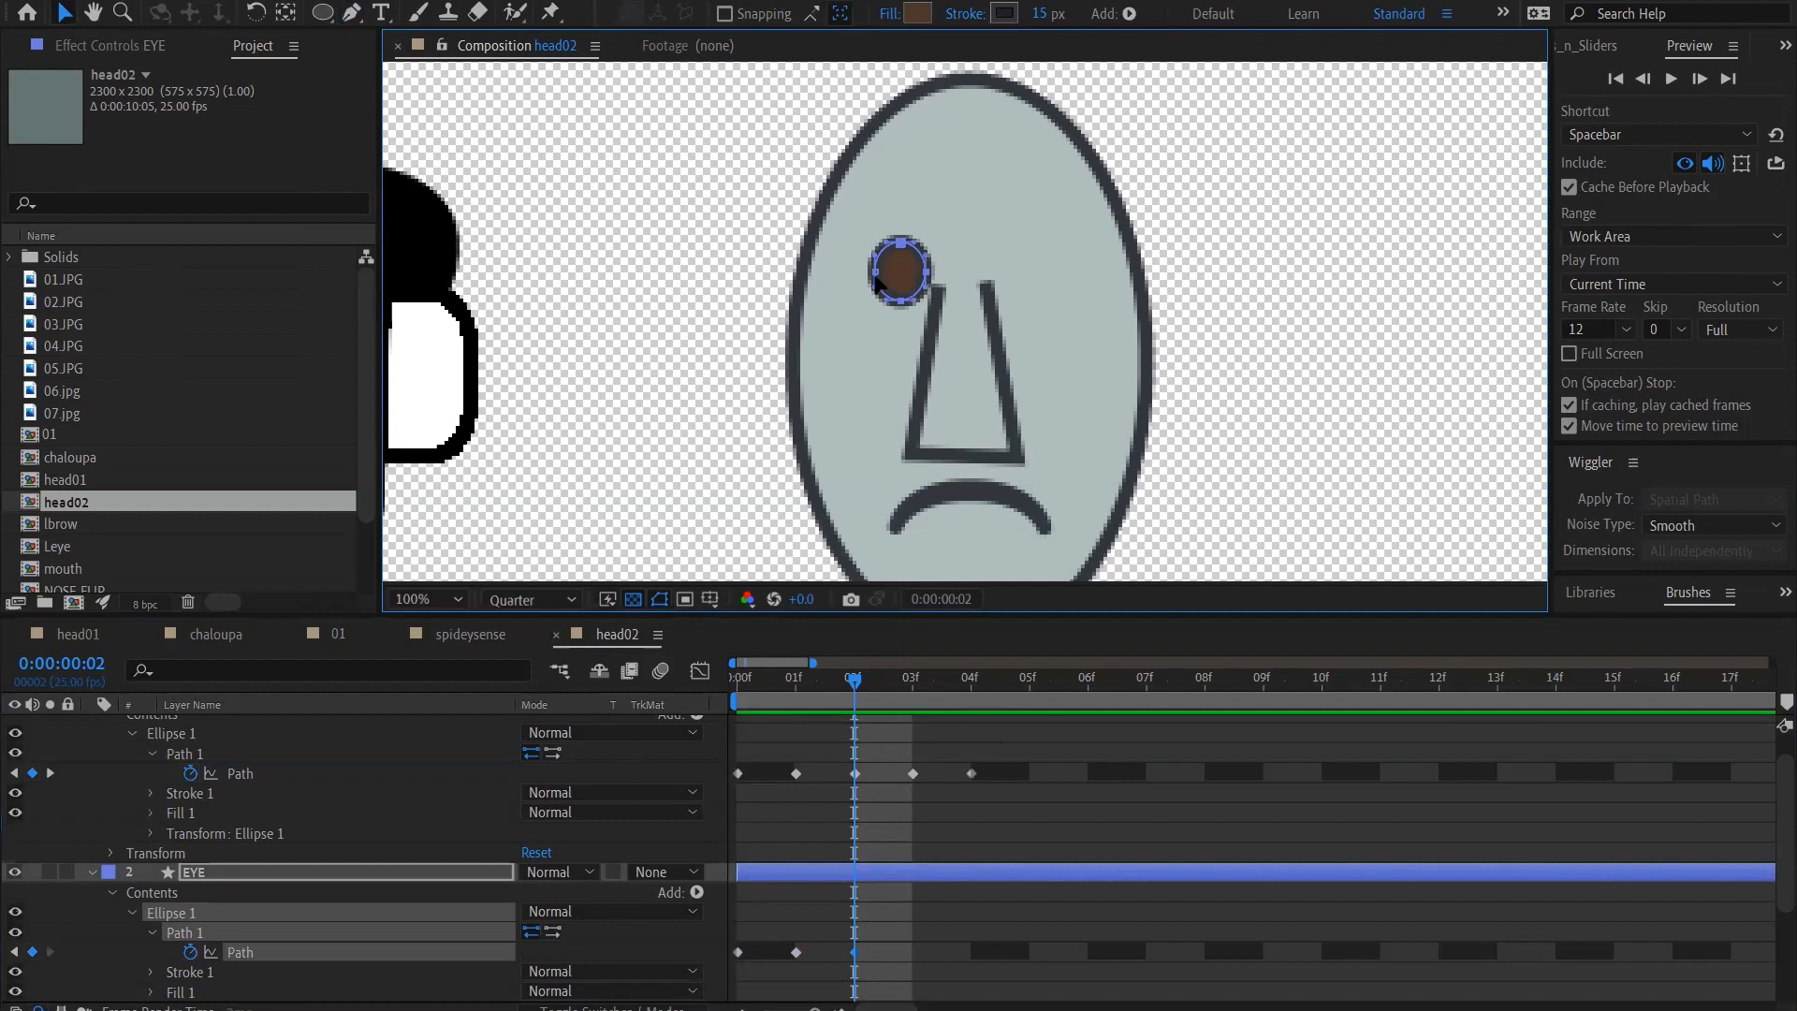
{"action": "left_click_drag", "start_coordinate": [875, 273], "coordinate": [867, 276]}
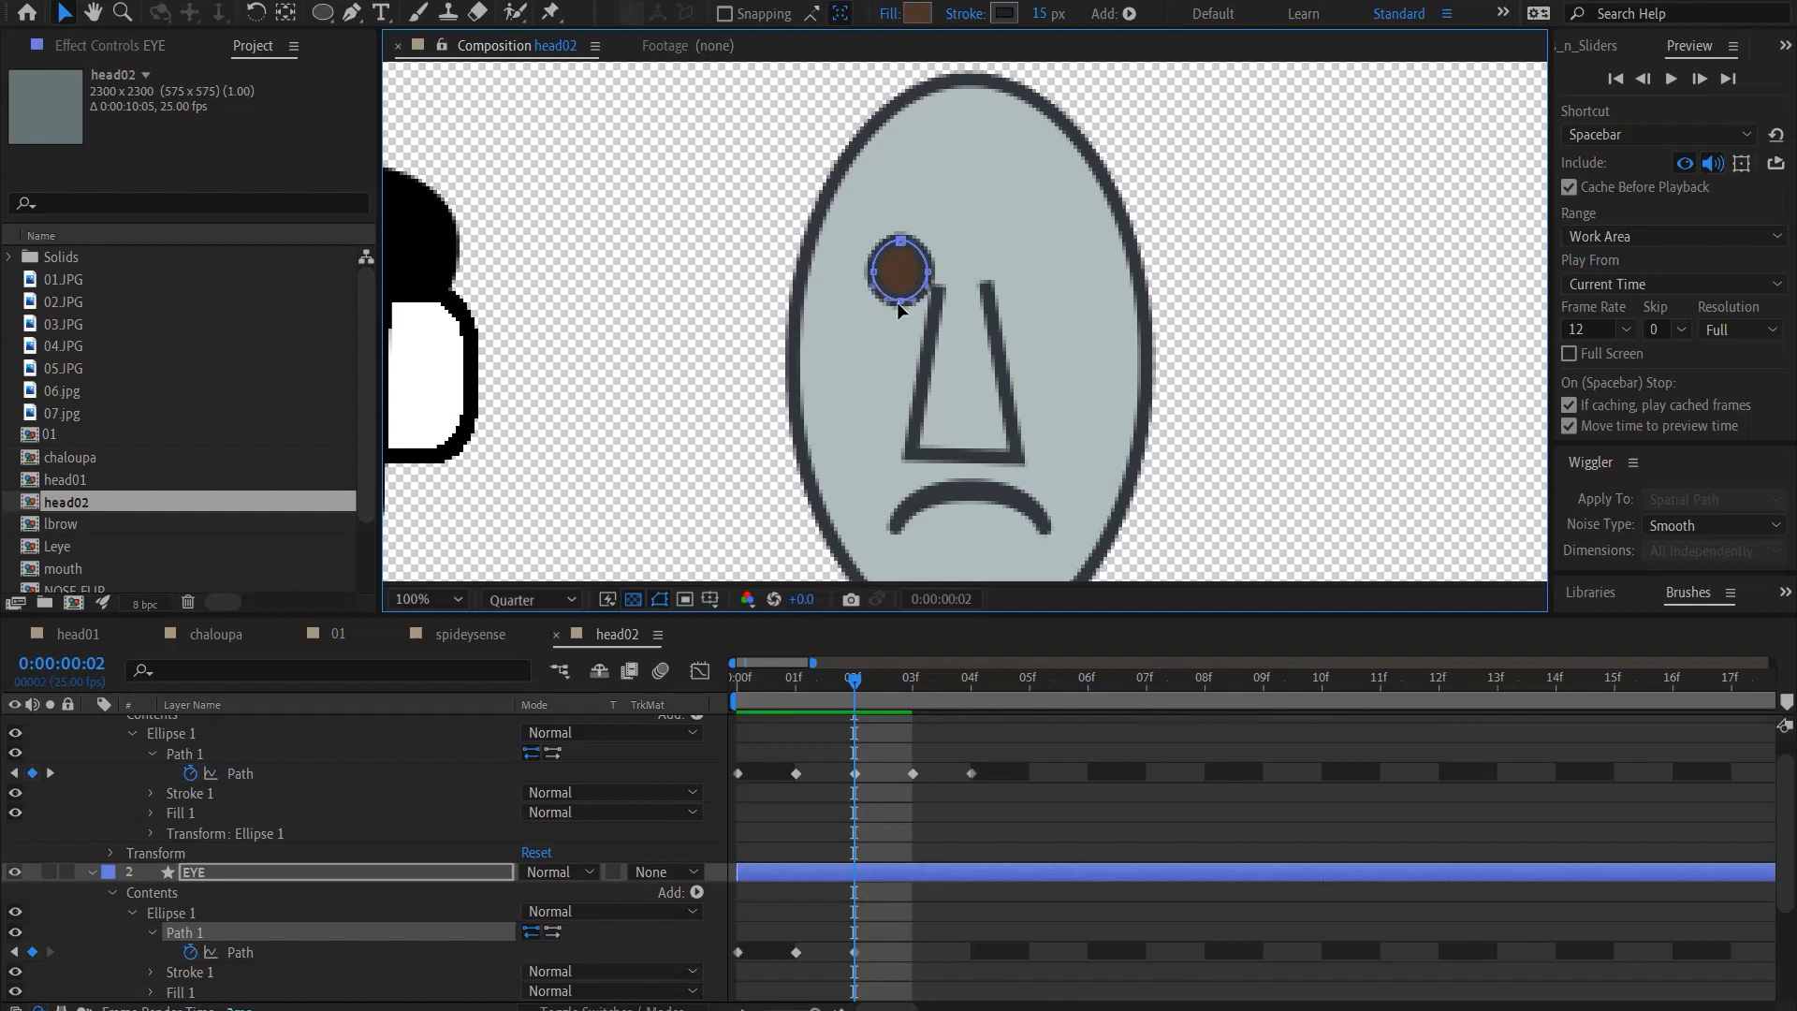
{"action": "left_click", "coordinate": [900, 240]}
{"action": "left_click", "coordinate": [976, 810]}
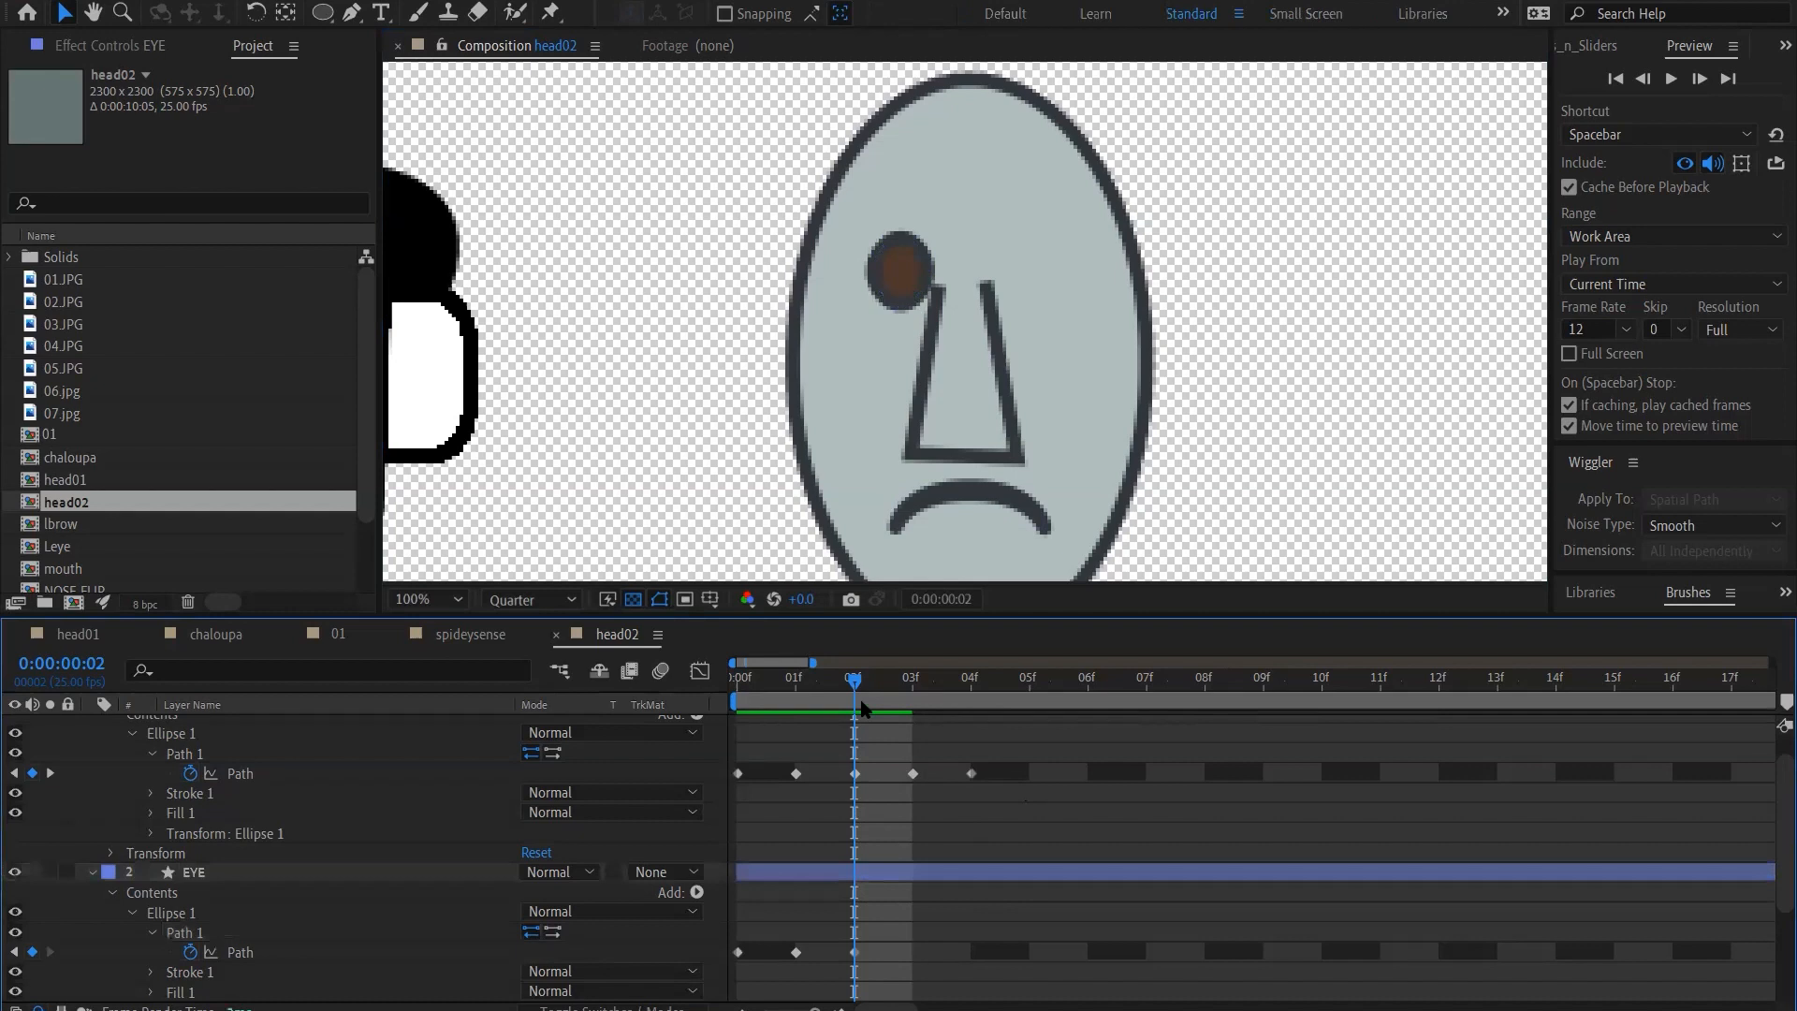
{"action": "left_click_drag", "start_coordinate": [855, 686], "coordinate": [739, 686]}
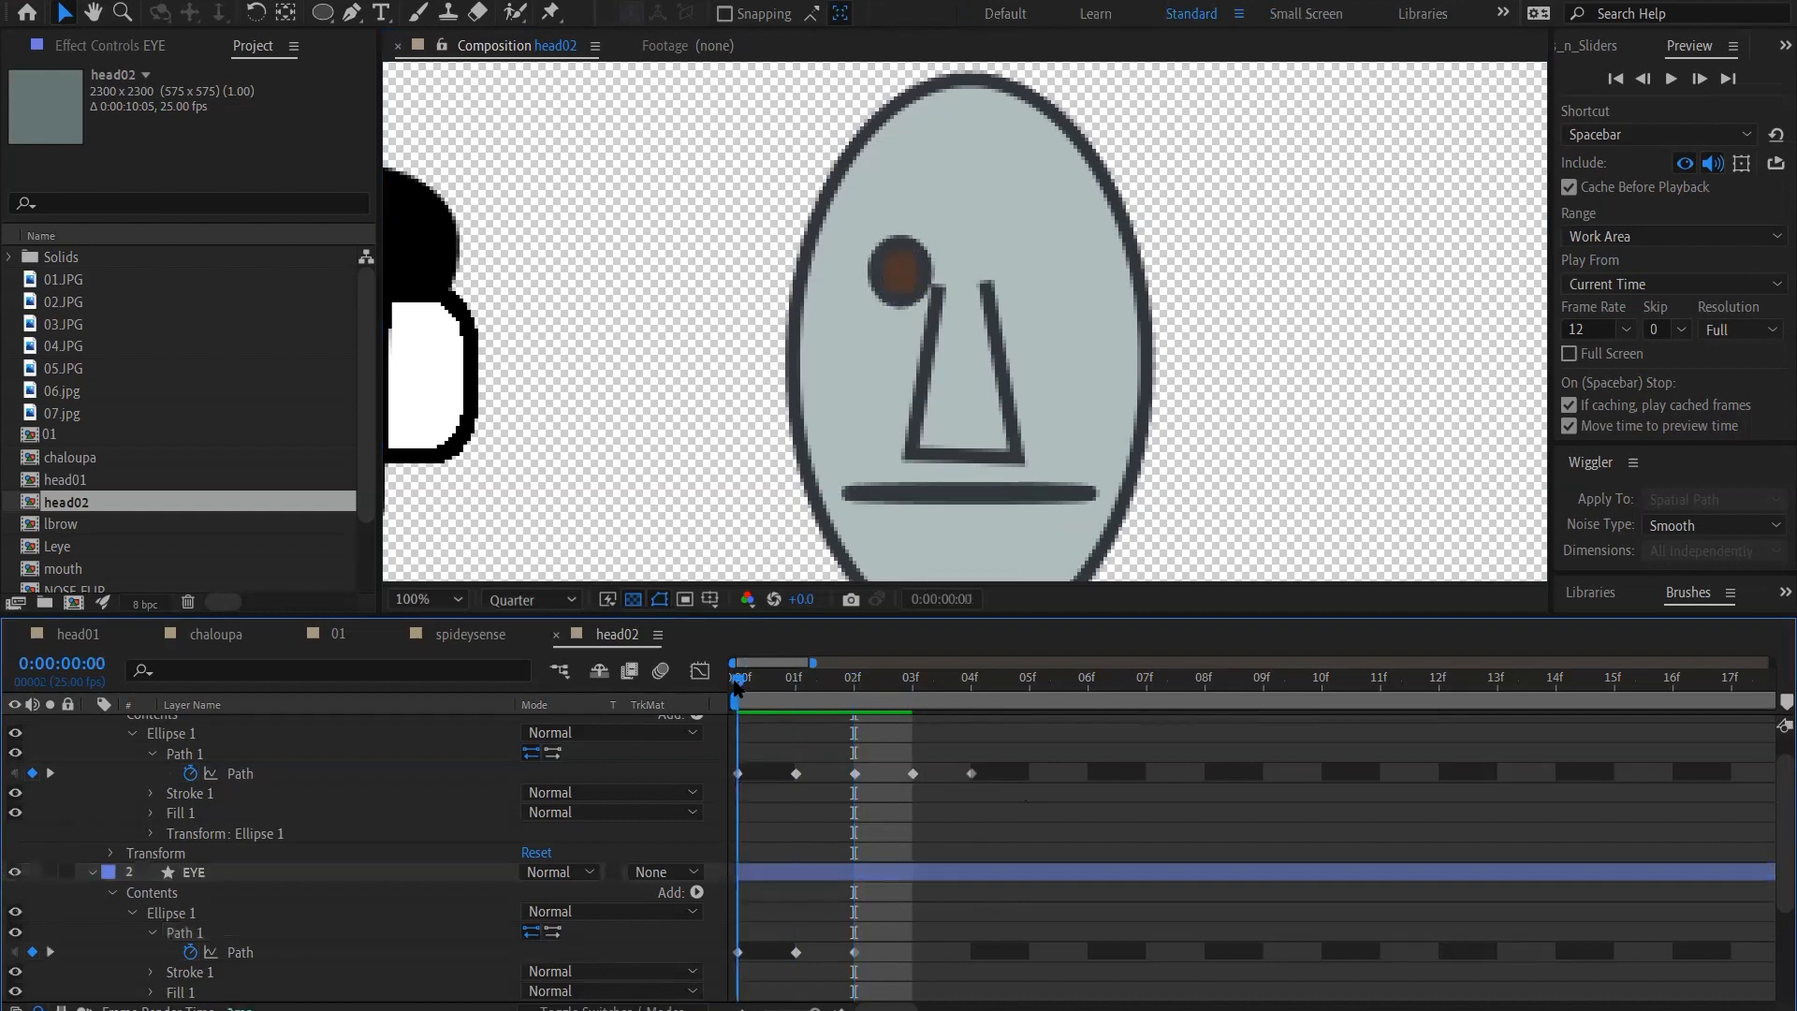
{"action": "left_click", "coordinate": [855, 686]}
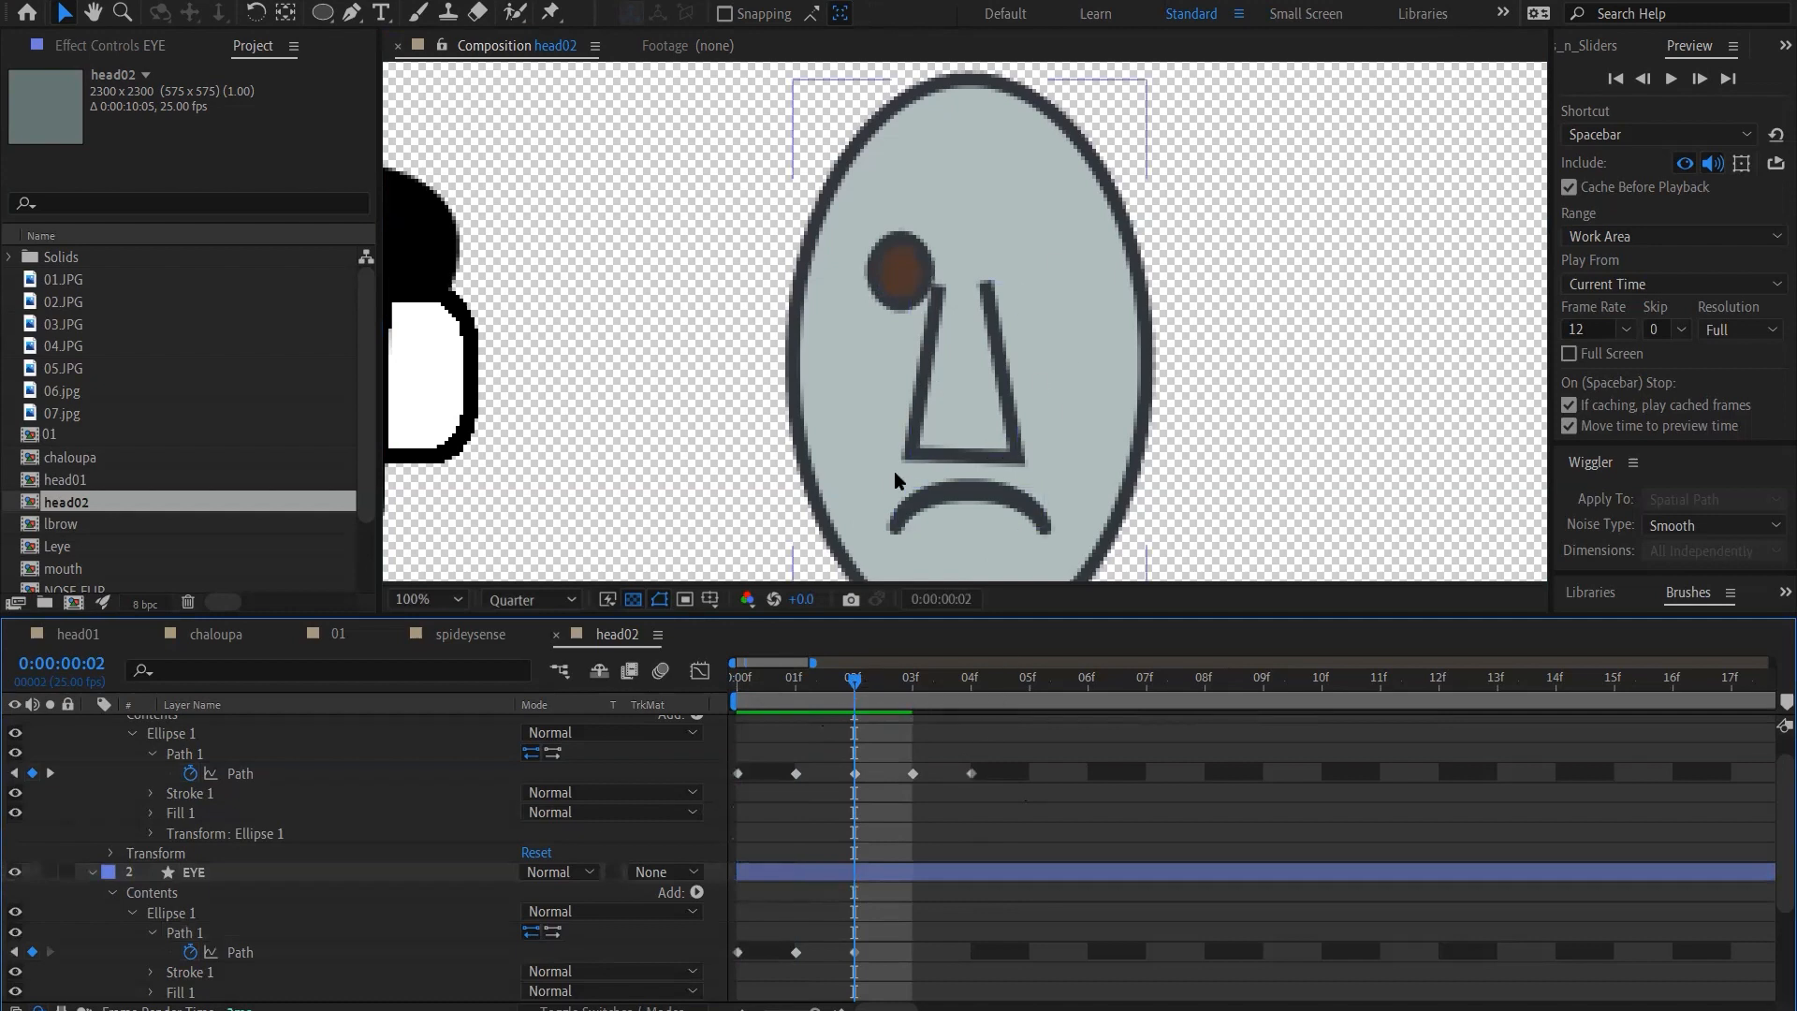
Return to frame 0 and rename the EYE layer to R EYE
{"action": "scroll", "coordinate": [895, 481], "scroll_direction": "down", "scroll_amount": 2}
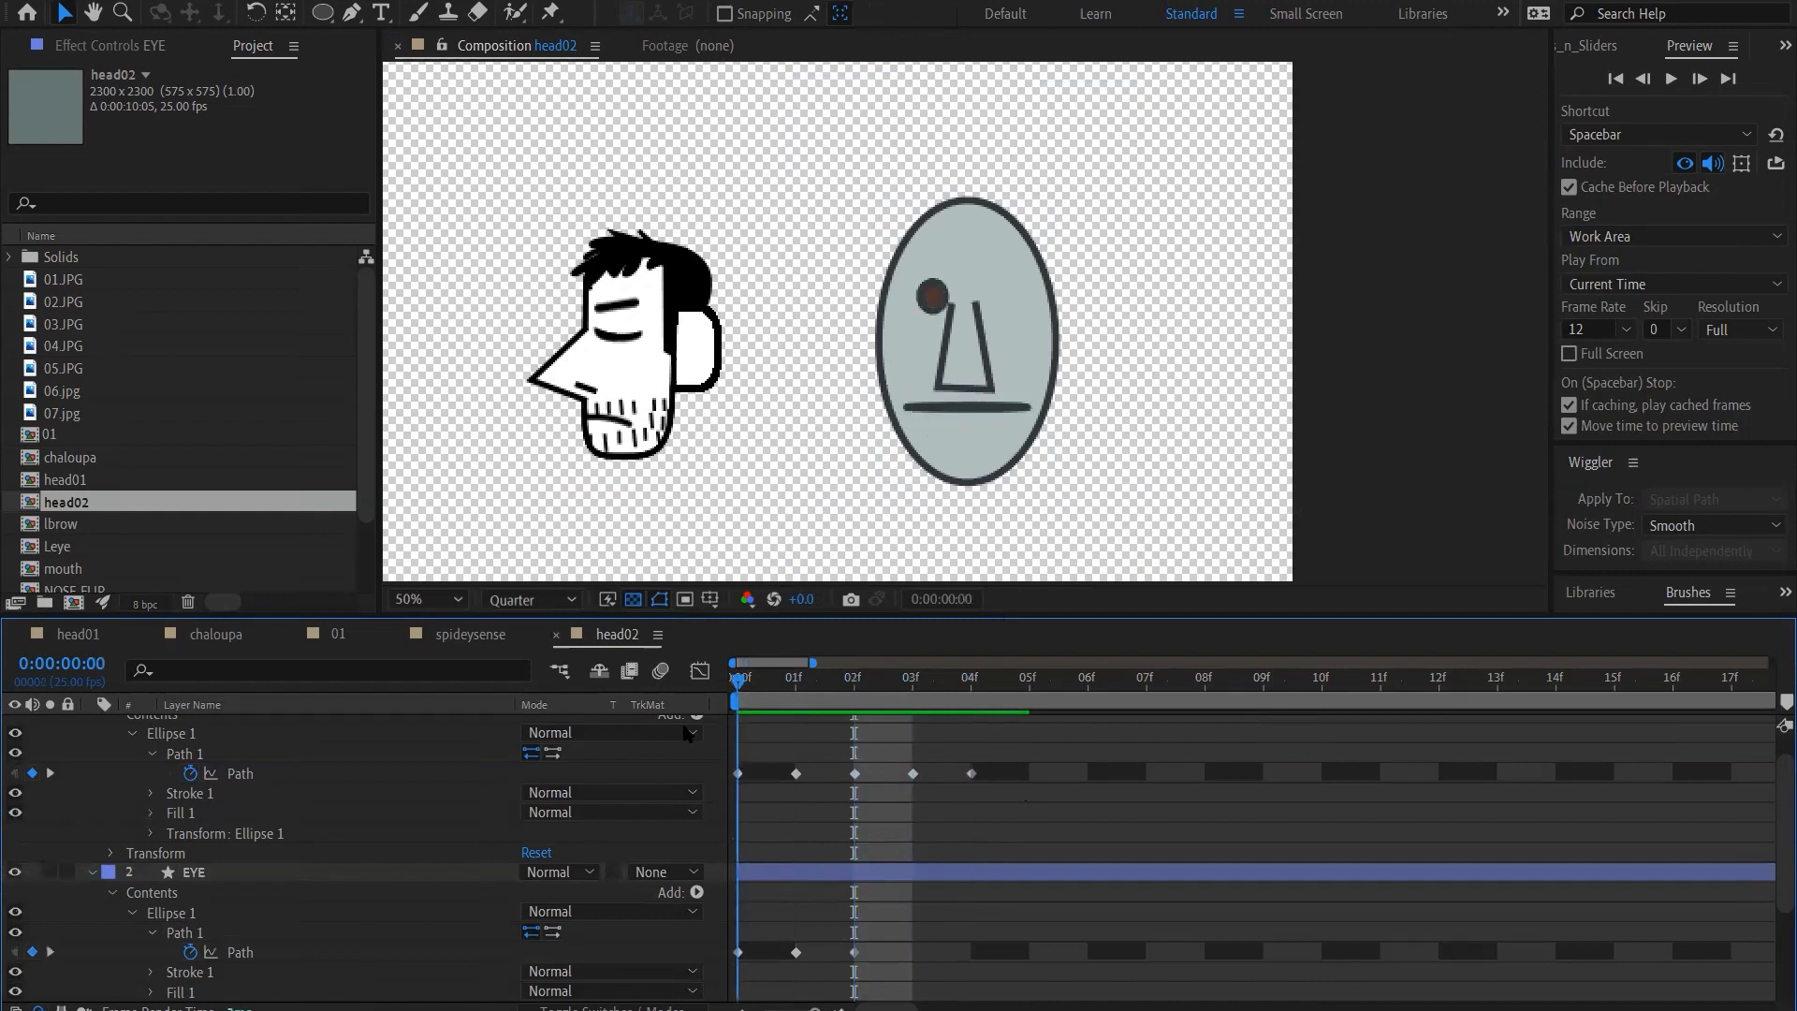
{"action": "left_click", "coordinate": [187, 872]}
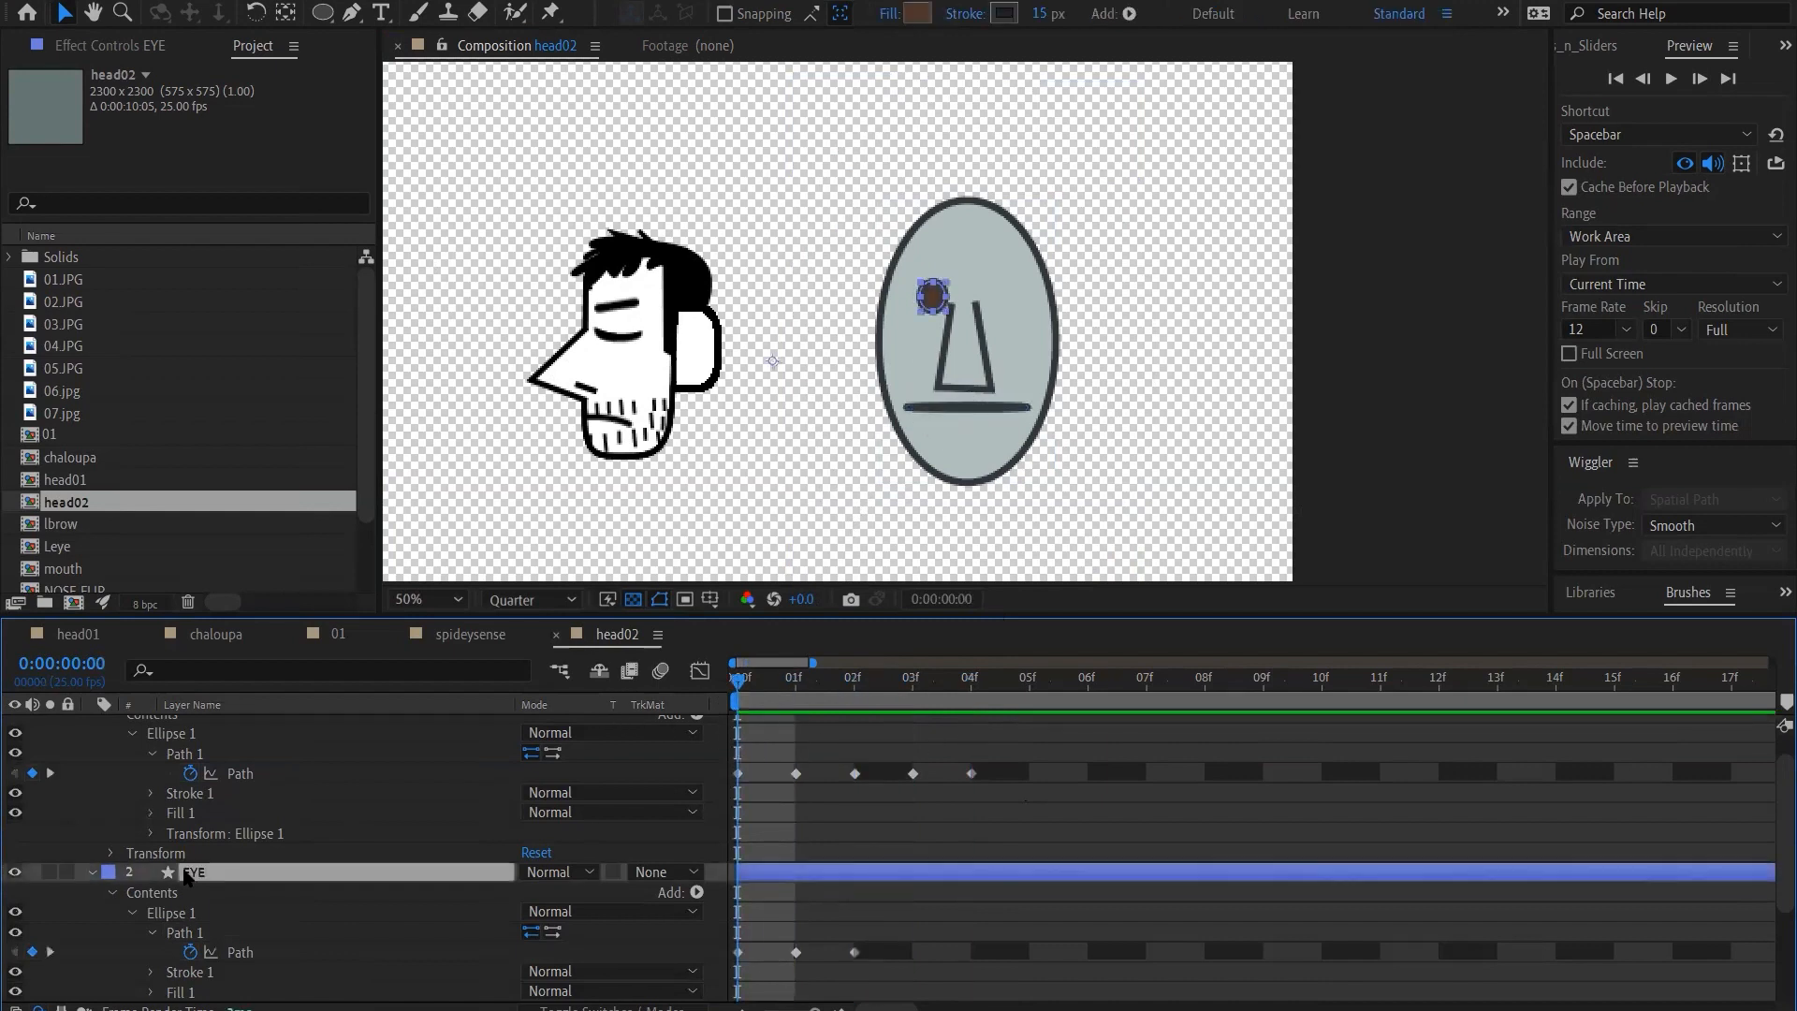
{"action": "key", "text": "Return"}
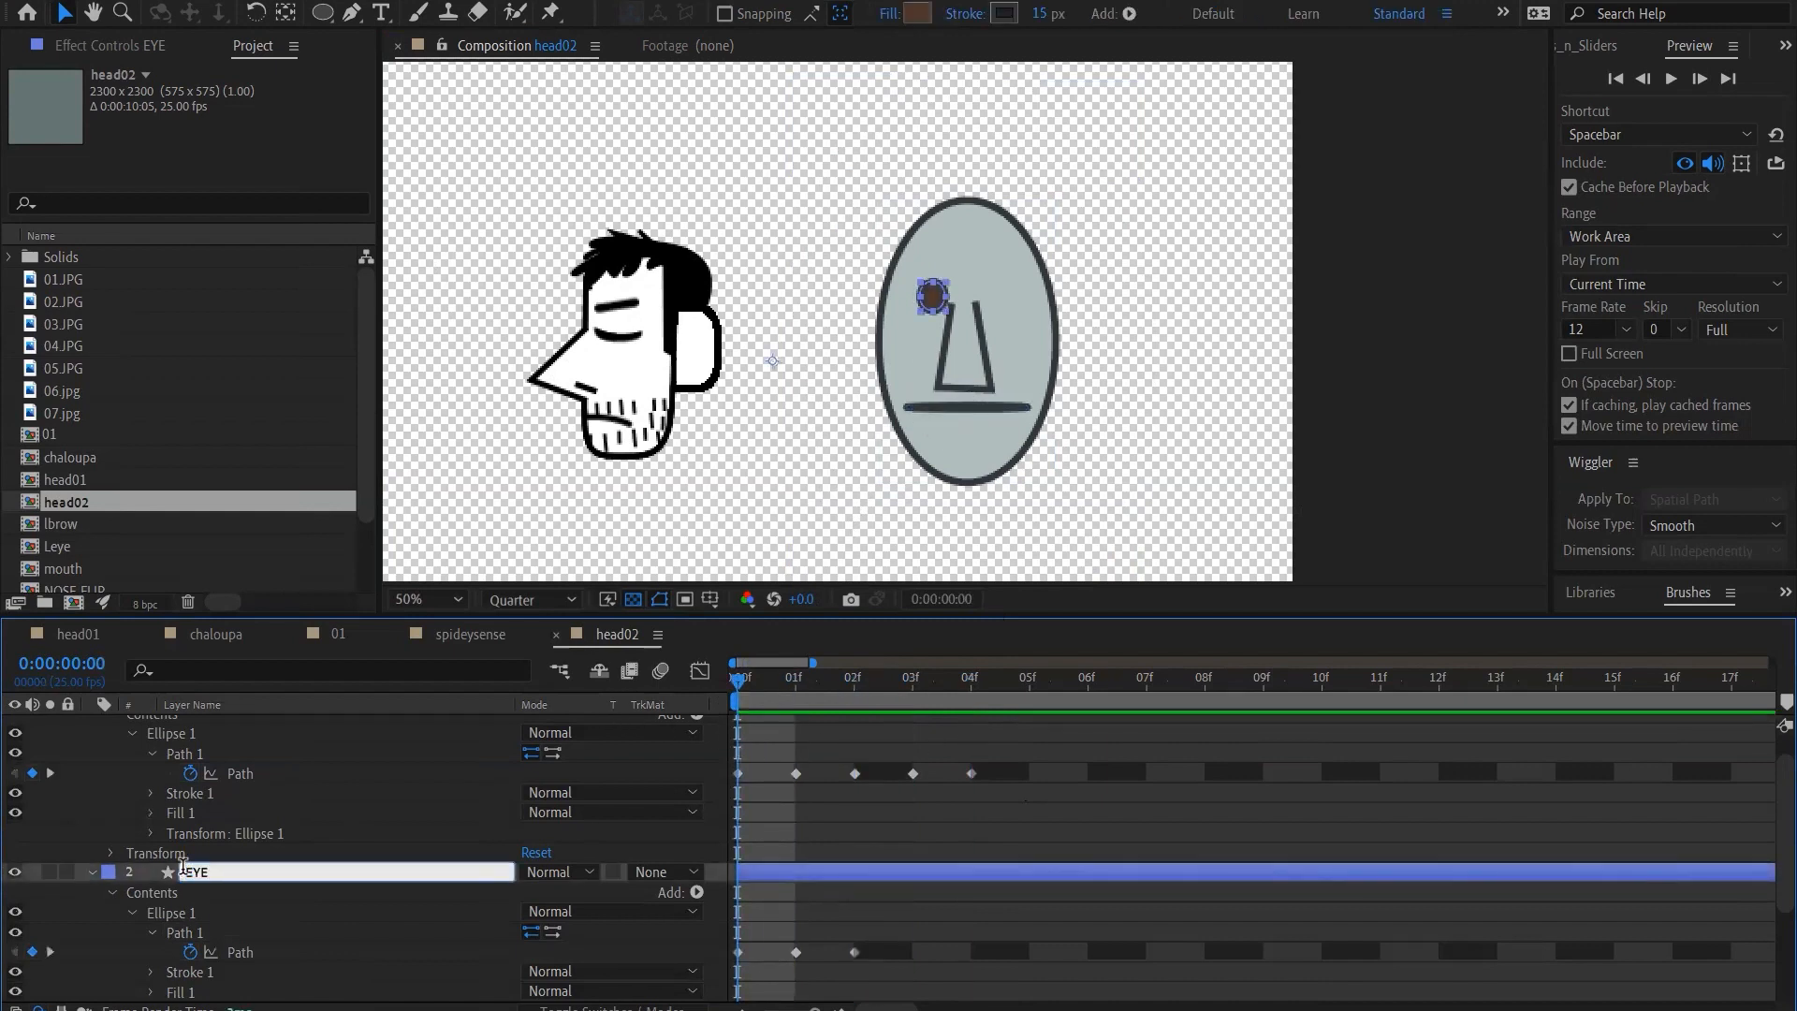
{"action": "left_click", "coordinate": [183, 872]}
{"action": "type", "text": "R"}
{"action": "key", "text": "Return"}
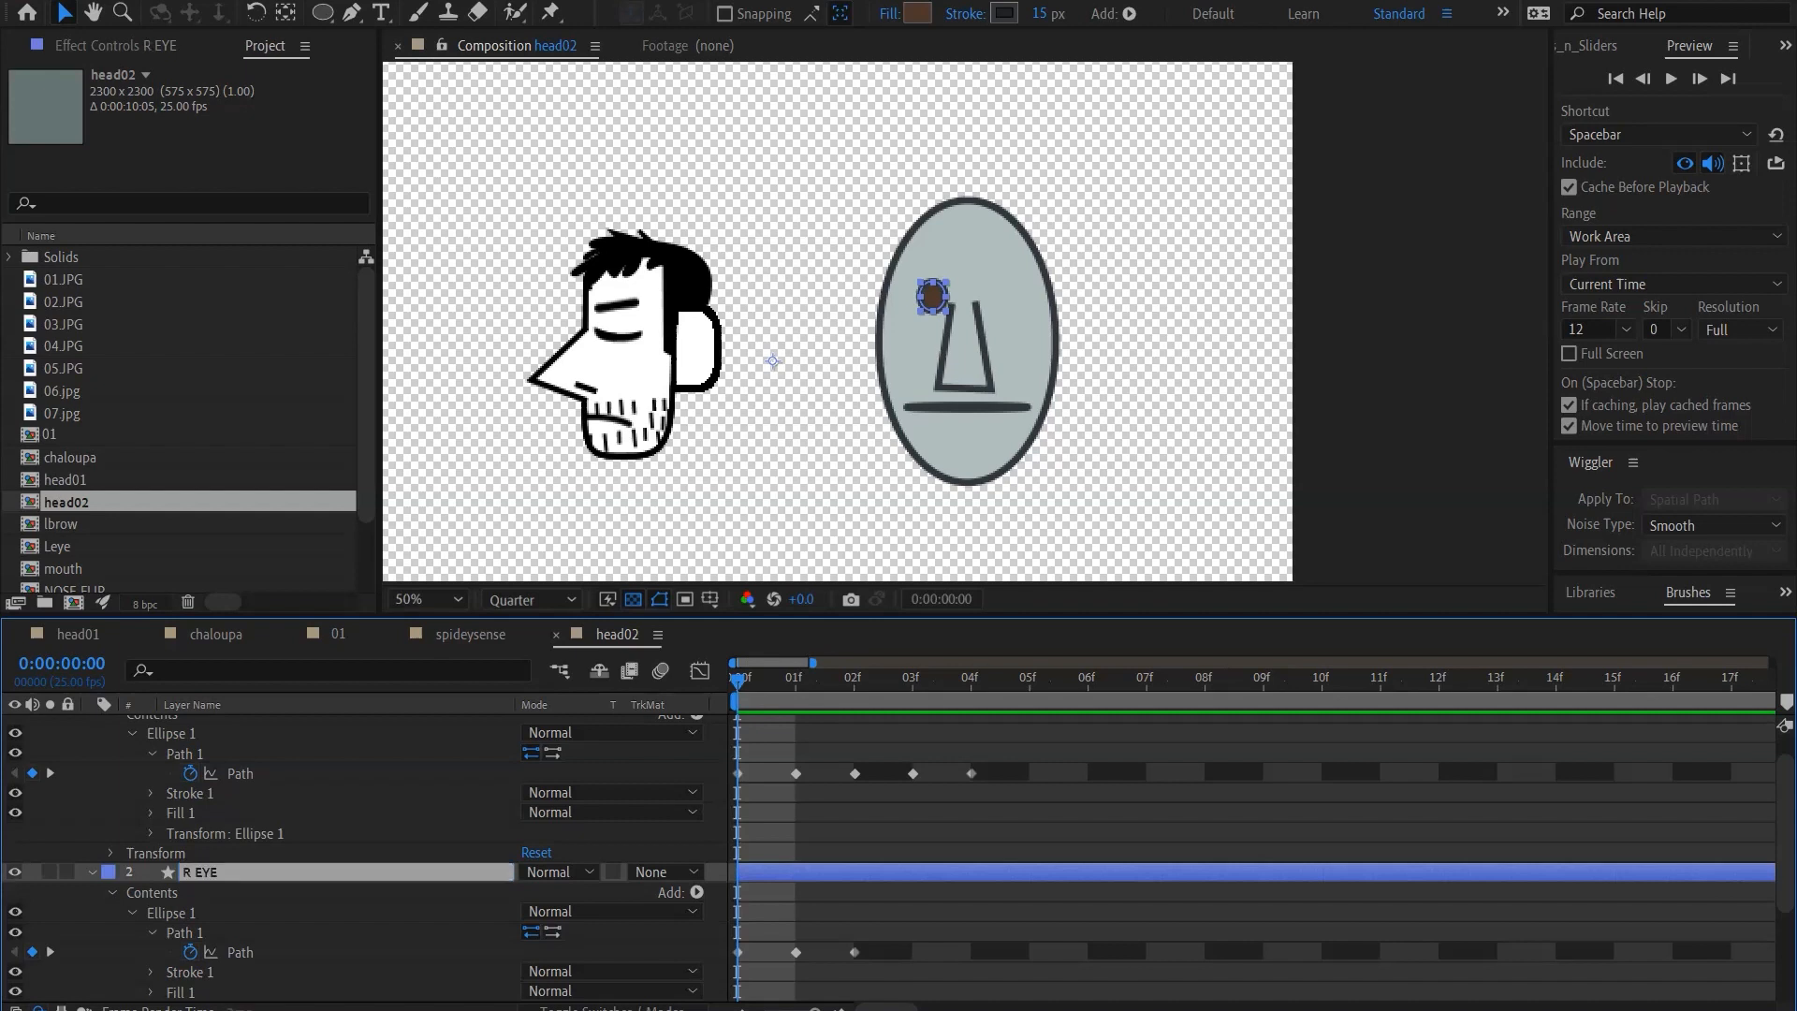
Duplicate the R EYE layer and name the copy L EYE
{"action": "key", "text": "ctrl+d"}
{"action": "key", "text": "Return"}
{"action": "type", "text": "L EYE"}
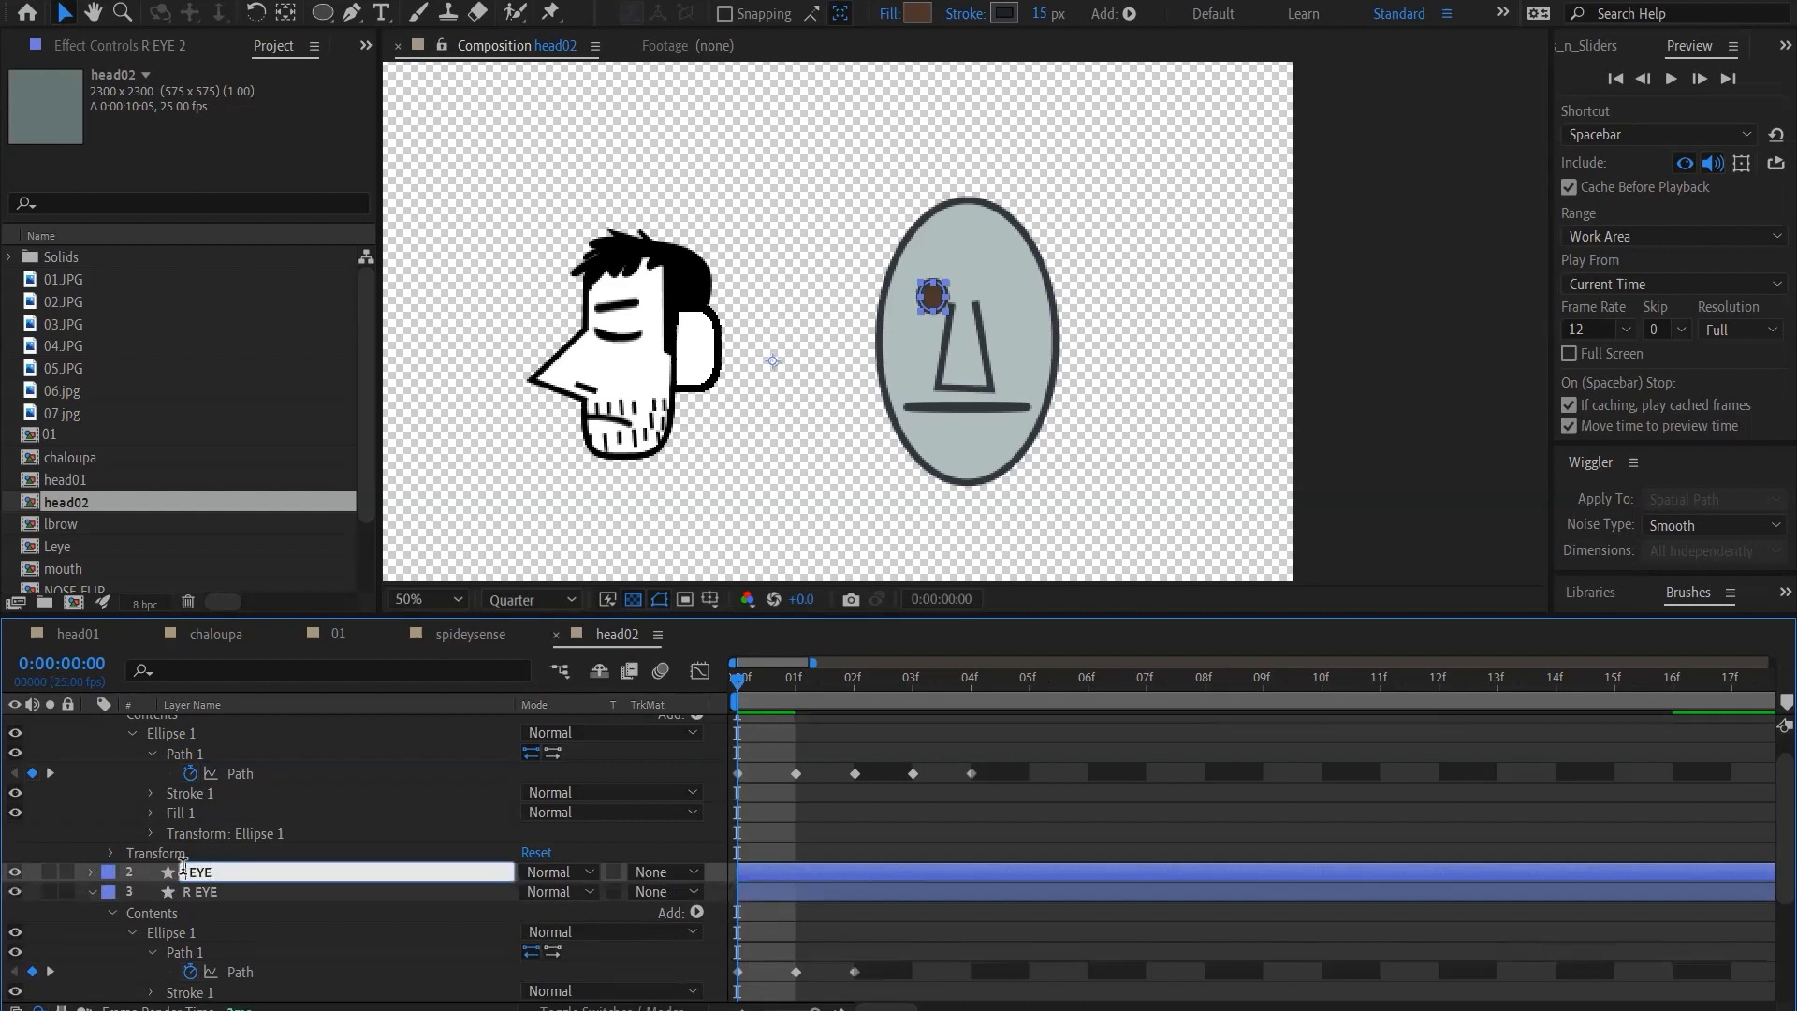
{"action": "key", "text": "Return"}
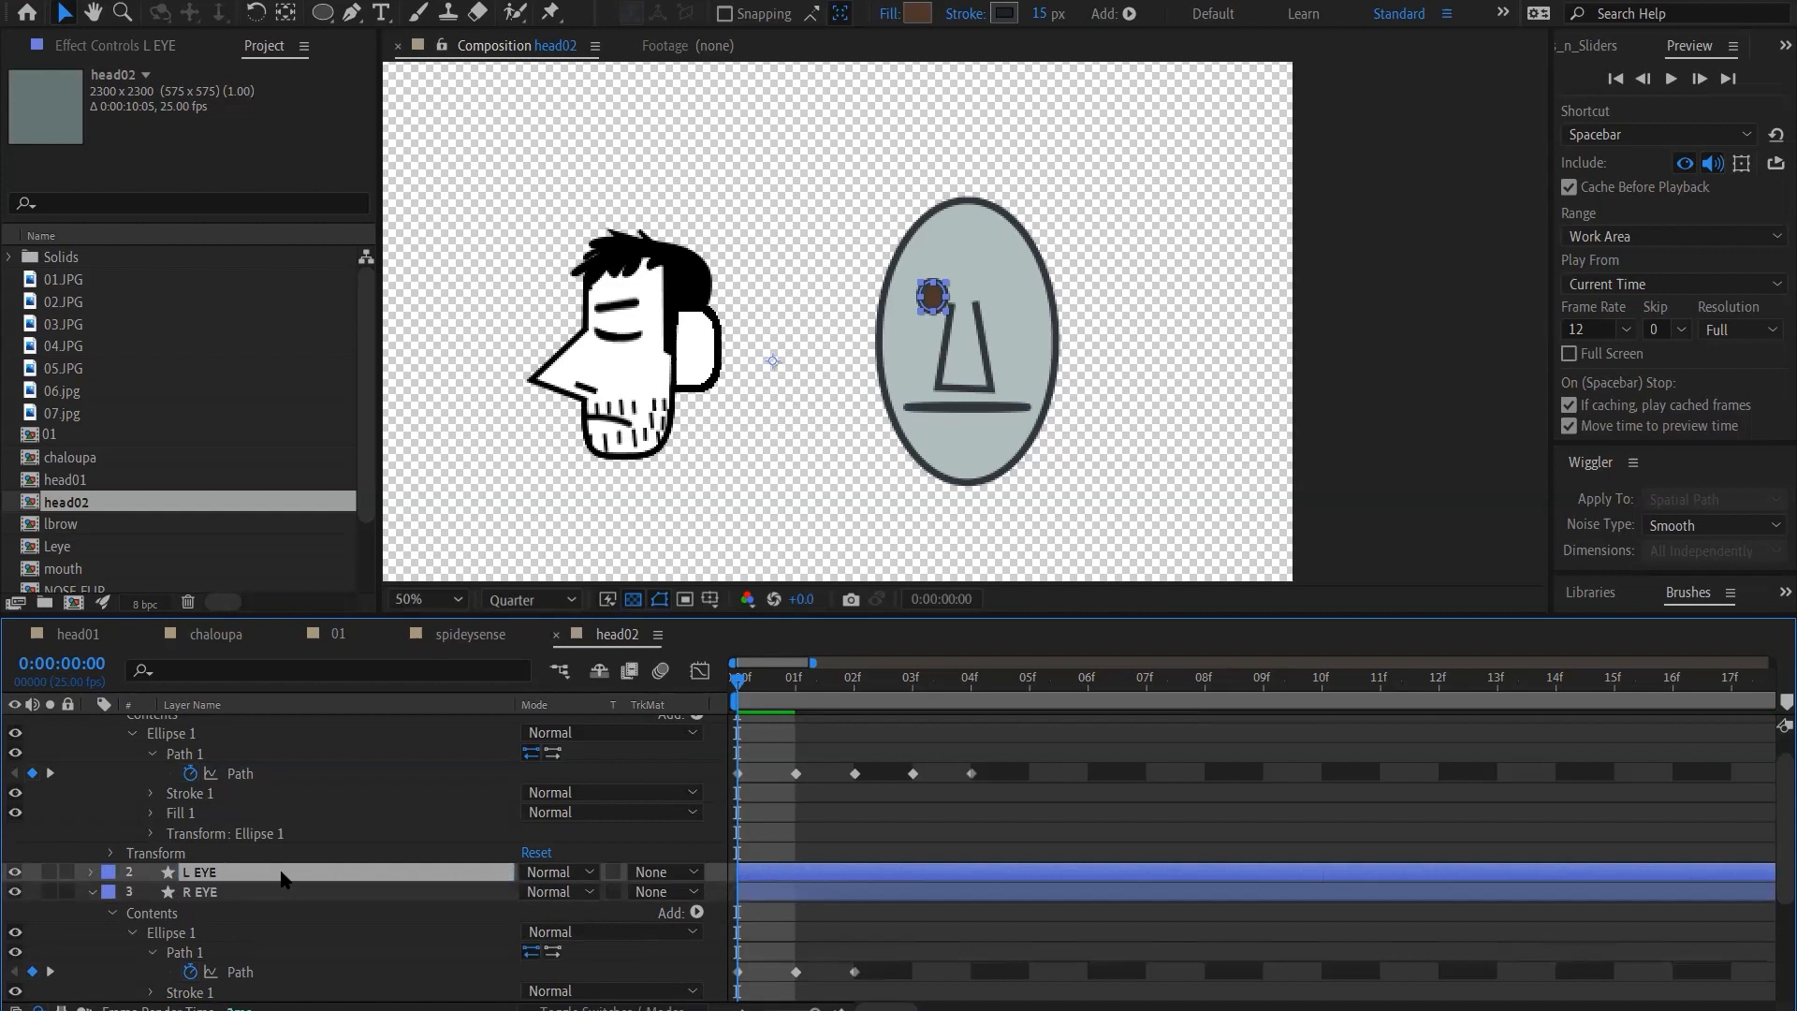
Nudge the L EYE layer horizontally across the face until it mirrors the other eye beside the nose, and deselect it
{"action": "key", "text": "shift+Right"}
{"action": "key", "text": "shift+Right"}
{"action": "key", "text": "shift+Right"}
{"action": "key", "text": "shift+Right"}
{"action": "key", "text": "shift+Right"}
{"action": "key", "text": "shift+Right"}
{"action": "key", "text": "shift+Right"}
{"action": "key", "text": "shift+Right"}
{"action": "key", "text": "shift+Right"}
{"action": "key", "text": "shift+Right"}
{"action": "key", "text": "shift+Right"}
{"action": "key", "text": "shift+Right"}
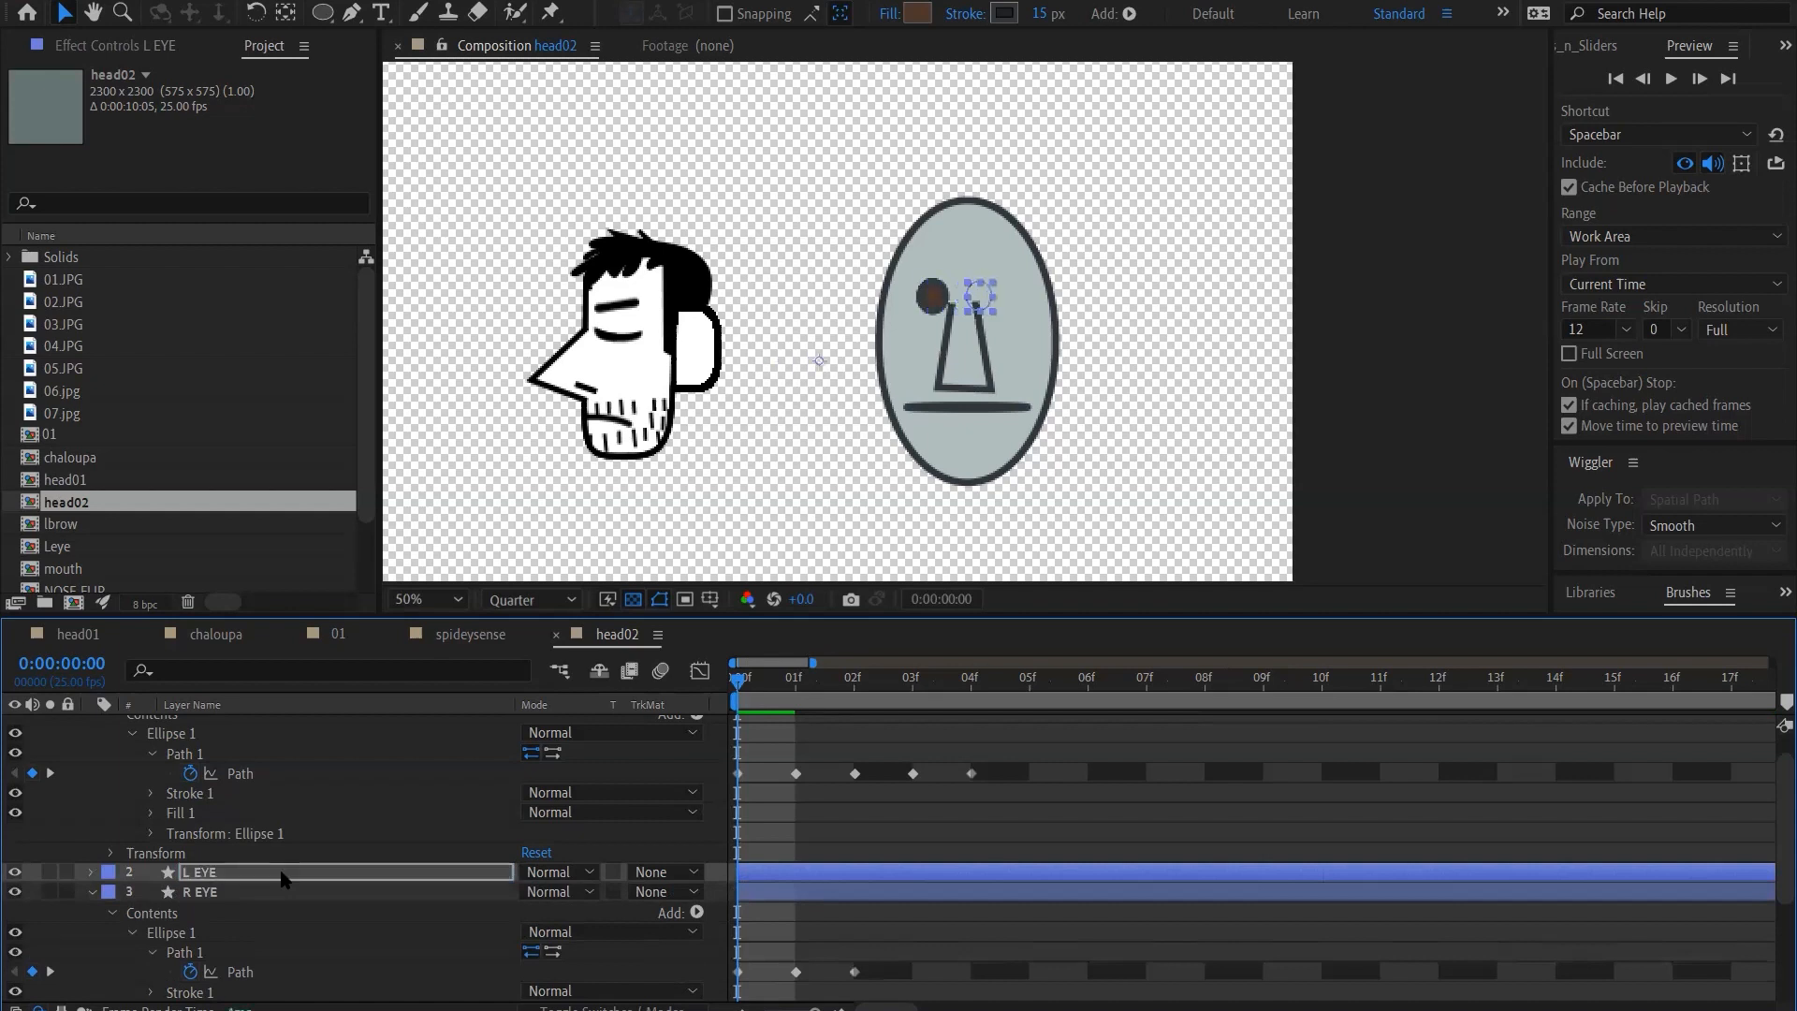
{"action": "key", "text": "shift+Right"}
{"action": "key", "text": "shift+Right"}
{"action": "key", "text": "Left"}
{"action": "key", "text": "Left"}
{"action": "key", "text": "Left"}
{"action": "key", "text": "Left"}
{"action": "key", "text": "Left"}
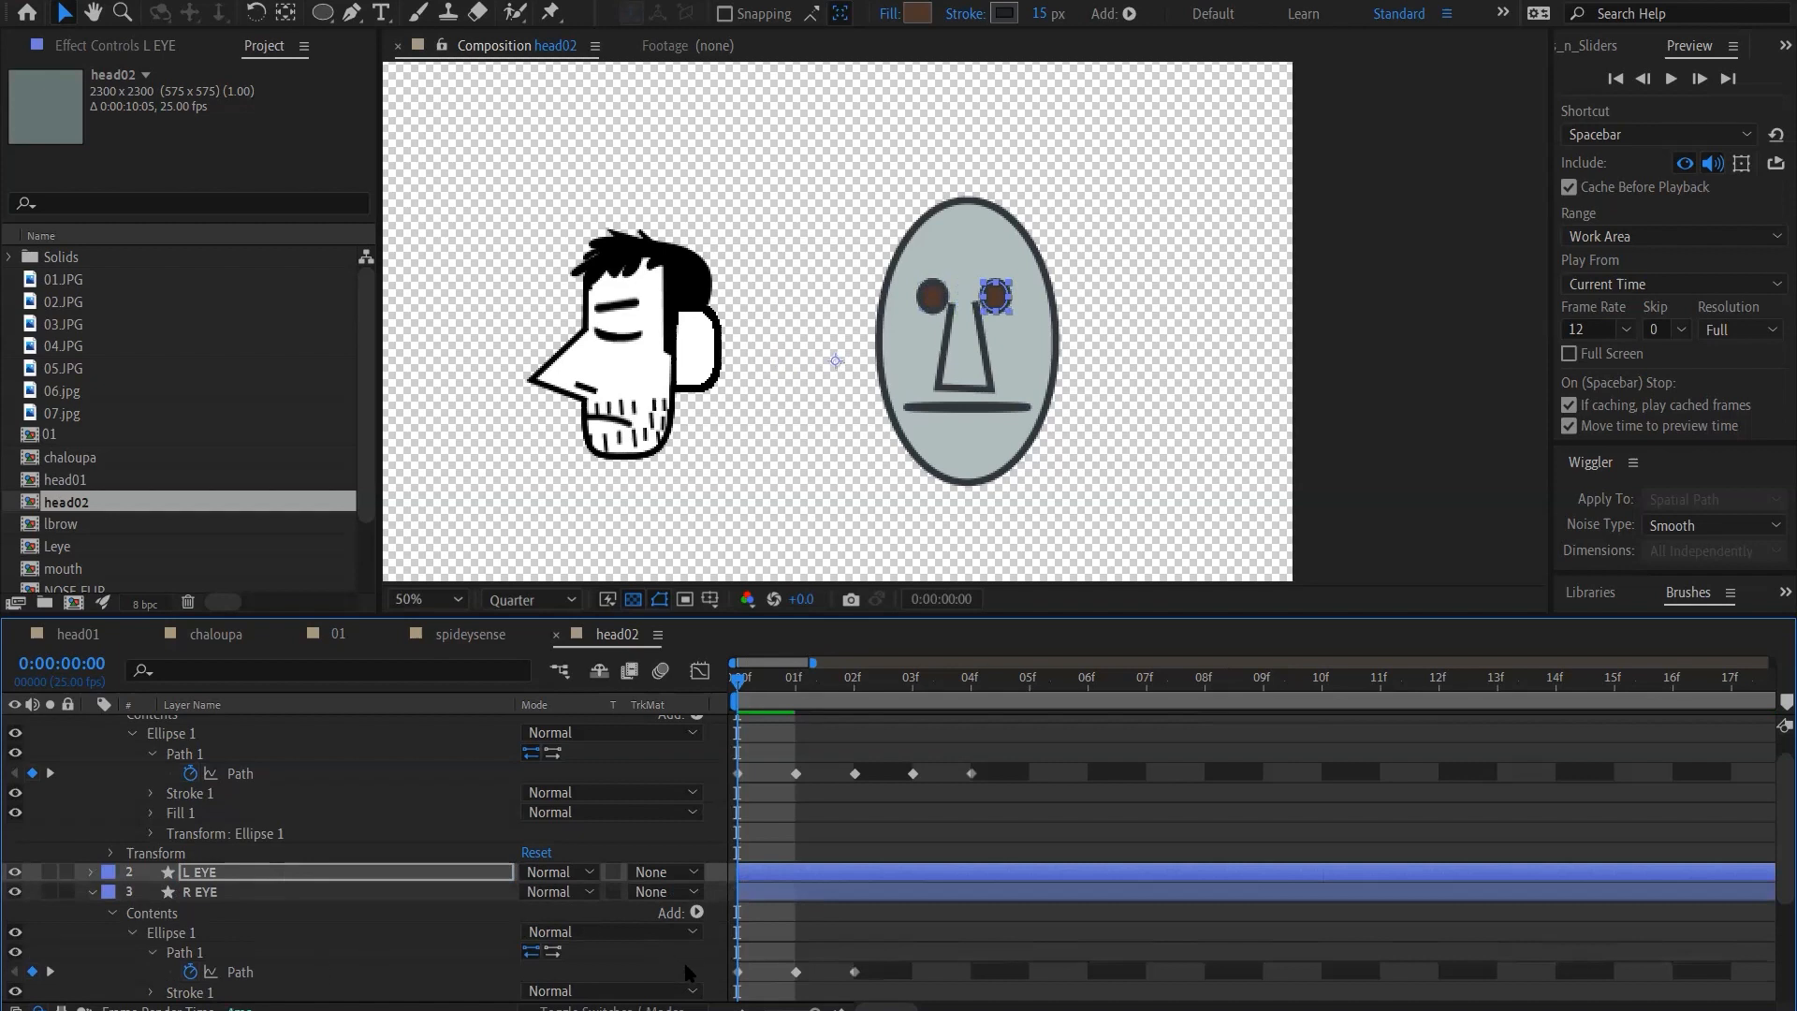
{"action": "key", "text": "F2"}
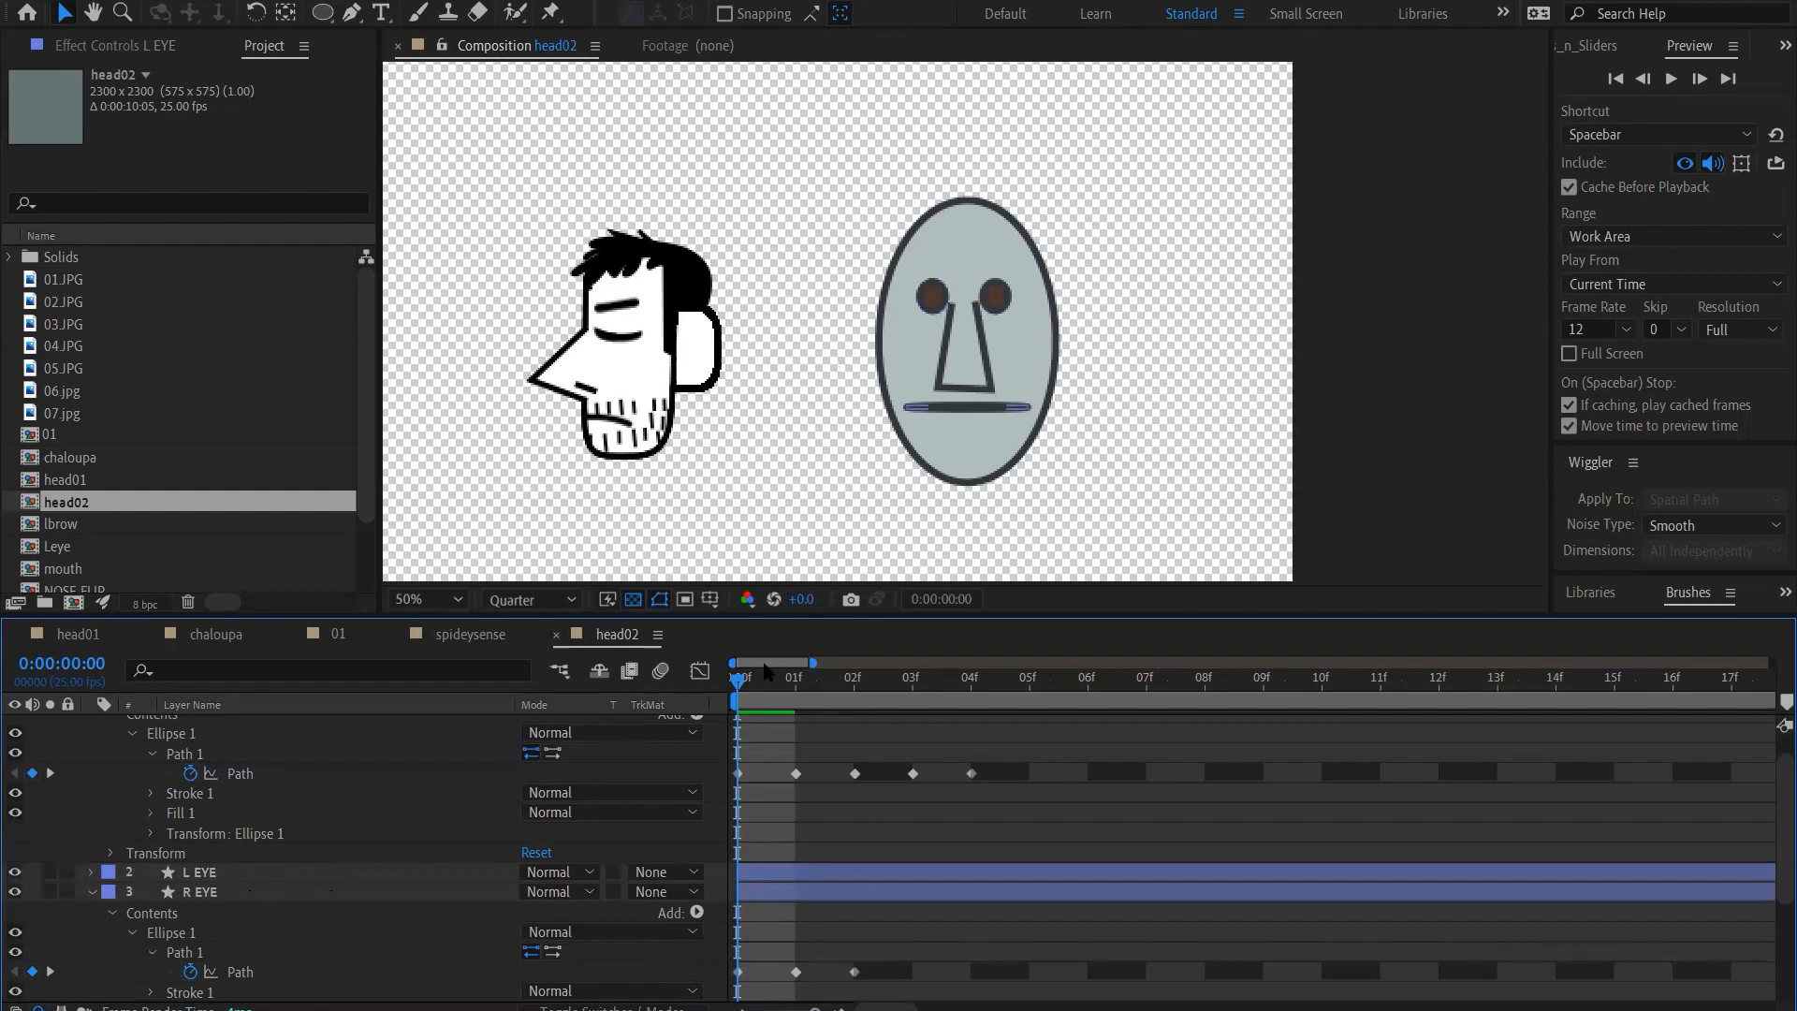
Preview the keyframed mouth and eye shapes over the first frames of head02
{"action": "left_click", "coordinate": [854, 681]}
{"action": "key", "text": "space"}
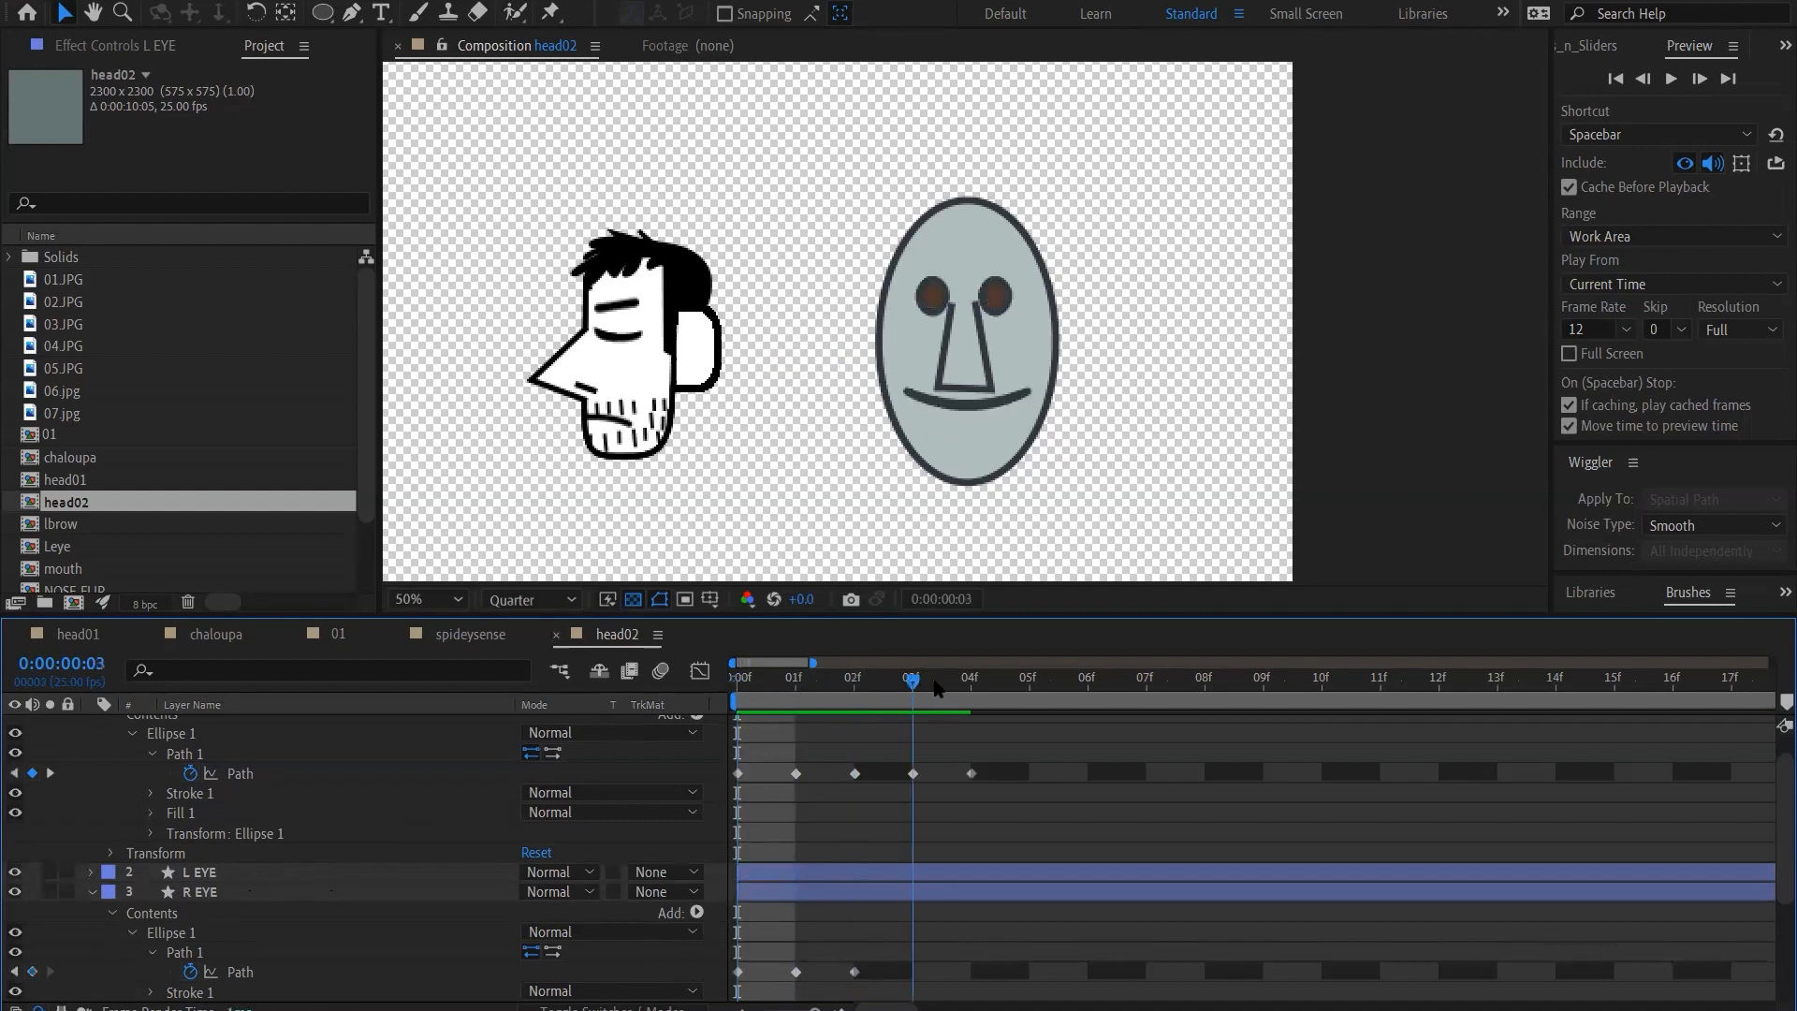
{"action": "key", "text": "space"}
{"action": "key", "text": "space"}
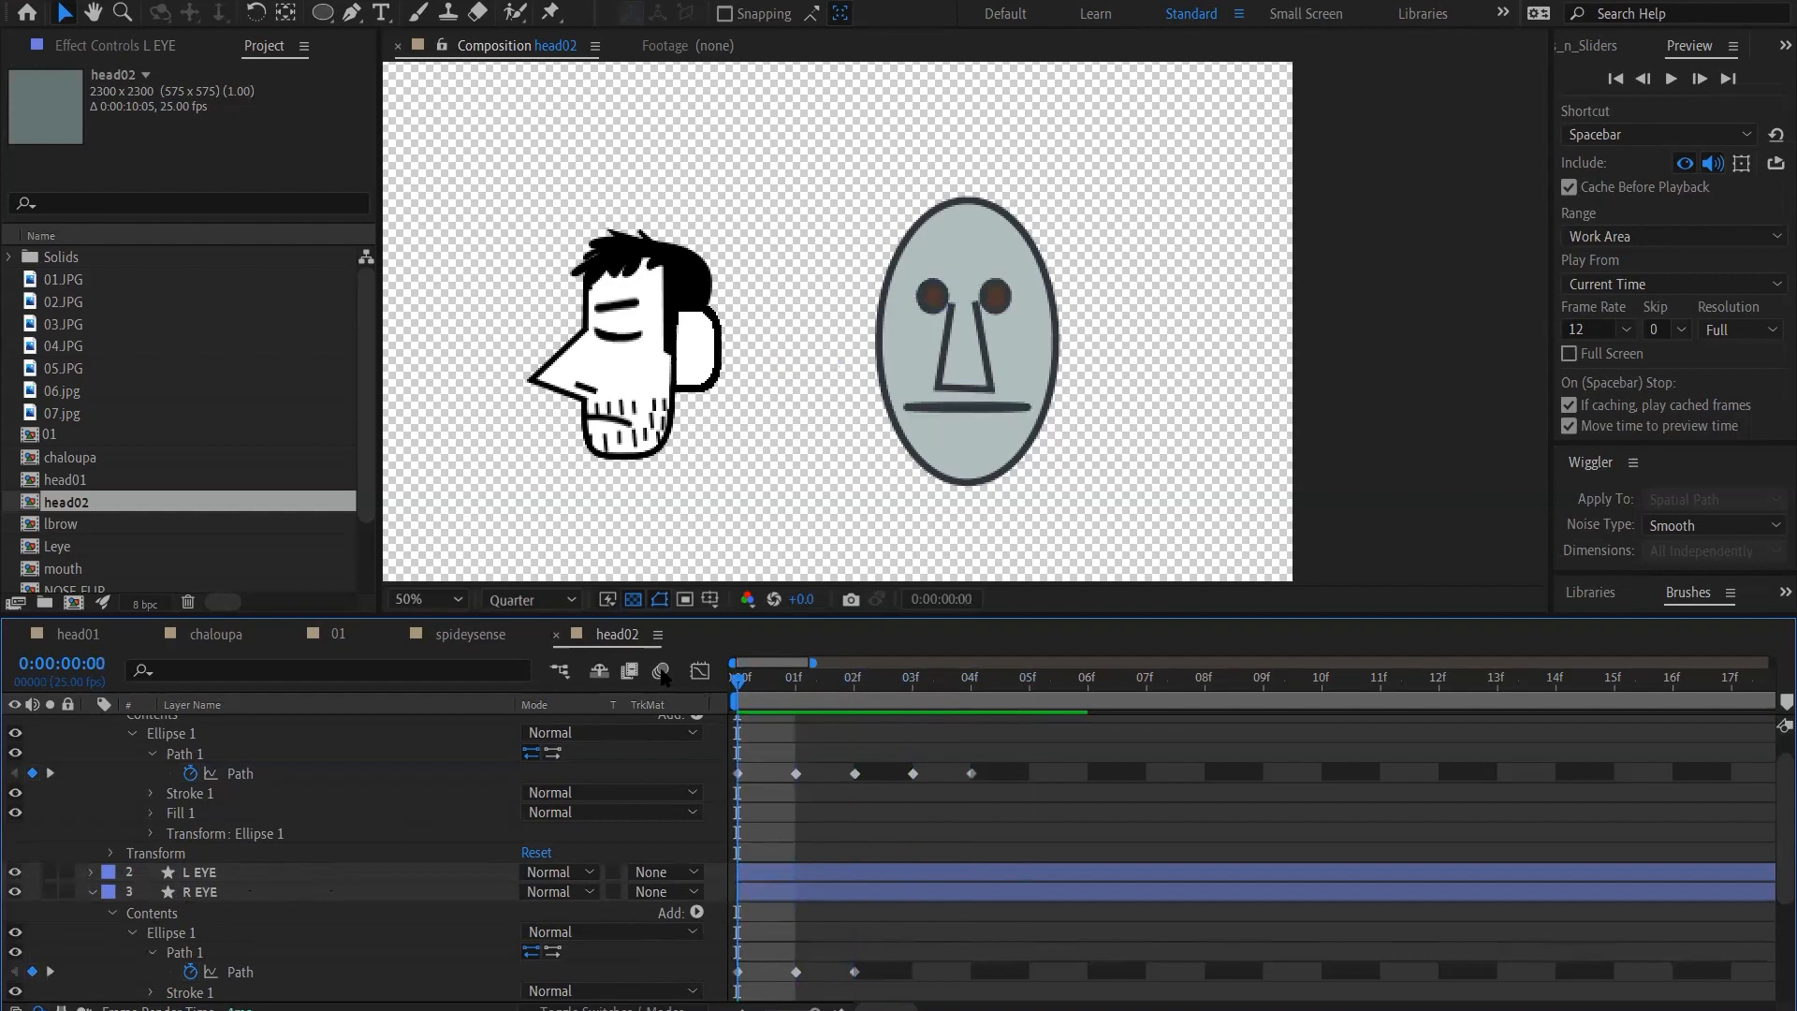
Darken the MOUTH layer's shape fill to a nearly black tone of the same hue
{"action": "scroll", "coordinate": [318, 863], "scroll_direction": "down", "scroll_amount": 1}
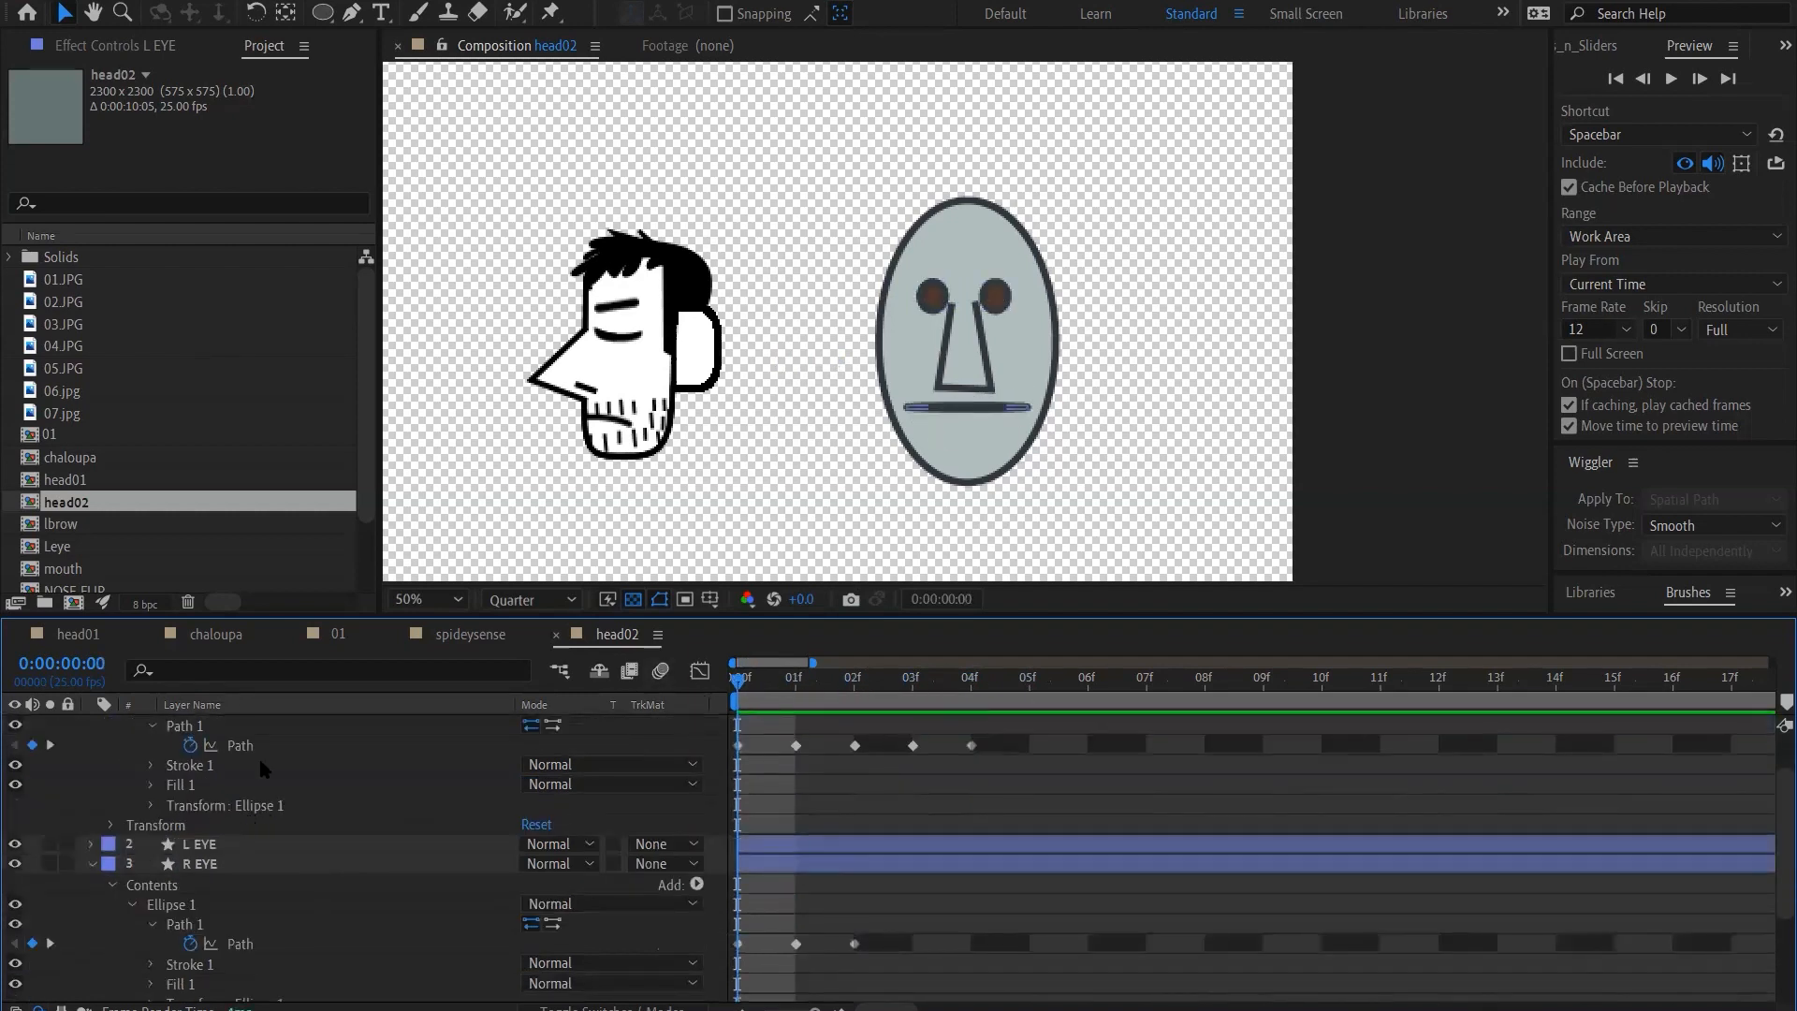
{"action": "scroll", "coordinate": [259, 756], "scroll_direction": "up", "scroll_amount": 2}
{"action": "left_click", "coordinate": [232, 719]}
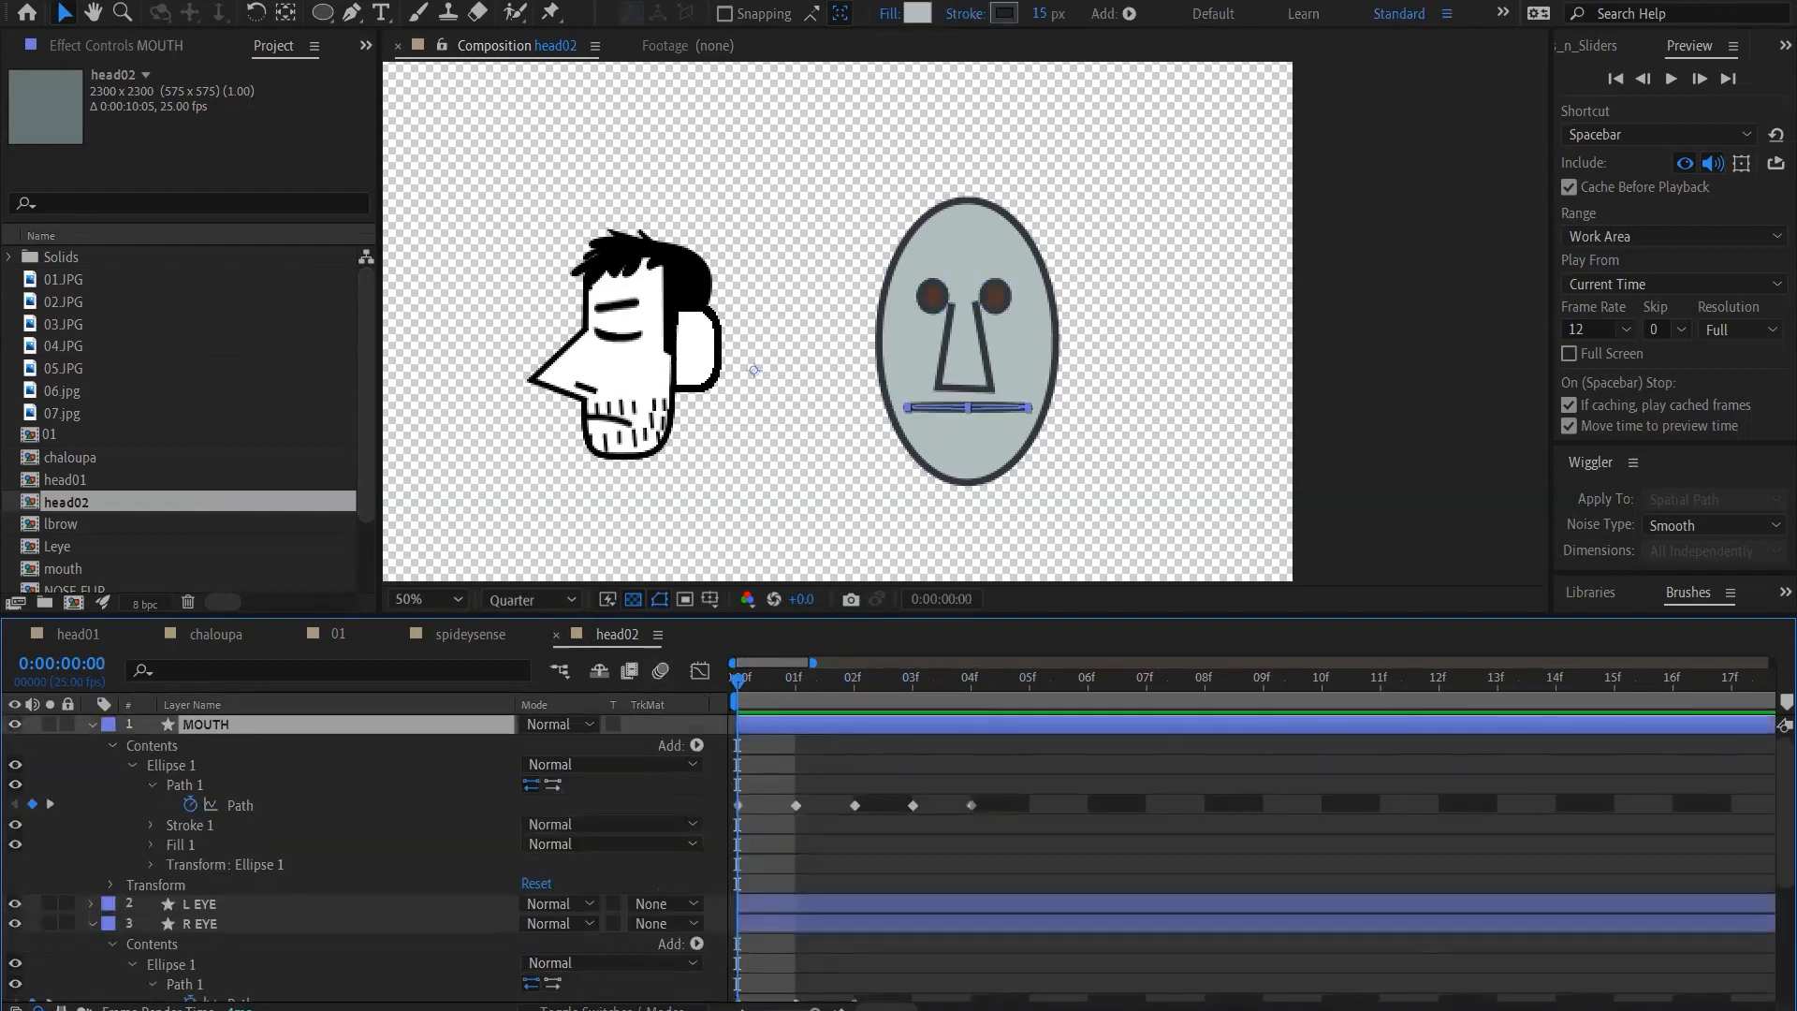
{"action": "left_click", "coordinate": [917, 13]}
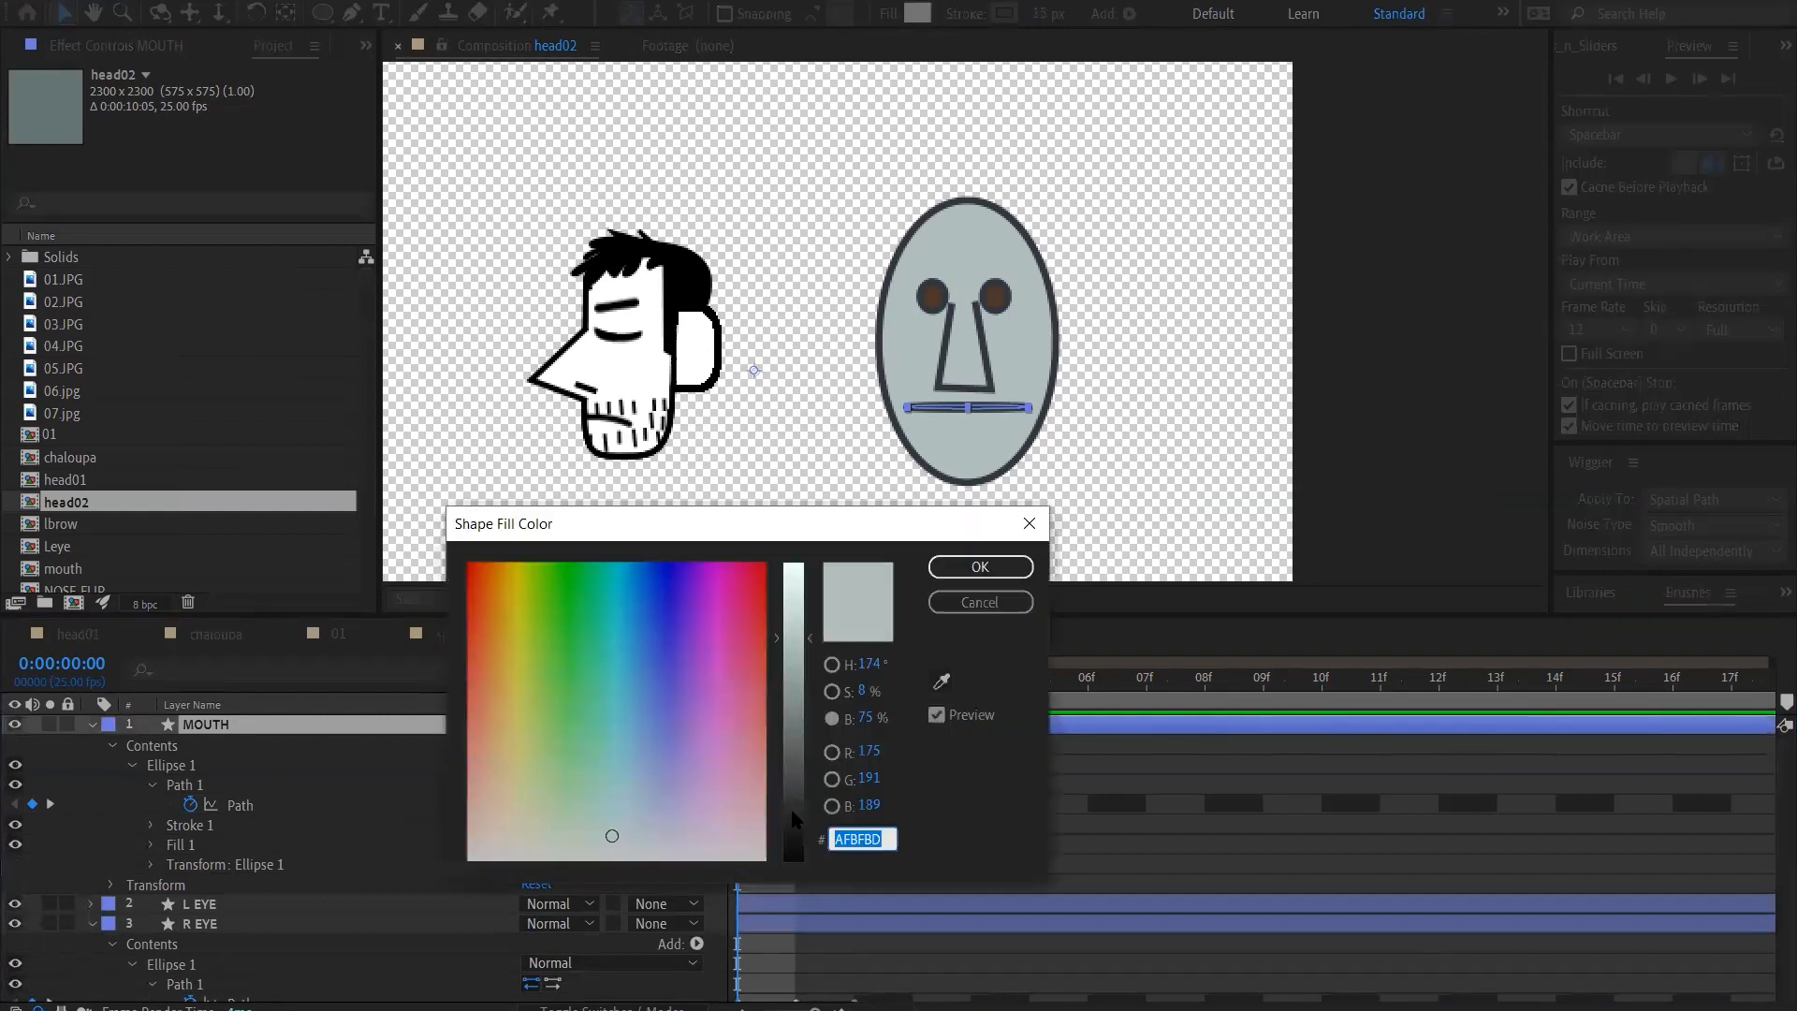
{"action": "left_click", "coordinate": [790, 807]}
{"action": "left_click", "coordinate": [980, 566]}
Check the darker mouth fill through frame 5 and play back the expressions
{"action": "left_click_drag", "start_coordinate": [795, 697], "coordinate": [1029, 700]}
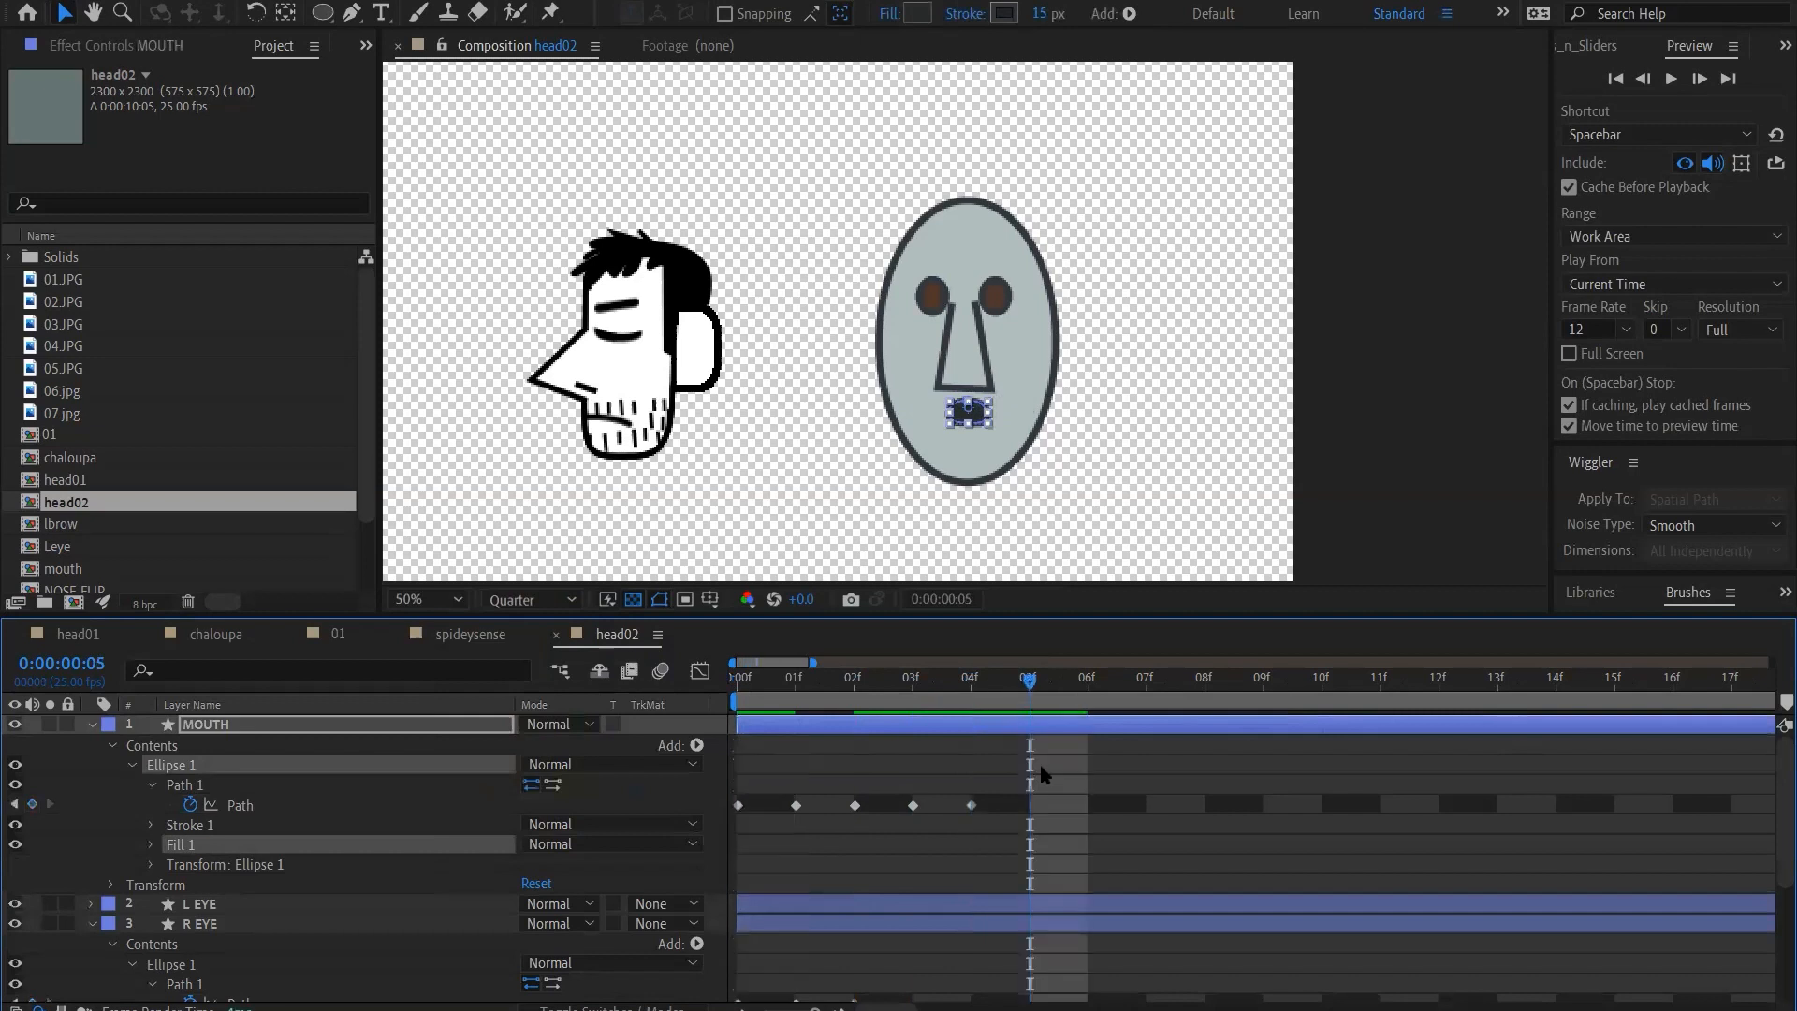
{"action": "left_click", "coordinate": [1045, 777]}
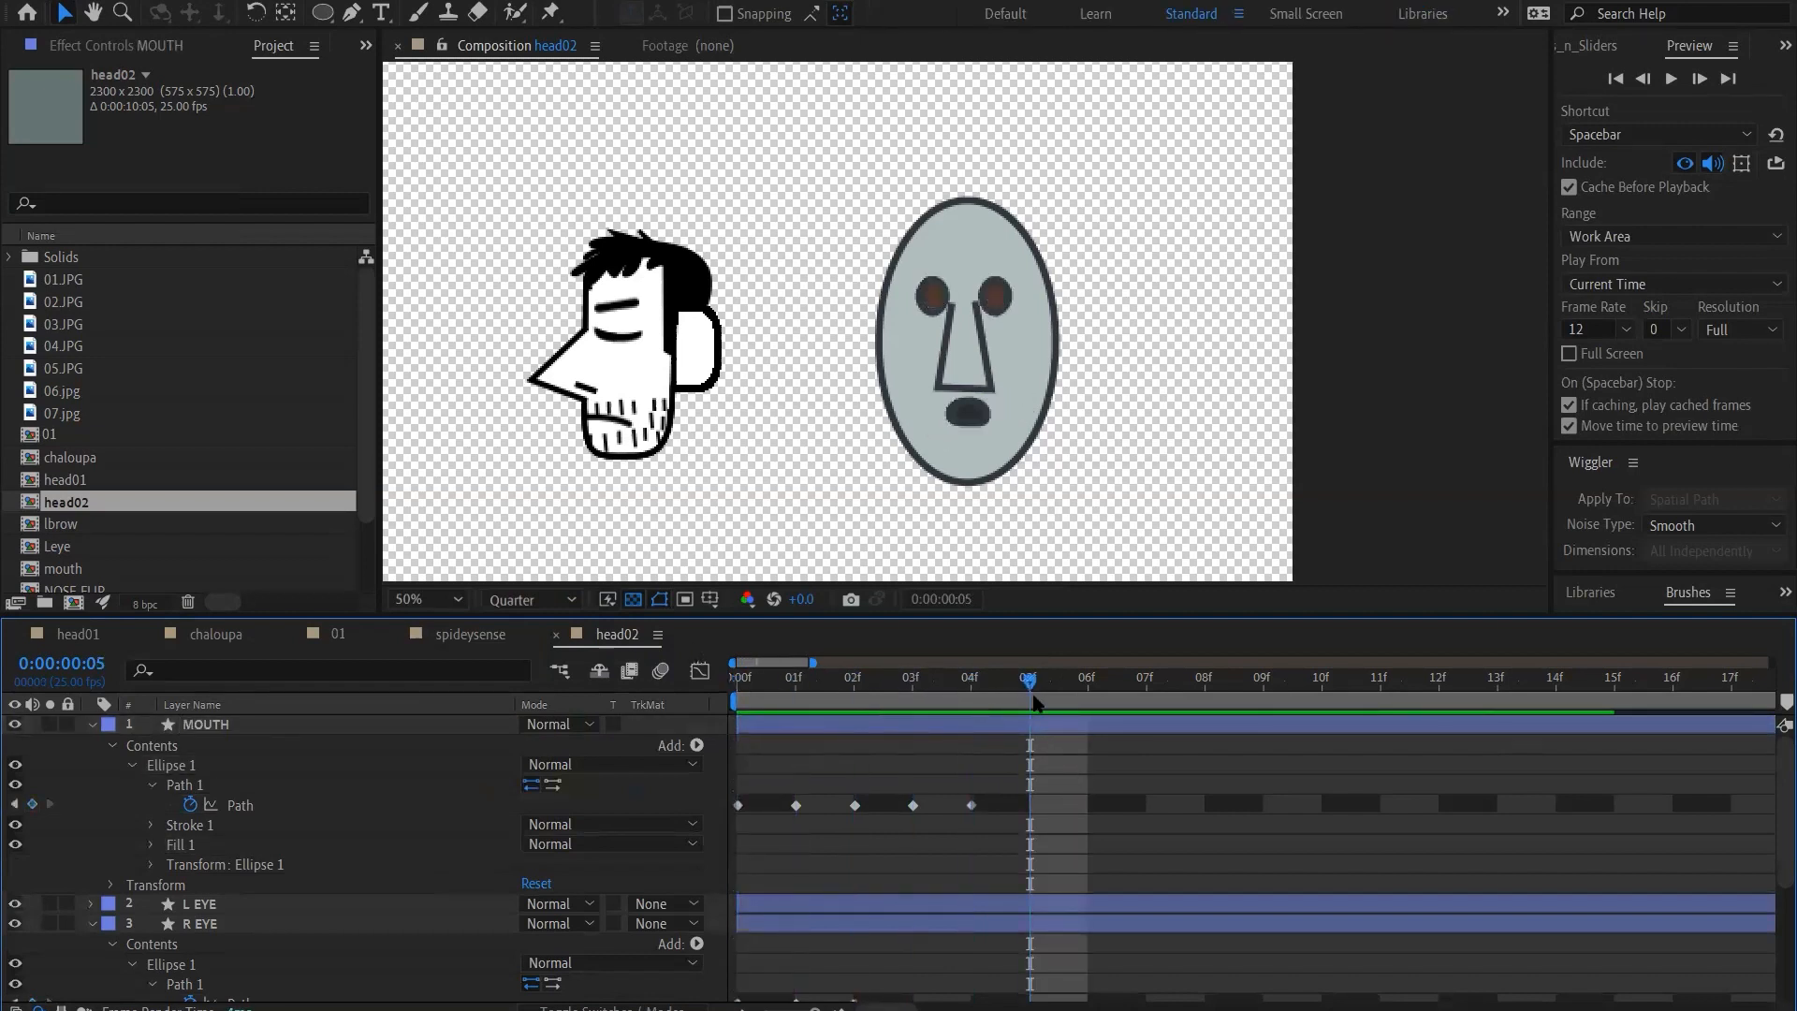
{"action": "key", "text": "space"}
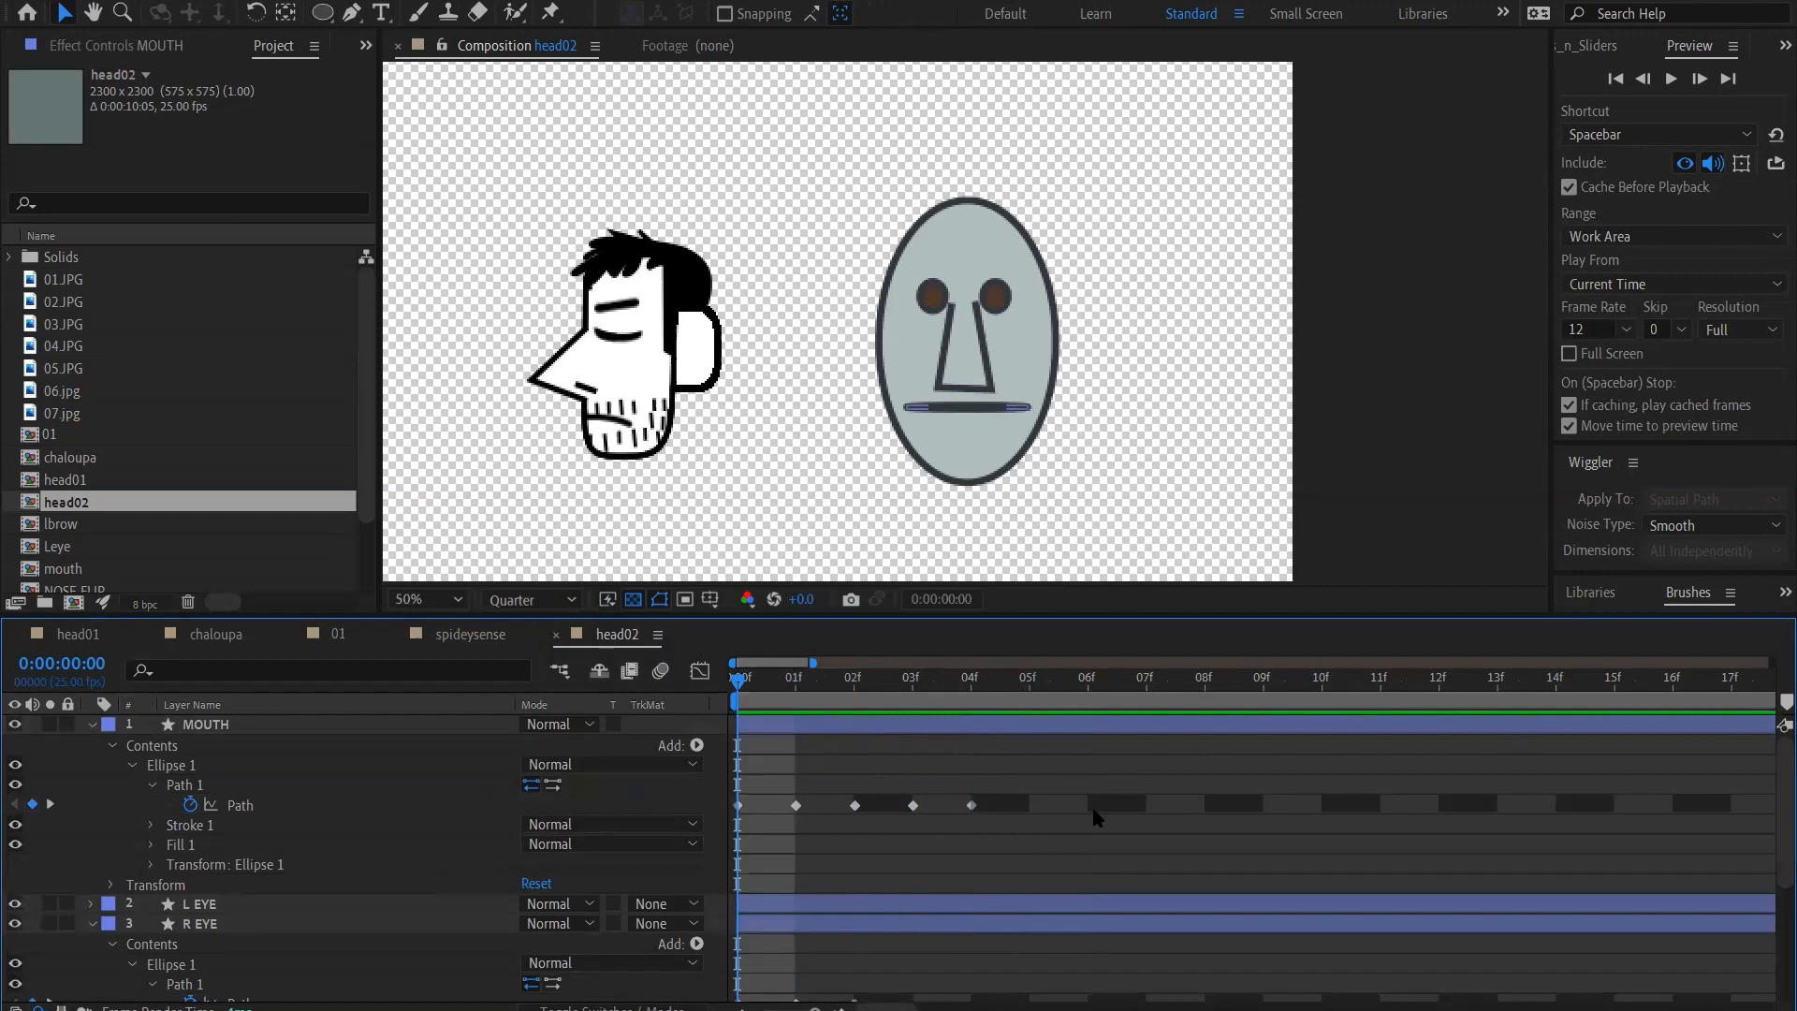
Select all five Path keyframes of the MOUTH layer
{"action": "left_click_drag", "start_coordinate": [1011, 793], "coordinate": [717, 816]}
{"action": "left_click", "coordinate": [1009, 773]}
{"action": "left_click_drag", "start_coordinate": [1001, 802], "coordinate": [724, 820]}
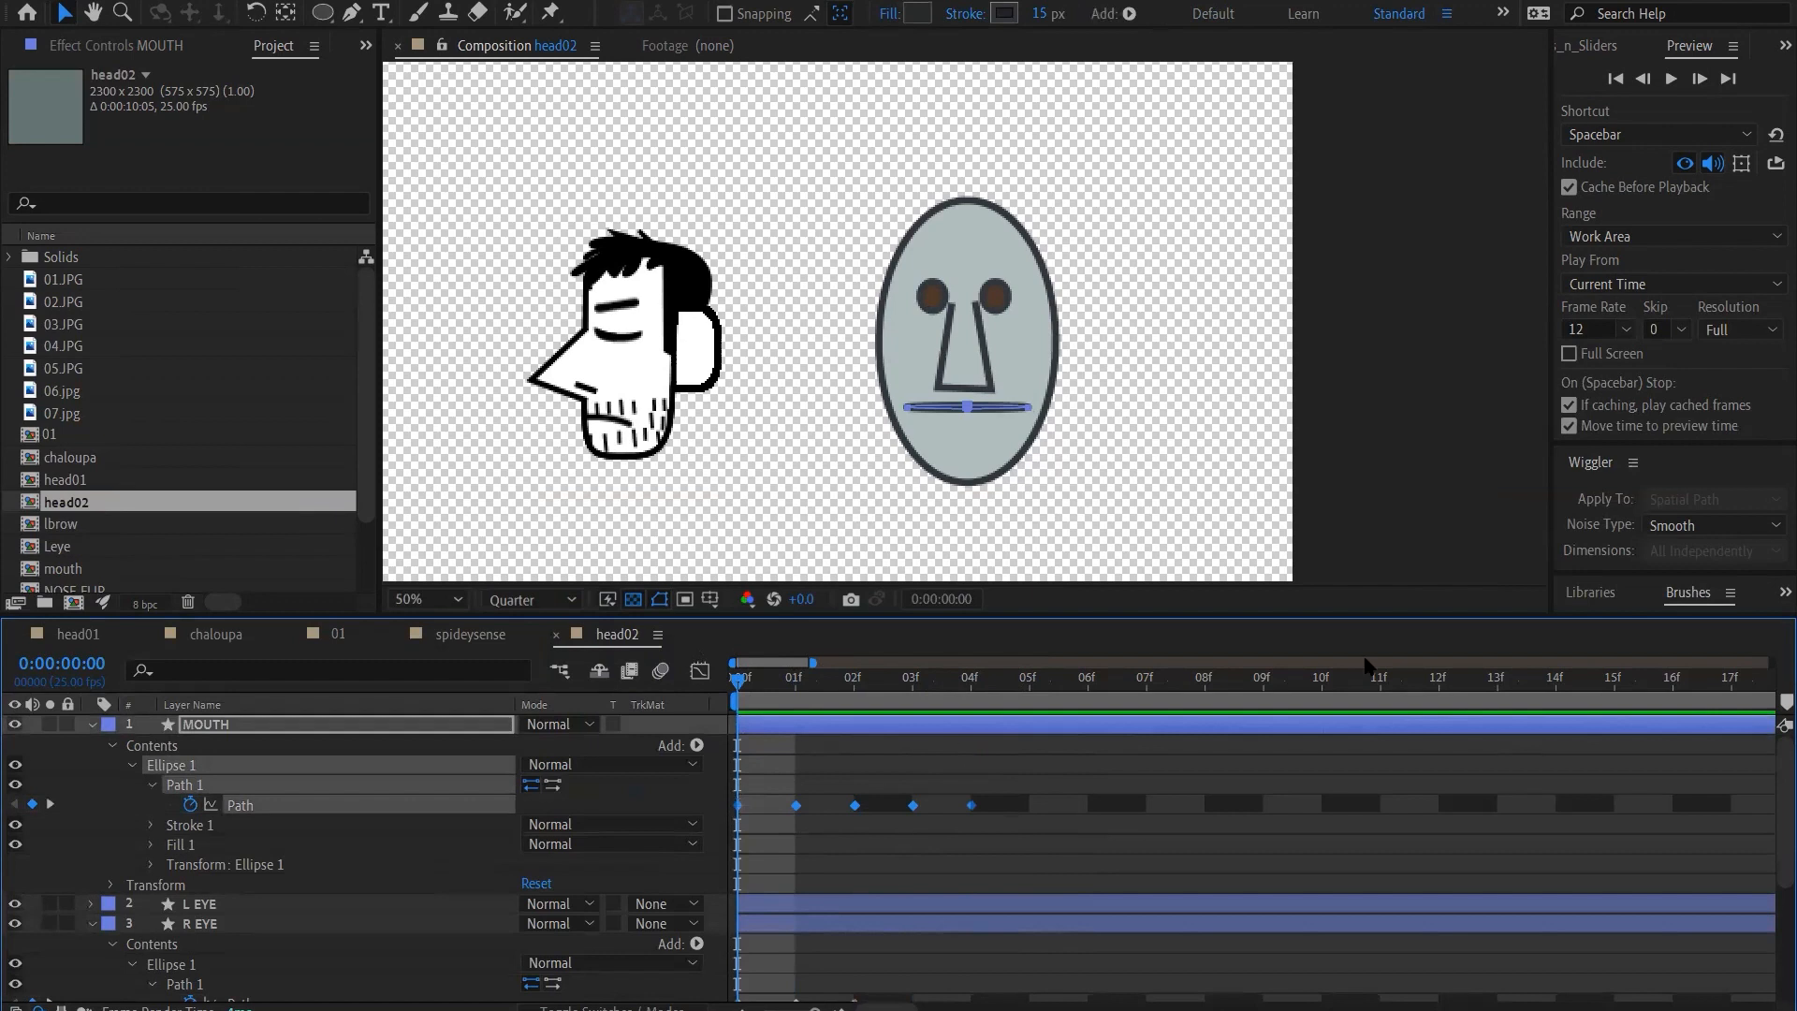
Open the Joysticks_n_Sliders script and enlarge its panel until all the joystick tools fit
{"action": "left_click_drag", "start_coordinate": [1553, 533], "coordinate": [1394, 533]}
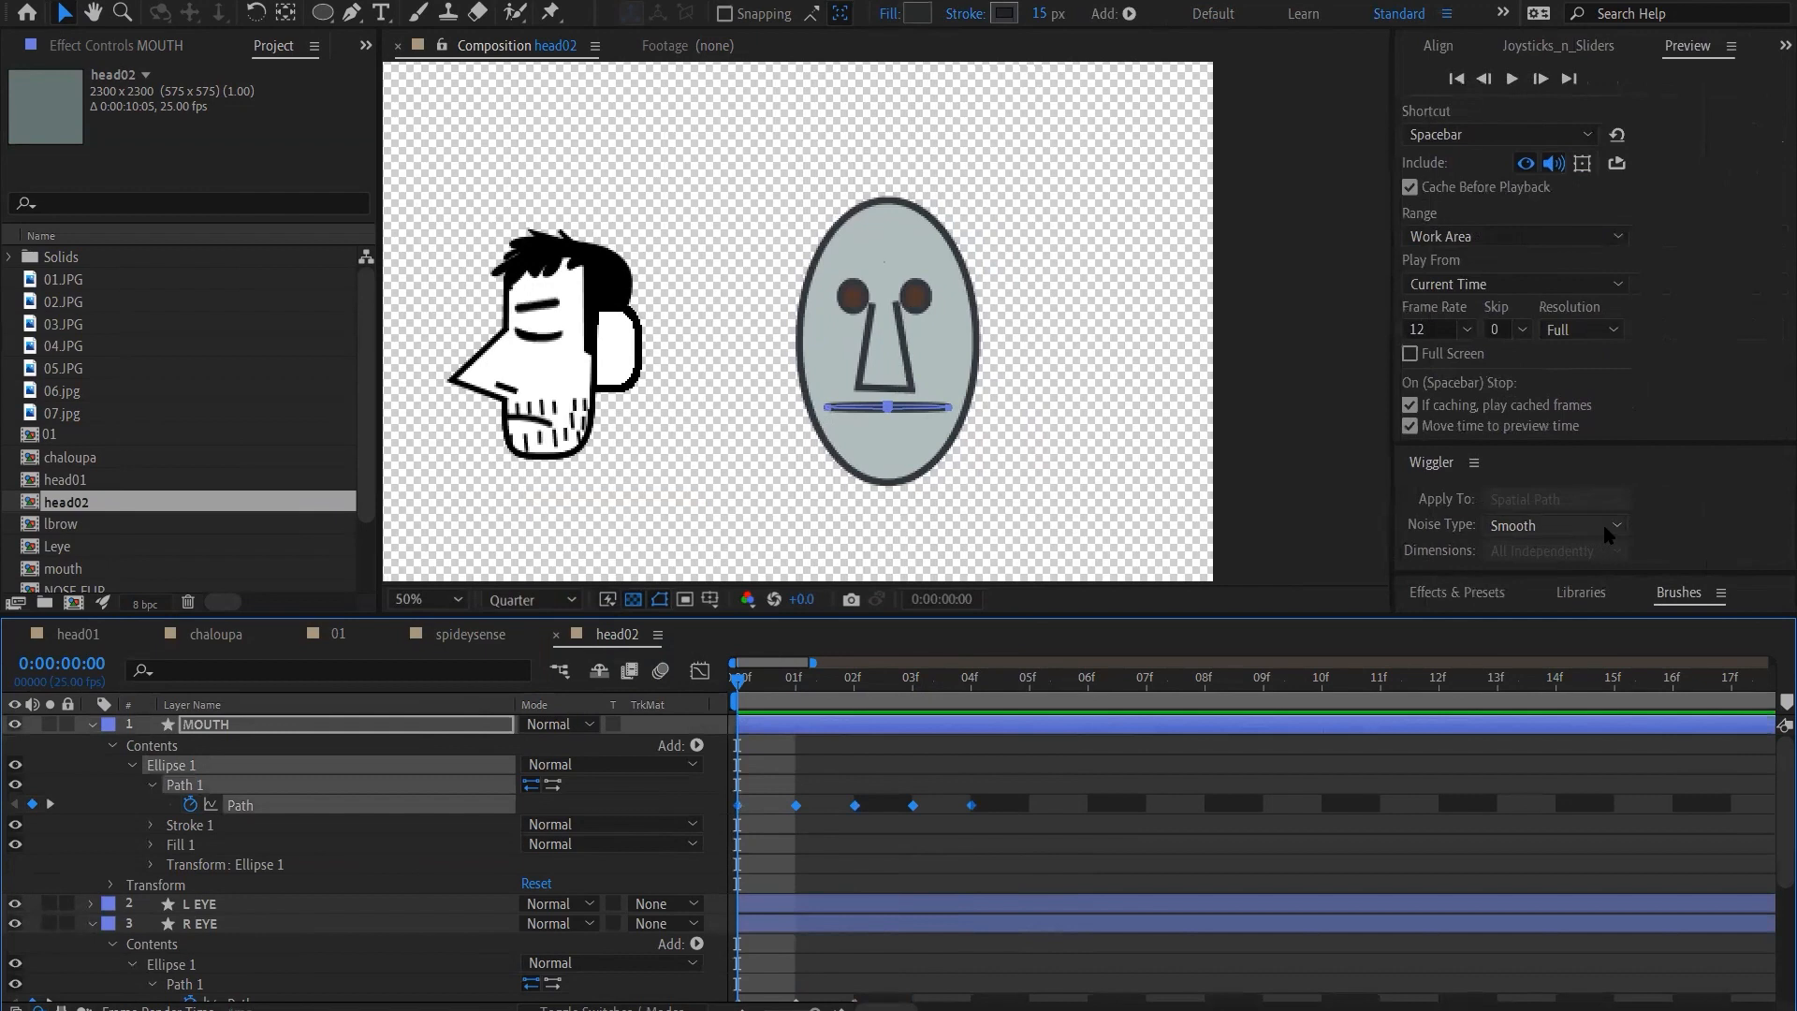
{"action": "left_click", "coordinate": [1606, 463]}
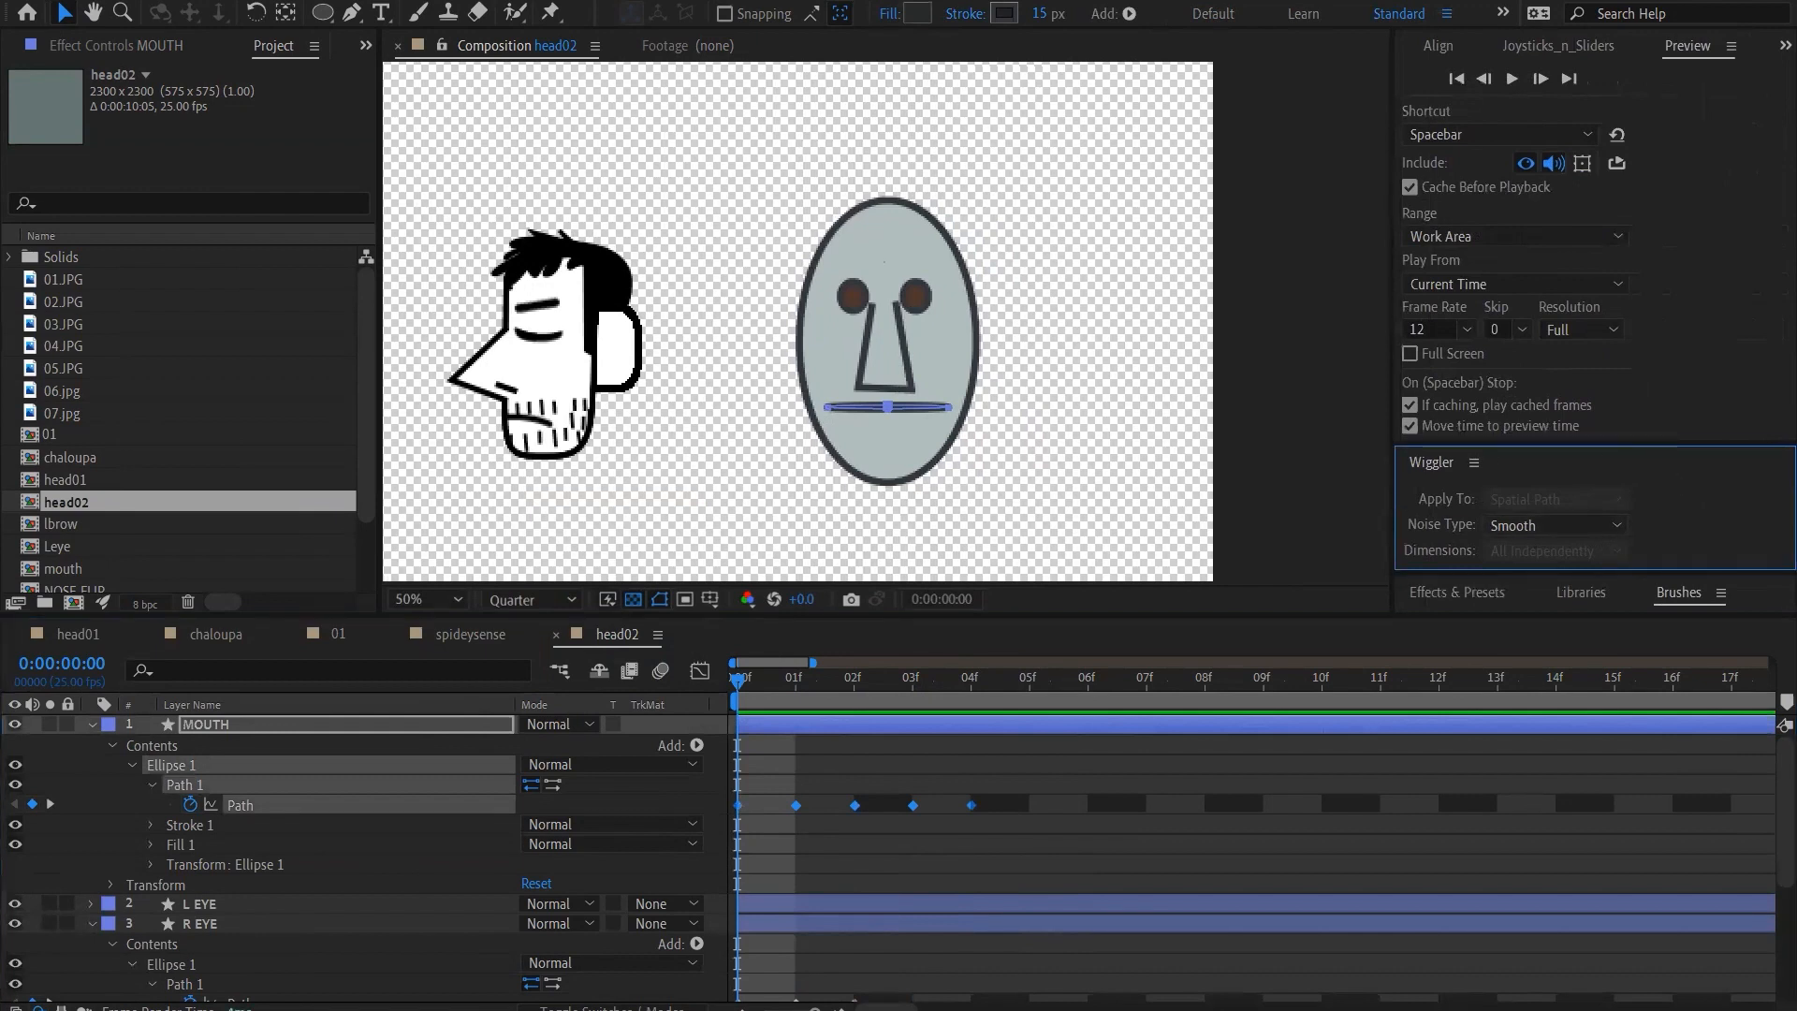
{"action": "left_click", "coordinate": [408, 2]}
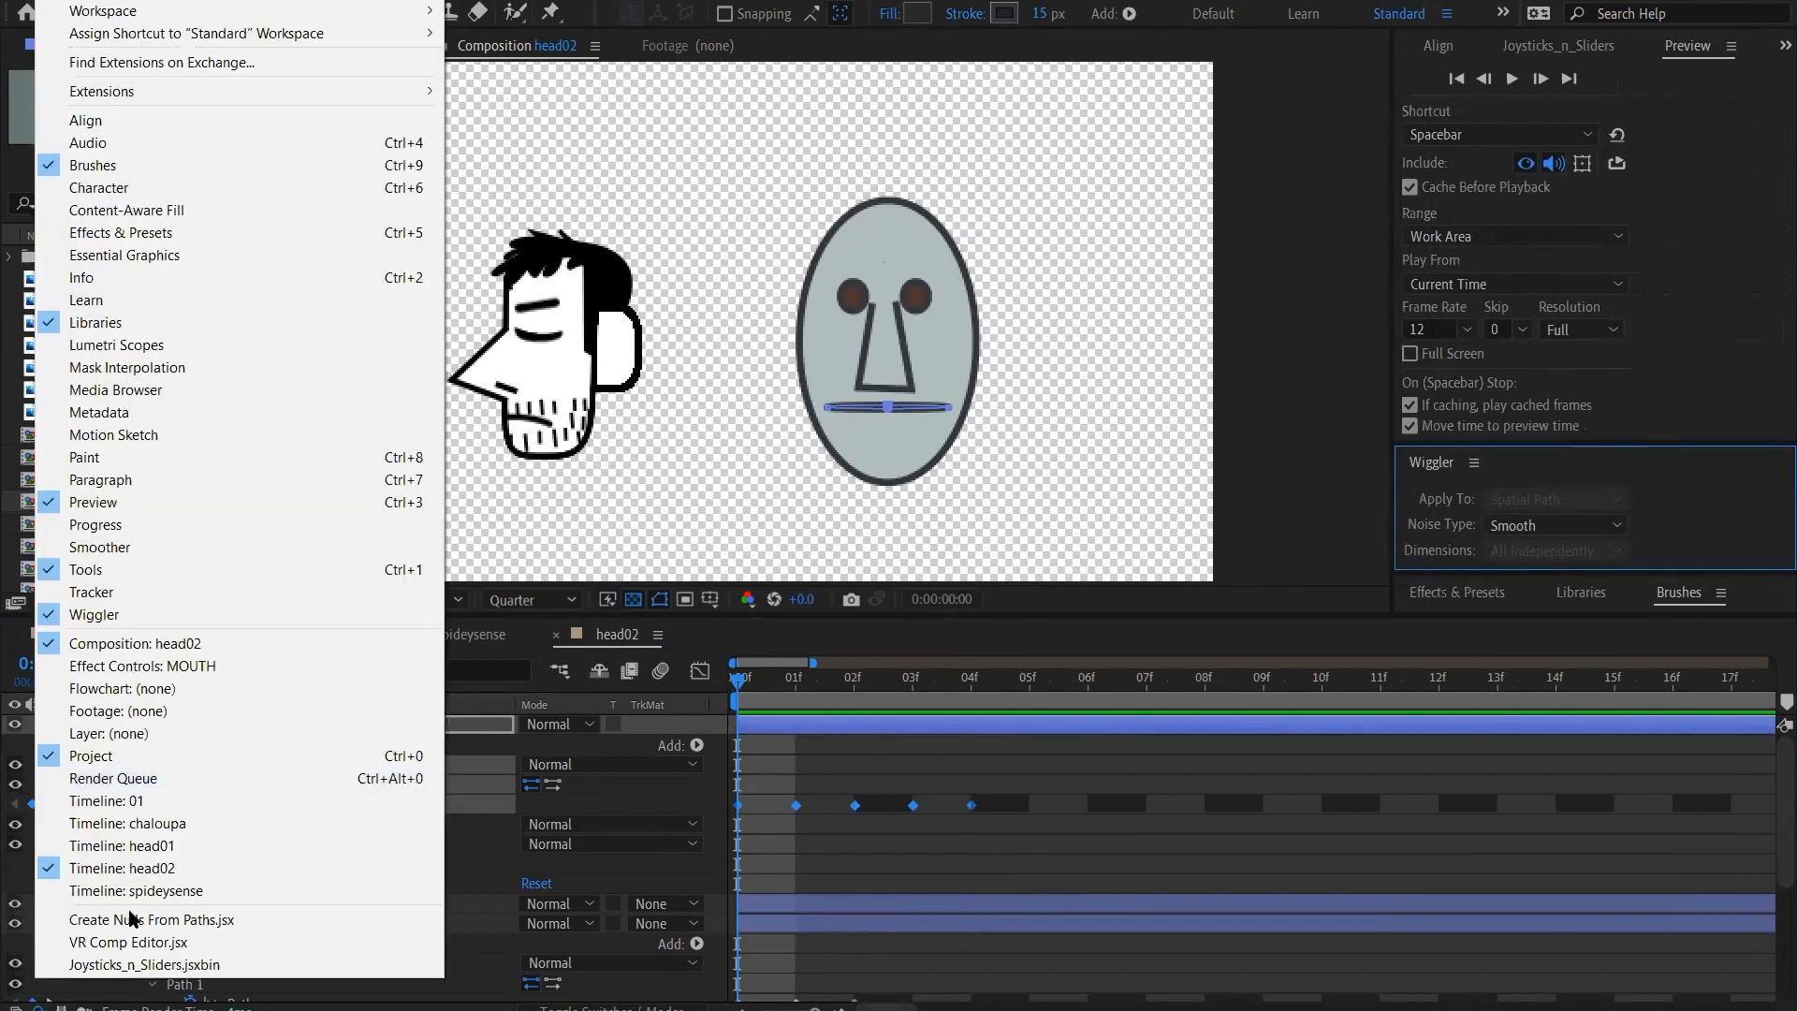
{"action": "left_click", "coordinate": [178, 964]}
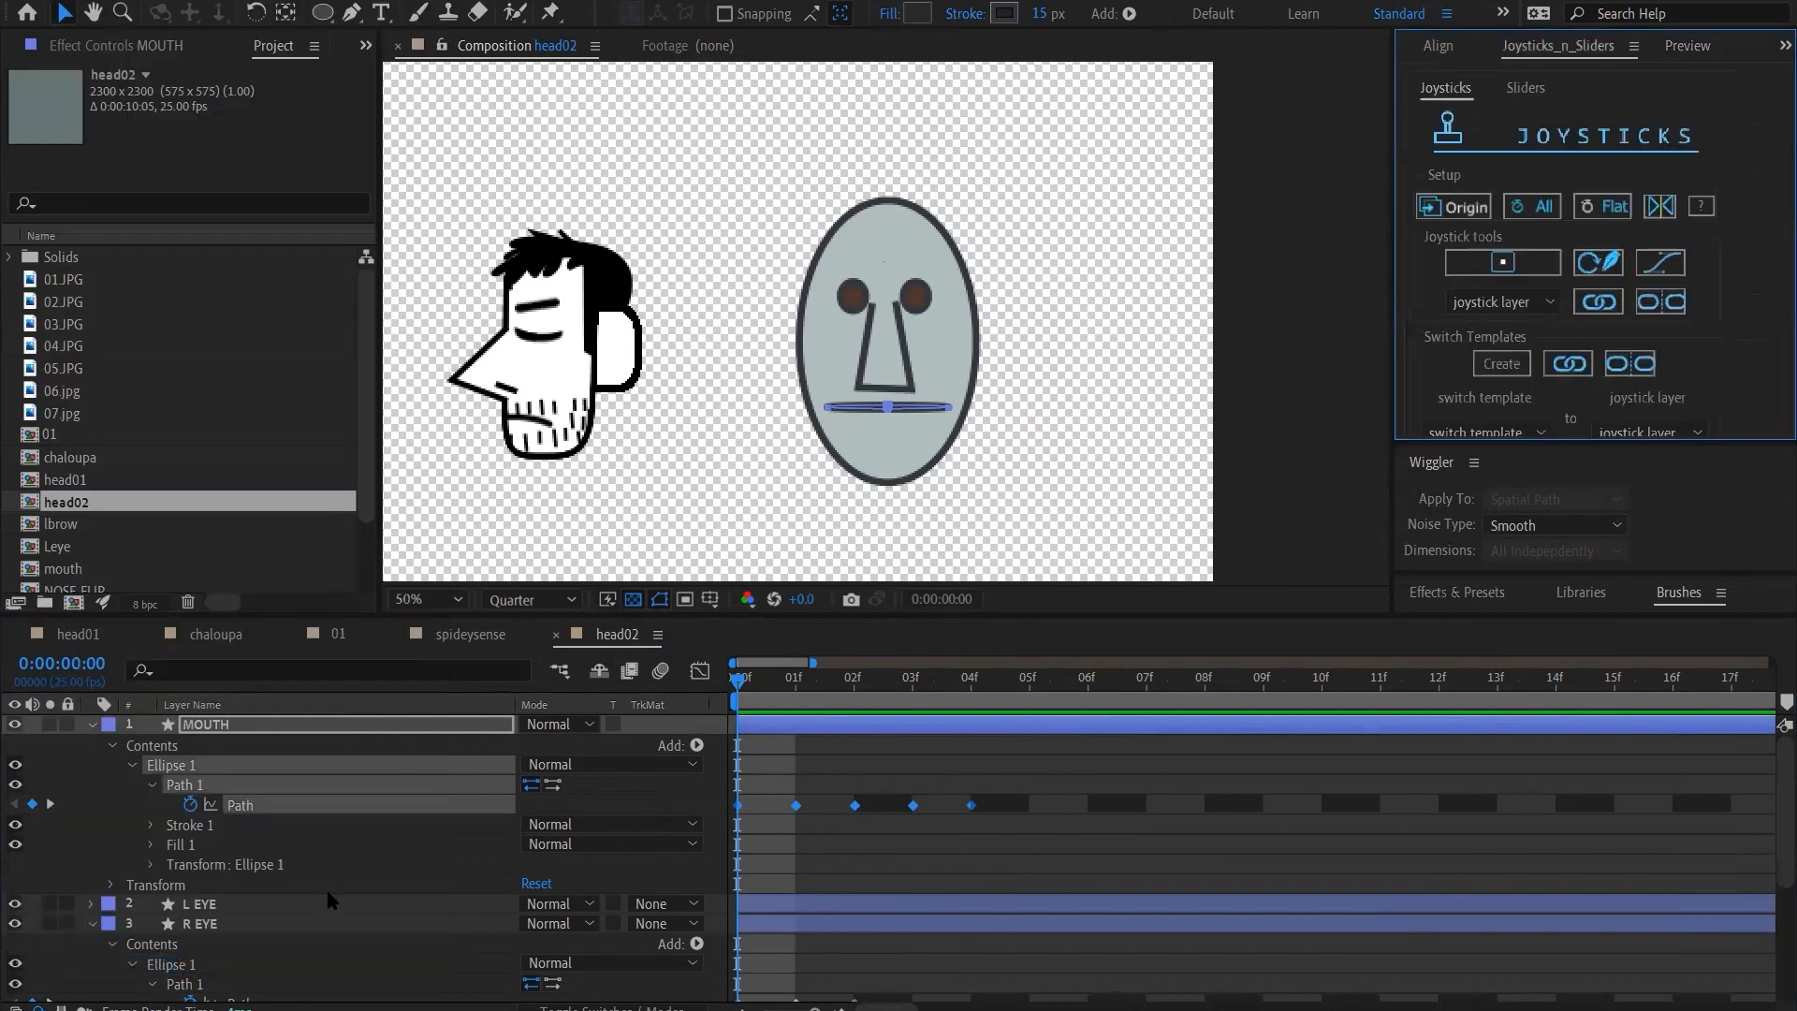
{"action": "left_click_drag", "start_coordinate": [1560, 447], "coordinate": [1595, 575]}
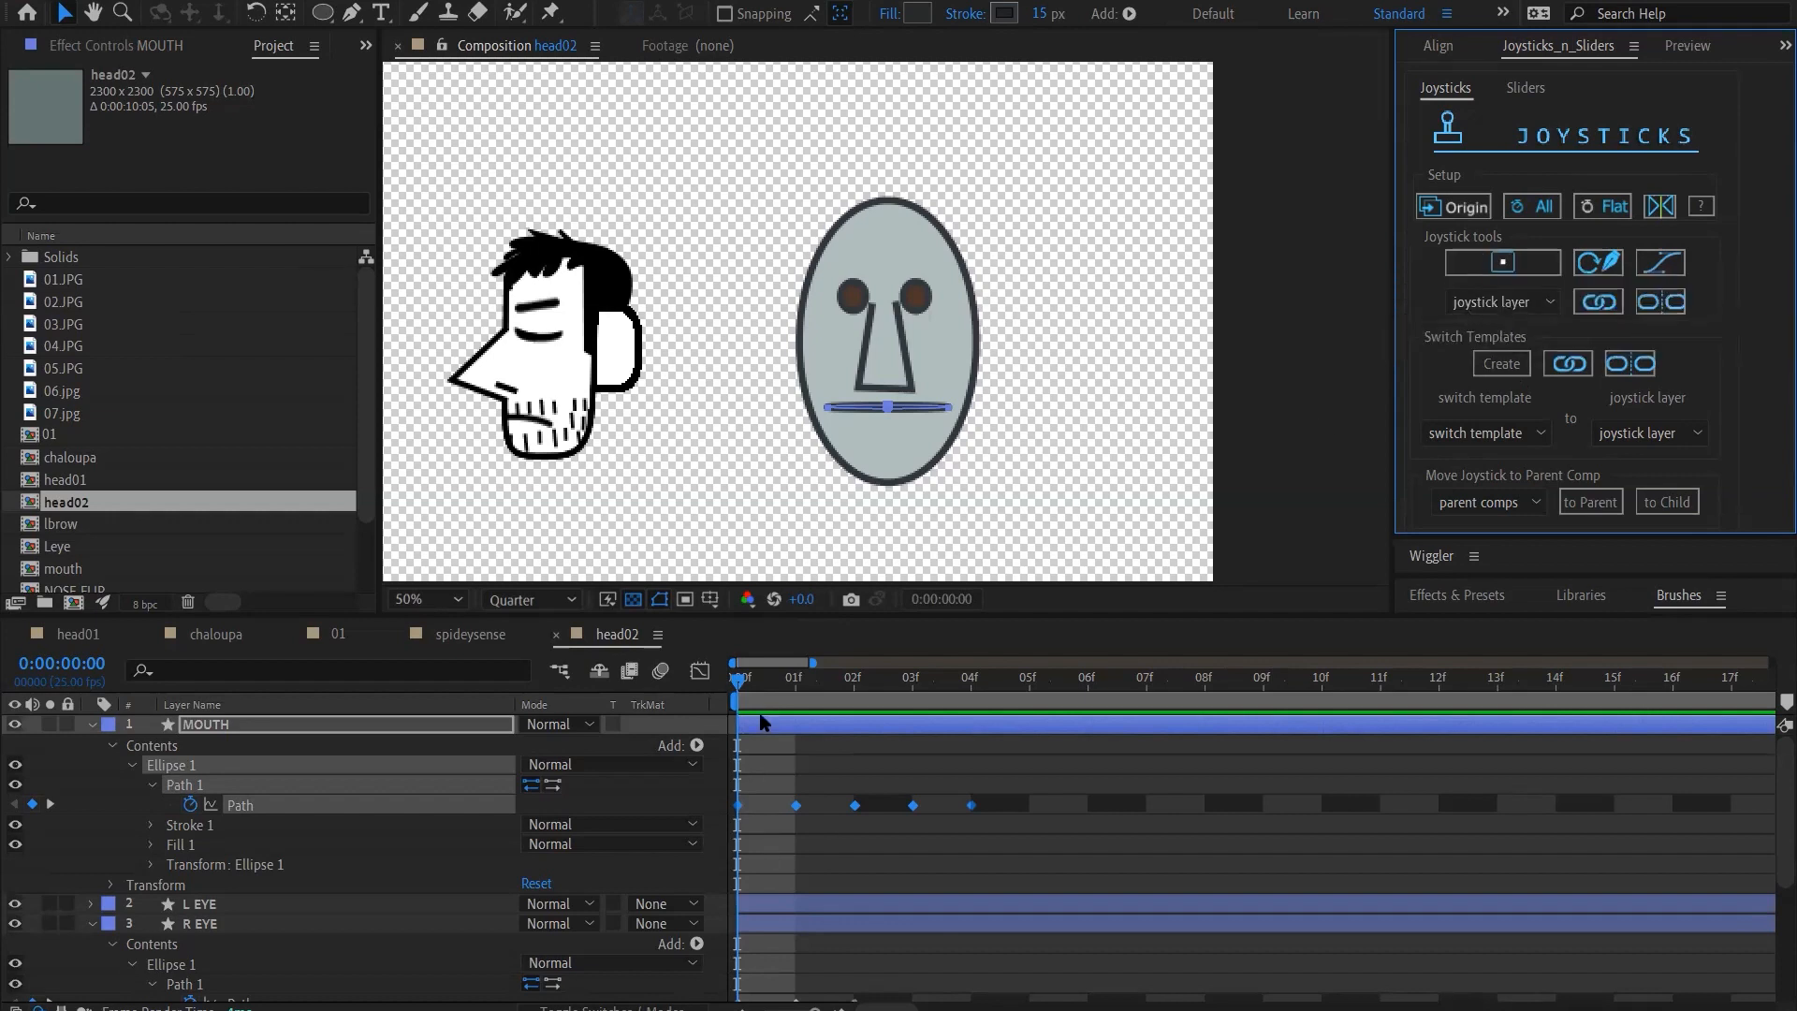
Step through the MOUTH Path keyframes from frame 0 to frame 4 to review each mouth shape
{"action": "left_click", "coordinate": [741, 684]}
{"action": "left_click_drag", "start_coordinate": [742, 684], "coordinate": [863, 807]}
{"action": "left_click", "coordinate": [856, 813]}
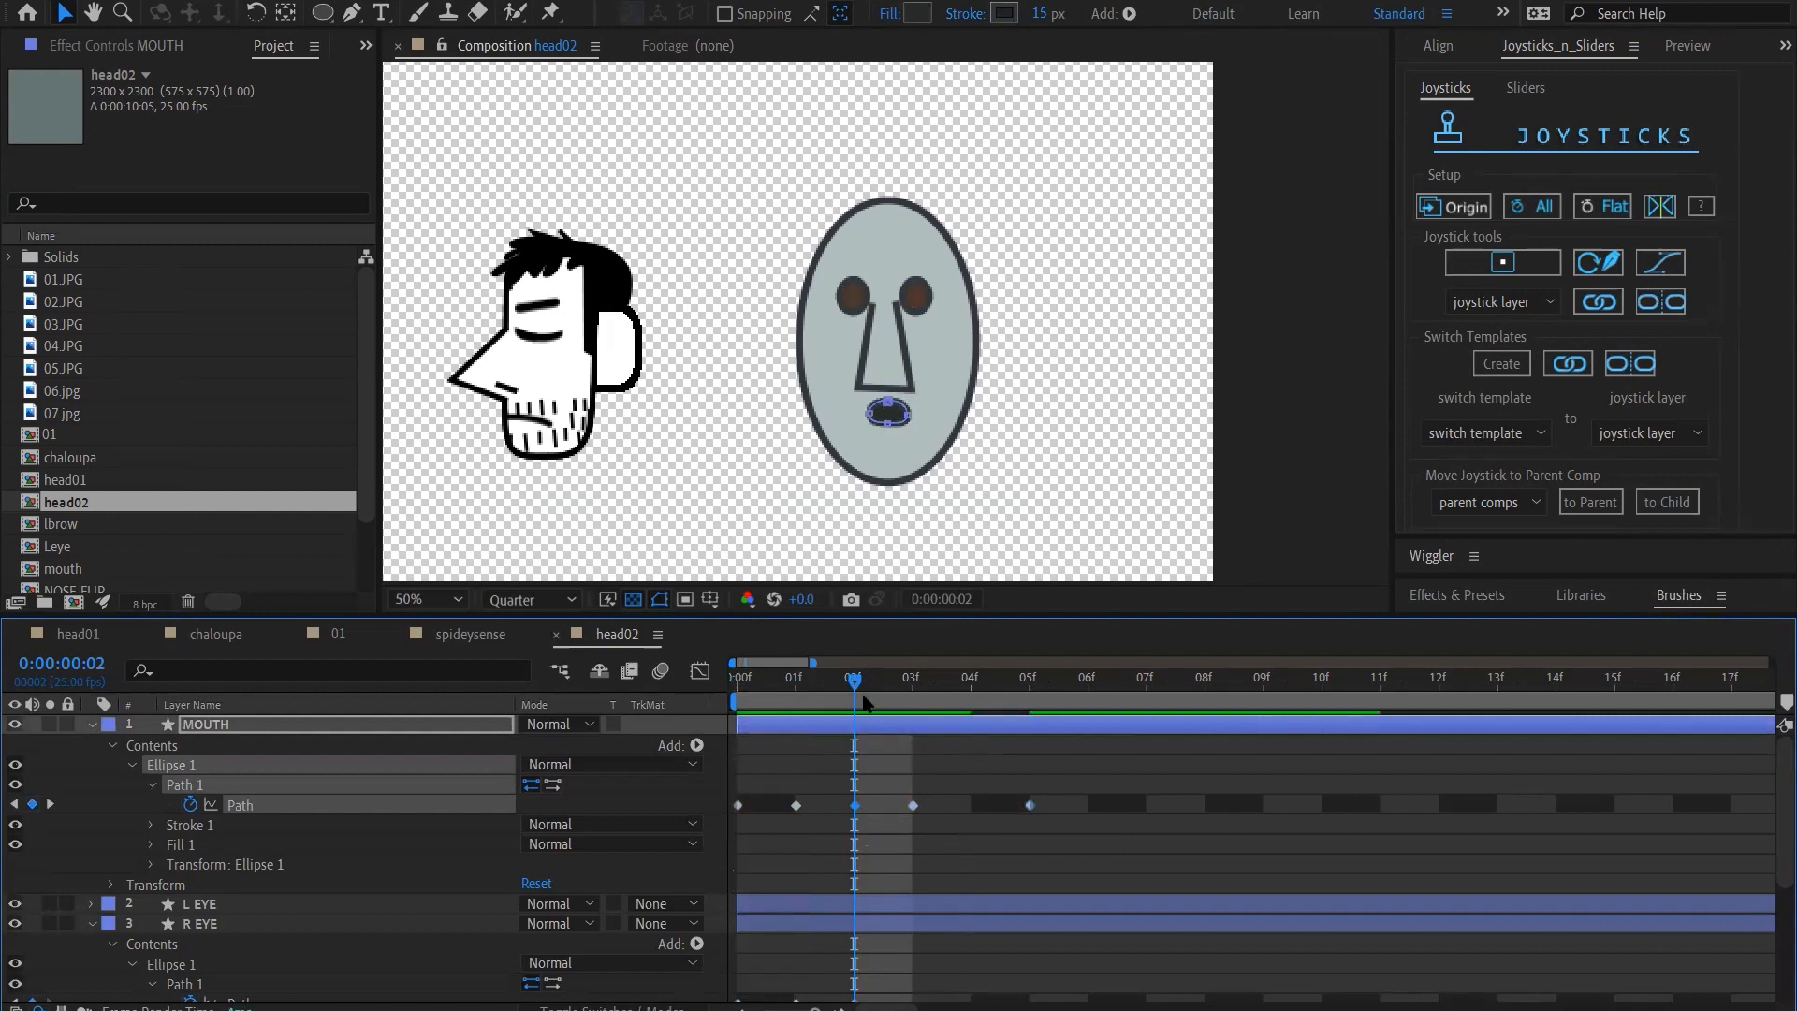
{"action": "left_click_drag", "start_coordinate": [854, 681], "coordinate": [740, 681]}
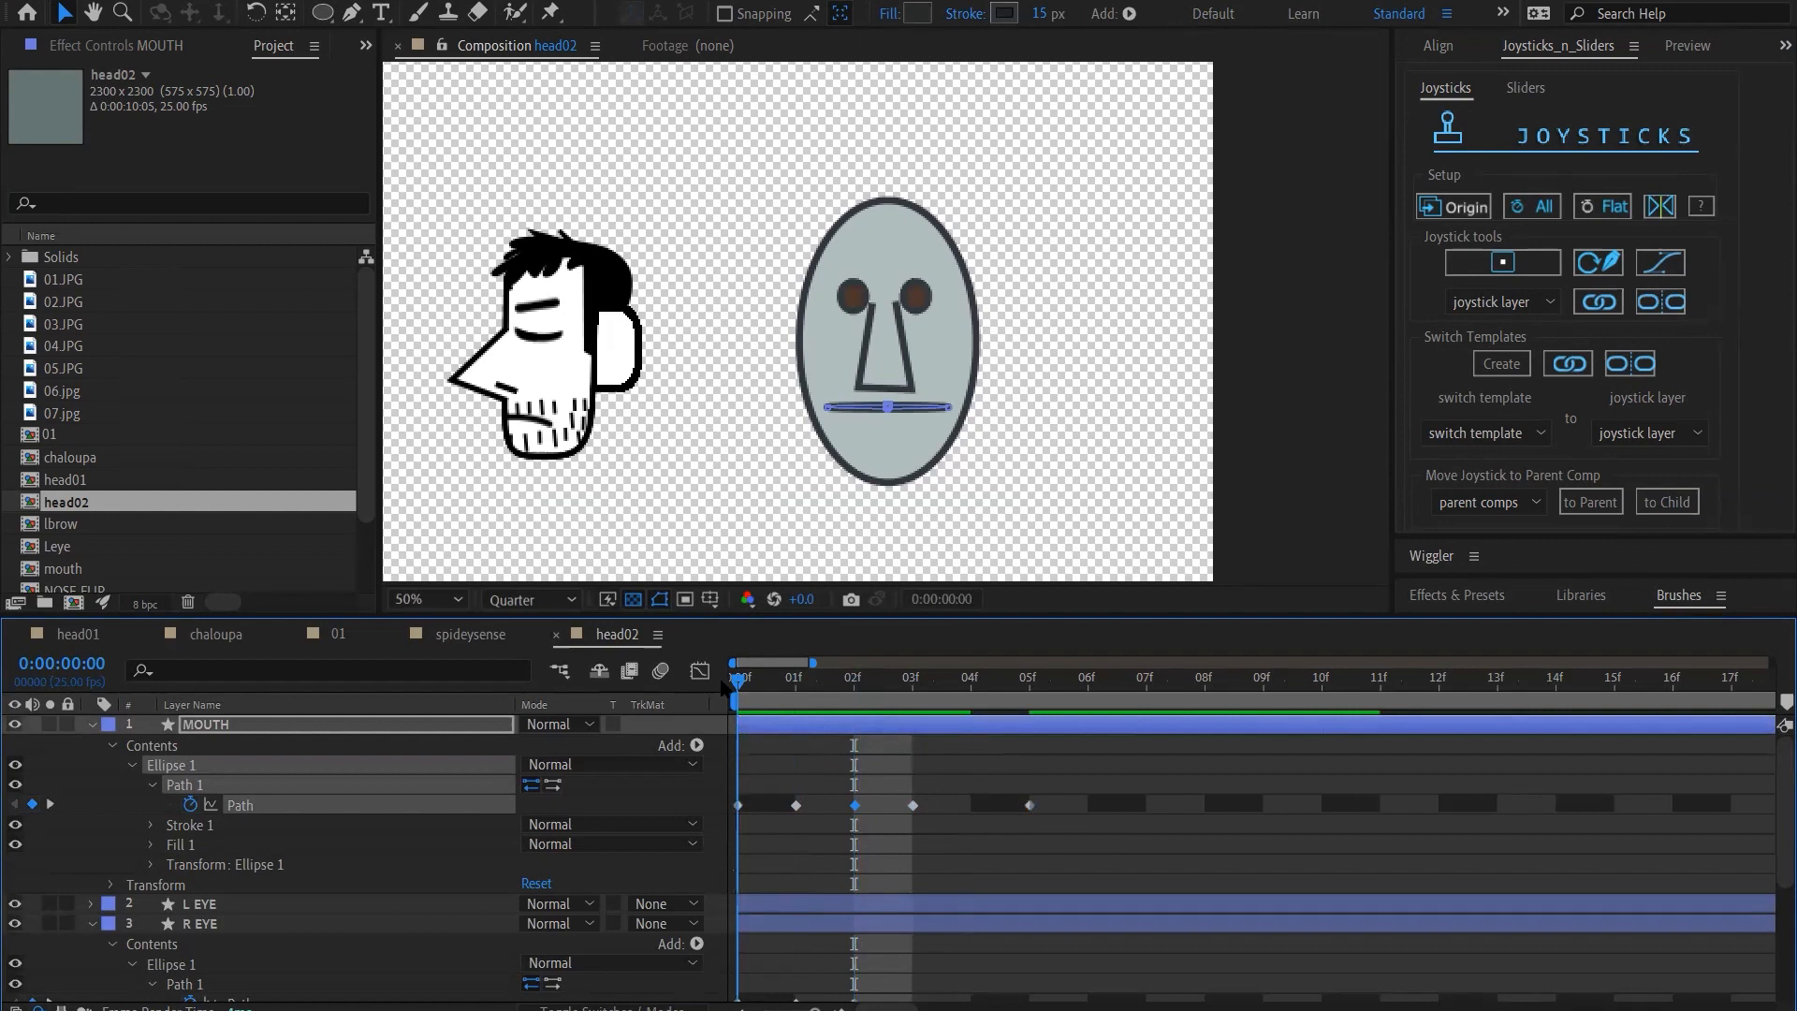
{"action": "left_click", "coordinate": [791, 682]}
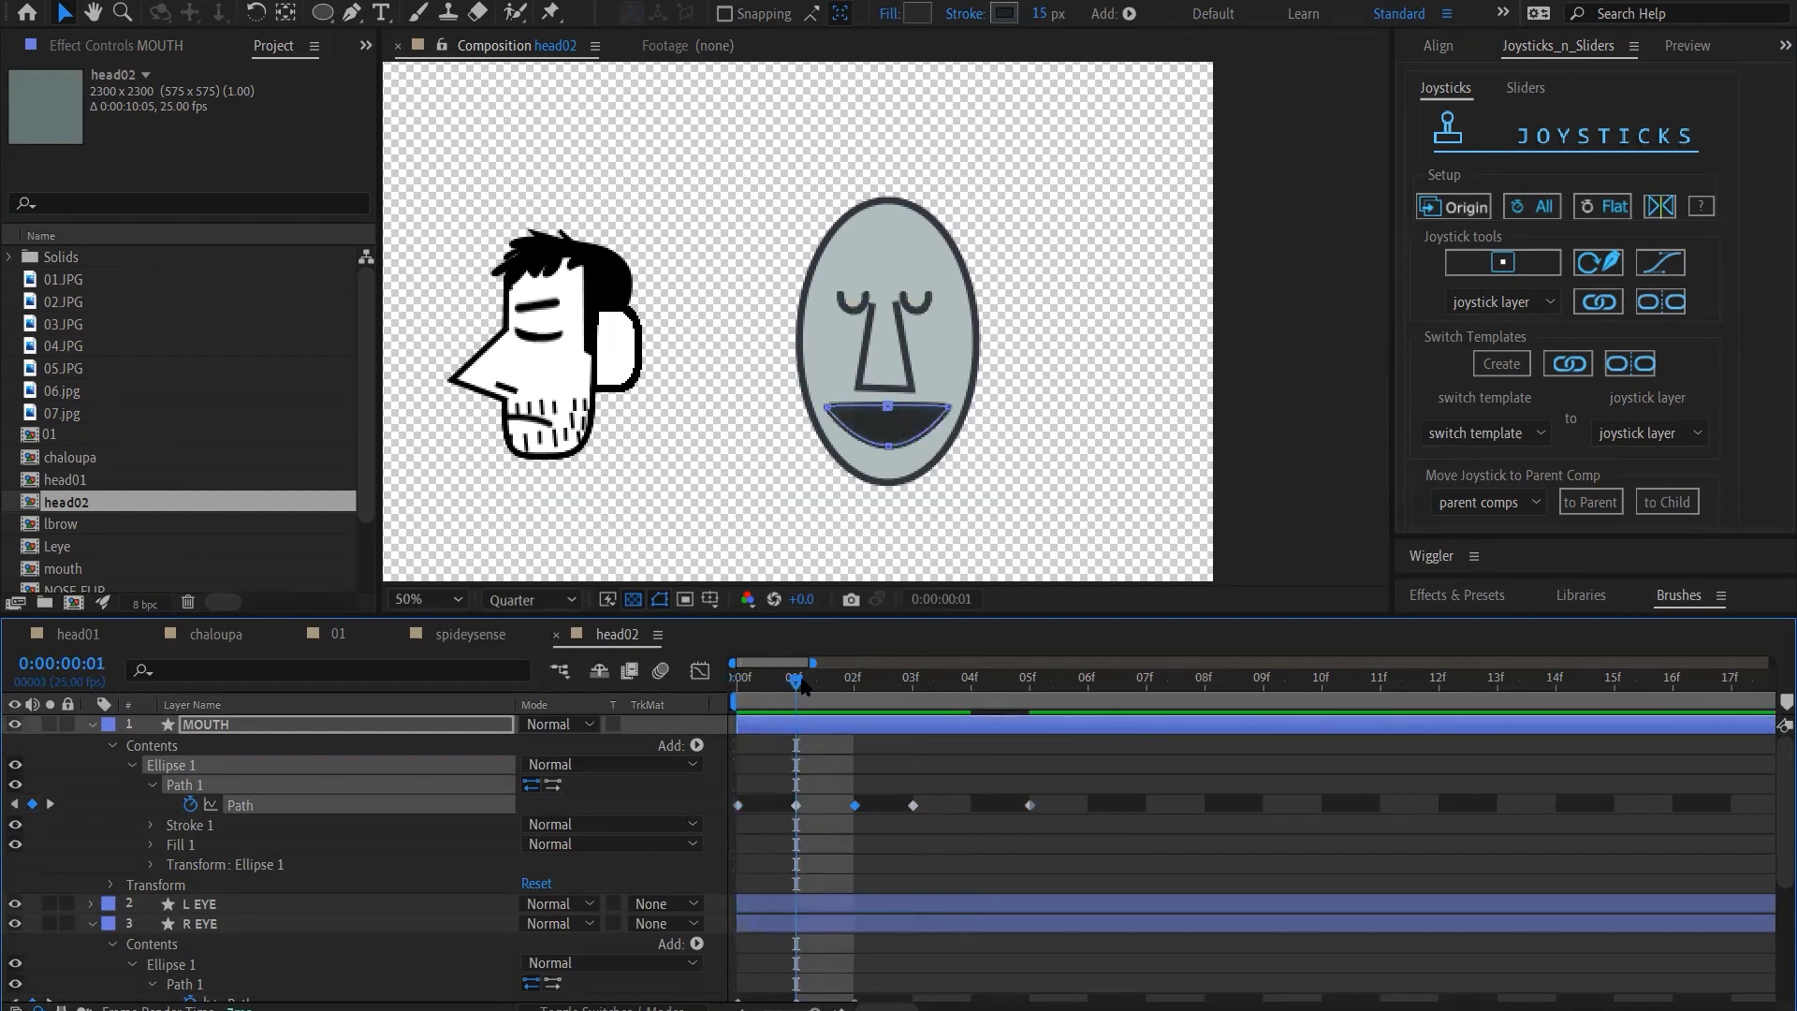
{"action": "left_click", "coordinate": [852, 683]}
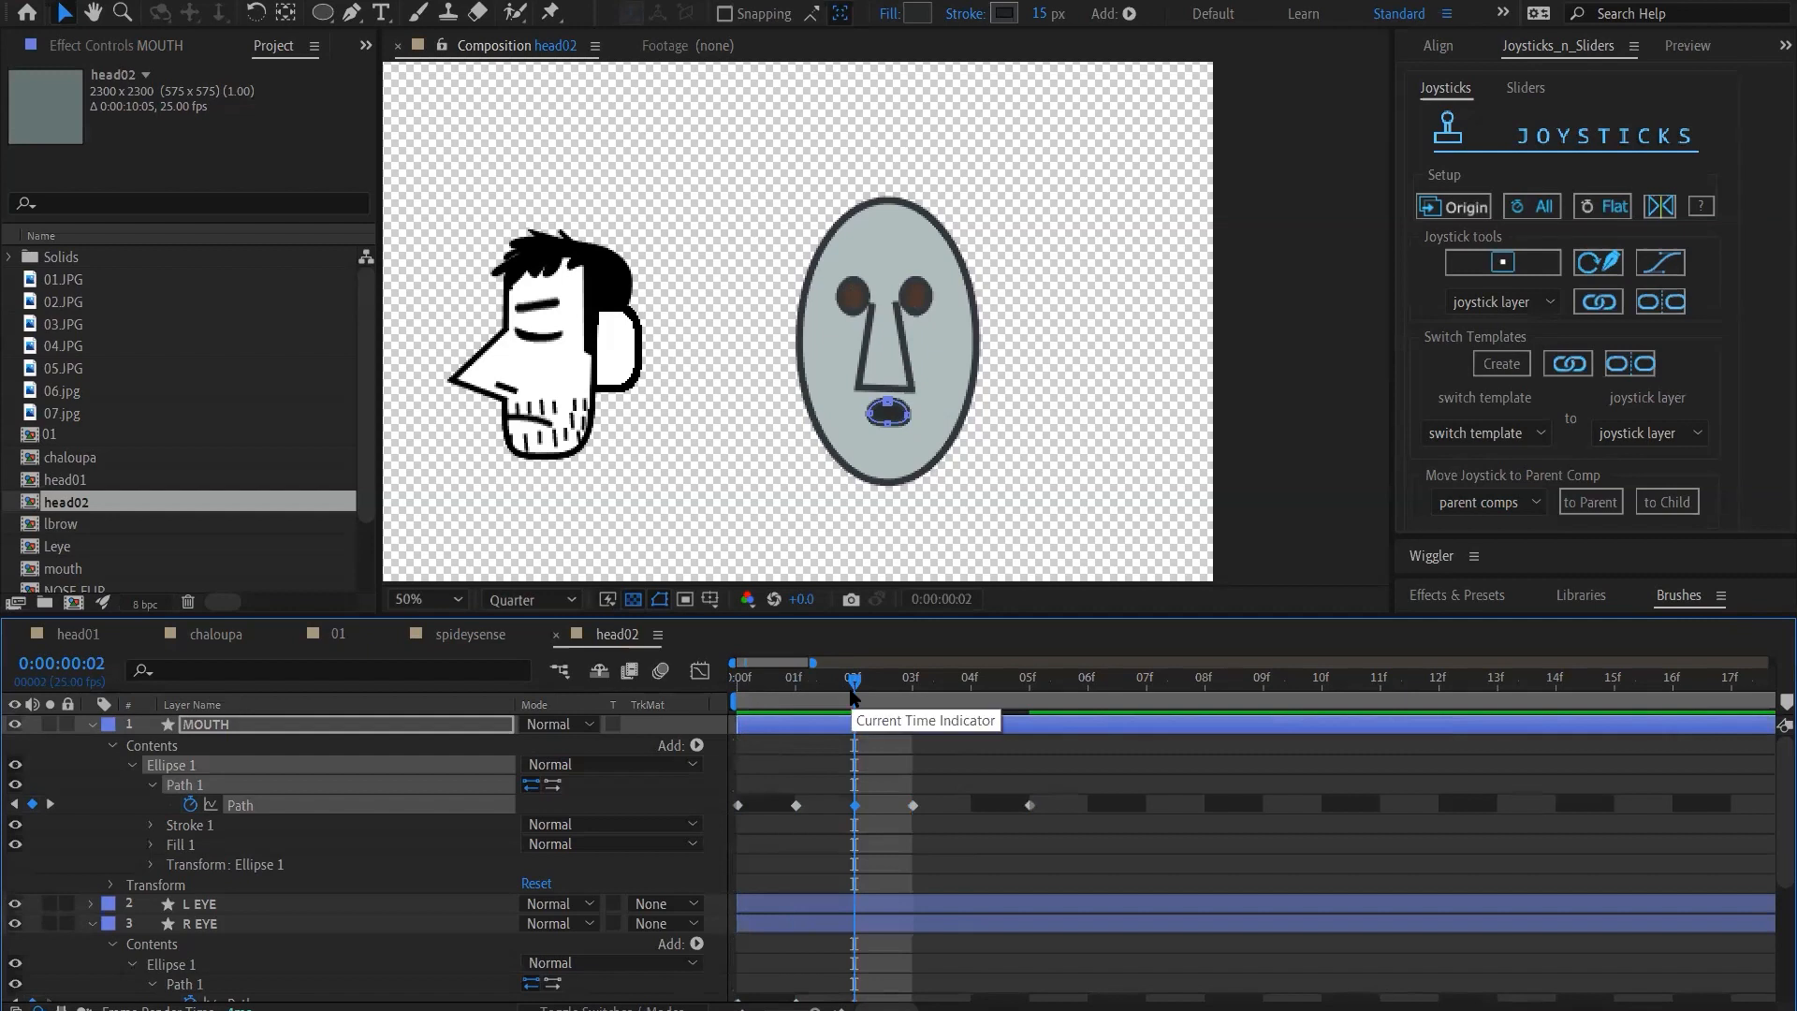
{"action": "left_click", "coordinate": [912, 700]}
{"action": "left_click", "coordinate": [983, 702]}
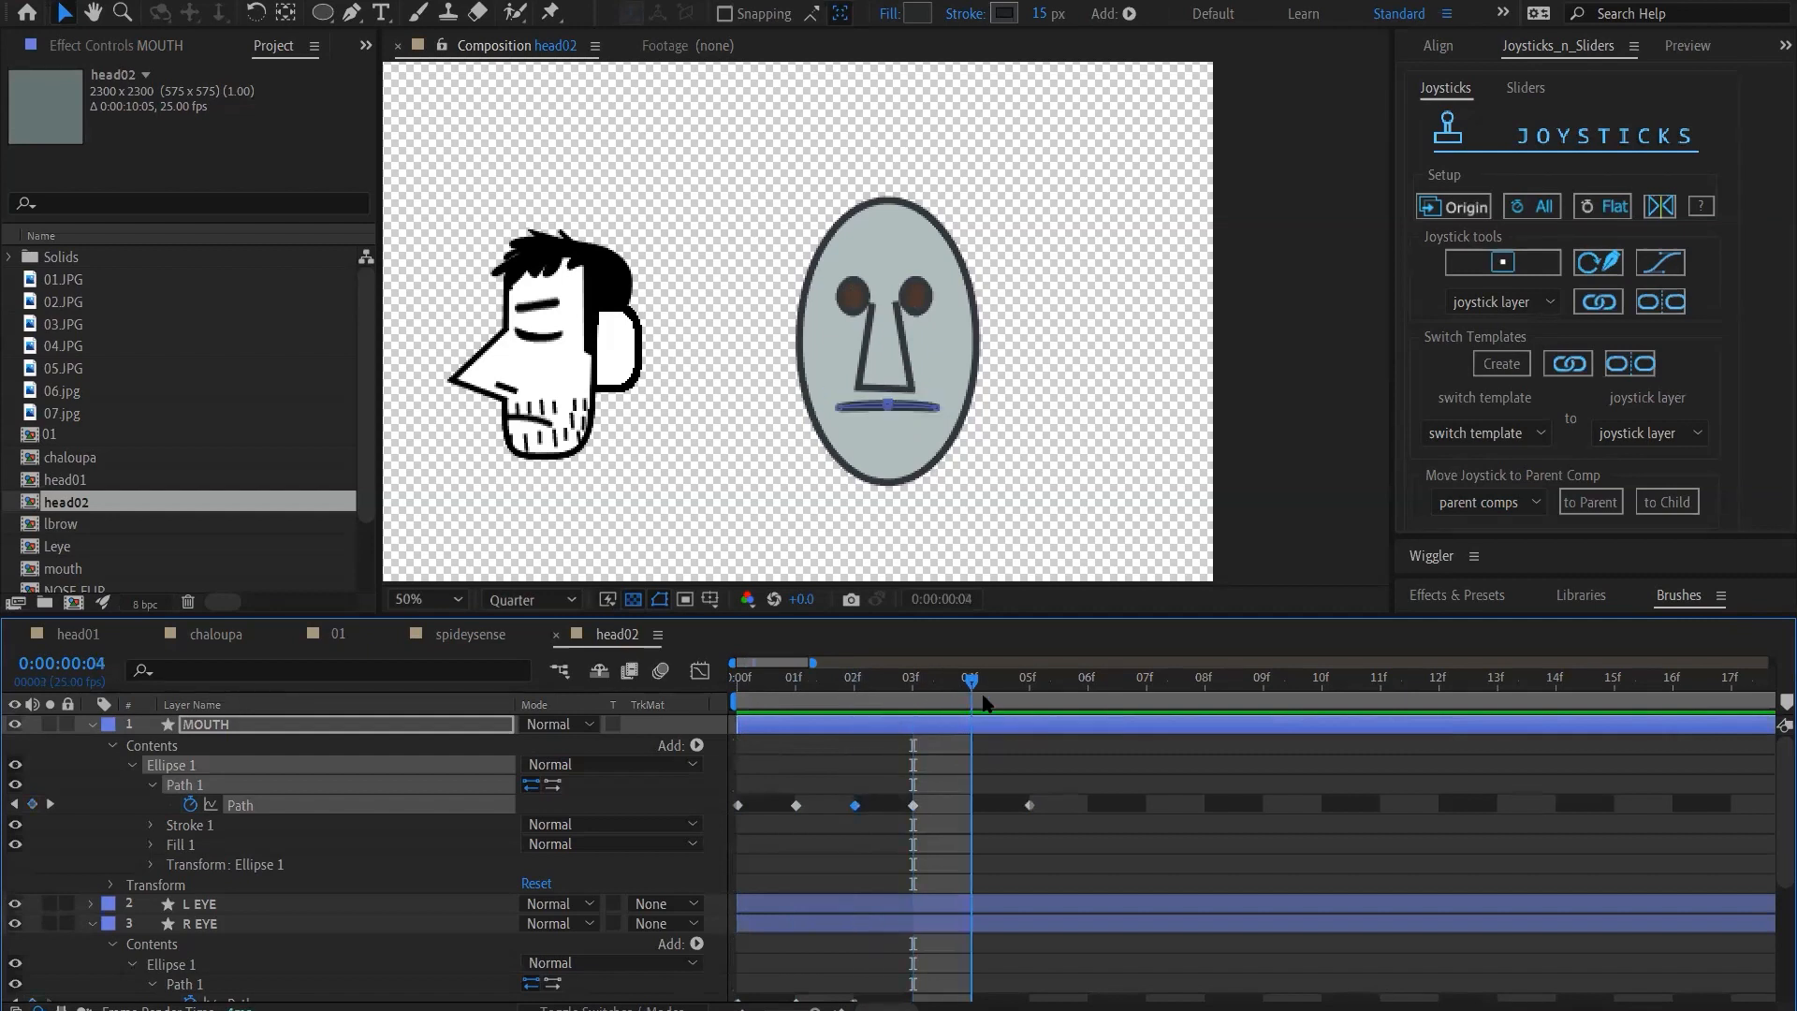
Move the last MOUTH Path keyframe to frame 4 and shift its frowning mouth shape slightly lower on the face
{"action": "left_click_drag", "start_coordinate": [1030, 806], "coordinate": [988, 814]}
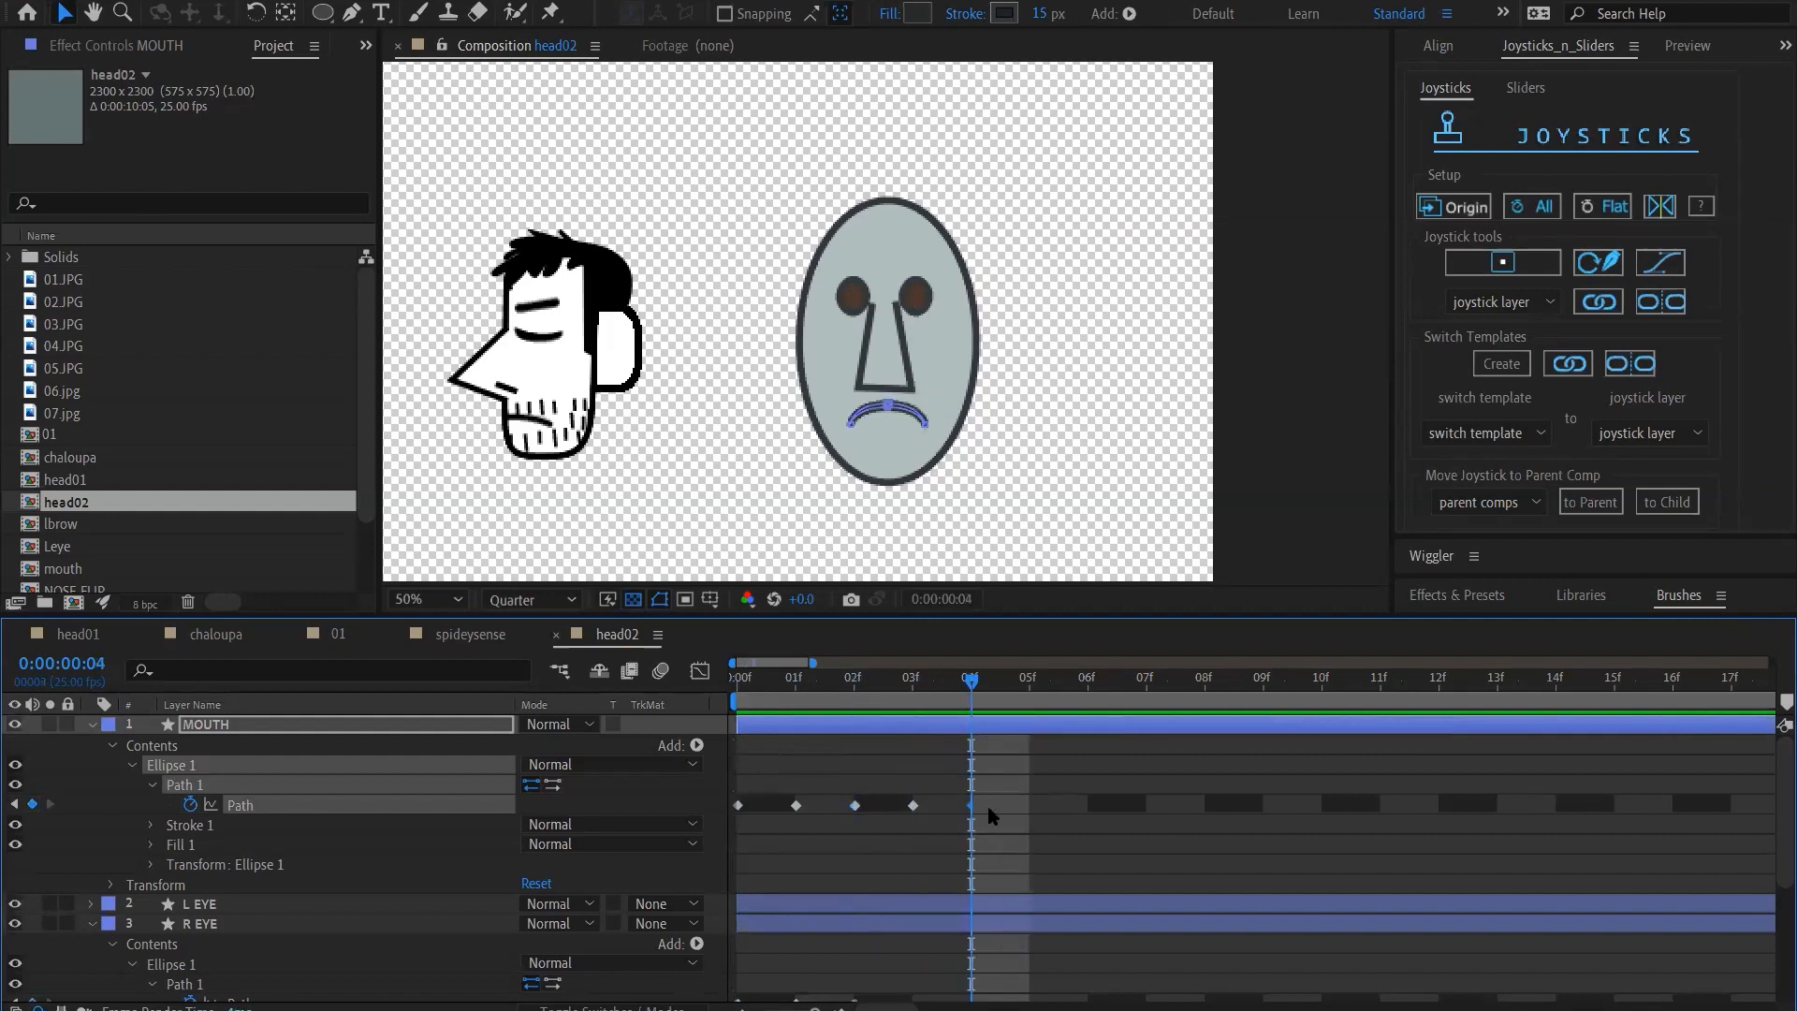
{"action": "mouse_move", "coordinate": [971, 685]}
{"action": "left_mouse_down"}
{"action": "mouse_move", "coordinate": [921, 694]}
{"action": "mouse_move", "coordinate": [956, 695]}
{"action": "left_mouse_up"}
{"action": "key", "text": "shift+Down"}
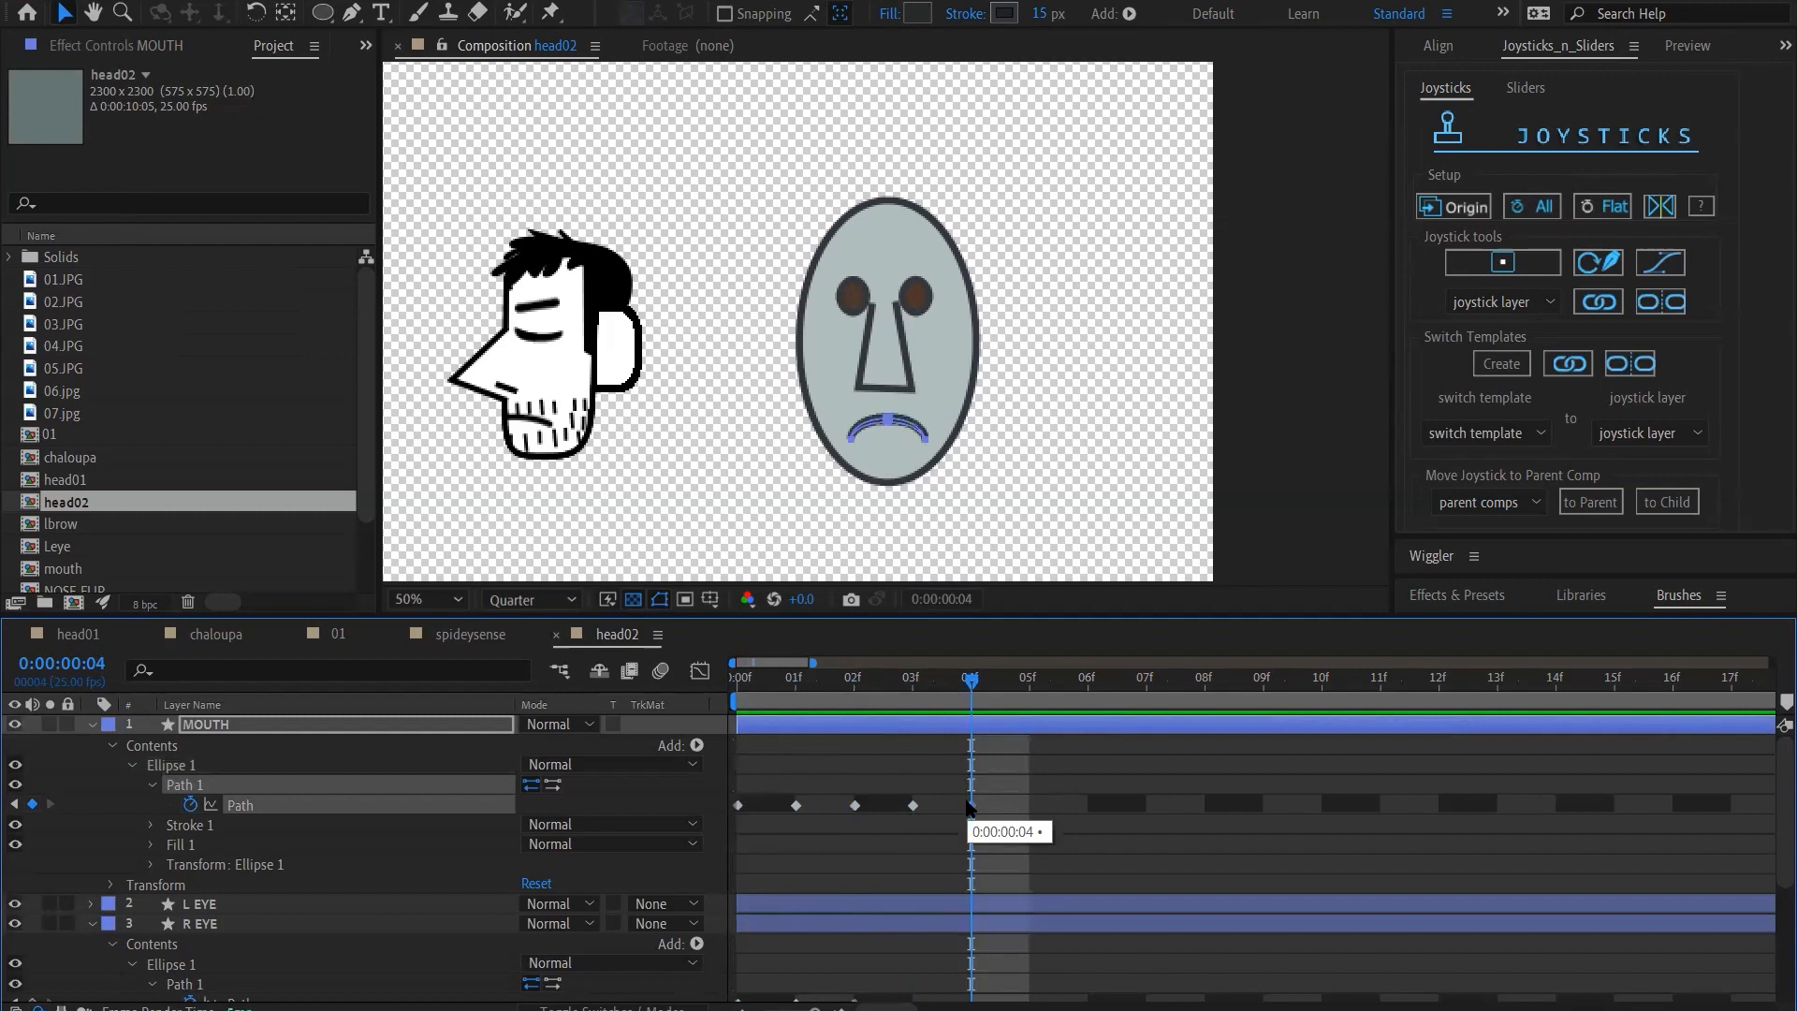
{"action": "left_click", "coordinate": [995, 802]}
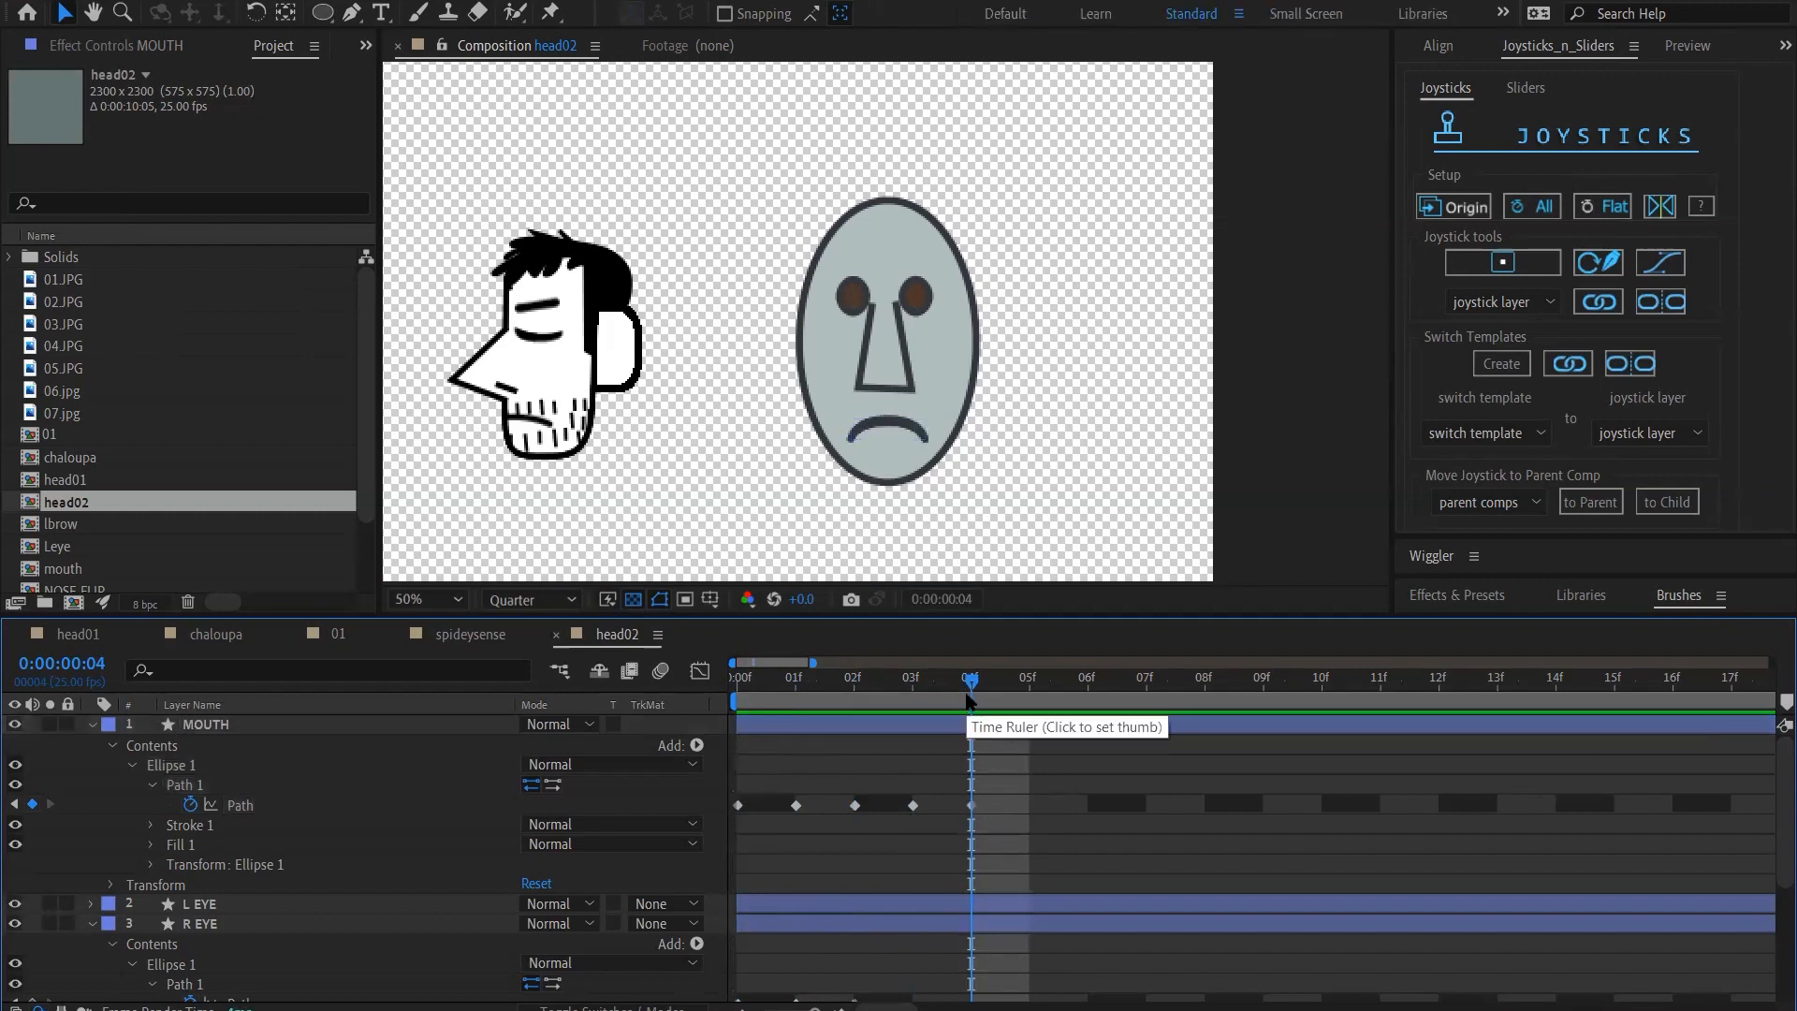
Pull the upper corners of the open smiling mouth at frame 1 slightly inward and return to frame 0
{"action": "left_click_drag", "start_coordinate": [969, 700], "coordinate": [816, 686]}
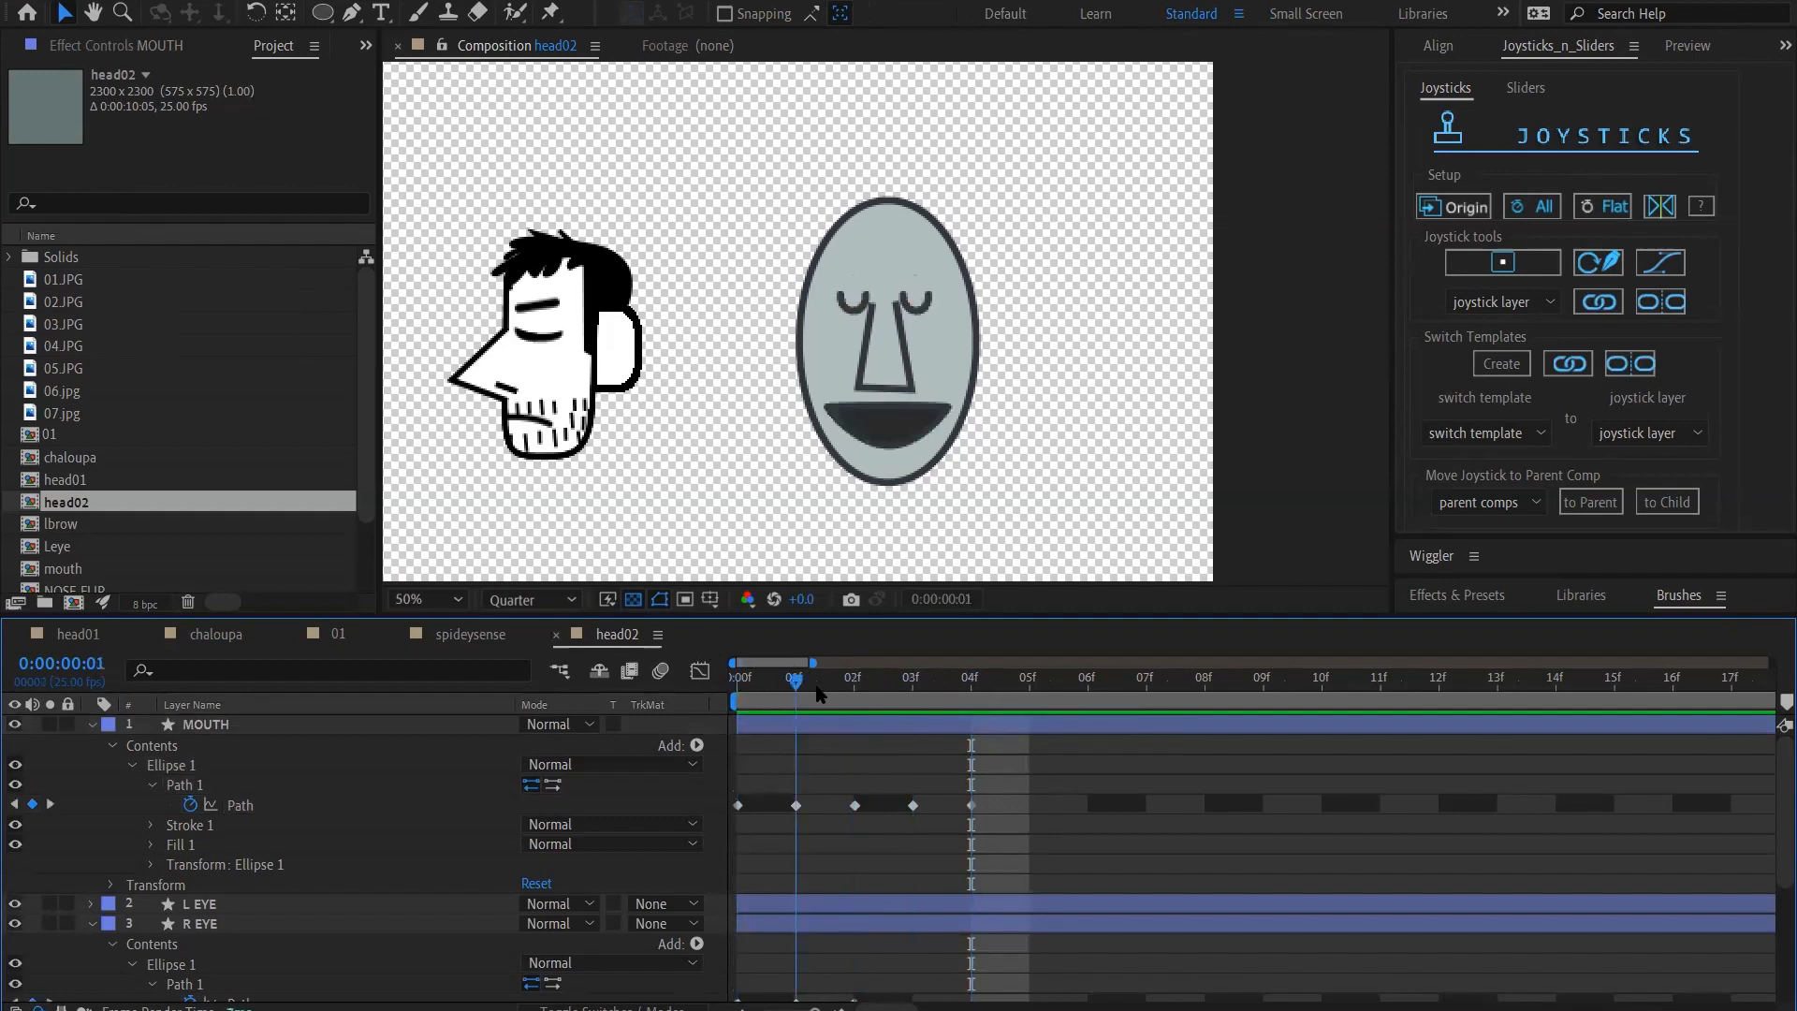
{"action": "left_click", "coordinate": [882, 428]}
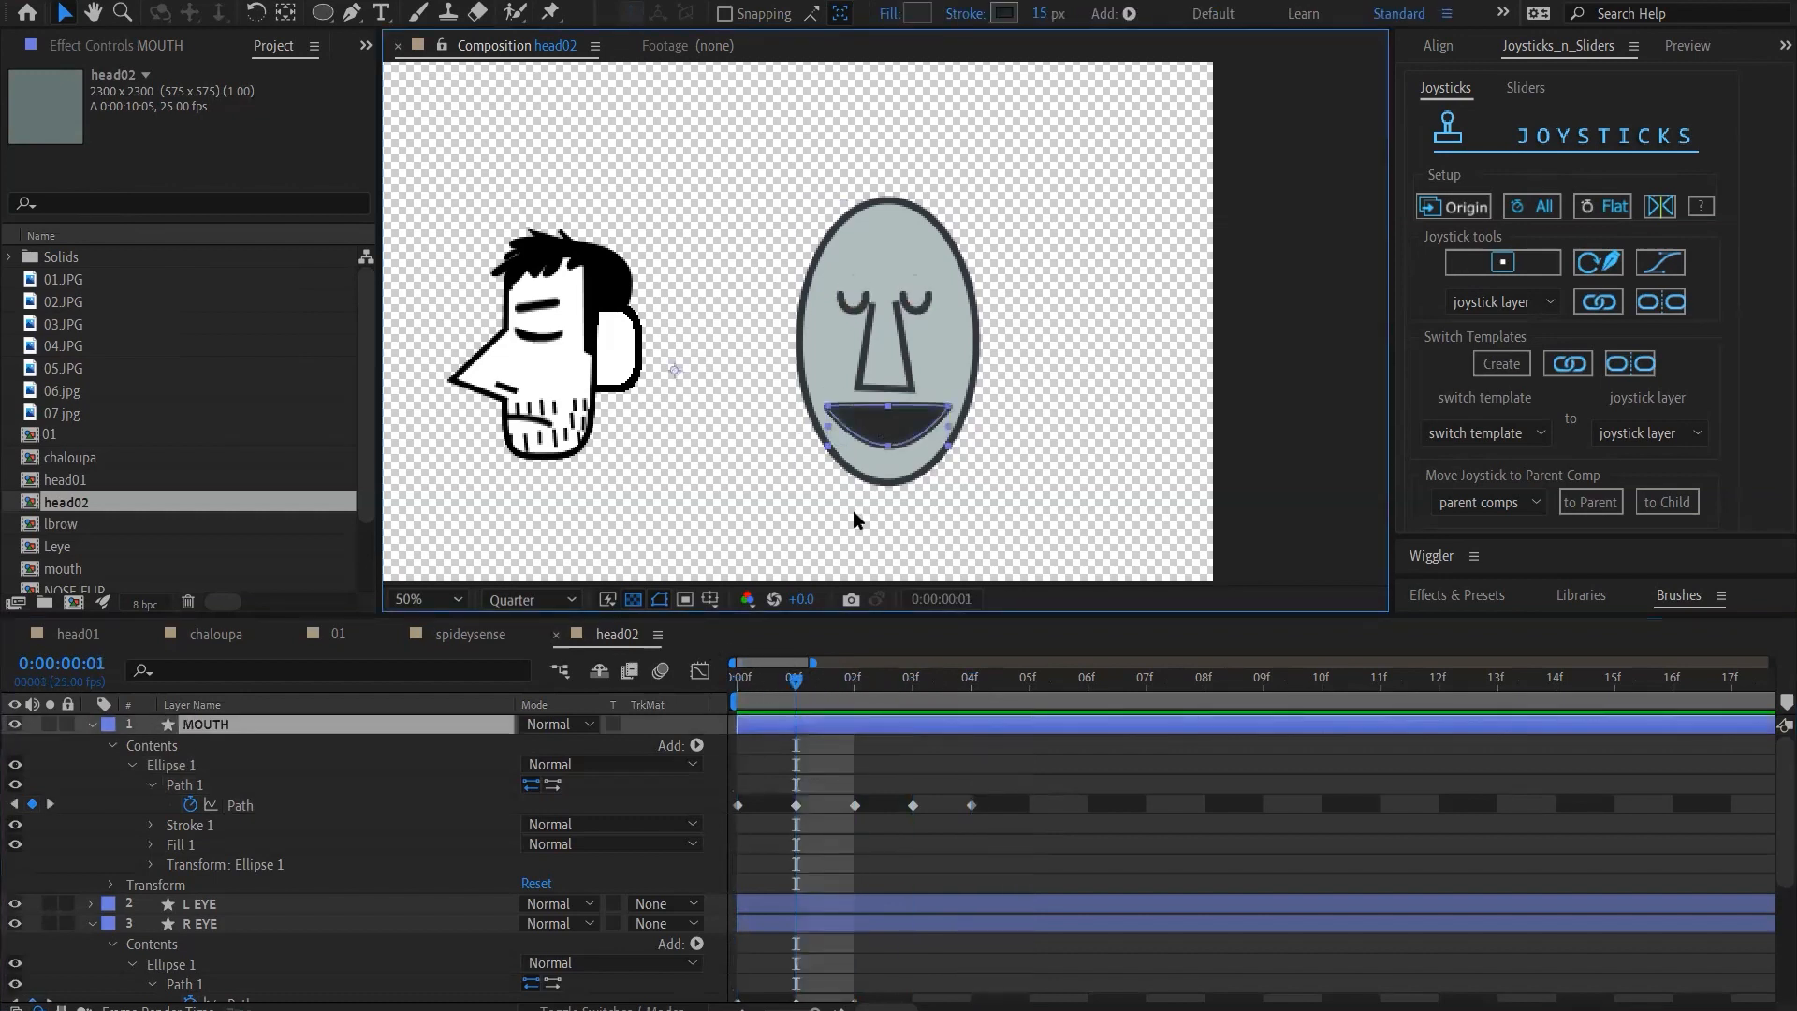
{"action": "left_click", "coordinate": [796, 806]}
{"action": "left_click", "coordinate": [828, 410]}
{"action": "left_click", "coordinate": [828, 410]}
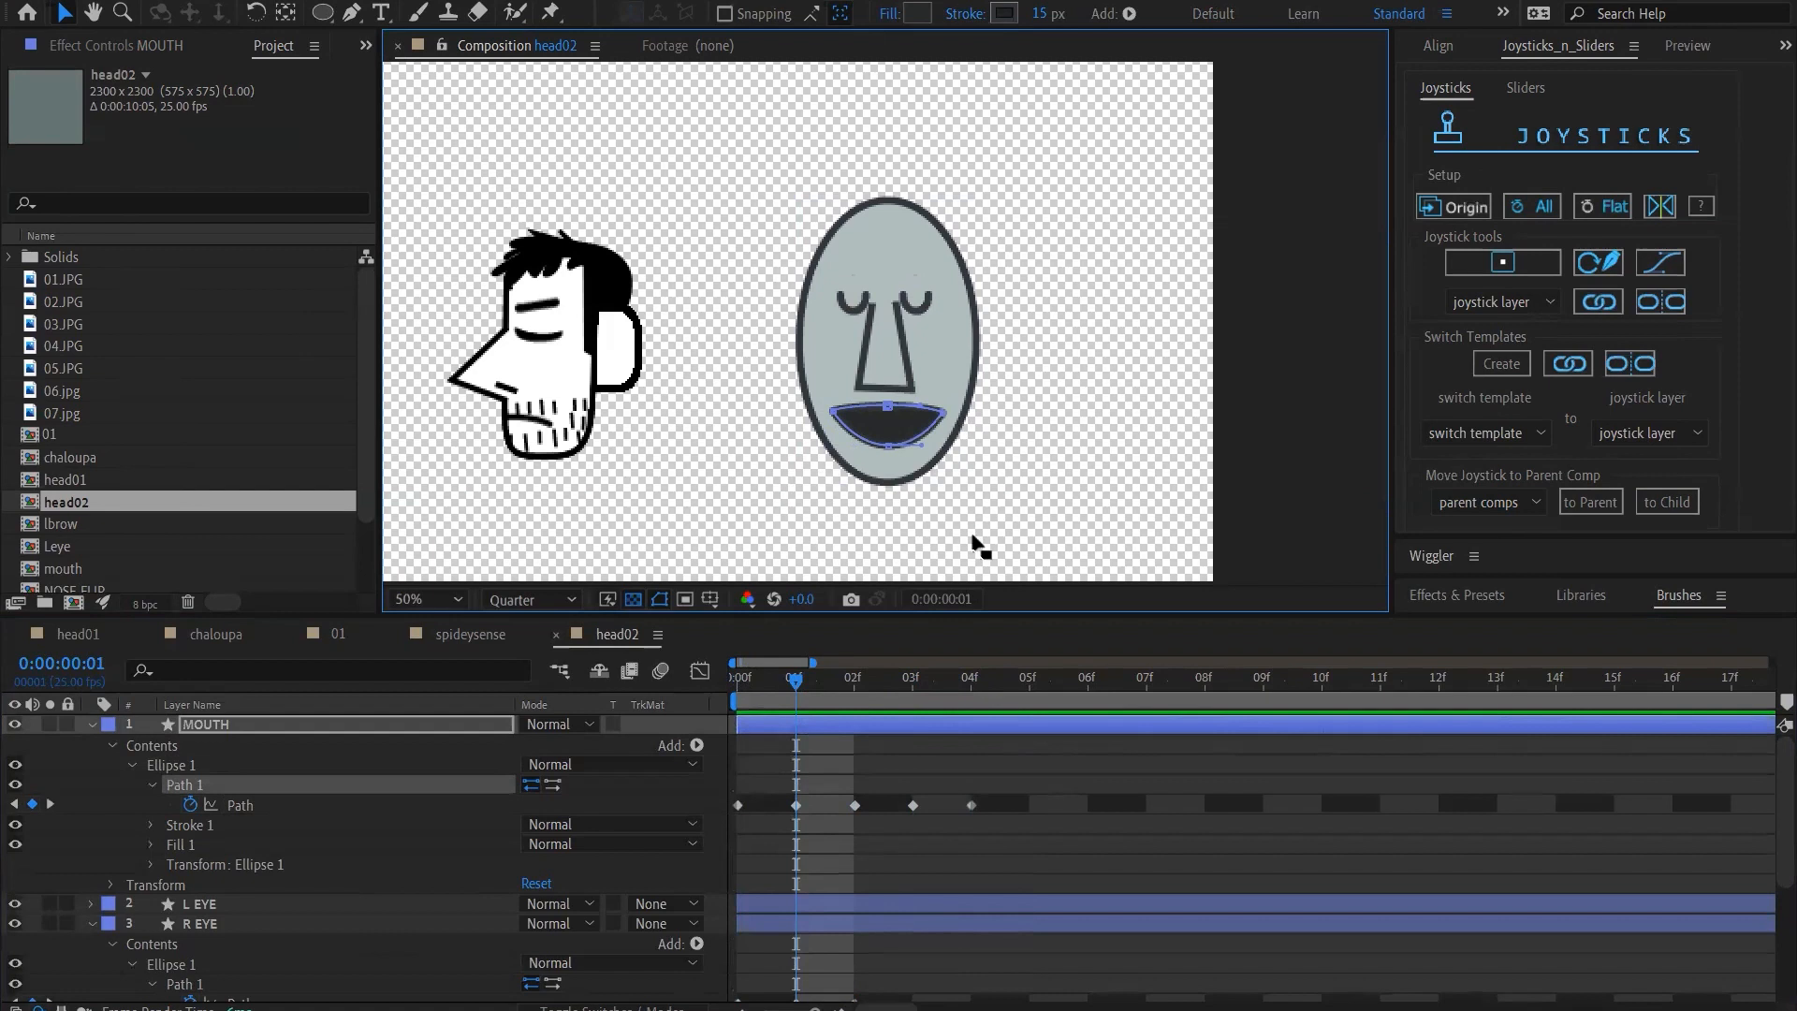
{"action": "left_click", "coordinate": [937, 782]}
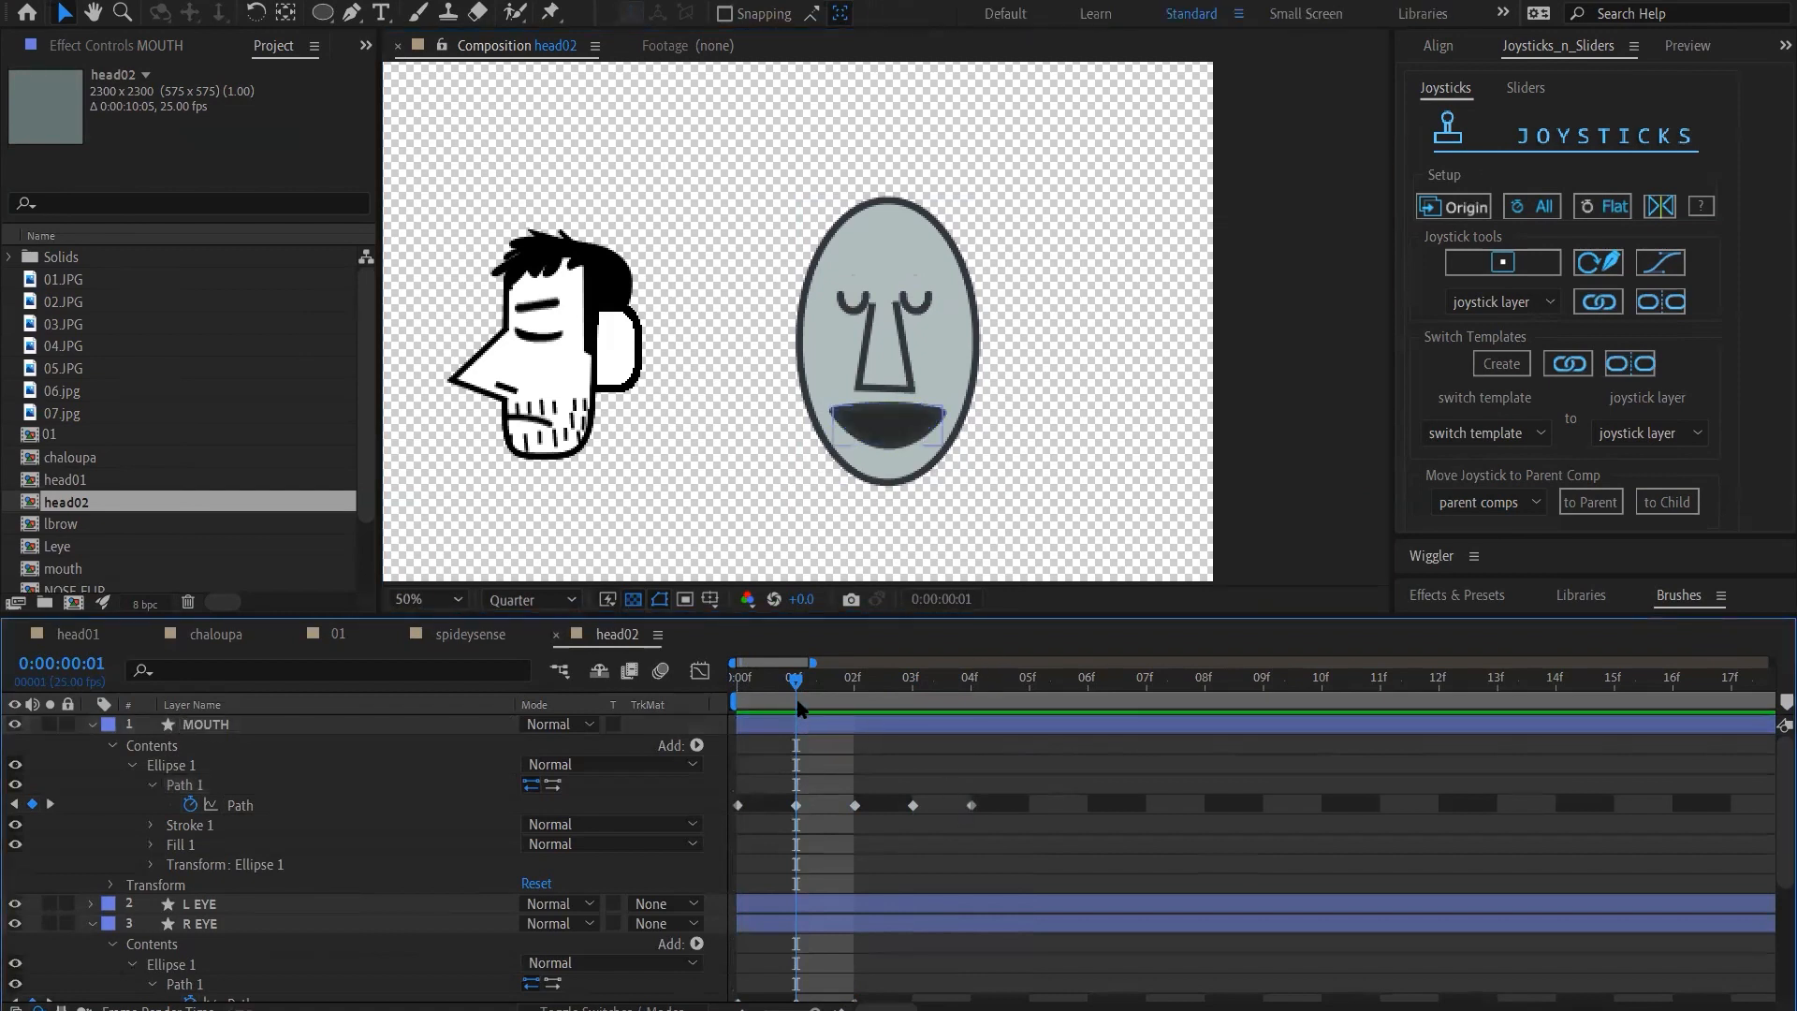
{"action": "left_click_drag", "start_coordinate": [788, 682], "coordinate": [732, 713]}
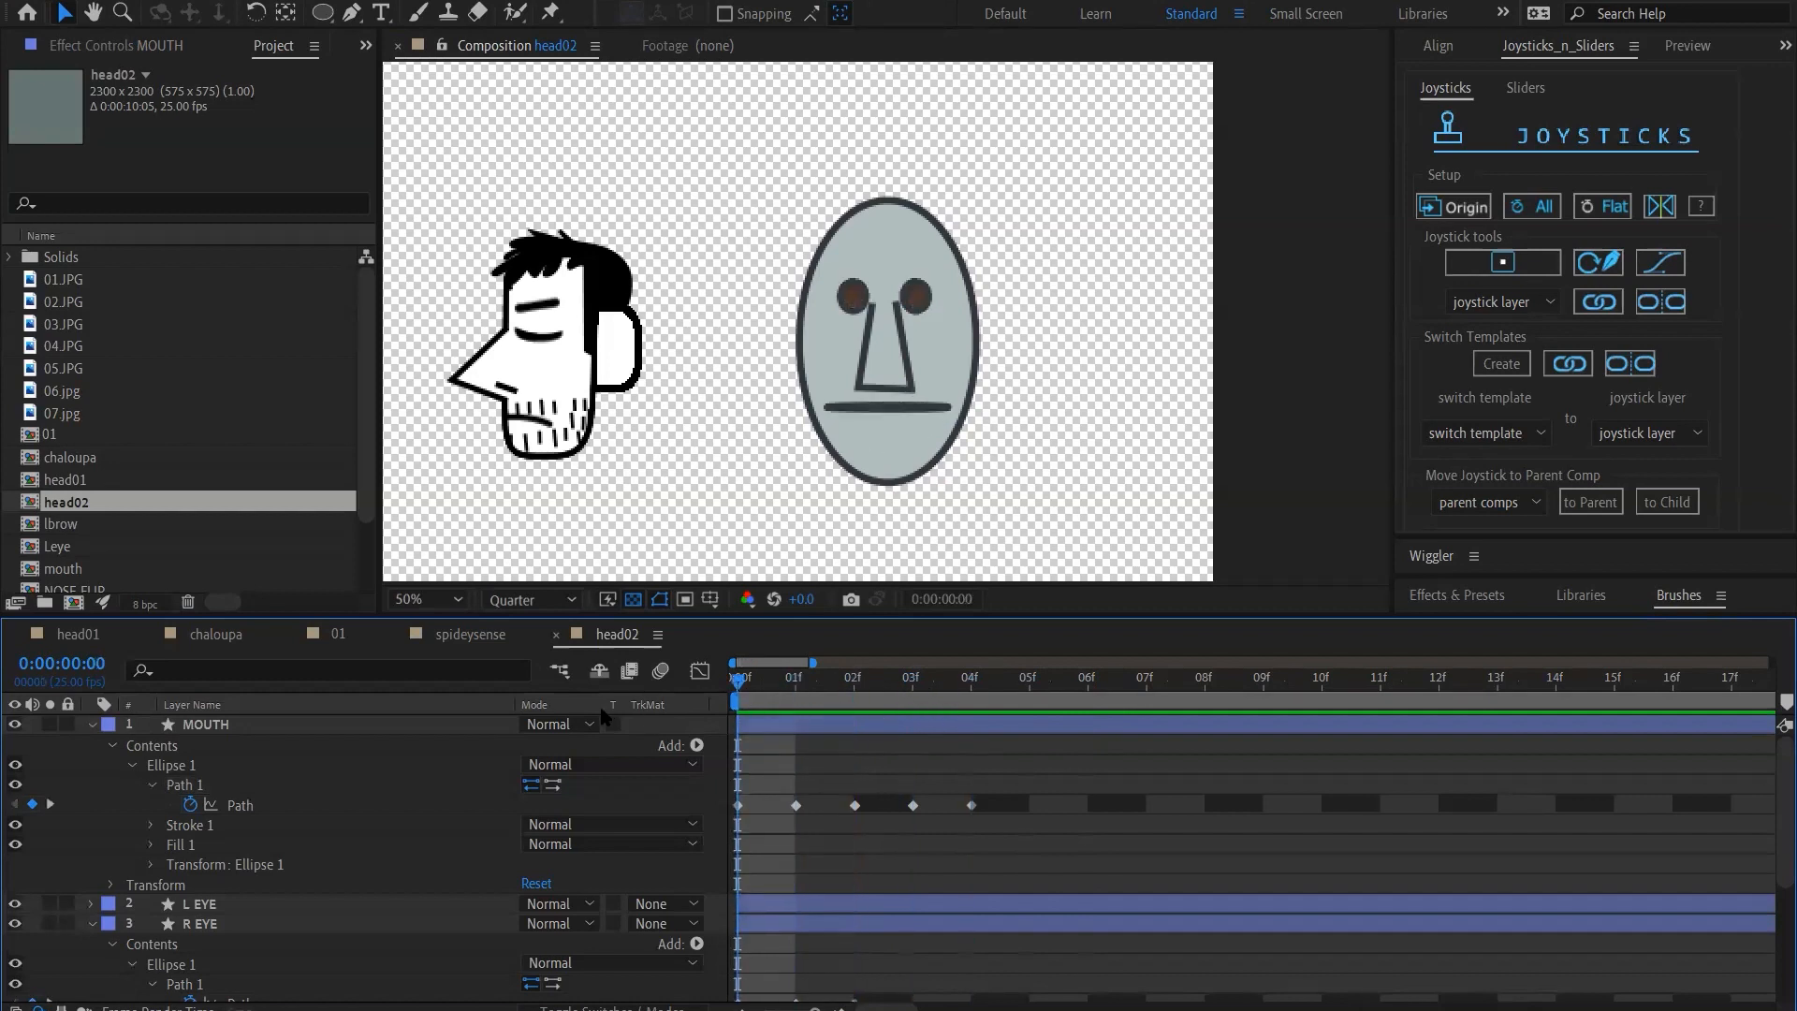
Create a joystick controller named b_MOUTH from all the MOUTH layer's Path keyframes
{"action": "left_click", "coordinate": [268, 805]}
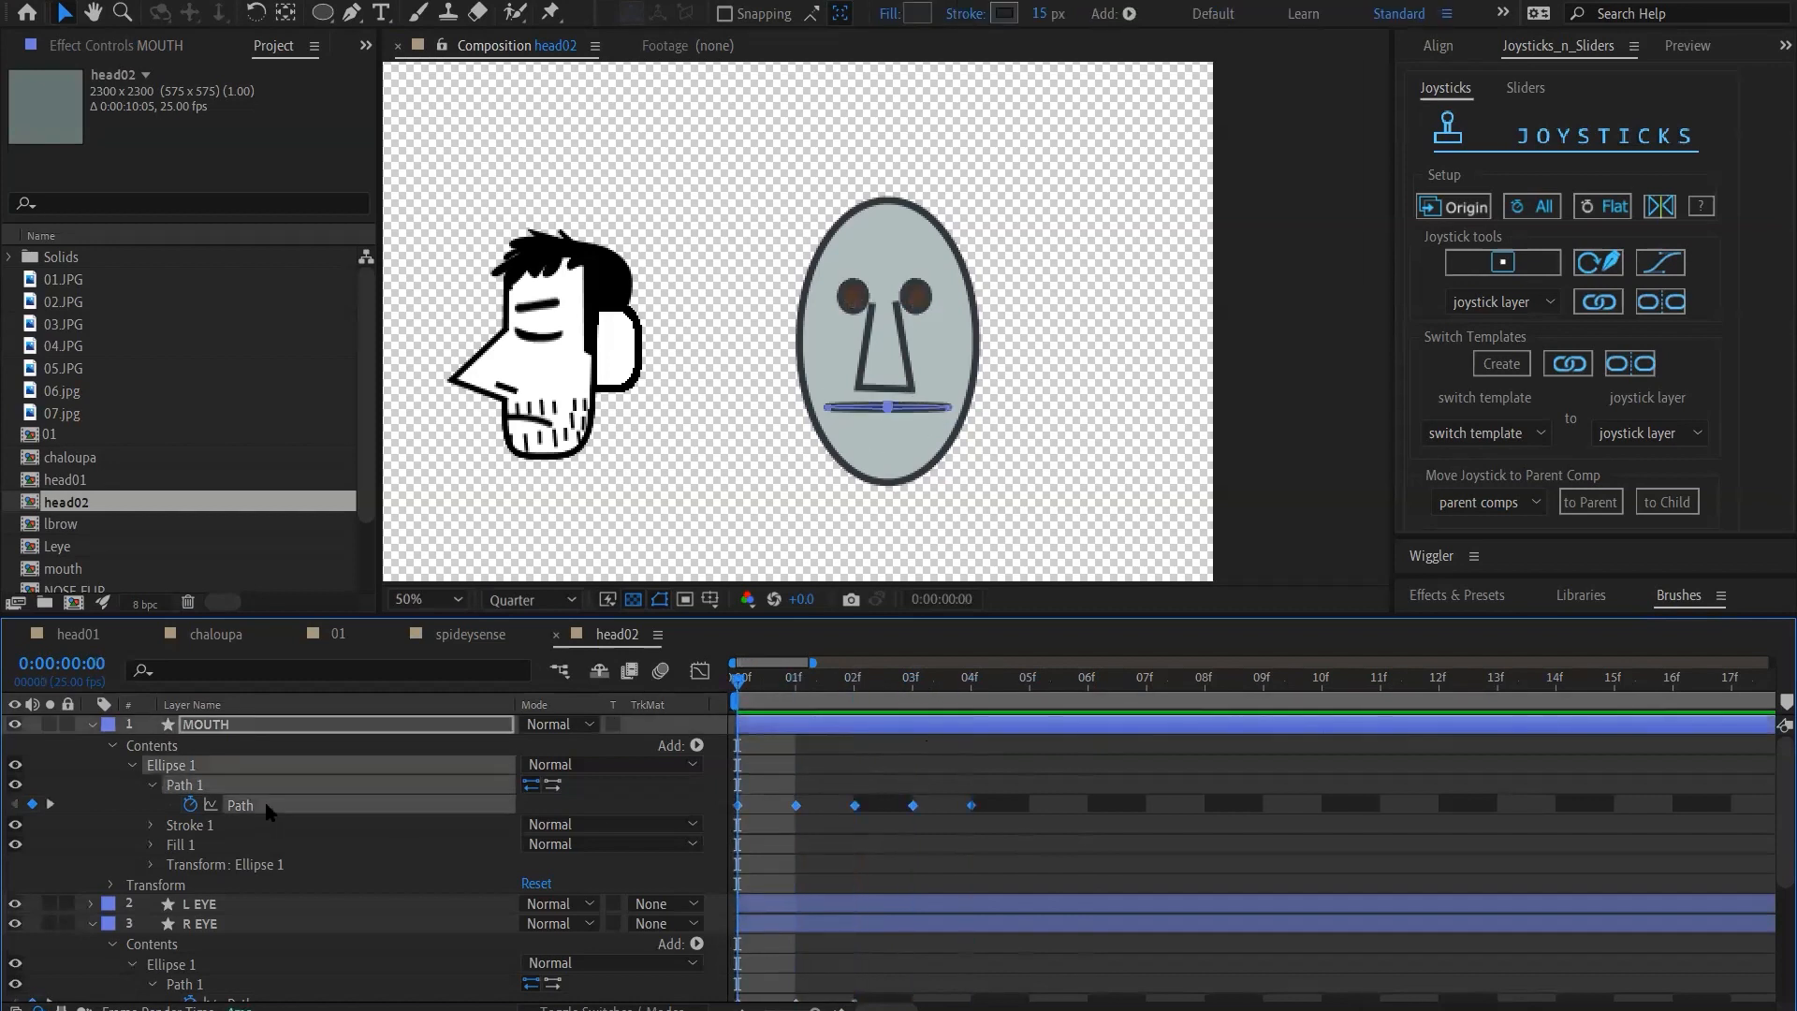
{"action": "left_click", "coordinate": [1511, 263]}
{"action": "type", "text": "MOUTH"}
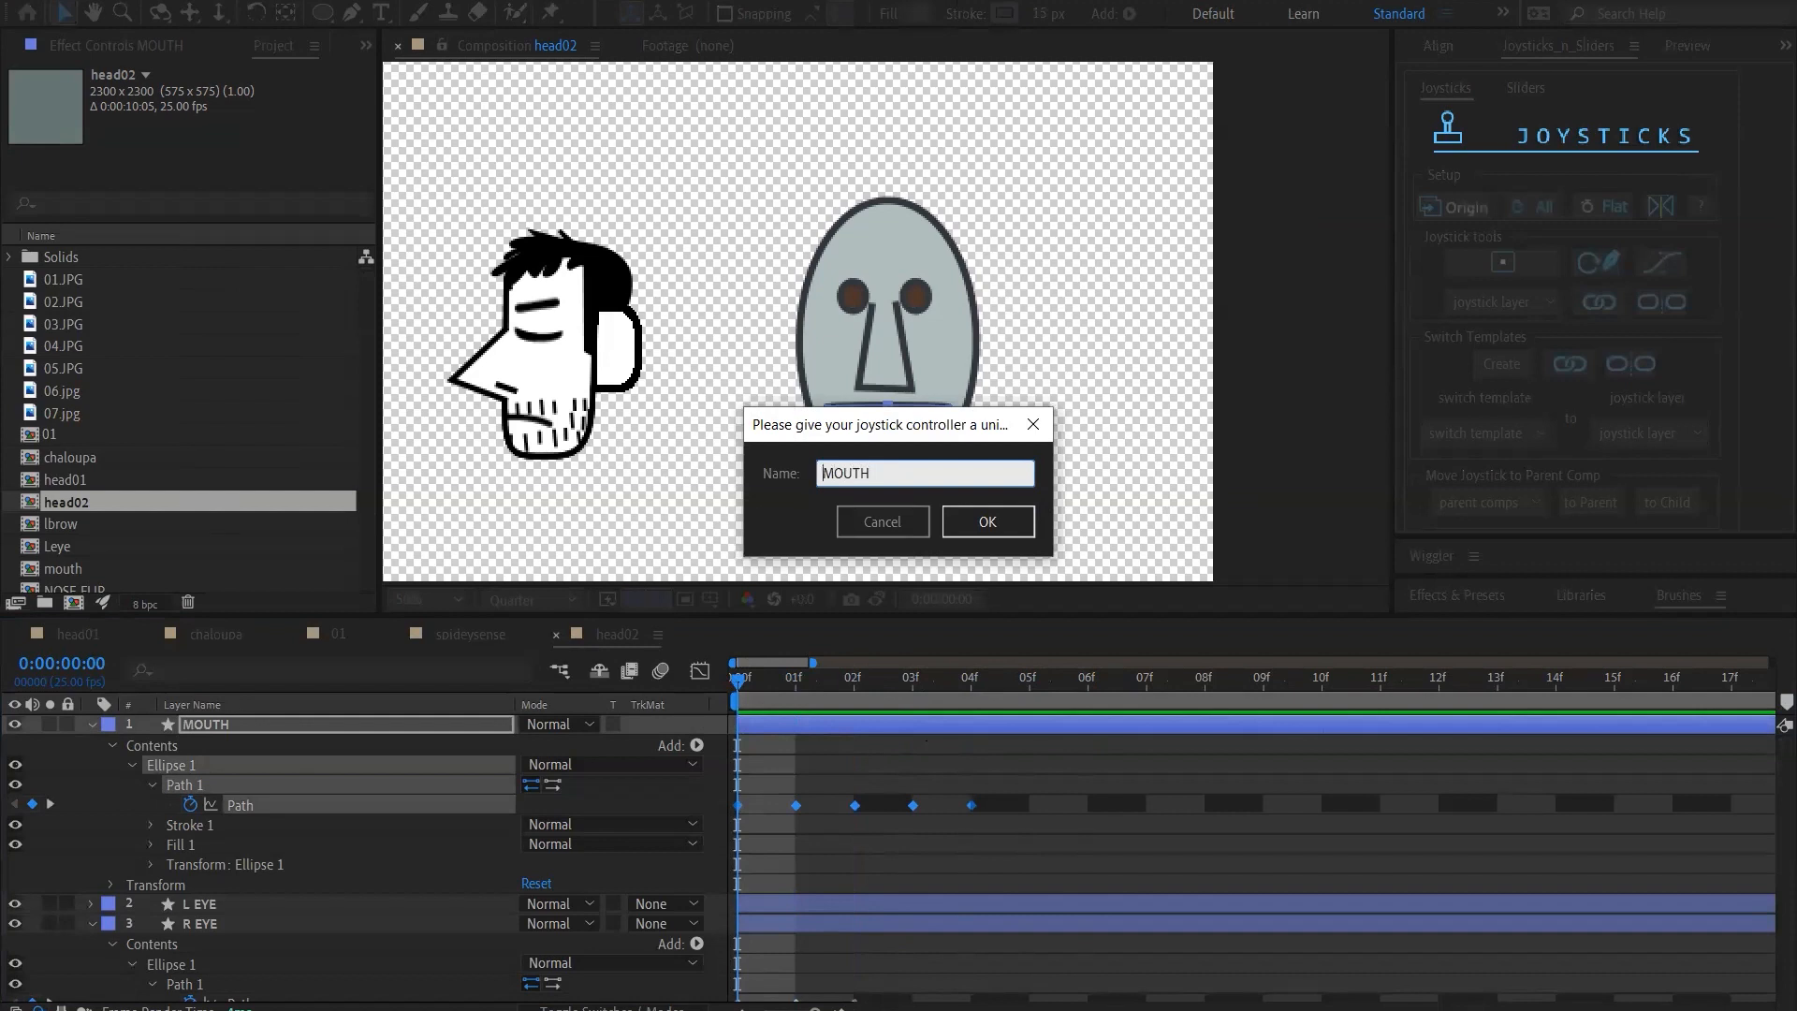
{"action": "key", "text": "Home"}
{"action": "type", "text": "b_"}
{"action": "key", "text": "Return"}
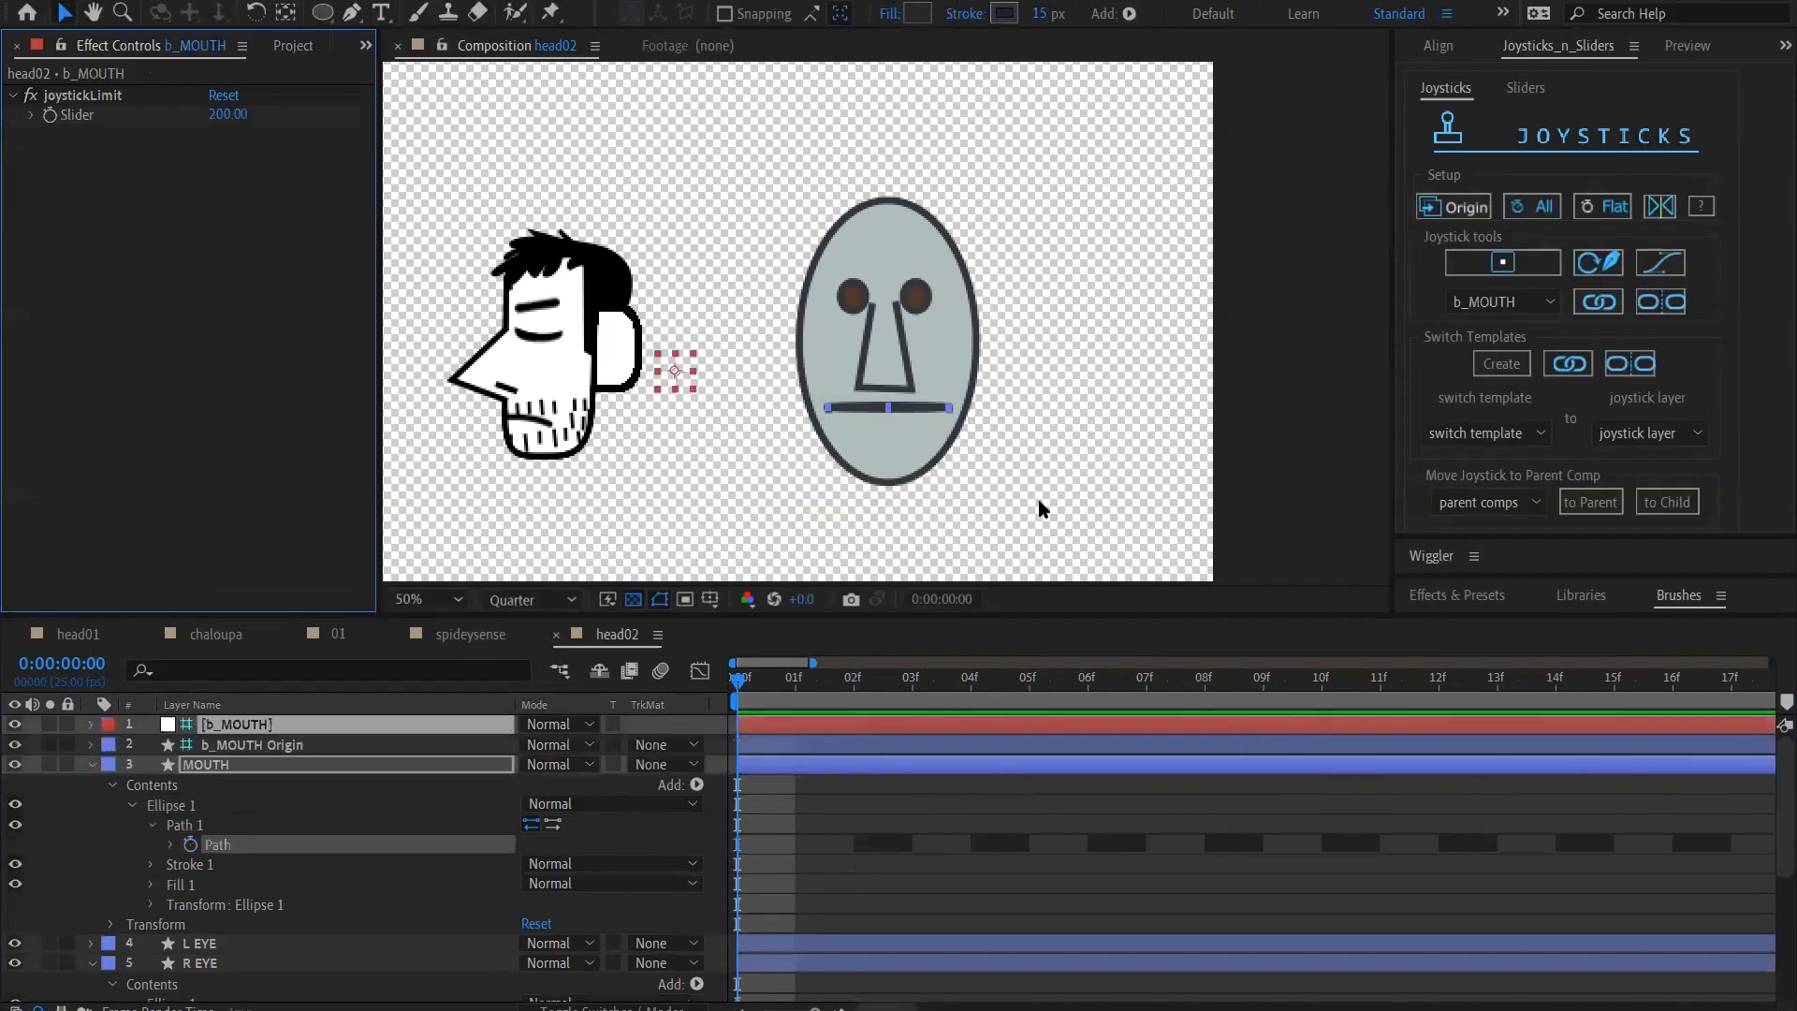
Try nudging the b_MOUTH joystick upward, and undo back to the state before the joystick was created
{"action": "left_click", "coordinate": [676, 375]}
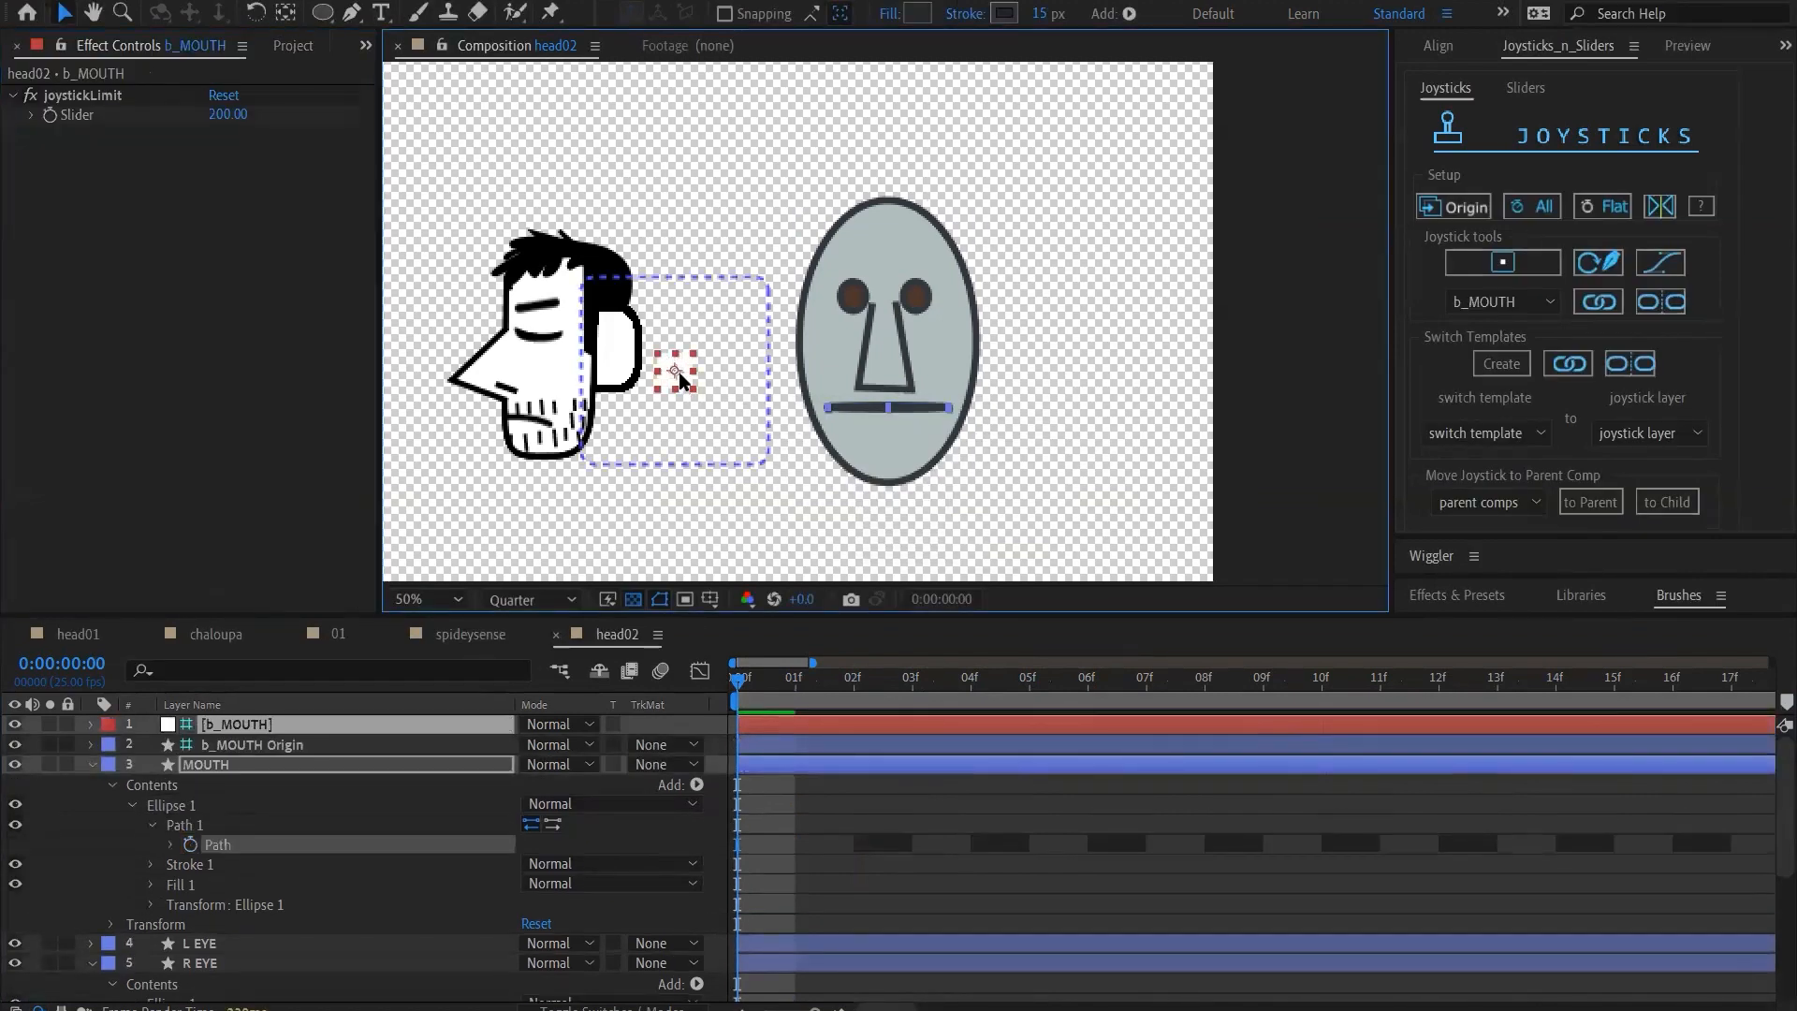
{"action": "key", "text": "shift+Up"}
{"action": "key", "text": "shift+Up"}
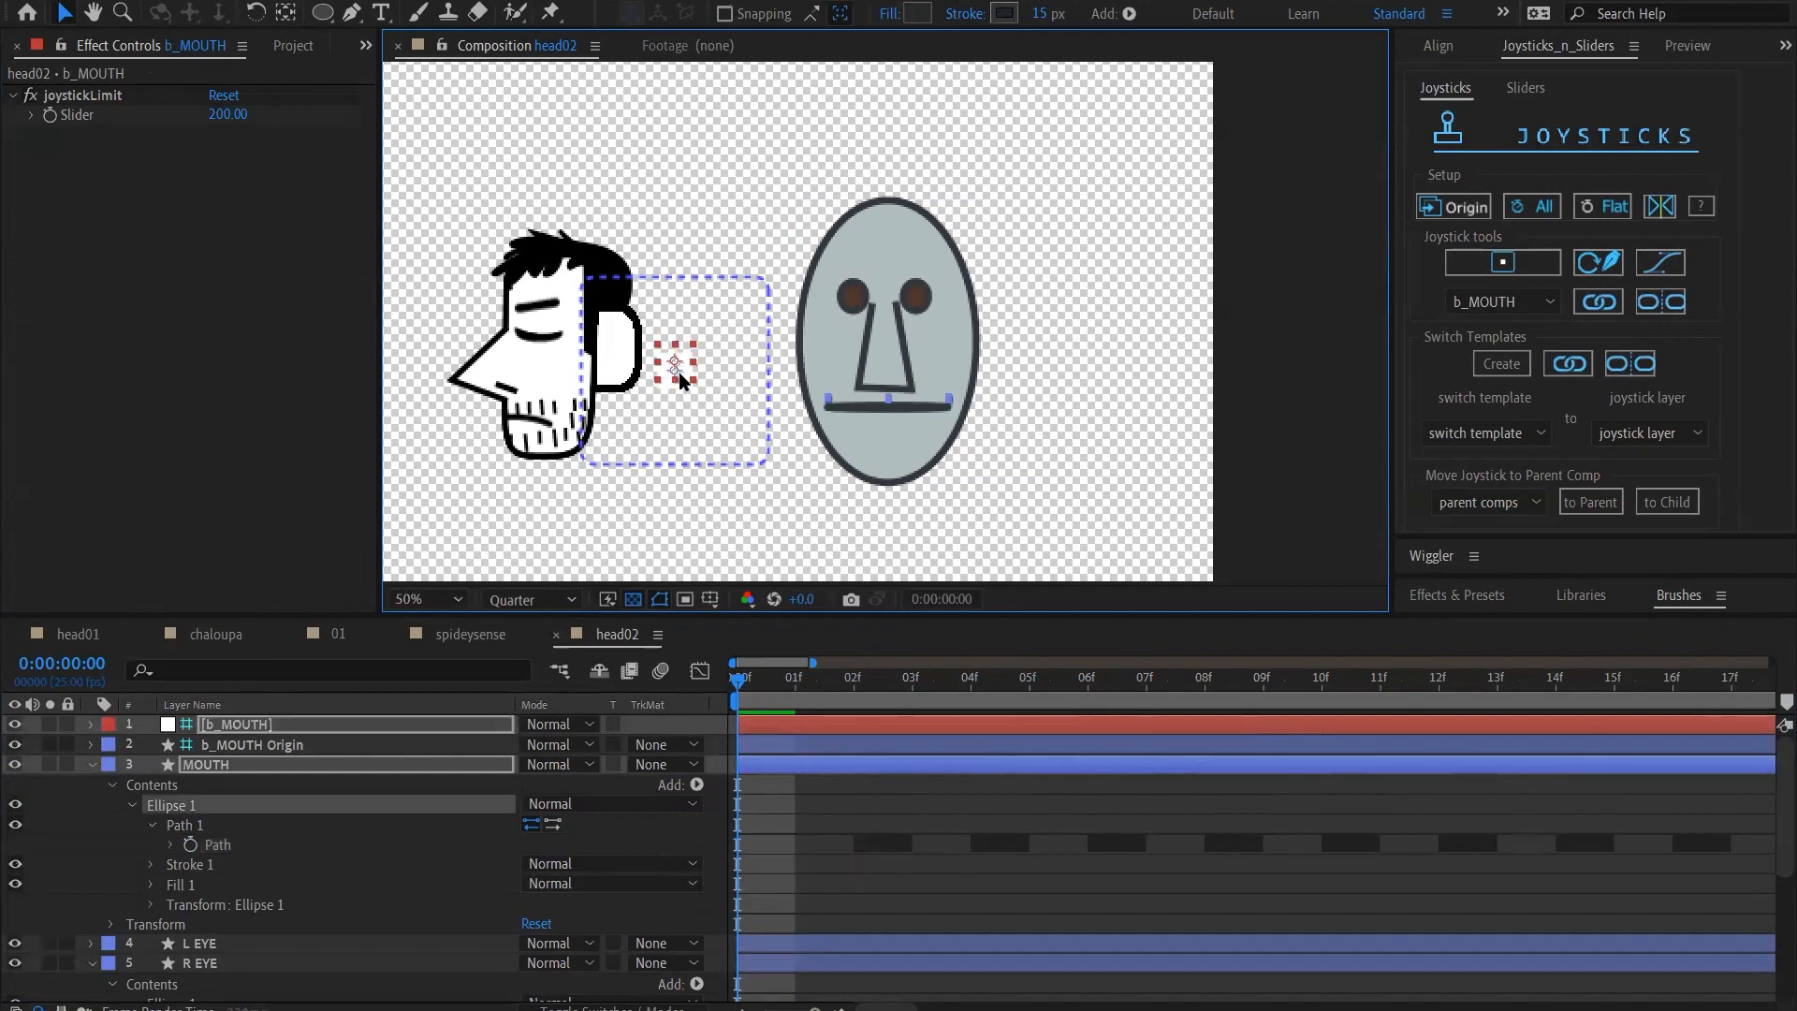
{"action": "key", "text": "shift+Up"}
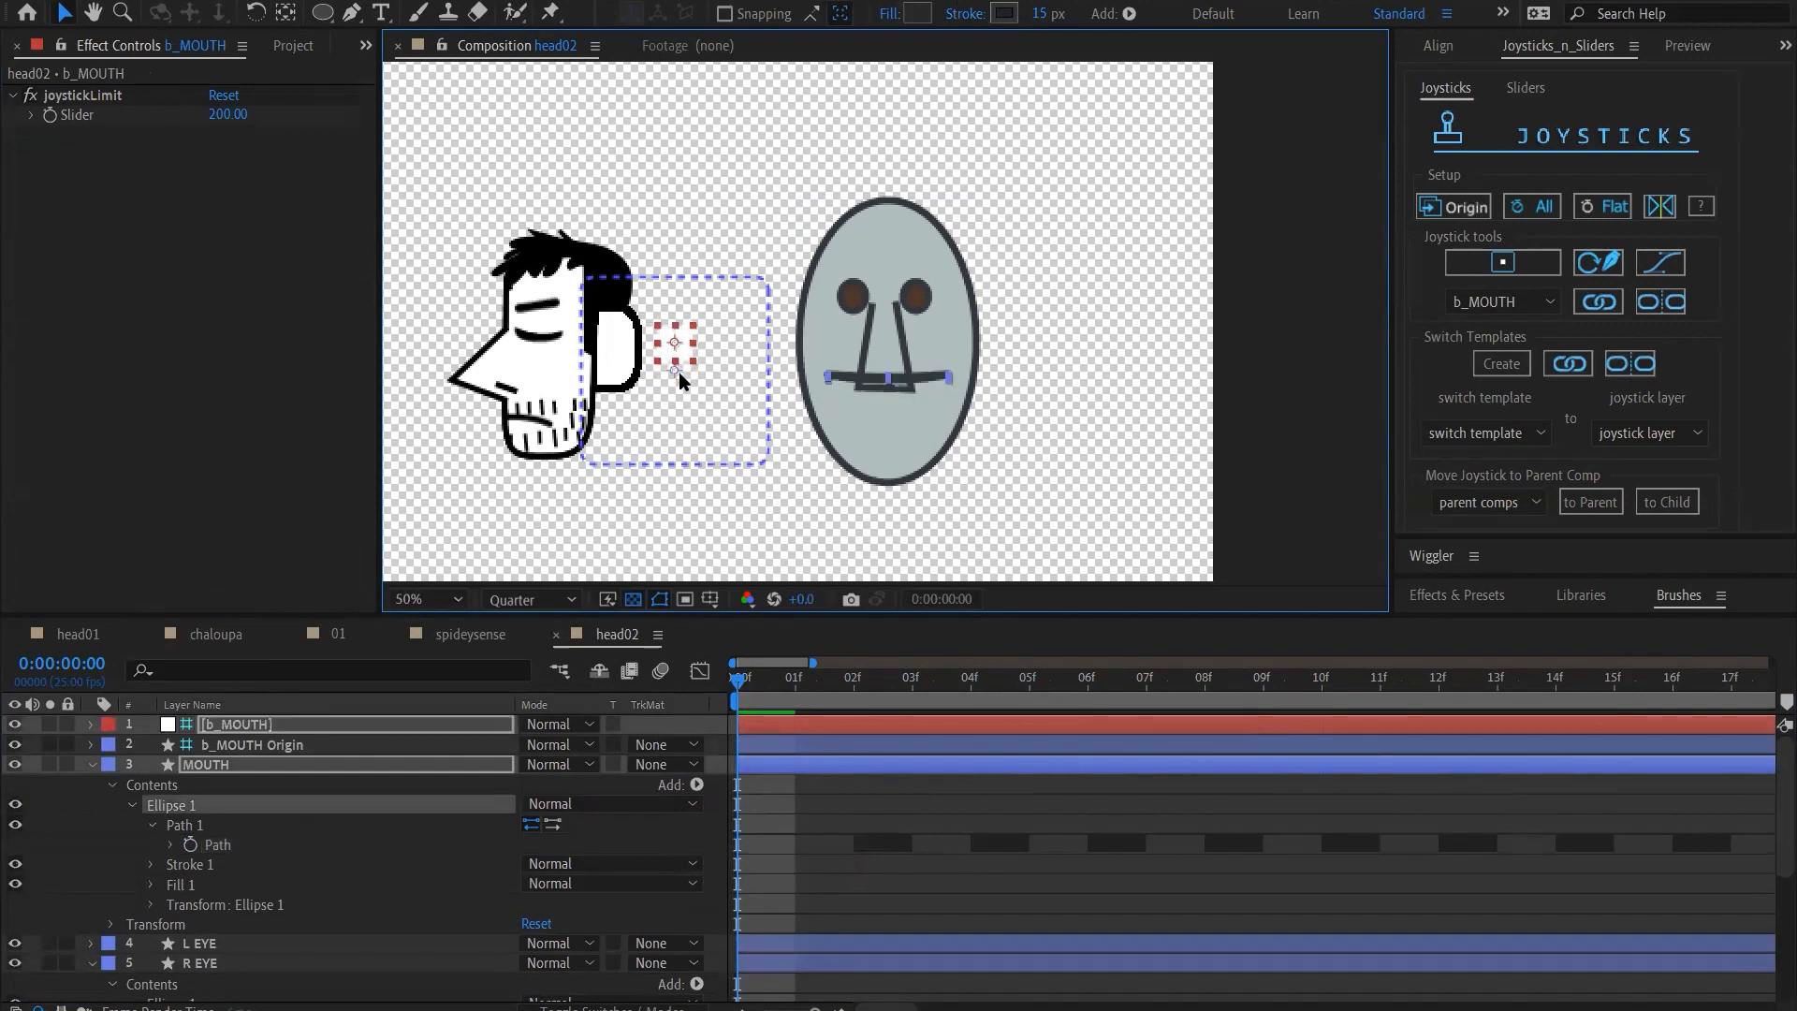
{"action": "key", "text": "ctrl+z"}
{"action": "key", "text": "ctrl+z"}
{"action": "key", "text": "ctrl+z"}
{"action": "key", "text": "ctrl+z"}
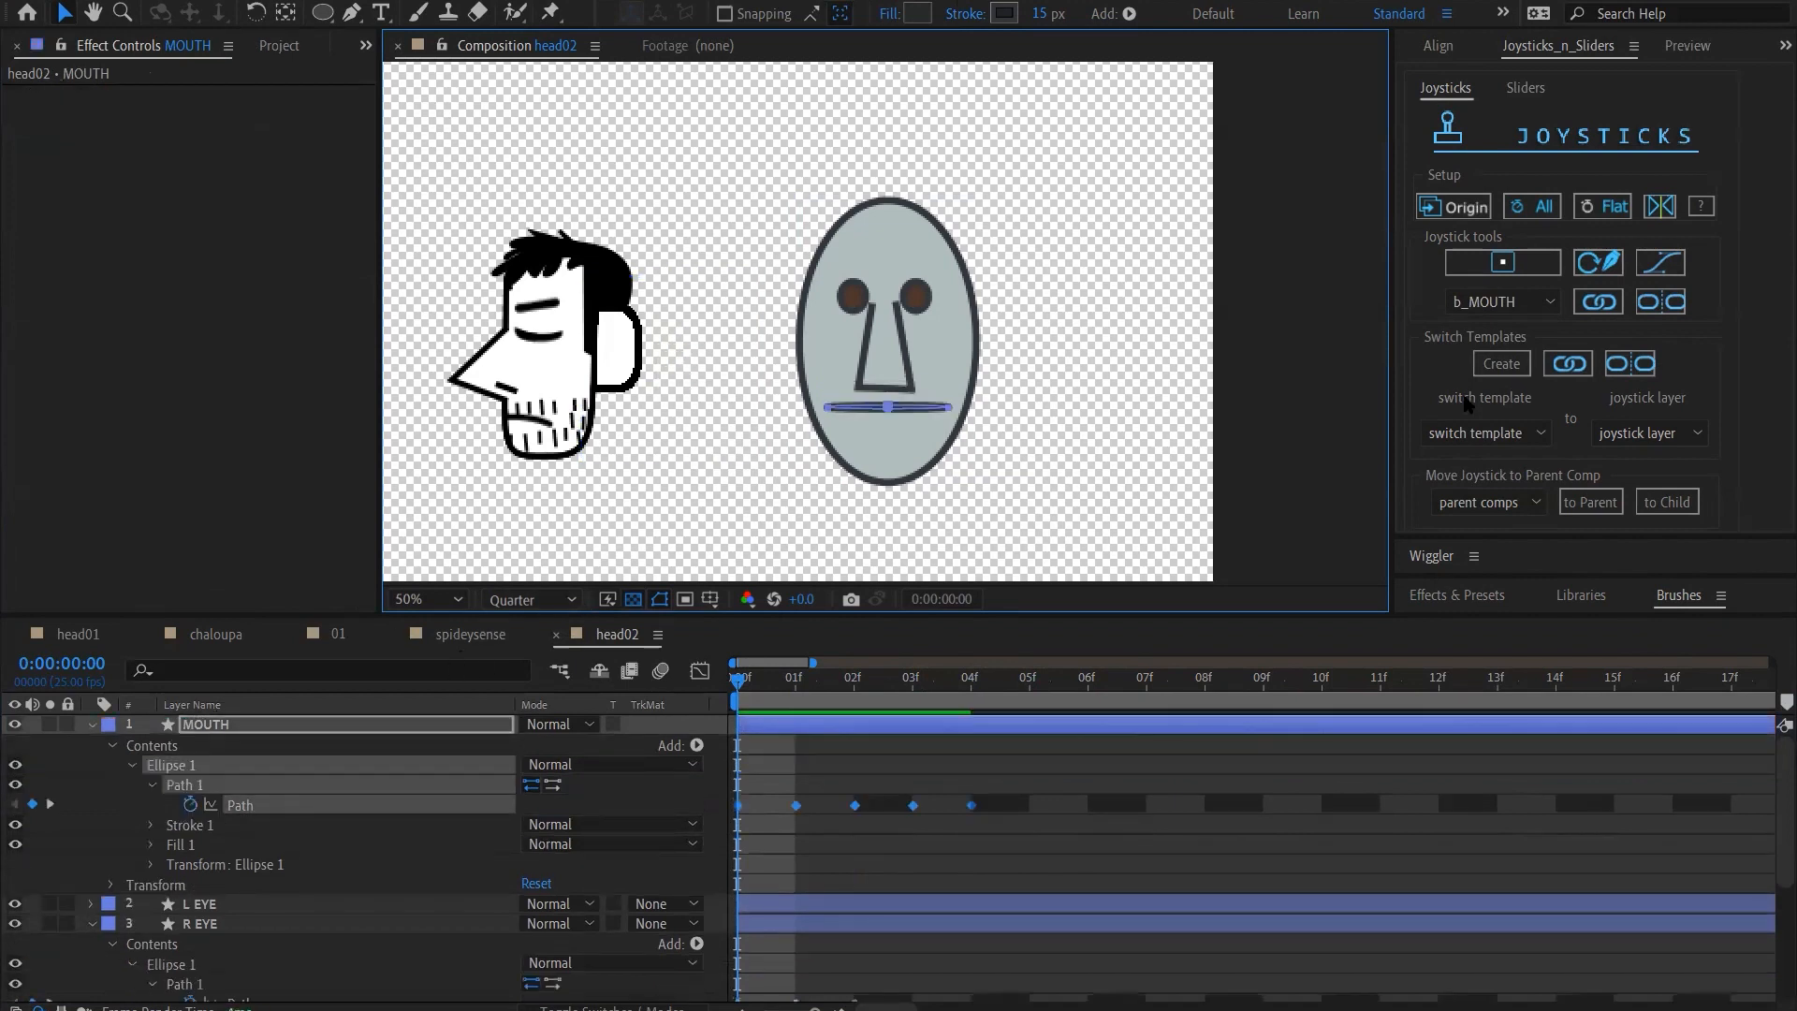
Create a joystick controller named B_MOUTH from the selected MOUTH Path keyframes
{"action": "left_click", "coordinate": [1501, 265]}
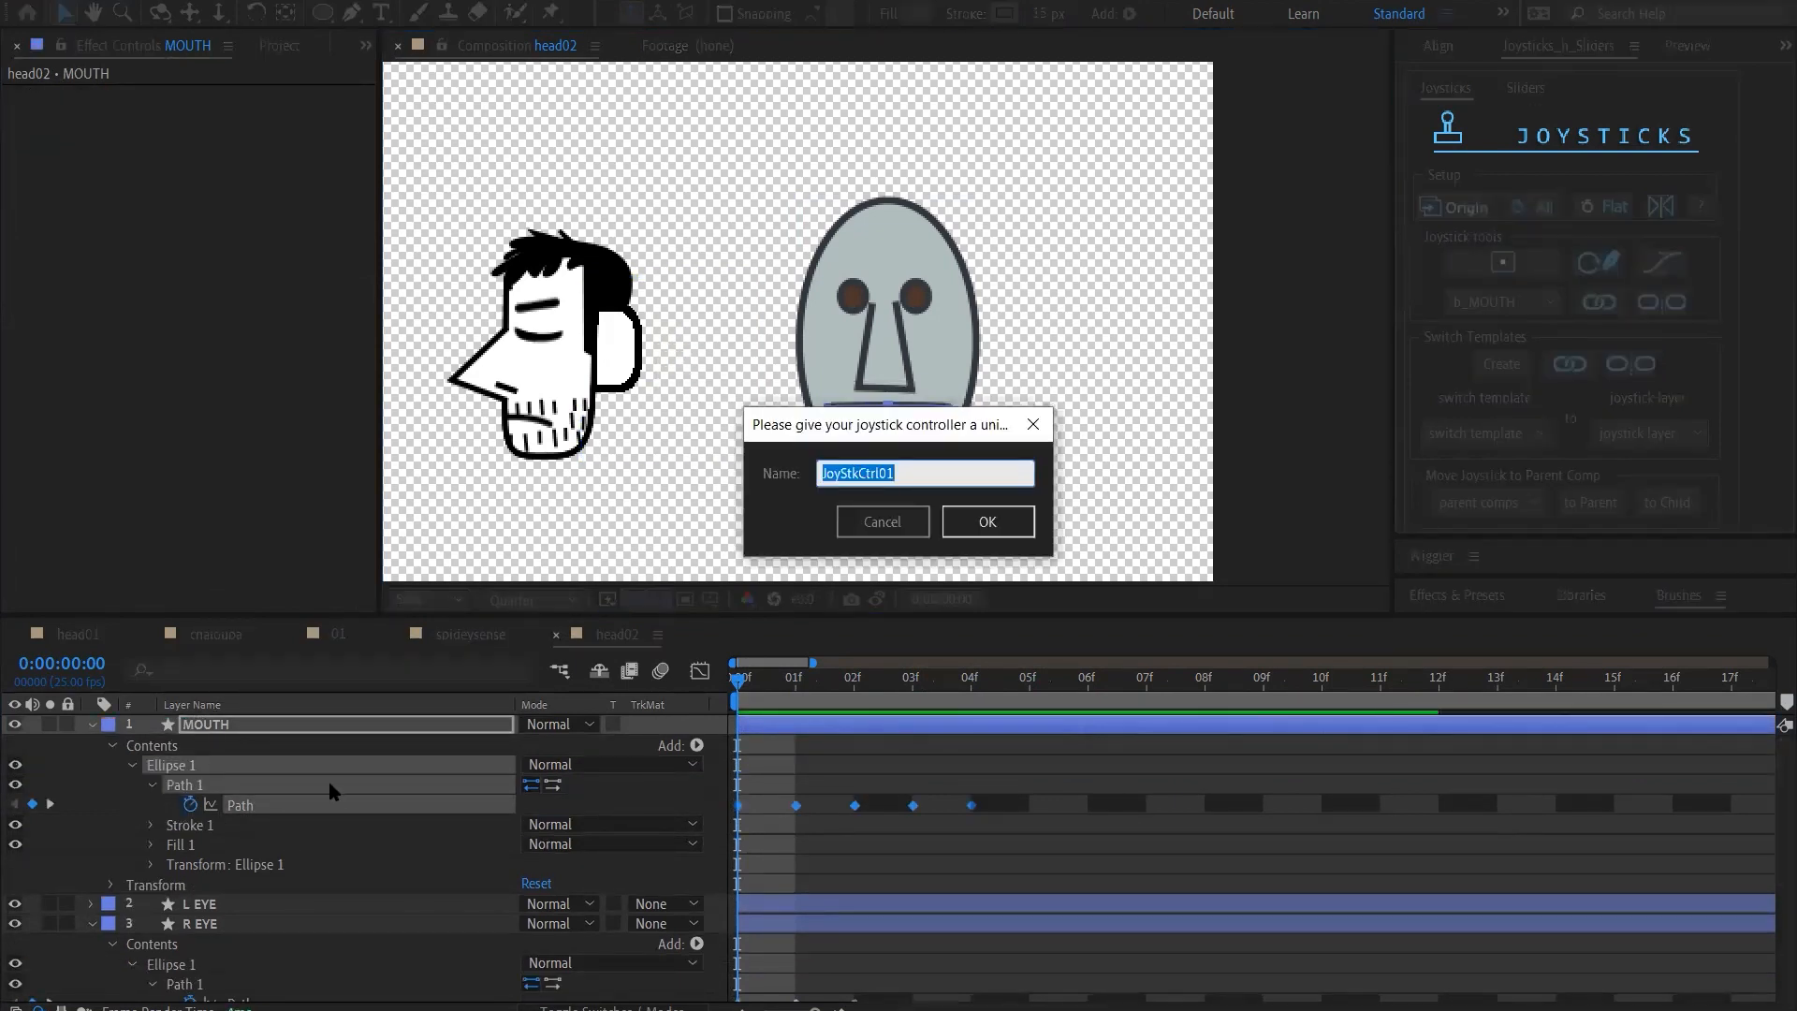
{"action": "type", "text": "B_MOUTH"}
{"action": "key", "text": "Return"}
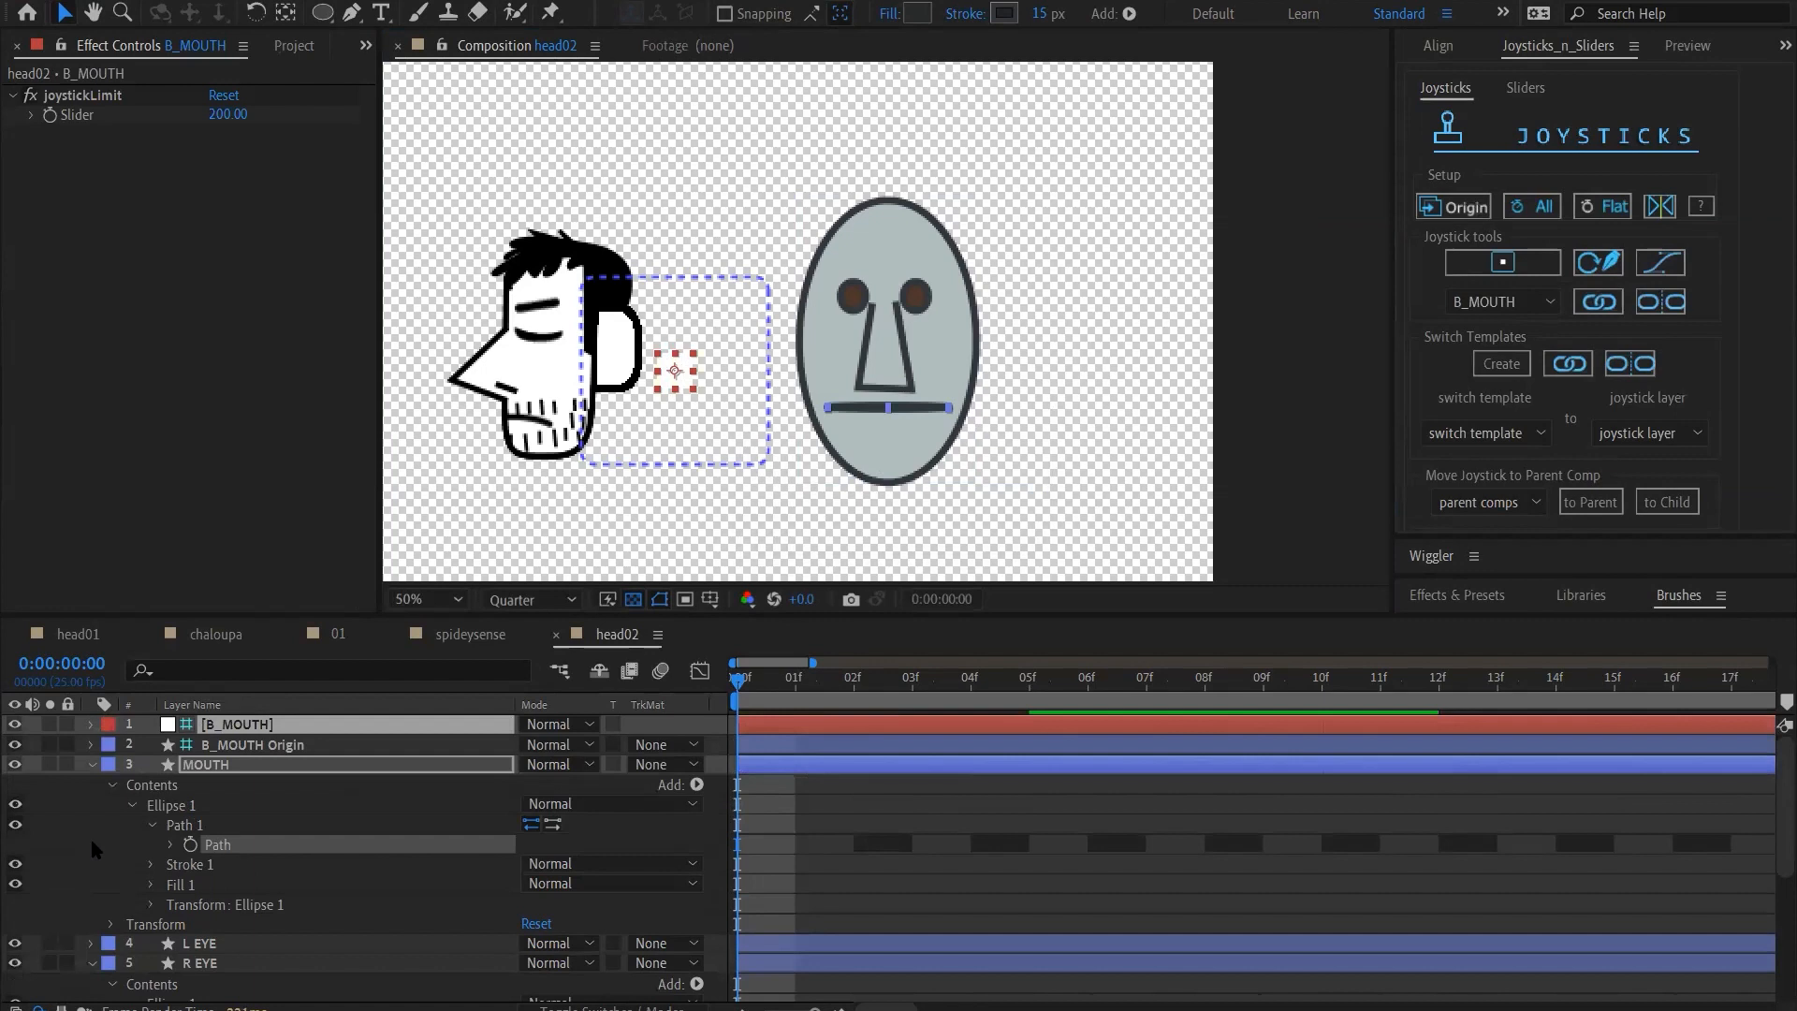
Select only the B_MOUTH joystick and move it up along the left edge of its guide frame to test the mouth
{"action": "left_click", "coordinate": [258, 727]}
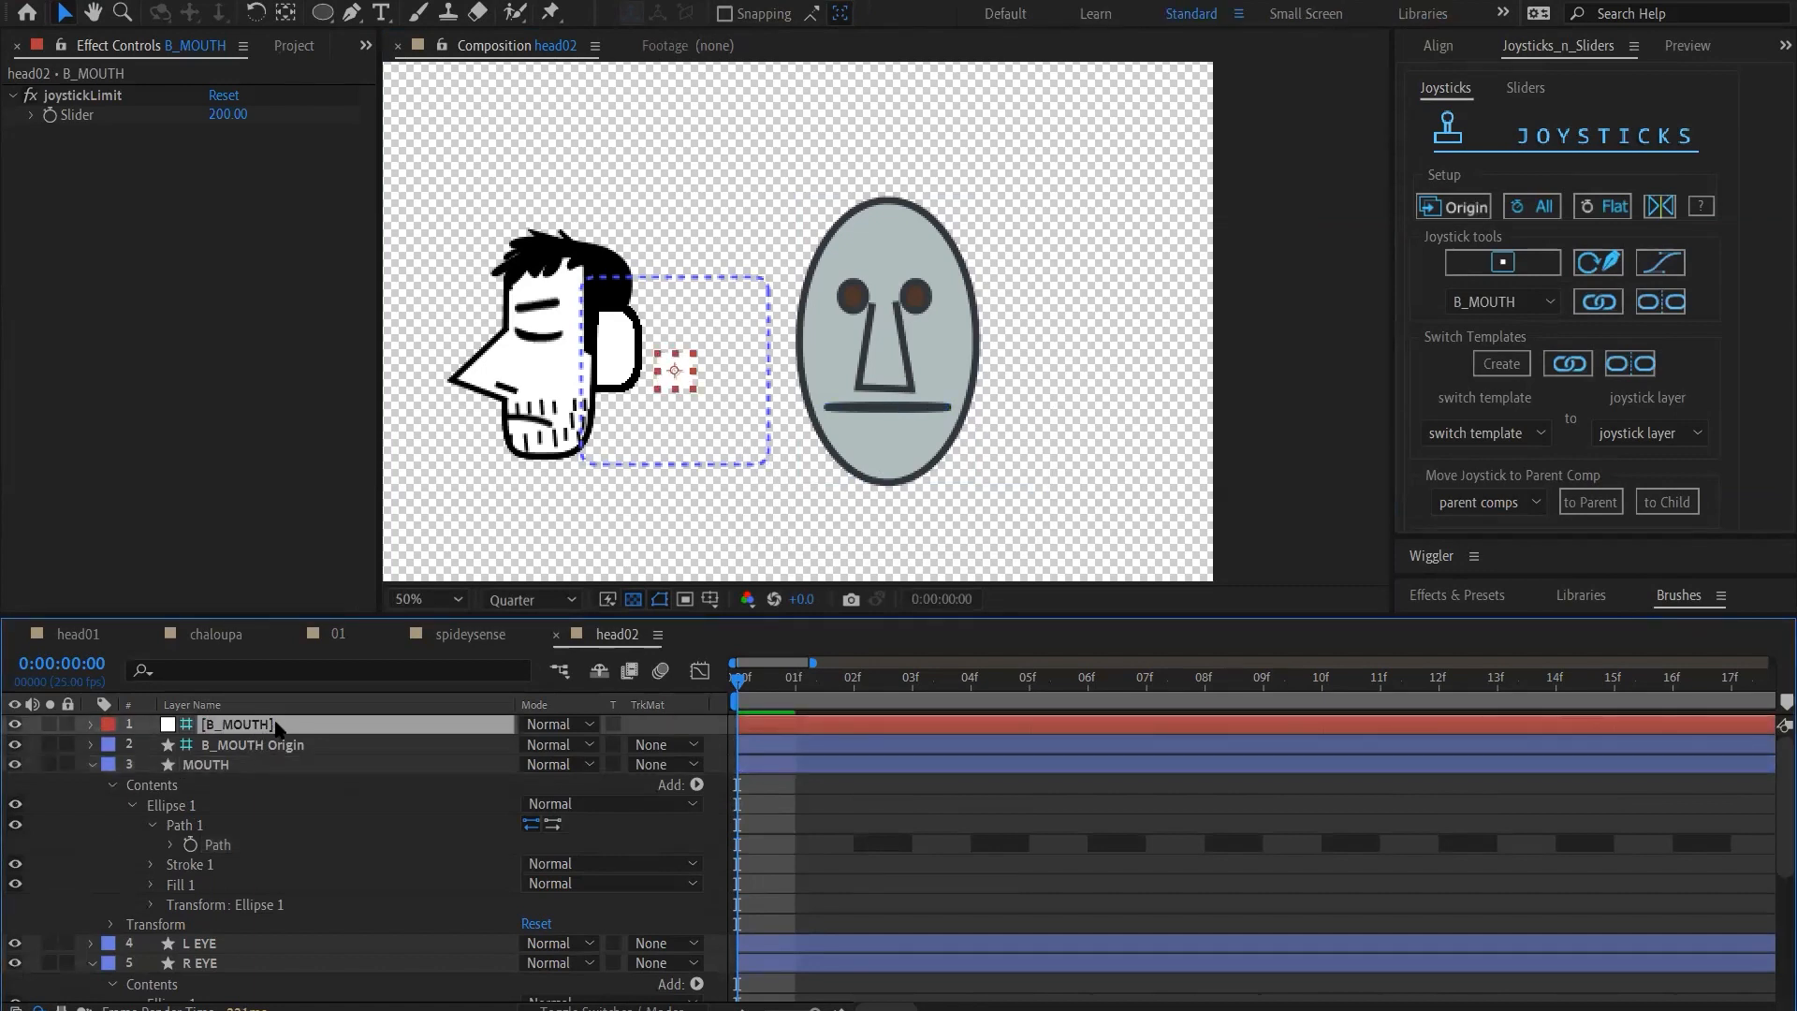
{"action": "key", "text": "Return"}
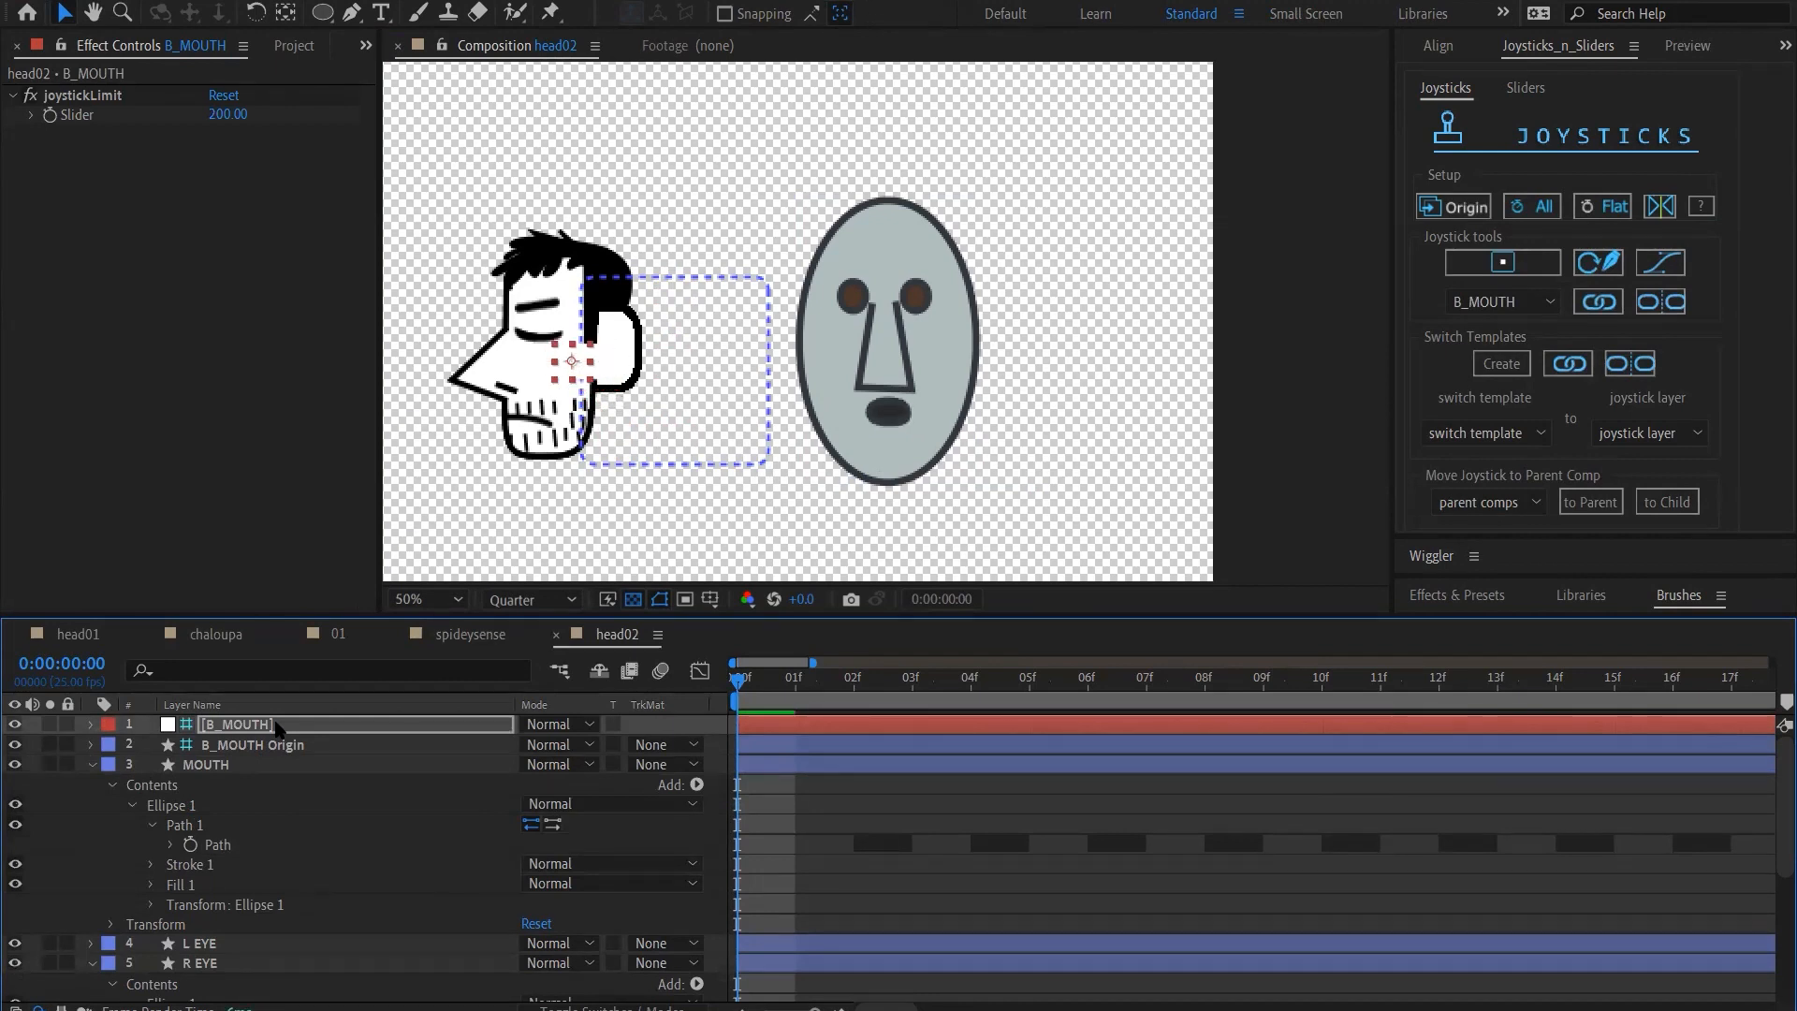
{"action": "key", "text": "shift+Right"}
{"action": "key", "text": "shift+Up"}
{"action": "key", "text": "shift+Up"}
{"action": "key", "text": "shift+Up"}
{"action": "key", "text": "shift+Up"}
{"action": "key", "text": "shift+Up"}
{"action": "key", "text": "shift+Up"}
{"action": "key", "text": "shift+Up"}
{"action": "key", "text": "shift+Up"}
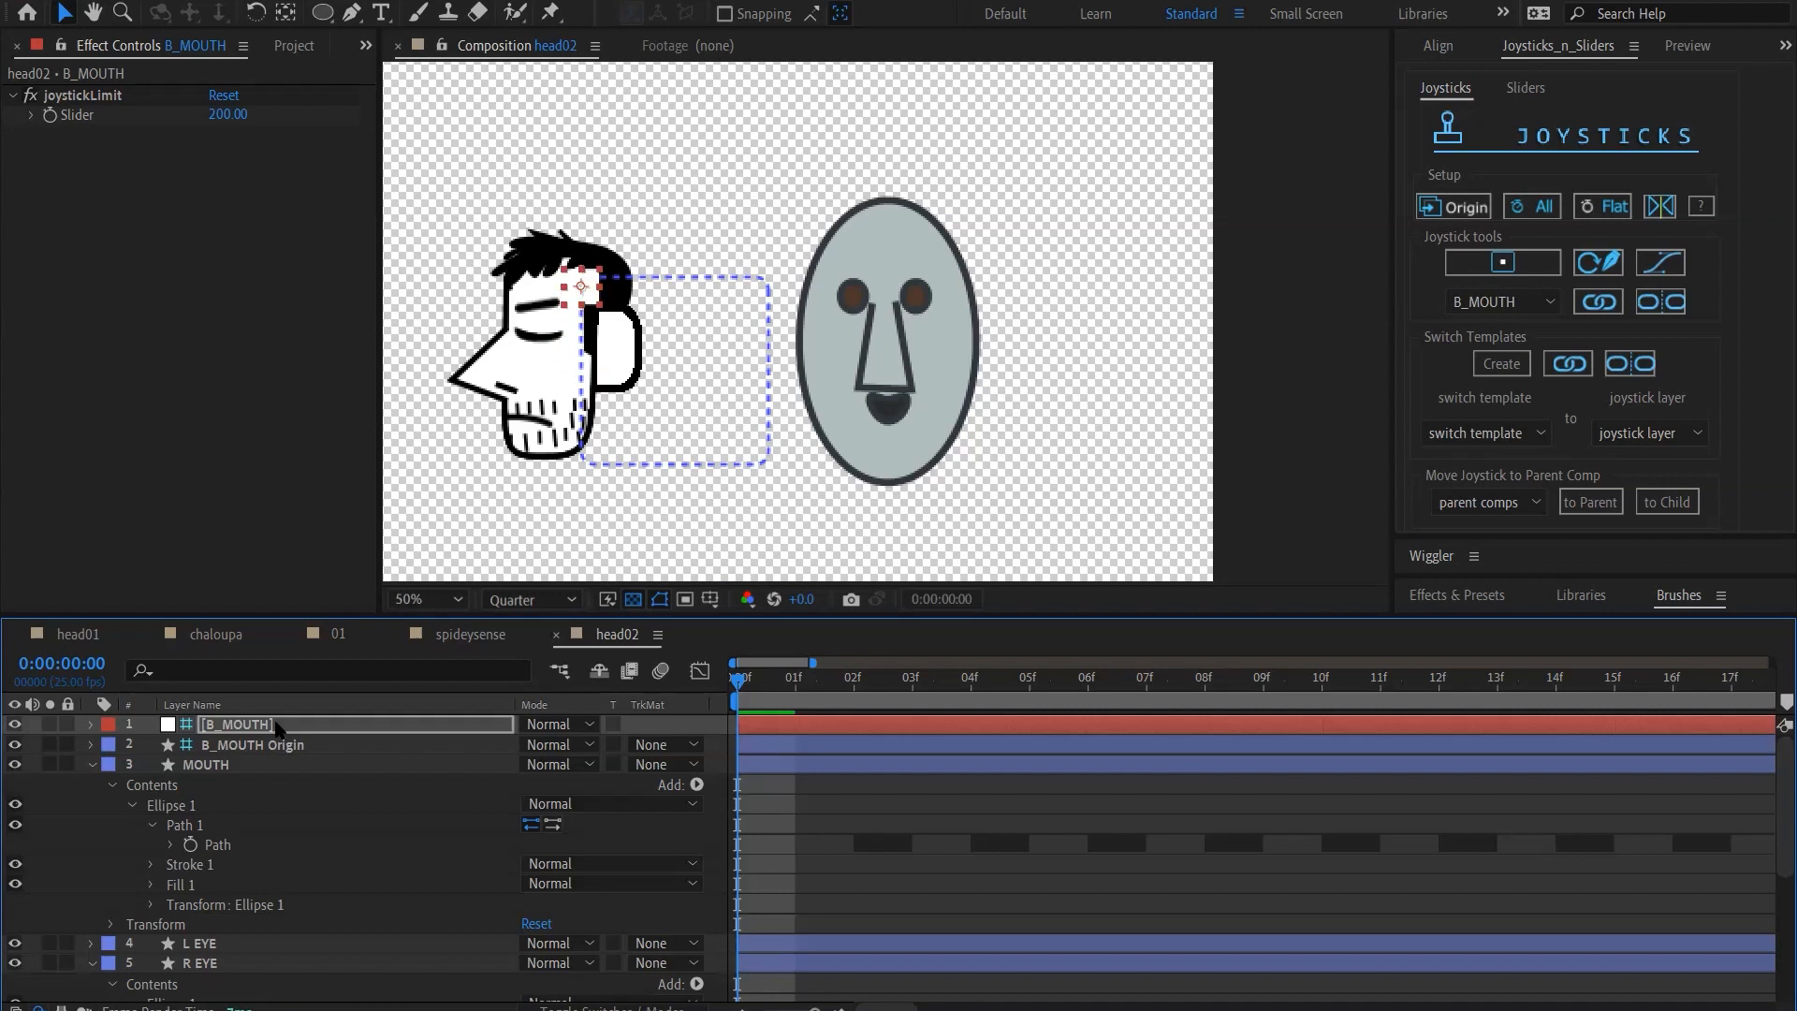
Move the B_MOUTH joystick rightward along the upper edge of its guide frame to check the blended mouth shapes
{"action": "key", "text": "shift+Right"}
{"action": "key", "text": "shift+Right"}
{"action": "key", "text": "shift+Right"}
{"action": "key", "text": "shift+Right"}
{"action": "key", "text": "shift+Right"}
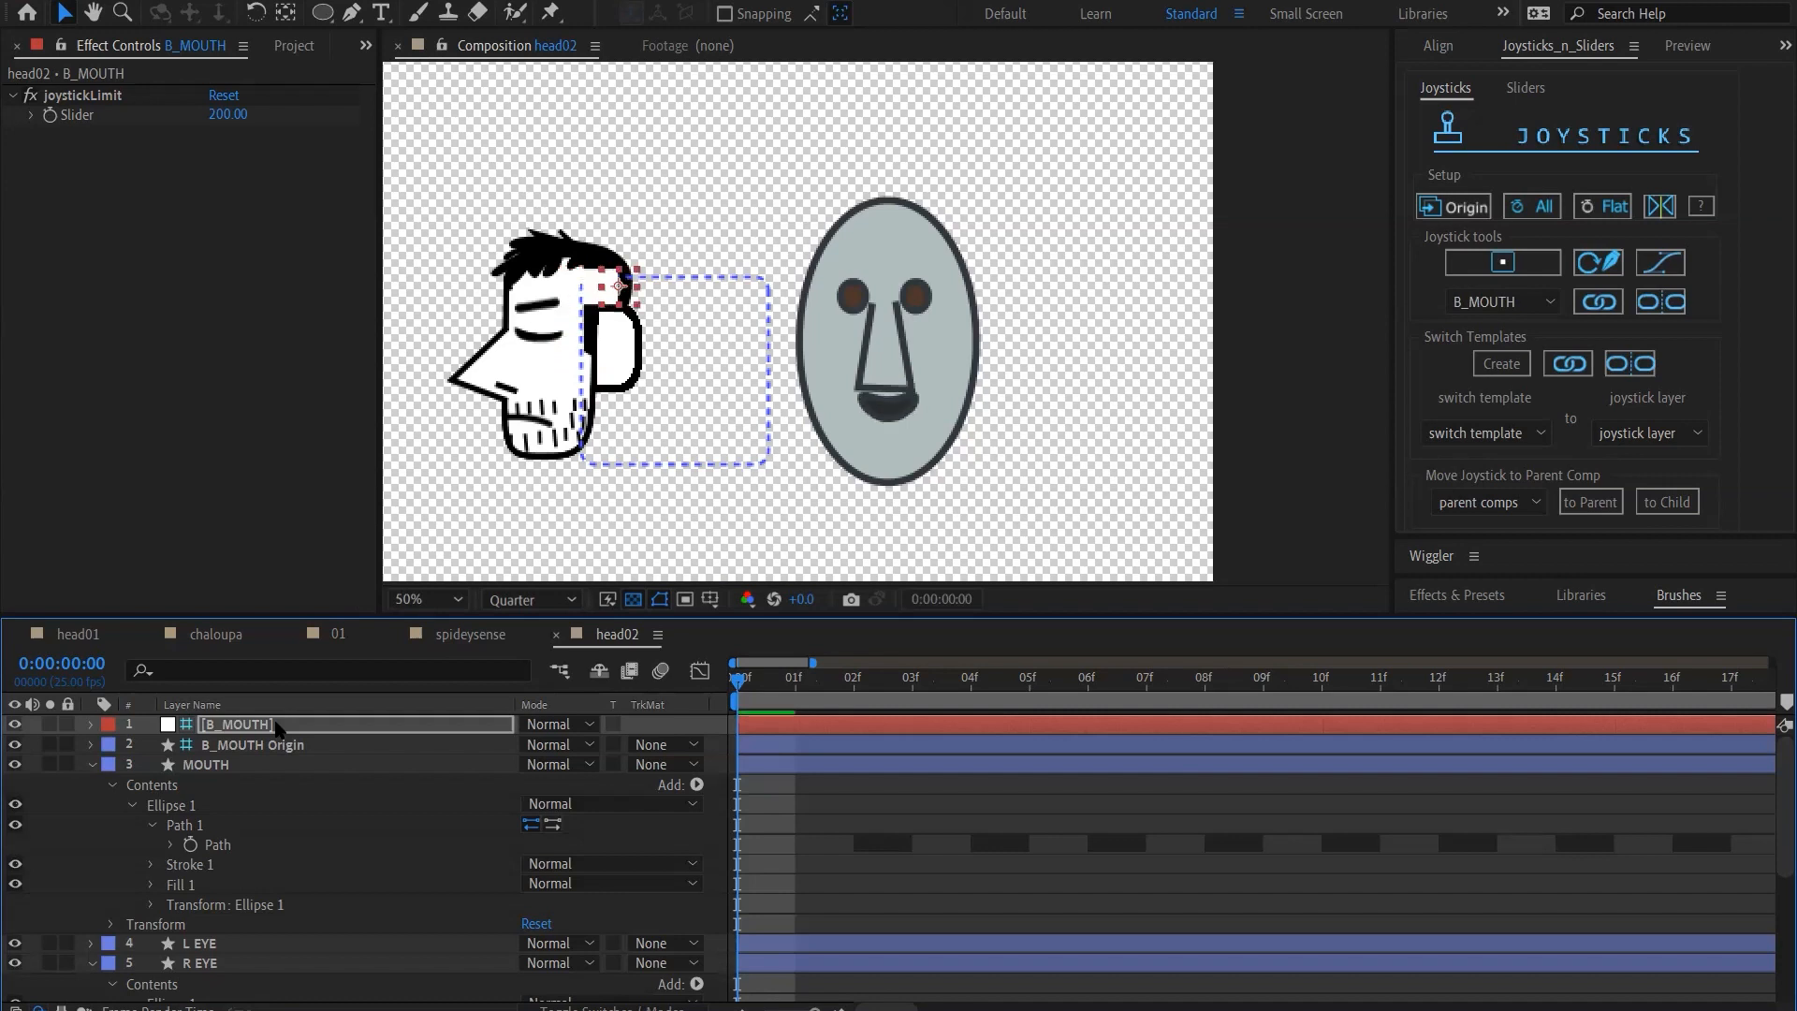
{"action": "key", "text": "shift+Right"}
{"action": "key", "text": "shift+Right"}
{"action": "key", "text": "shift+Right"}
{"action": "key", "text": "shift+Right"}
{"action": "key", "text": "shift+Right"}
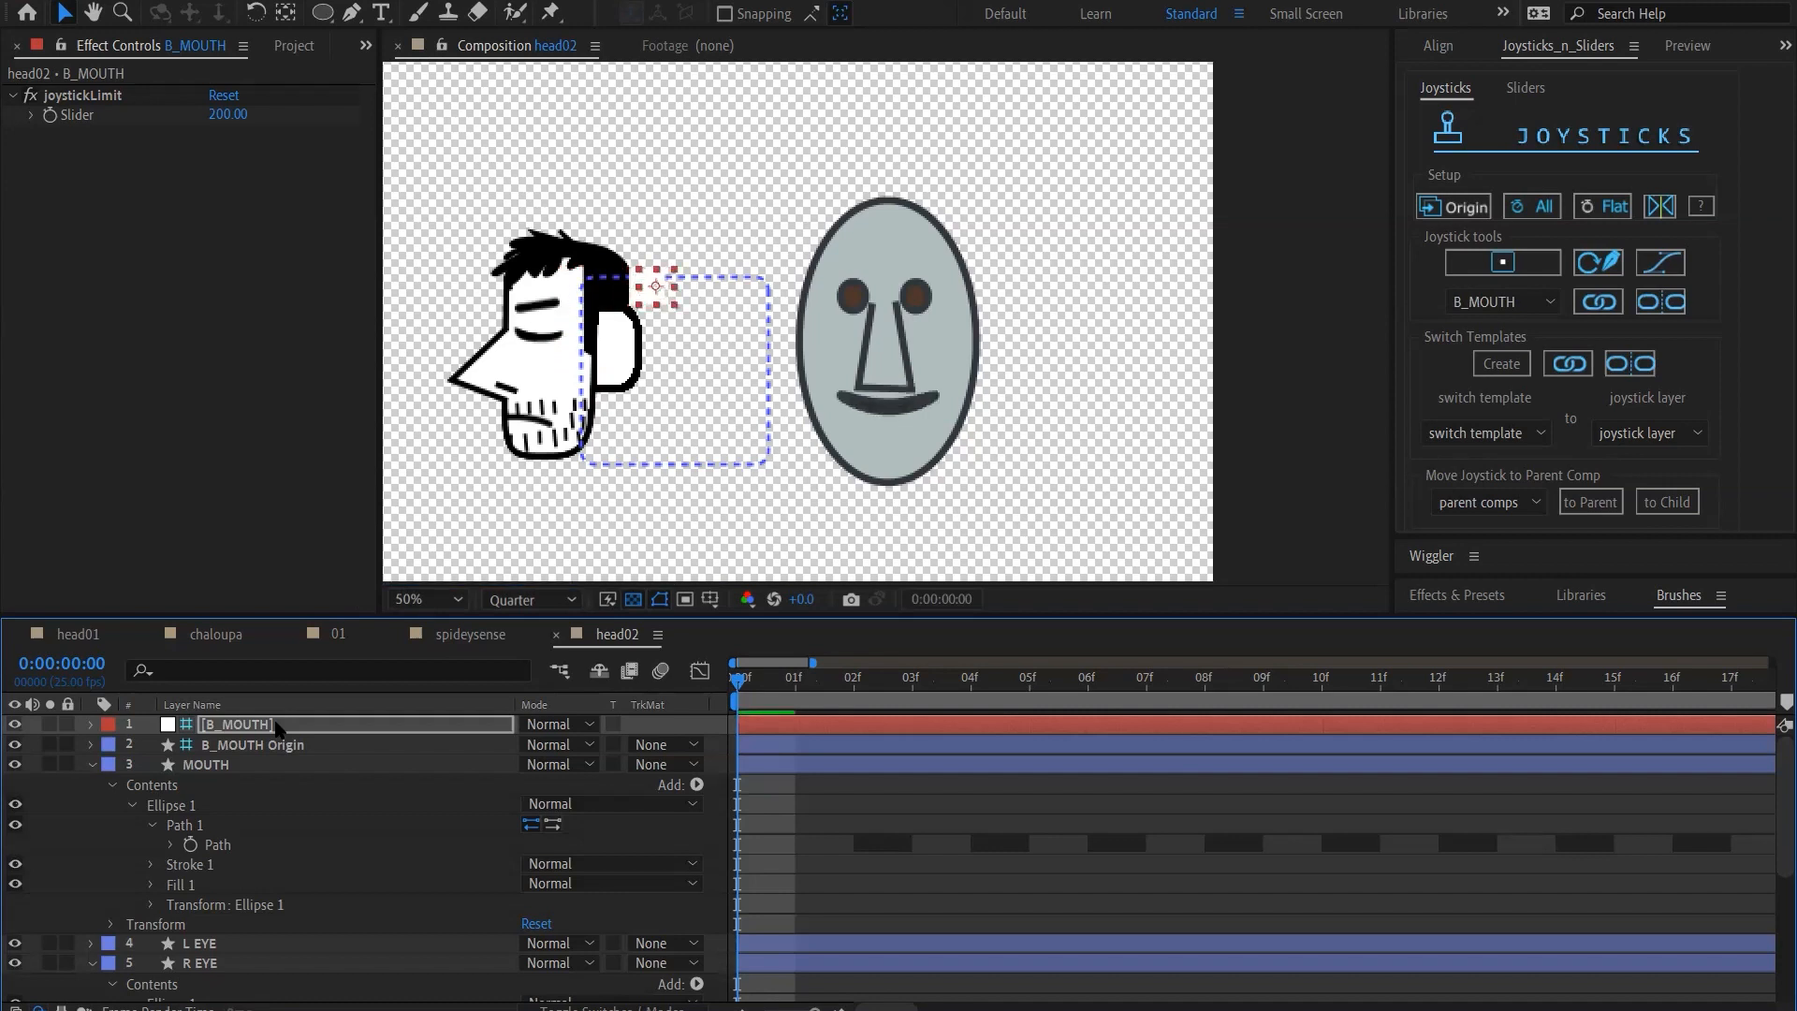
{"action": "key", "text": "shift+Right"}
{"action": "key", "text": "shift+Right"}
{"action": "key", "text": "shift+Right"}
{"action": "key", "text": "shift+Right"}
{"action": "key", "text": "shift+Right"}
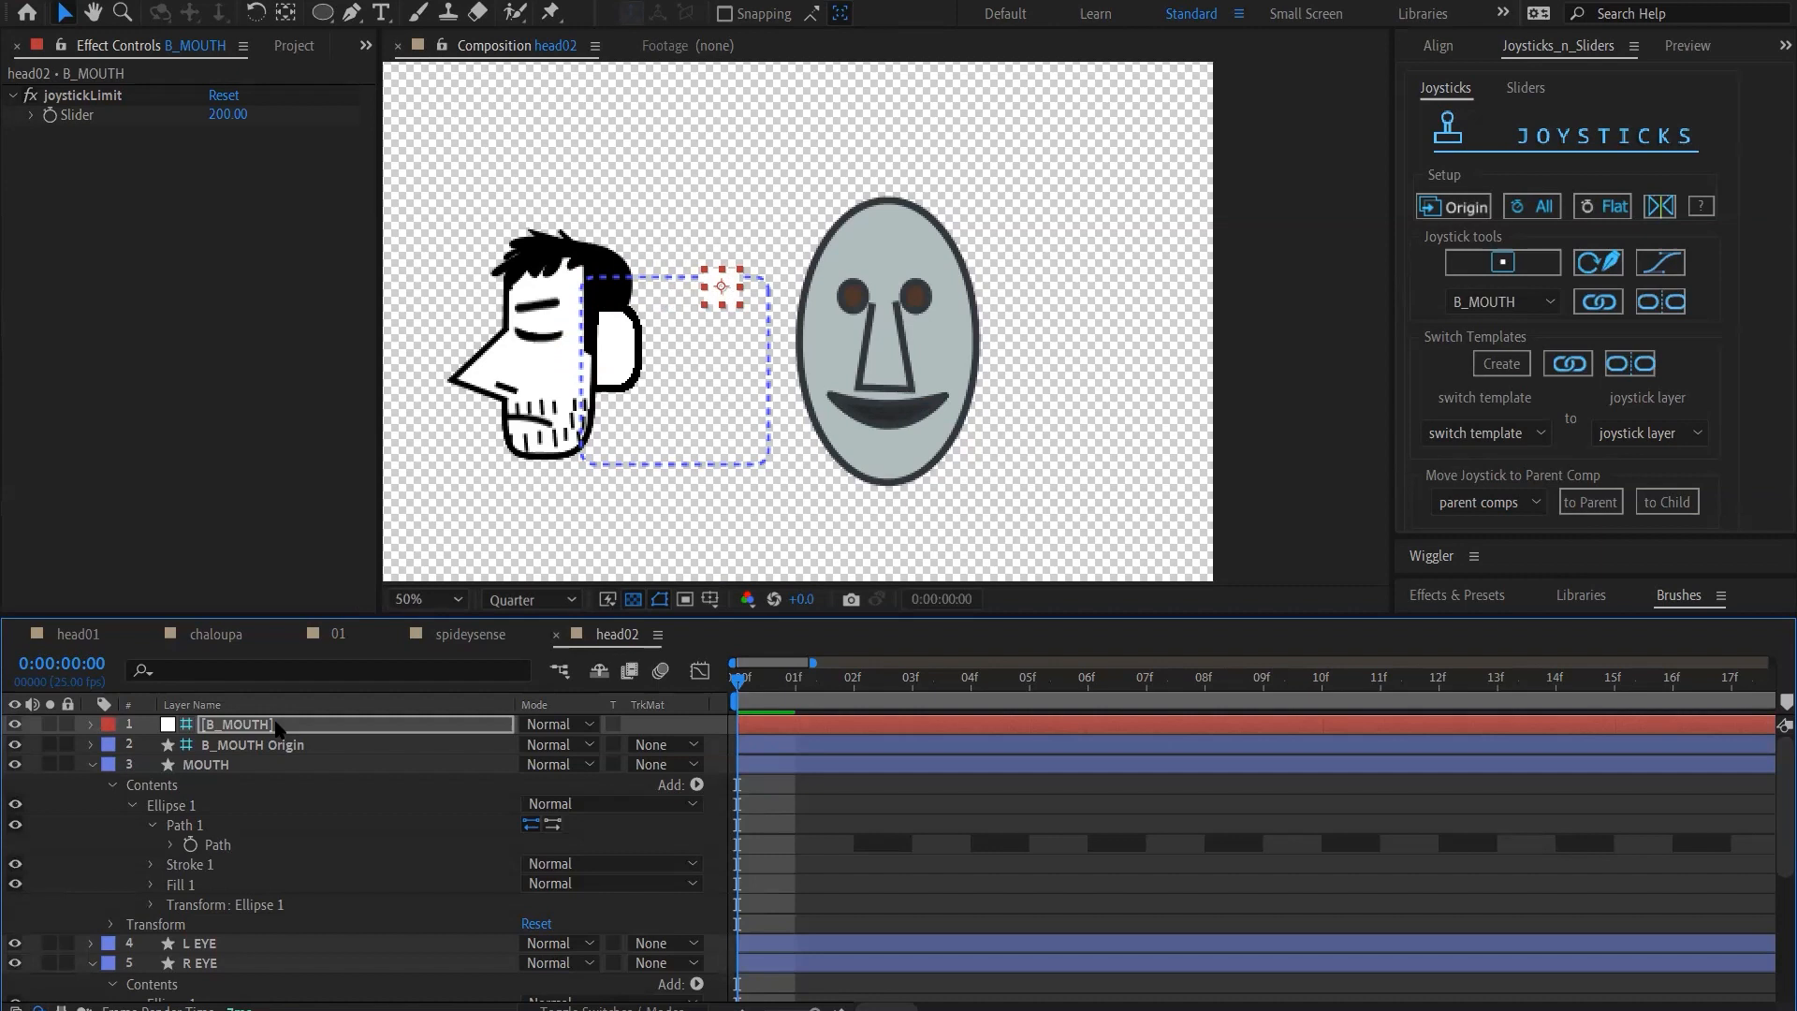
{"action": "key", "text": "shift+Right"}
{"action": "key", "text": "shift+Right"}
{"action": "key", "text": "shift+Right"}
{"action": "key", "text": "shift+Right"}
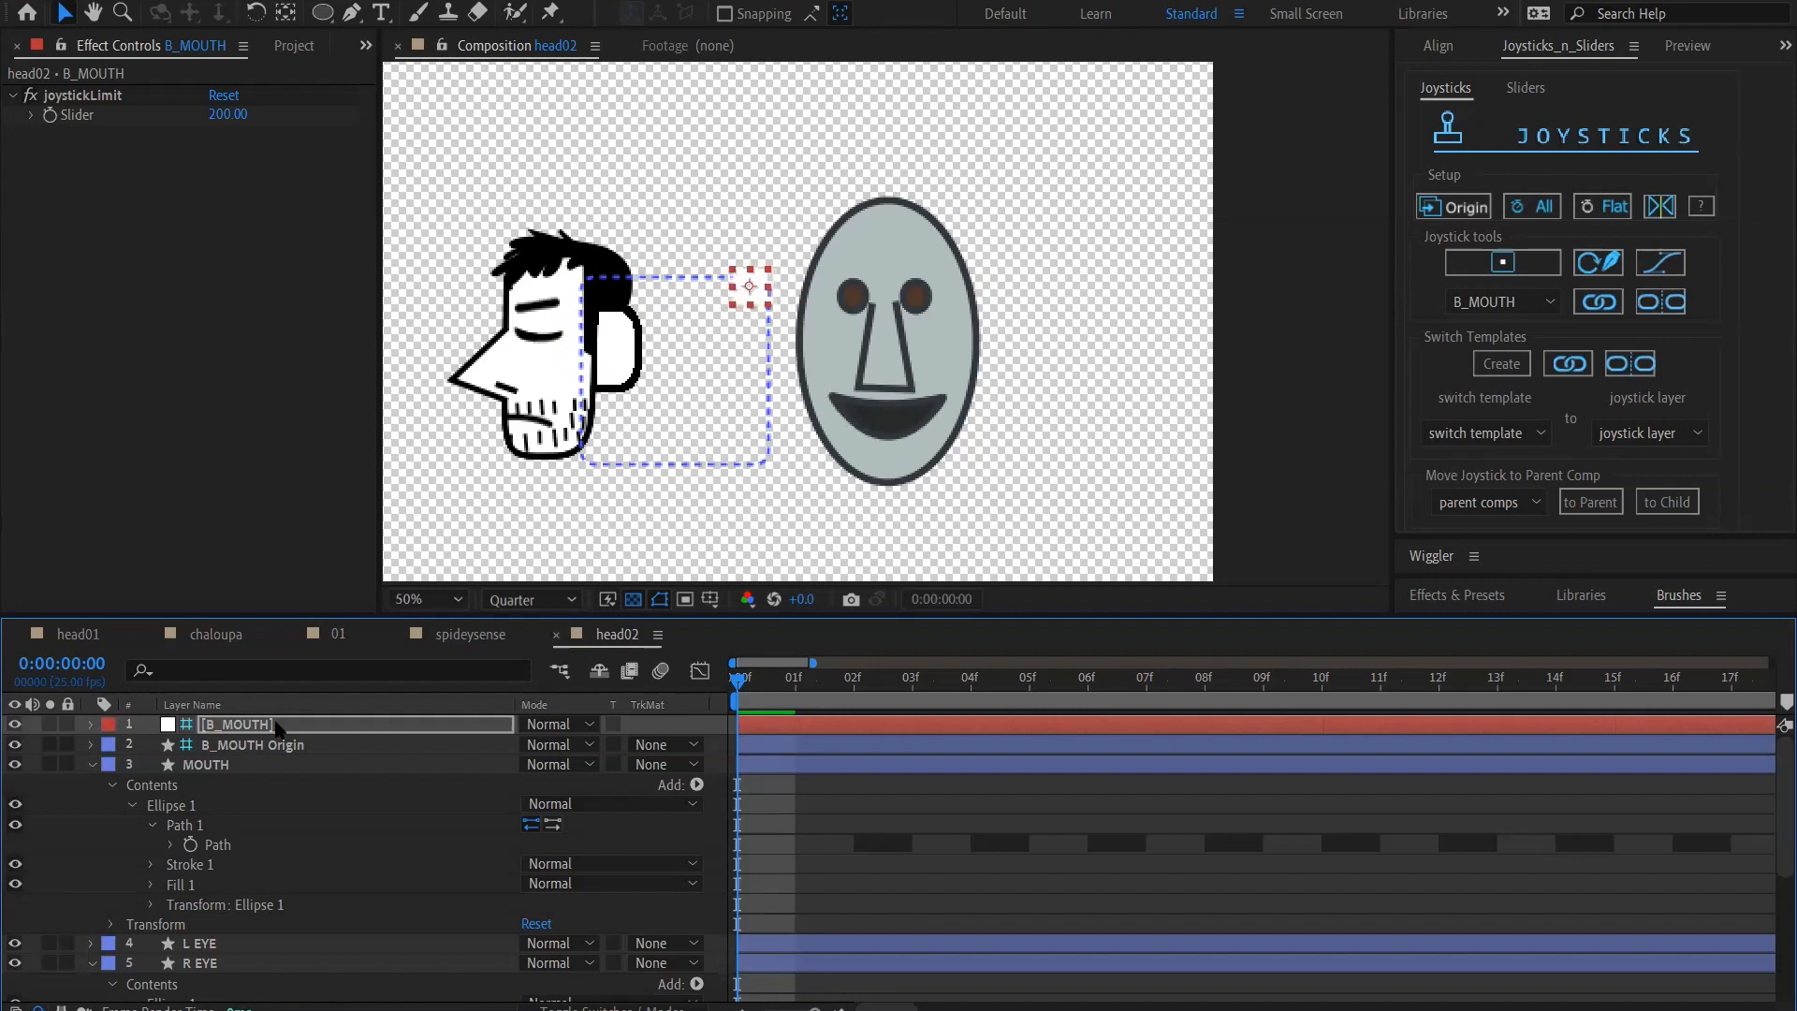
Move the B_MOUTH joystick down the right edge of its guide frame to check the open mouth shapes
{"action": "key", "text": "shift+Down"}
{"action": "key", "text": "shift+Down"}
{"action": "key", "text": "shift+Down"}
{"action": "key", "text": "shift+Down"}
{"action": "key", "text": "shift+Down"}
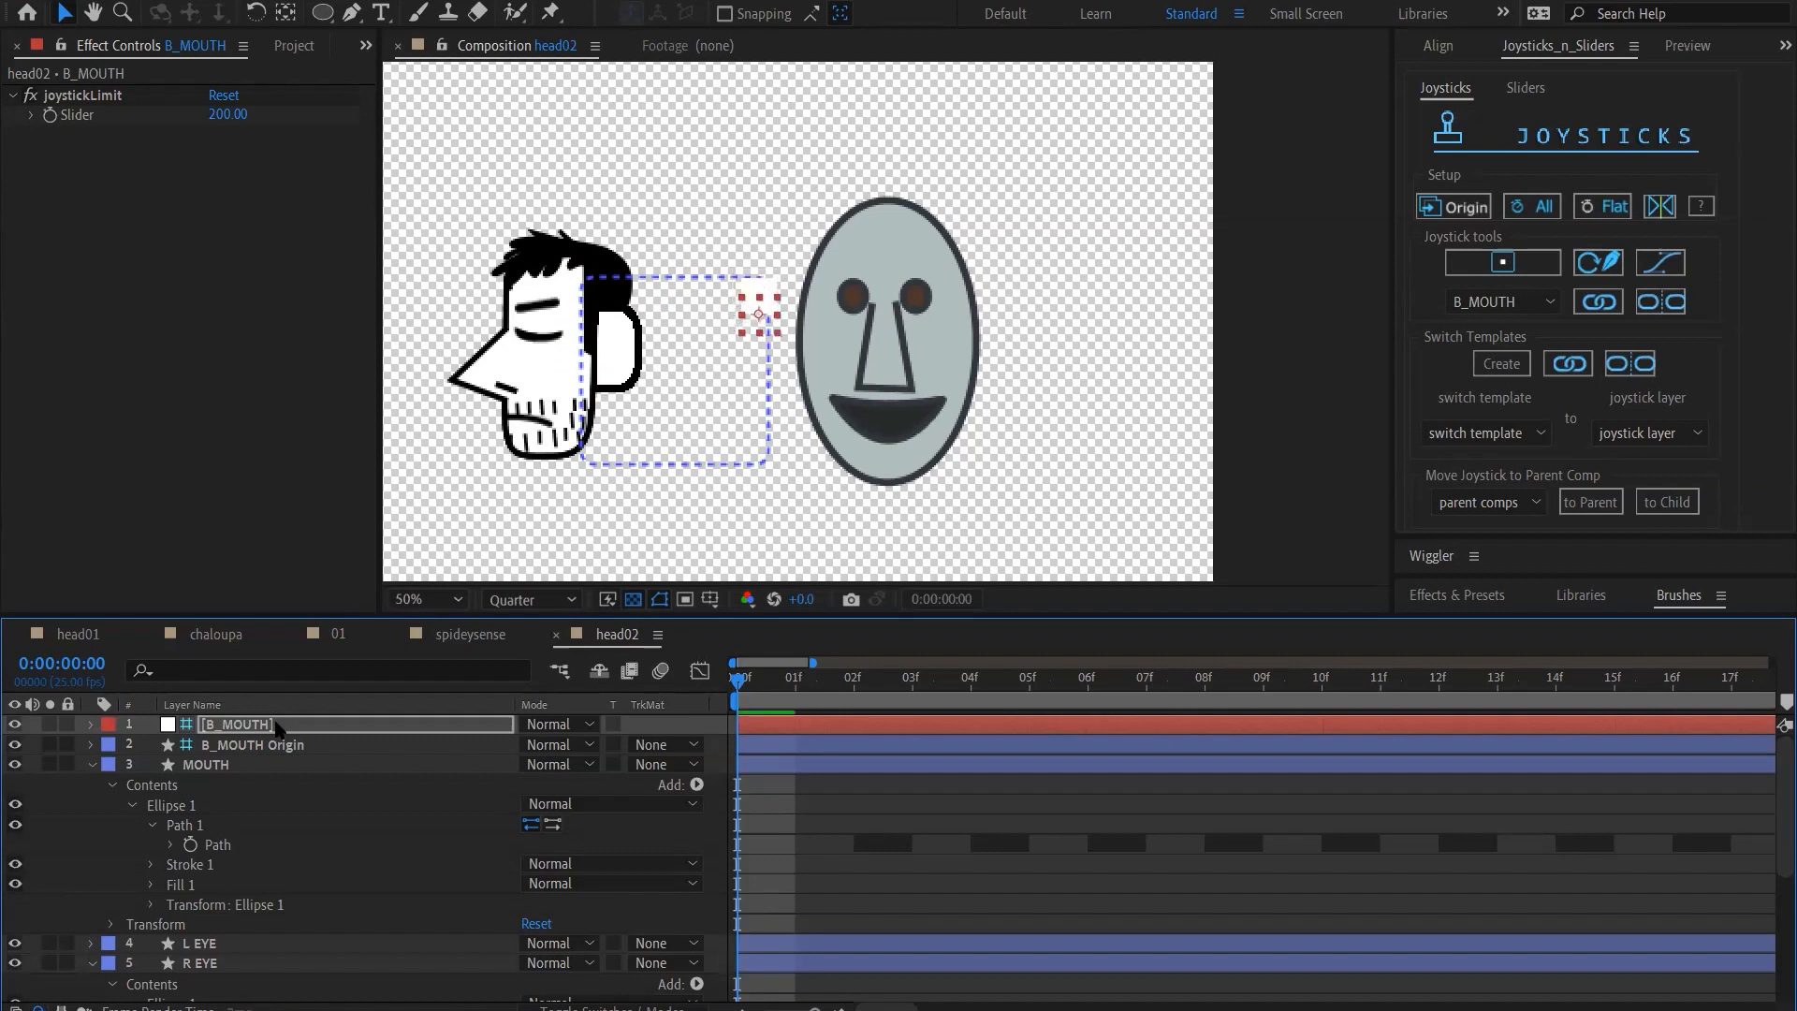
{"action": "key", "text": "shift+Down"}
{"action": "key", "text": "shift+Down"}
{"action": "key", "text": "shift+Down"}
{"action": "key", "text": "shift+Down"}
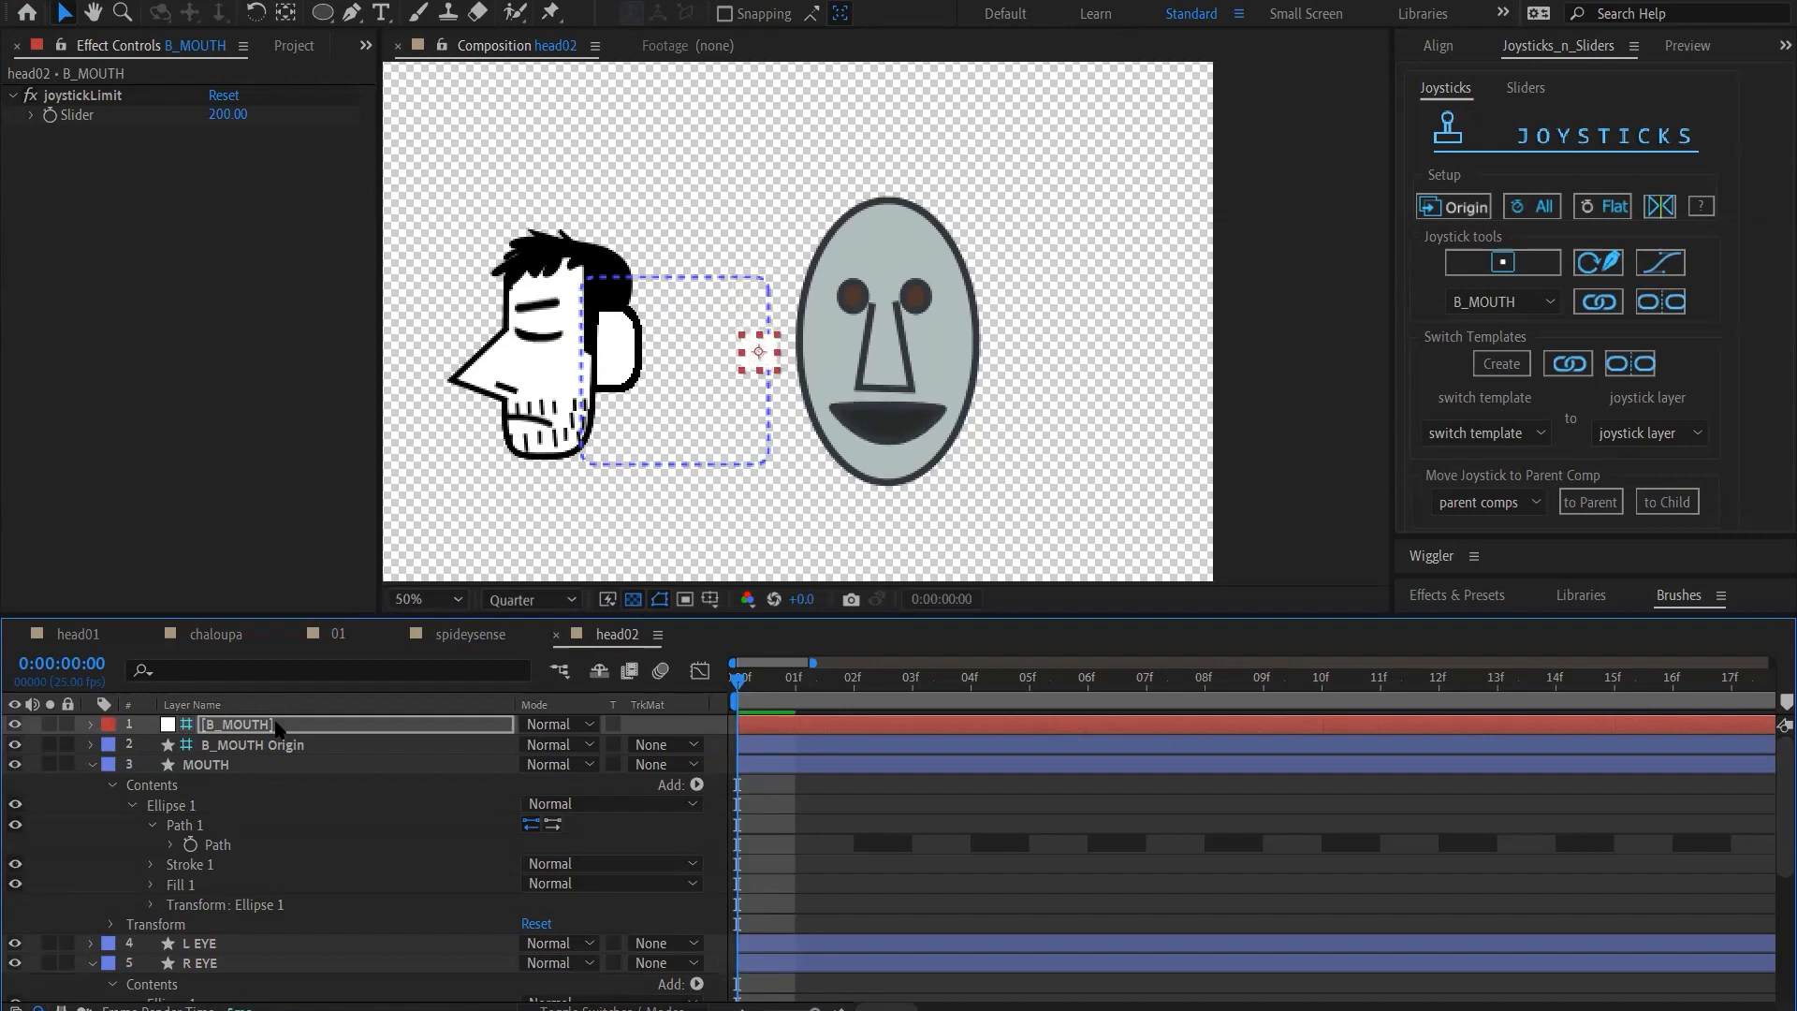
{"action": "key", "text": "shift+Down"}
{"action": "key", "text": "shift+Down"}
{"action": "key", "text": "shift+Down"}
{"action": "key", "text": "shift+Down"}
{"action": "key", "text": "shift+Down"}
{"action": "key", "text": "shift+Down"}
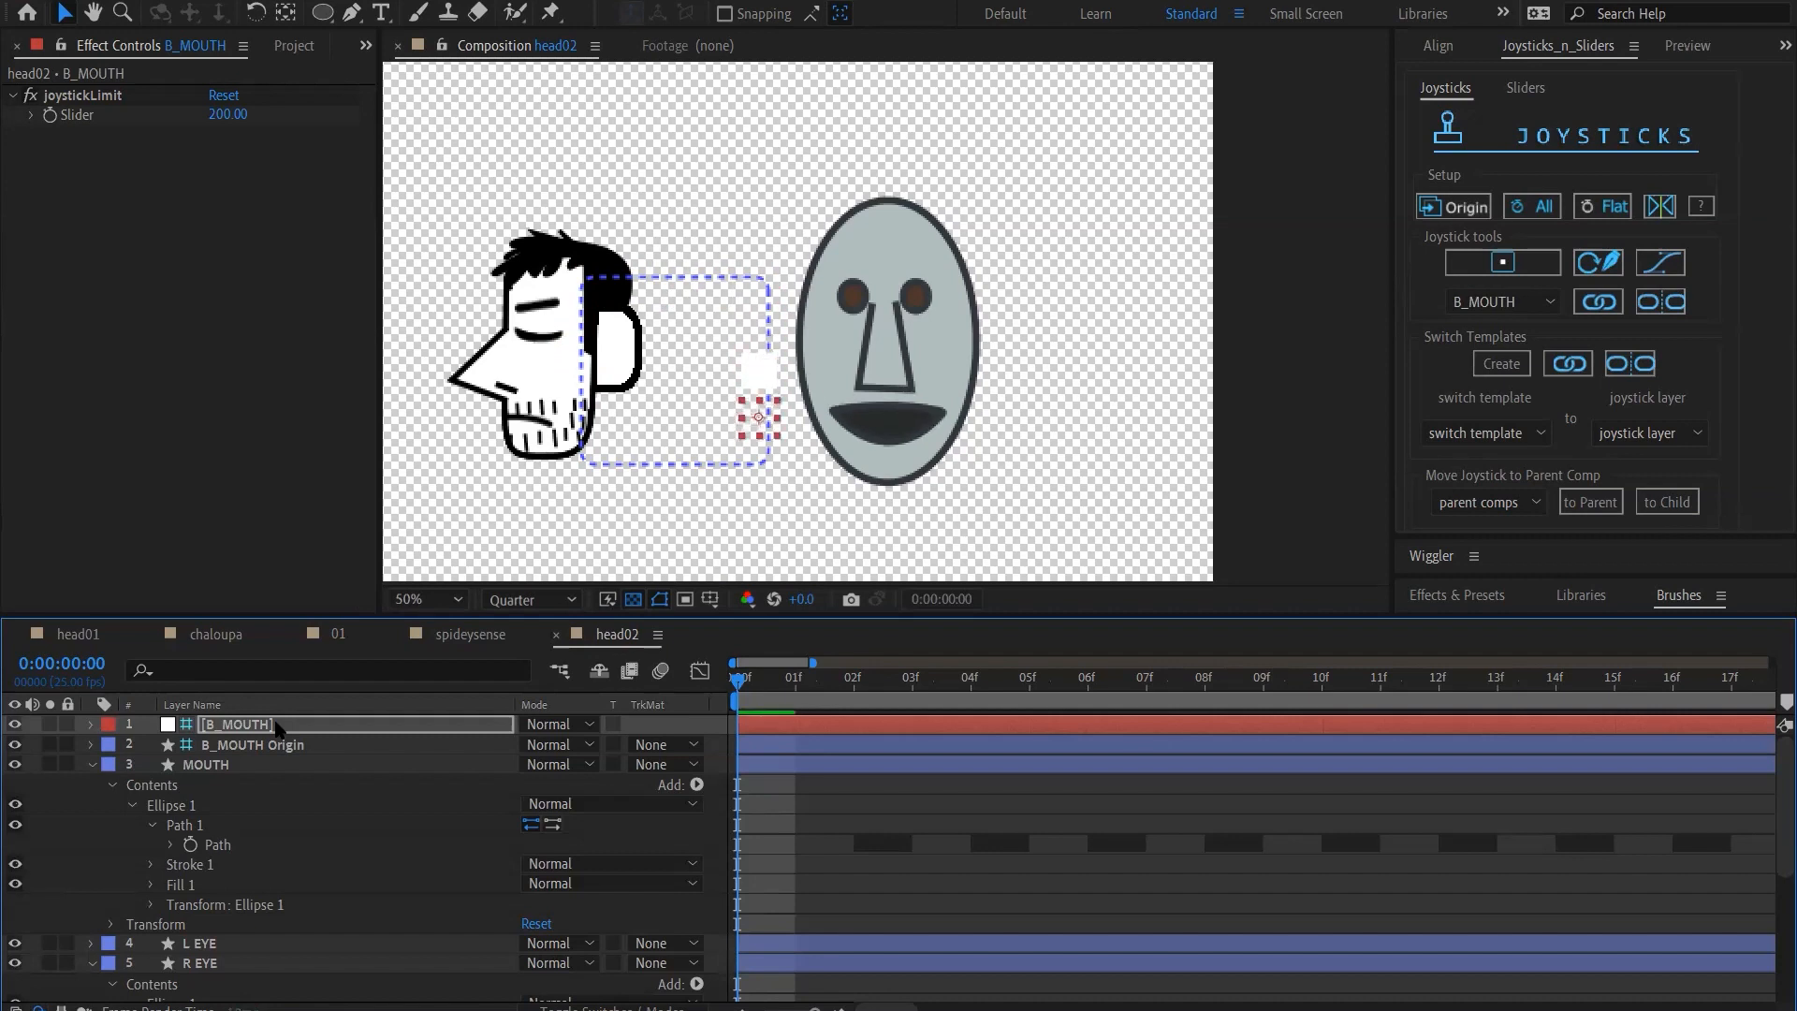
{"action": "key", "text": "shift+Down"}
{"action": "key", "text": "shift+Down"}
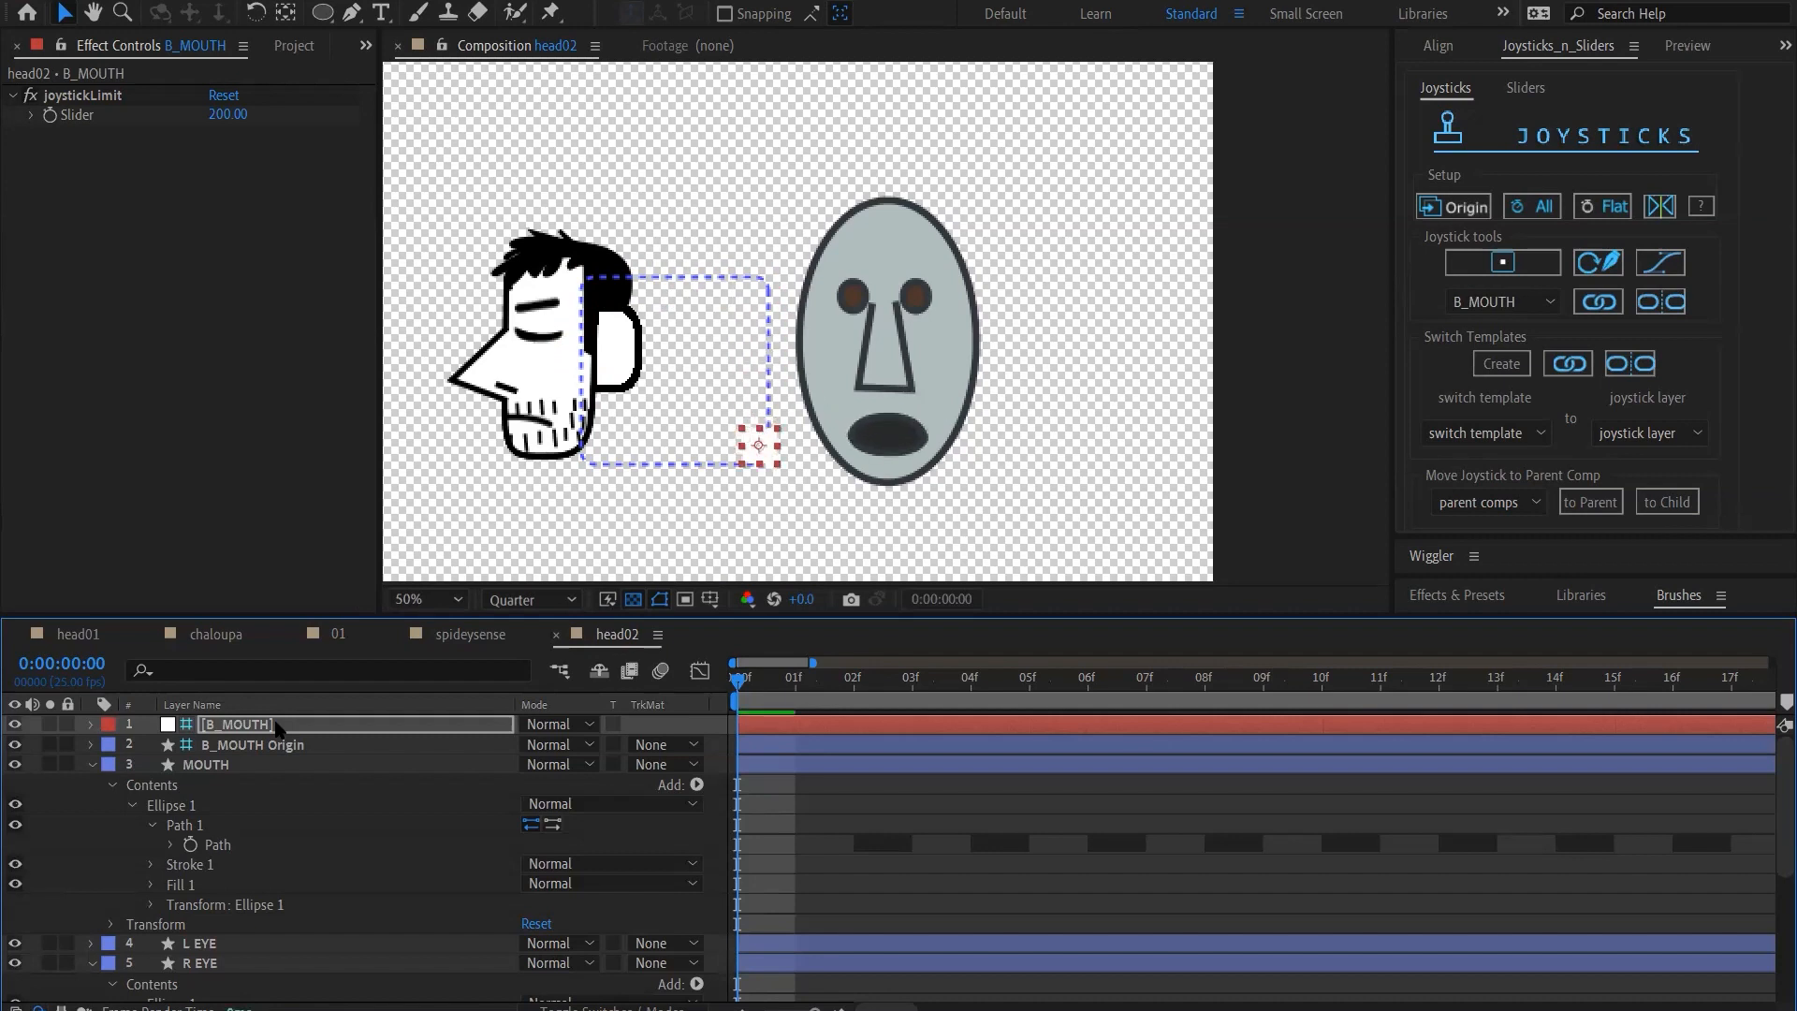
Move the B_MOUTH joystick leftward along the lower edge of its guide frame to about the middle to check the frown
{"action": "key", "text": "shift+Left"}
{"action": "key", "text": "shift+Down"}
{"action": "key", "text": "shift+Down"}
{"action": "key", "text": "shift+Left"}
{"action": "key", "text": "shift+Left"}
{"action": "key", "text": "shift+Left"}
{"action": "key", "text": "shift+Left"}
{"action": "key", "text": "shift+Left"}
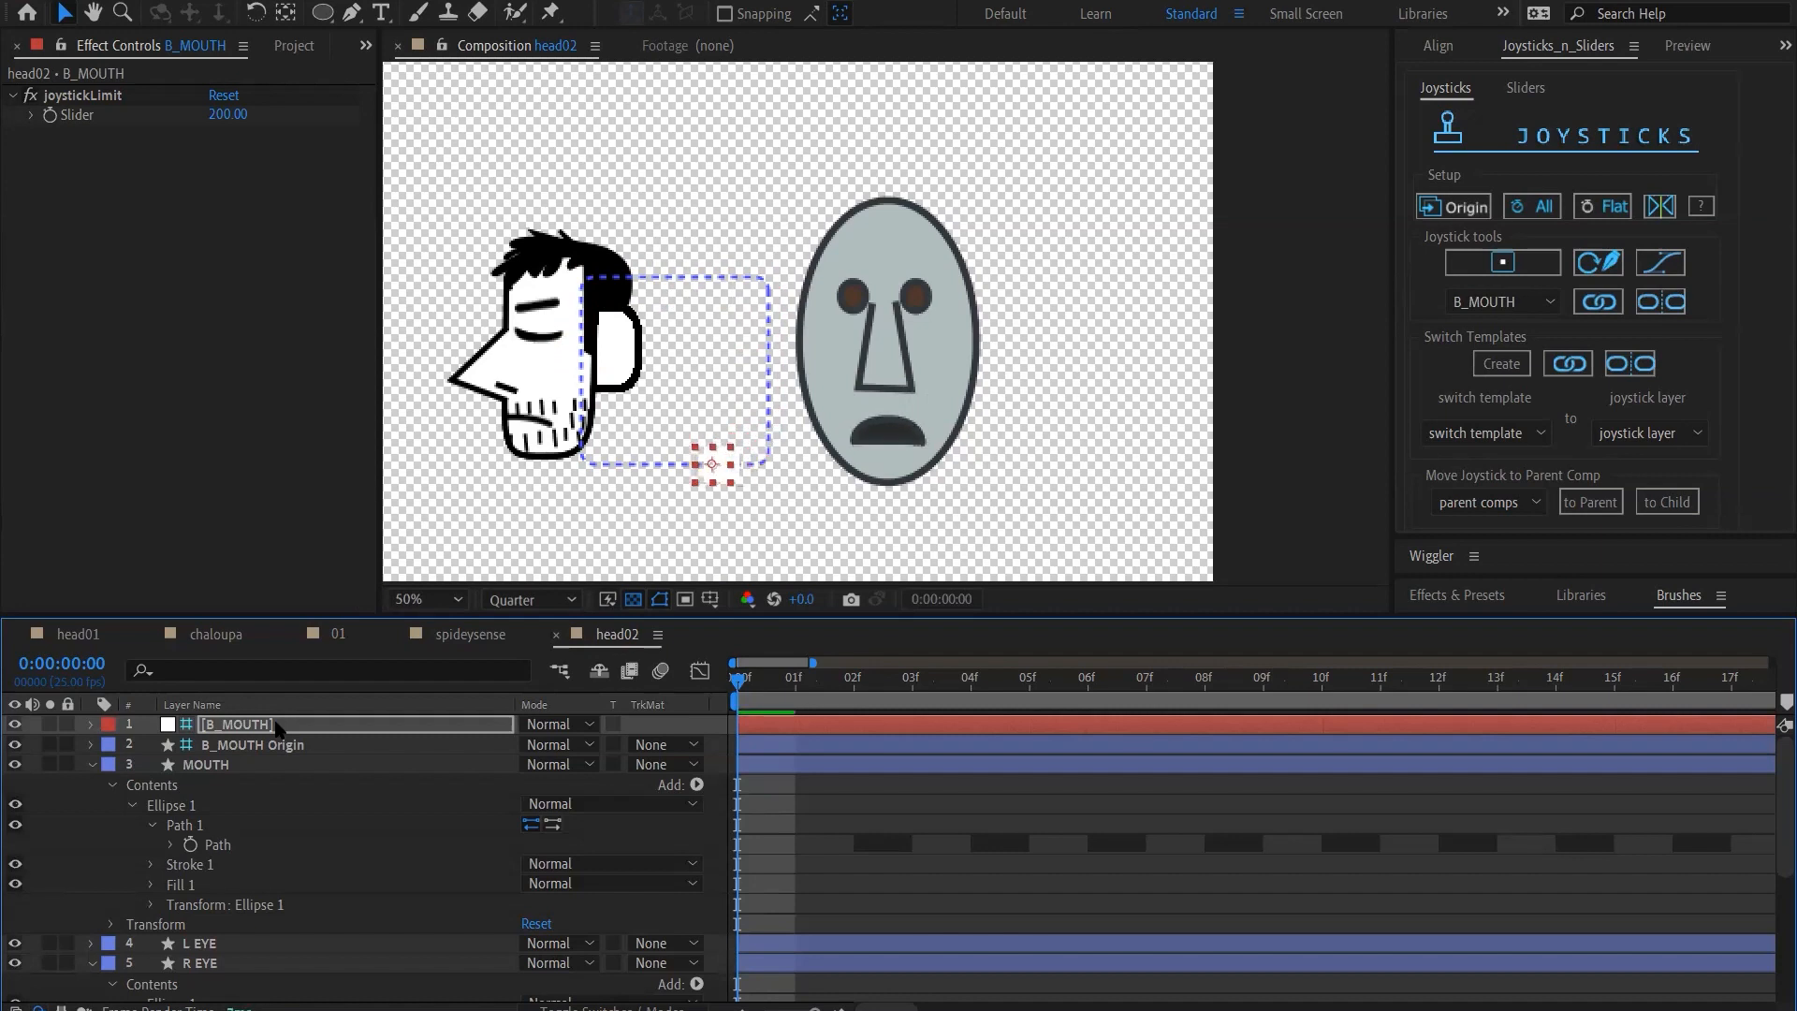
{"action": "key", "text": "shift+Left"}
{"action": "key", "text": "shift+Left"}
{"action": "key", "text": "shift+Left"}
{"action": "key", "text": "shift+Left"}
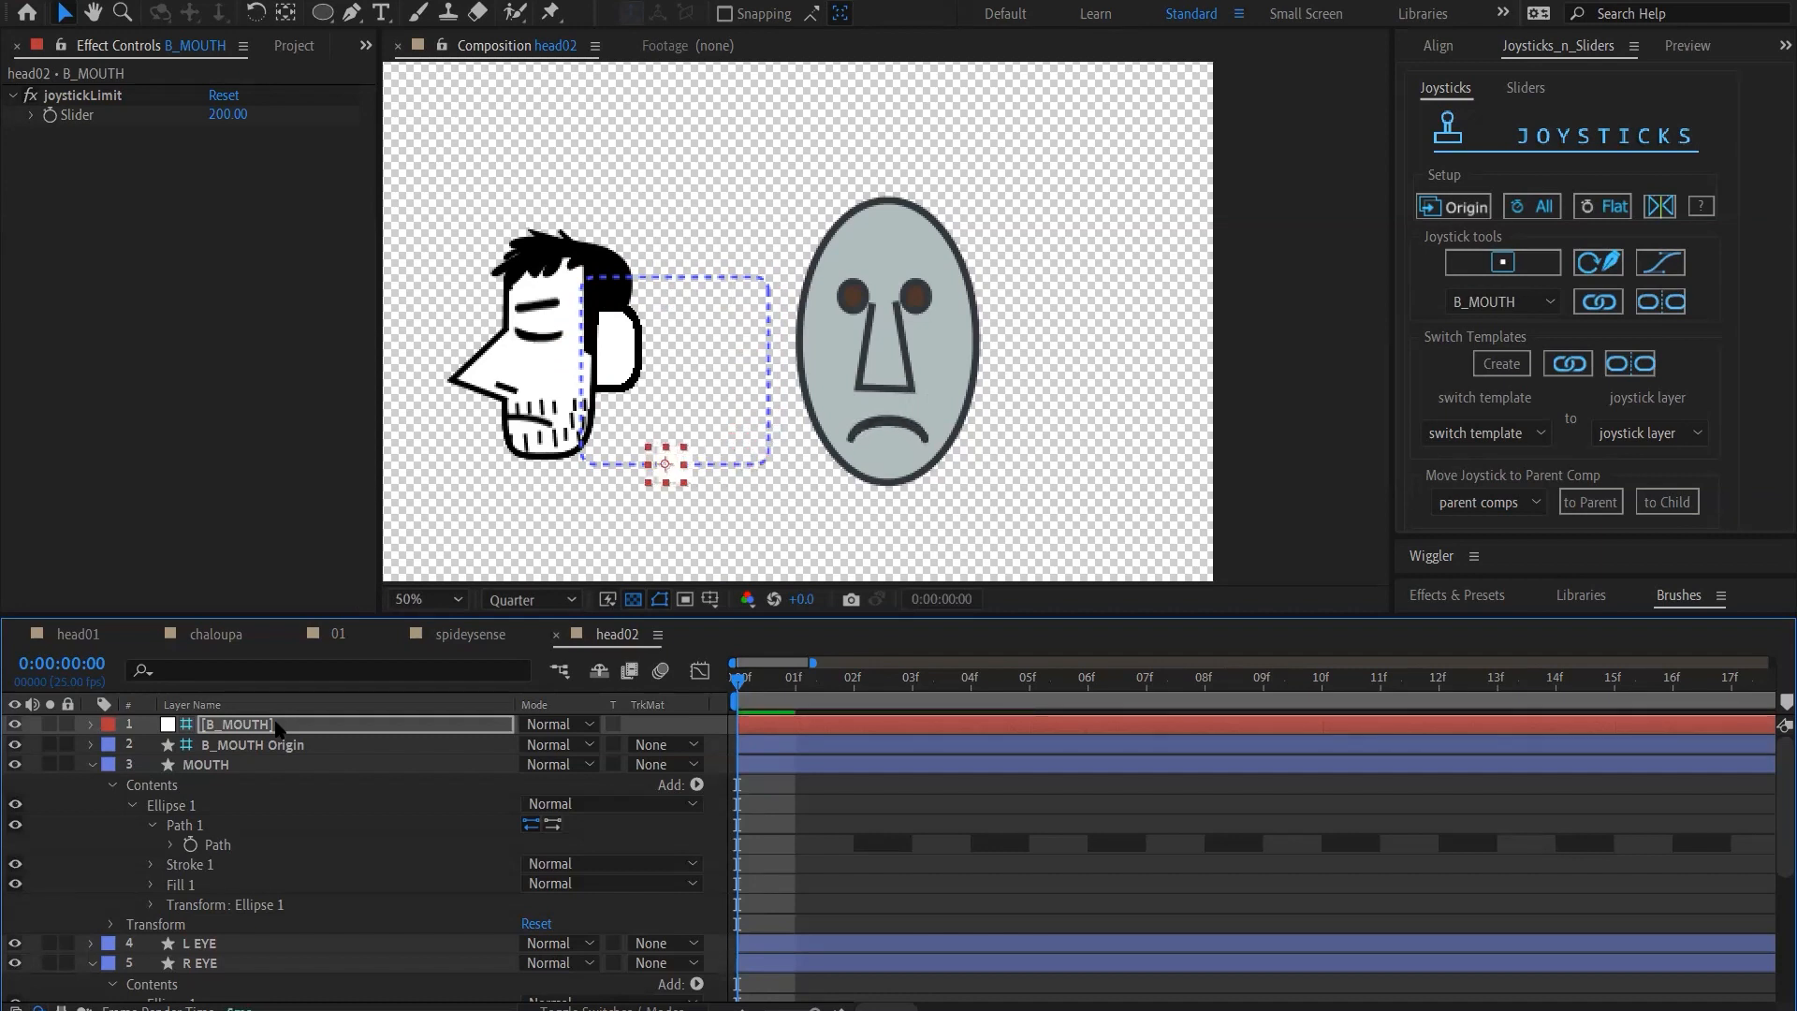
Raise the B_MOUTH joystick from the lower edge of its guide frame partway toward the centre
{"action": "key", "text": "shift+Up"}
{"action": "key", "text": "shift+Up"}
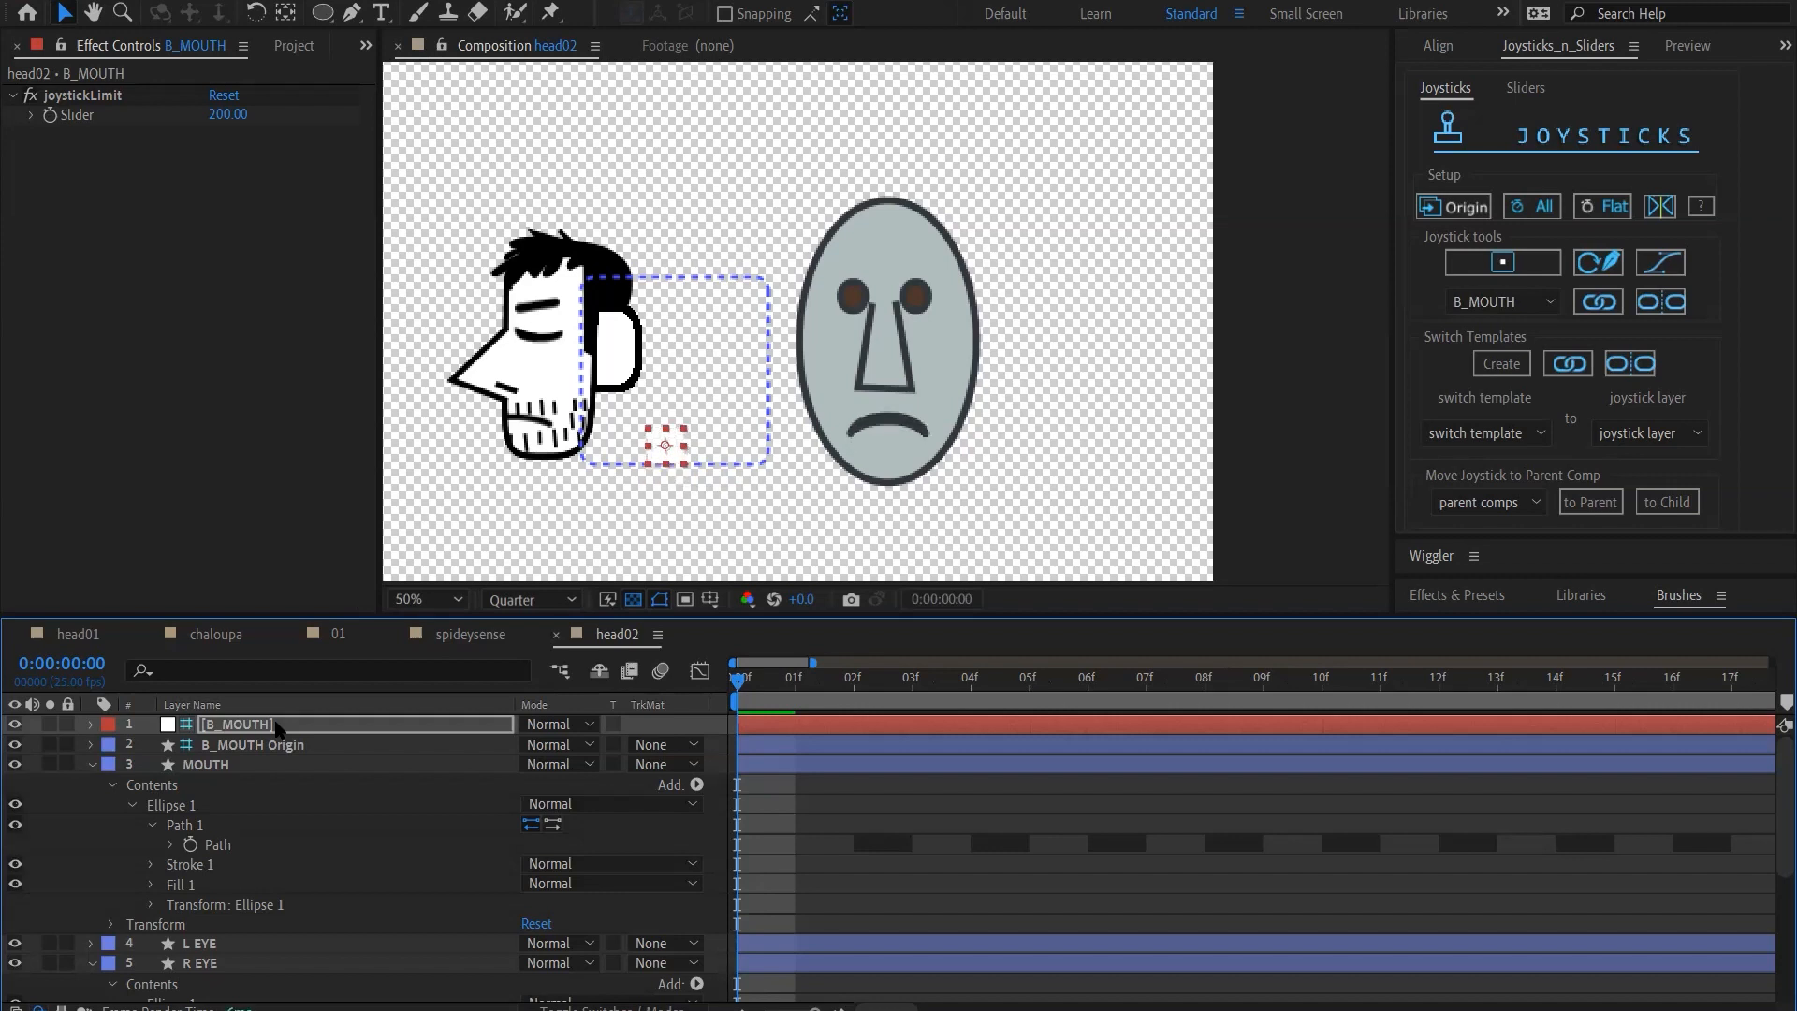
{"action": "key", "text": "shift+Up"}
{"action": "key", "text": "shift+Up"}
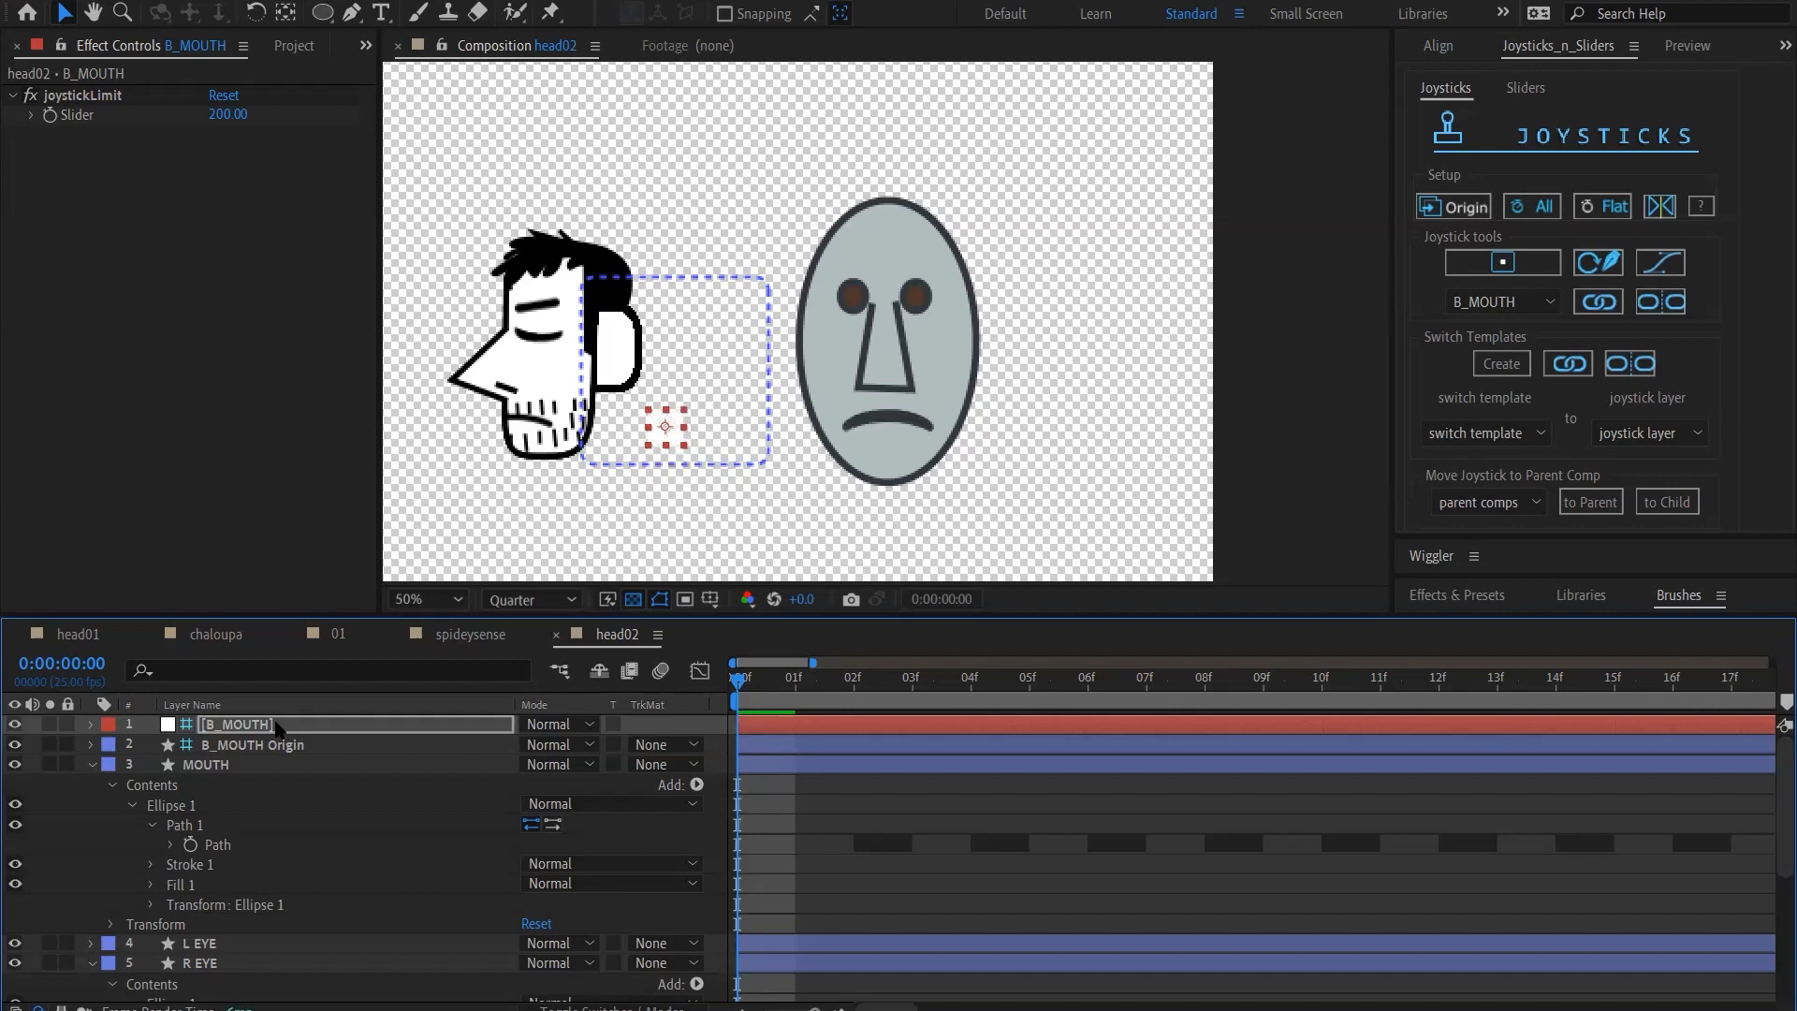
Try resetting the B_MOUTH joystick layer's transform, and undo the reset
{"action": "left_click", "coordinate": [278, 728]}
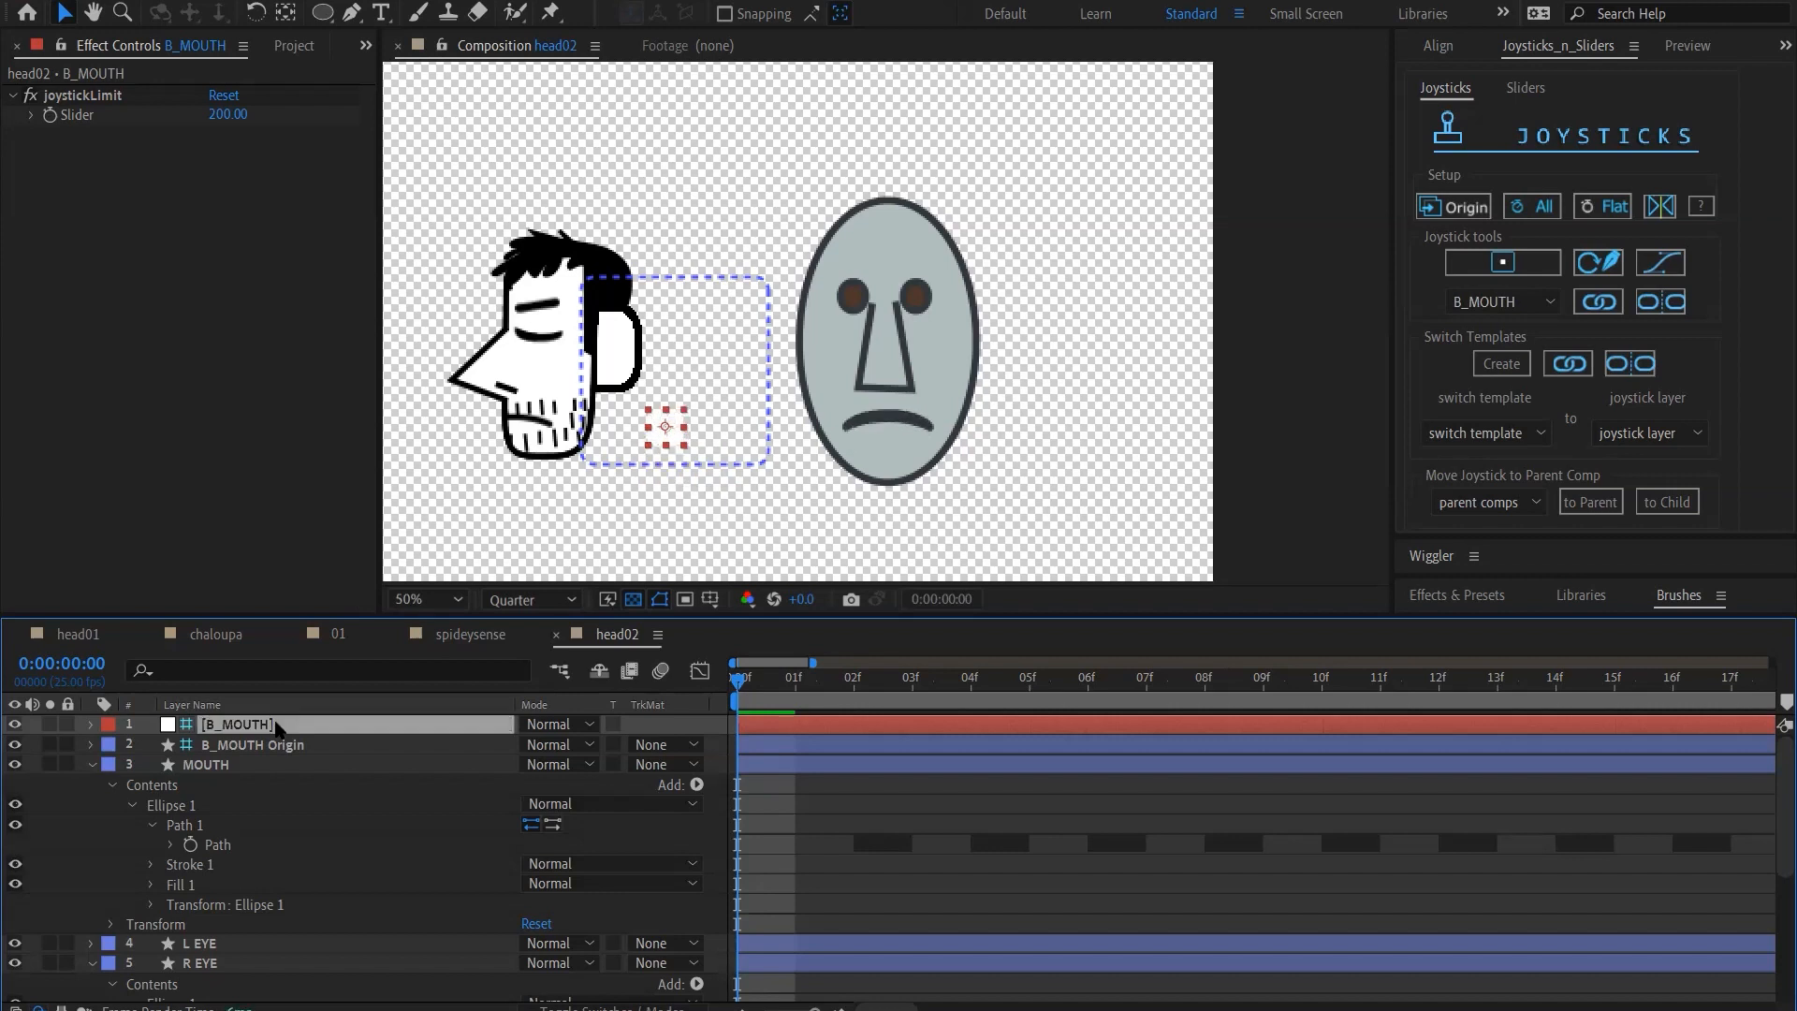
{"action": "left_click", "coordinate": [90, 725]}
{"action": "left_click", "coordinate": [537, 766]}
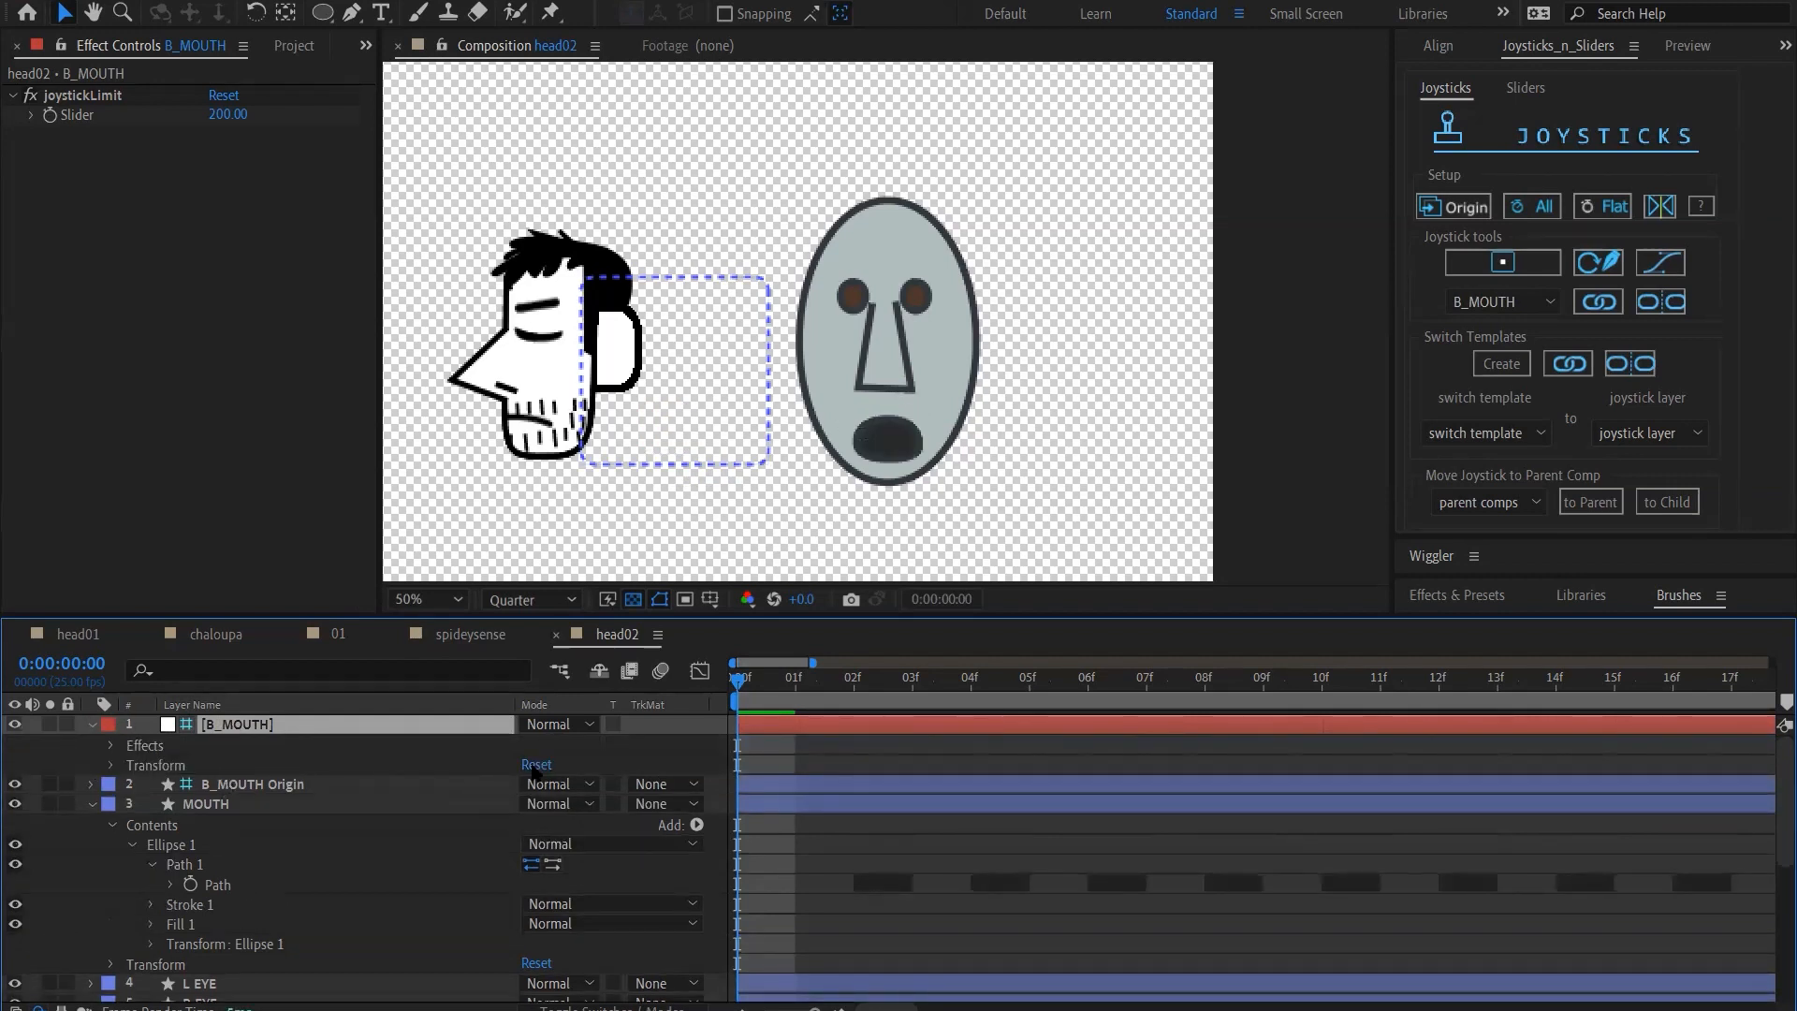
{"action": "key", "text": "ctrl+z"}
Nudge the B_MOUTH joystick up and slightly right to the centre of its guide frame for the neutral mouth
{"action": "key", "text": "shift+Up"}
{"action": "key", "text": "shift+Up"}
{"action": "key", "text": "shift+Up"}
{"action": "key", "text": "shift+Up"}
{"action": "key", "text": "shift+Up"}
{"action": "key", "text": "shift+Right"}
{"action": "key", "text": "shift+Right"}
{"action": "key", "text": "shift+Up"}
{"action": "key", "text": "shift+Left"}
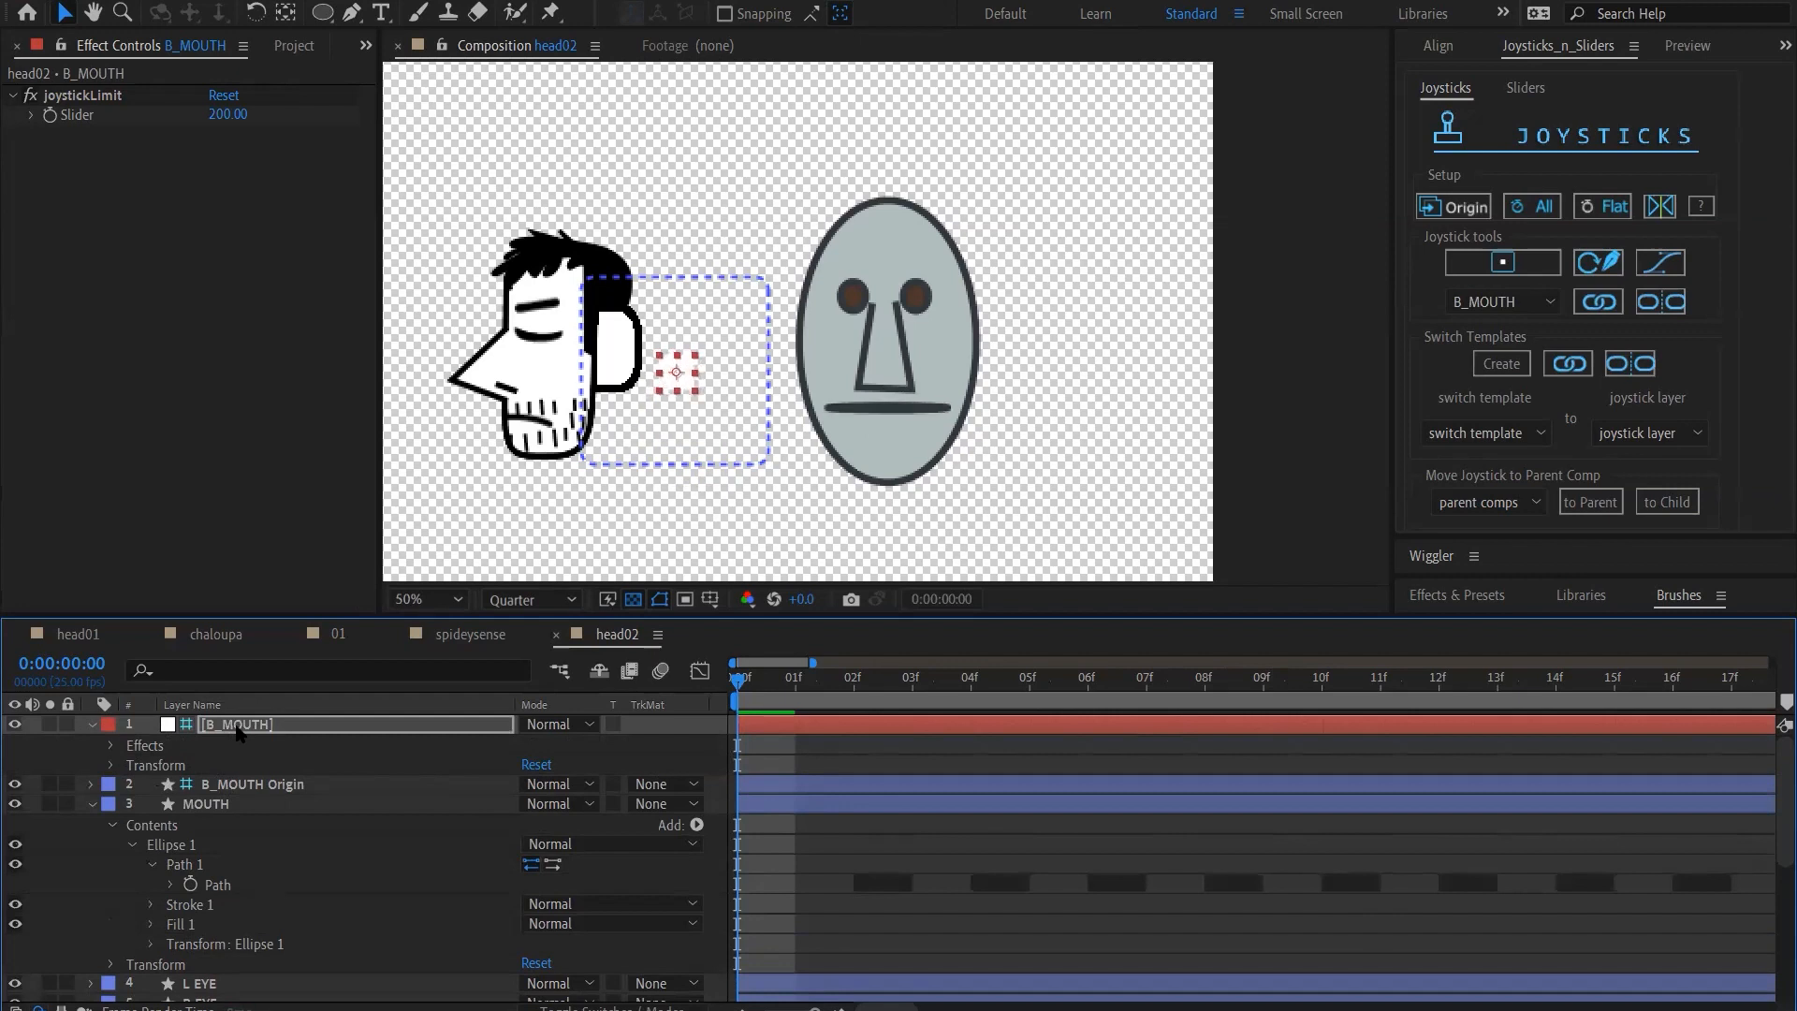
Collapse the B_MOUTH layer's properties and hide the head01 layer
{"action": "left_click", "coordinate": [73, 760]}
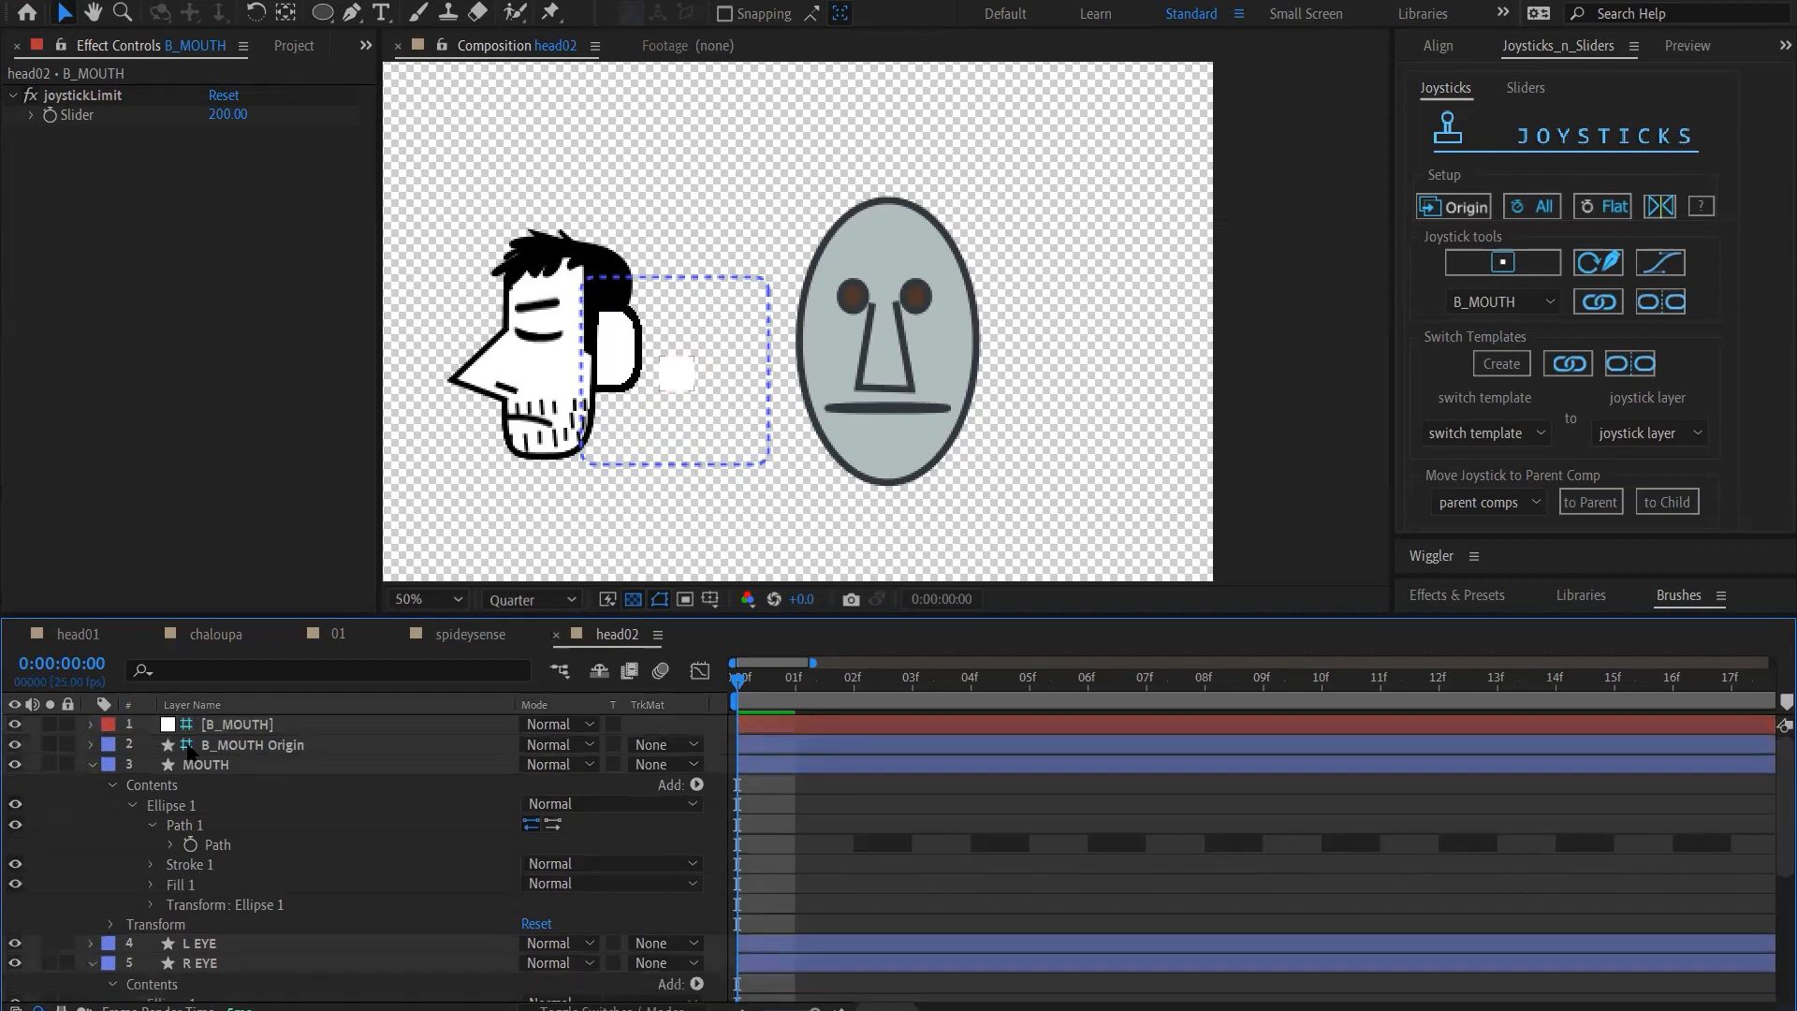
{"action": "scroll", "coordinate": [169, 852], "scroll_direction": "down", "scroll_amount": 4}
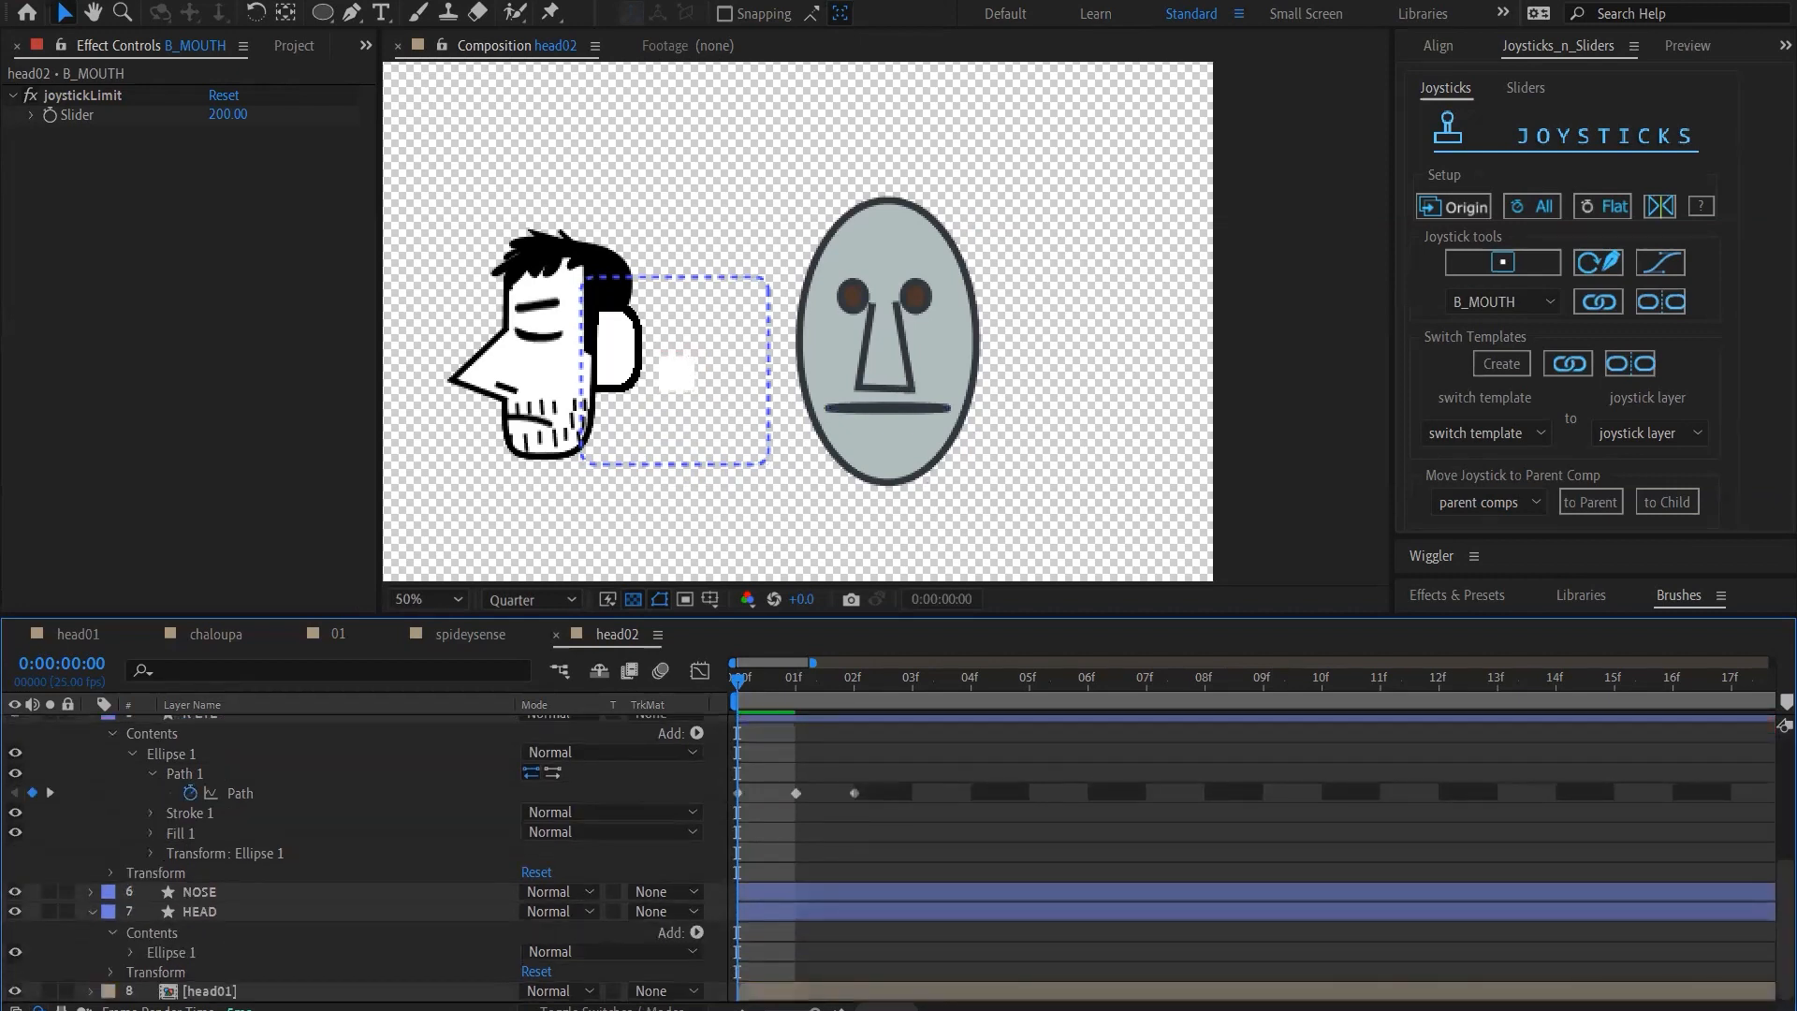
{"action": "left_click", "coordinate": [15, 991]}
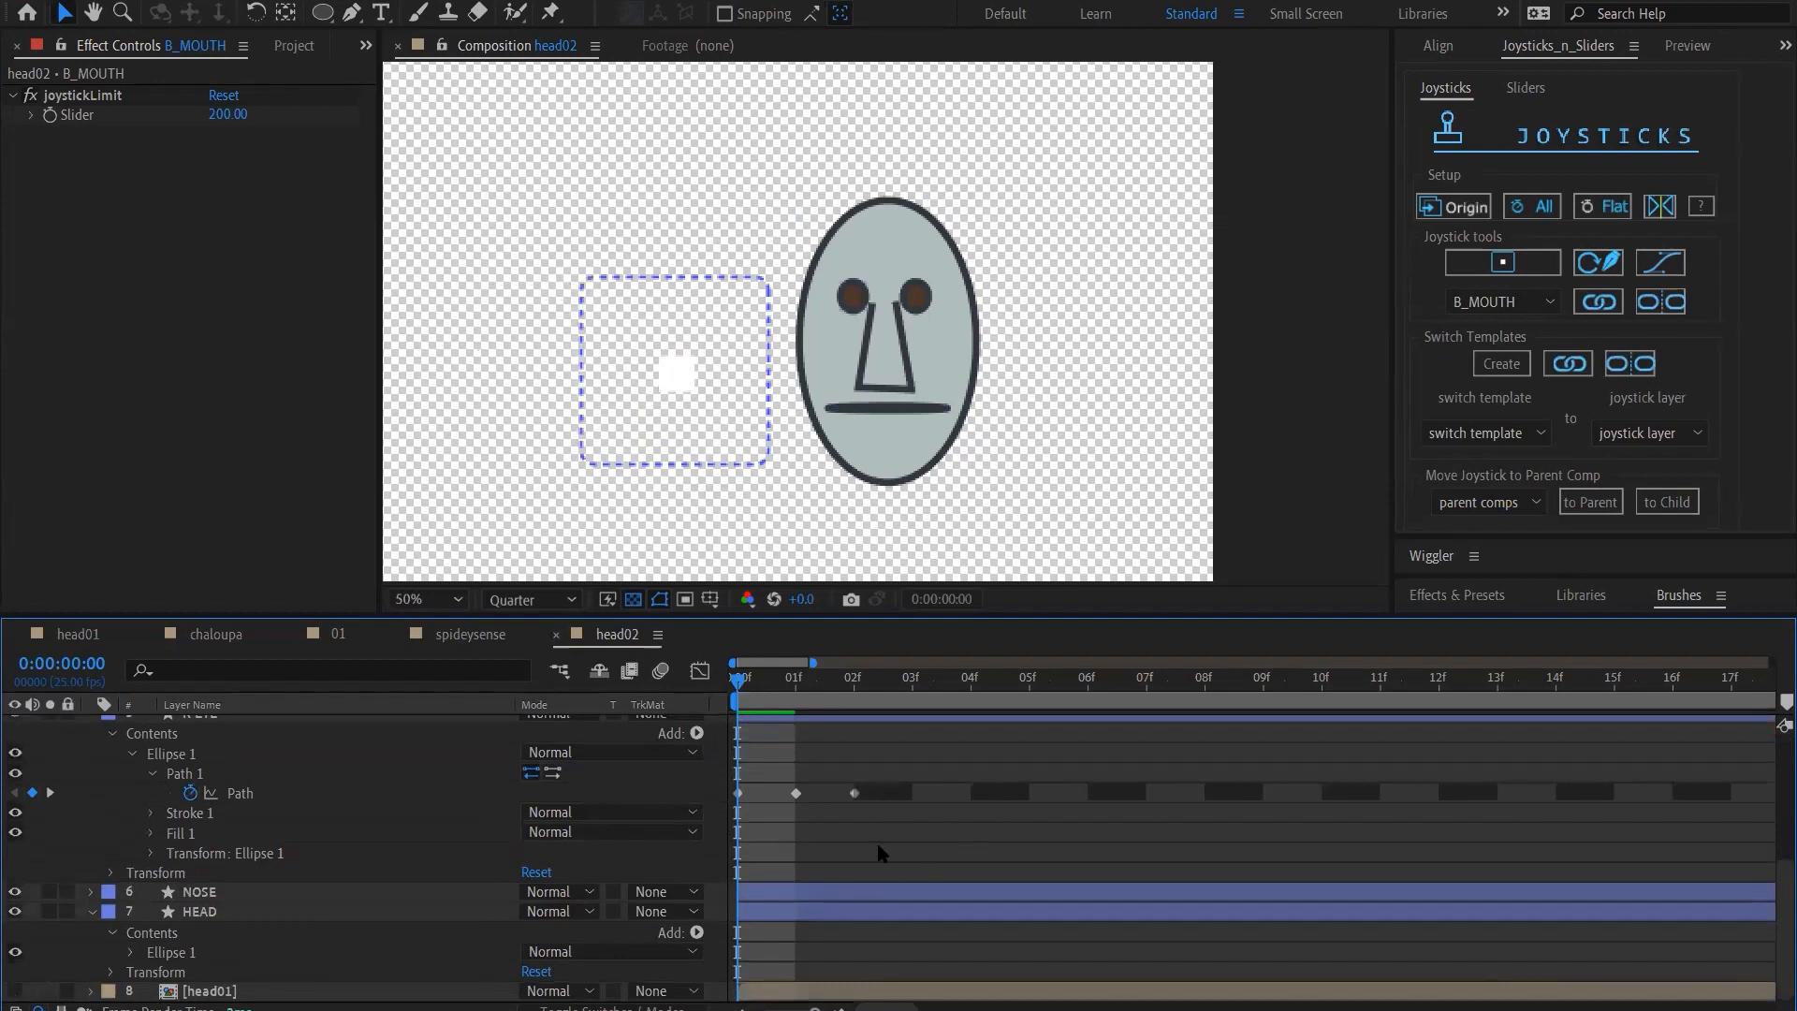
Review the R EYE path keyframes, and move the open-eye keyframe to frame 3 and the closed-eye keyframe to frame 4
{"action": "left_click", "coordinate": [278, 793]}
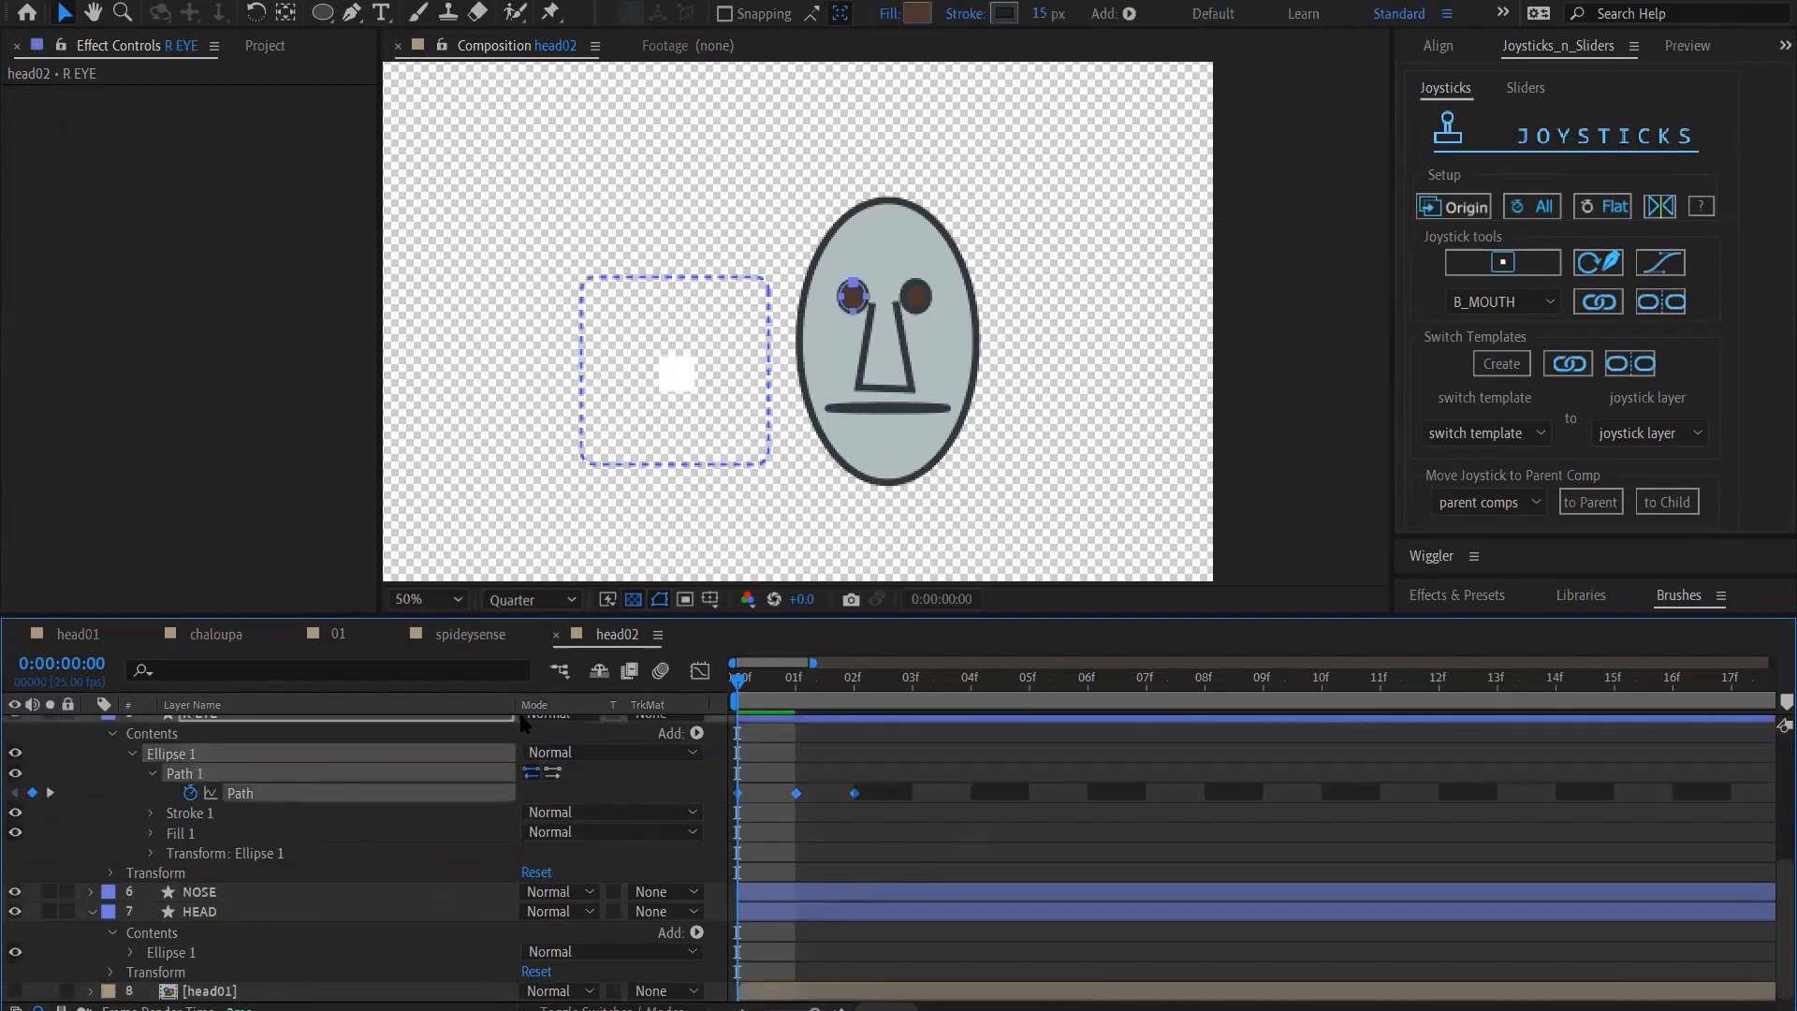
{"action": "left_click", "coordinate": [797, 681]}
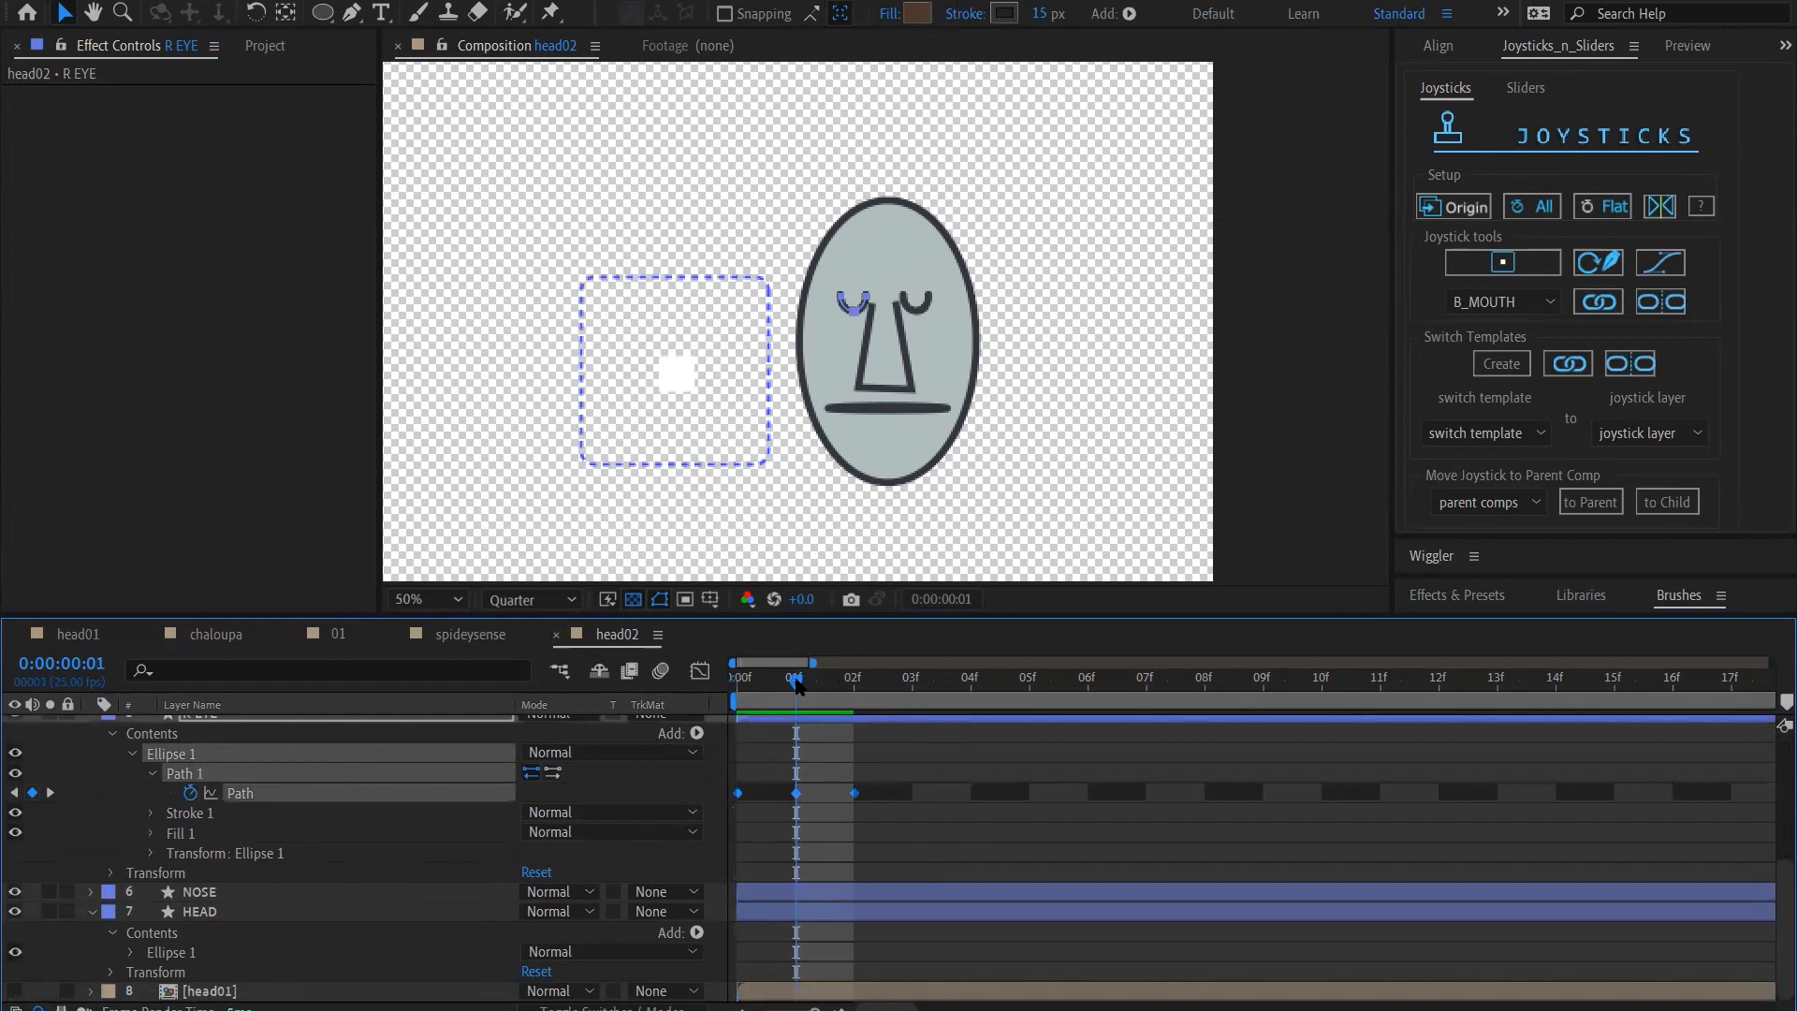
{"action": "left_click", "coordinate": [875, 782]}
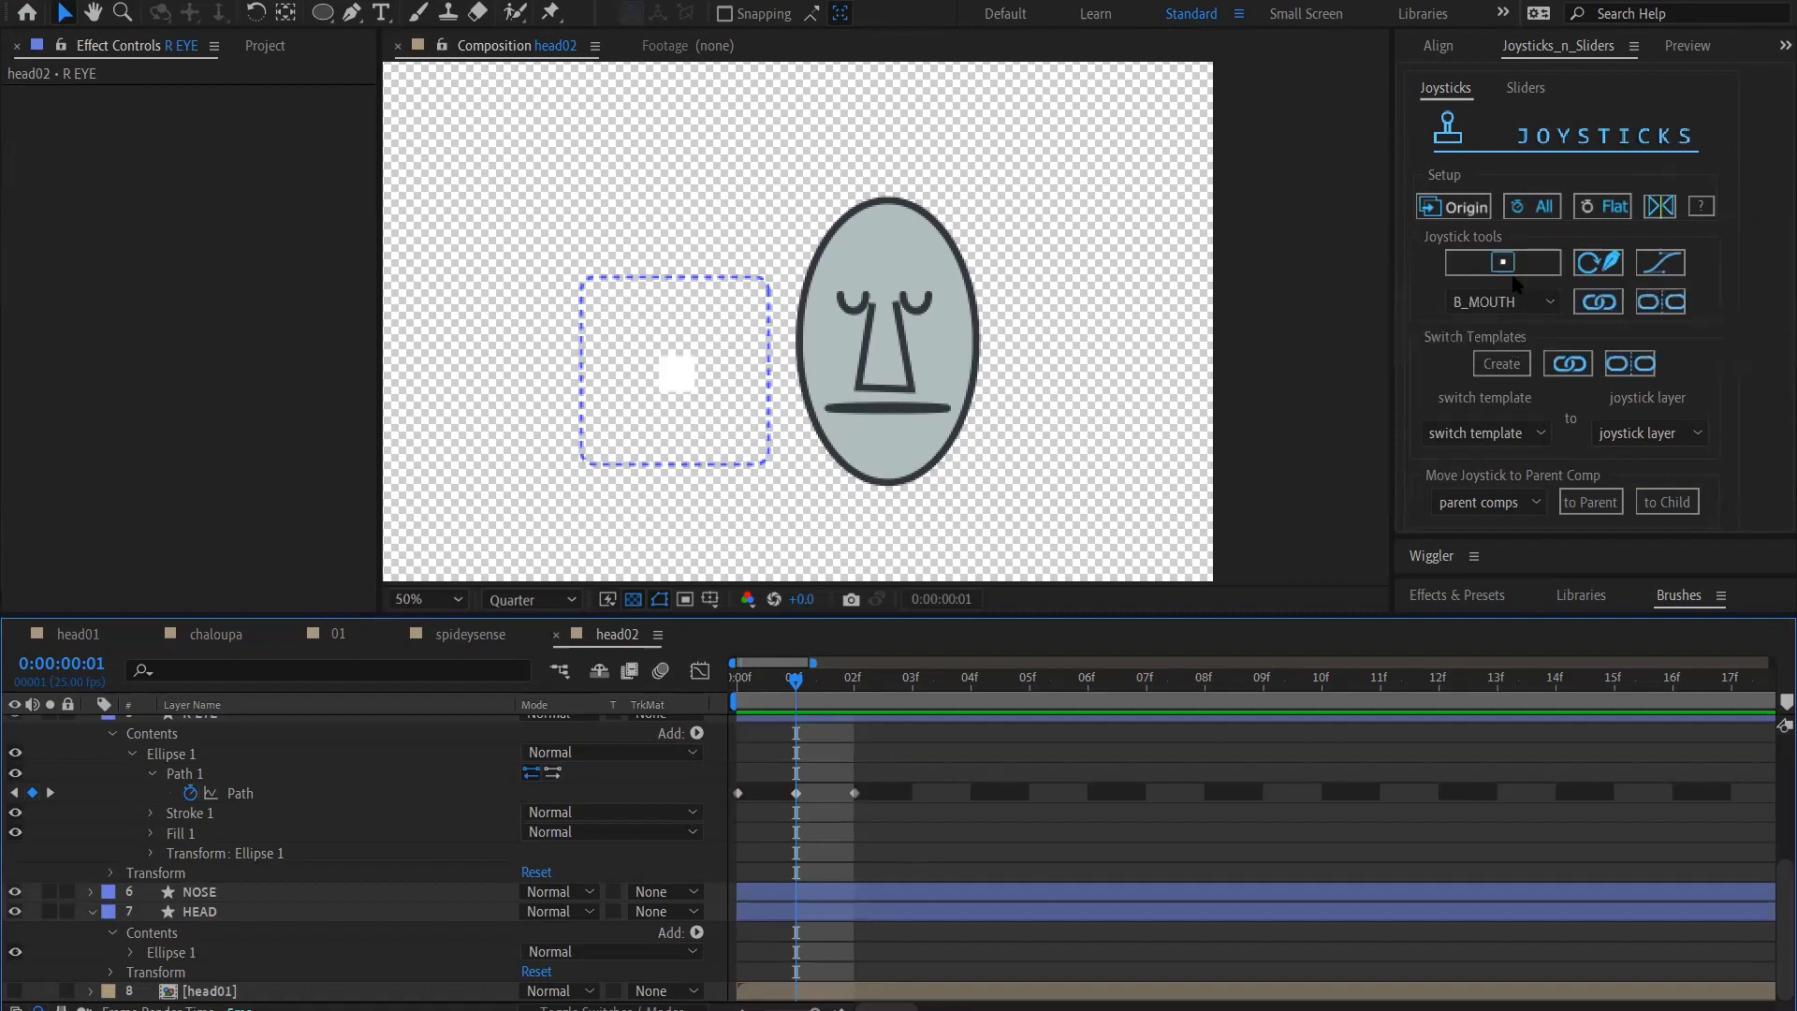
{"action": "left_click", "coordinate": [796, 794]}
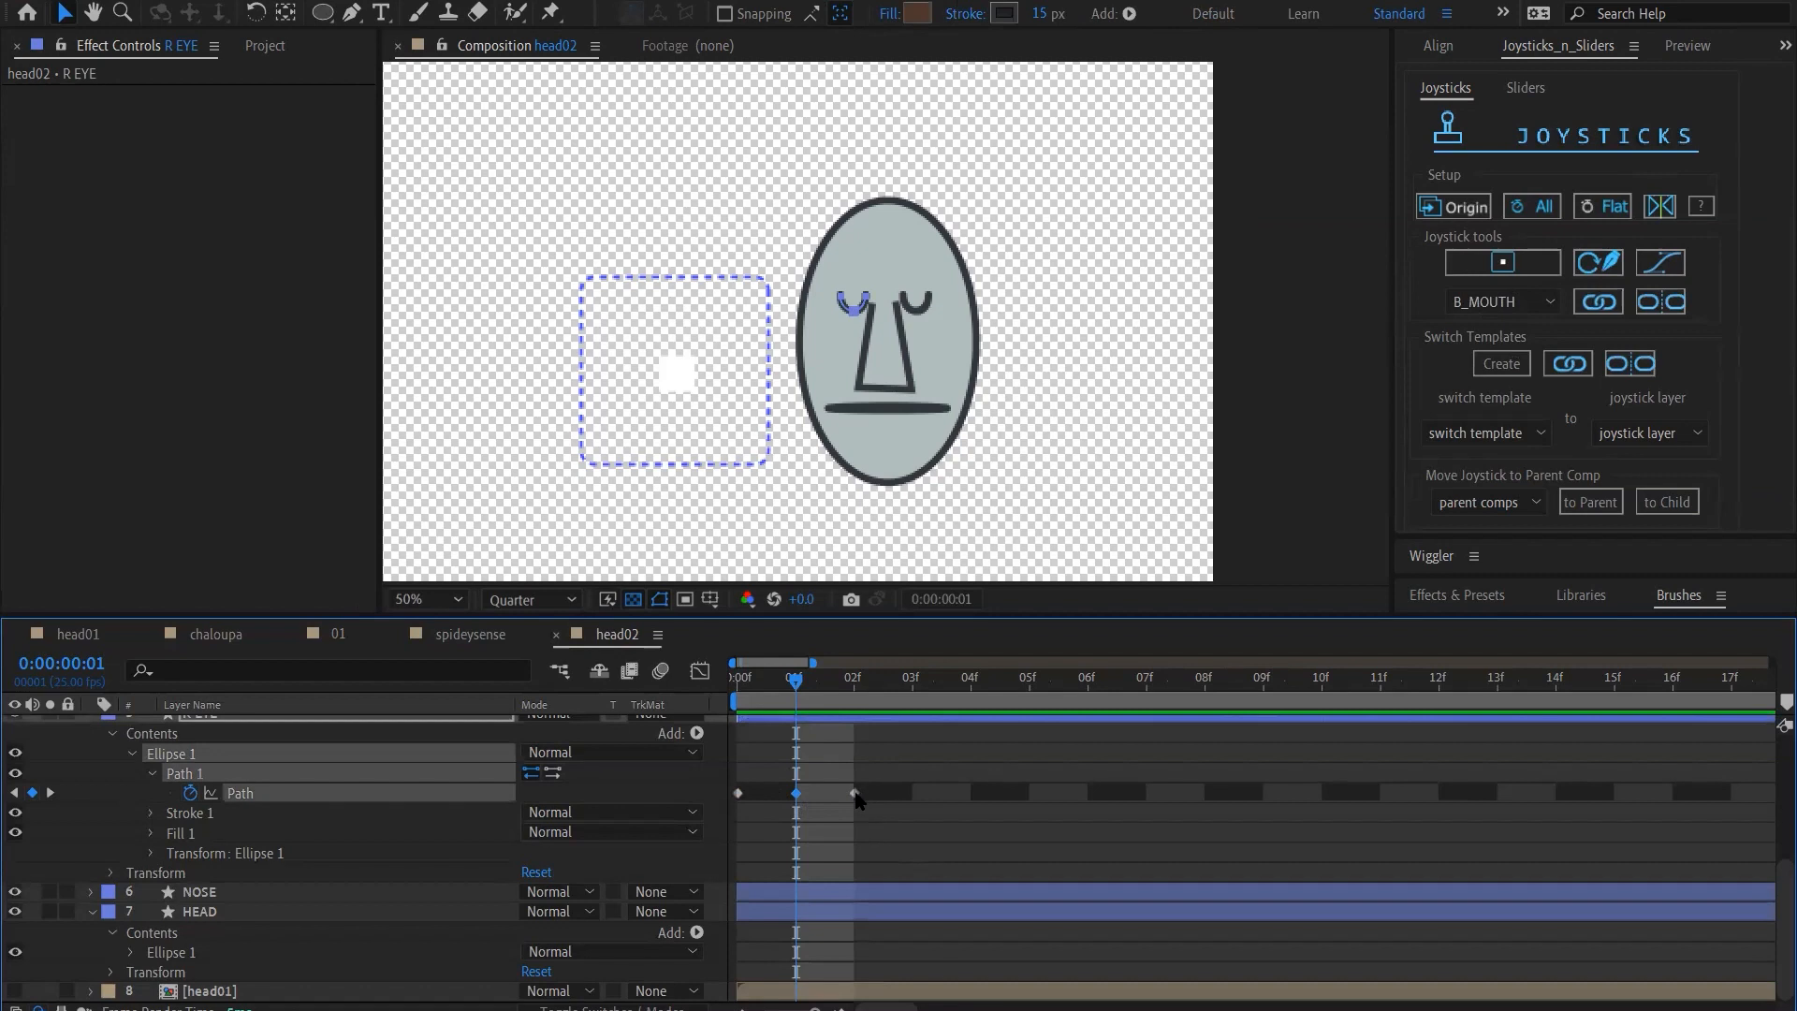
{"action": "left_click", "coordinate": [855, 794]}
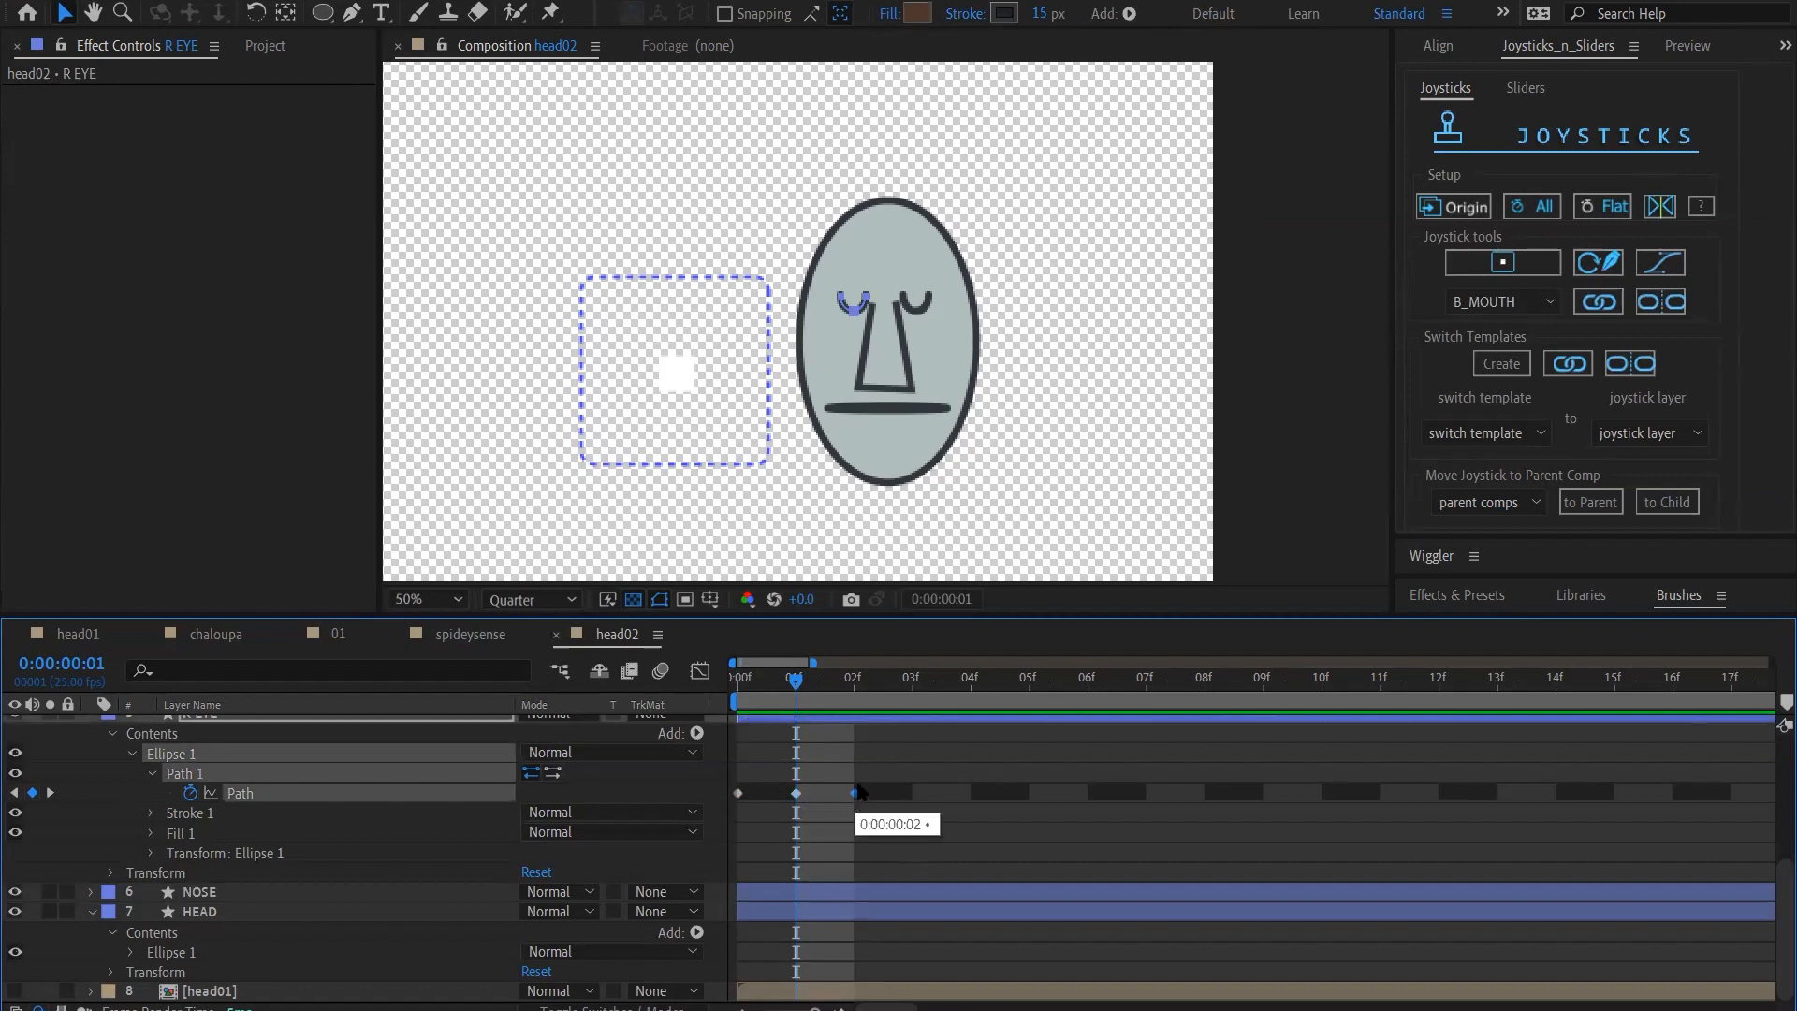
{"action": "left_click", "coordinate": [853, 682]}
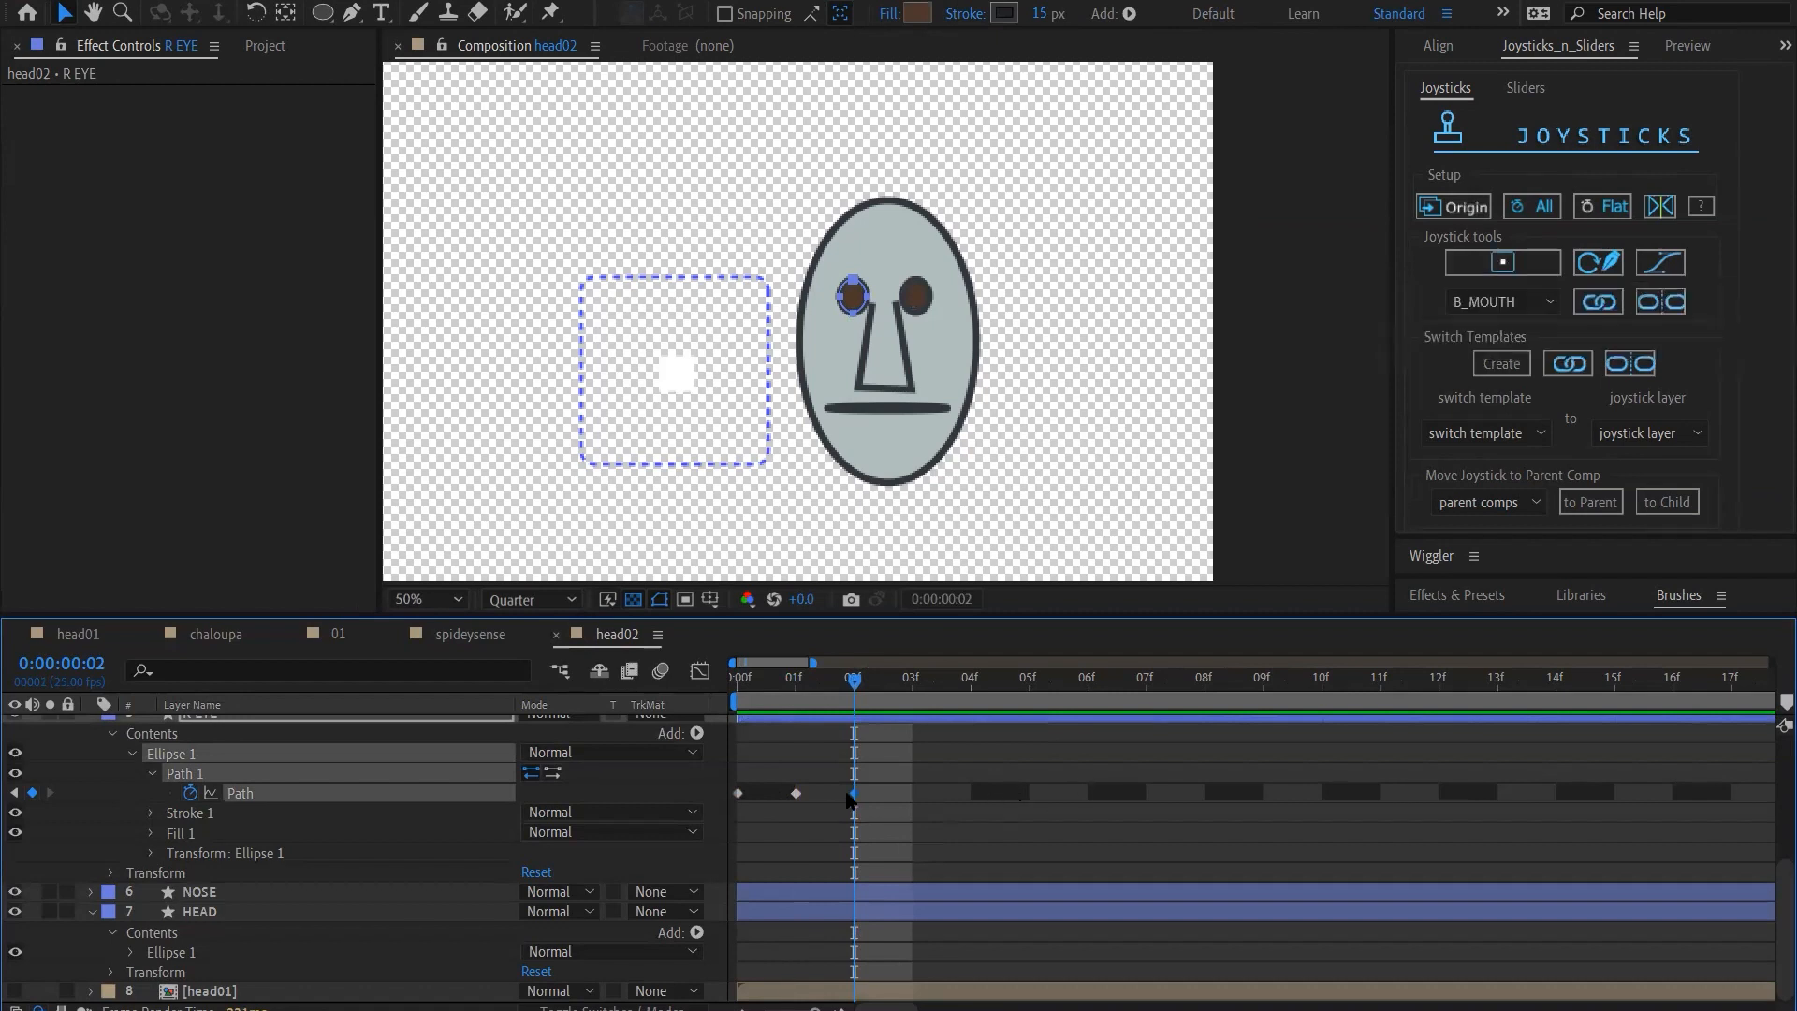
{"action": "left_click_drag", "start_coordinate": [854, 795], "coordinate": [913, 795]}
{"action": "left_click_drag", "start_coordinate": [795, 797], "coordinate": [970, 824]}
At frame 1, reshape the R EYE path into a half-closed eye with a flat upper lid
{"action": "left_click", "coordinate": [746, 794]}
{"action": "left_click", "coordinate": [785, 697]}
{"action": "left_click_drag", "start_coordinate": [739, 702], "coordinate": [803, 711]}
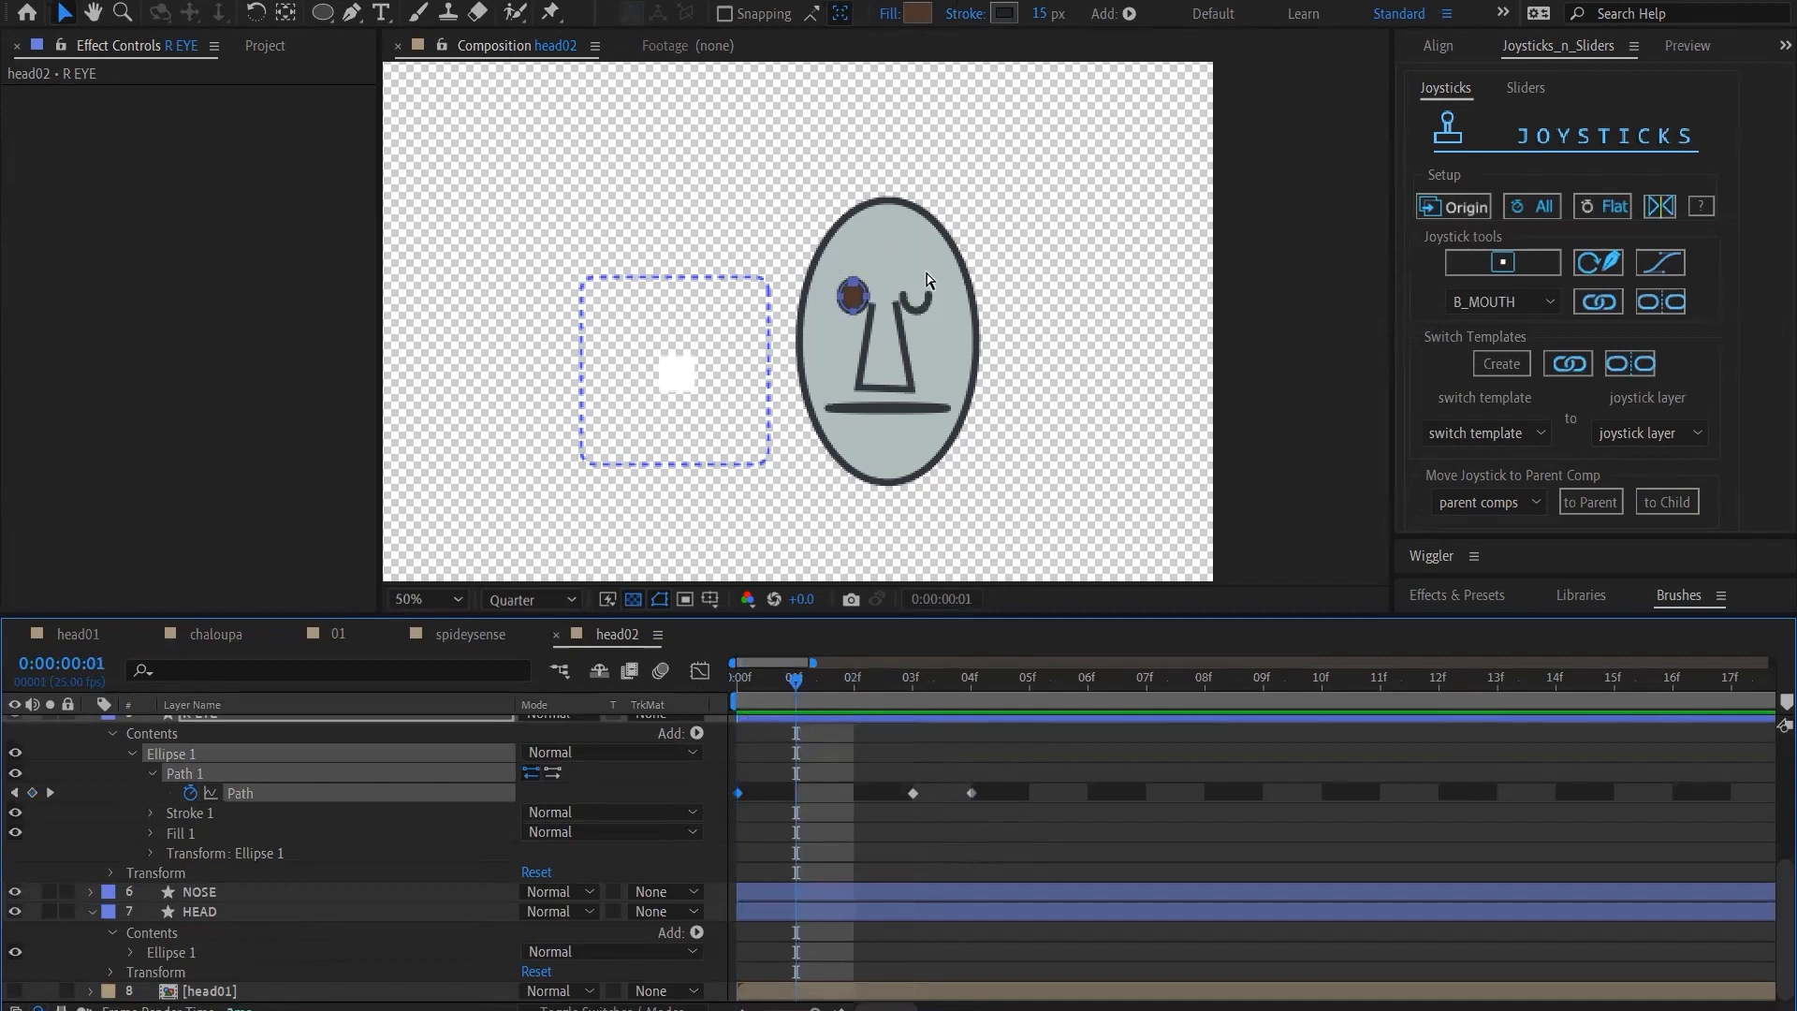
{"action": "scroll", "coordinate": [927, 278], "scroll_direction": "up", "scroll_amount": 2}
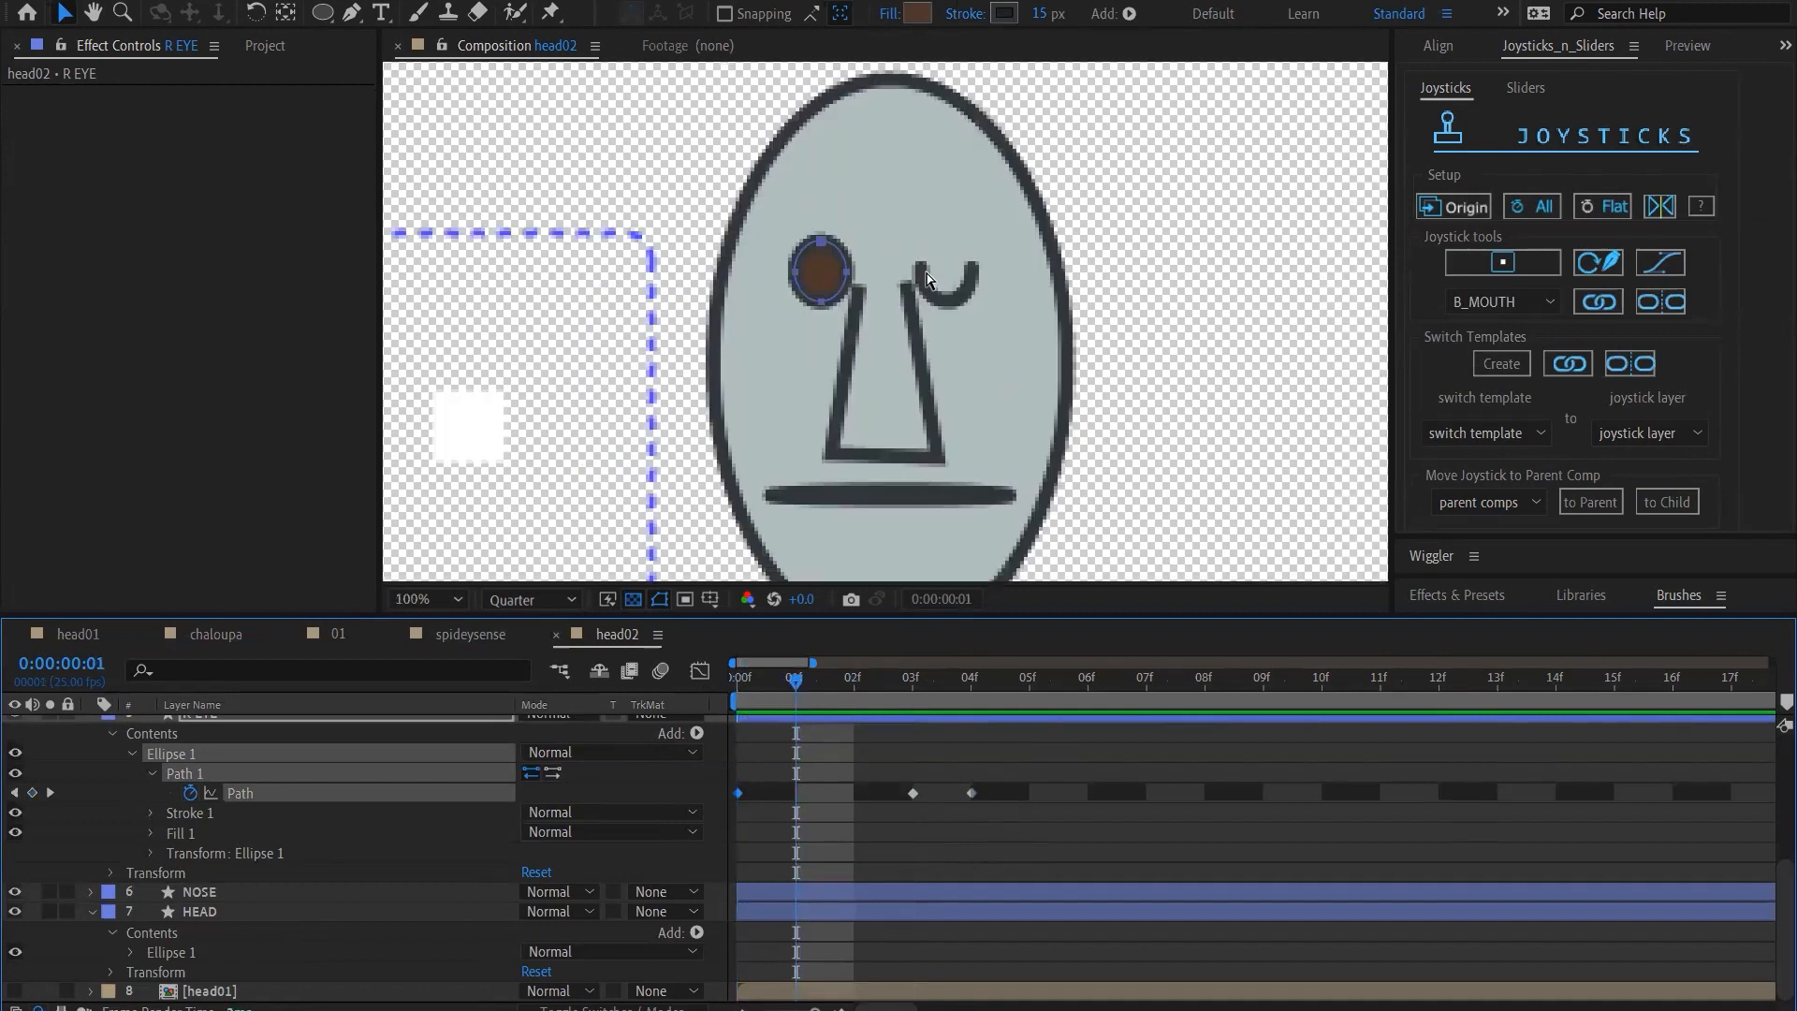
{"action": "left_click", "coordinate": [846, 281]}
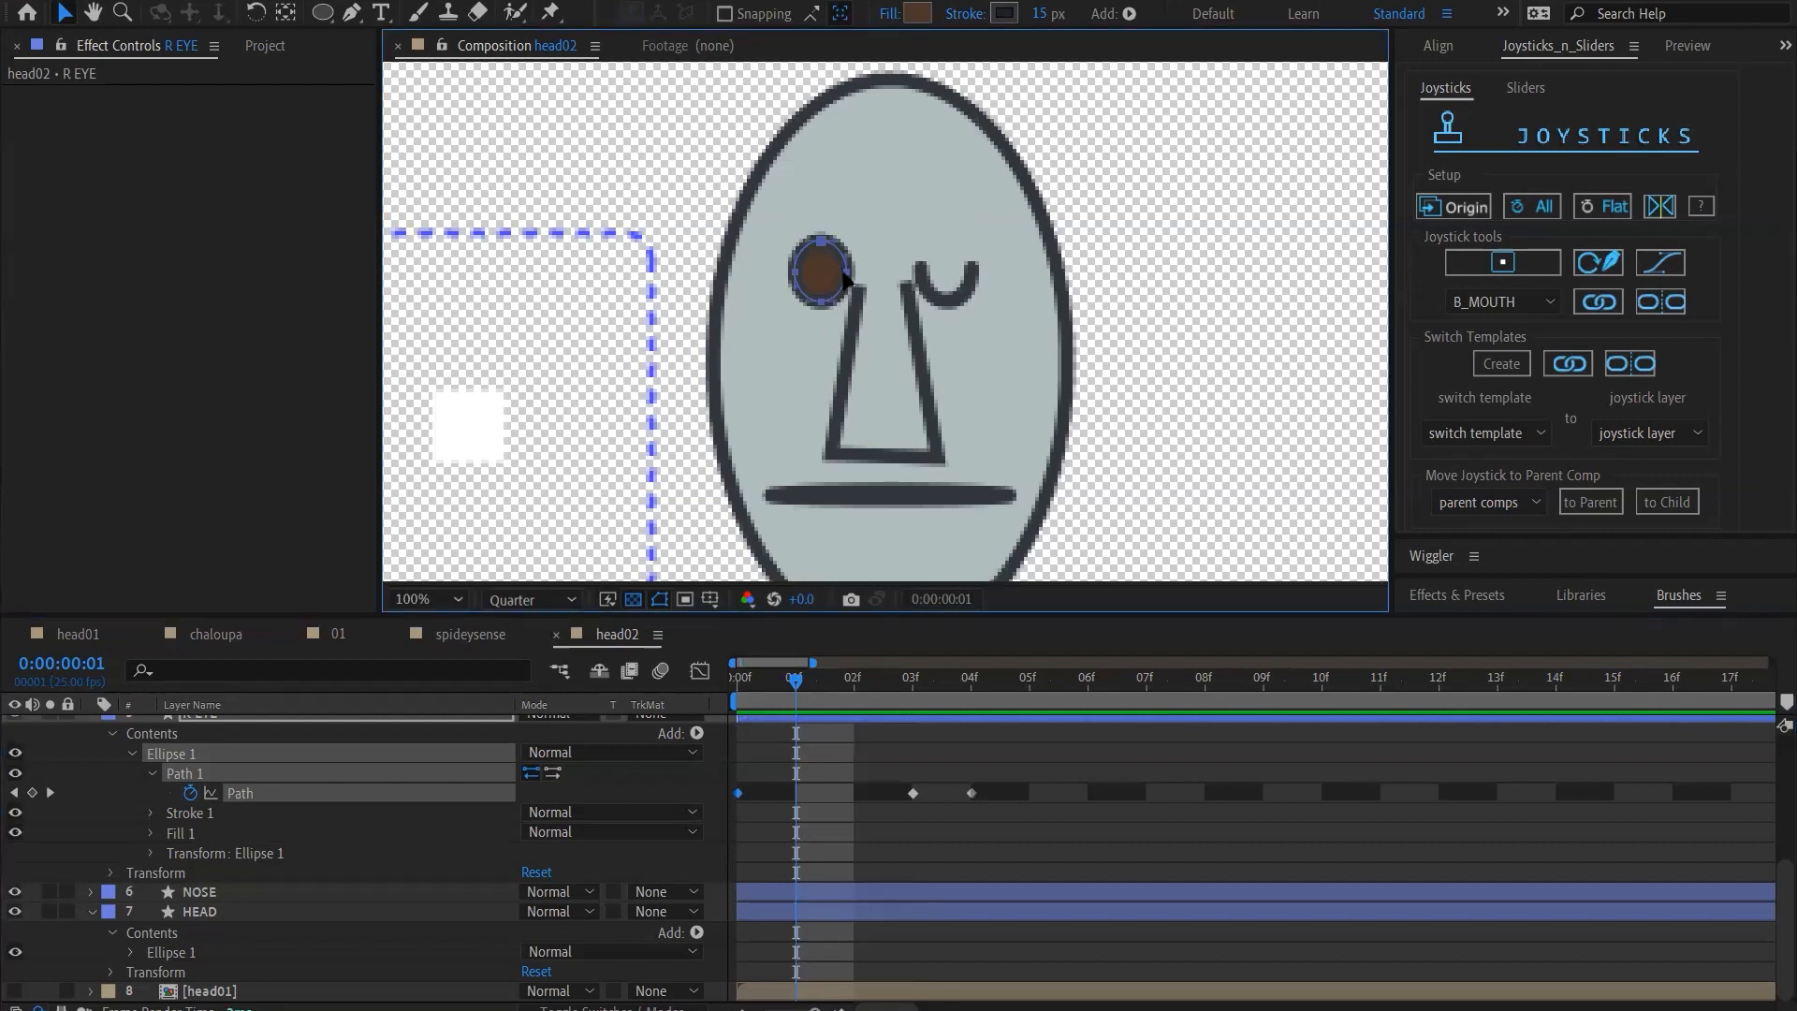
{"action": "left_click_drag", "start_coordinate": [845, 278], "coordinate": [805, 255]}
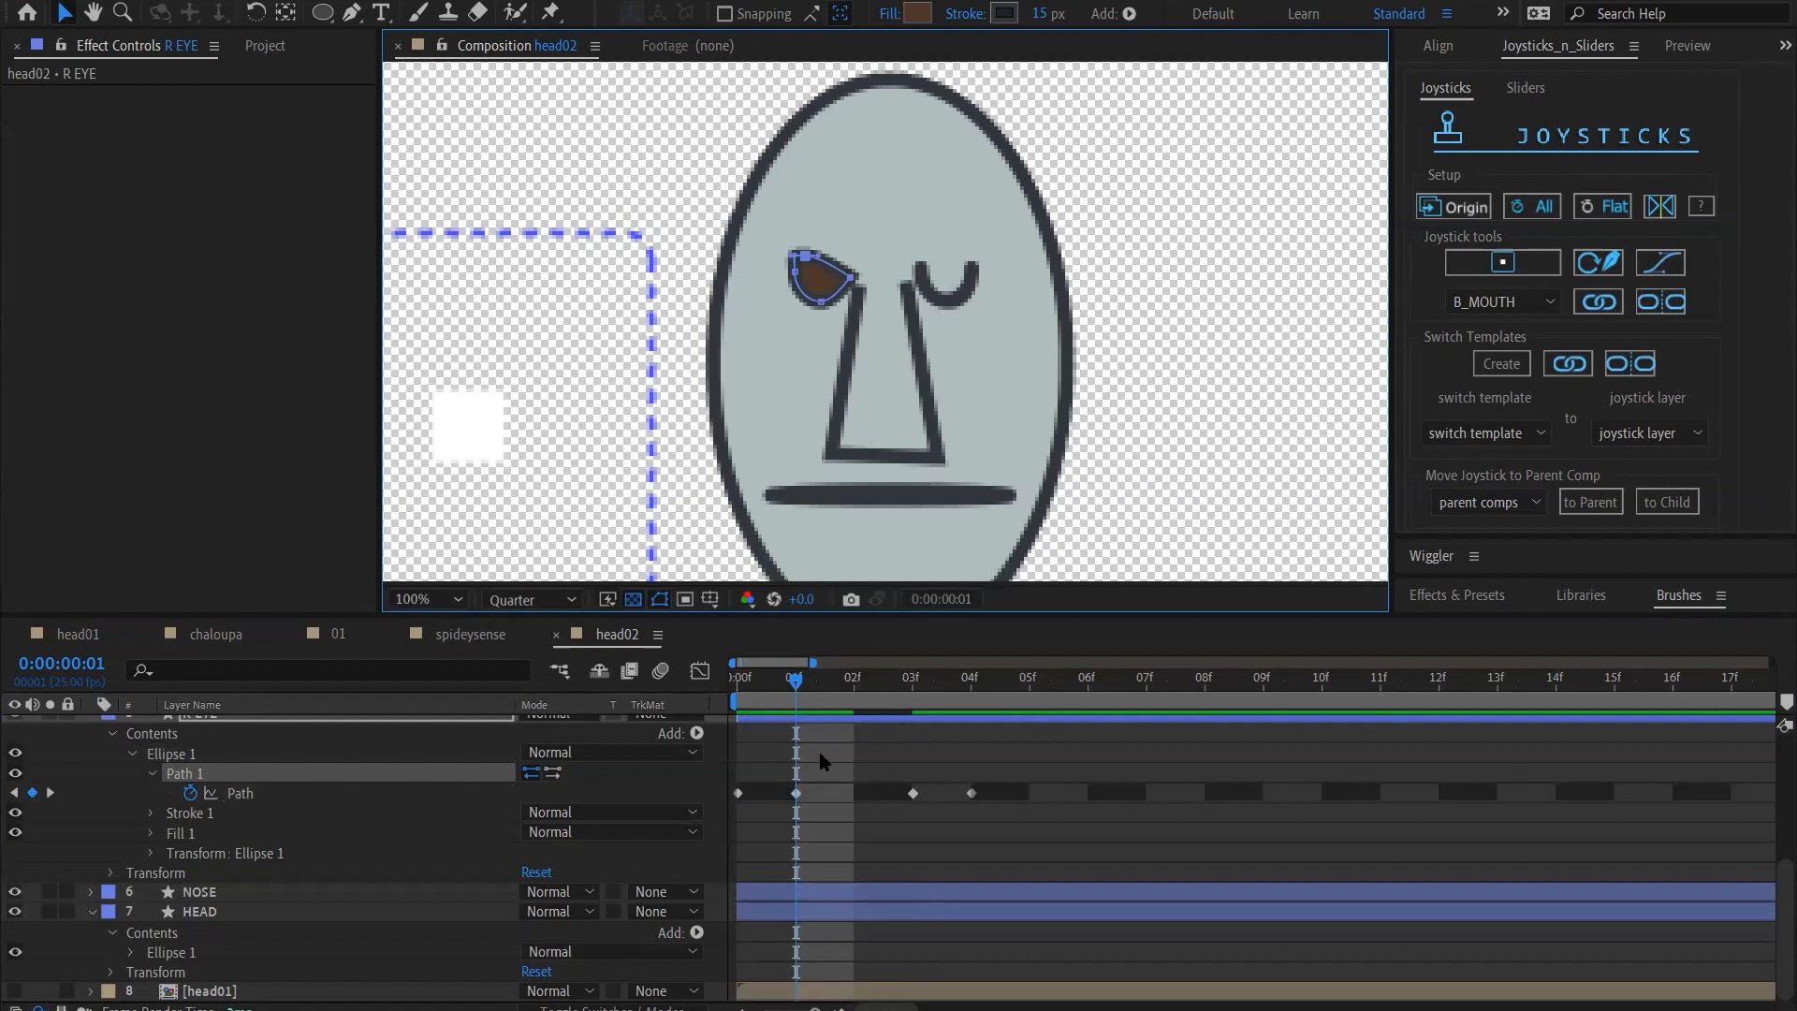
{"action": "left_click_drag", "start_coordinate": [817, 255], "coordinate": [843, 262]}
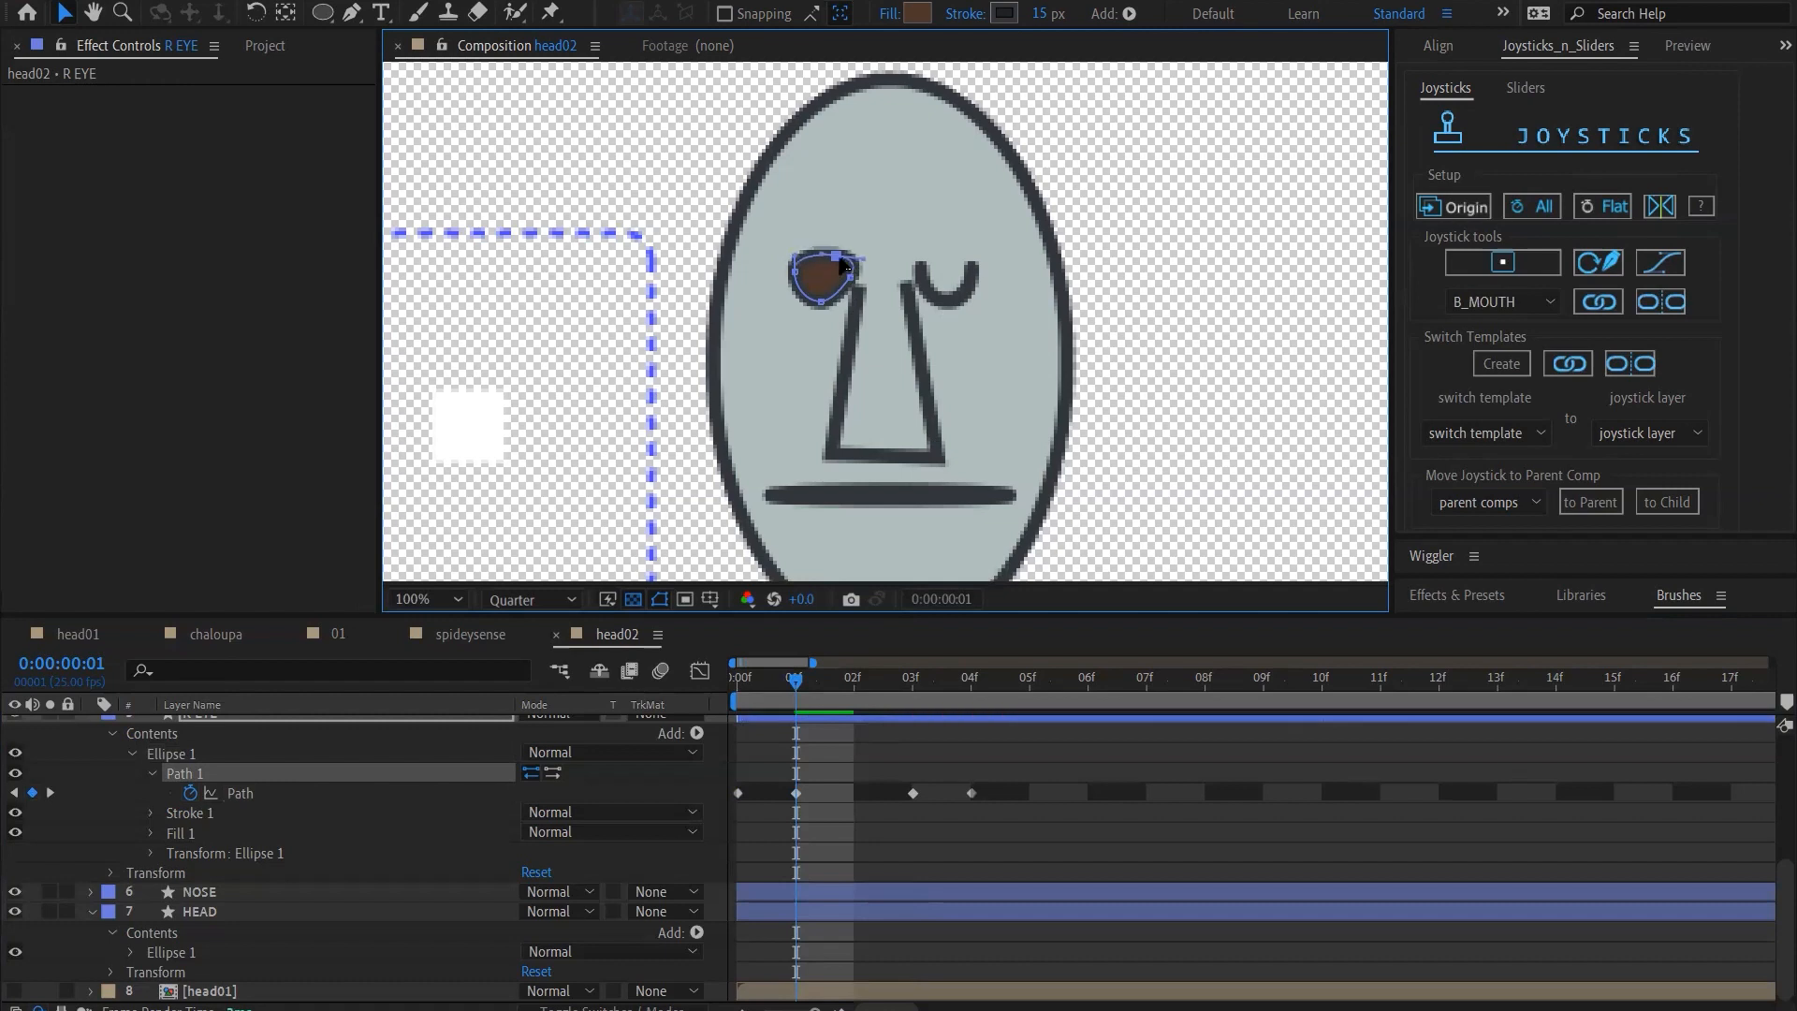
{"action": "left_click", "coordinate": [794, 274]}
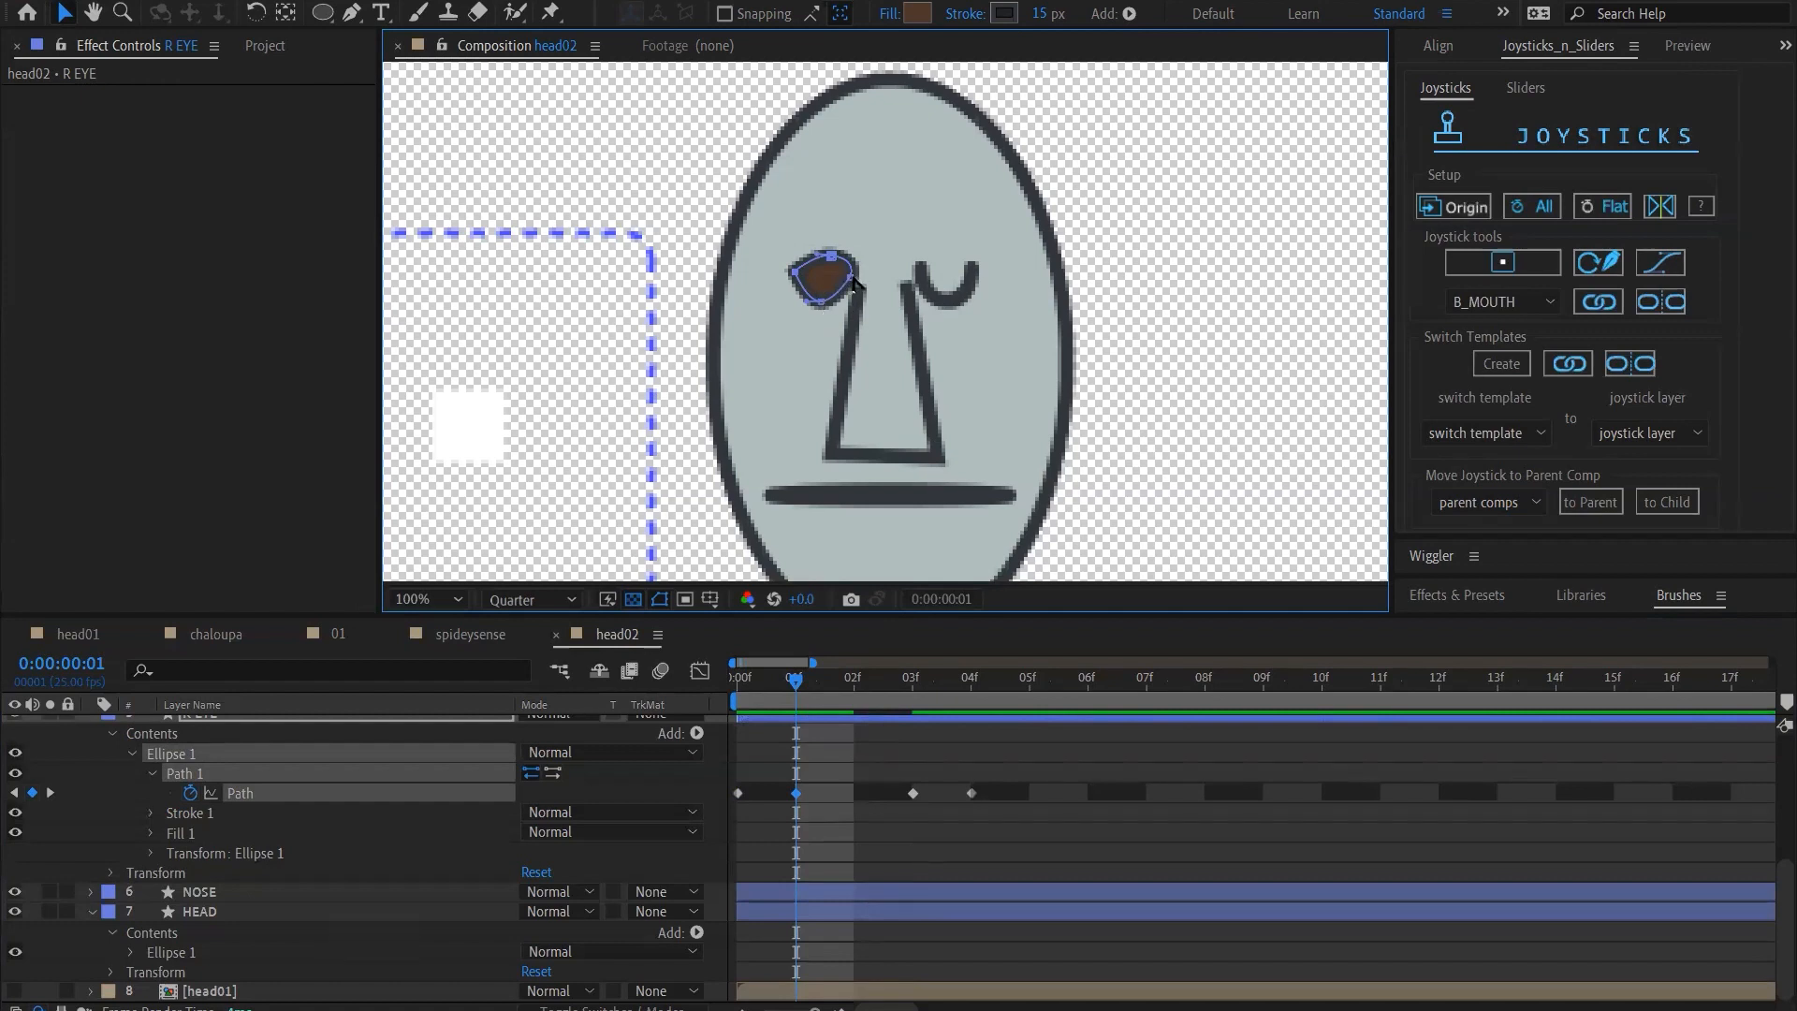
{"action": "mouse_move", "coordinate": [847, 290]}
{"action": "left_mouse_down"}
{"action": "mouse_move", "coordinate": [852, 256]}
{"action": "mouse_move", "coordinate": [844, 271]}
{"action": "left_mouse_up"}
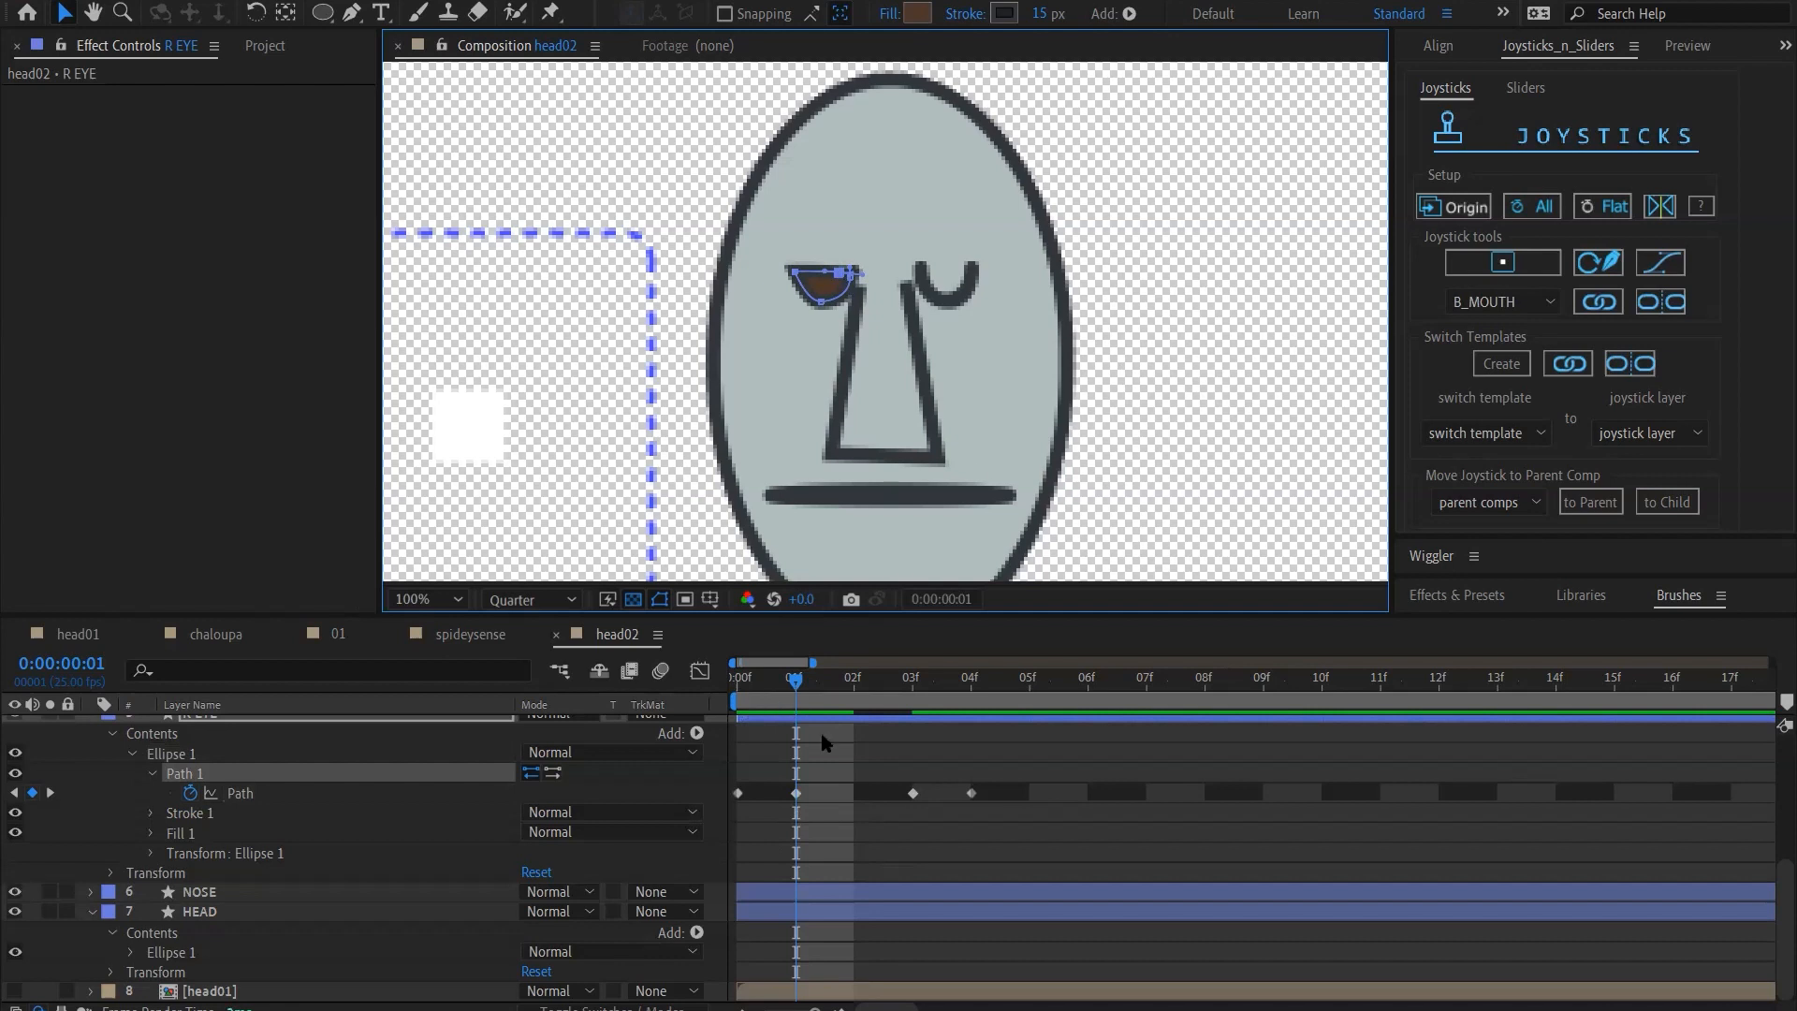
At frame 2, reshape the R EYE path with its upper lid slanting down toward the nose, and compare it with frame 1
{"action": "left_click_drag", "start_coordinate": [796, 680], "coordinate": [836, 691]}
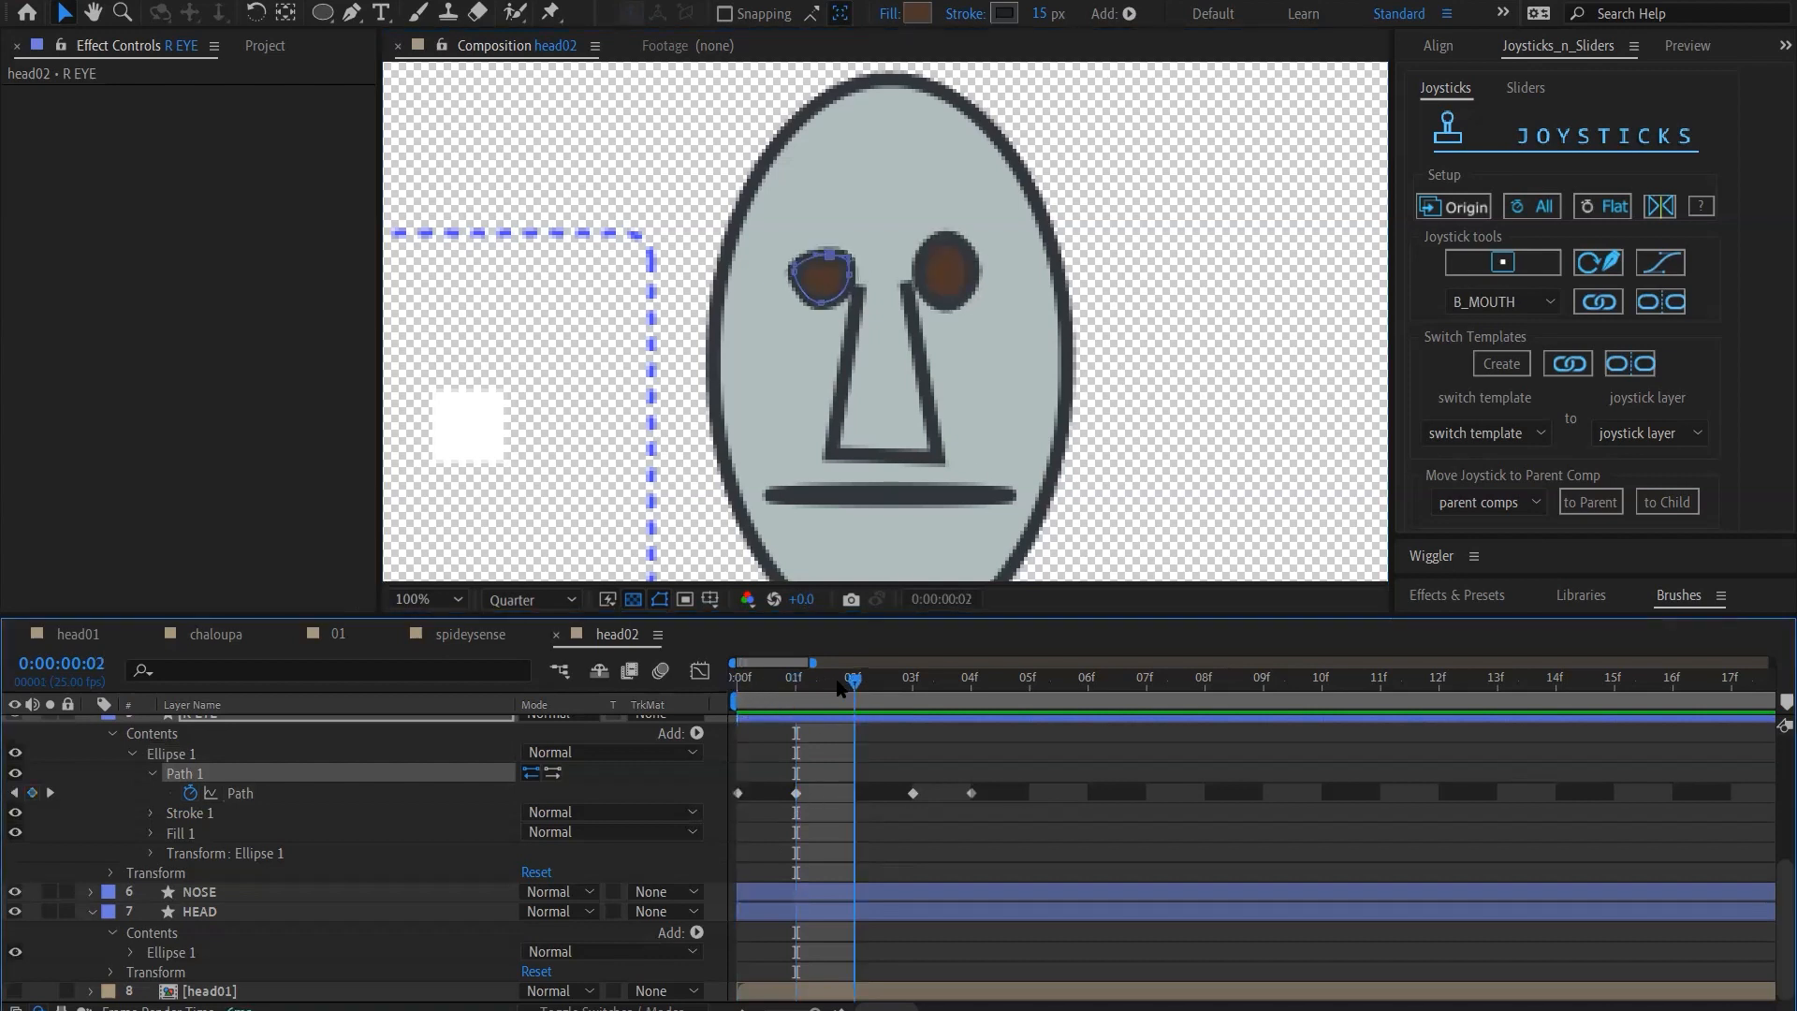
{"action": "left_click", "coordinate": [823, 269]}
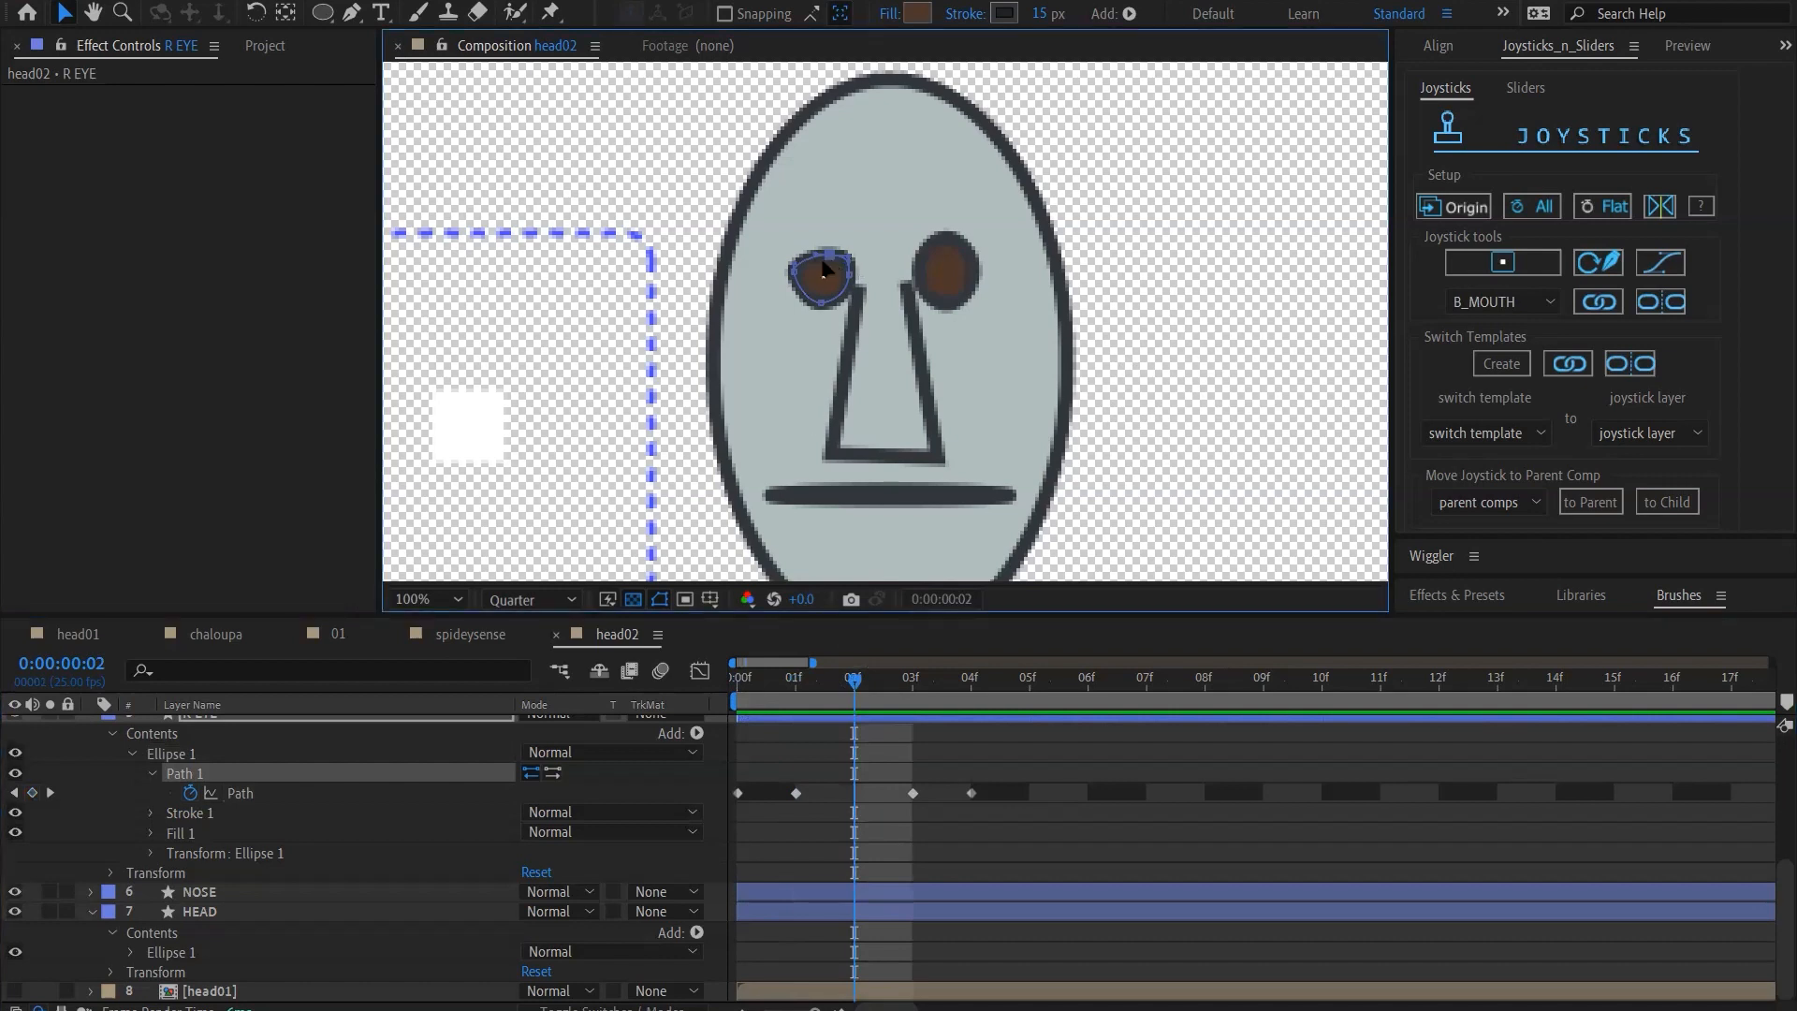
{"action": "left_click_drag", "start_coordinate": [829, 262], "coordinate": [810, 249]}
{"action": "left_click_drag", "start_coordinate": [848, 263], "coordinate": [835, 261]}
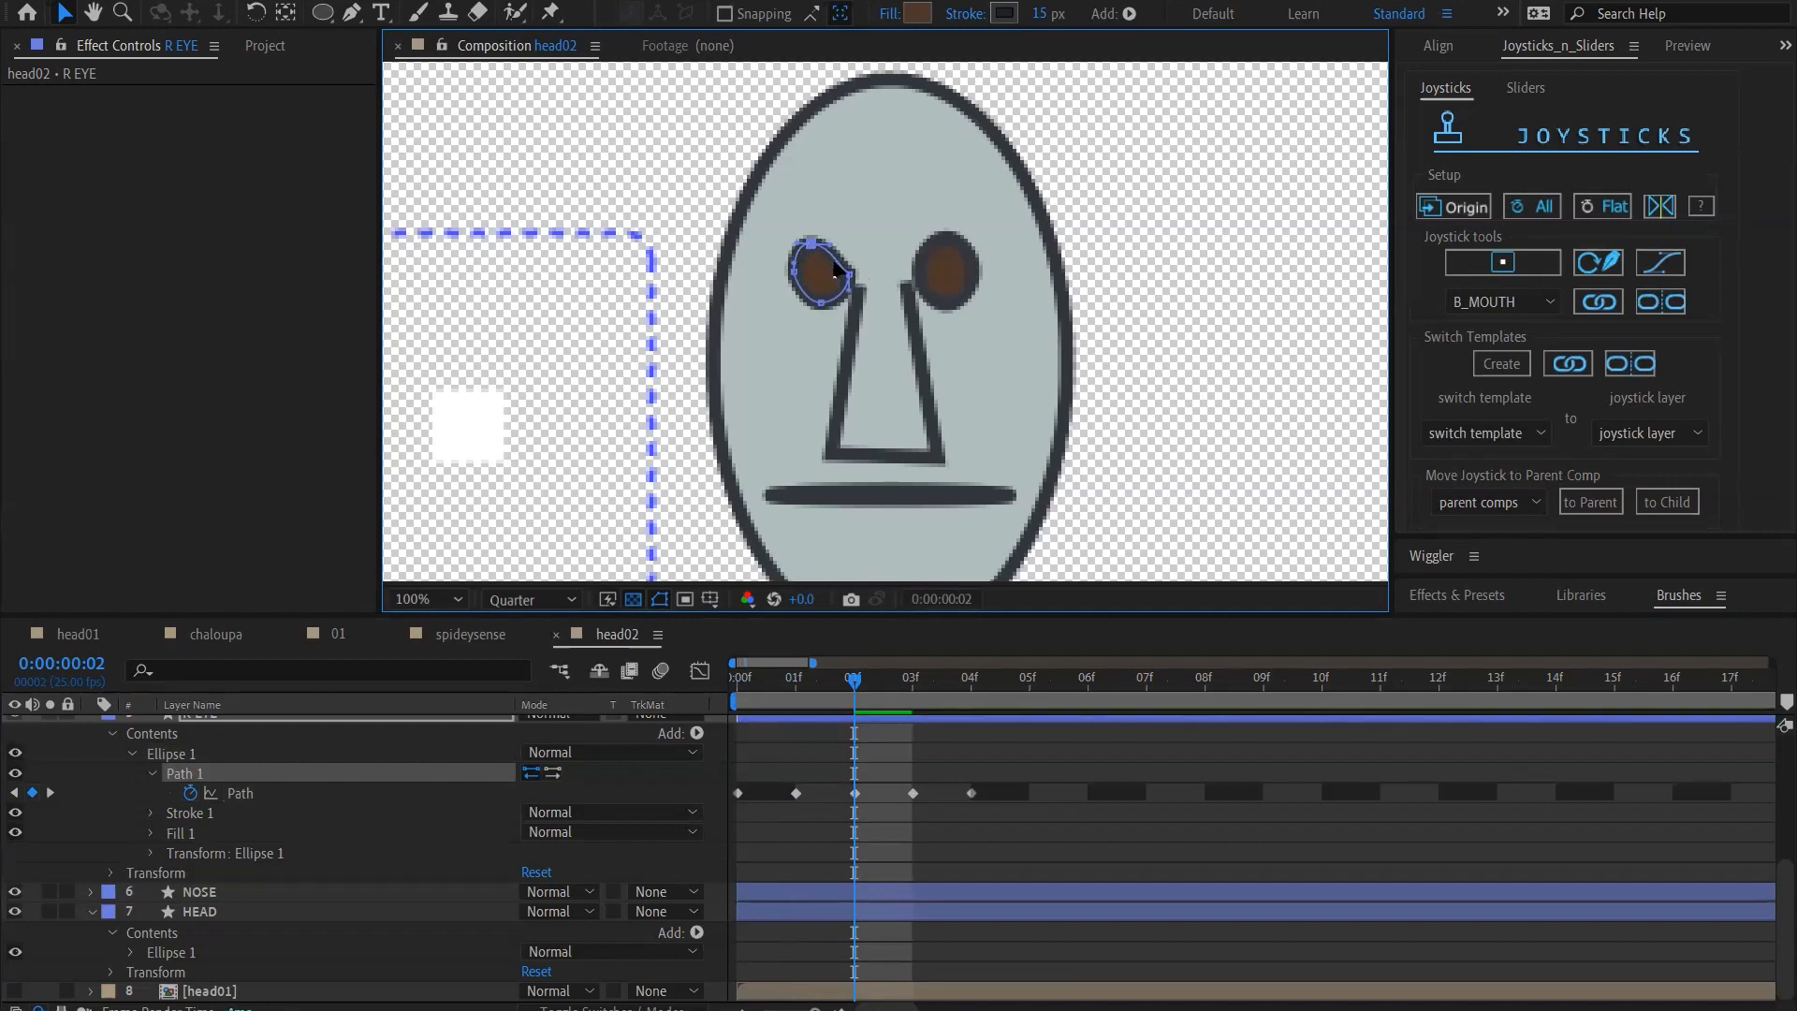
{"action": "mouse_move", "coordinate": [852, 688]}
{"action": "left_mouse_down"}
{"action": "mouse_move", "coordinate": [801, 670]}
{"action": "mouse_move", "coordinate": [954, 661]}
{"action": "mouse_move", "coordinate": [805, 702]}
{"action": "mouse_move", "coordinate": [875, 700]}
{"action": "left_mouse_up"}
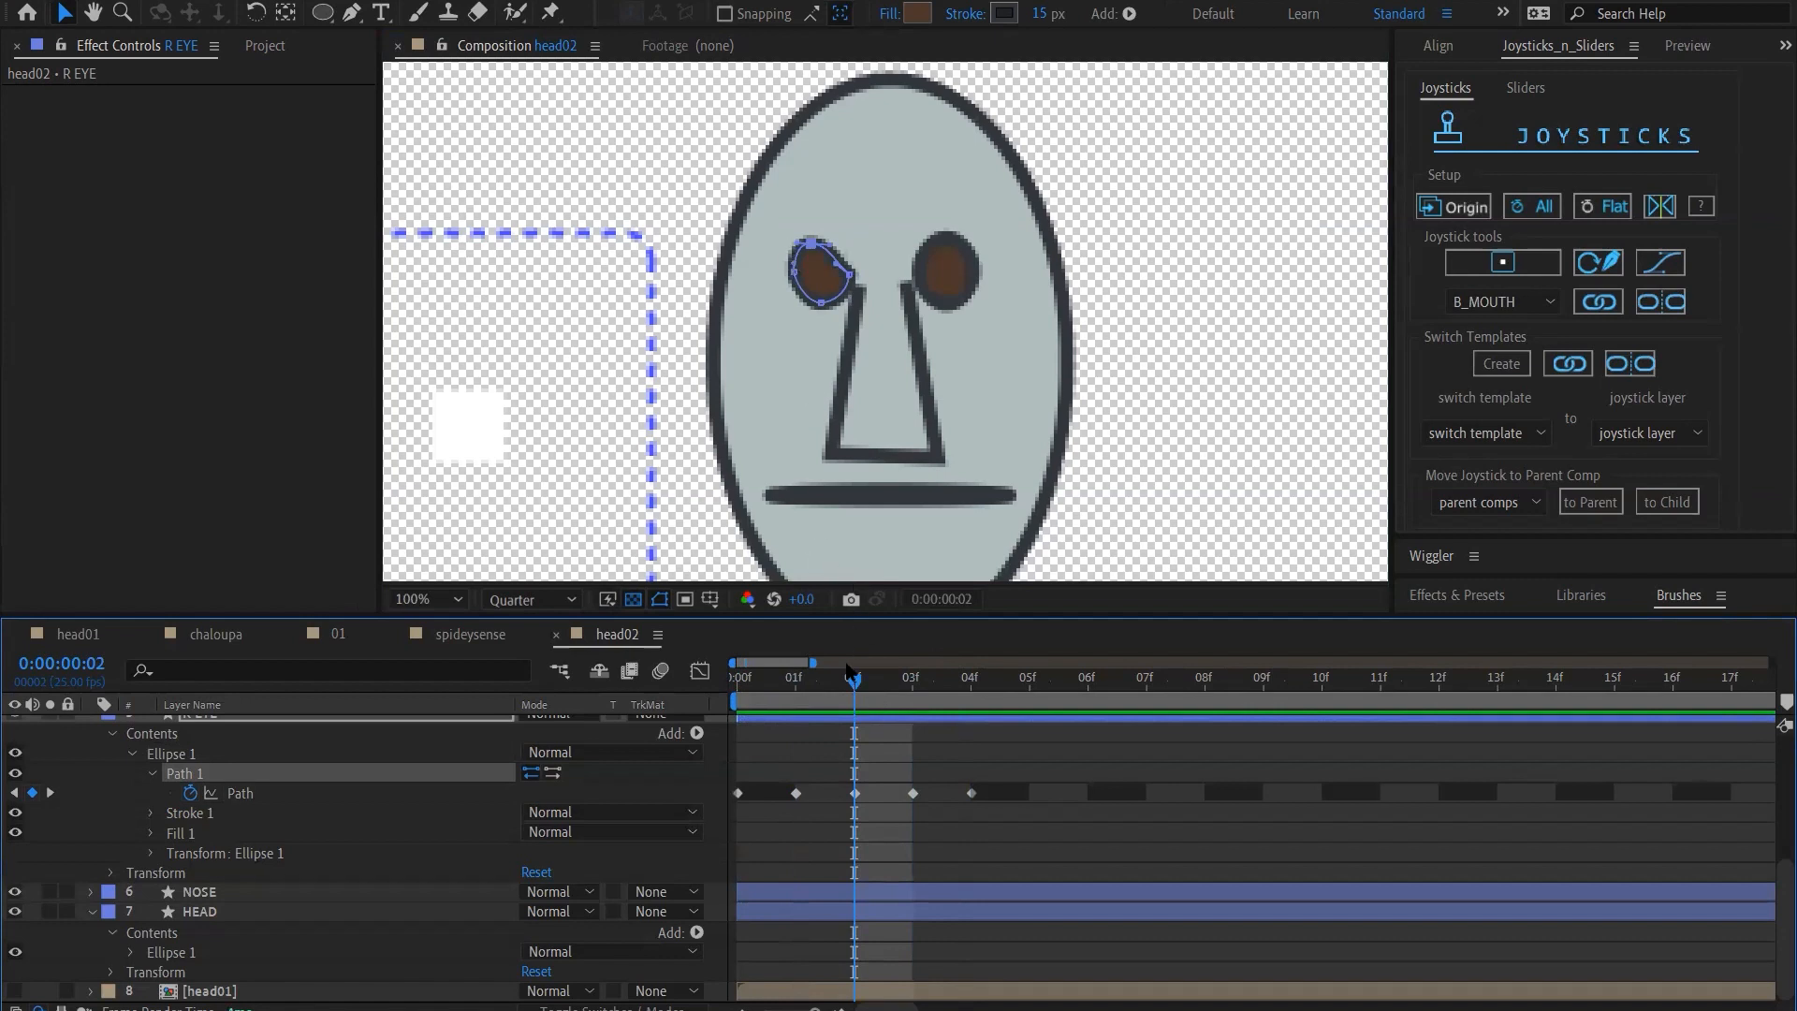
{"action": "mouse_move", "coordinate": [822, 698]}
{"action": "left_mouse_down"}
{"action": "mouse_move", "coordinate": [698, 686]}
{"action": "mouse_move", "coordinate": [971, 691]}
{"action": "mouse_move", "coordinate": [855, 697]}
{"action": "mouse_move", "coordinate": [805, 725]}
{"action": "left_mouse_up"}
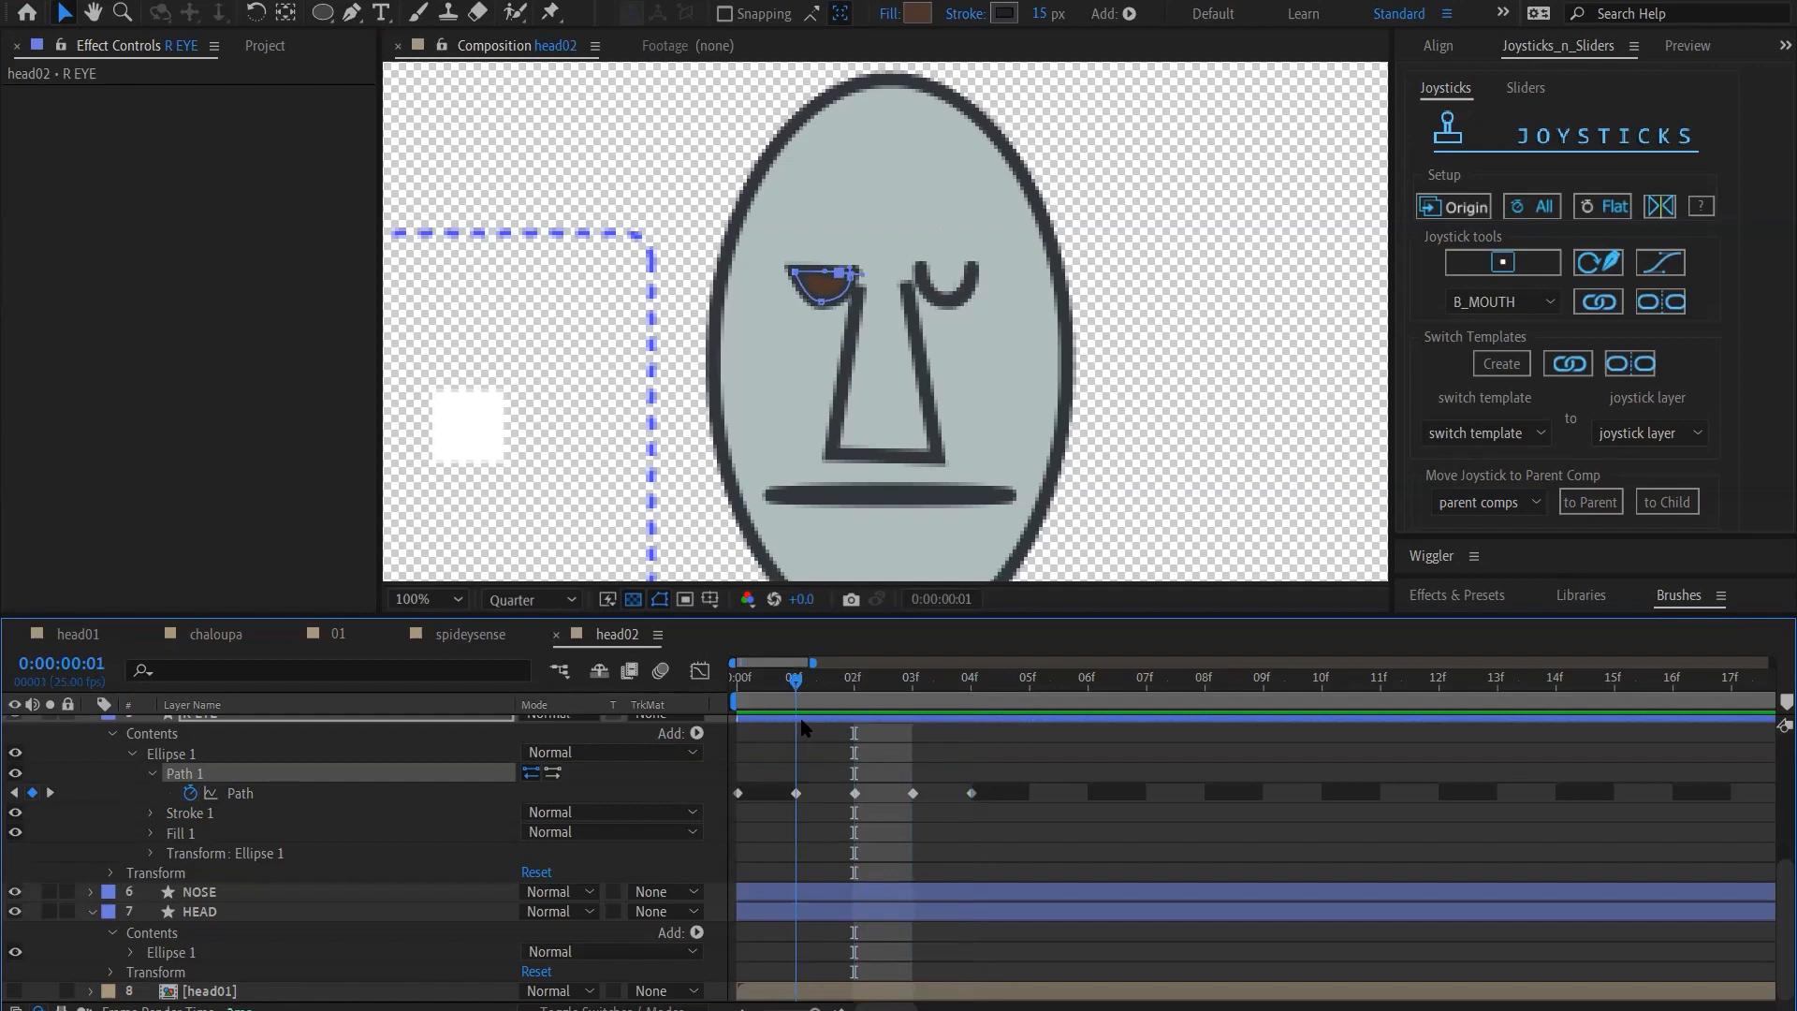
Copy all five R EYE path keyframes onto the L EYE path so that they occupy frames 0 to 4
{"action": "left_click_drag", "start_coordinate": [1051, 794], "coordinate": [736, 803]}
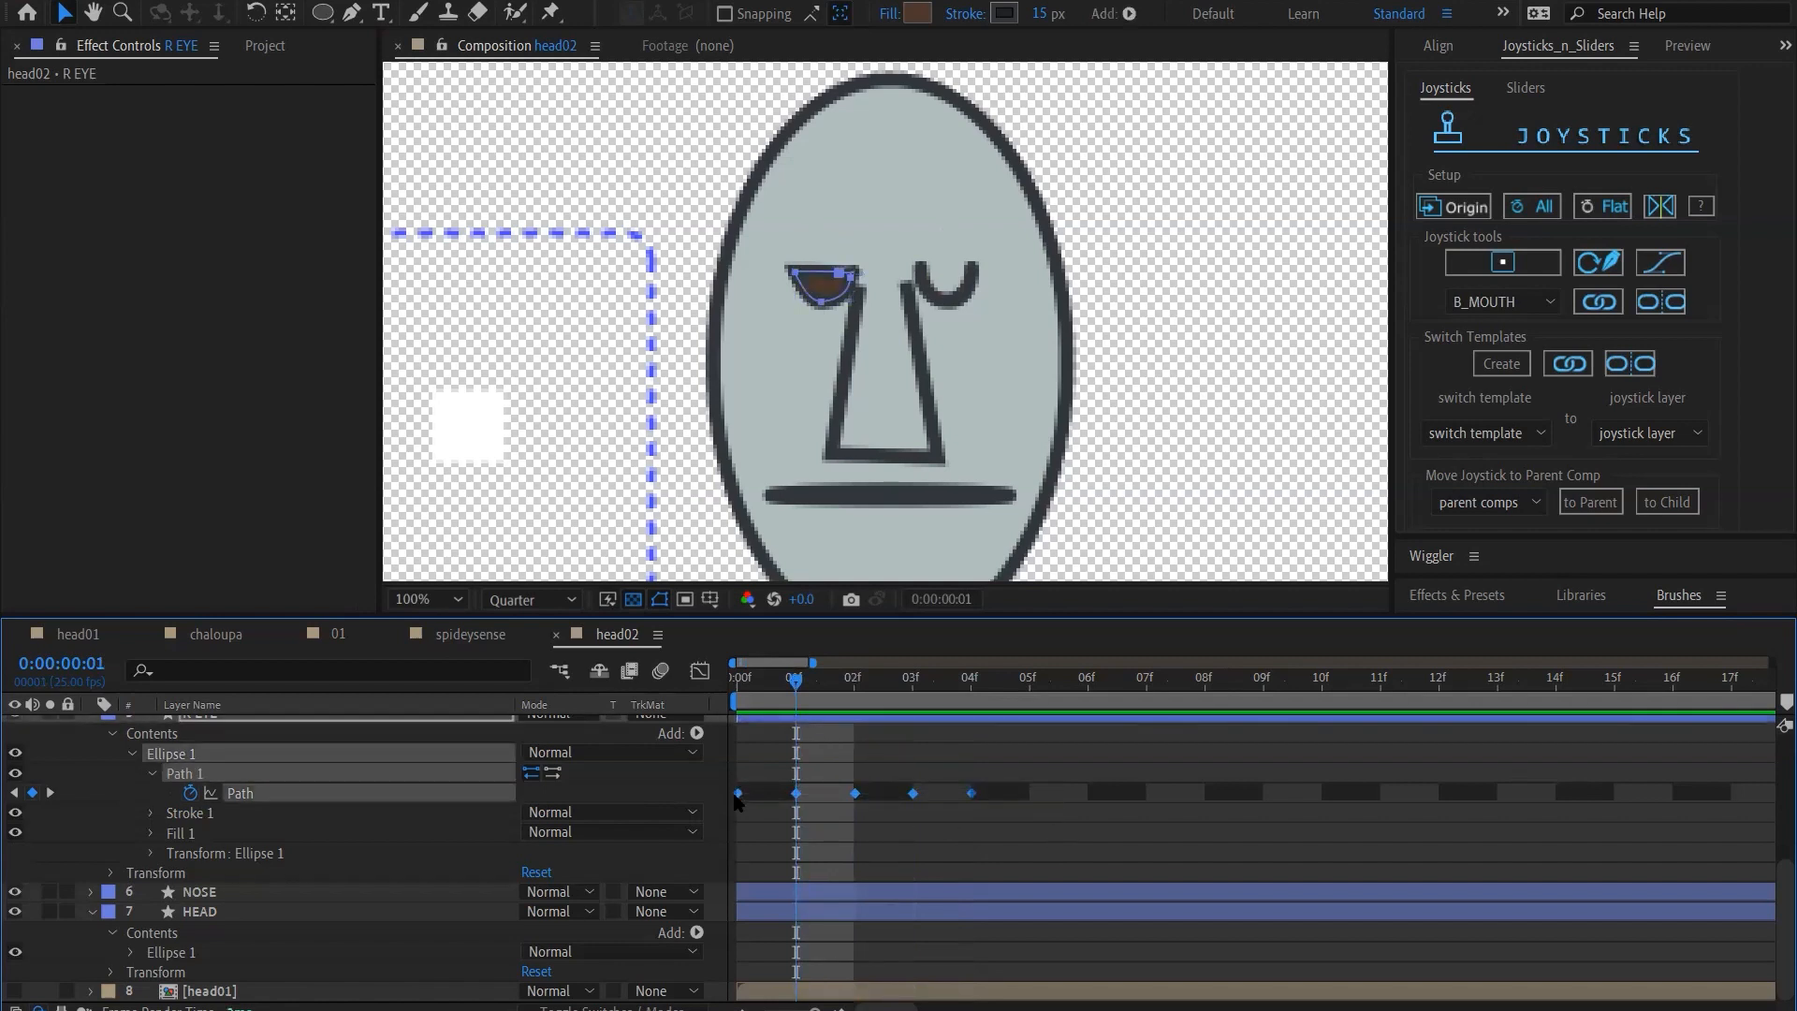
{"action": "scroll", "coordinate": [292, 805], "scroll_direction": "up", "scroll_amount": 3}
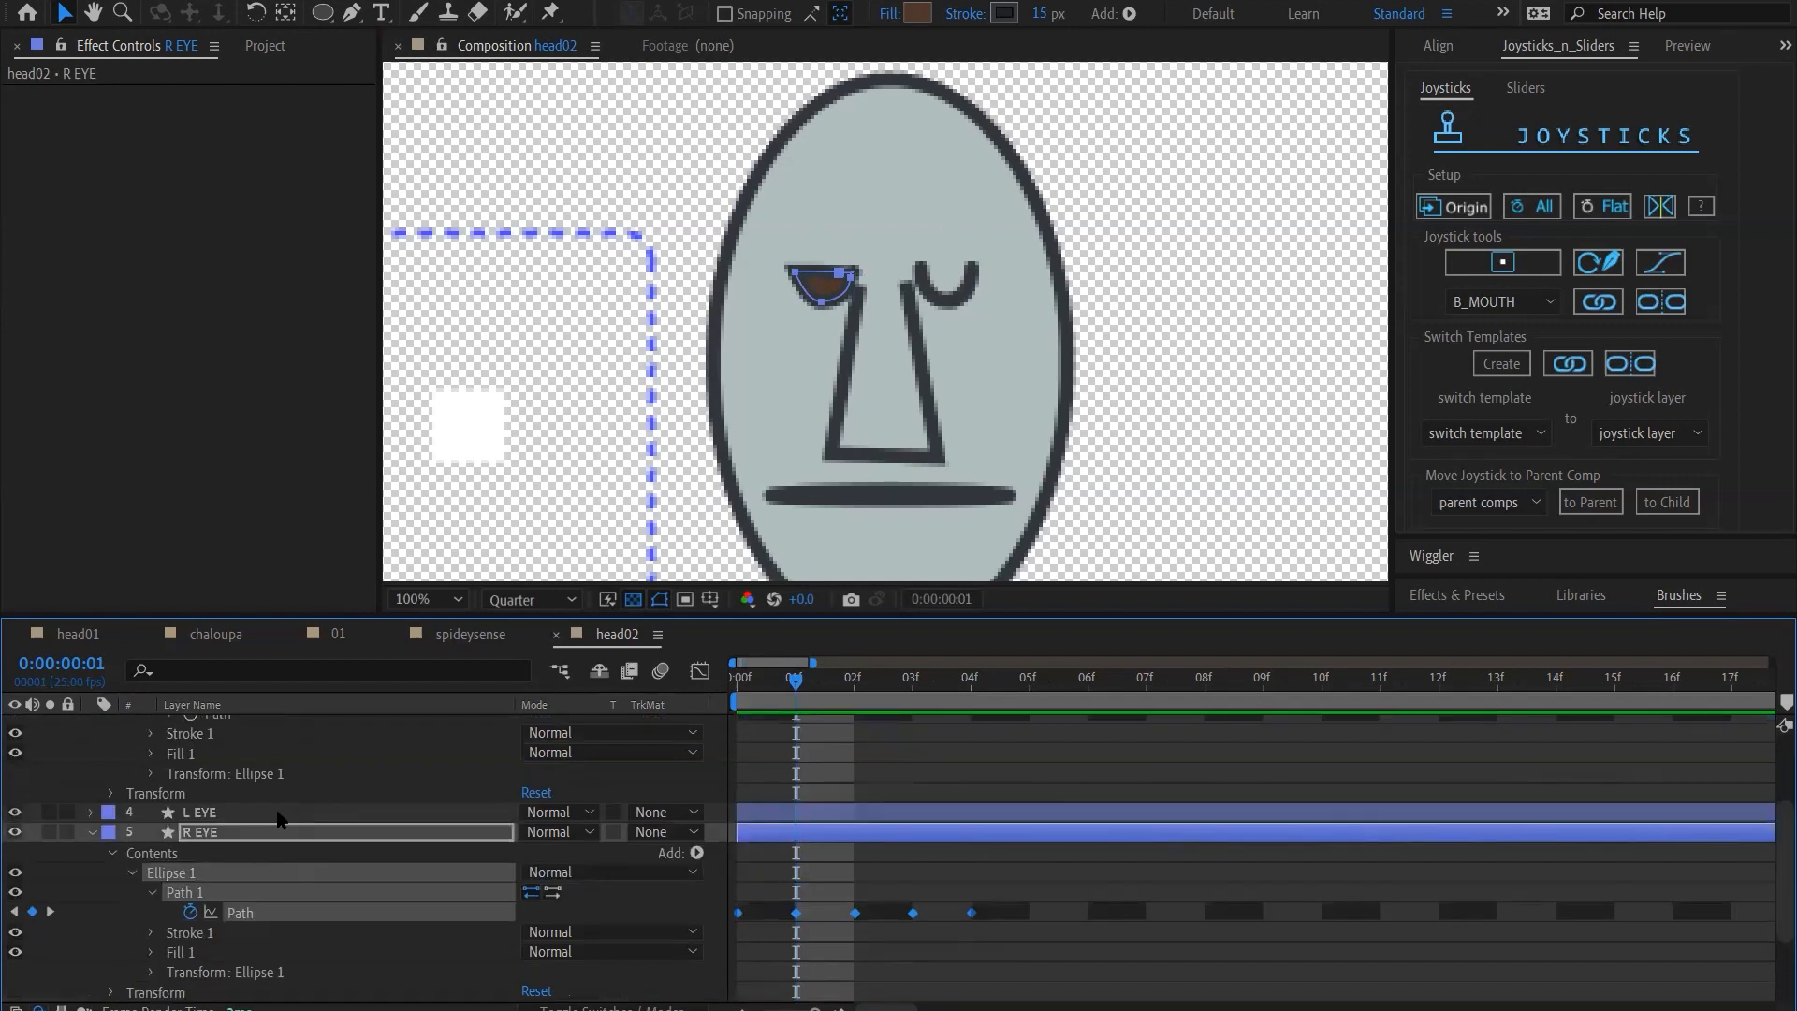
{"action": "left_click", "coordinate": [278, 815]}
{"action": "key", "text": "u"}
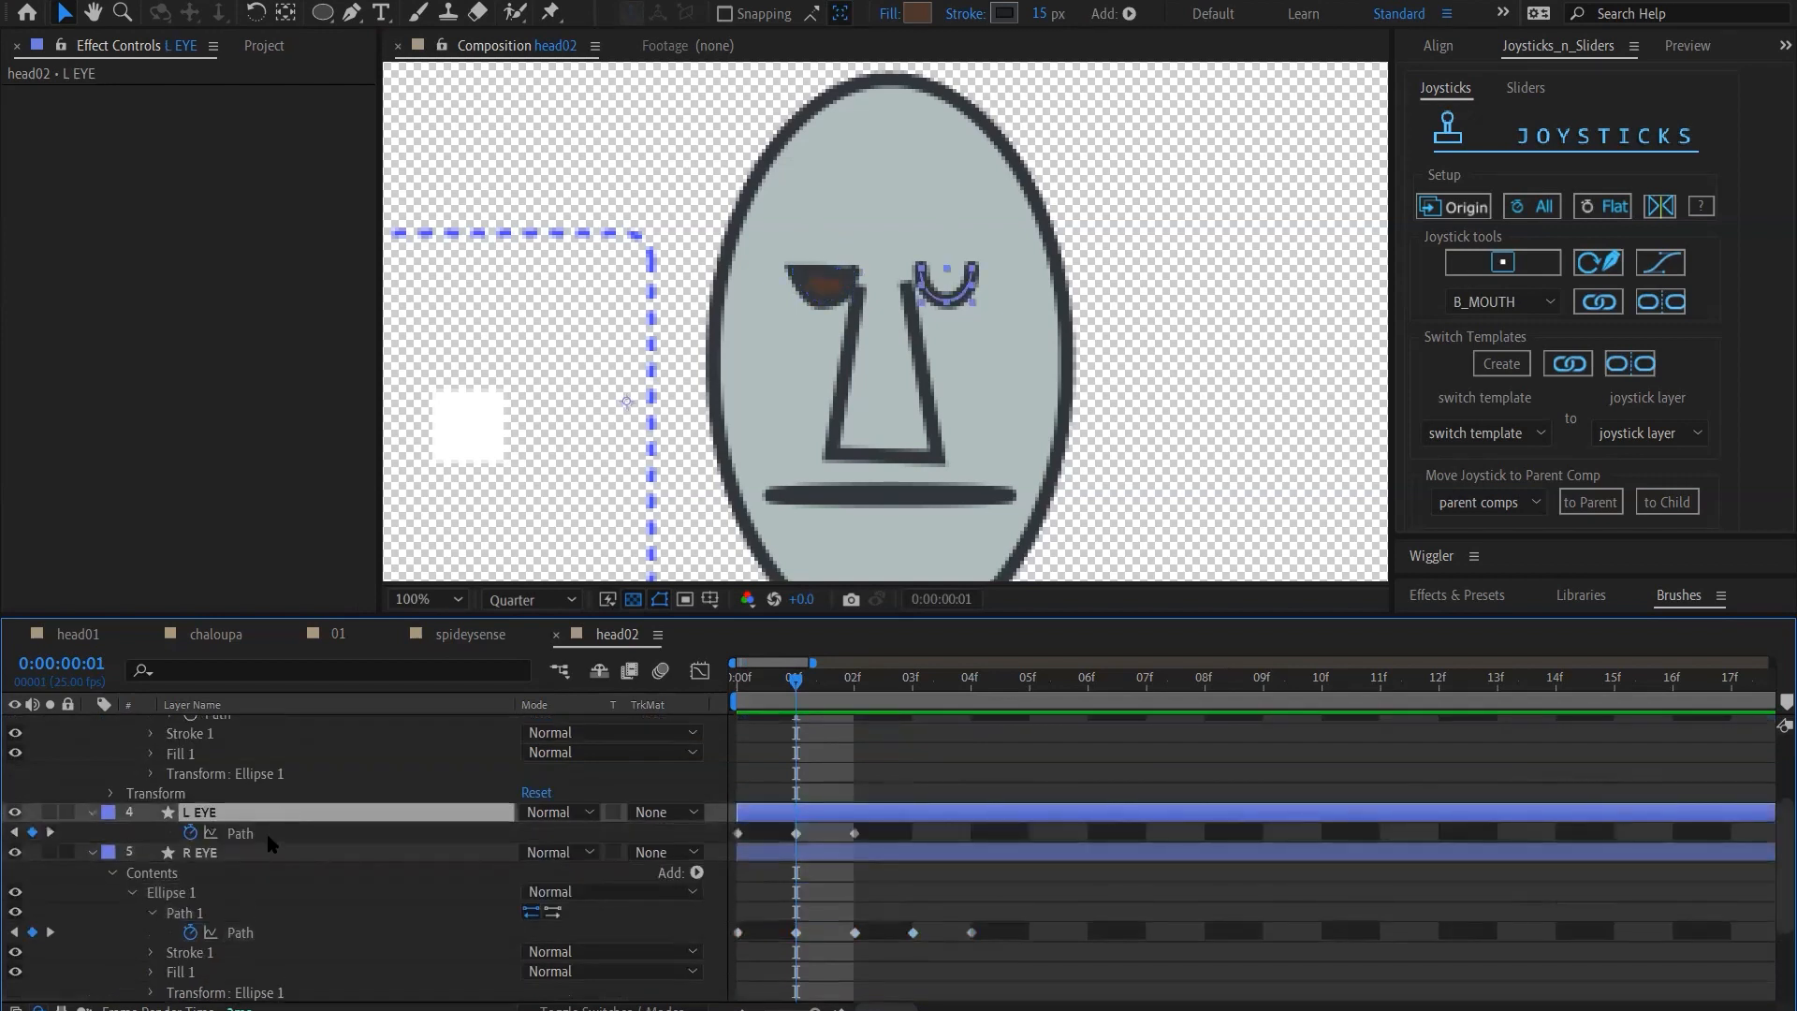
{"action": "left_click", "coordinate": [271, 829]}
{"action": "key", "text": "ctrl+v"}
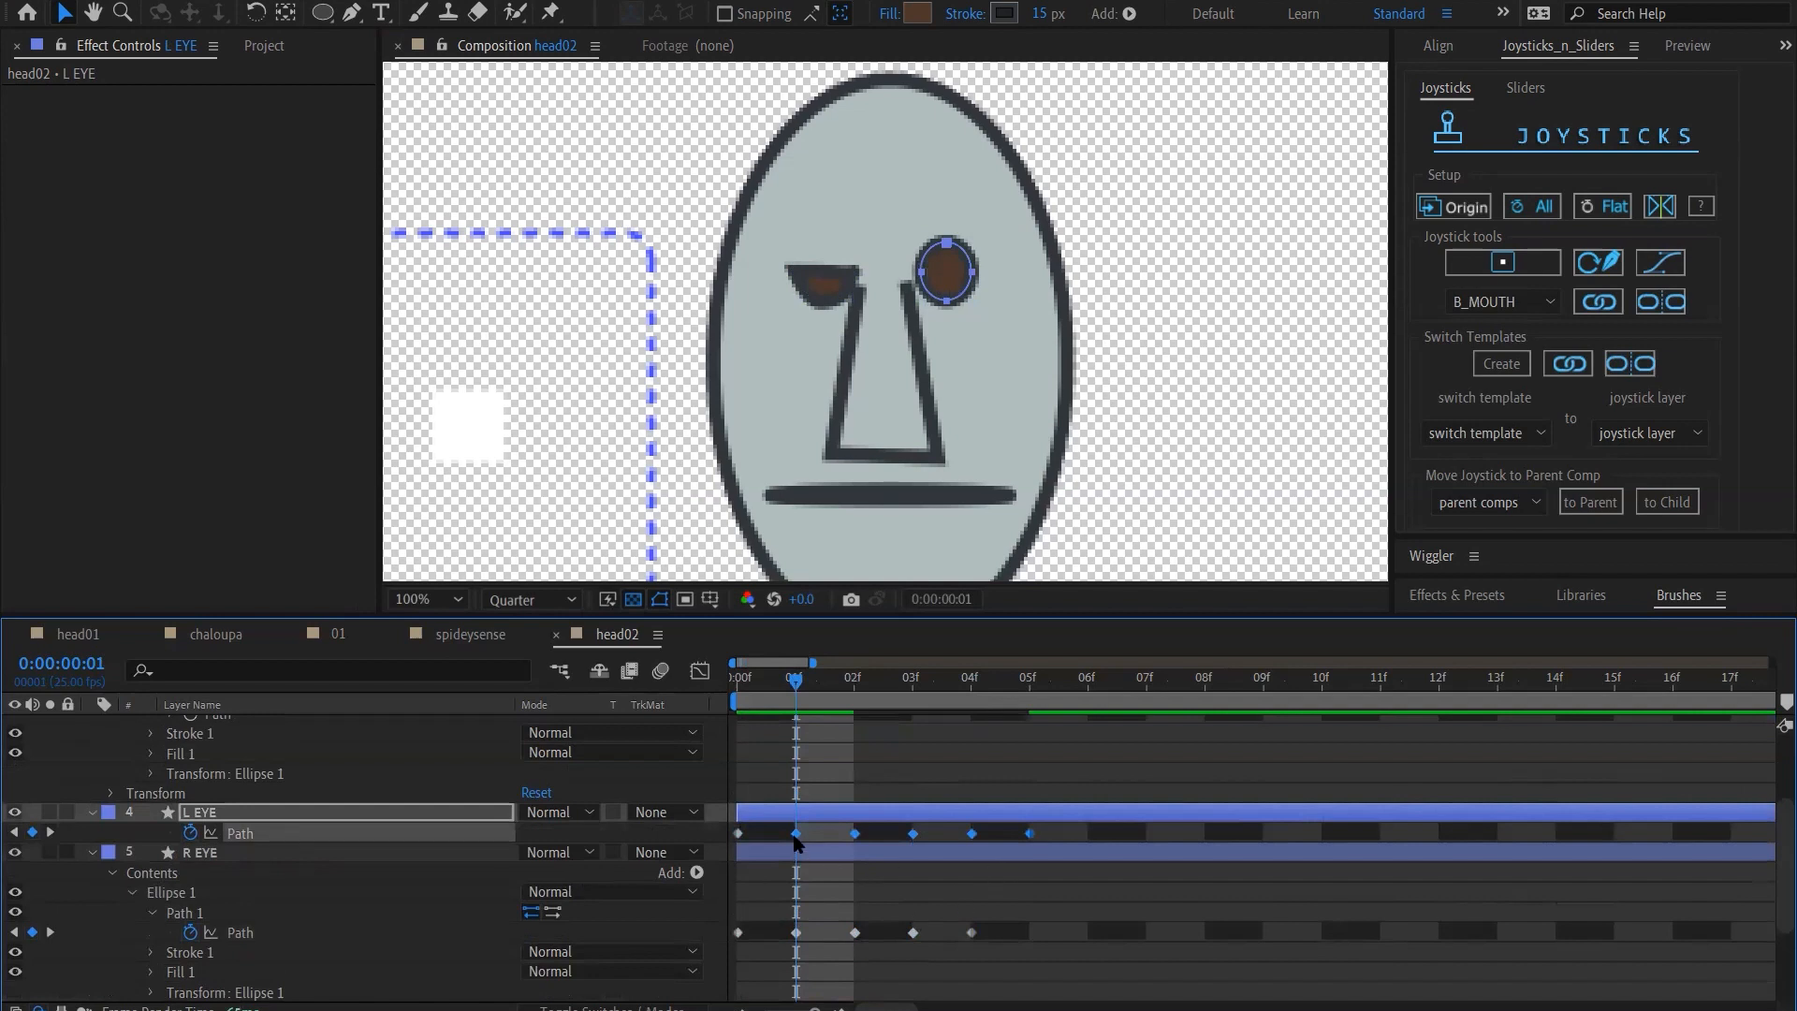
{"action": "key", "text": "ctrl+z"}
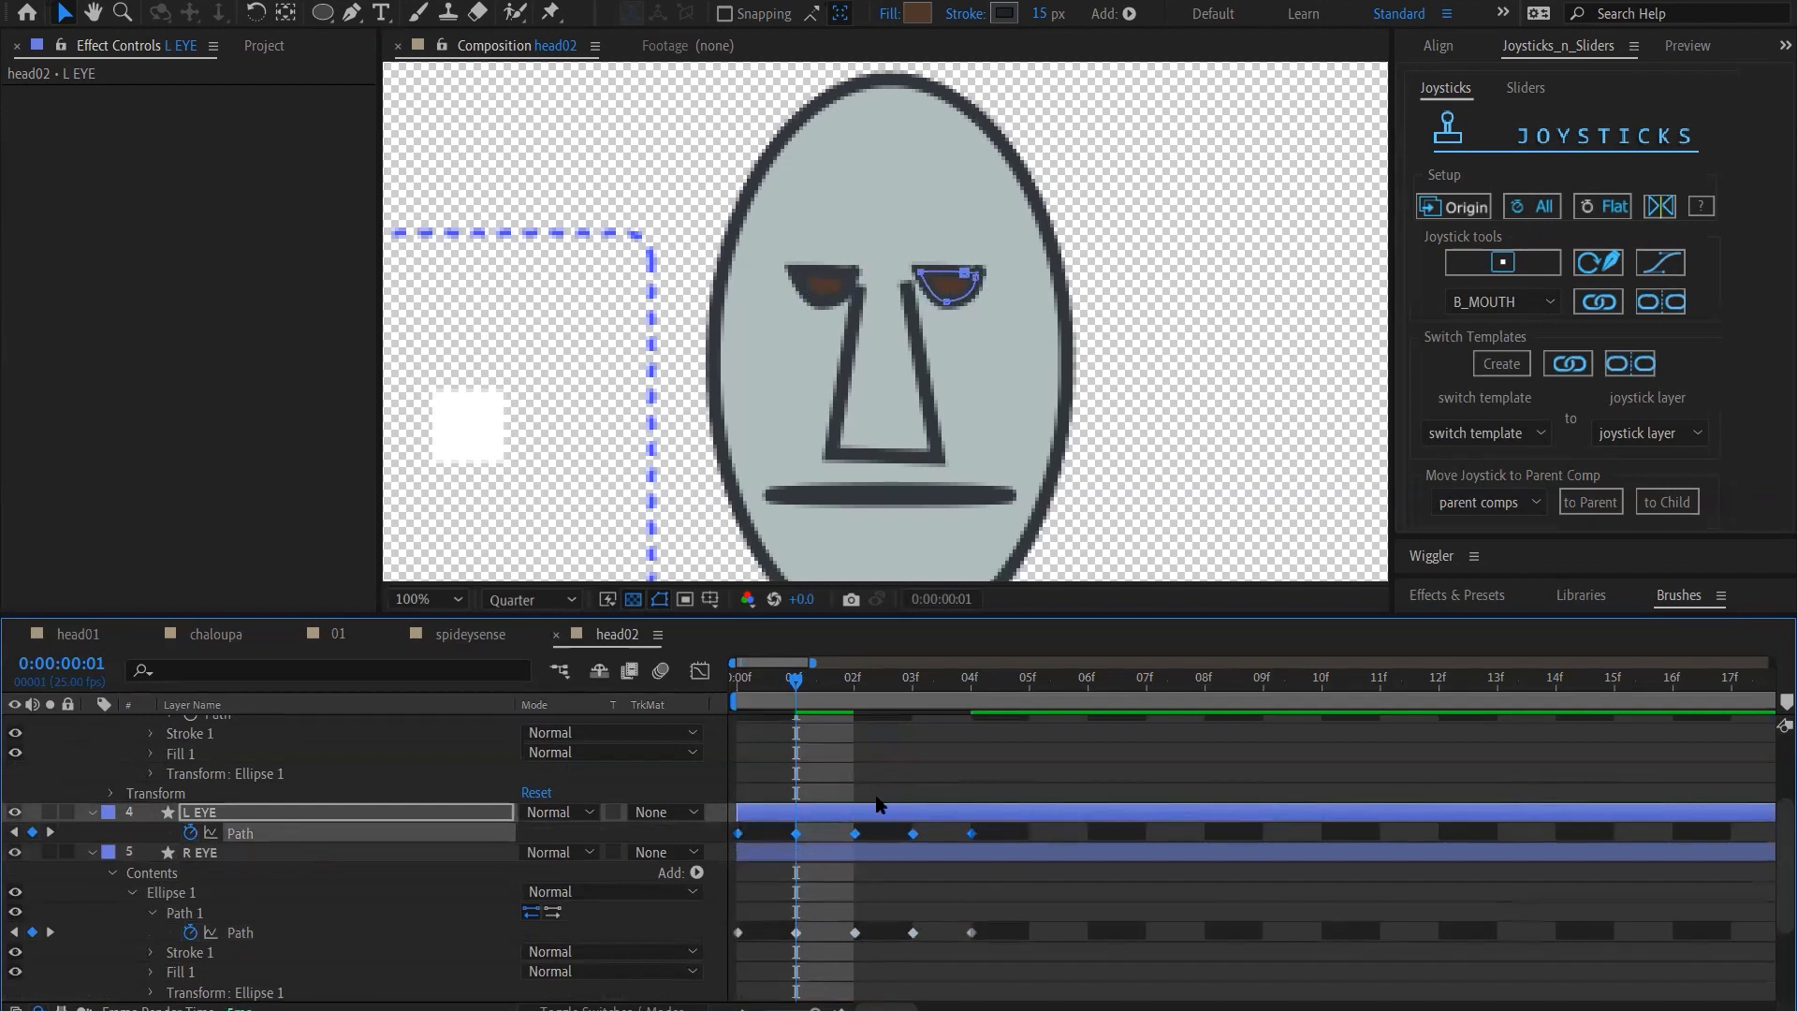
{"action": "left_click", "coordinate": [1039, 878]}
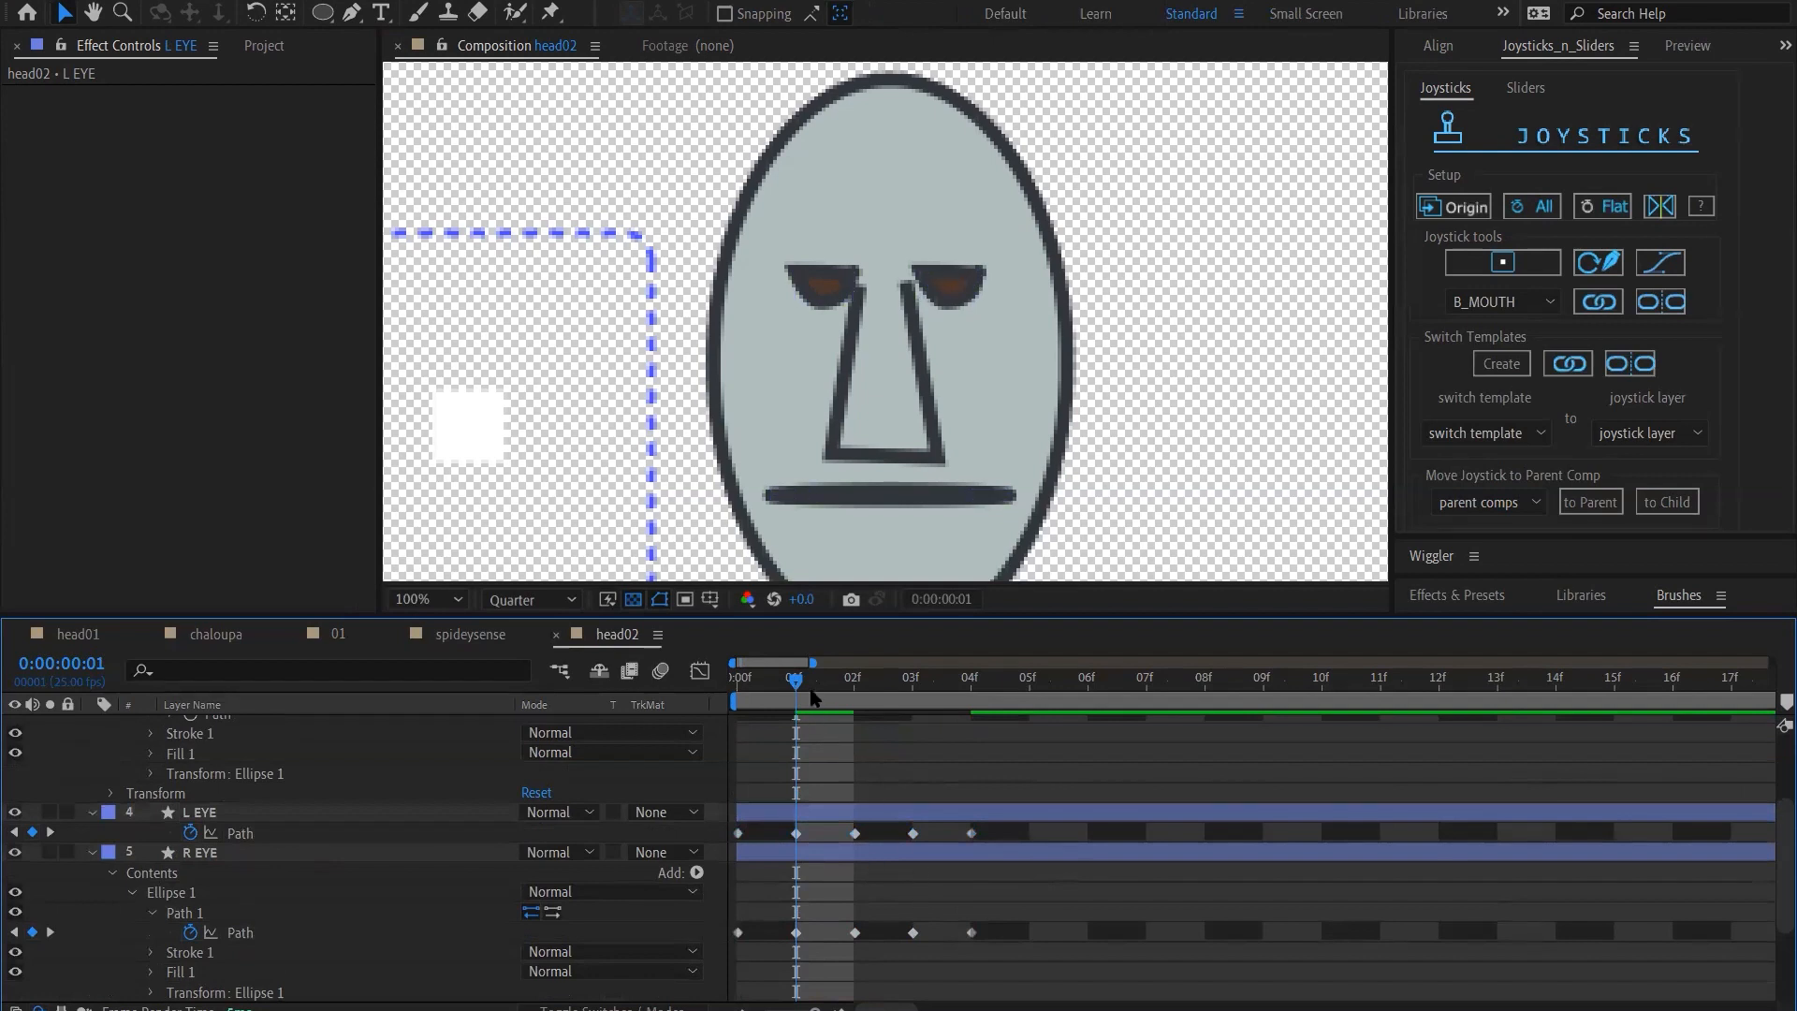
At frame 2, reshape the L EYE path to mirror the R EYE, with the upper lid slanting down toward the nose
{"action": "left_click", "coordinate": [839, 697]}
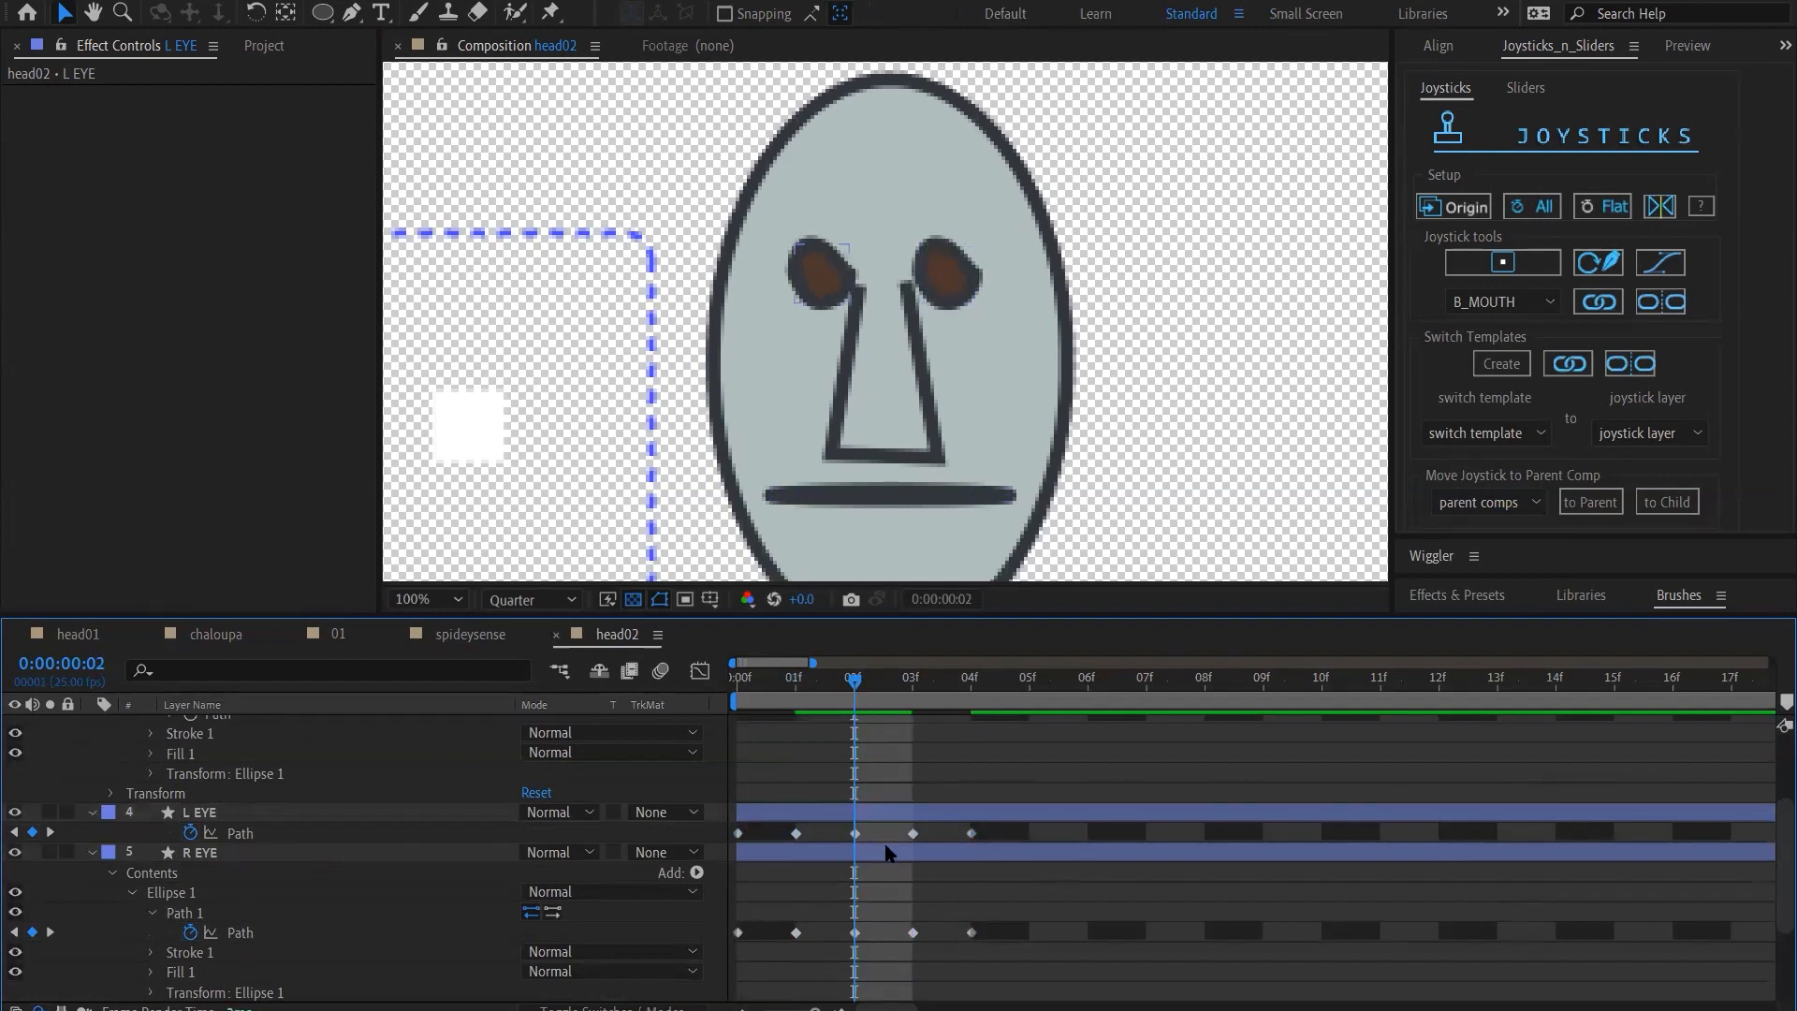
{"action": "left_click", "coordinate": [854, 835]}
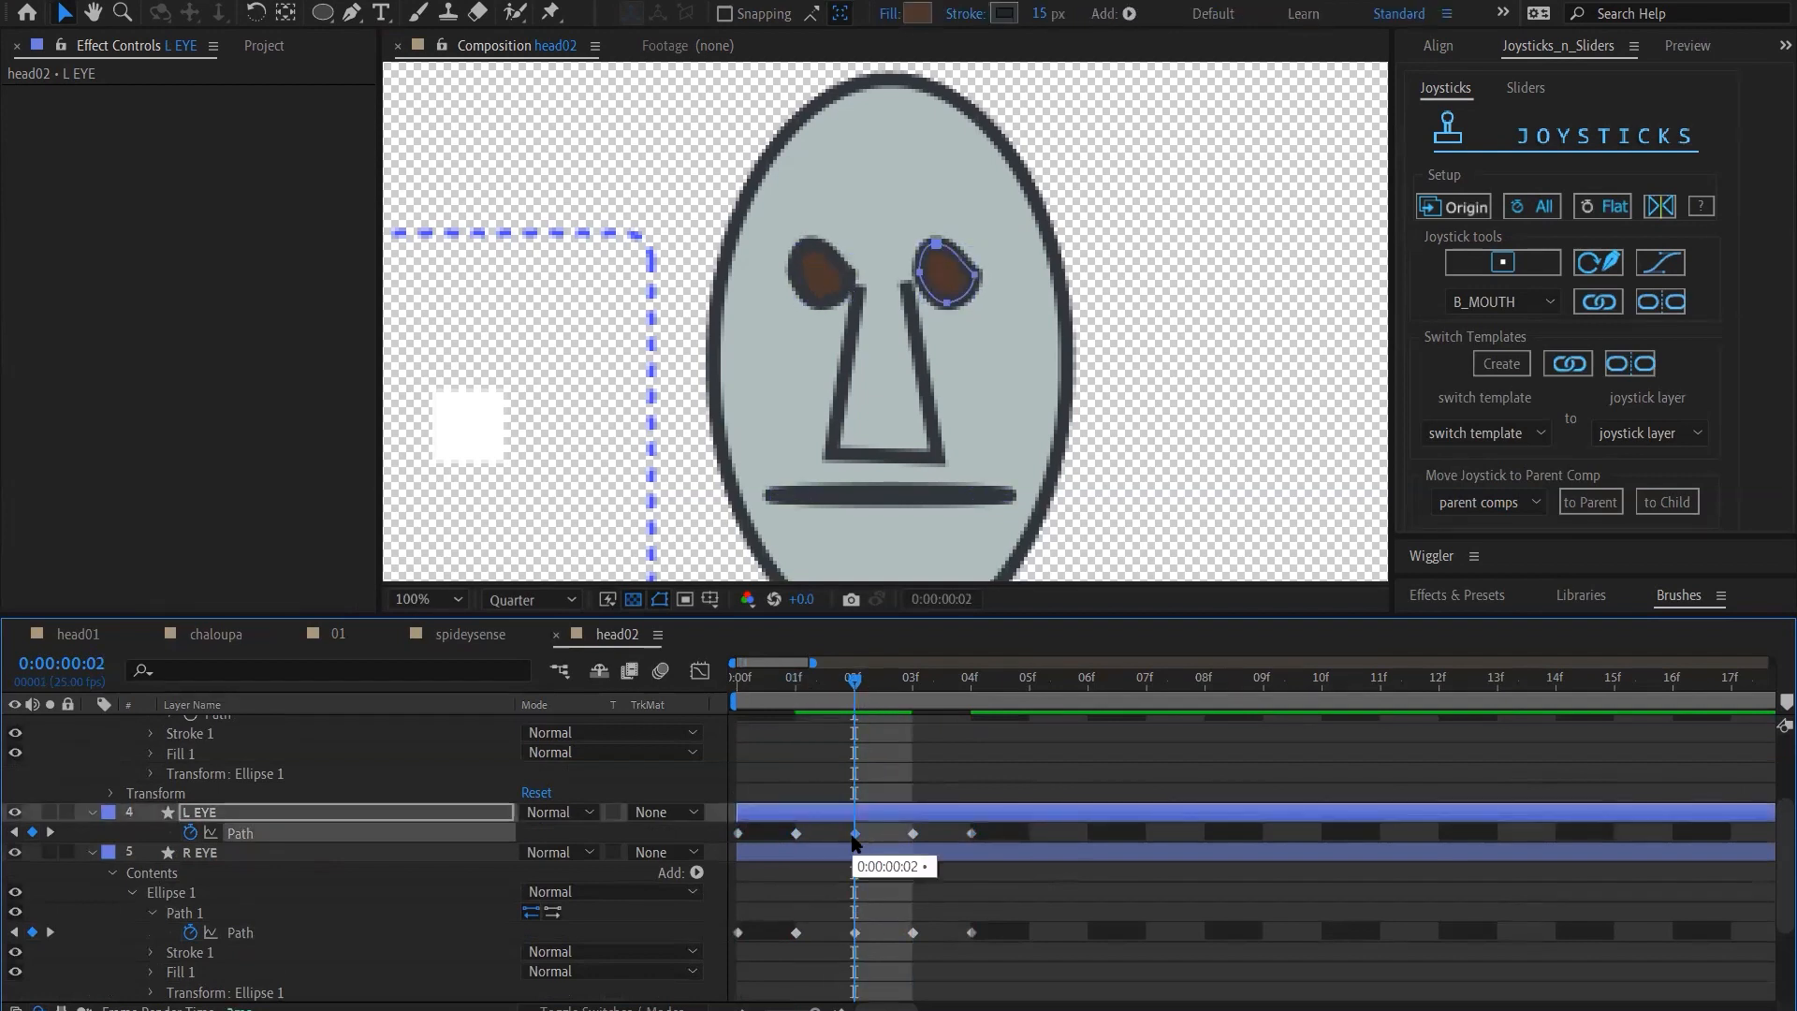
{"action": "left_click", "coordinate": [934, 251]}
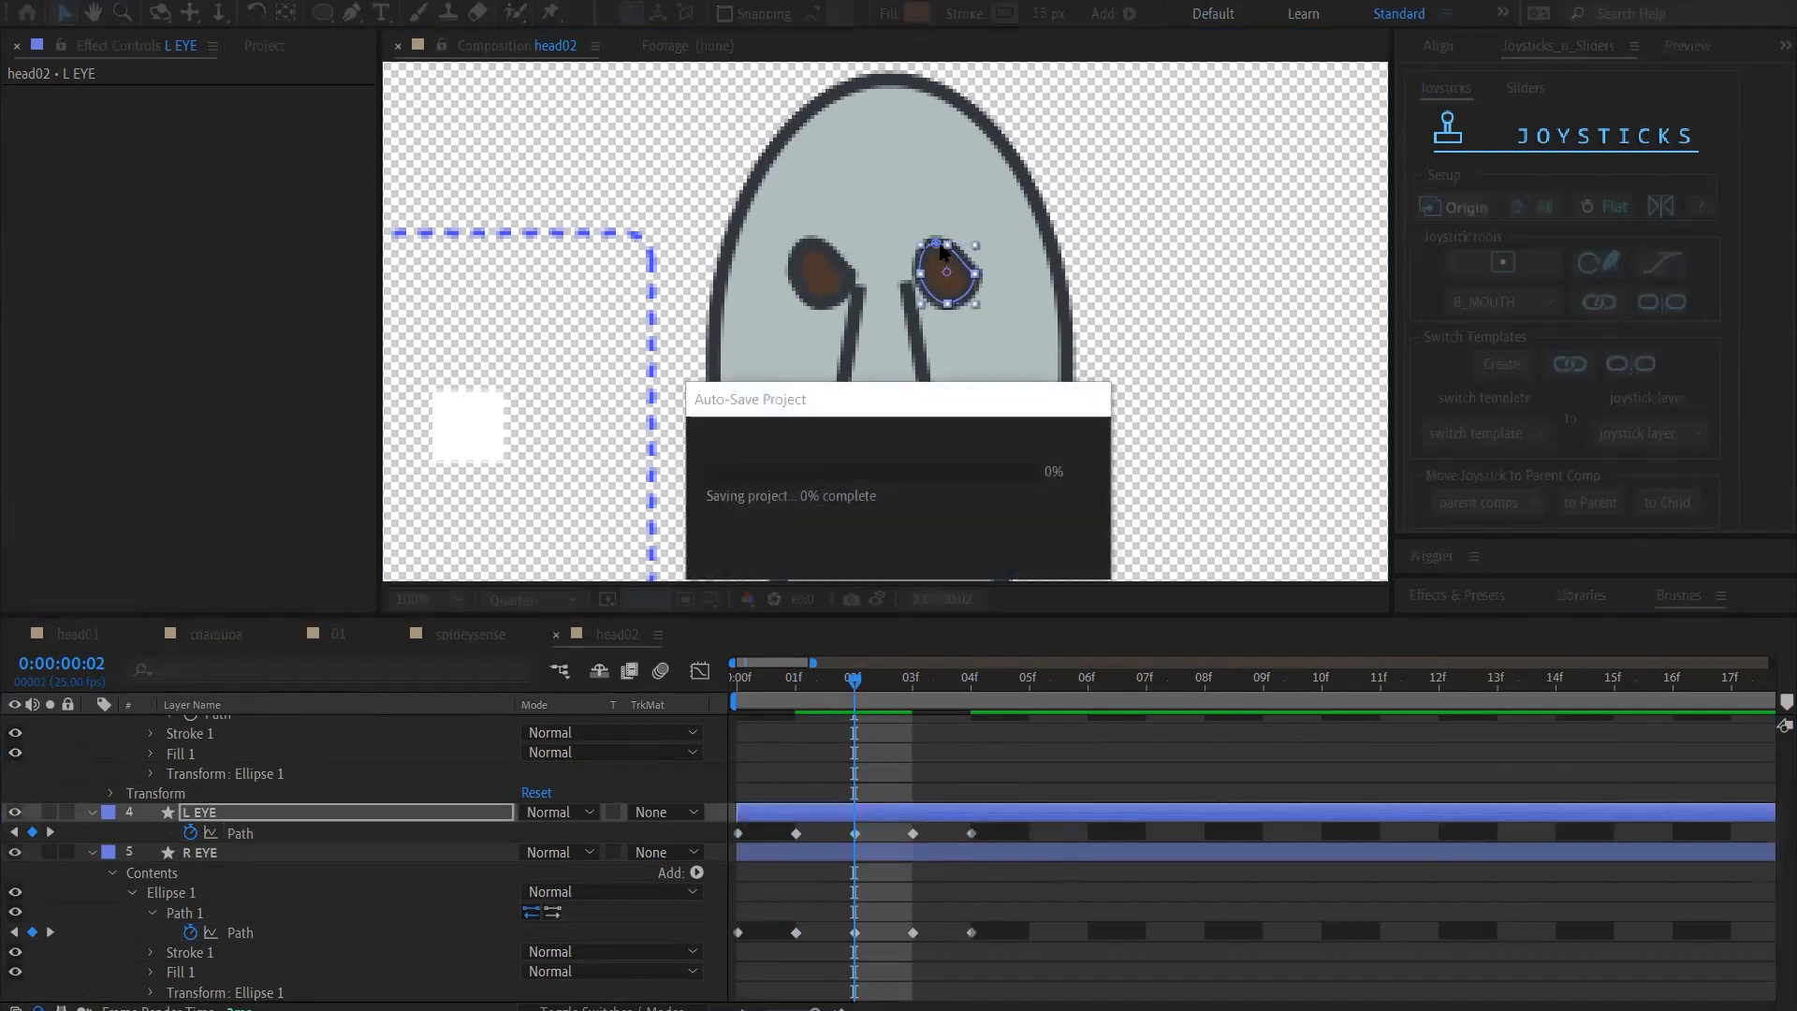
{"action": "left_click_drag", "start_coordinate": [934, 251], "coordinate": [975, 258]}
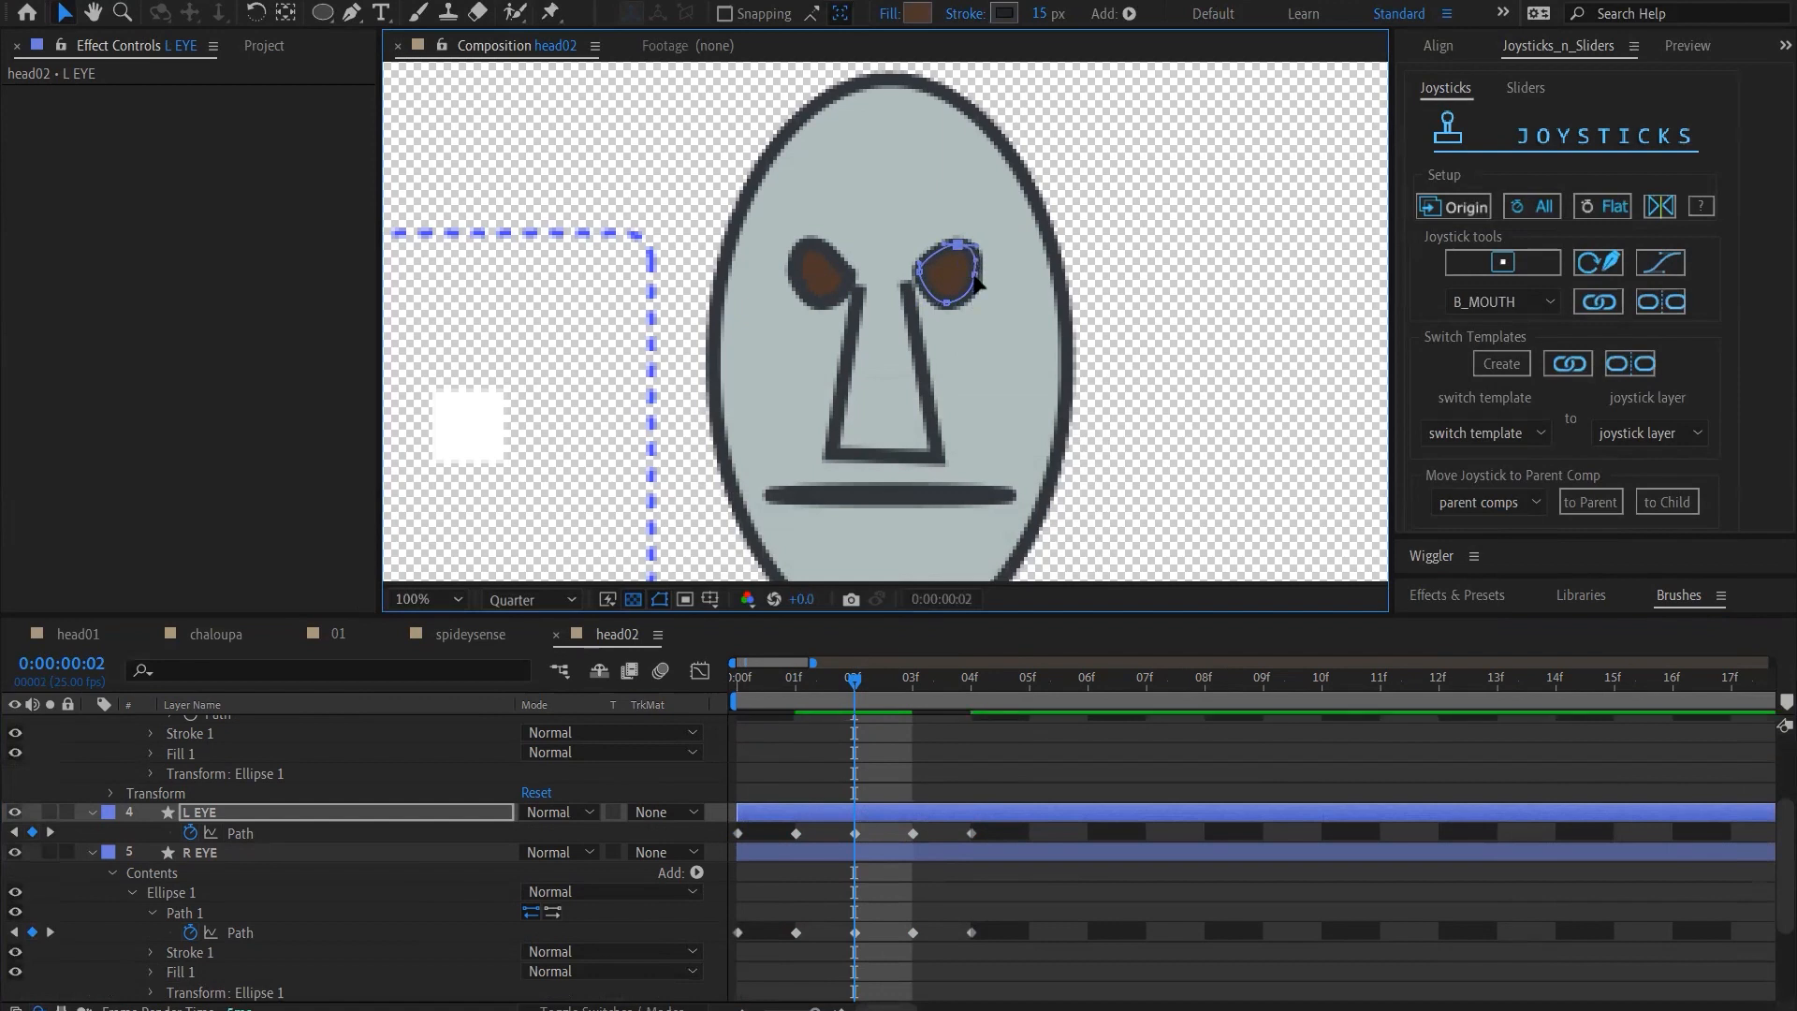
At frame 2, fine-tune the outer side of the L EYE path so that it better matches the R EYE
{"action": "left_click", "coordinate": [976, 277]}
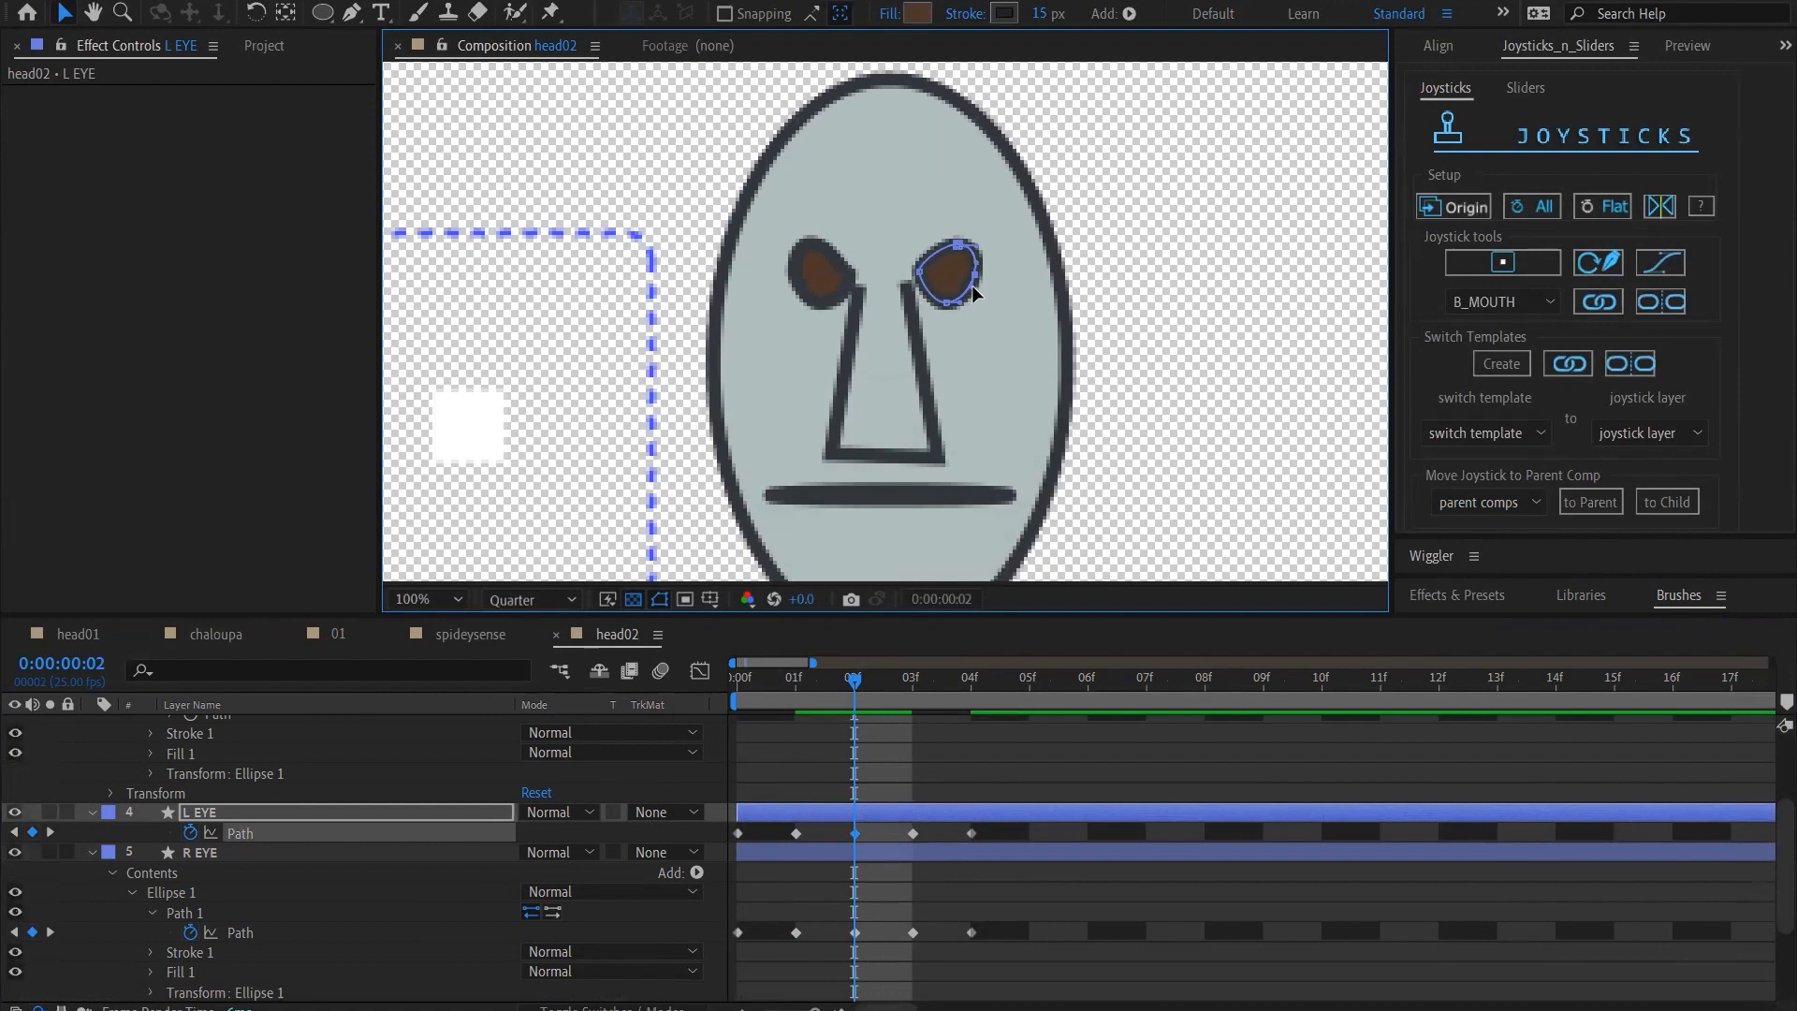
{"action": "left_click_drag", "start_coordinate": [972, 286], "coordinate": [973, 283]}
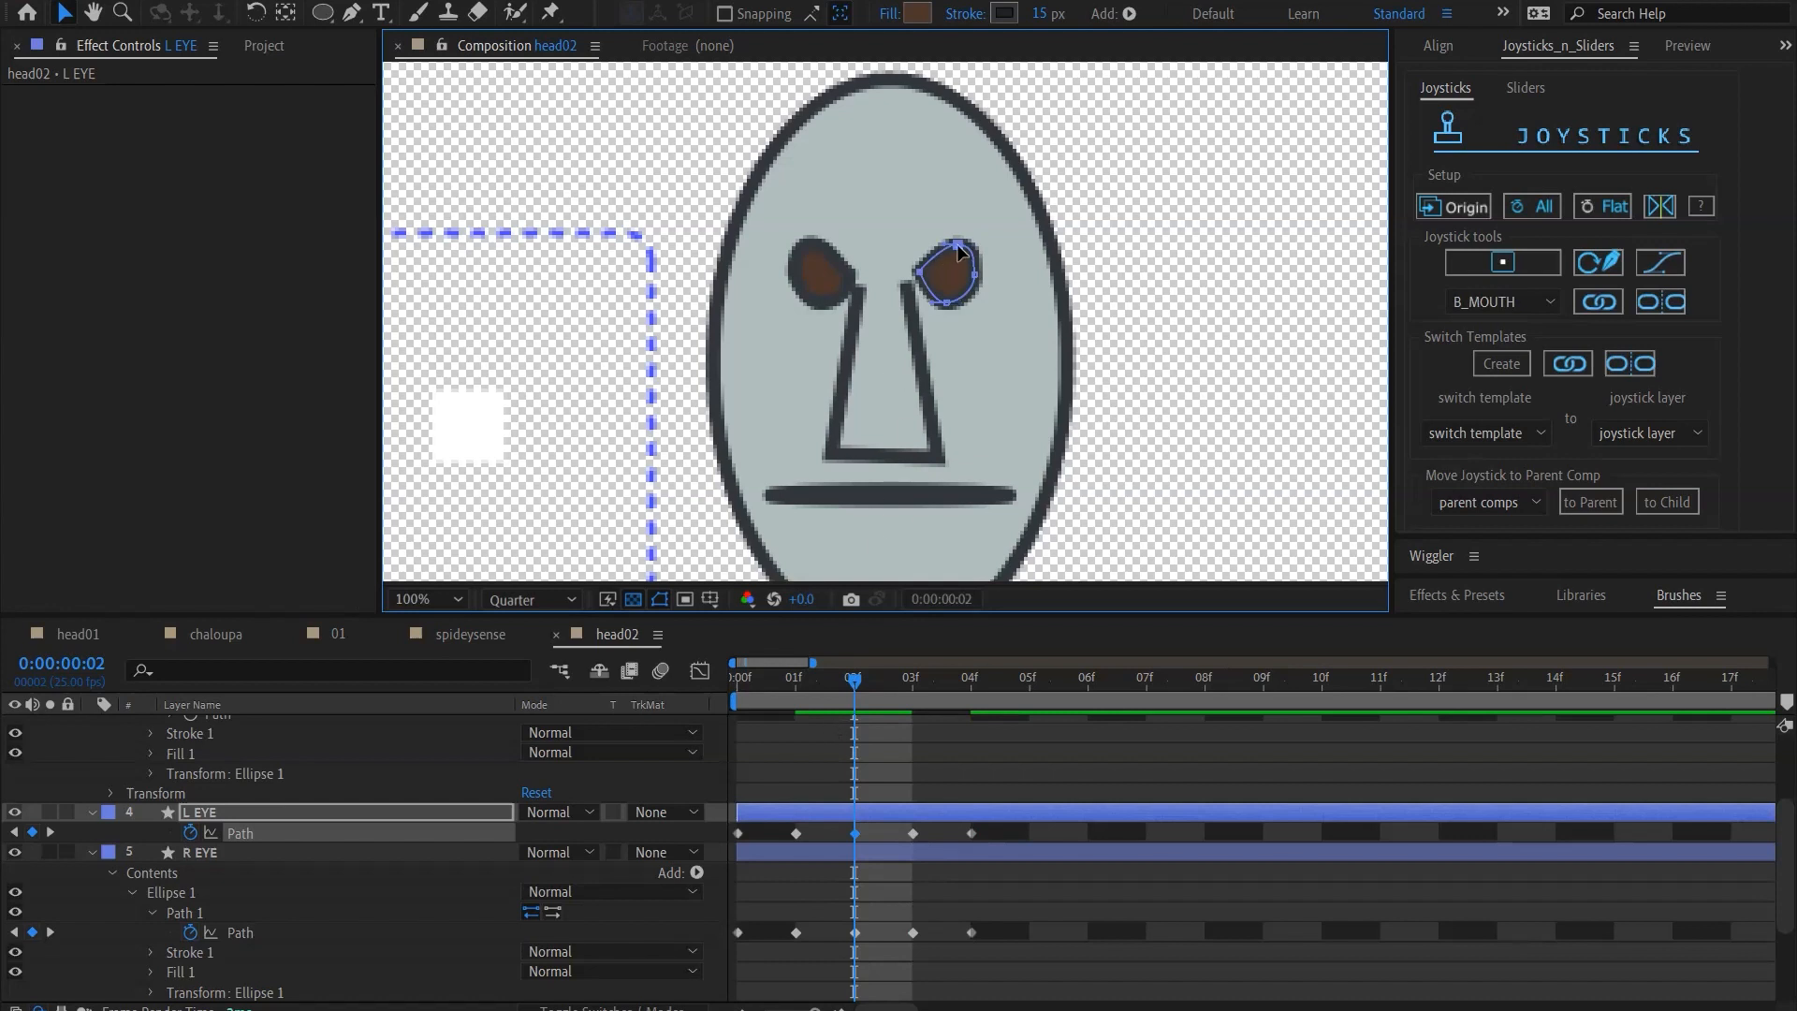
{"action": "left_click", "coordinate": [916, 836]}
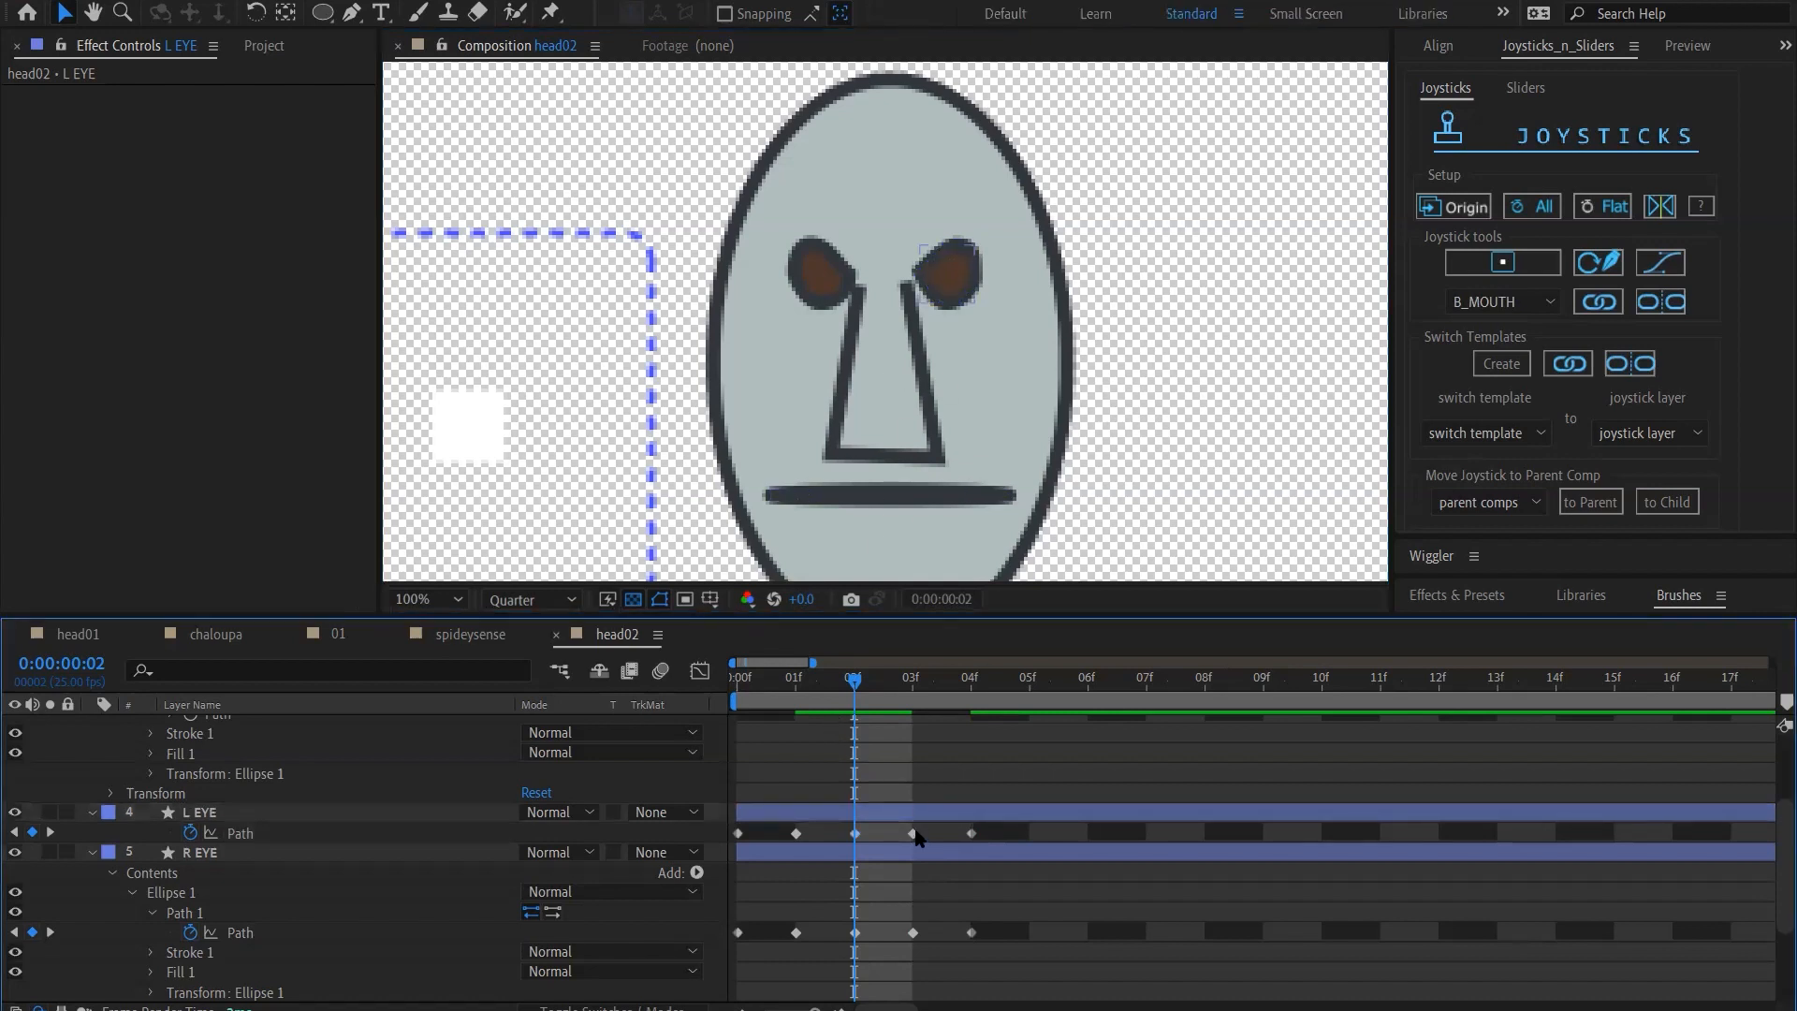
At frame 1, reshape the L EYE path into a half-closed eye with a flat upper lid, mirroring the R EYE
{"action": "left_click_drag", "start_coordinate": [853, 688], "coordinate": [791, 685]}
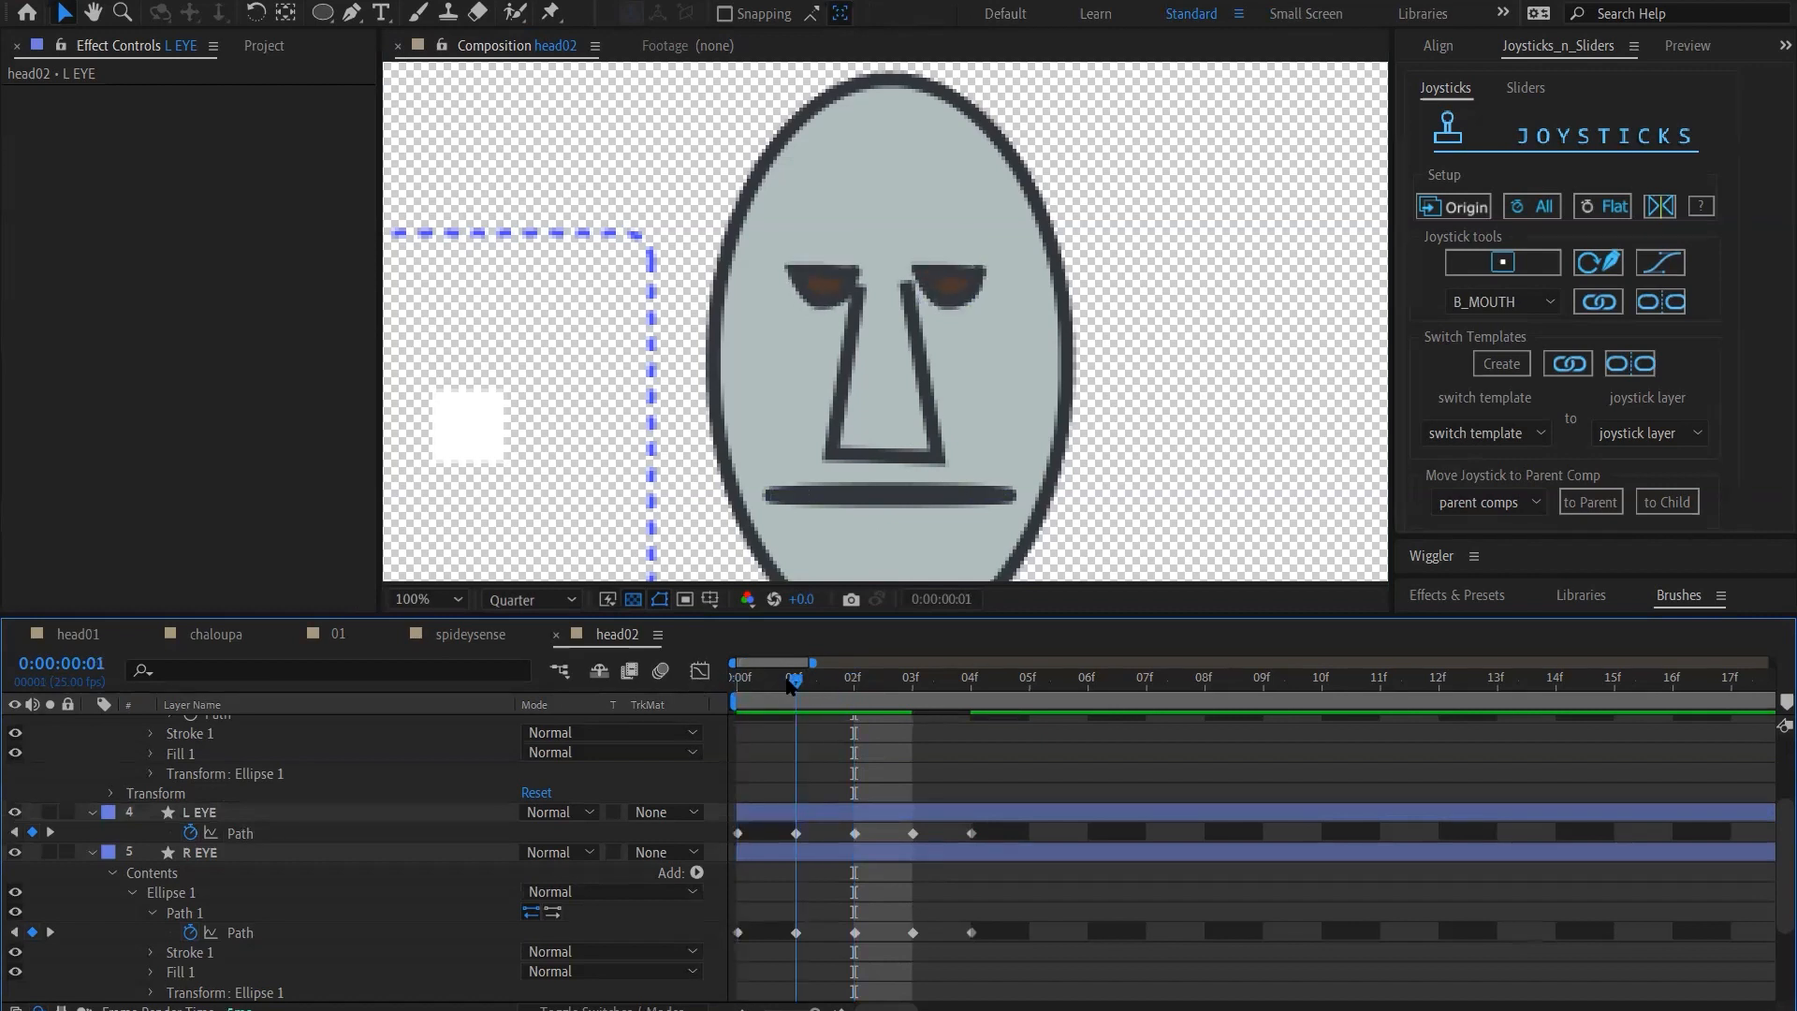
{"action": "left_click", "coordinate": [798, 839]}
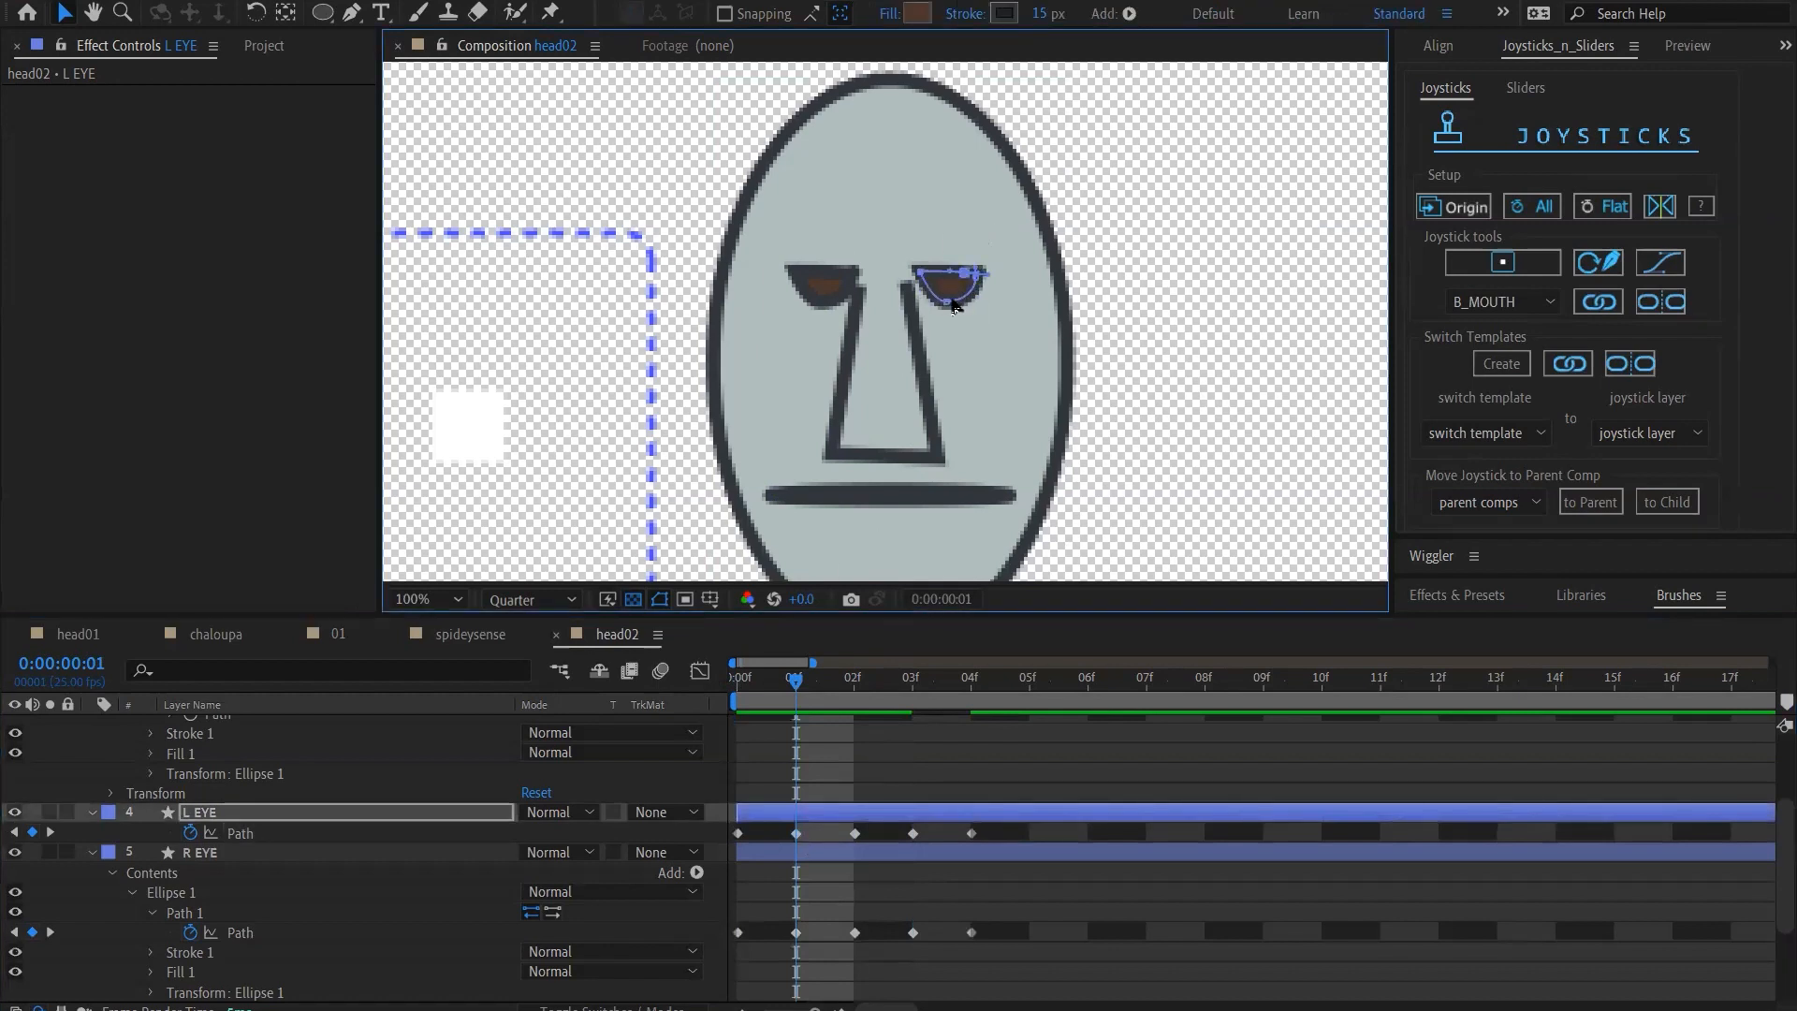
{"action": "left_click_drag", "start_coordinate": [963, 271], "coordinate": [947, 268]}
{"action": "left_click", "coordinate": [977, 275]}
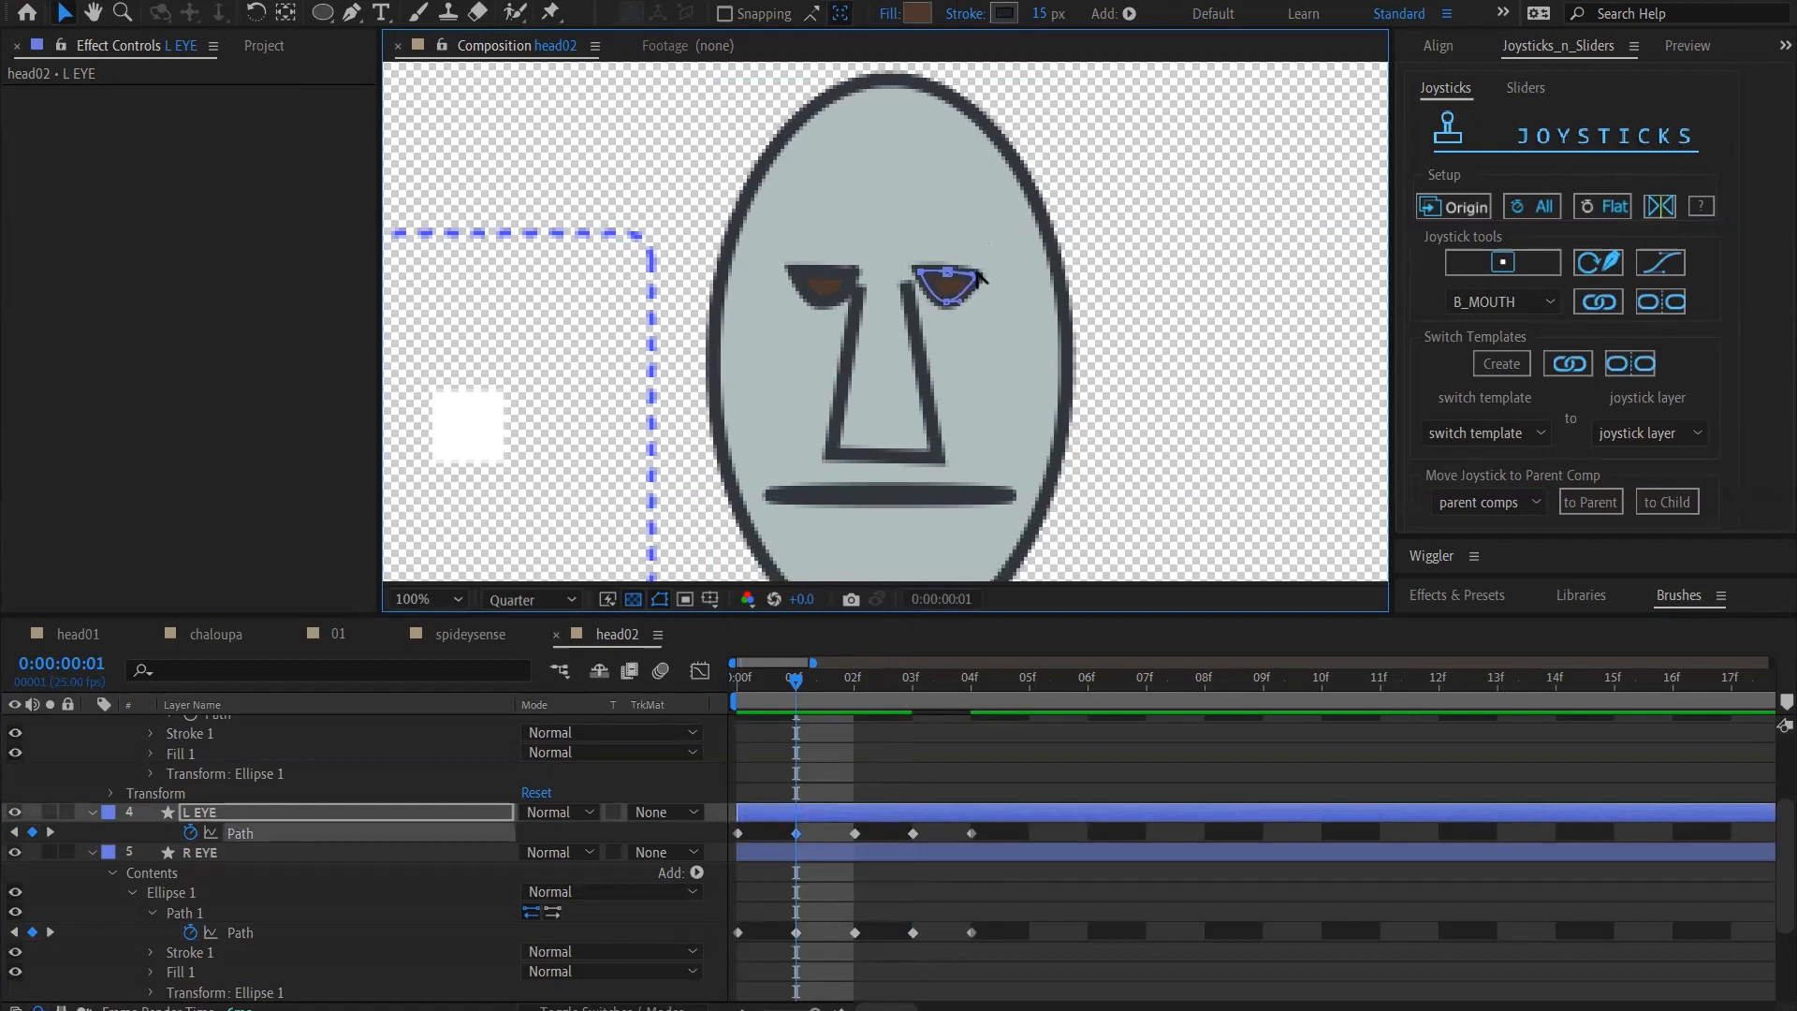
{"action": "left_click", "coordinate": [921, 271]}
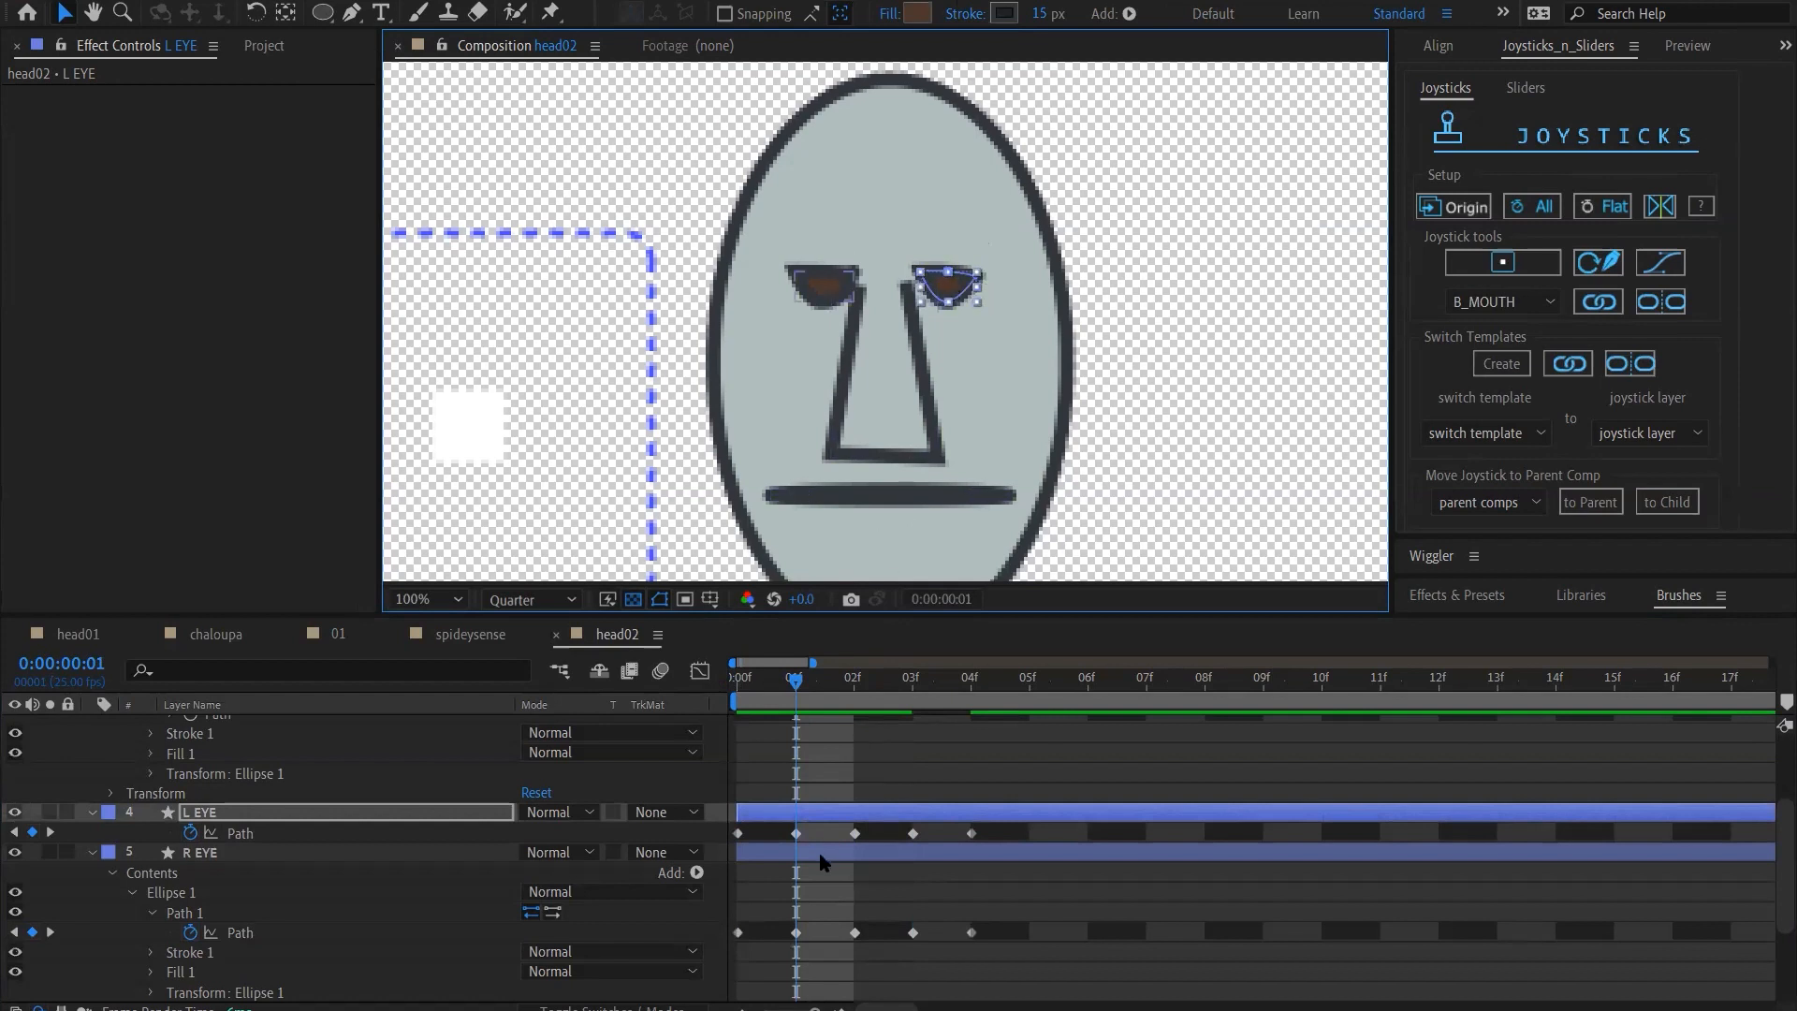
{"action": "left_click", "coordinate": [795, 833]}
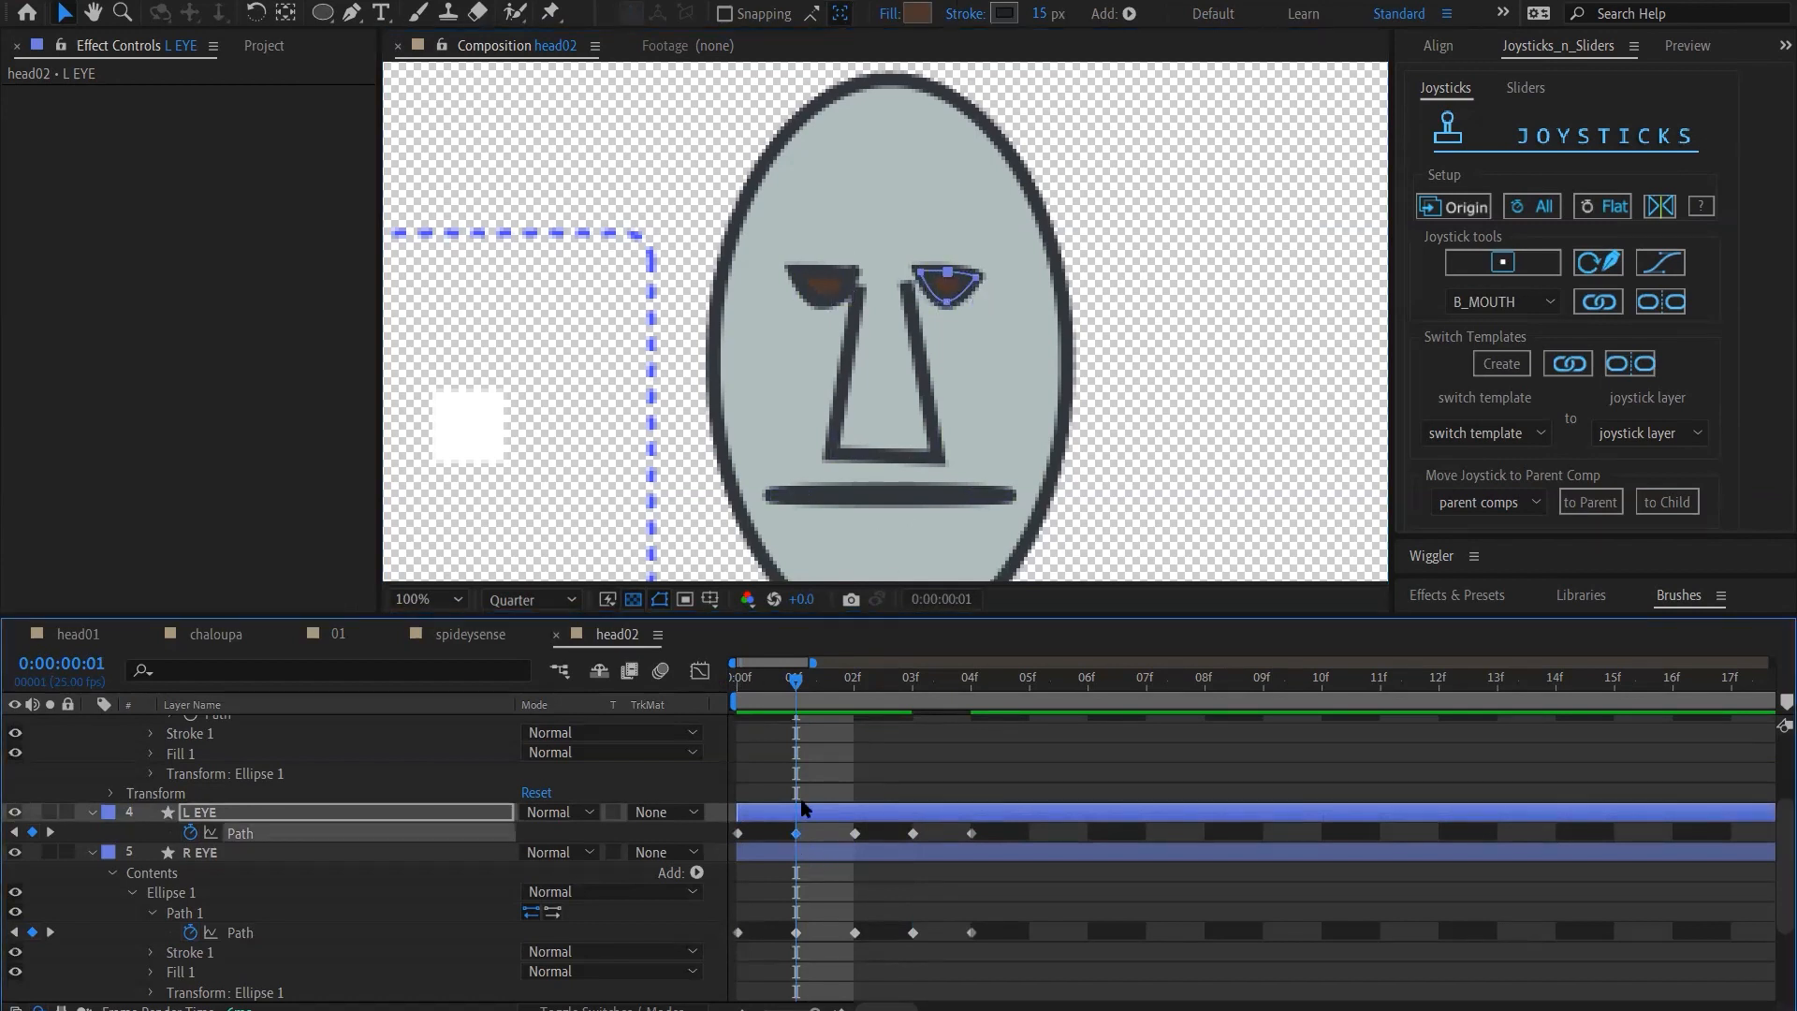
{"action": "left_click", "coordinate": [948, 282]}
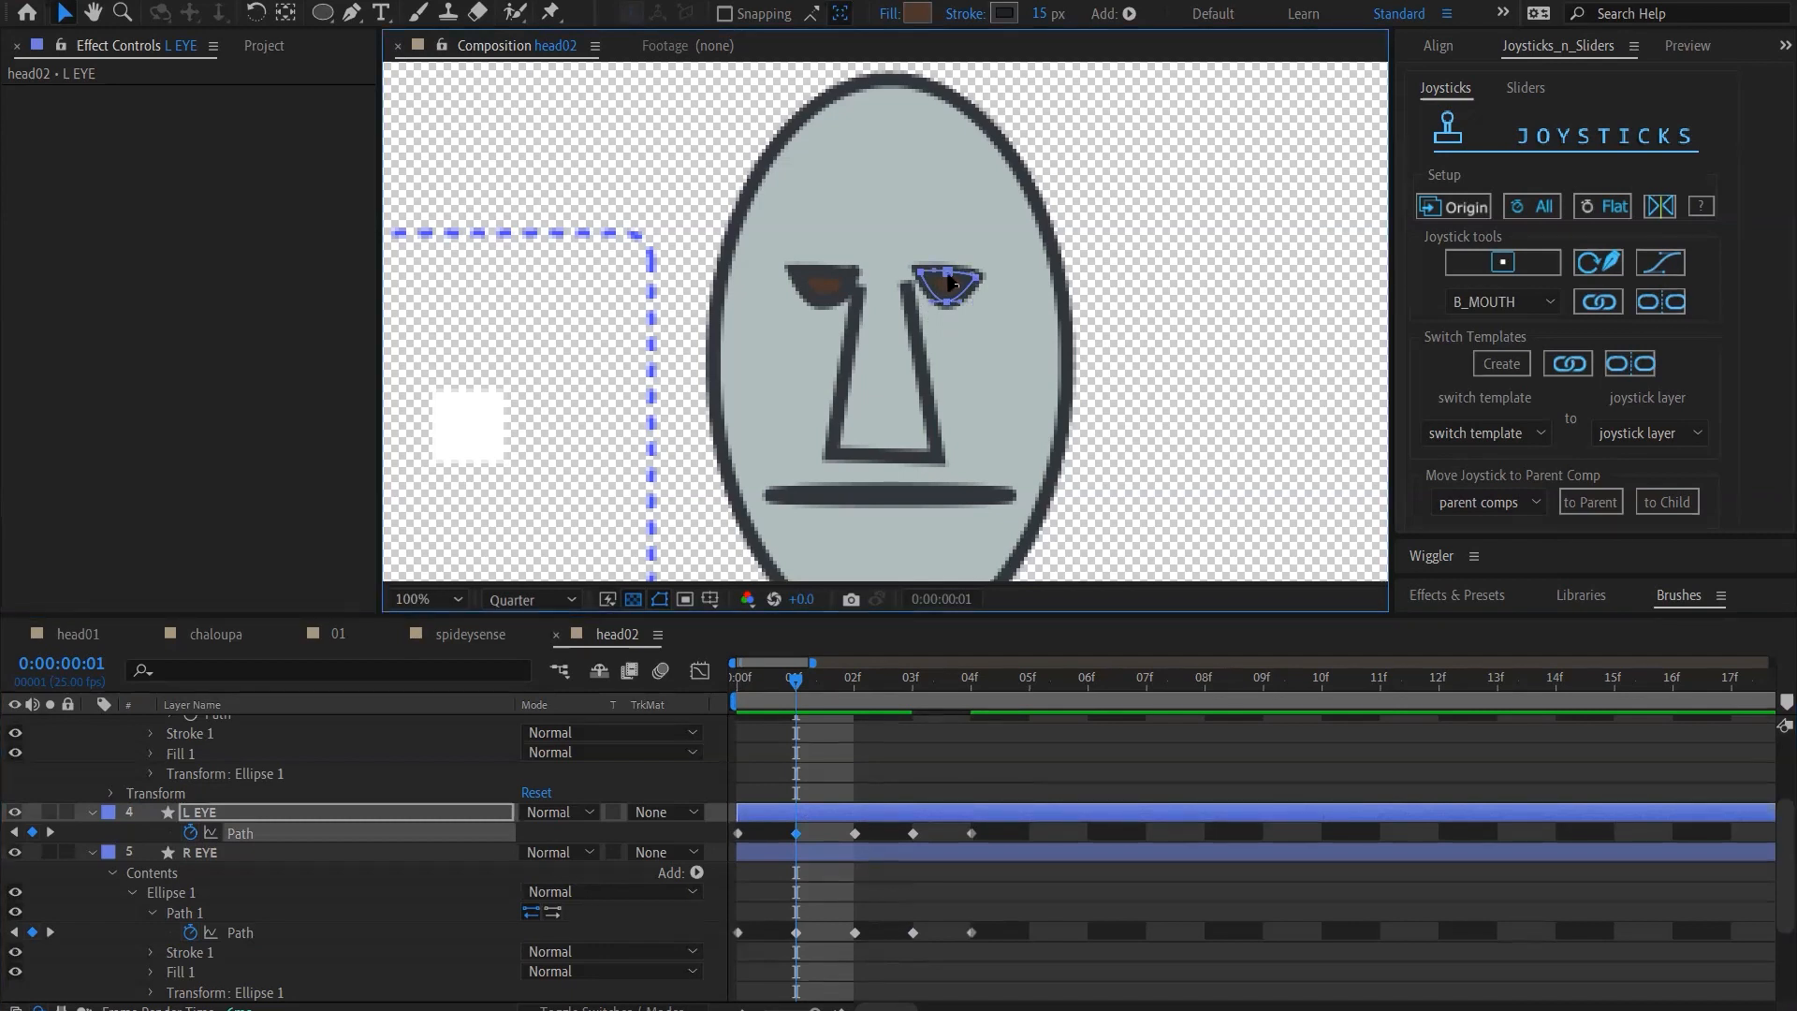
{"action": "left_click", "coordinate": [948, 276]}
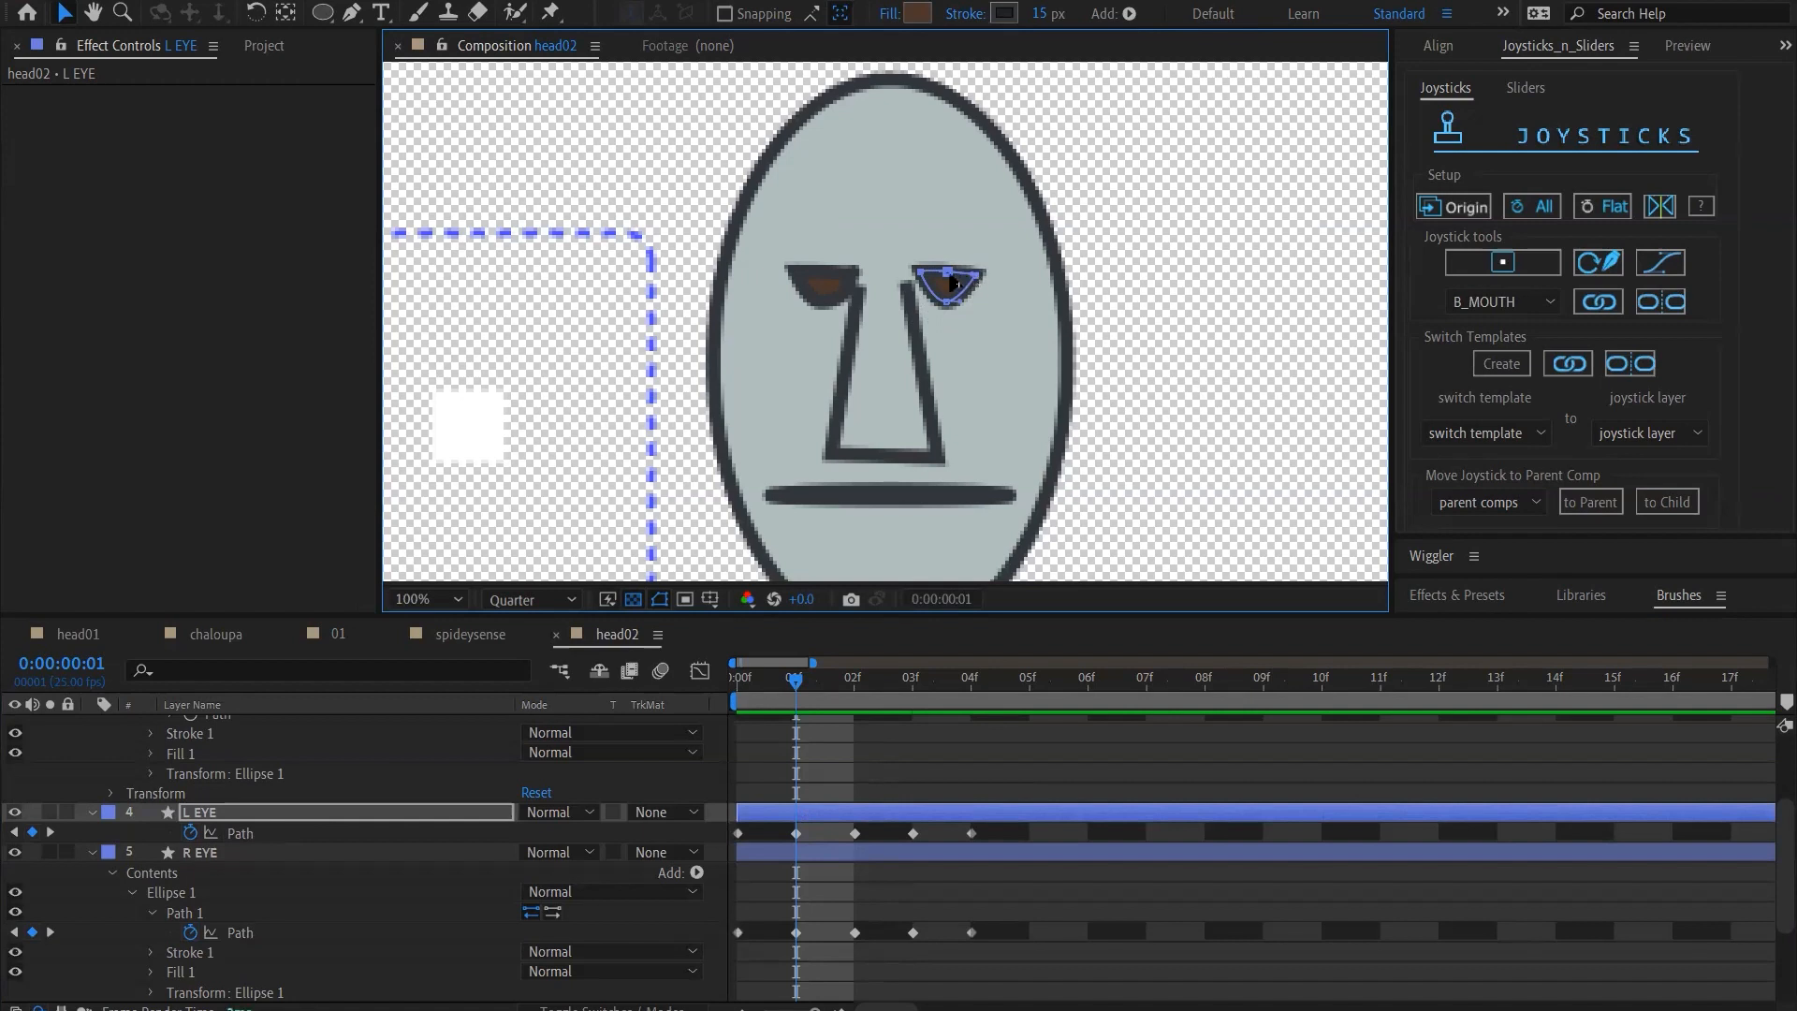
{"action": "left_click", "coordinate": [950, 273]}
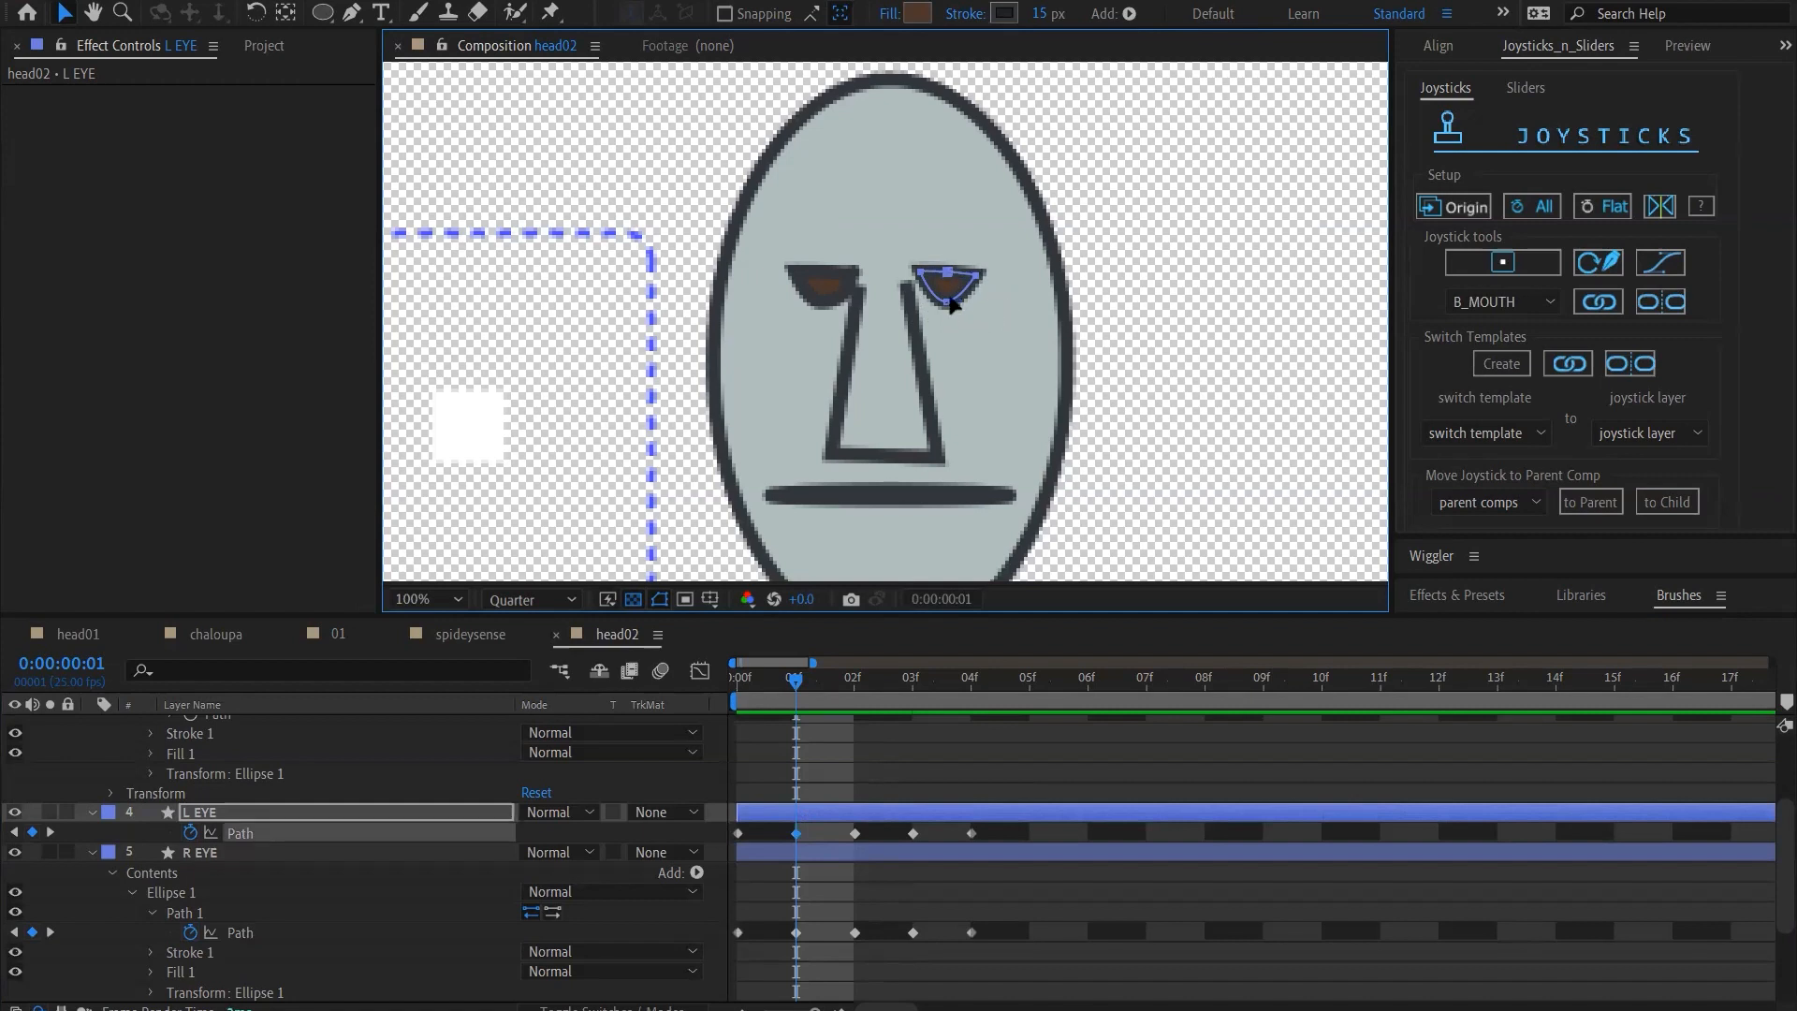
{"action": "left_click_drag", "start_coordinate": [949, 300], "coordinate": [941, 303]}
{"action": "key", "text": "ctrl+z"}
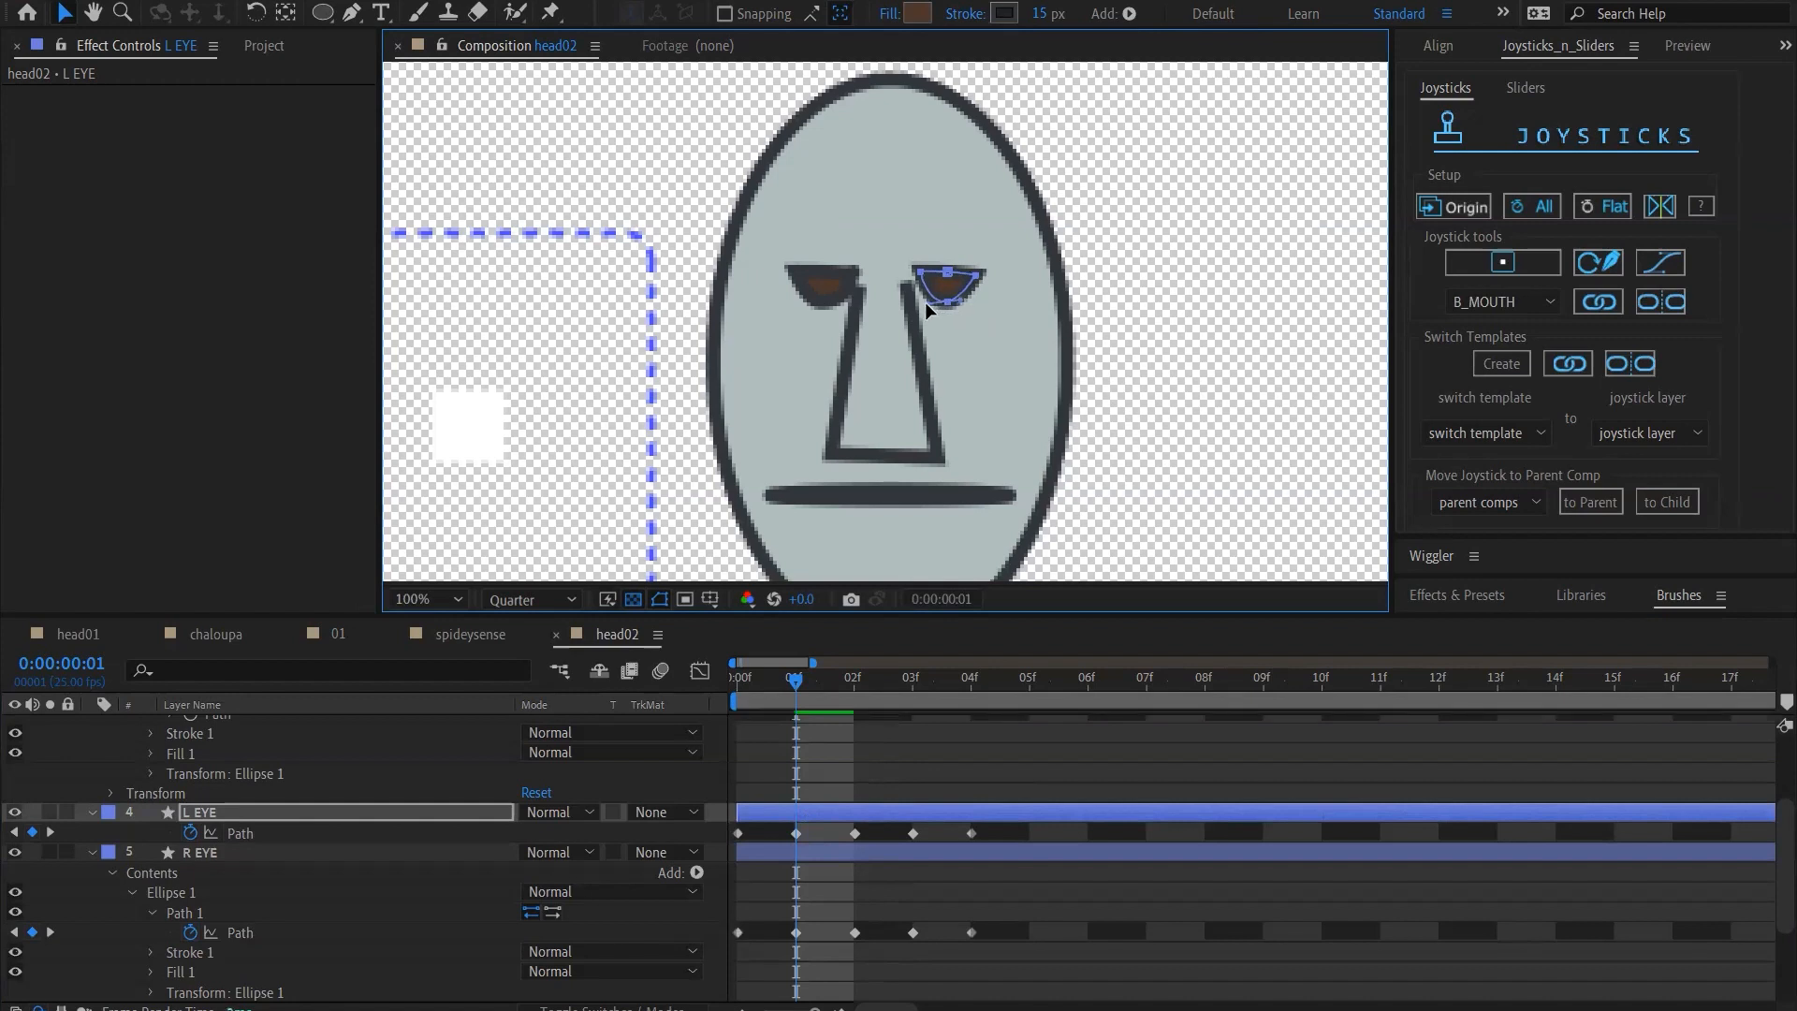
{"action": "left_click", "coordinate": [848, 796]}
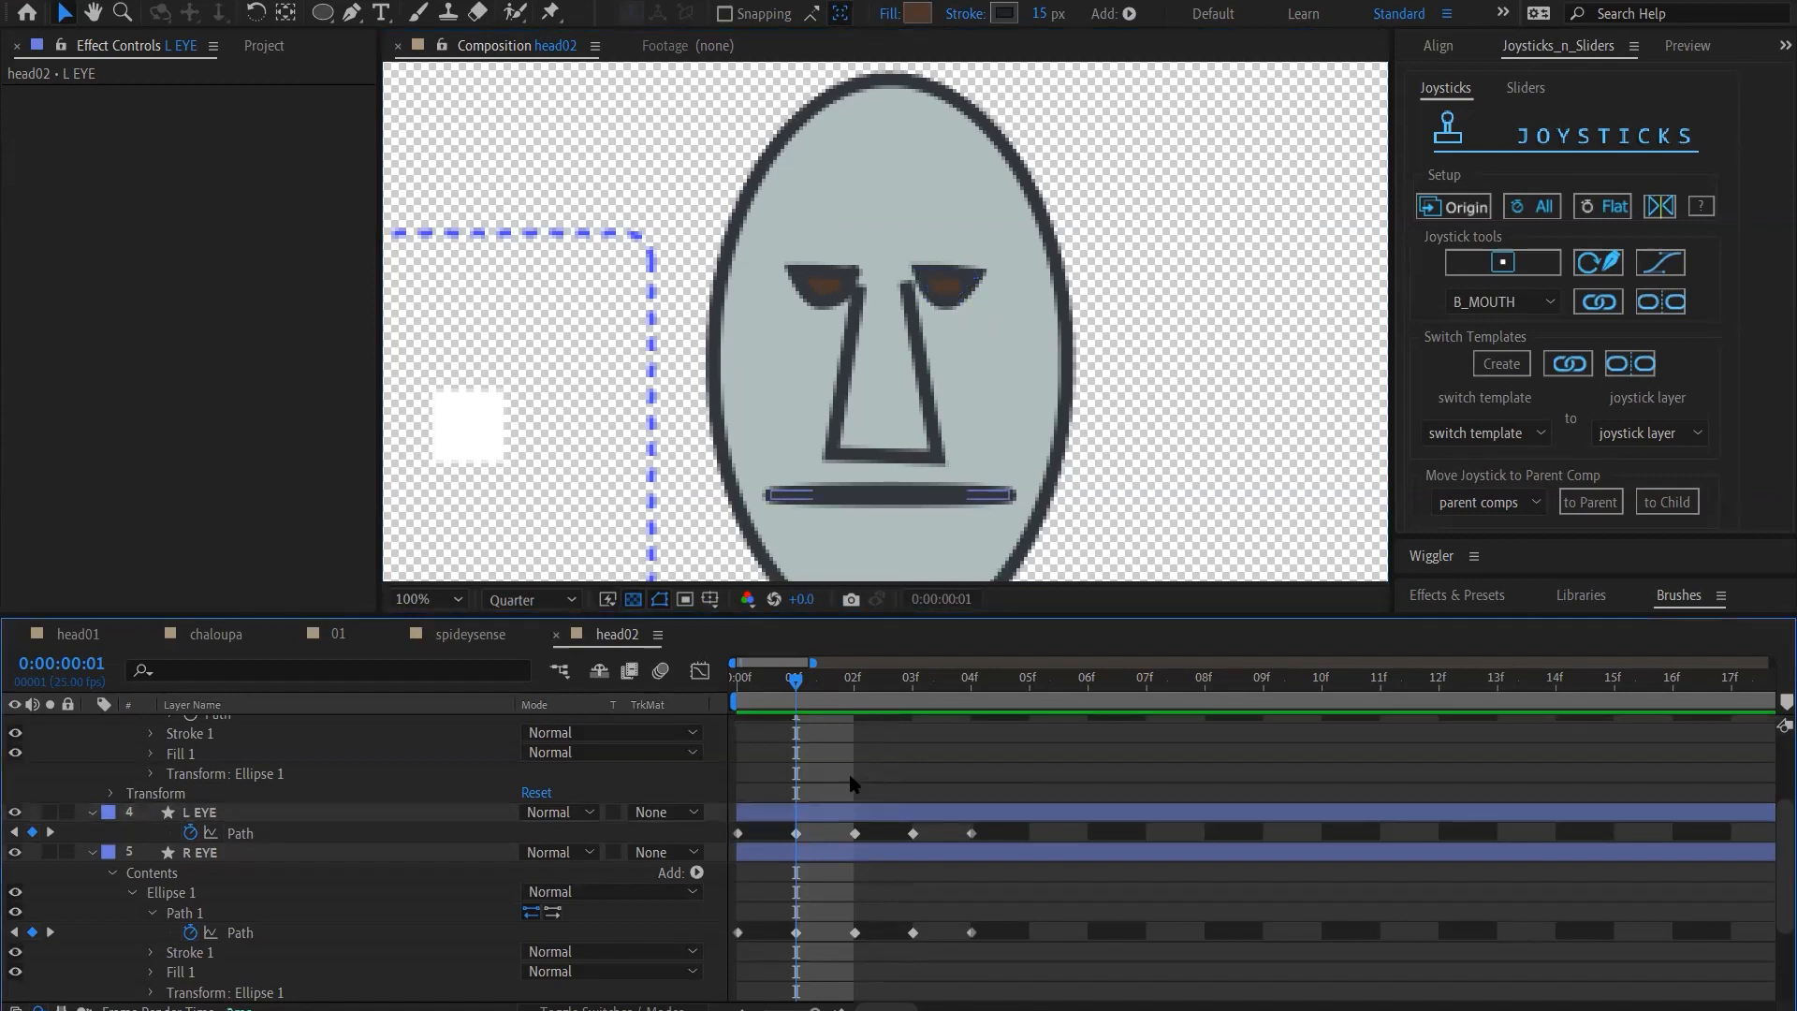
Compare the L EYE and R EYE shapes across frames 0 to 3, ending at frame 0
{"action": "left_click_drag", "start_coordinate": [793, 683], "coordinate": [852, 704]}
{"action": "left_click", "coordinate": [854, 835]}
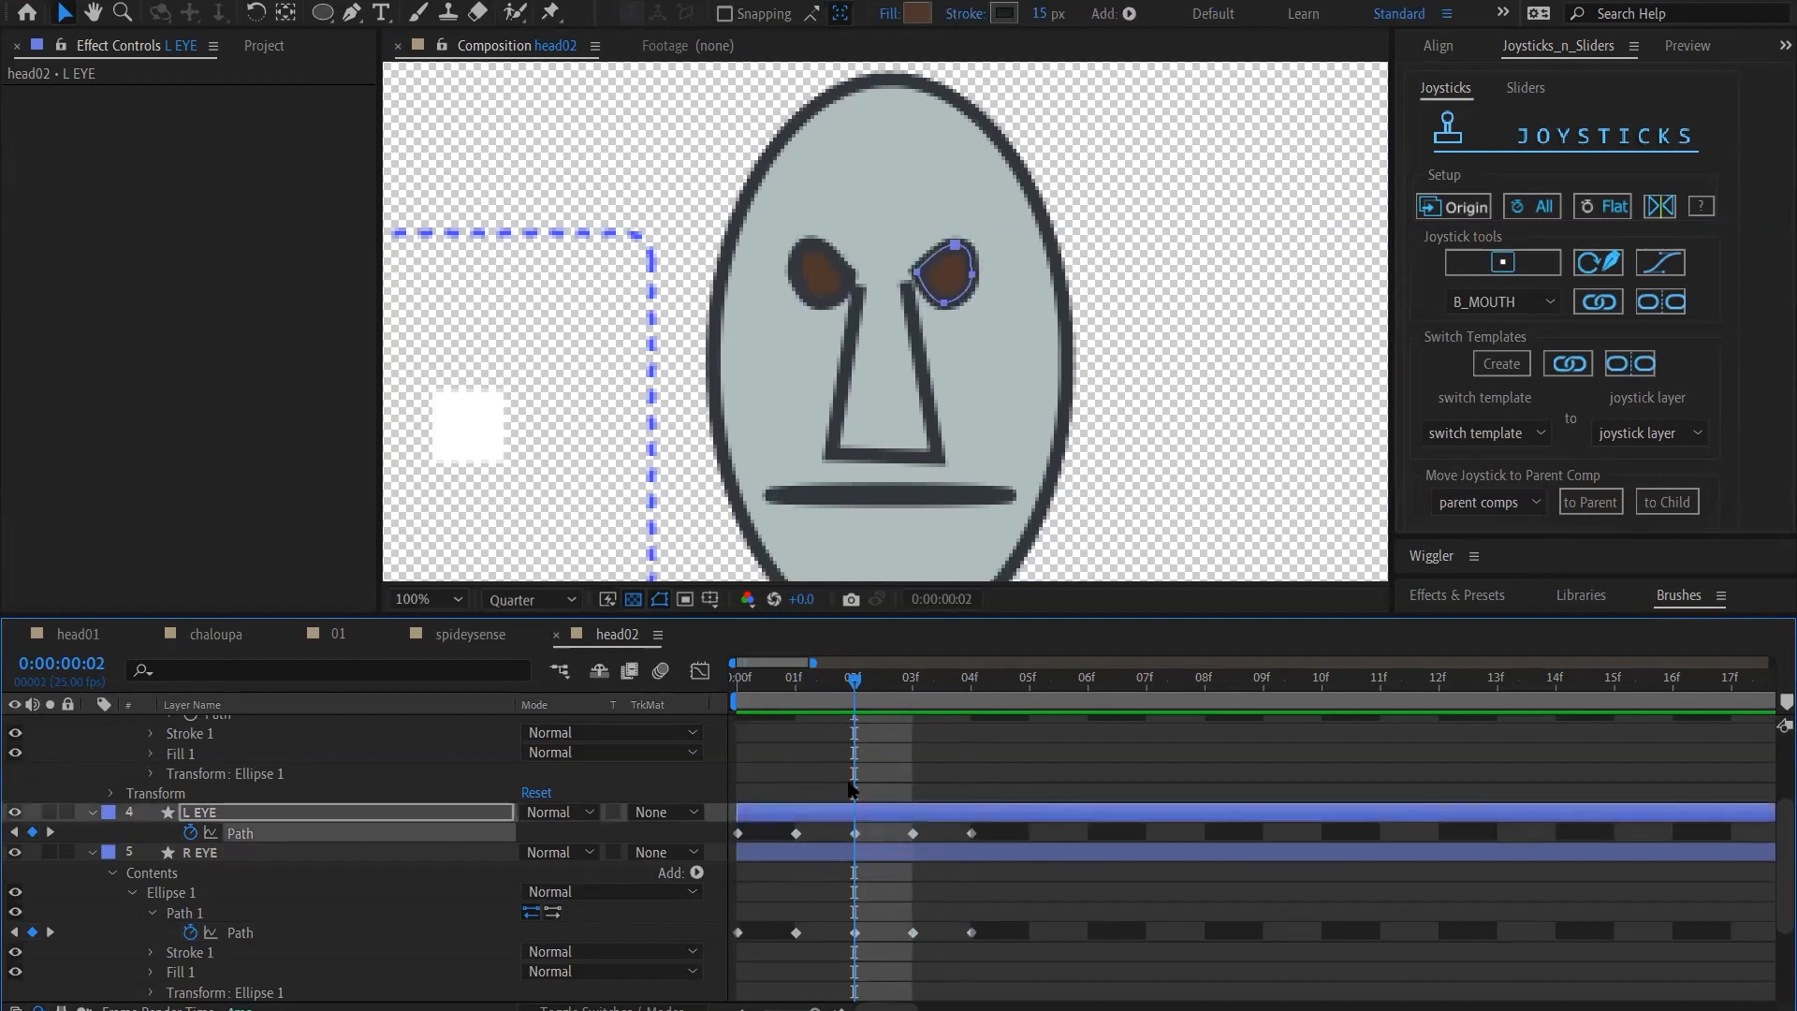
{"action": "left_click", "coordinate": [782, 680]}
{"action": "left_click_drag", "start_coordinate": [781, 681], "coordinate": [936, 682]}
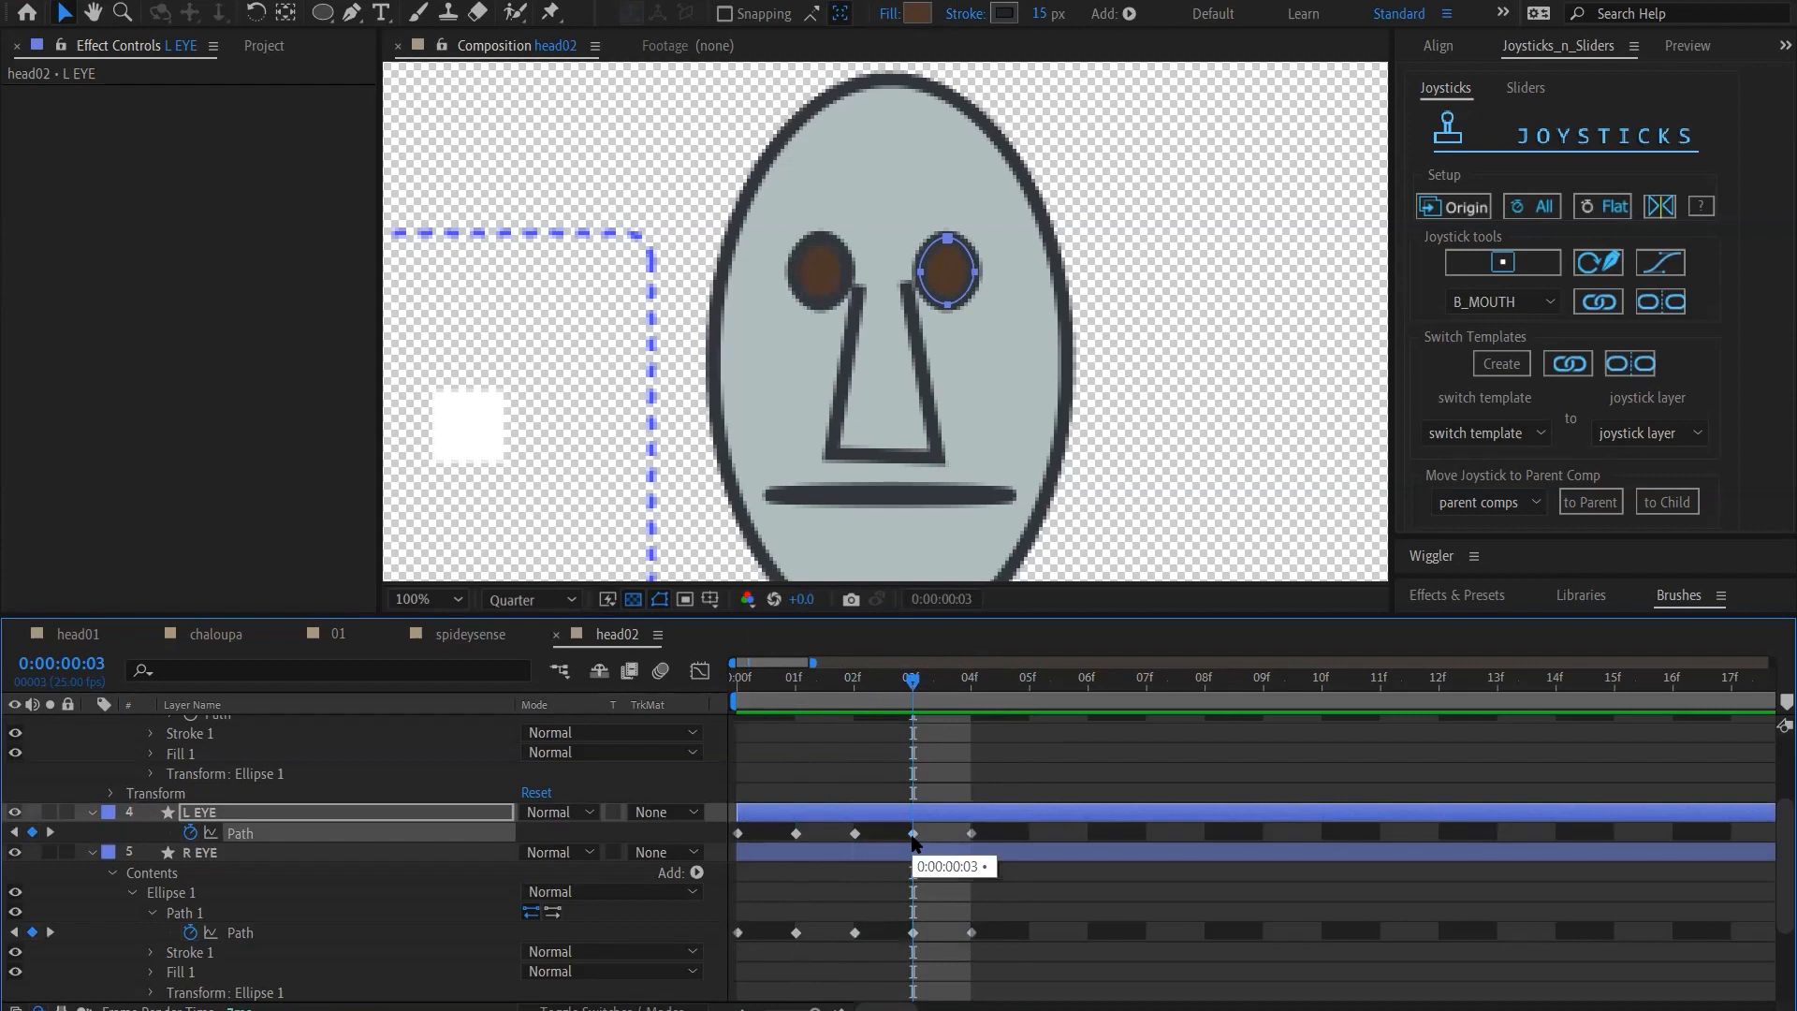
{"action": "left_click_drag", "start_coordinate": [912, 674], "coordinate": [712, 673]}
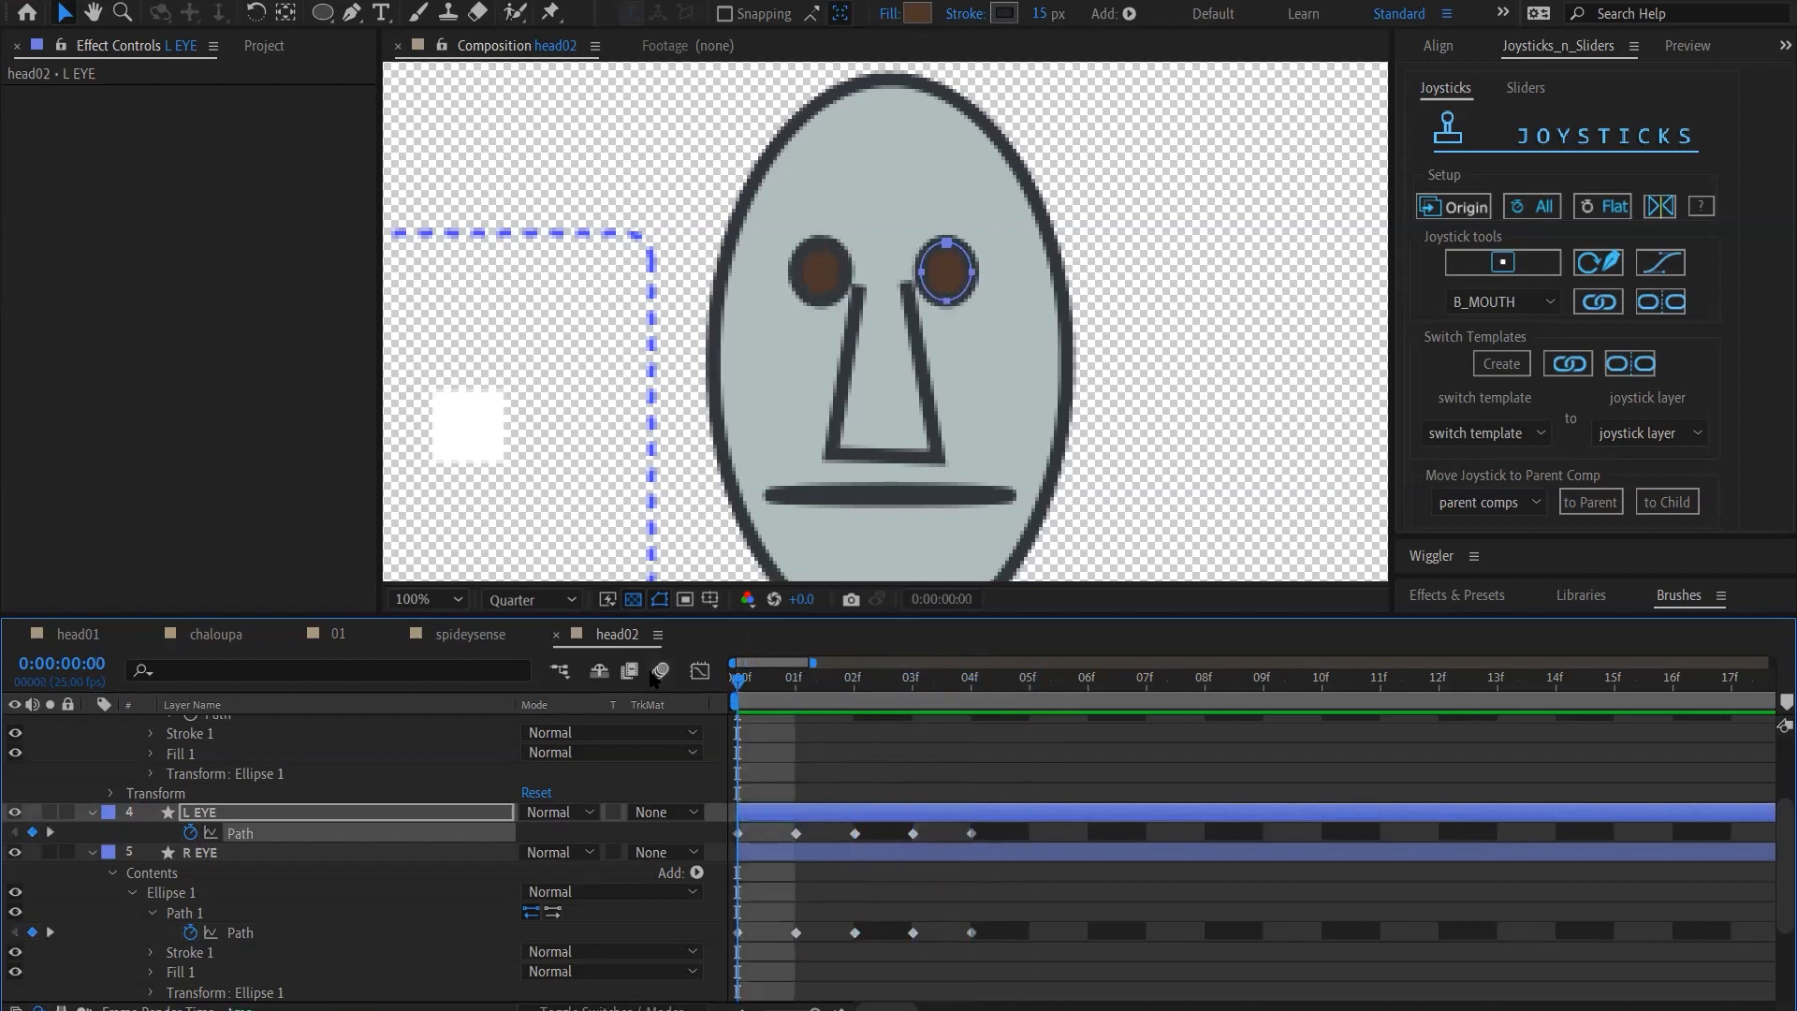
Create a joystick named B_L_EYE from the L EYE path keyframes
{"action": "left_click", "coordinate": [255, 814]}
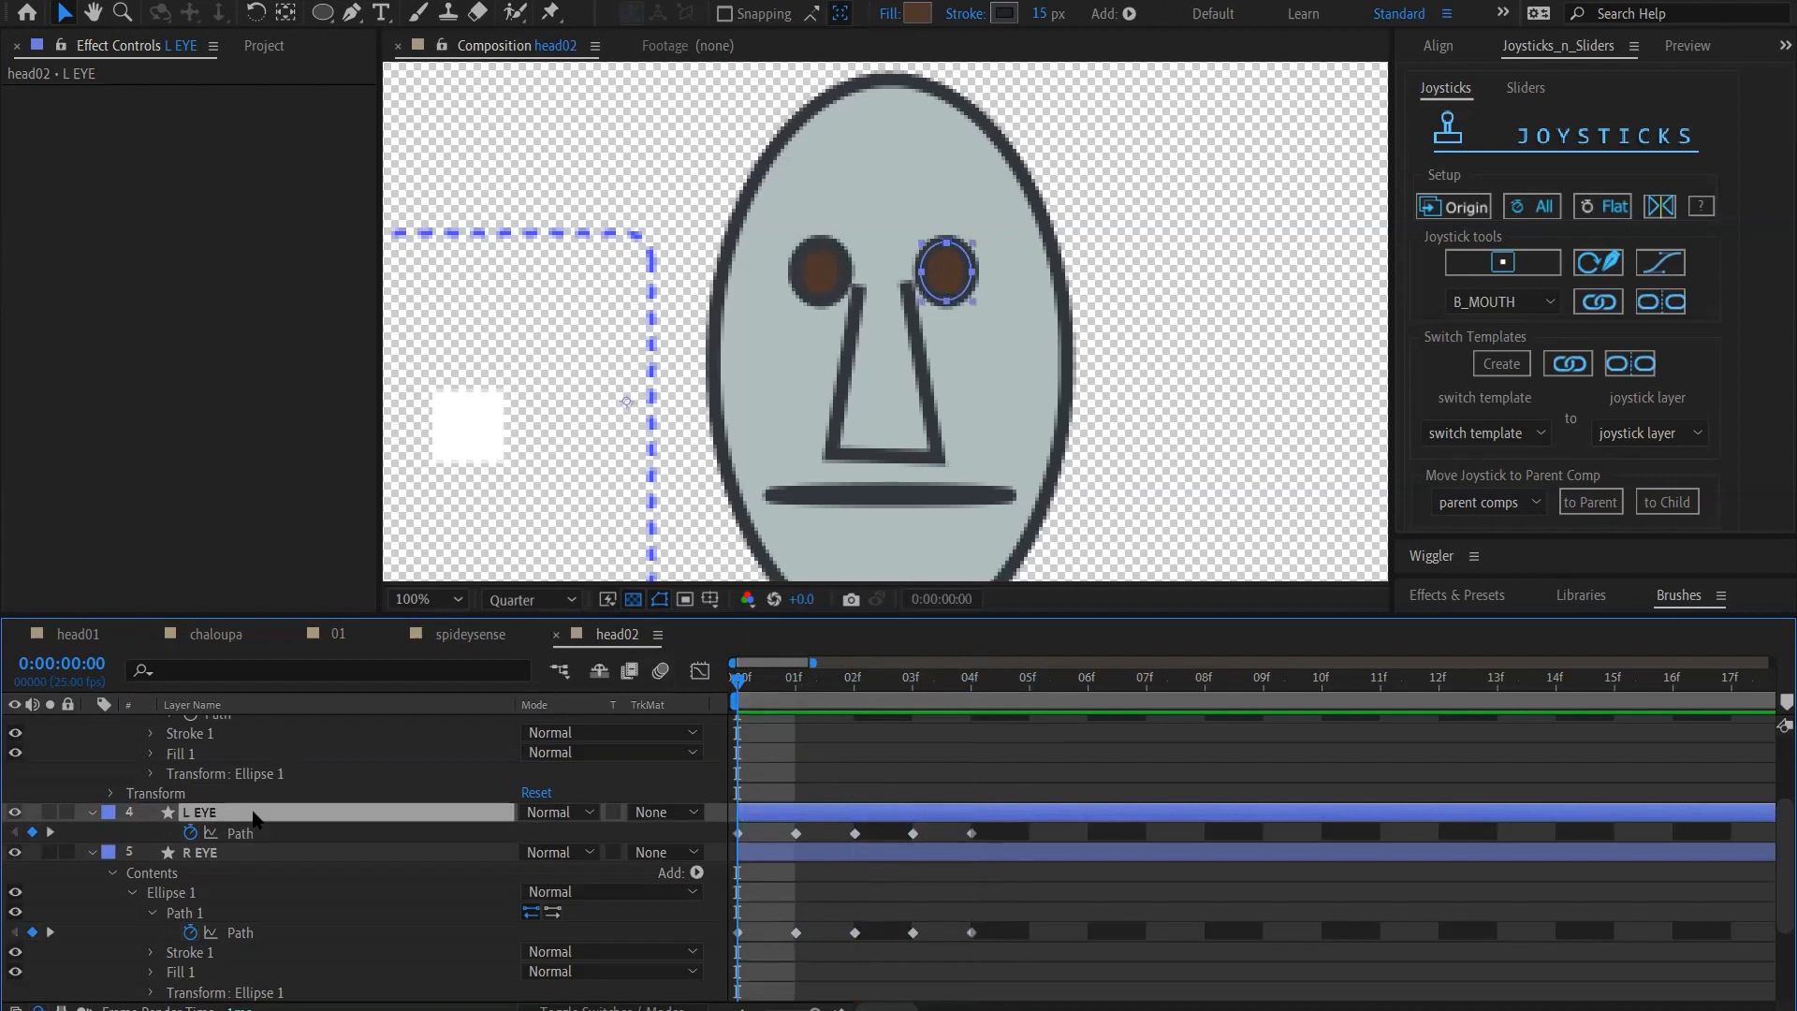
{"action": "left_click", "coordinate": [329, 852]}
{"action": "left_click", "coordinate": [344, 815]}
{"action": "left_click", "coordinate": [236, 834]}
{"action": "left_click", "coordinate": [1502, 263]}
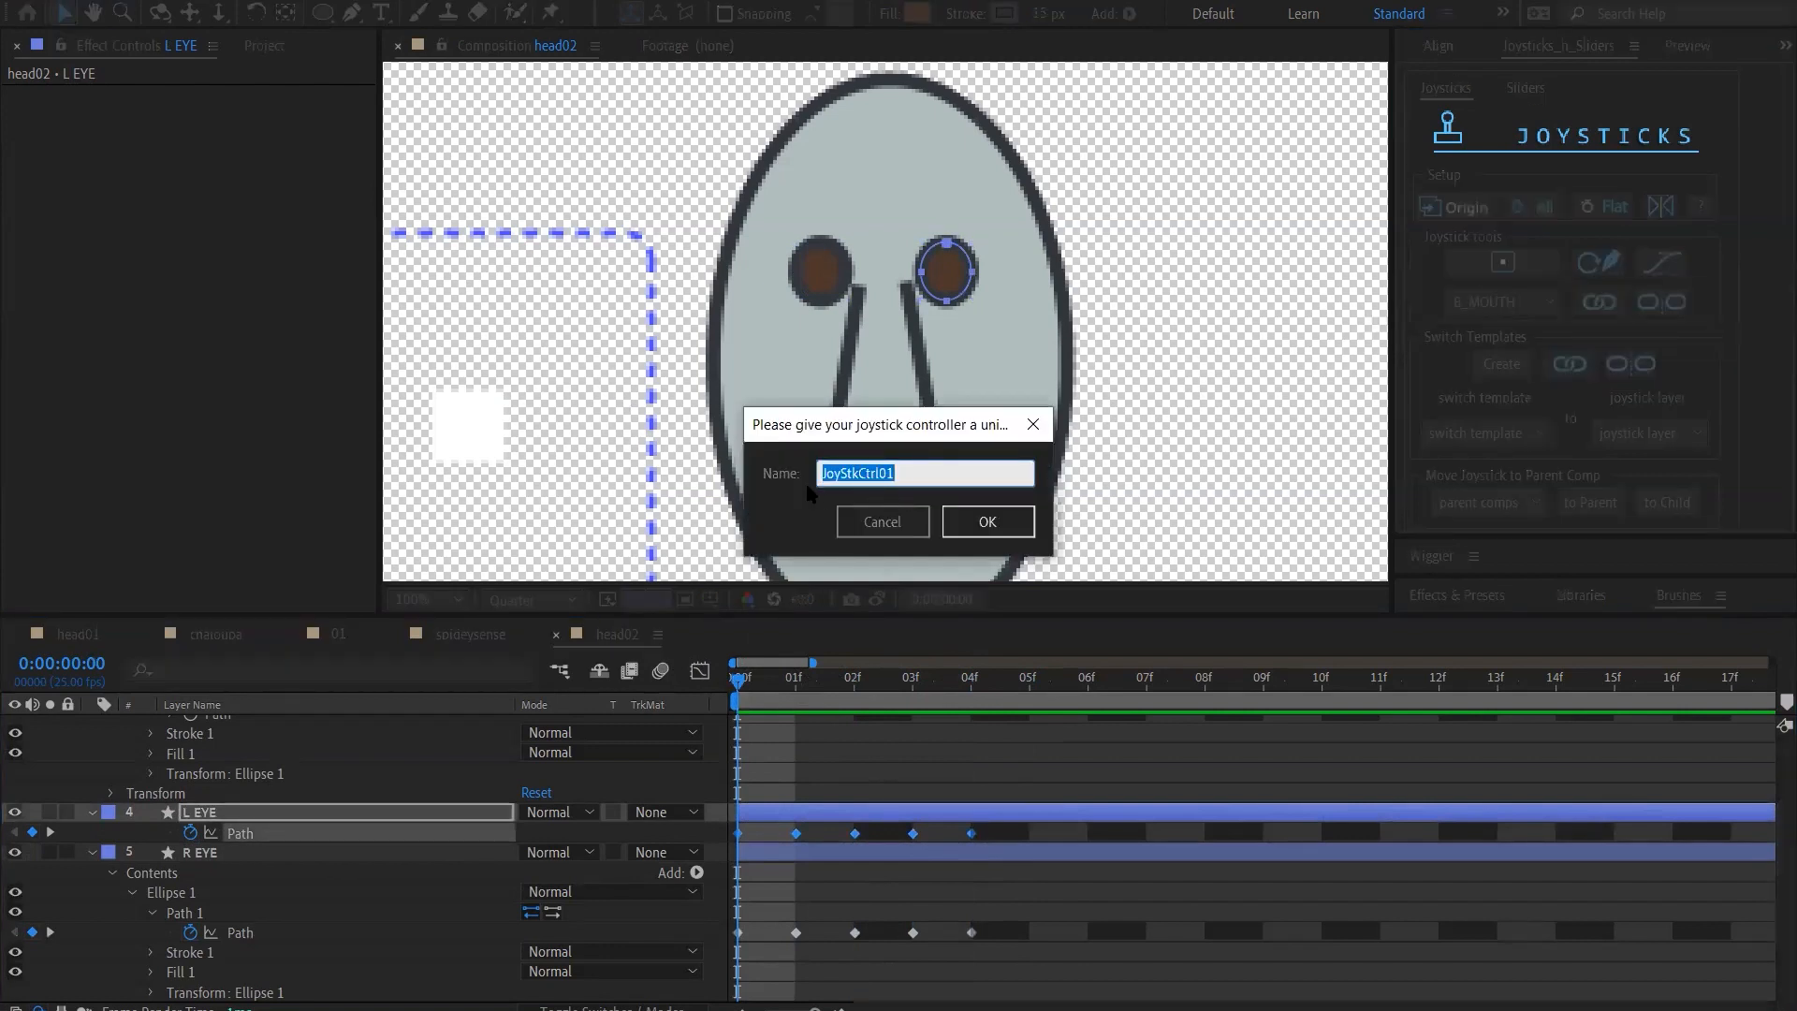
{"action": "type", "text": "L_EYE"}
{"action": "key", "text": "Home"}
{"action": "type", "text": "B_"}
{"action": "key", "text": "Return"}
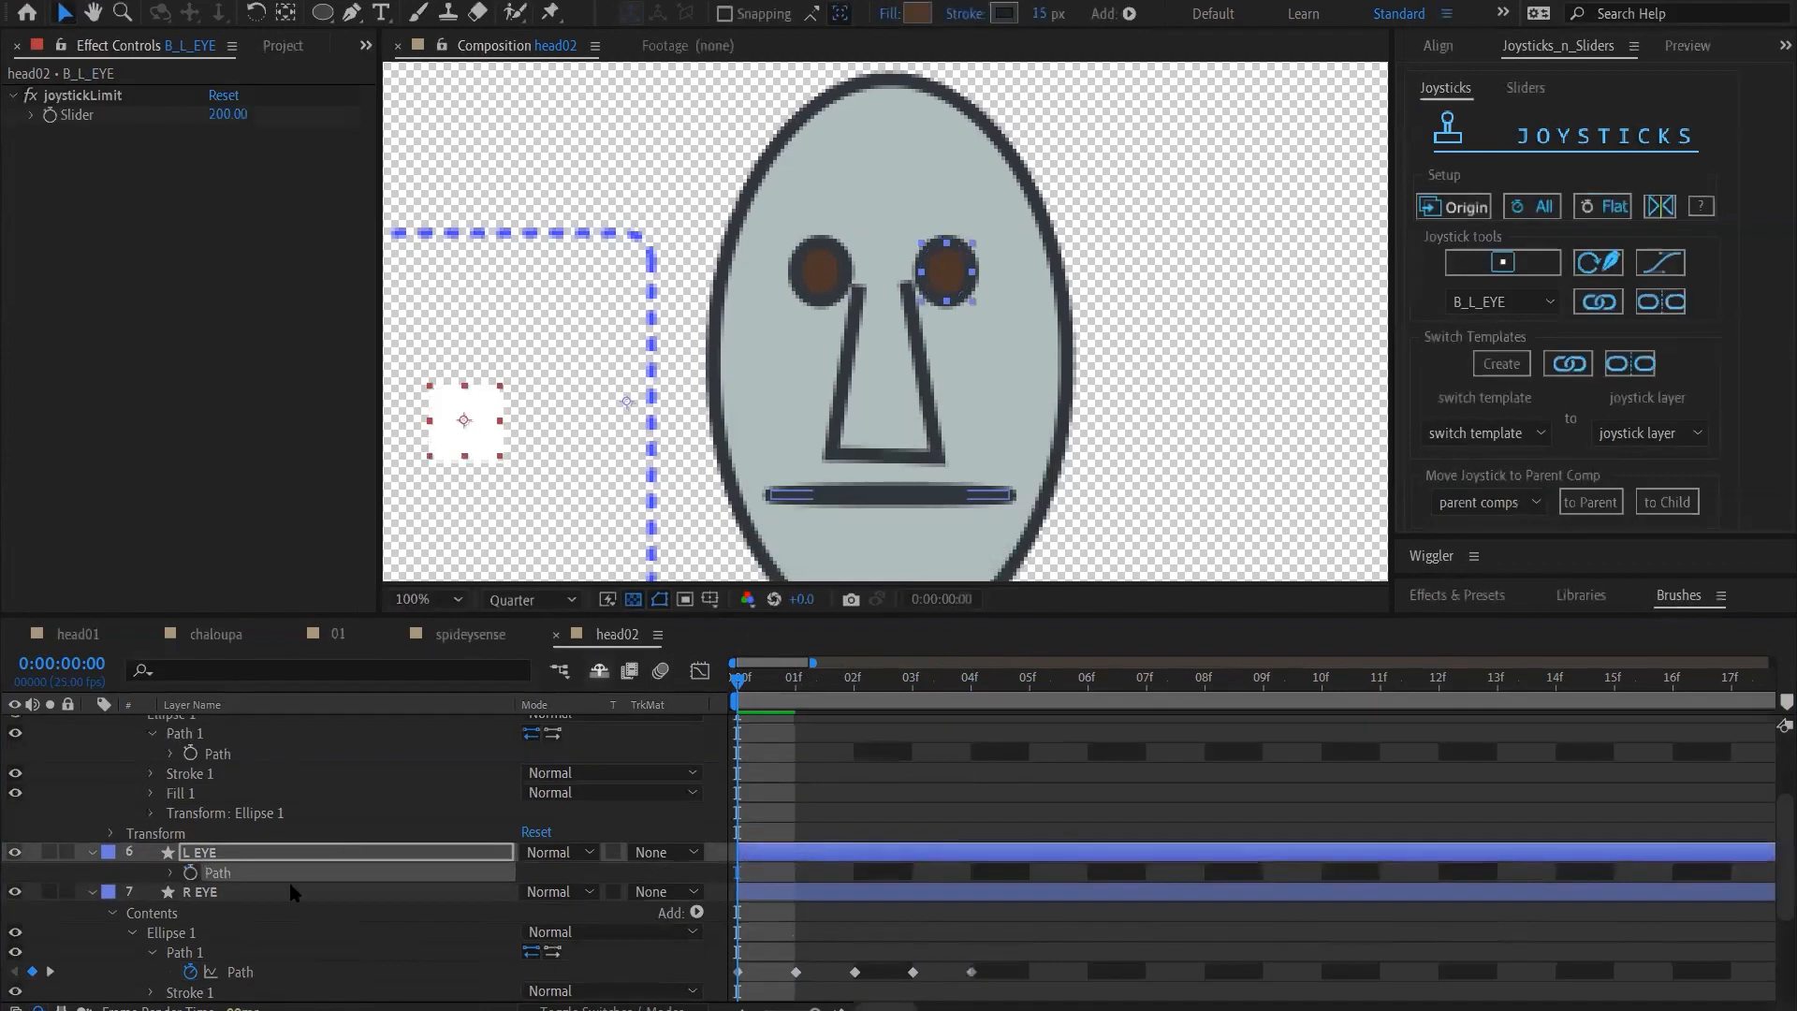
Create a joystick named B_R_EYE from the R EYE path keyframes
{"action": "left_click", "coordinate": [281, 893]}
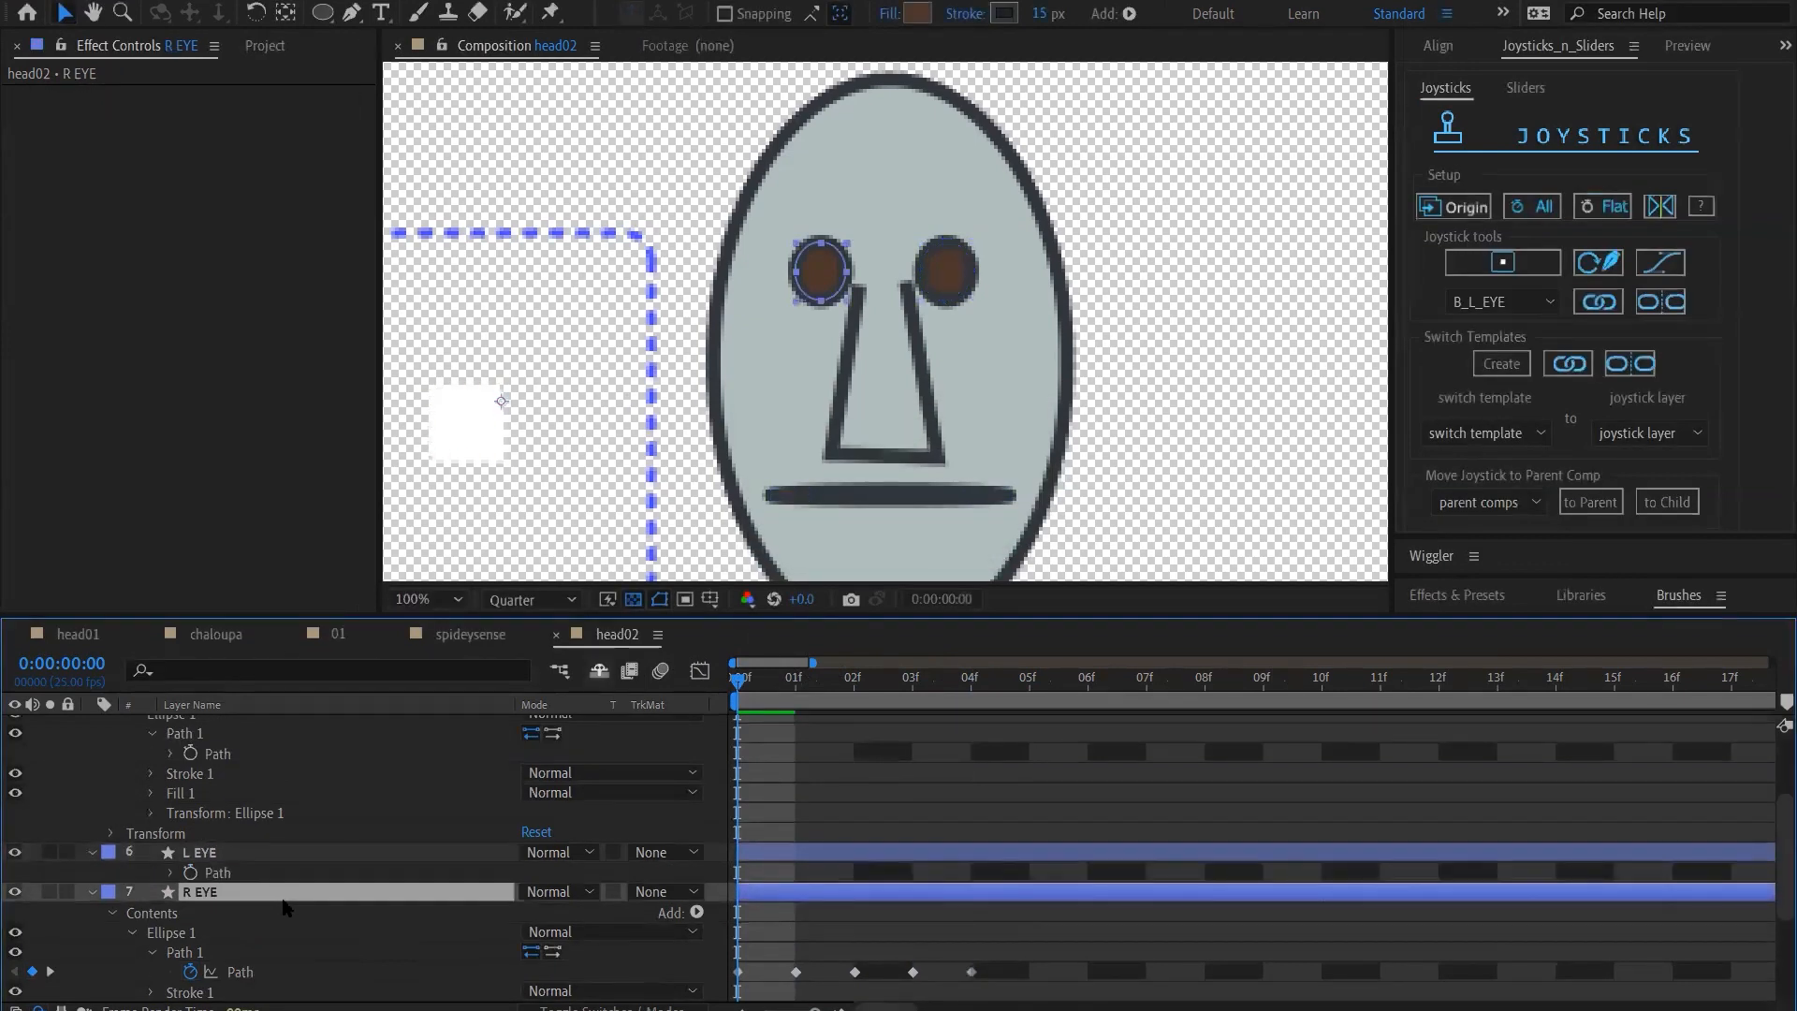
{"action": "left_click", "coordinate": [278, 973]}
{"action": "left_click", "coordinate": [1525, 266]}
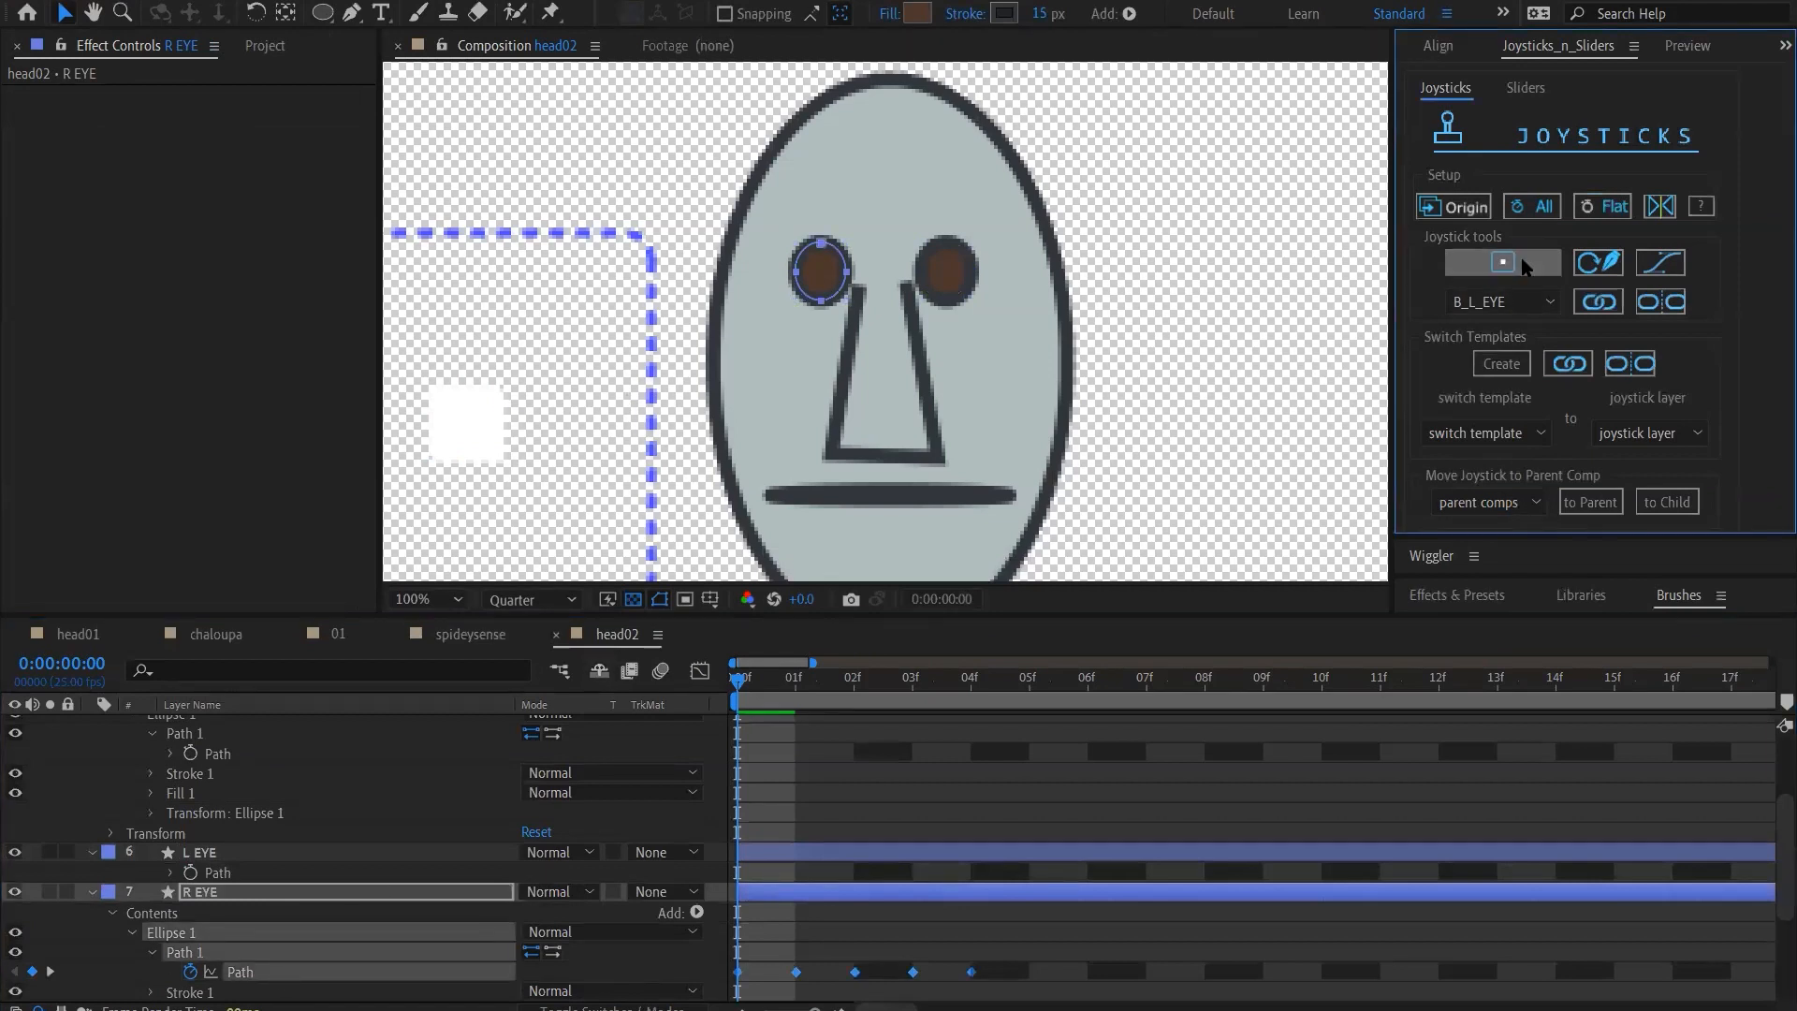
{"action": "type", "text": "B"}
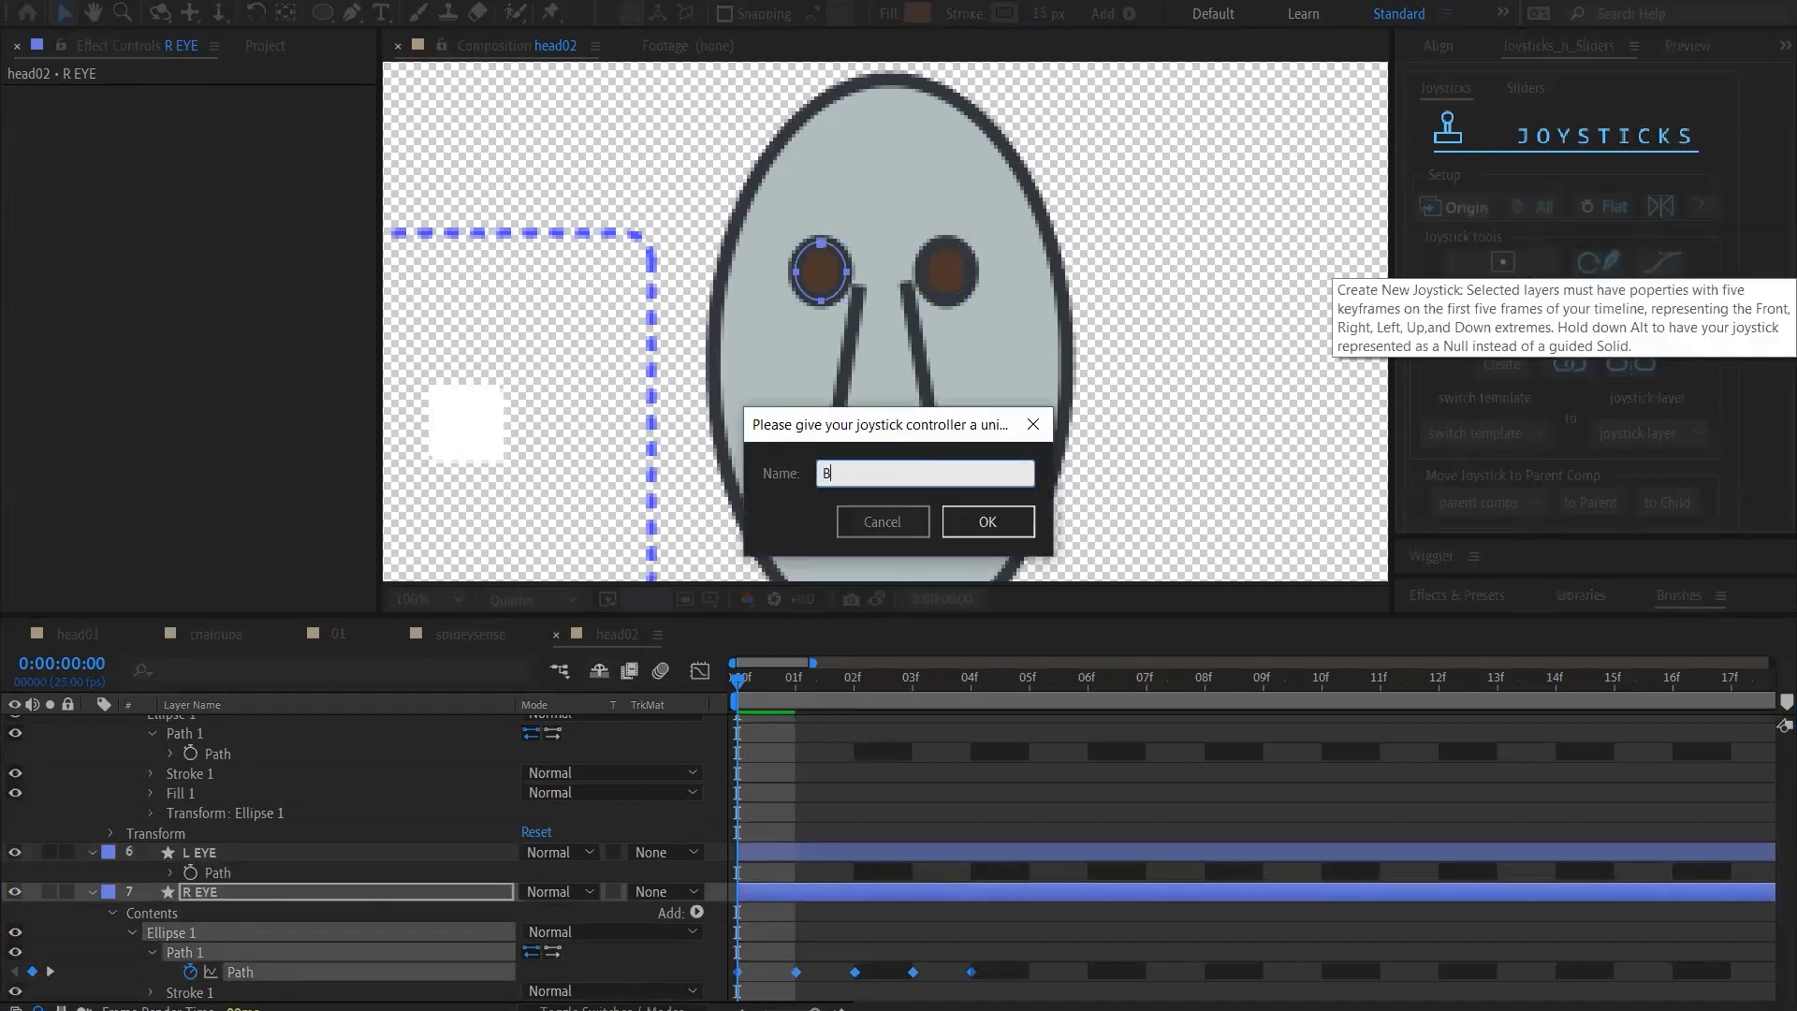
{"action": "type", "text": "_R_EYE"}
{"action": "key", "text": "Return"}
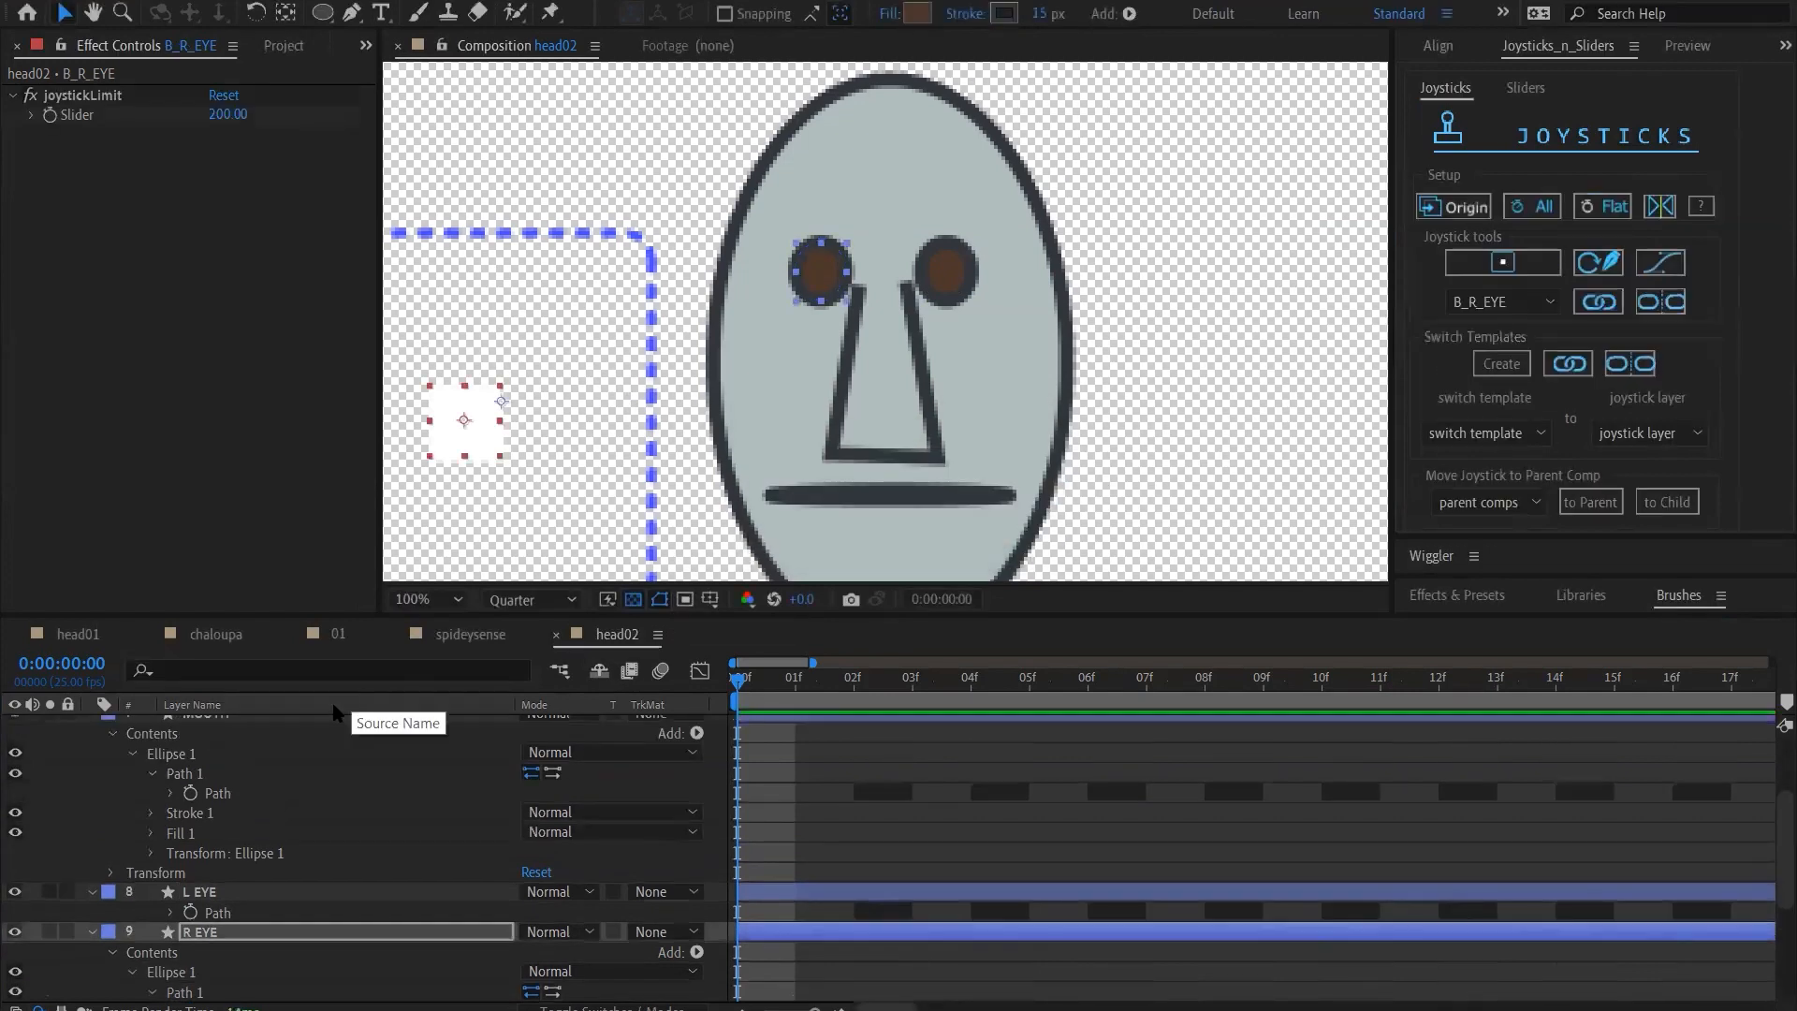
Move the B_R_EYE Origin layer up so that its joystick sits directly above the mouth joystick
{"action": "scroll", "coordinate": [574, 407], "scroll_direction": "down", "scroll_amount": 4}
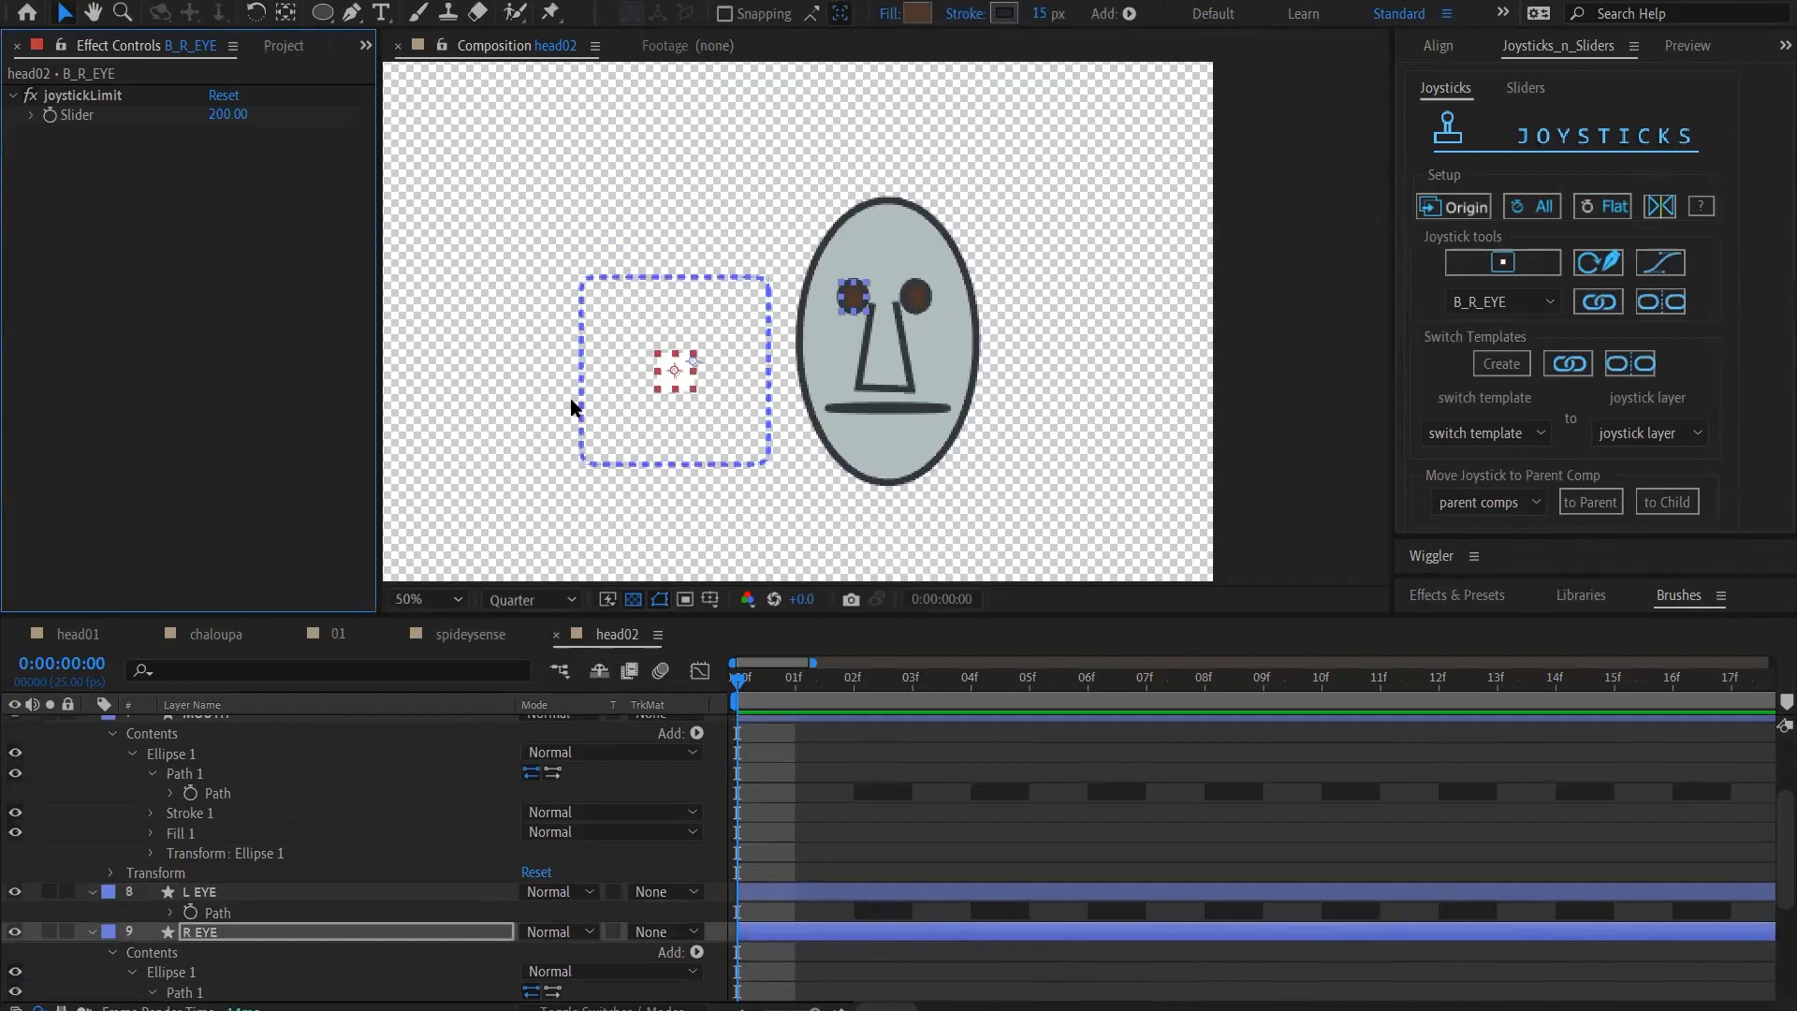
{"action": "scroll", "coordinate": [297, 851], "scroll_direction": "up", "scroll_amount": 3}
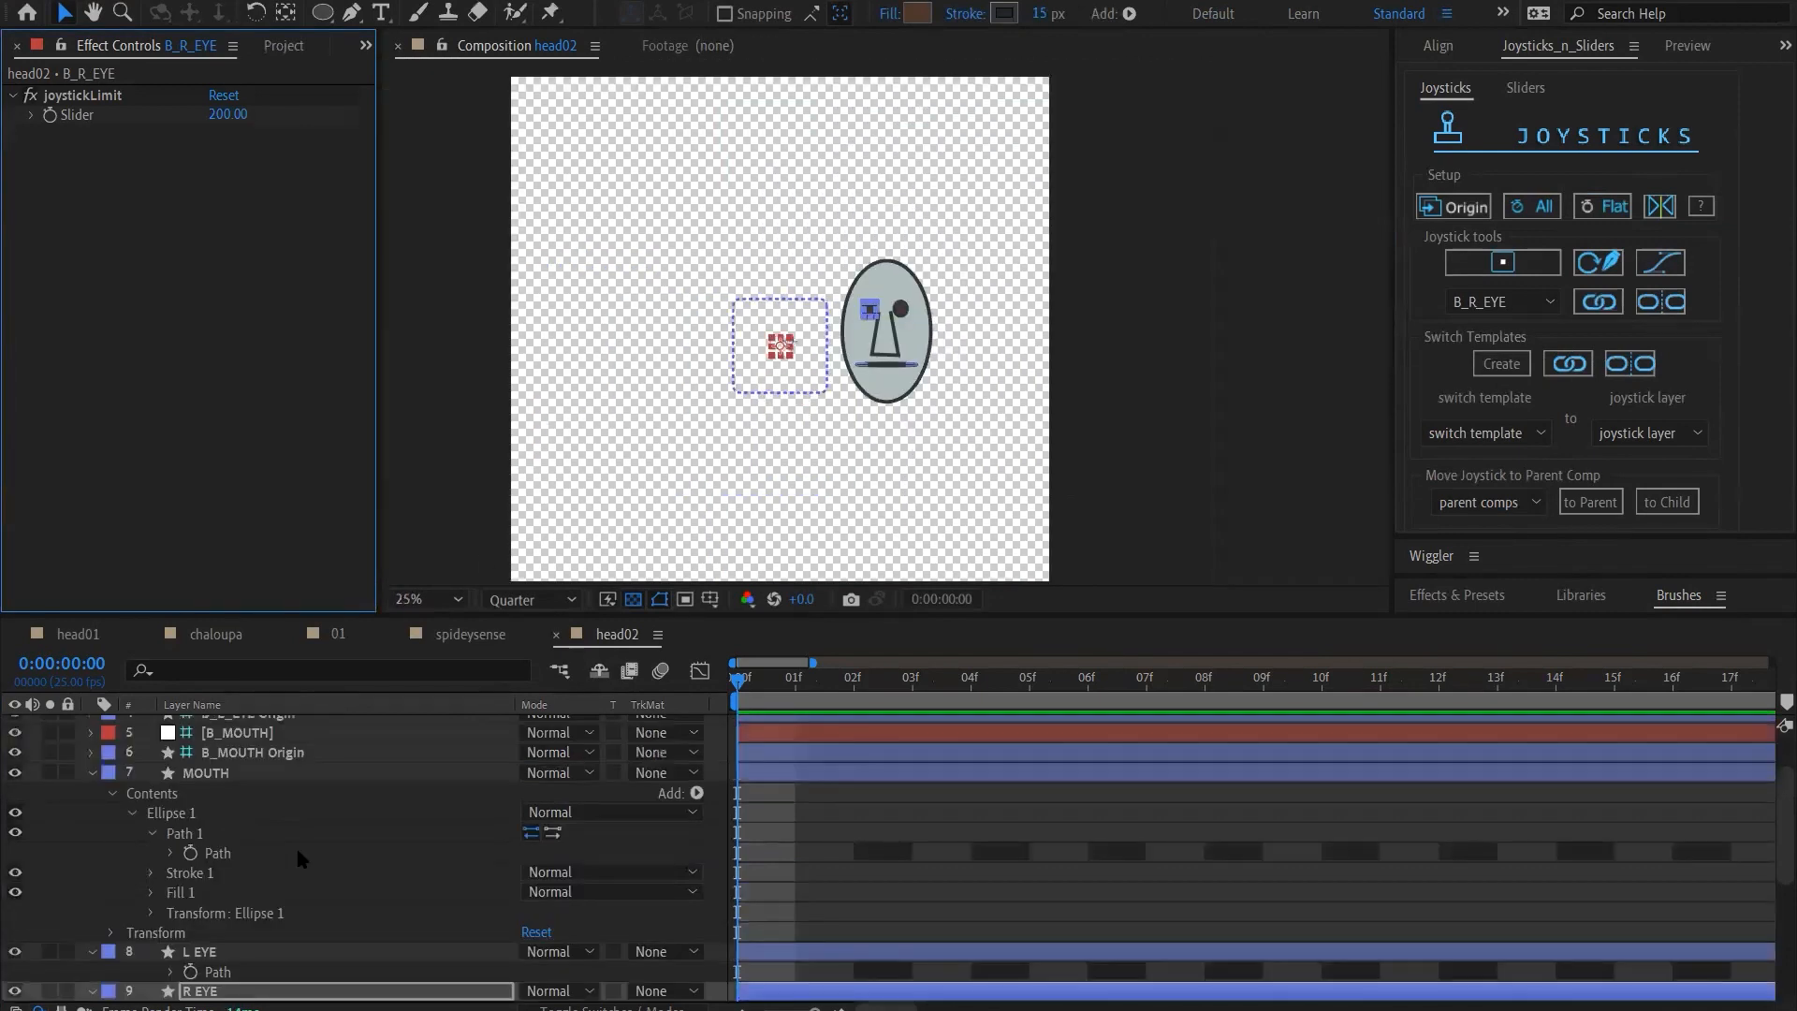
{"action": "left_click", "coordinate": [295, 766]}
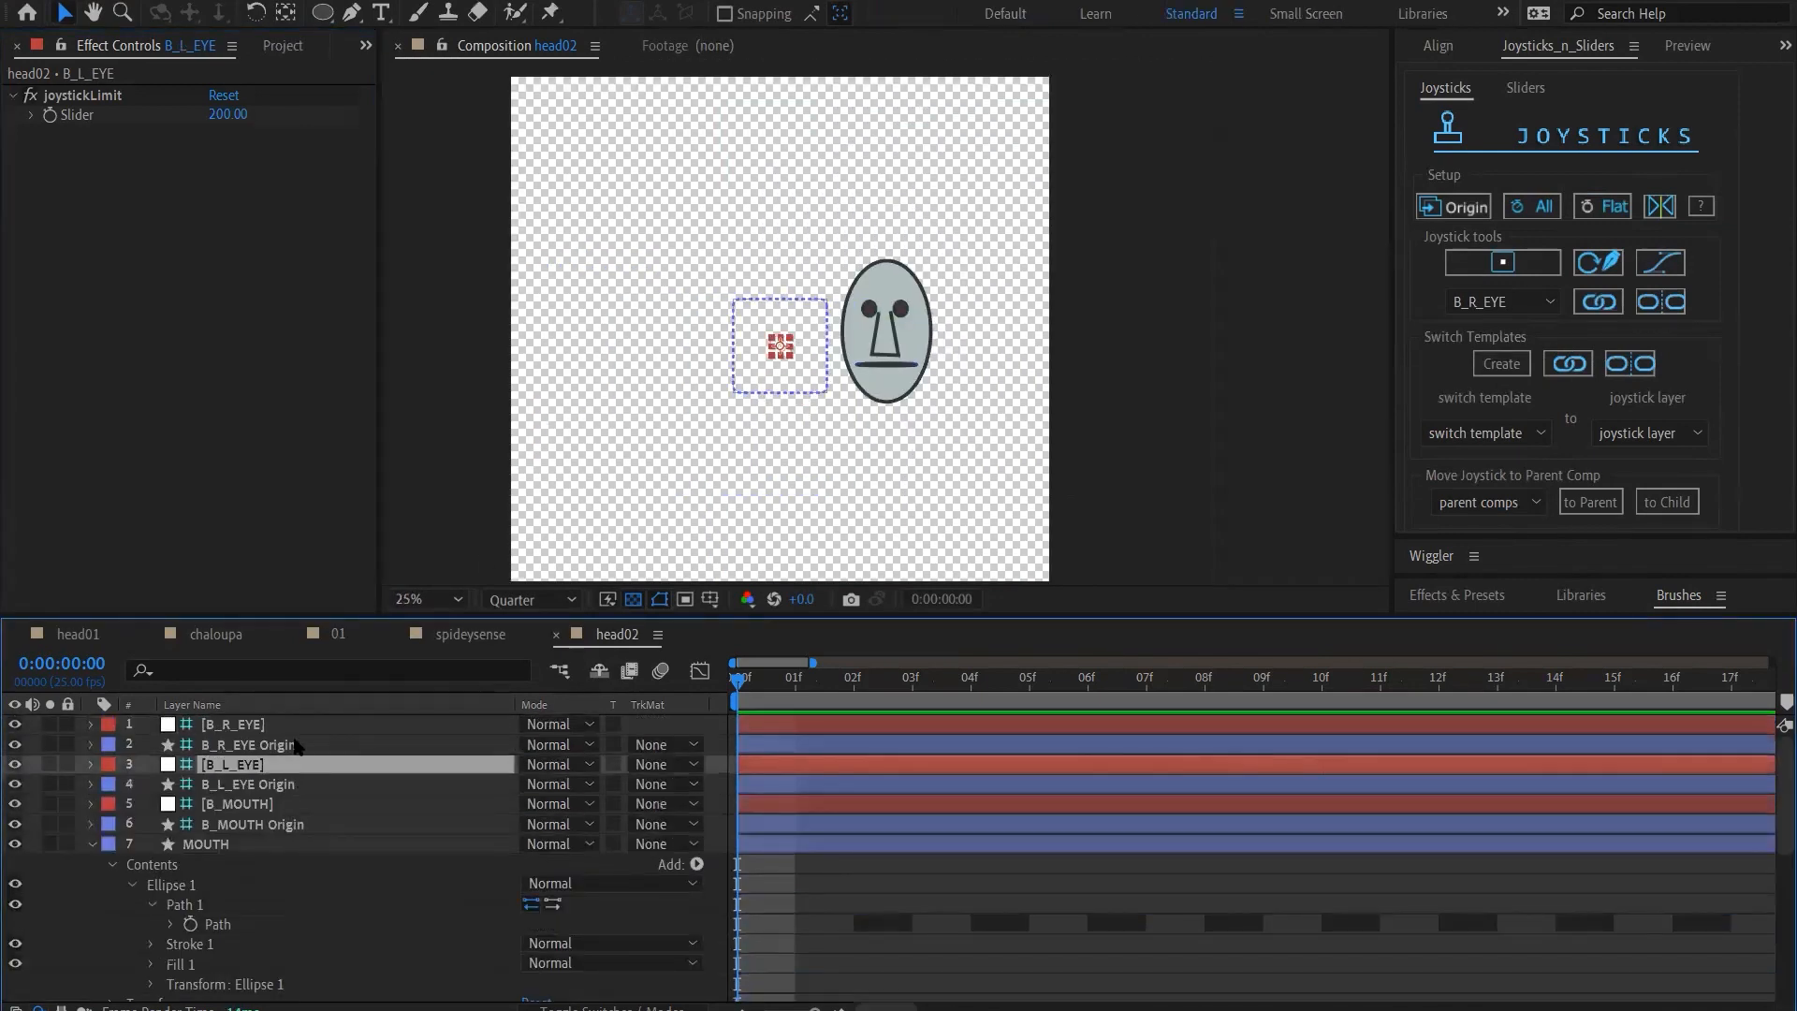
{"action": "left_click", "coordinate": [295, 745]}
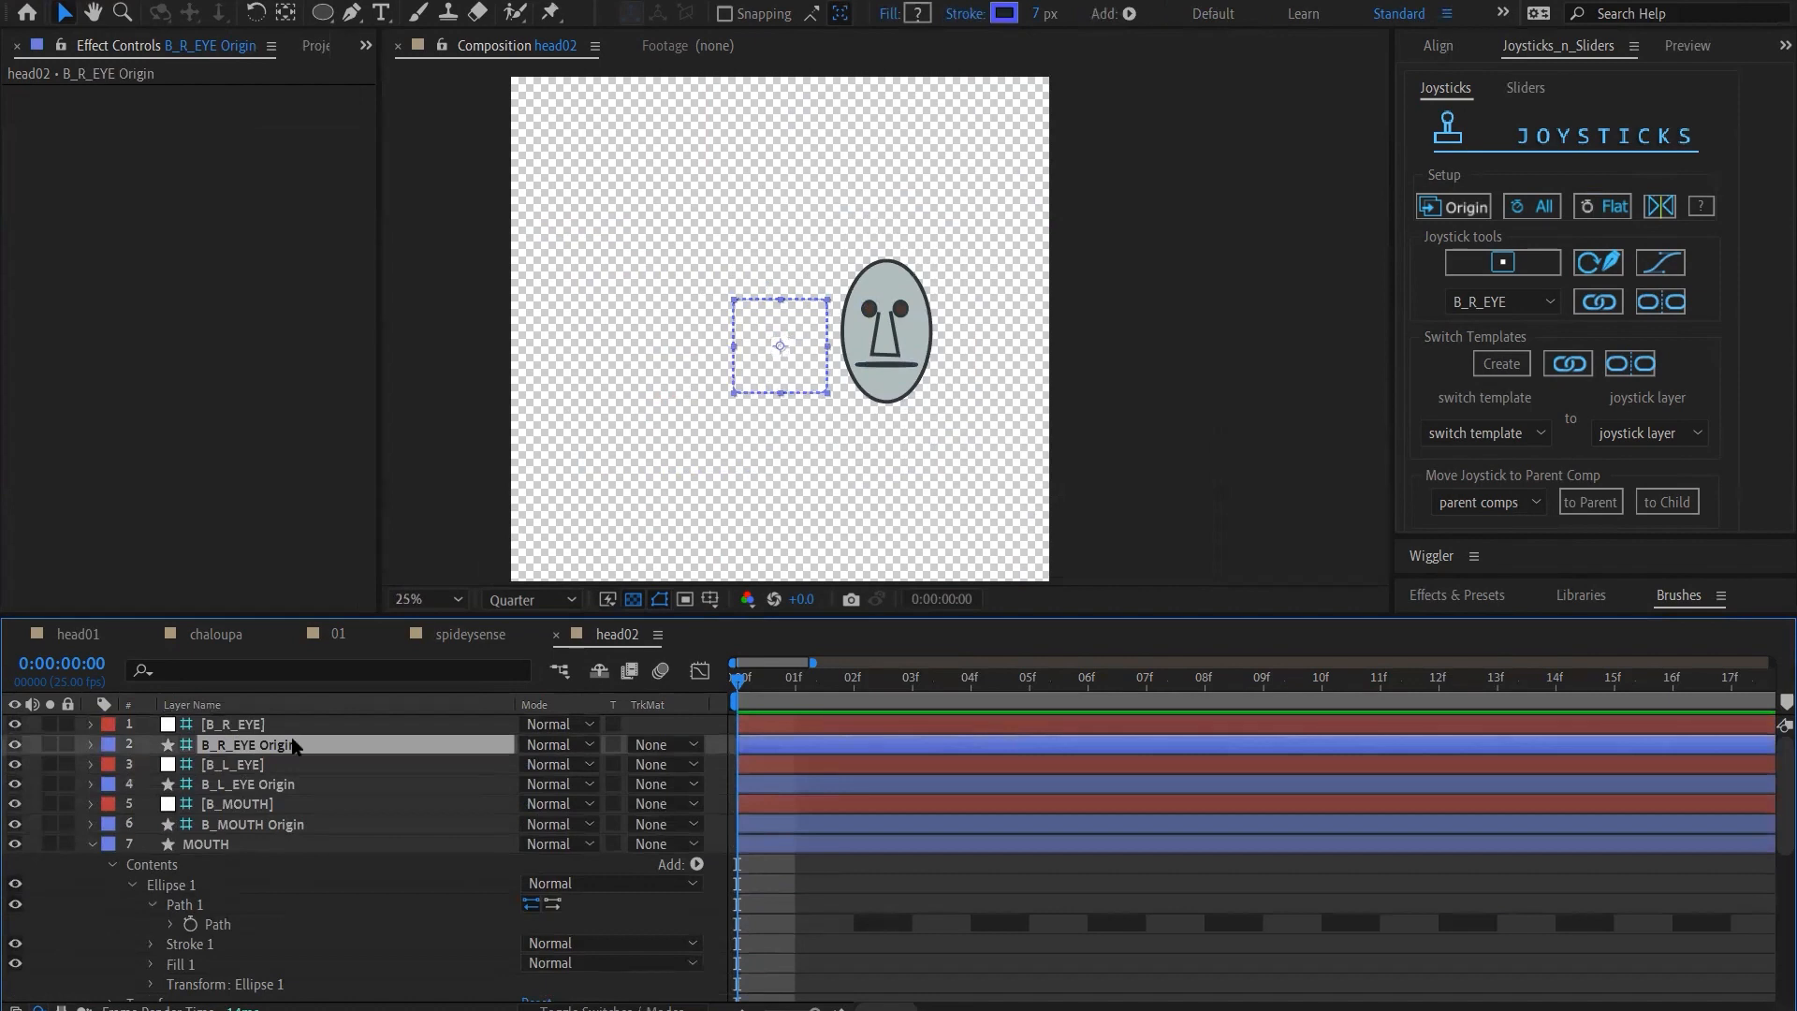
{"action": "key", "text": "Return"}
{"action": "key", "text": "shift+Left"}
{"action": "key", "text": "shift+Left"}
{"action": "key", "text": "shift+Left"}
{"action": "key", "text": "shift+Left"}
{"action": "key", "text": "shift+Left"}
{"action": "key", "text": "shift+Up"}
{"action": "key", "text": "shift+Up"}
{"action": "key", "text": "shift+Up"}
{"action": "key", "text": "shift+Up"}
{"action": "key", "text": "shift+Up"}
{"action": "key", "text": "shift+Up"}
{"action": "key", "text": "shift+Up"}
{"action": "key", "text": "shift+Up"}
{"action": "key", "text": "shift+Up"}
{"action": "key", "text": "shift+Up"}
{"action": "key", "text": "shift+Up"}
{"action": "key", "text": "shift+Right"}
{"action": "key", "text": "shift+Right"}
{"action": "key", "text": "shift+Right"}
{"action": "key", "text": "shift+Right"}
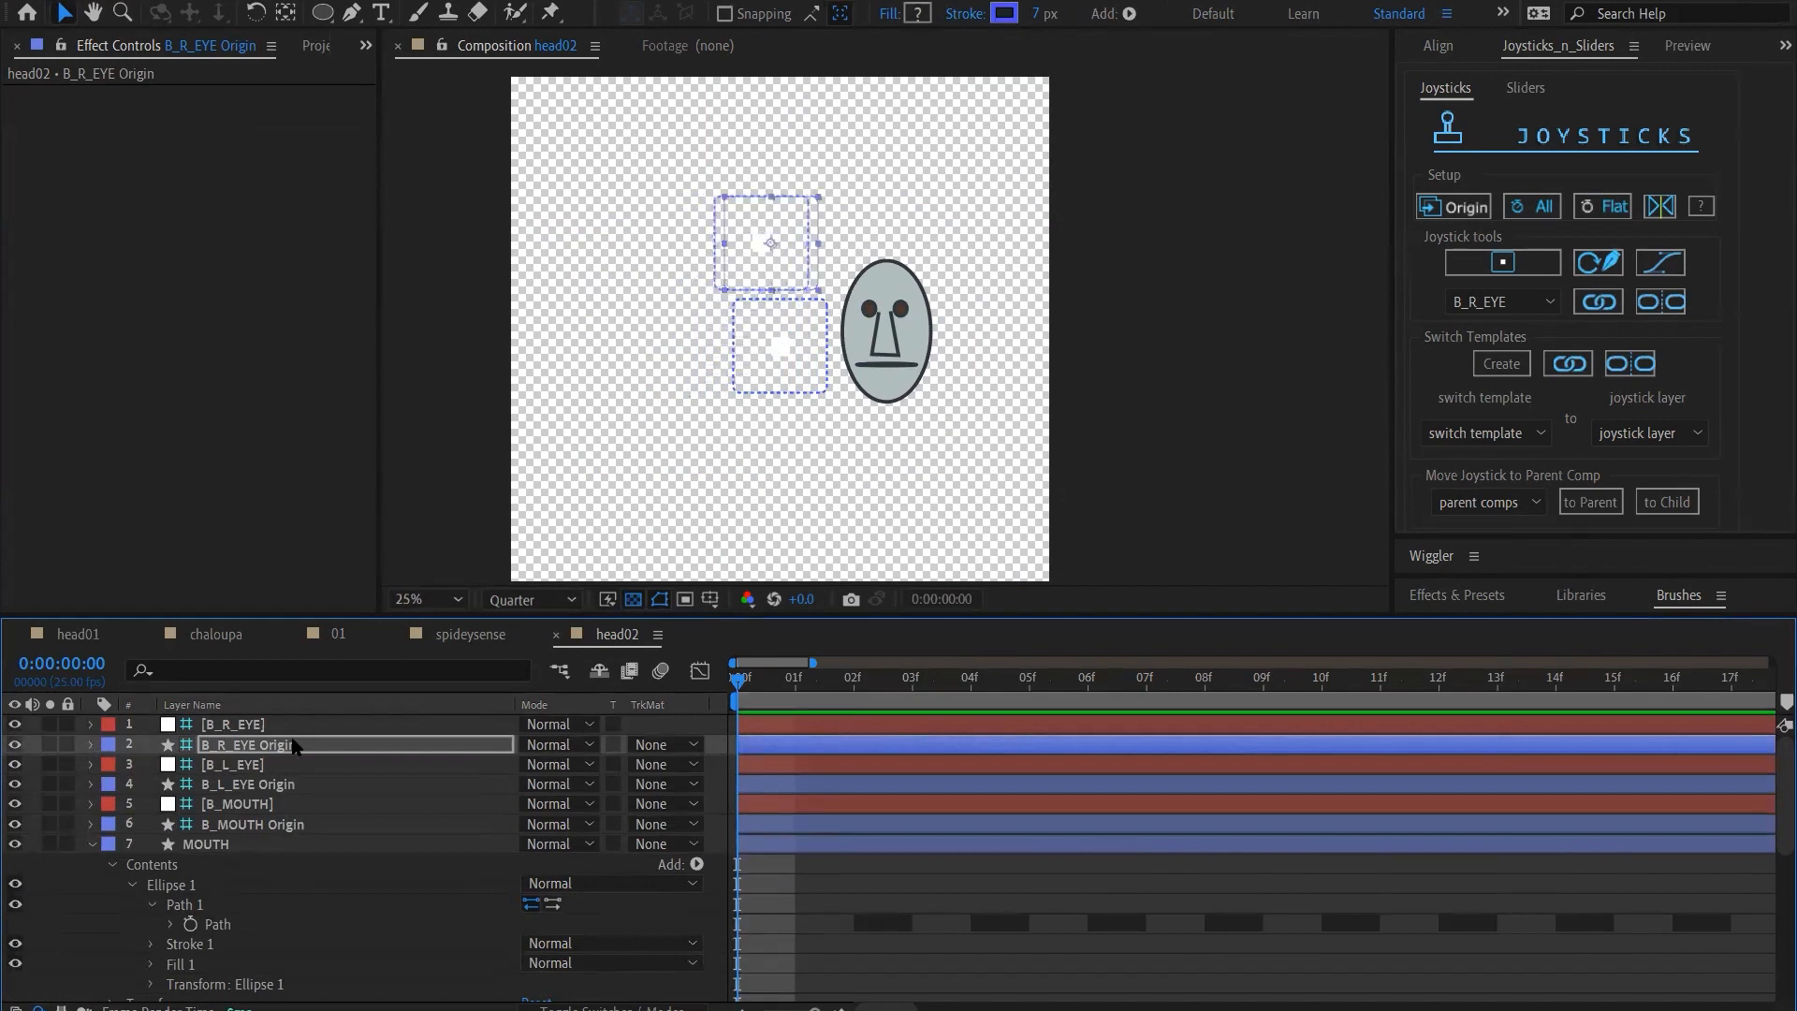
{"action": "key", "text": "shift+Right"}
{"action": "key", "text": "shift+Right"}
{"action": "key", "text": "shift+Right"}
{"action": "key", "text": "shift+Right"}
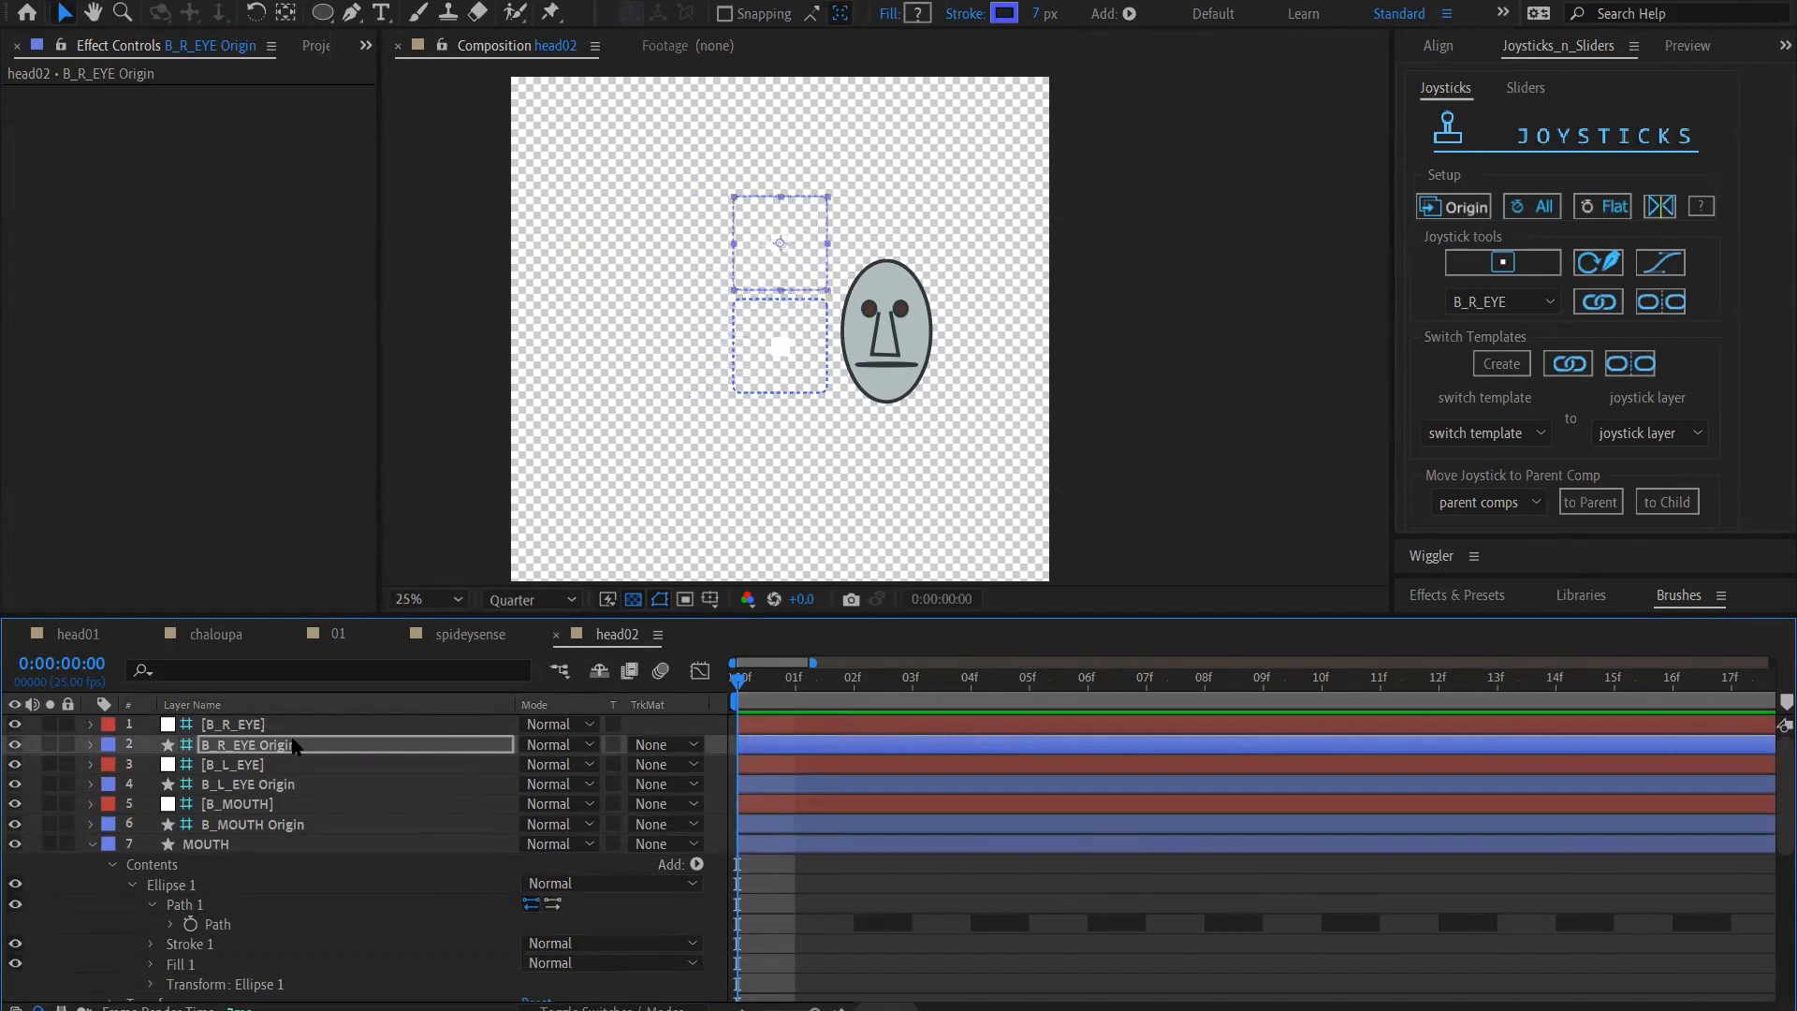
Move the B_L_EYE Origin layer to the opposite side of the face, level with the B_R_EYE joystick
{"action": "left_click", "coordinate": [280, 789]}
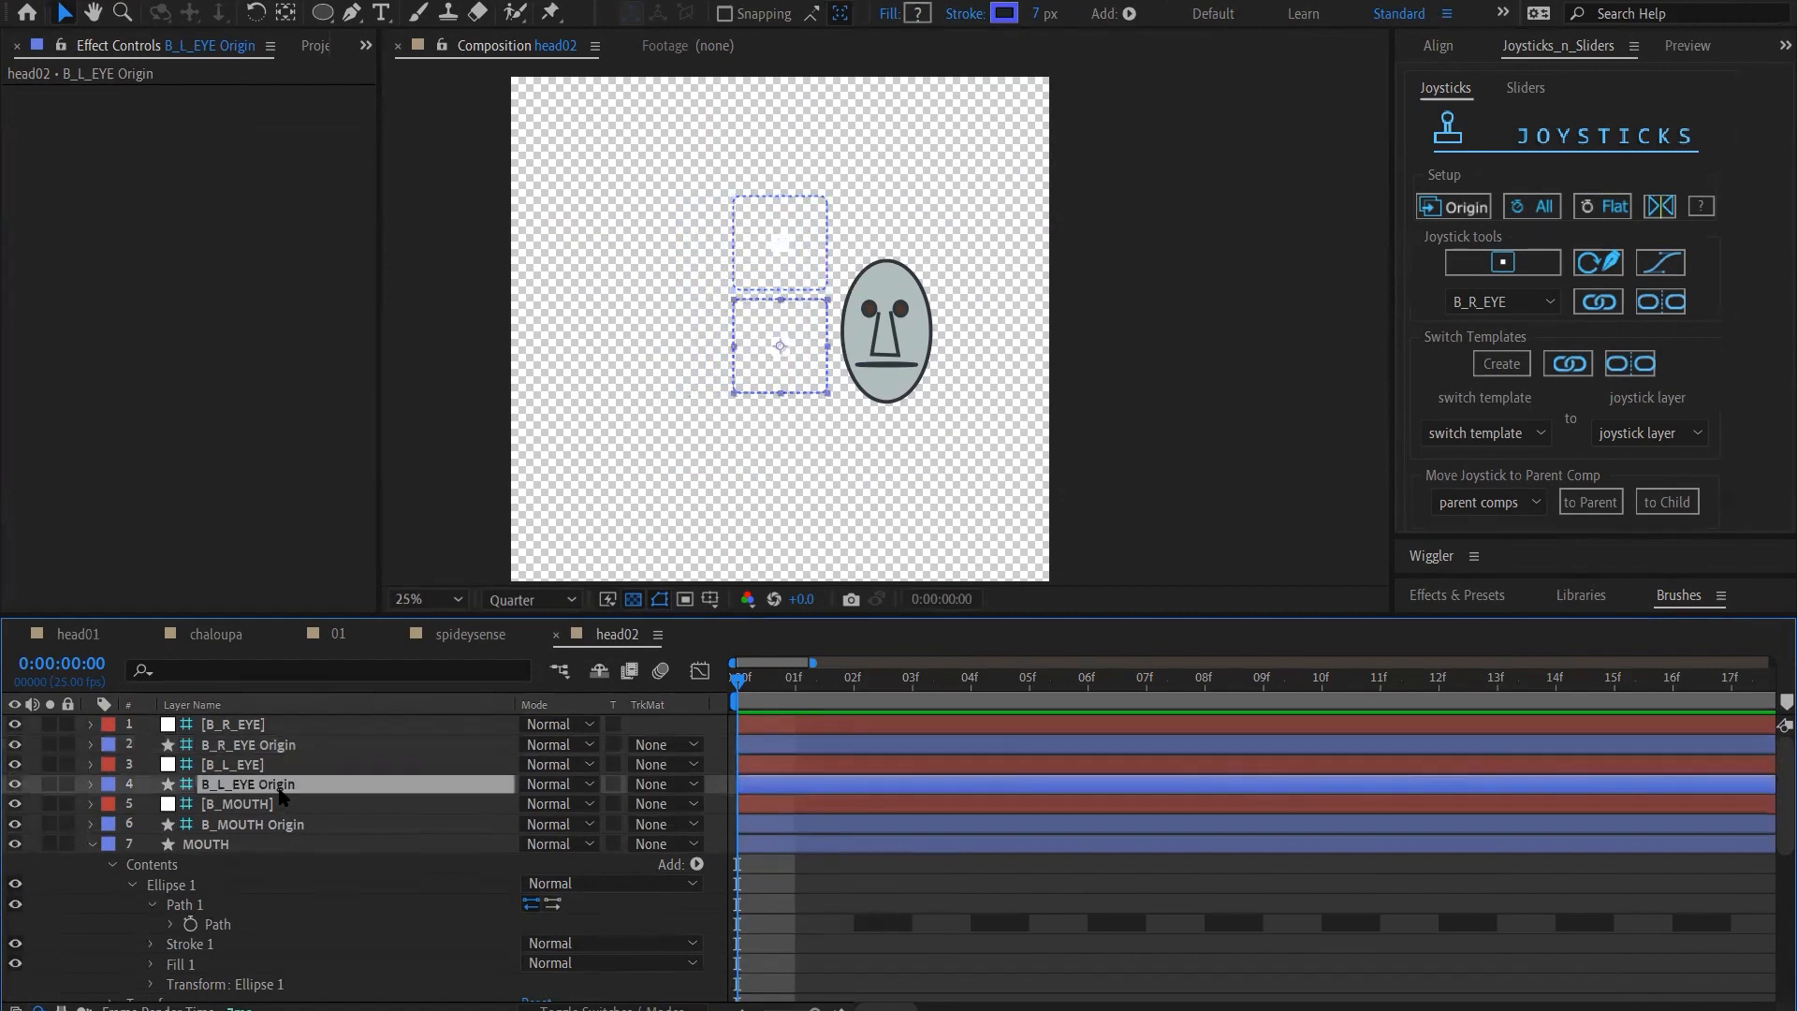
{"action": "key", "text": "shift+Right"}
{"action": "key", "text": "shift+Right"}
{"action": "key", "text": "shift+Right"}
{"action": "key", "text": "shift+Right"}
{"action": "key", "text": "shift+Right"}
{"action": "key", "text": "shift+Right"}
{"action": "key", "text": "shift+Right"}
{"action": "key", "text": "shift+Right"}
{"action": "key", "text": "shift+Right"}
{"action": "key", "text": "shift+Right"}
{"action": "key", "text": "shift+Right"}
{"action": "key", "text": "shift+Right"}
{"action": "key", "text": "shift+Right"}
{"action": "key", "text": "shift+Right"}
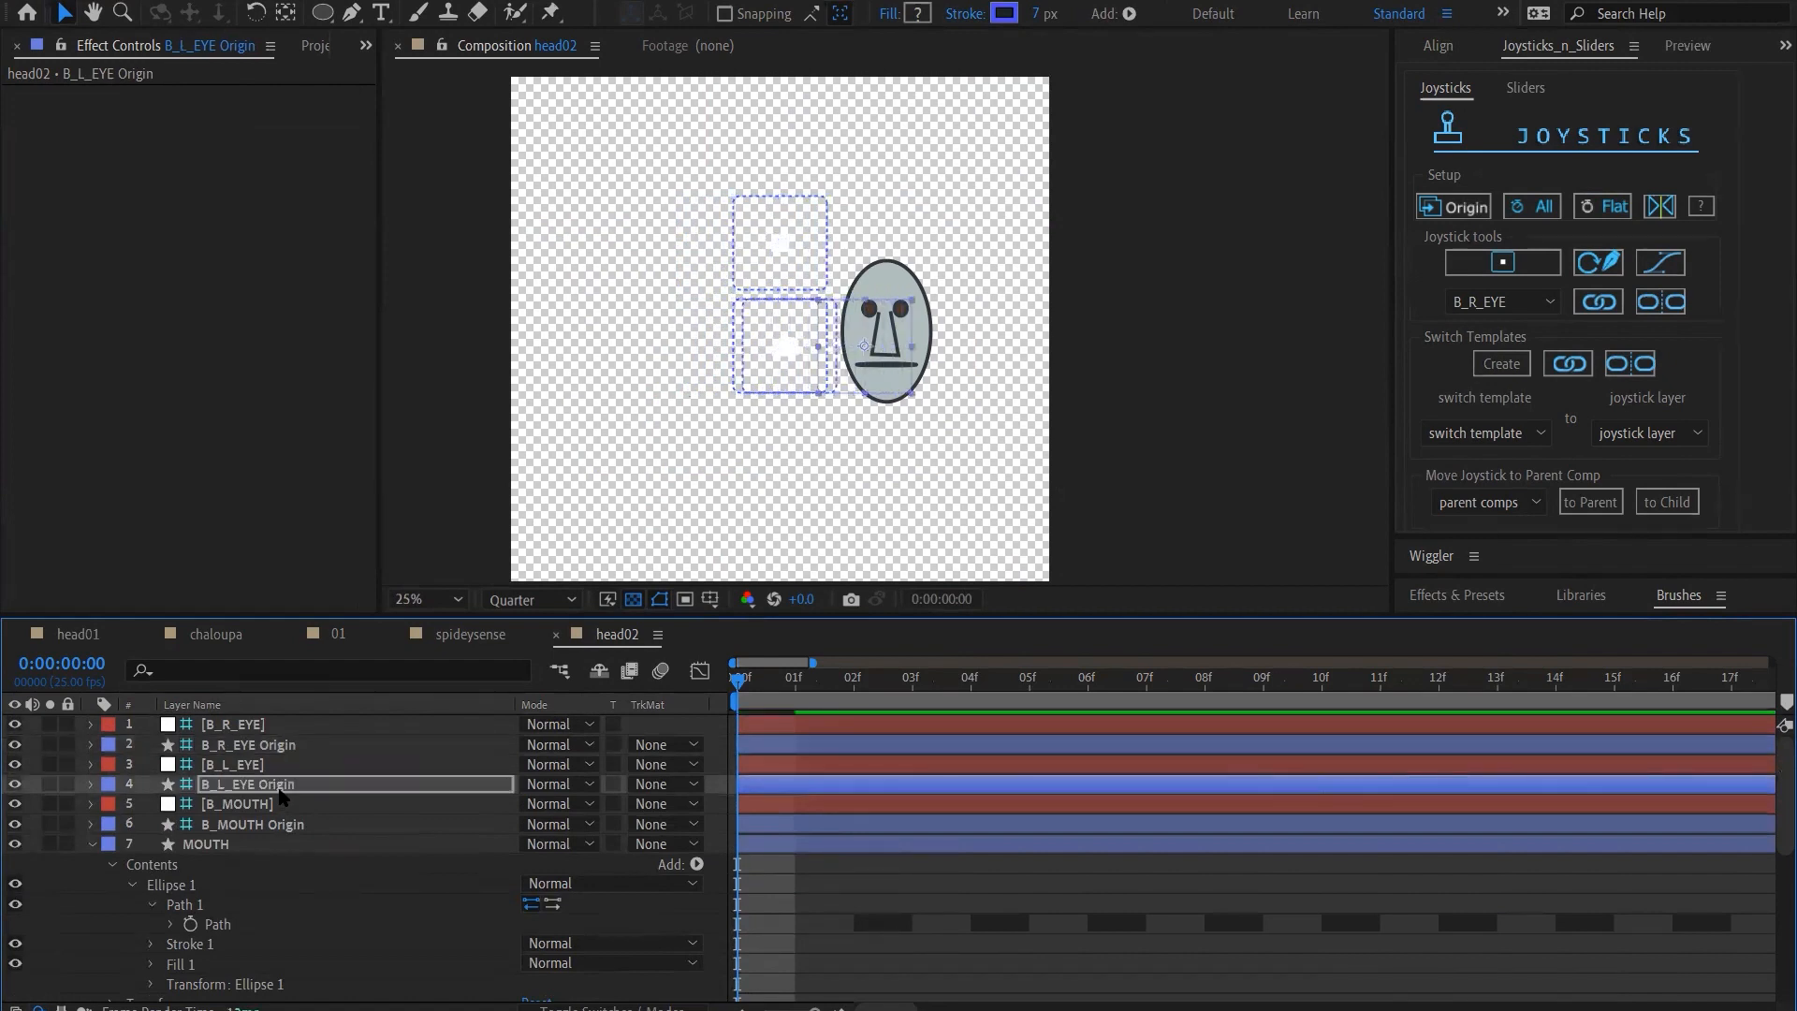
{"action": "key", "text": "shift+Right"}
{"action": "key", "text": "shift+Right"}
{"action": "key", "text": "shift+Right"}
{"action": "key", "text": "shift+Right"}
{"action": "key", "text": "shift+Right"}
{"action": "key", "text": "shift+Right"}
{"action": "key", "text": "shift+Right"}
{"action": "key", "text": "shift+Right"}
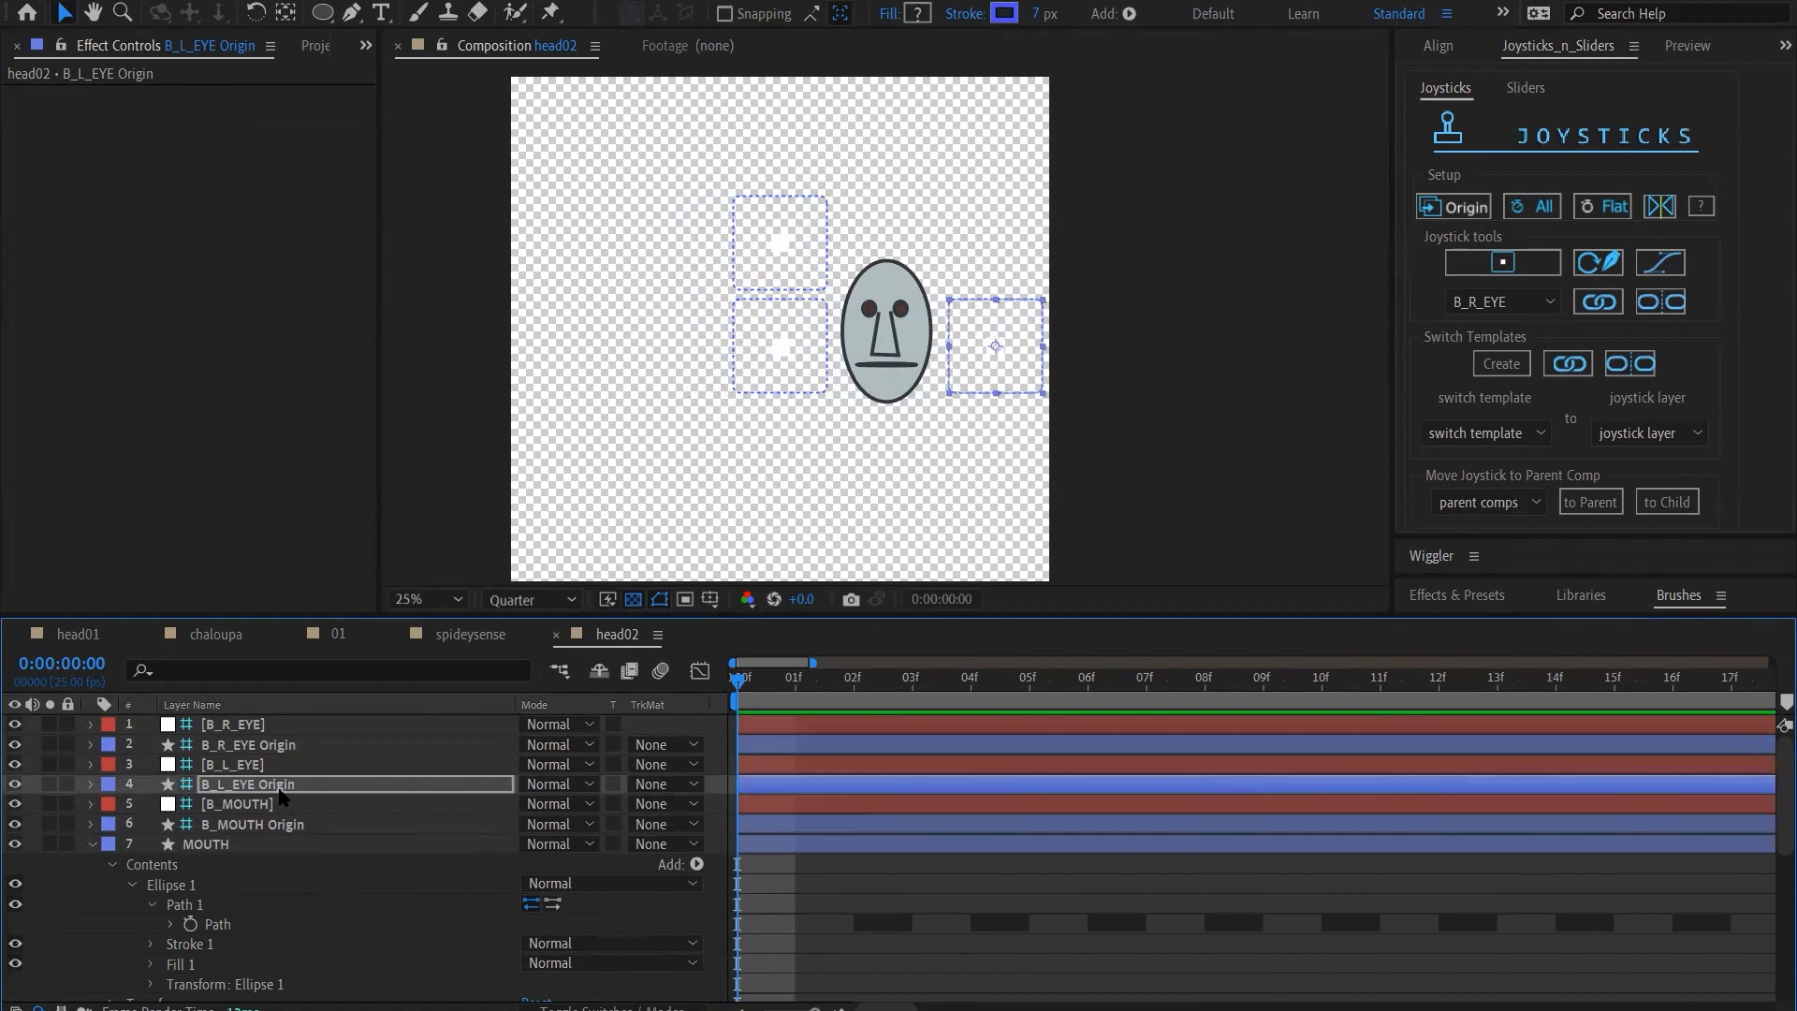
{"action": "key", "text": "shift+Up"}
{"action": "key", "text": "shift+Up"}
{"action": "key", "text": "shift+Up"}
{"action": "key", "text": "shift+Up"}
{"action": "key", "text": "shift+Up"}
{"action": "key", "text": "shift+Up"}
{"action": "key", "text": "shift+Up"}
{"action": "key", "text": "shift+Up"}
{"action": "key", "text": "shift+Up"}
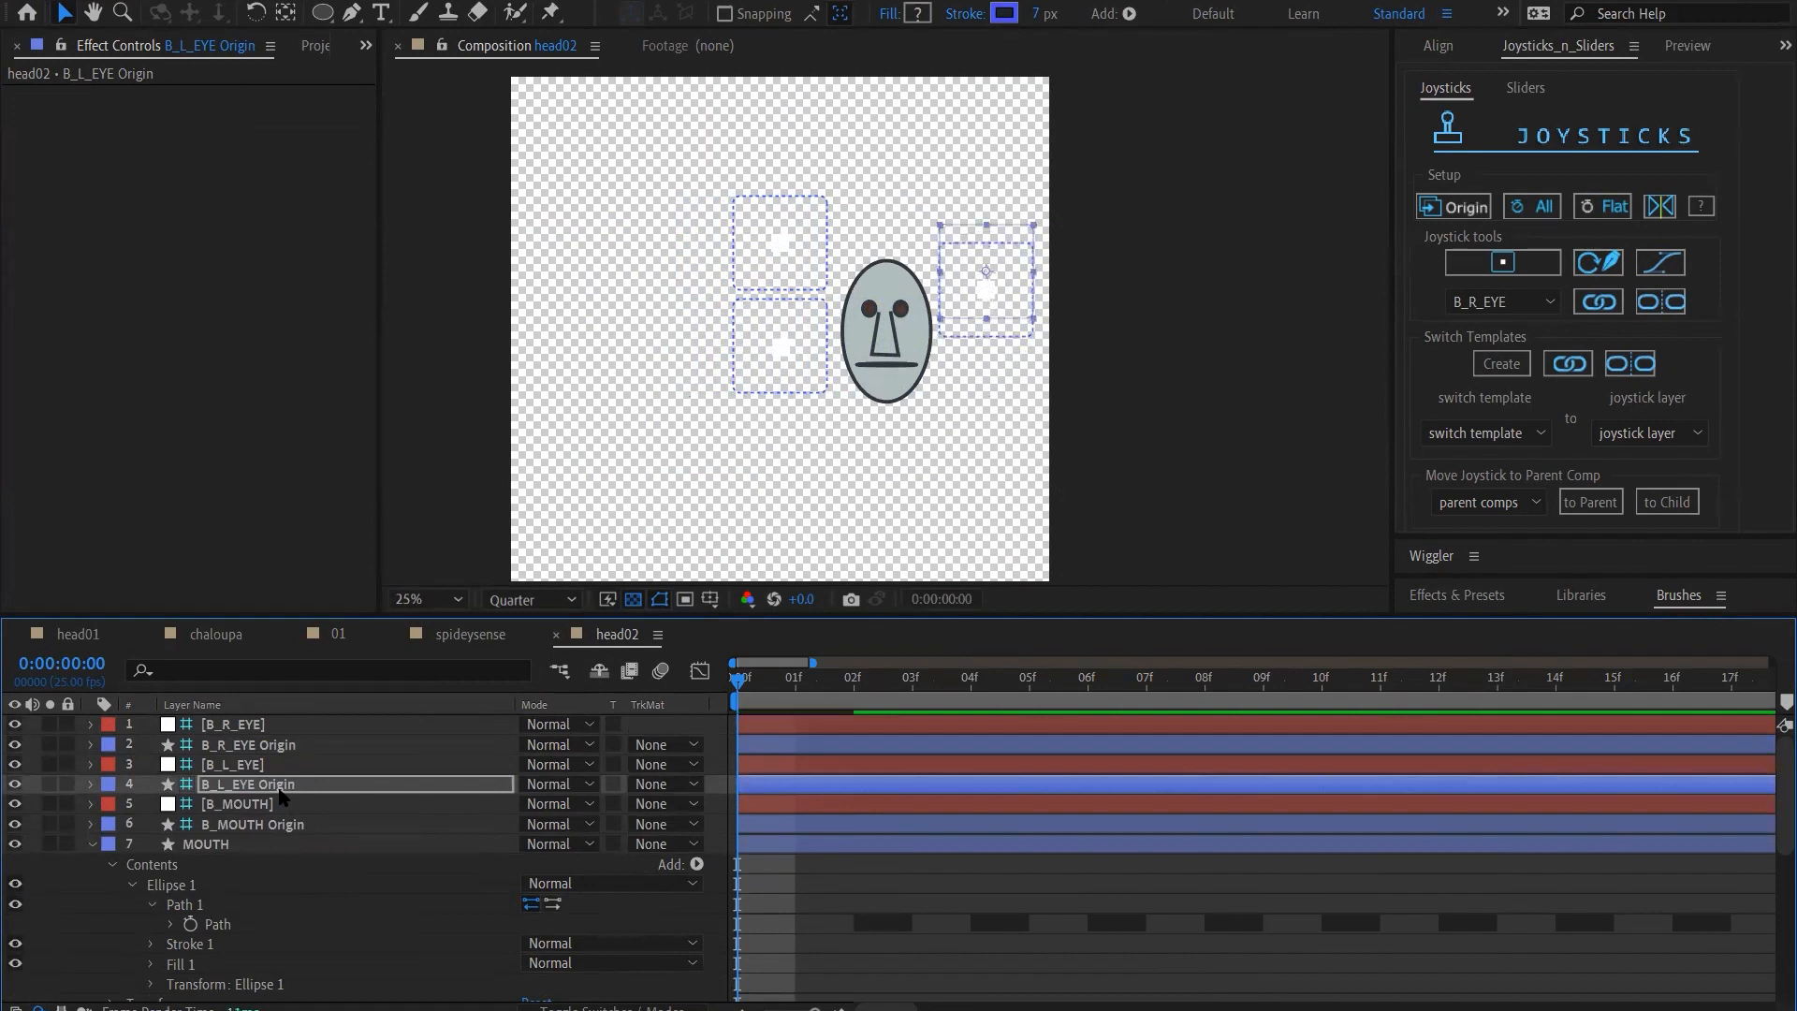
{"action": "key", "text": "shift+Up"}
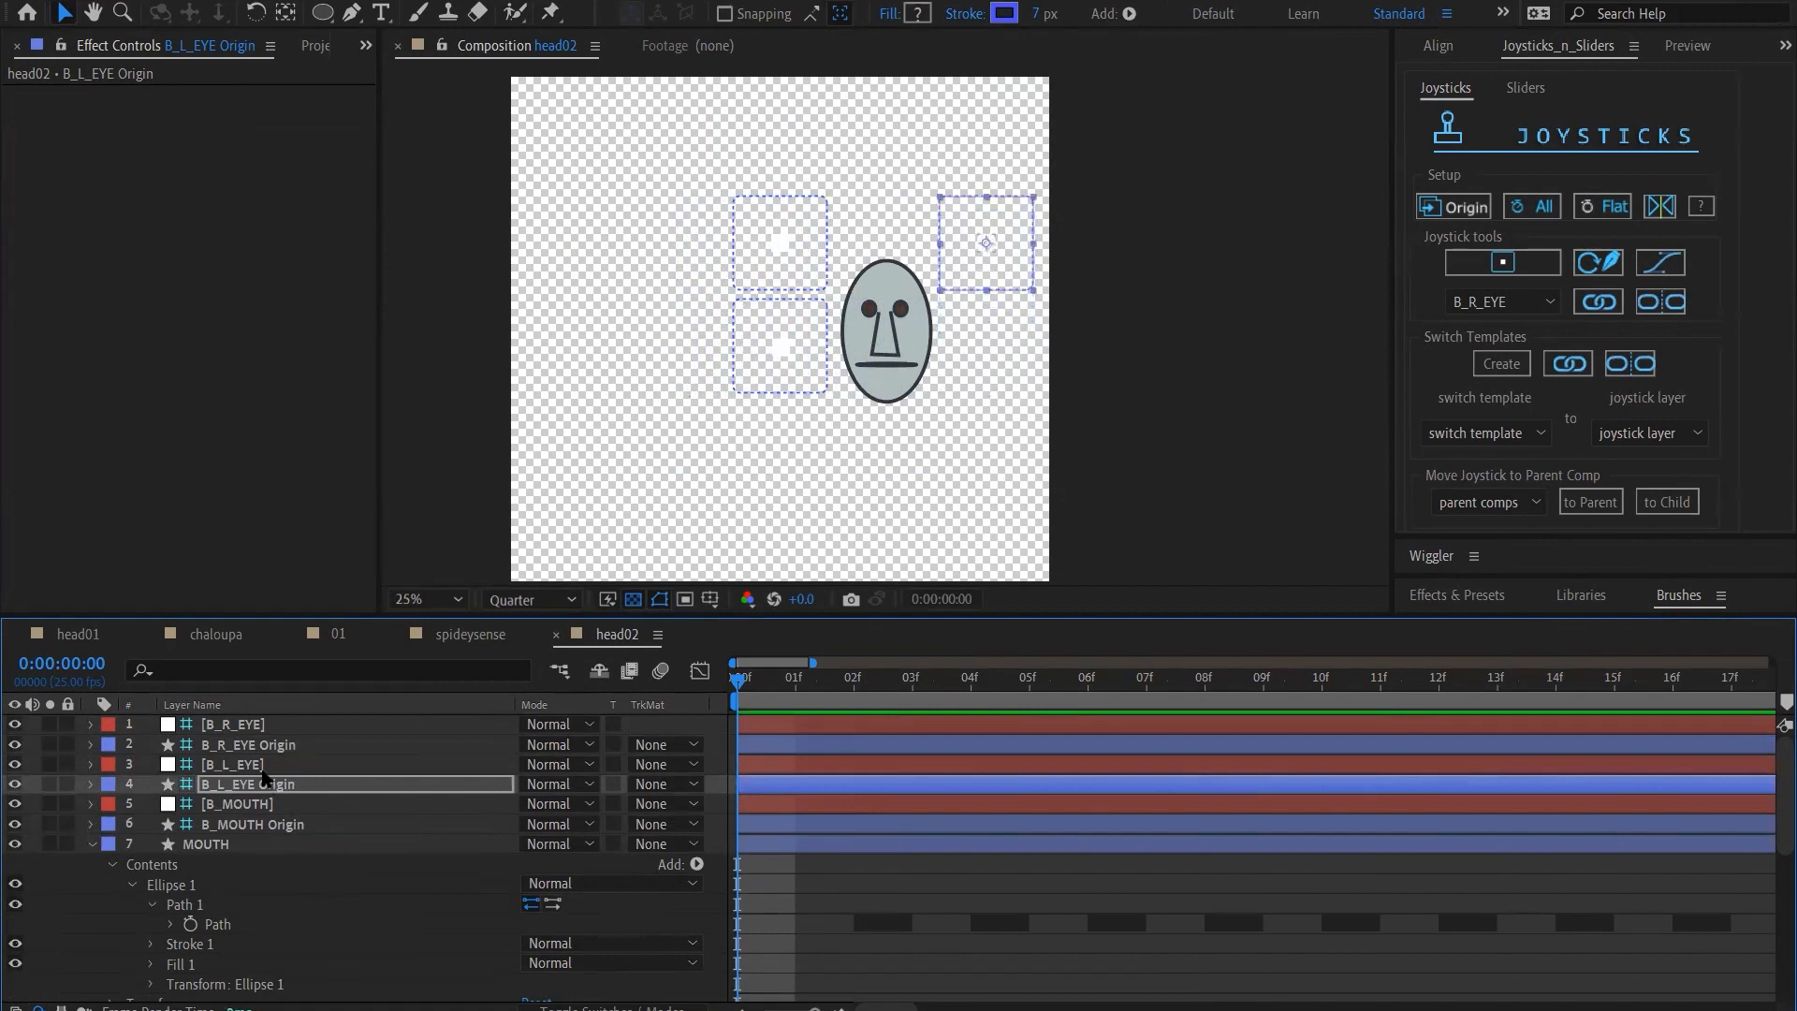
{"action": "left_click", "coordinate": [260, 764]}
{"action": "left_click", "coordinate": [260, 724], "text": "ctrl"}
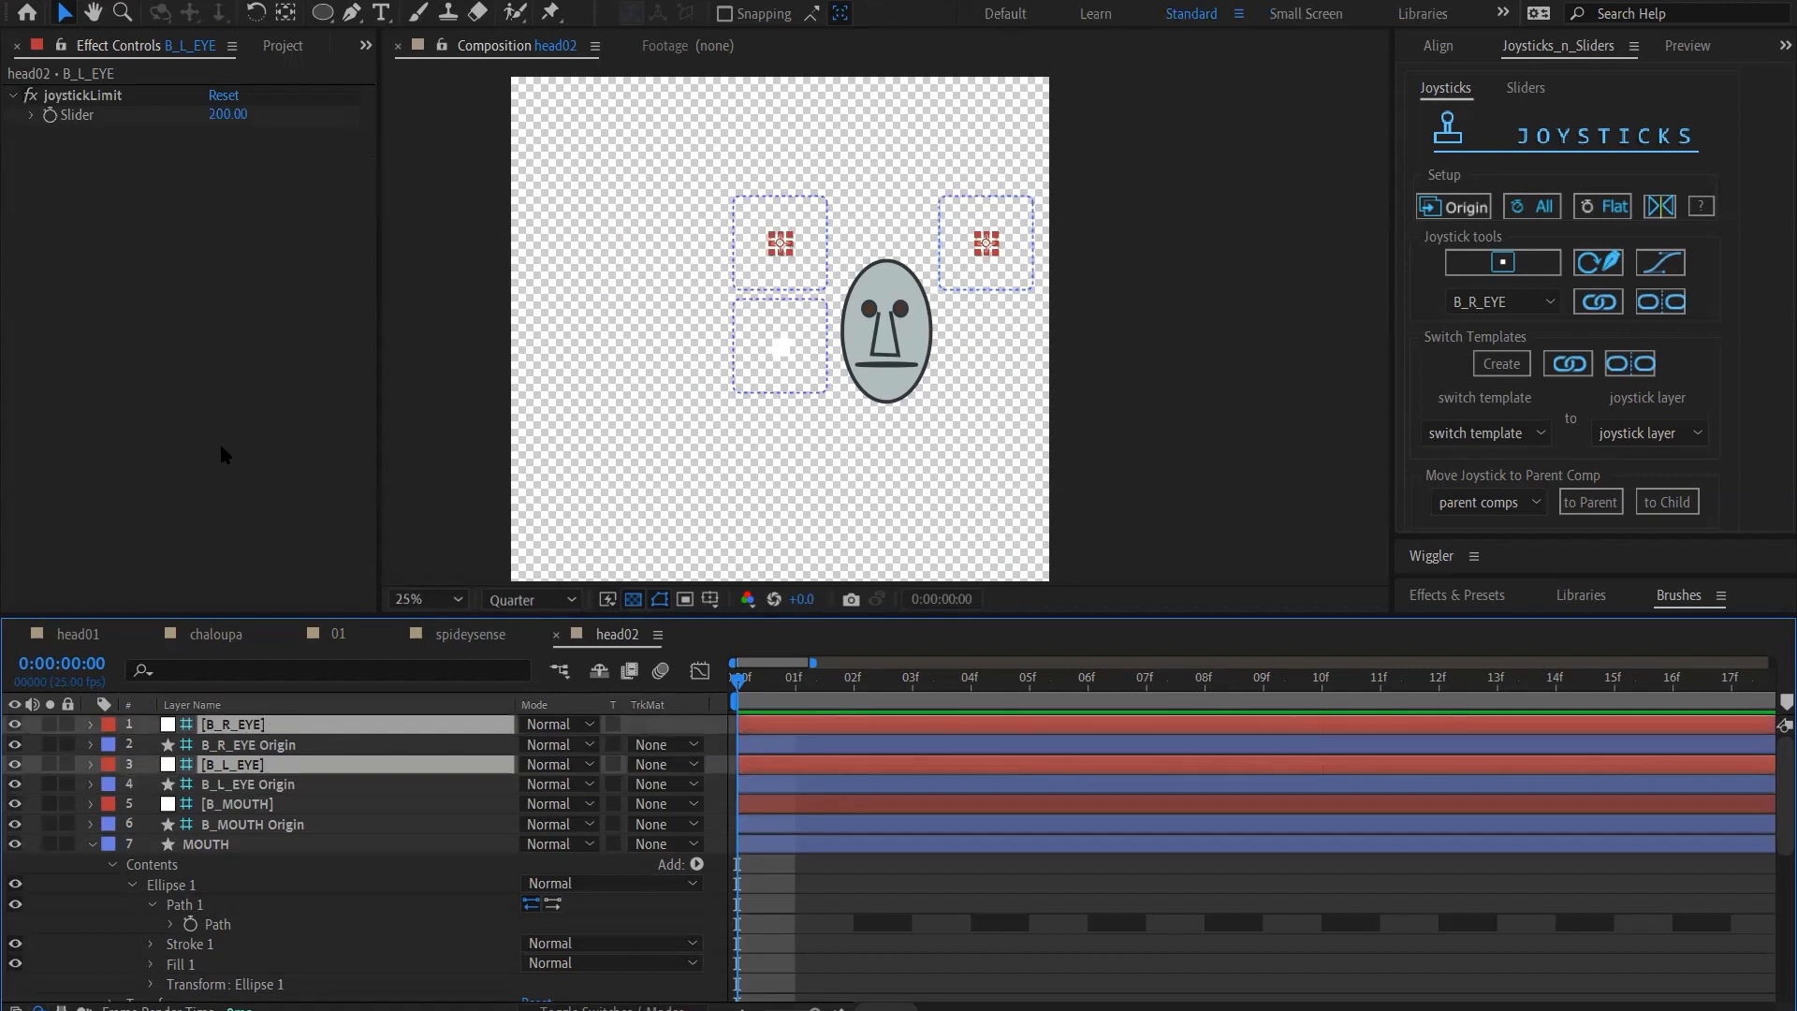
{"action": "double_click", "coordinate": [173, 730]}
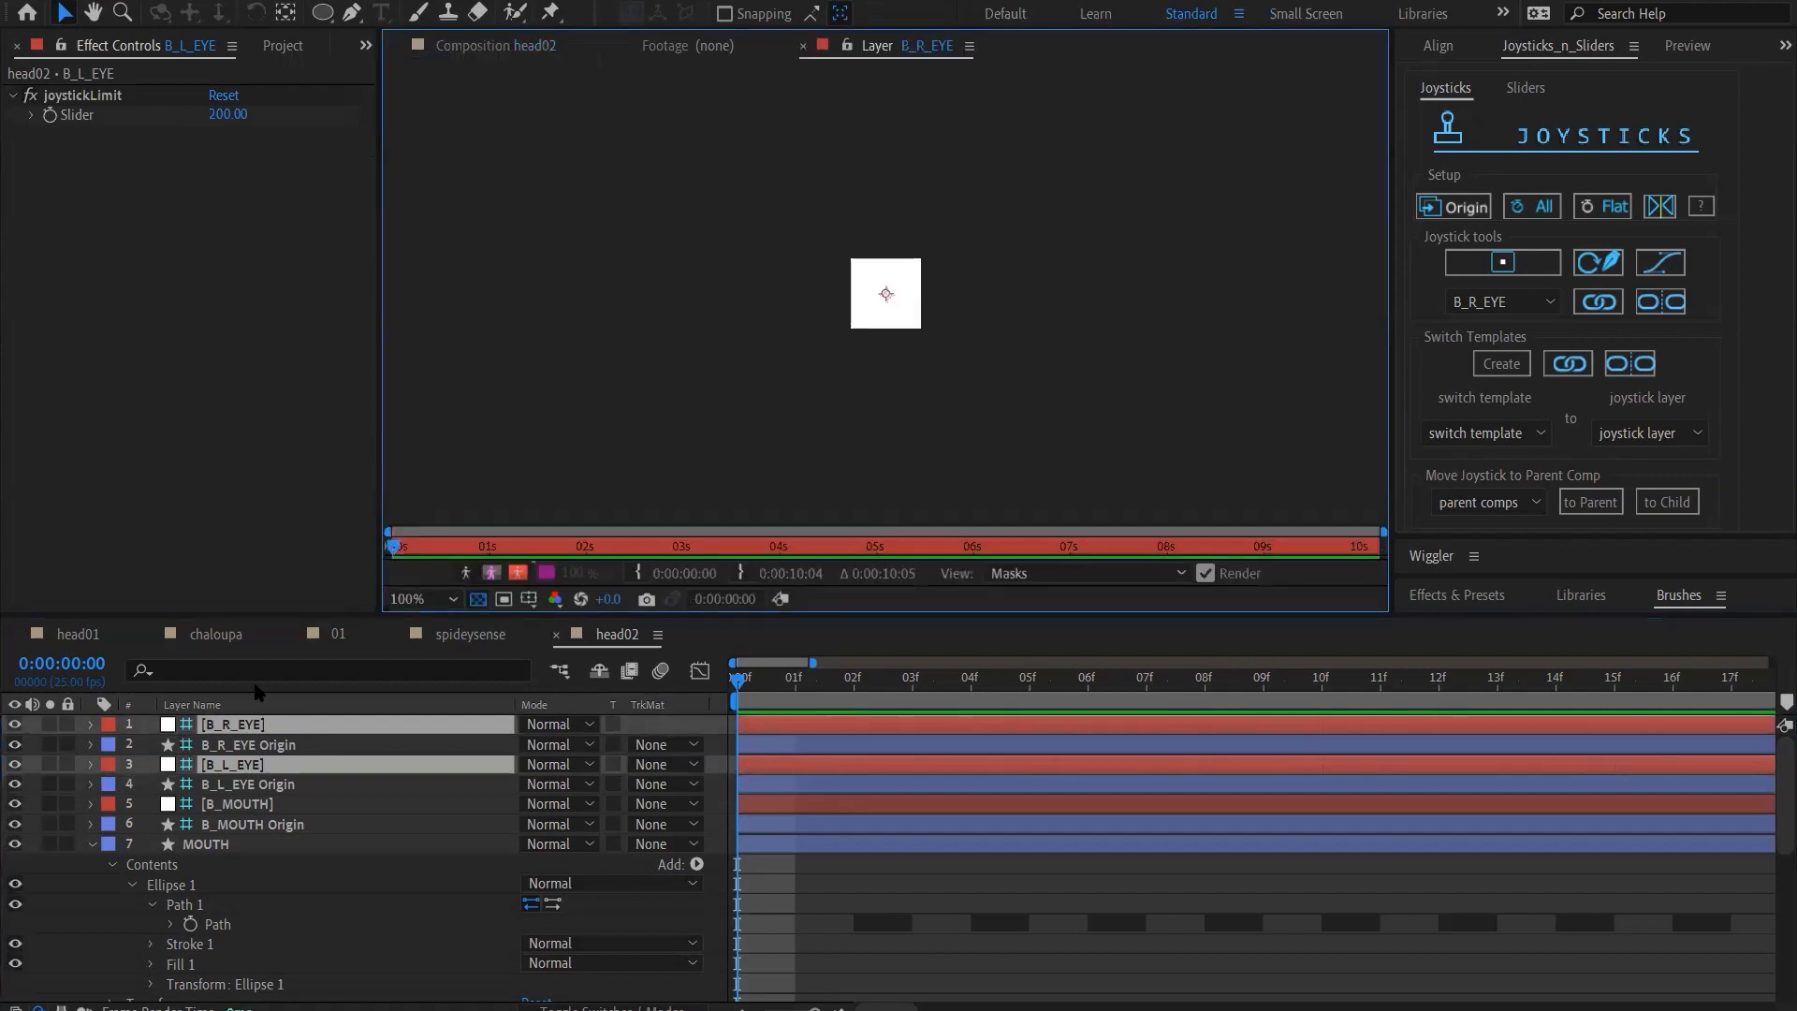
{"action": "left_click", "coordinate": [493, 47]}
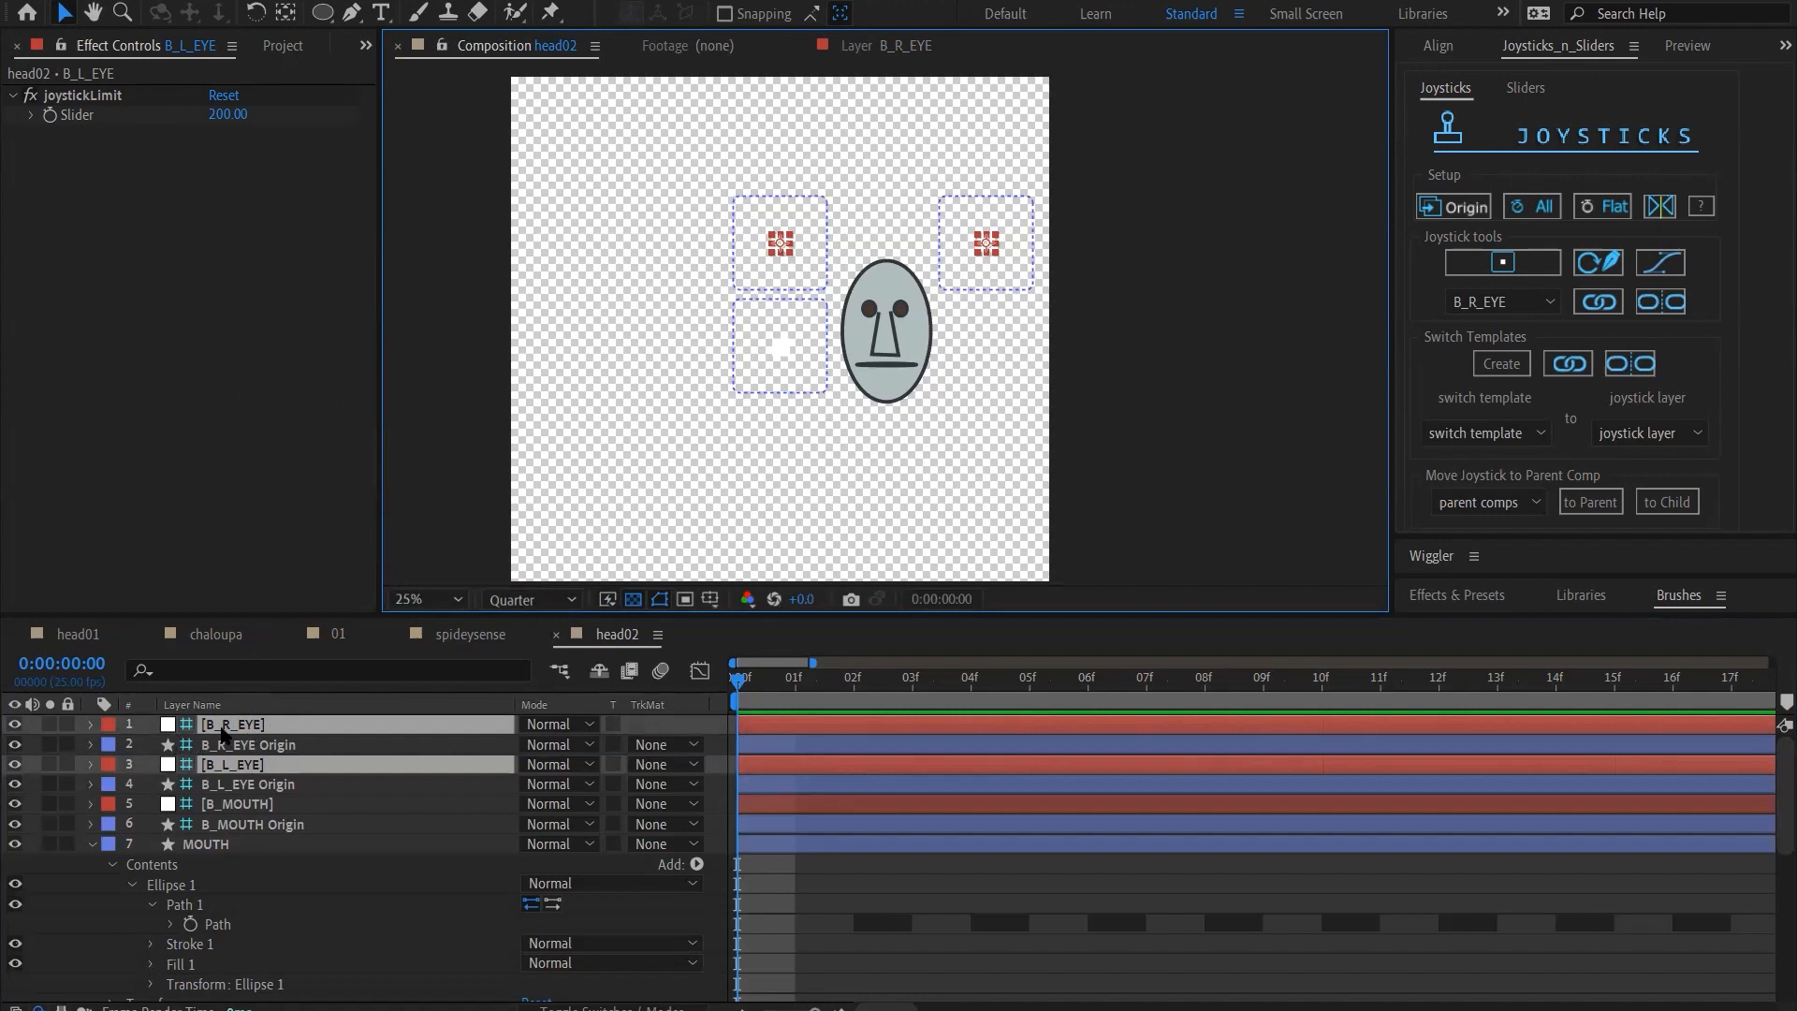
Examine the effect and transform properties of the B_L_EYE joystick layer
{"action": "left_click", "coordinate": [322, 11]}
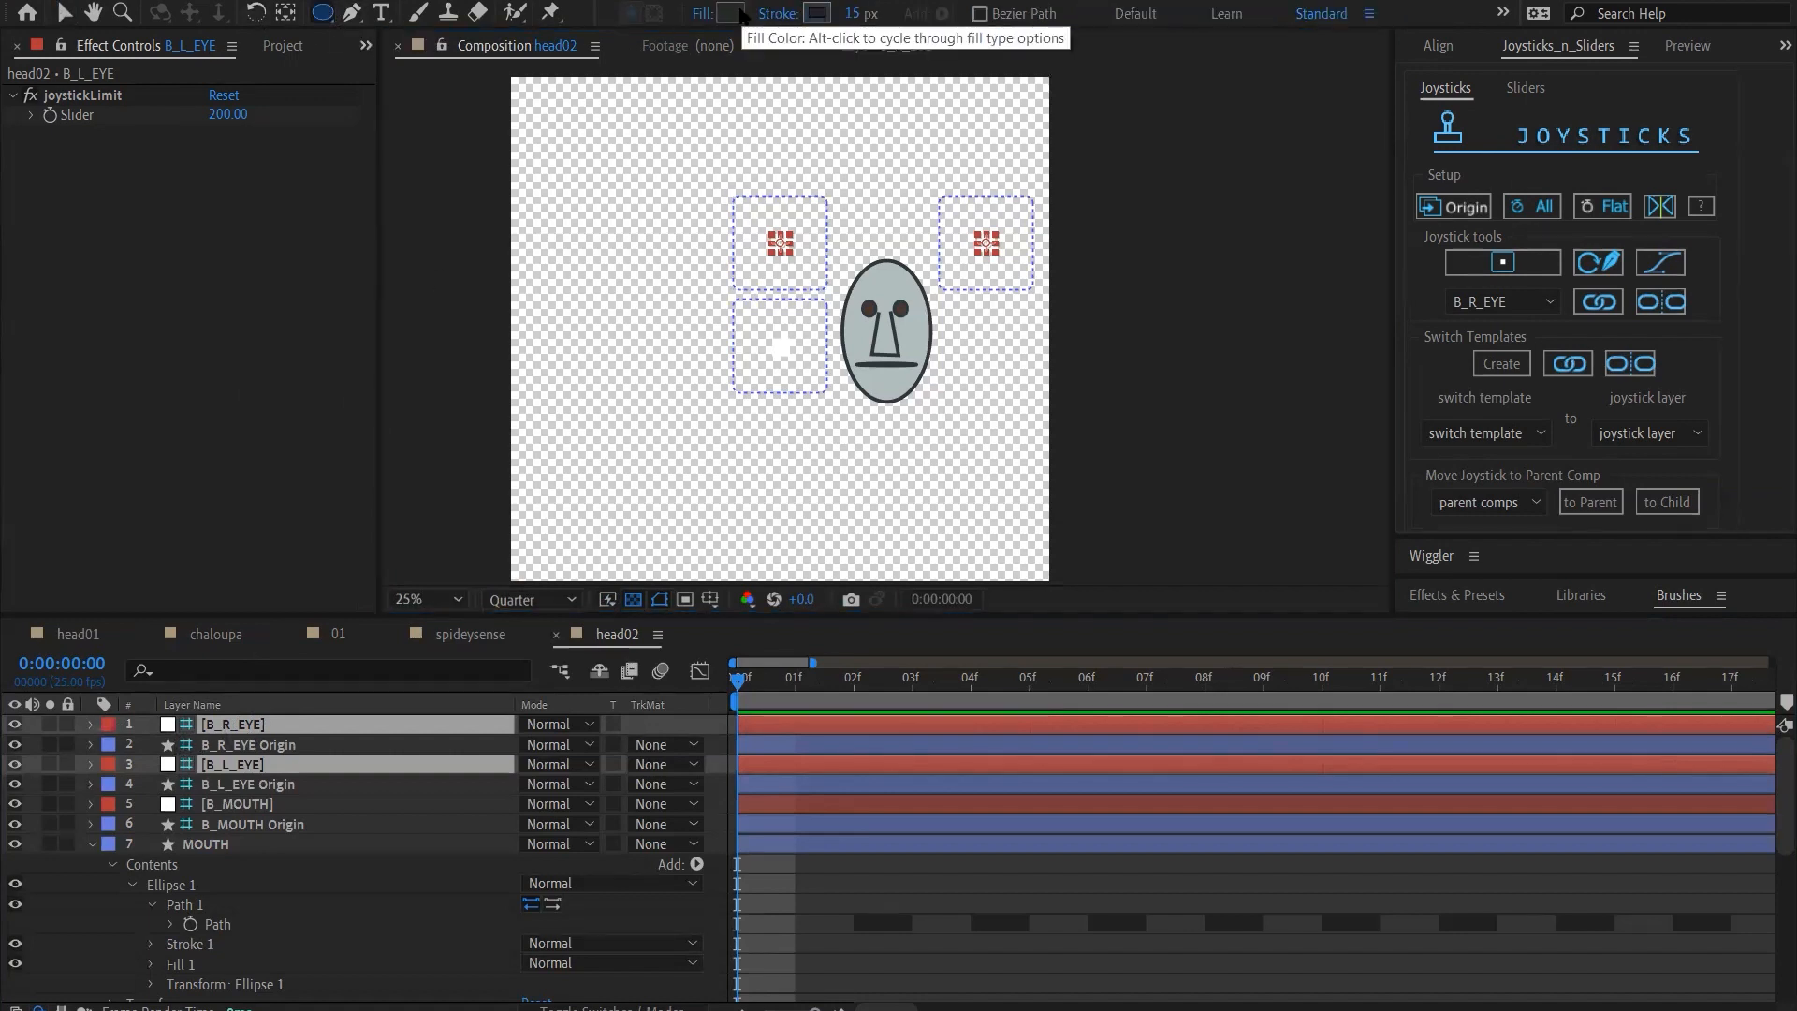
{"action": "left_click", "coordinate": [281, 784]}
{"action": "left_click", "coordinate": [281, 766]}
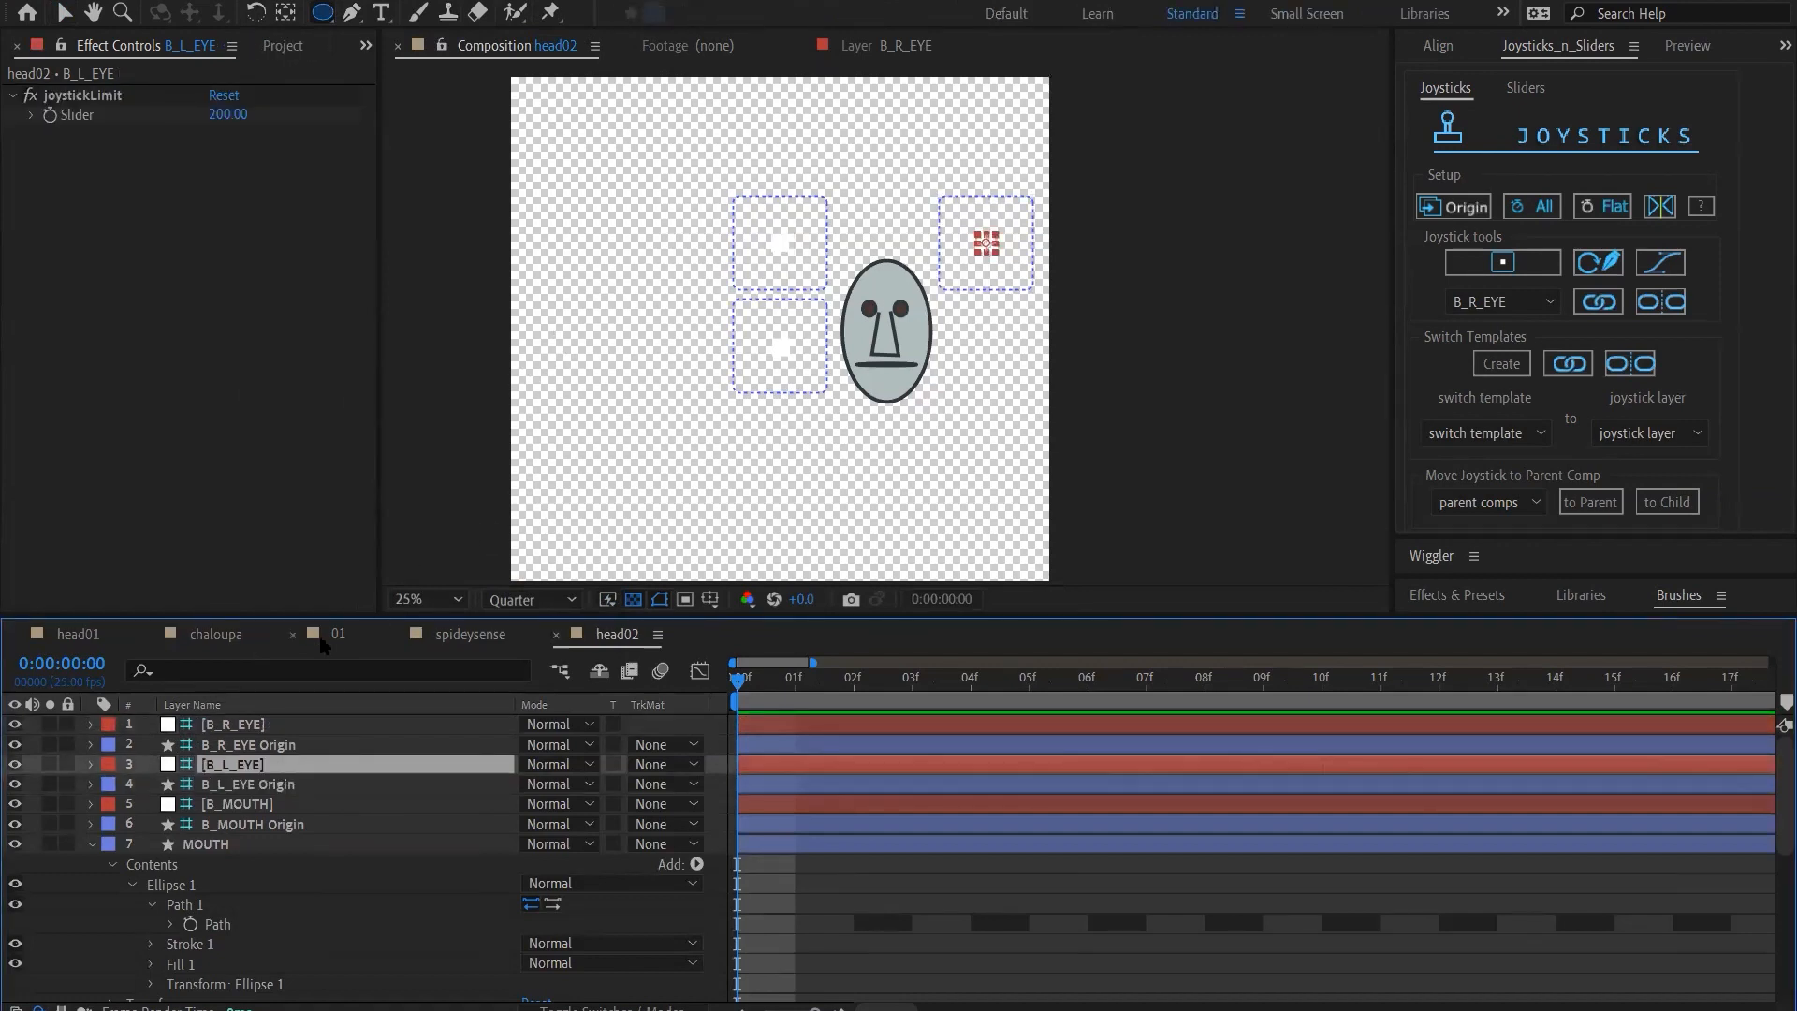
{"action": "left_click", "coordinate": [90, 765]}
{"action": "left_click", "coordinate": [109, 785]}
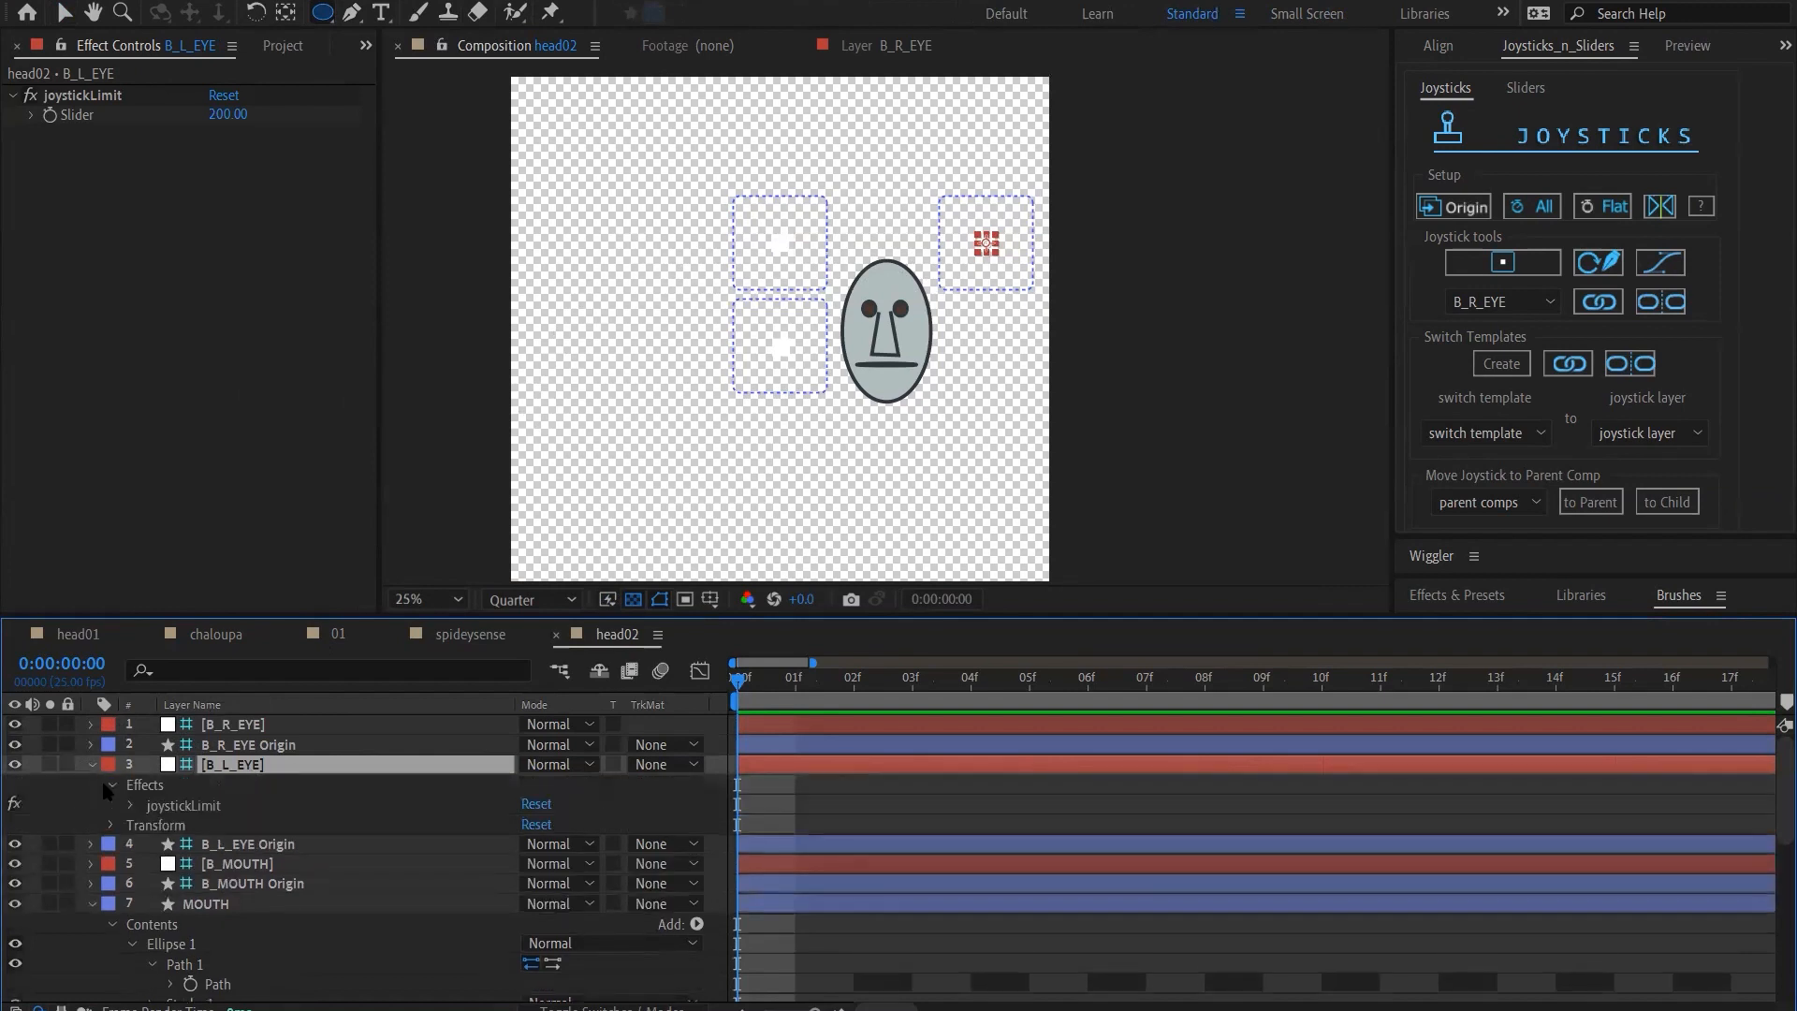
{"action": "left_click", "coordinate": [110, 826]}
{"action": "left_click", "coordinate": [109, 825]}
{"action": "left_click", "coordinate": [91, 765]}
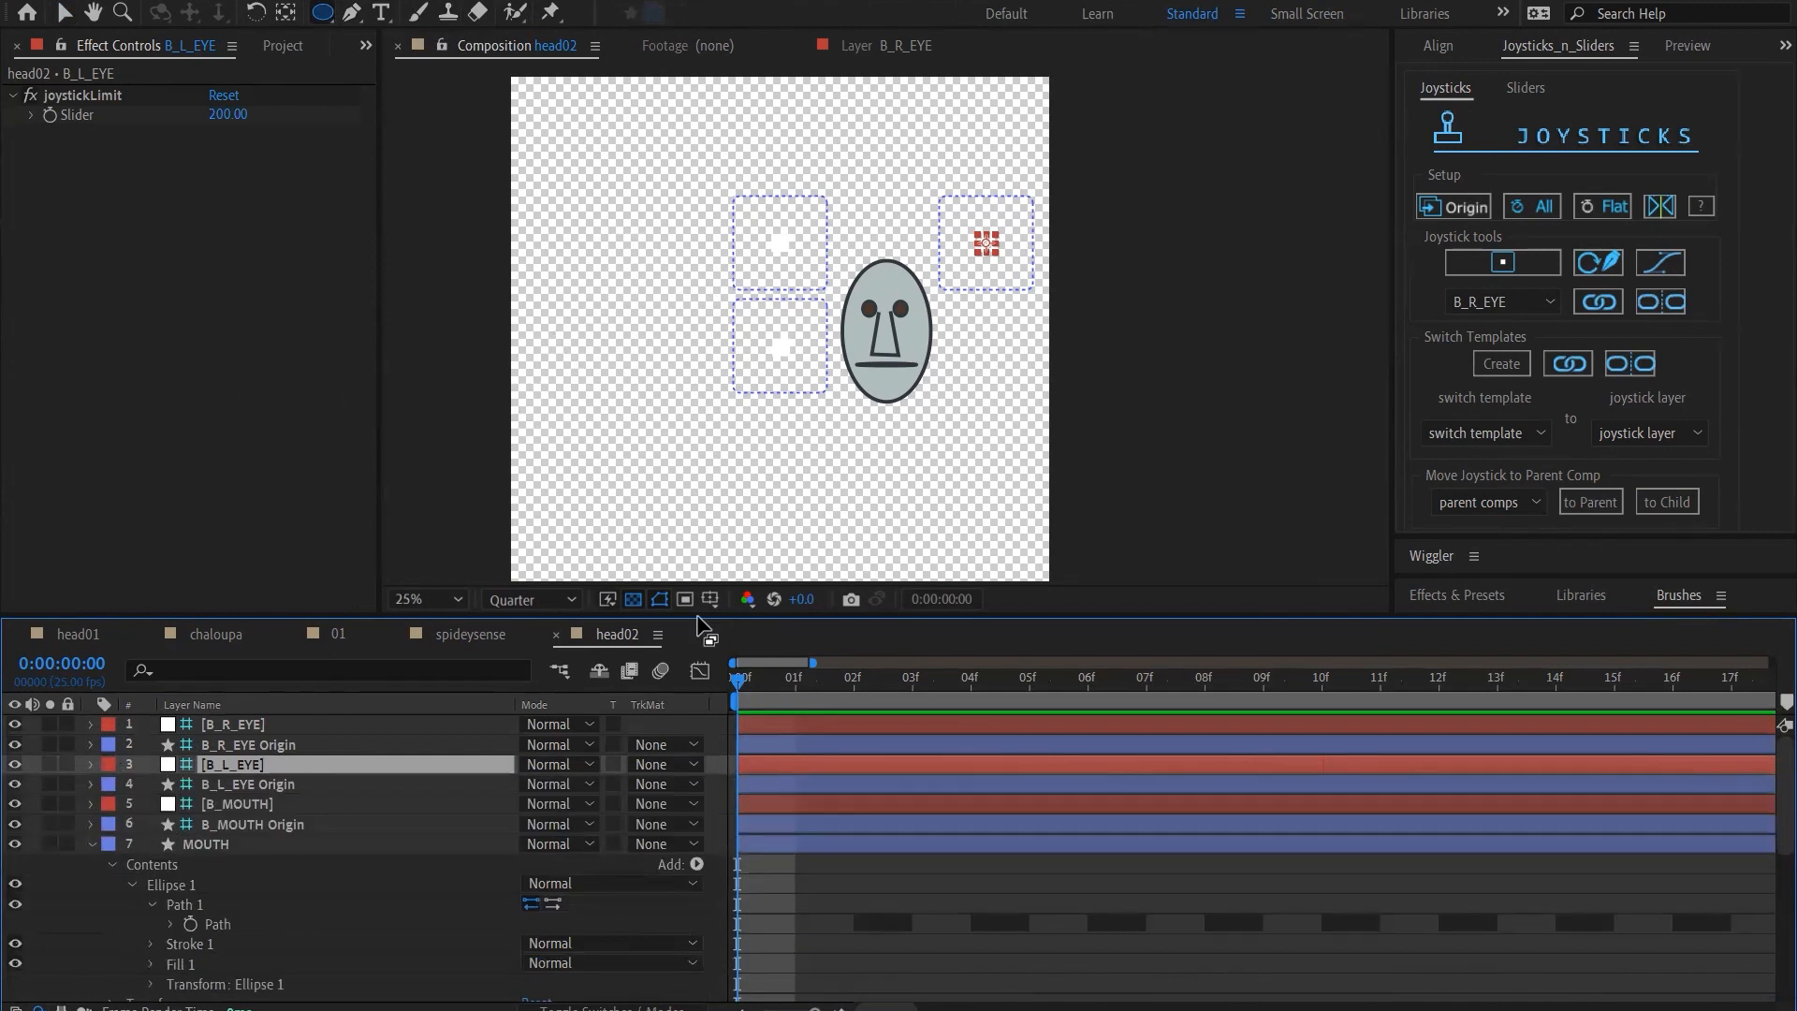
Turn off the transparency grid and set the current time to frame 1
{"action": "left_click", "coordinate": [633, 600]}
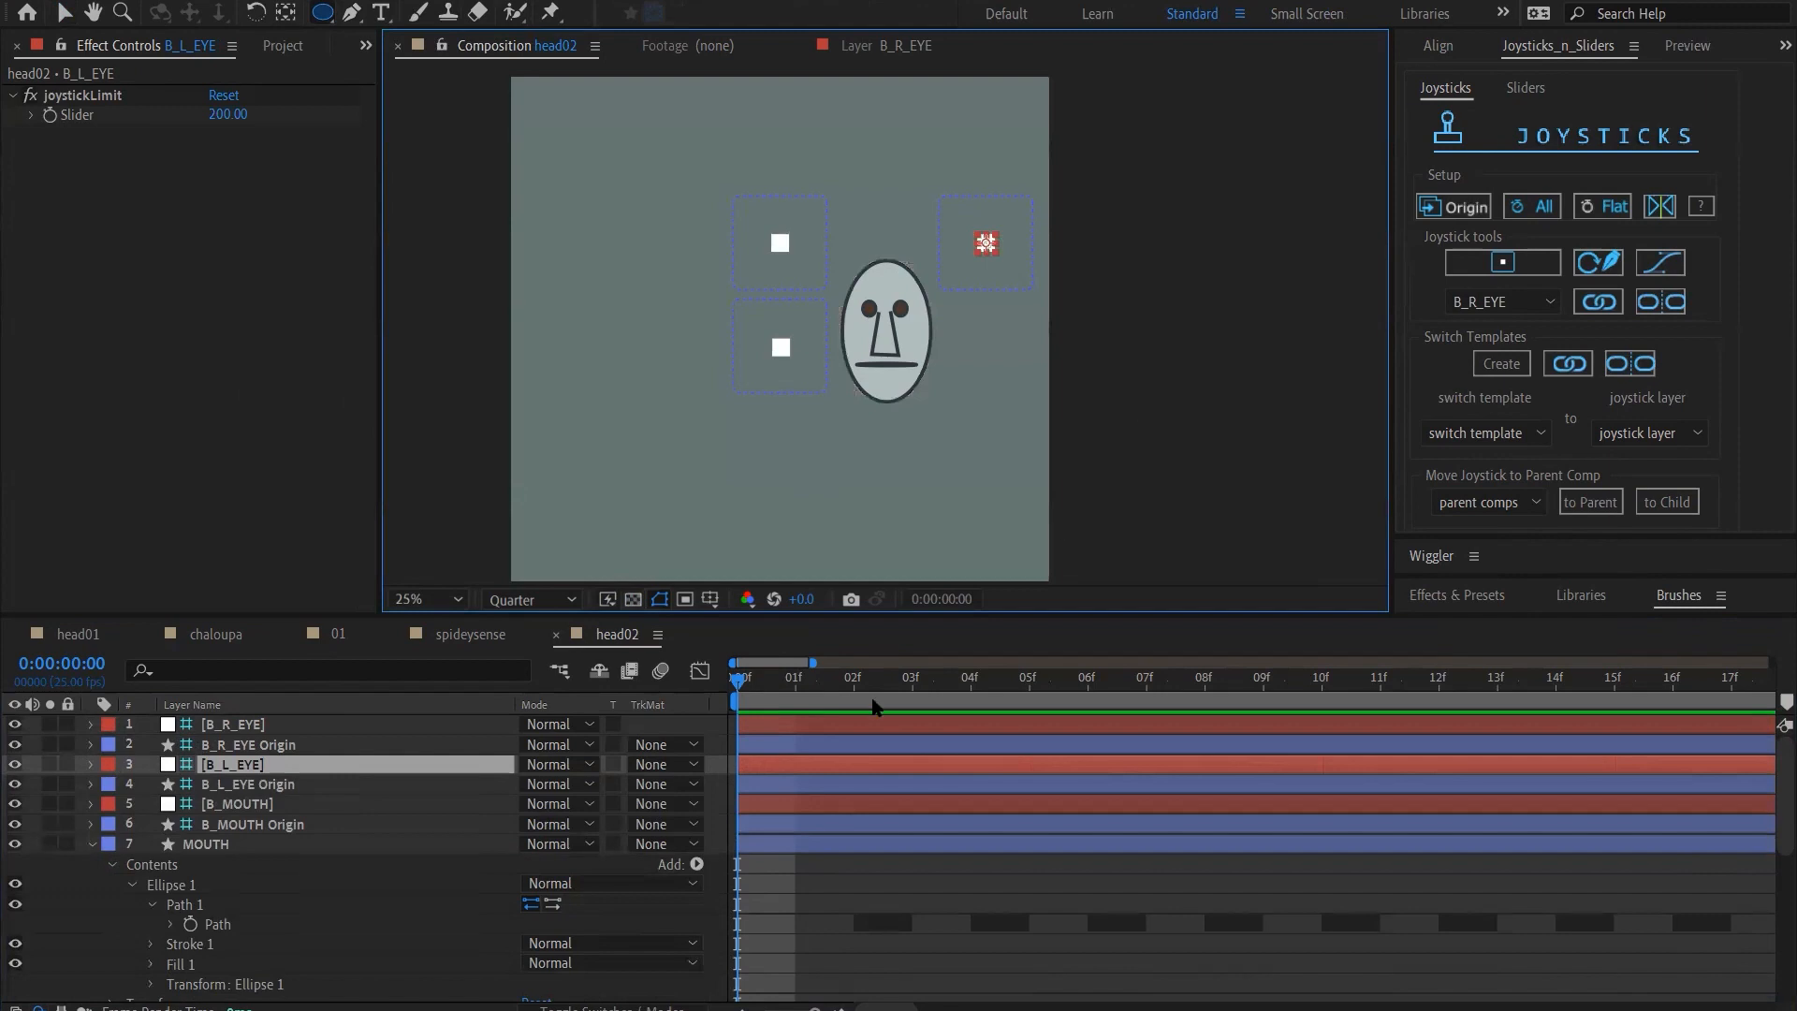
{"action": "left_click", "coordinate": [779, 688]}
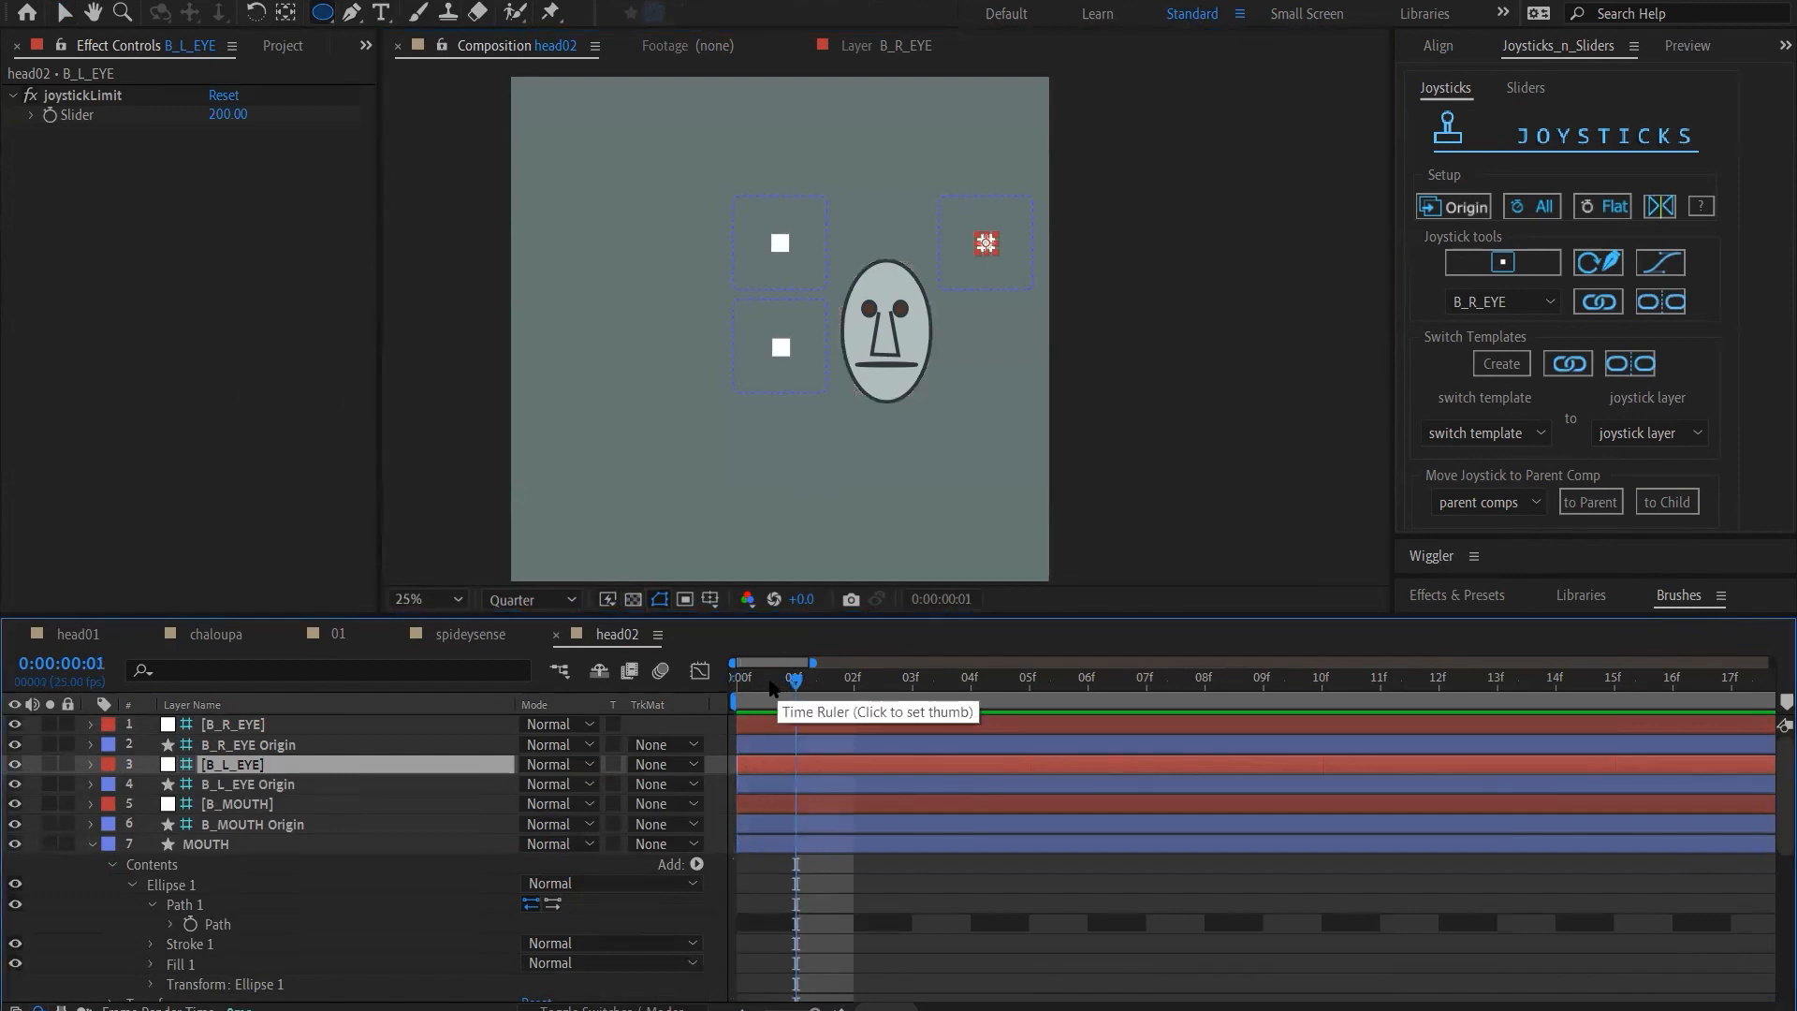
Move the B_R_EYE and B_L_EYE joysticks together straight up to the top edge of their boxes
{"action": "left_click", "coordinate": [256, 729], "text": "ctrl"}
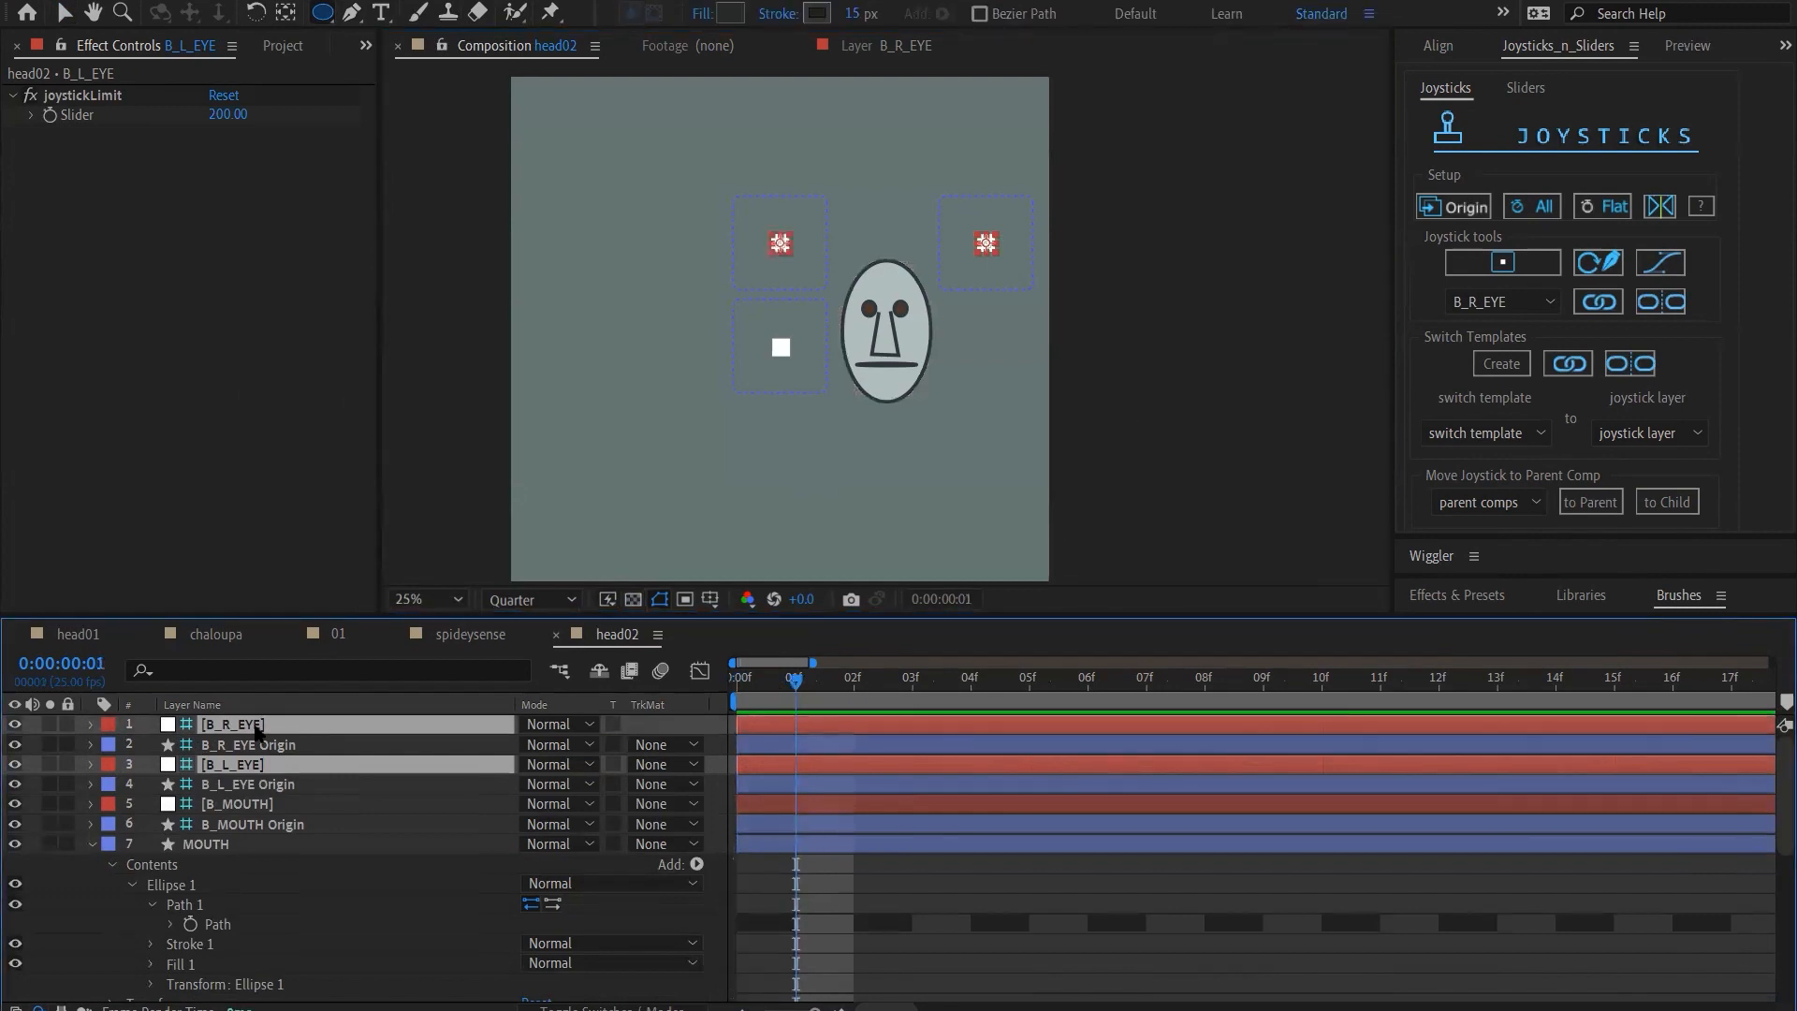
{"action": "key", "text": "period"}
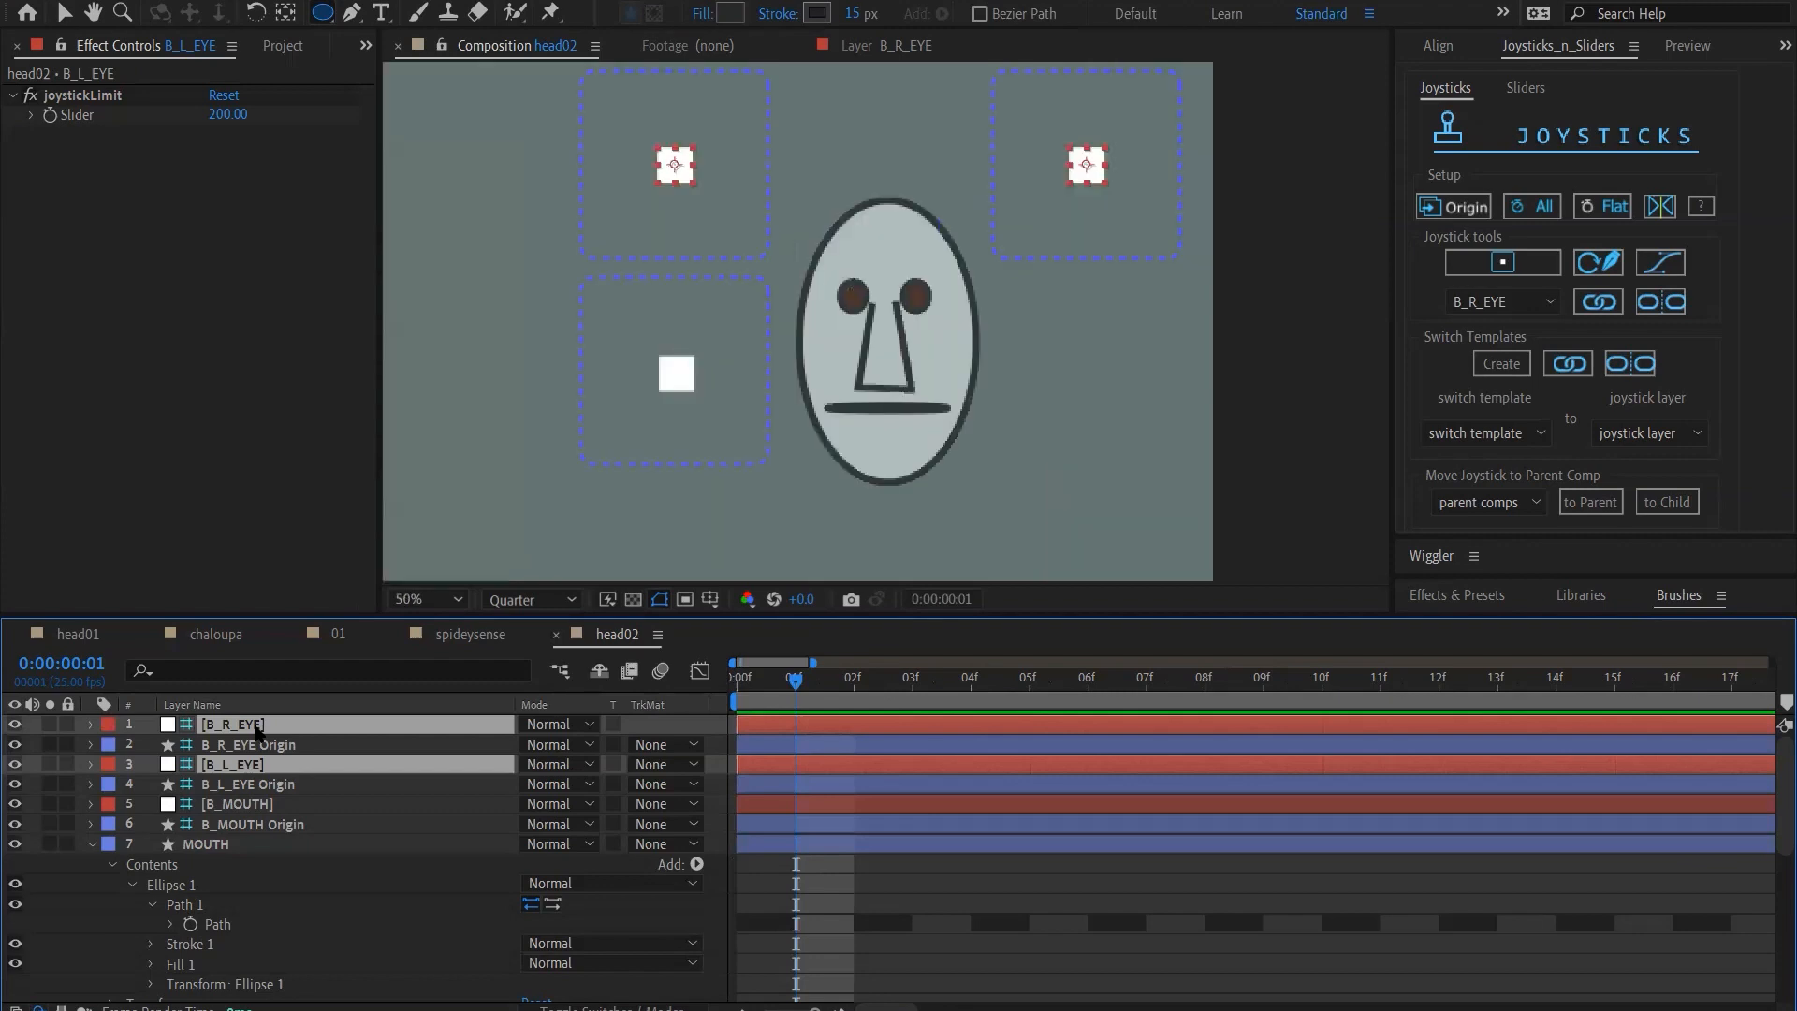
{"action": "key", "text": "shift+Up"}
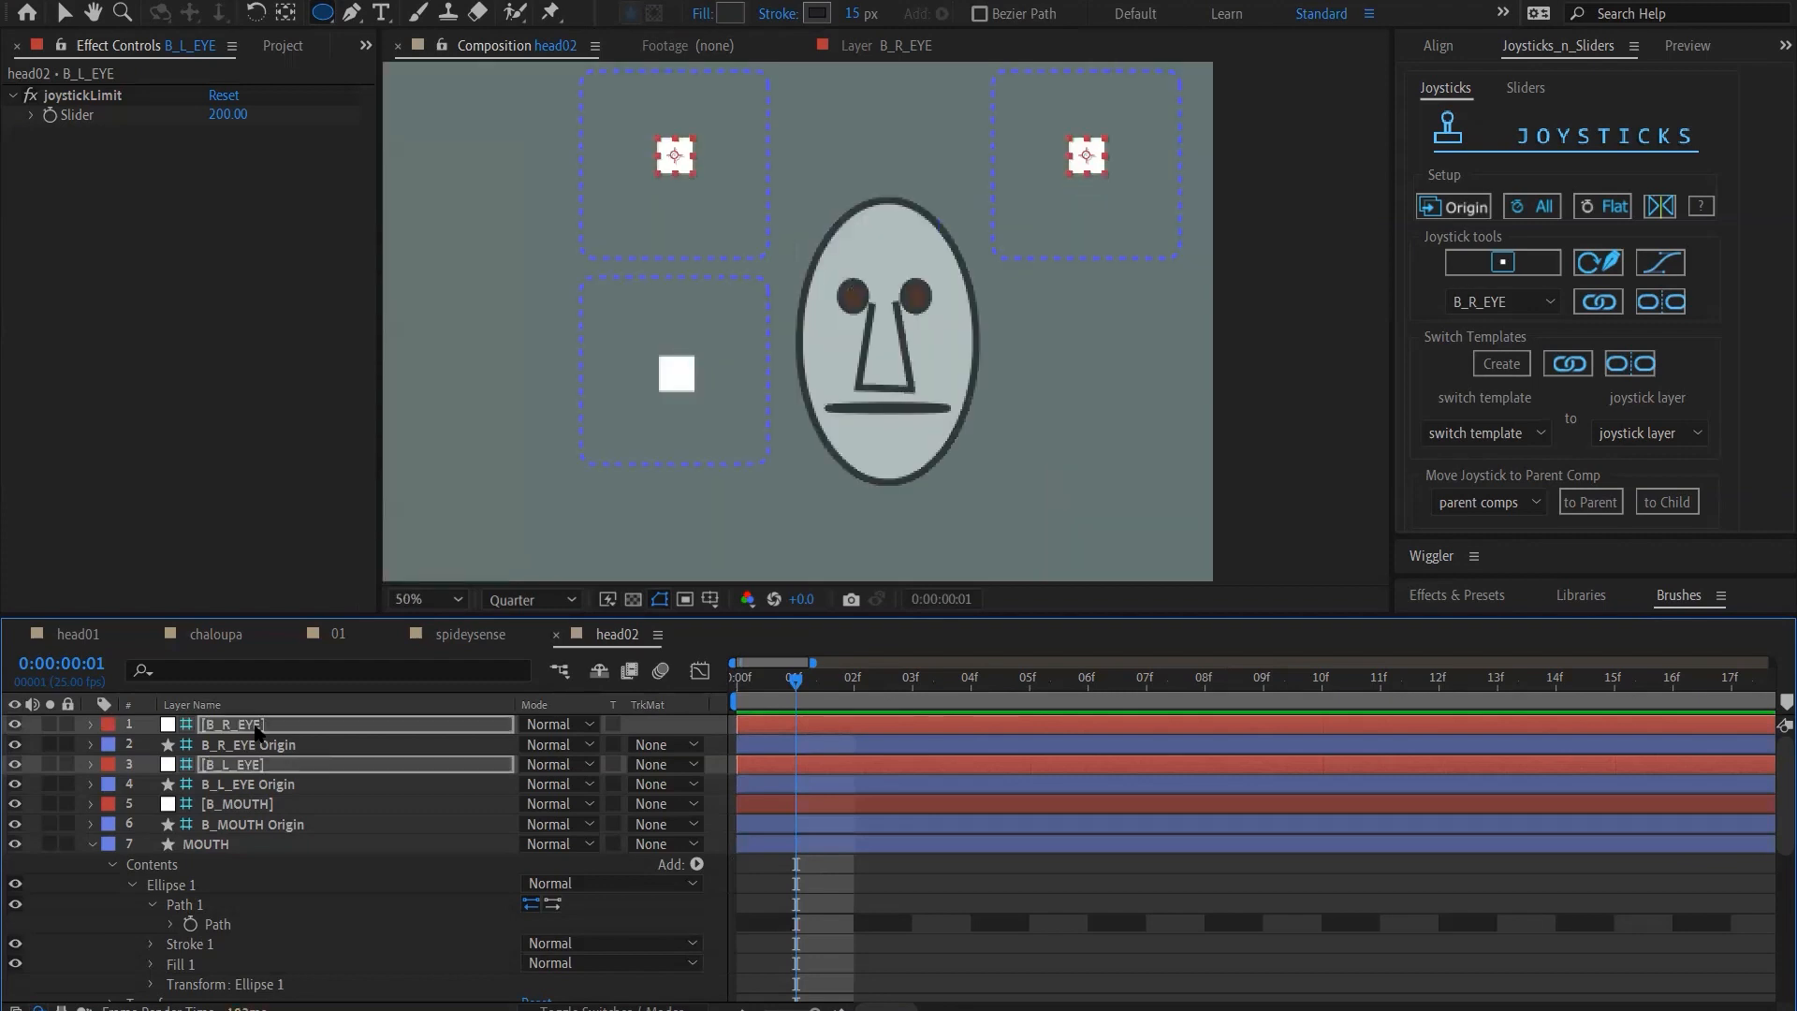
{"action": "key", "text": "shift+Up"}
{"action": "key", "text": "shift+Up"}
{"action": "key", "text": "shift+Up"}
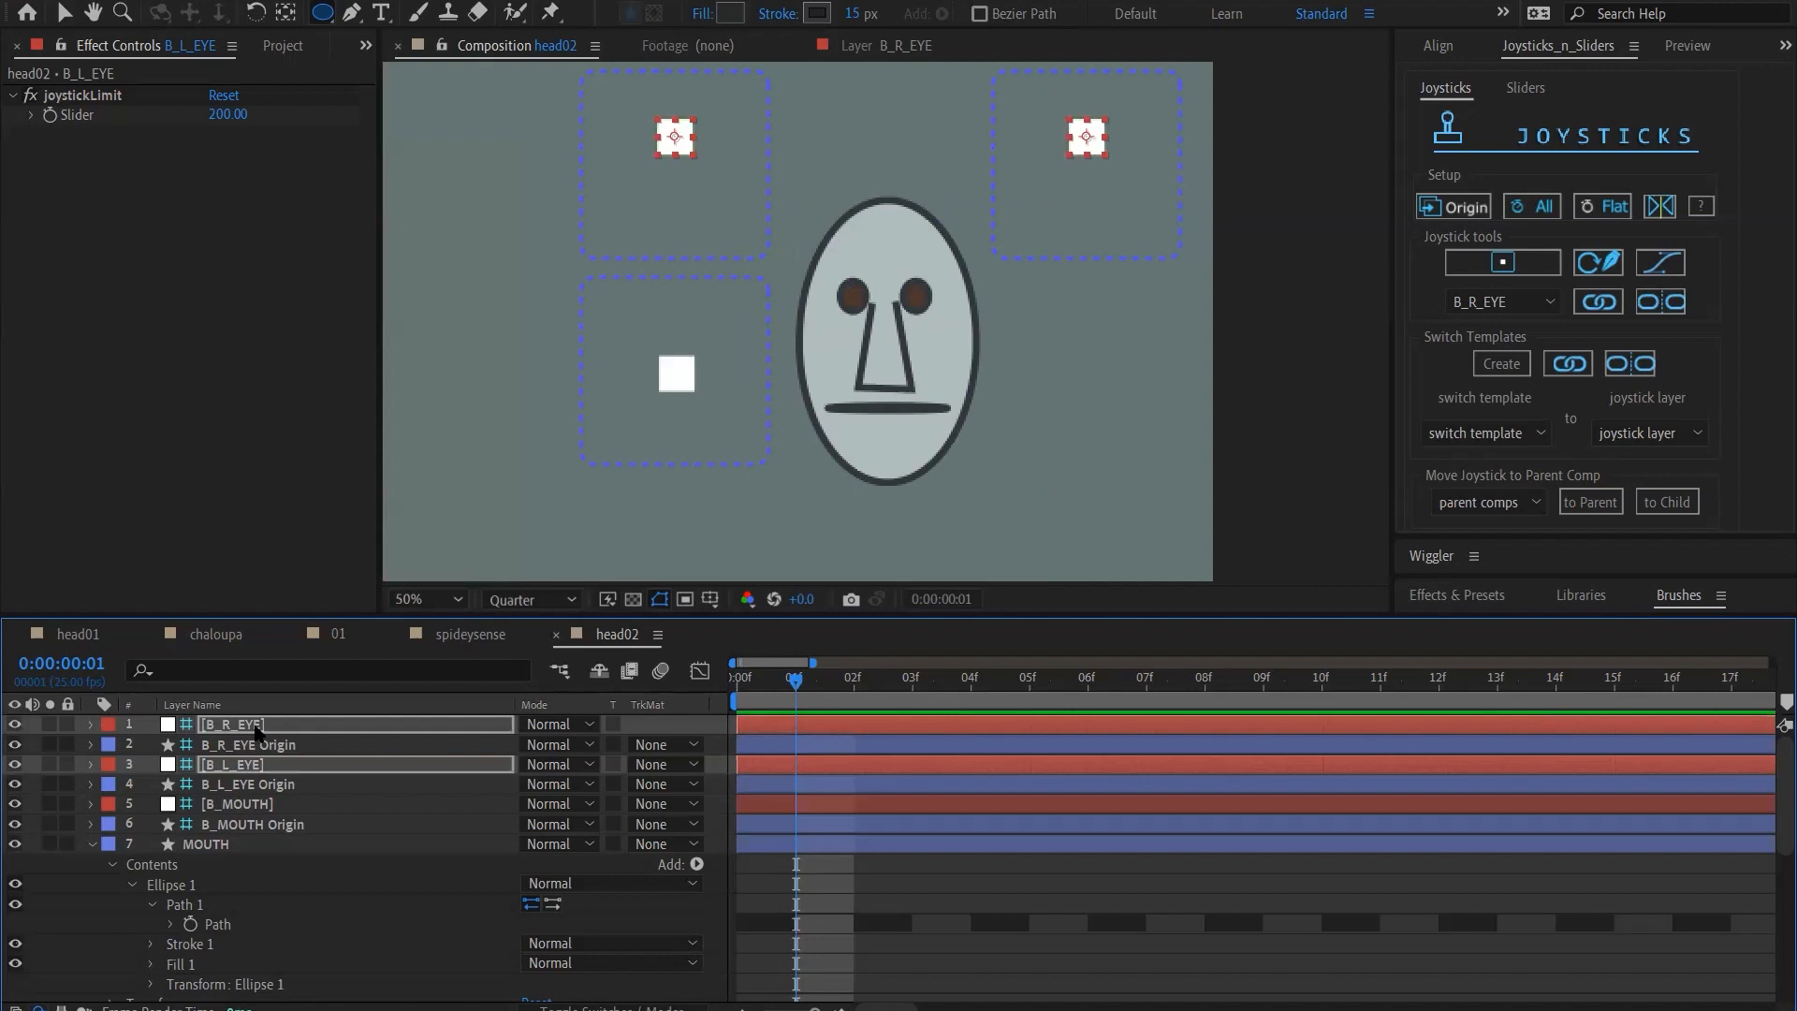
{"action": "key", "text": "shift+Up"}
{"action": "key", "text": "shift+Up"}
{"action": "key", "text": "shift+Up"}
{"action": "key", "text": "shift+Up"}
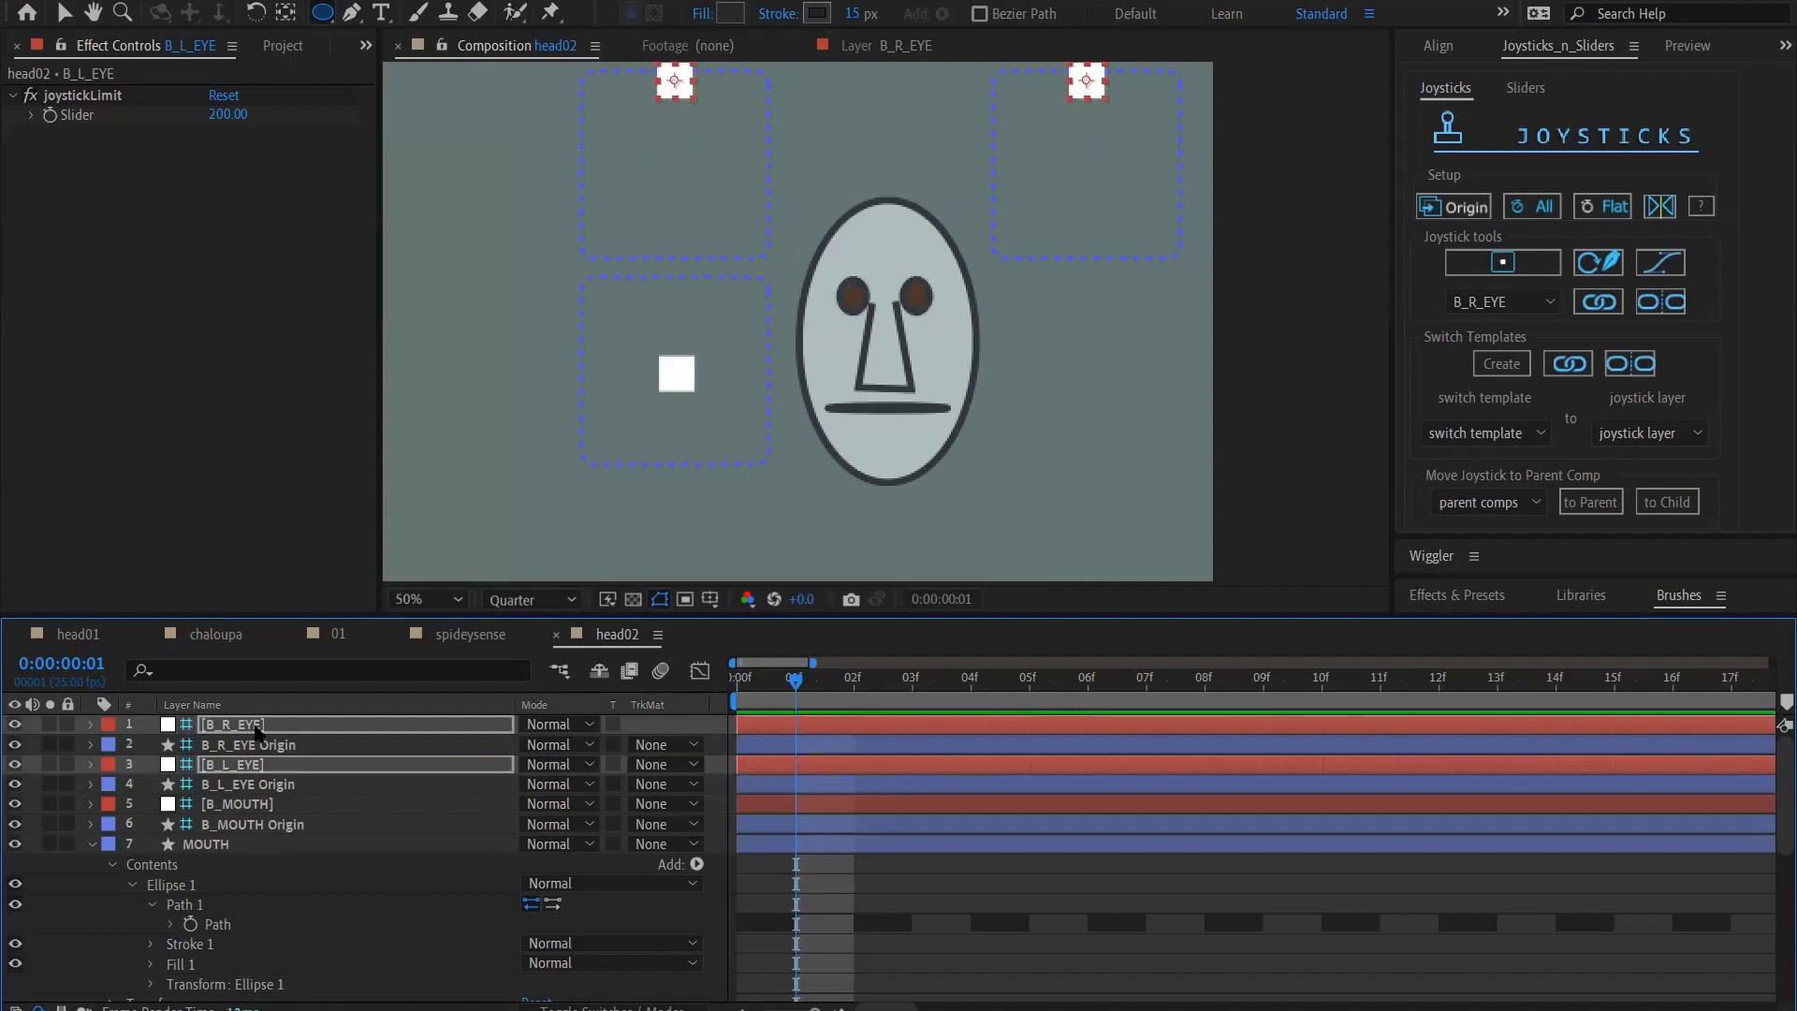
Move both eye joysticks straight down to the bottom edge of their boxes to test the closed eyes
{"action": "key", "text": "shift+Down"}
{"action": "key", "text": "shift+Down"}
{"action": "key", "text": "shift+Down"}
{"action": "key", "text": "shift+Down"}
{"action": "key", "text": "shift+Down"}
{"action": "key", "text": "shift+Down"}
{"action": "key", "text": "shift+Down"}
{"action": "key", "text": "shift+Down"}
{"action": "key", "text": "shift+Down"}
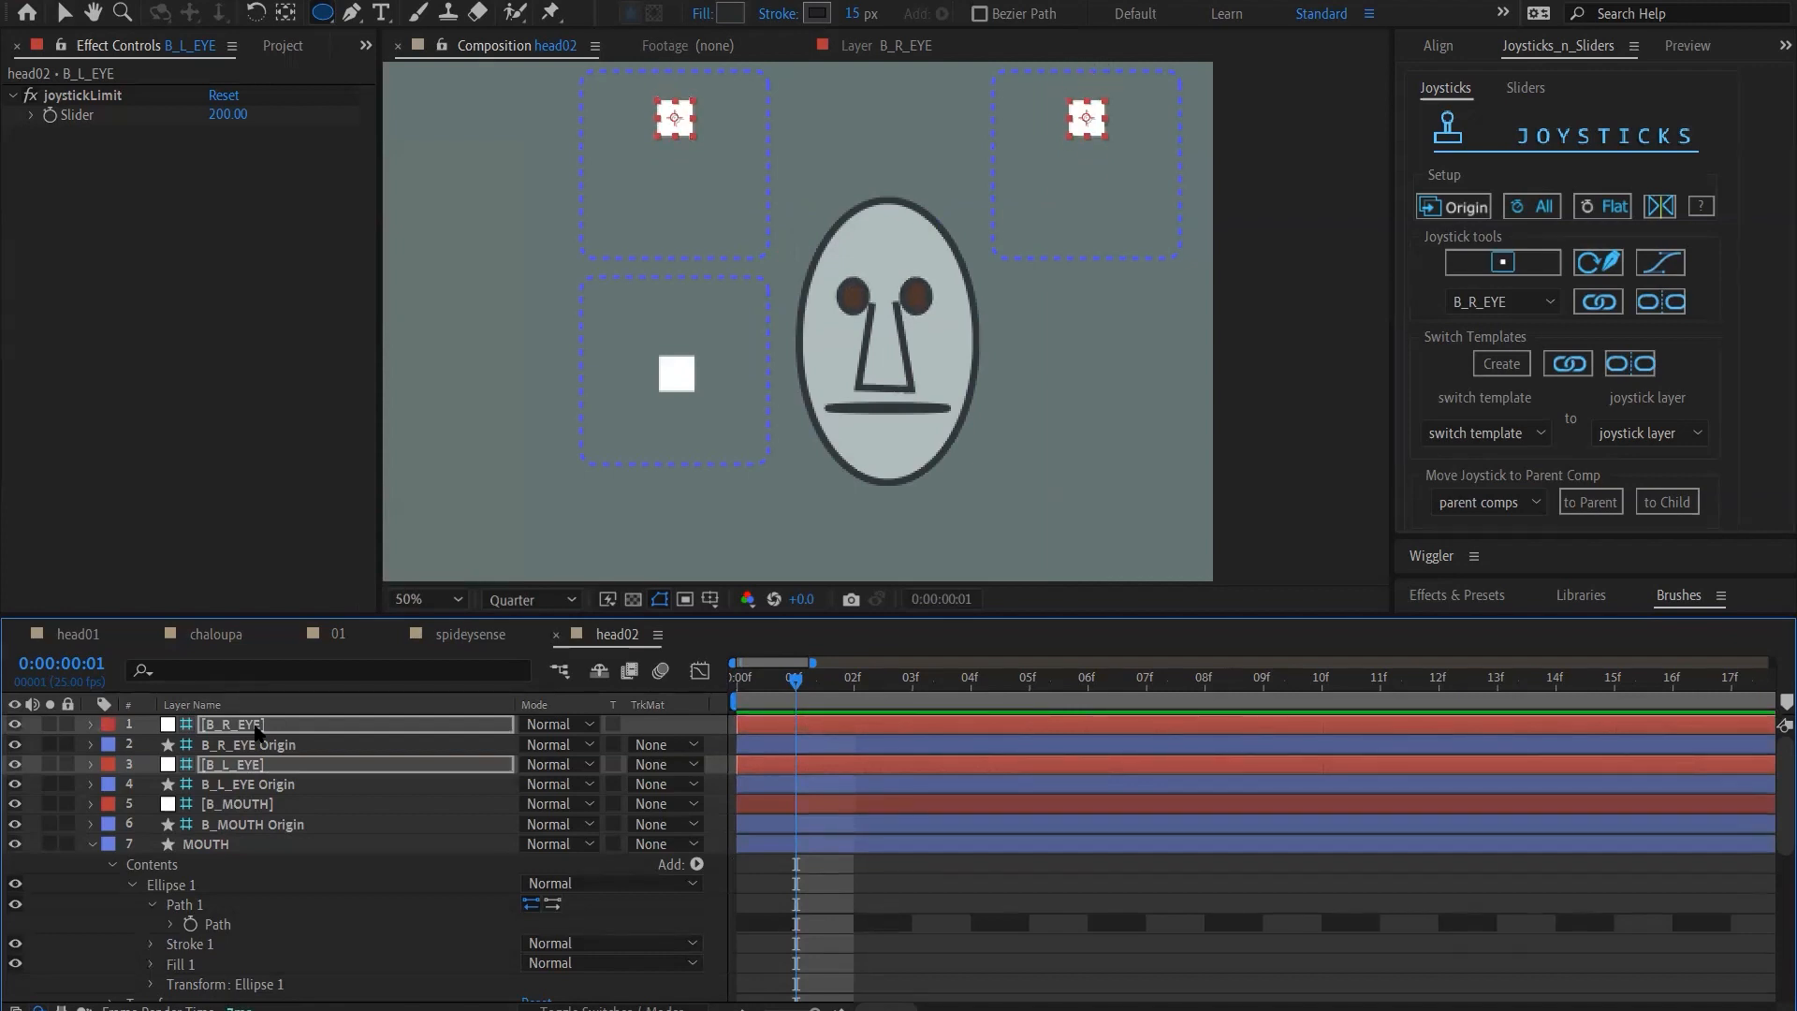
{"action": "key", "text": "shift+Down"}
{"action": "key", "text": "shift+Down"}
{"action": "key", "text": "shift+Down"}
{"action": "key", "text": "shift+Down"}
{"action": "key", "text": "shift+Down"}
{"action": "key", "text": "shift+Down"}
{"action": "key", "text": "shift+Down"}
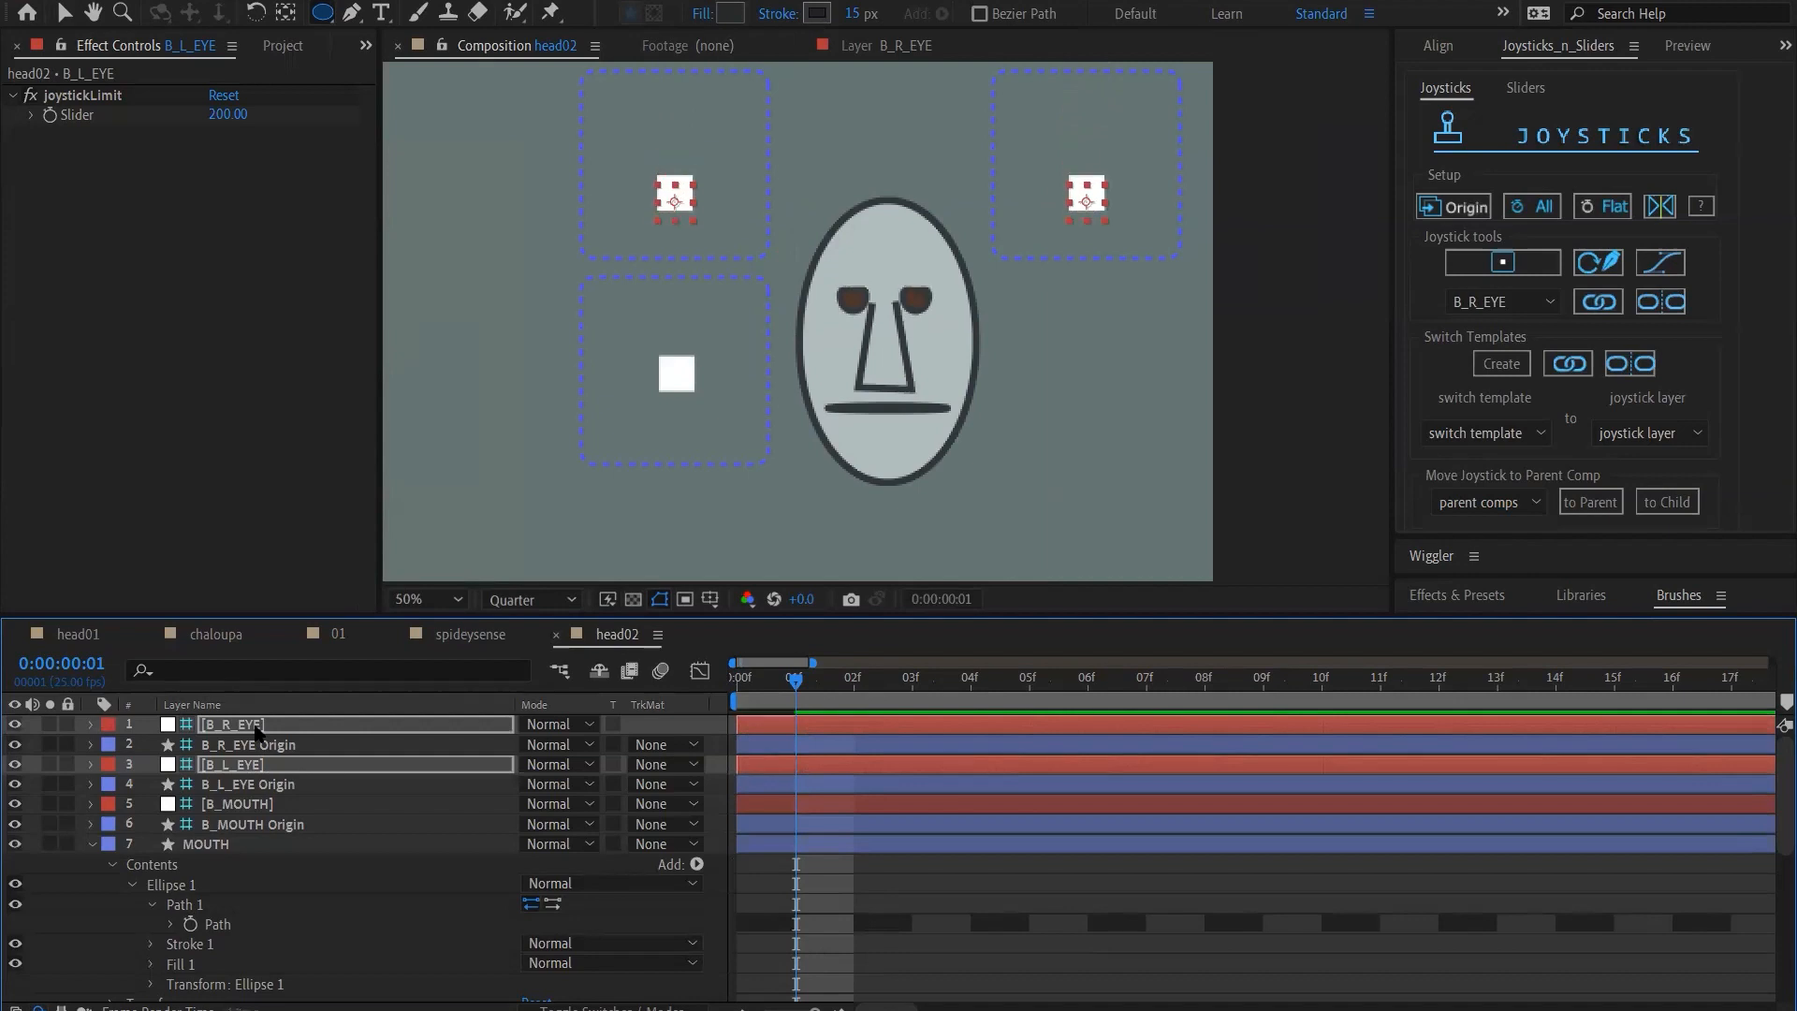
{"action": "key", "text": "shift+Down"}
{"action": "key", "text": "shift+Down"}
{"action": "key", "text": "shift+Down"}
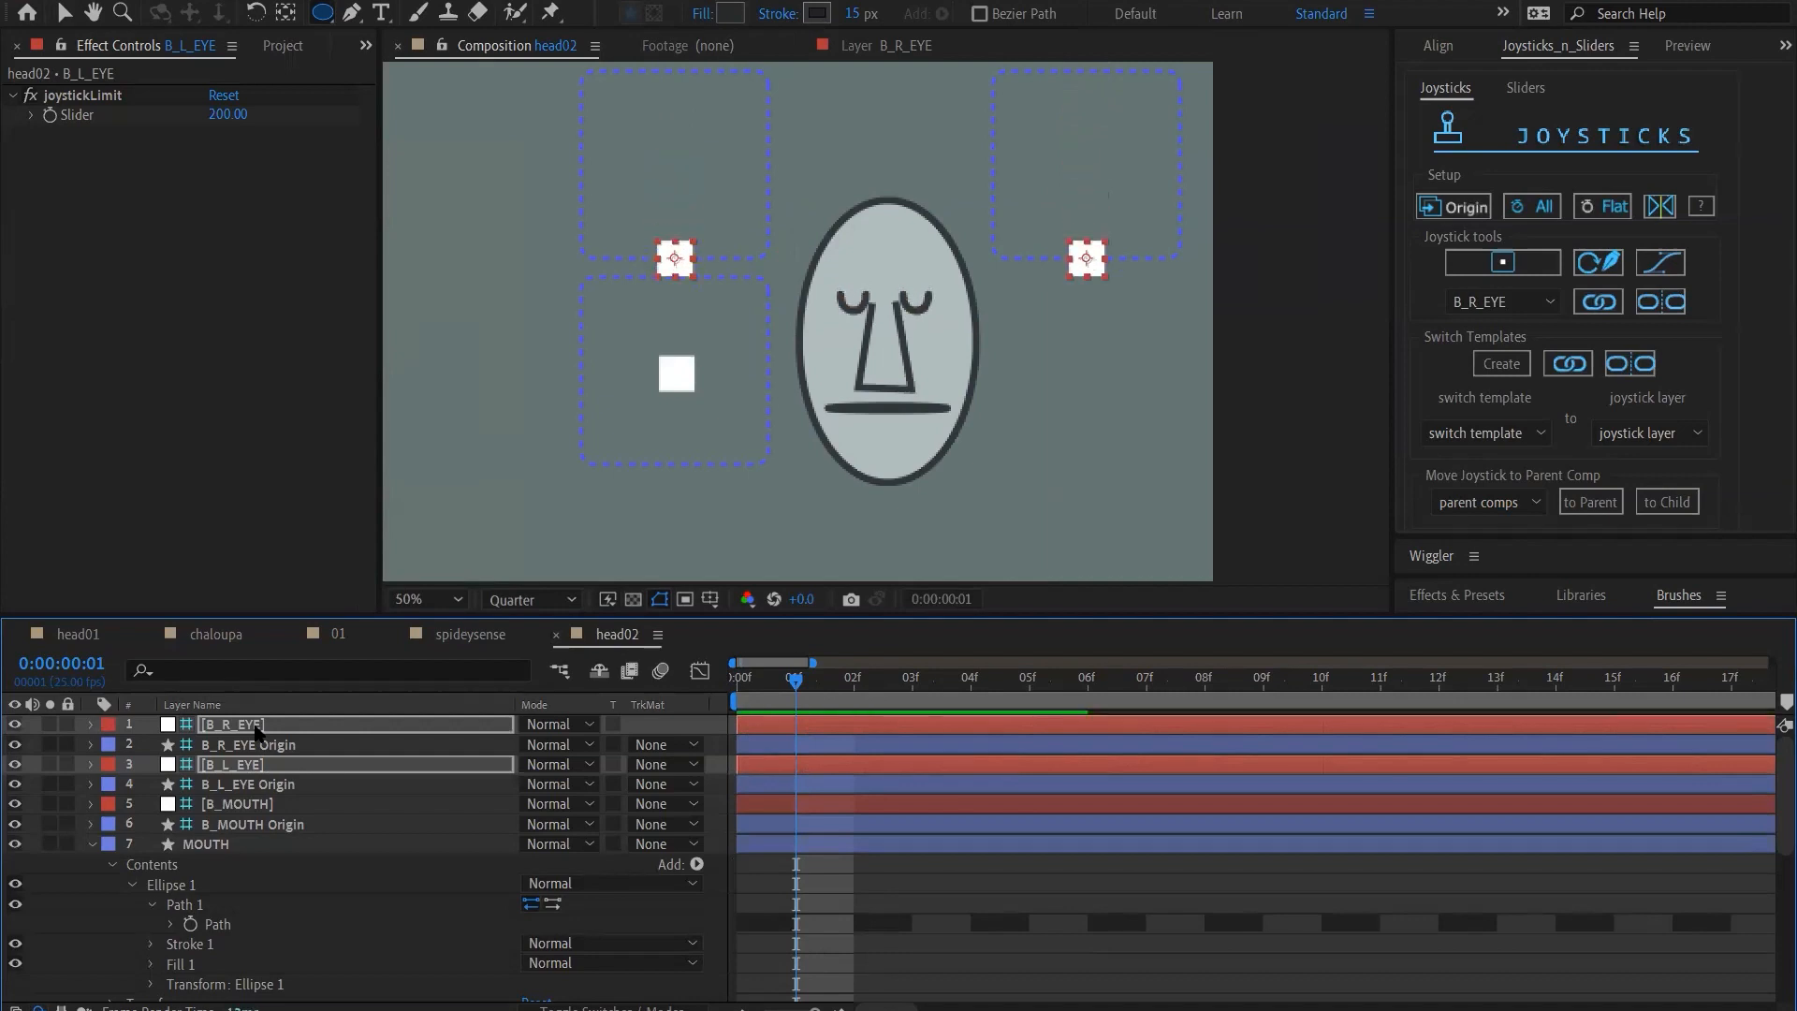
Move both eye joysticks along the bottom edge to the lower-left corner of their boxes
{"action": "key", "text": "shift+Left"}
{"action": "key", "text": "shift+Left"}
{"action": "key", "text": "shift+Left"}
{"action": "key", "text": "shift+Left"}
{"action": "key", "text": "shift+Left"}
{"action": "key", "text": "shift+Left"}
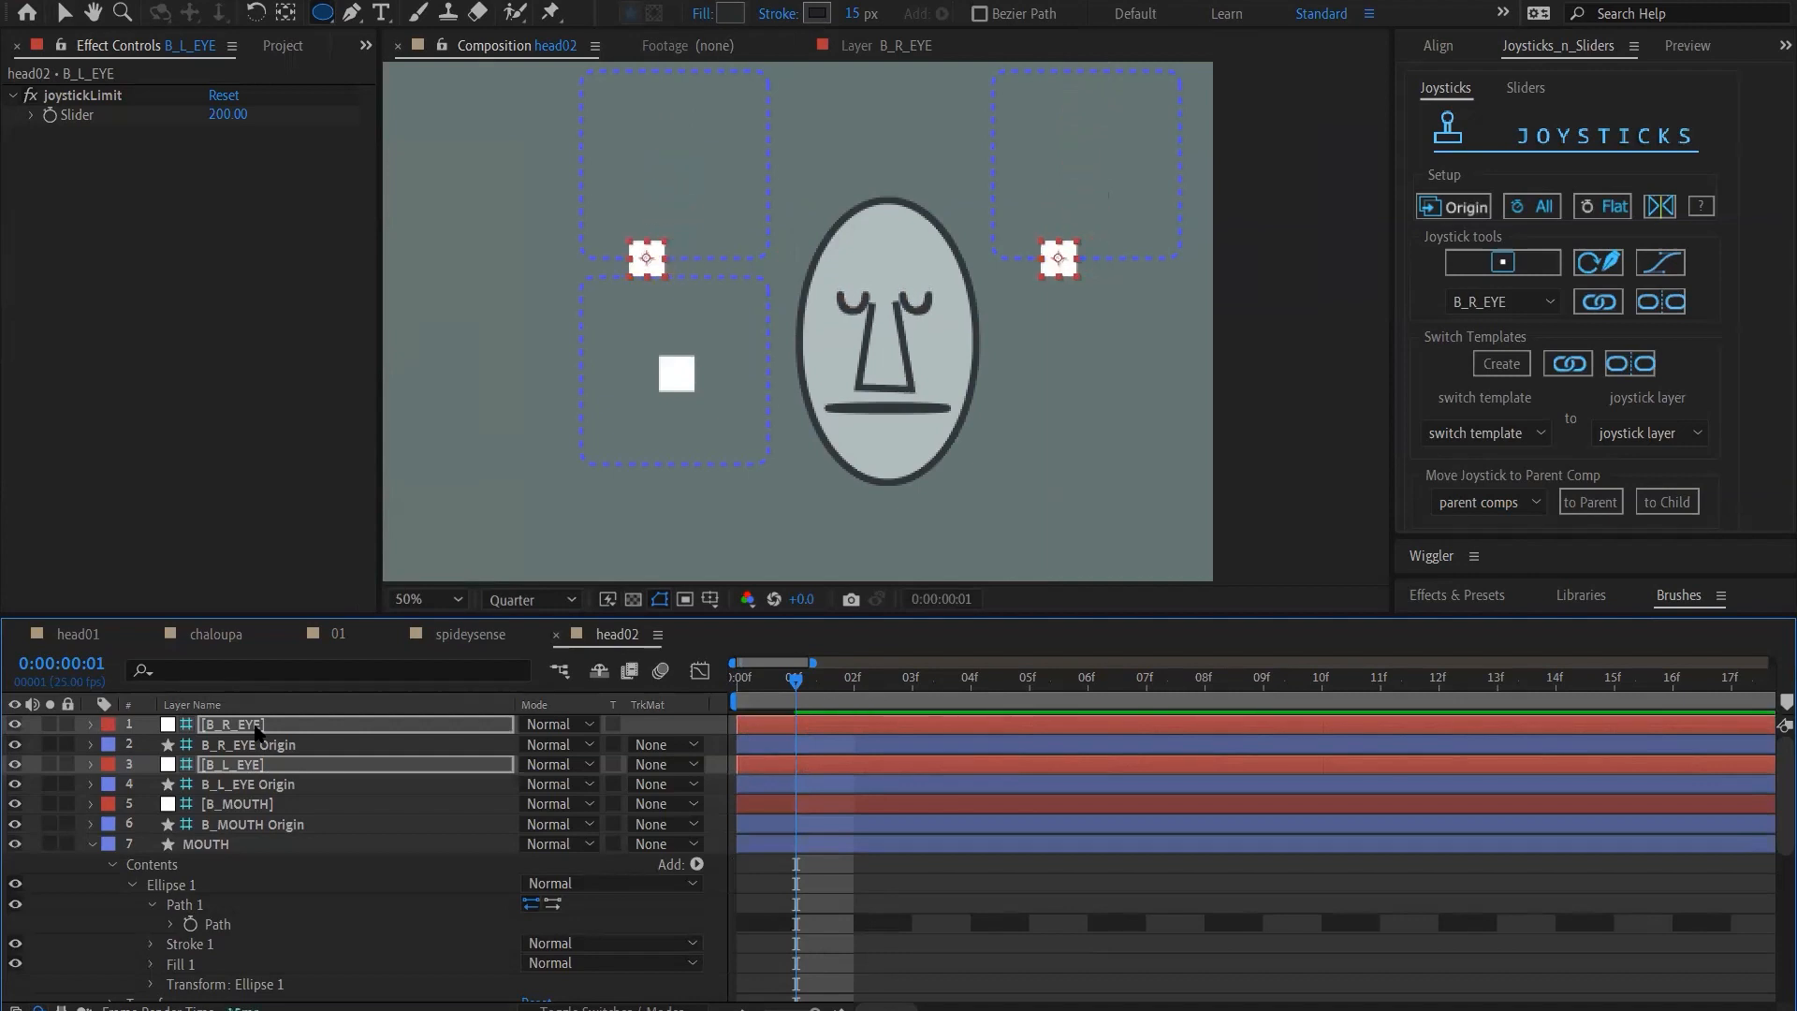
{"action": "key", "text": "shift+Left"}
{"action": "key", "text": "shift+Left"}
{"action": "key", "text": "shift+Left"}
{"action": "key", "text": "shift+Left"}
{"action": "key", "text": "shift+Left"}
{"action": "key", "text": "shift+Left"}
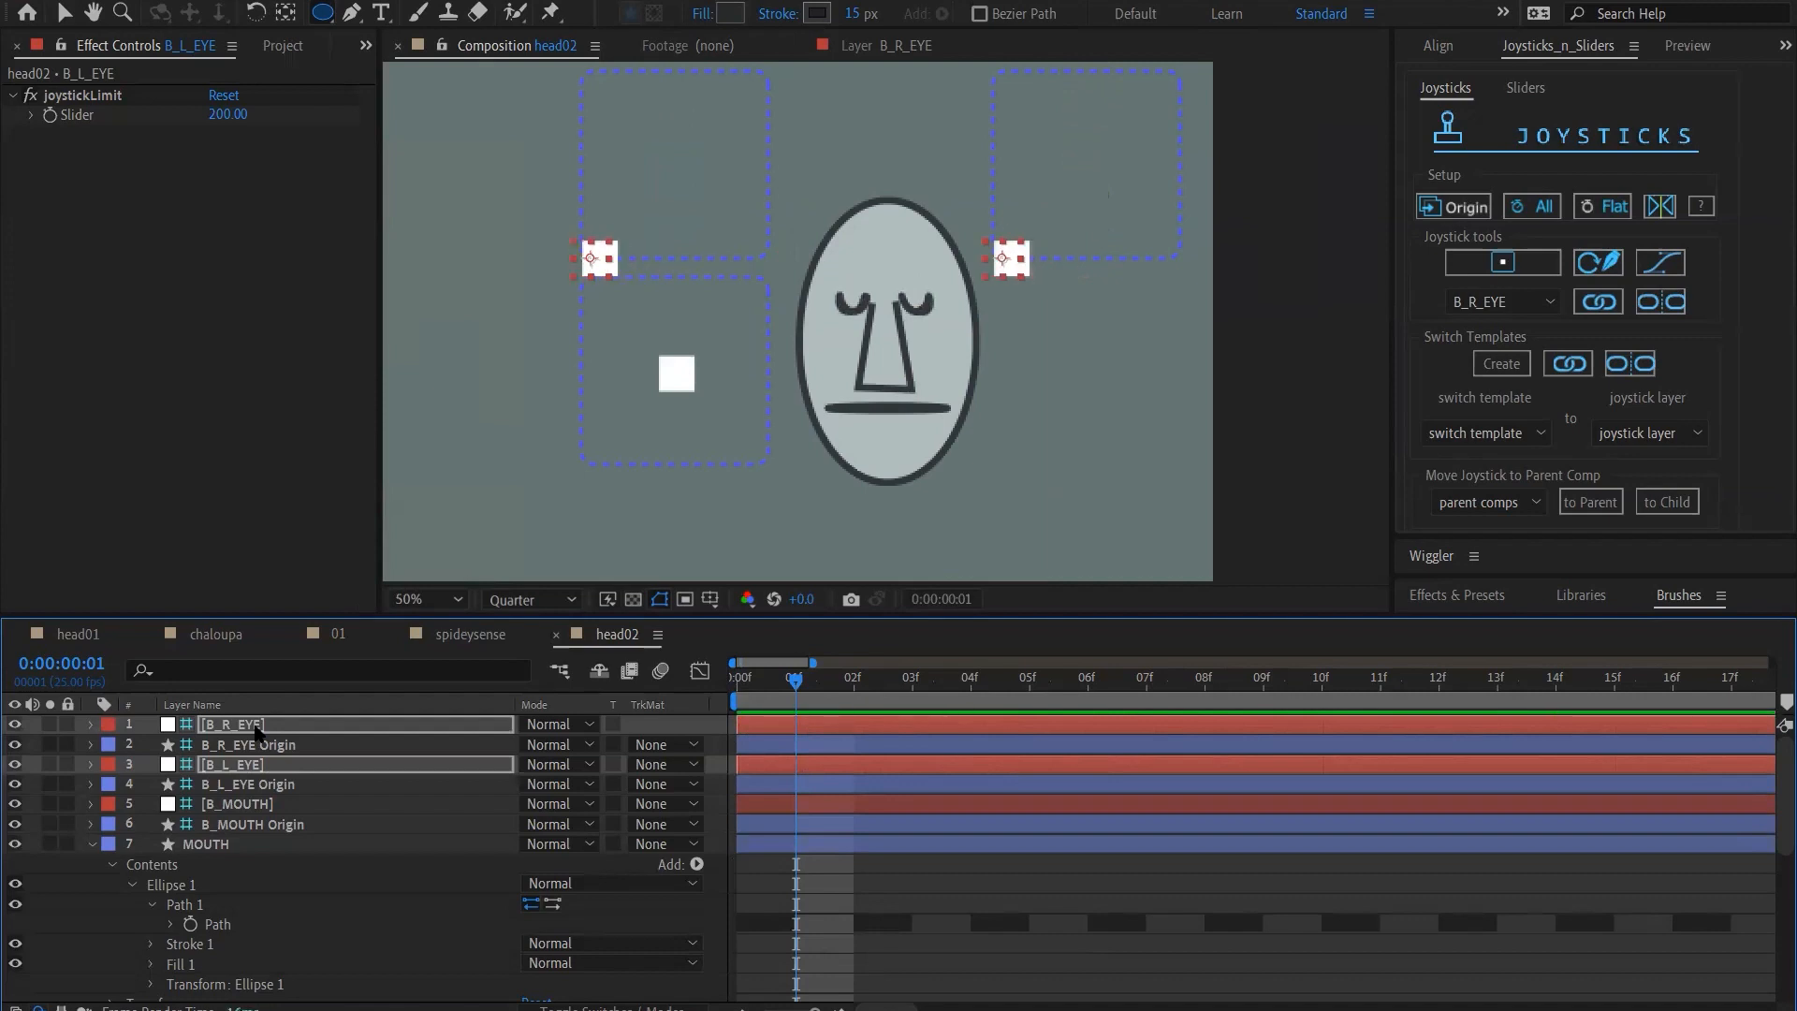
Move both eye joysticks up along the left edge to the upper-left corner of their boxes
{"action": "key", "text": "shift+Up"}
{"action": "key", "text": "shift+Up"}
{"action": "key", "text": "shift+Up"}
{"action": "key", "text": "shift+Up"}
{"action": "key", "text": "shift+Up"}
{"action": "key", "text": "shift+Up"}
{"action": "key", "text": "shift+Up"}
{"action": "key", "text": "shift+Up"}
{"action": "key", "text": "shift+Up"}
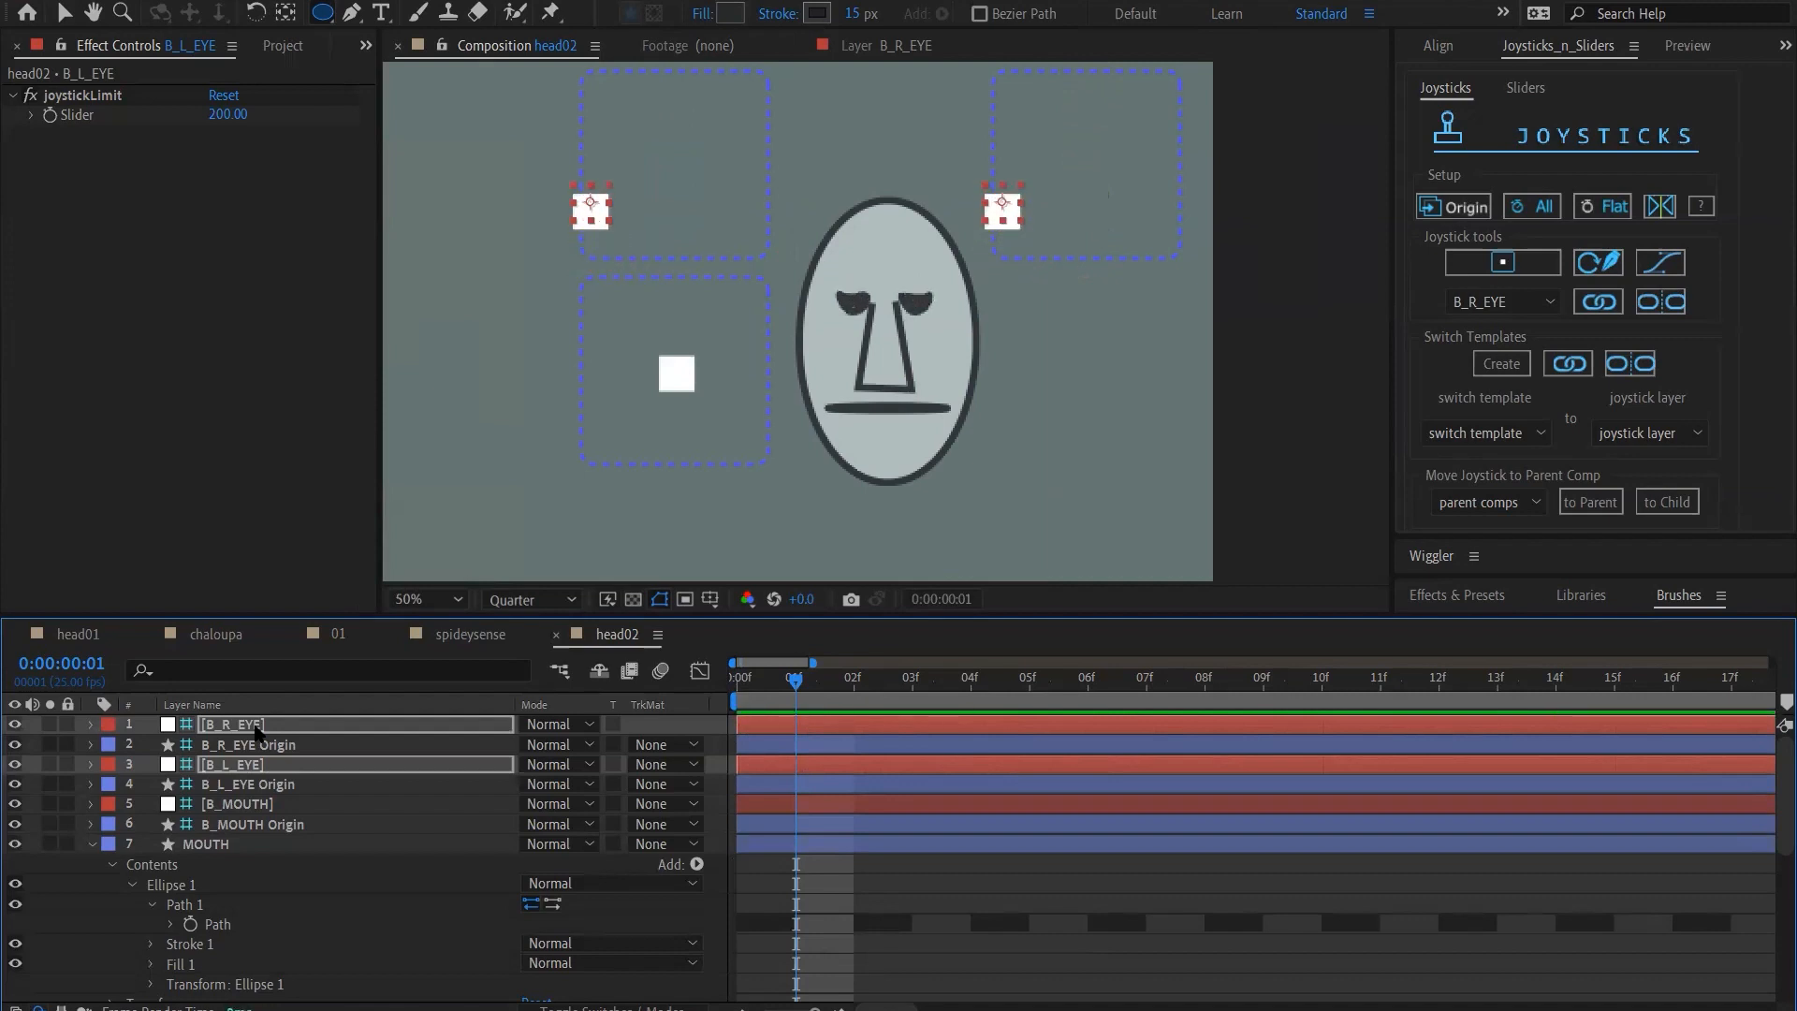
{"action": "key", "text": "shift+Up"}
{"action": "key", "text": "shift+Up"}
{"action": "key", "text": "shift+Up"}
{"action": "key", "text": "shift+Up"}
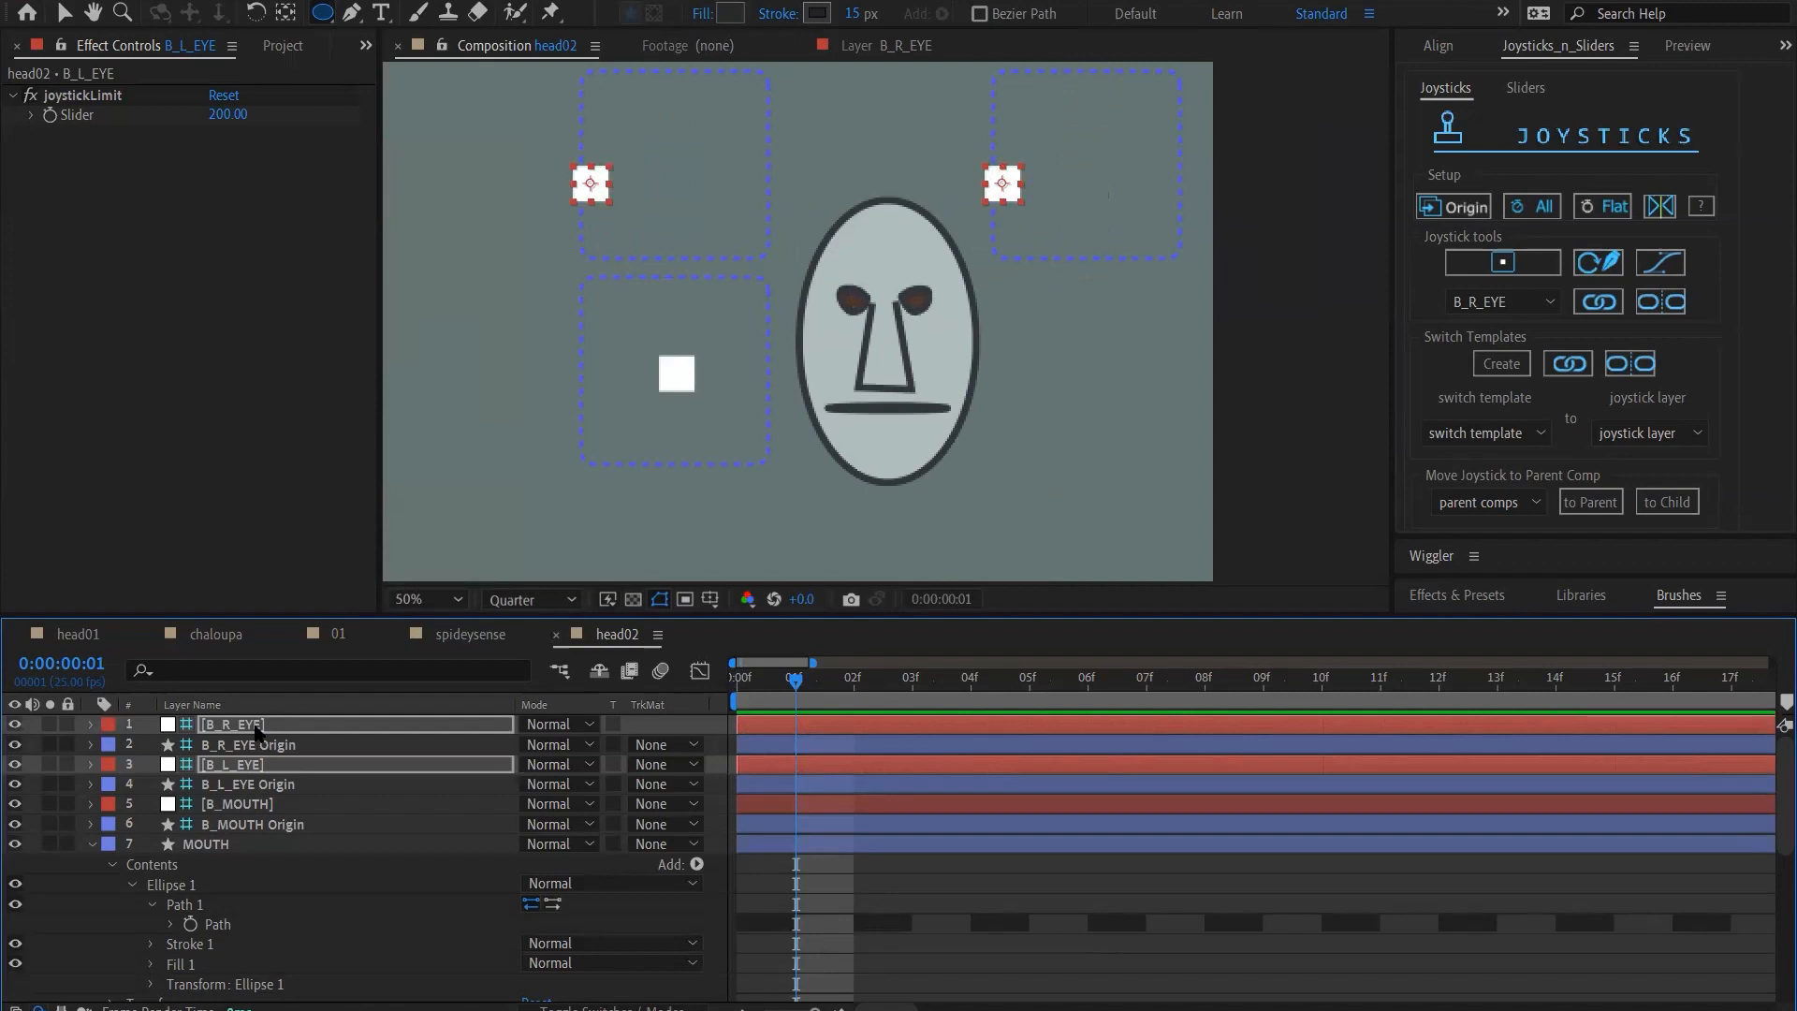
{"action": "key", "text": "shift+Up"}
{"action": "key", "text": "shift+Up"}
{"action": "key", "text": "shift+Up"}
{"action": "key", "text": "shift+Up"}
{"action": "key", "text": "shift+Up"}
{"action": "key", "text": "shift+Up"}
{"action": "key", "text": "shift+Up"}
{"action": "key", "text": "shift+Up"}
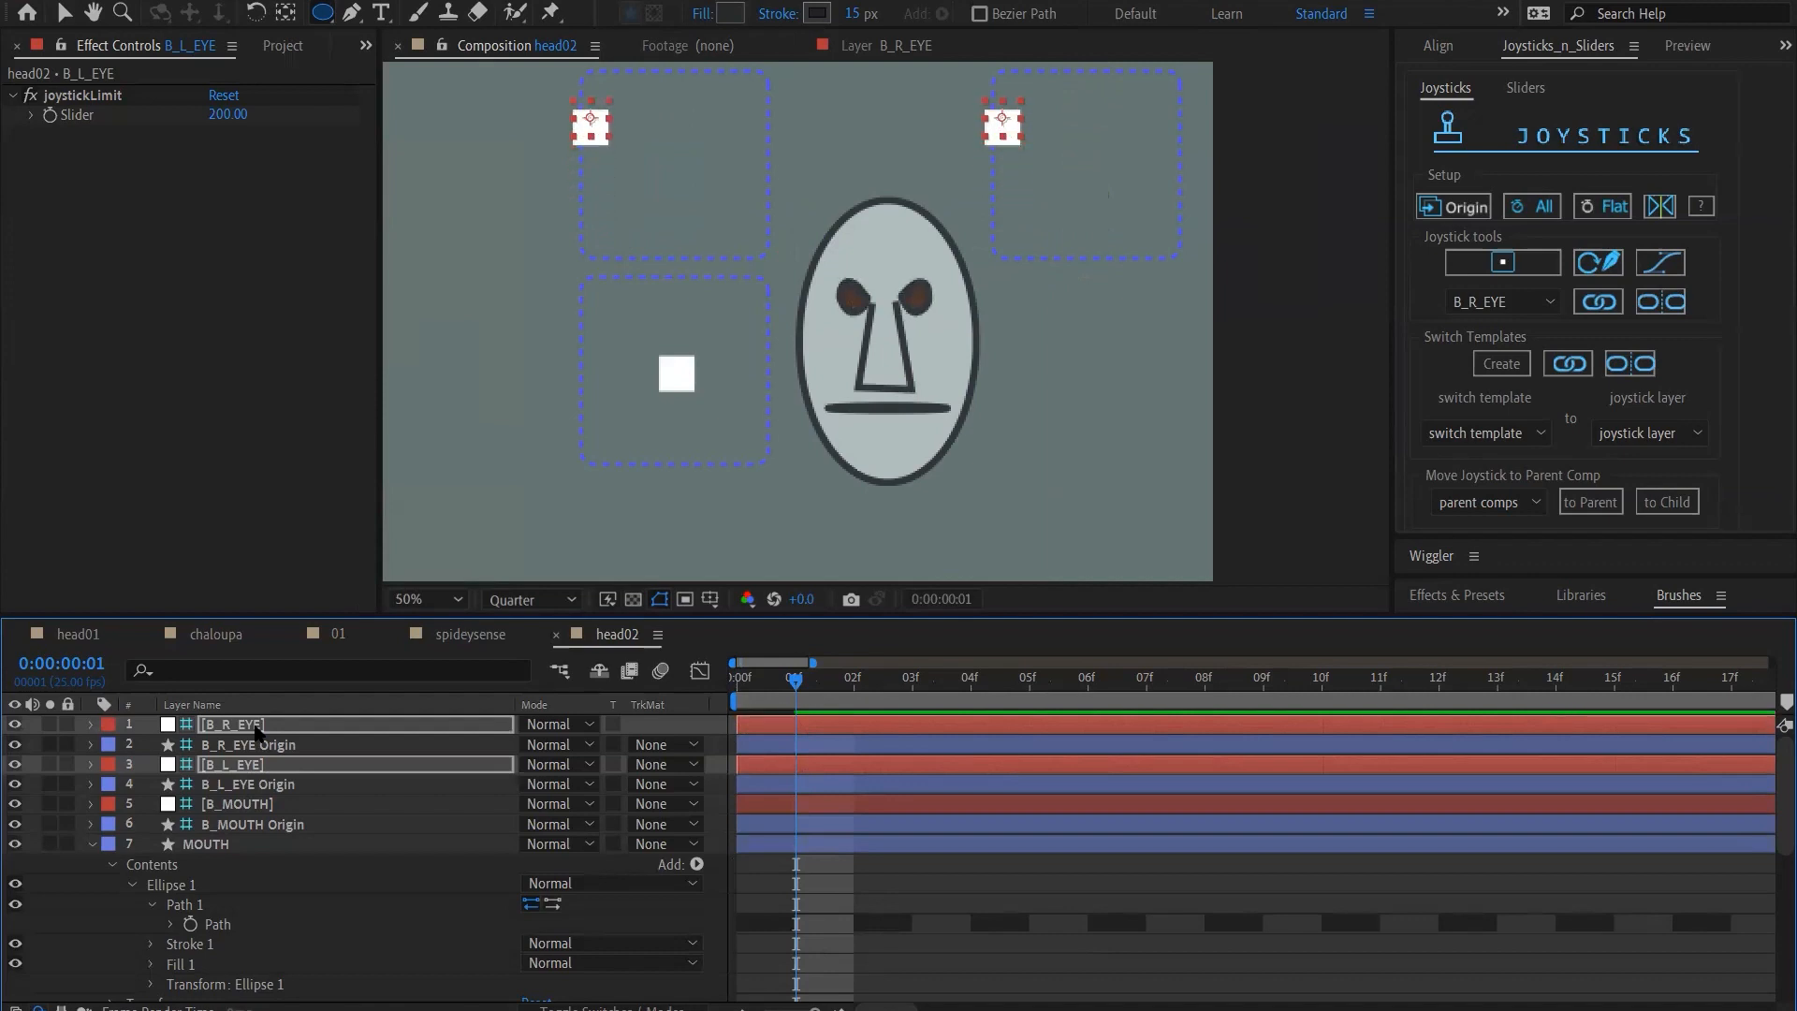
Move both eye joysticks up along the right edge to the upper-right corner of their boxes
{"action": "key", "text": "shift+Up"}
{"action": "key", "text": "shift+Up"}
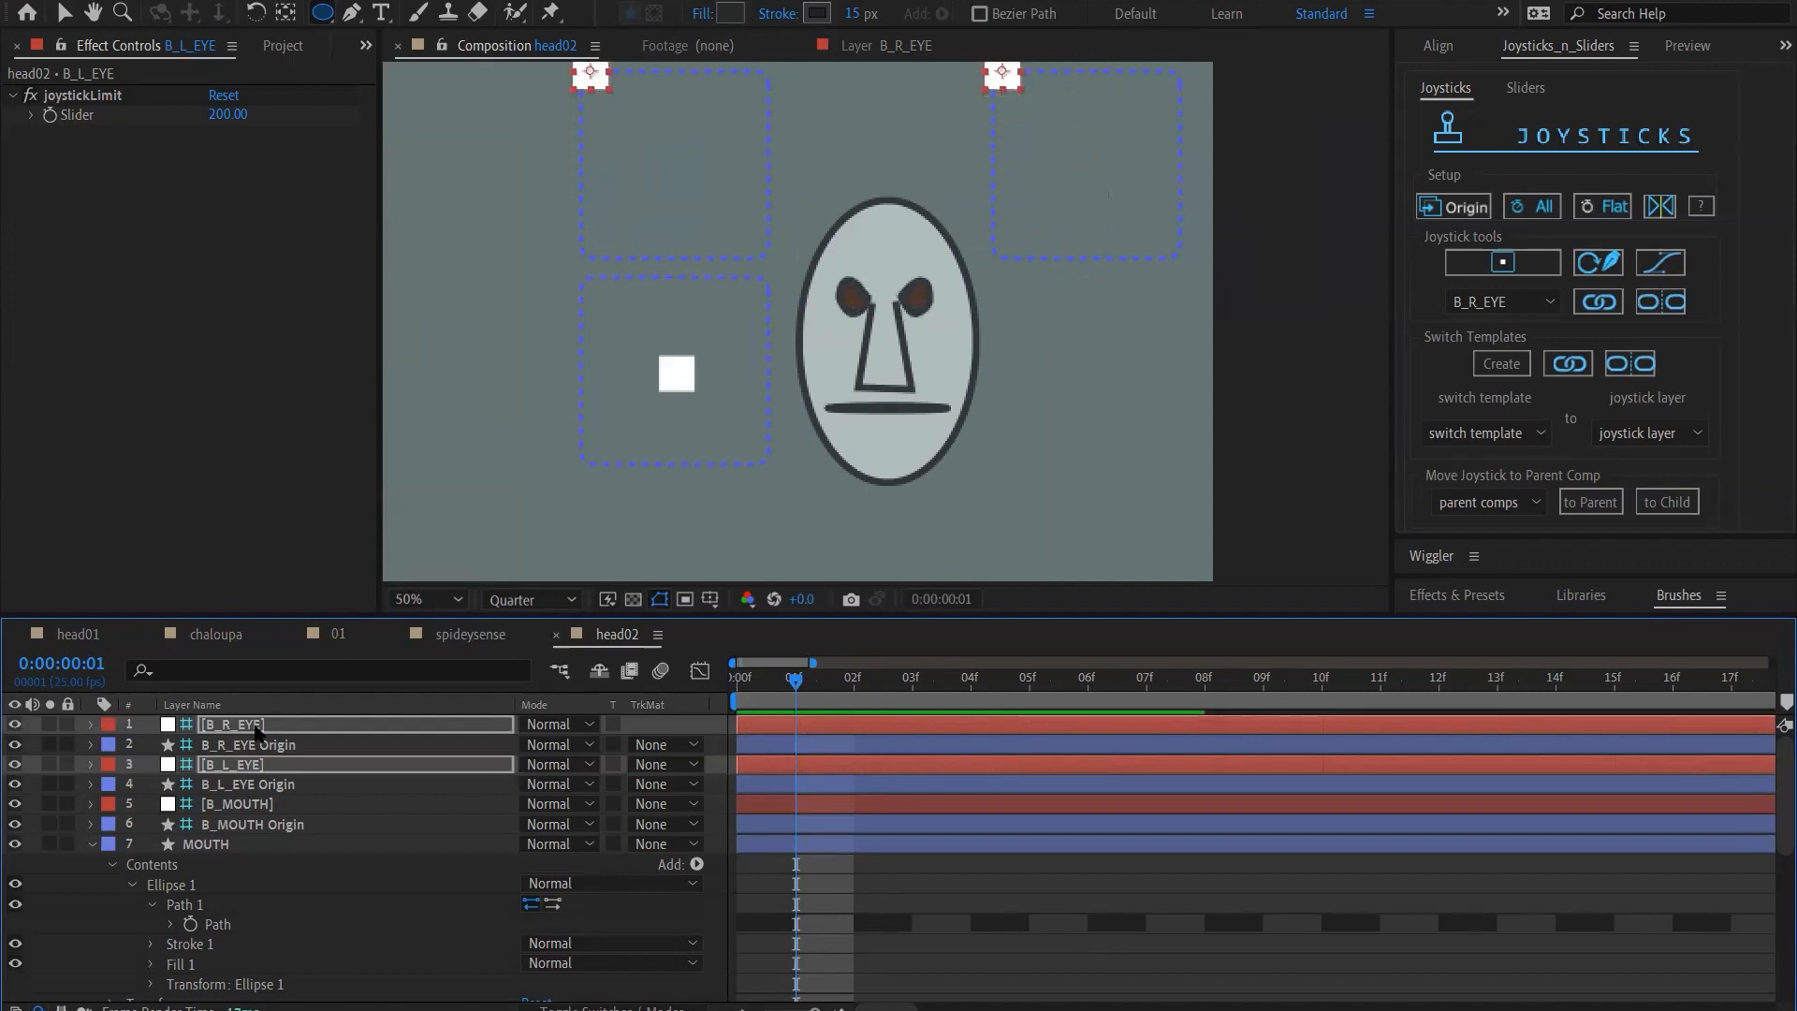
Sweep both eye joysticks in small steps down and across their boxes toward the lower-right corner
{"action": "key", "text": "shift+Down"}
{"action": "key", "text": "shift+Right"}
{"action": "key", "text": "shift+Right"}
{"action": "key", "text": "shift+Down"}
{"action": "key", "text": "shift+Down"}
{"action": "key", "text": "shift+Right"}
{"action": "key", "text": "shift+Down"}
{"action": "key", "text": "shift+Right"}
{"action": "key", "text": "shift+Down"}
{"action": "key", "text": "shift+Down"}
{"action": "key", "text": "shift+Down"}
{"action": "key", "text": "shift+Down"}
{"action": "key", "text": "shift+Down"}
{"action": "key", "text": "shift+Down"}
{"action": "key", "text": "shift+Down"}
{"action": "key", "text": "shift+Down"}
{"action": "key", "text": "shift+Down"}
{"action": "key", "text": "shift+Right"}
{"action": "key", "text": "shift+Right"}
{"action": "key", "text": "shift+Right"}
{"action": "key", "text": "shift+Right"}
{"action": "key", "text": "shift+Right"}
{"action": "key", "text": "shift+Right"}
{"action": "key", "text": "shift+Right"}
{"action": "key", "text": "shift+Down"}
{"action": "key", "text": "shift+Down"}
{"action": "key", "text": "shift+Down"}
{"action": "key", "text": "shift+Right"}
{"action": "key", "text": "shift+Right"}
{"action": "key", "text": "shift+Down"}
{"action": "key", "text": "shift+Down"}
{"action": "key", "text": "shift+Right"}
{"action": "key", "text": "shift+Right"}
{"action": "key", "text": "shift+Right"}
{"action": "key", "text": "shift+Right"}
{"action": "key", "text": "shift+Right"}
{"action": "key", "text": "shift+Right"}
{"action": "key", "text": "shift+Right"}
{"action": "key", "text": "shift+Right"}
{"action": "key", "text": "shift+Up"}
{"action": "key", "text": "shift+Up"}
{"action": "key", "text": "shift+Up"}
{"action": "key", "text": "shift+Up"}
{"action": "key", "text": "shift+Up"}
{"action": "key", "text": "shift+Up"}
{"action": "key", "text": "shift+Up"}
{"action": "key", "text": "shift+Up"}
{"action": "key", "text": "shift+Up"}
{"action": "key", "text": "shift+Up"}
{"action": "key", "text": "shift+Up"}
{"action": "key", "text": "shift+Up"}
{"action": "key", "text": "shift+Up"}
{"action": "key", "text": "shift+Up"}
{"action": "key", "text": "shift+Up"}
{"action": "key", "text": "shift+Up"}
{"action": "key", "text": "shift+Up"}
{"action": "key", "text": "shift+Up"}
{"action": "key", "text": "shift+Right"}
{"action": "key", "text": "shift+Right"}
{"action": "key", "text": "shift+Right"}
{"action": "key", "text": "shift+Right"}
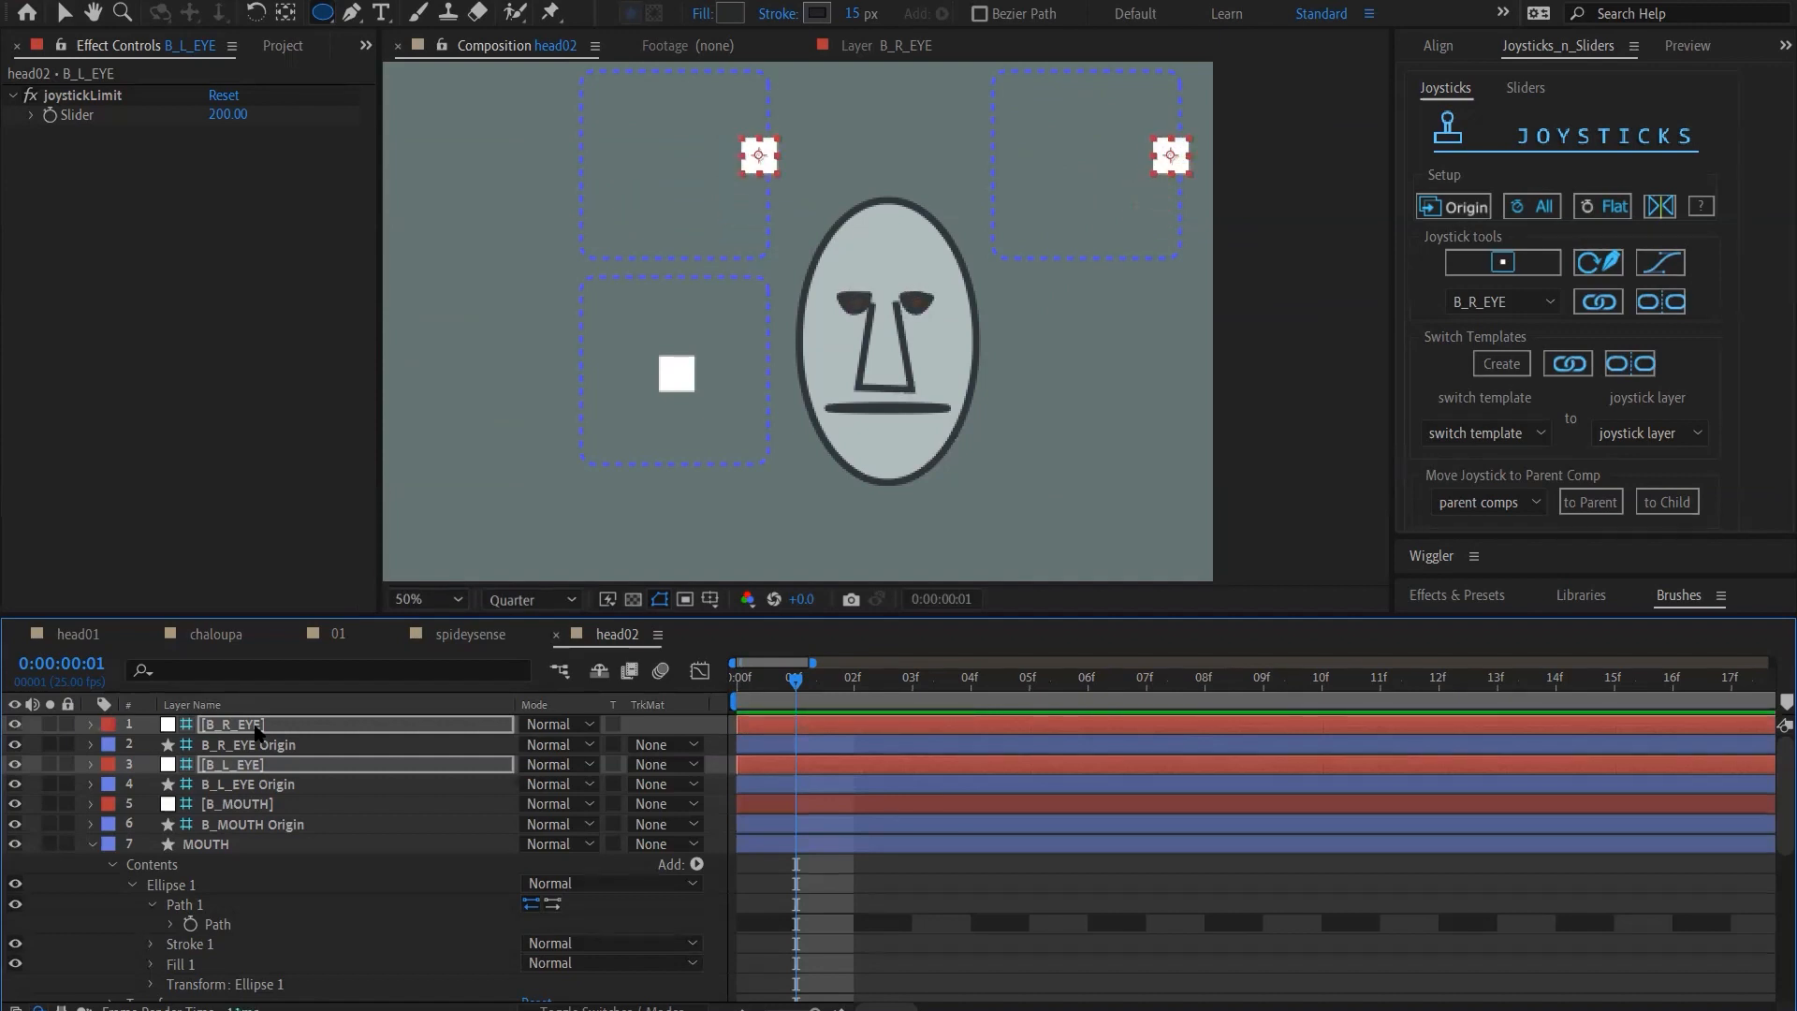
{"action": "key", "text": "shift+Up"}
{"action": "key", "text": "shift+Up"}
{"action": "key", "text": "shift+Up"}
{"action": "key", "text": "shift+Up"}
{"action": "key", "text": "shift+Up"}
{"action": "key", "text": "shift+Up"}
{"action": "key", "text": "shift+Up"}
{"action": "key", "text": "shift+Up"}
{"action": "key", "text": "shift+Up"}
{"action": "key", "text": "shift+Up"}
{"action": "key", "text": "shift+Up"}
{"action": "key", "text": "shift+Up"}
{"action": "key", "text": "shift+Up"}
{"action": "key", "text": "shift+Up"}
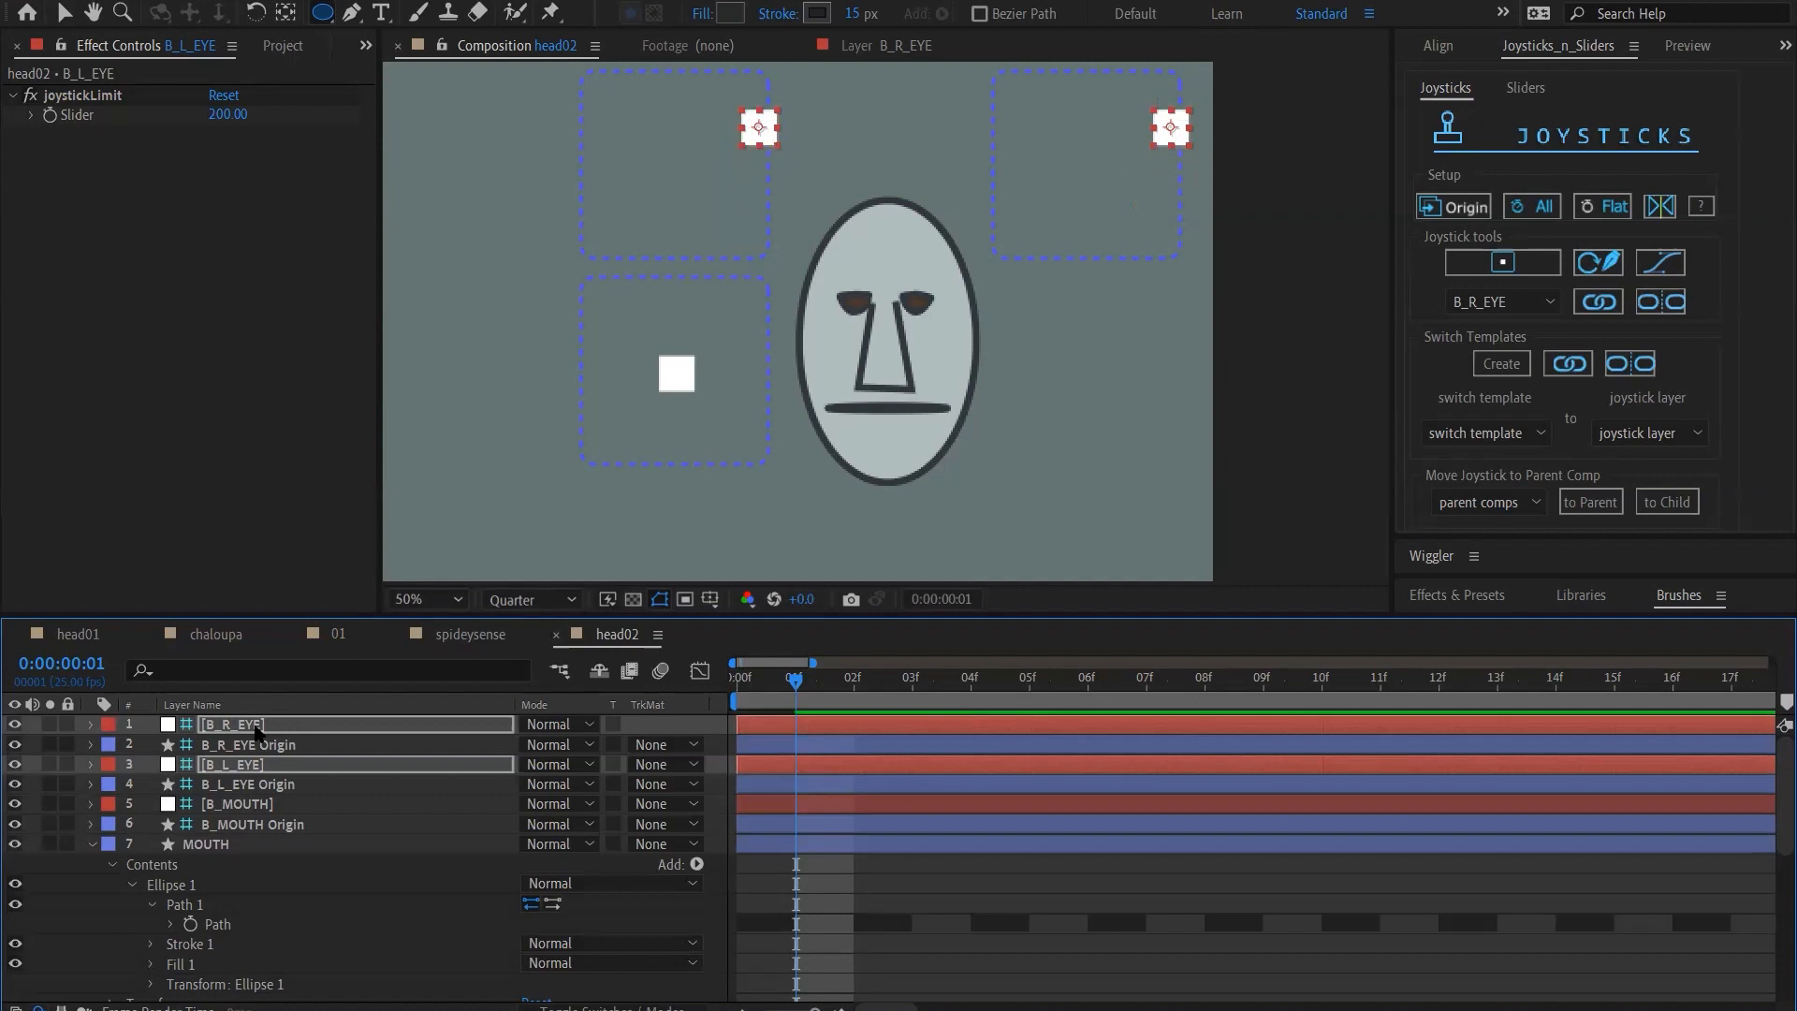
Return both eye joysticks to the centre of their boxes
{"action": "key", "text": "shift+Left"}
{"action": "key", "text": "shift+Left"}
{"action": "key", "text": "shift+Left"}
{"action": "key", "text": "shift+Left"}
{"action": "key", "text": "shift+Left"}
{"action": "key", "text": "shift+Left"}
{"action": "key", "text": "shift+Left"}
{"action": "key", "text": "shift+Left"}
{"action": "key", "text": "shift+Left"}
{"action": "key", "text": "shift+Left"}
{"action": "key", "text": "shift+Left"}
{"action": "key", "text": "shift+Left"}
{"action": "key", "text": "shift+Left"}
{"action": "key", "text": "shift+Left"}
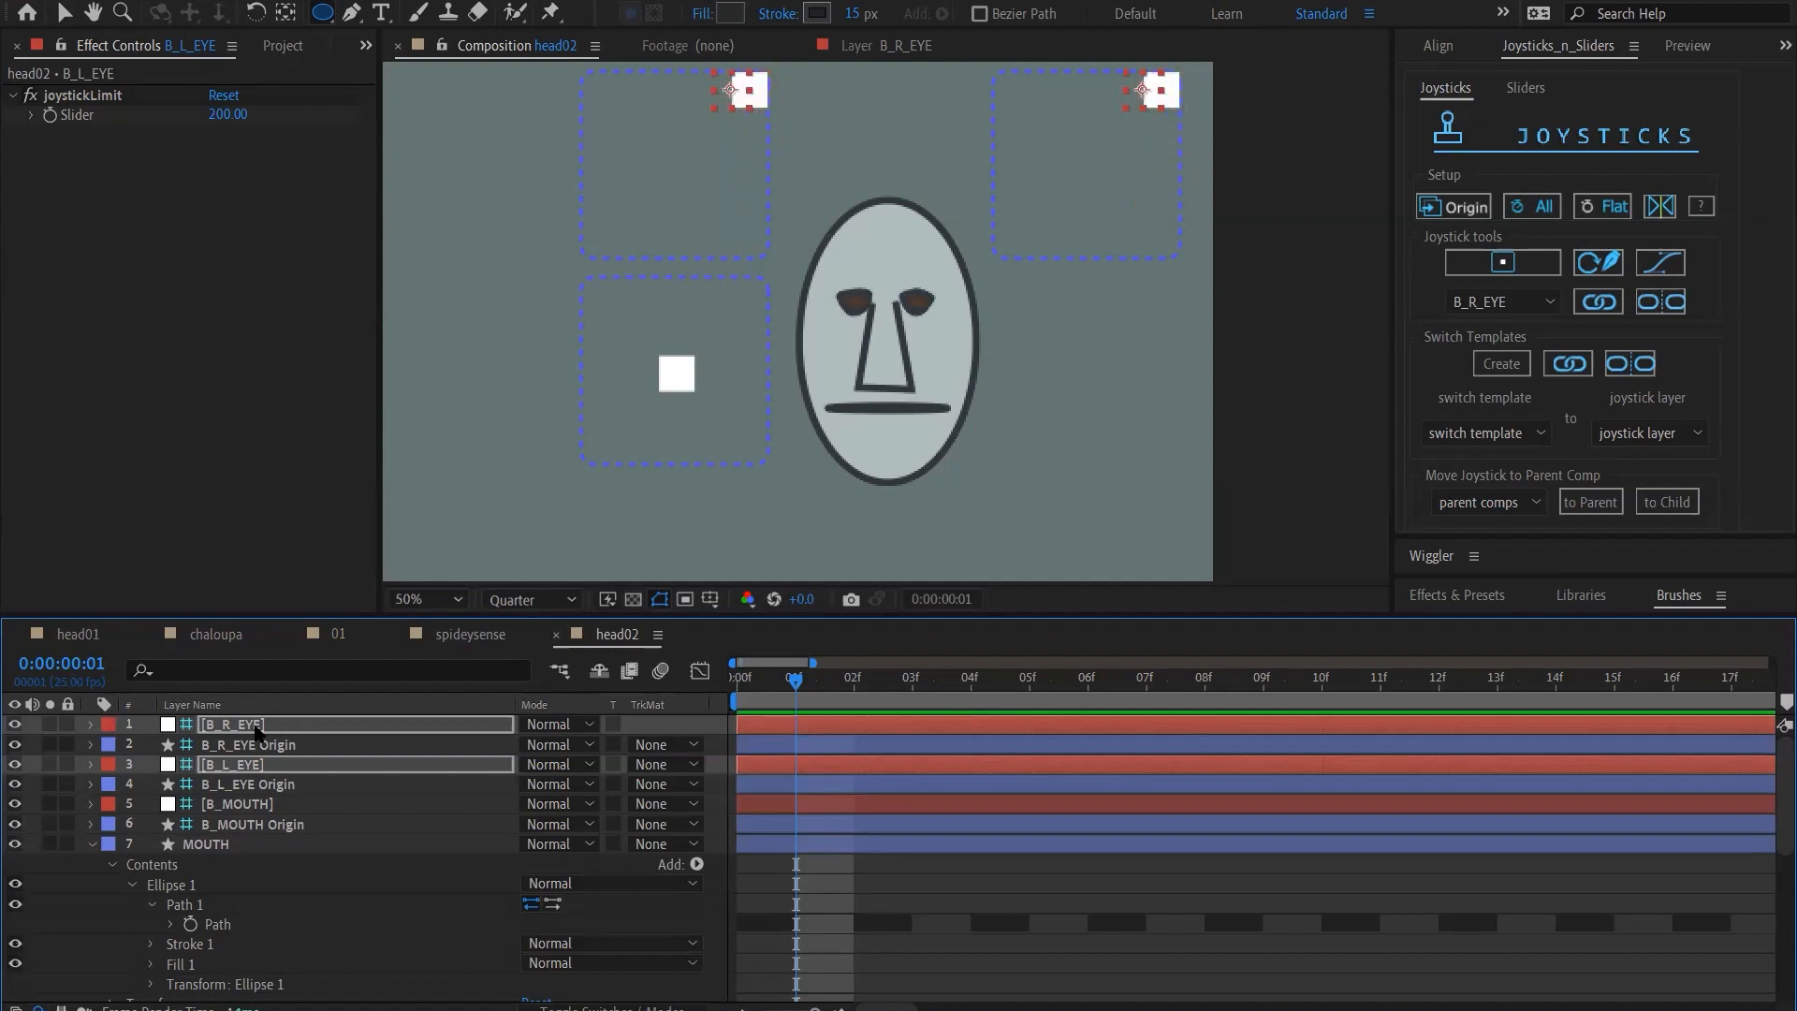
{"action": "key", "text": "shift+Left"}
{"action": "key", "text": "shift+Left"}
{"action": "key", "text": "shift+Left"}
{"action": "key", "text": "shift+Left"}
{"action": "key", "text": "shift+Left"}
{"action": "key", "text": "shift+Left"}
{"action": "key", "text": "shift+Down"}
{"action": "key", "text": "shift+Down"}
{"action": "key", "text": "shift+Down"}
{"action": "key", "text": "shift+Down"}
{"action": "key", "text": "shift+Down"}
{"action": "key", "text": "shift+Down"}
{"action": "key", "text": "shift+Down"}
{"action": "key", "text": "shift+Down"}
{"action": "key", "text": "shift+Down"}
{"action": "key", "text": "shift+Down"}
{"action": "key", "text": "shift+Down"}
{"action": "key", "text": "shift+Down"}
{"action": "key", "text": "shift+Right"}
{"action": "key", "text": "shift+Right"}
{"action": "key", "text": "shift+Down"}
{"action": "key", "text": "shift+Down"}
{"action": "key", "text": "shift+Down"}
{"action": "key", "text": "shift+Down"}
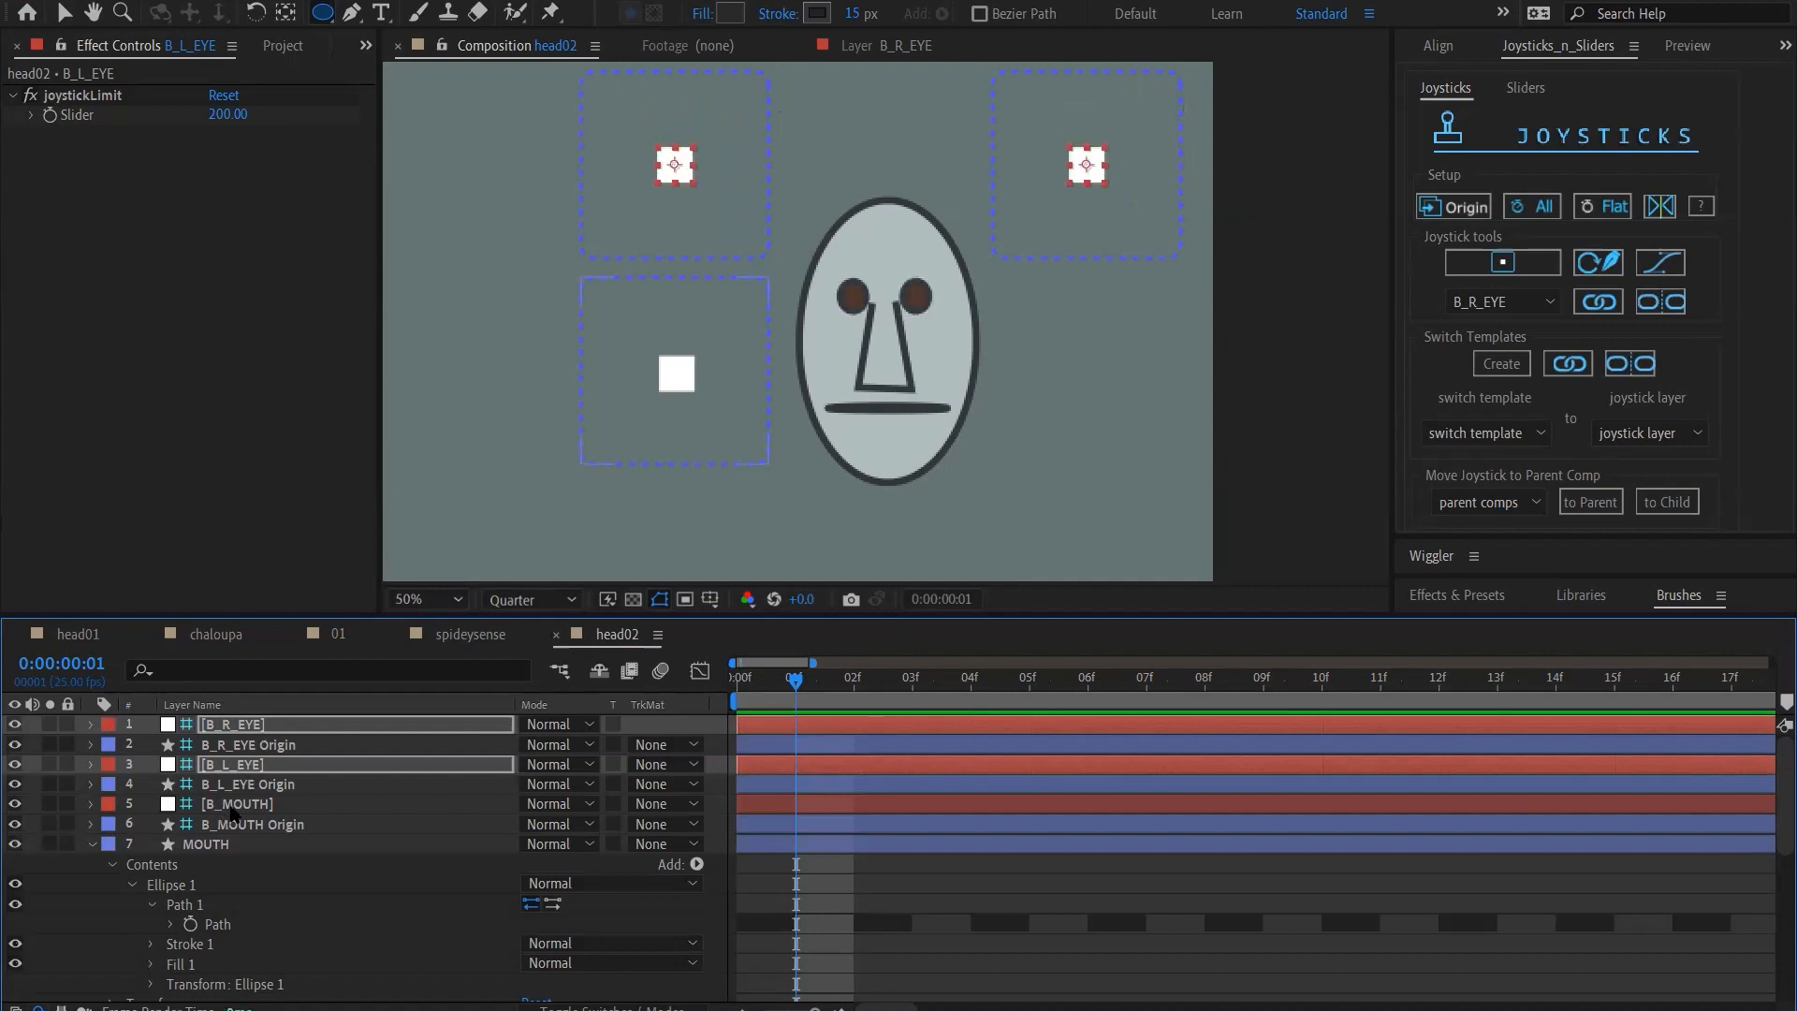
Move only the B_L_EYE joystick horizontally to the right edge of its box
{"action": "left_click", "coordinate": [234, 805]}
{"action": "left_click", "coordinate": [242, 765]}
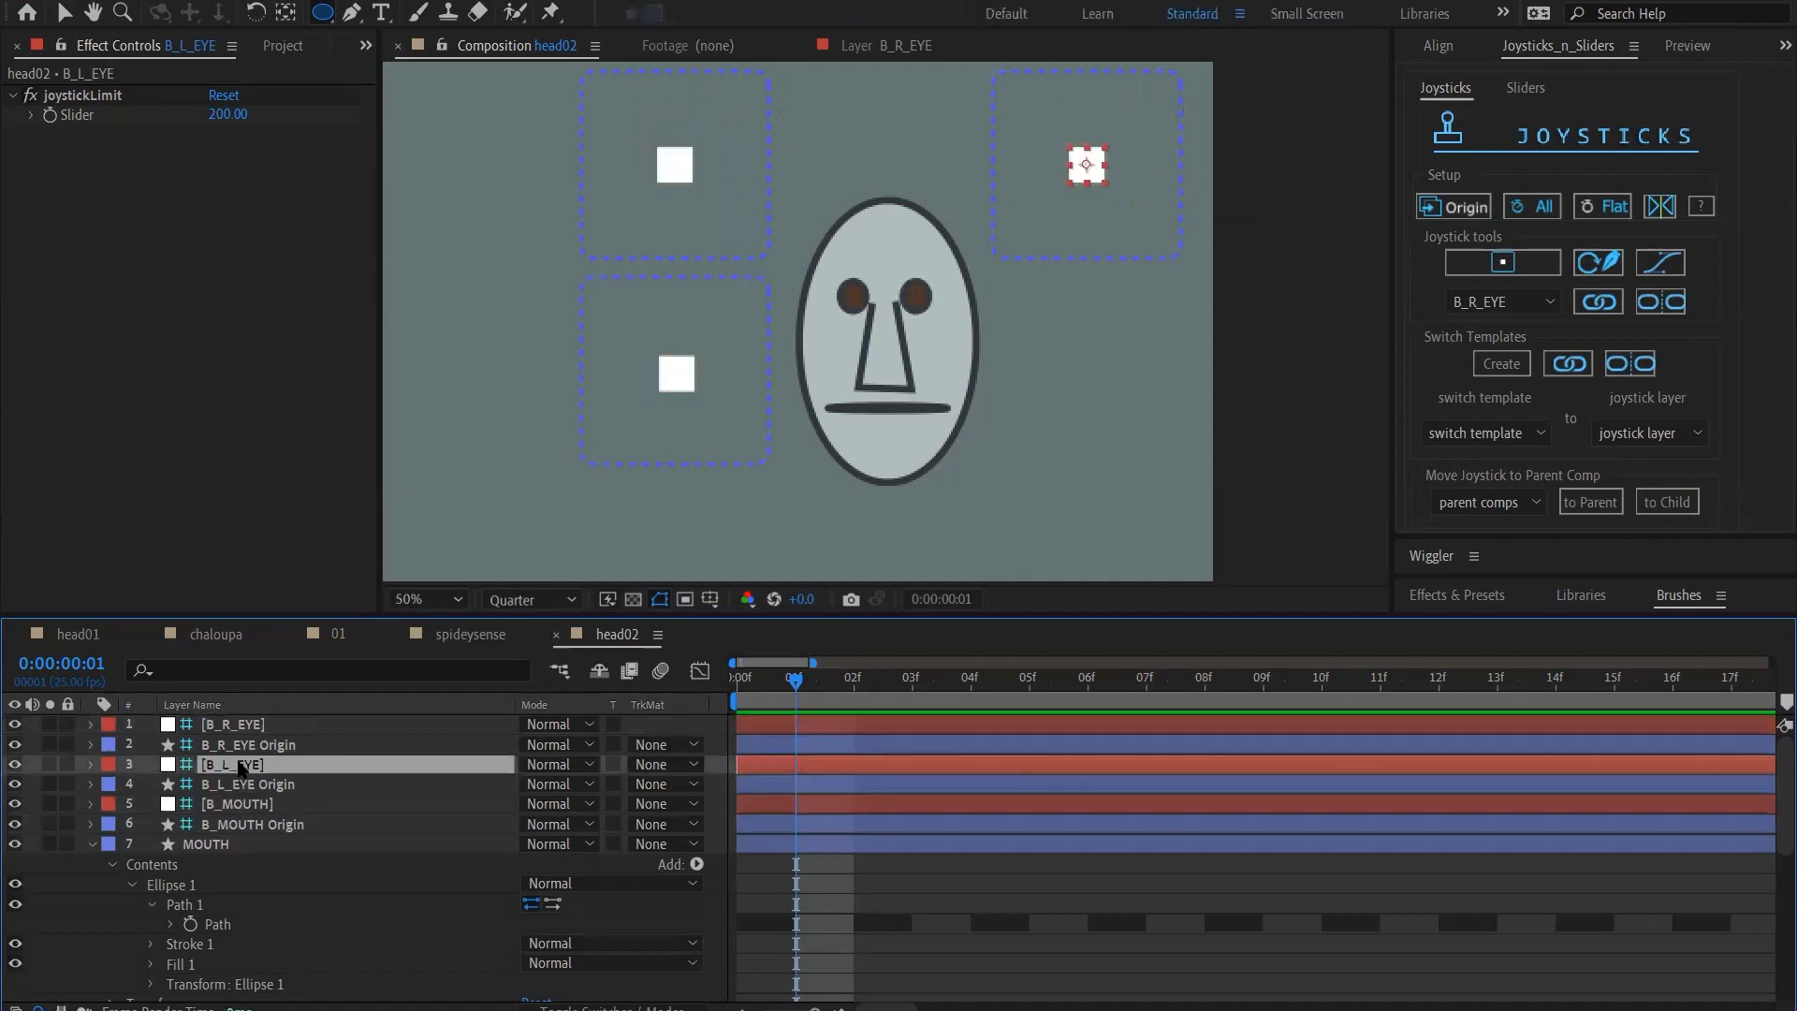
{"action": "key", "text": "shift+Right"}
{"action": "key", "text": "shift+Right"}
{"action": "key", "text": "shift+Right"}
{"action": "key", "text": "shift+Right"}
{"action": "key", "text": "shift+Right"}
{"action": "key", "text": "shift+Right"}
{"action": "key", "text": "shift+Right"}
{"action": "key", "text": "shift+Right"}
{"action": "key", "text": "shift+Right"}
{"action": "key", "text": "shift+Right"}
{"action": "key", "text": "shift+Right"}
{"action": "key", "text": "shift+Right"}
{"action": "key", "text": "shift+Right"}
{"action": "key", "text": "shift+Right"}
{"action": "key", "text": "shift+Right"}
{"action": "key", "text": "shift+Right"}
{"action": "key", "text": "shift+Right"}
{"action": "key", "text": "shift+Right"}
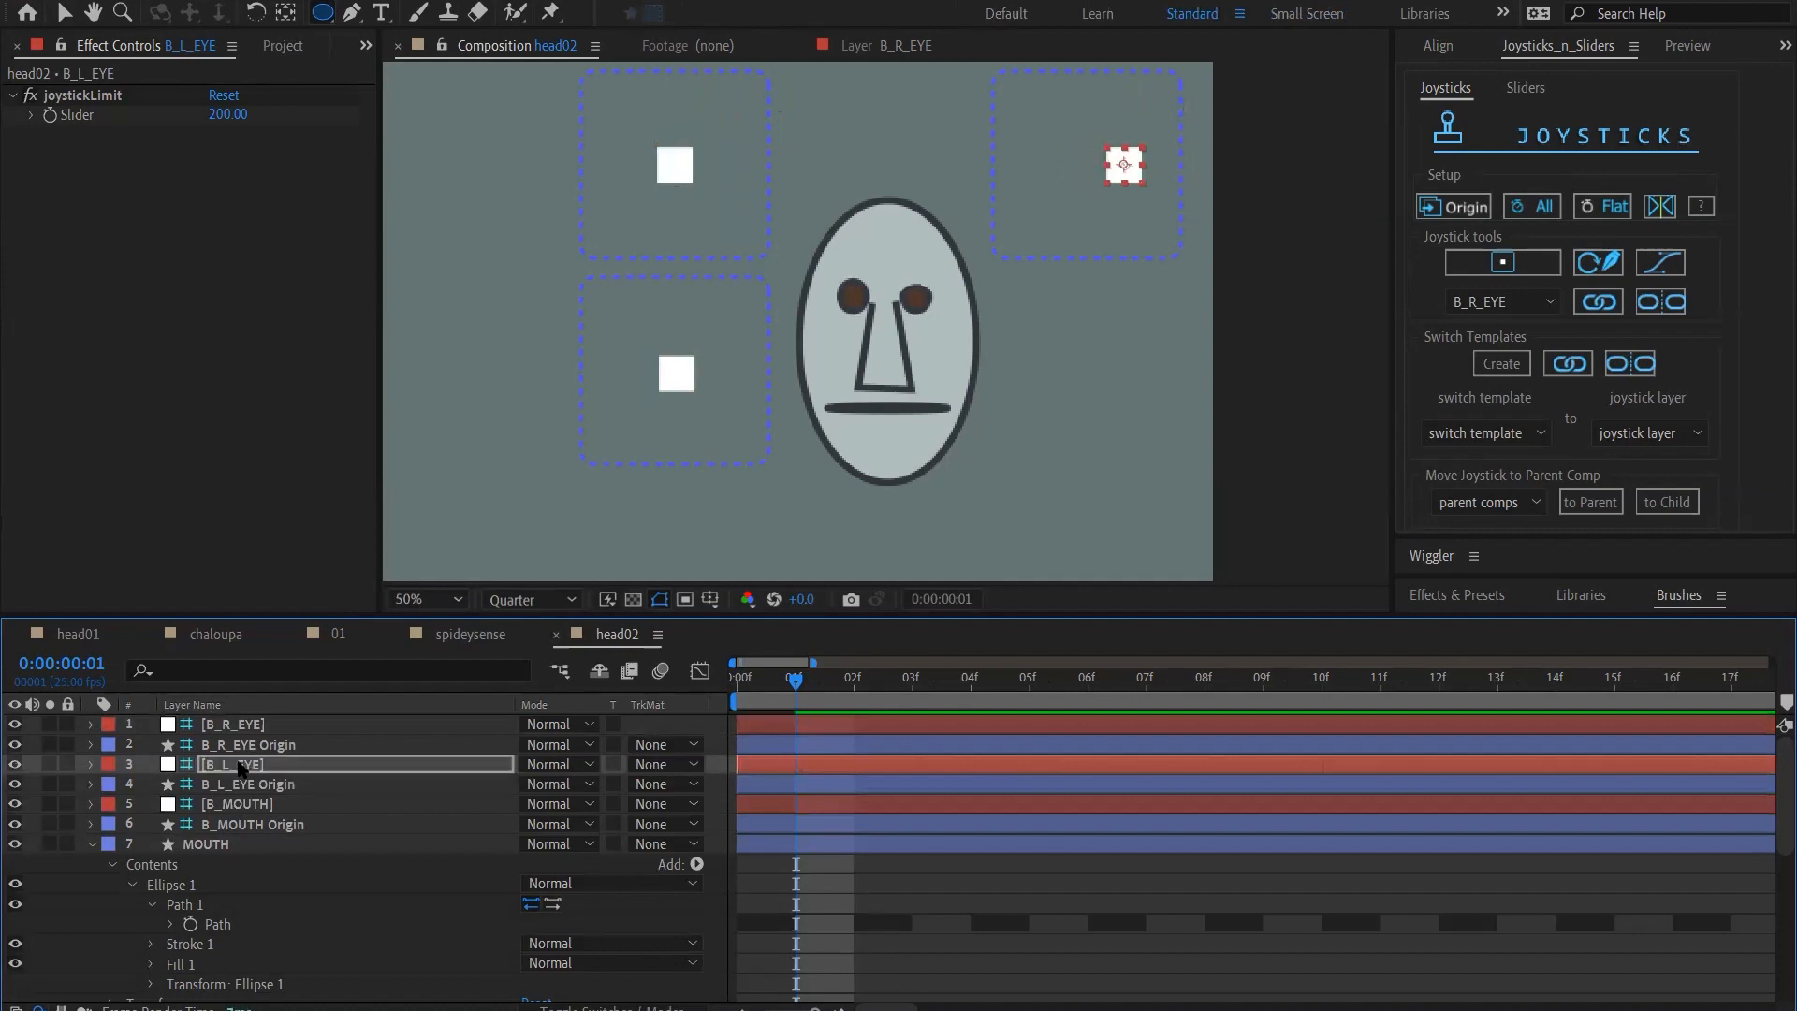
{"action": "key", "text": "shift+Right"}
{"action": "key", "text": "shift+Right"}
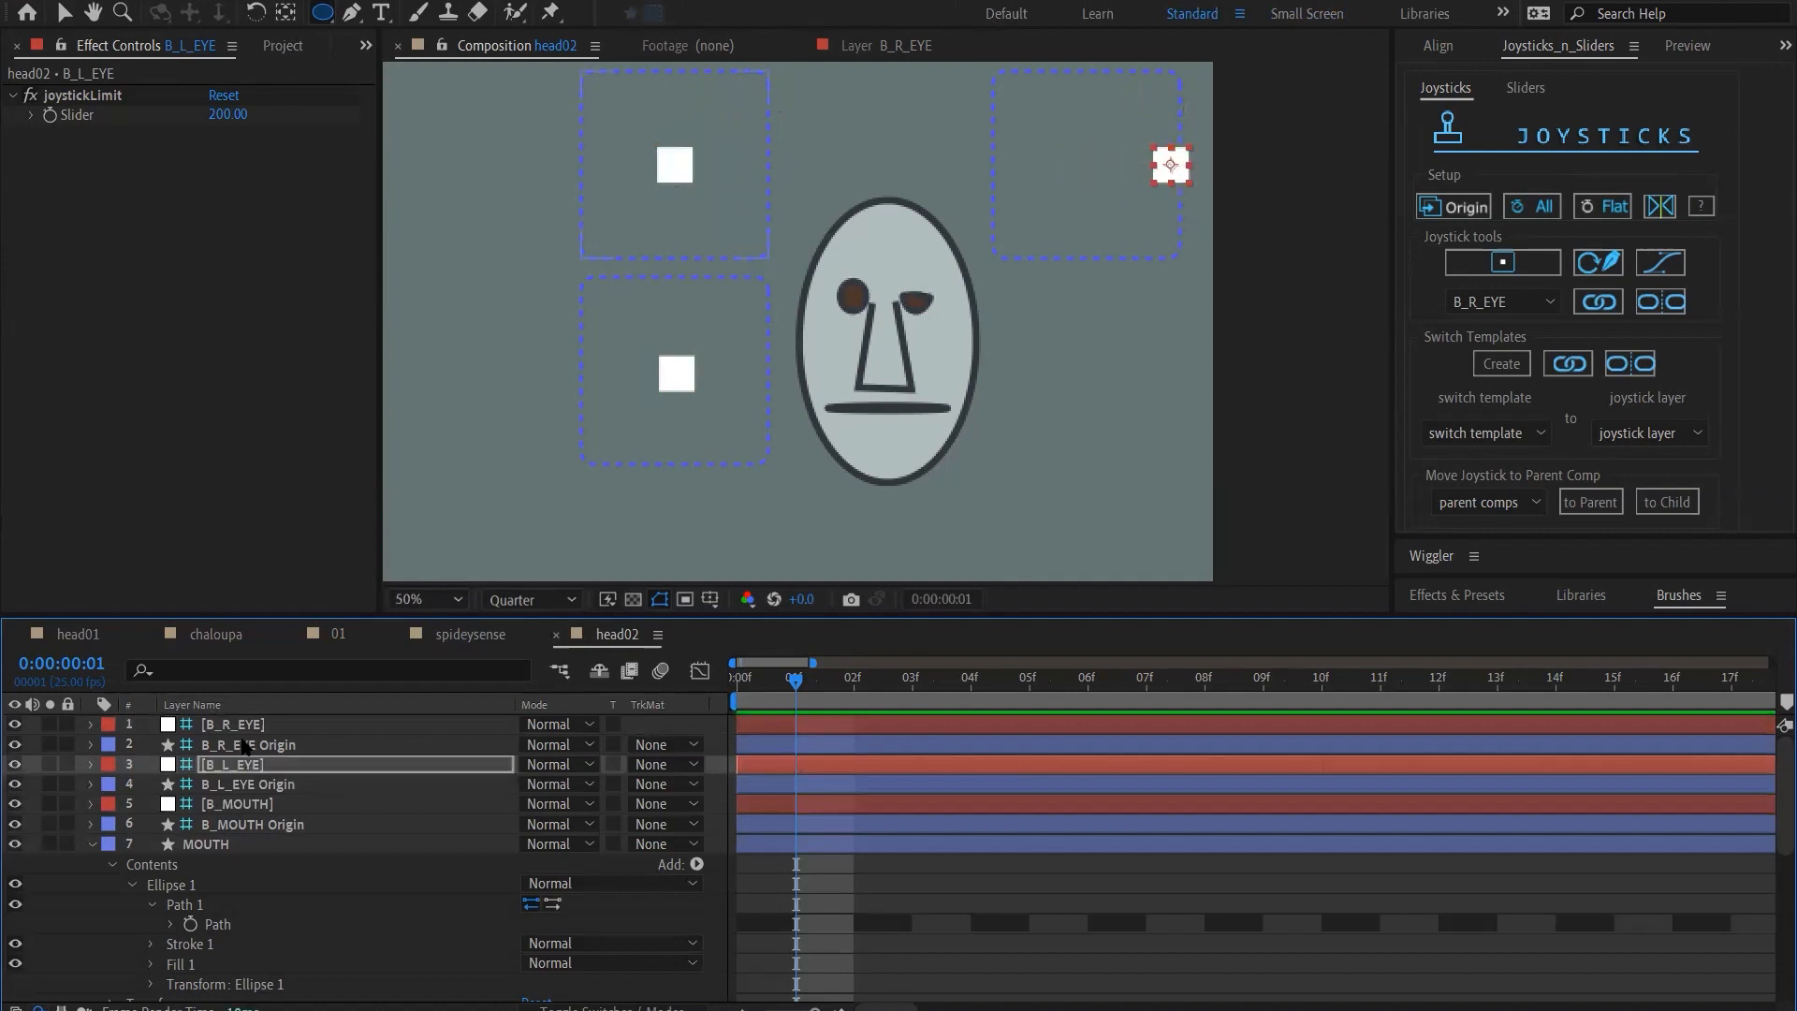
Move only the B_R_EYE joystick horizontally to the left edge of its box
{"action": "left_click", "coordinate": [250, 726]}
{"action": "key", "text": "shift+Left"}
{"action": "key", "text": "shift+Left"}
{"action": "key", "text": "shift+Left"}
{"action": "key", "text": "shift+Left"}
{"action": "key", "text": "shift+Left"}
{"action": "key", "text": "shift+Left"}
{"action": "key", "text": "shift+Left"}
{"action": "key", "text": "shift+Left"}
{"action": "key", "text": "shift+Left"}
{"action": "key", "text": "shift+Left"}
{"action": "key", "text": "shift+Left"}
{"action": "key", "text": "shift+Left"}
{"action": "key", "text": "shift+Left"}
{"action": "key", "text": "shift+Left"}
{"action": "key", "text": "shift+Left"}
{"action": "key", "text": "shift+Left"}
{"action": "key", "text": "shift+Left"}
{"action": "key", "text": "shift+Left"}
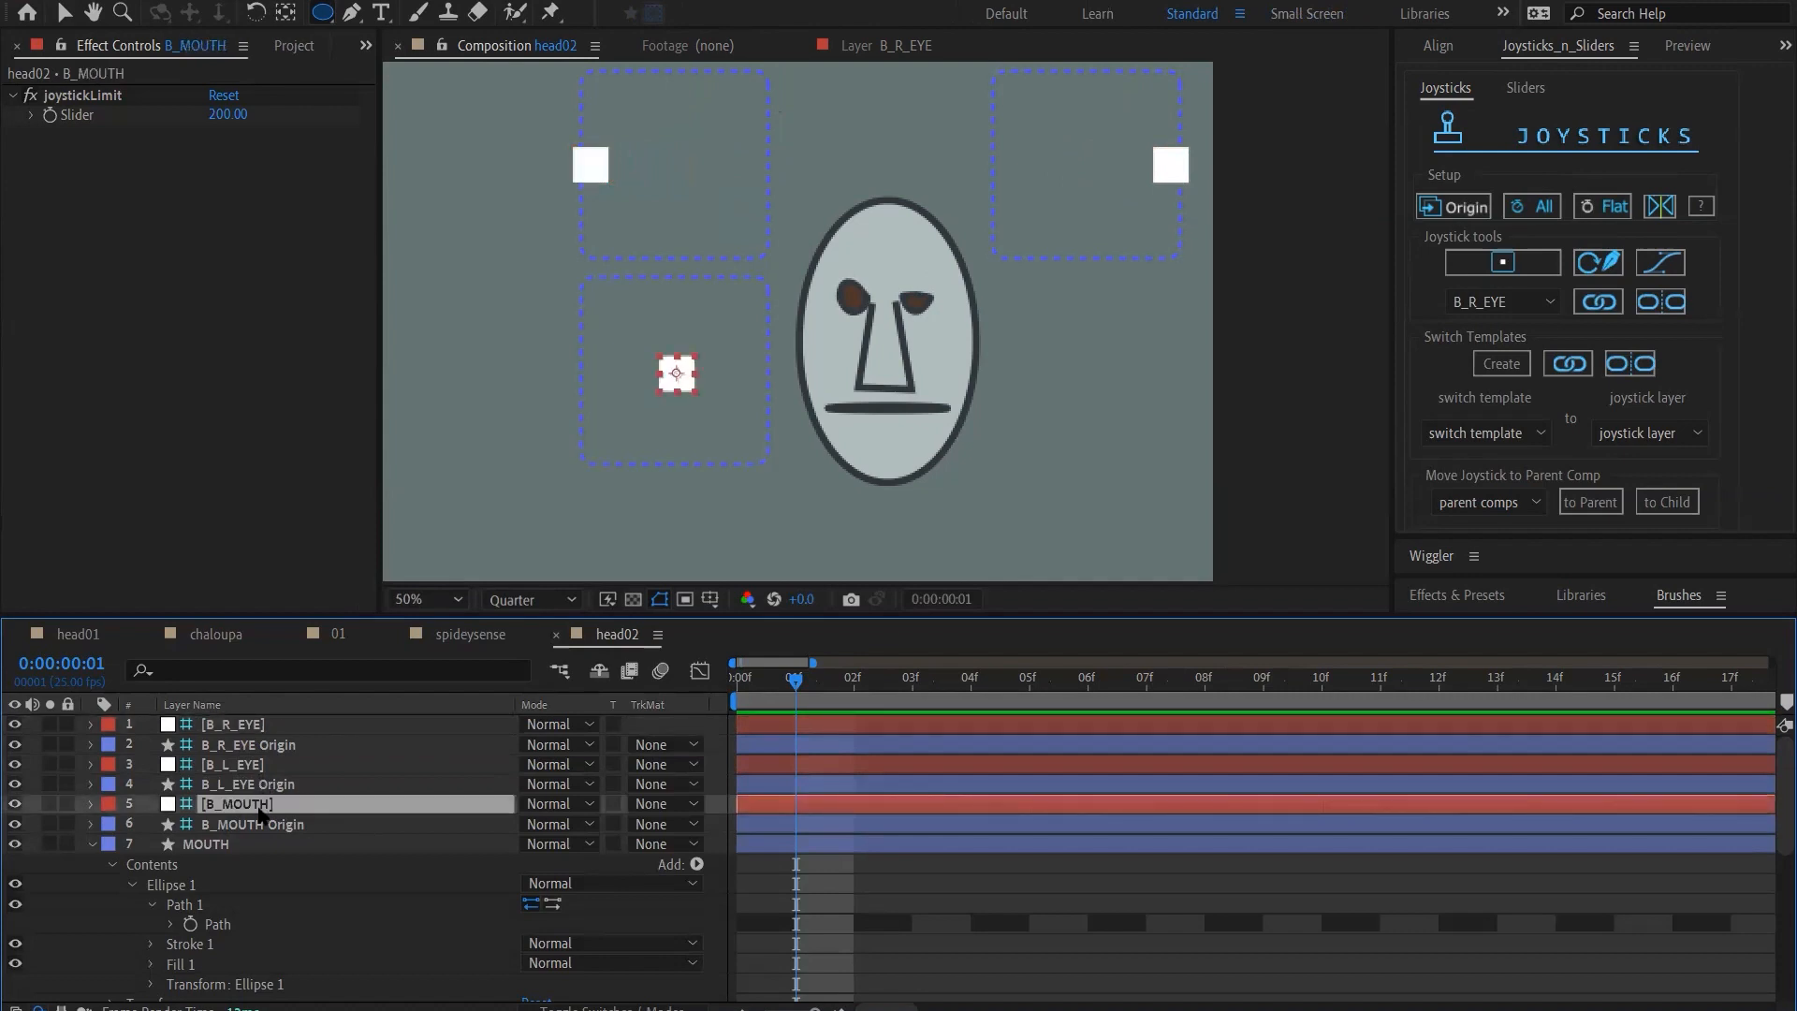
Move the B_MOUTH joystick up and right to near the upper-right corner of its box for an open smile
{"action": "key", "text": "shift+Right"}
{"action": "key", "text": "shift+Right"}
{"action": "key", "text": "shift+Right"}
{"action": "key", "text": "shift+Up"}
{"action": "key", "text": "shift+Right"}
{"action": "key", "text": "shift+Right"}
{"action": "key", "text": "shift+Up"}
{"action": "key", "text": "shift+Up"}
{"action": "key", "text": "shift+Up"}
{"action": "key", "text": "shift+Up"}
{"action": "key", "text": "shift+Up"}
{"action": "key", "text": "shift+Up"}
{"action": "key", "text": "shift+Up"}
{"action": "key", "text": "shift+Up"}
{"action": "key", "text": "shift+Right"}
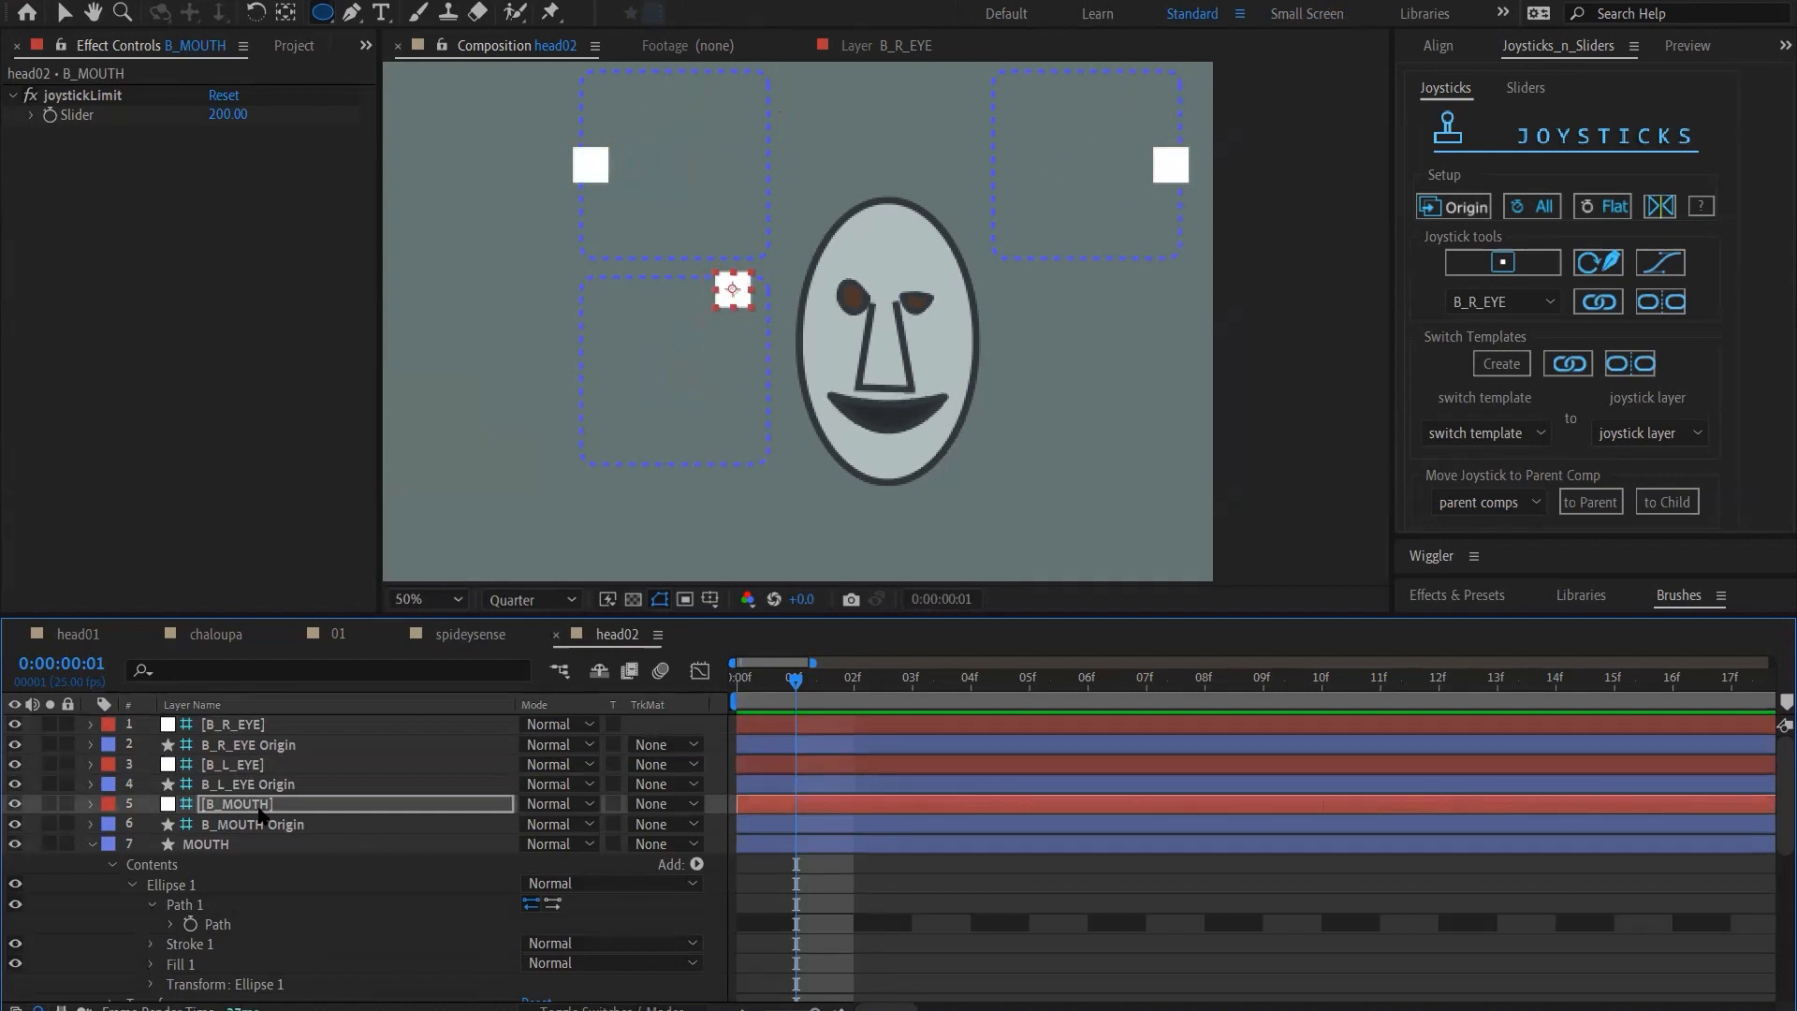
Draw a small closed triangular eyebrow above the character's right eye with the Pen tool, on its own new shape layer
{"action": "left_click", "coordinate": [262, 844]}
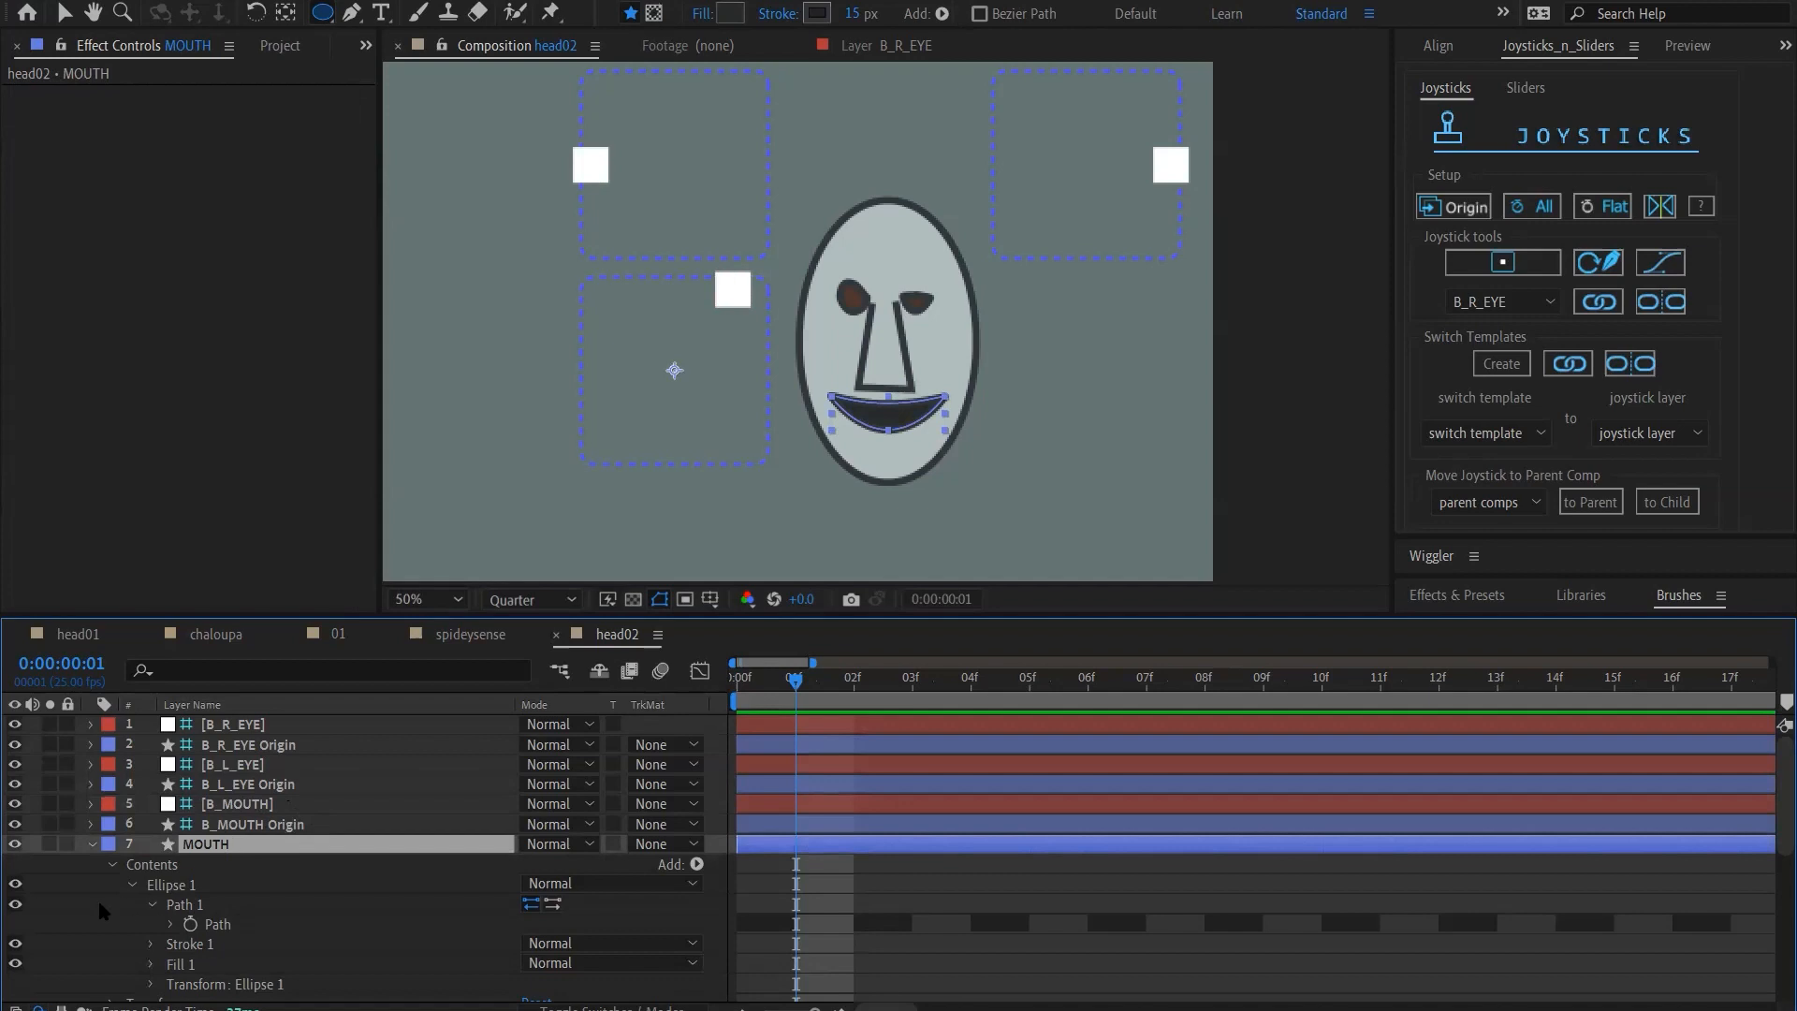
{"action": "left_click", "coordinate": [70, 889]}
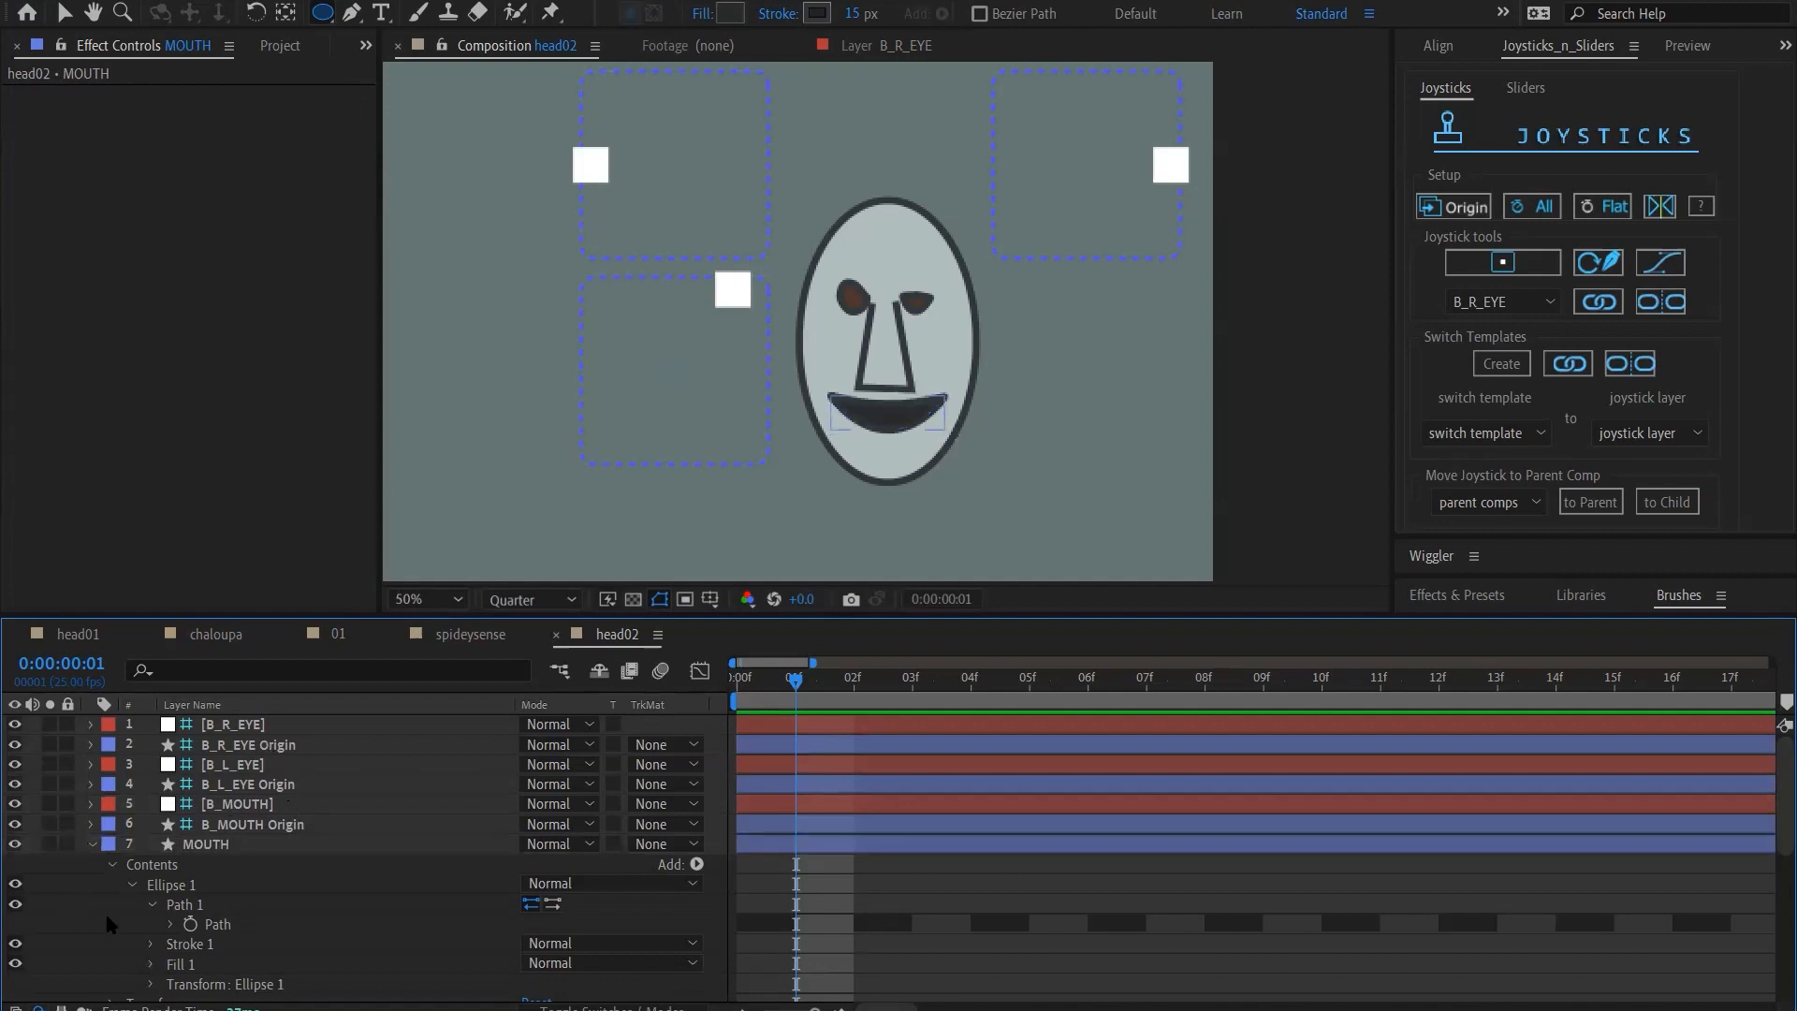
{"action": "right_click", "coordinate": [104, 907]}
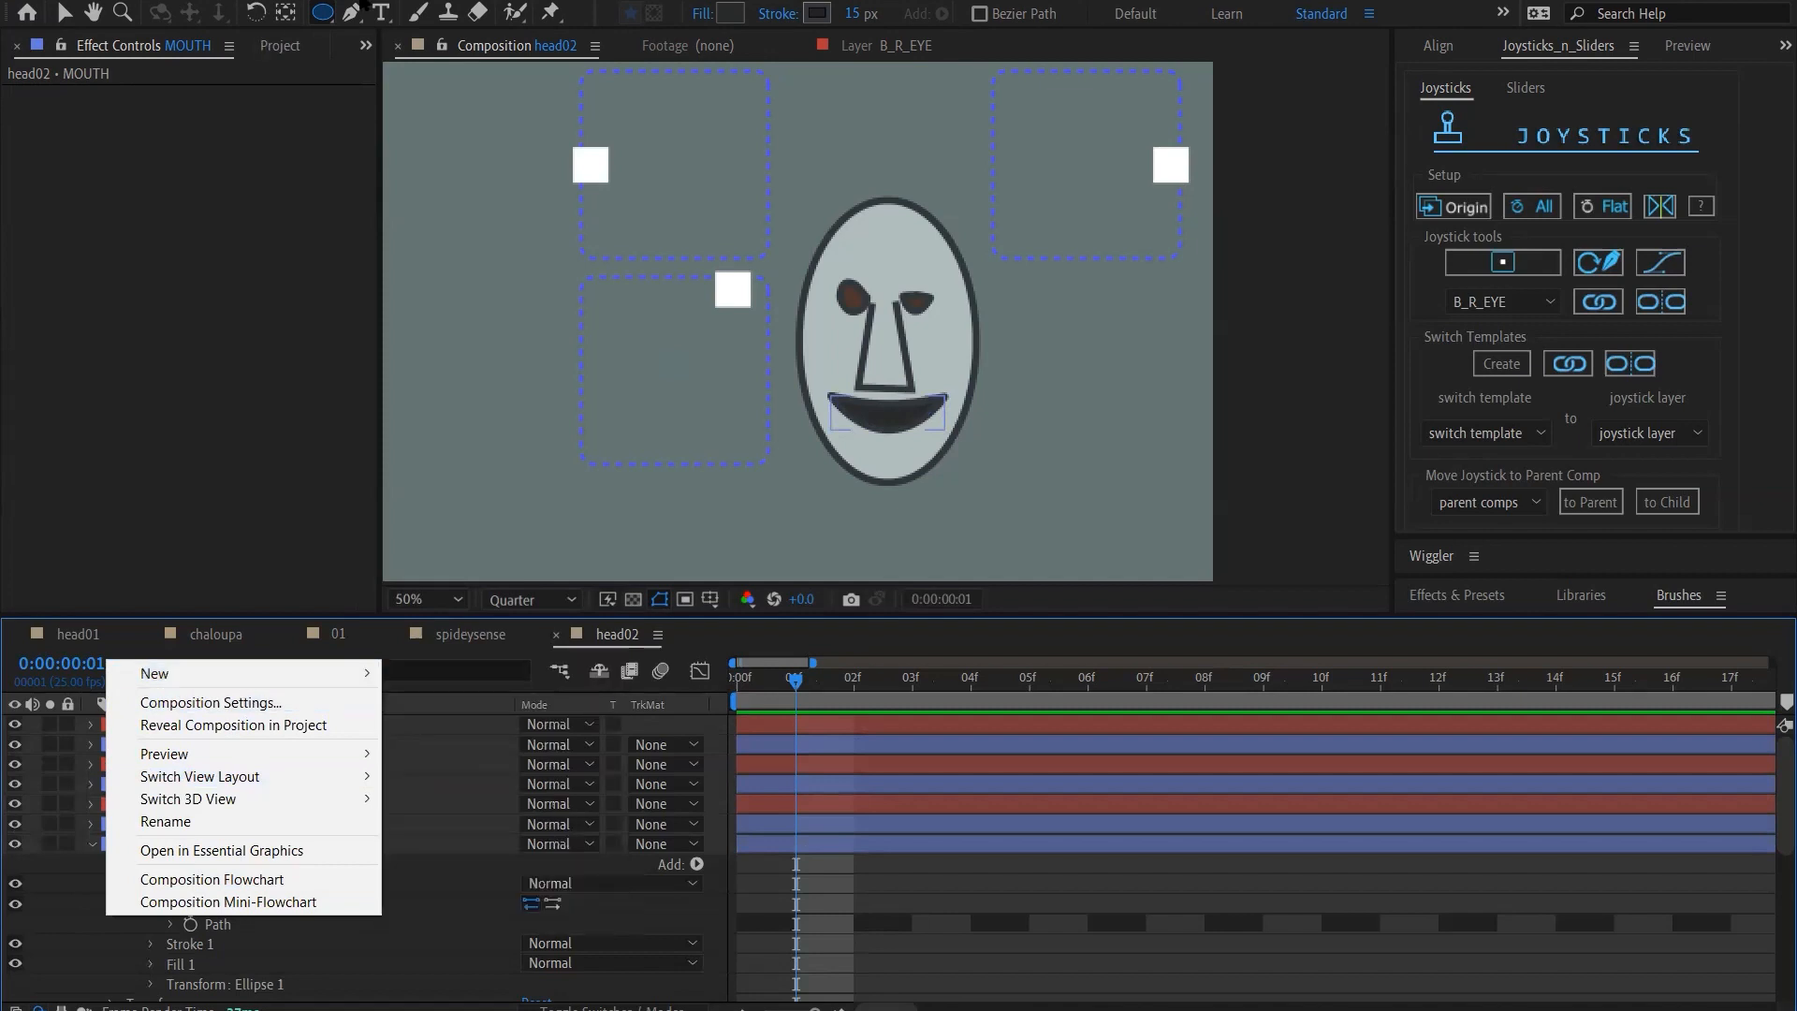
{"action": "left_click", "coordinate": [357, 4]}
{"action": "left_click", "coordinate": [354, 9]}
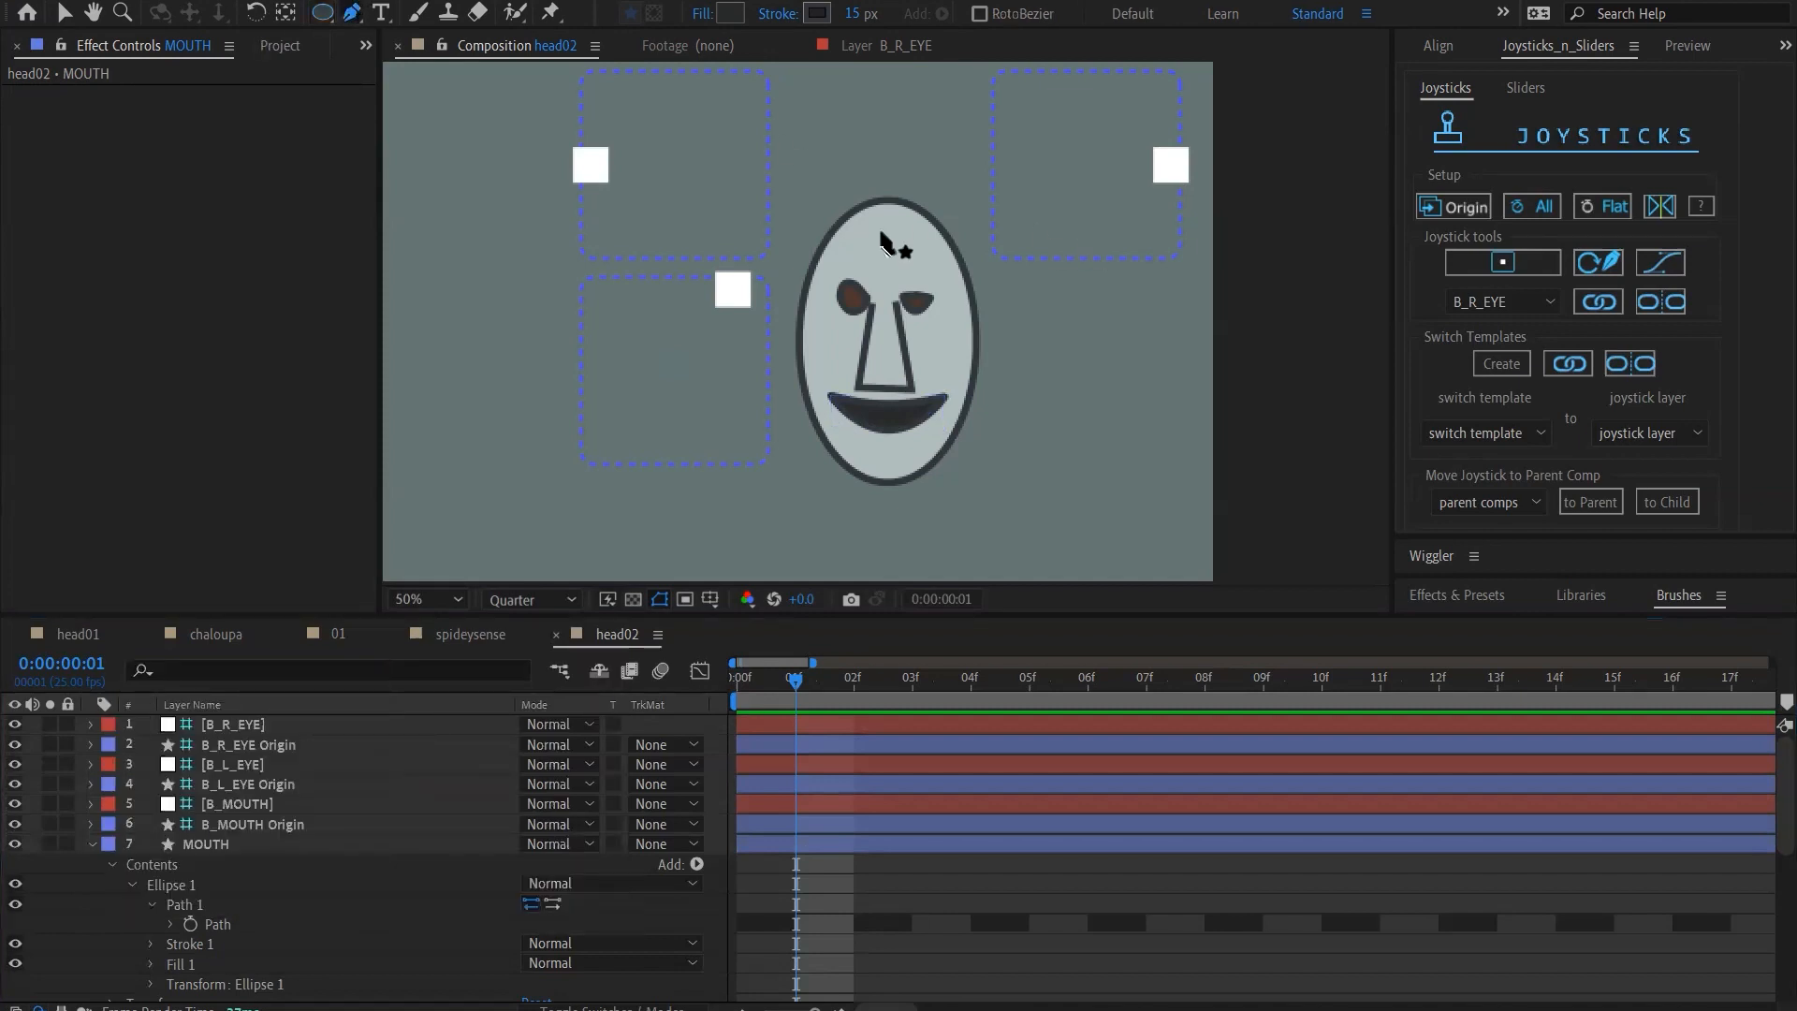
{"action": "left_click", "coordinate": [828, 255]}
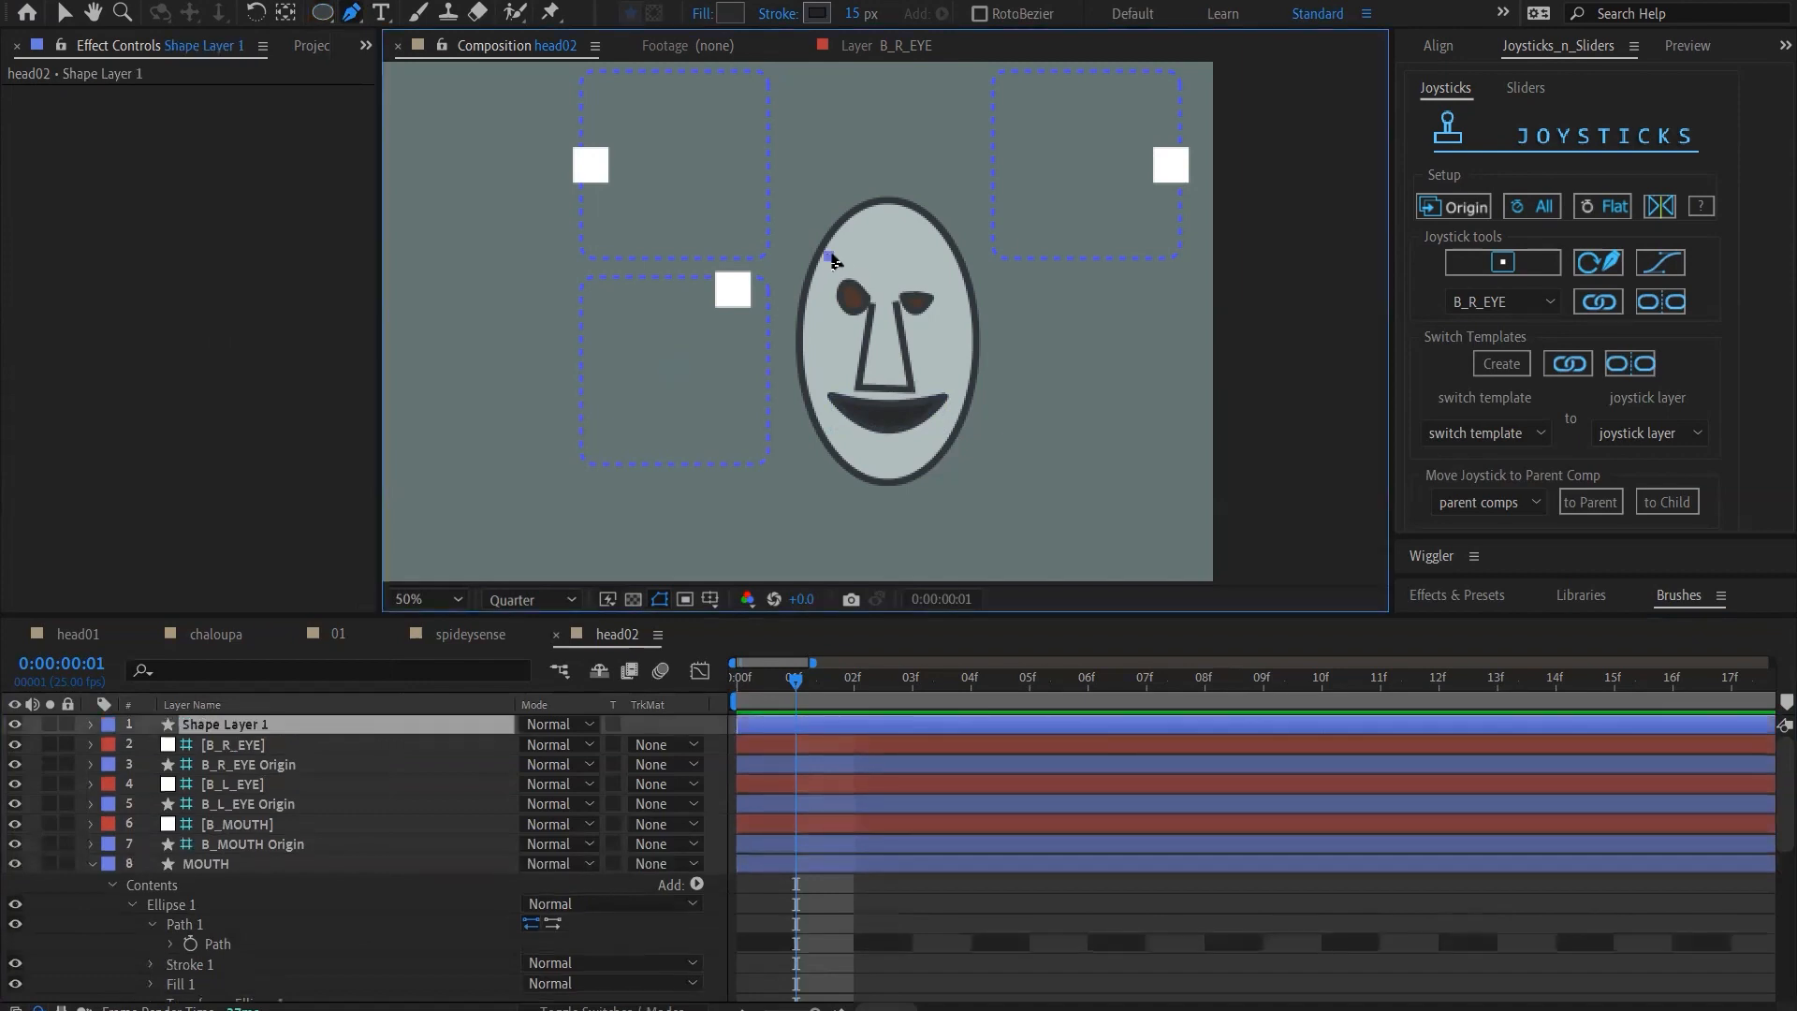
{"action": "left_click", "coordinate": [870, 274]}
{"action": "left_click", "coordinate": [846, 251]}
{"action": "left_click", "coordinate": [829, 253]}
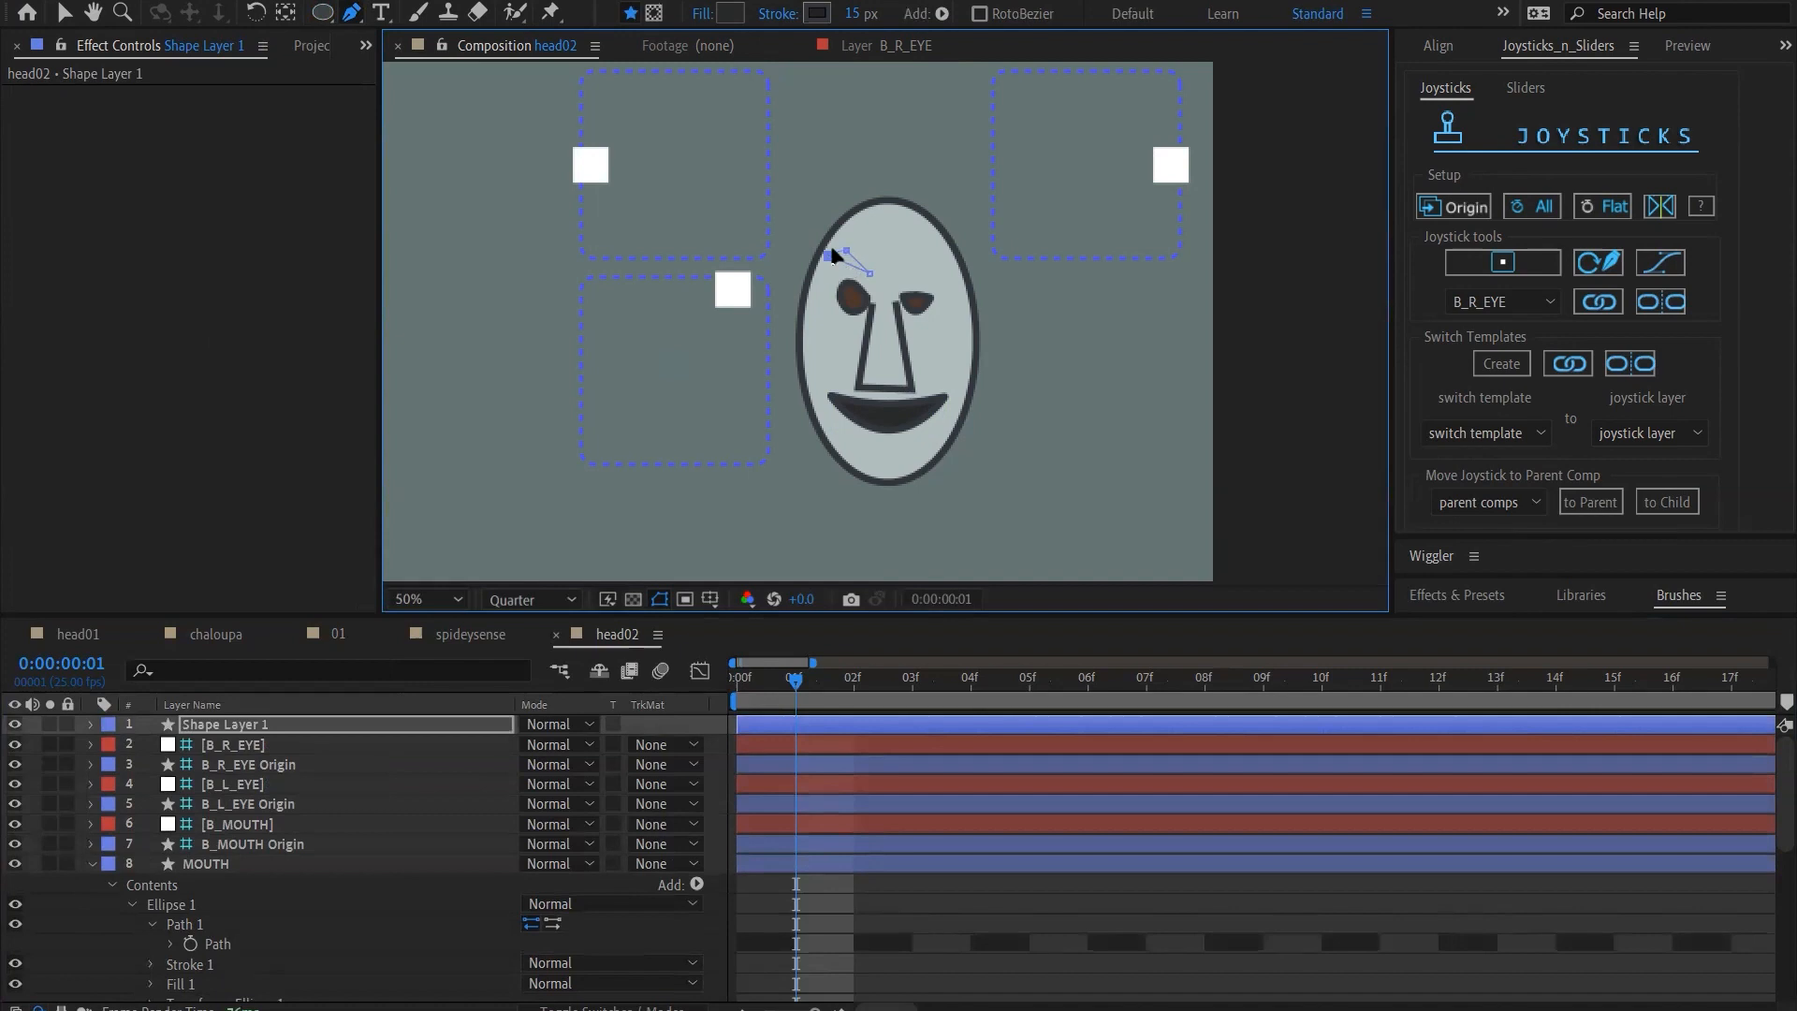
Reveal the path of the eyebrow in Shape Layer 1 and start keyframing it at frame 0
{"action": "left_click", "coordinate": [222, 734]}
{"action": "left_click", "coordinate": [91, 724]}
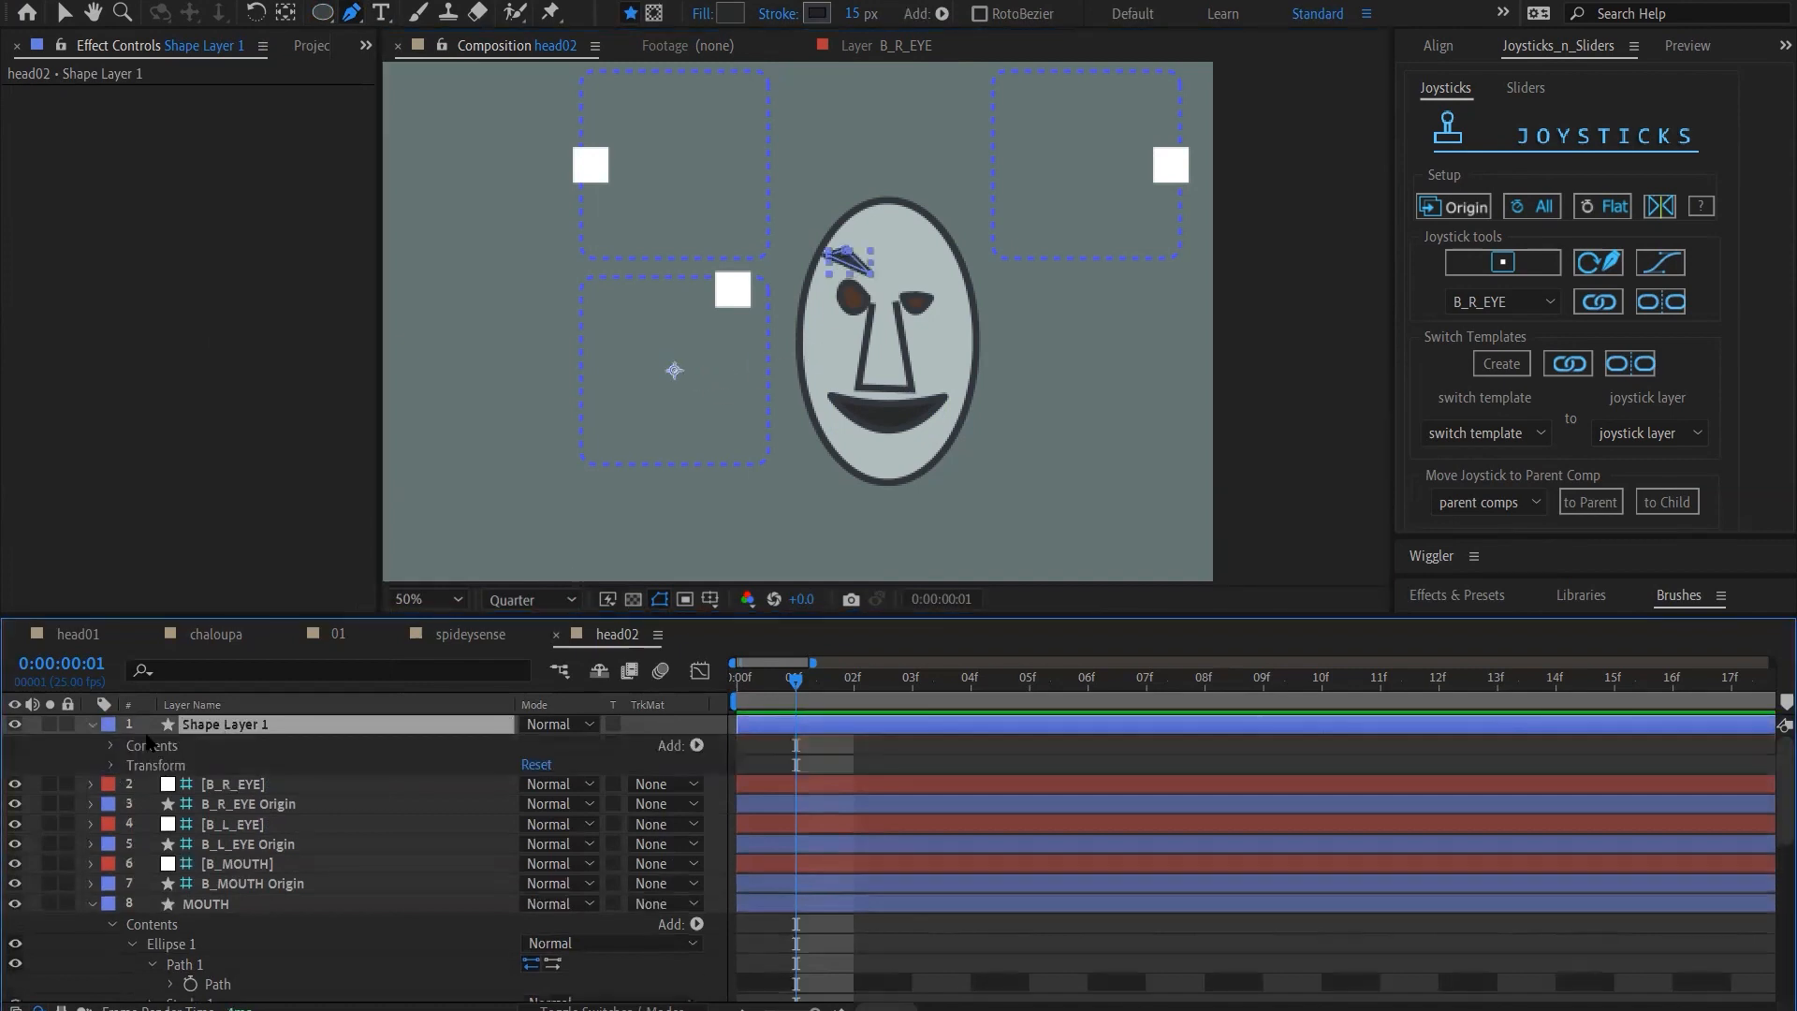
{"action": "key", "text": "Home"}
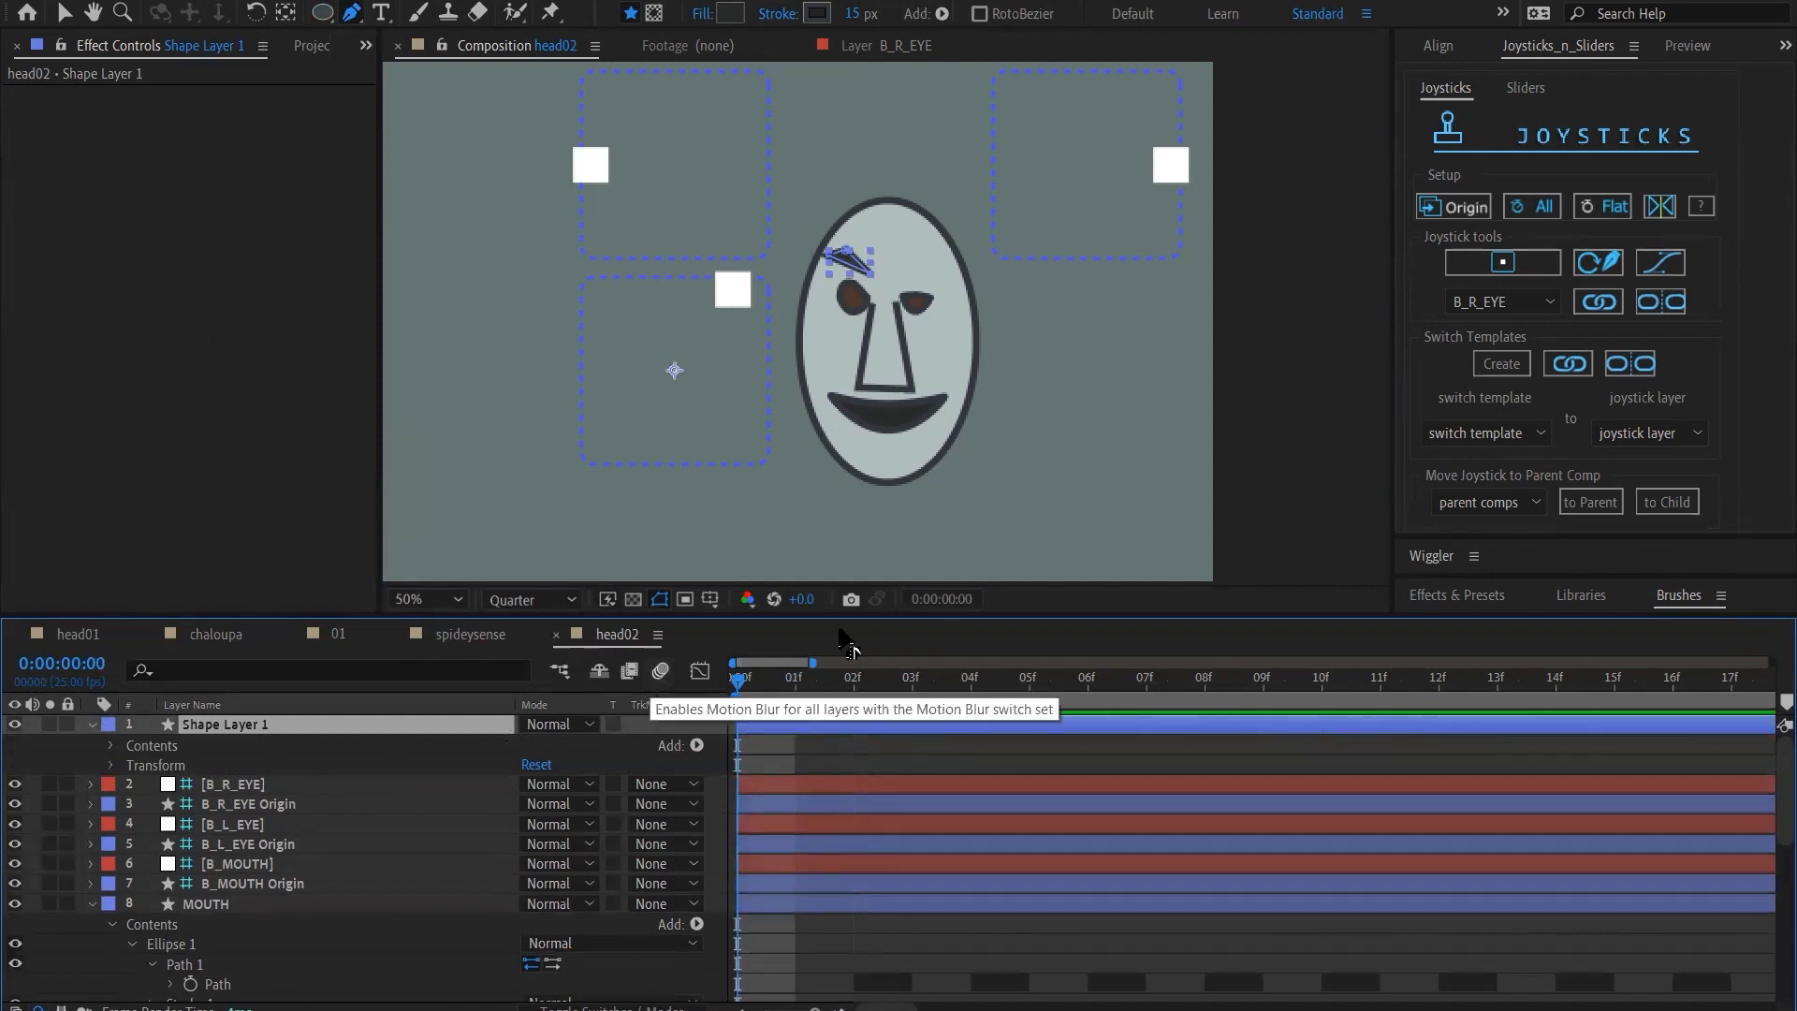
{"action": "left_click", "coordinate": [111, 746]}
{"action": "left_click", "coordinate": [141, 769]}
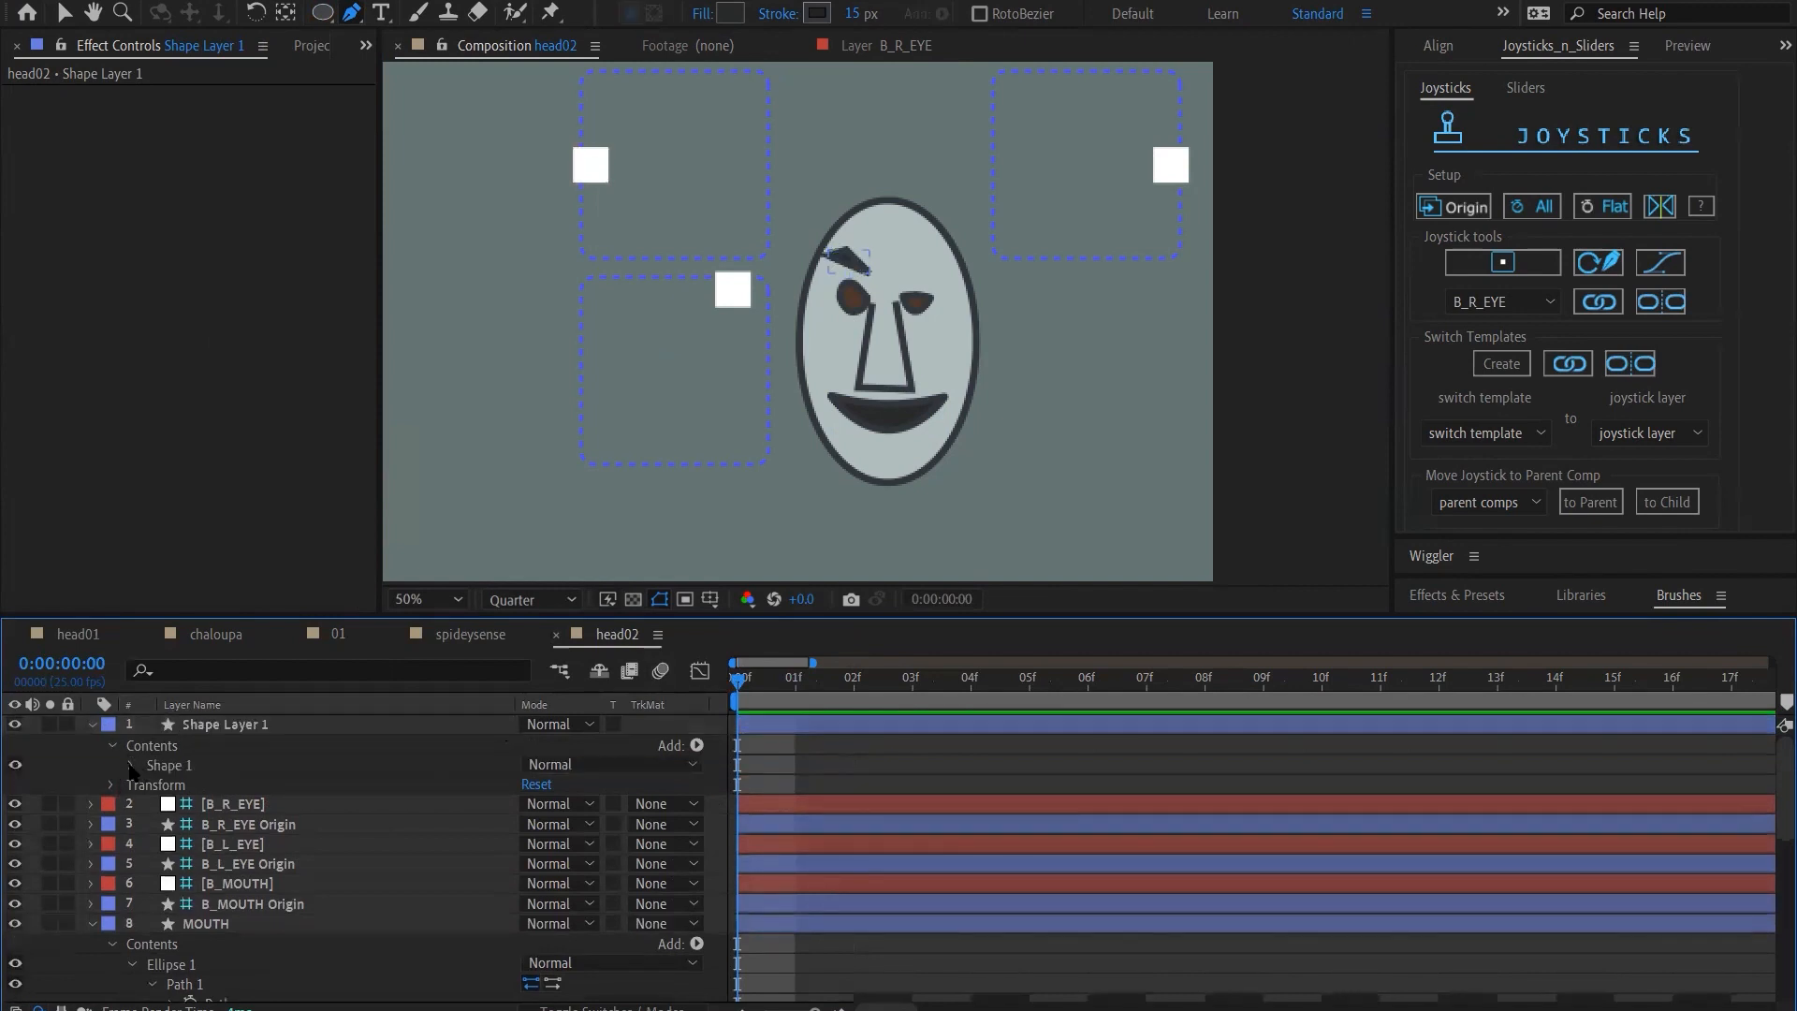
{"action": "left_click", "coordinate": [132, 766]}
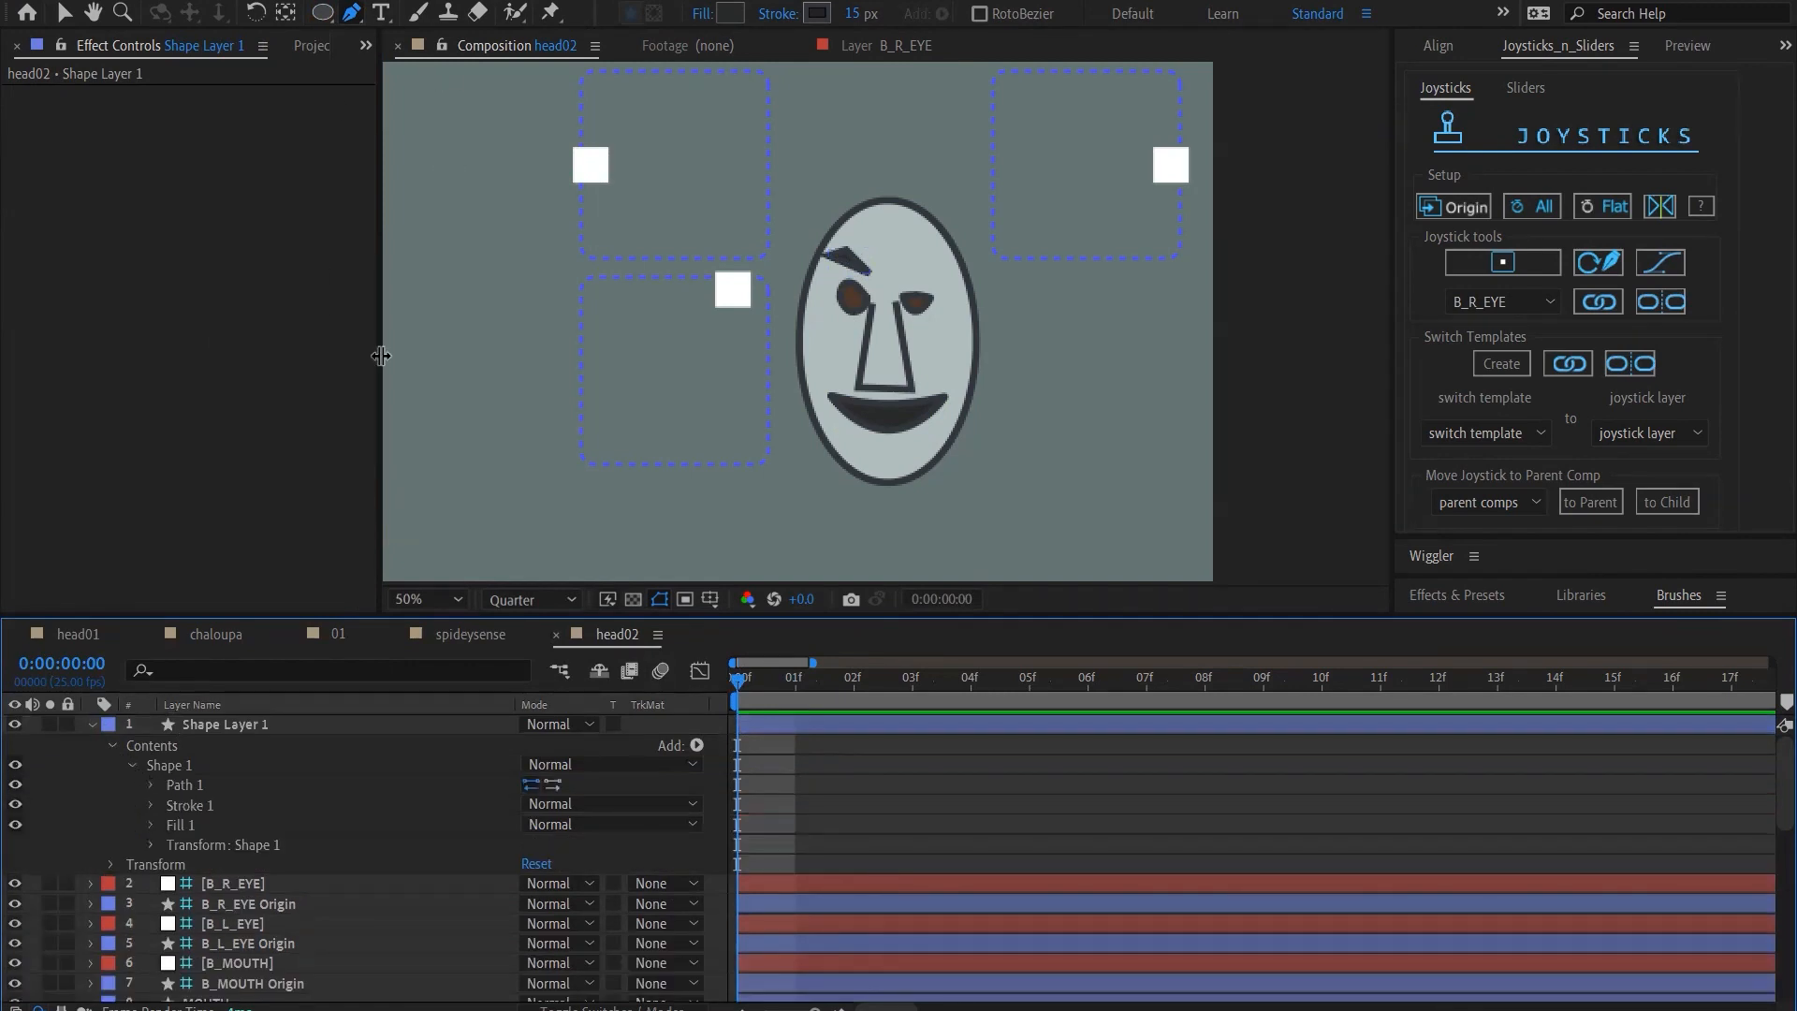
{"action": "left_click", "coordinate": [152, 786]}
{"action": "left_click", "coordinate": [190, 805]}
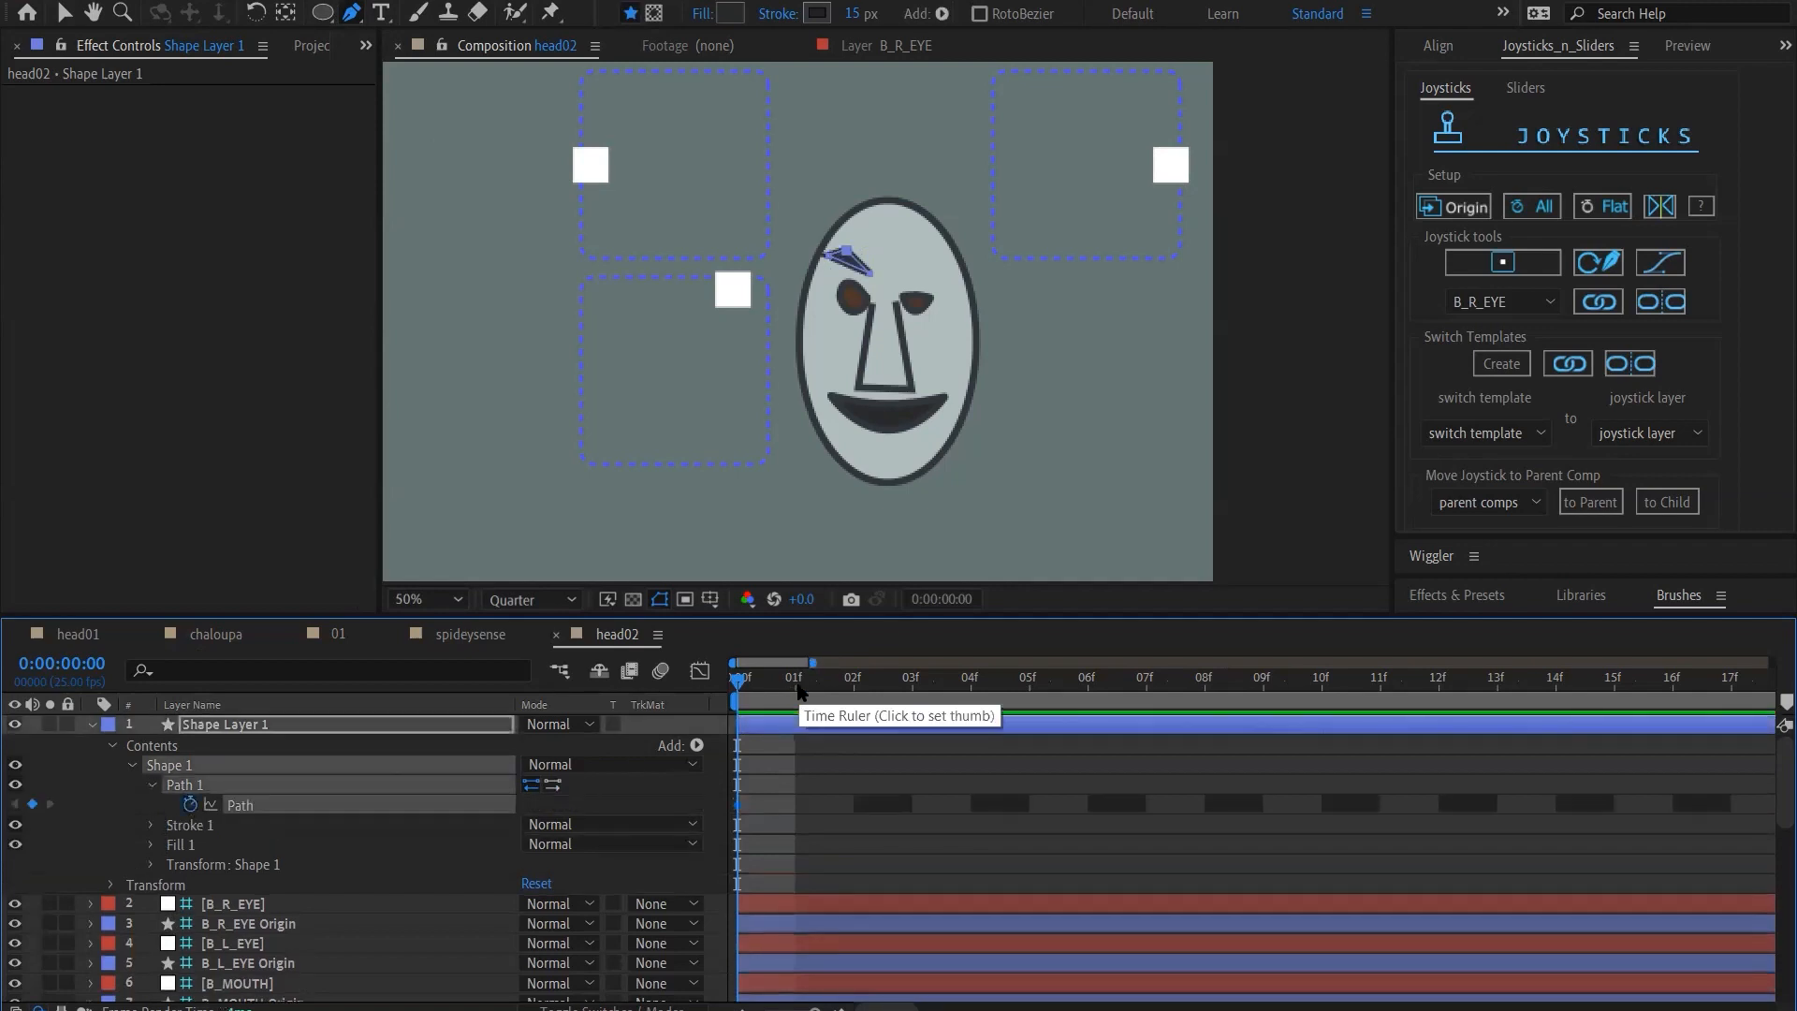
Reshape the eyebrow path at frame 0 into a thin, level, slightly arched brow with a curved upper edge
{"action": "left_click", "coordinate": [795, 680]}
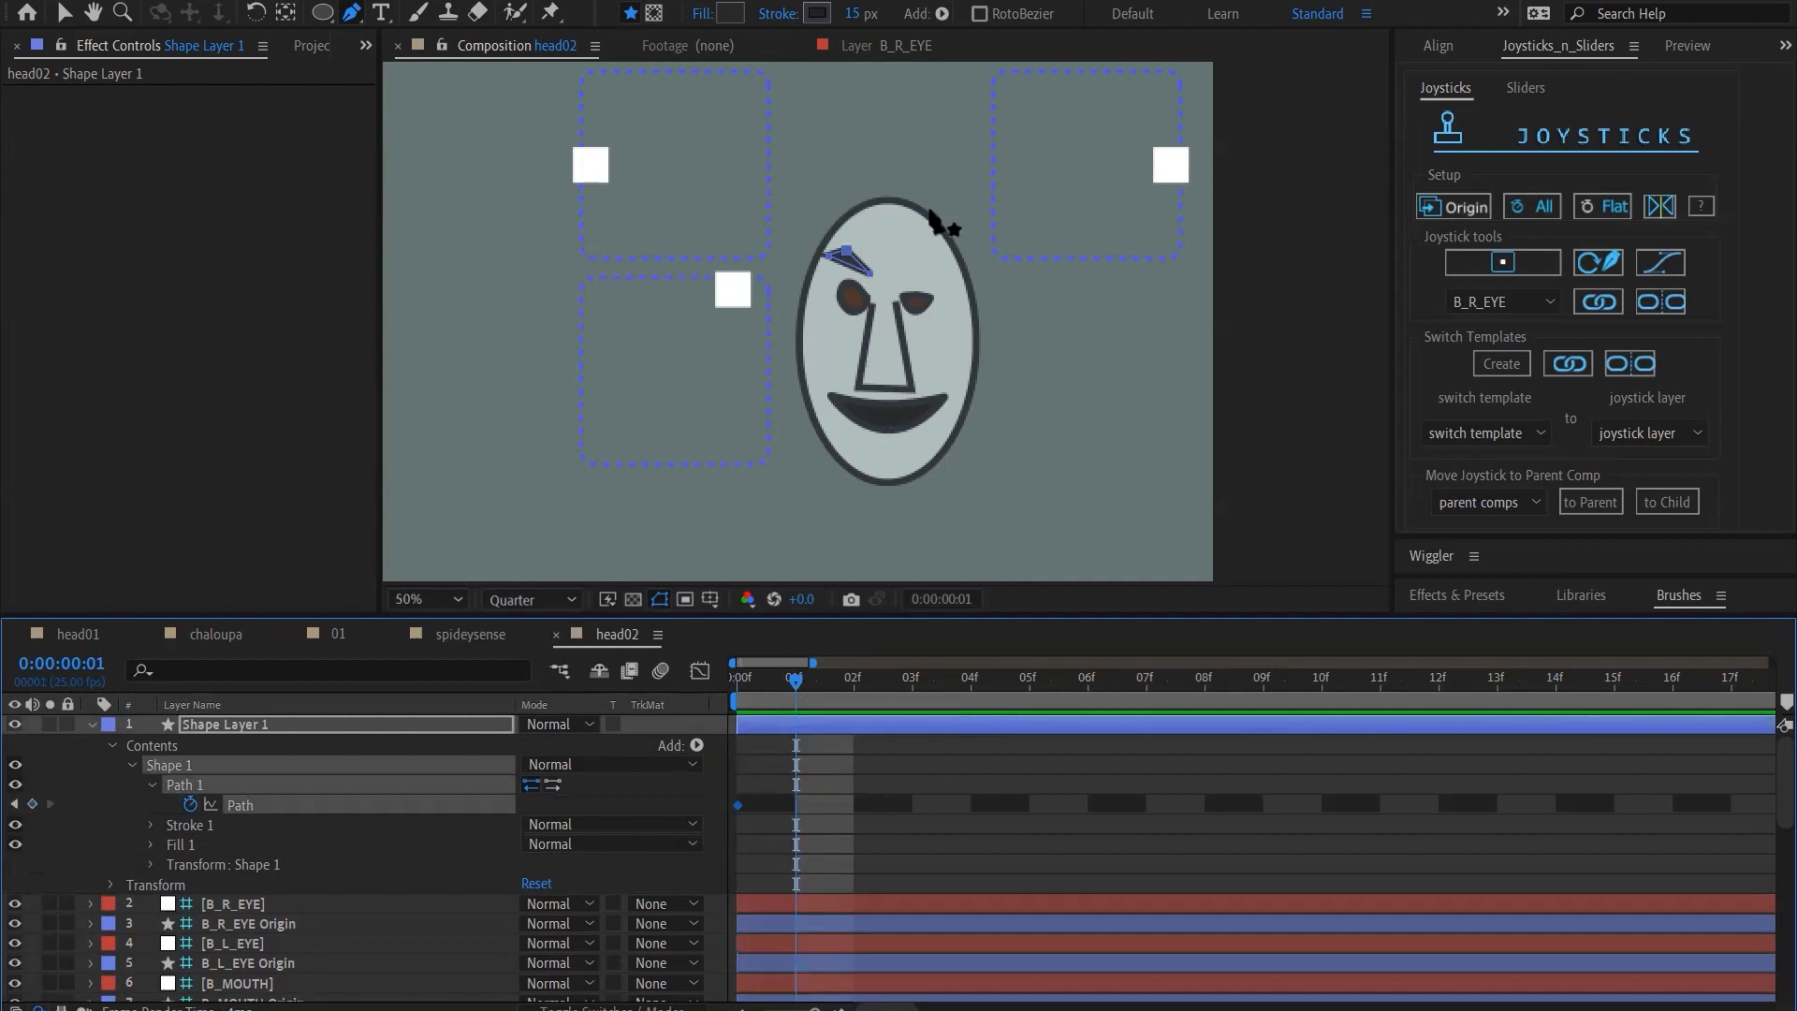
{"action": "scroll", "coordinate": [931, 214], "scroll_direction": "up", "scroll_amount": 1}
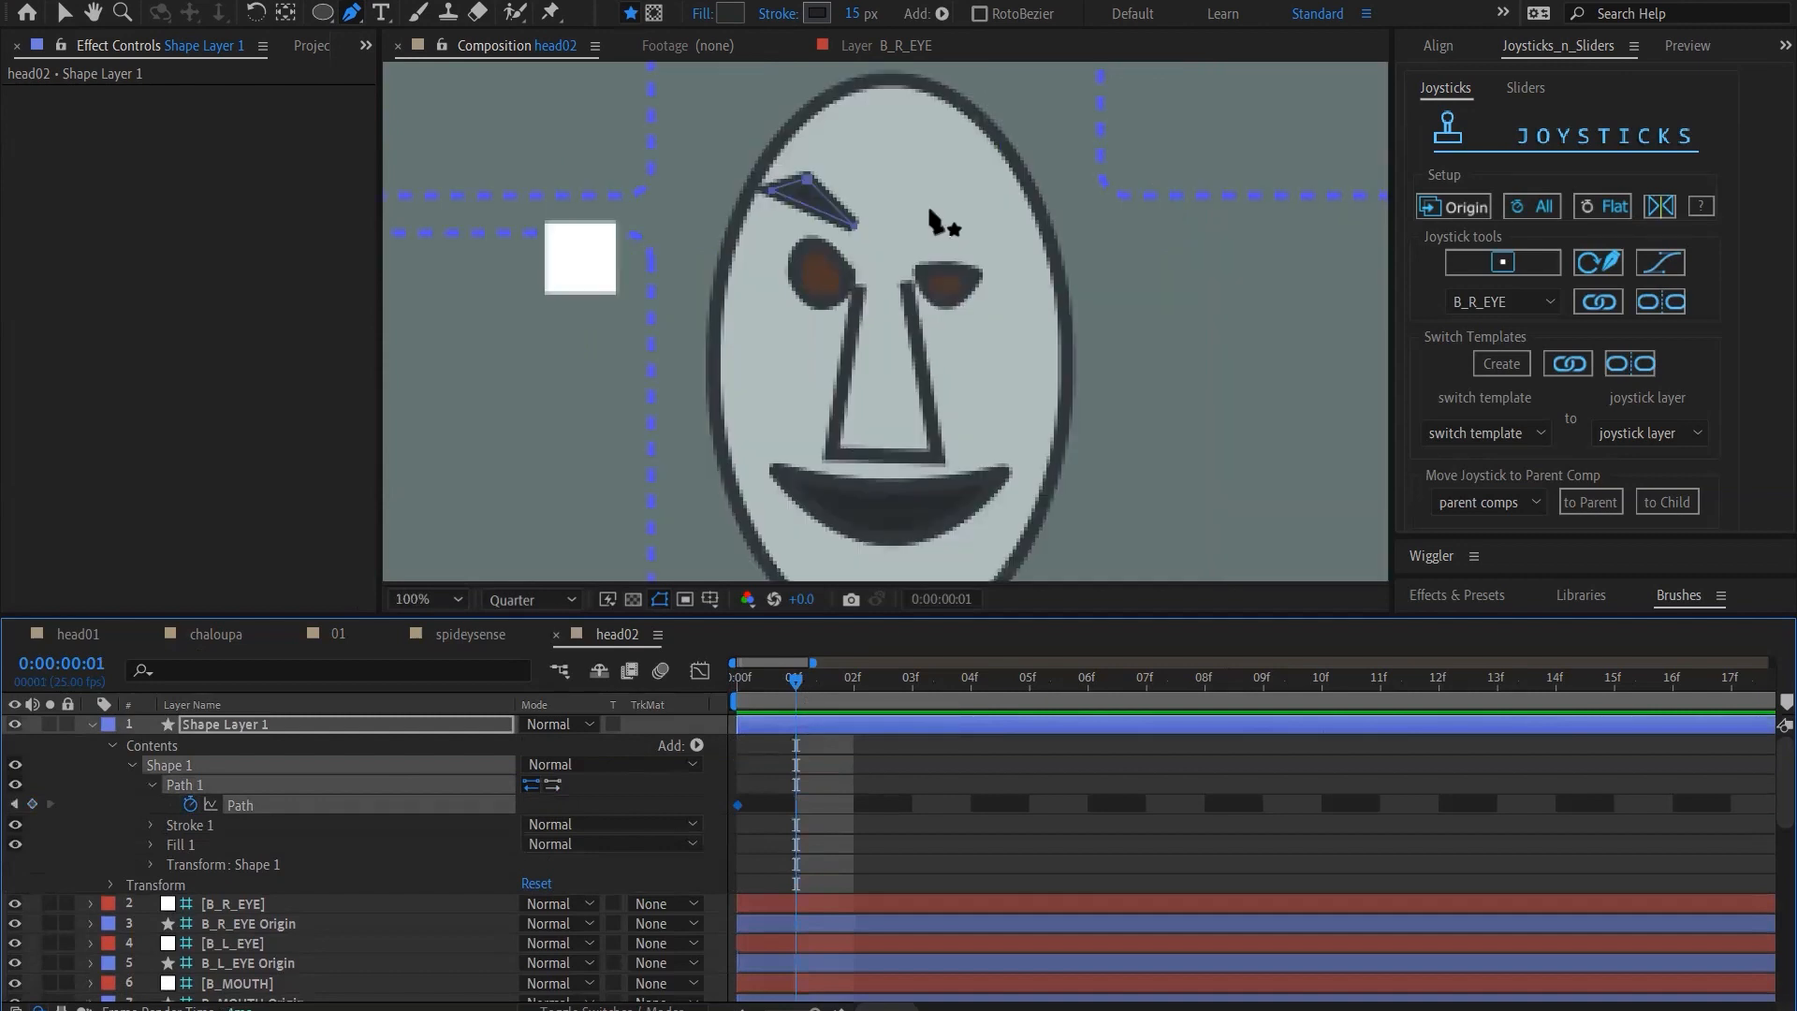
{"action": "key", "text": "v"}
{"action": "key", "text": "Page_Up"}
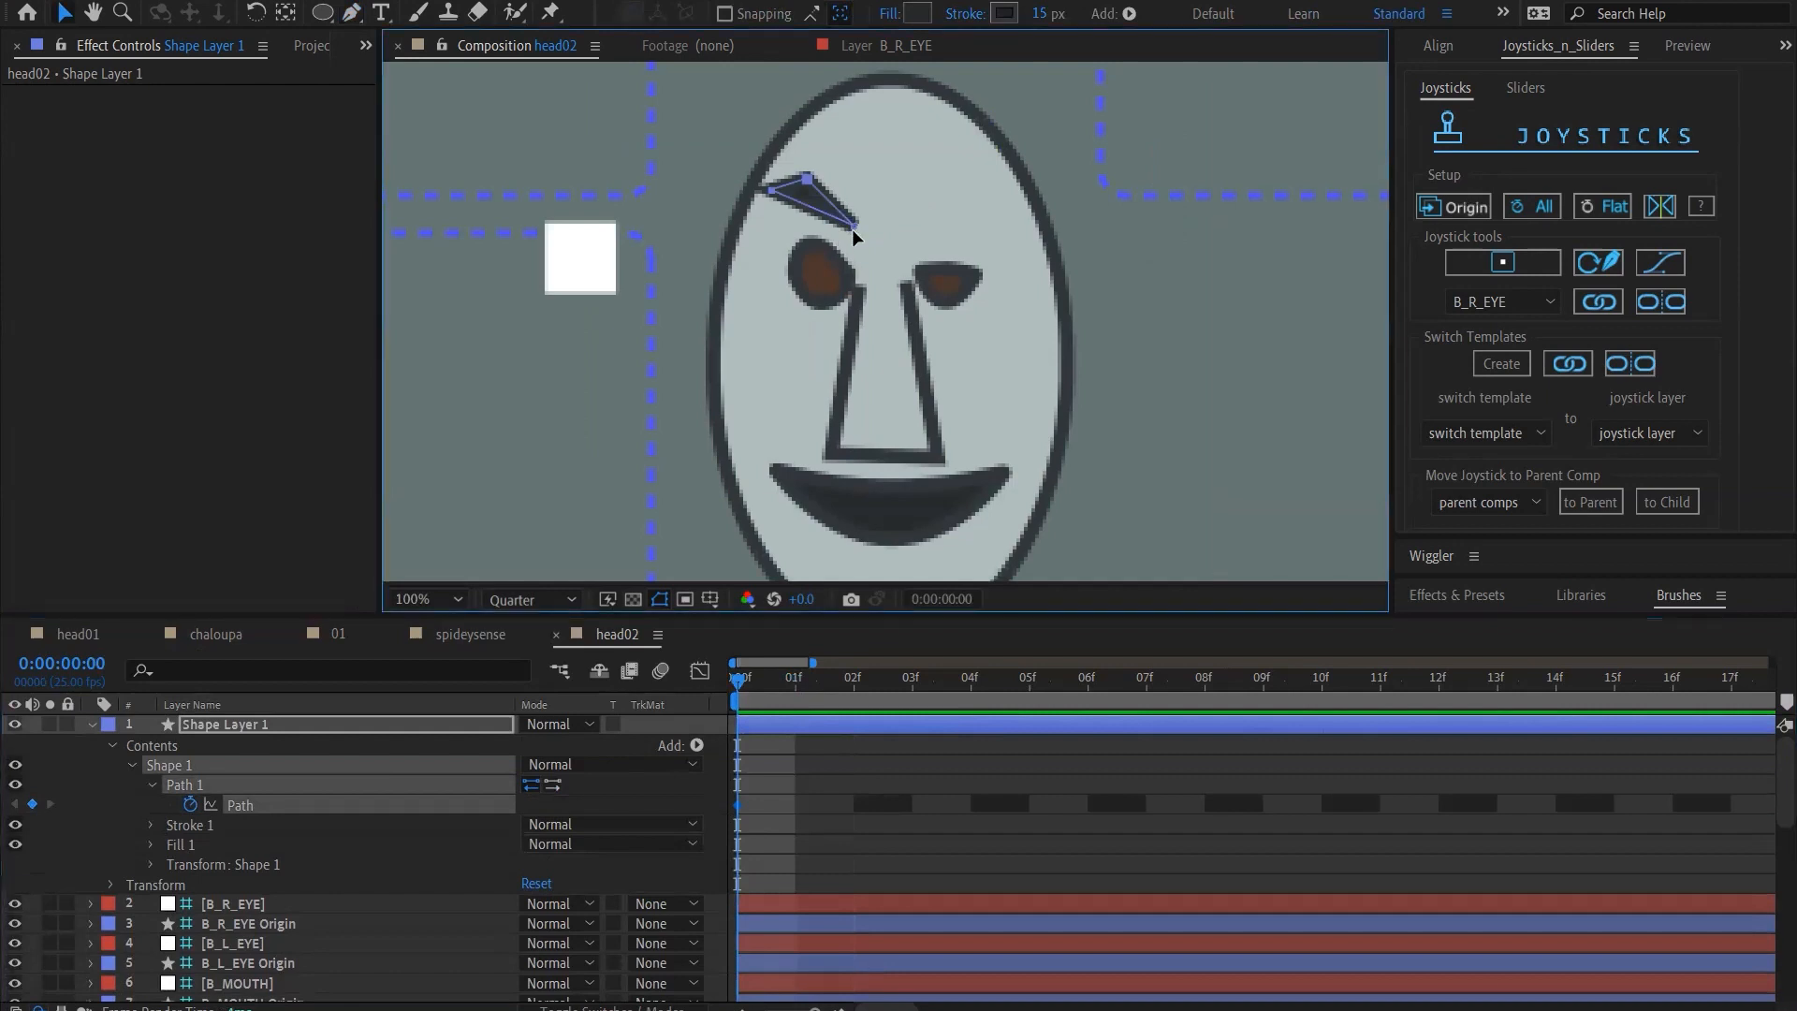
{"action": "left_click_drag", "start_coordinate": [851, 225], "coordinate": [774, 208]}
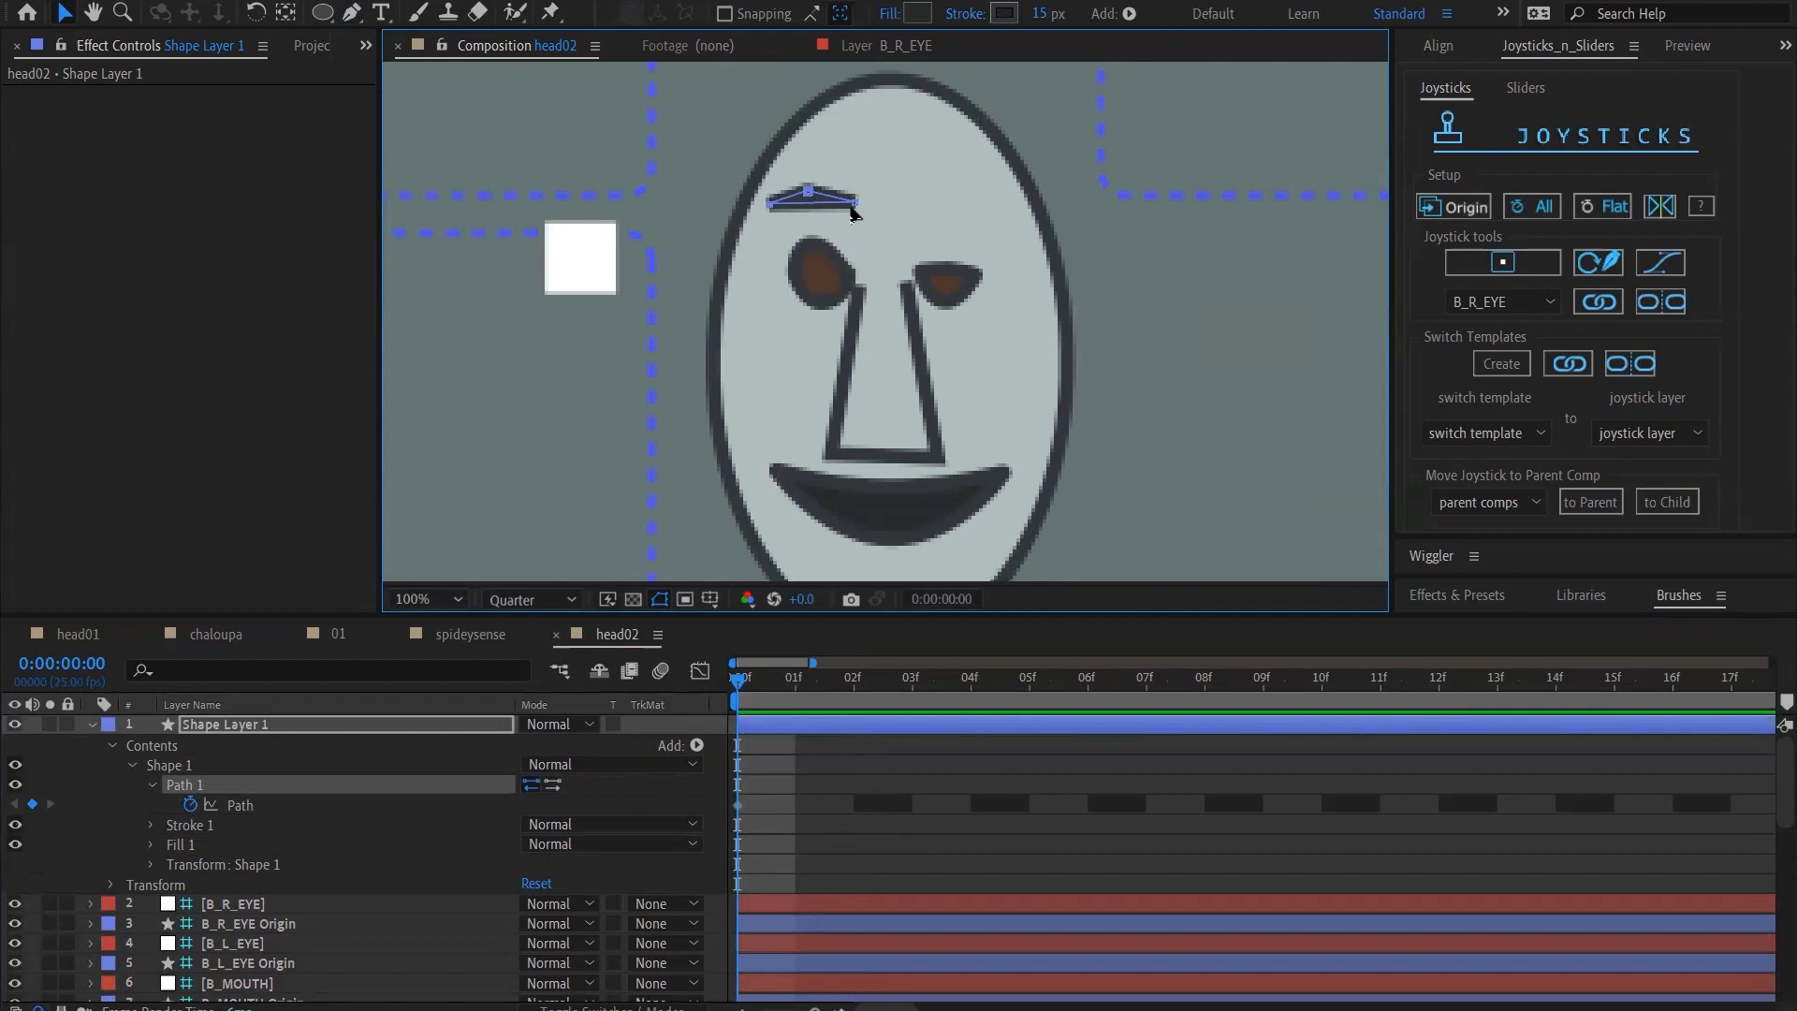
{"action": "left_click", "coordinate": [808, 194]}
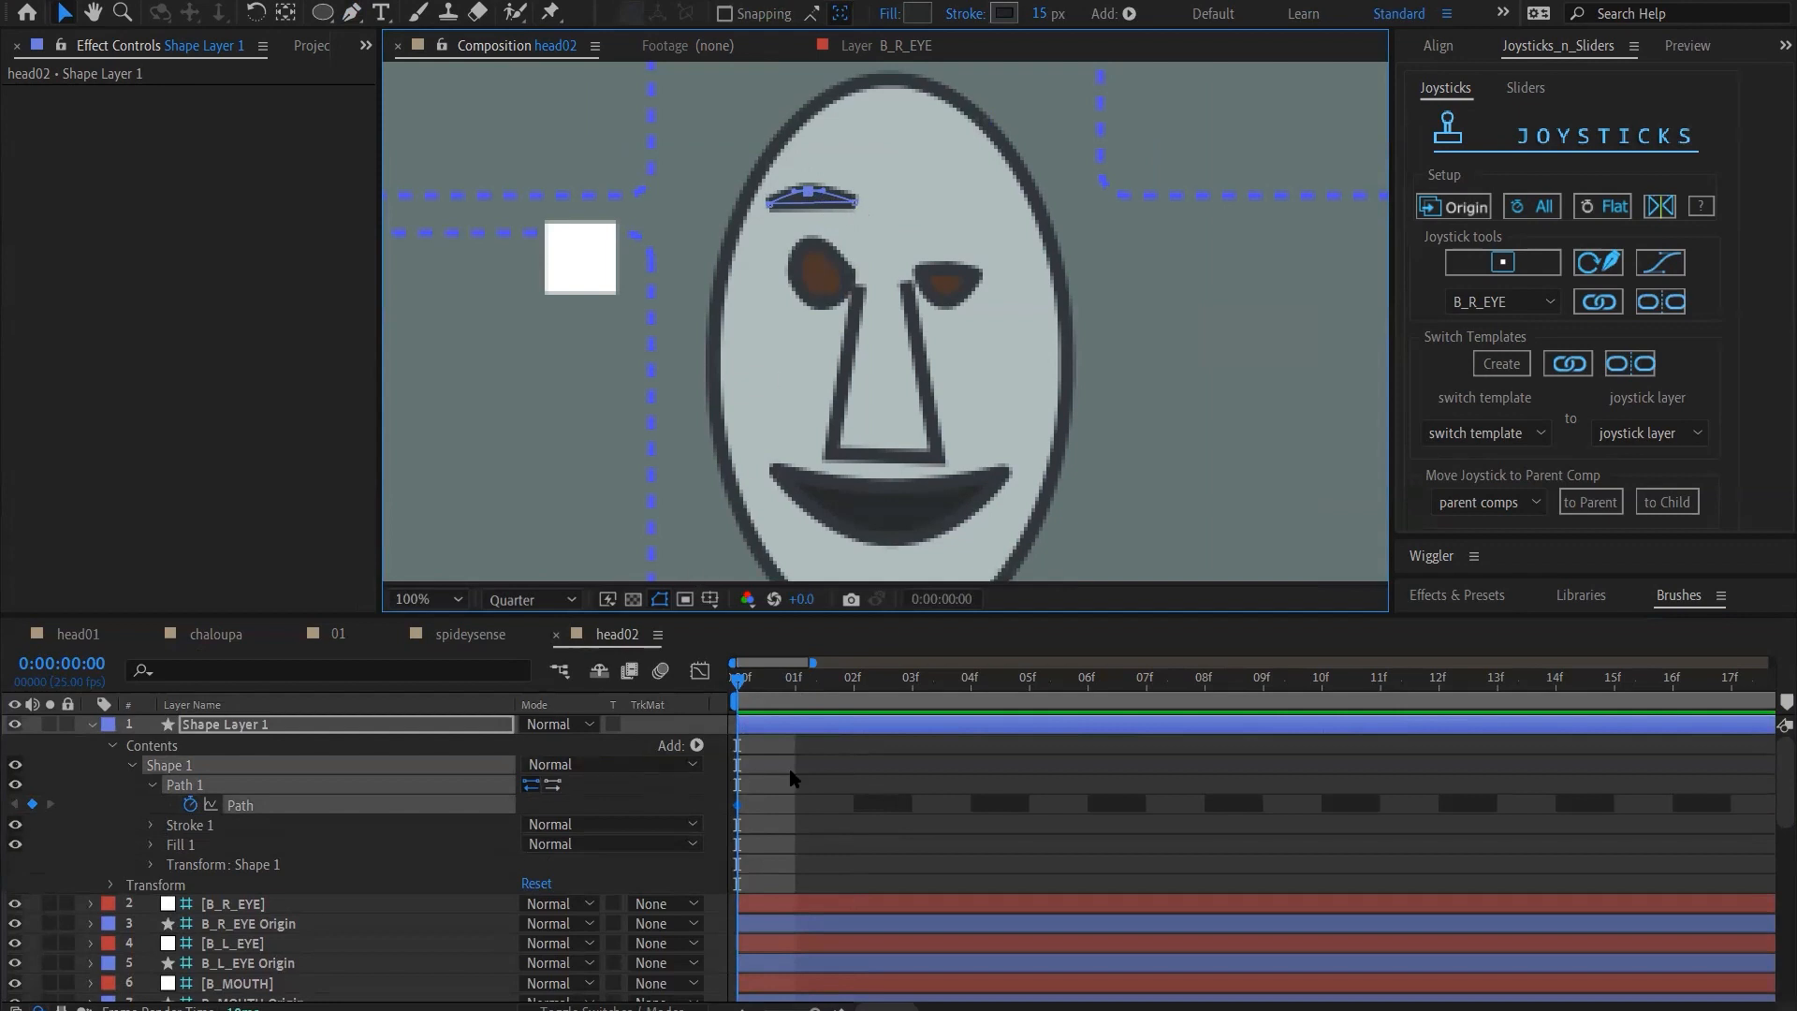
Add keyframes for the unchanged eyebrow path at frames 1, 2, 3 and 4
{"action": "left_click", "coordinate": [796, 688]}
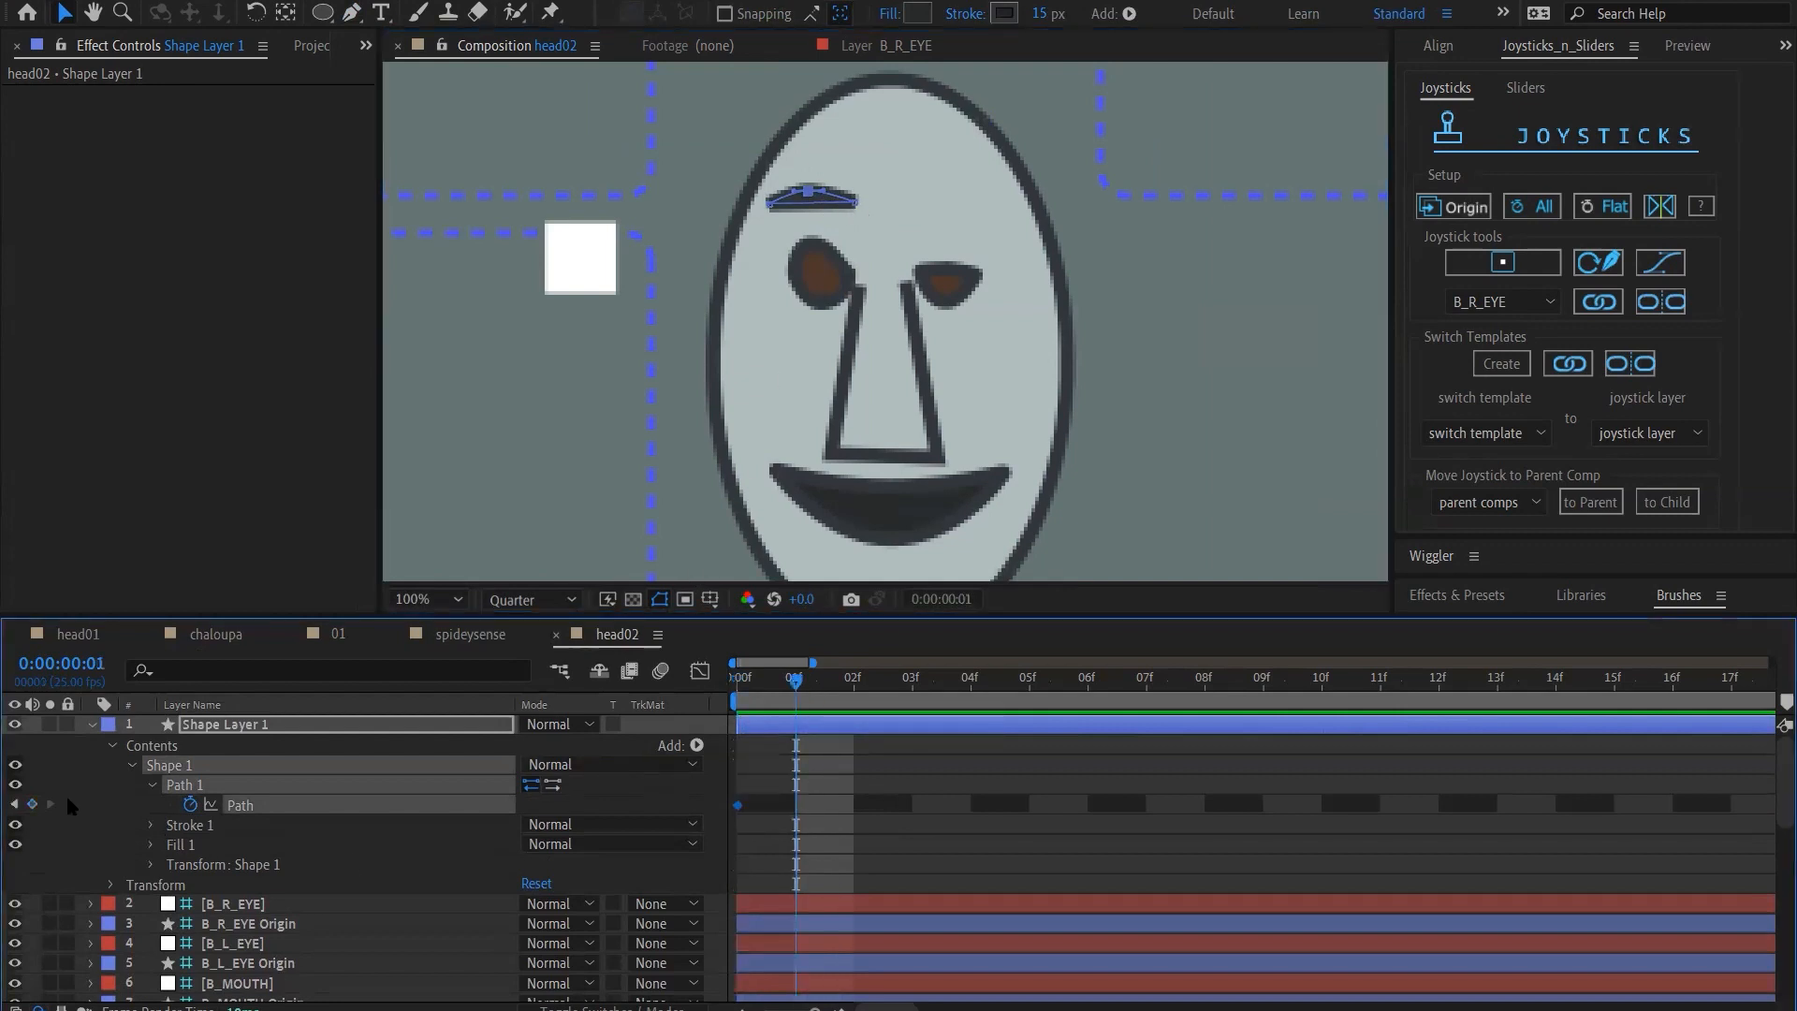
{"action": "left_click", "coordinate": [32, 804]}
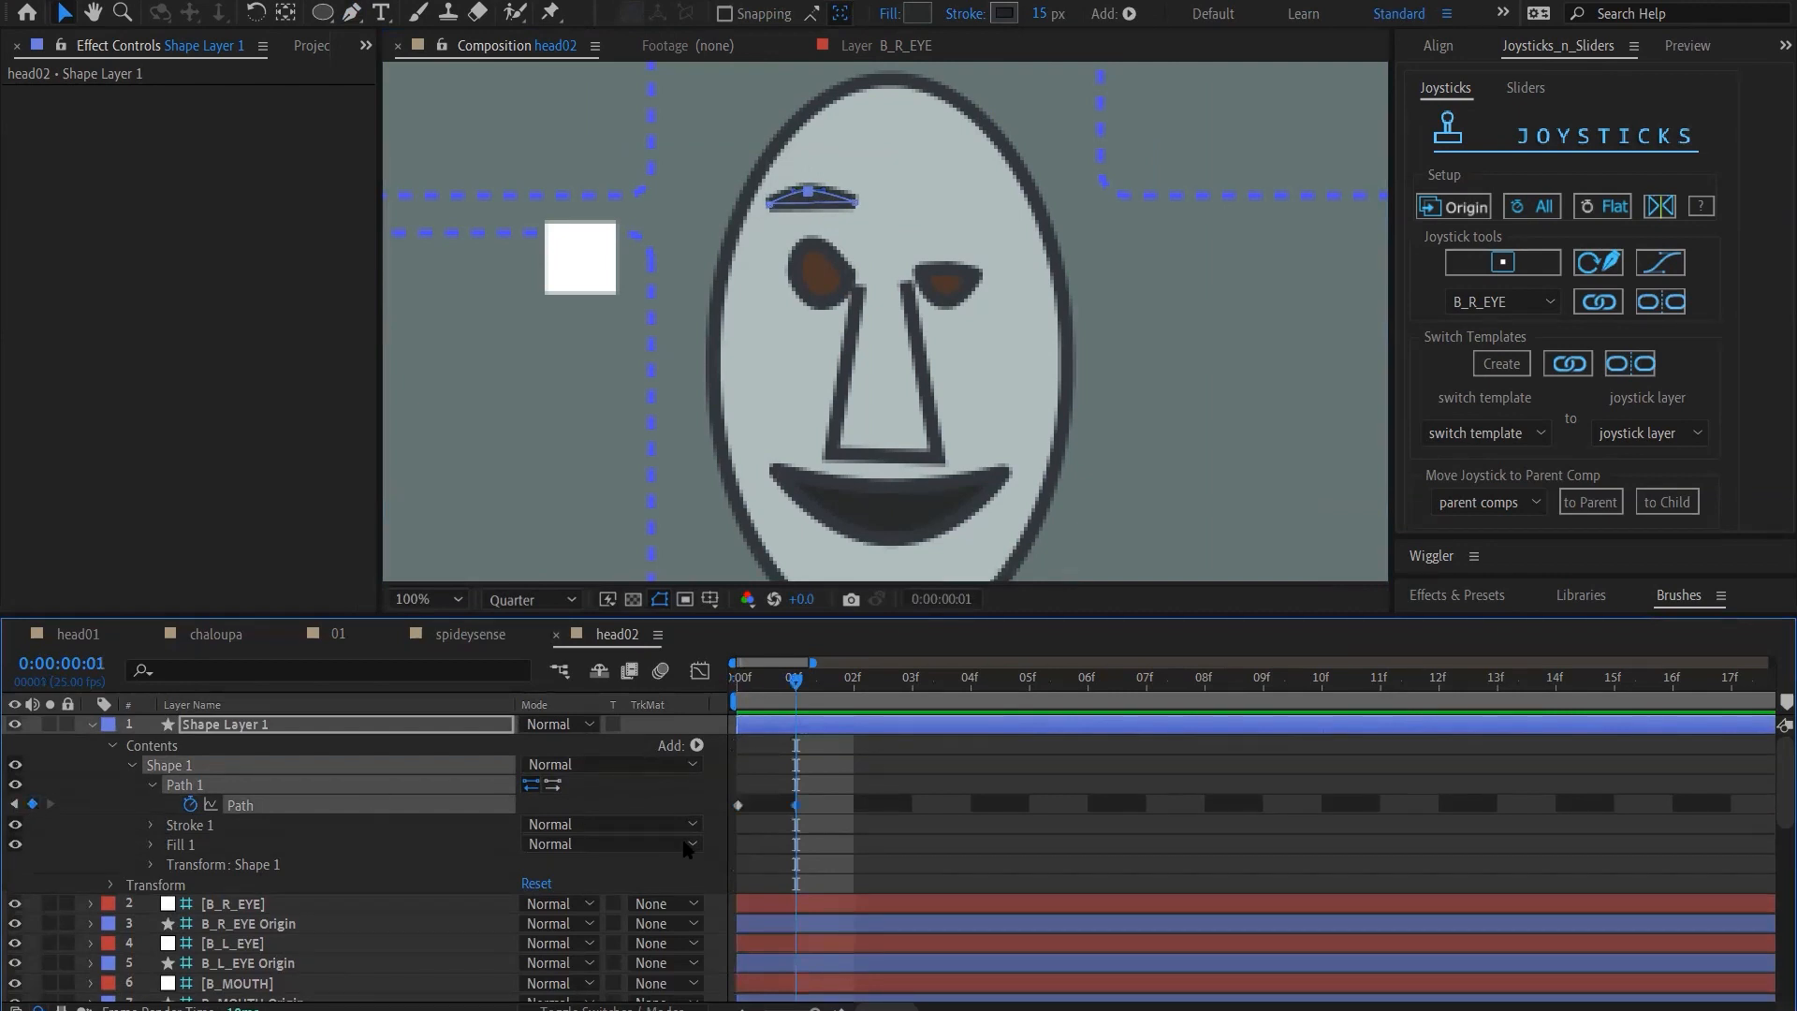
{"action": "left_click", "coordinate": [854, 693]}
{"action": "left_click", "coordinate": [32, 804]}
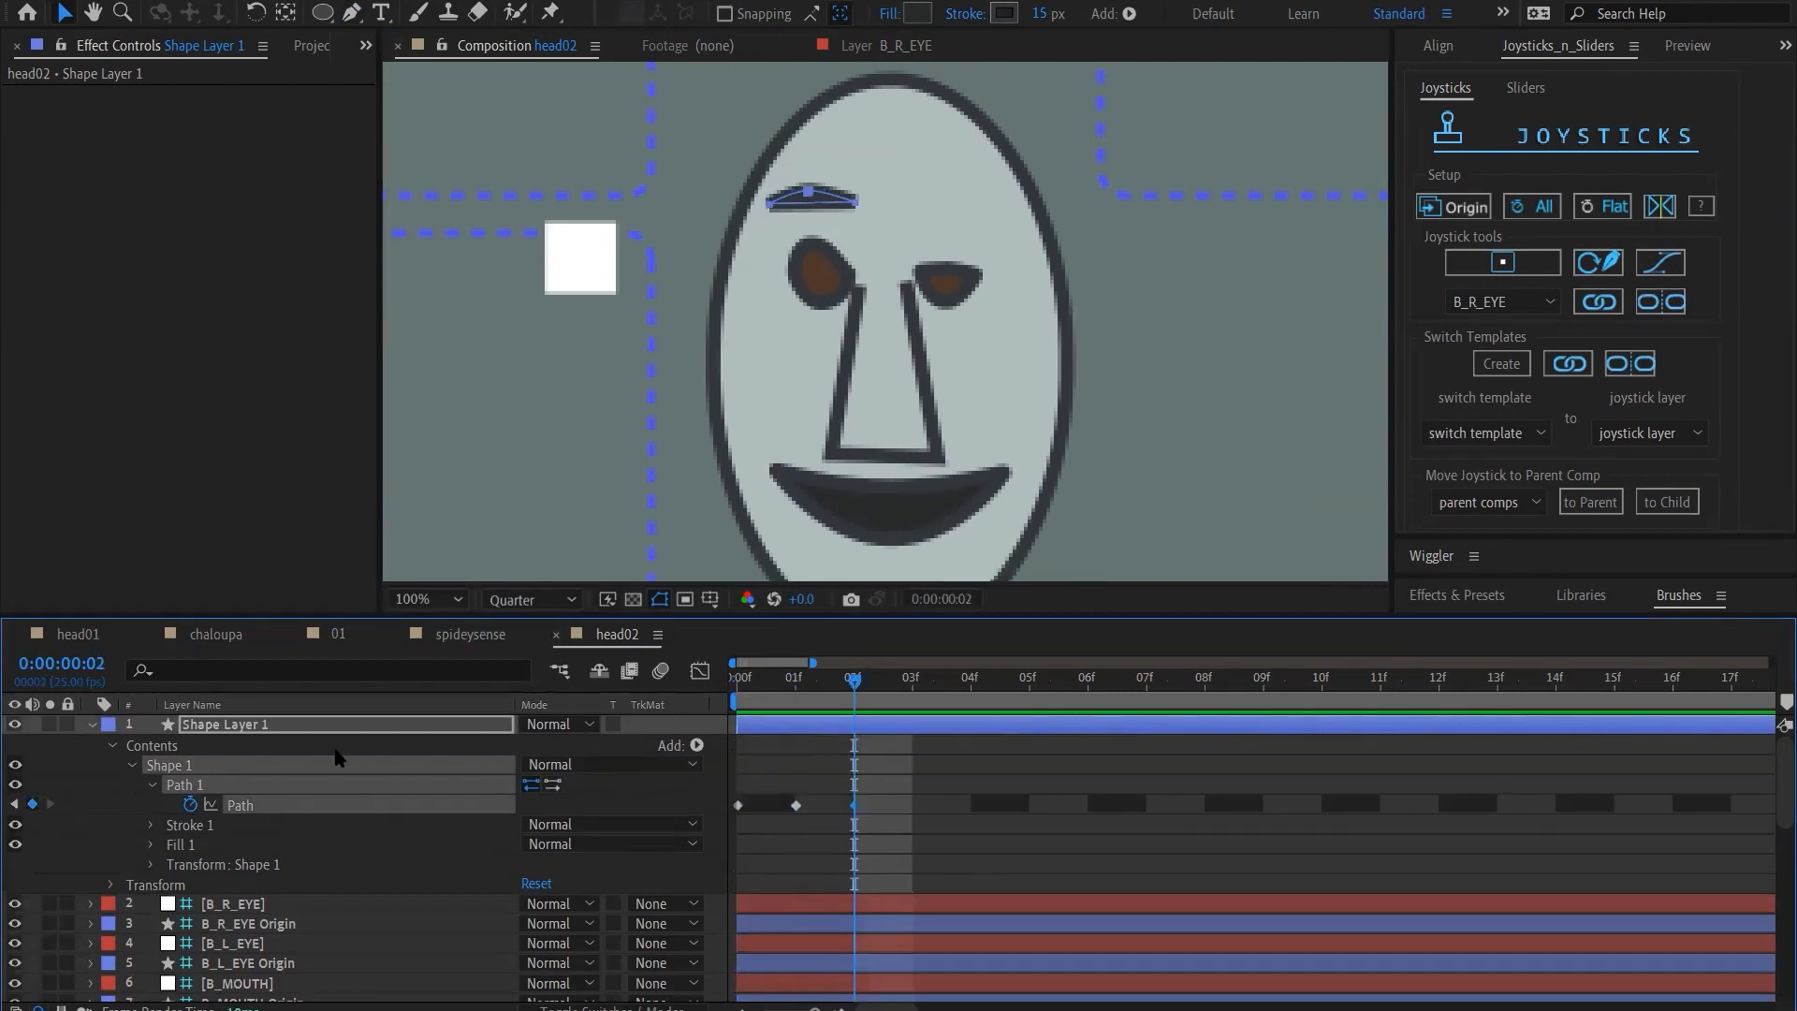
{"action": "left_click", "coordinate": [915, 690]}
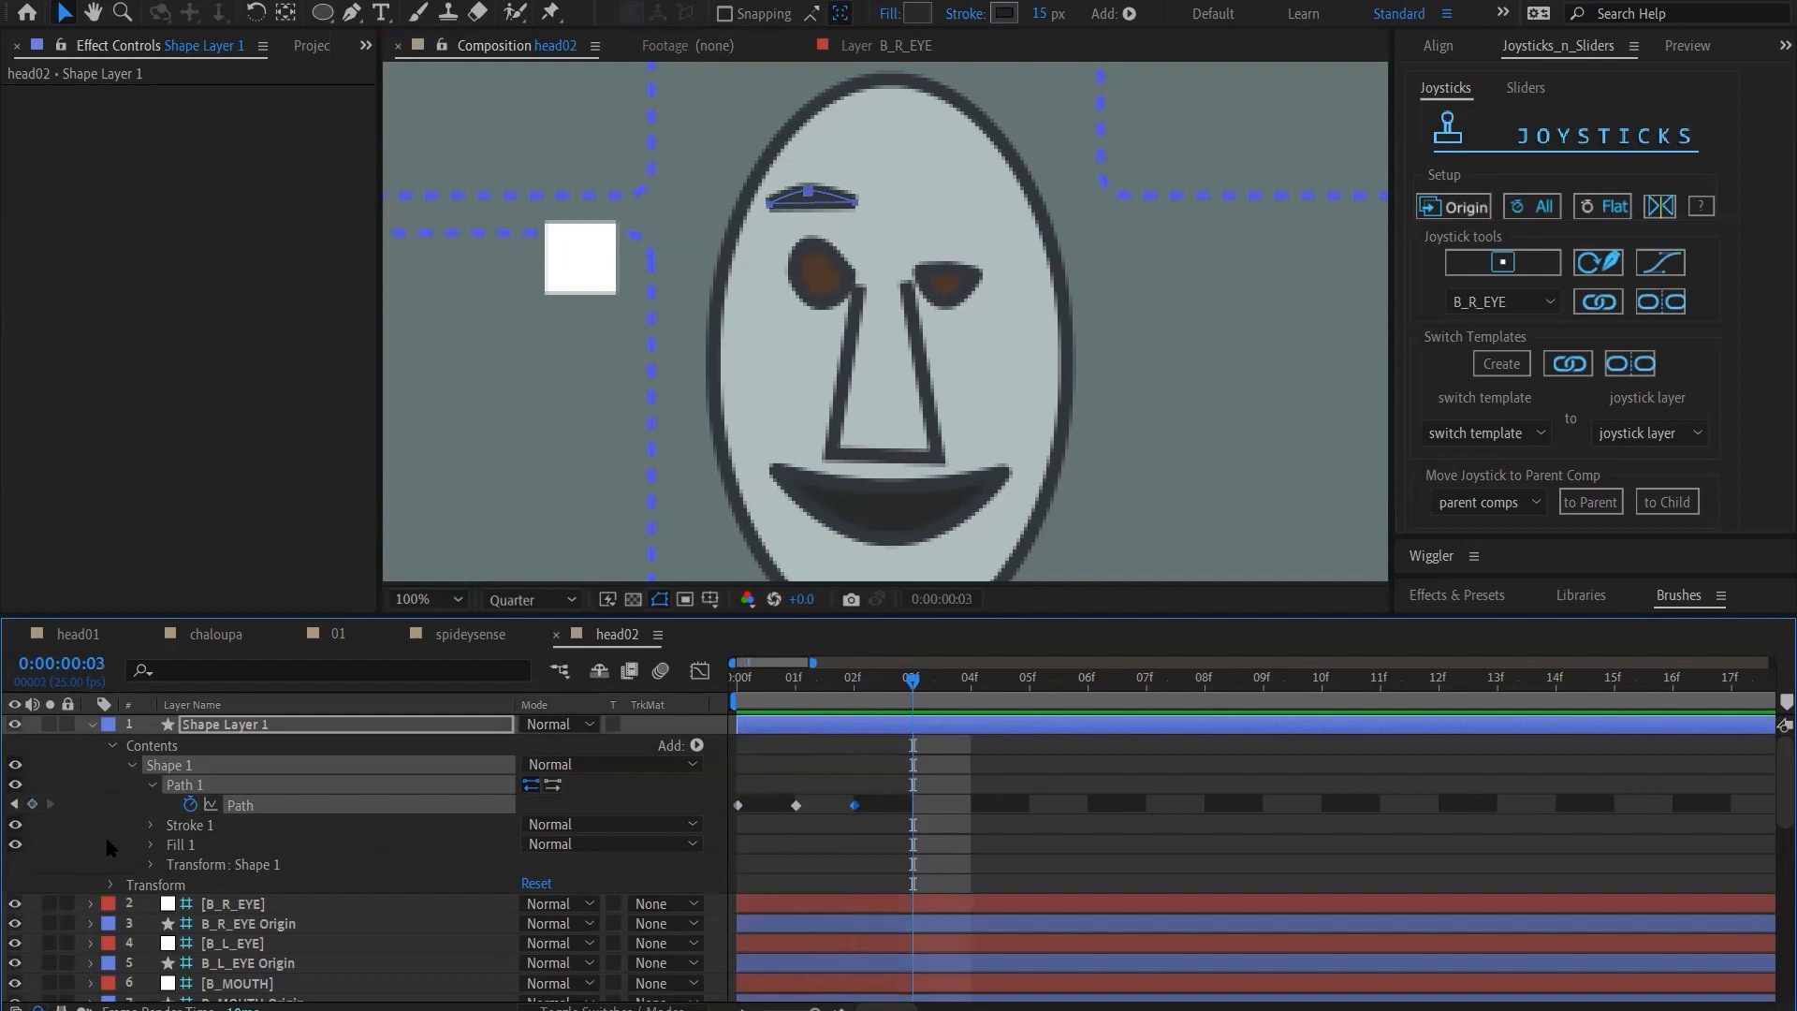
{"action": "left_click", "coordinate": [972, 690]}
{"action": "left_click", "coordinate": [33, 804]}
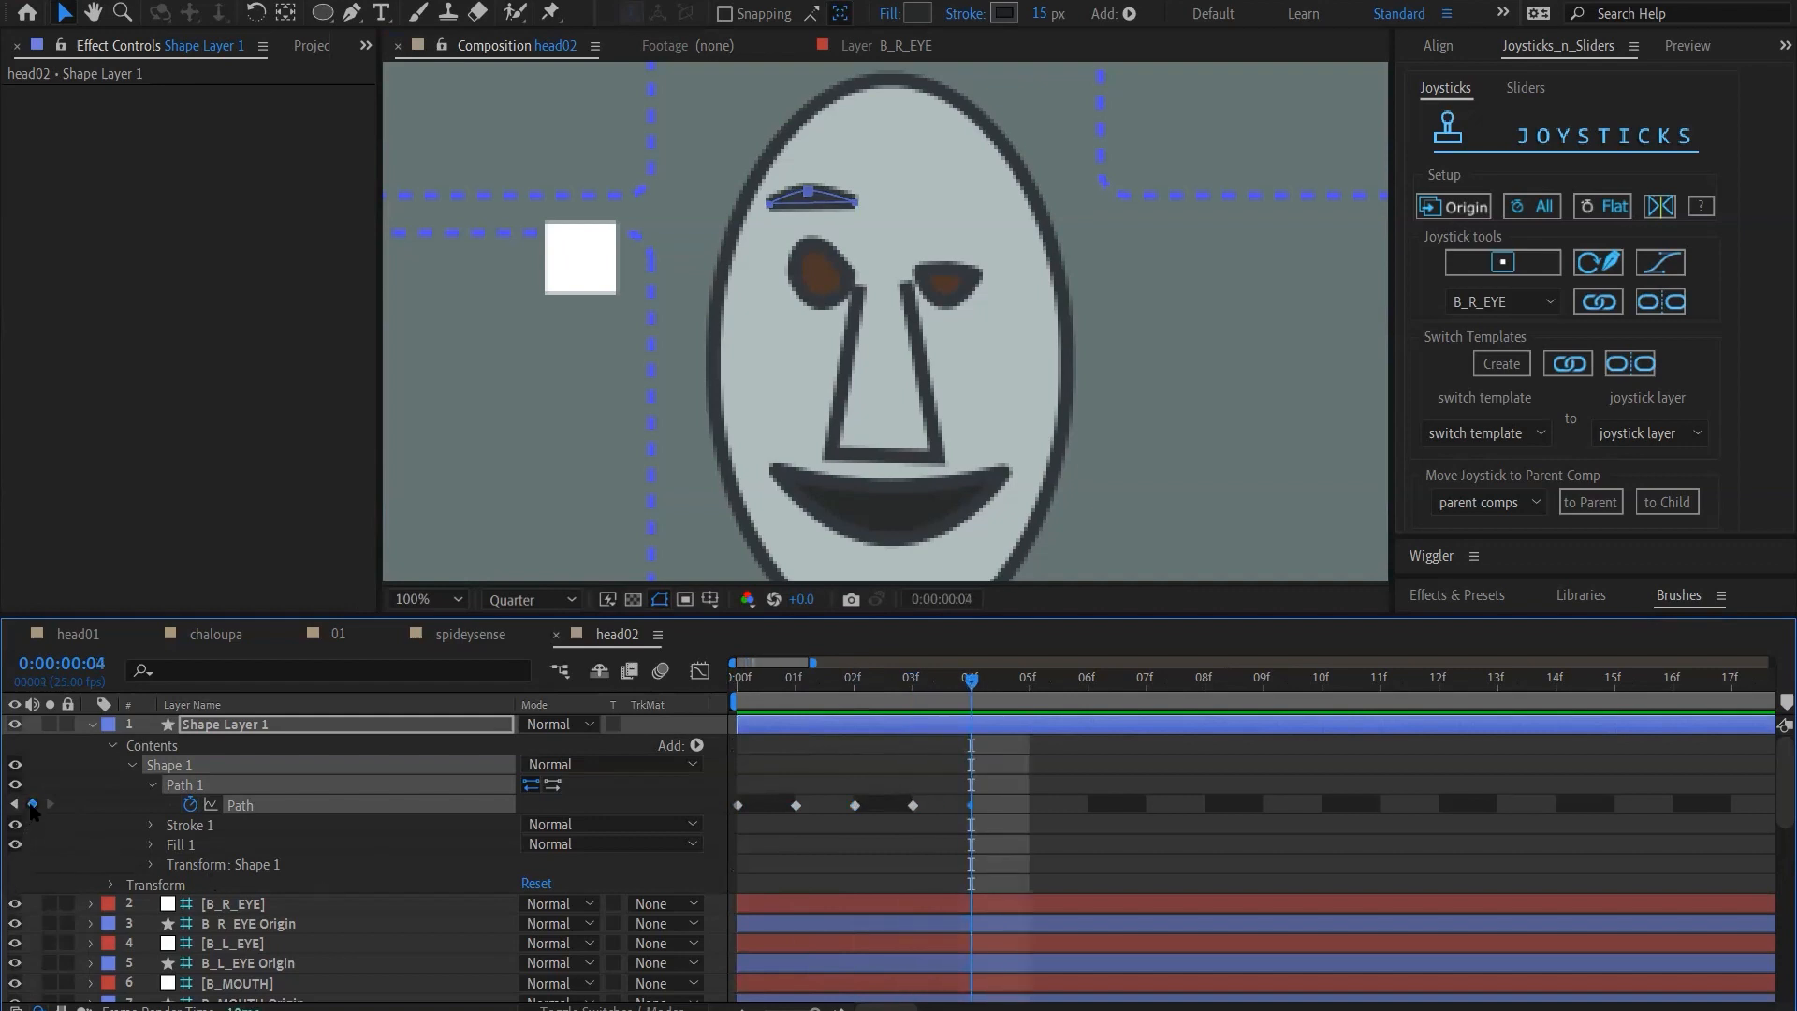
Move the B_R_EYE joystick horizontally to the right edge of its box, with the time at frame 1
{"action": "left_click", "coordinate": [793, 693]}
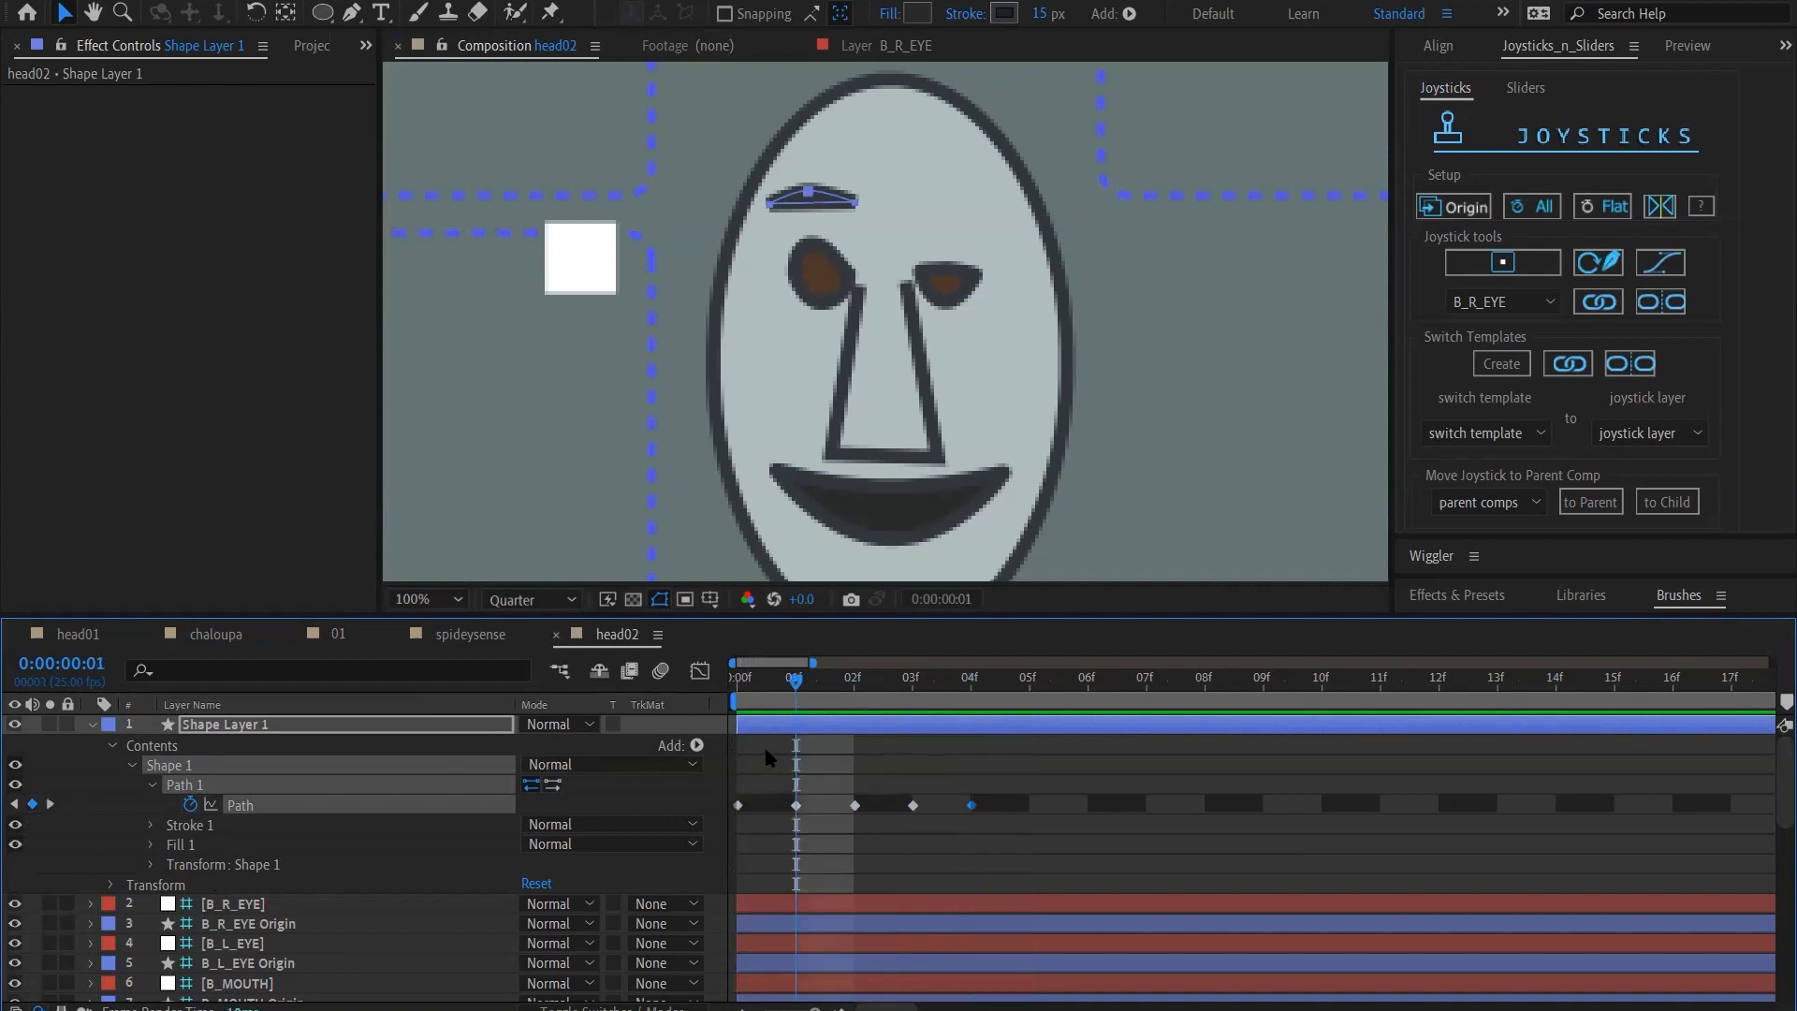
{"action": "scroll", "coordinate": [768, 482], "scroll_direction": "down", "scroll_amount": 2}
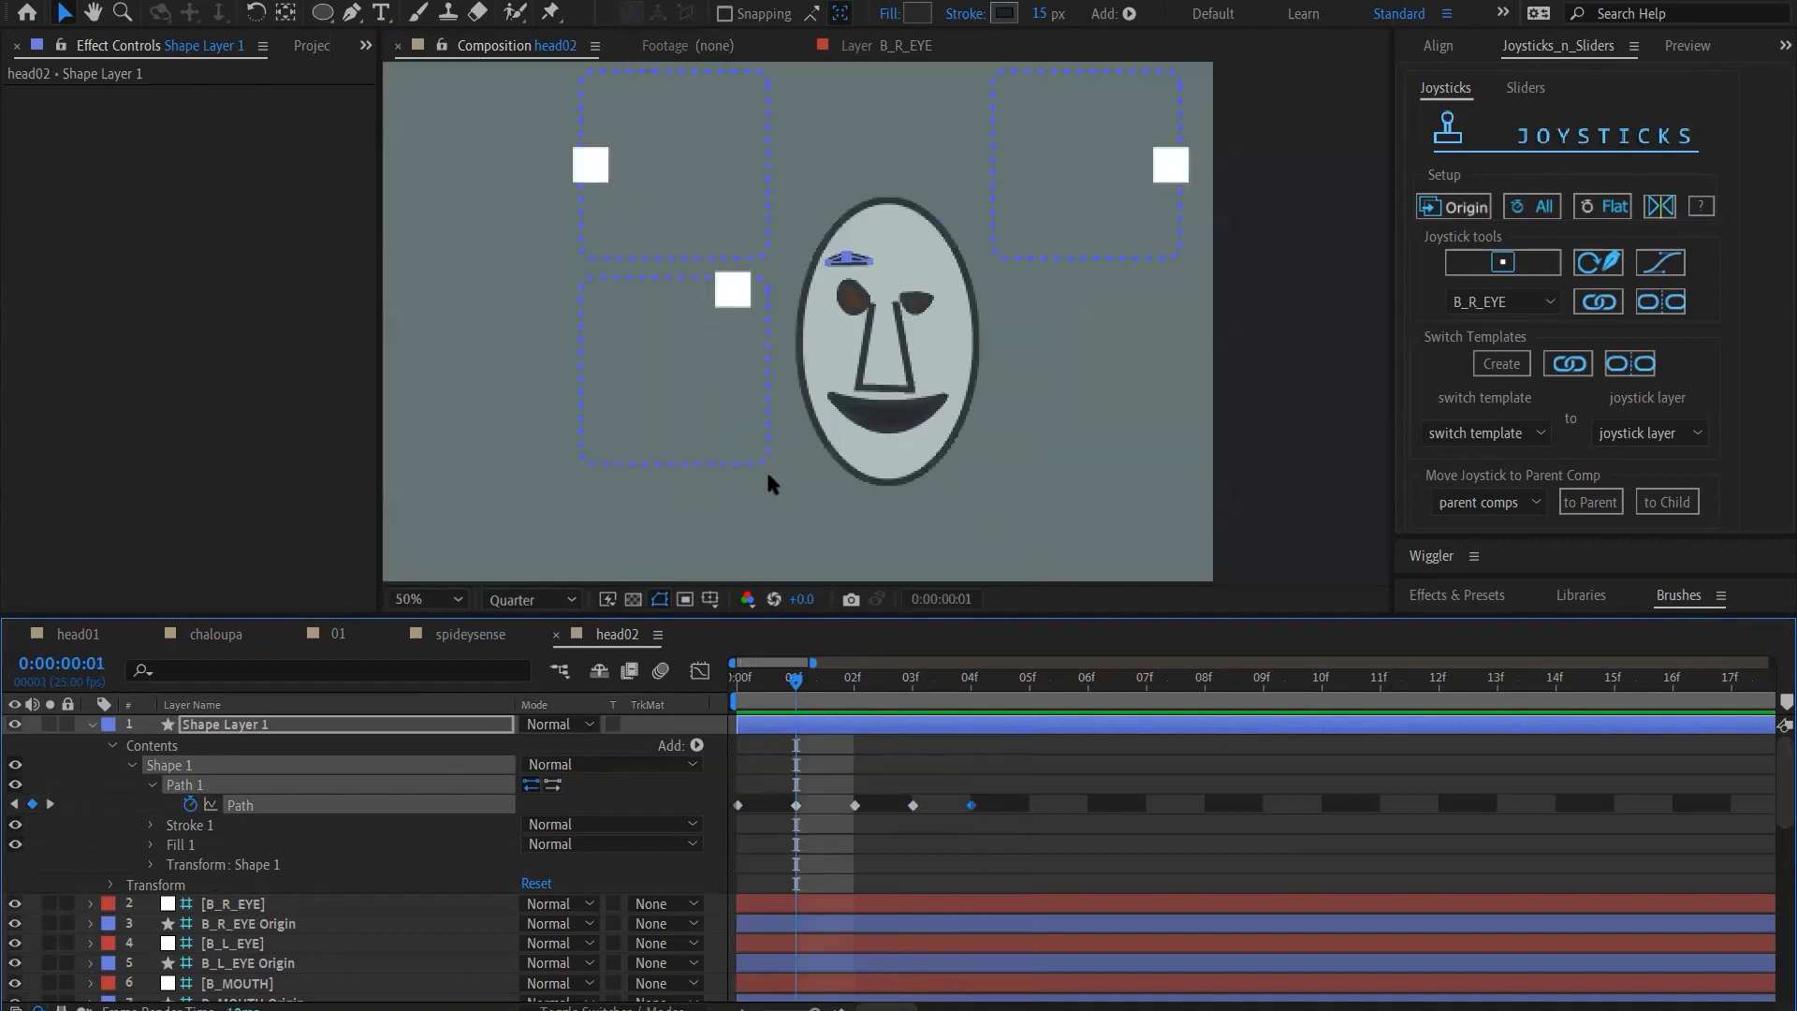
{"action": "left_click", "coordinate": [233, 904]}
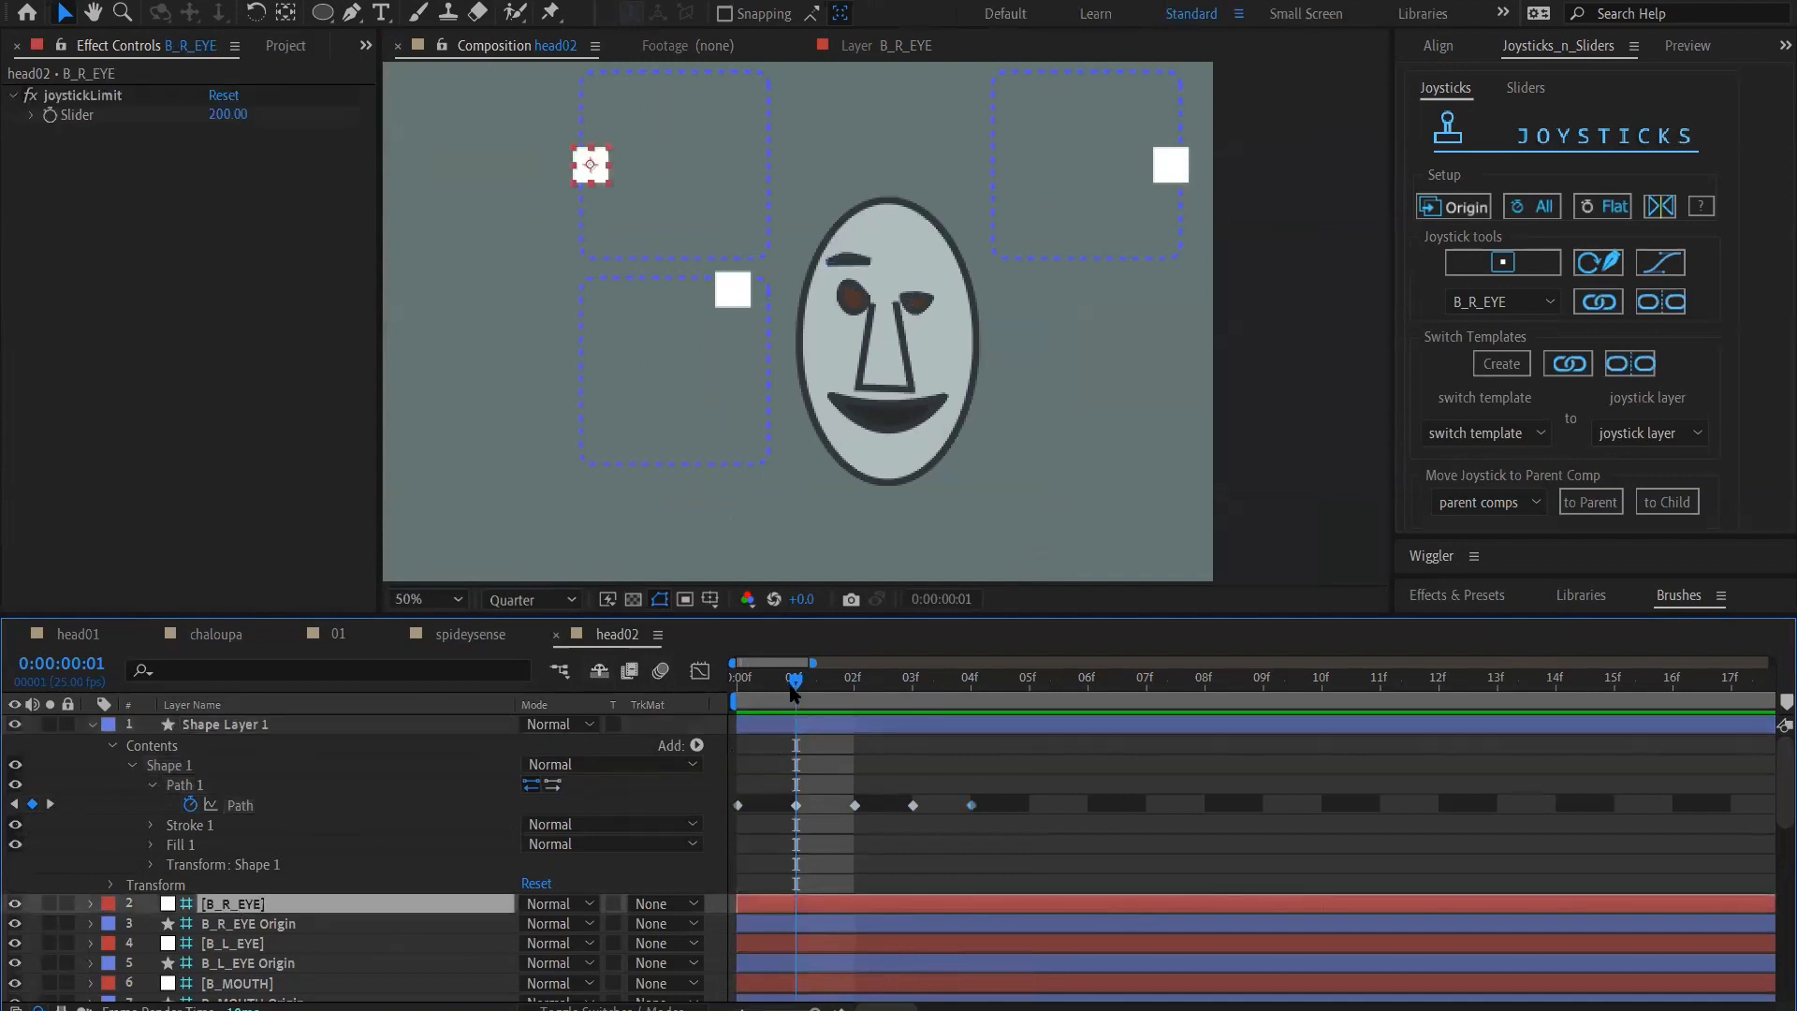
{"action": "left_click", "coordinate": [607, 172]}
{"action": "key", "text": "shift+Right"}
{"action": "key", "text": "shift+Right"}
{"action": "key", "text": "shift+Right"}
{"action": "key", "text": "shift+Right"}
{"action": "key", "text": "shift+Right"}
{"action": "key", "text": "shift+Right"}
{"action": "key", "text": "shift+Right"}
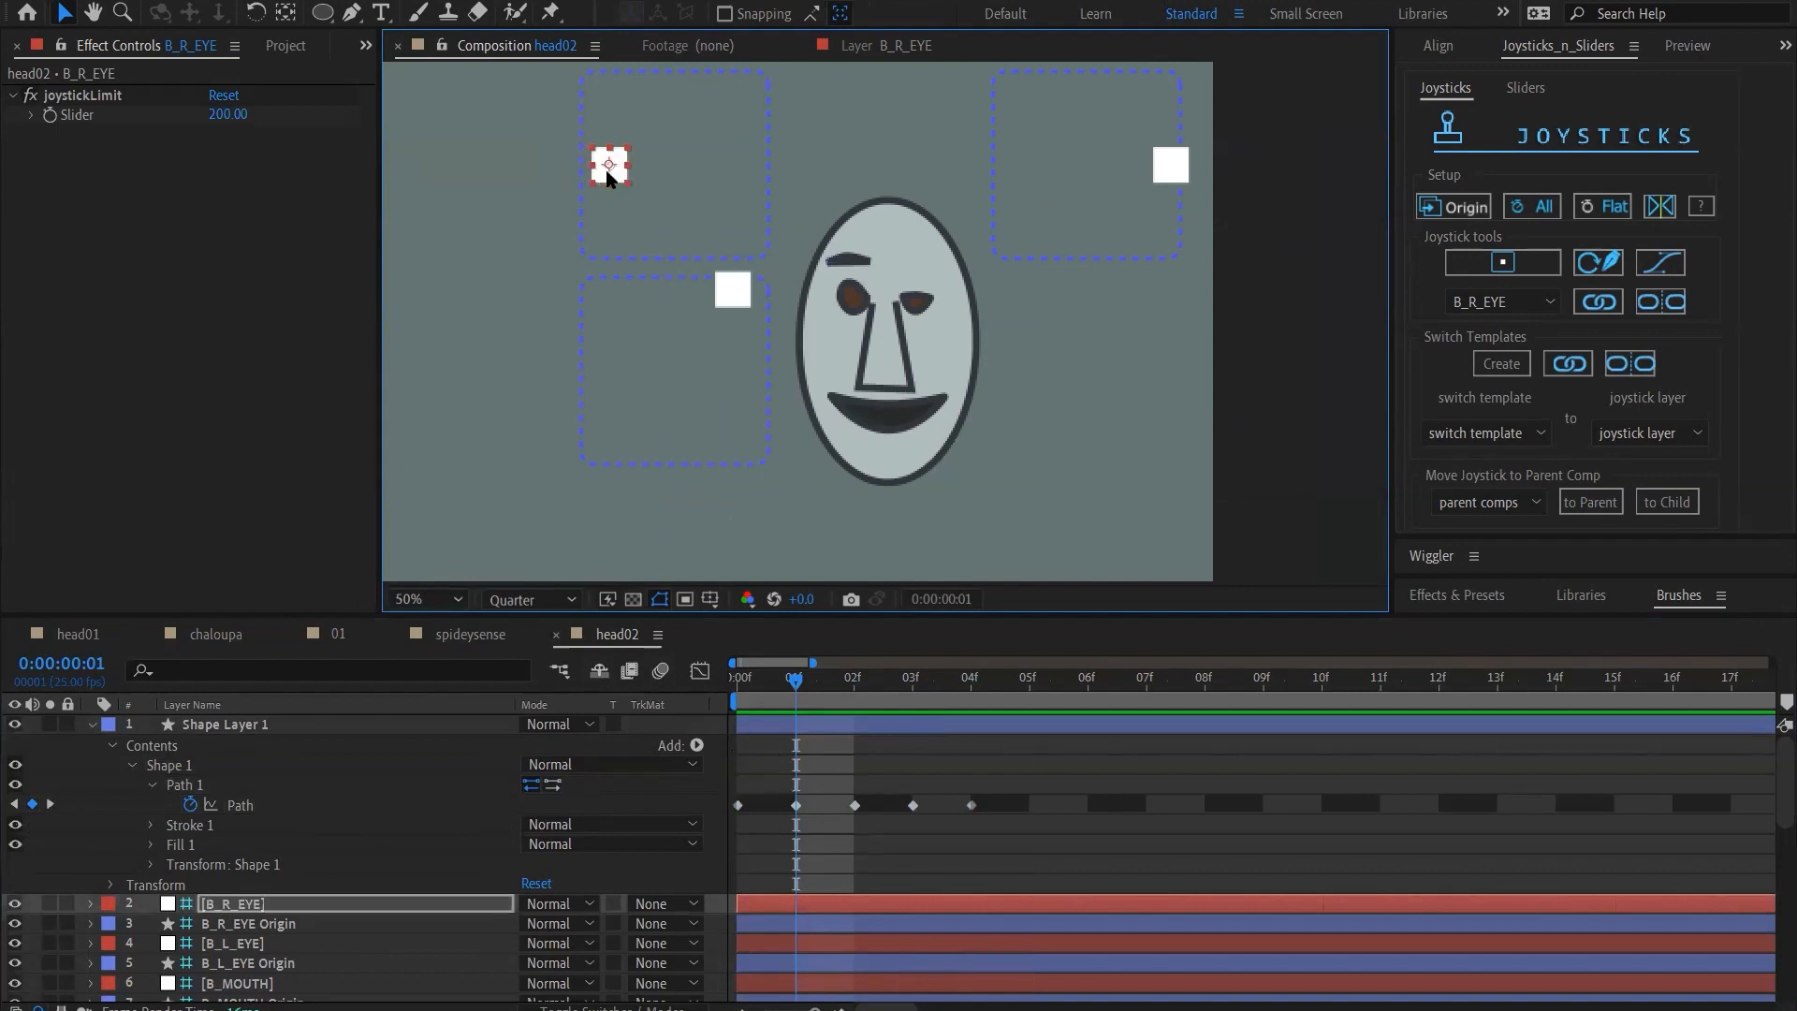
{"action": "key", "text": "shift+Right"}
{"action": "key", "text": "shift+Right"}
{"action": "key", "text": "shift+Right"}
{"action": "key", "text": "shift+Right"}
{"action": "key", "text": "shift+Right"}
{"action": "key", "text": "shift+Right"}
{"action": "key", "text": "shift+Right"}
{"action": "key", "text": "shift+Right"}
{"action": "key", "text": "shift+Right"}
{"action": "key", "text": "shift+Right"}
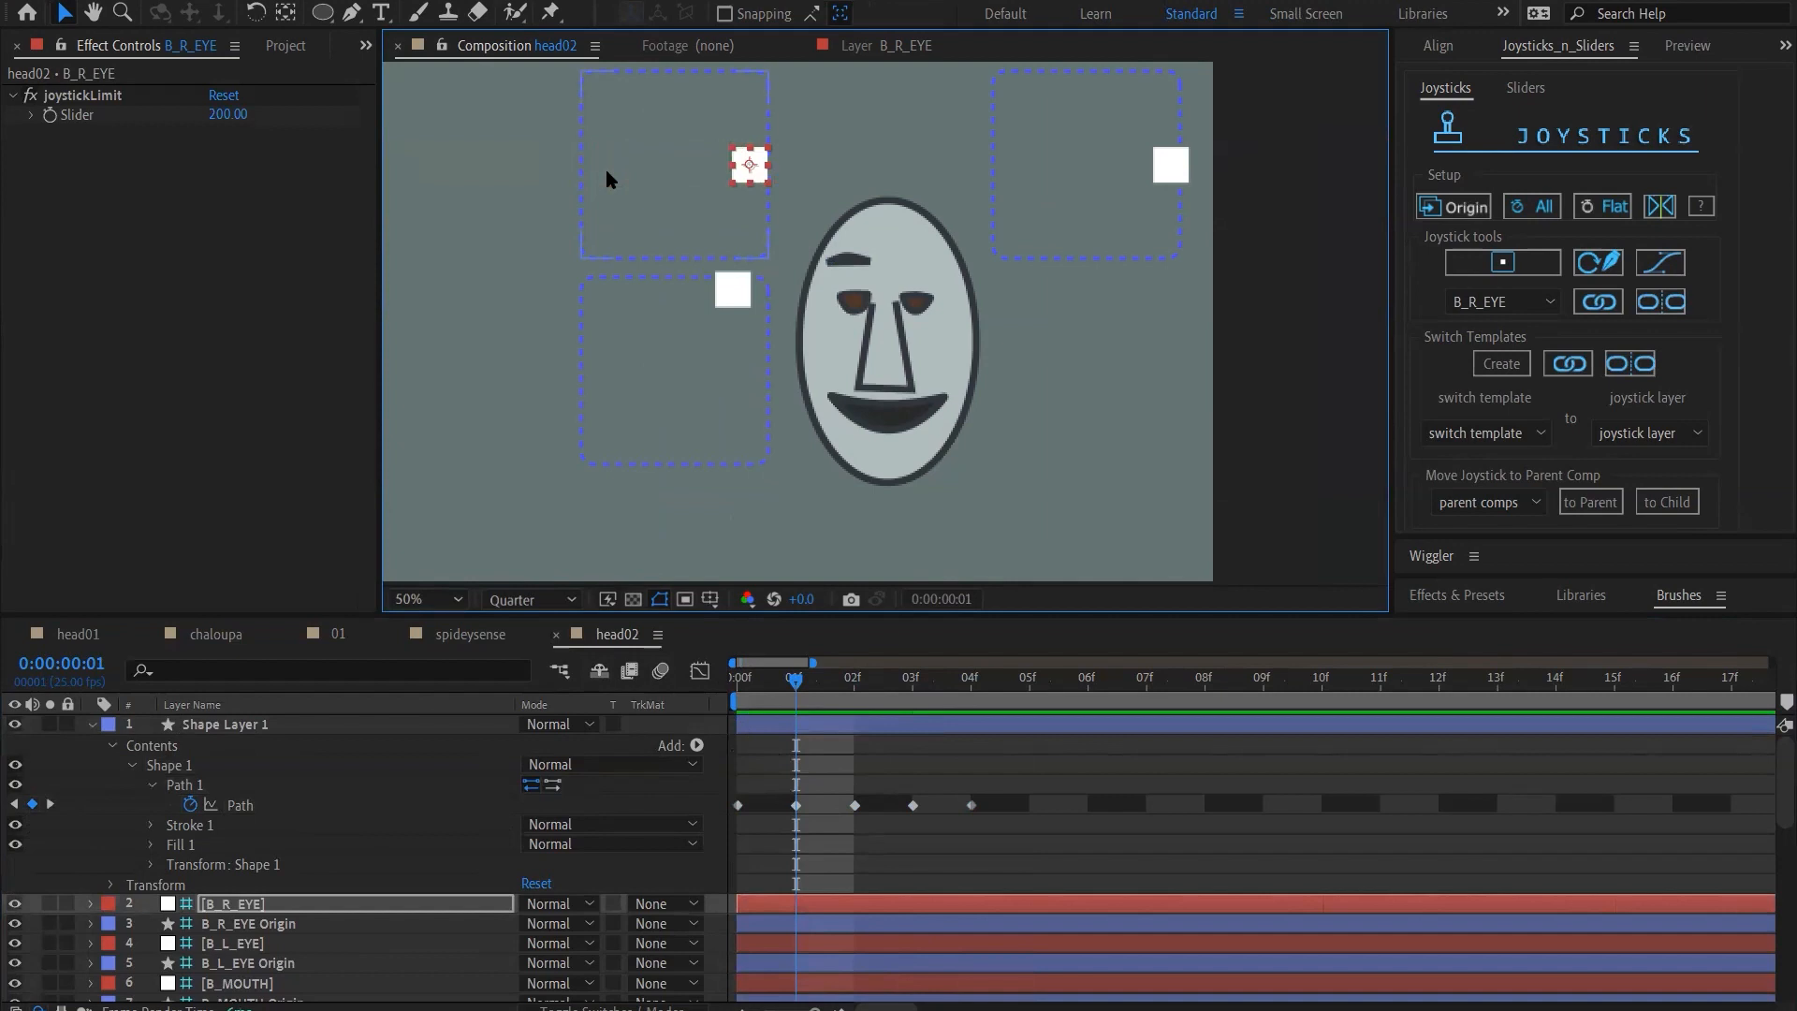
{"action": "key", "text": "shift+Right"}
Reshape the eyebrow path at frame 1 into a thin sagging curve with lowered outer end and middle and a raised inner end
{"action": "left_click", "coordinate": [817, 784]}
{"action": "left_click", "coordinate": [795, 806]}
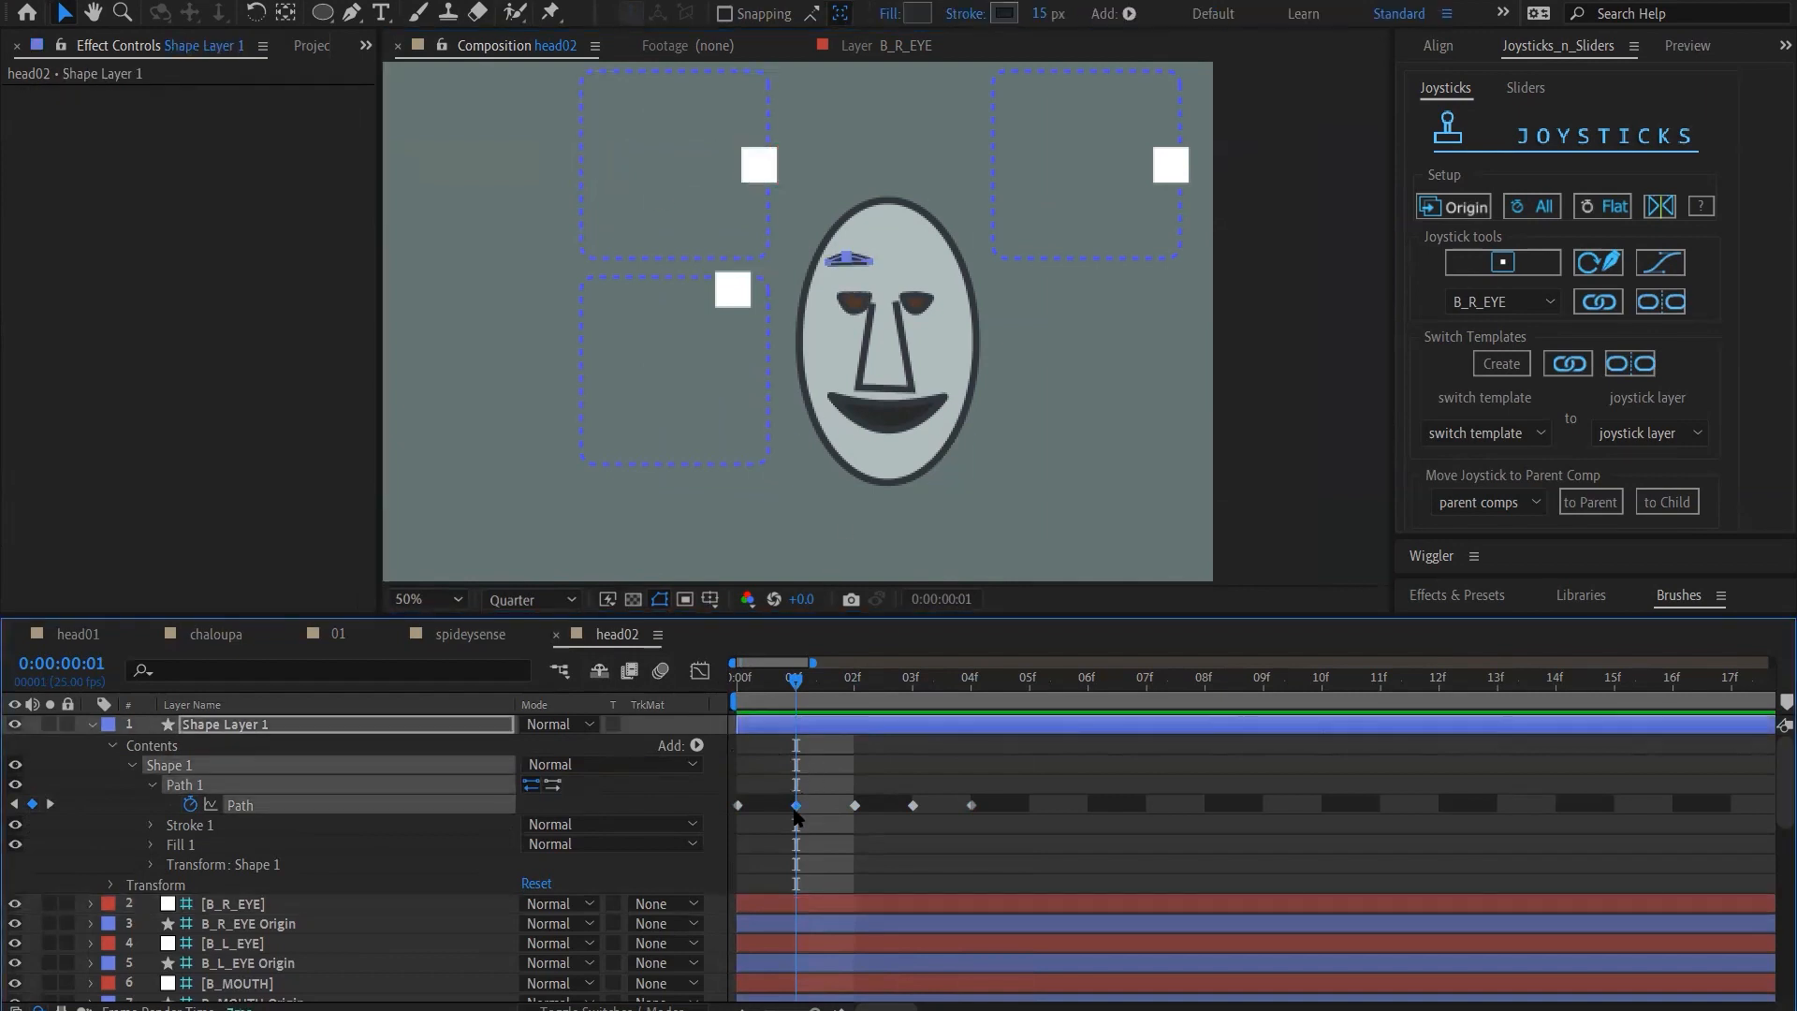
{"action": "scroll", "coordinate": [1007, 245], "scroll_direction": "up", "scroll_amount": 1}
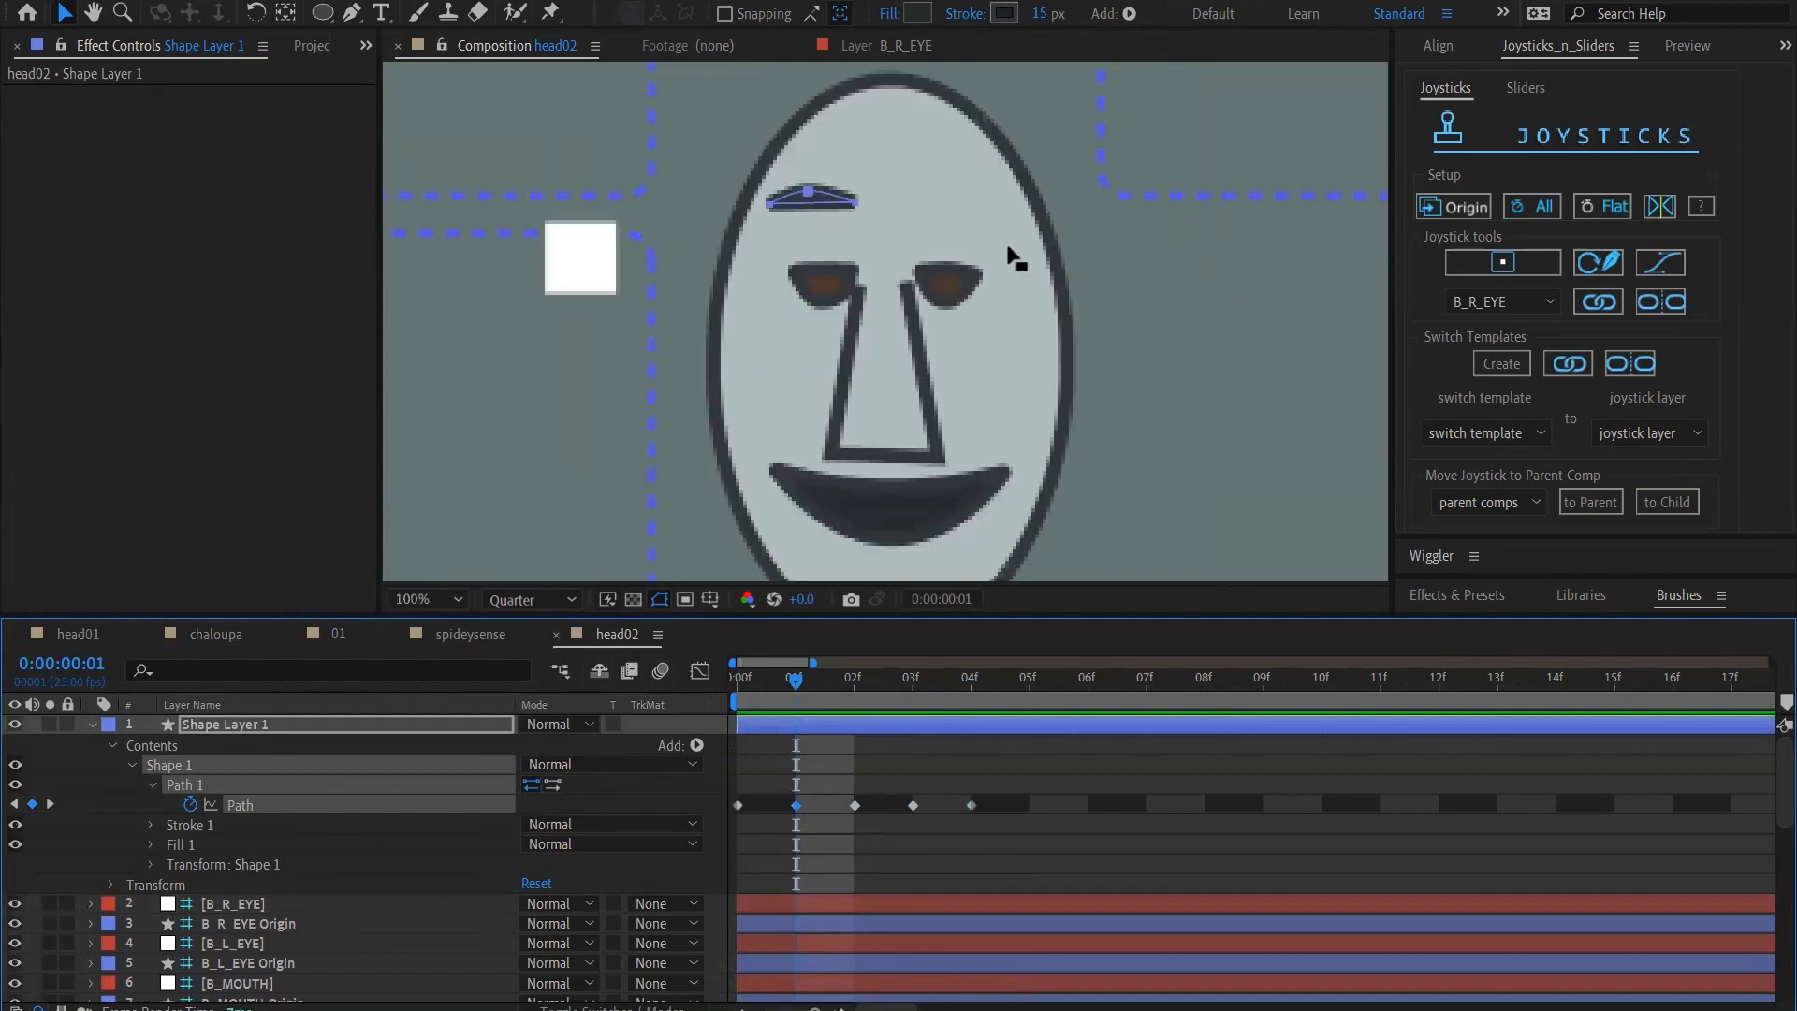
{"action": "left_click", "coordinate": [789, 214]}
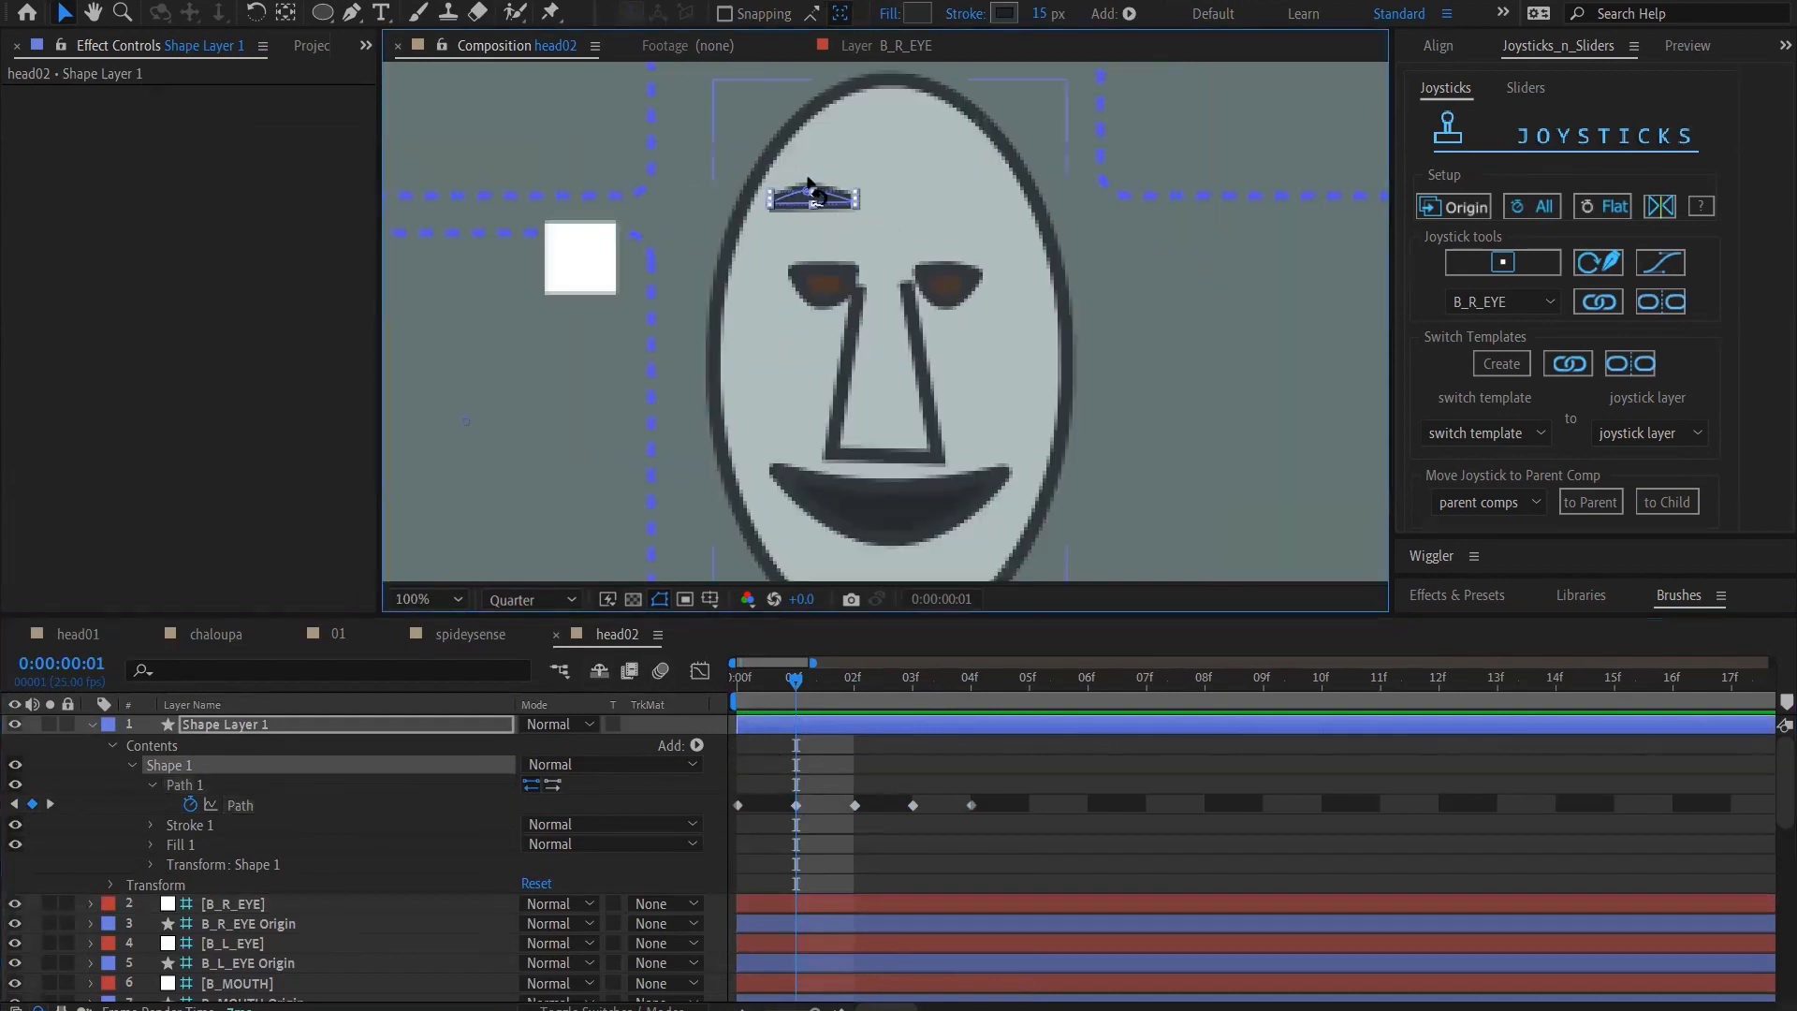
{"action": "left_click", "coordinate": [808, 194]}
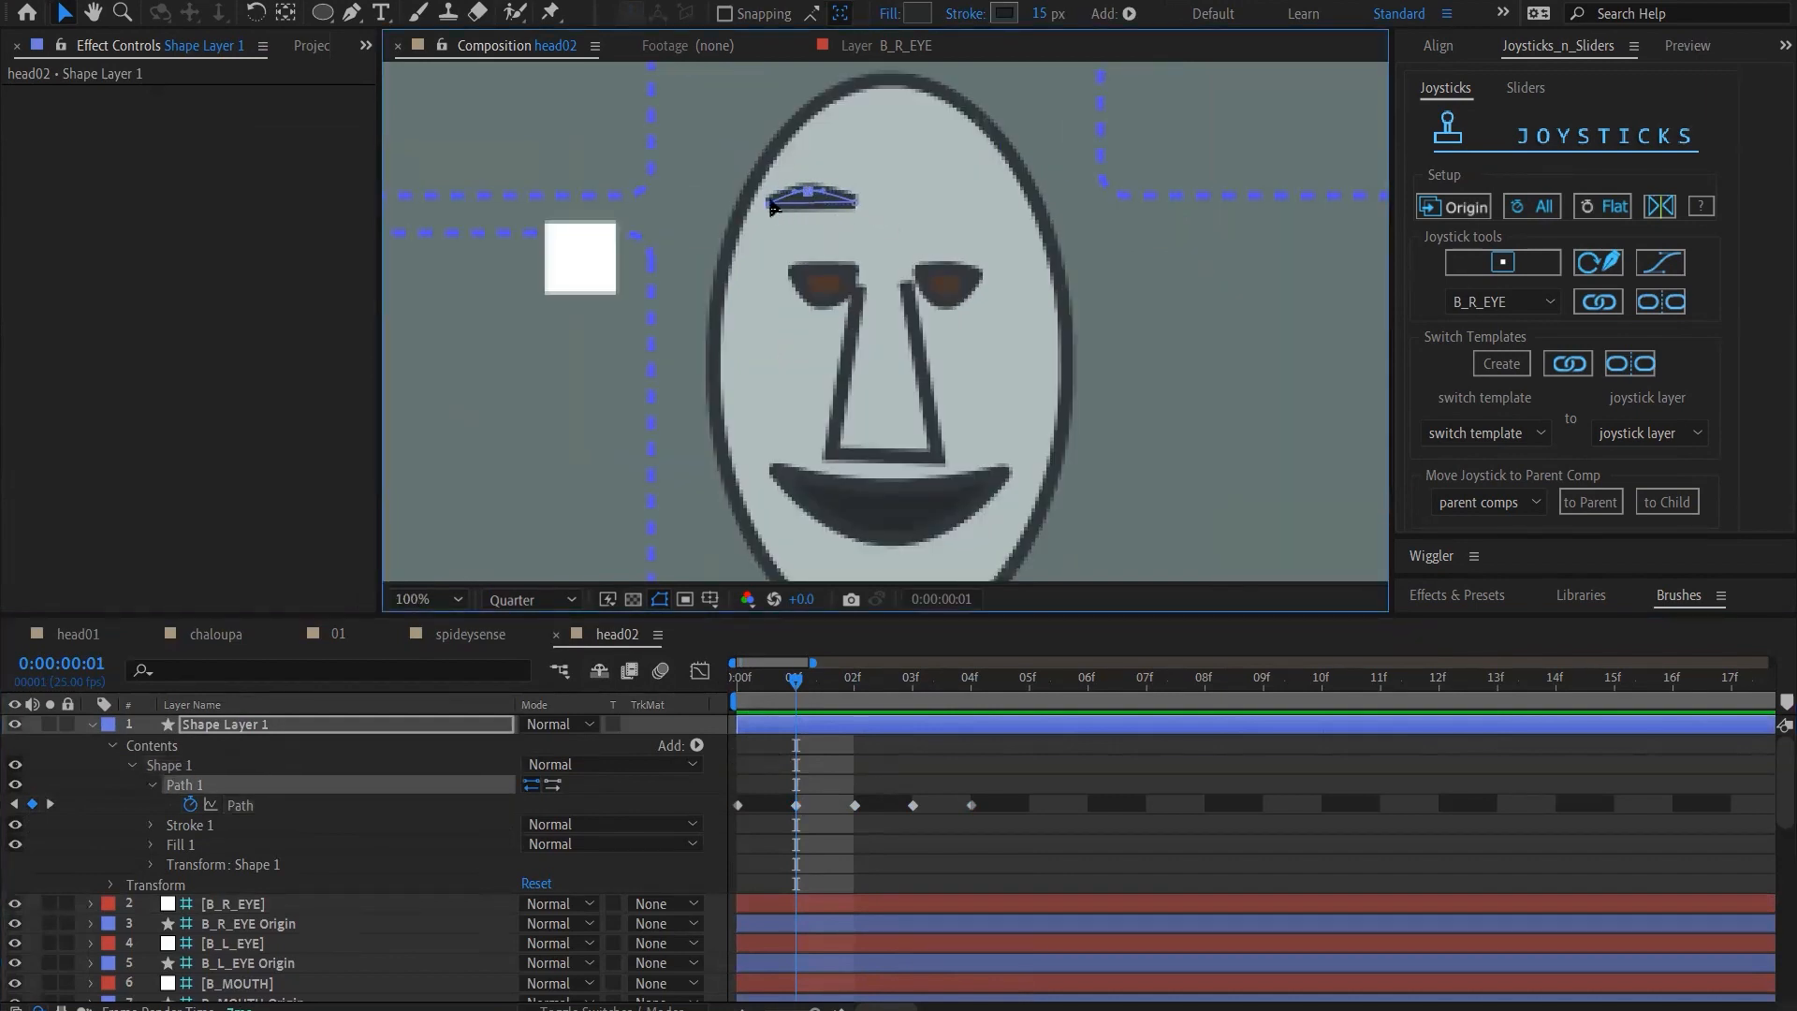
{"action": "left_click_drag", "start_coordinate": [772, 207], "coordinate": [824, 224]}
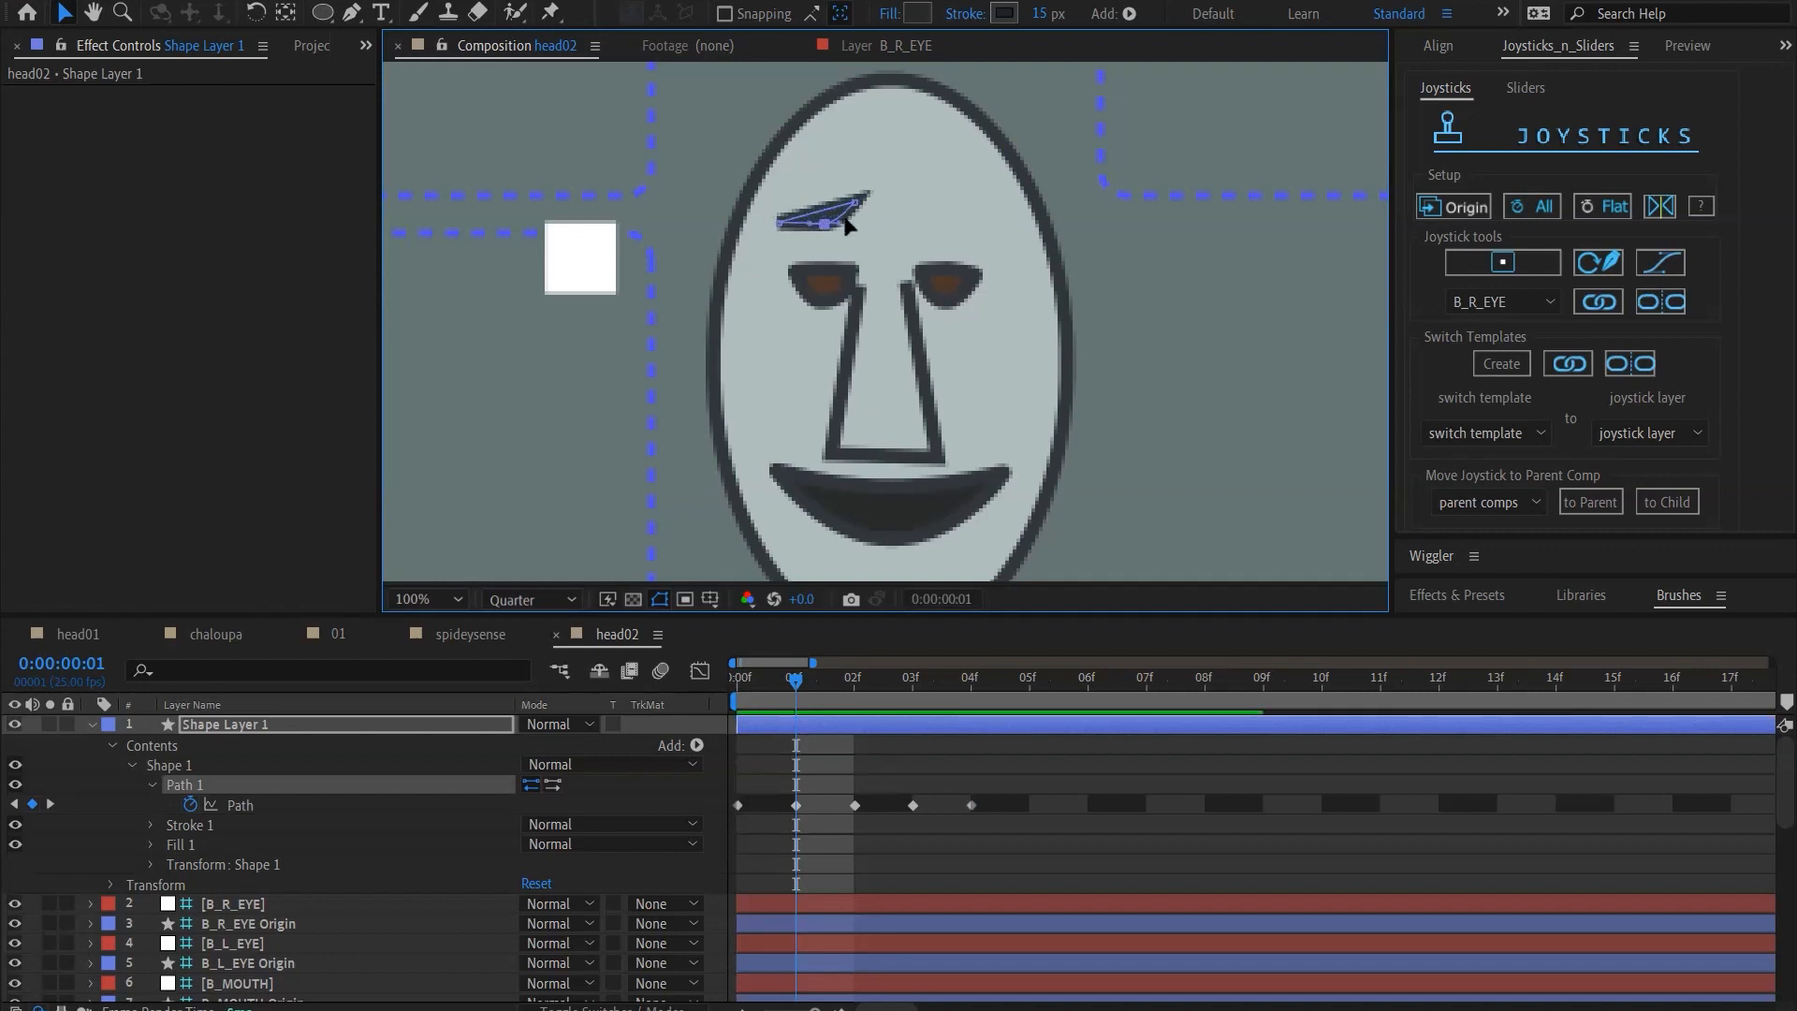
{"action": "left_click_drag", "start_coordinate": [855, 200], "coordinate": [816, 197]}
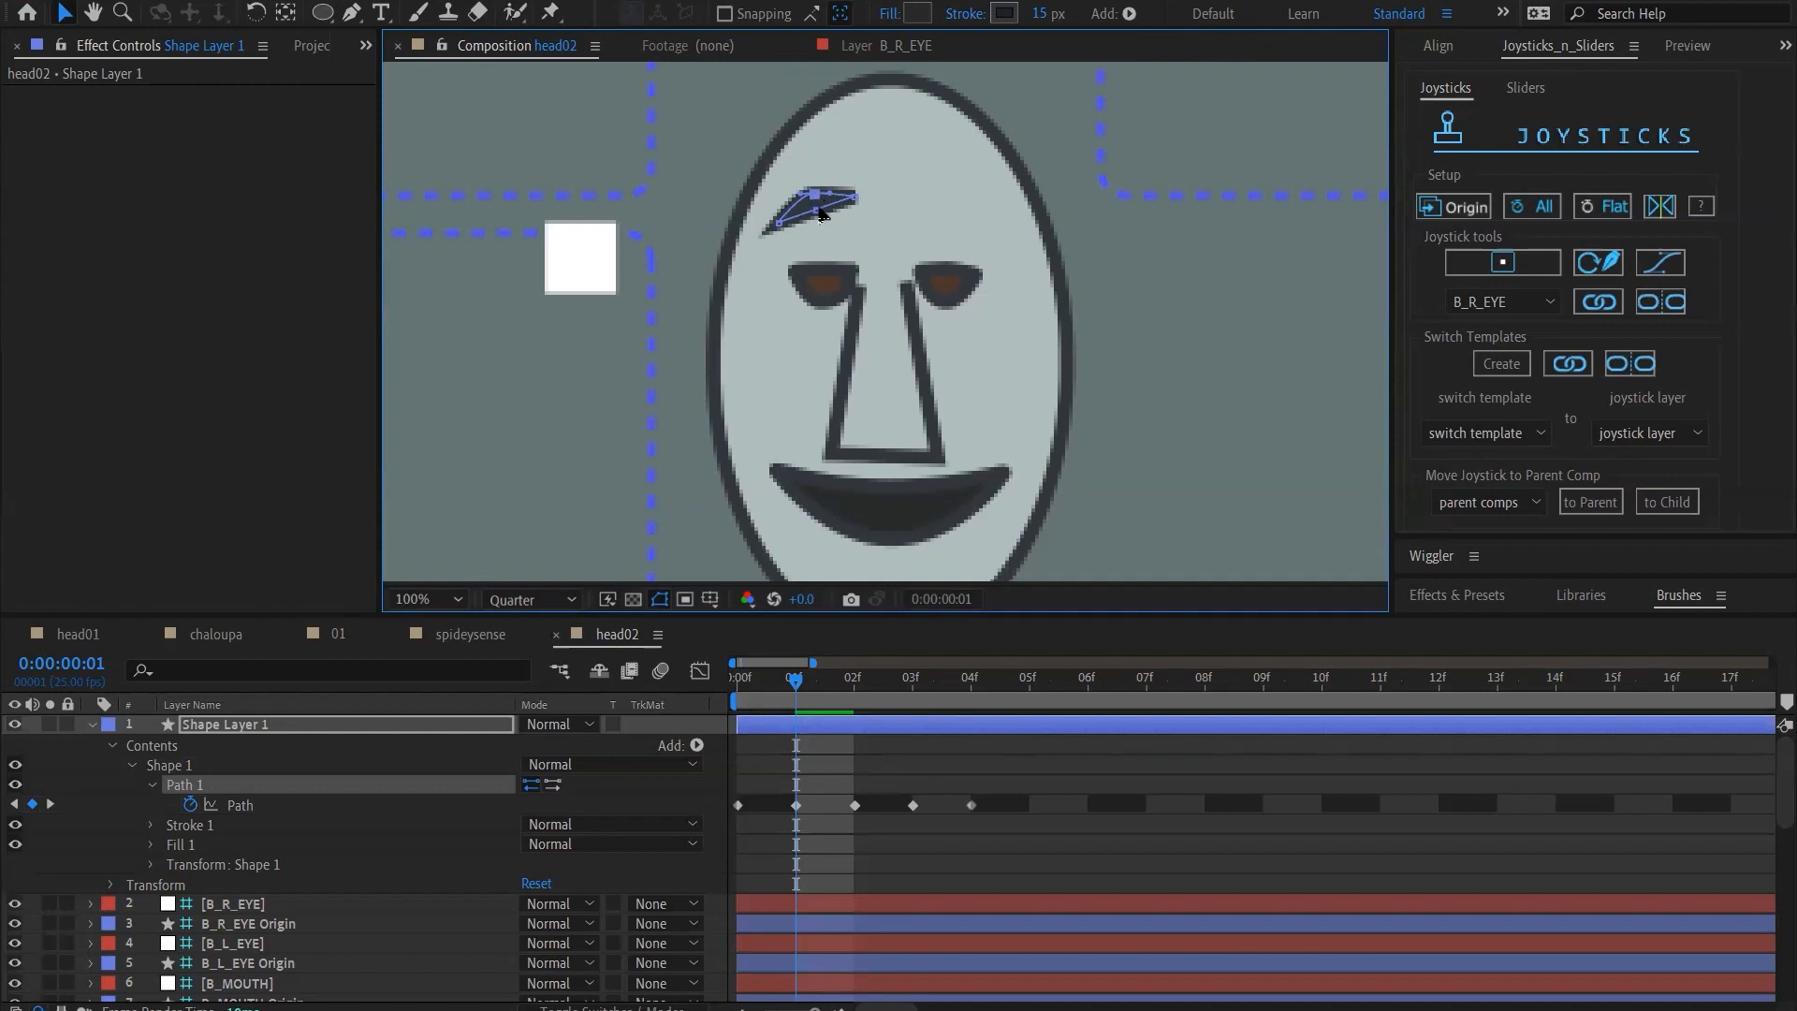
{"action": "left_click", "coordinate": [832, 227]}
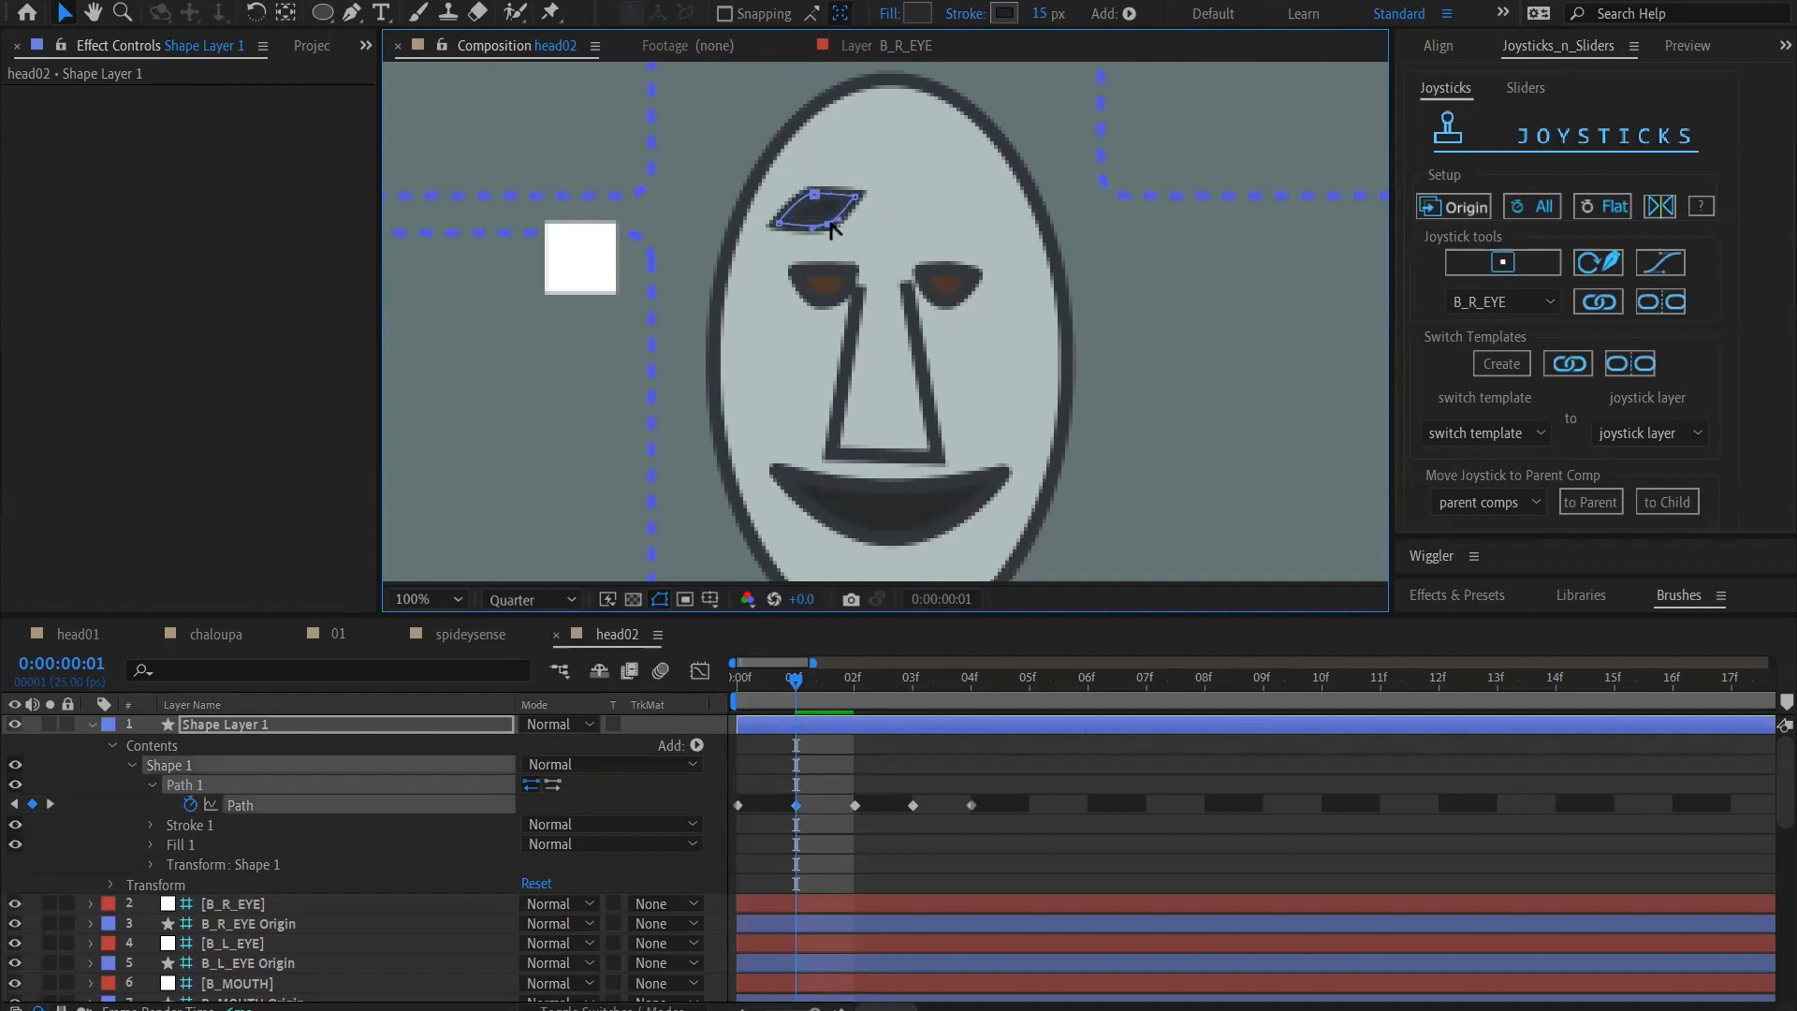
{"action": "left_click_drag", "start_coordinate": [813, 191], "coordinate": [823, 218]}
{"action": "left_click", "coordinate": [822, 215], "text": "ctrl+alt"}
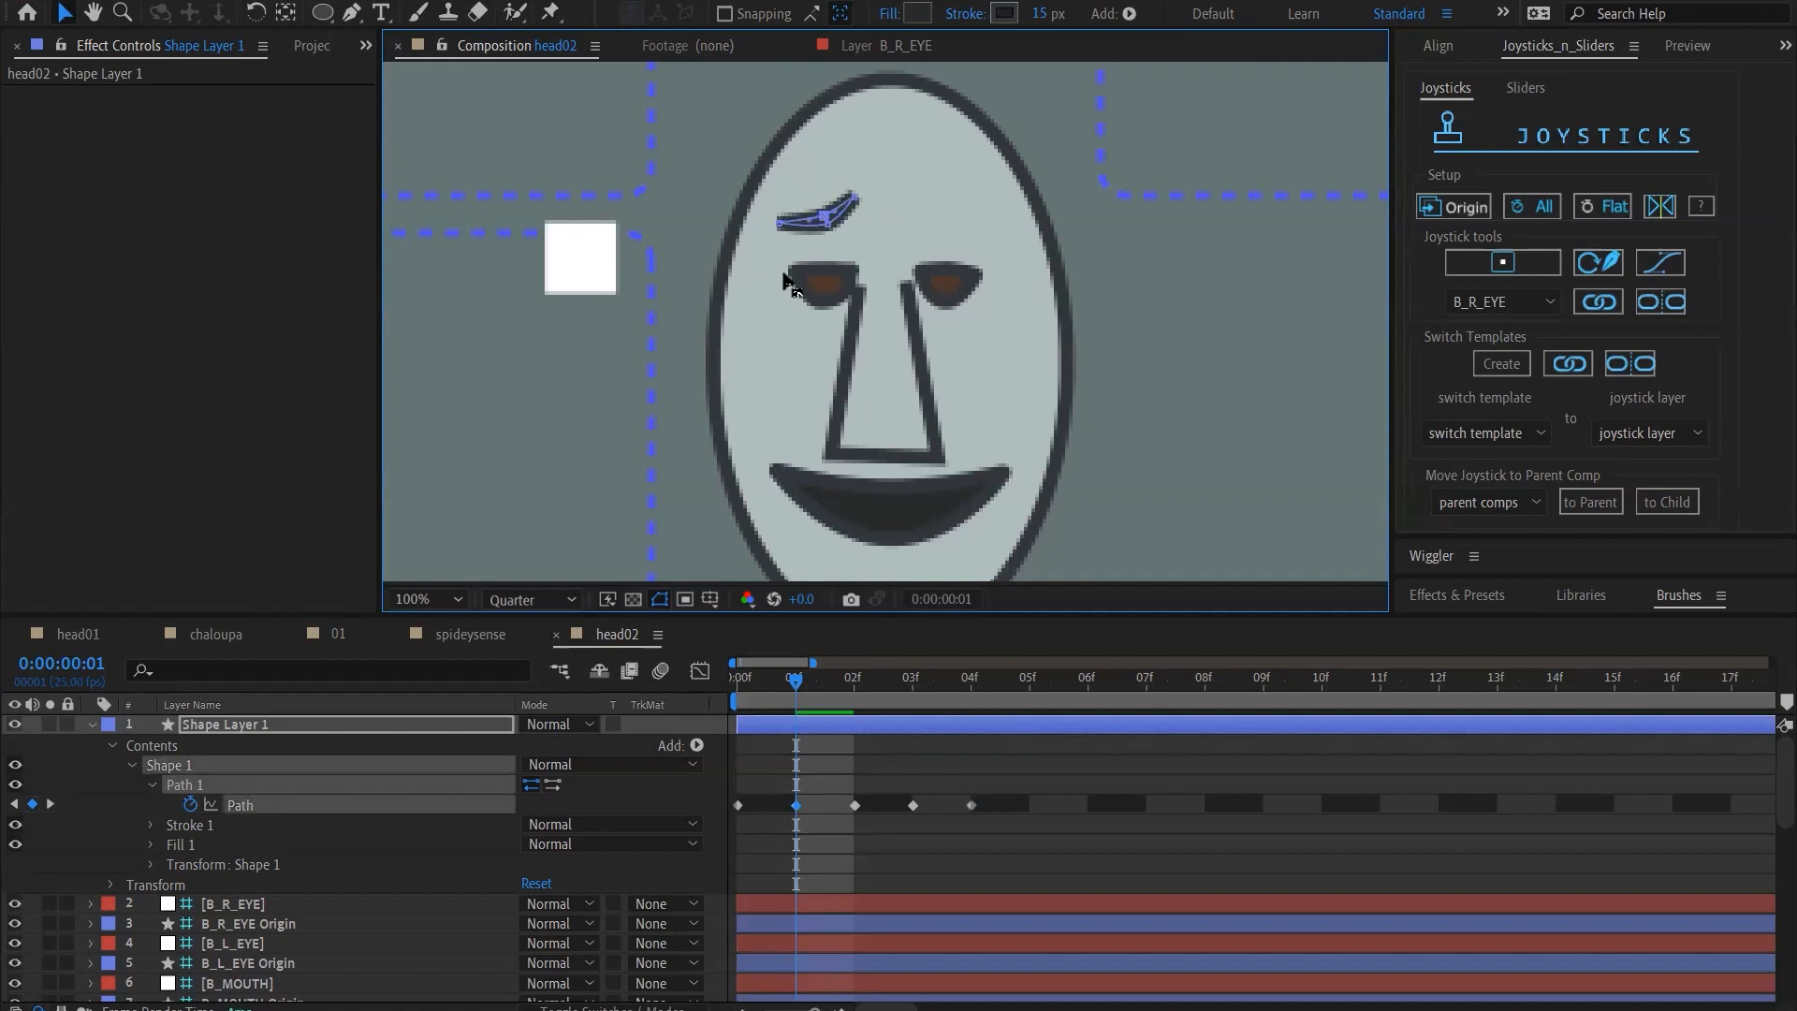
Set the eyebrow stroke's line cap to Round Cap and its line join to Round Join
{"action": "left_click", "coordinate": [151, 827]}
{"action": "scroll", "coordinate": [412, 900], "scroll_direction": "down", "scroll_amount": 3}
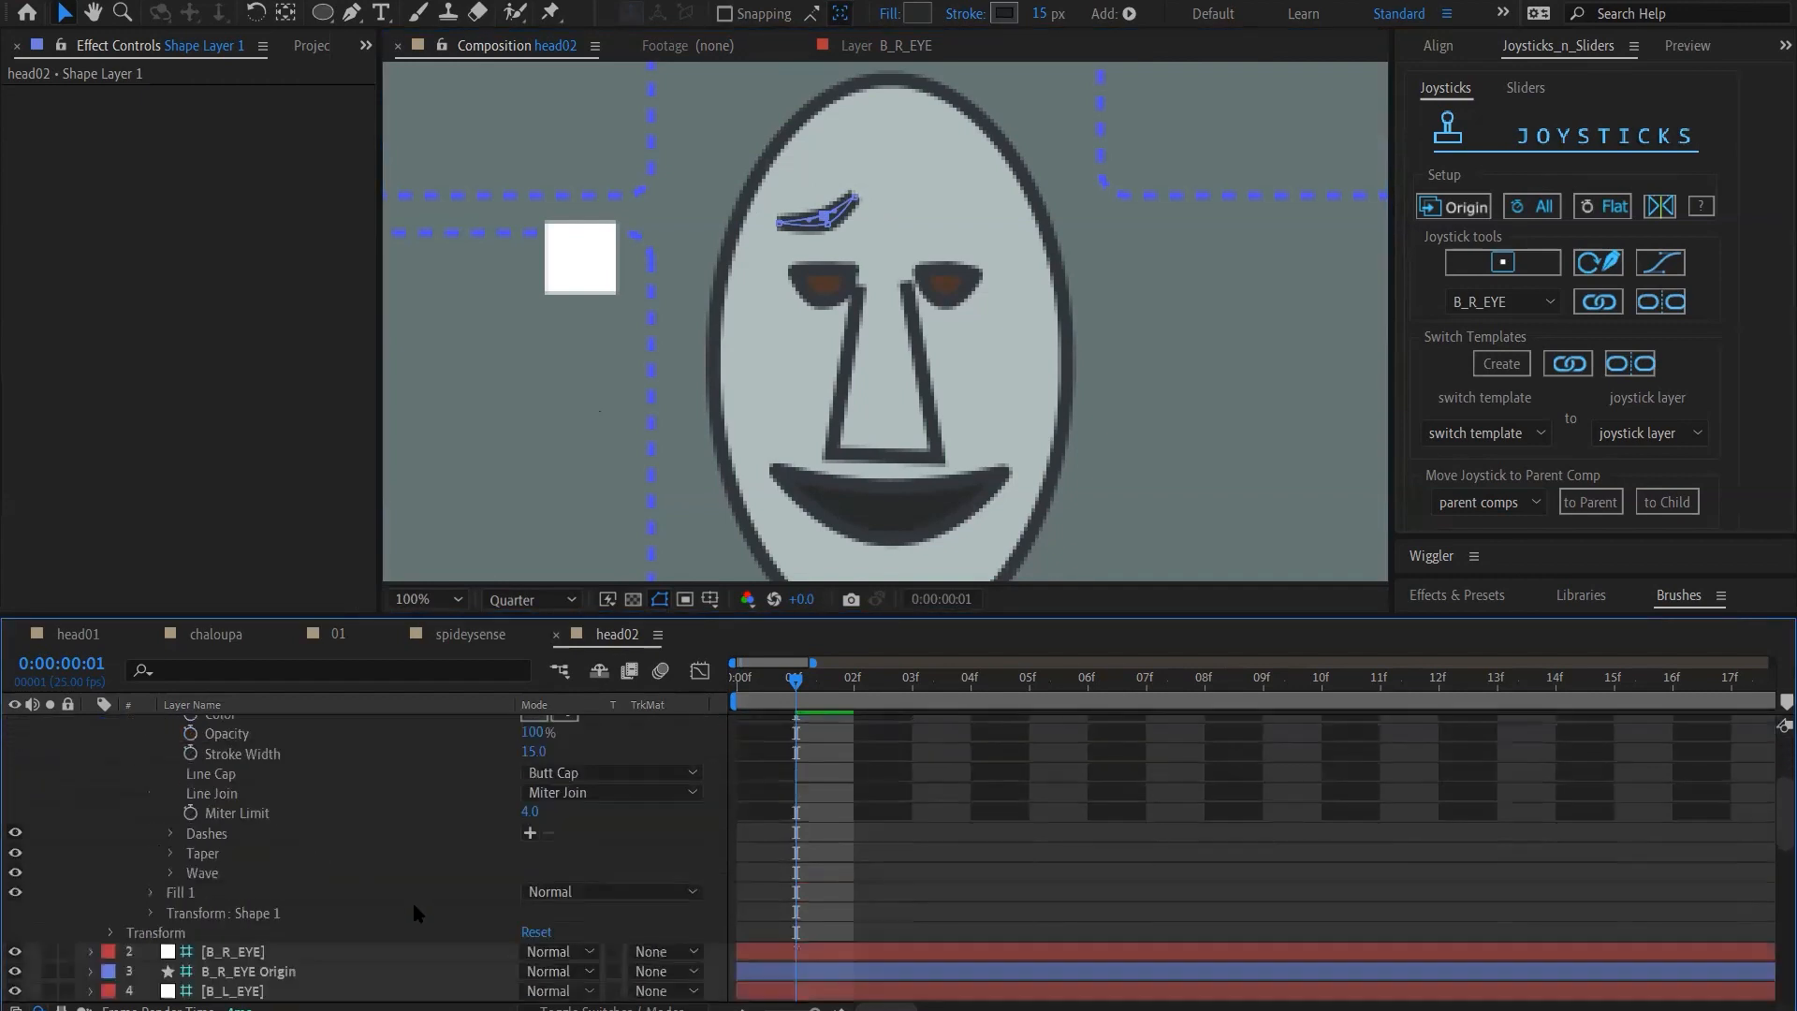
{"action": "left_click", "coordinate": [590, 775]}
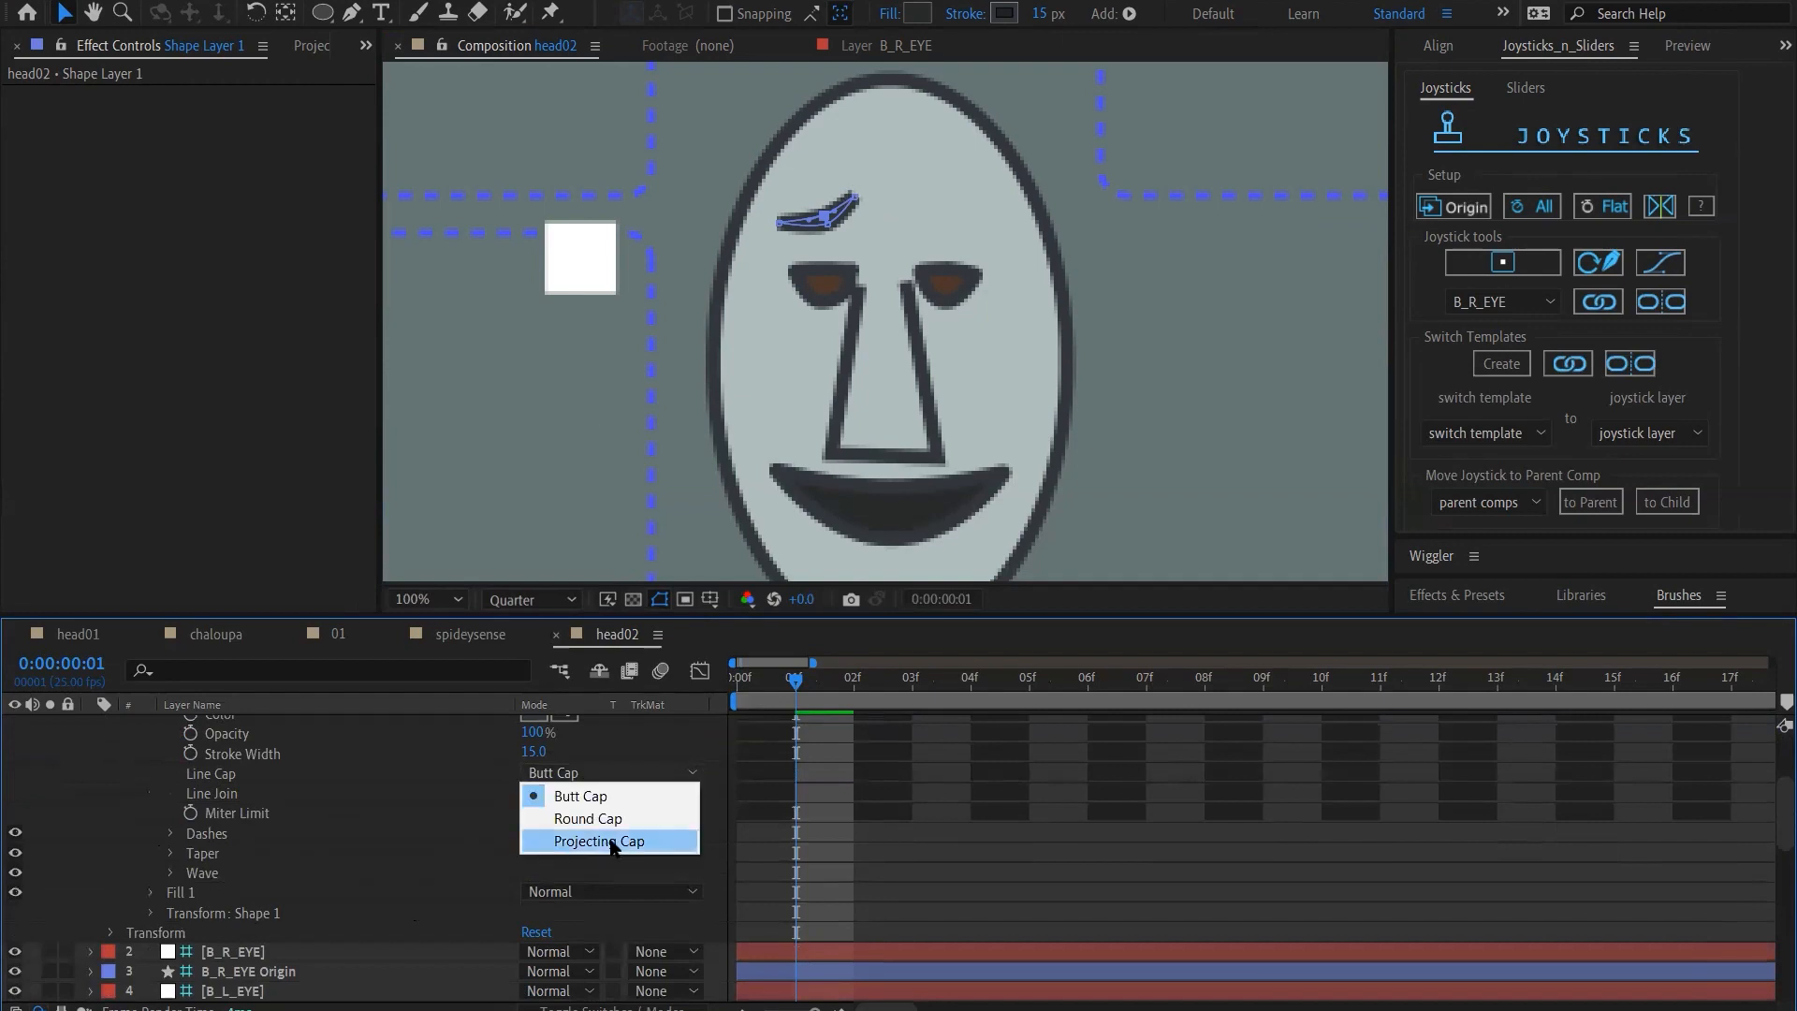
{"action": "left_click", "coordinate": [616, 820]}
{"action": "left_click", "coordinate": [582, 794]}
{"action": "left_click", "coordinate": [606, 838]}
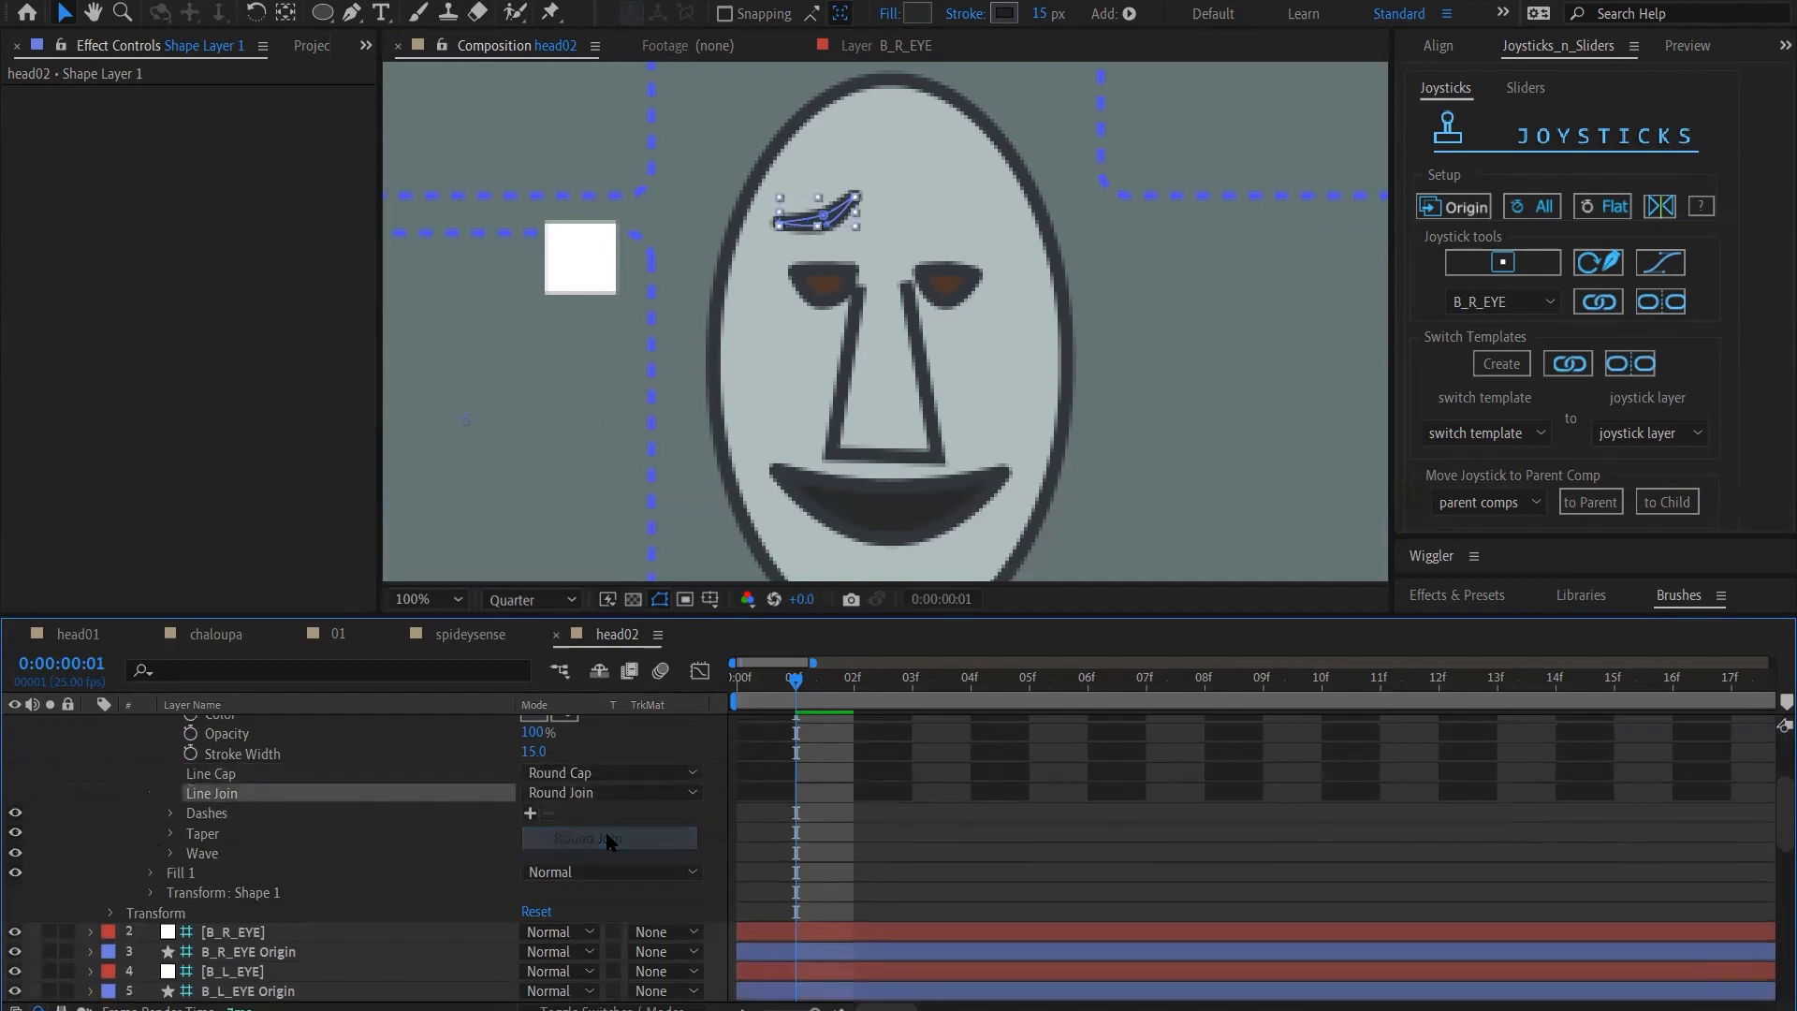
{"action": "left_click", "coordinate": [108, 805]}
{"action": "mouse_move", "coordinate": [794, 688]}
{"action": "left_mouse_down"}
{"action": "mouse_move", "coordinate": [709, 688]}
{"action": "mouse_move", "coordinate": [804, 693]}
{"action": "left_mouse_up"}
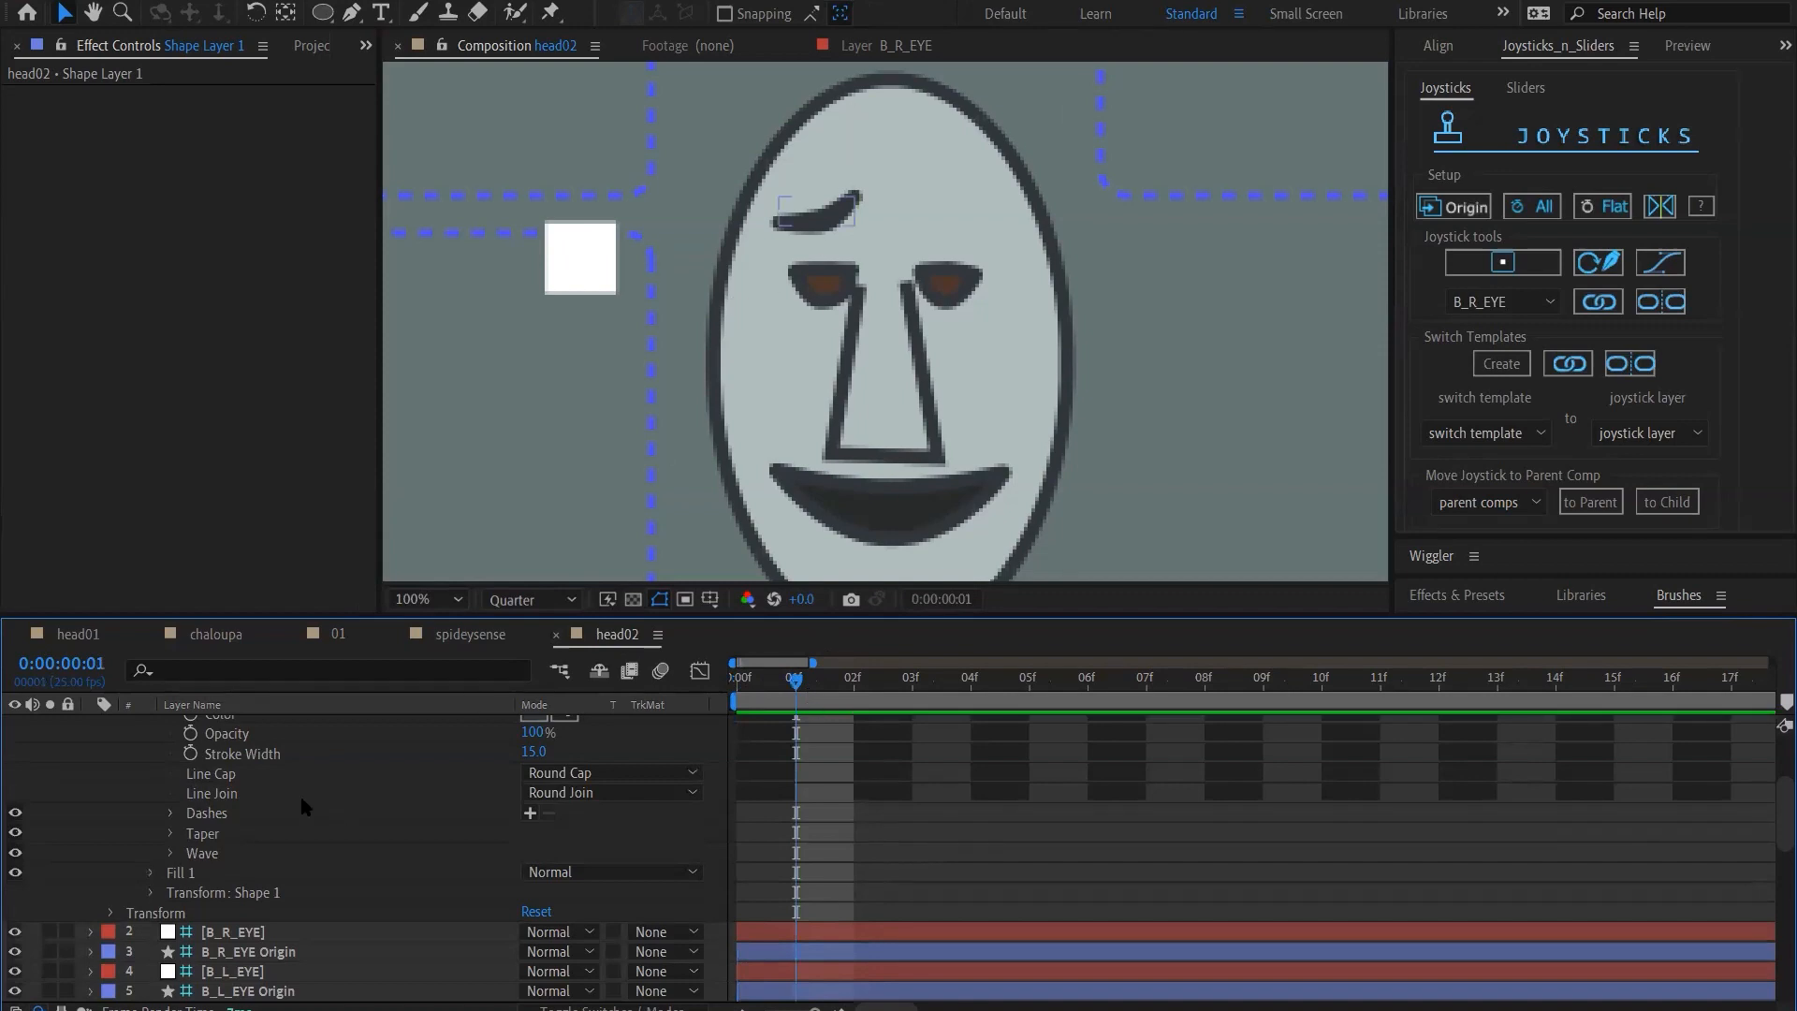
Refine the eyebrow path at frame 1 with a higher inner end and lower outer end, and shift the whole brow slightly down
{"action": "scroll", "coordinate": [300, 792], "scroll_direction": "up", "scroll_amount": 3}
{"action": "left_click", "coordinate": [277, 724]}
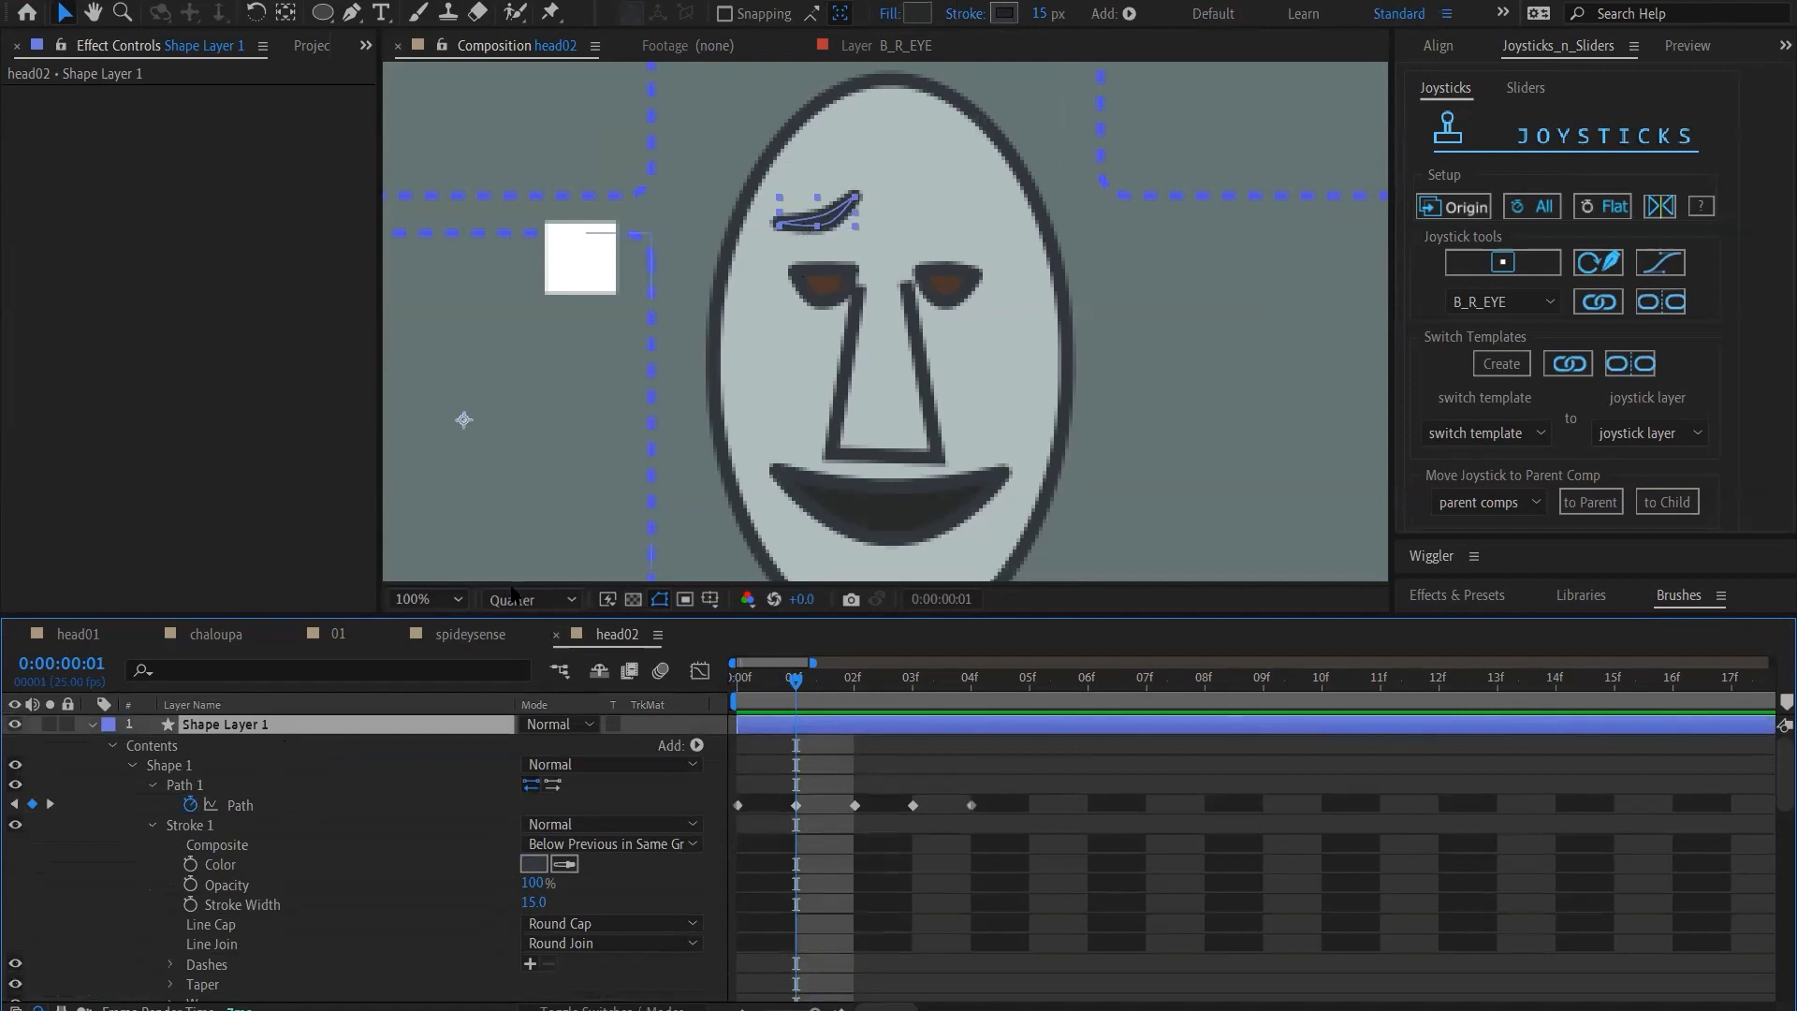
{"action": "left_click", "coordinate": [797, 807]}
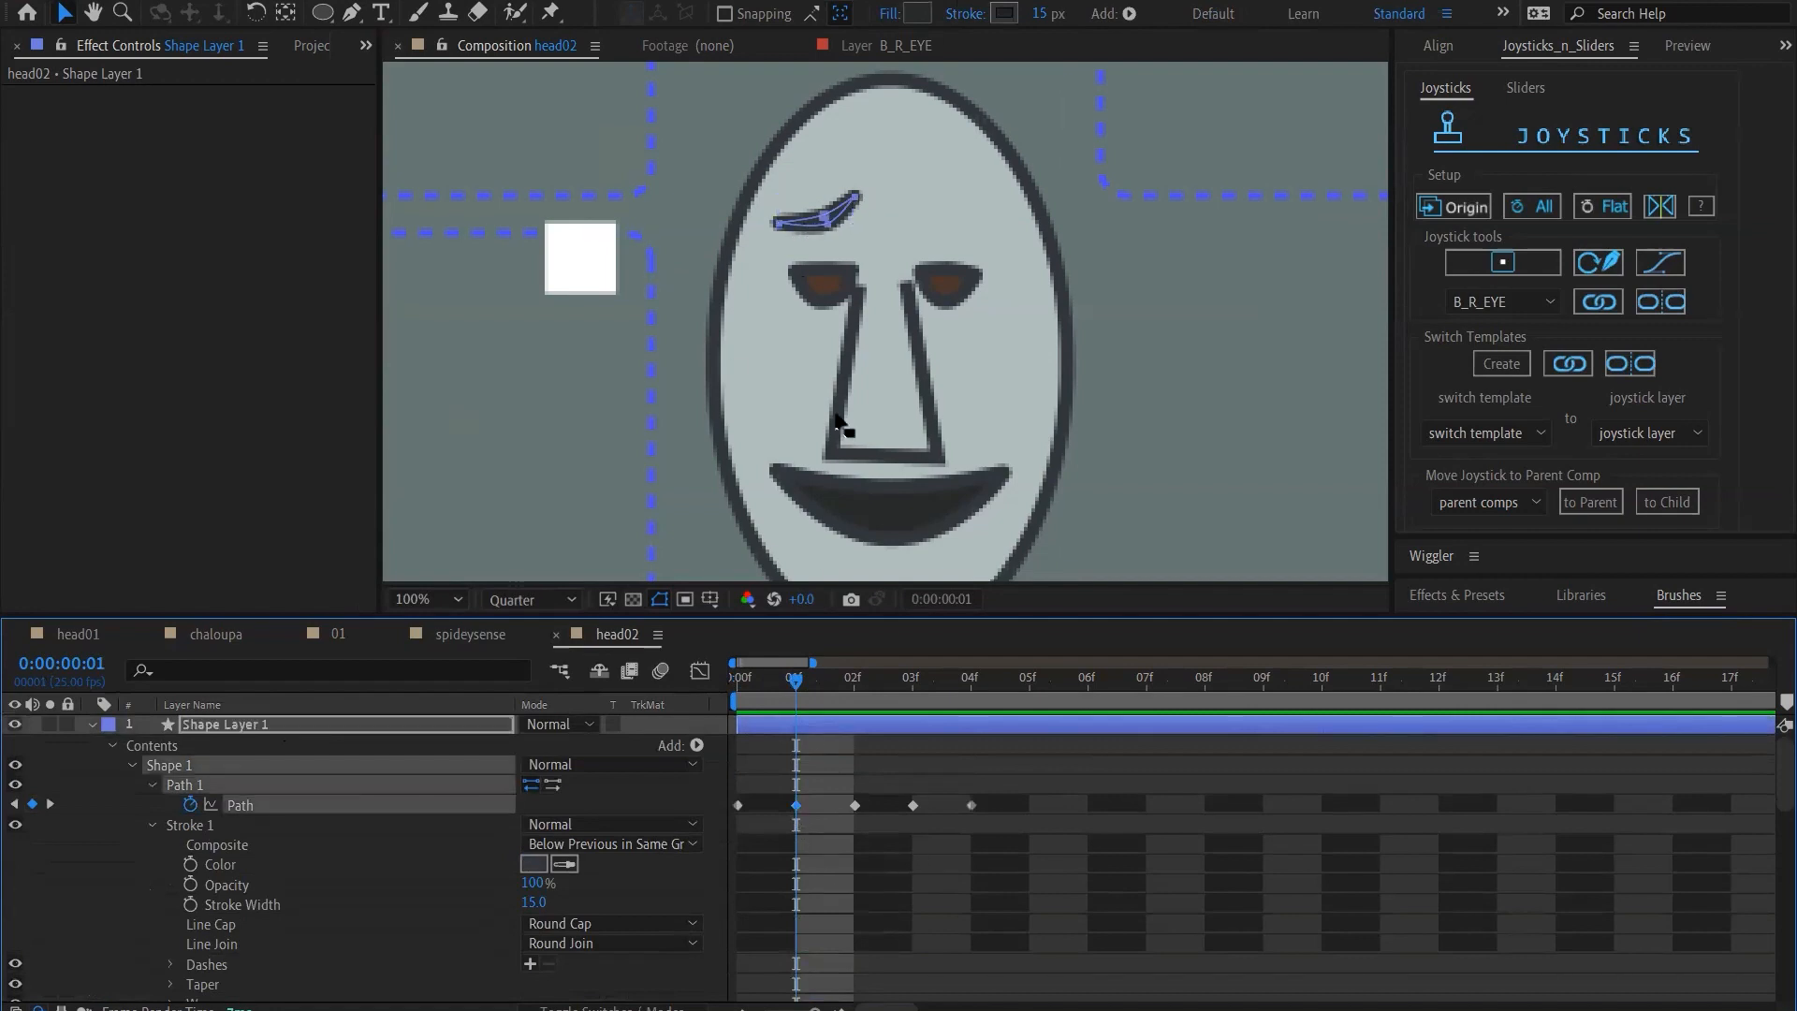
{"action": "left_click", "coordinate": [824, 218]}
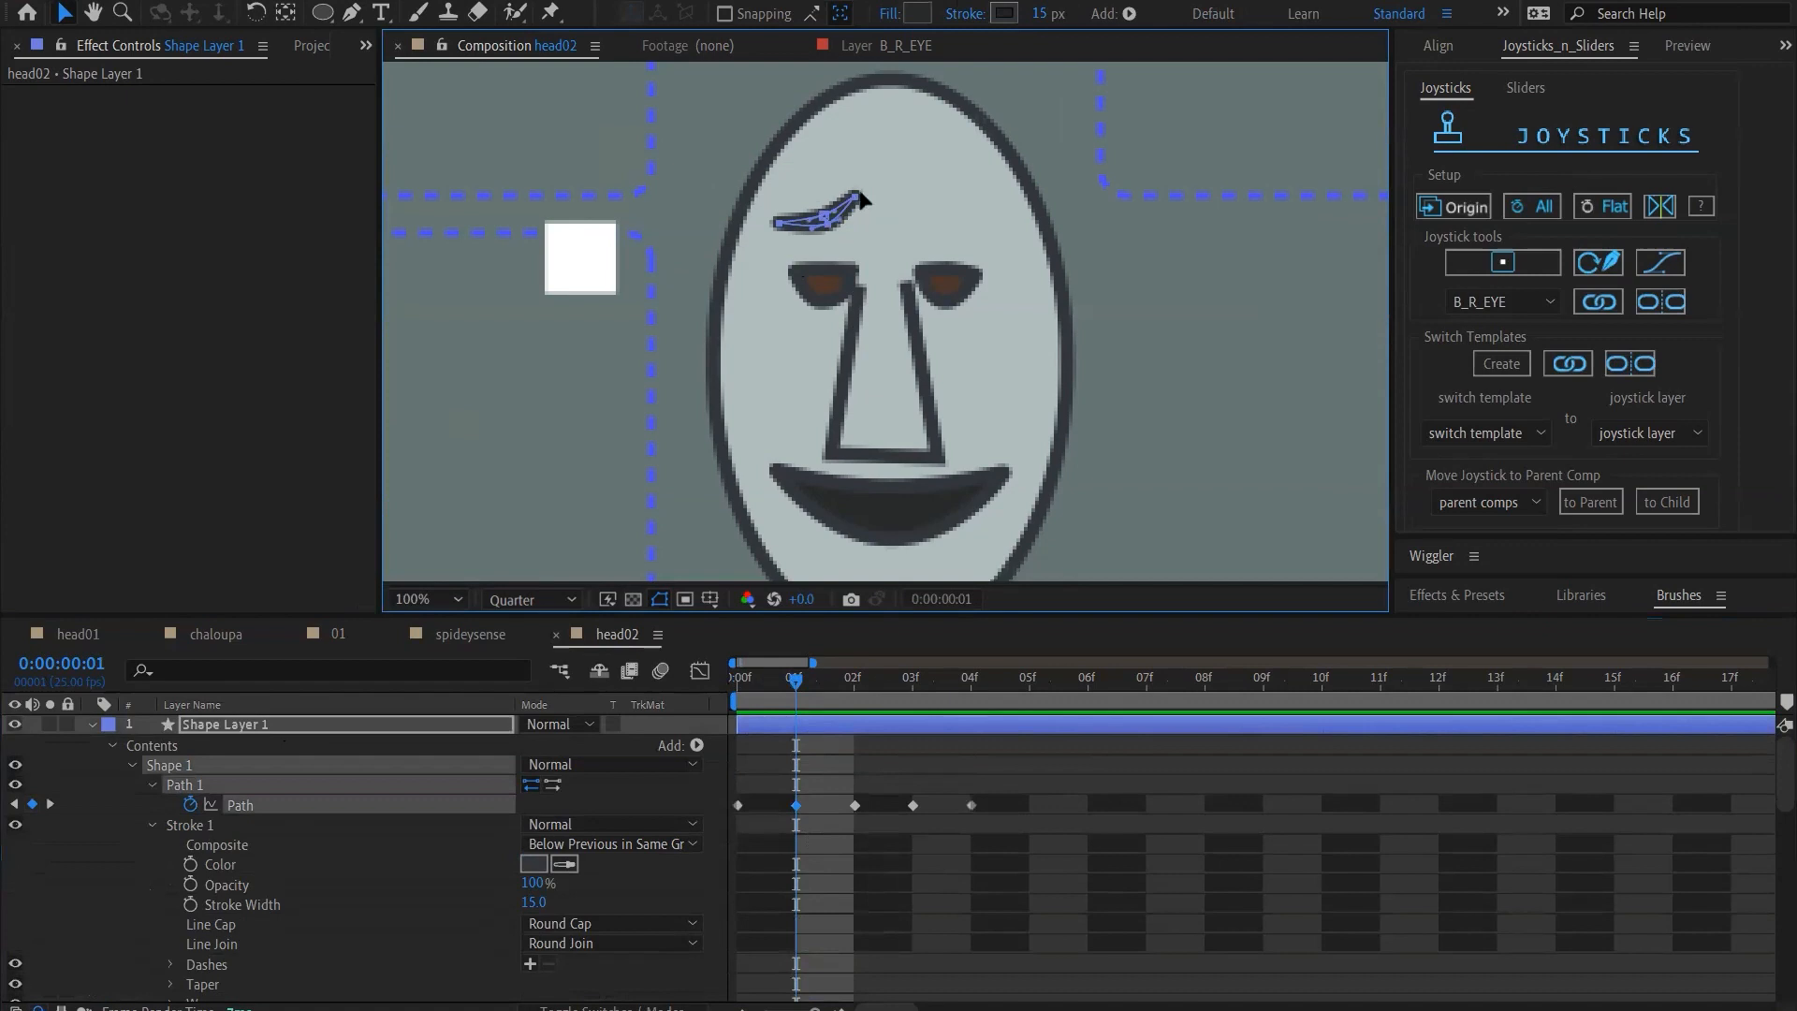
{"action": "left_click_drag", "start_coordinate": [853, 195], "coordinate": [780, 231]}
{"action": "key", "text": "ctrl+z"}
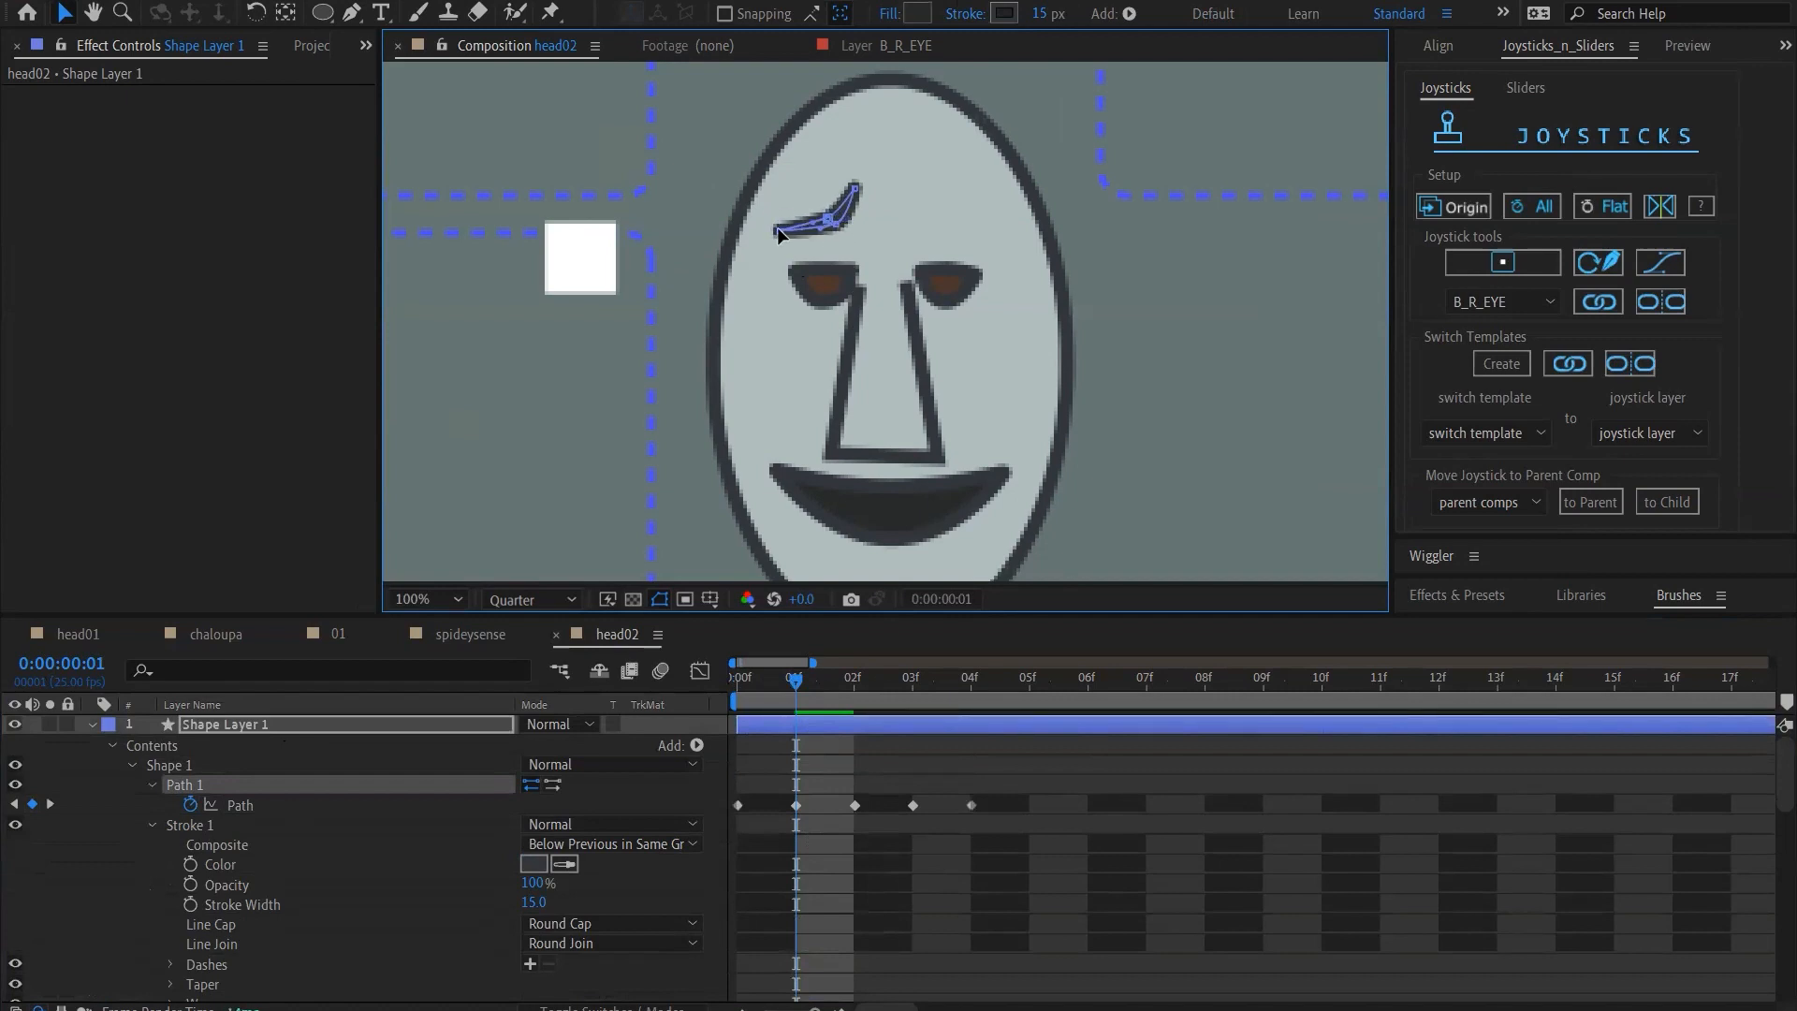
{"action": "left_click_drag", "start_coordinate": [719, 713], "coordinate": [803, 719]}
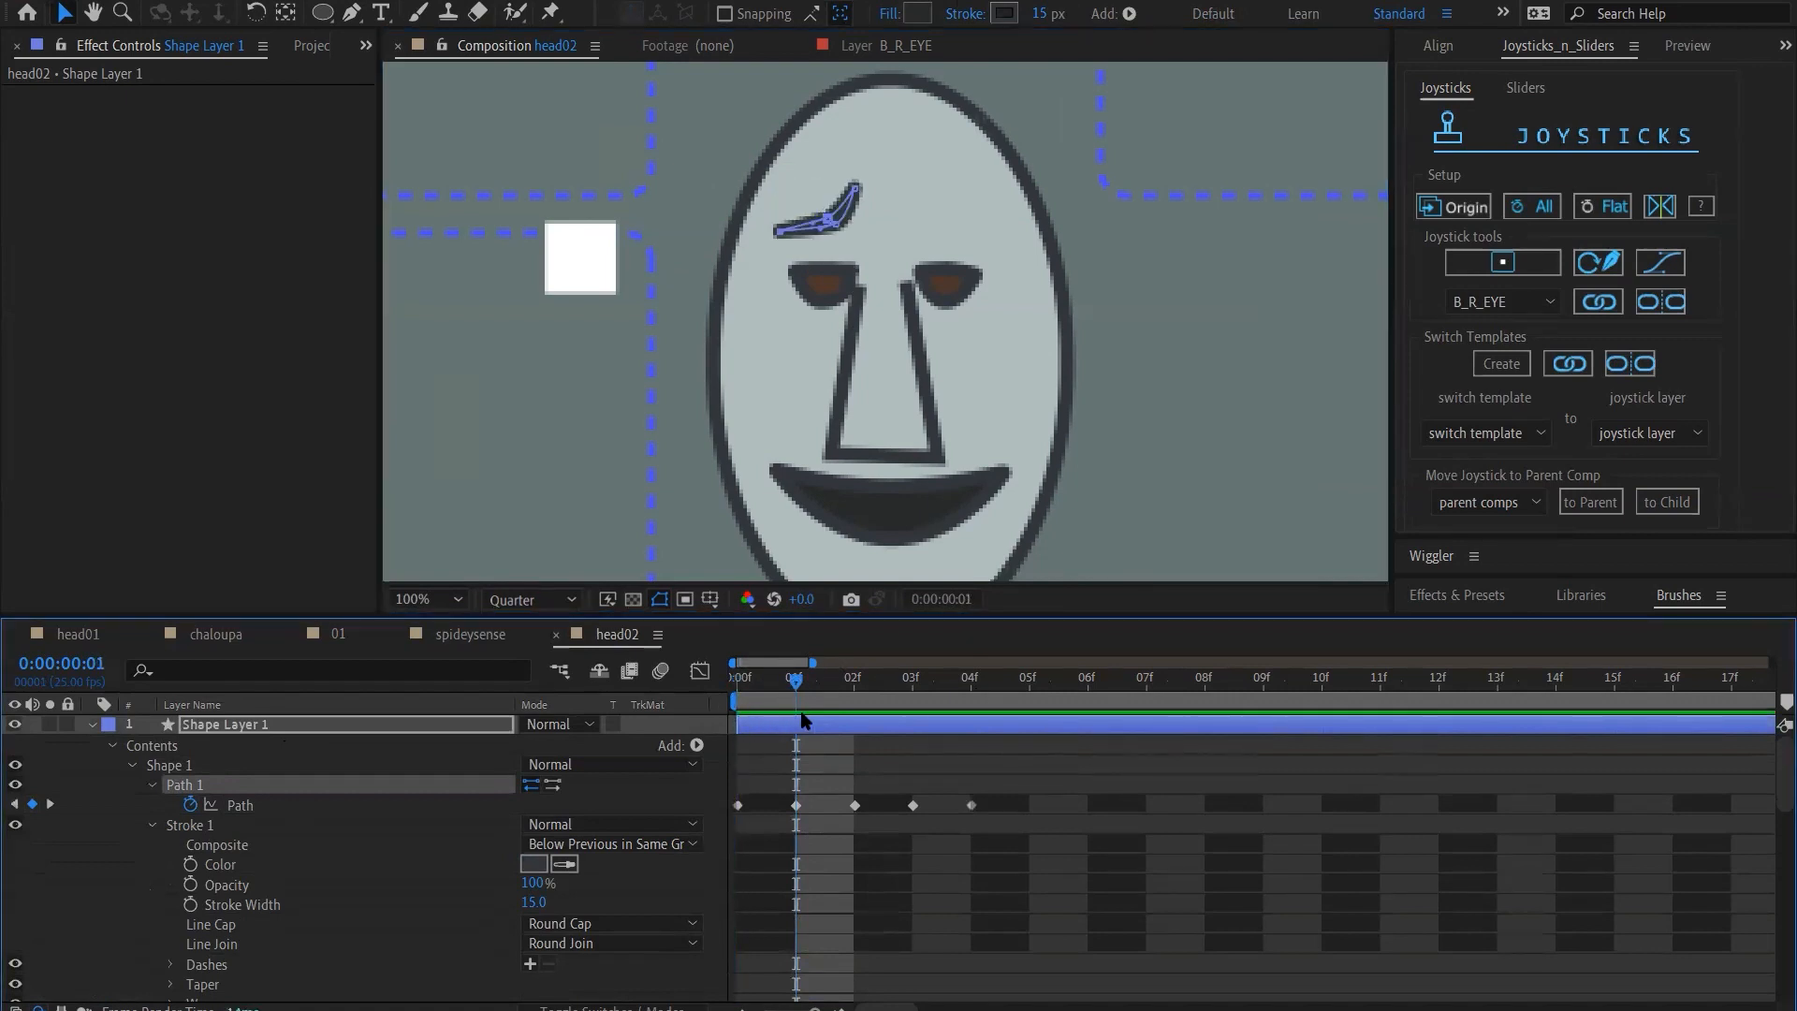
{"action": "left_click", "coordinate": [795, 806]}
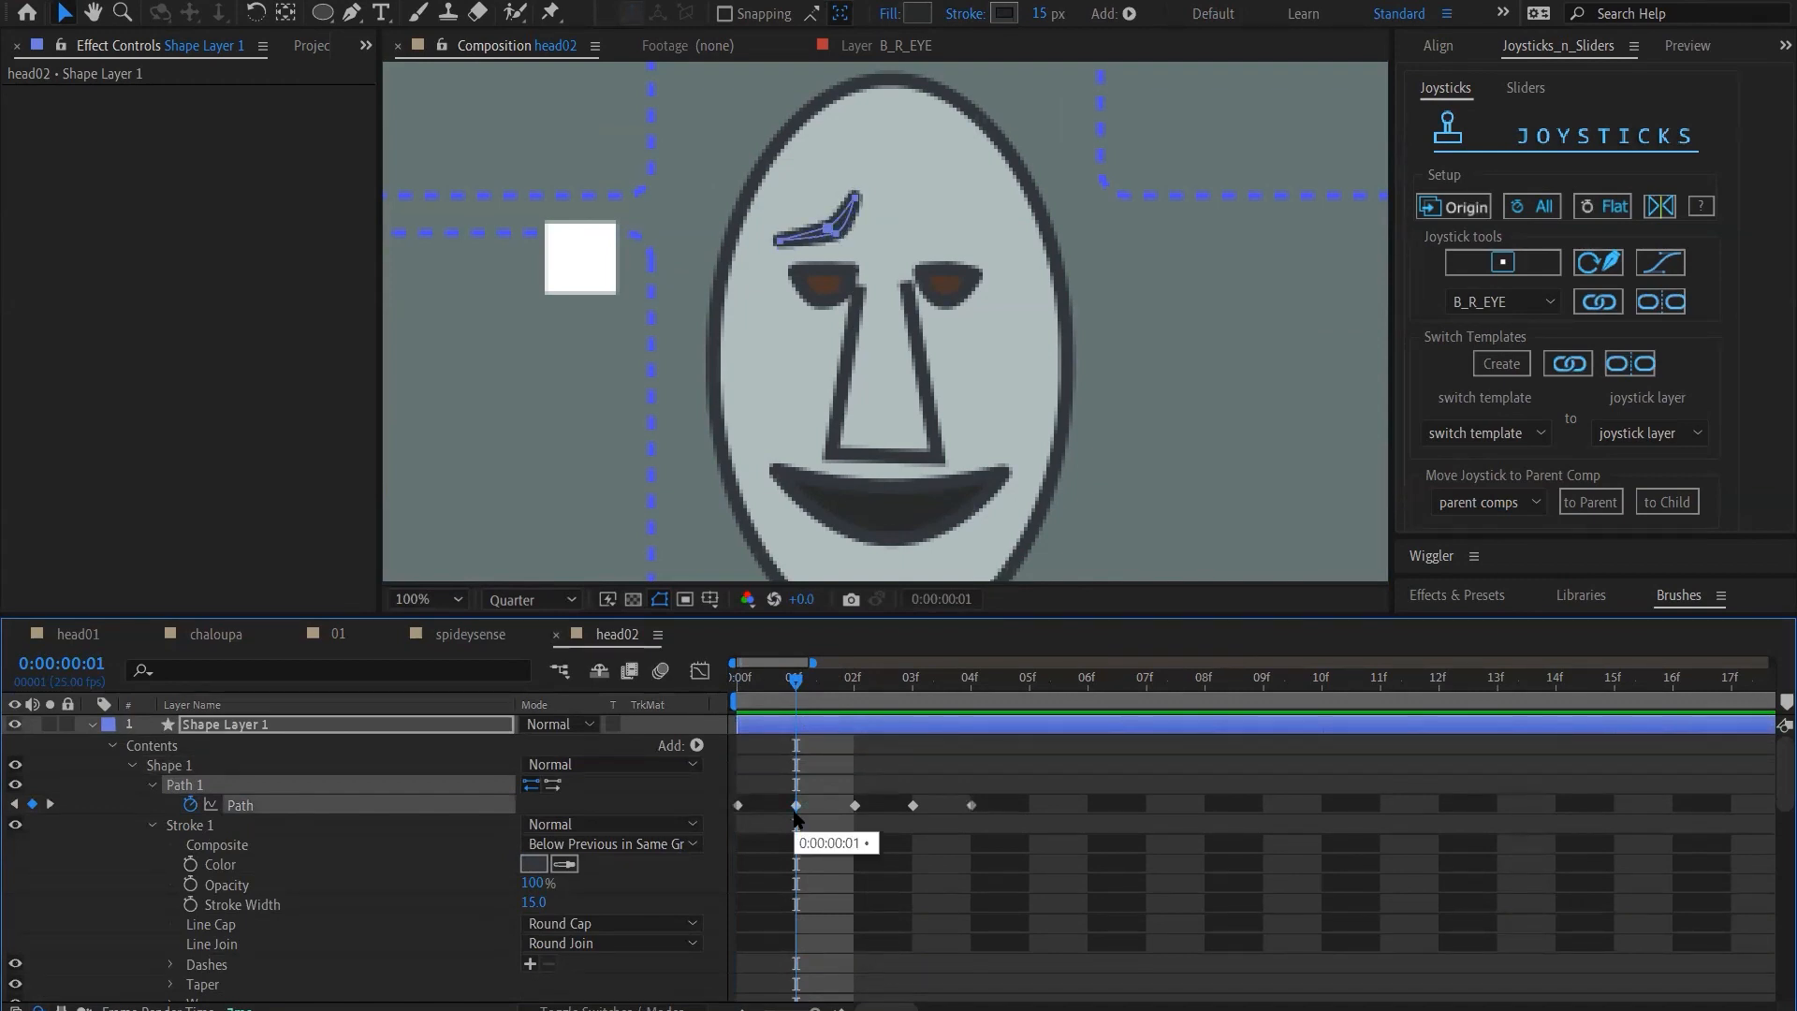
Reshape the eyebrow path at frame 2 into a slanted arch with the inner end lowered toward the nose
{"action": "left_click", "coordinate": [855, 694]}
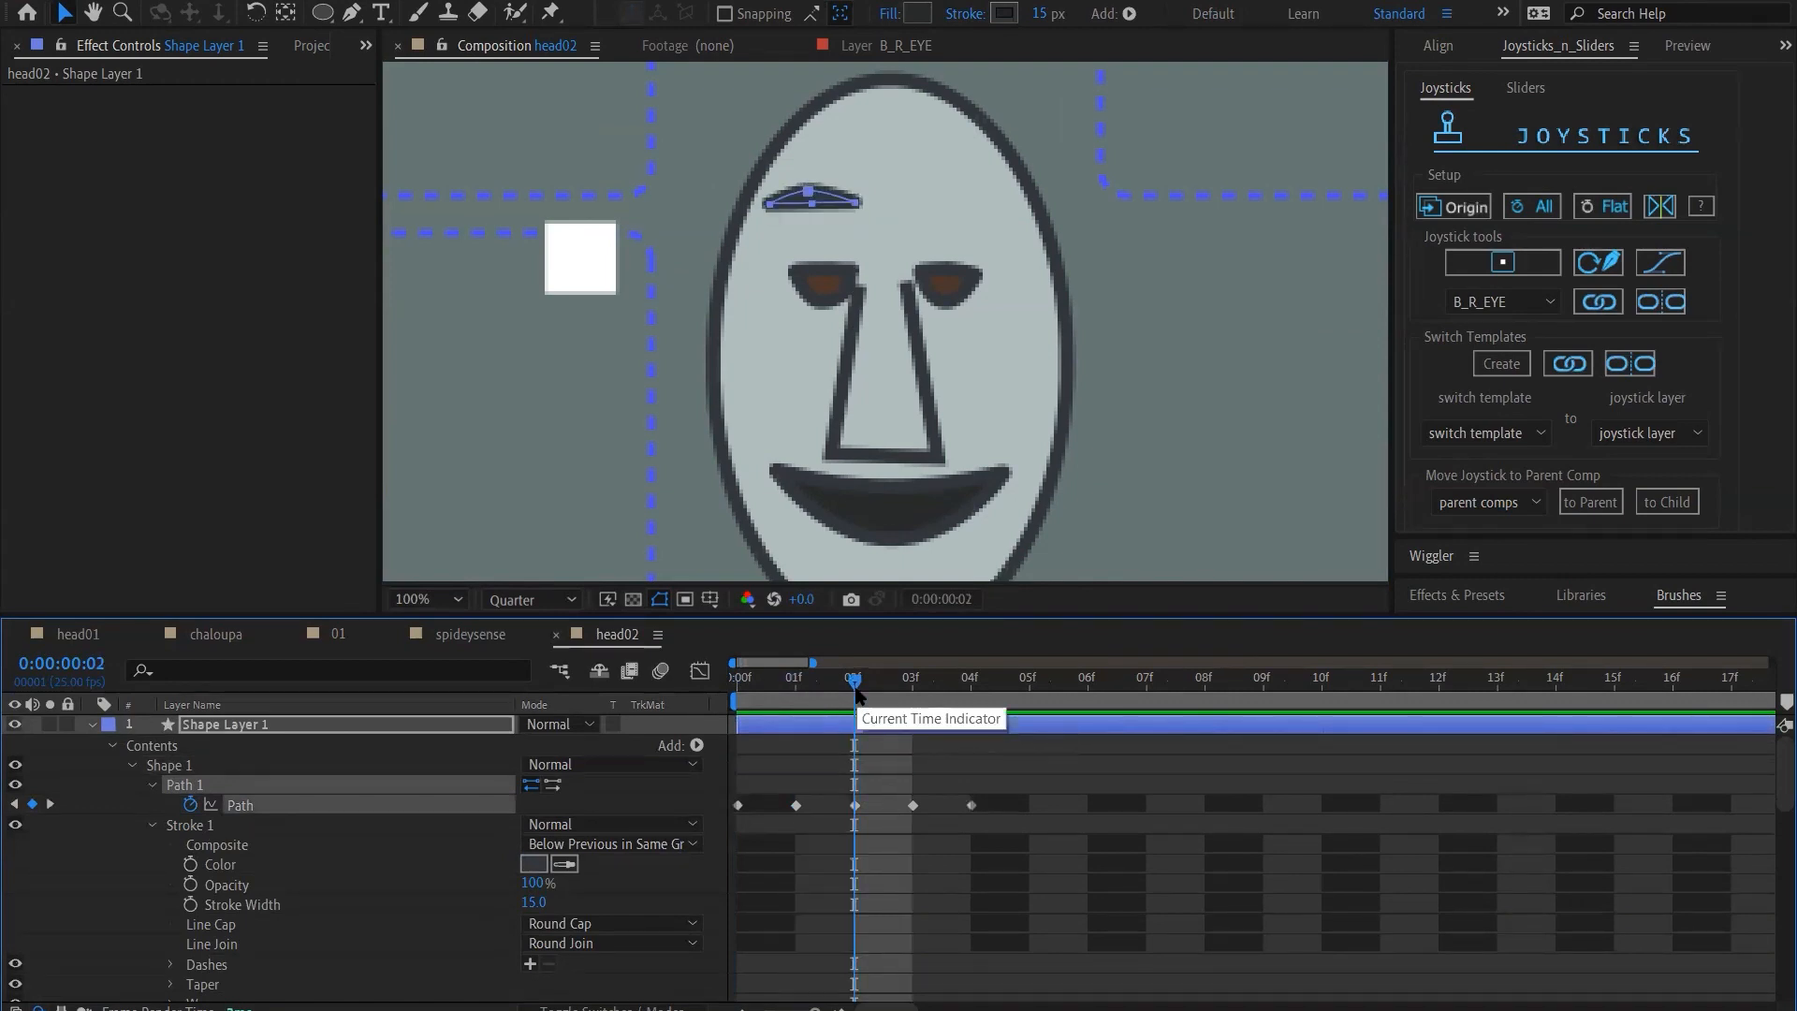
{"action": "left_click", "coordinate": [812, 201]}
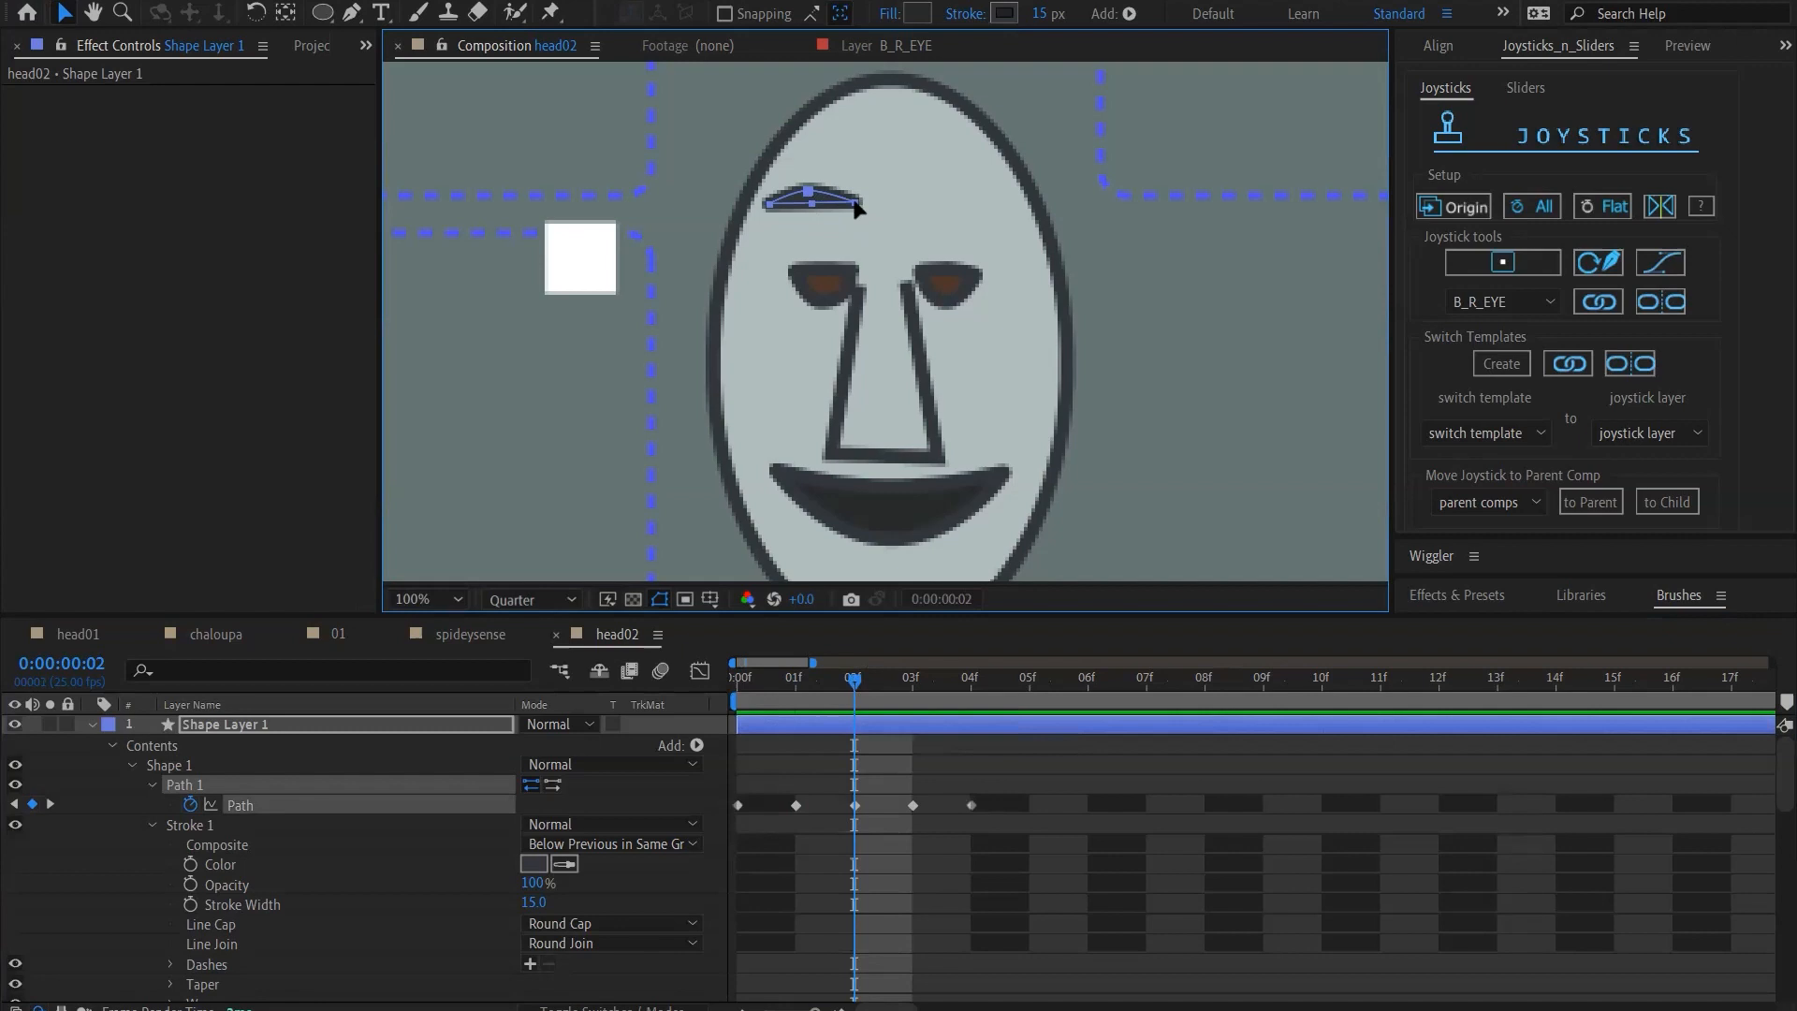
{"action": "left_click_drag", "start_coordinate": [855, 208], "coordinate": [858, 236]}
{"action": "mouse_move", "coordinate": [810, 204]}
{"action": "left_mouse_down"}
{"action": "mouse_move", "coordinate": [812, 227]}
{"action": "mouse_move", "coordinate": [810, 202]}
{"action": "mouse_move", "coordinate": [835, 219]}
{"action": "left_mouse_up"}
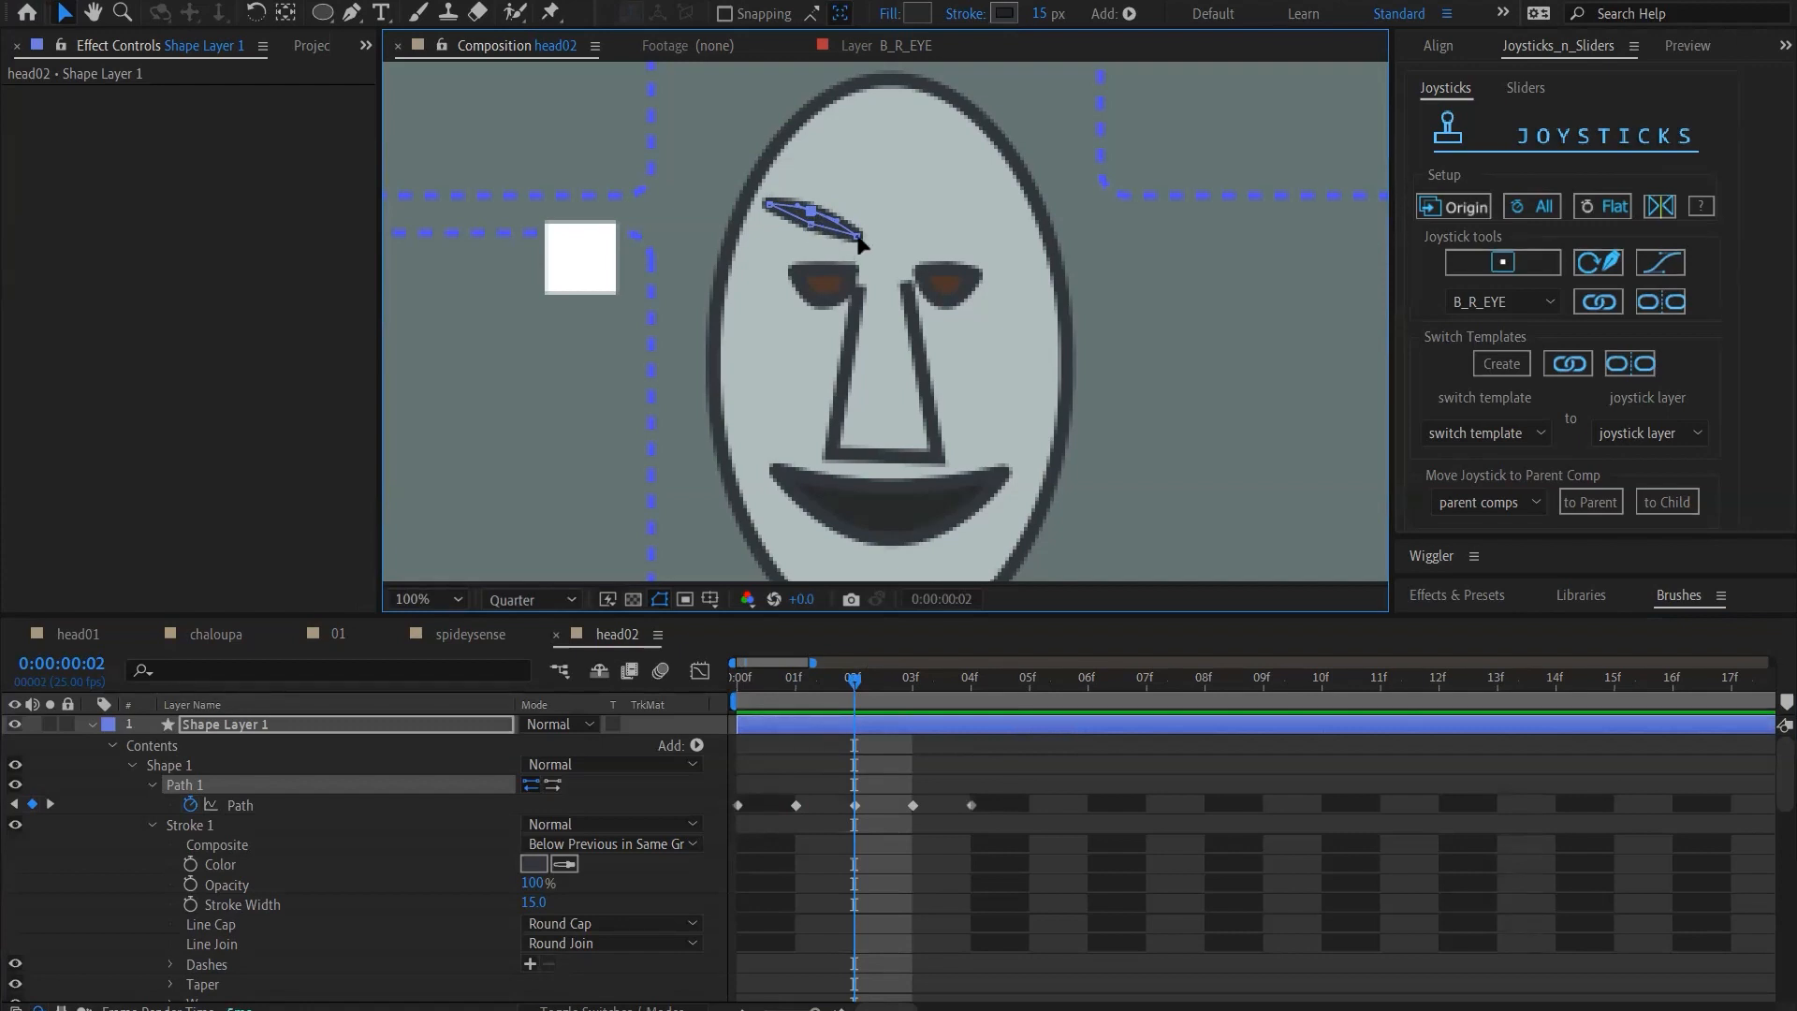
{"action": "left_click_drag", "start_coordinate": [859, 238], "coordinate": [860, 244]}
{"action": "left_click_drag", "start_coordinate": [769, 205], "coordinate": [811, 207]}
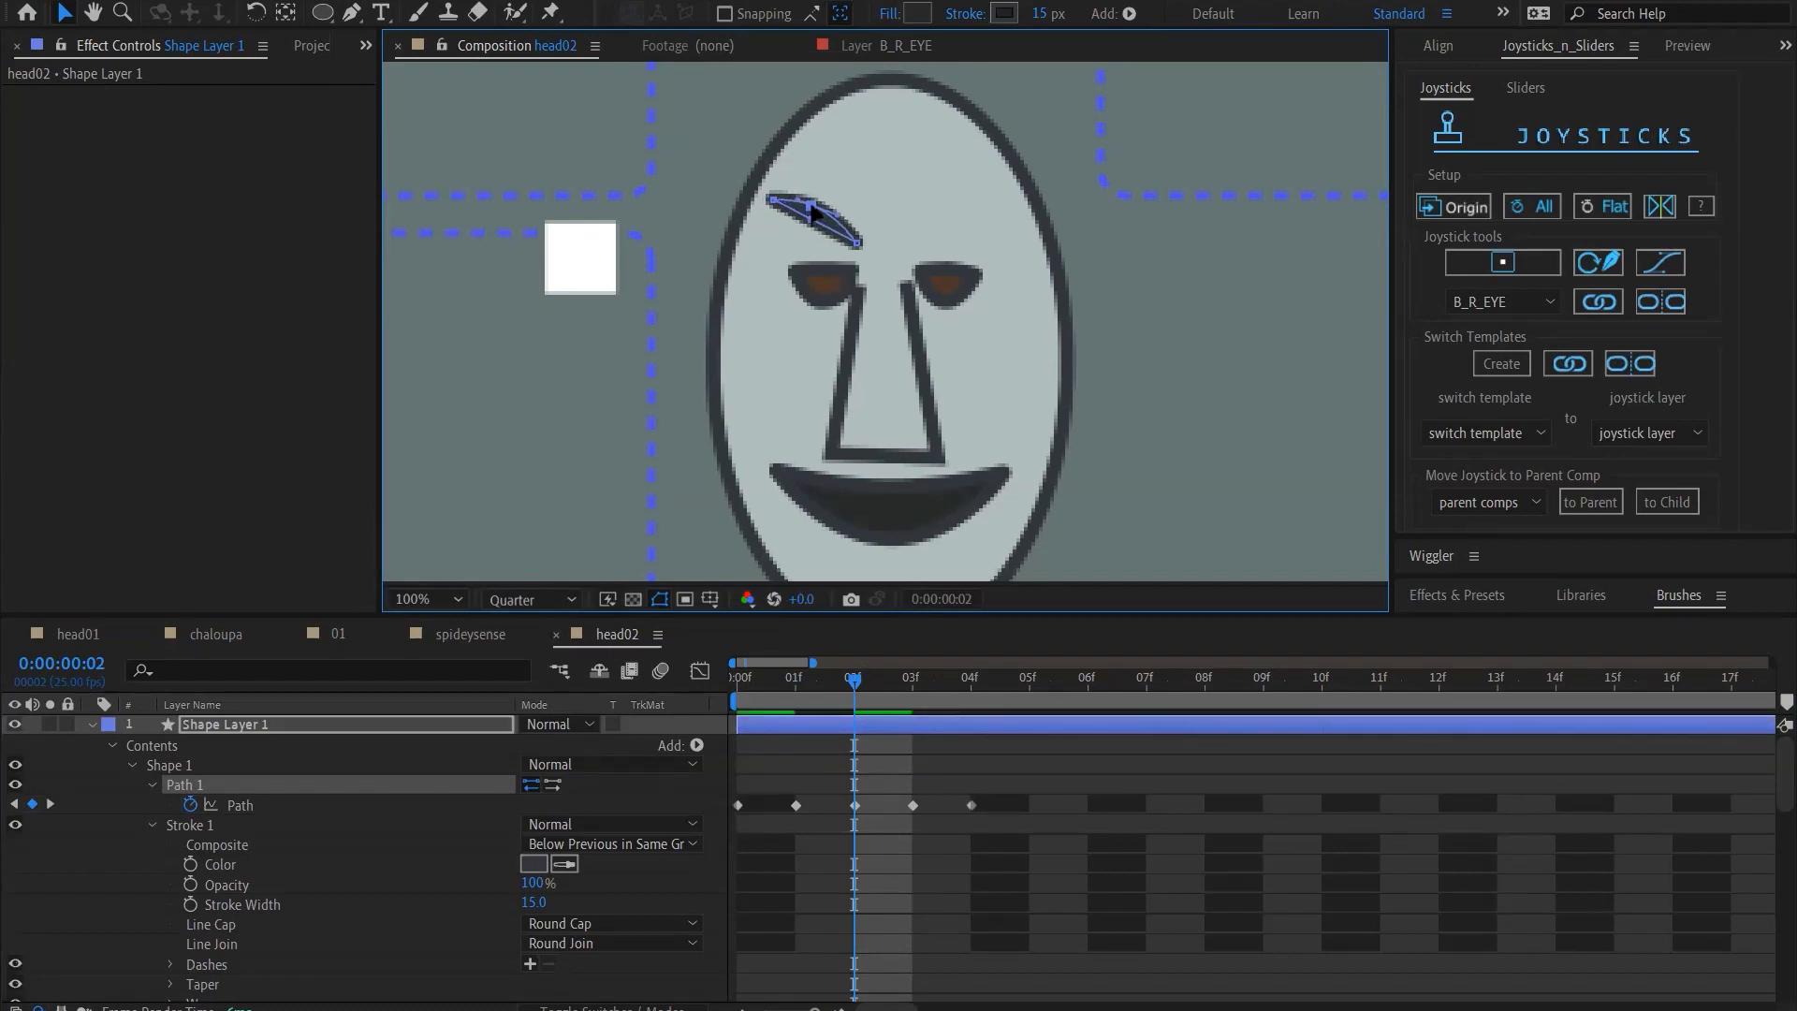
{"action": "left_click_drag", "start_coordinate": [853, 678], "coordinate": [850, 776]}
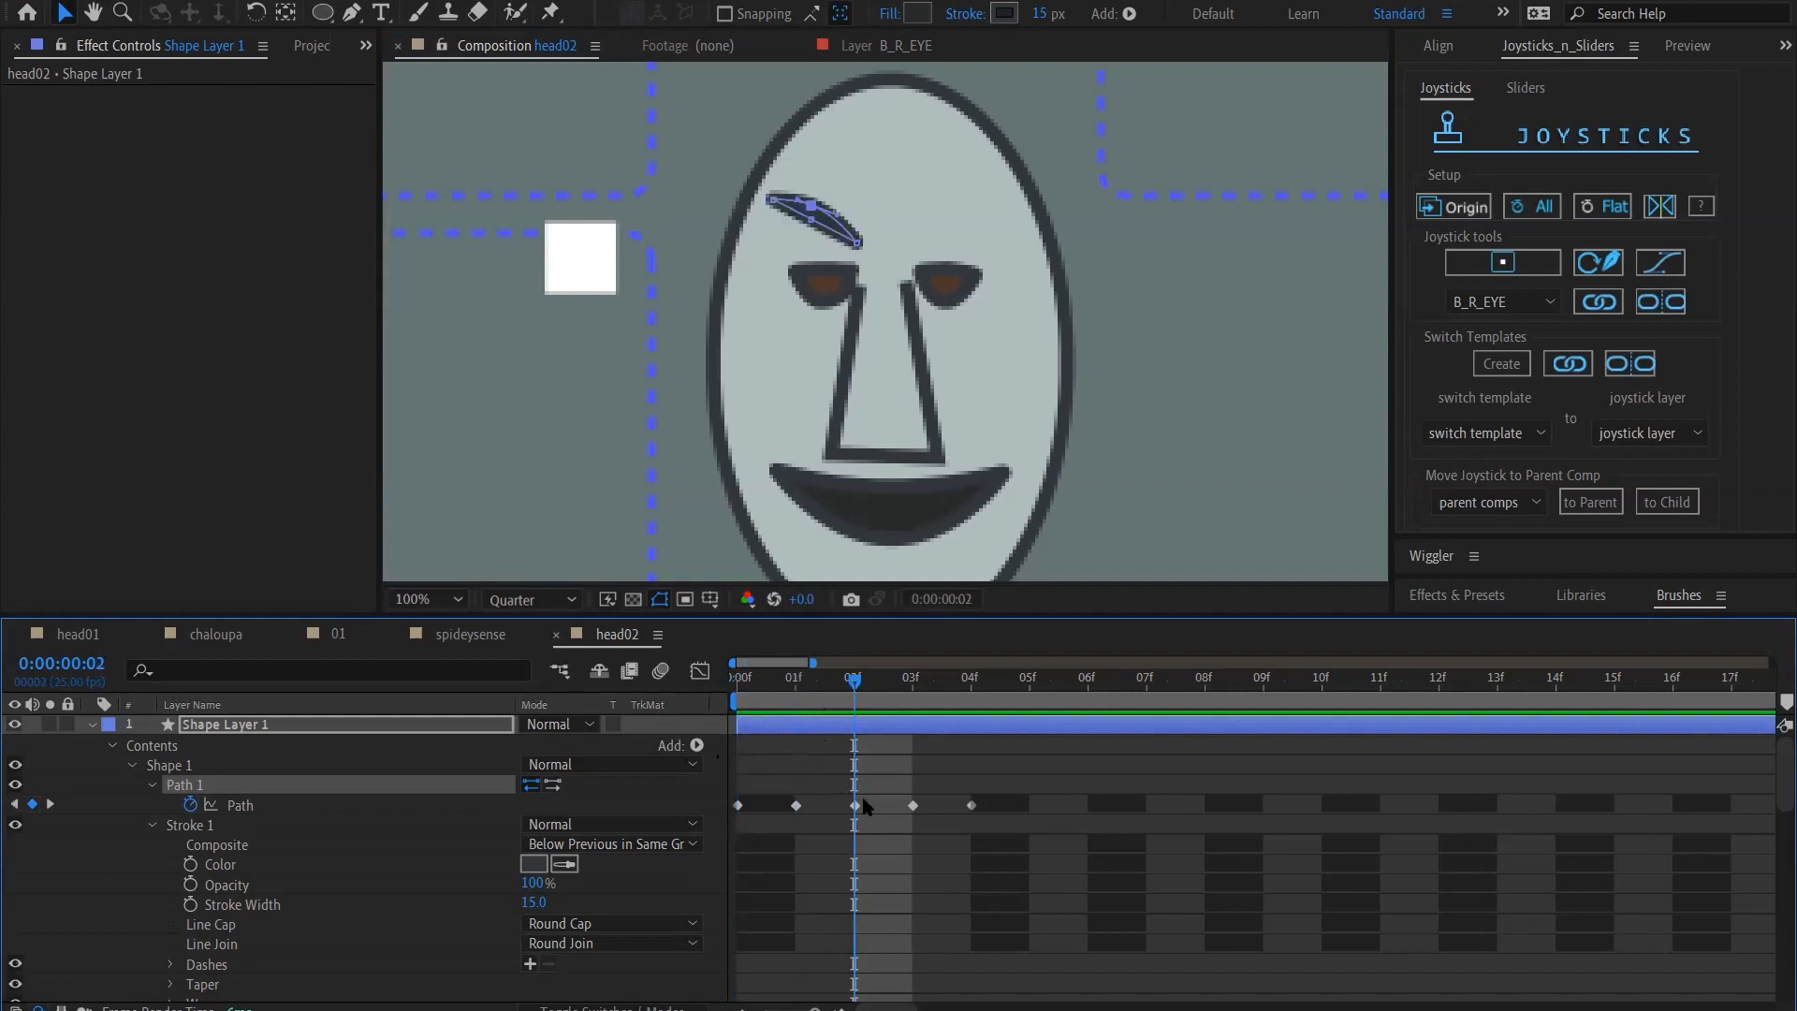
Shift the whole eyebrow path at frame 2 down and slightly inward so it sits just above the eye
{"action": "left_click", "coordinate": [855, 806]}
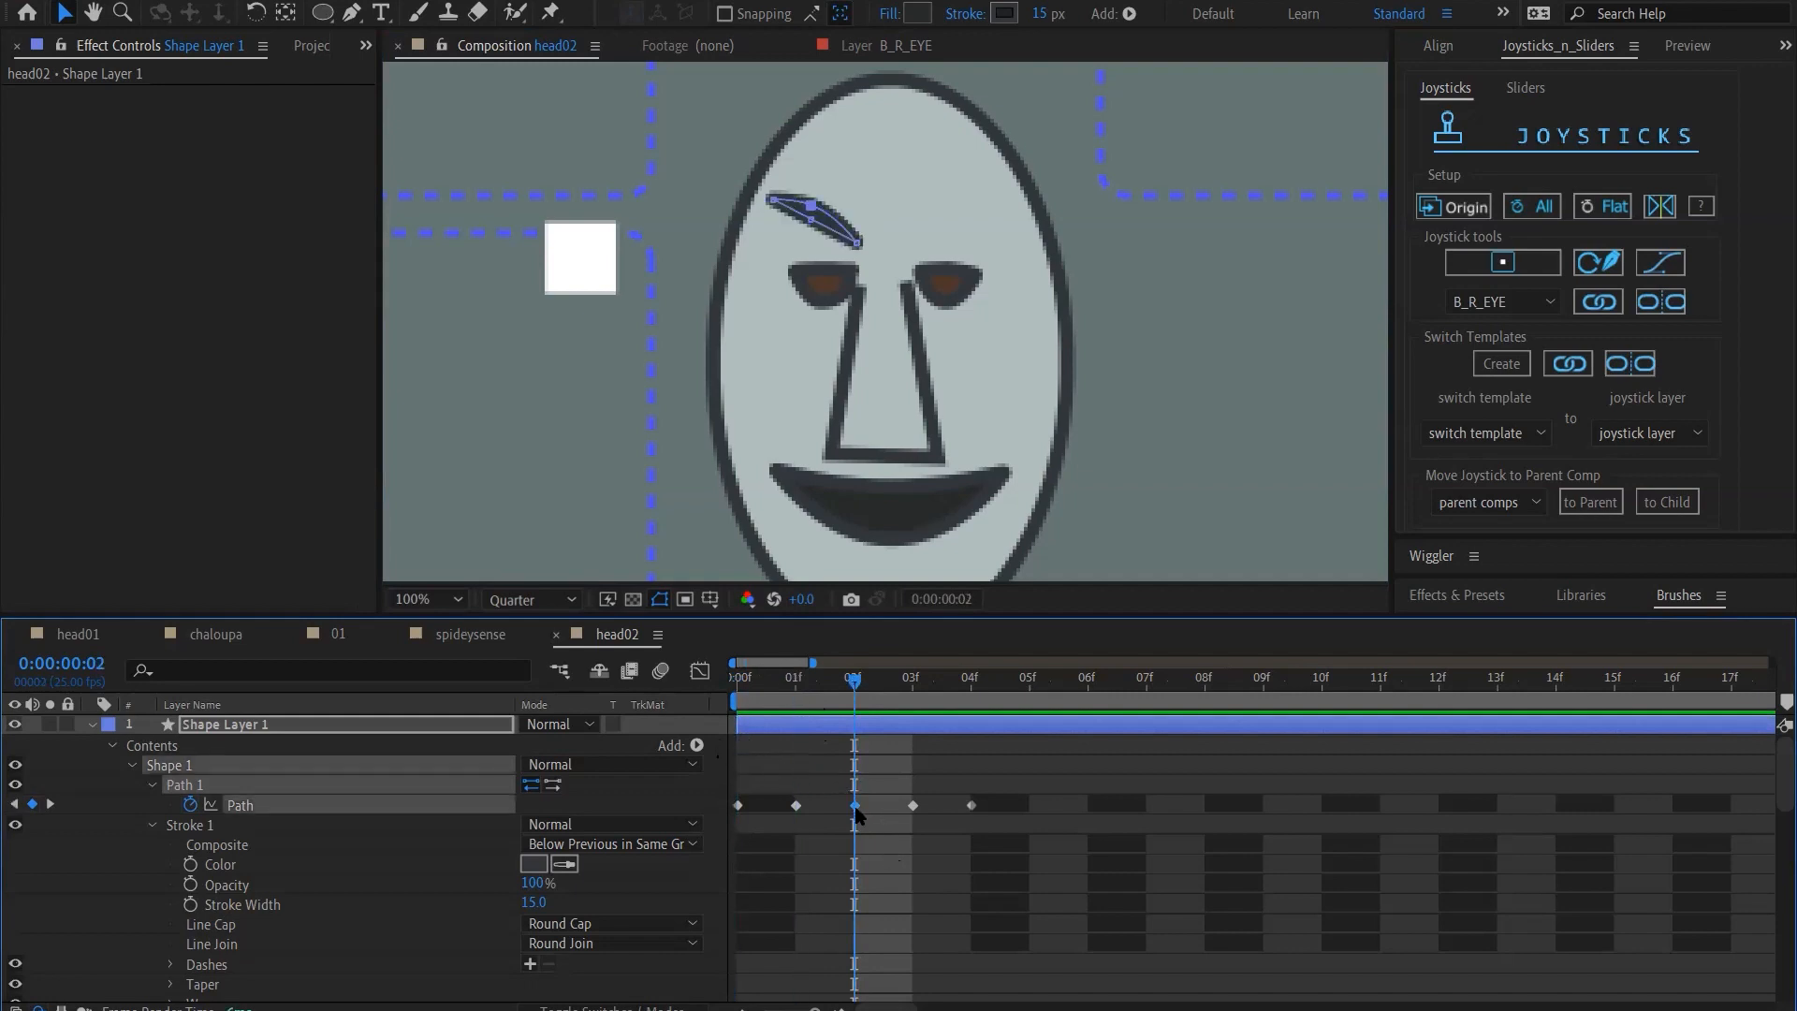
{"action": "key", "text": "shift+Down"}
{"action": "key", "text": "shift+Down"}
{"action": "key", "text": "shift+Right"}
{"action": "key", "text": "shift+Down"}
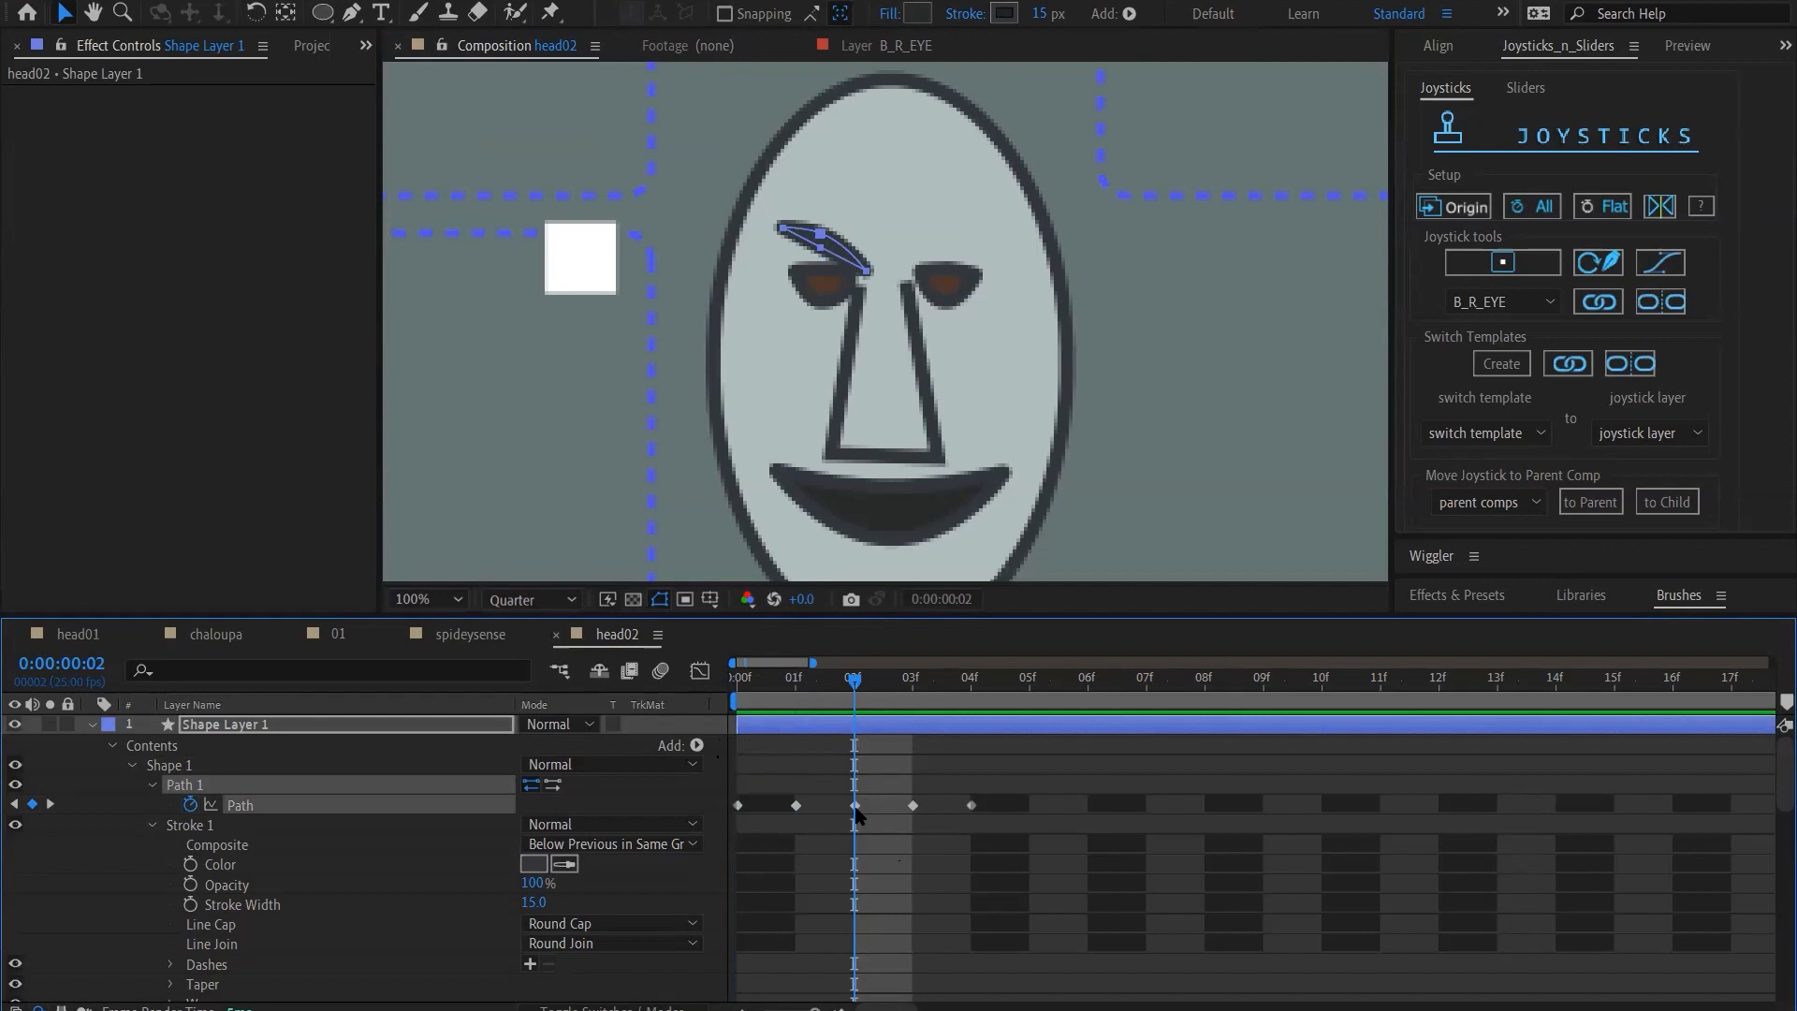
Reshape the eyebrow path at frame 3 into a higher arch by raising its middle points
{"action": "left_click", "coordinate": [919, 693]}
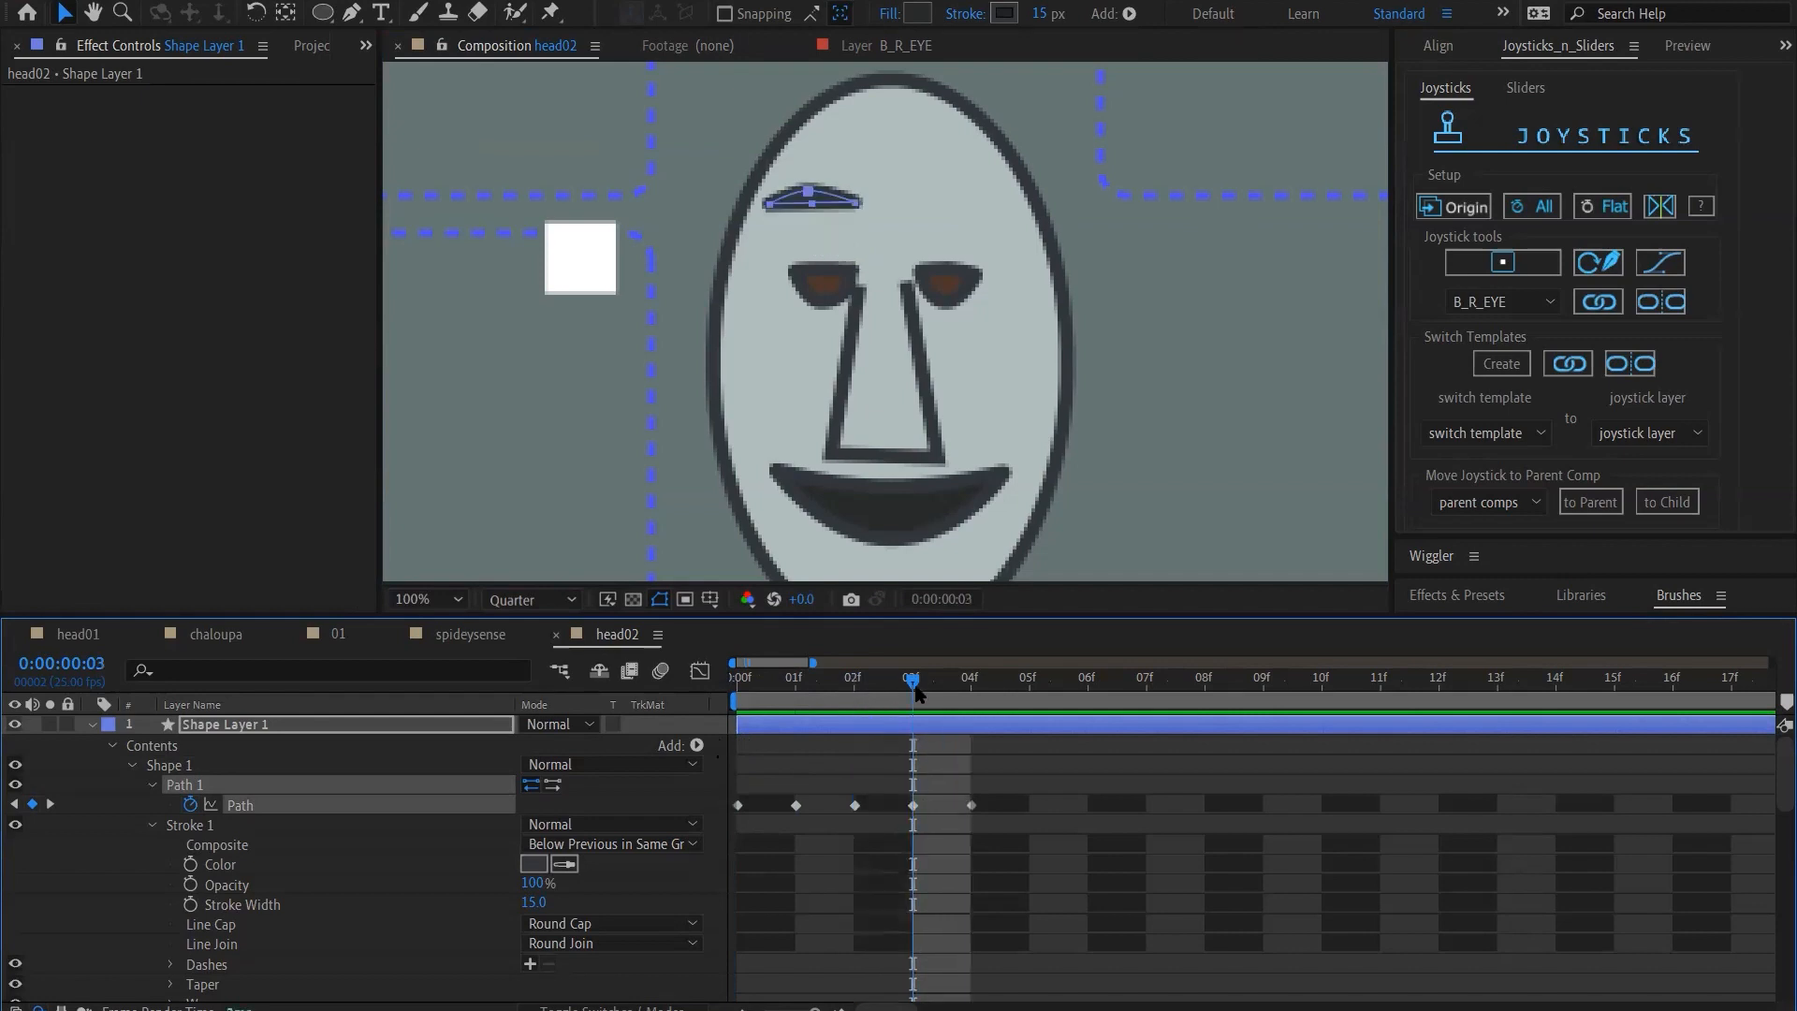
{"action": "left_click", "coordinate": [913, 805]}
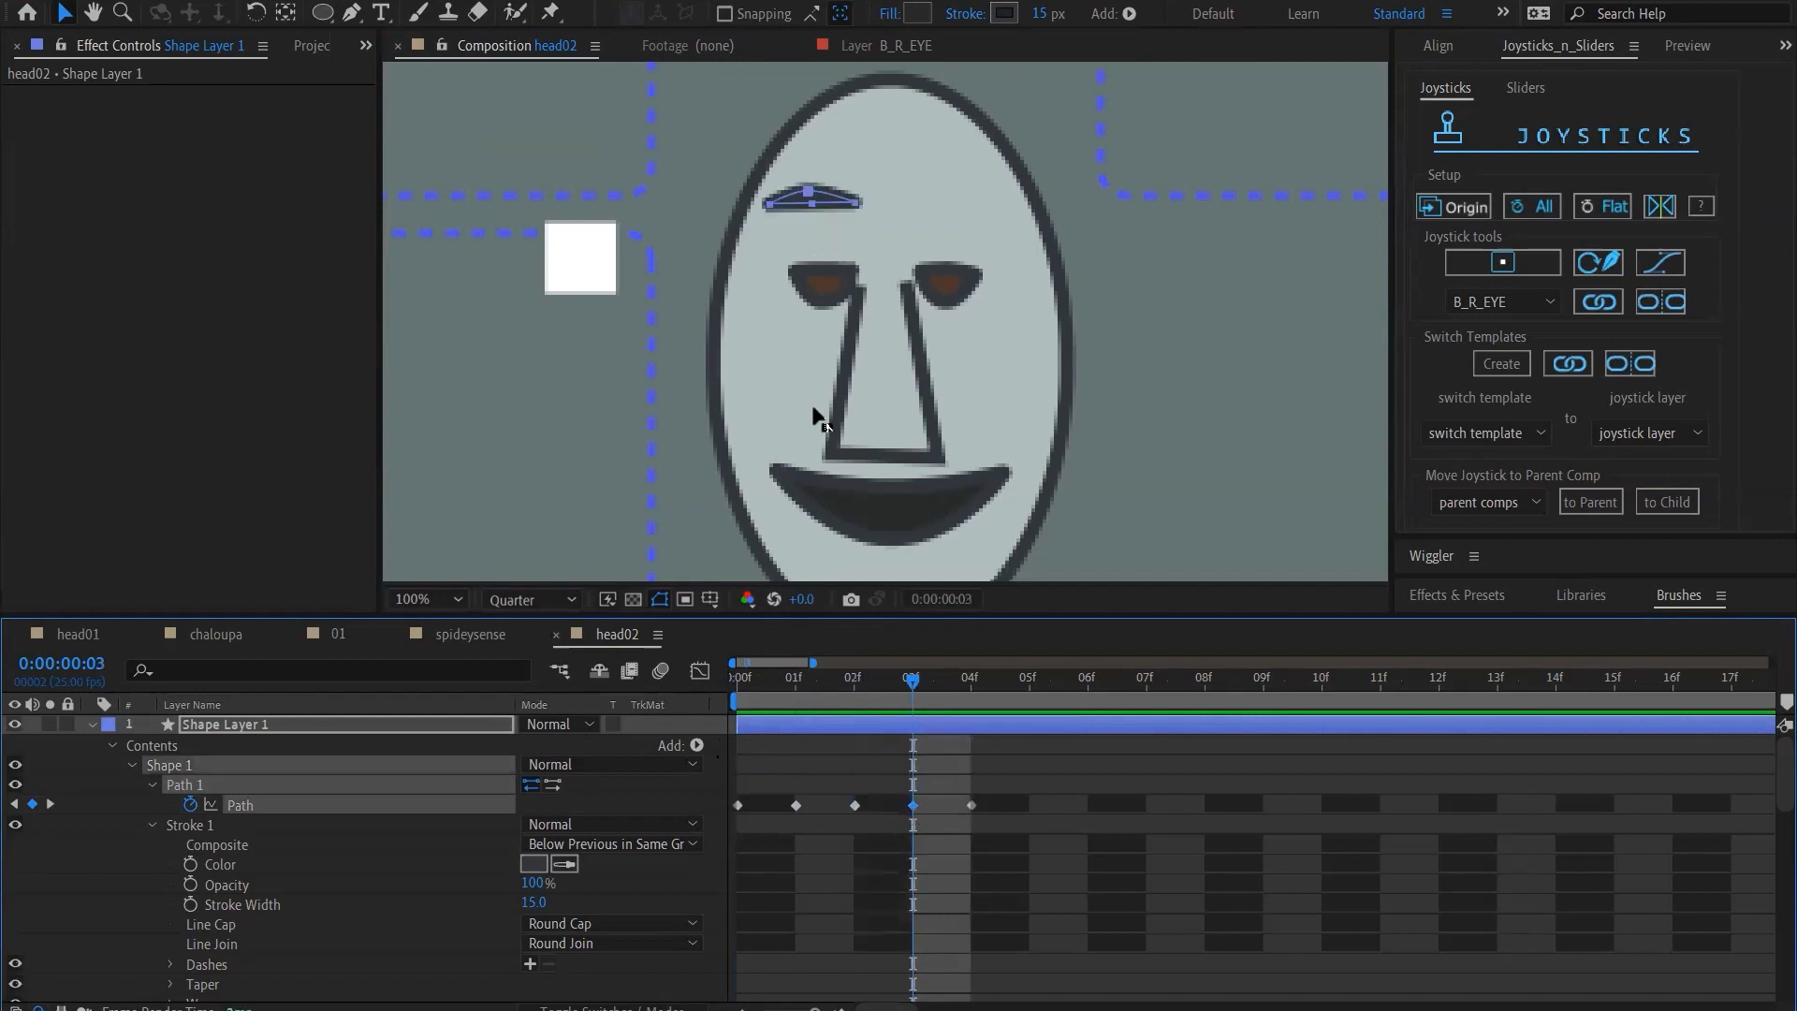
{"action": "left_click", "coordinate": [821, 204]}
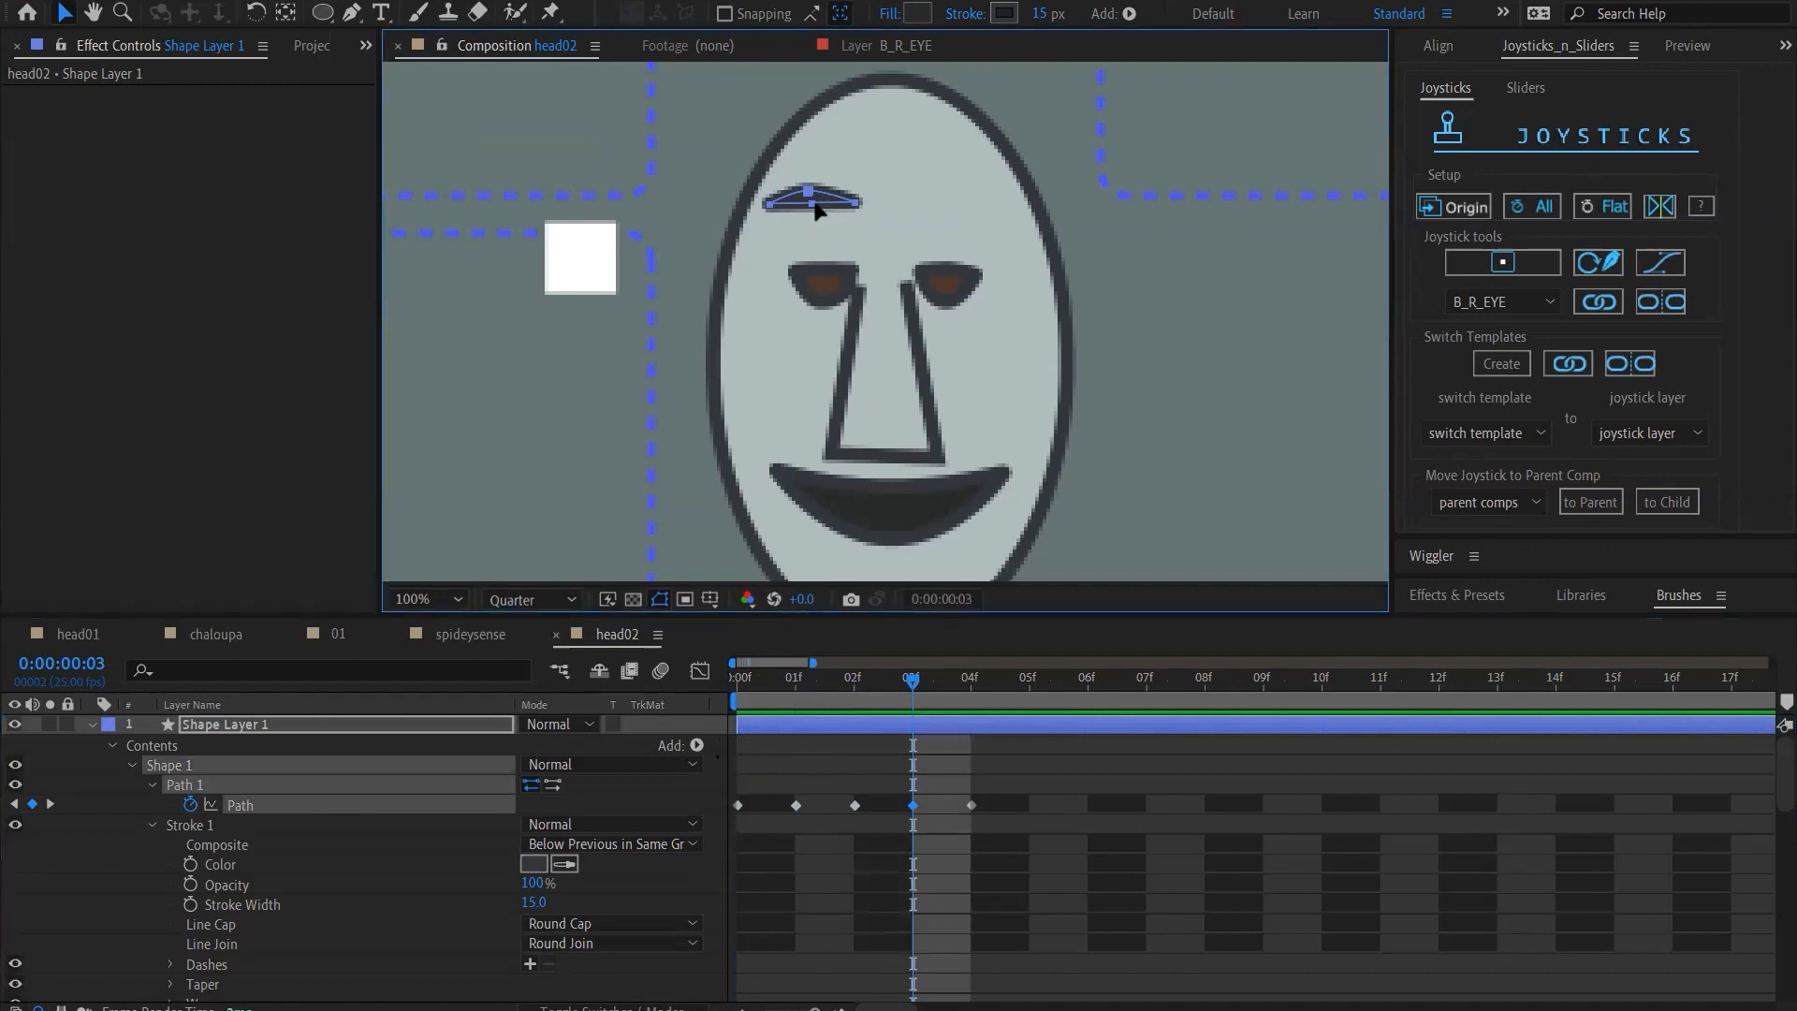
{"action": "left_click_drag", "start_coordinate": [809, 191], "coordinate": [811, 175]}
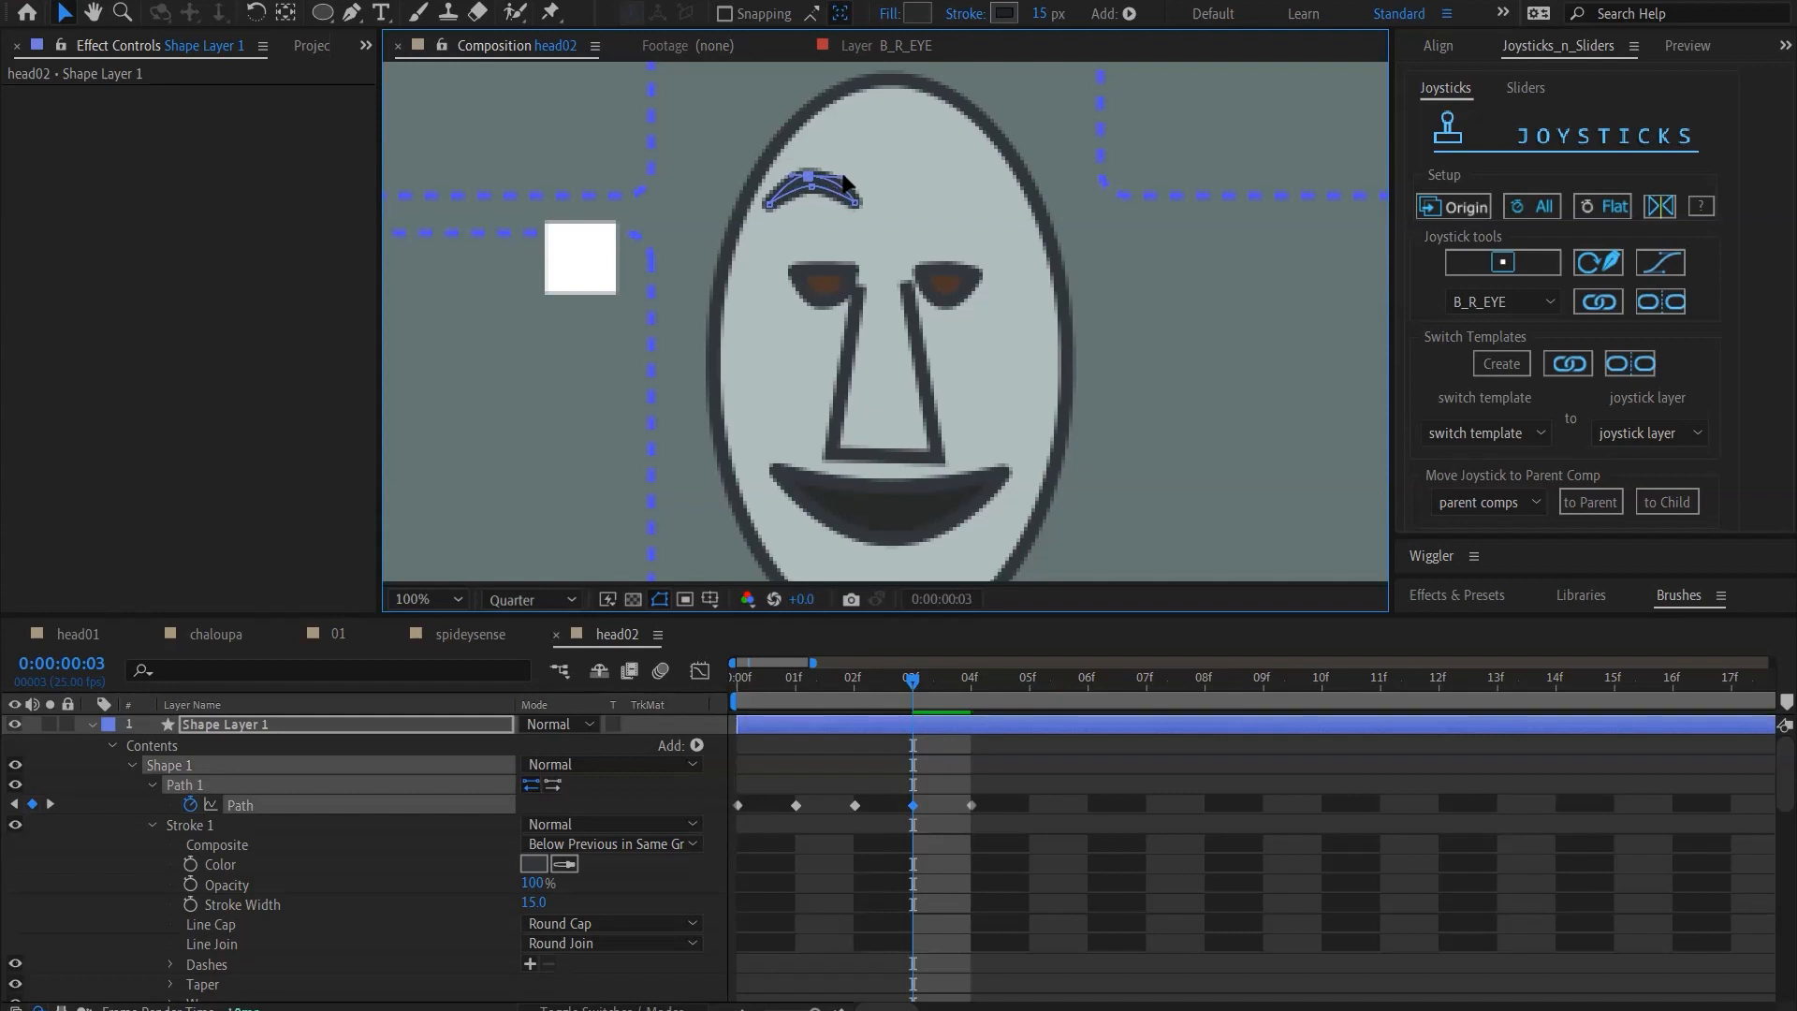
Compare the frame 3 eyebrow with frame 0 and raise the whole path slightly at frame 3
{"action": "left_click", "coordinate": [762, 694]}
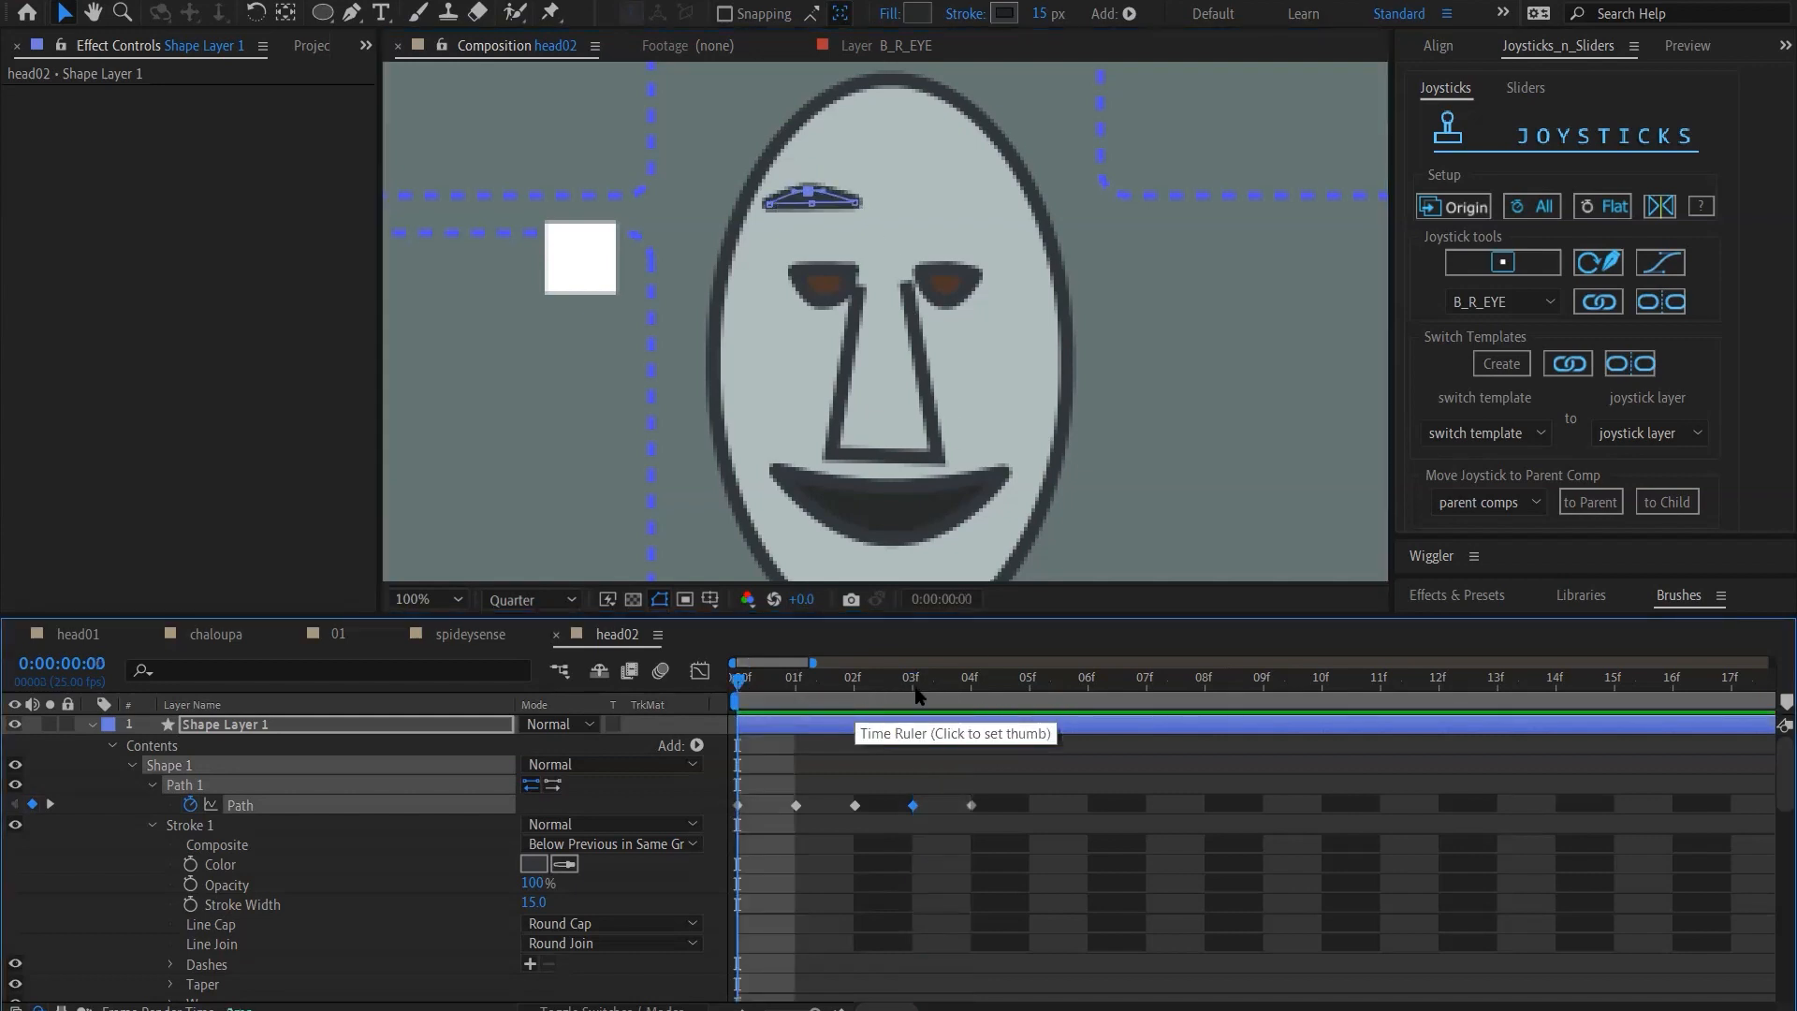
{"action": "left_click", "coordinate": [916, 695]}
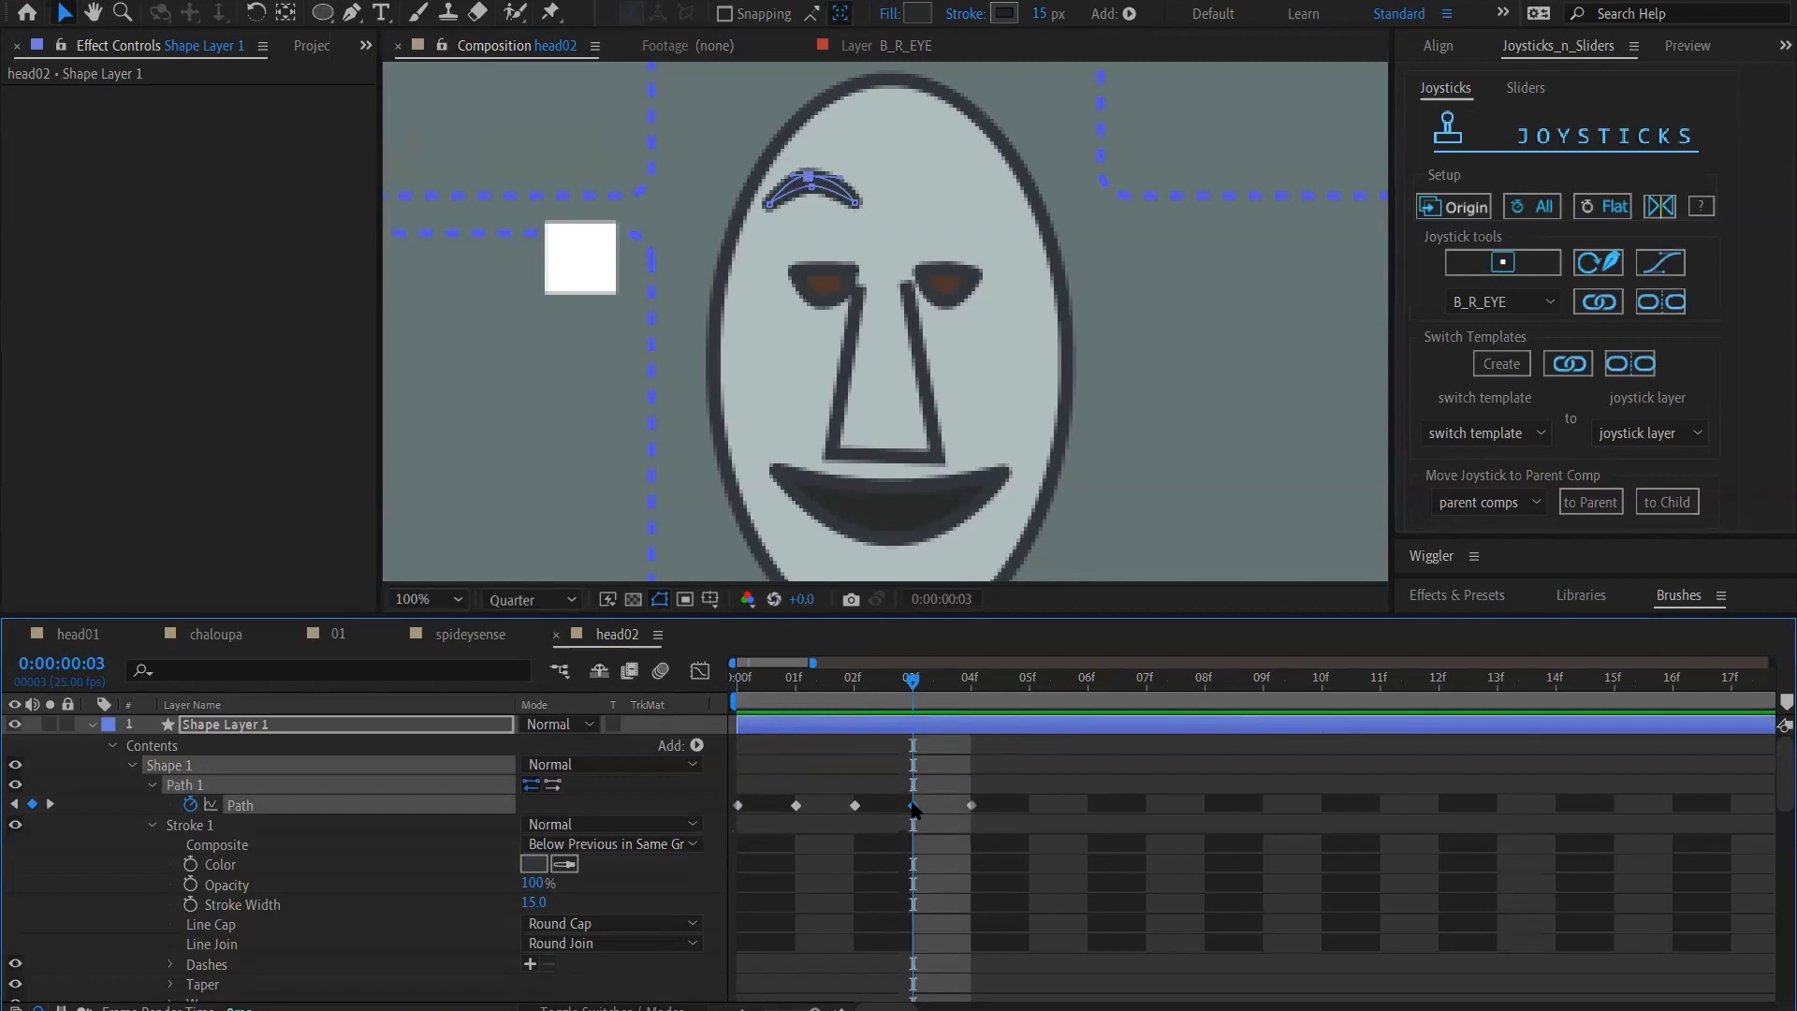
{"action": "left_click", "coordinate": [914, 806]}
{"action": "key", "text": "ctrl+z"}
{"action": "key", "text": "ctrl+z"}
{"action": "key", "text": "ctrl+z"}
{"action": "key", "text": "ctrl+z"}
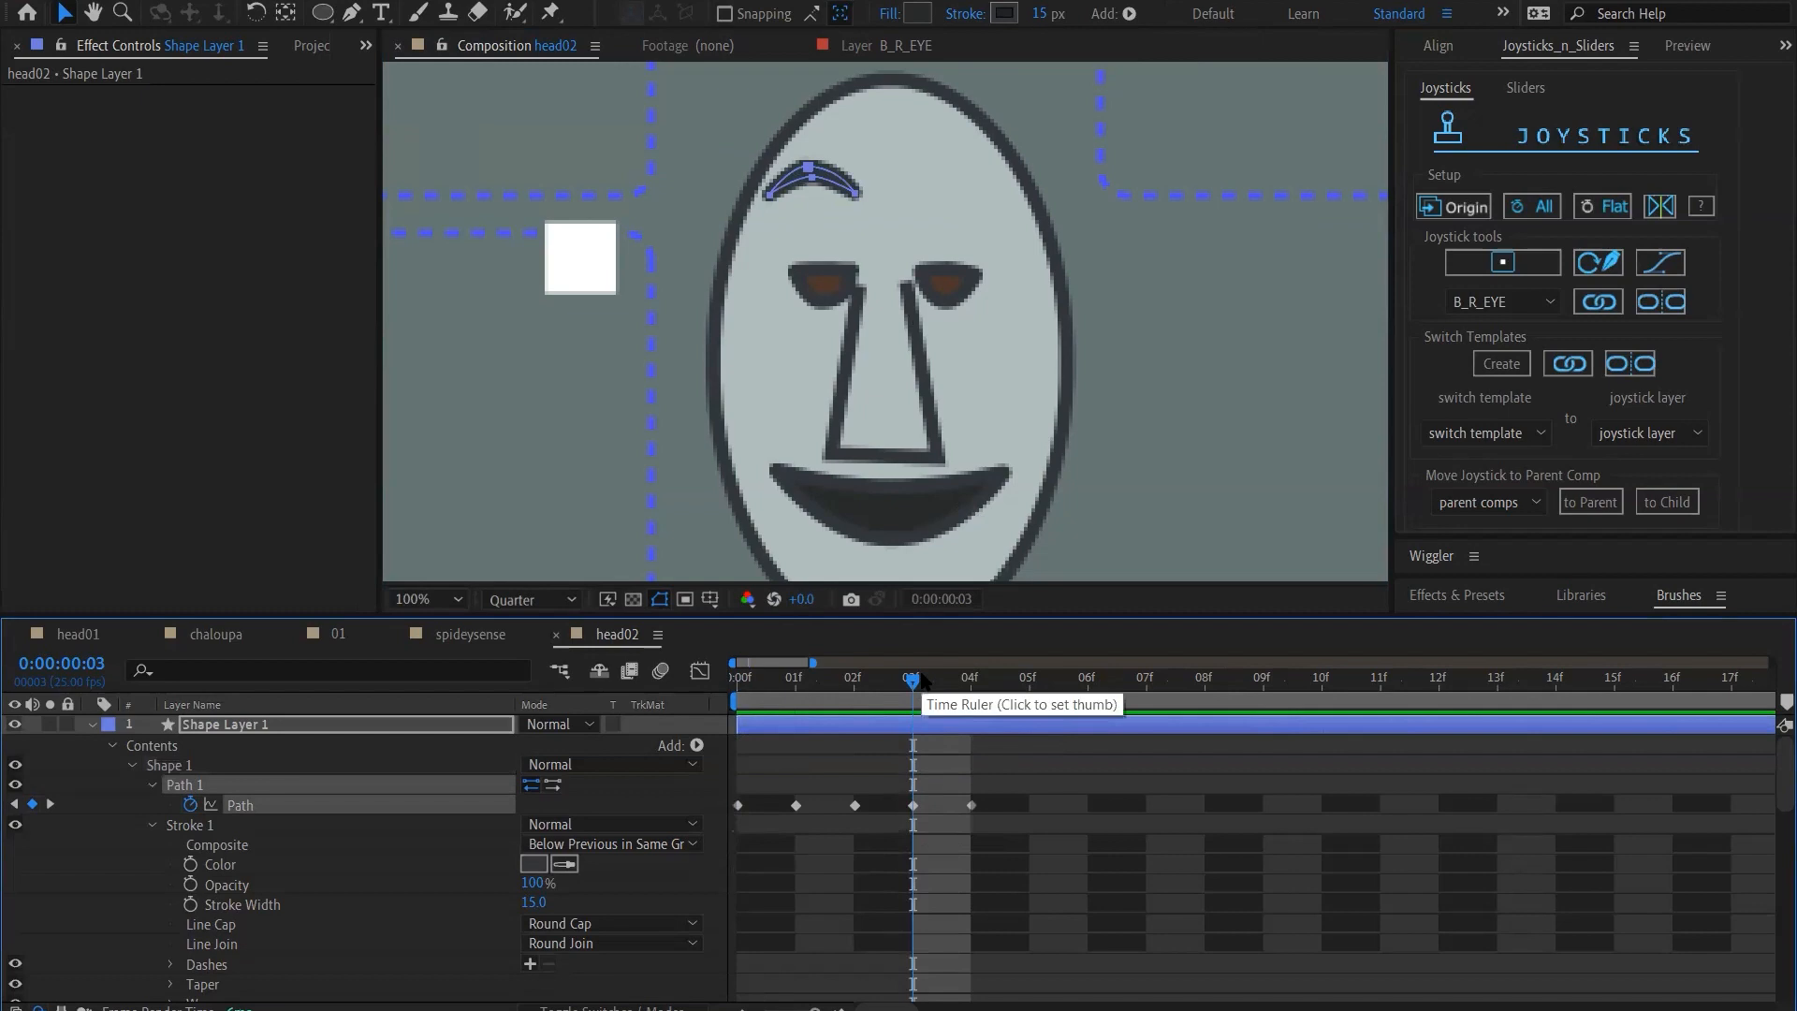
Swap the eyebrow path keyframes at frames 2 and 4, placing the lowered slanted brow at frame 4 and the neutral brow at frame 2
{"action": "left_click", "coordinate": [962, 691]}
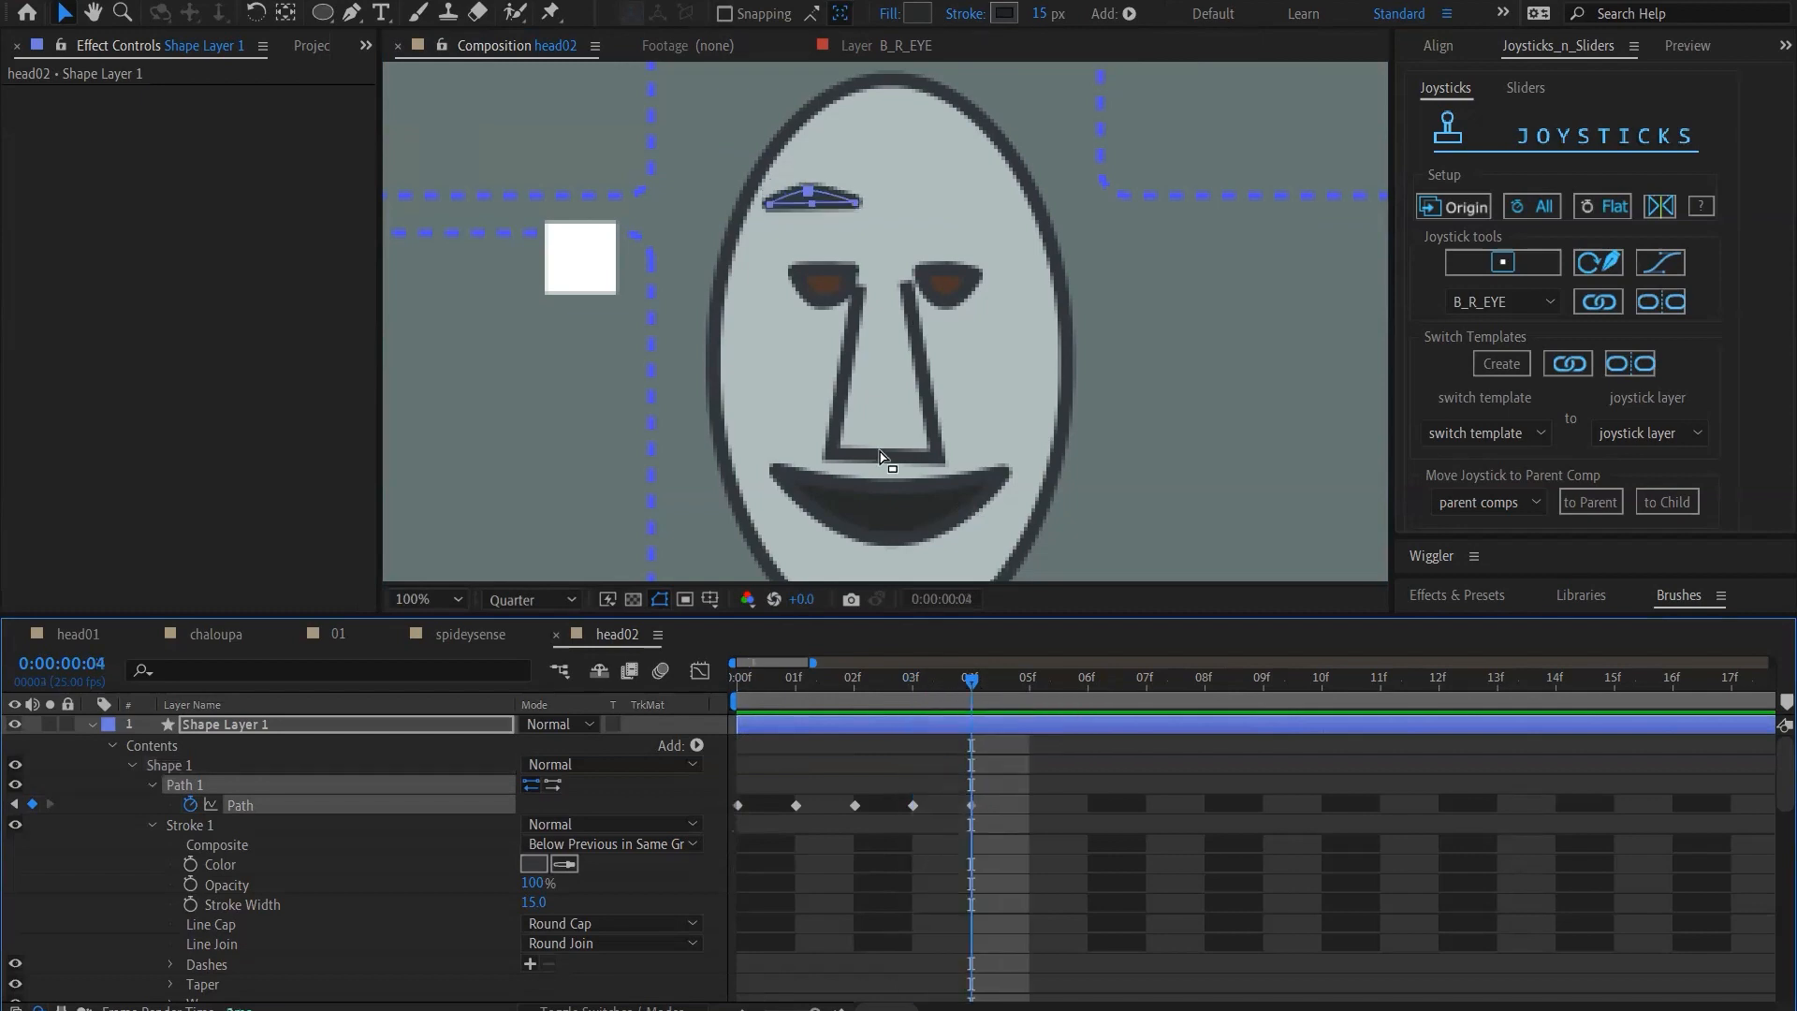
{"action": "left_click_drag", "start_coordinate": [739, 697], "coordinate": [969, 704]}
{"action": "left_click", "coordinate": [849, 205]}
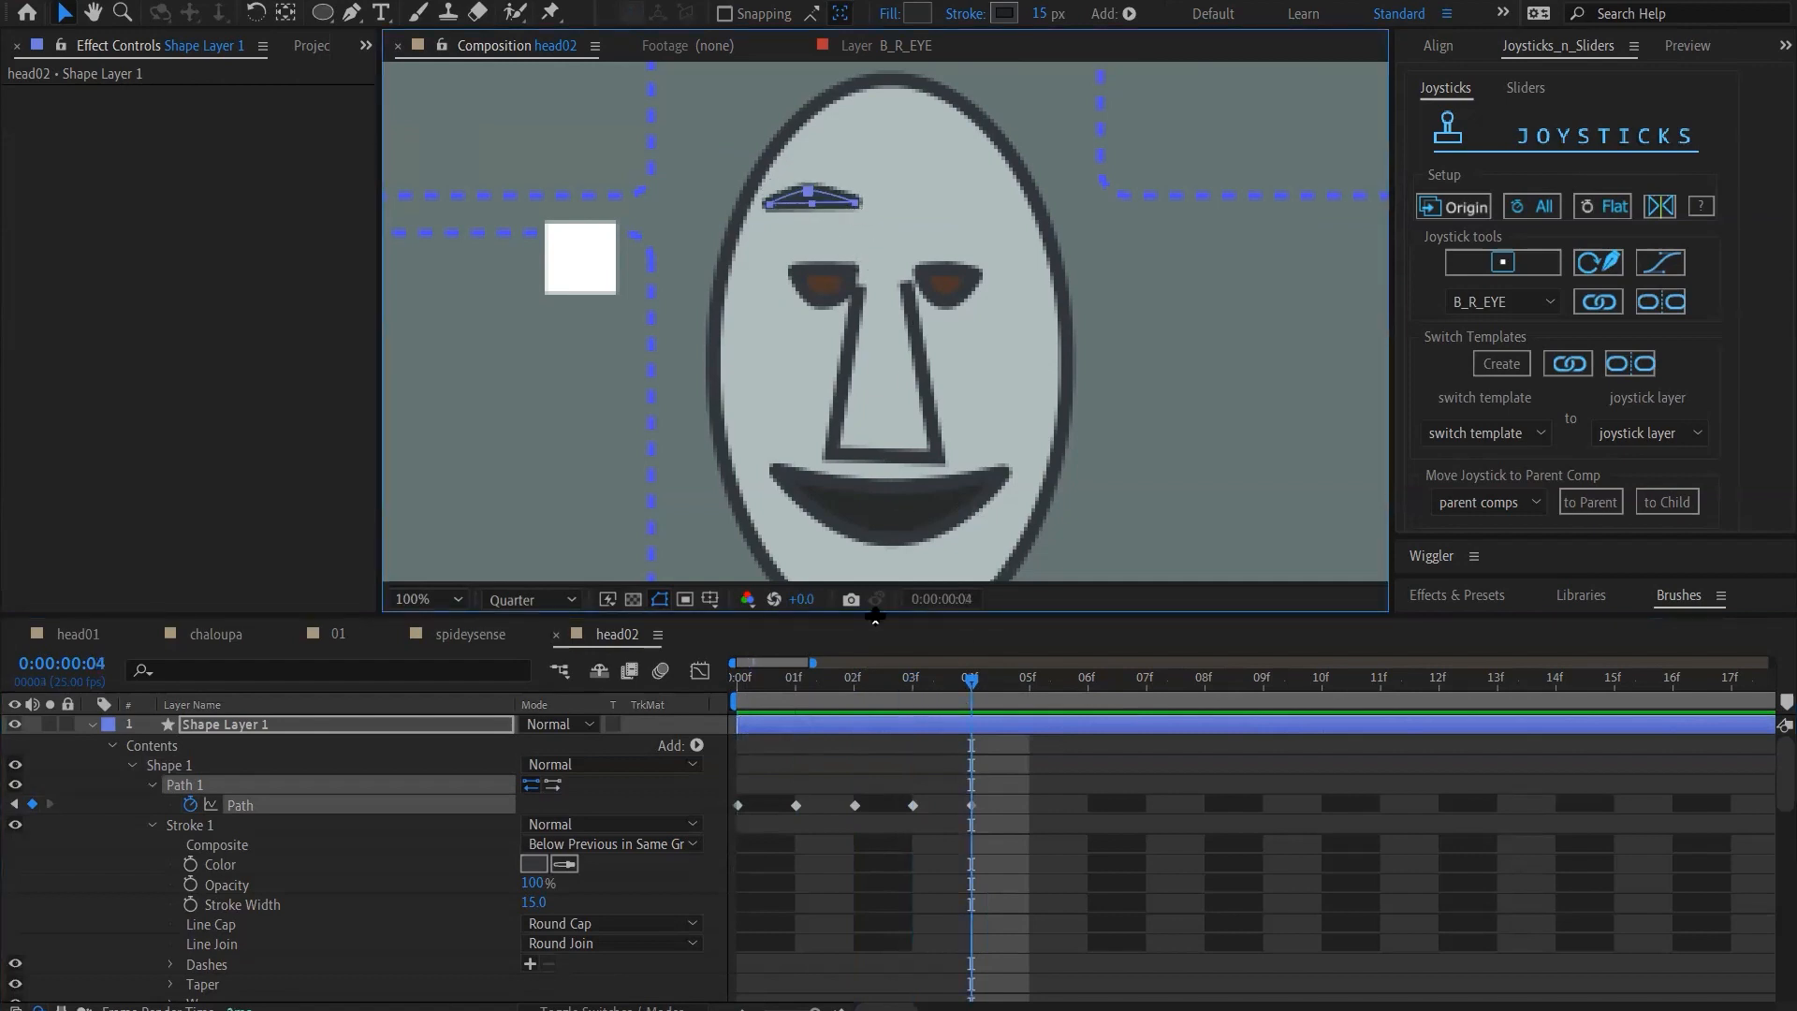
{"action": "left_click", "coordinate": [906, 685]}
{"action": "left_click_drag", "start_coordinate": [900, 690], "coordinate": [853, 702]}
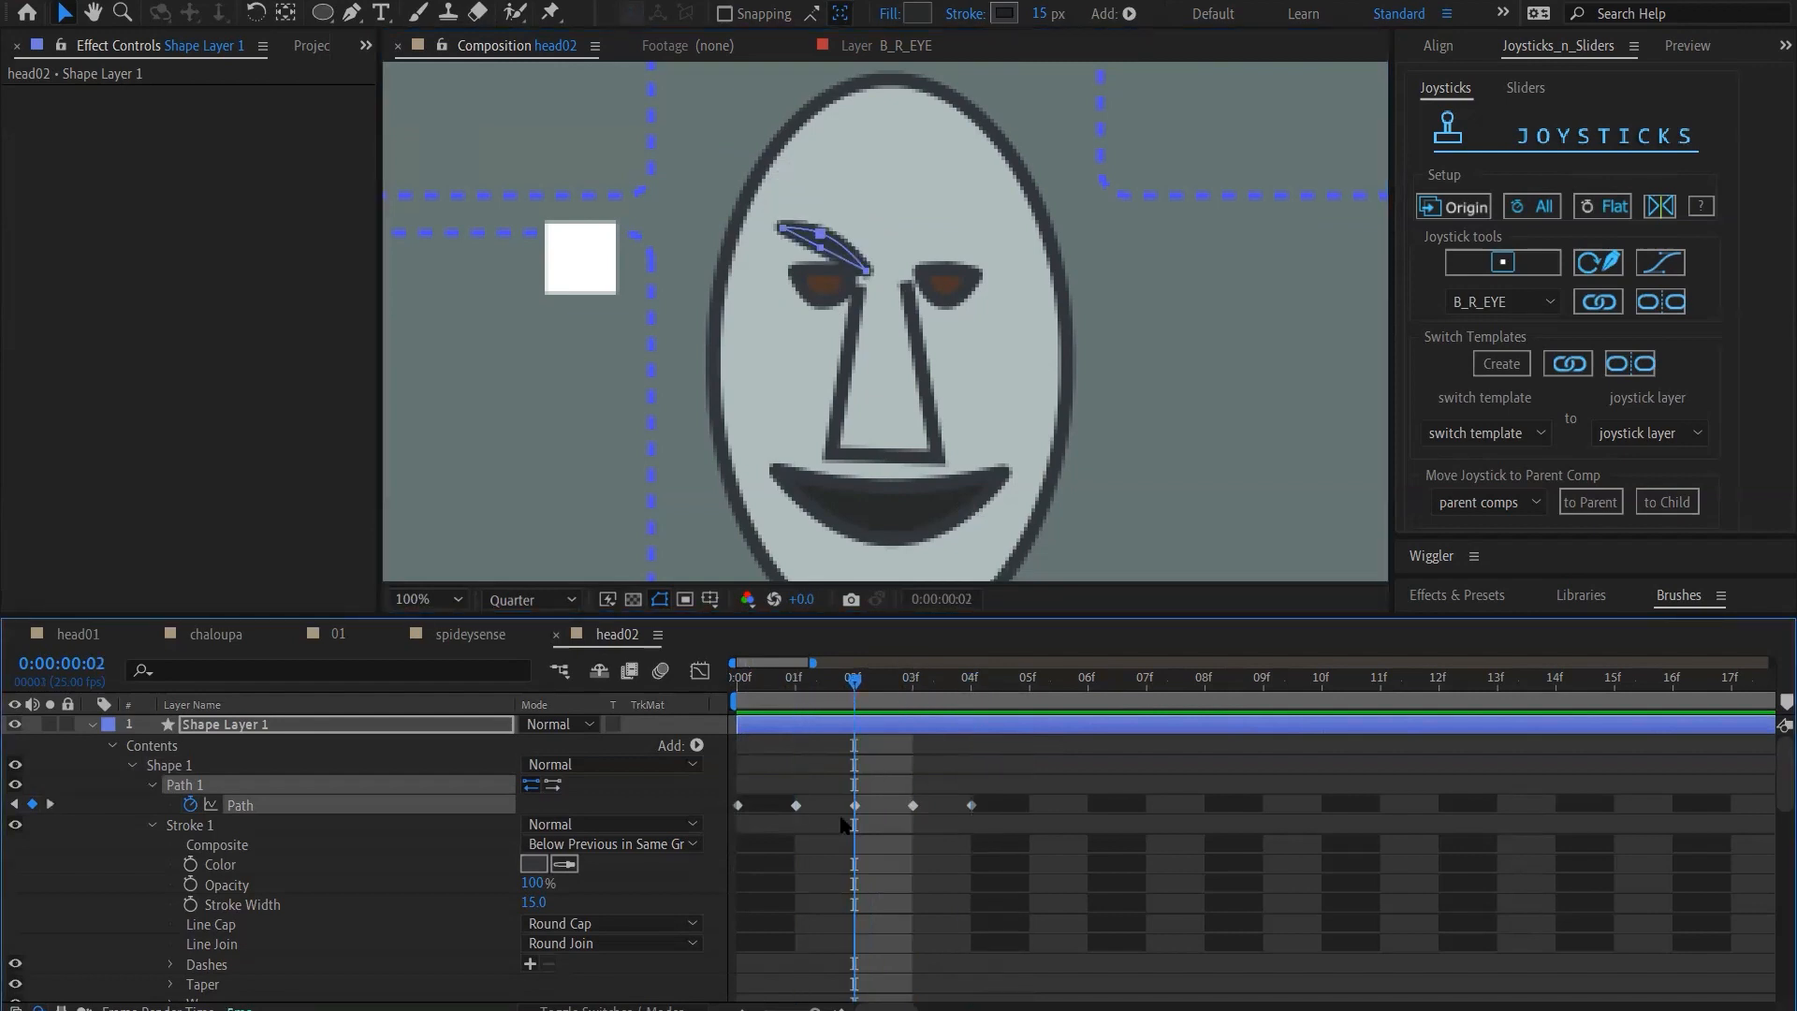
{"action": "mouse_move", "coordinate": [854, 805]}
{"action": "left_mouse_down"}
{"action": "mouse_move", "coordinate": [1030, 809]}
{"action": "mouse_move", "coordinate": [840, 831]}
{"action": "left_mouse_up"}
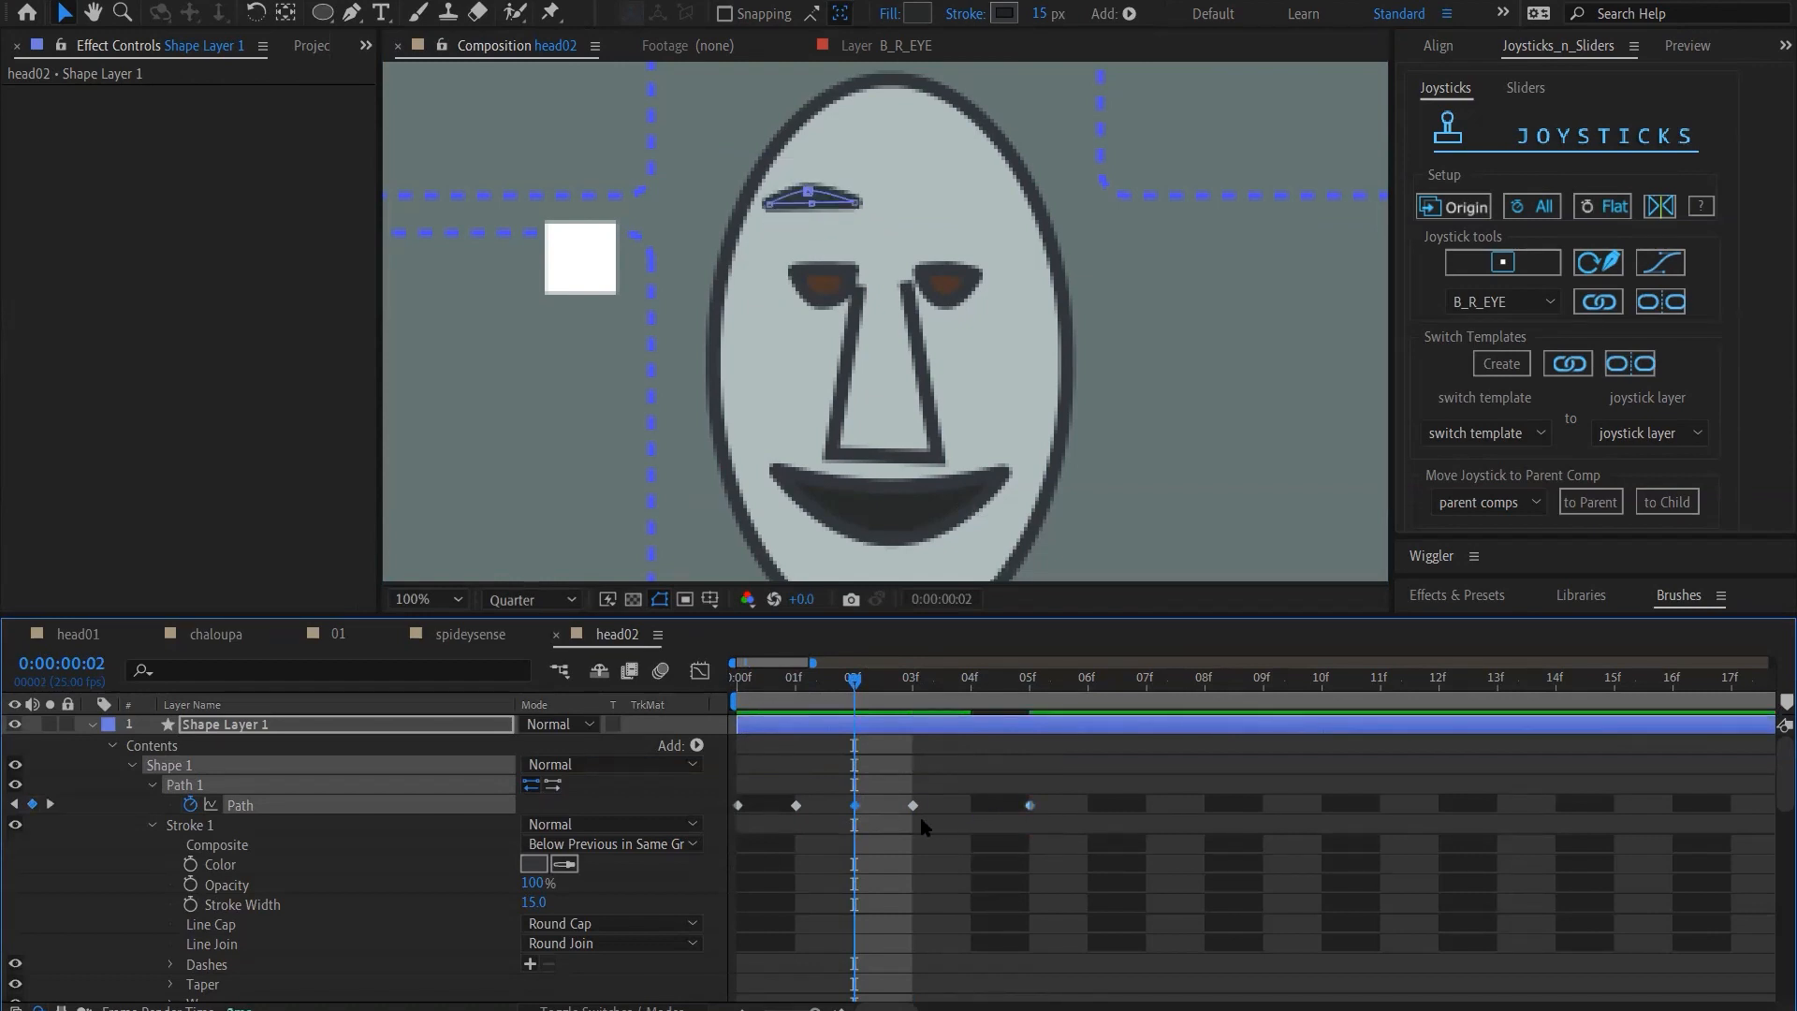
{"action": "left_click_drag", "start_coordinate": [1031, 807], "coordinate": [973, 815]}
Reshape the eyebrow path at frame 2 into a slanted arch with a lowered outer end and raised inner end
{"action": "left_click_drag", "start_coordinate": [813, 697], "coordinate": [859, 704]}
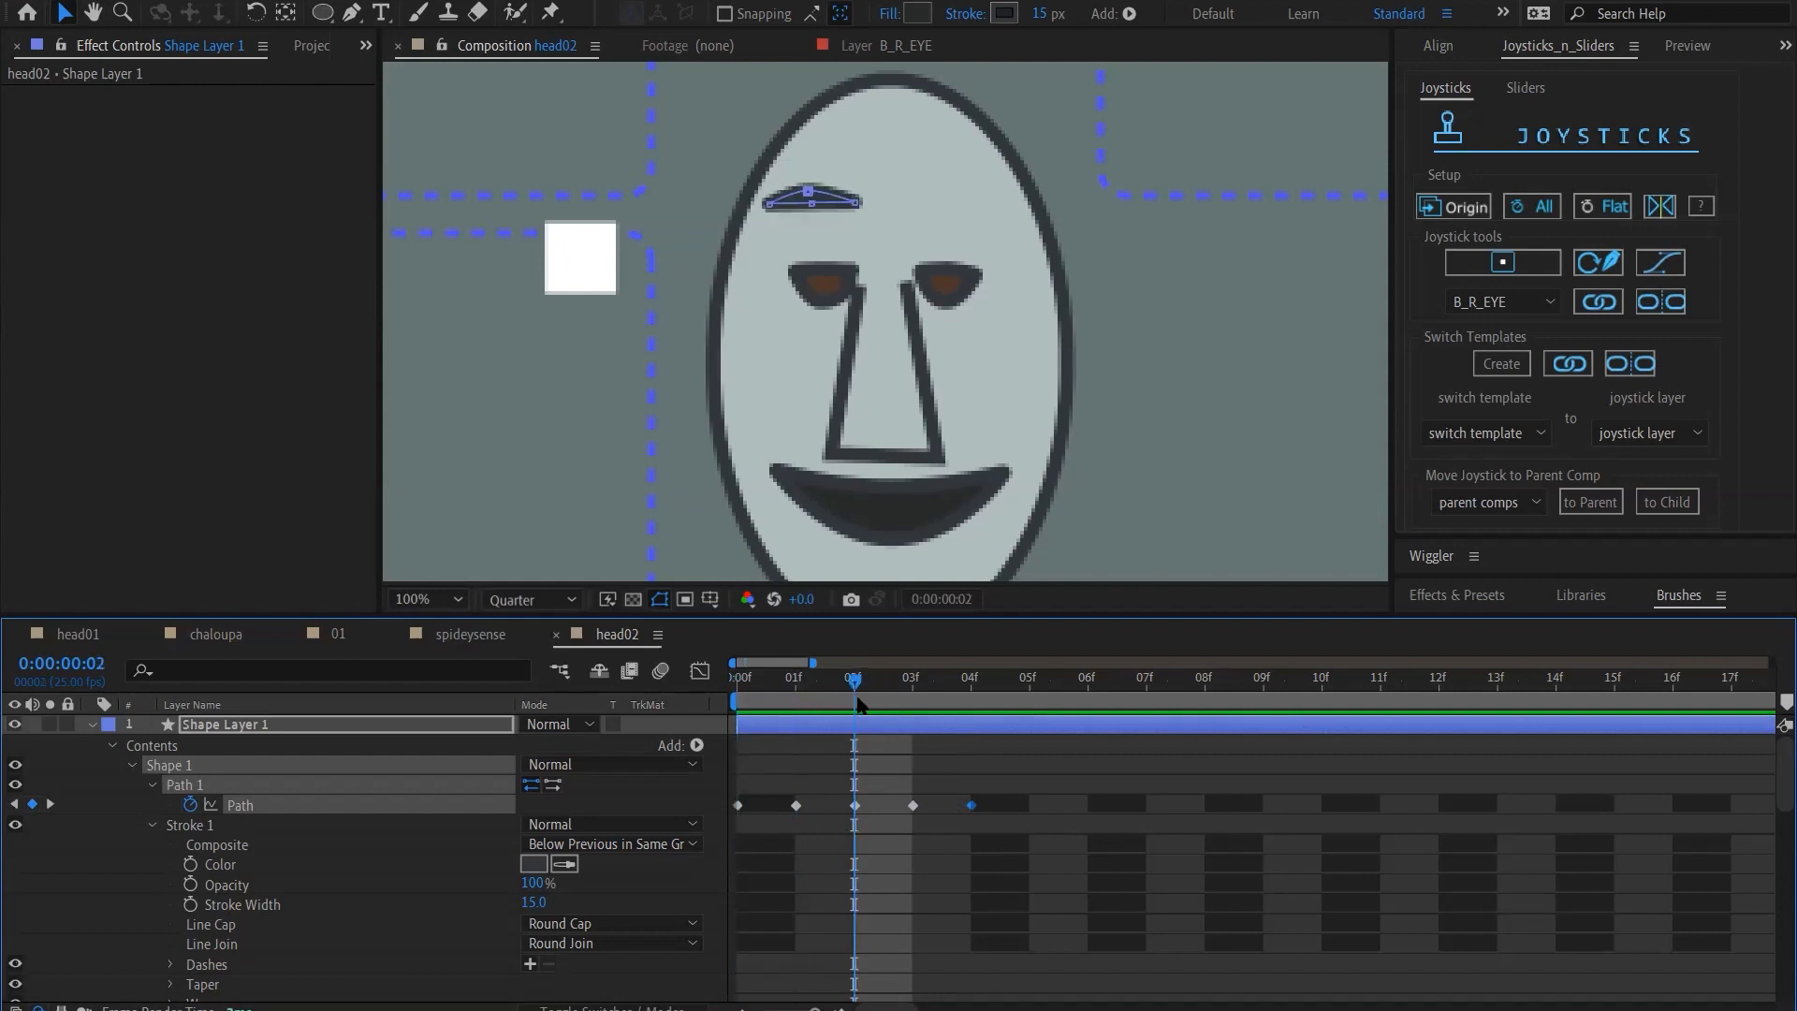
{"action": "left_click", "coordinate": [770, 208]}
{"action": "left_click_drag", "start_coordinate": [770, 205], "coordinate": [856, 186]}
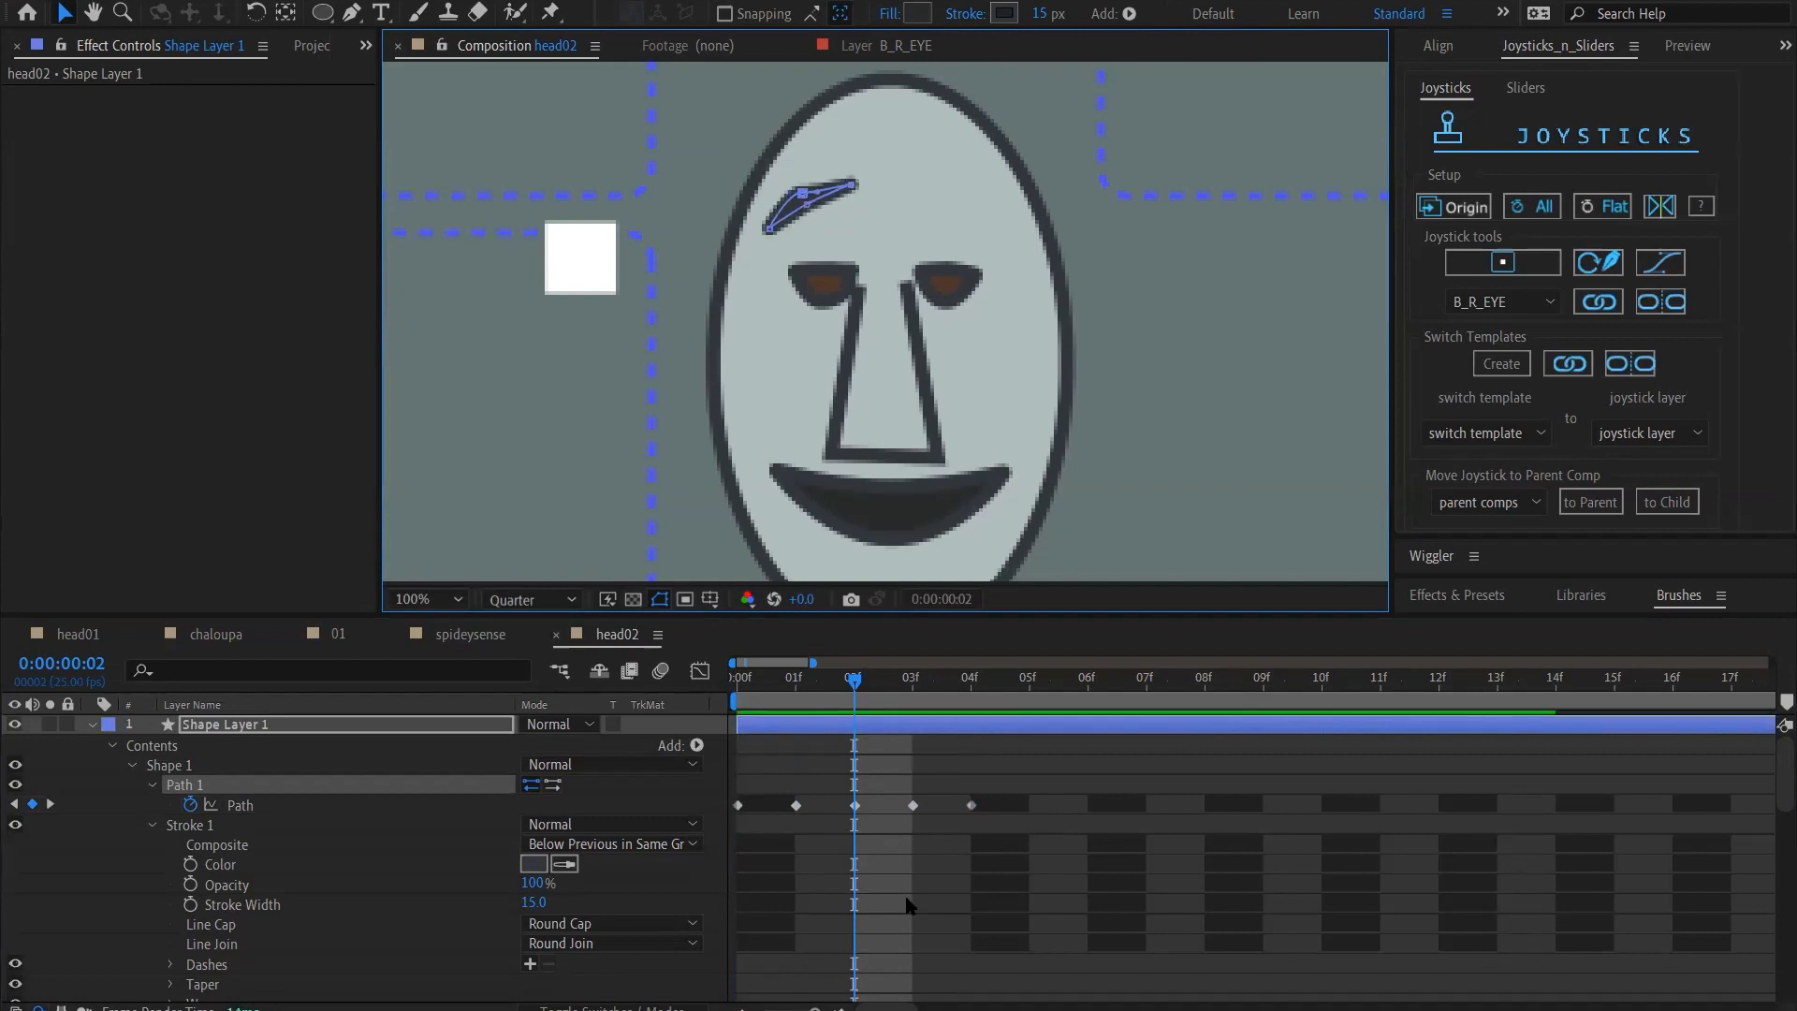
{"action": "left_click", "coordinate": [804, 194], "text": "ctrl+alt"}
{"action": "left_click", "coordinate": [804, 194], "text": "ctrl+alt"}
{"action": "left_click", "coordinate": [807, 204], "text": "ctrl+alt"}
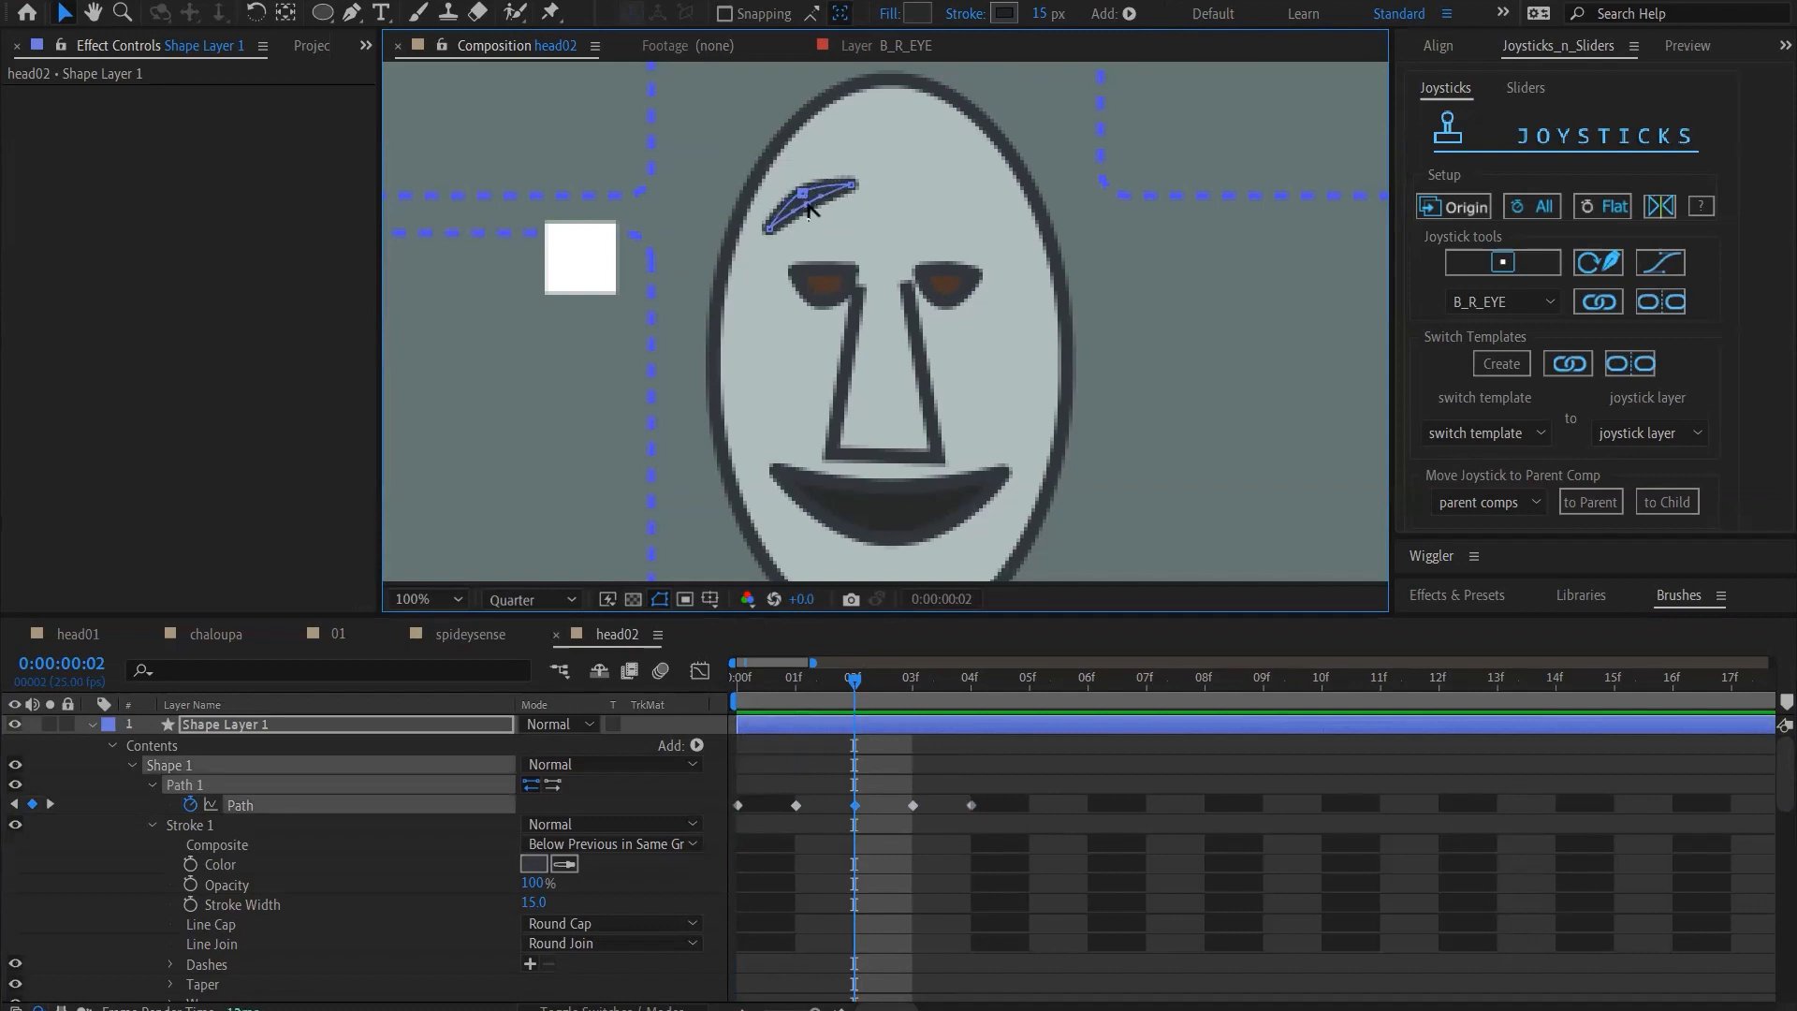
Create a joystick controller named B_R_BROW from the eyebrow's five Path keyframes, with the time at frame 0
{"action": "left_click_drag", "start_coordinate": [840, 705], "coordinate": [739, 711]}
{"action": "left_click", "coordinate": [941, 784]}
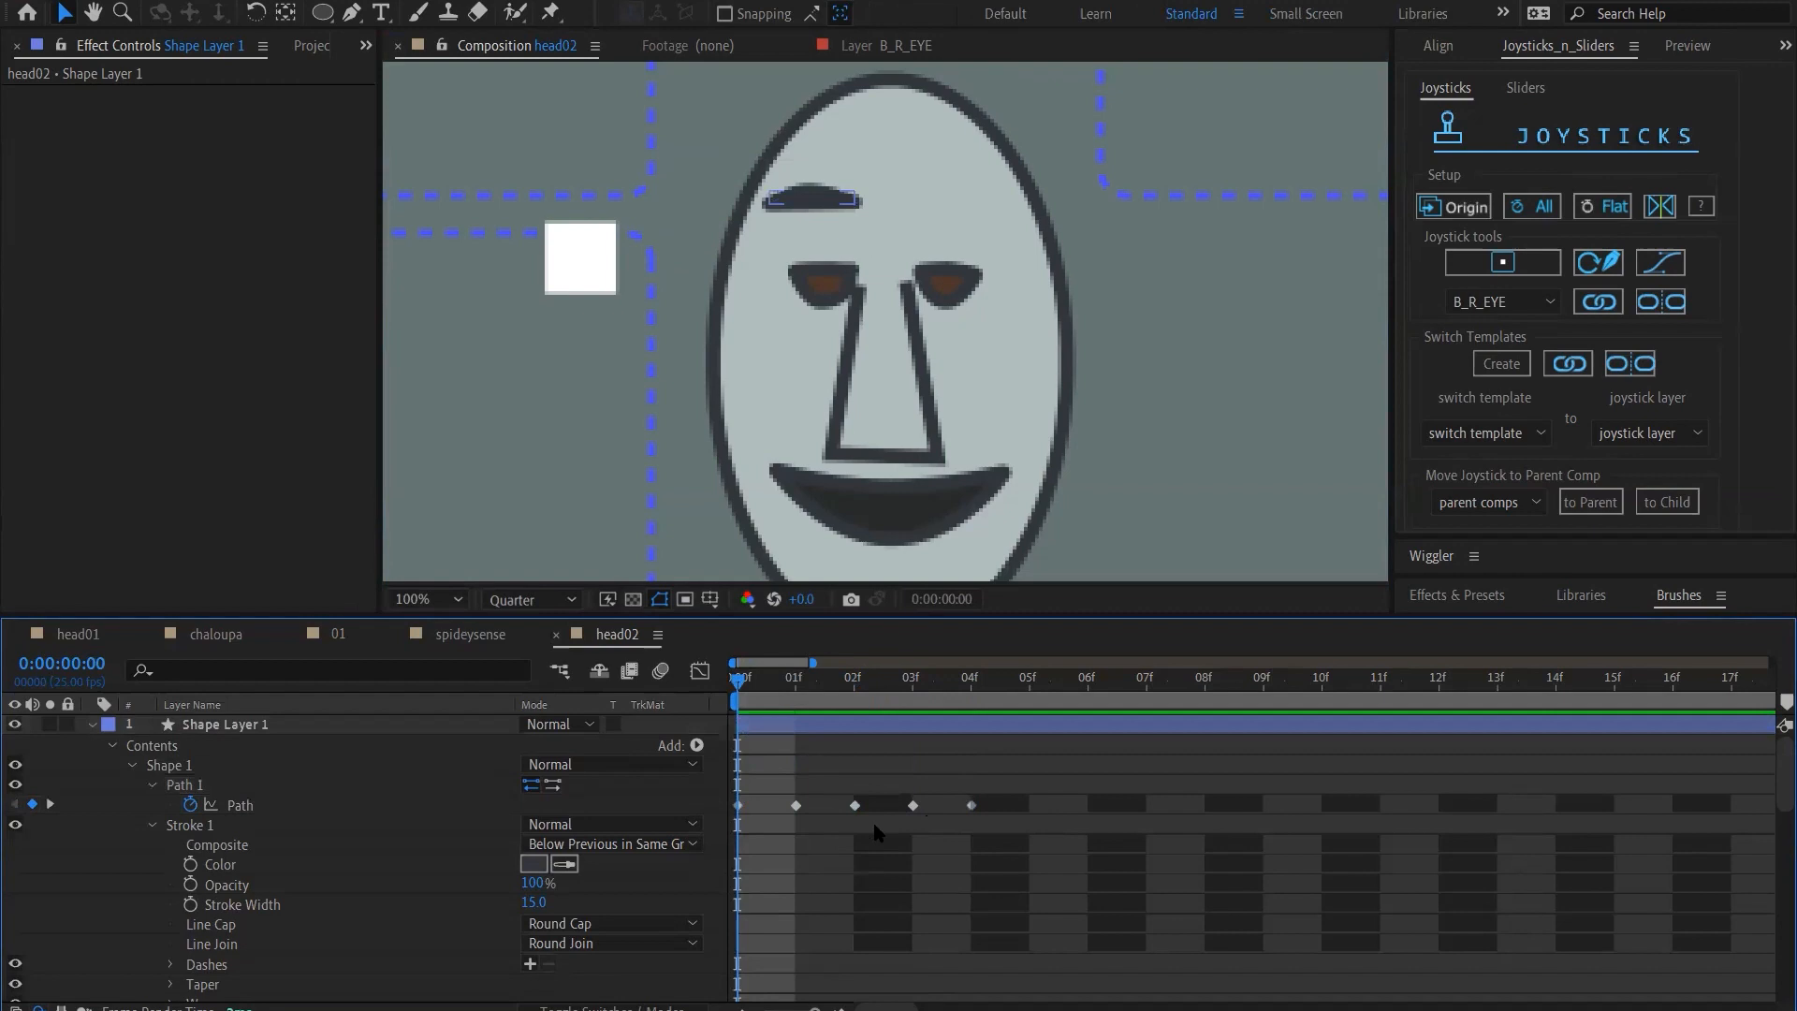
{"action": "left_click", "coordinate": [251, 806]}
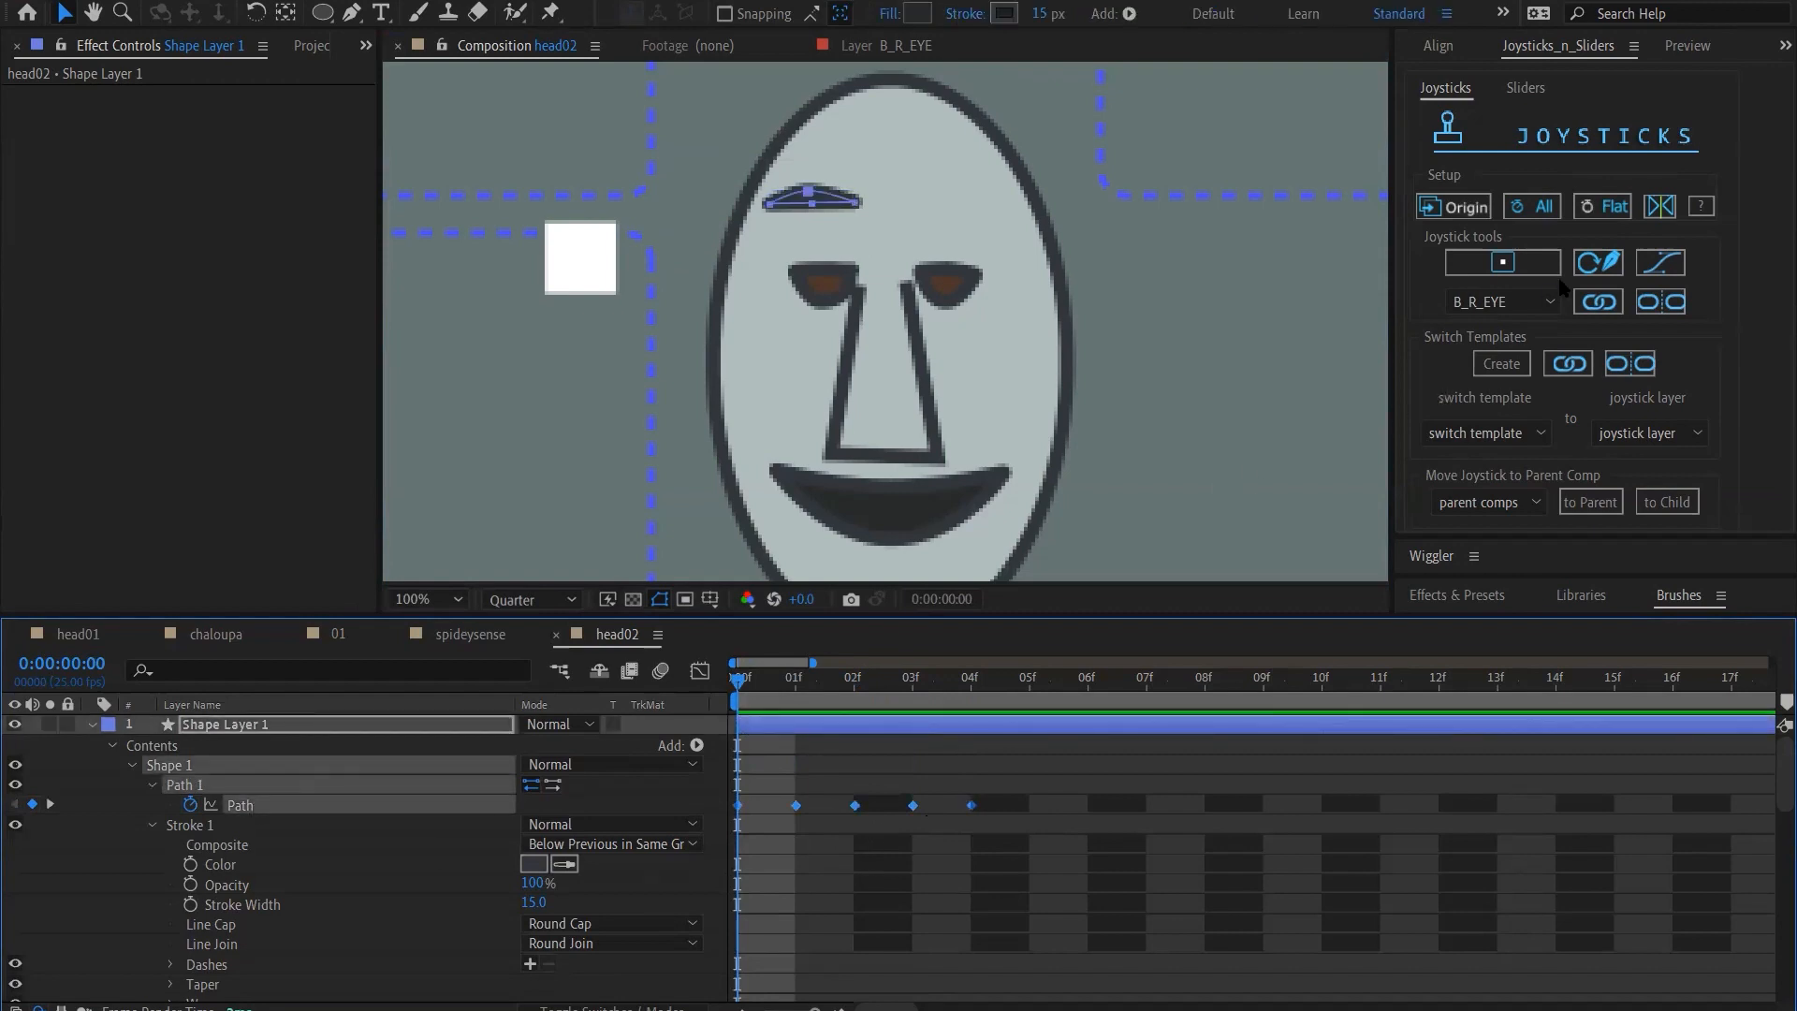
{"action": "left_click", "coordinate": [1532, 267]}
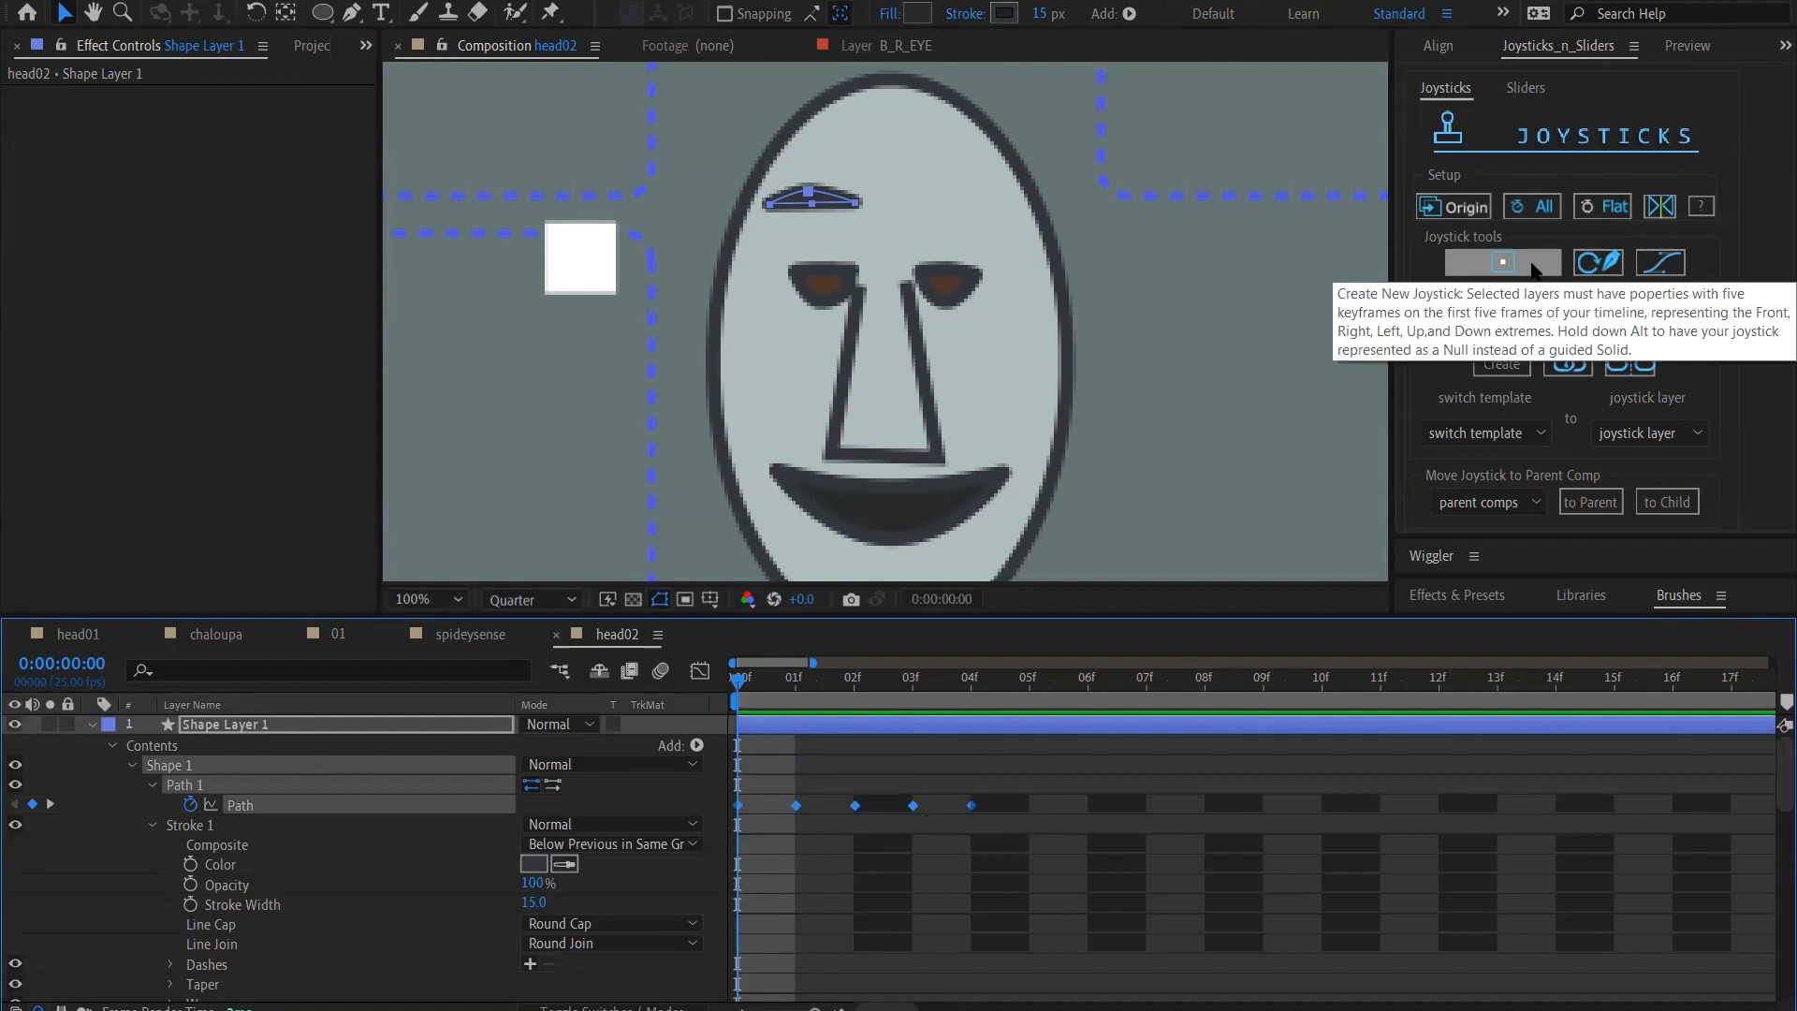
{"action": "left_click", "coordinate": [1533, 266]}
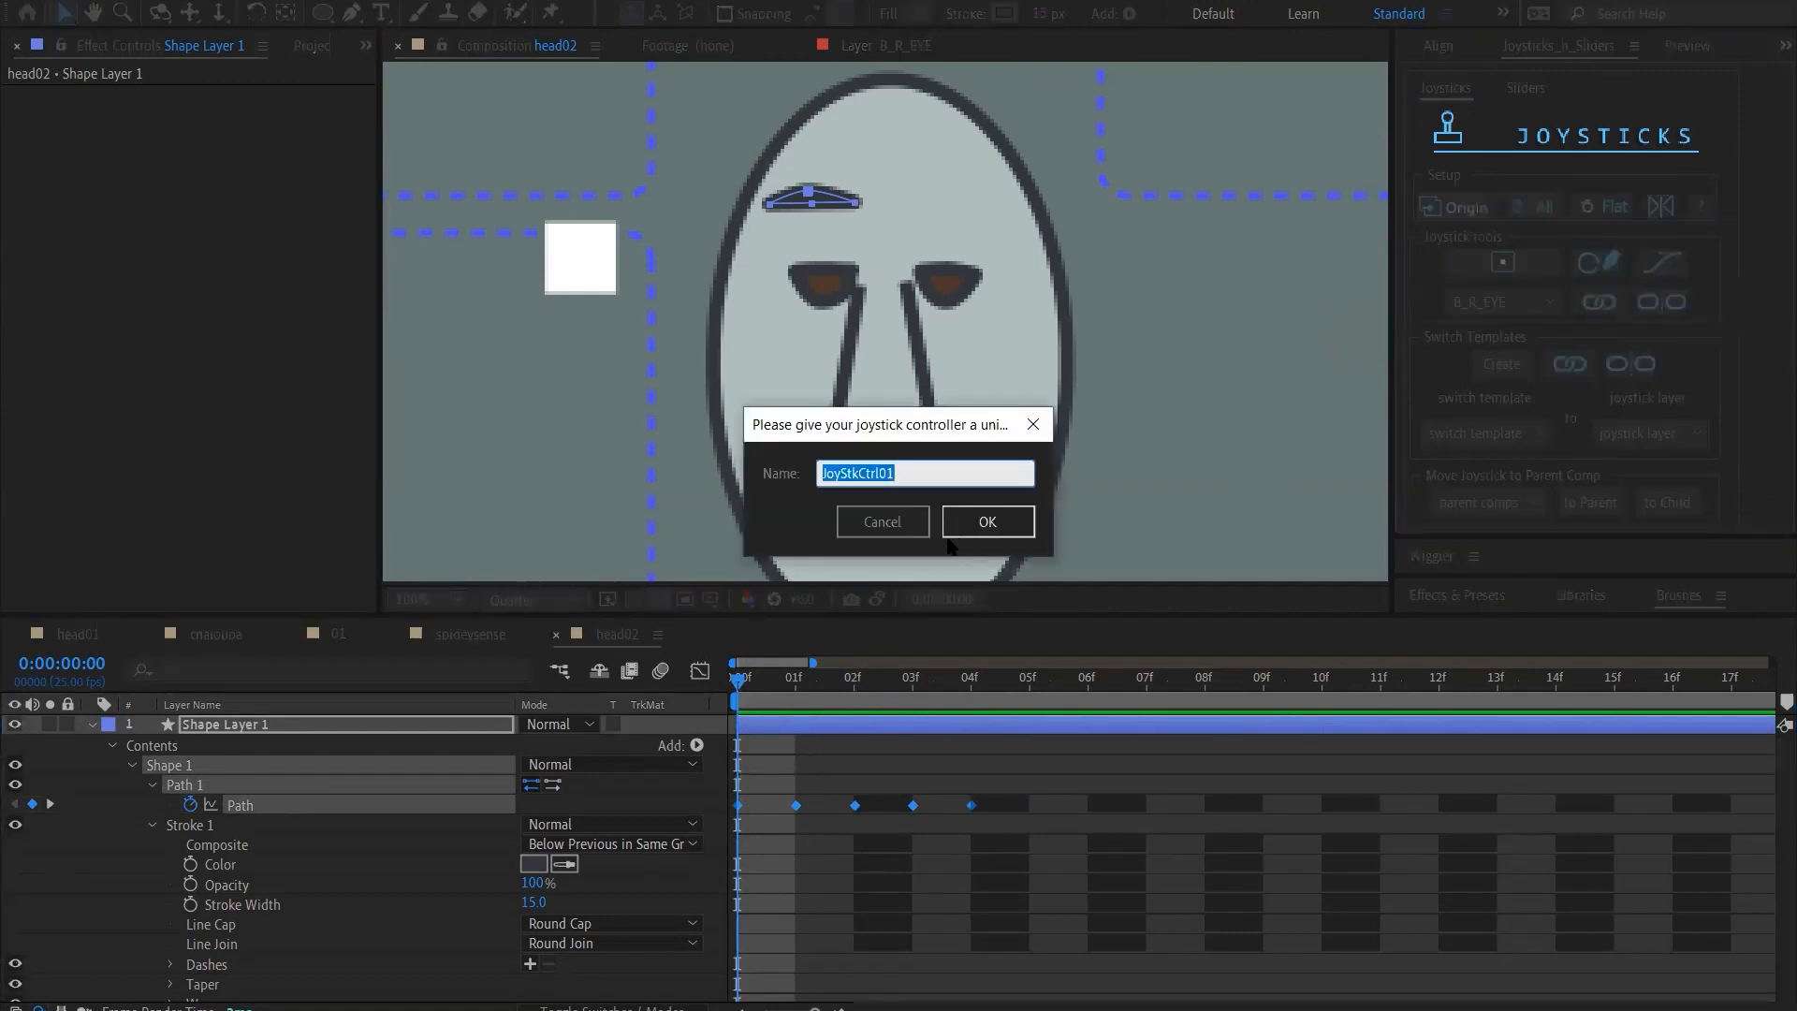
{"action": "type", "text": "B_R_BROW"}
{"action": "left_click", "coordinate": [947, 534]}
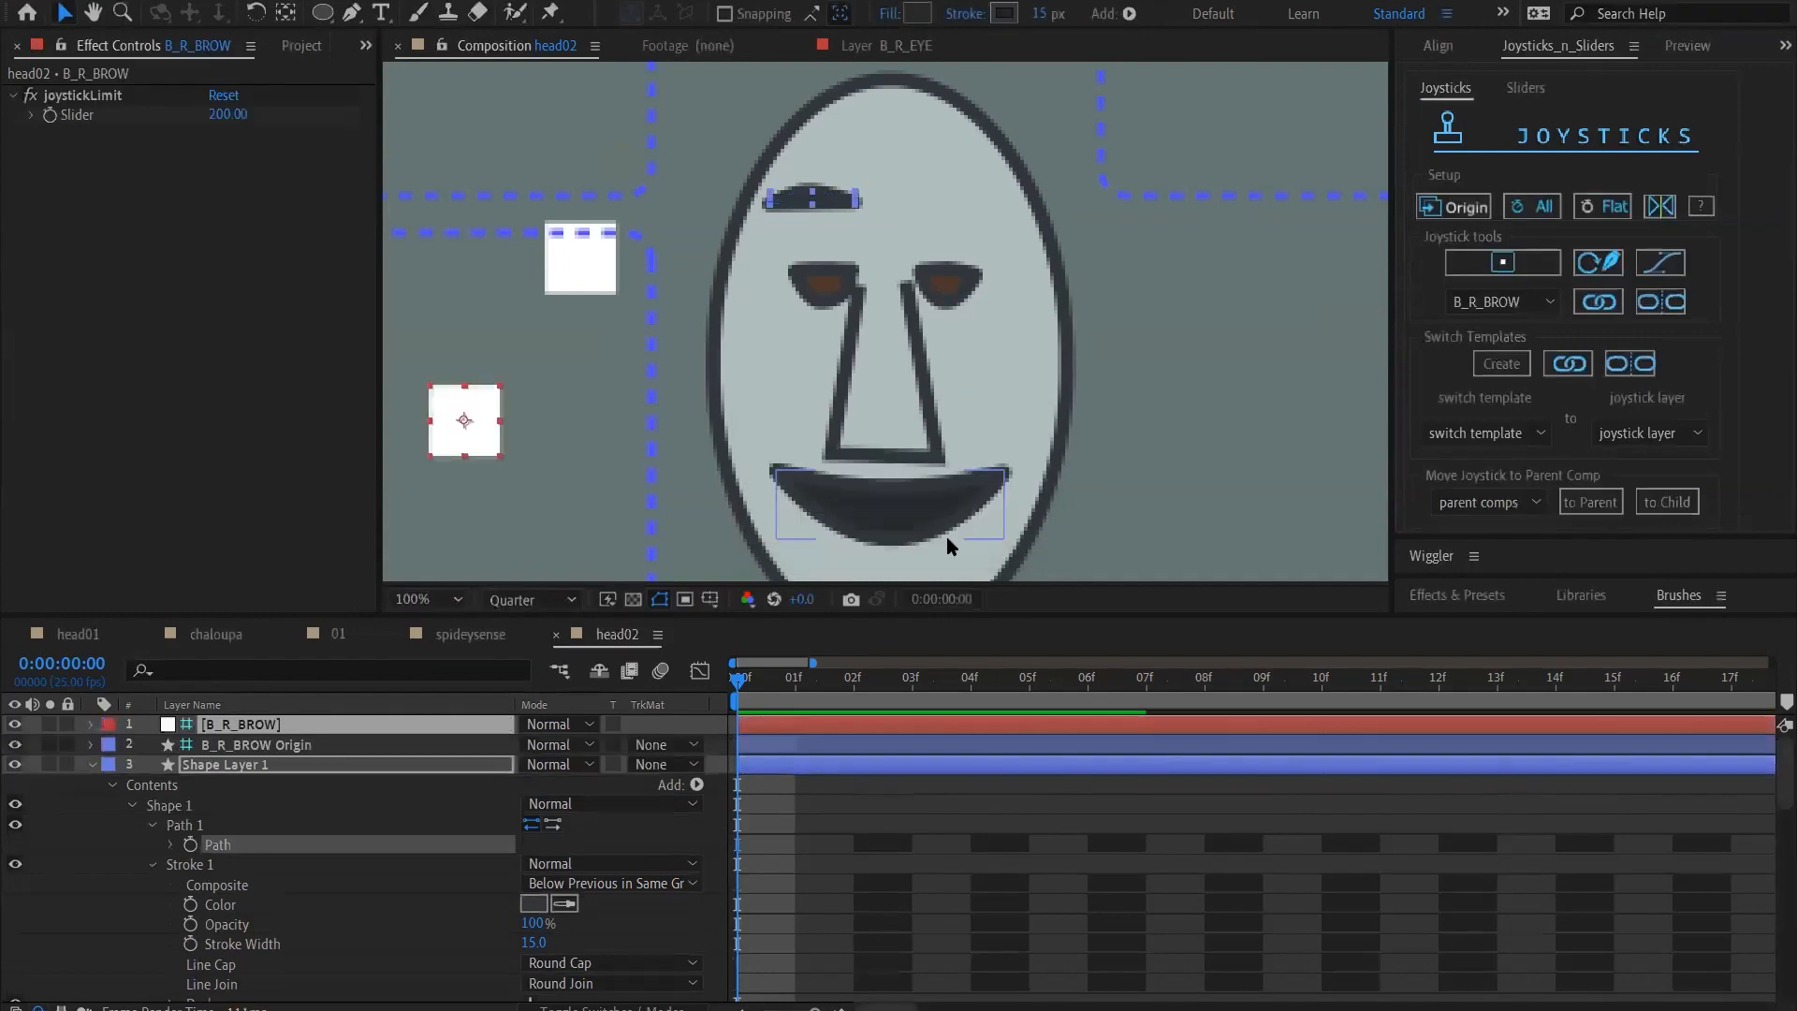
Move the B_R_BROW Origin box up from the lower controller so it sits directly above the upper joystick box beside the face
{"action": "left_click", "coordinate": [743, 685]}
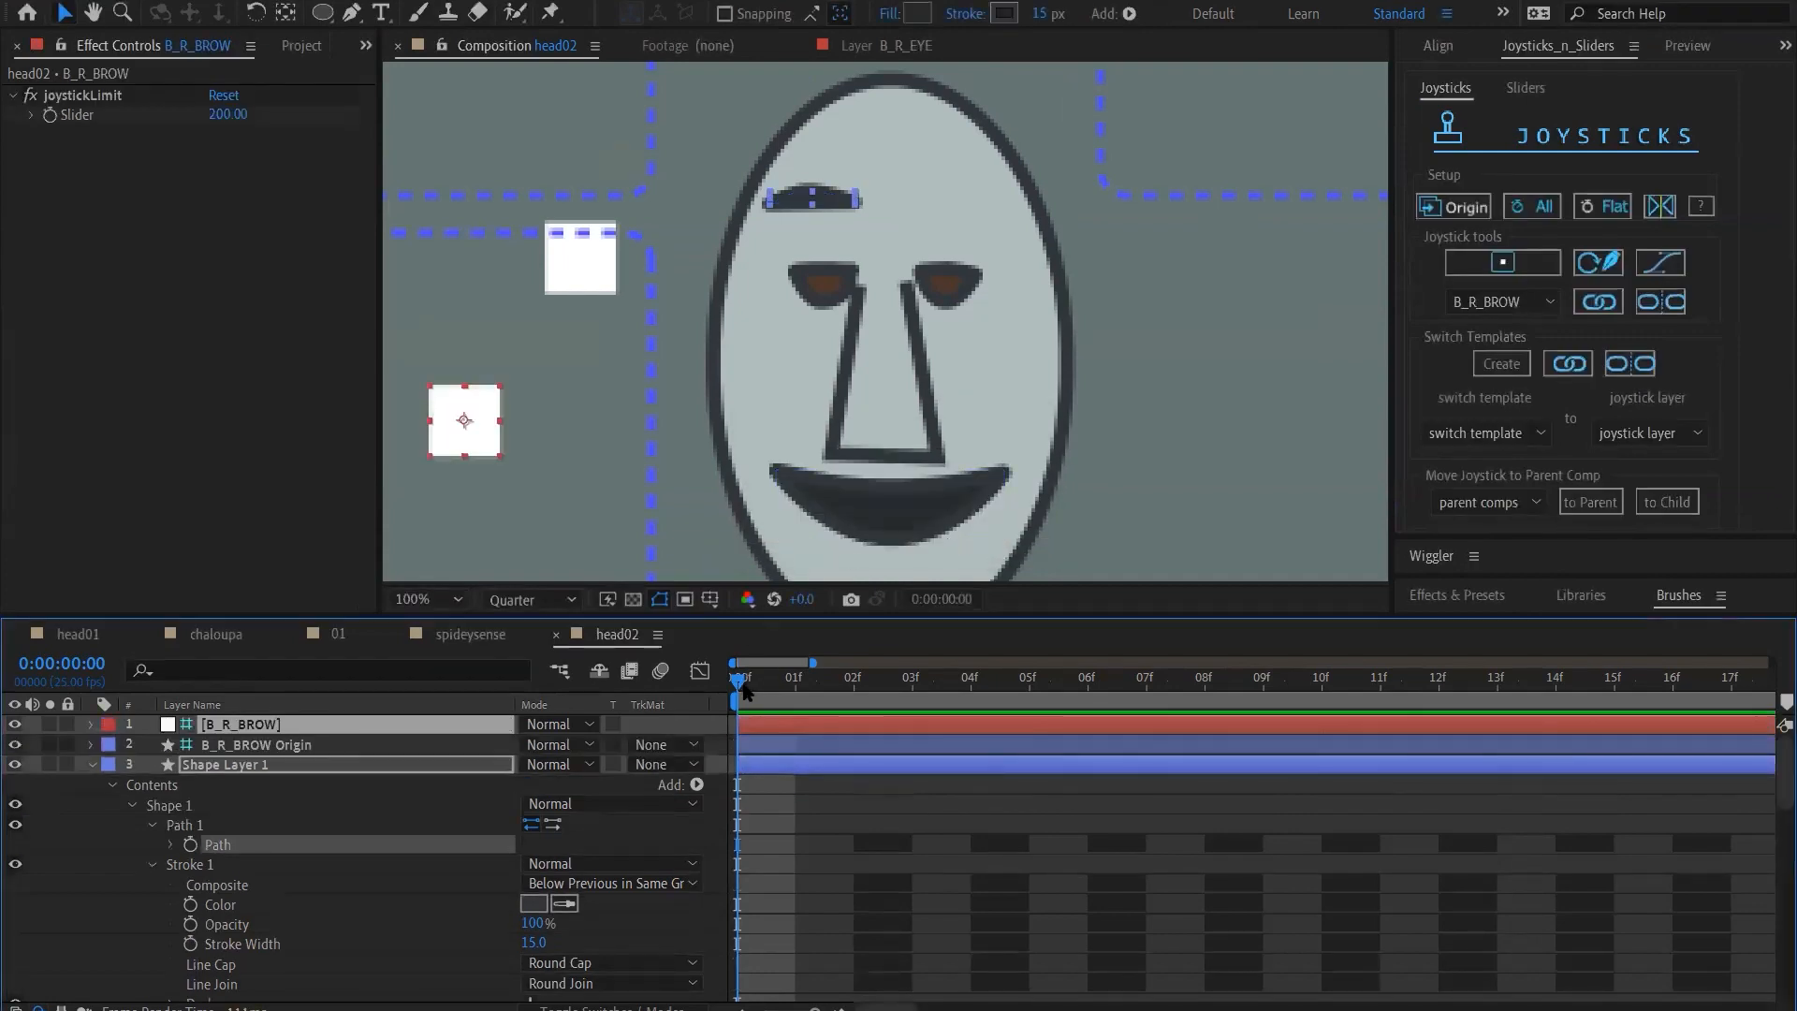
{"action": "left_click", "coordinate": [80, 872]}
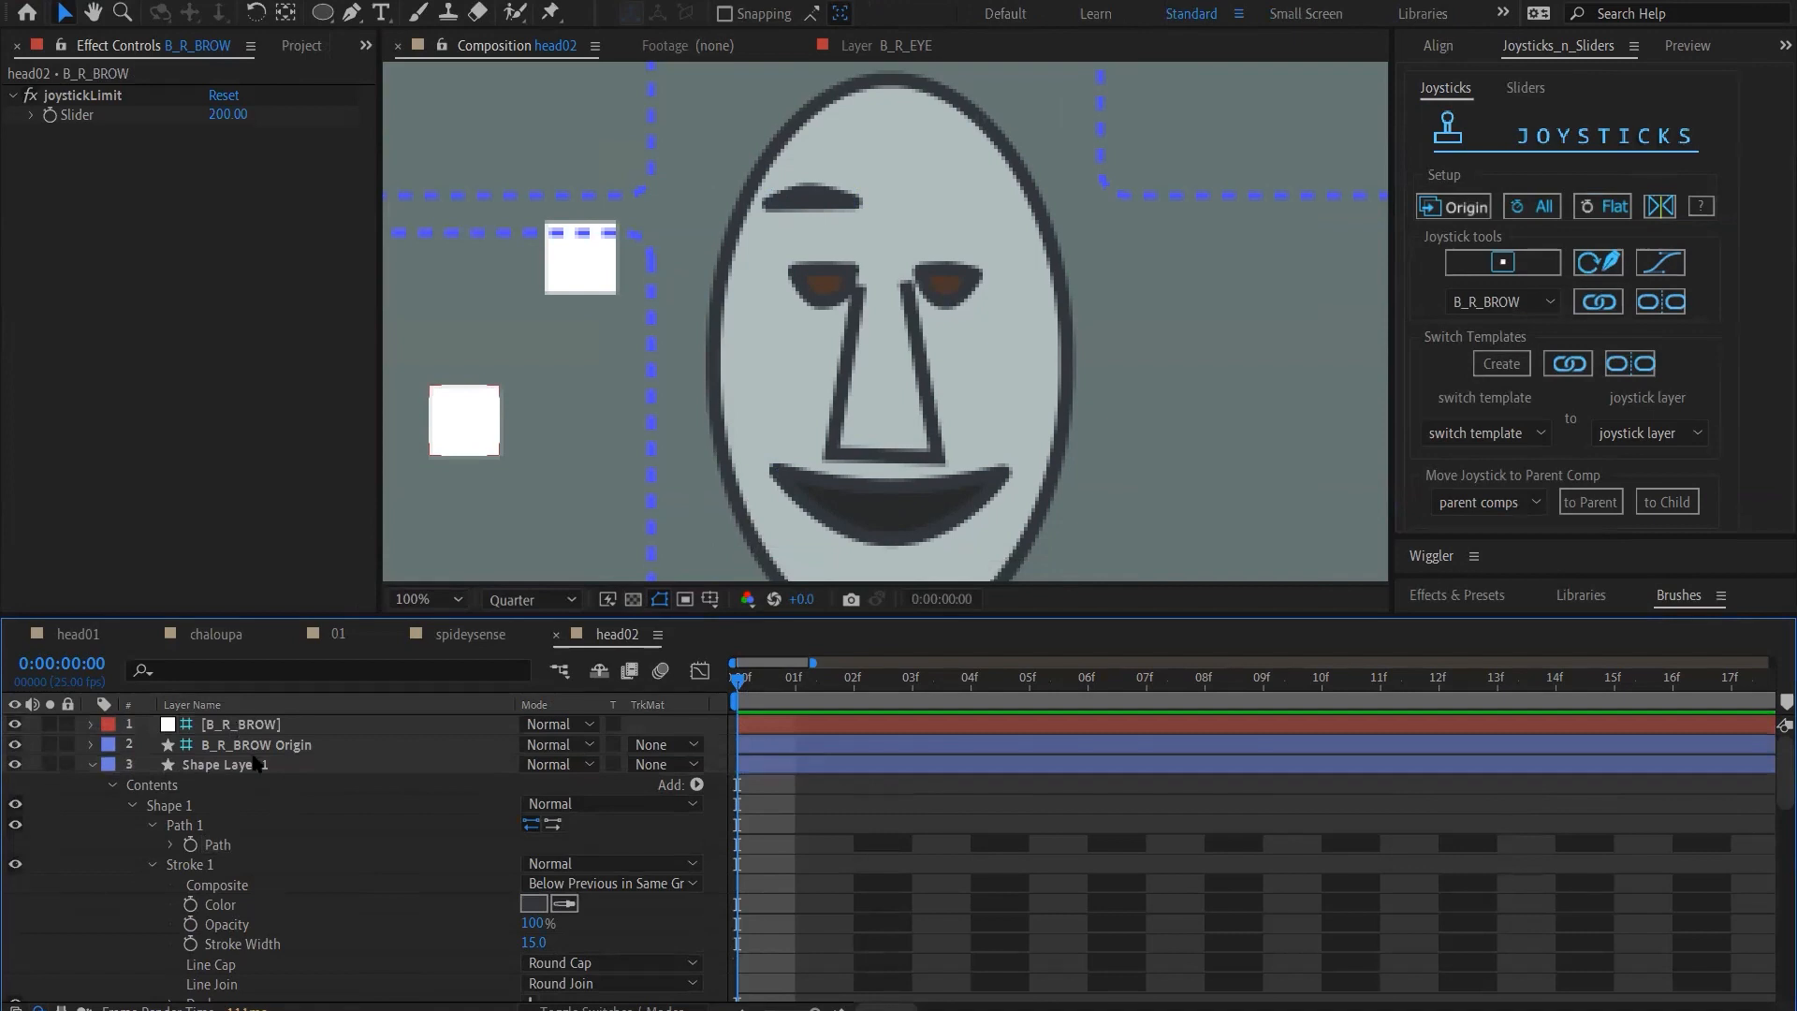
{"action": "left_click", "coordinate": [254, 750]}
{"action": "key", "text": "comma"}
{"action": "key", "text": "comma"}
{"action": "key", "text": "comma"}
{"action": "key", "text": "comma"}
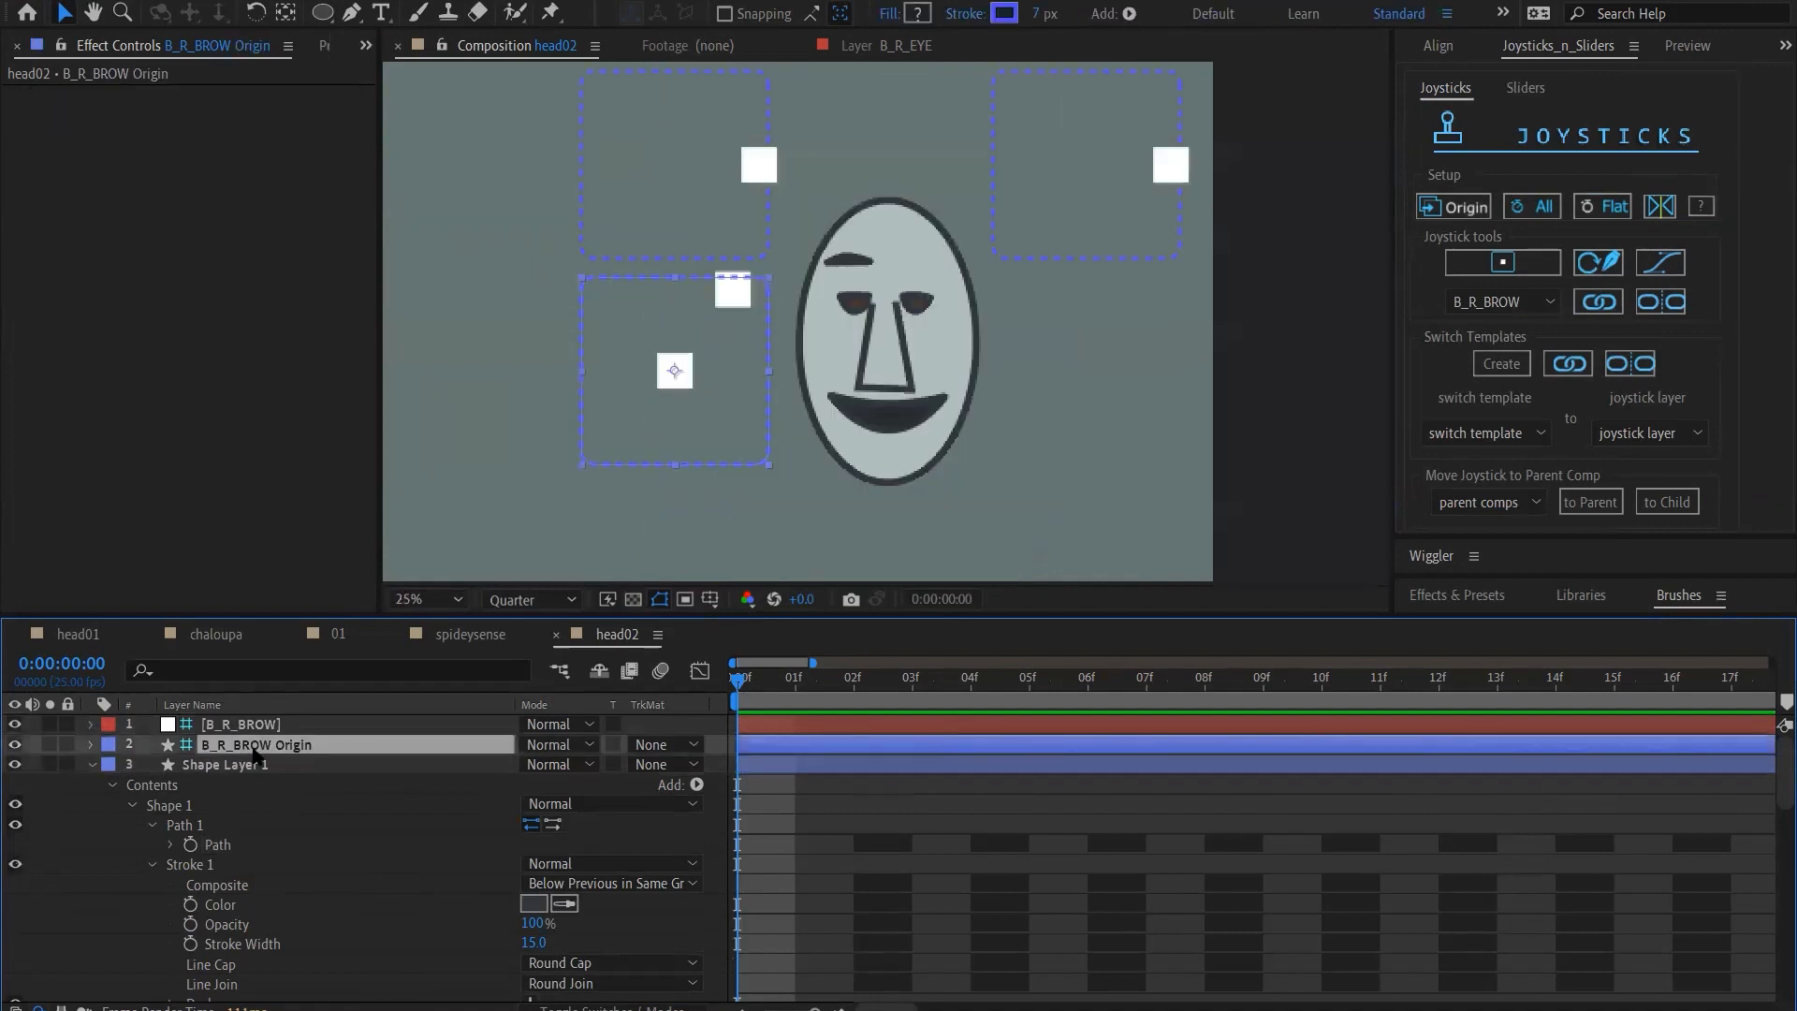
{"action": "key", "text": "shift+Up"}
{"action": "key", "text": "shift+Up"}
{"action": "key", "text": "shift+Up"}
{"action": "key", "text": "shift+Up"}
{"action": "key", "text": "shift+Up"}
{"action": "key", "text": "shift+Up"}
{"action": "key", "text": "shift+Up"}
{"action": "key", "text": "shift+Up"}
{"action": "key", "text": "shift+Up"}
{"action": "key", "text": "shift+Up"}
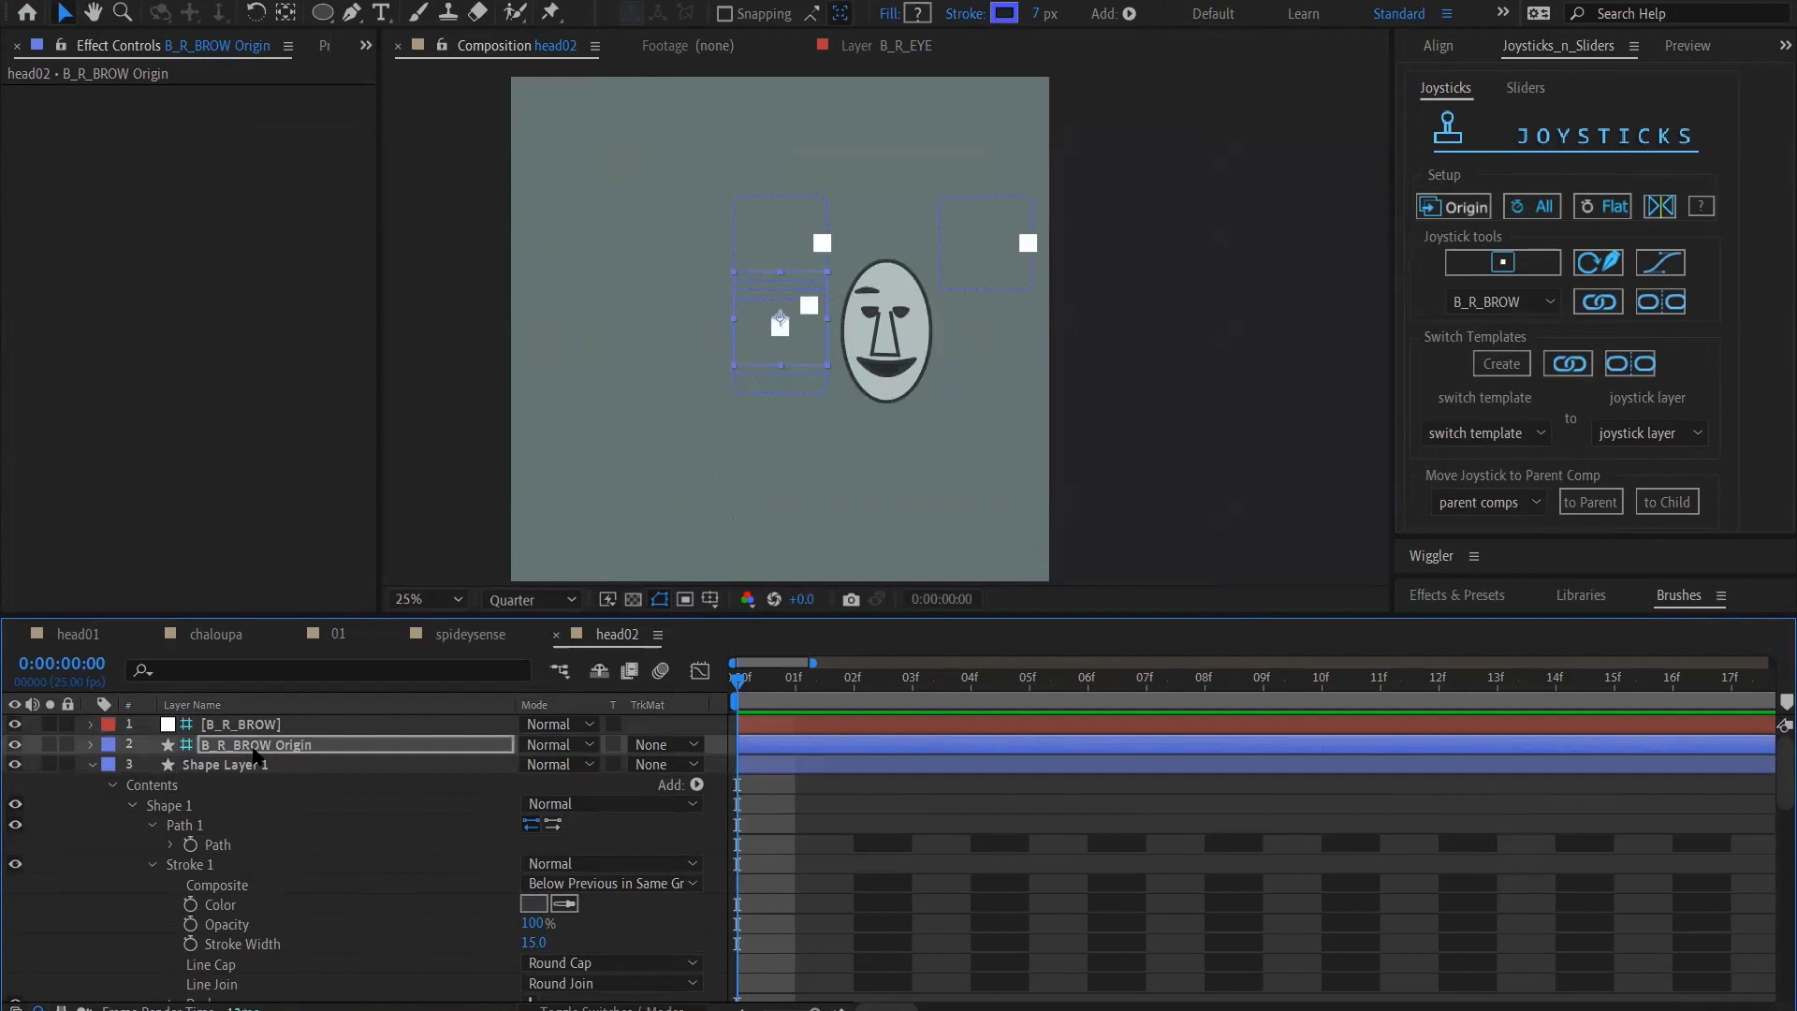
{"action": "key", "text": "shift+Up"}
{"action": "key", "text": "shift+Up"}
{"action": "key", "text": "shift+Up"}
{"action": "key", "text": "shift+Up"}
{"action": "key", "text": "shift+Up"}
{"action": "key", "text": "shift+Up"}
{"action": "key", "text": "shift+Up"}
{"action": "key", "text": "shift+Up"}
{"action": "key", "text": "shift+Up"}
{"action": "key", "text": "shift+Up"}
{"action": "key", "text": "shift+Up"}
{"action": "key", "text": "shift+Up"}
{"action": "left_click", "coordinate": [82, 868]}
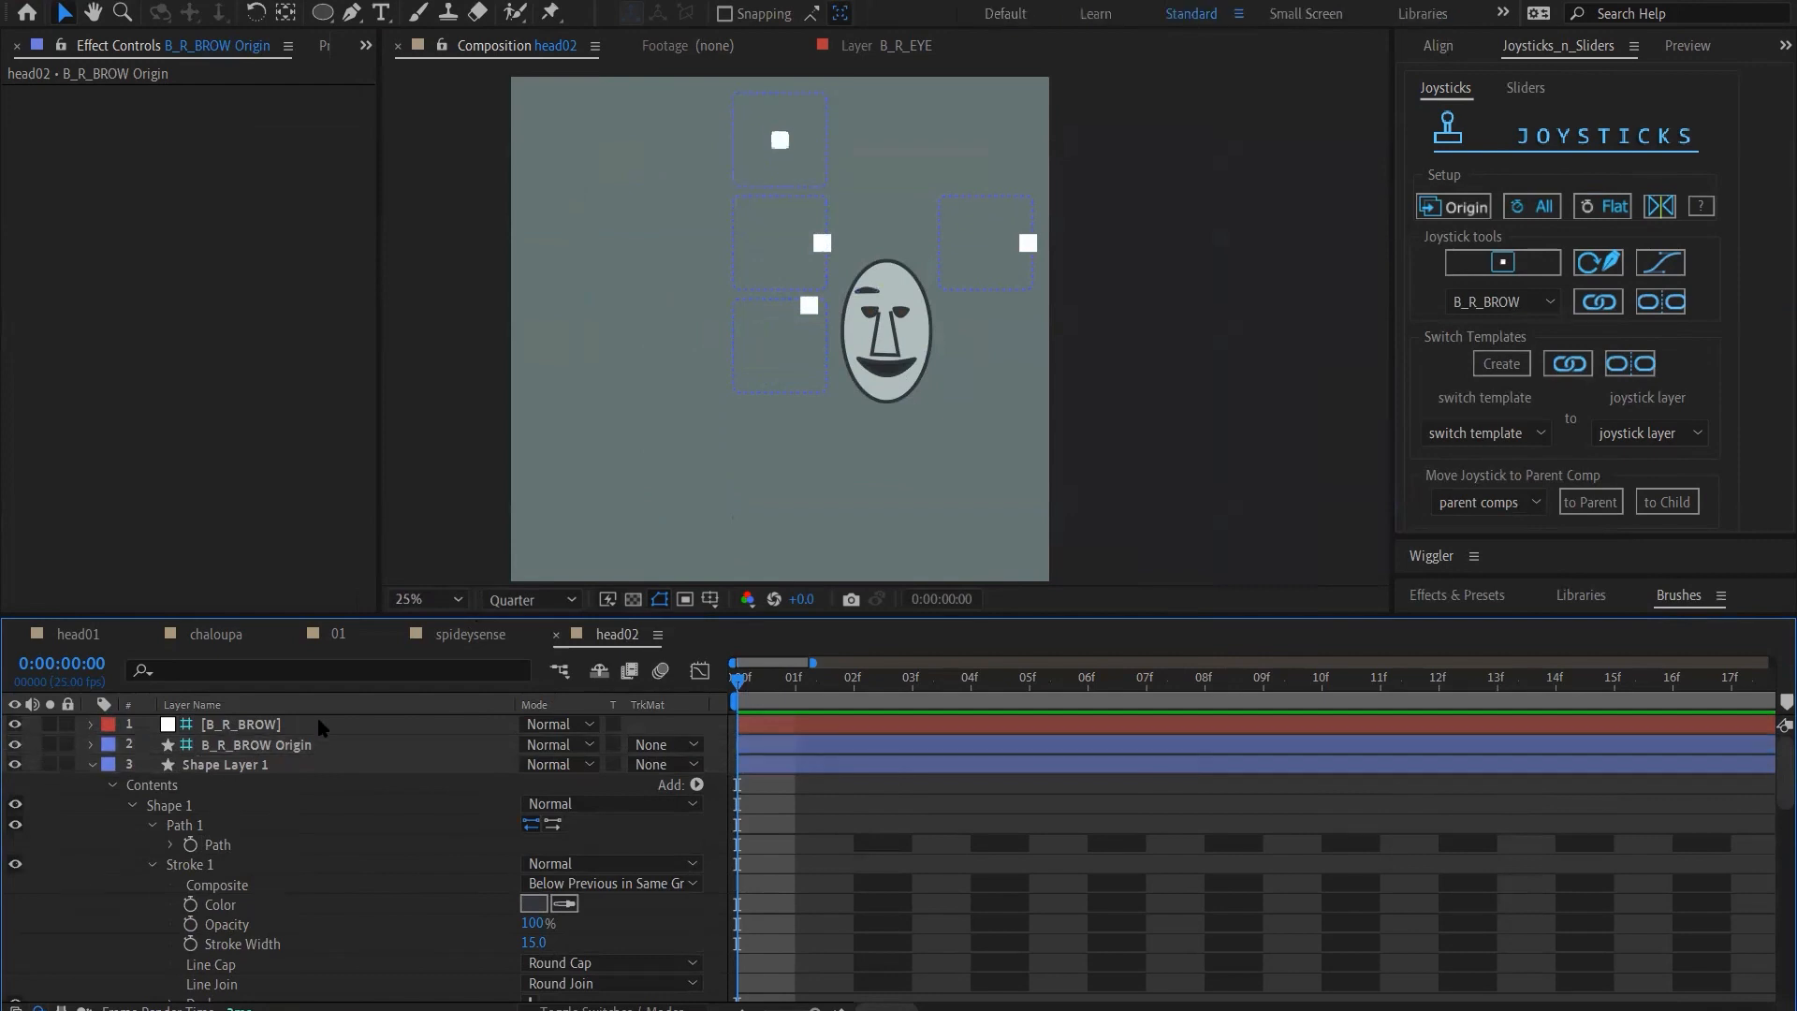
Move the B_R_BROW joystick to the right edge of its box to test the eyebrow's shape change
{"action": "left_click", "coordinate": [321, 728]}
{"action": "left_click", "coordinate": [321, 727]}
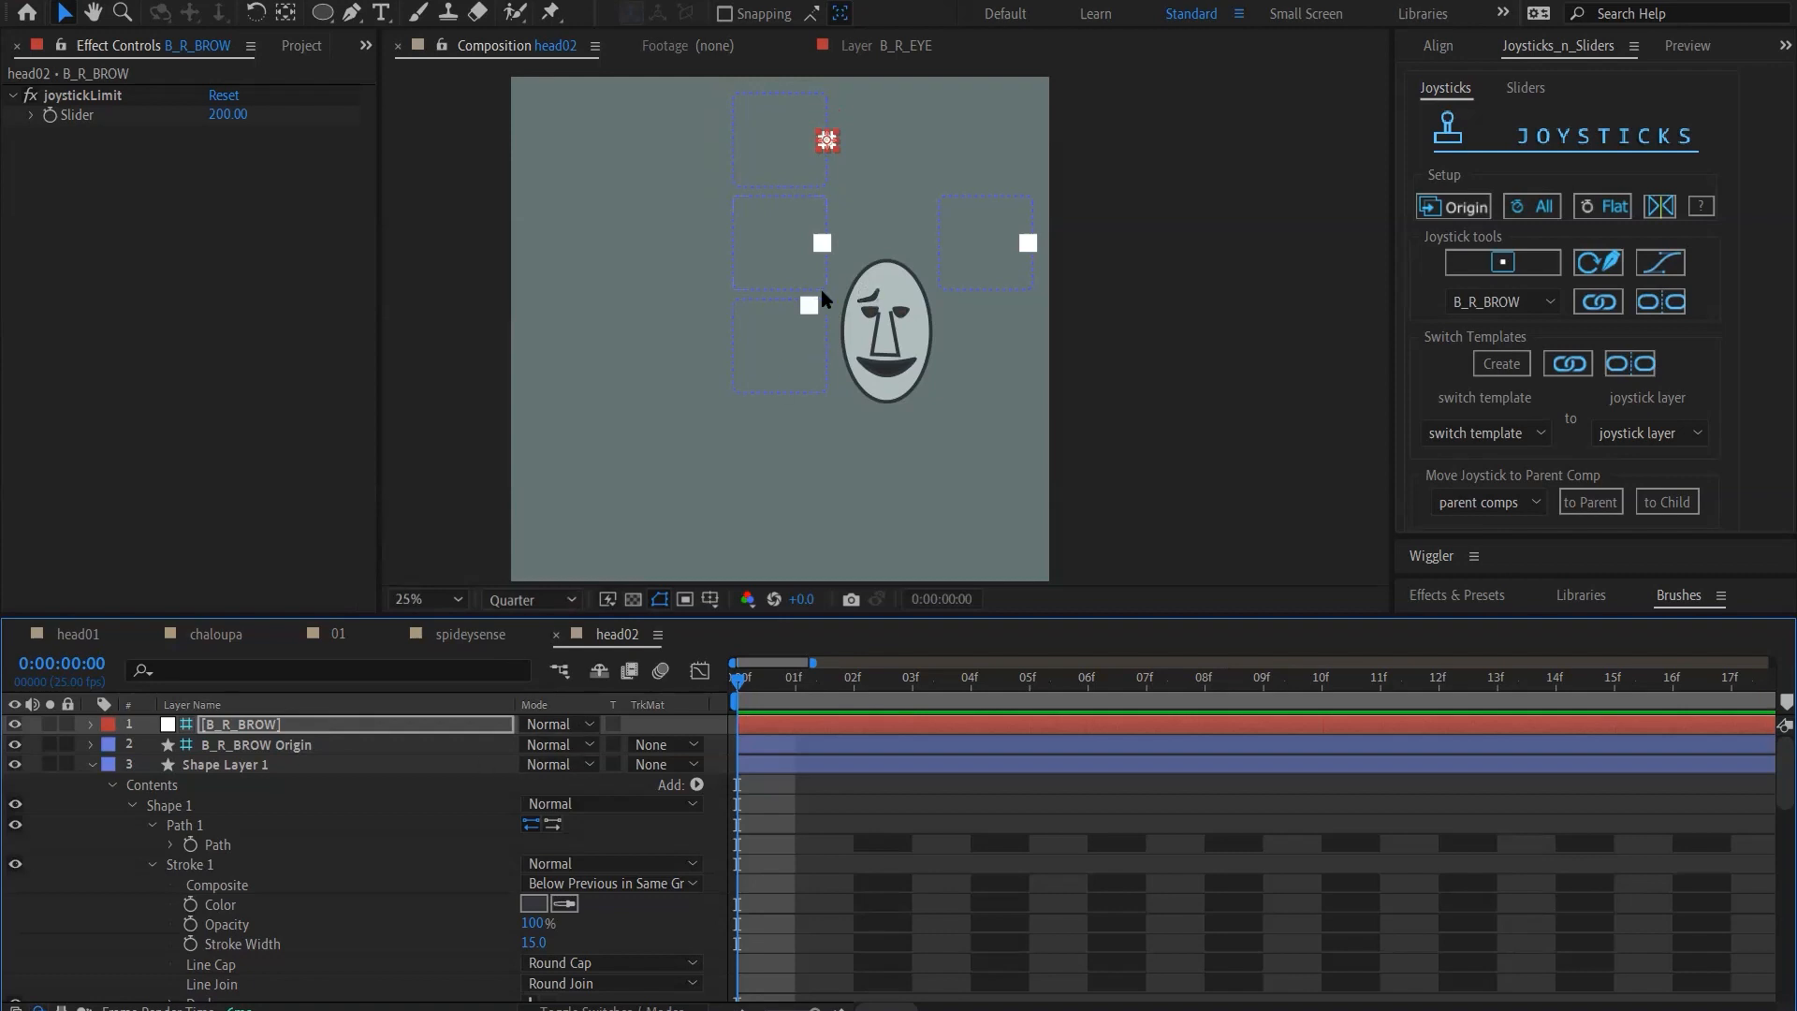
{"action": "scroll", "coordinate": [822, 292], "scroll_direction": "up", "scroll_amount": 1}
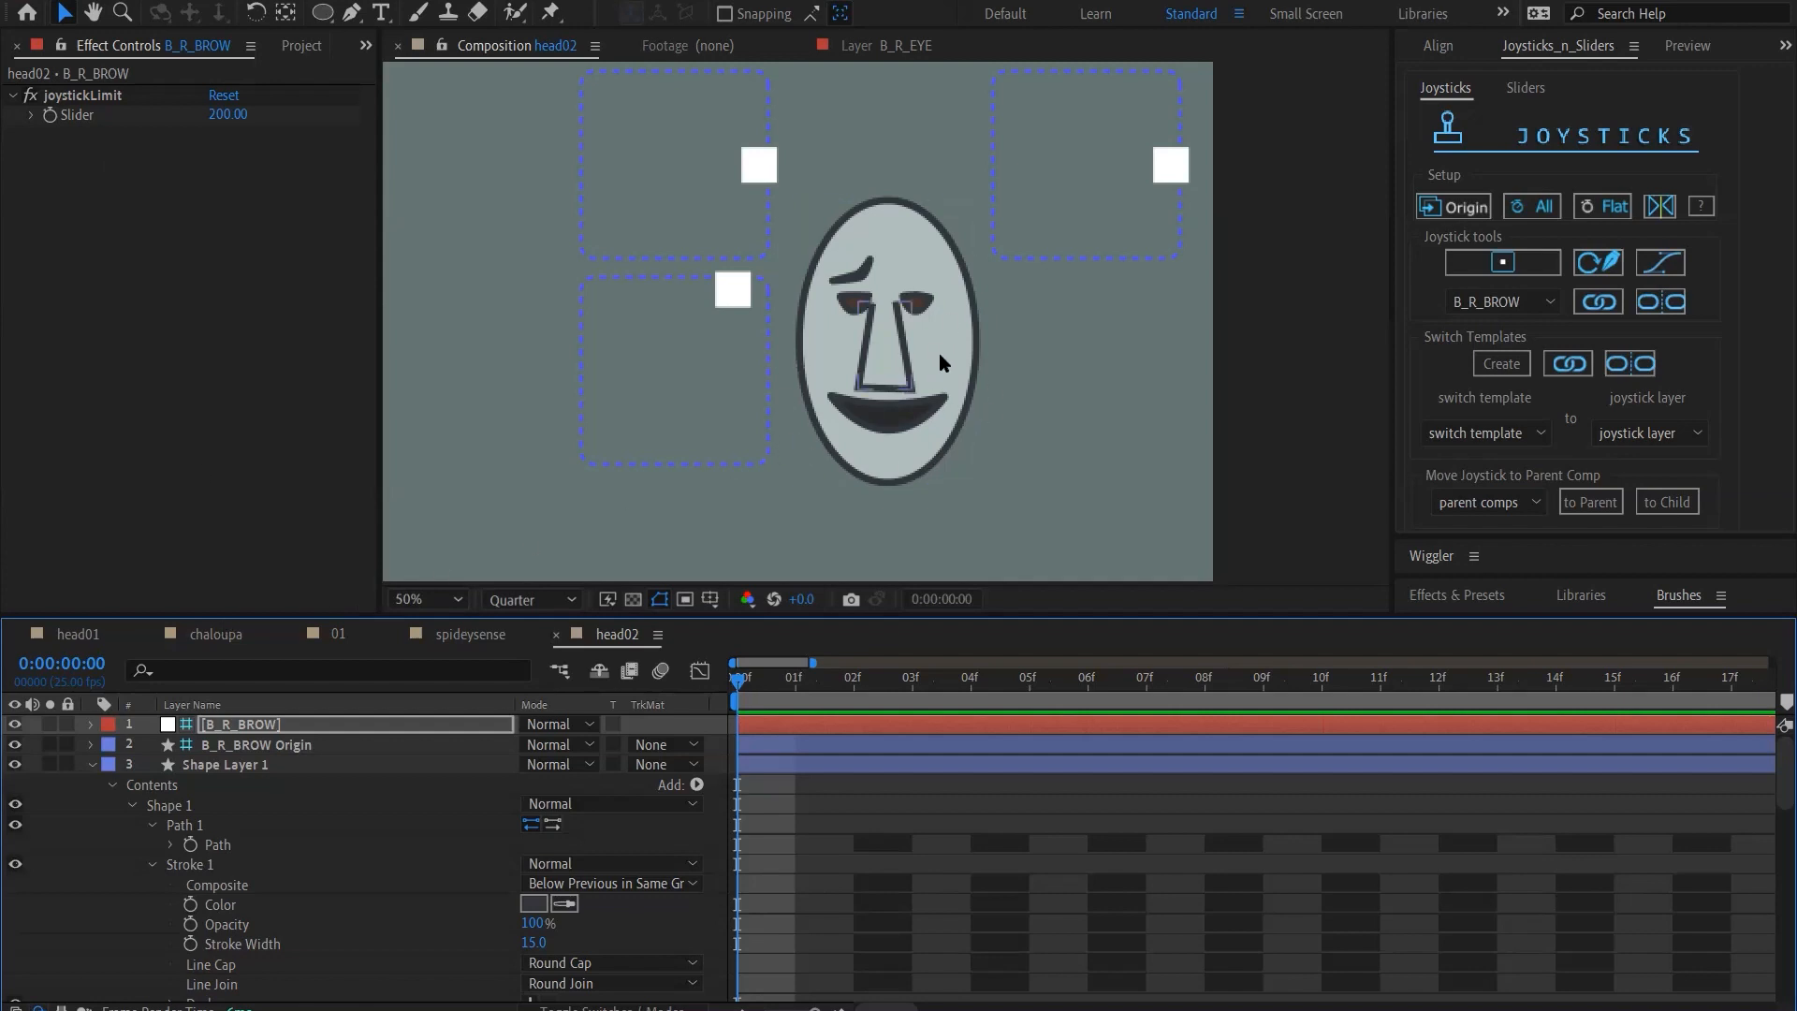
Save the head02 project and open the wolflink_09.aep project
{"action": "left_click", "coordinate": [263, 766]}
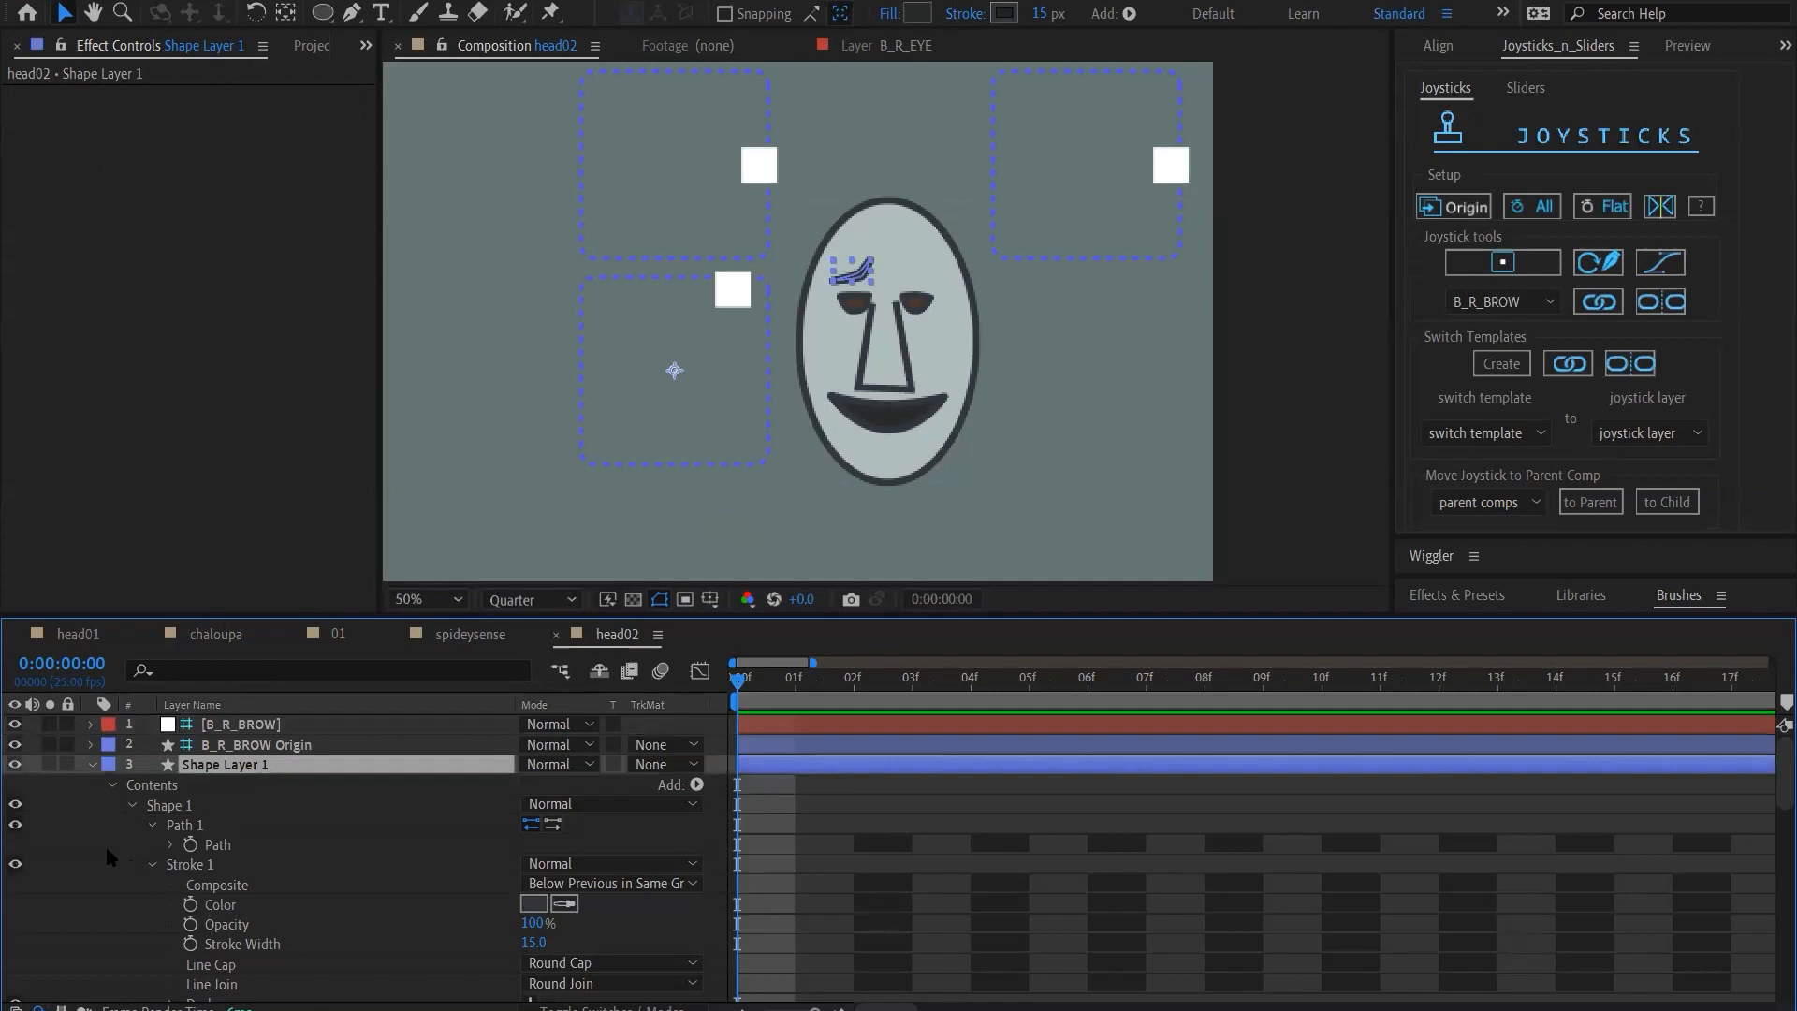
{"action": "left_click", "coordinate": [81, 853]}
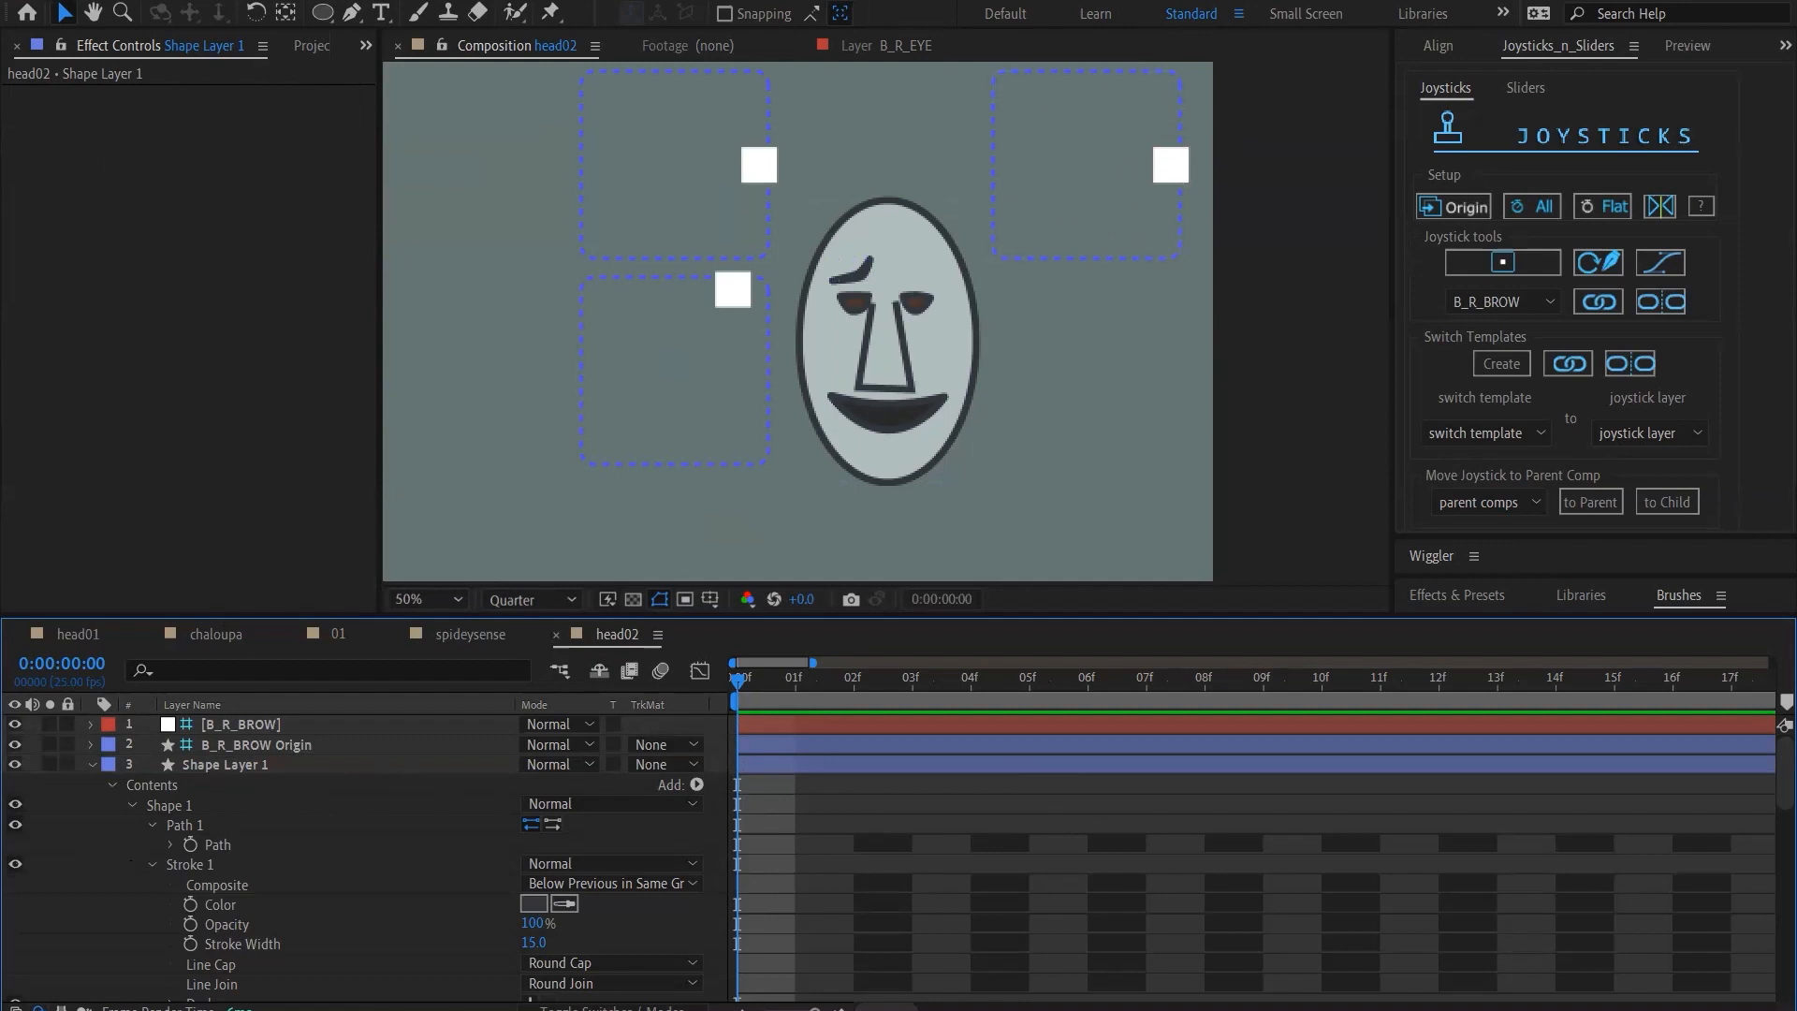
{"action": "key", "text": "ctrl+s"}
{"action": "left_click", "coordinate": [7, 1]}
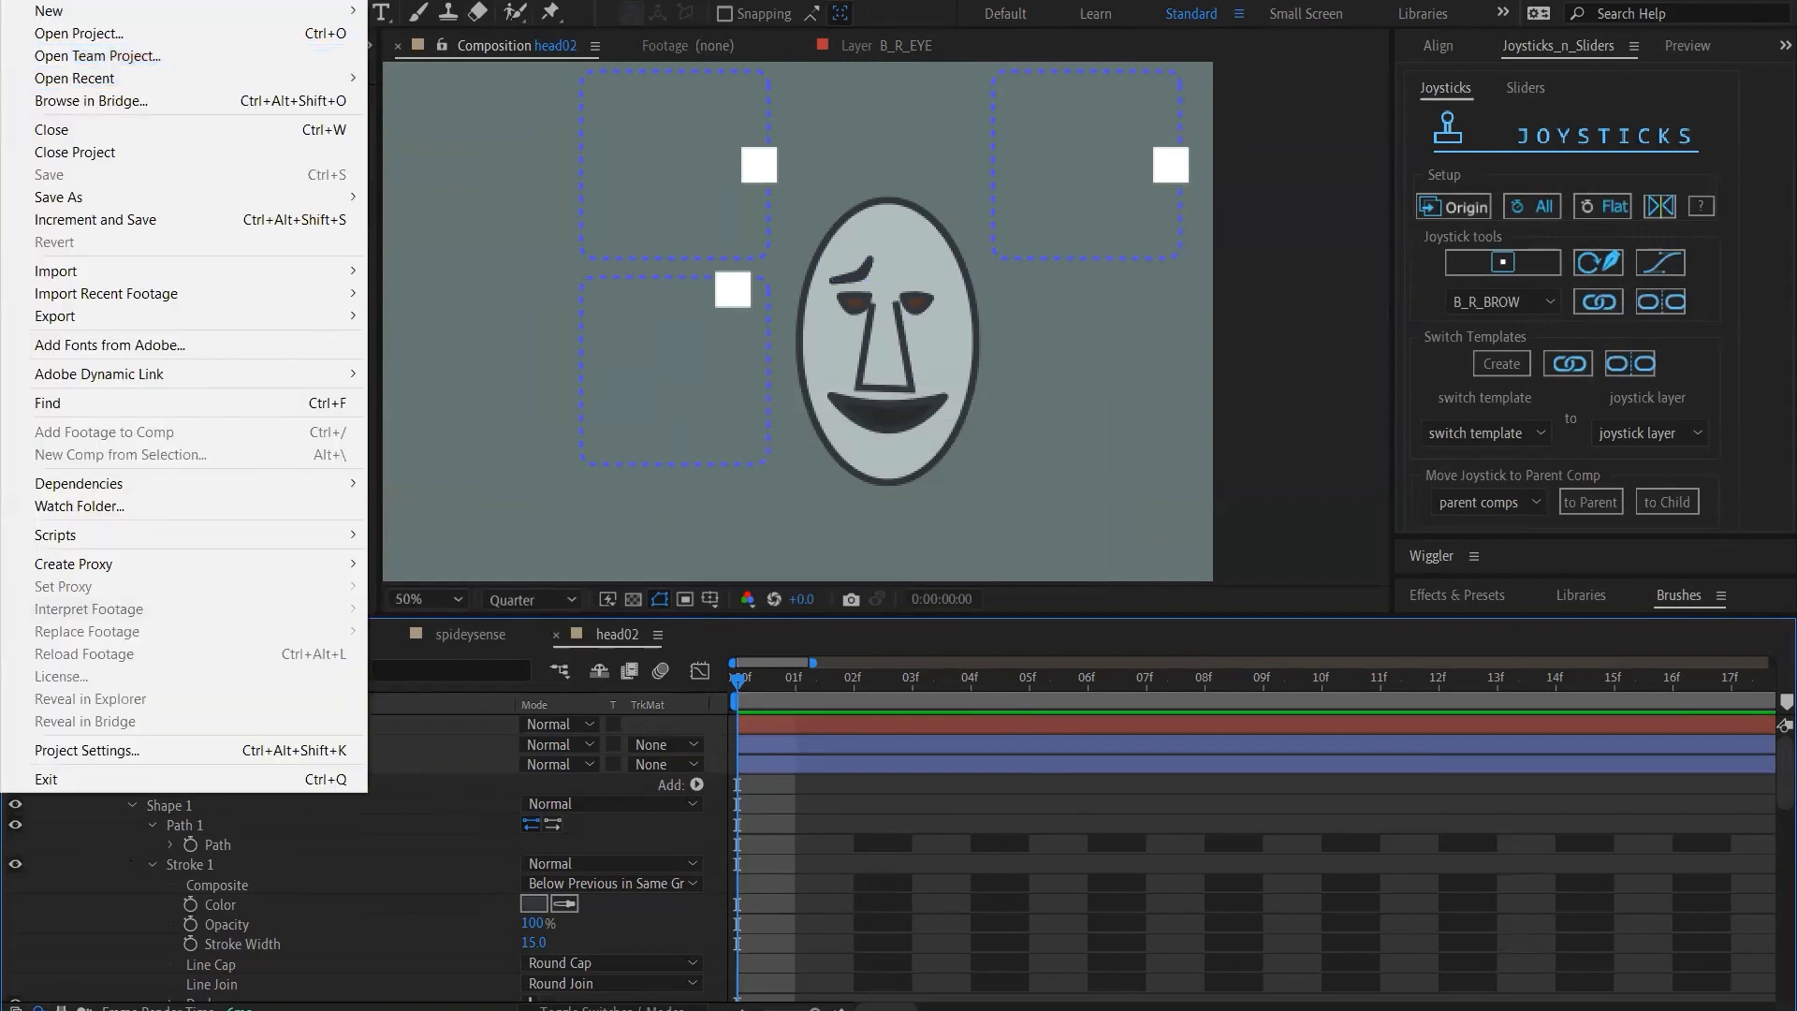
{"action": "key", "text": "Escape"}
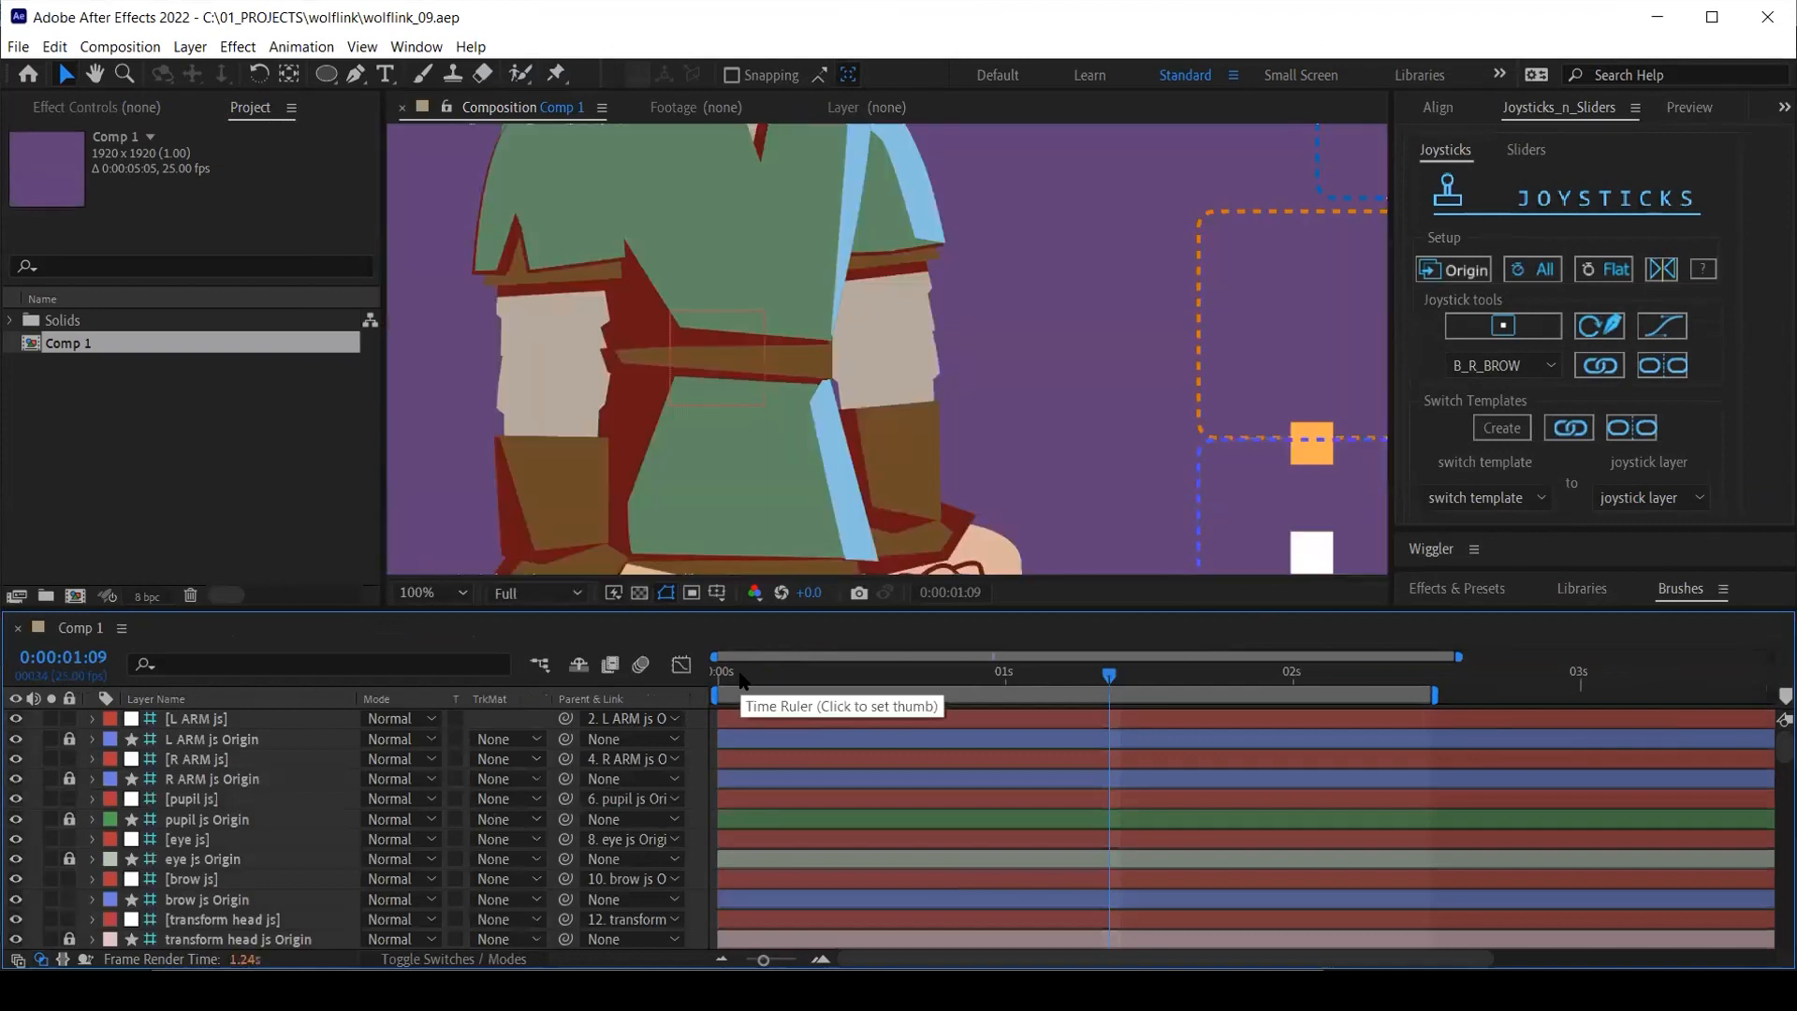
Fit the whole Comp 1 frame in the viewer of the maximized window, with the time at frame 0
{"action": "left_click", "coordinate": [440, 594]}
{"action": "left_click", "coordinate": [440, 615]}
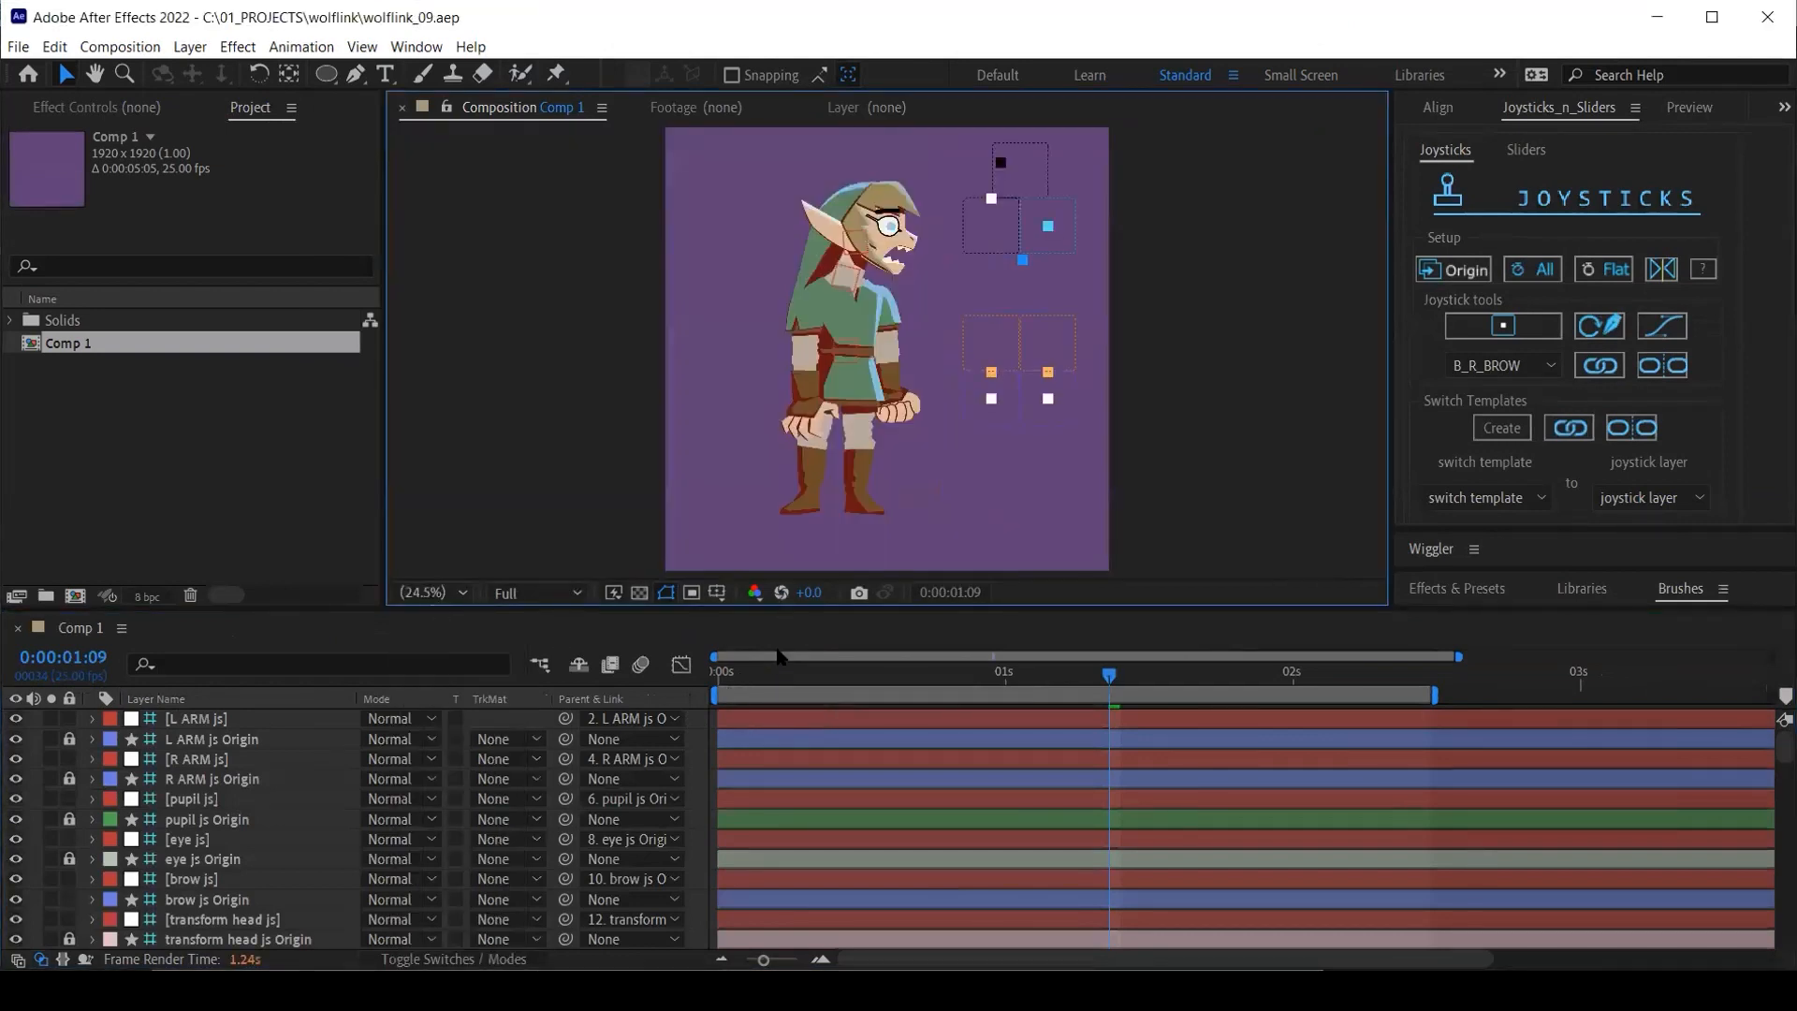
{"action": "left_click", "coordinate": [709, 685]}
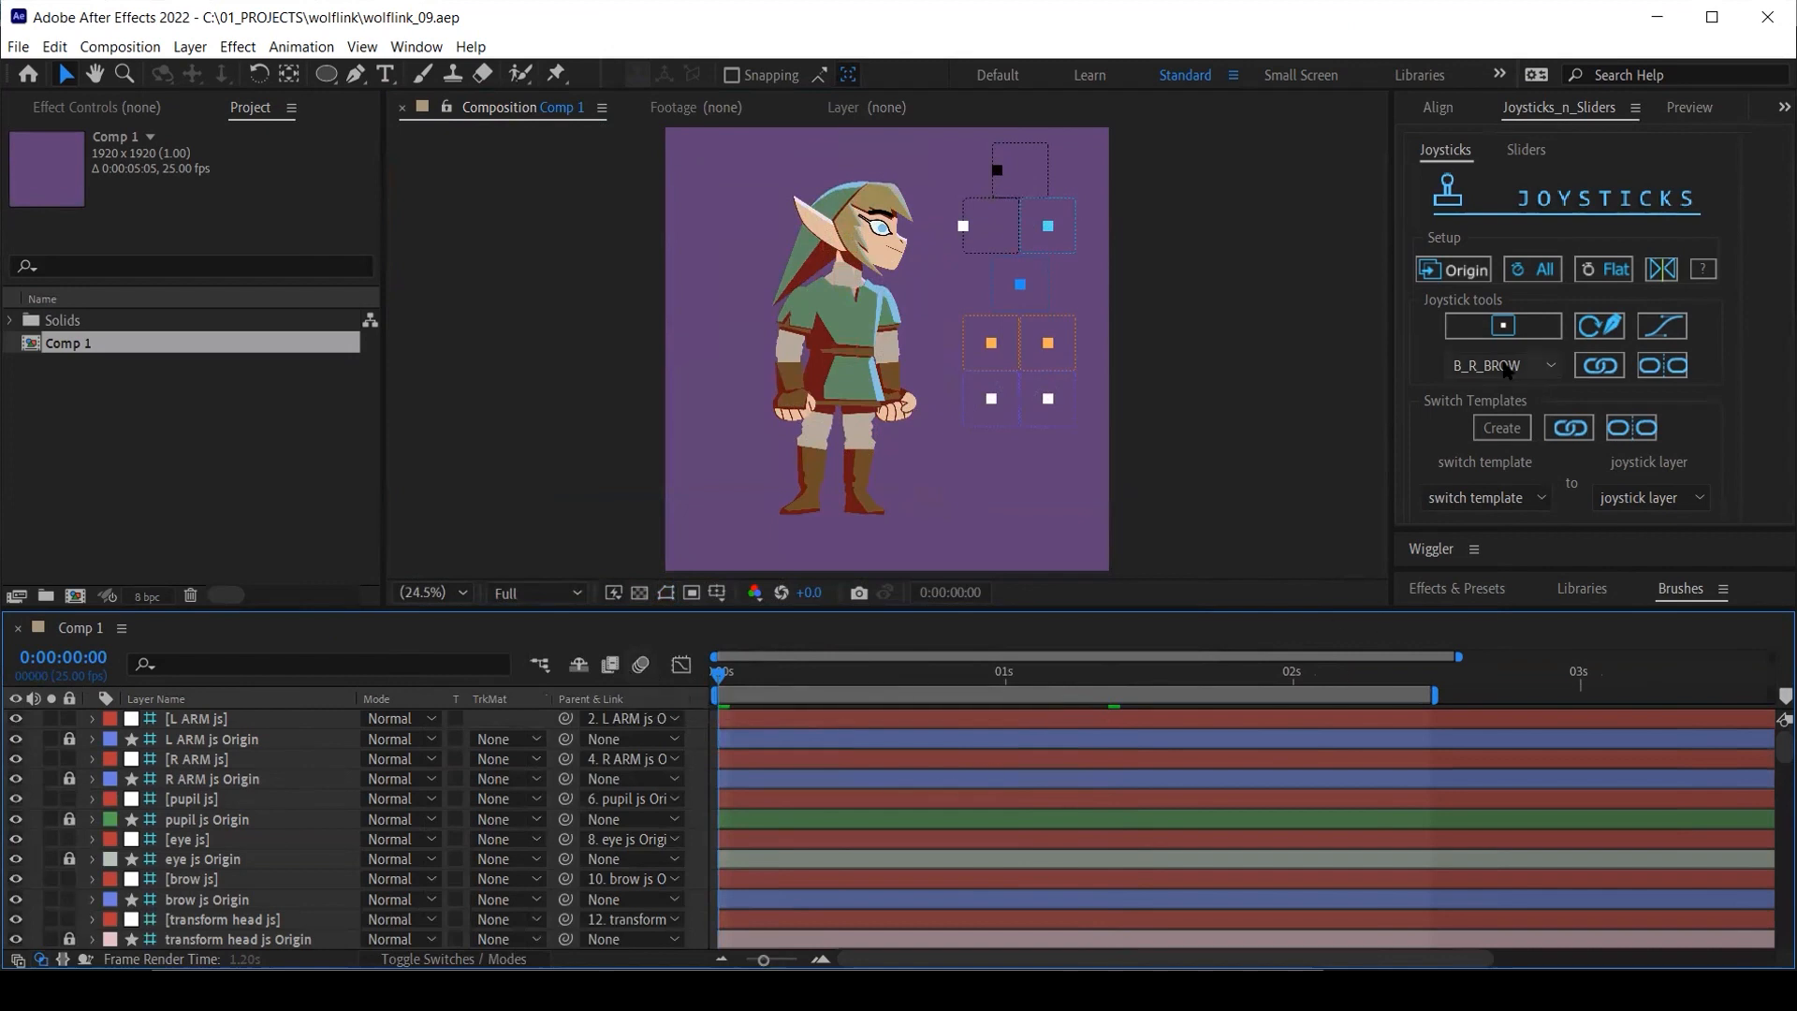
{"action": "left_click", "coordinate": [1715, 16]}
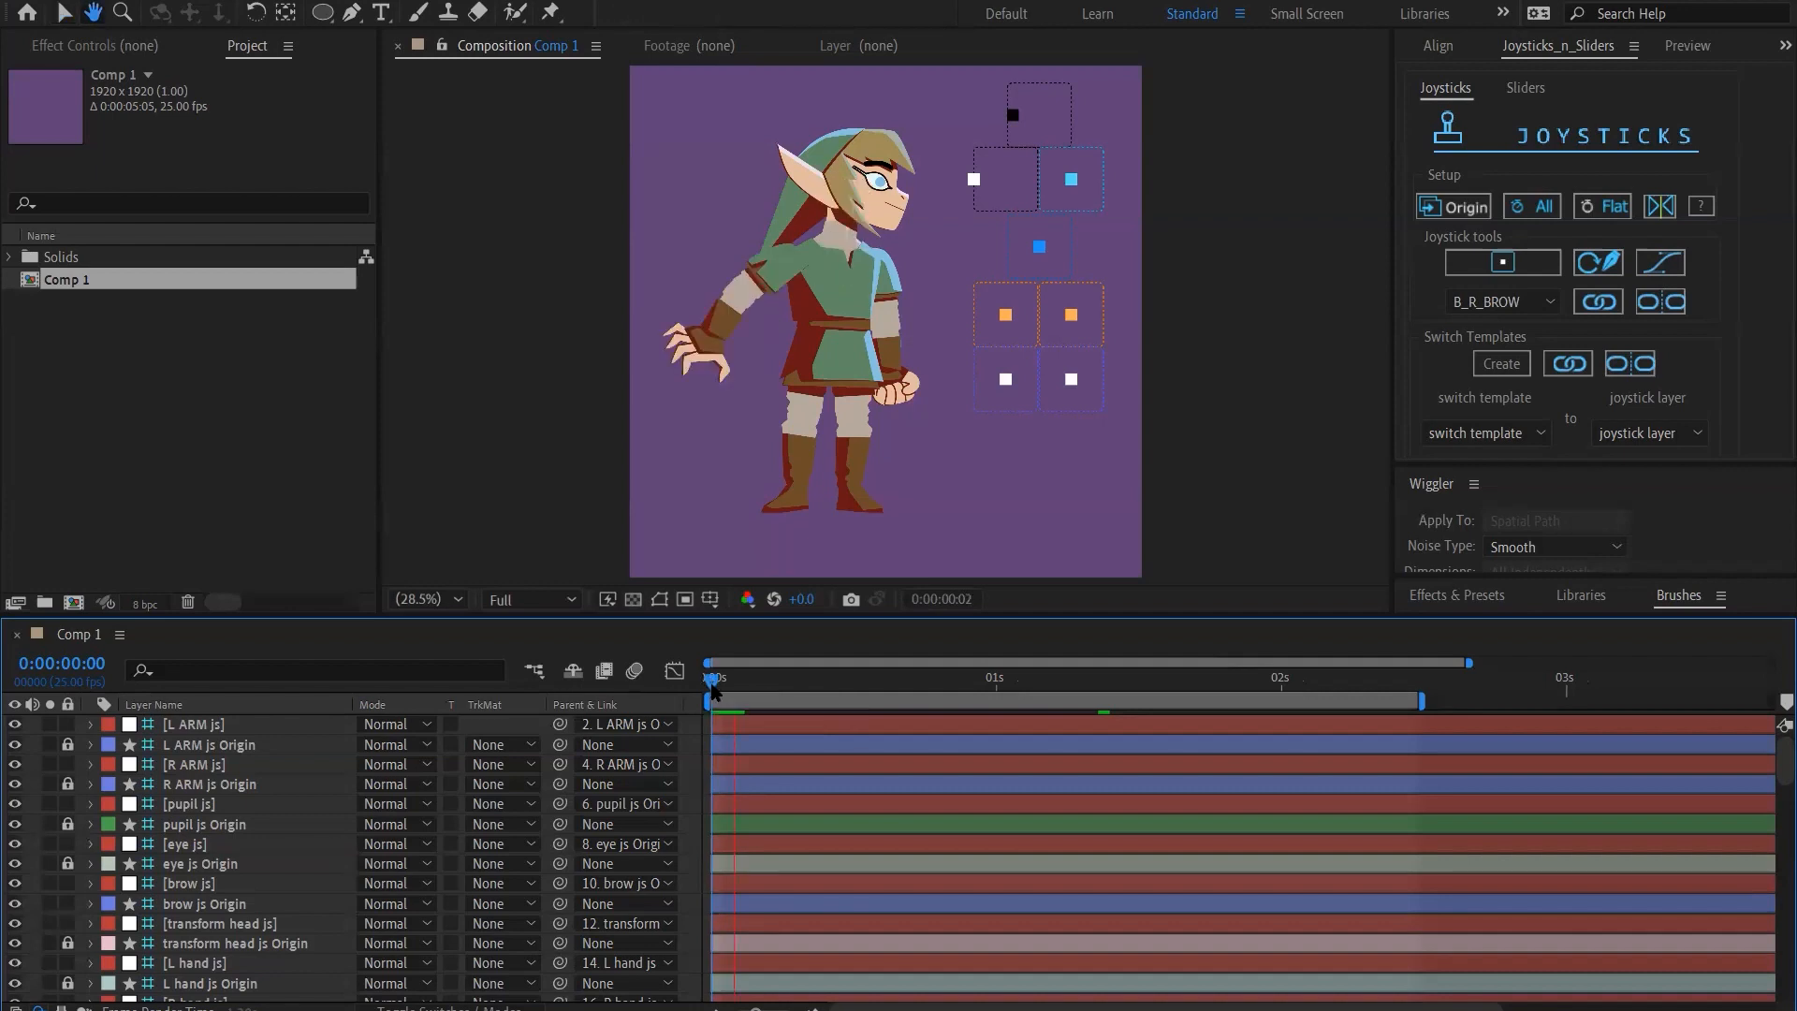
Preview the character animation from the start of Comp 1 and look through the rig's layer stack at frame 5
{"action": "key", "text": "space"}
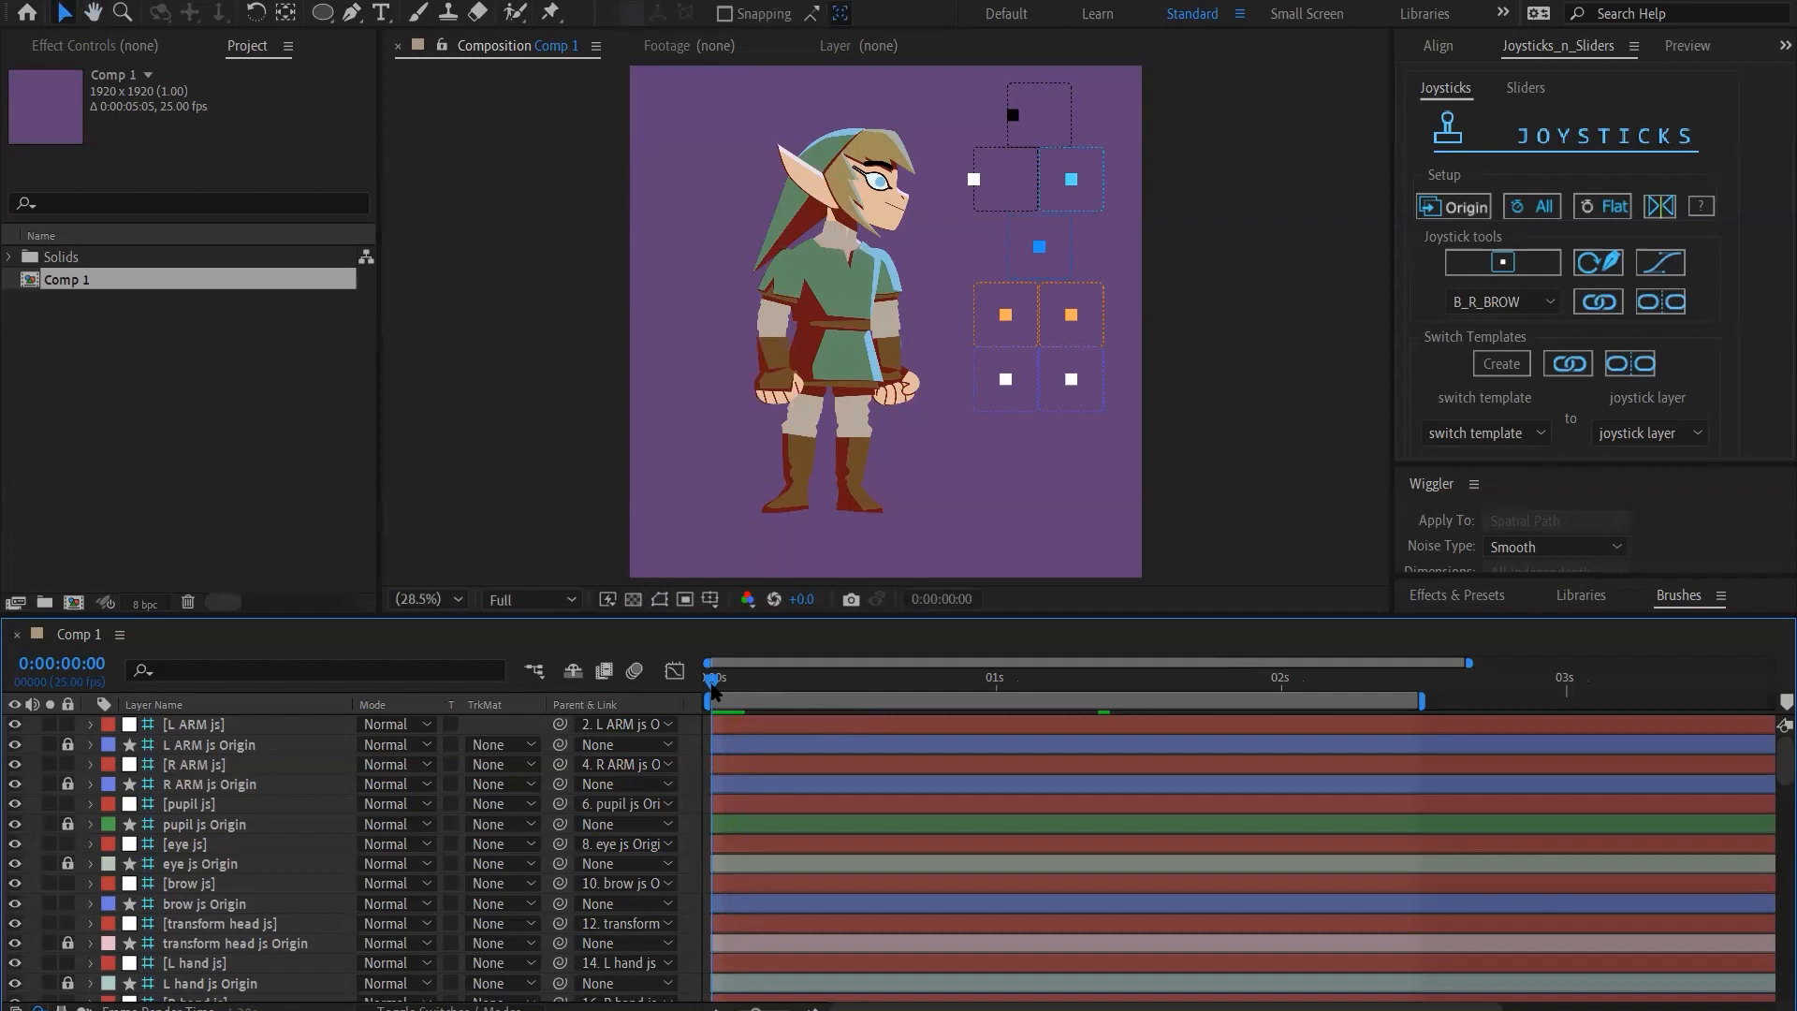
{"action": "key", "text": "space"}
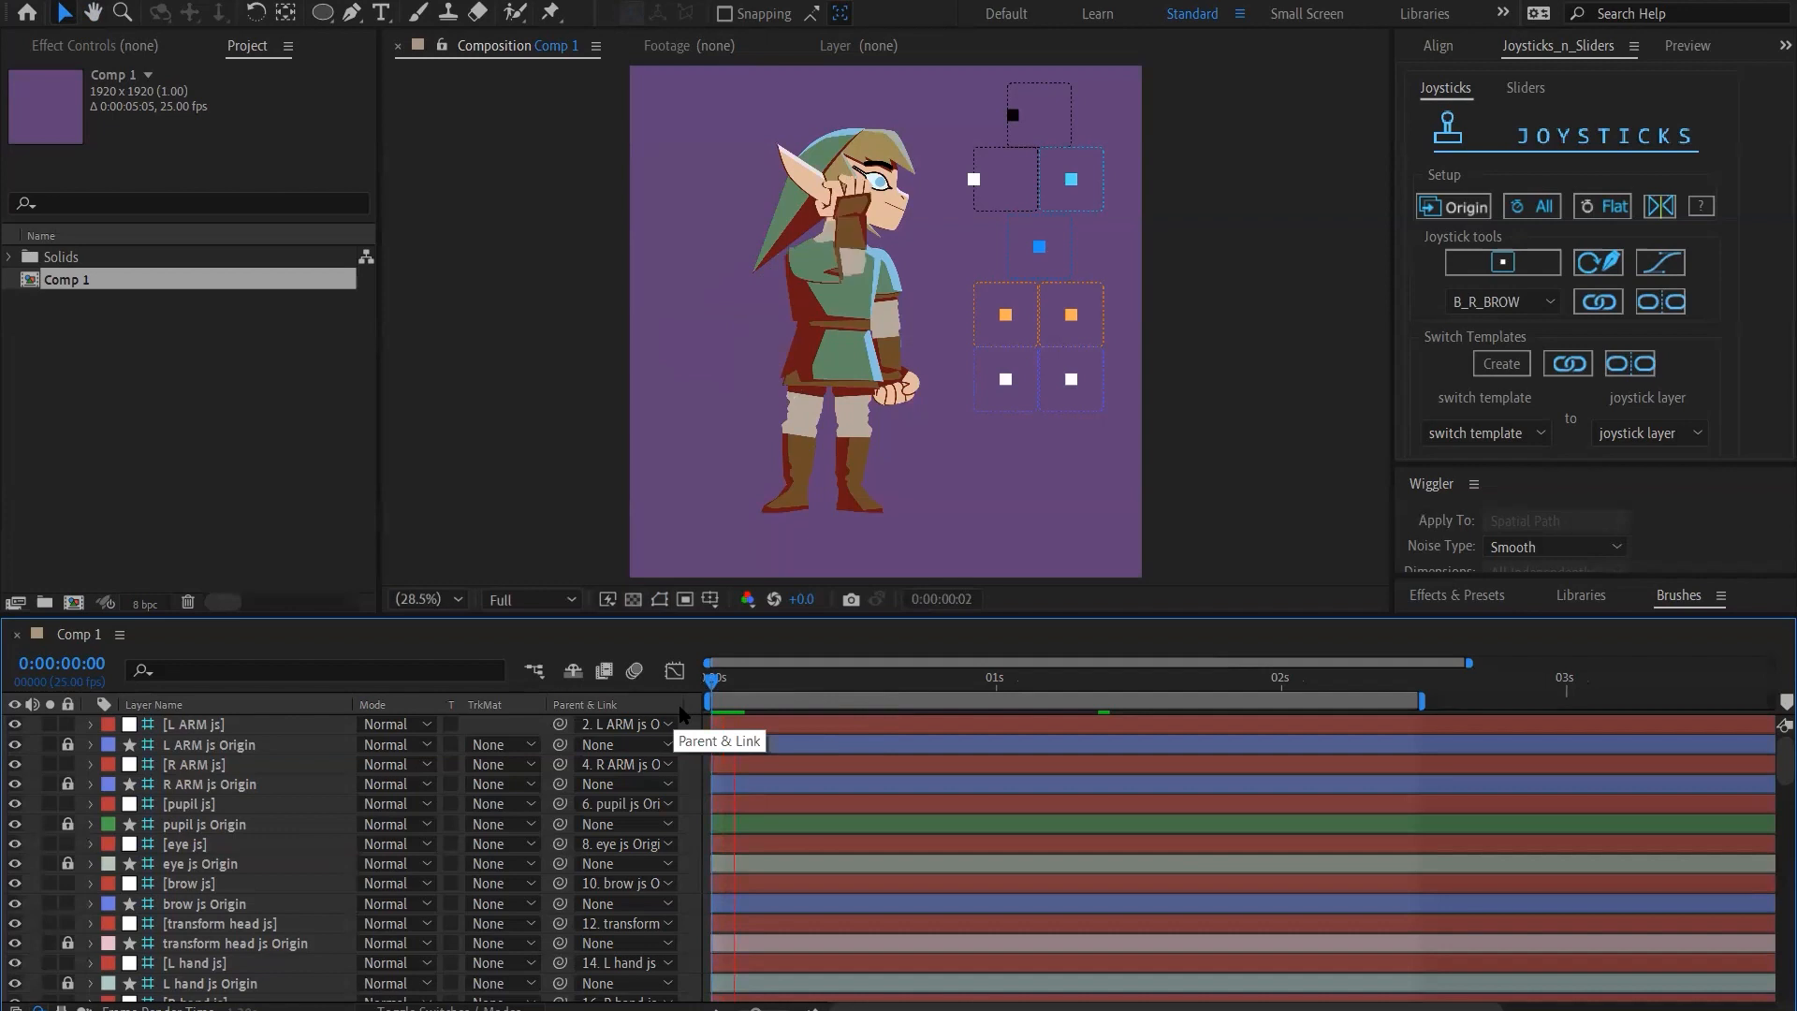
{"action": "key", "text": "space"}
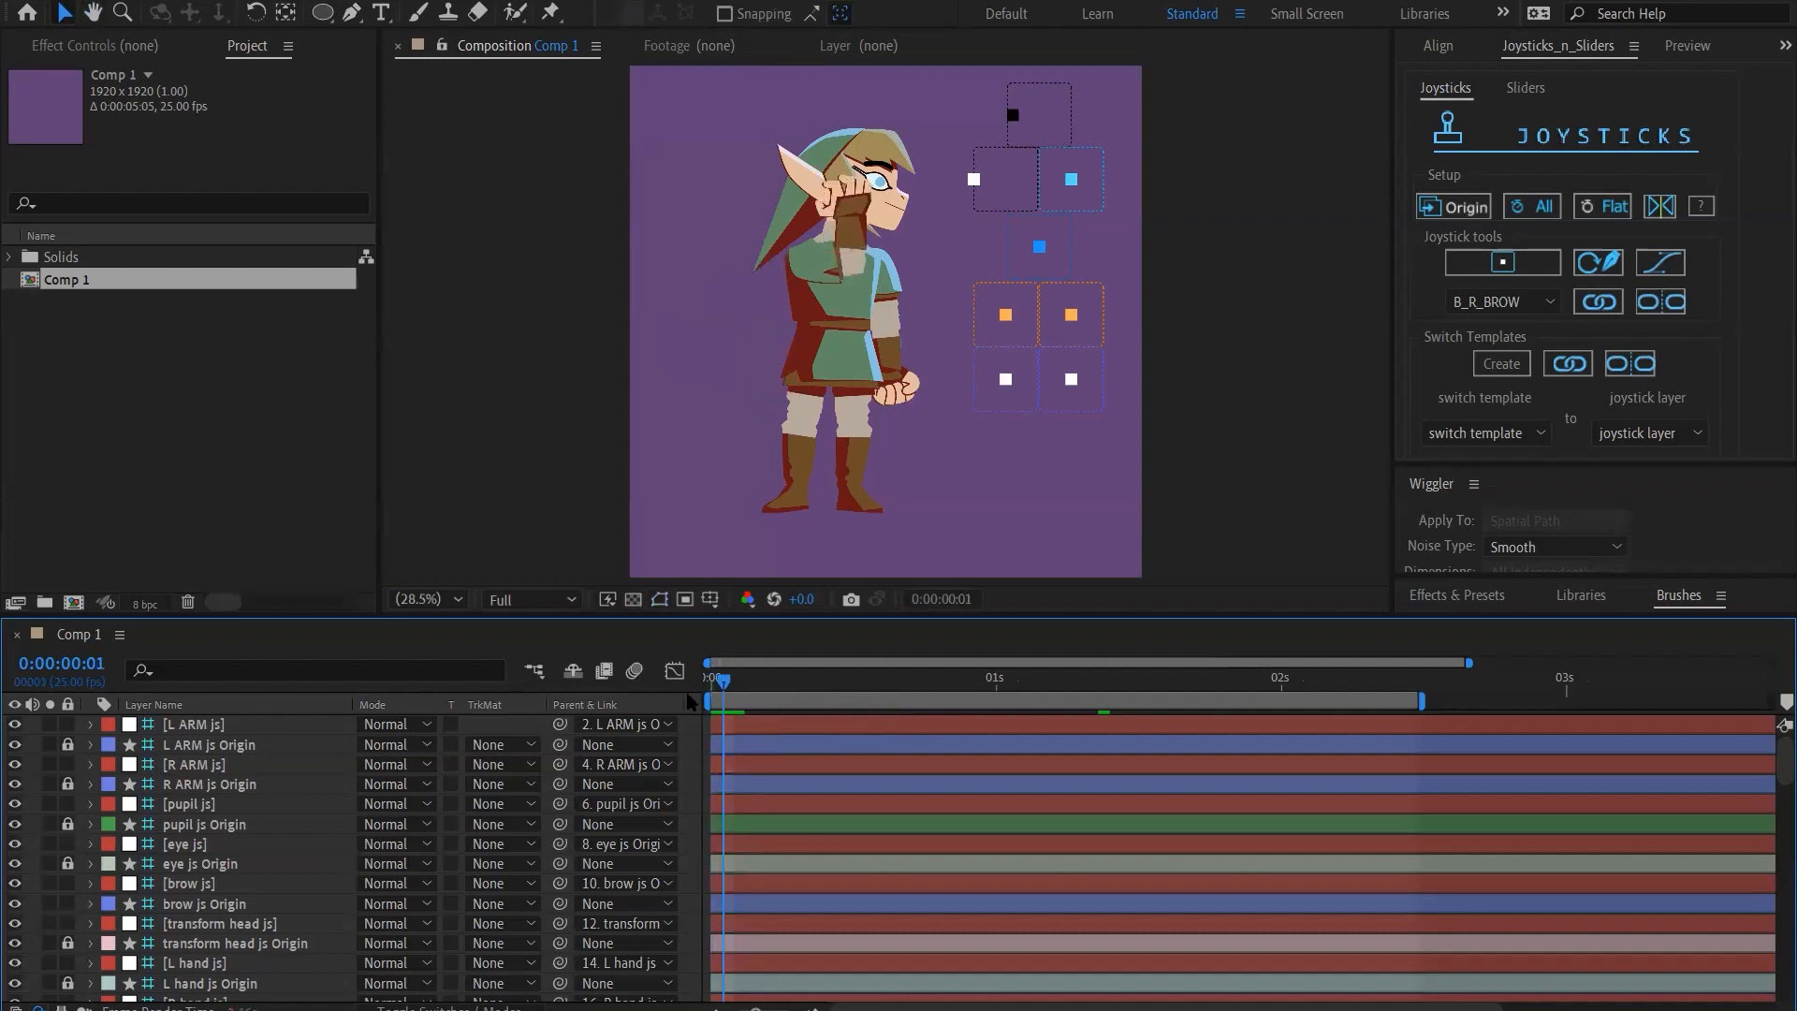
{"action": "left_click", "coordinate": [766, 694]}
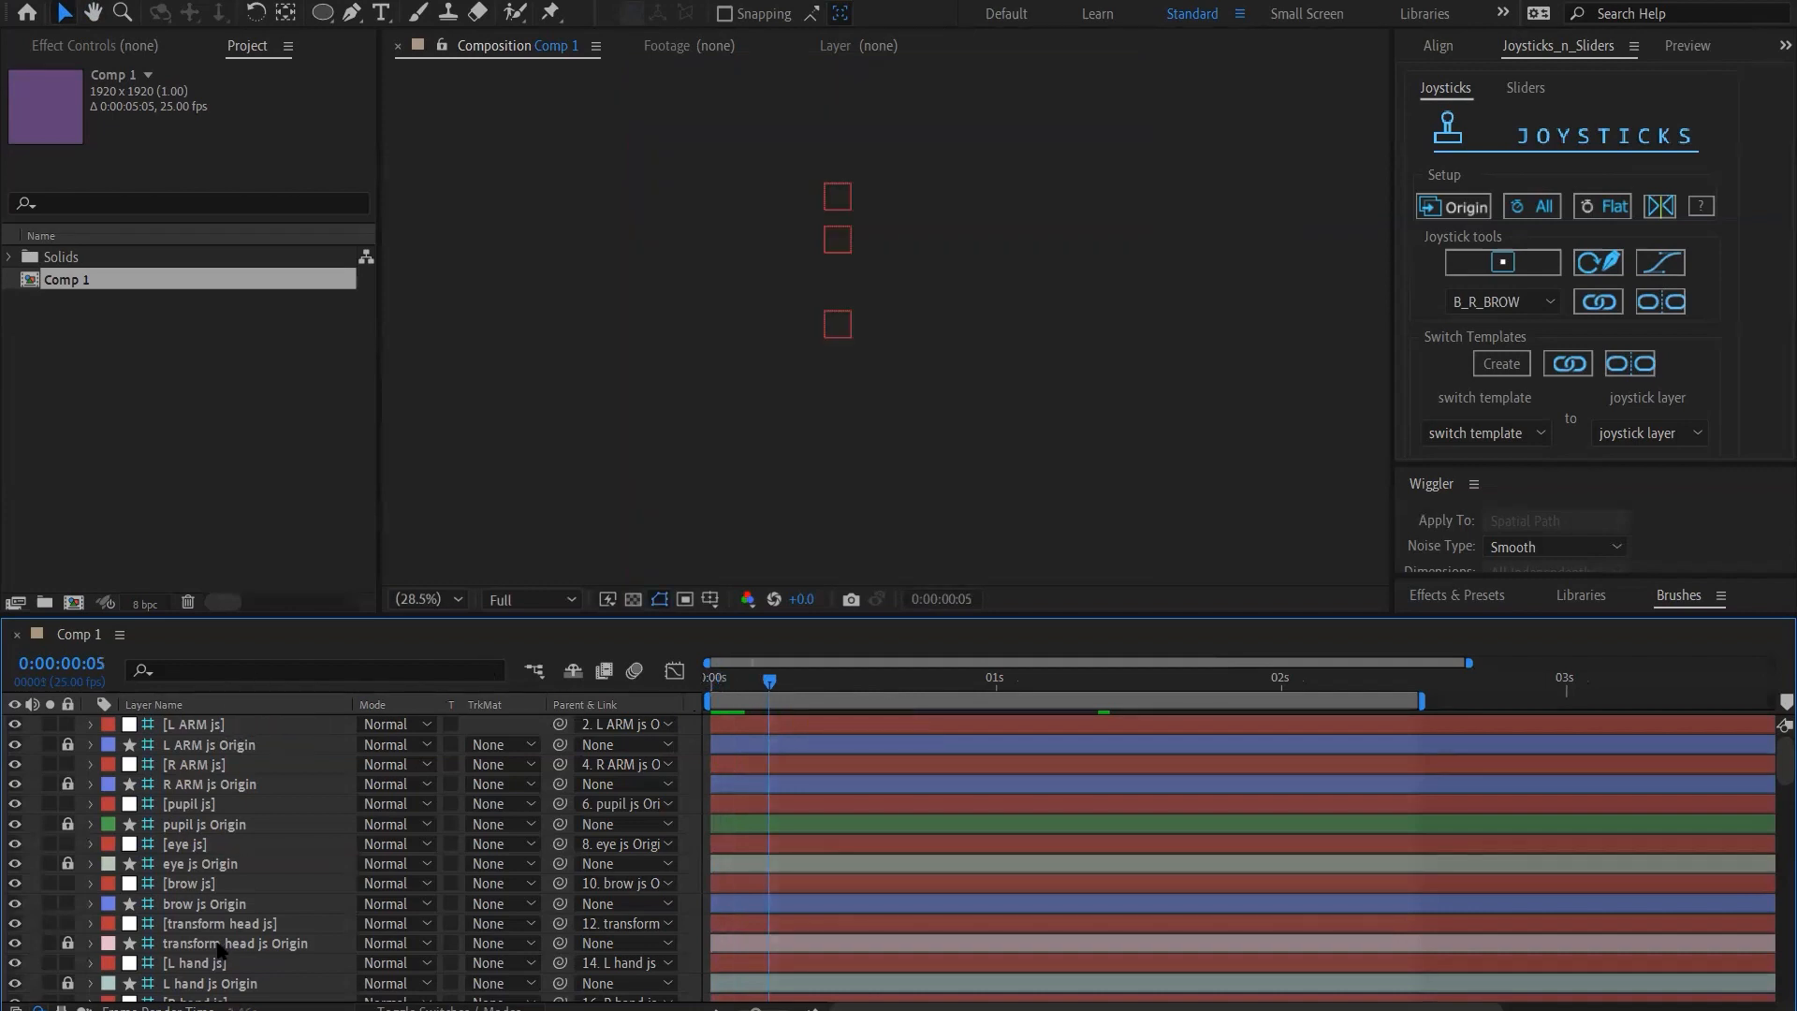
{"action": "scroll", "coordinate": [218, 949], "scroll_direction": "down", "scroll_amount": 10}
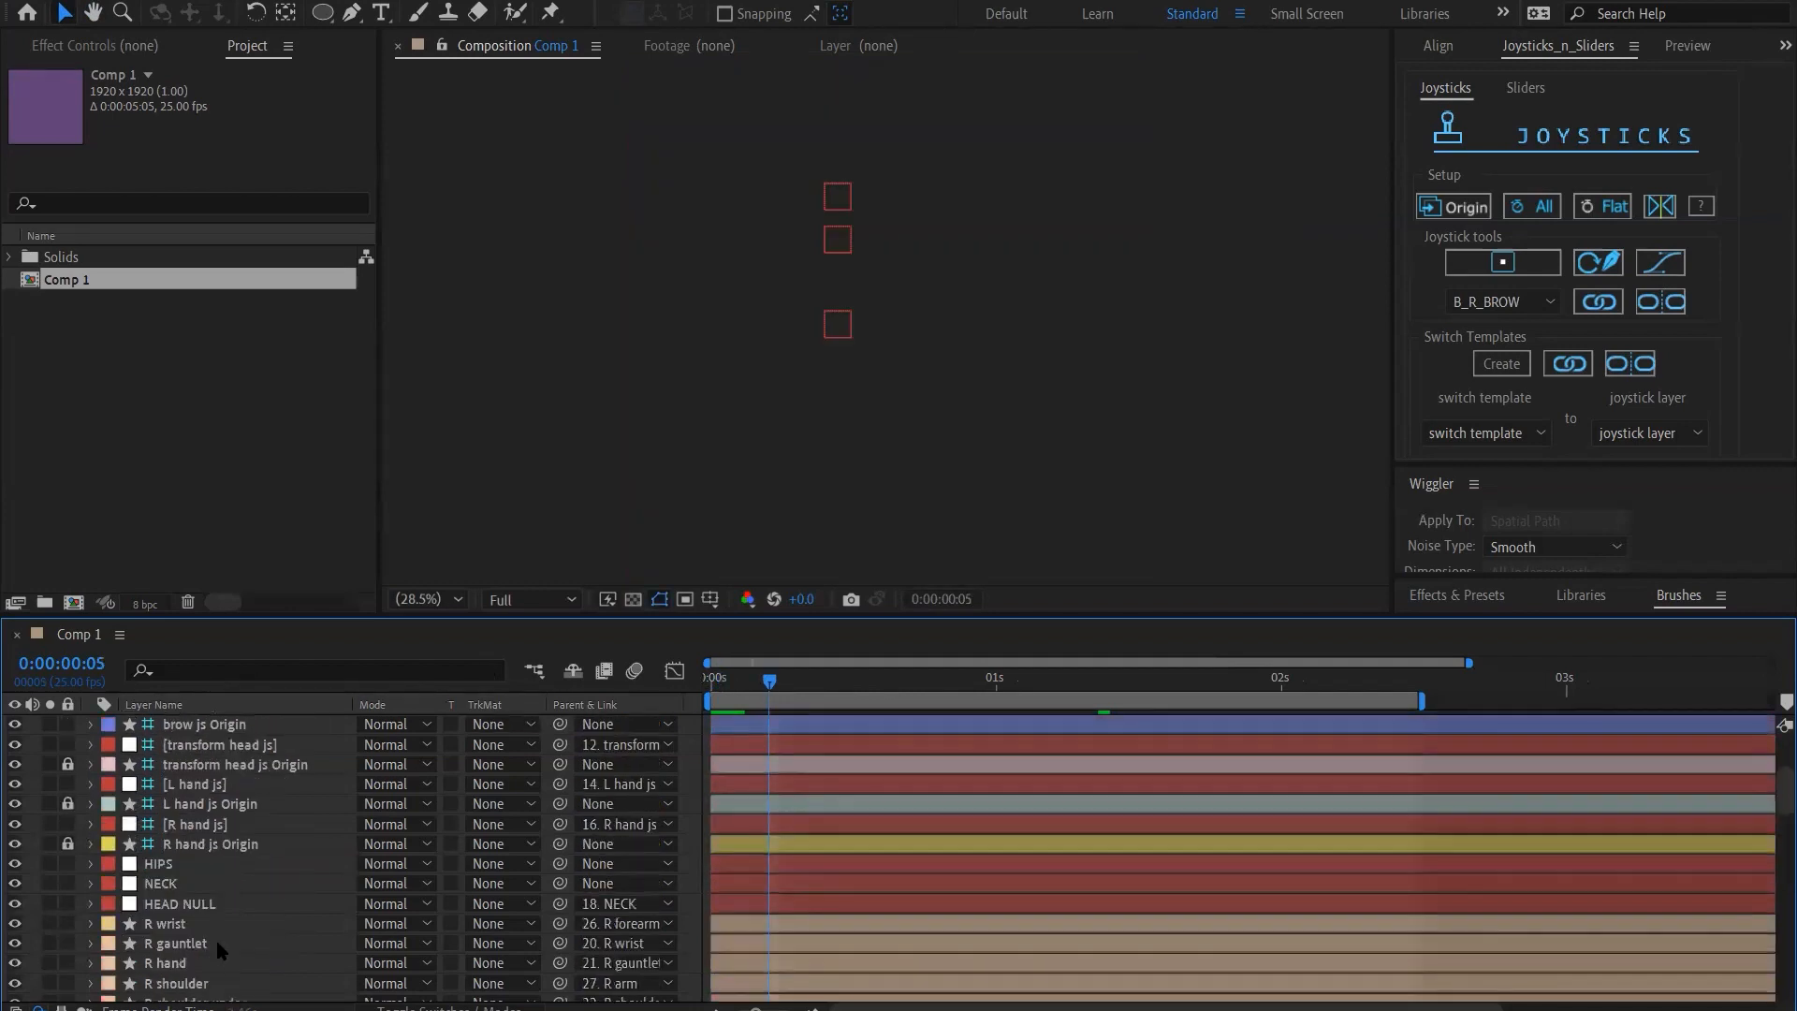
{"action": "scroll", "coordinate": [219, 943], "scroll_direction": "down", "scroll_amount": 10}
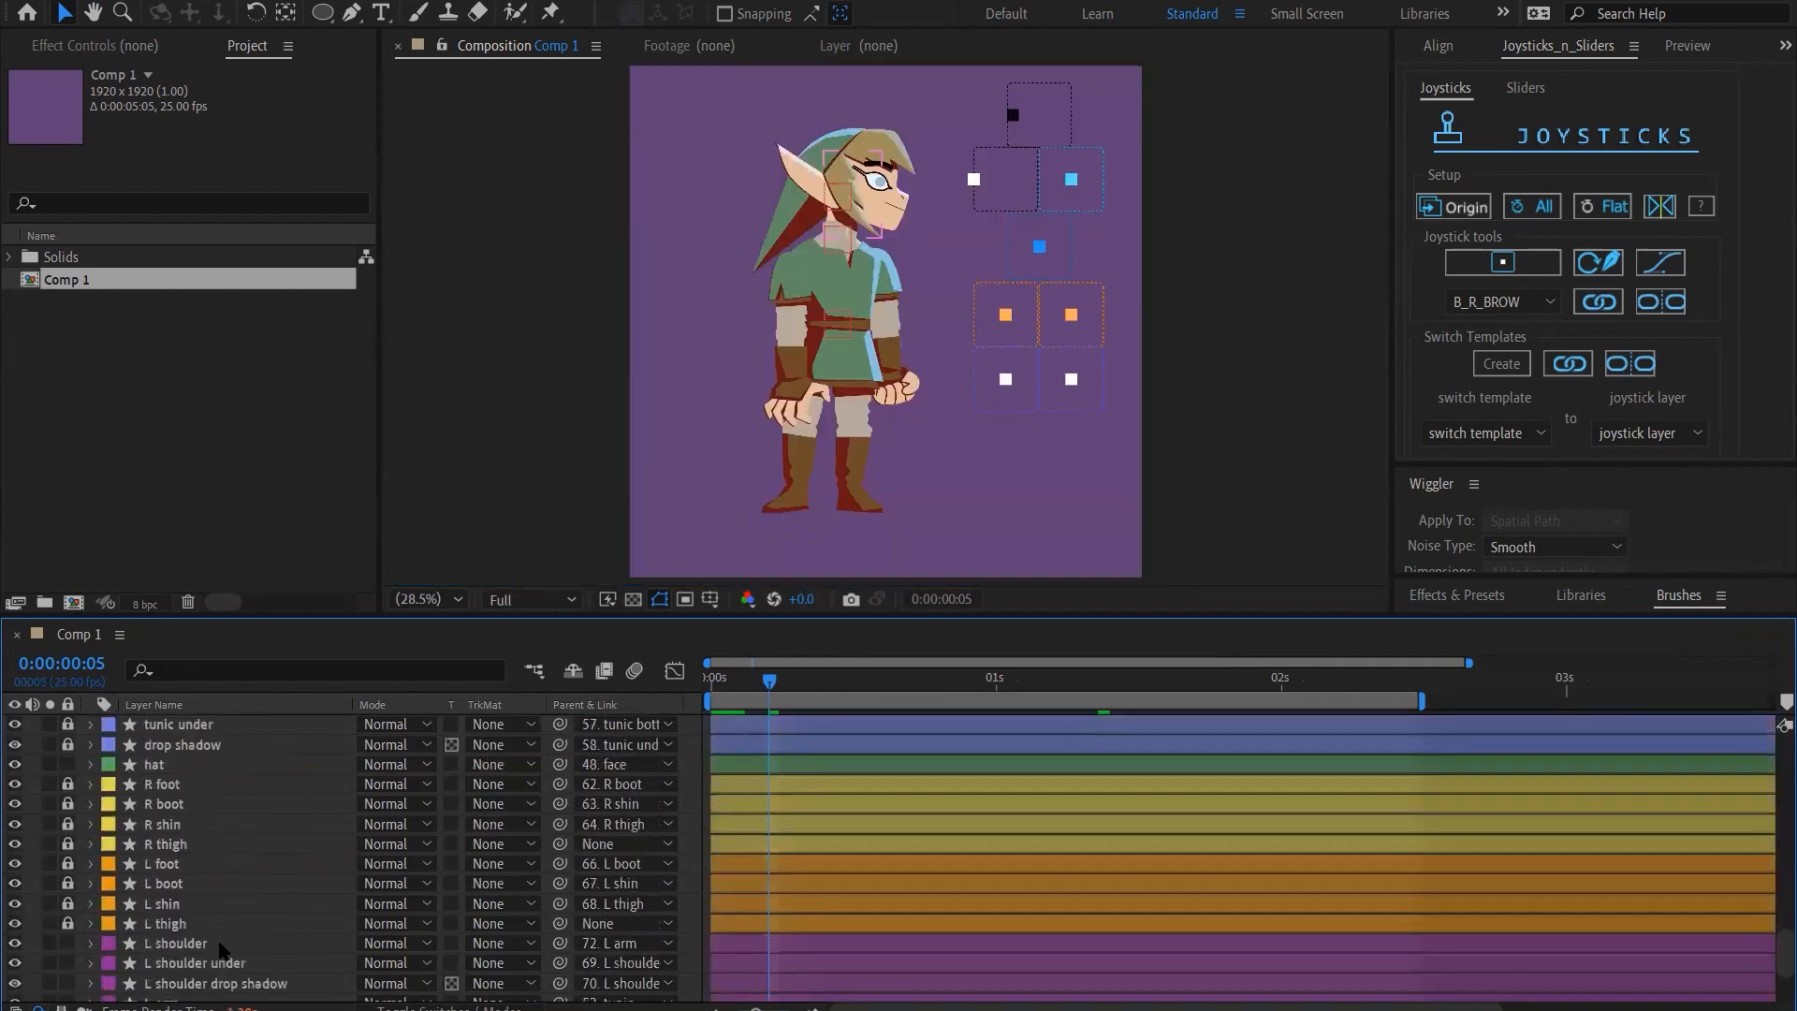
{"action": "scroll", "coordinate": [220, 948], "scroll_direction": "up", "scroll_amount": 10}
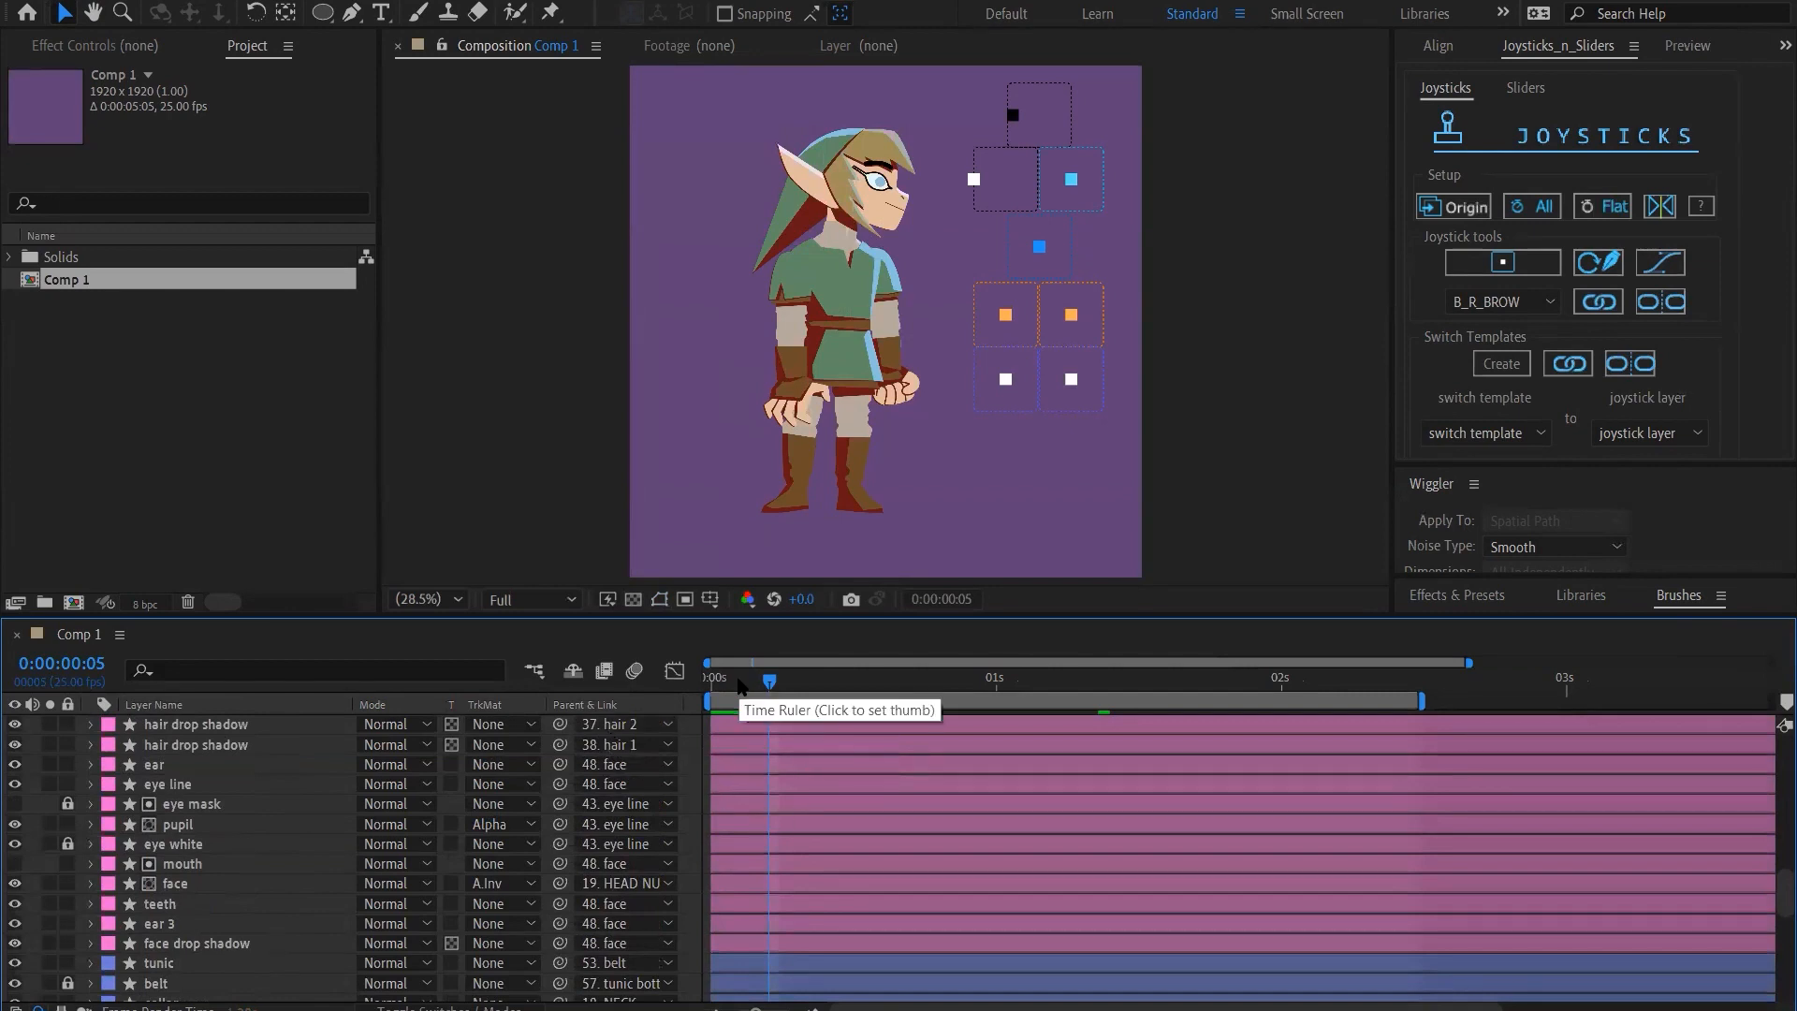
Set the preview and Comp 1 viewer resolutions to Quarter and play the animation from frame 1
{"action": "left_click", "coordinate": [1647, 496]}
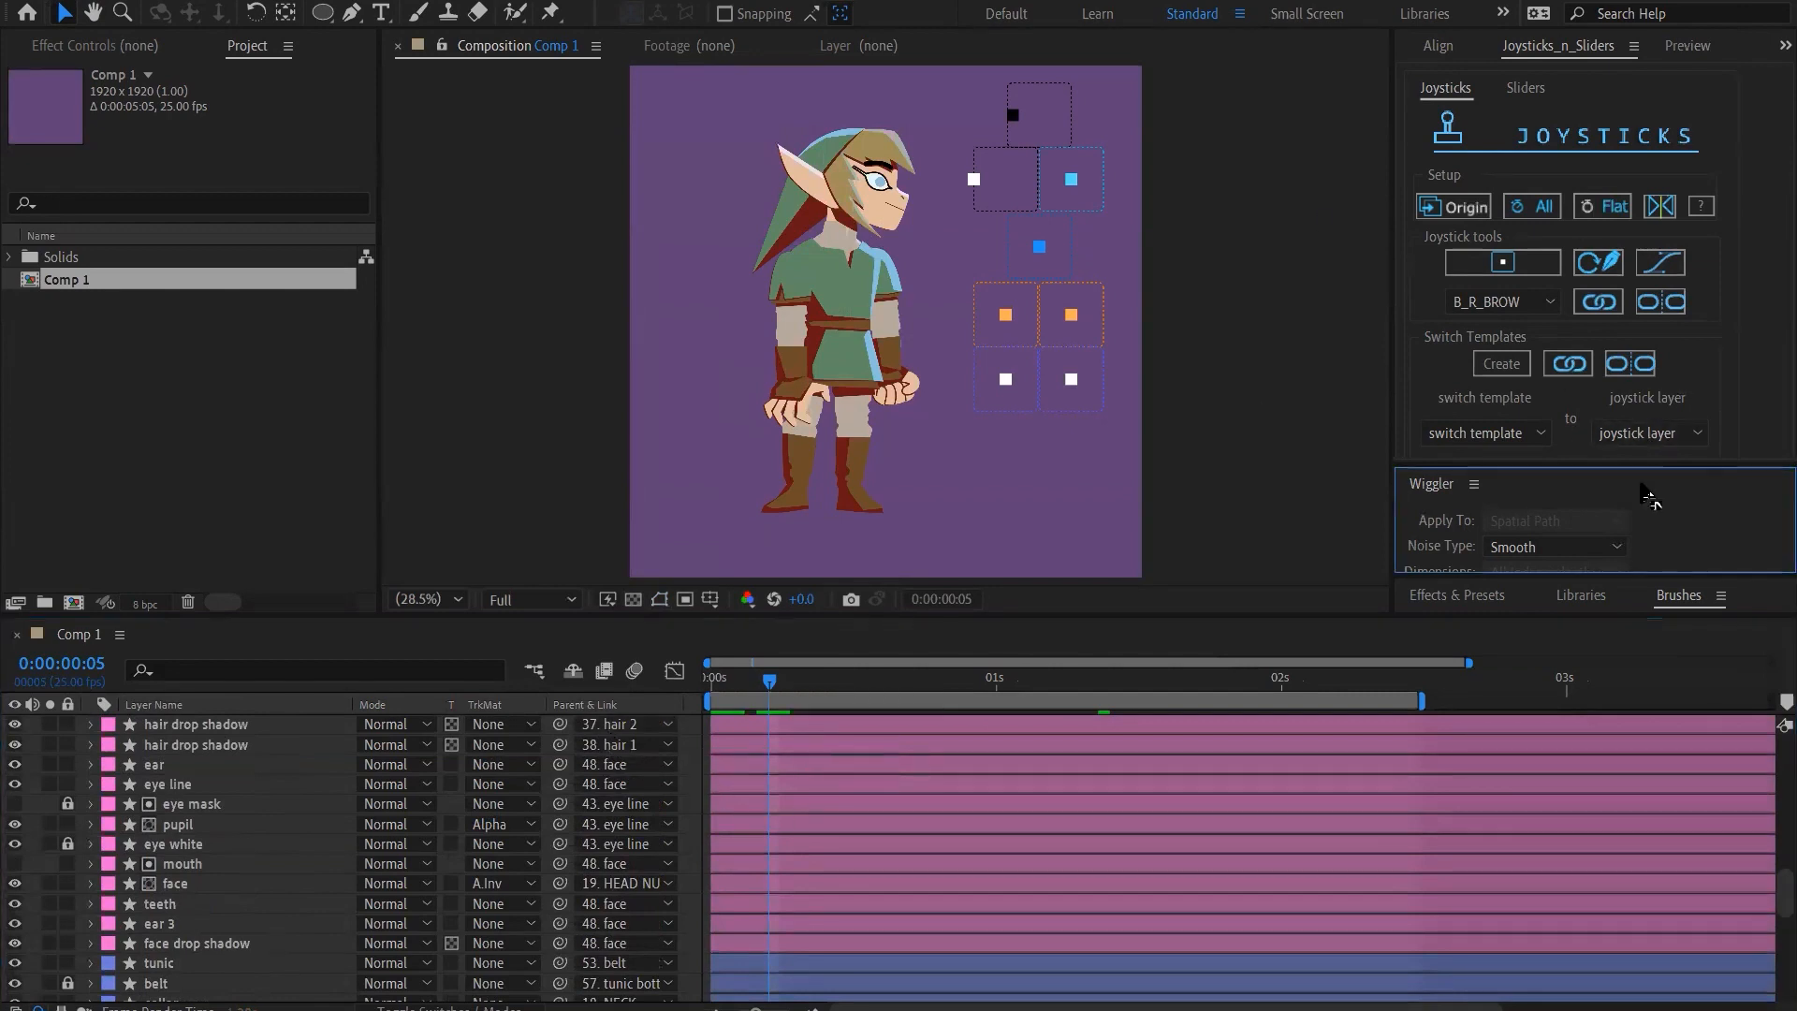
{"action": "left_click", "coordinate": [403, 2]}
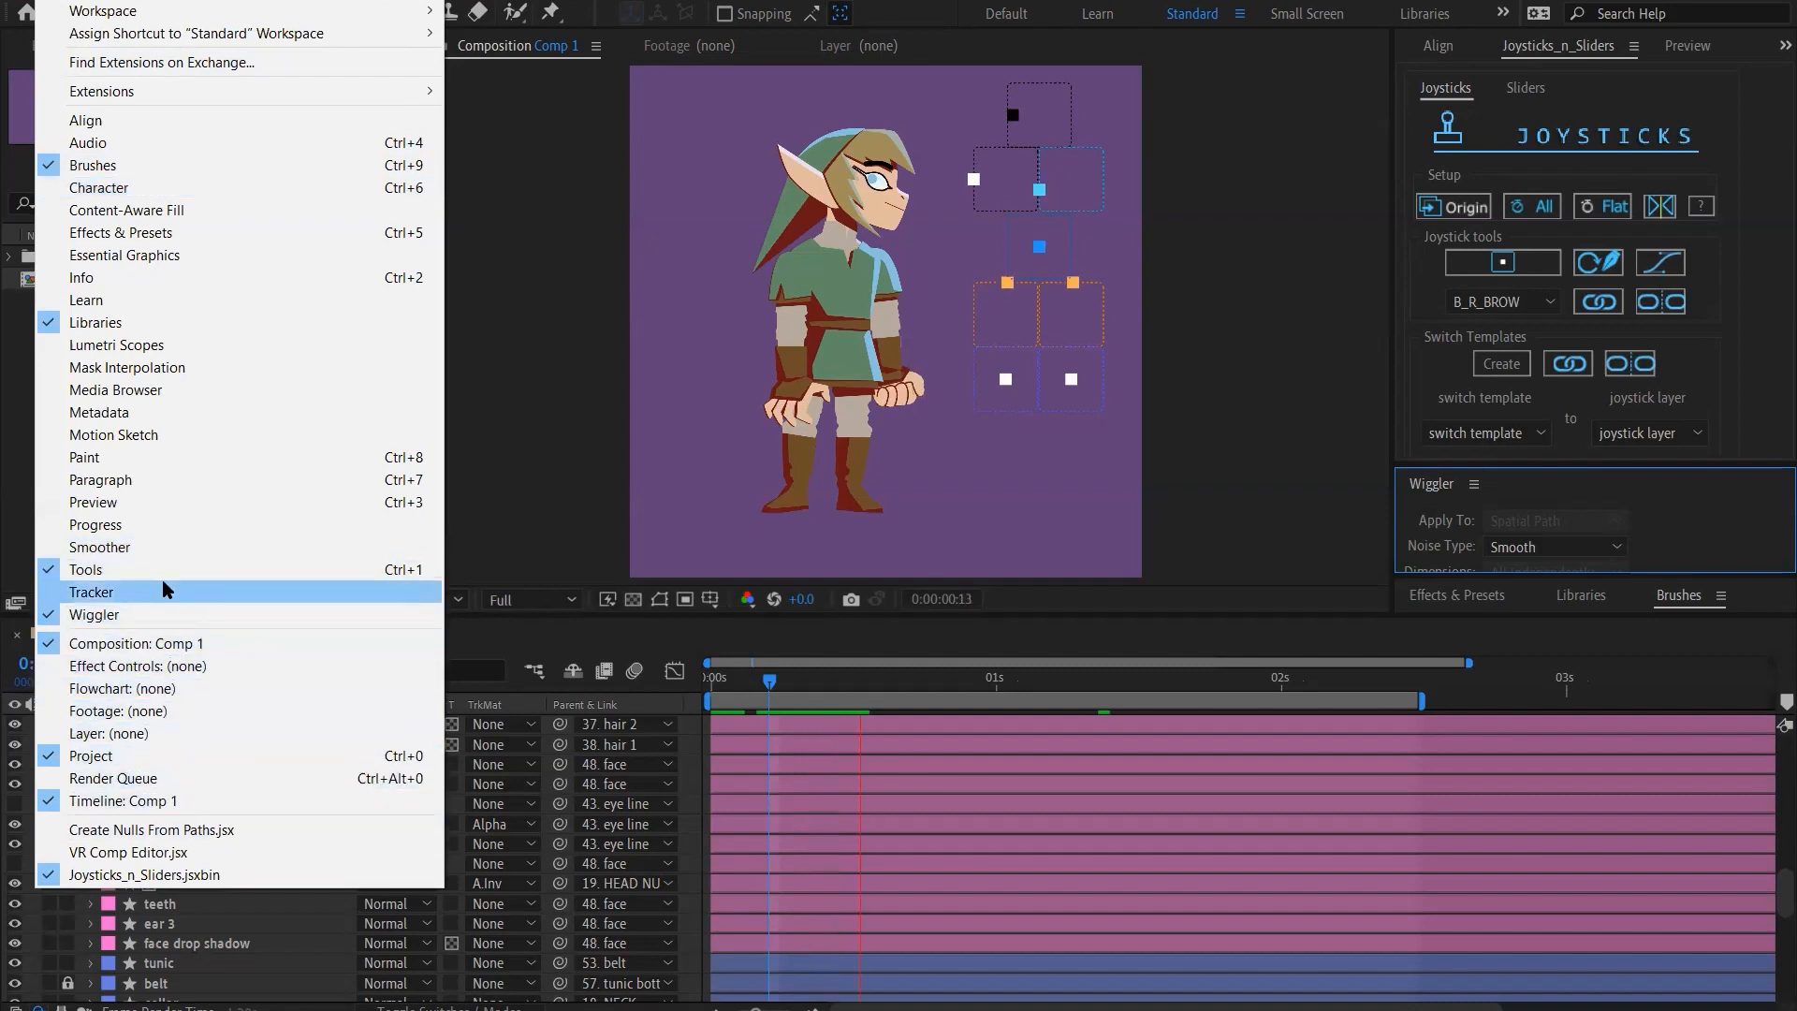
{"action": "left_click", "coordinate": [127, 504]}
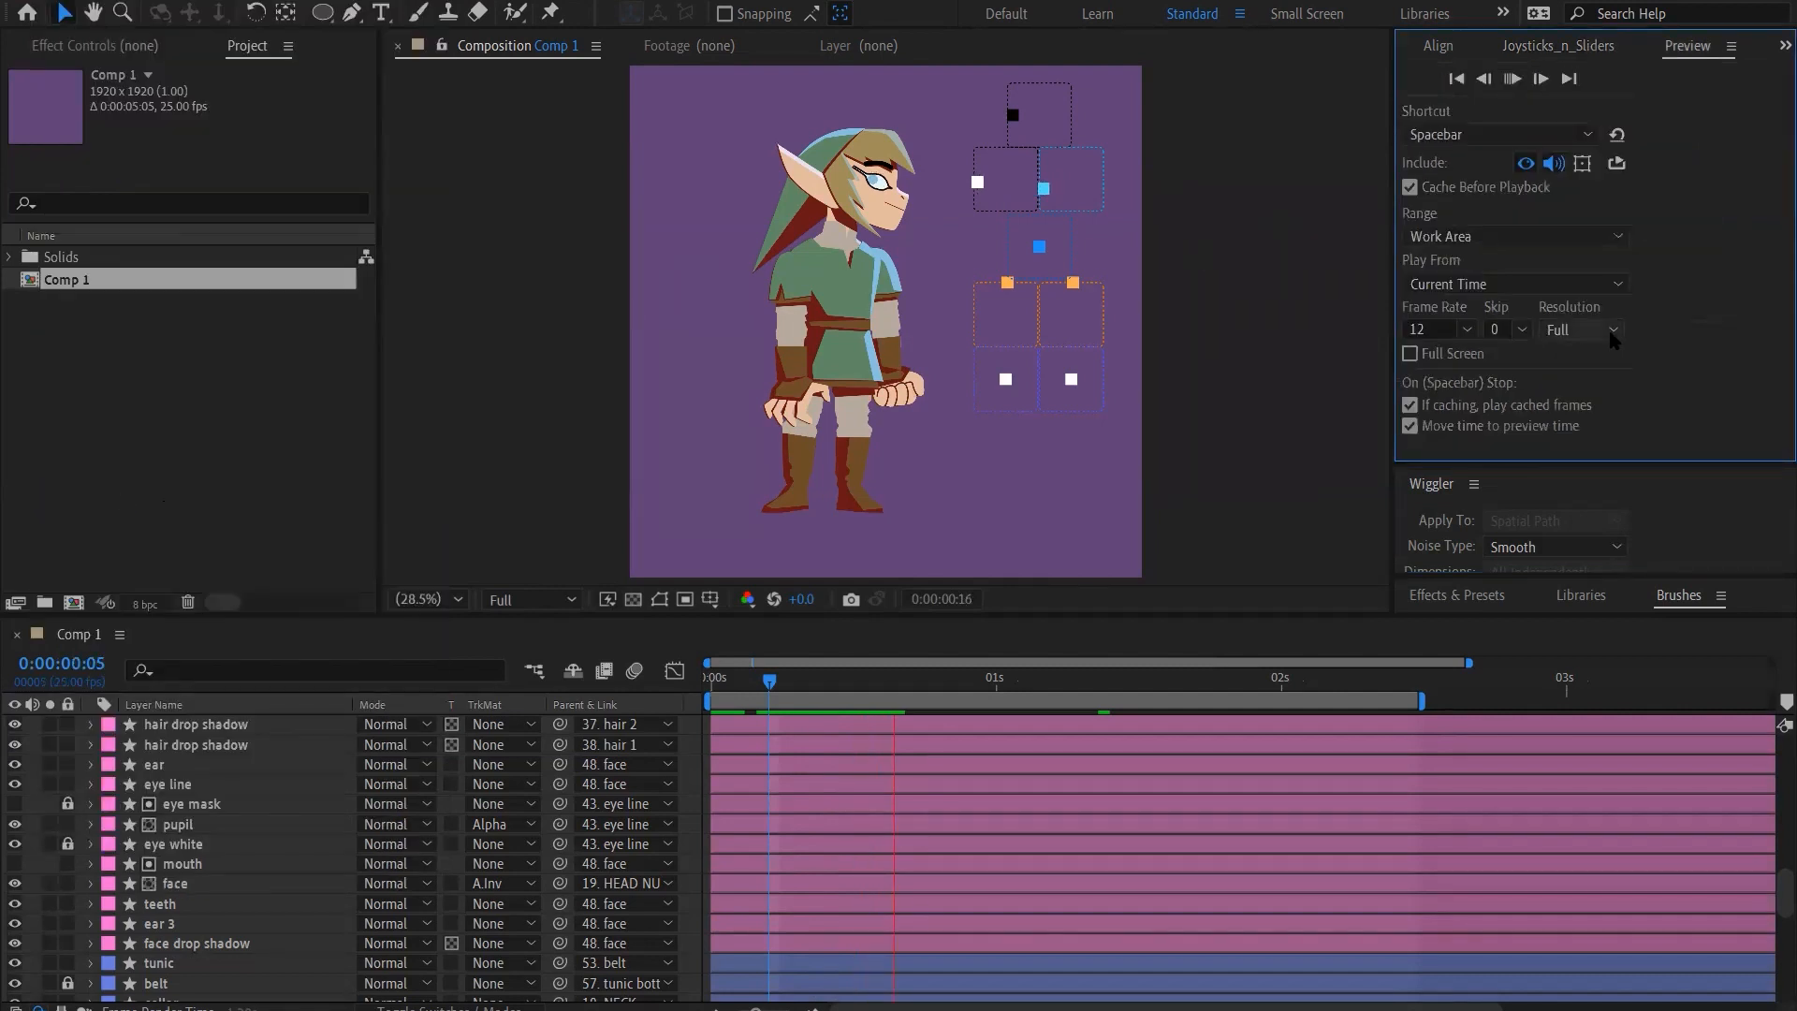
{"action": "left_click", "coordinate": [1584, 461]}
{"action": "left_click", "coordinate": [529, 603]}
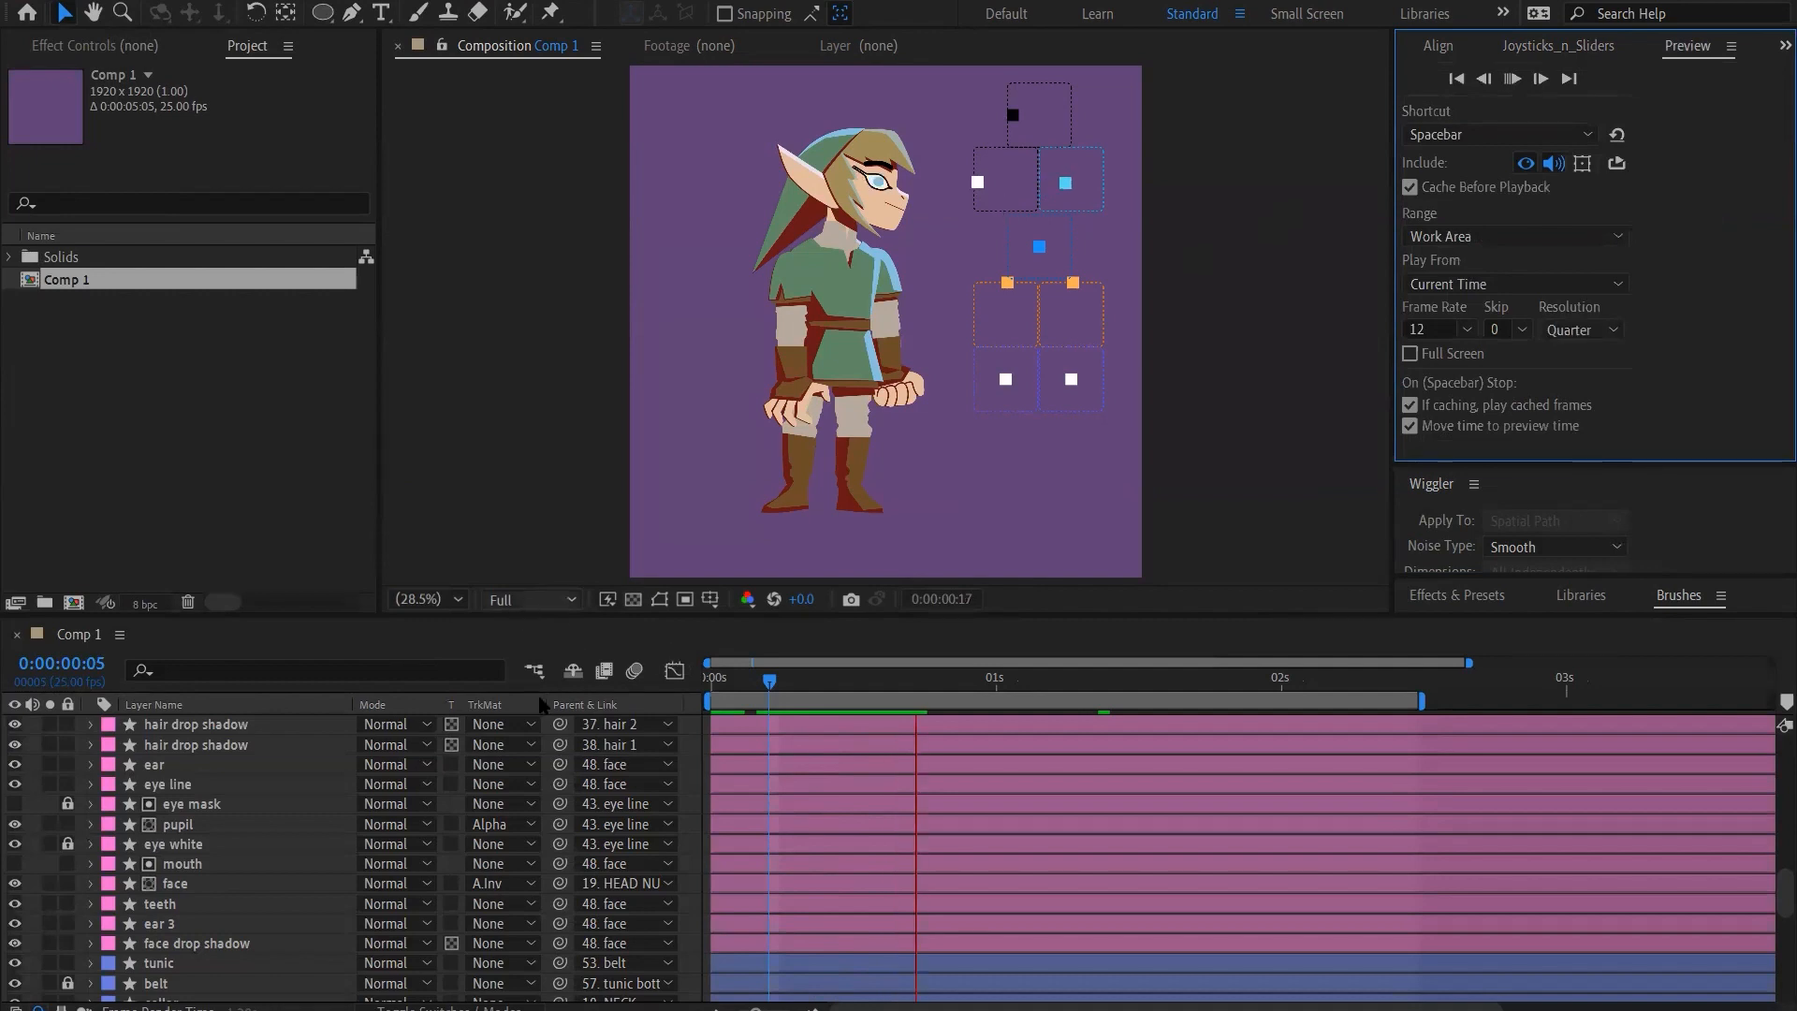
{"action": "left_click", "coordinate": [529, 732]}
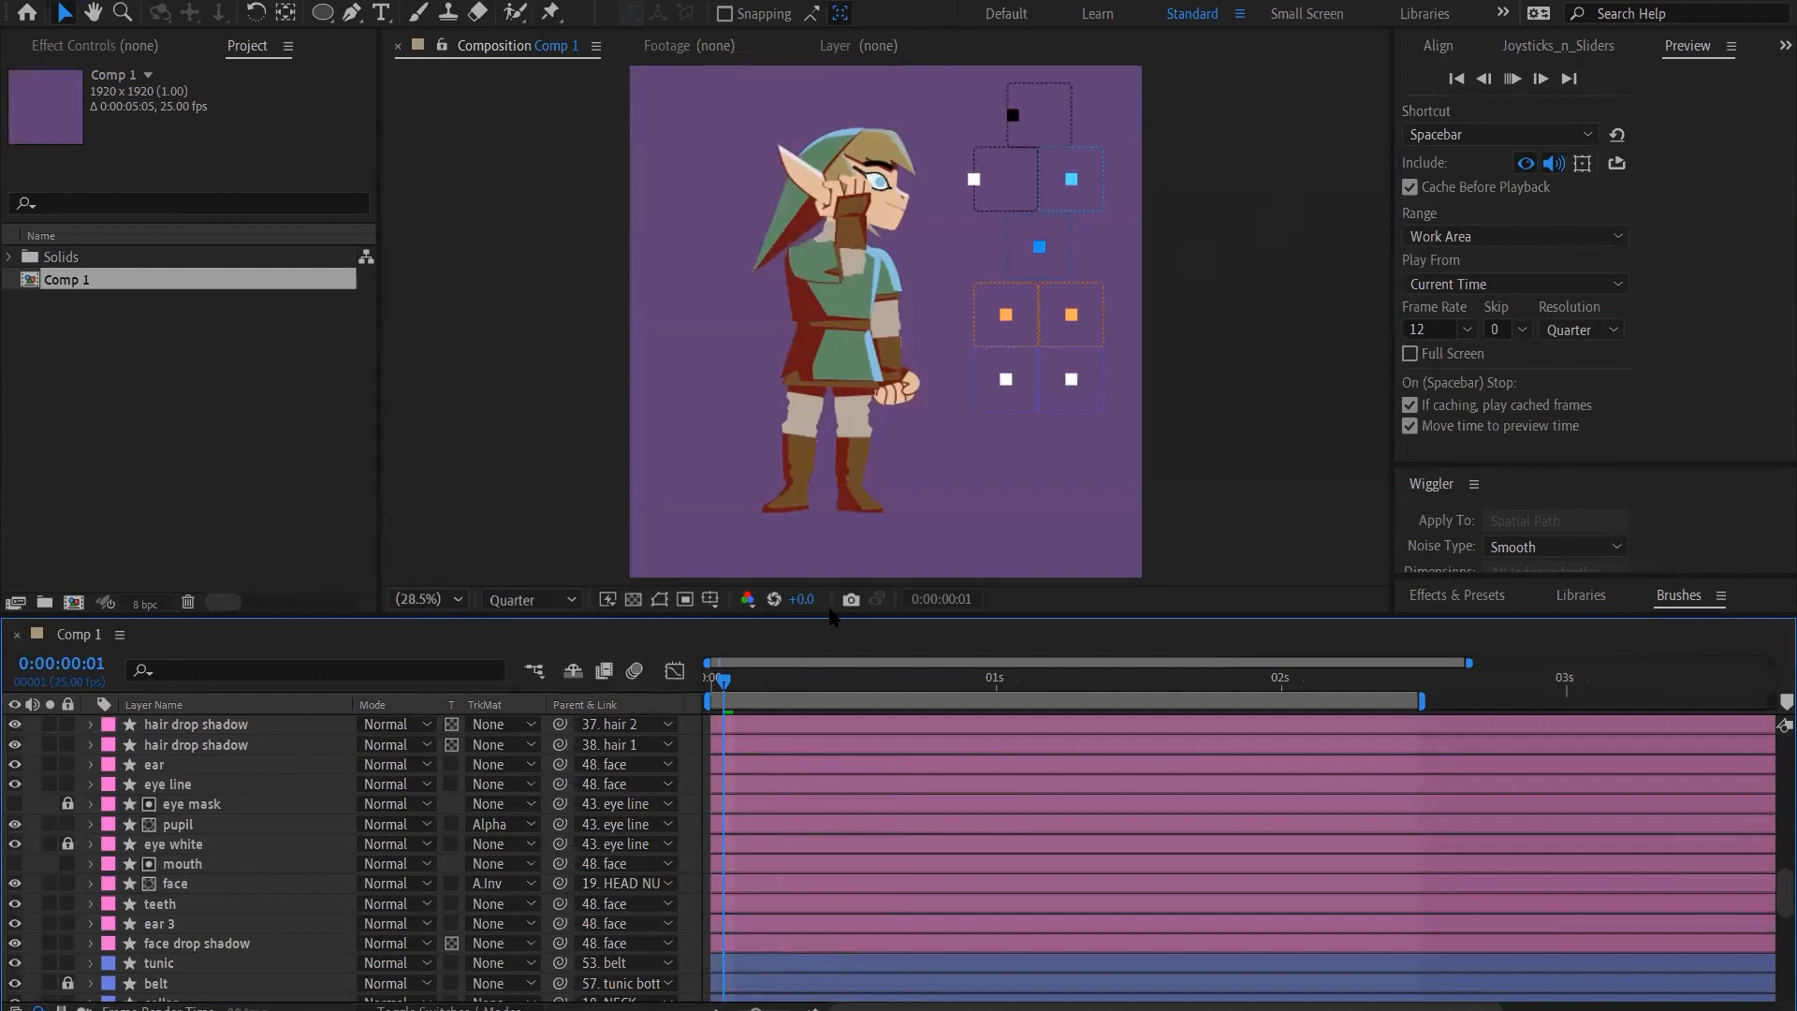
{"action": "key", "text": "space"}
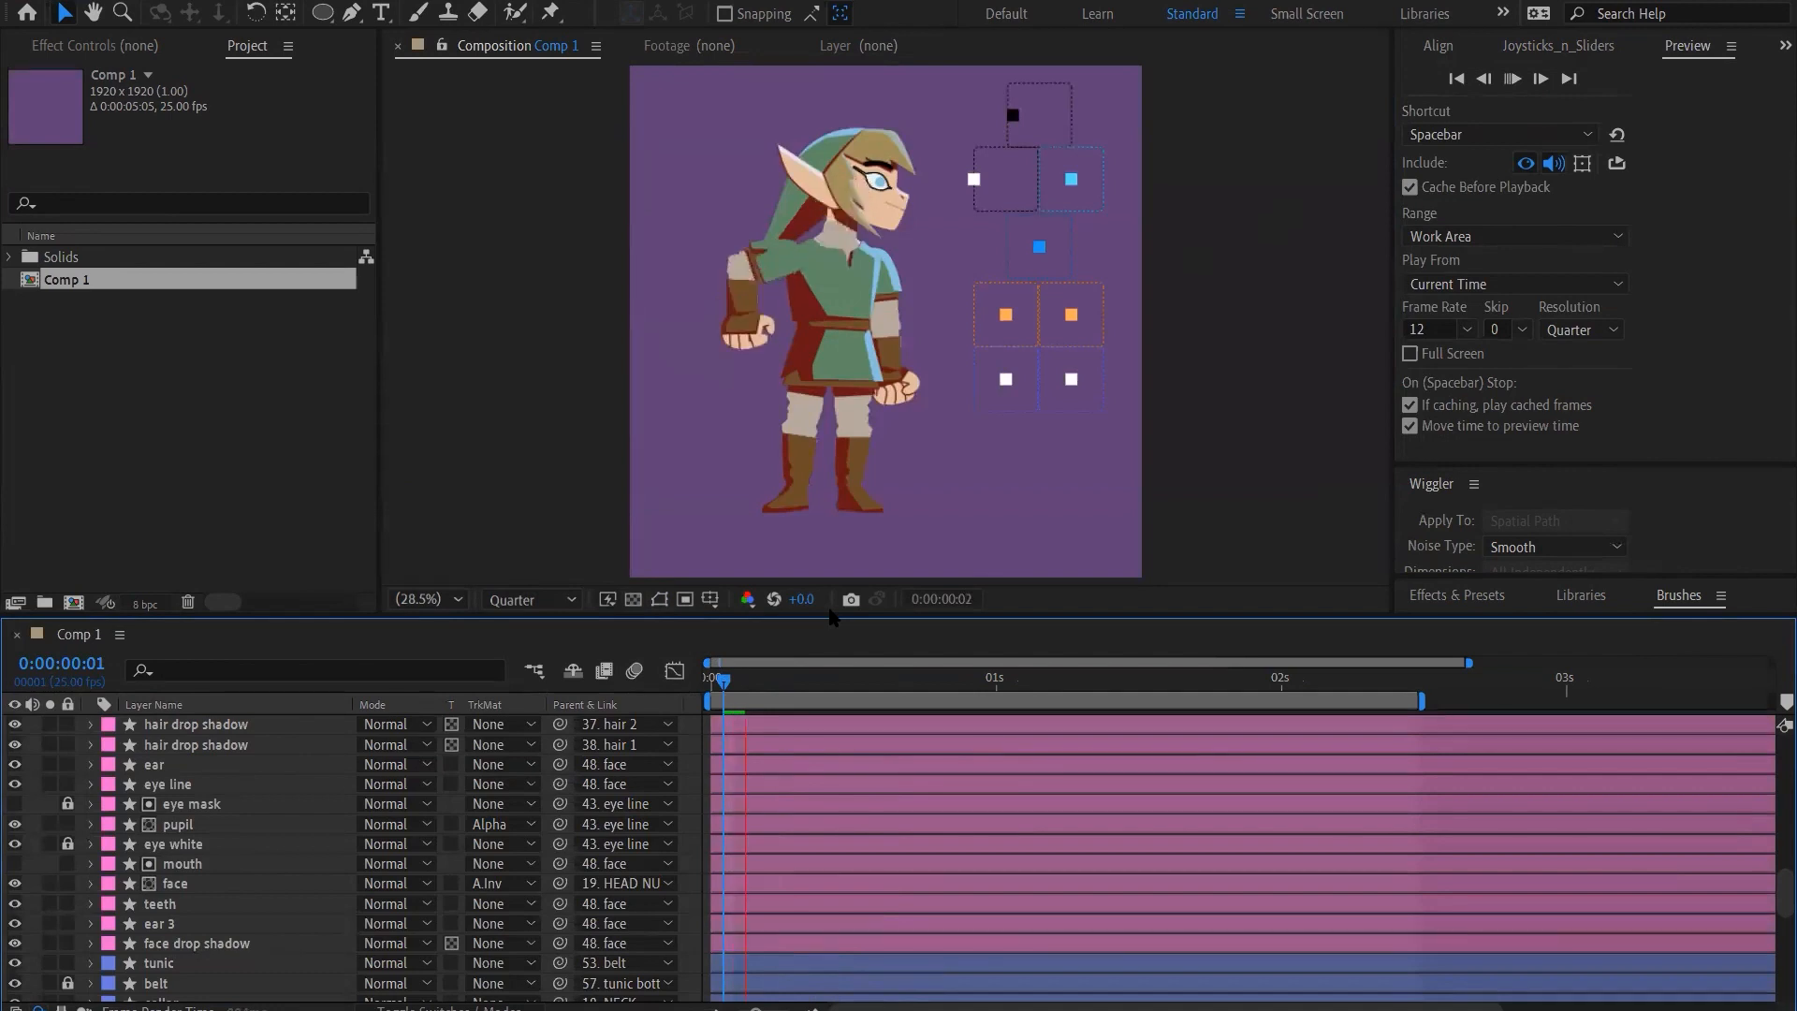
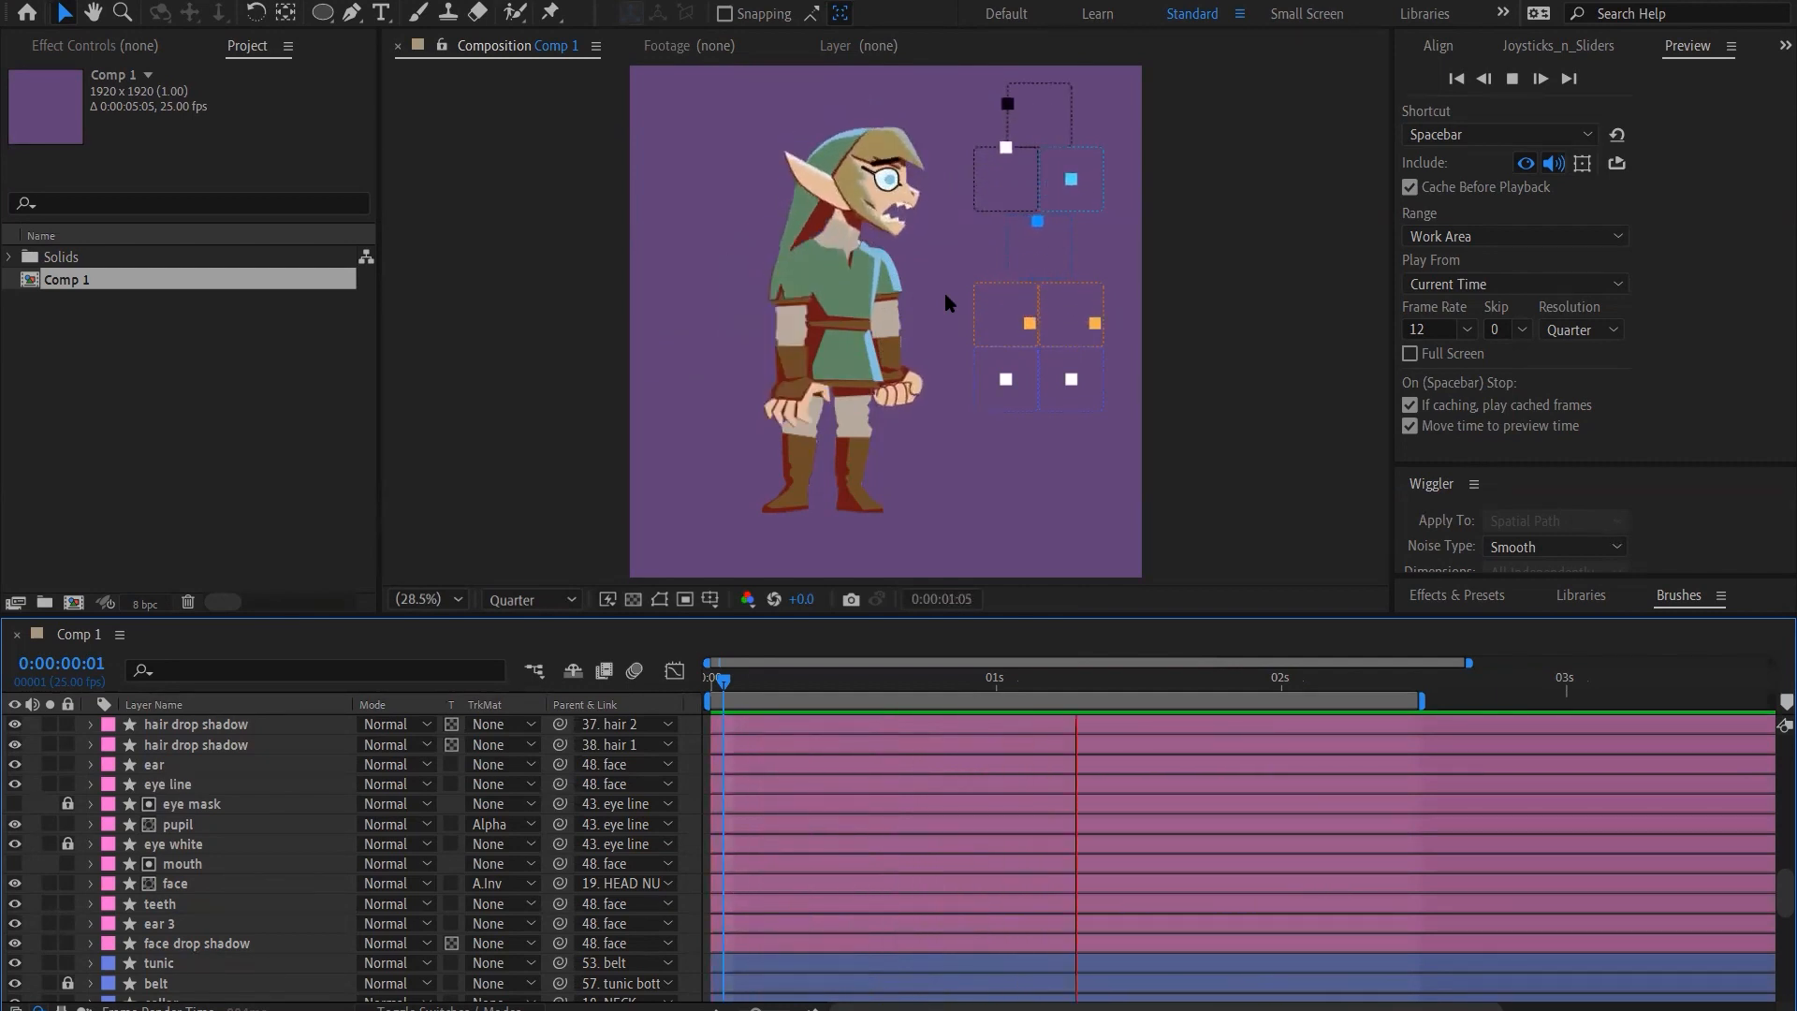
Stop the Comp 1 preview and open the HUG_11.aep project in a maximized window, discarding the changes to wolflink_09.aep
{"action": "key", "text": "space"}
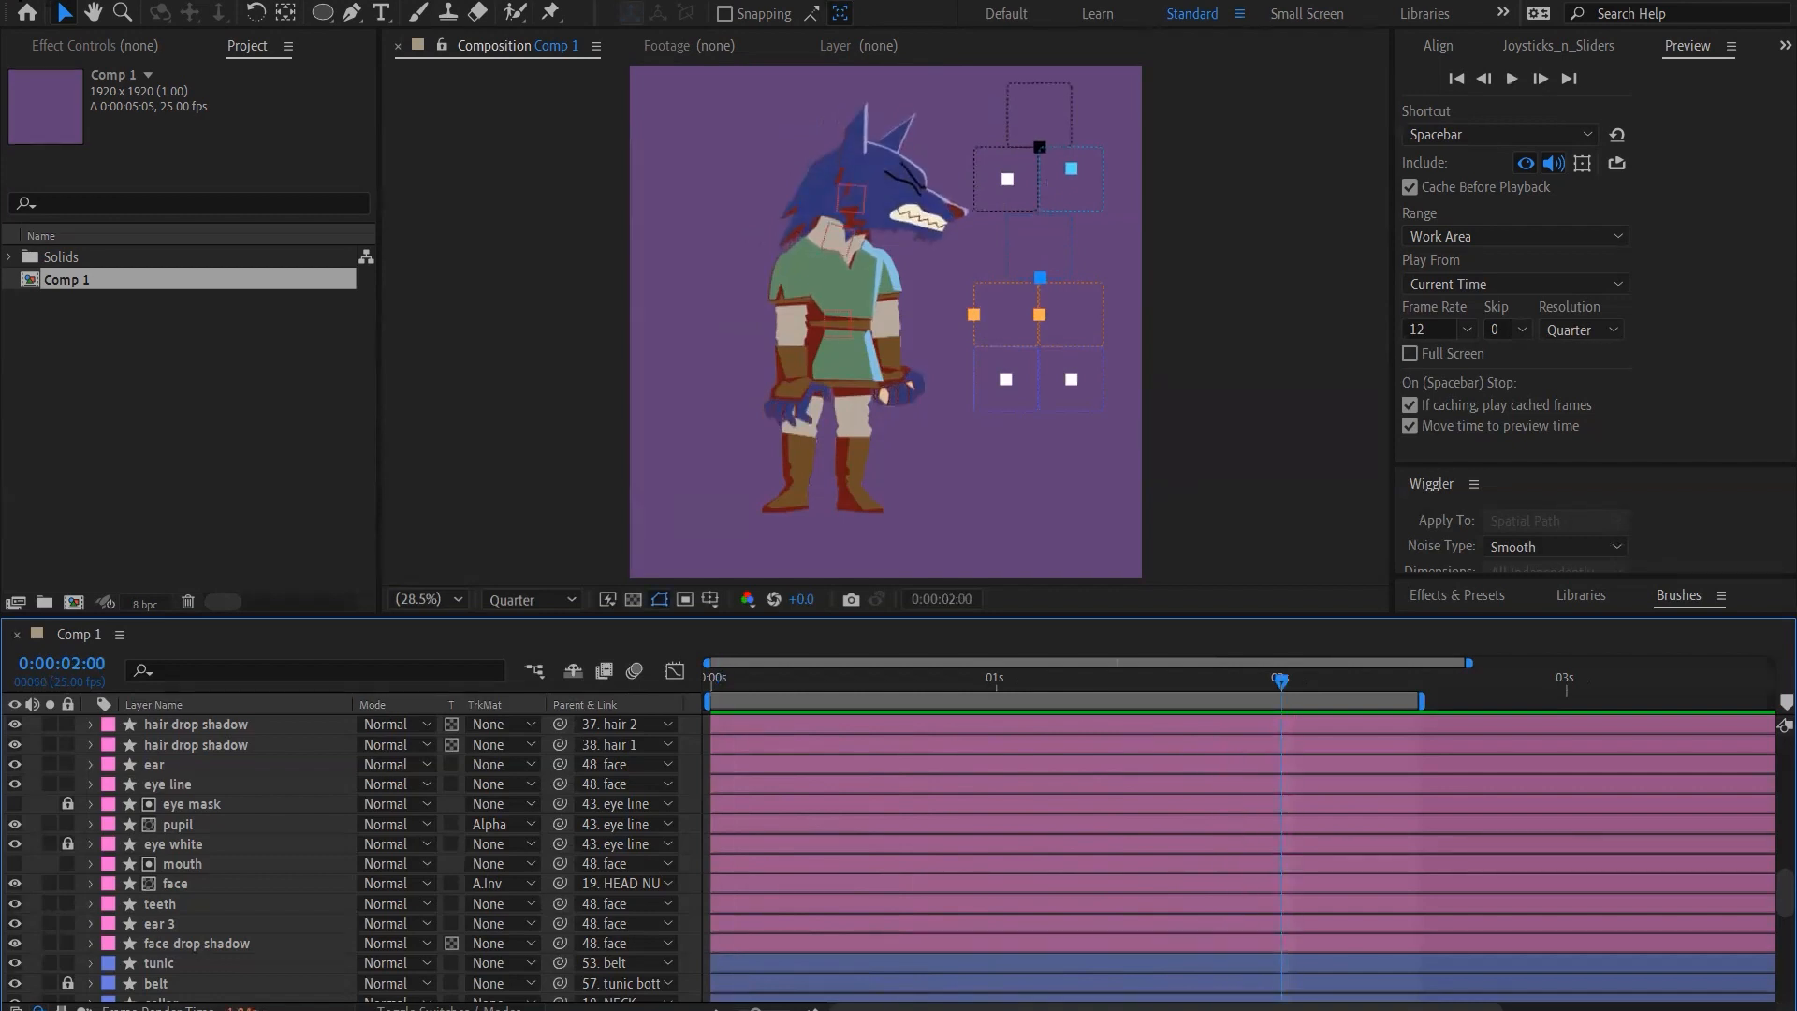
{"action": "left_click", "coordinate": [16, 0]}
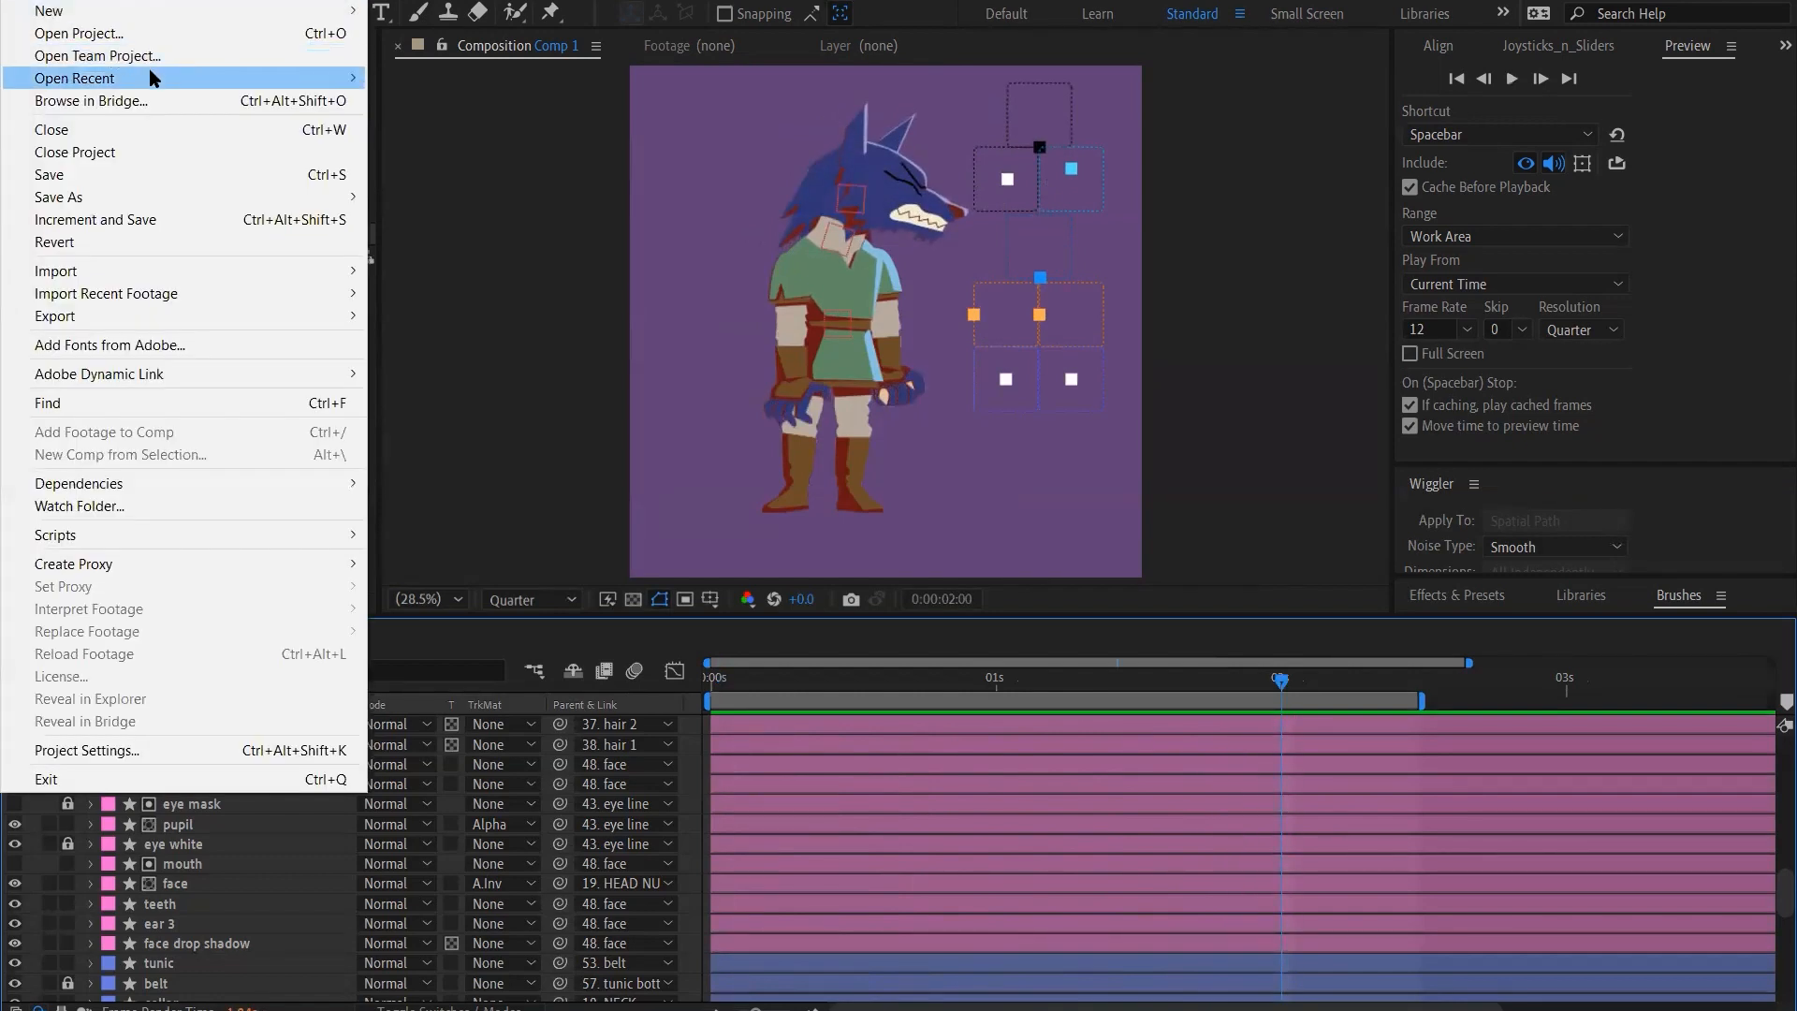
{"action": "mouse_move", "coordinate": [152, 78]}
{"action": "left_click", "coordinate": [155, 0]}
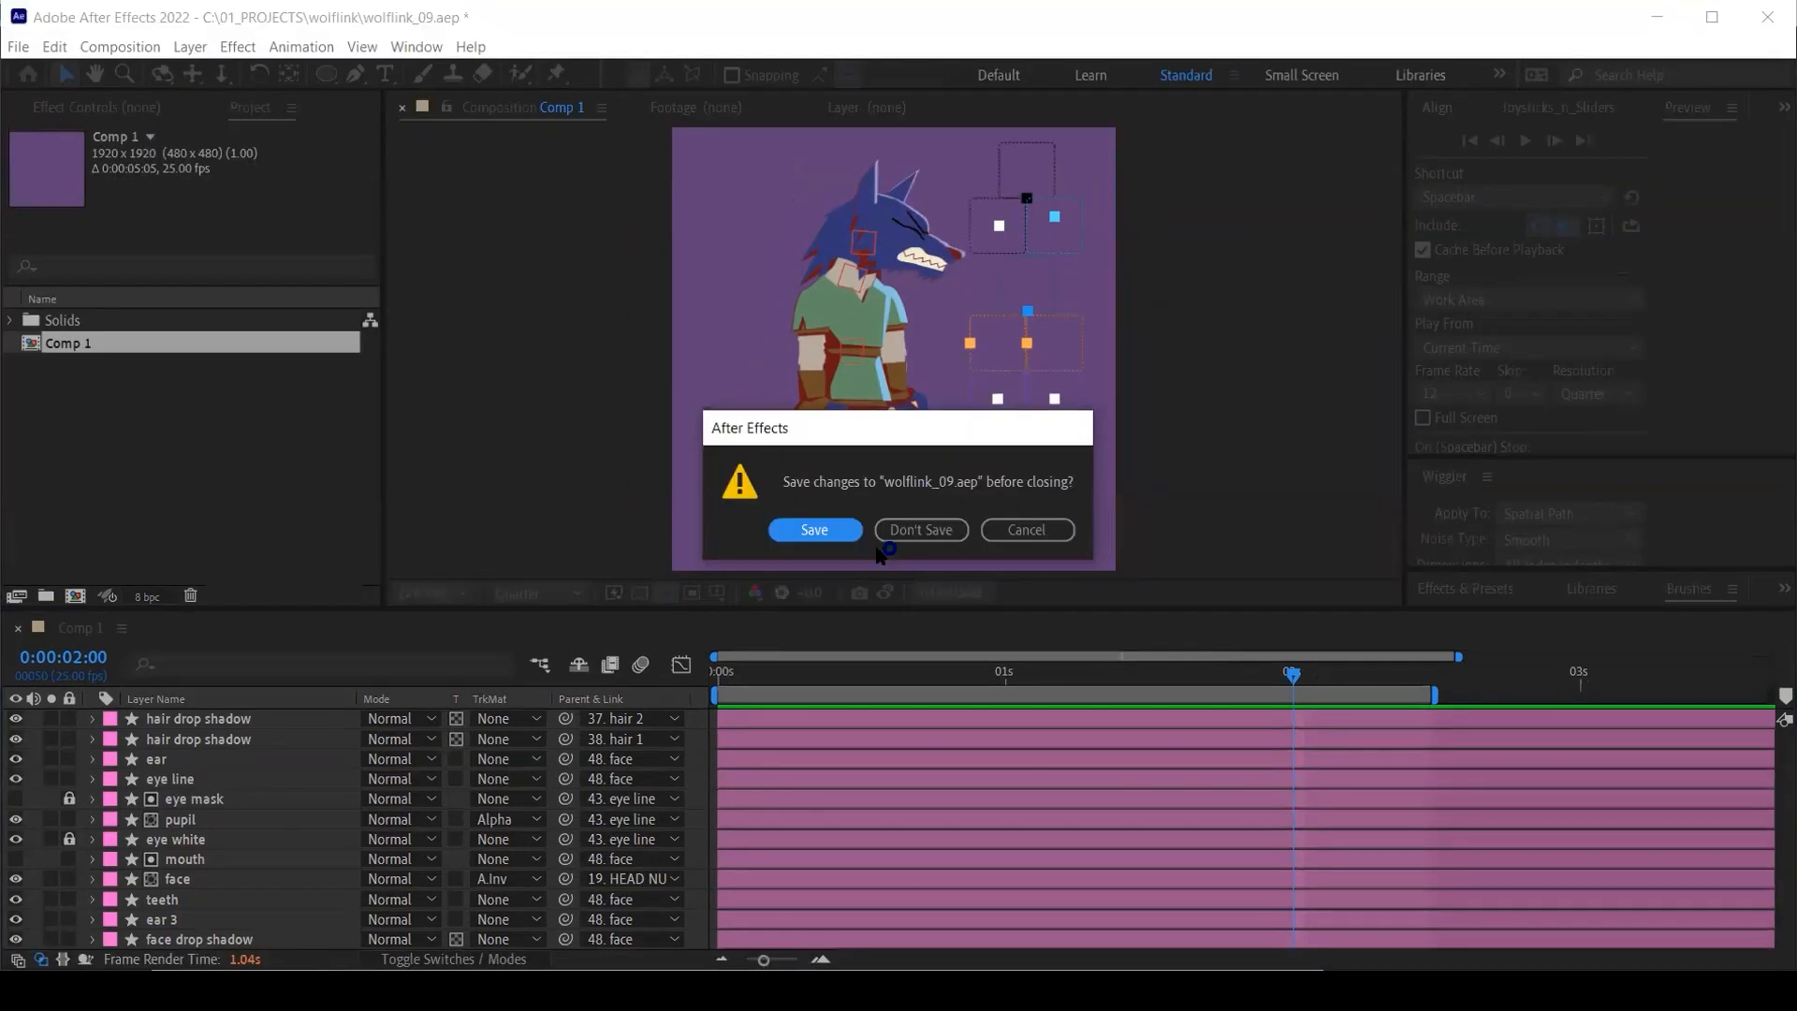
{"action": "left_click", "coordinate": [904, 529]}
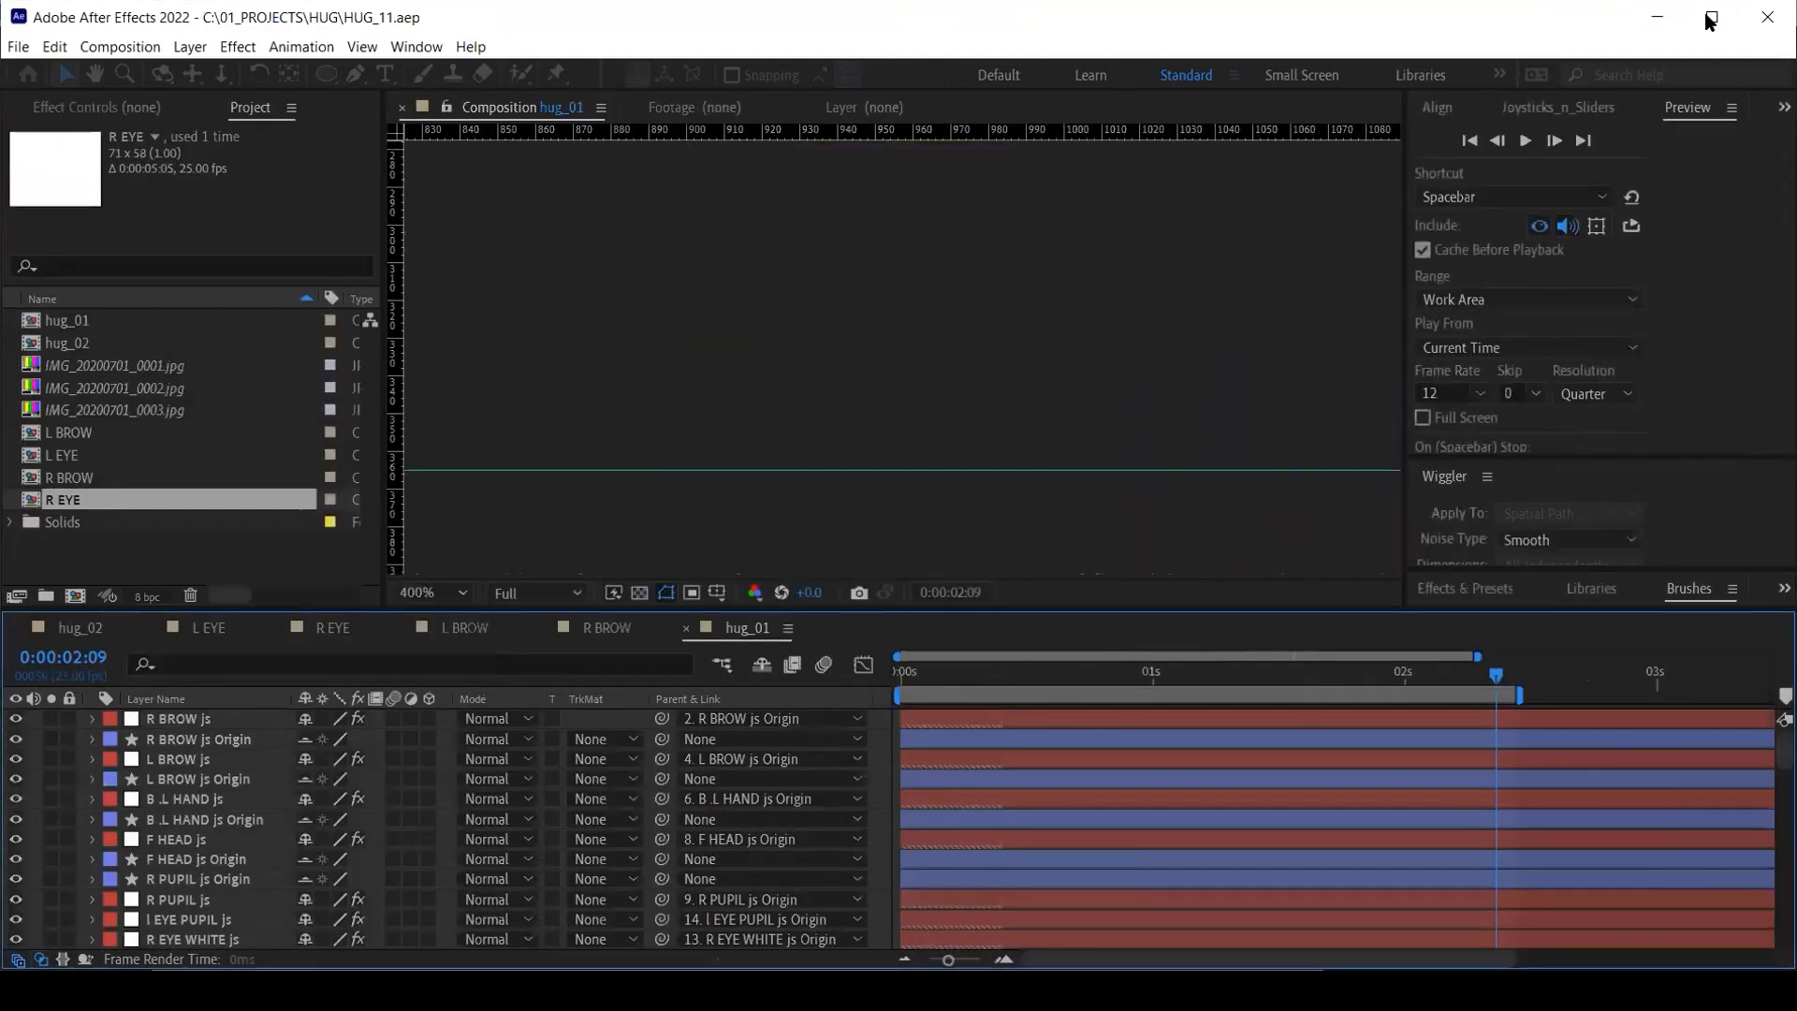
{"action": "left_click", "coordinate": [1712, 18]}
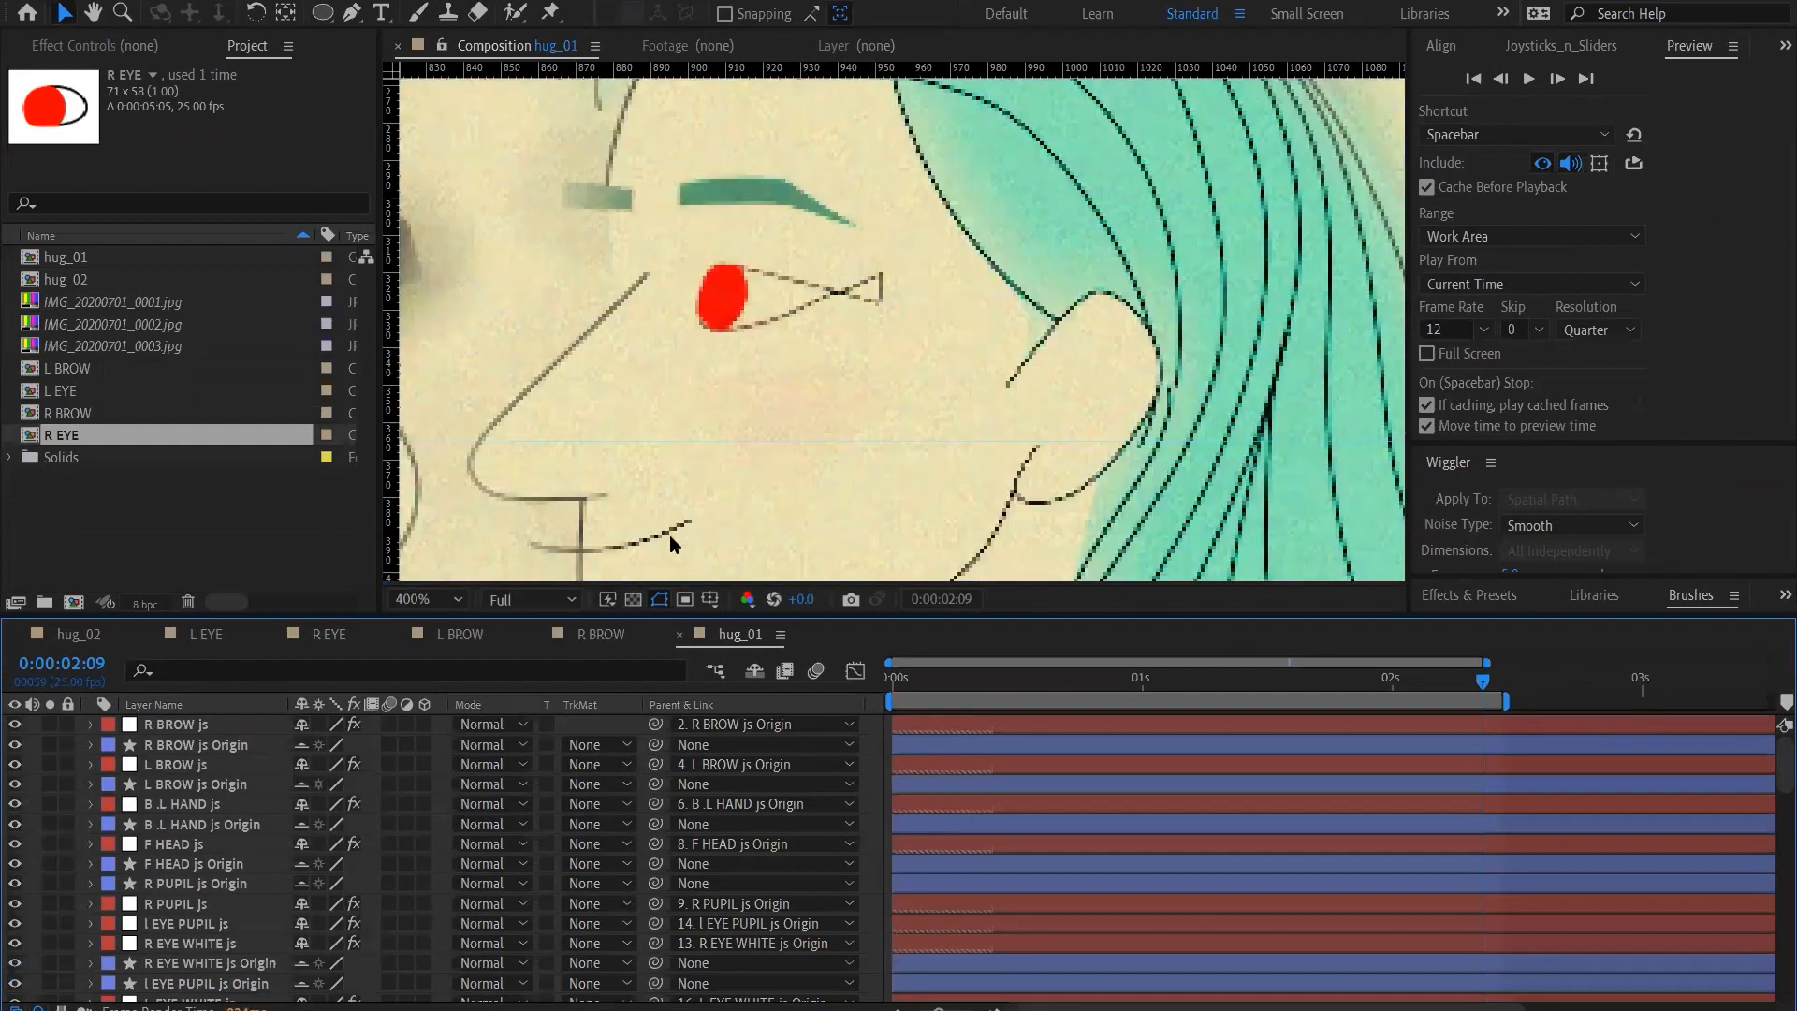
Fit the whole hug_01 frame in the viewer and preview its animation from frame 0
{"action": "left_click", "coordinate": [438, 607]}
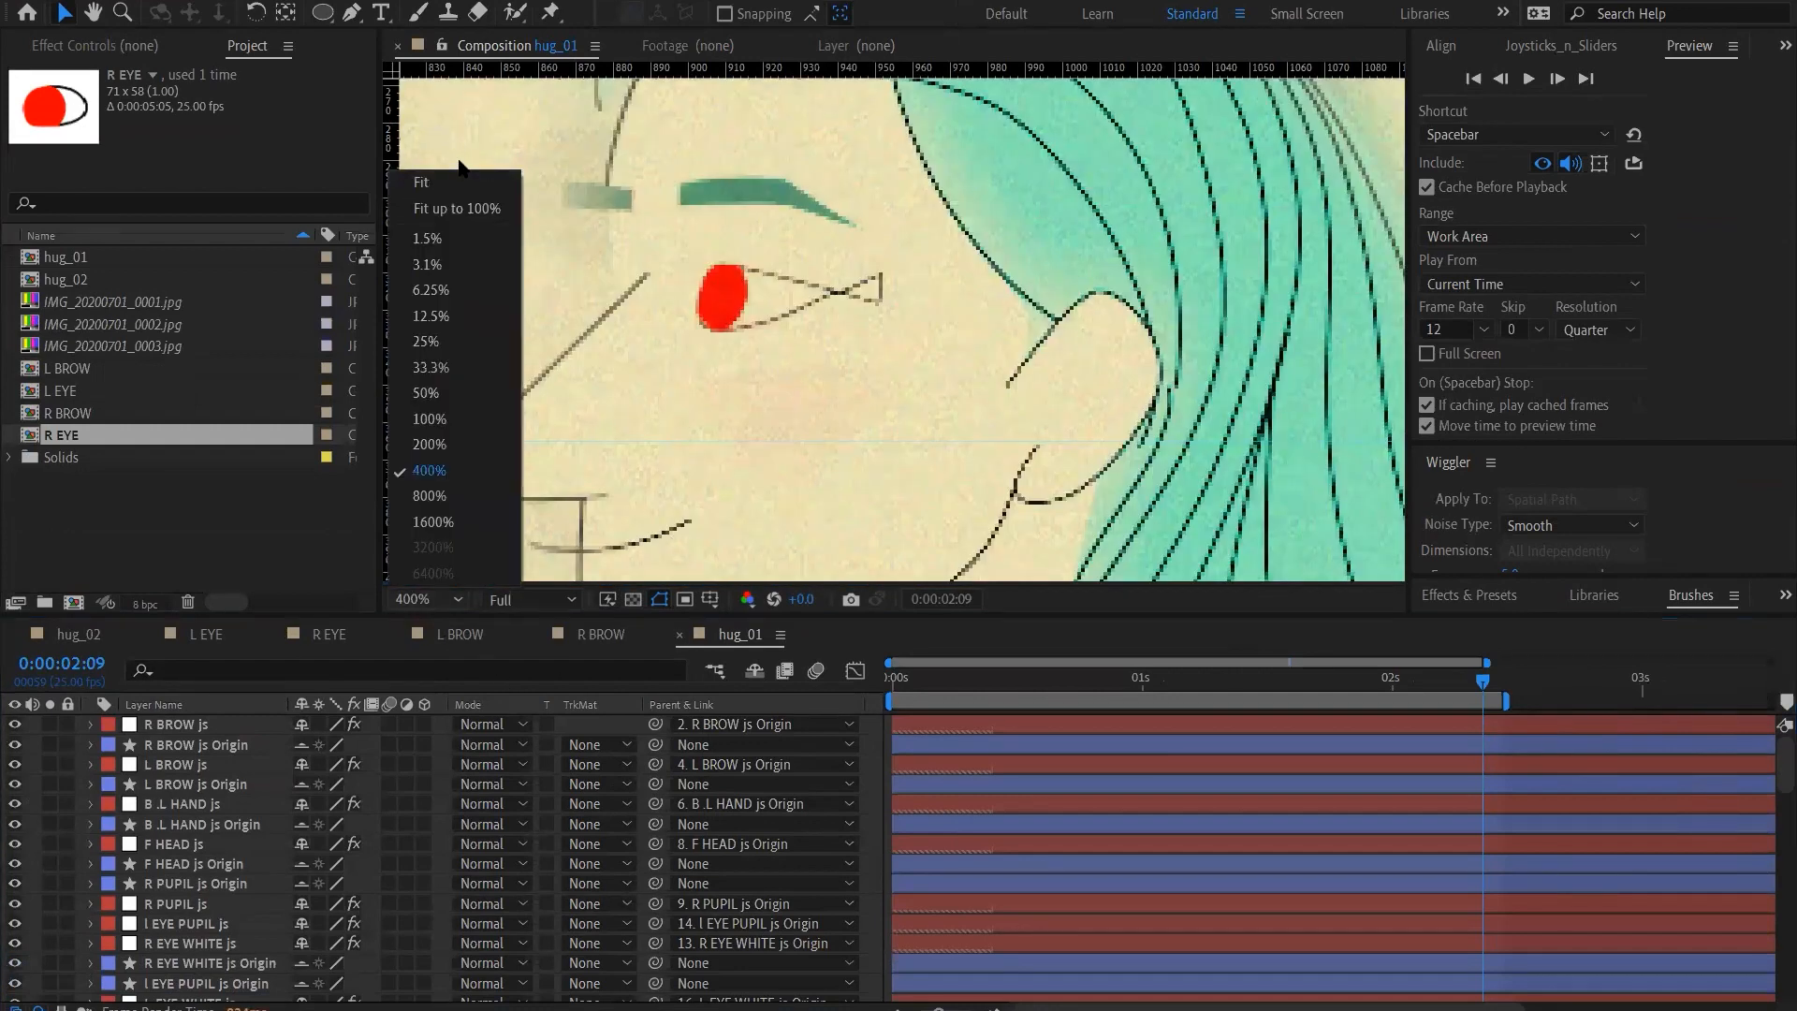
{"action": "left_click", "coordinate": [458, 185]}
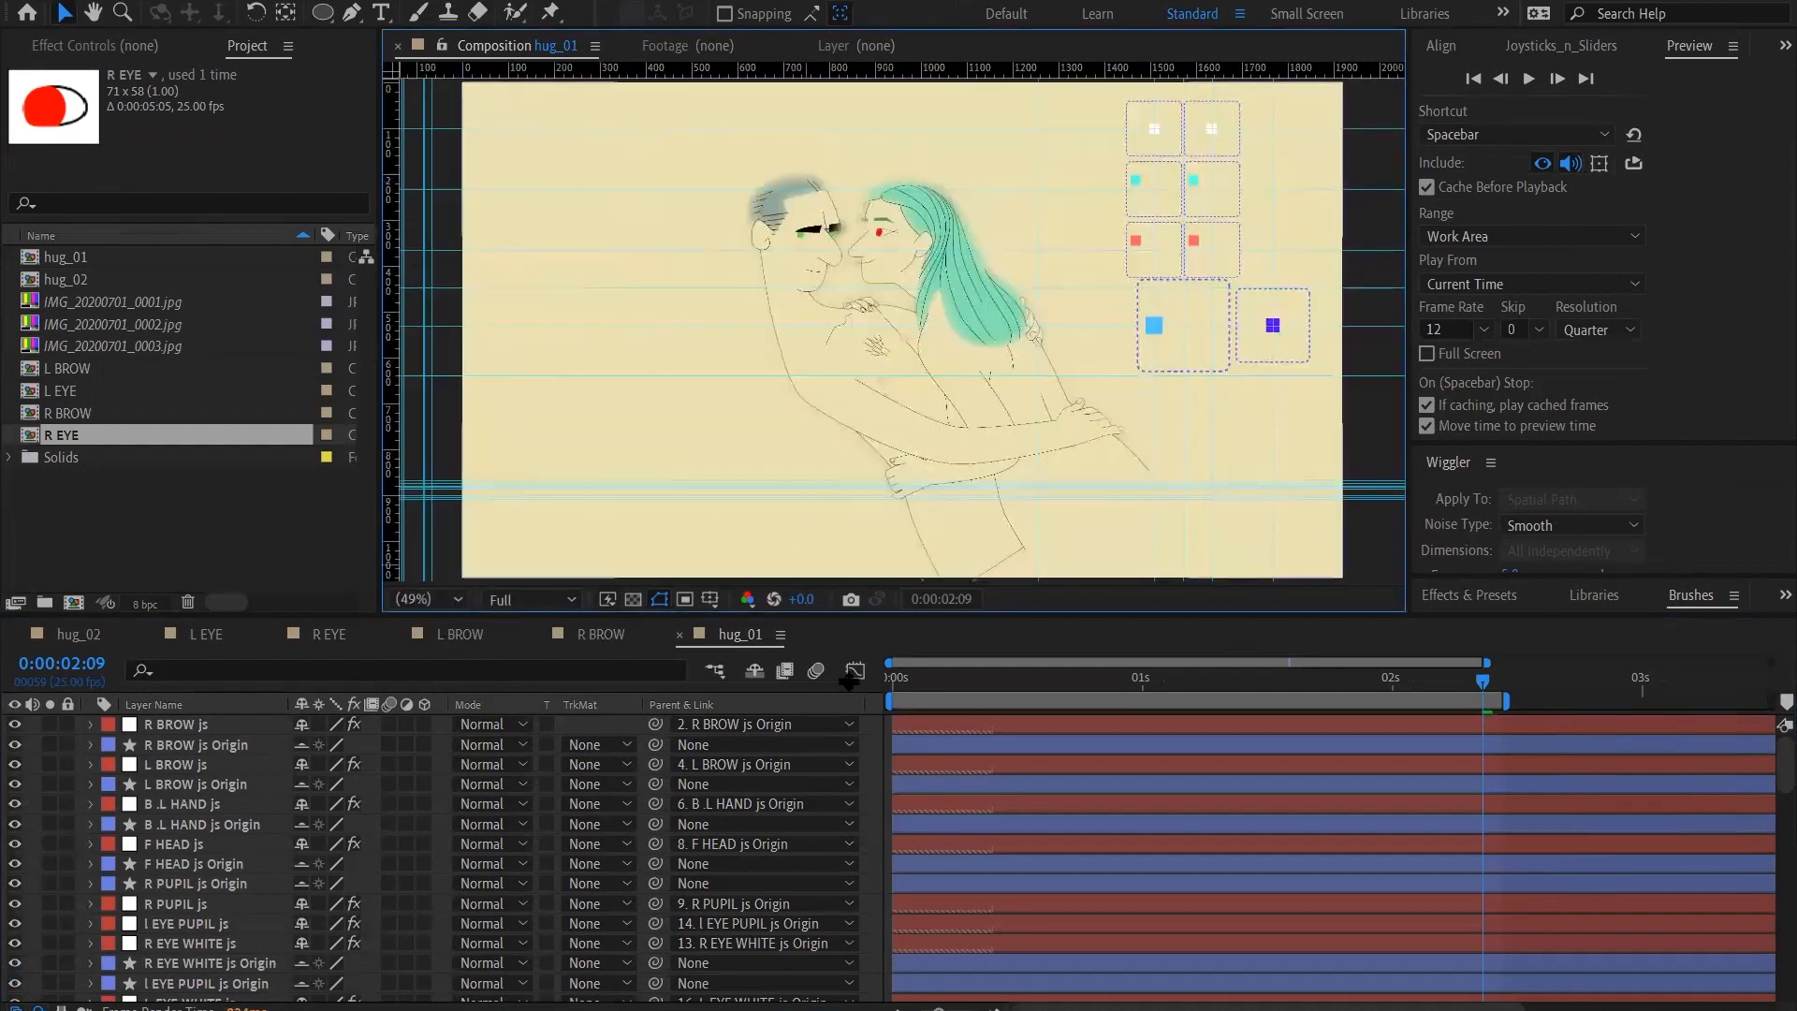
{"action": "left_click", "coordinate": [894, 683]}
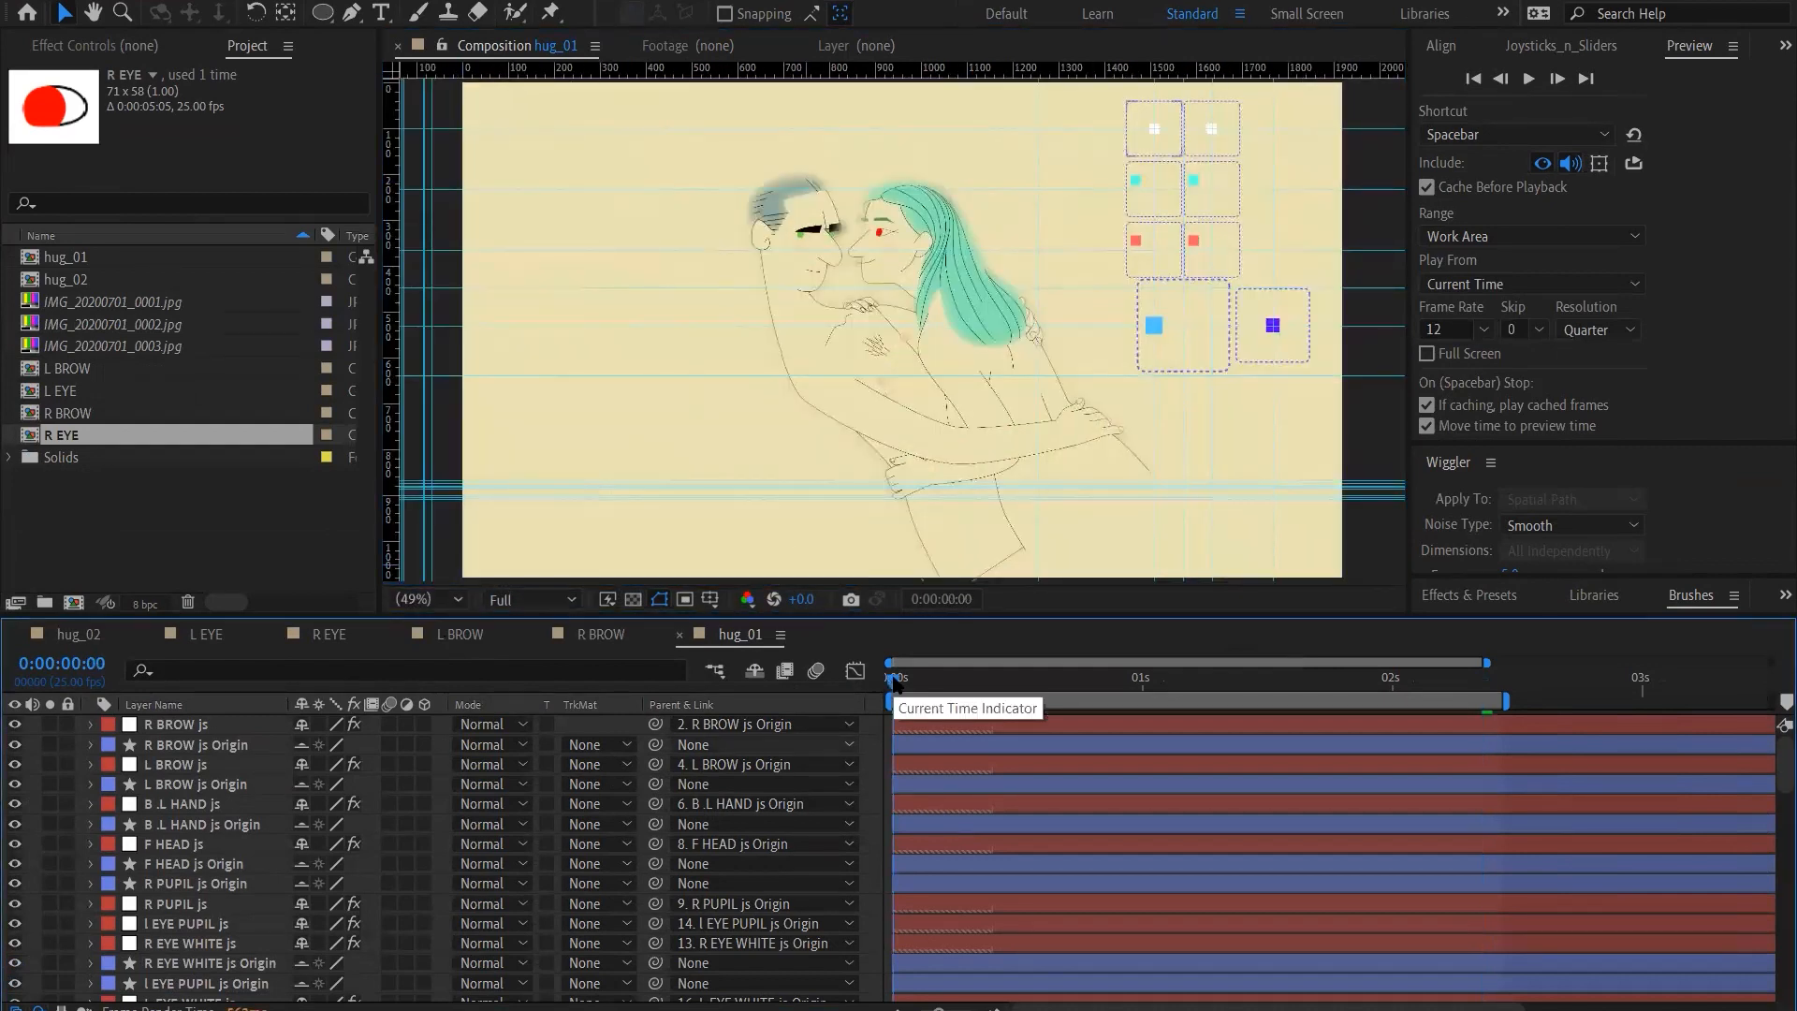
{"action": "key", "text": "space"}
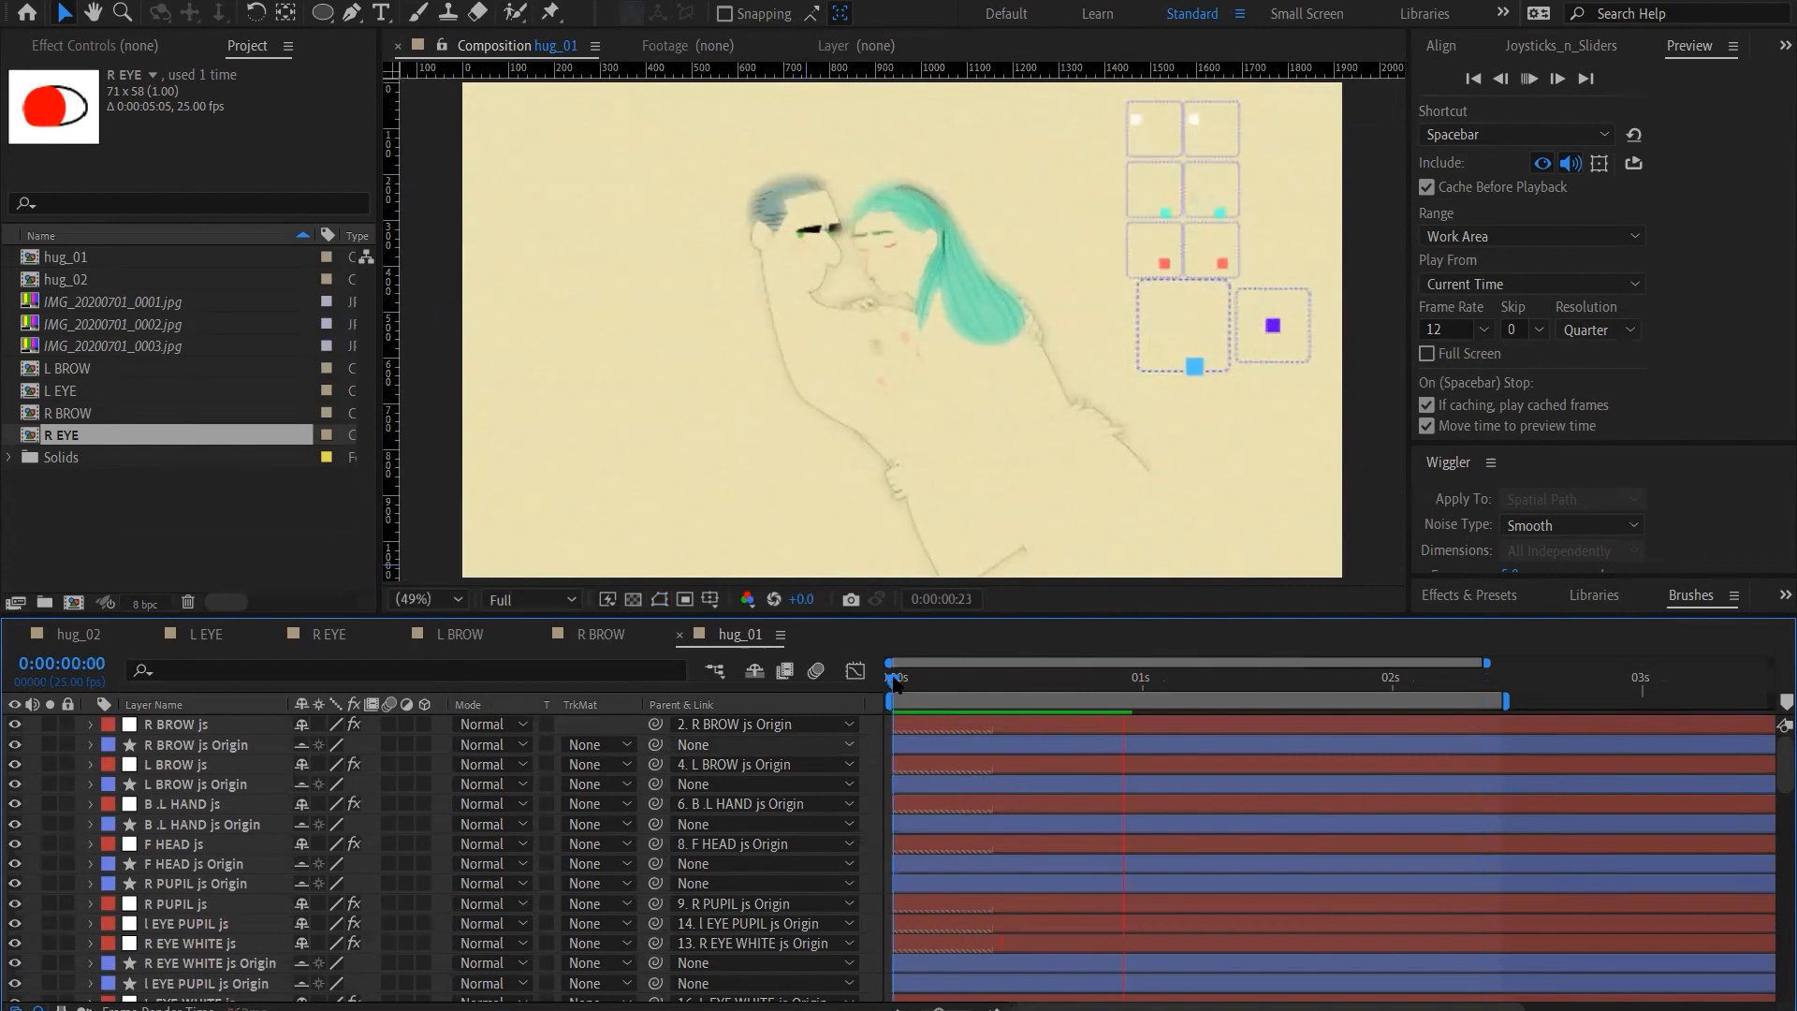
Set the preview resolution to Half and look through the hug_01 layer stack
{"action": "left_click", "coordinate": [1606, 331]}
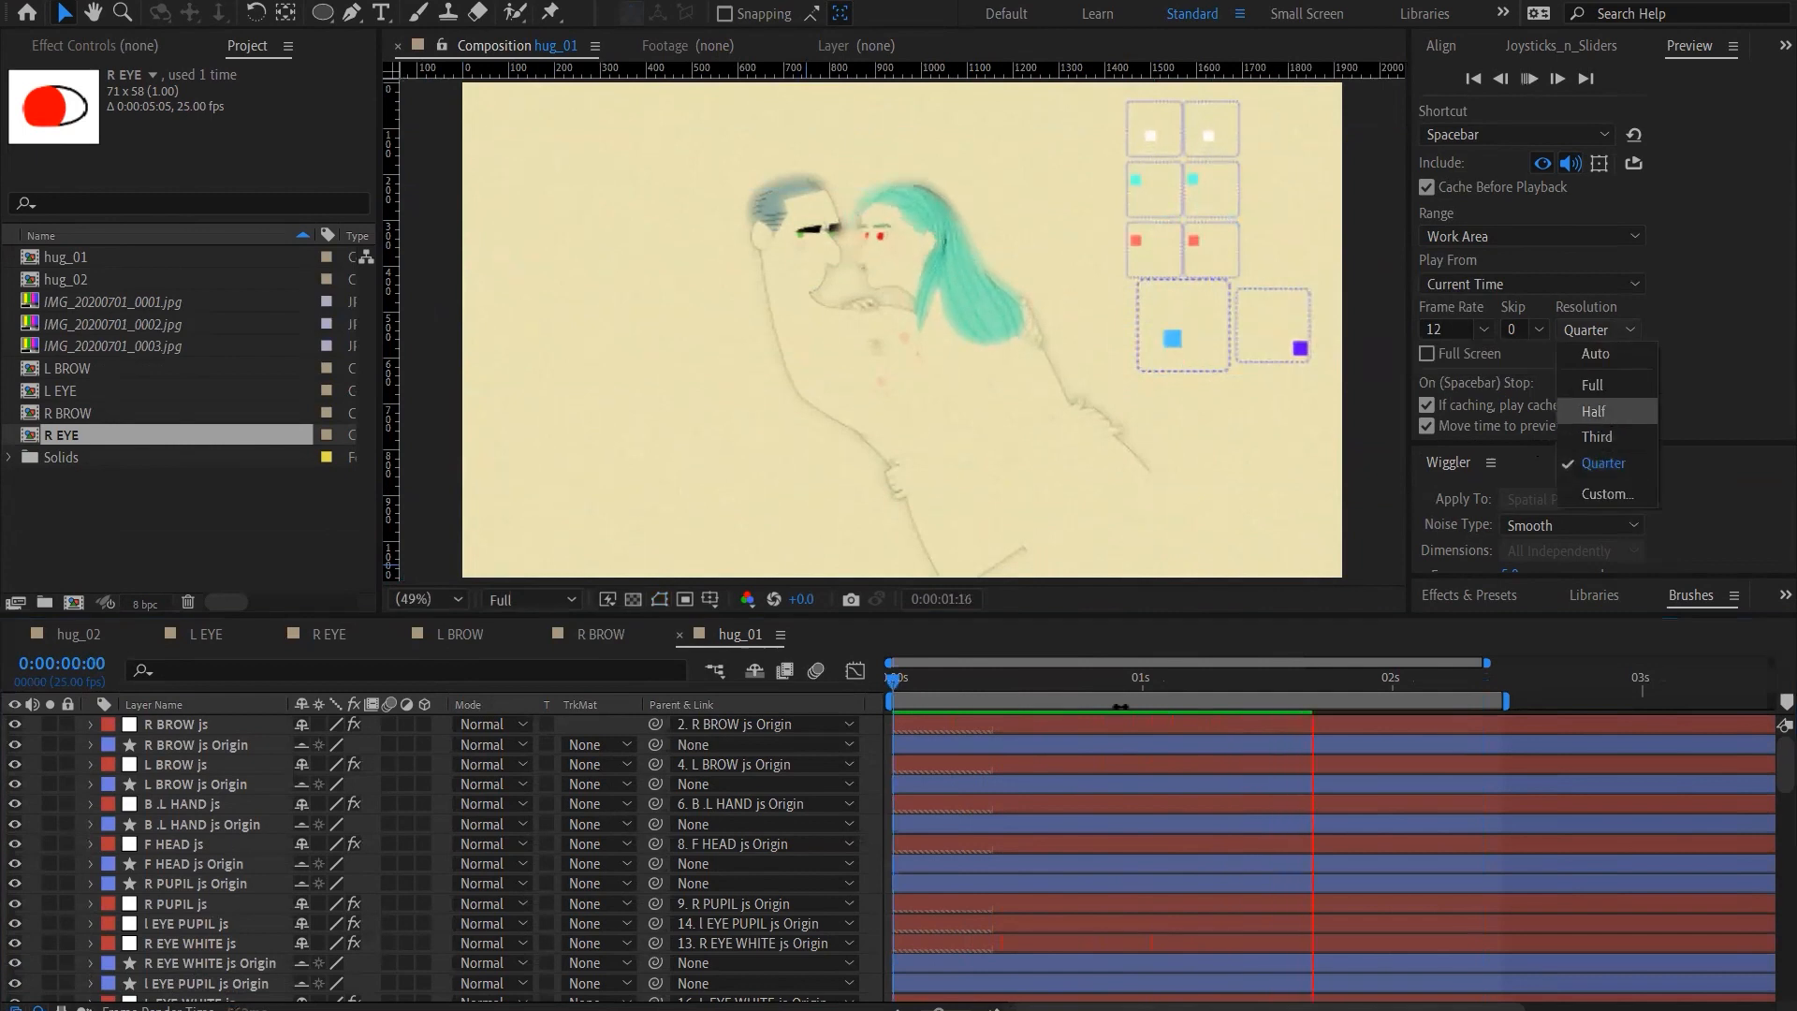
{"action": "left_click", "coordinate": [1594, 412]}
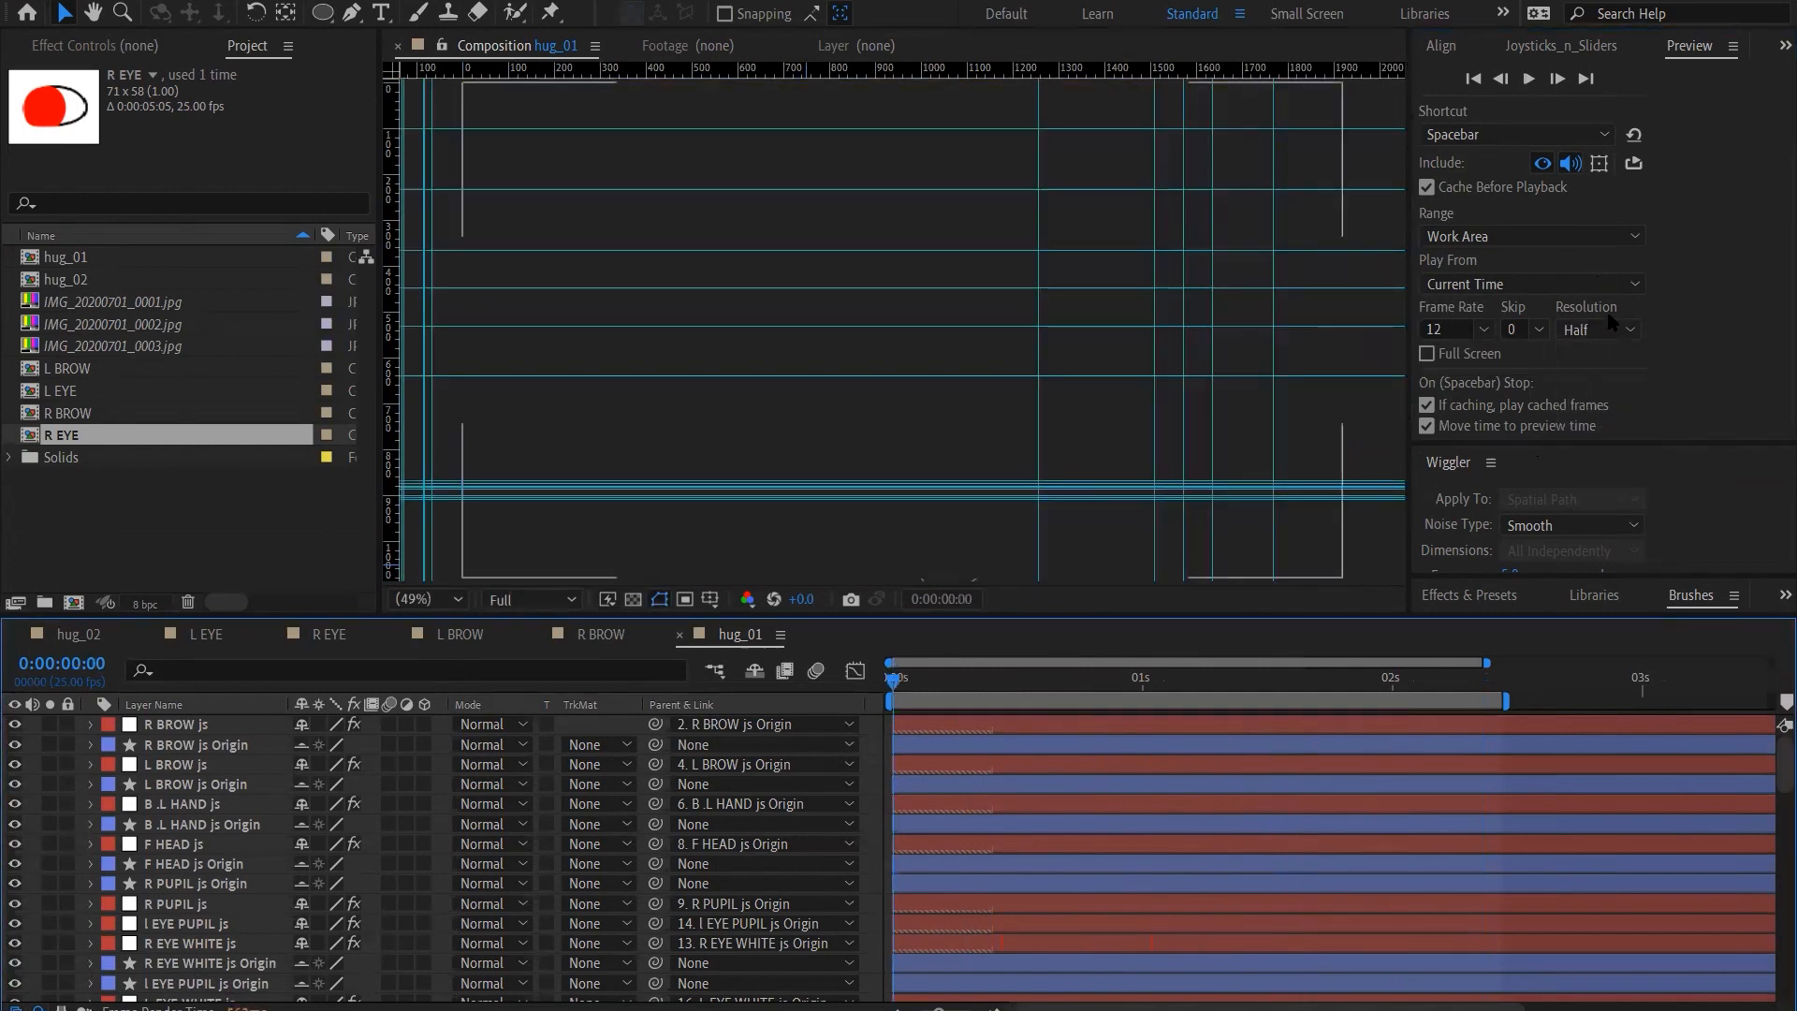
{"action": "scroll", "coordinate": [94, 847], "scroll_direction": "down", "scroll_amount": 10}
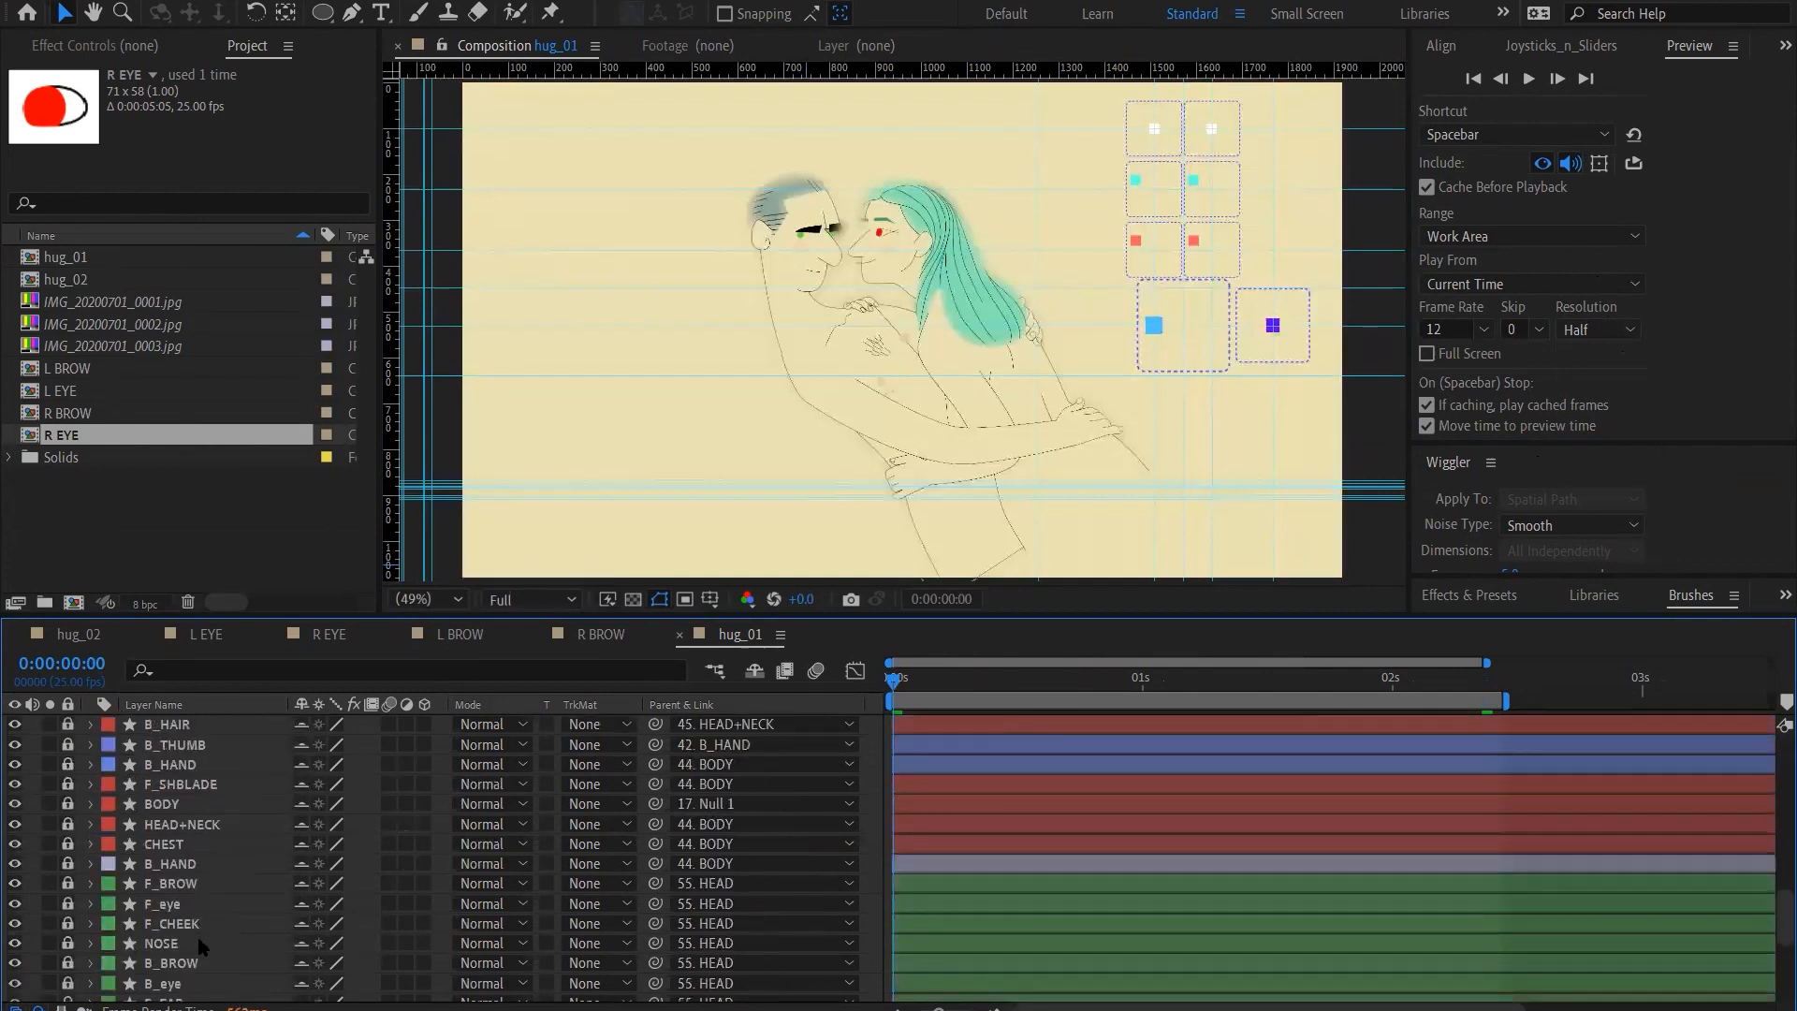
{"action": "scroll", "coordinate": [201, 947], "scroll_direction": "down", "scroll_amount": 3}
{"action": "scroll", "coordinate": [200, 947], "scroll_direction": "down", "scroll_amount": 2}
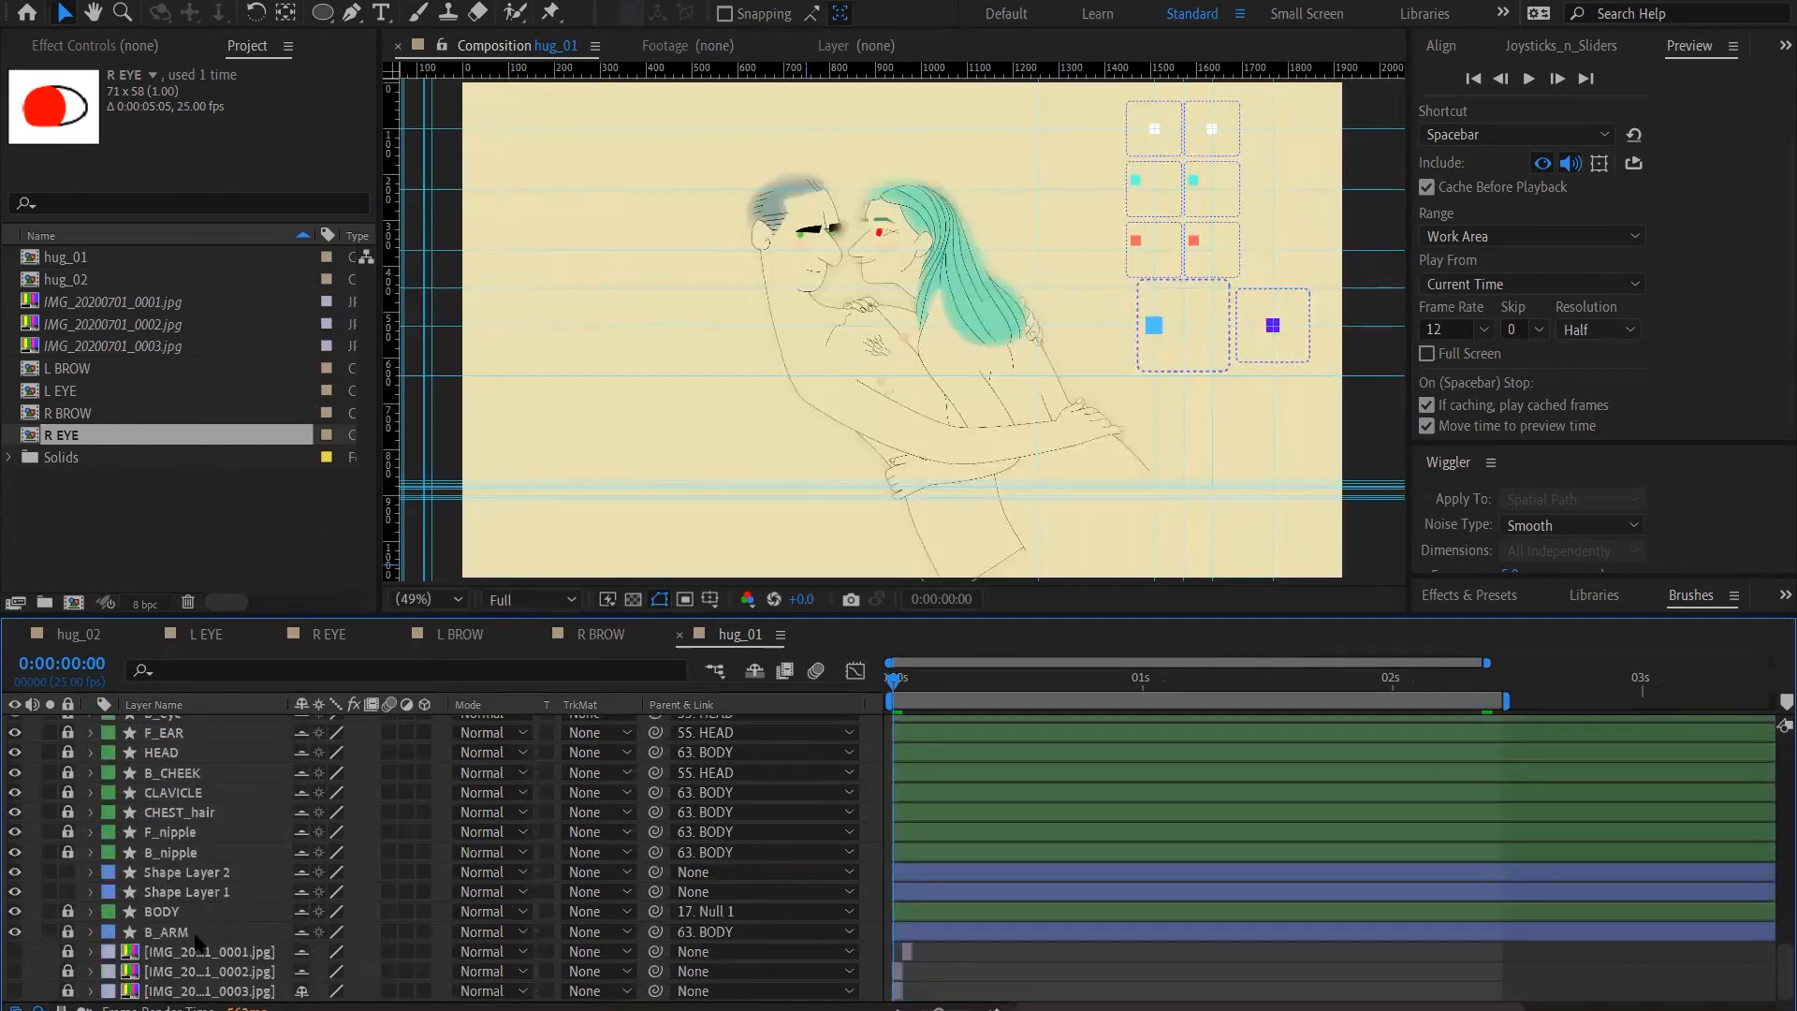
{"action": "scroll", "coordinate": [158, 805], "scroll_direction": "up", "scroll_amount": 15}
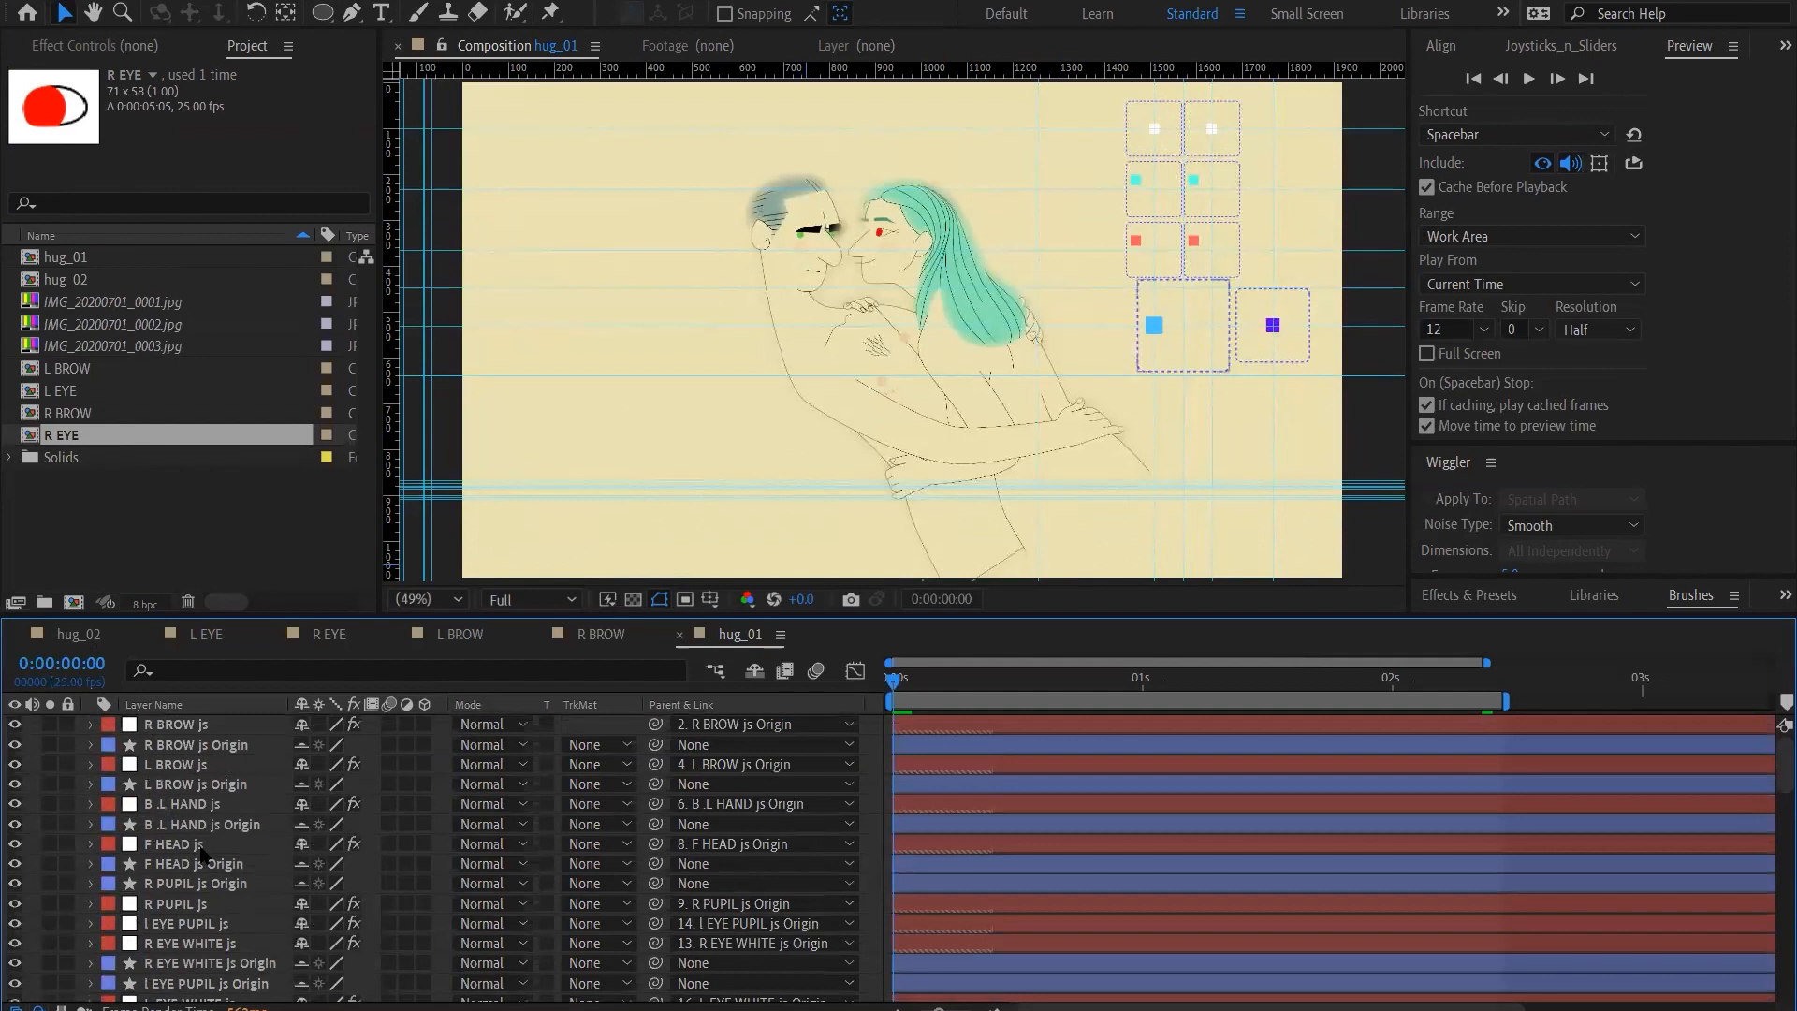
Hide the pale yellow solid and the adjustment layers in hug_01, and play the animation without them
{"action": "scroll", "coordinate": [201, 852], "scroll_direction": "down", "scroll_amount": 1}
{"action": "scroll", "coordinate": [202, 851], "scroll_direction": "down", "scroll_amount": 3}
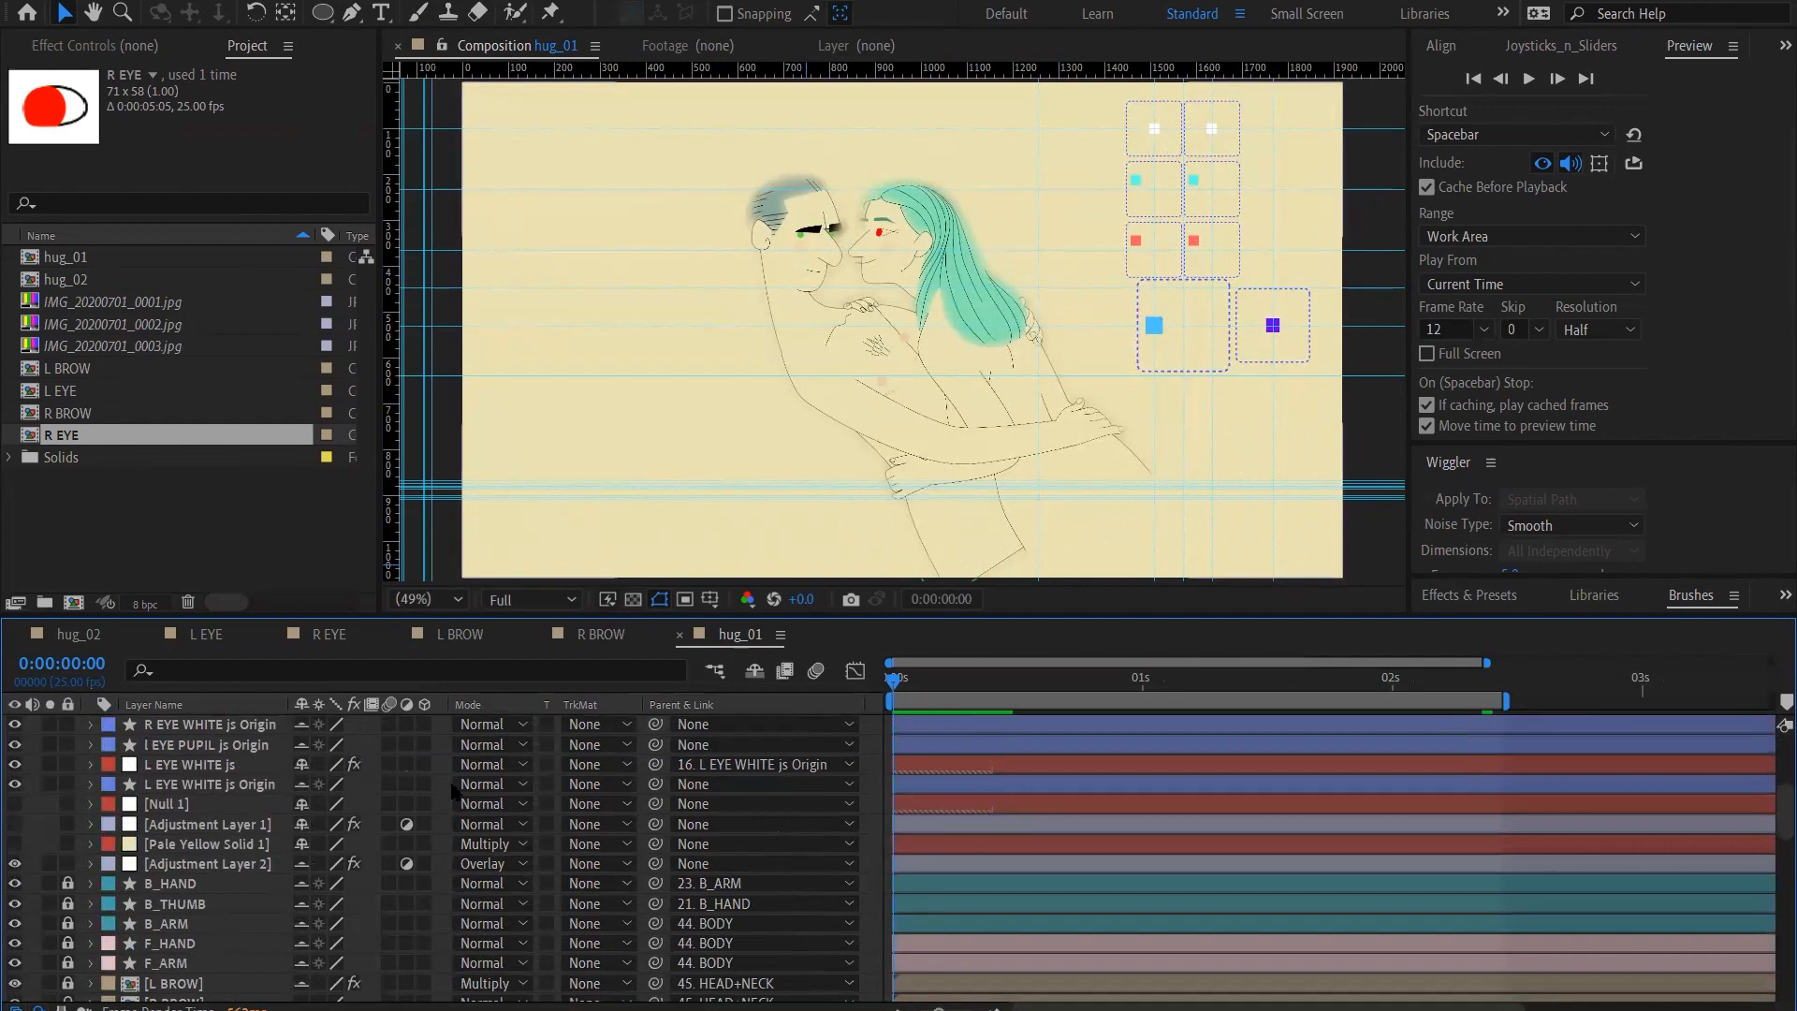
{"action": "left_click", "coordinate": [14, 863]}
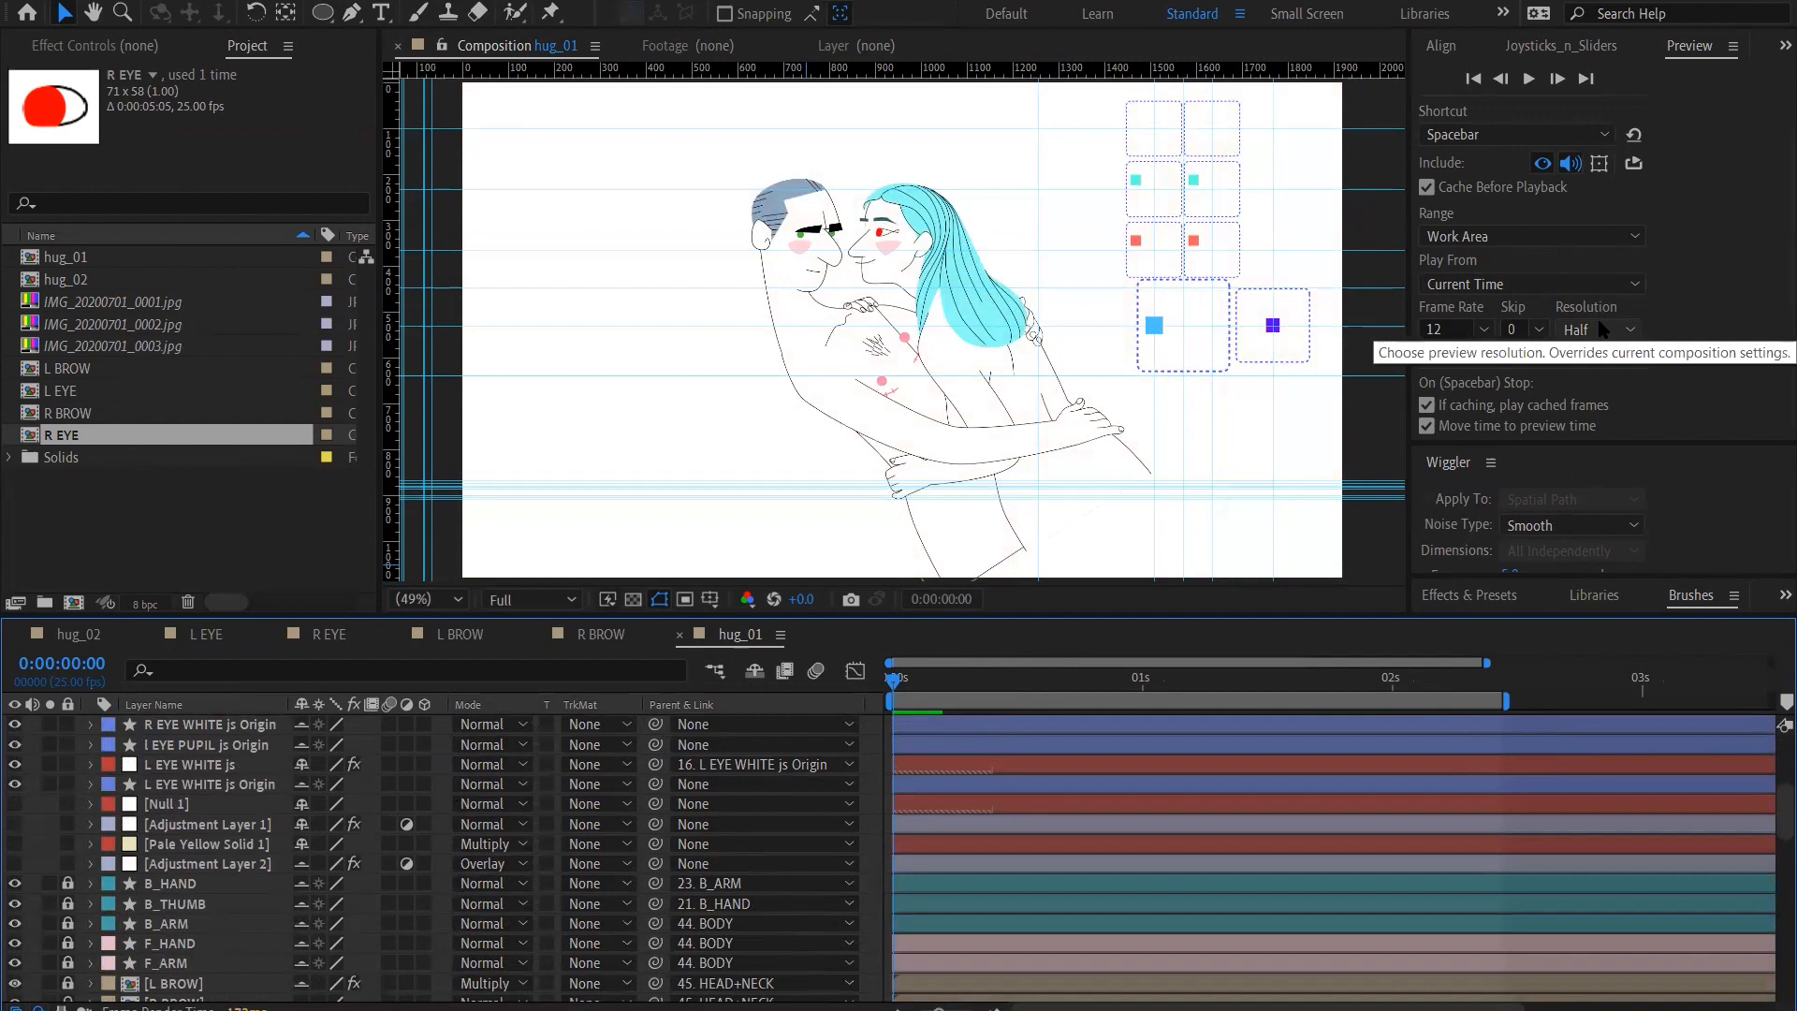
{"action": "key", "text": "space"}
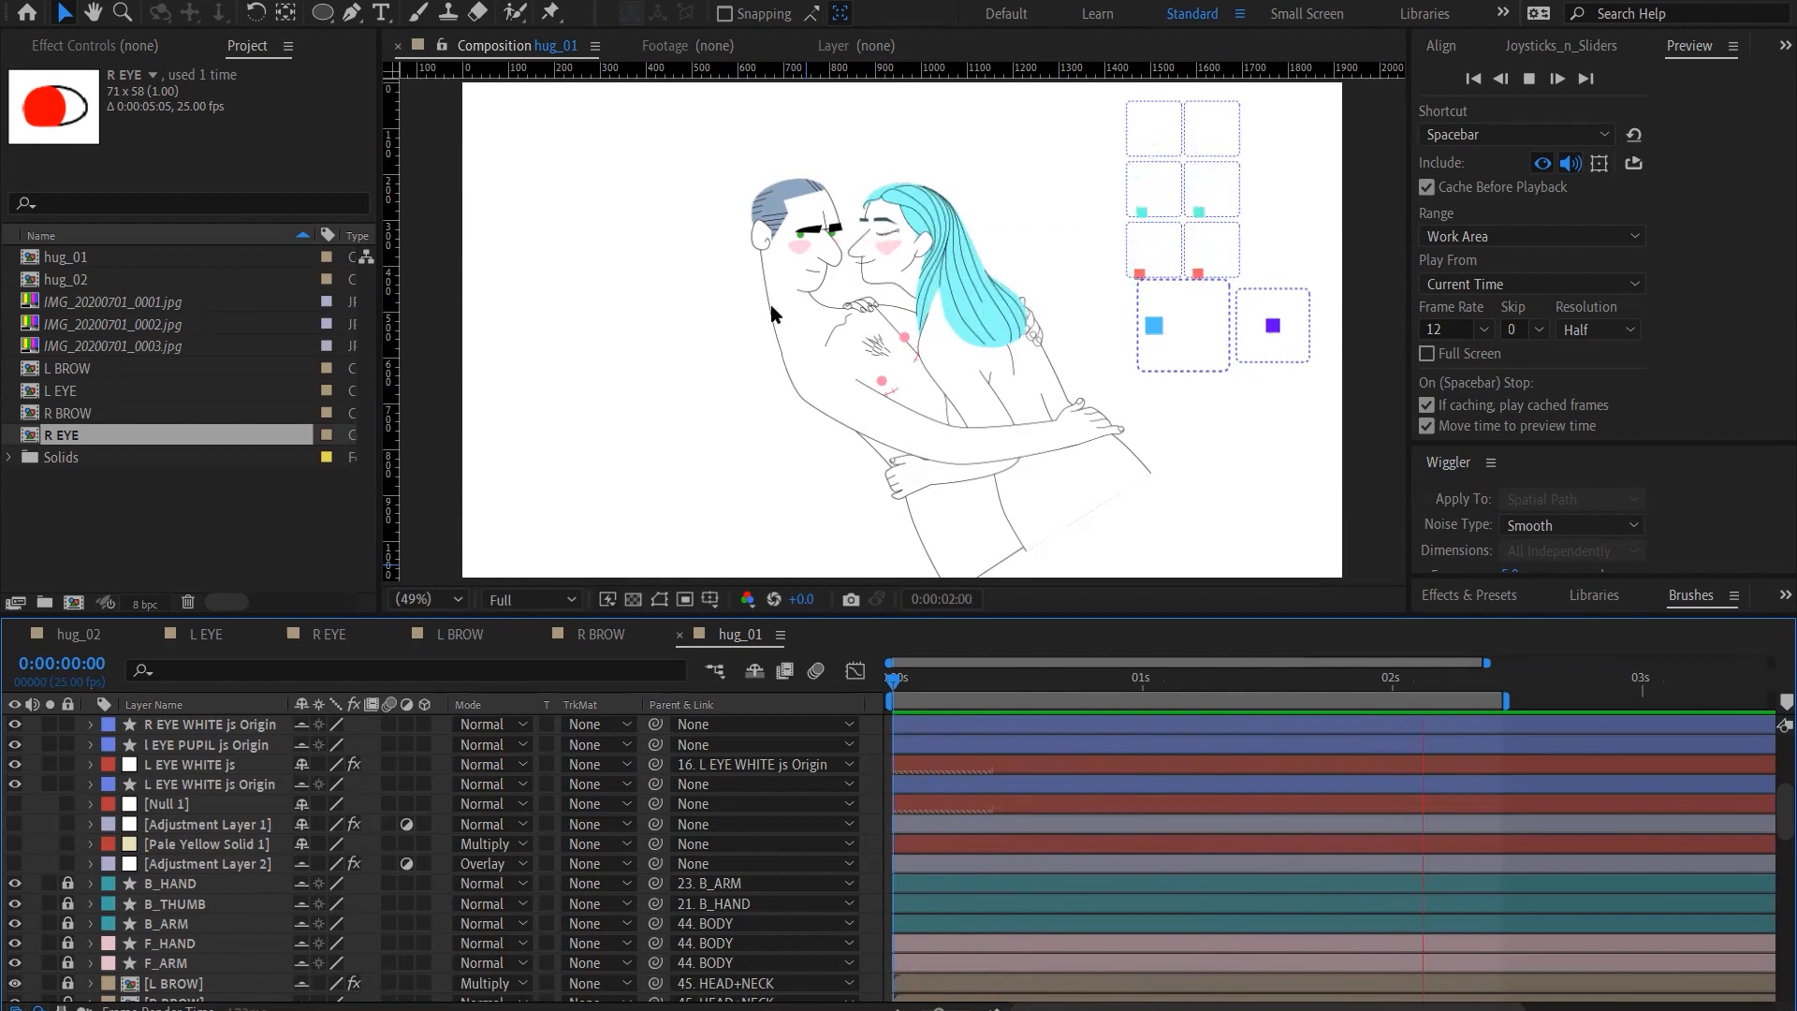
Examine the playing face animation at 100% magnification, return to the fitted view and stop playback at frame 20
{"action": "left_click", "coordinate": [443, 600]}
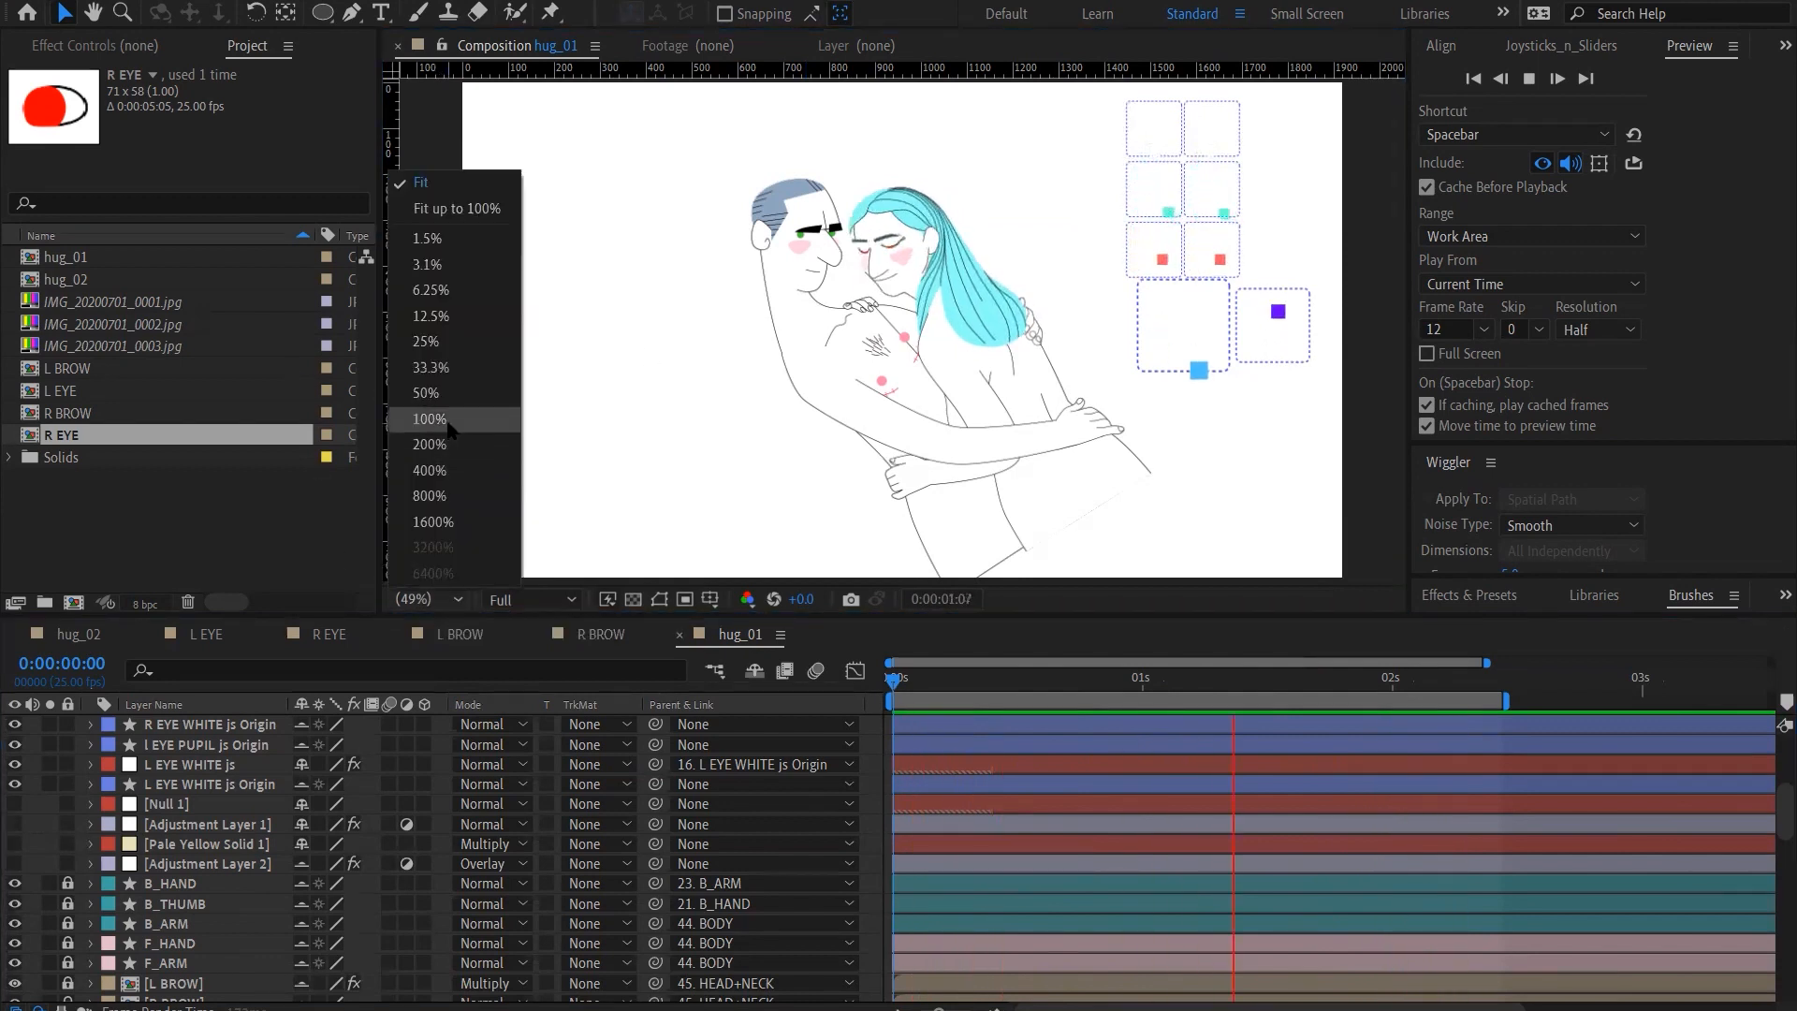
{"action": "left_click", "coordinate": [447, 429]}
{"action": "key", "text": "h"}
{"action": "left_click_drag", "start_coordinate": [735, 225], "coordinate": [863, 402]}
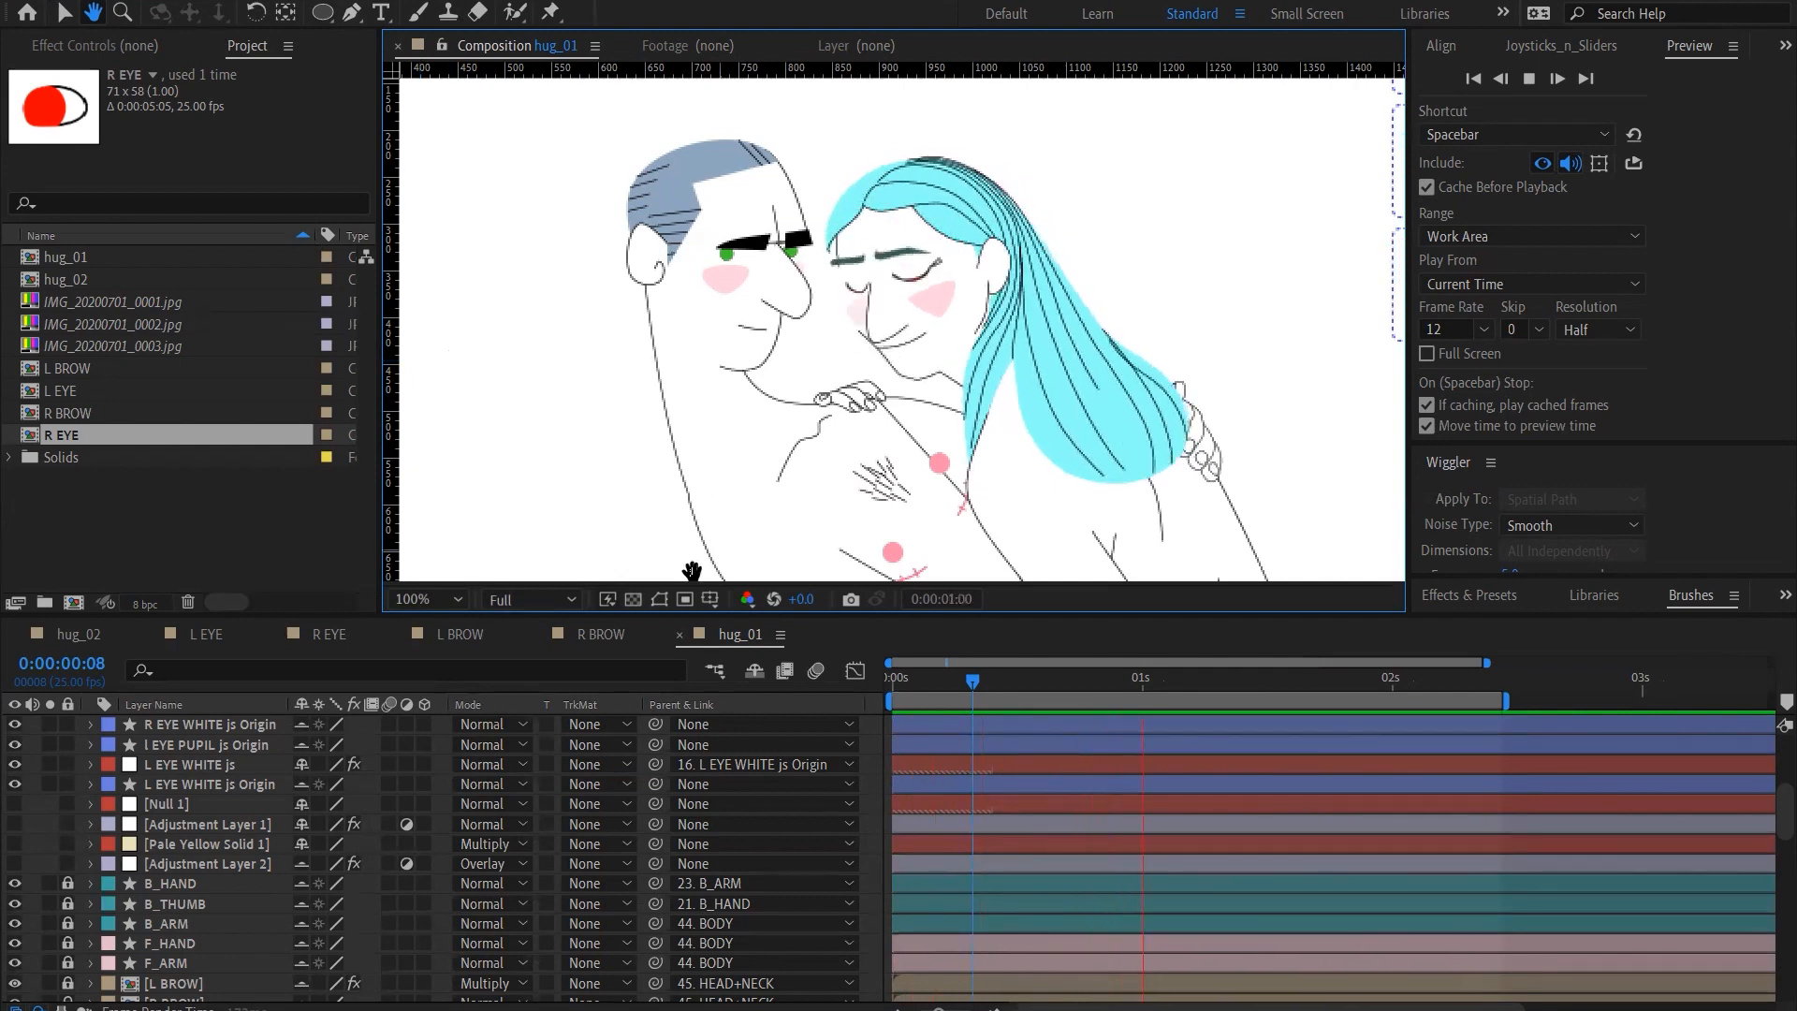
{"action": "left_click", "coordinate": [457, 600]}
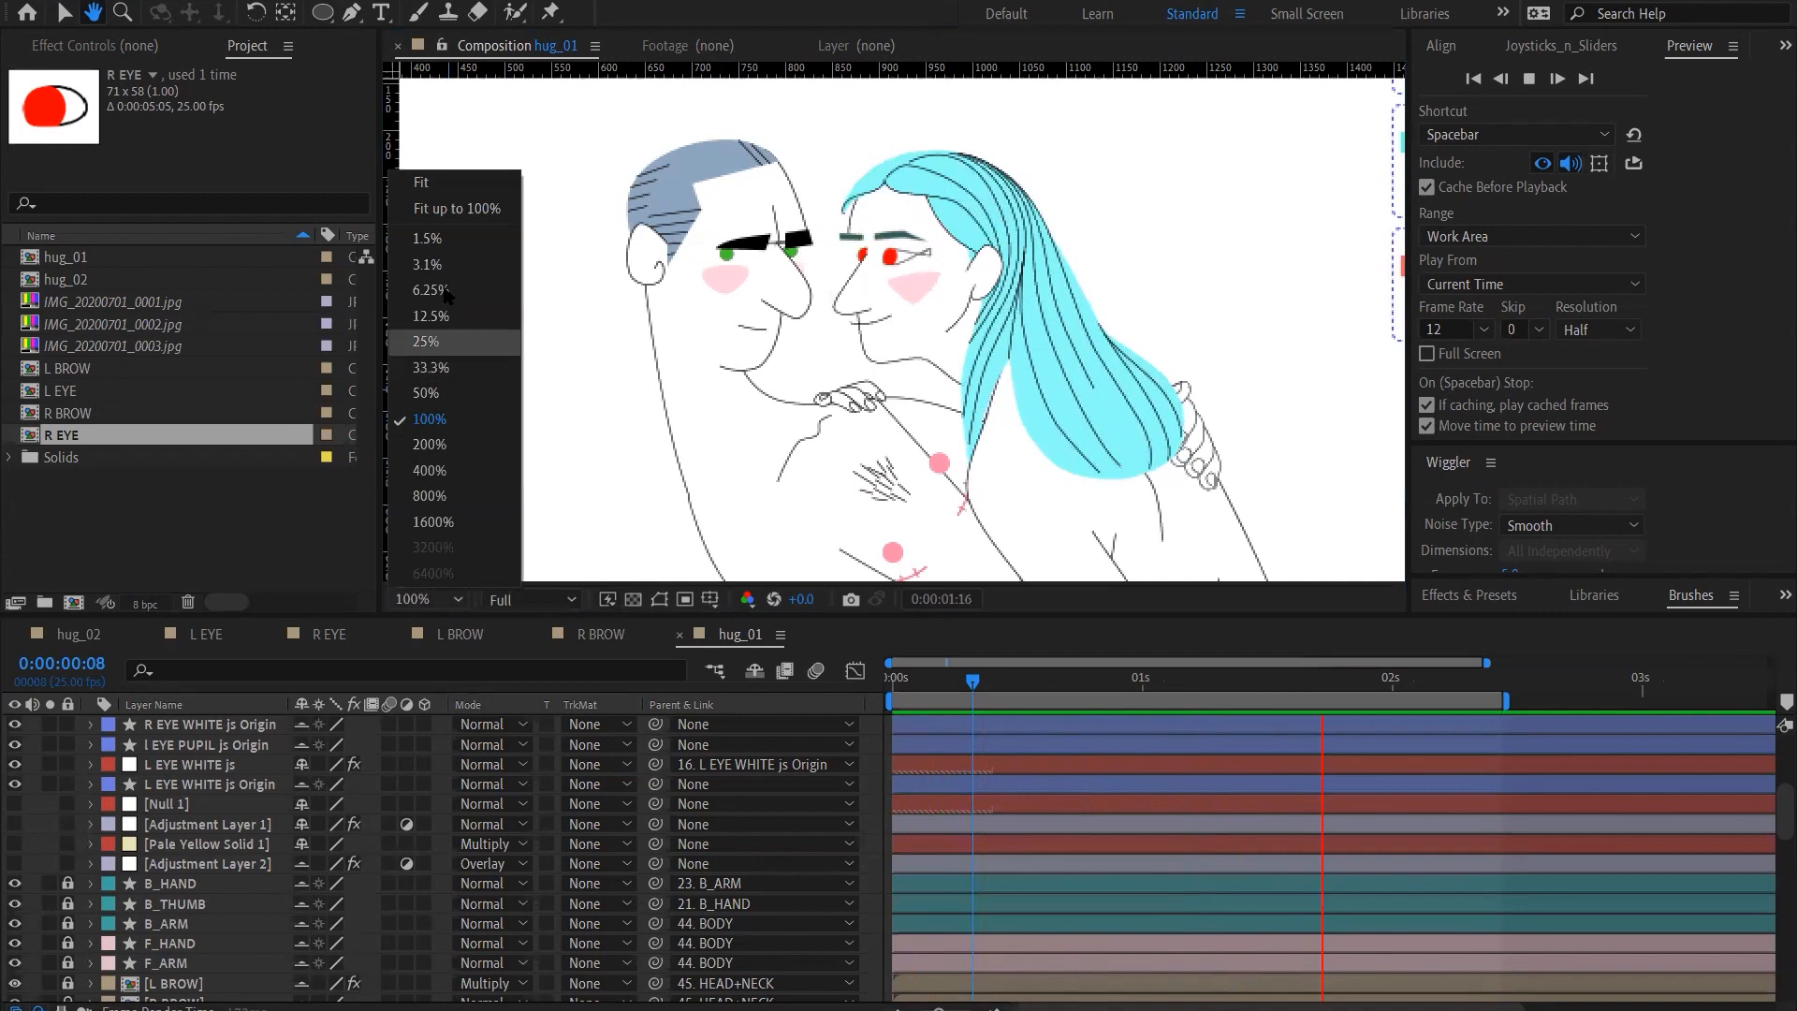
{"action": "left_click", "coordinate": [450, 183]}
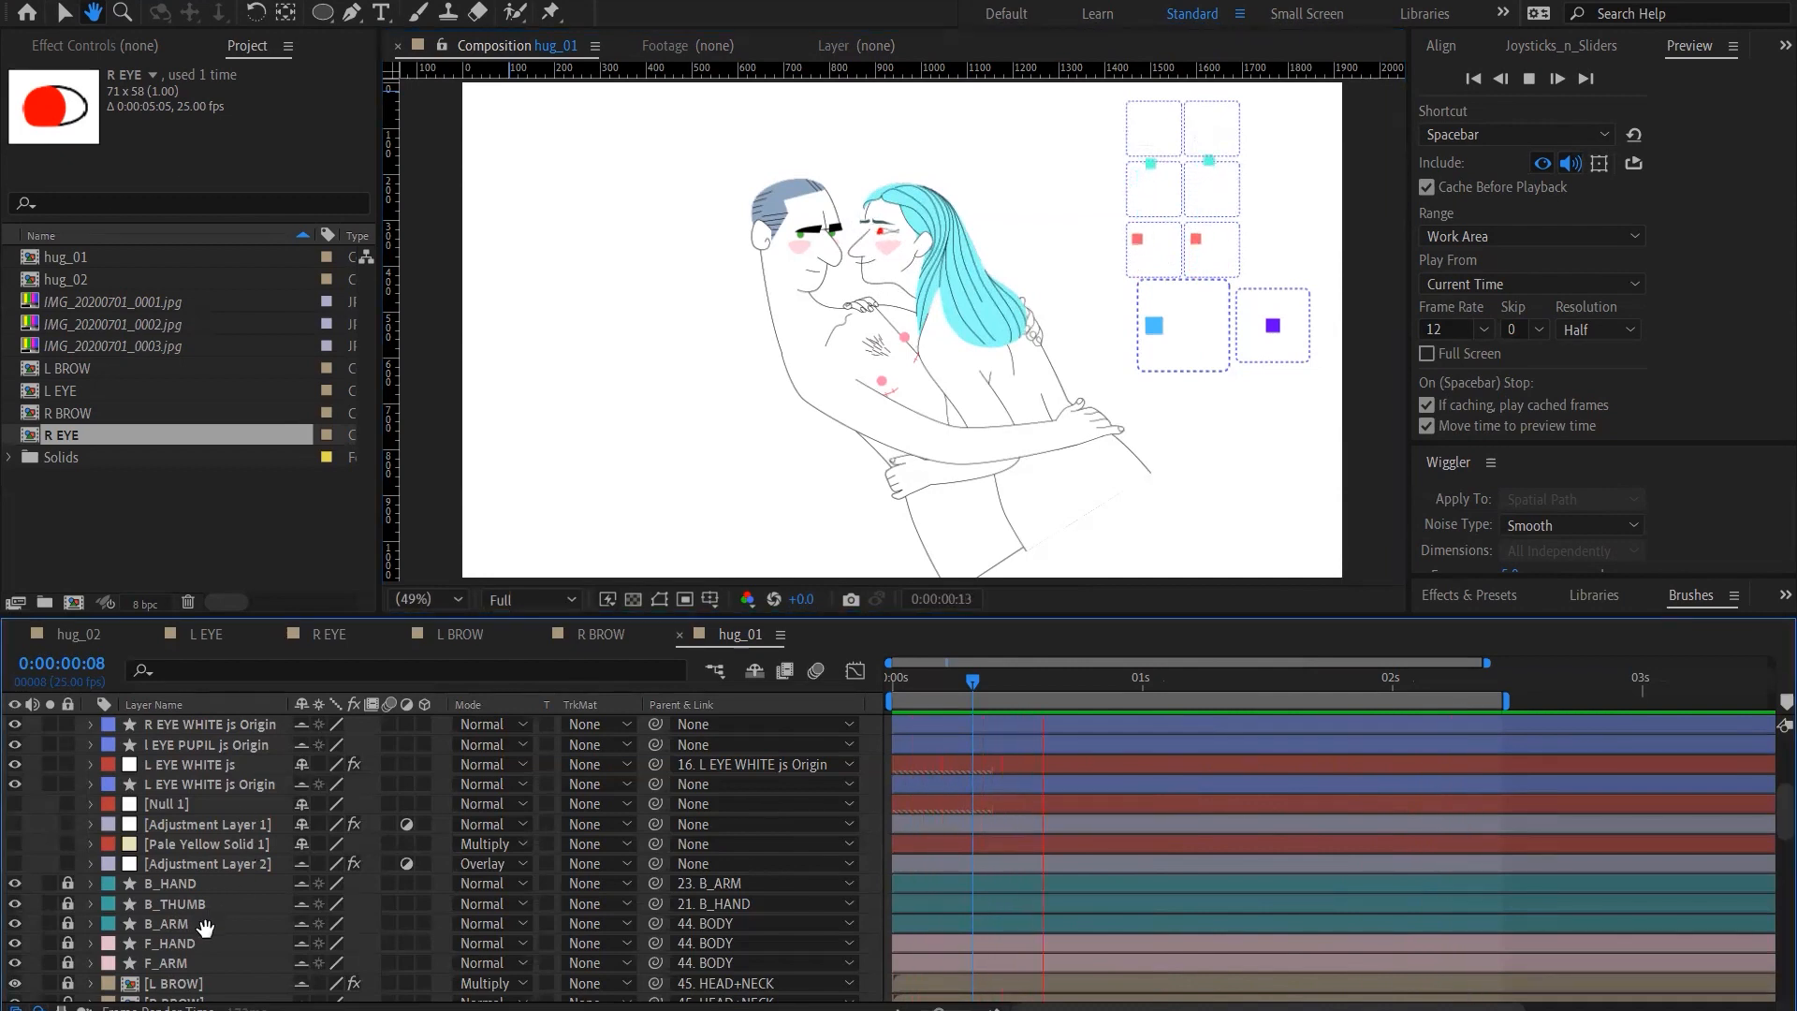
{"action": "key", "text": "space"}
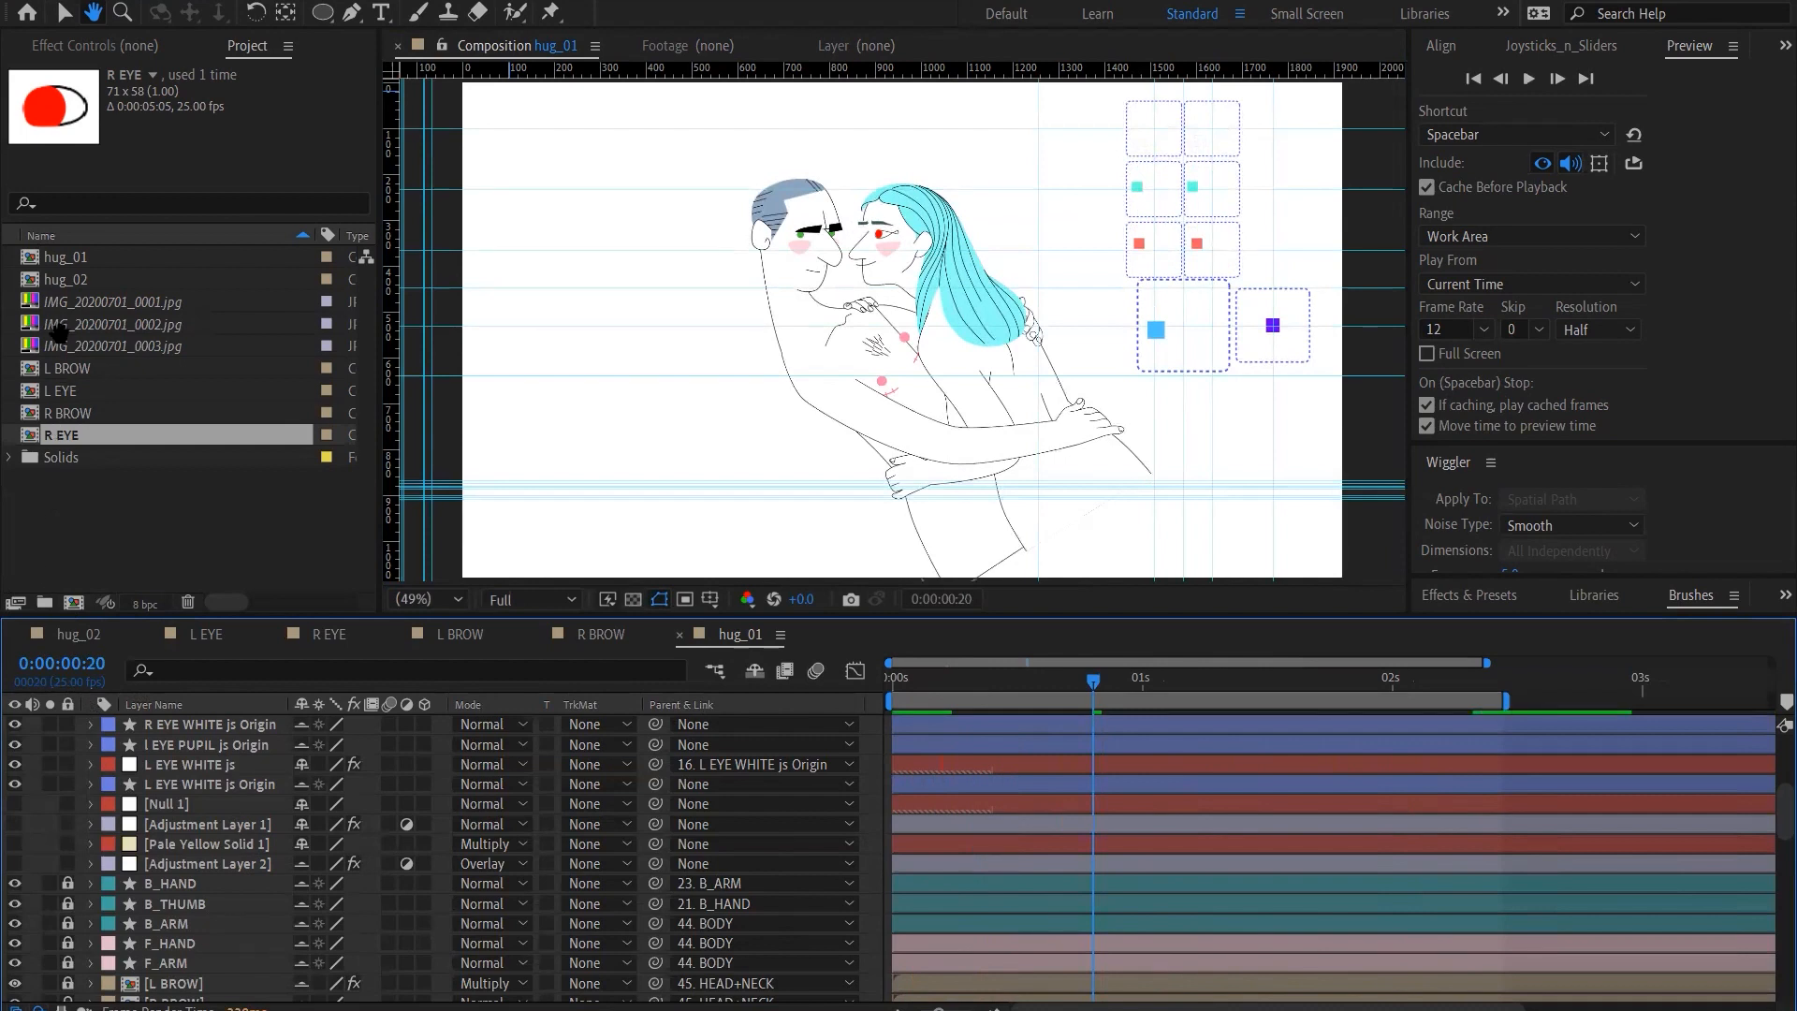
Duplicate the hug_01 composition and open the copy, hug_03
{"action": "key", "text": "v"}
{"action": "left_click", "coordinate": [91, 251]}
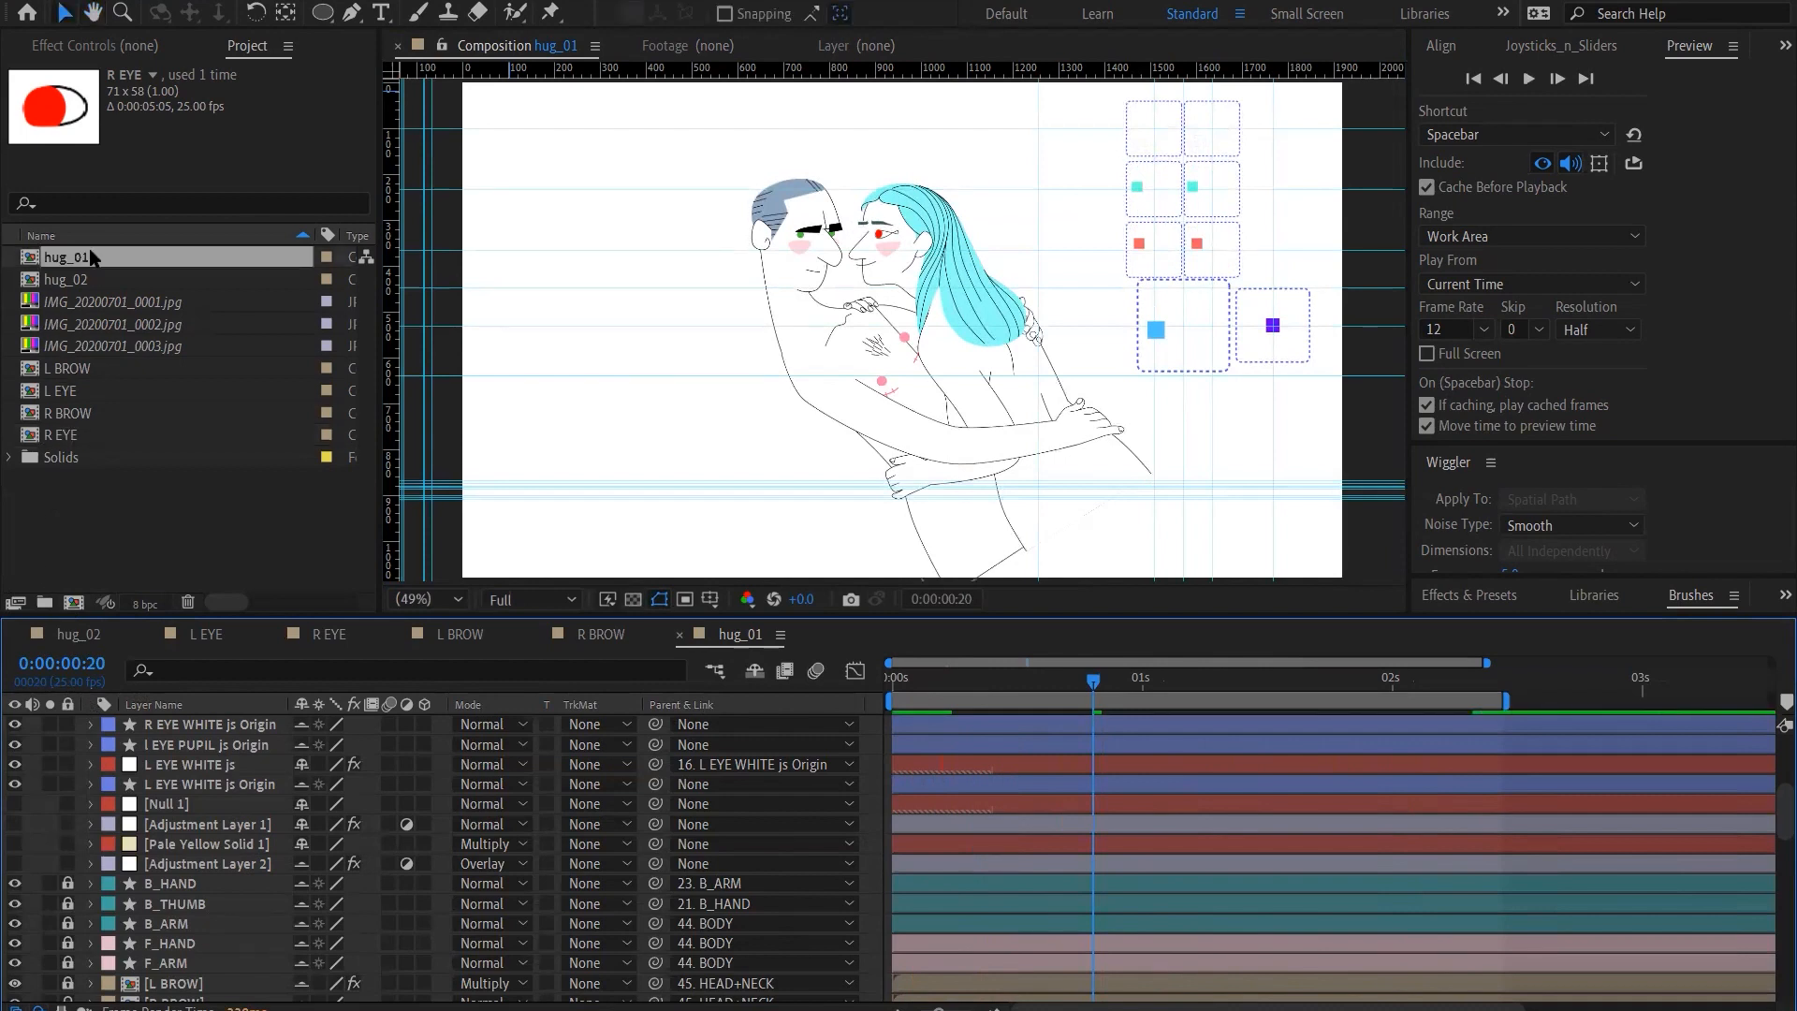
{"action": "right_click", "coordinate": [90, 250]}
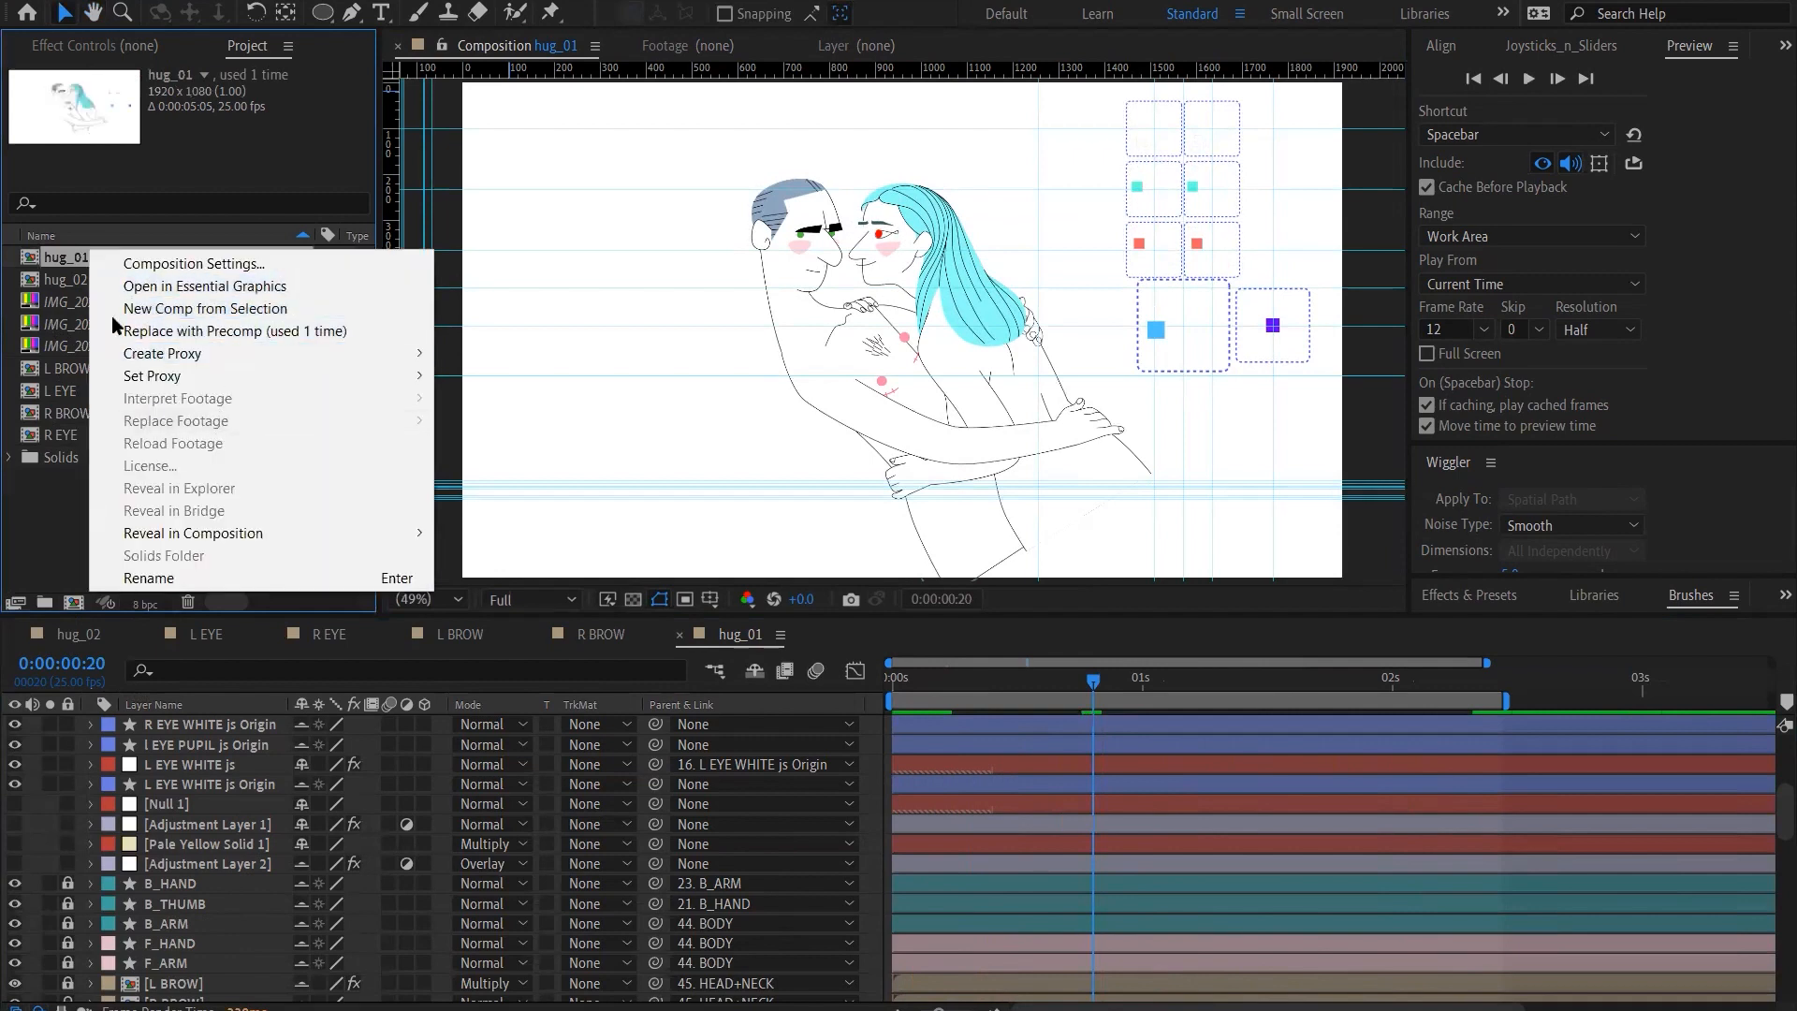
{"action": "left_click", "coordinate": [70, 260]}
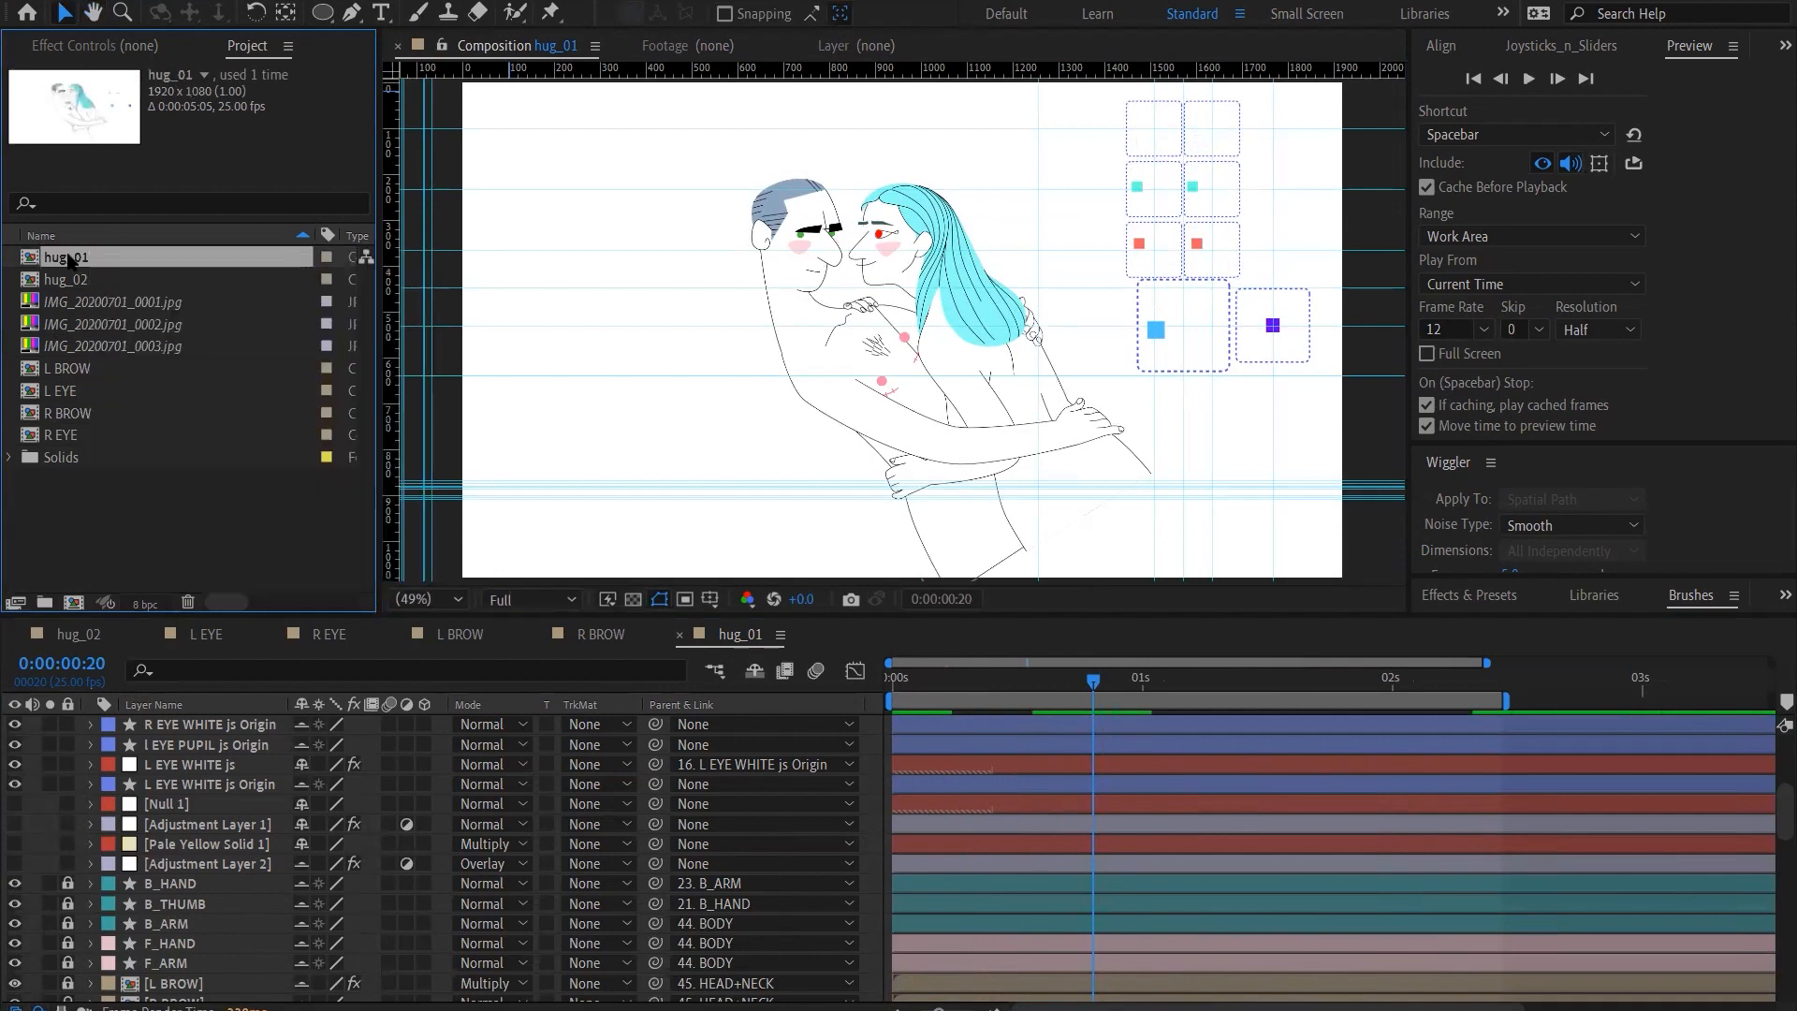
{"action": "key", "text": "ctrl+d"}
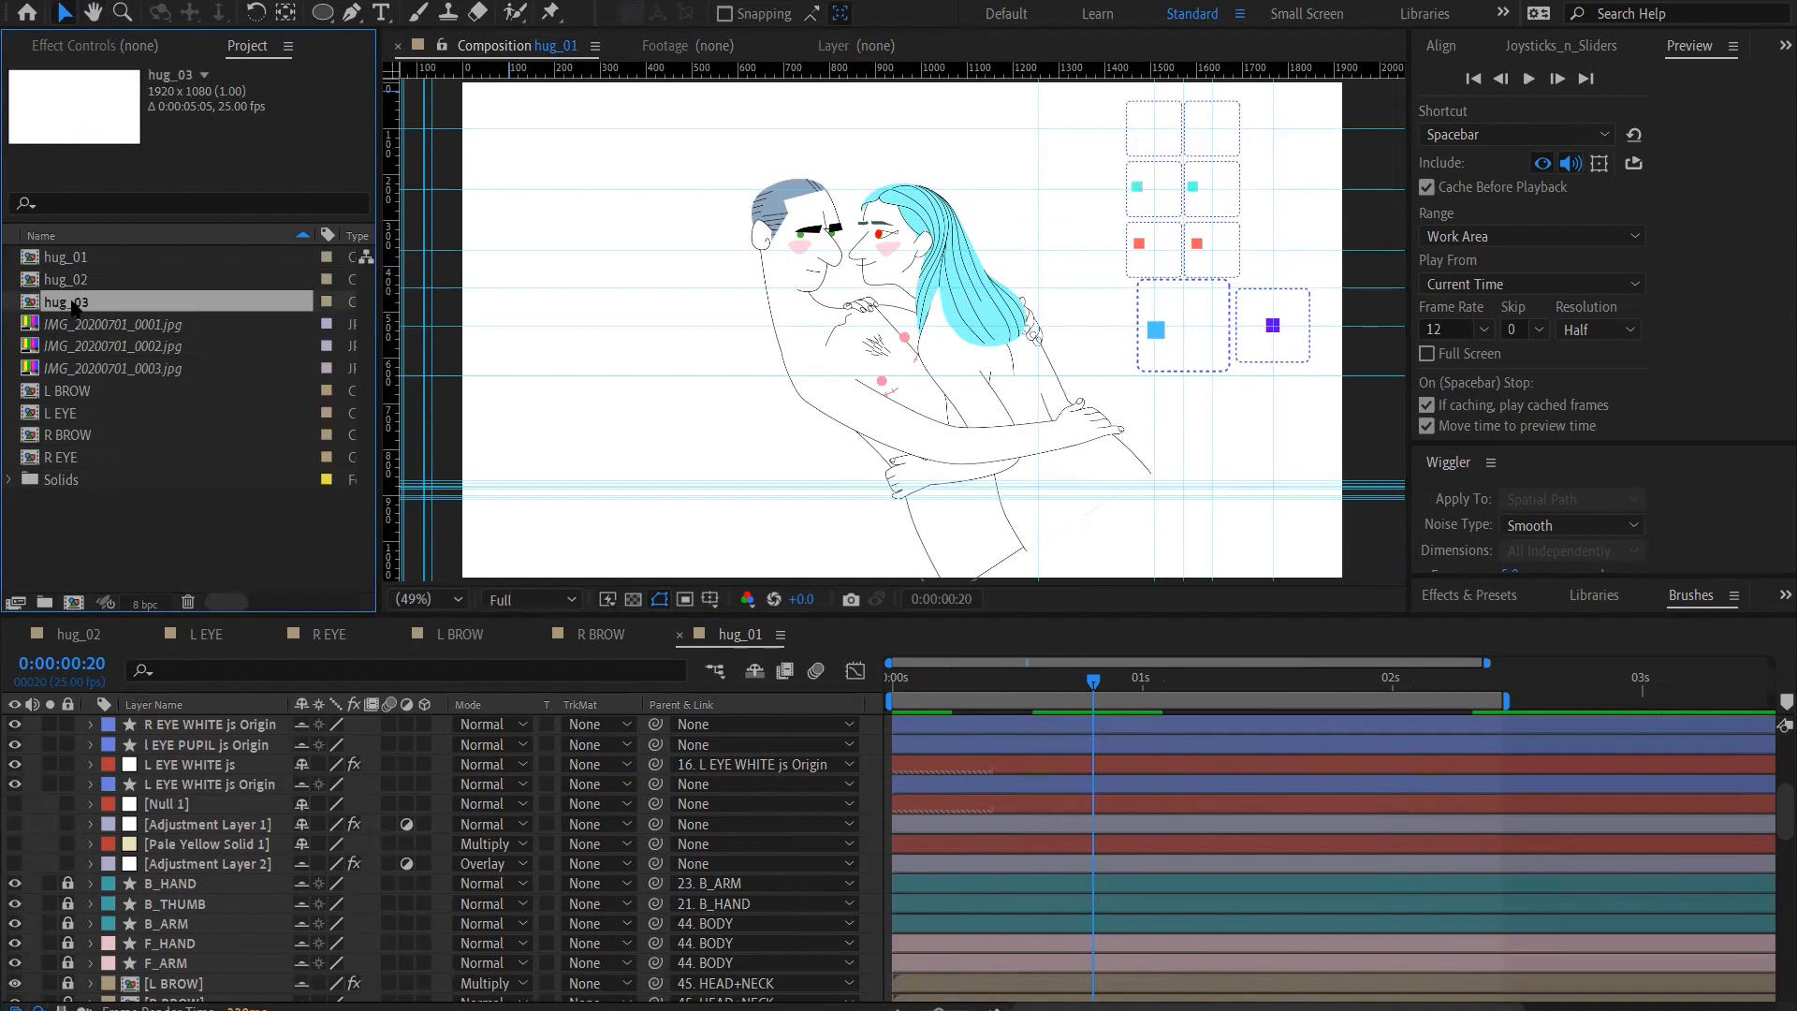
{"action": "double_click", "coordinate": [75, 302]}
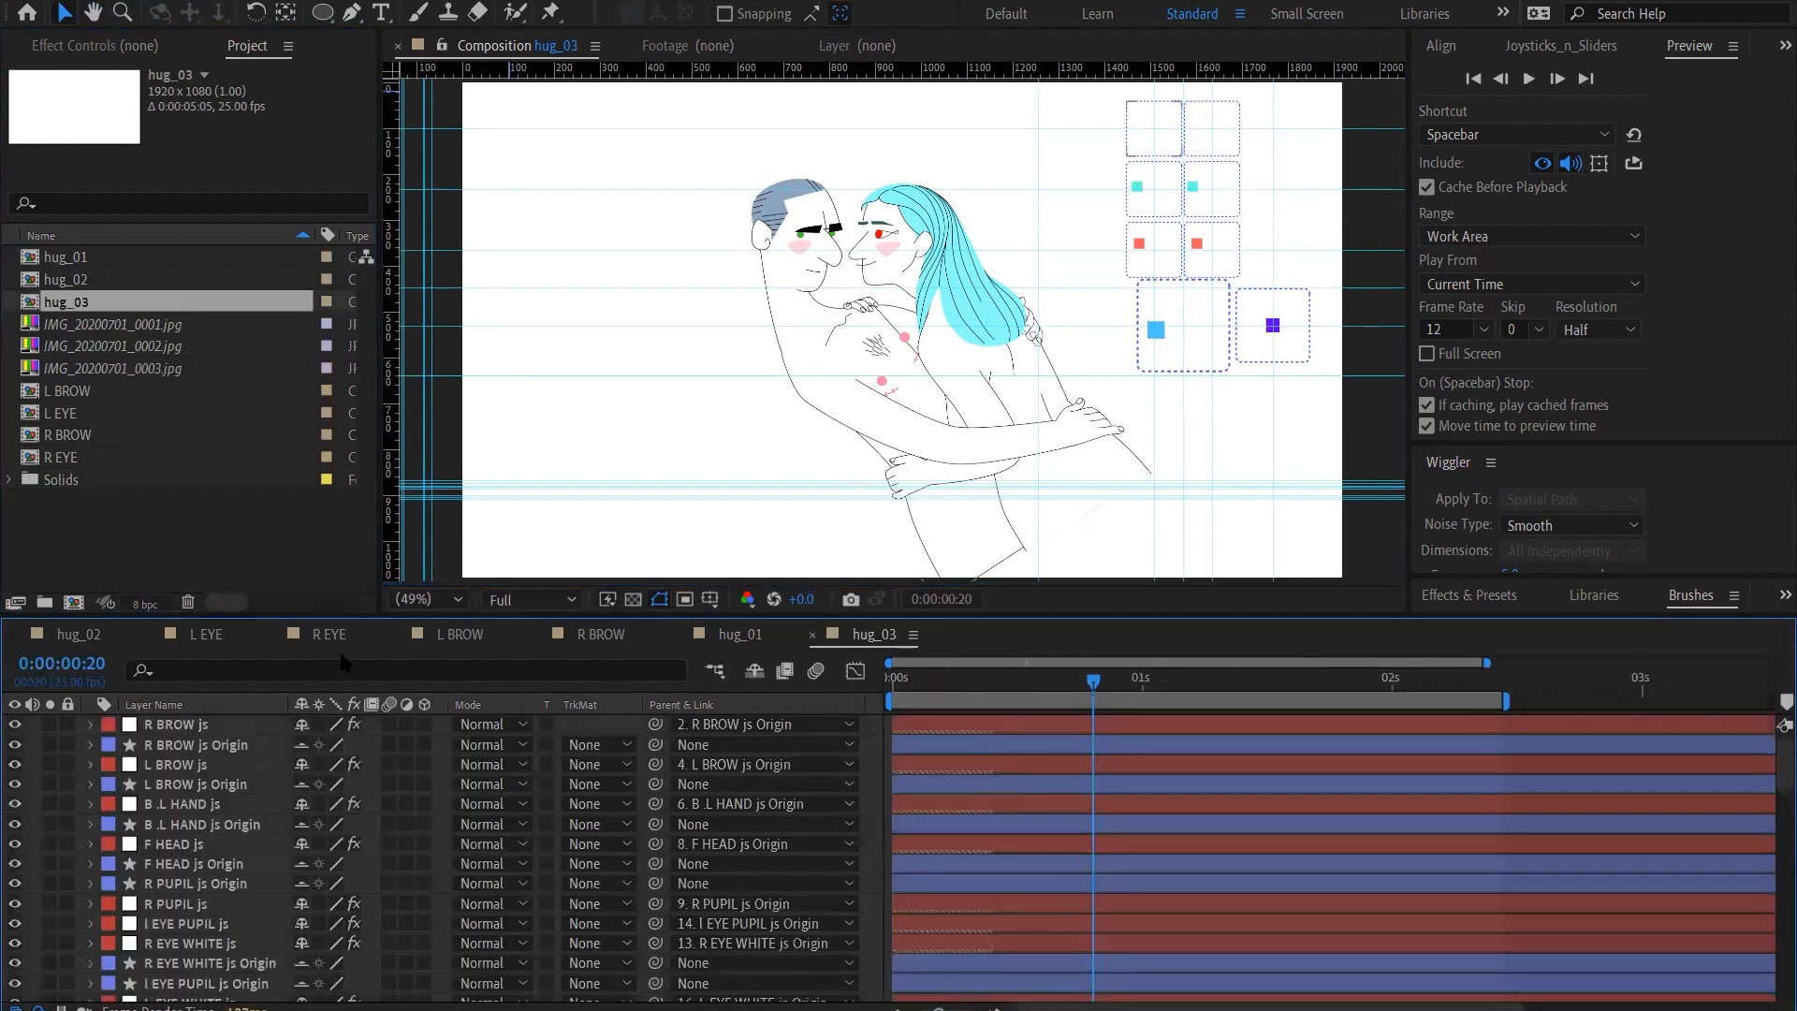
Remove all Position keyframes from the joystick controllers in hug_03 at frame 20, and deselect the layers
{"action": "key", "text": "ctrl+a"}
{"action": "key", "text": "u"}
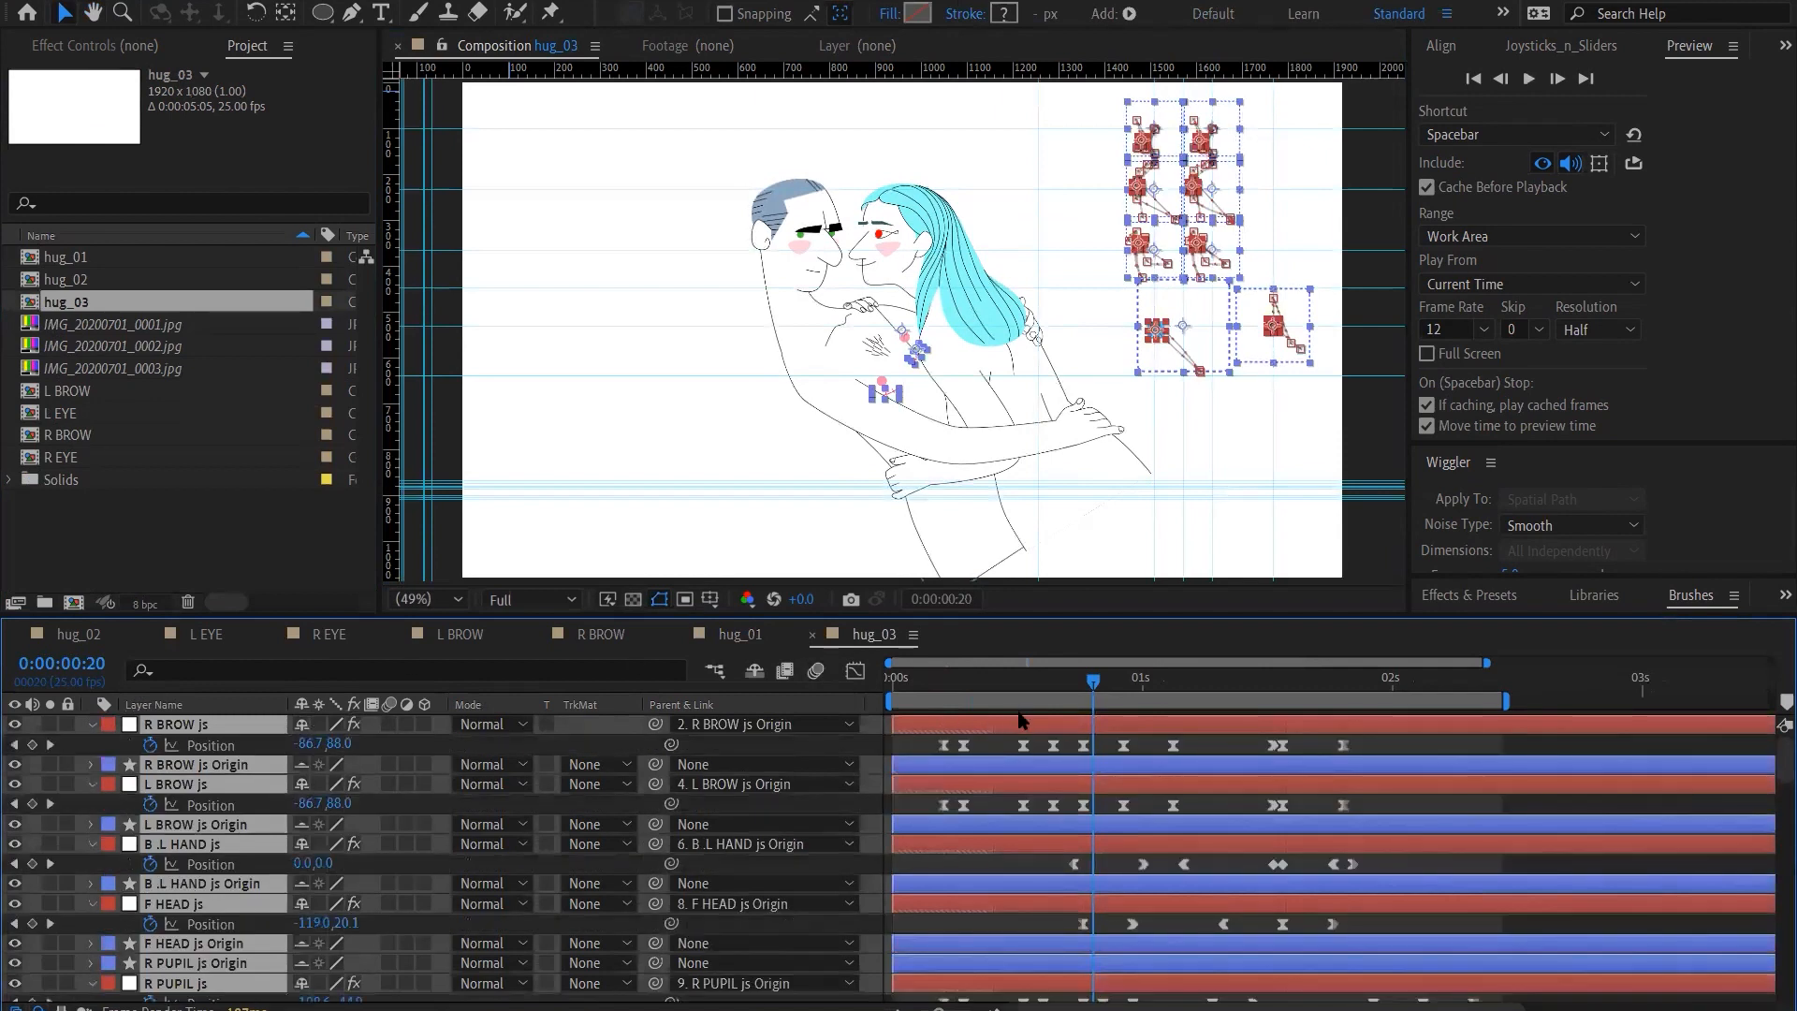
{"action": "left_click", "coordinate": [150, 746]}
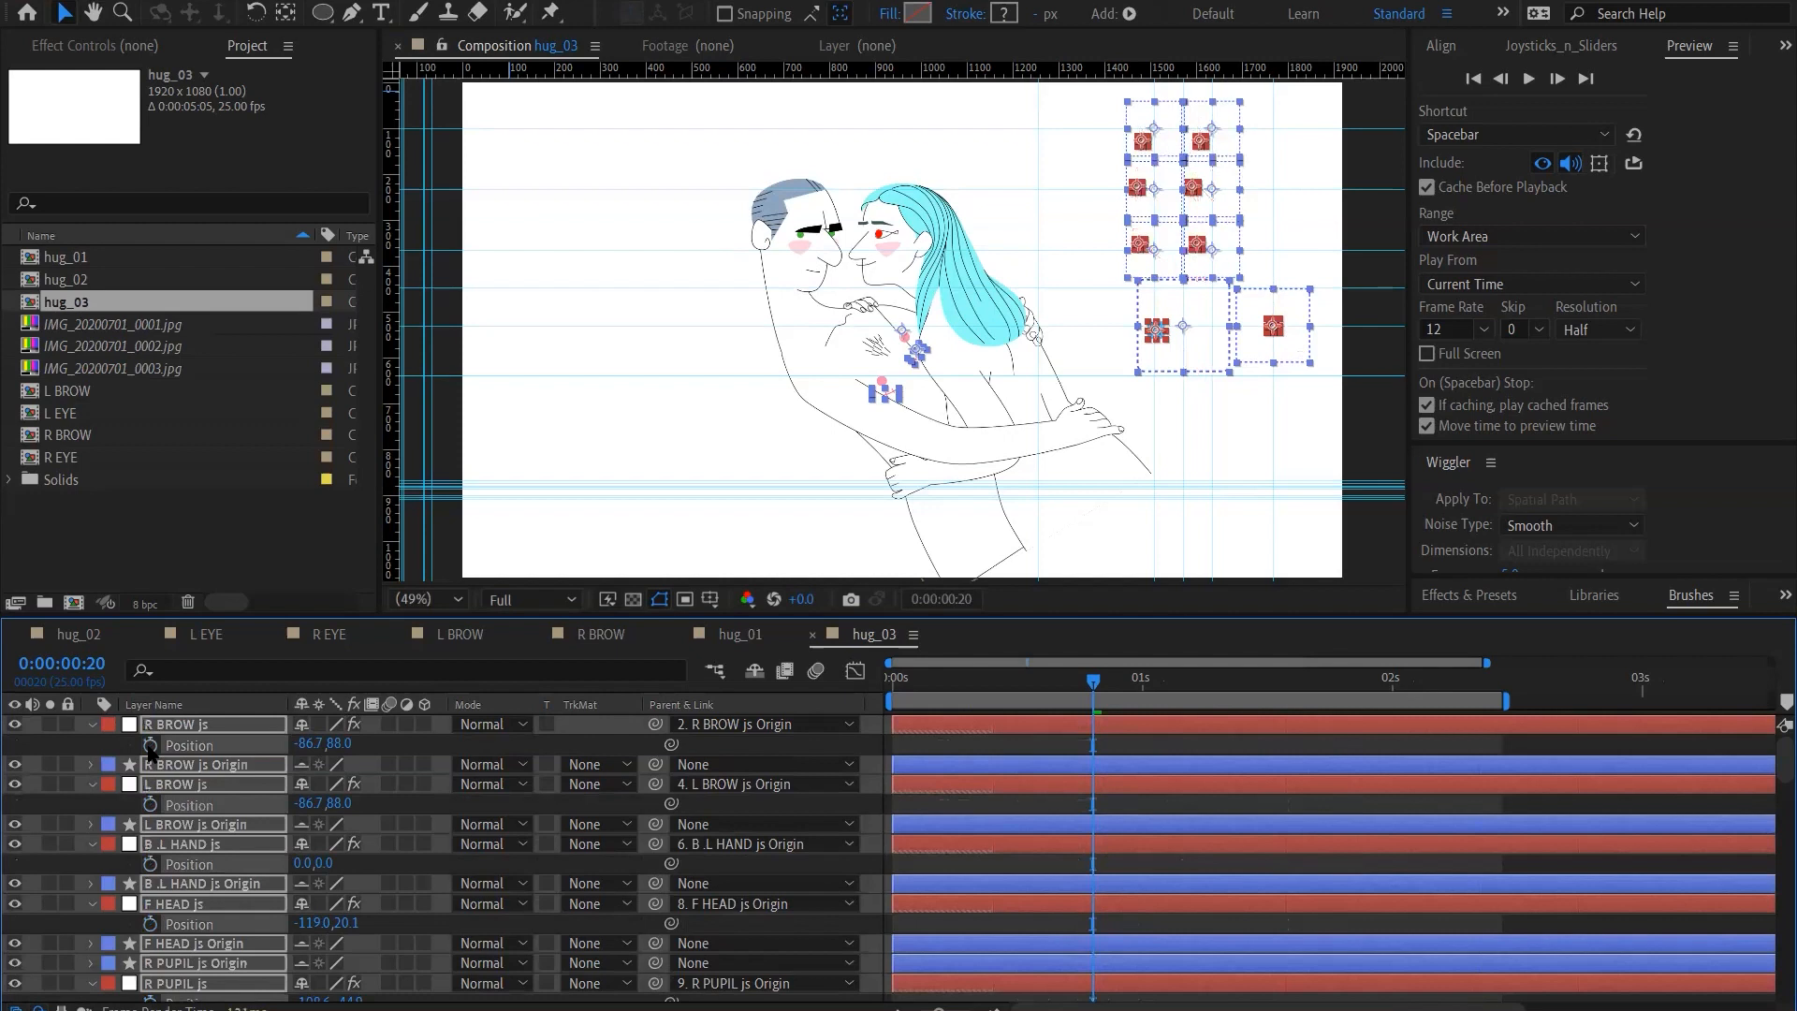
{"action": "left_click", "coordinate": [1257, 747]}
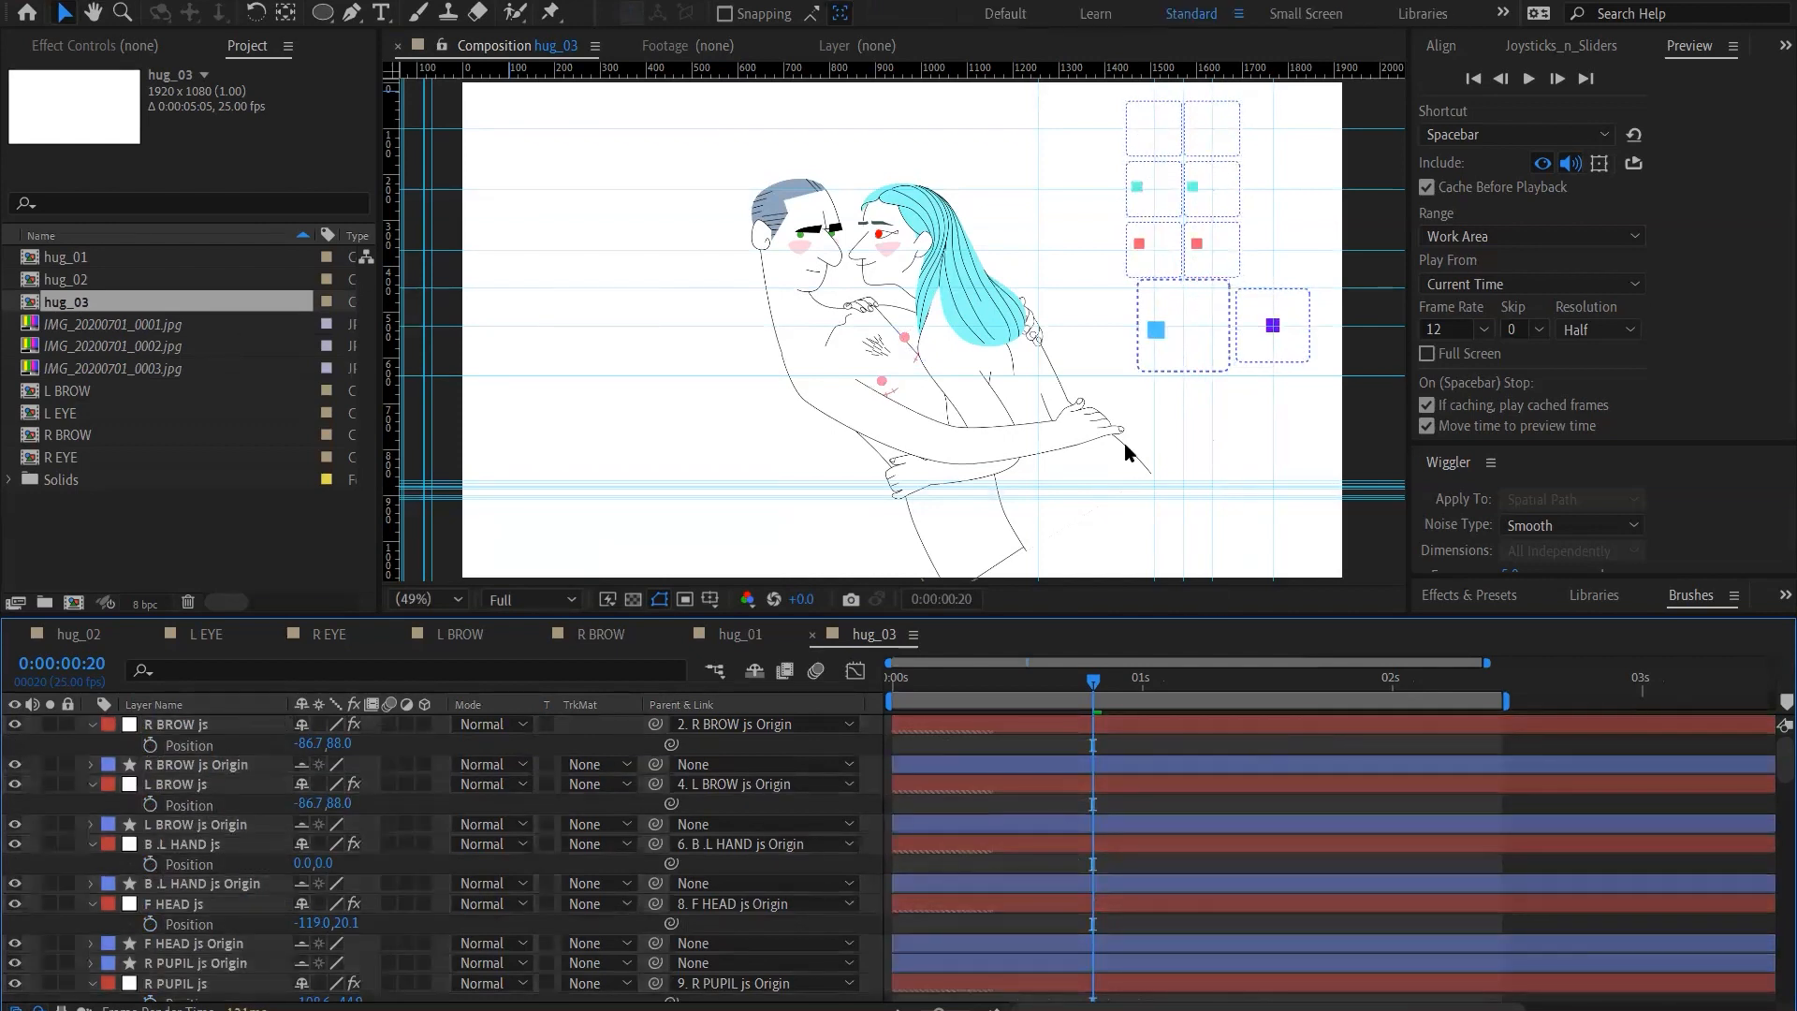
Maximize the hug_03 viewer and check the artwork and joysticks briefly against the transparency grid
{"action": "key", "text": "grave"}
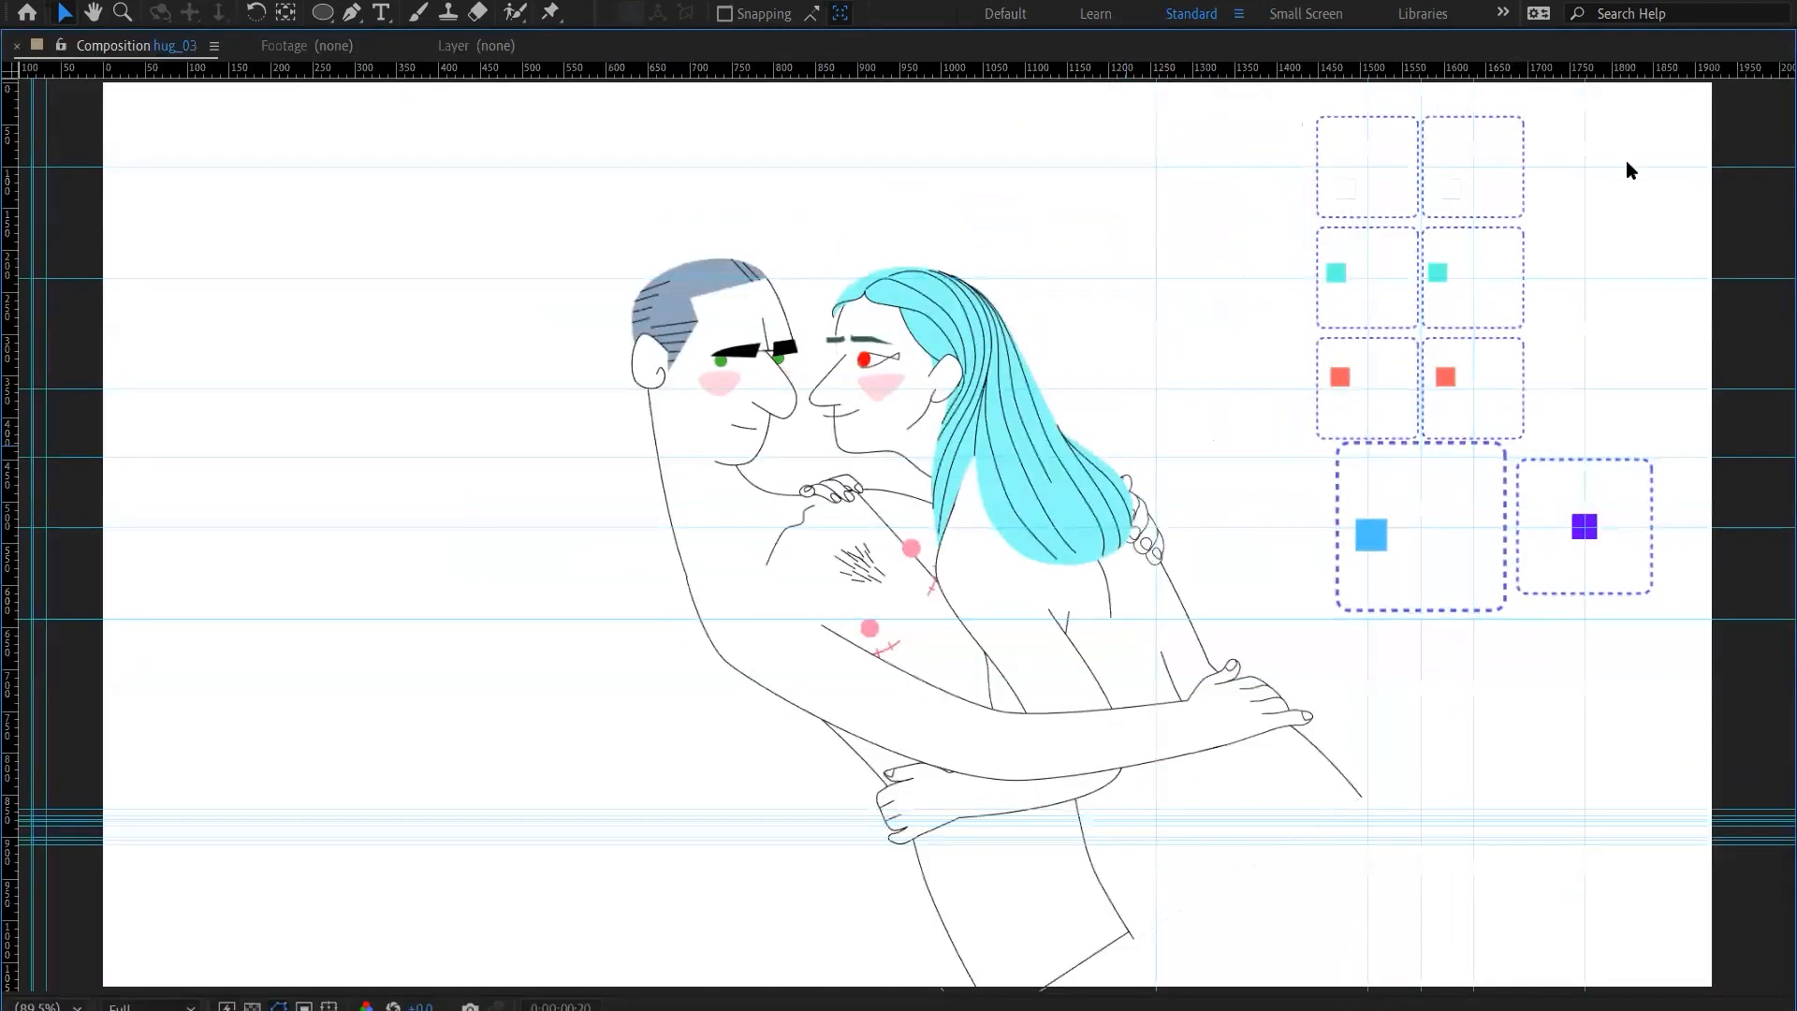
{"action": "left_click", "coordinate": [1330, 148]}
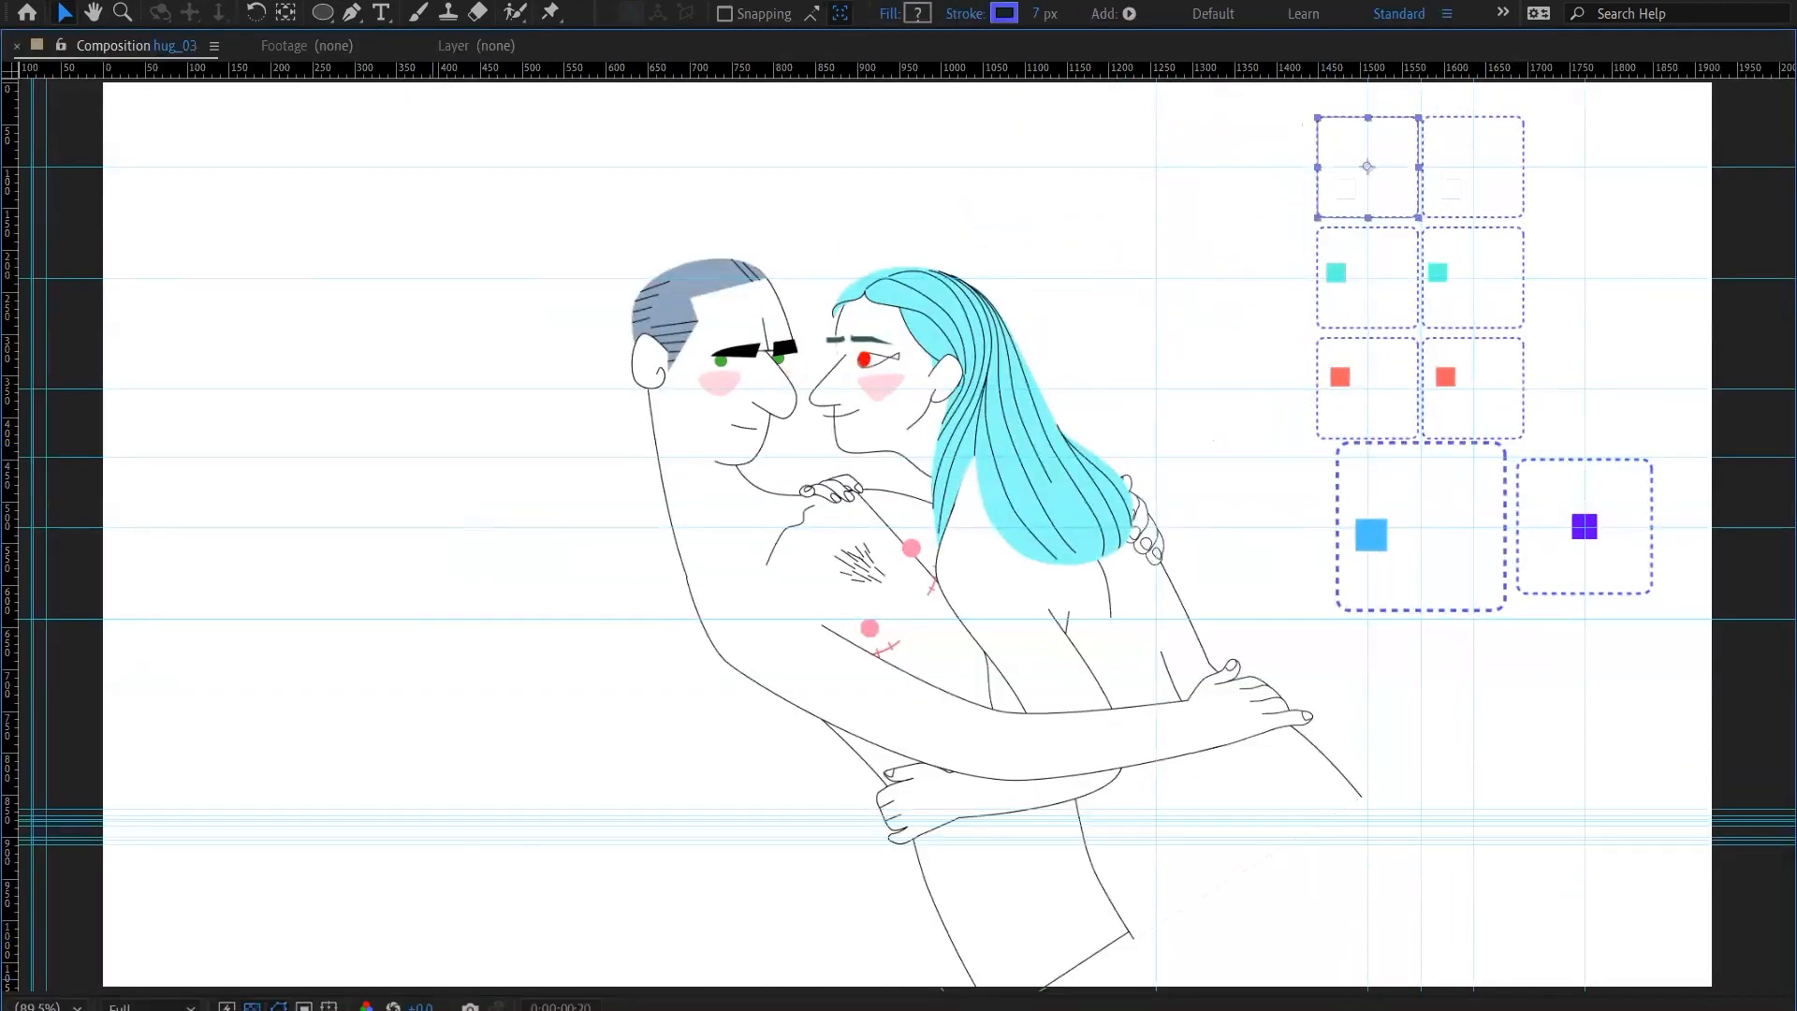
{"action": "left_click", "coordinate": [252, 1006]}
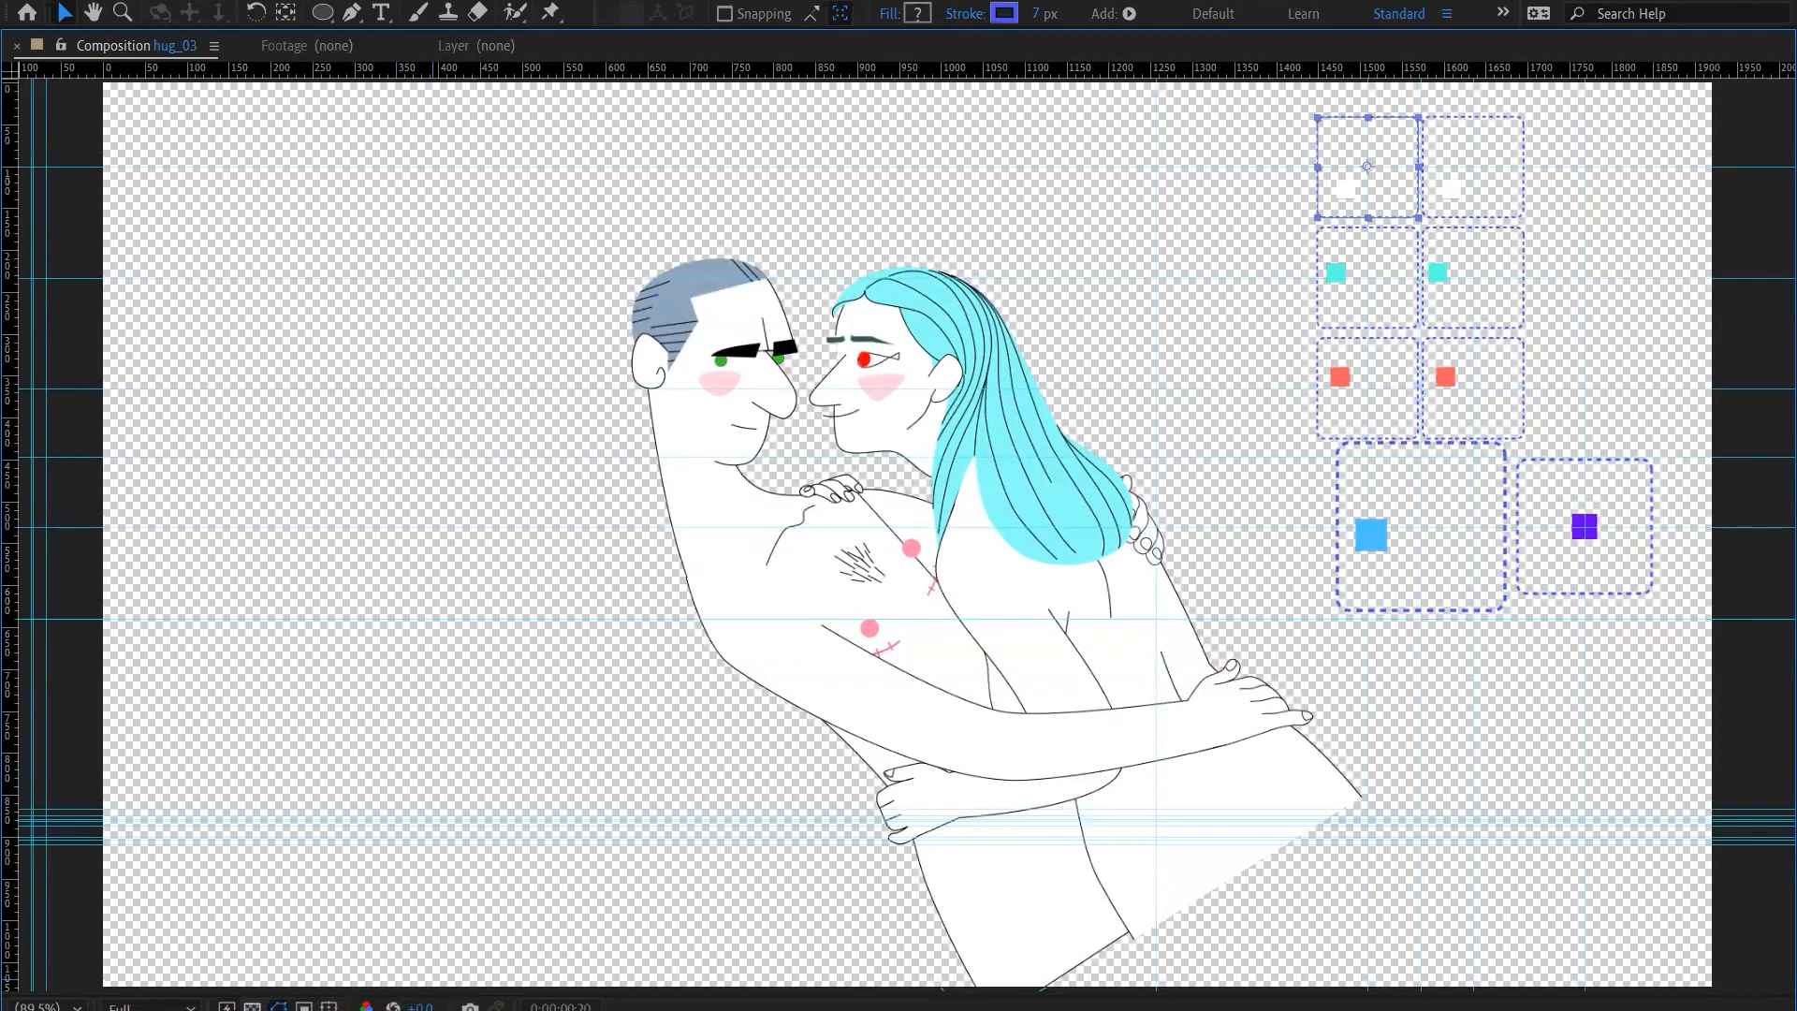
{"action": "left_click", "coordinate": [252, 1006]}
Set the hug_03 composition's background colour to medium blue, A8BBFF, after trying pale cyan D6F9FF
{"action": "key", "text": "ctrl+k"}
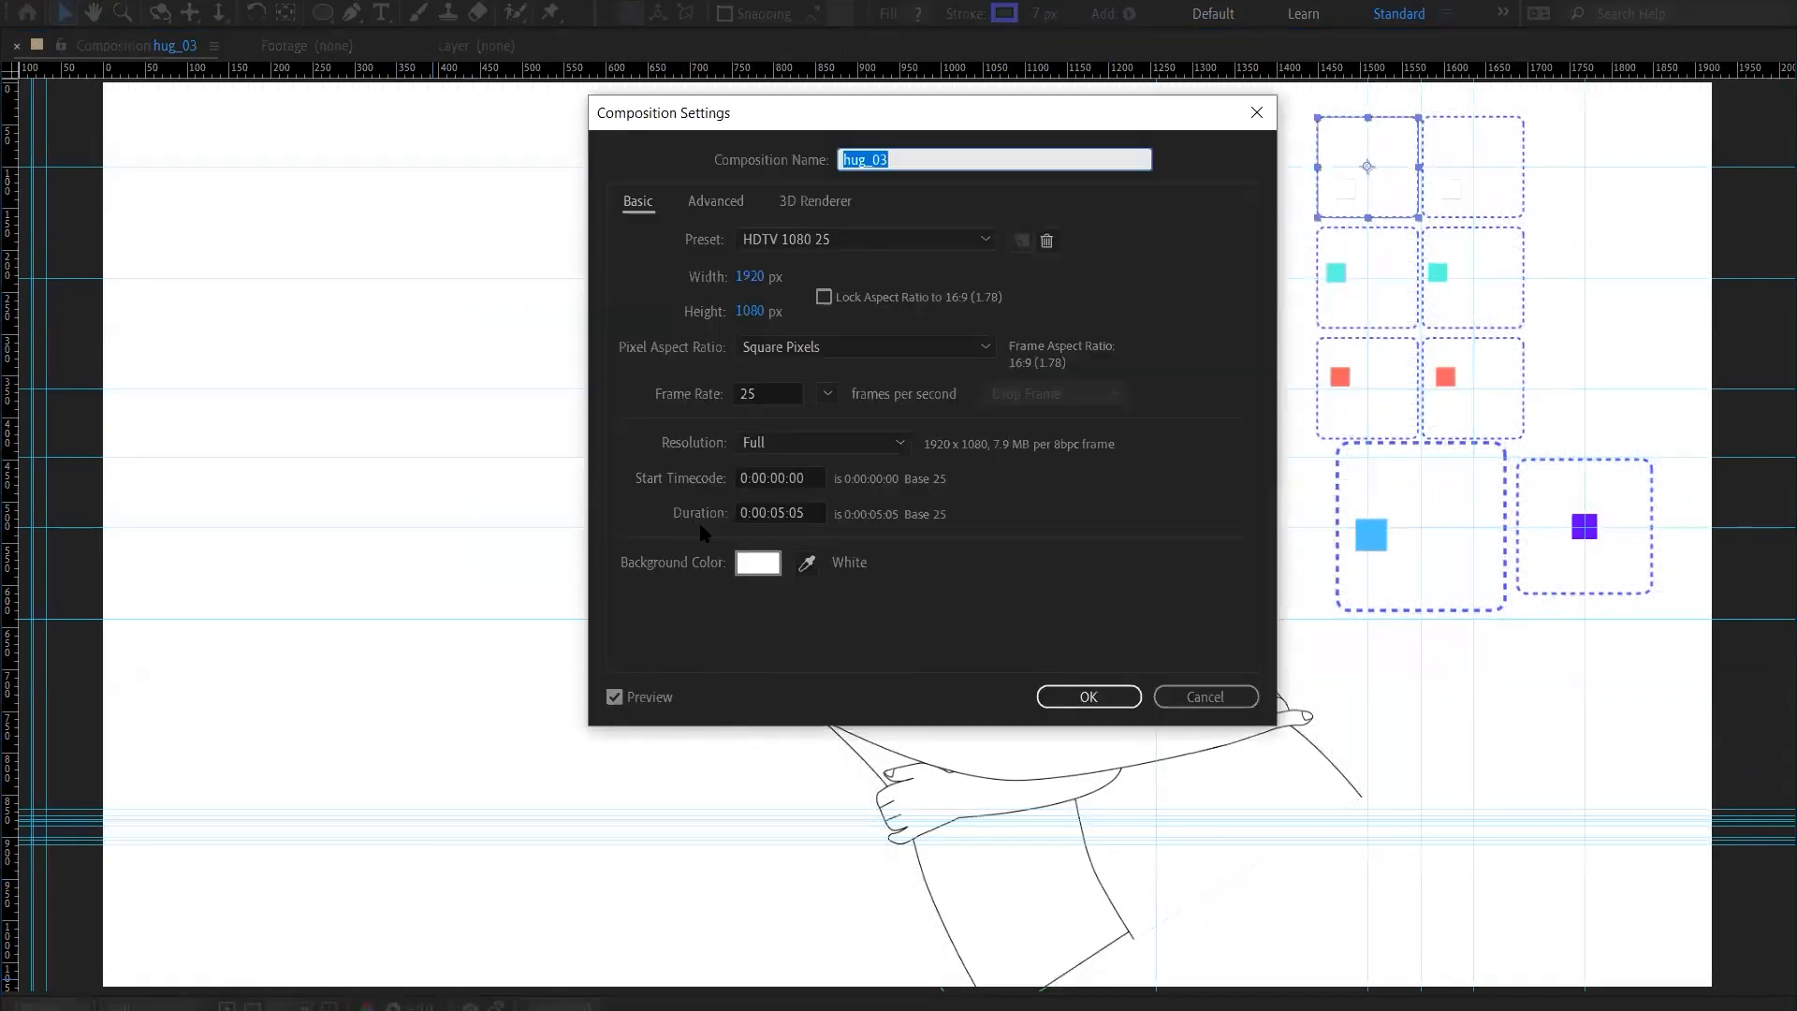
{"action": "left_click", "coordinate": [744, 571]}
{"action": "left_click_drag", "start_coordinate": [652, 736], "coordinate": [624, 812]}
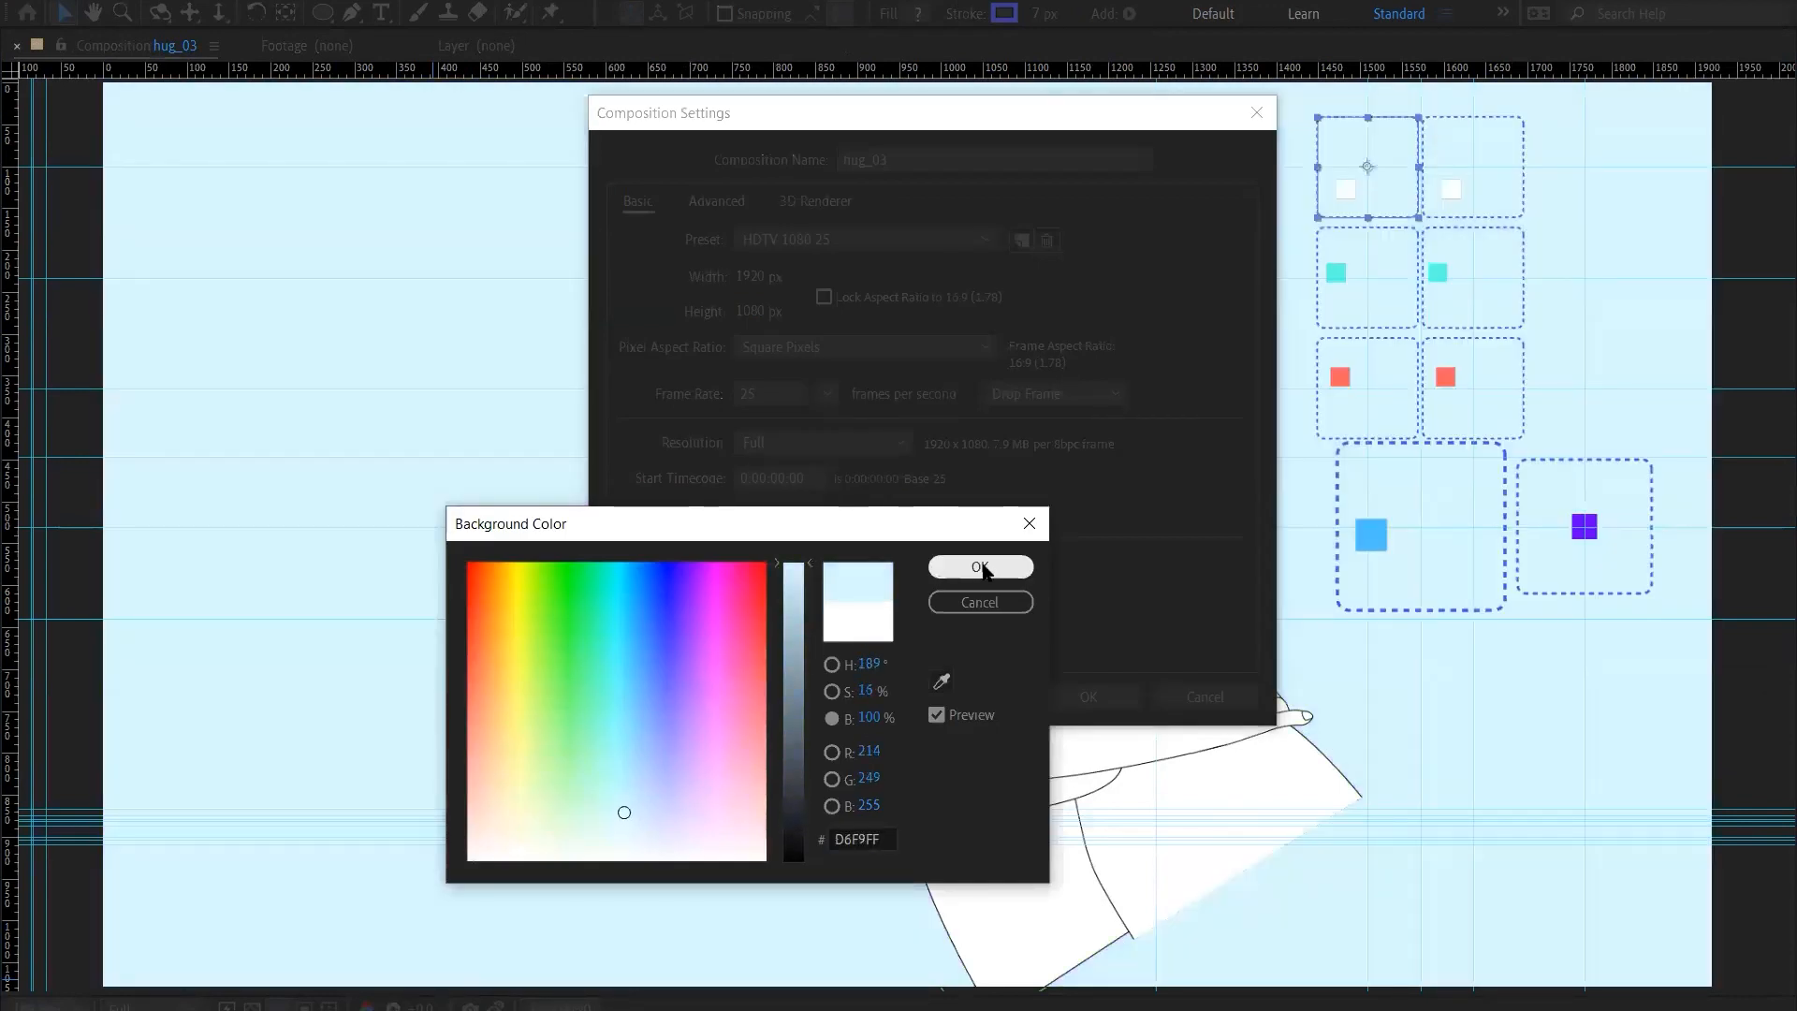
{"action": "left_click", "coordinate": [981, 567]}
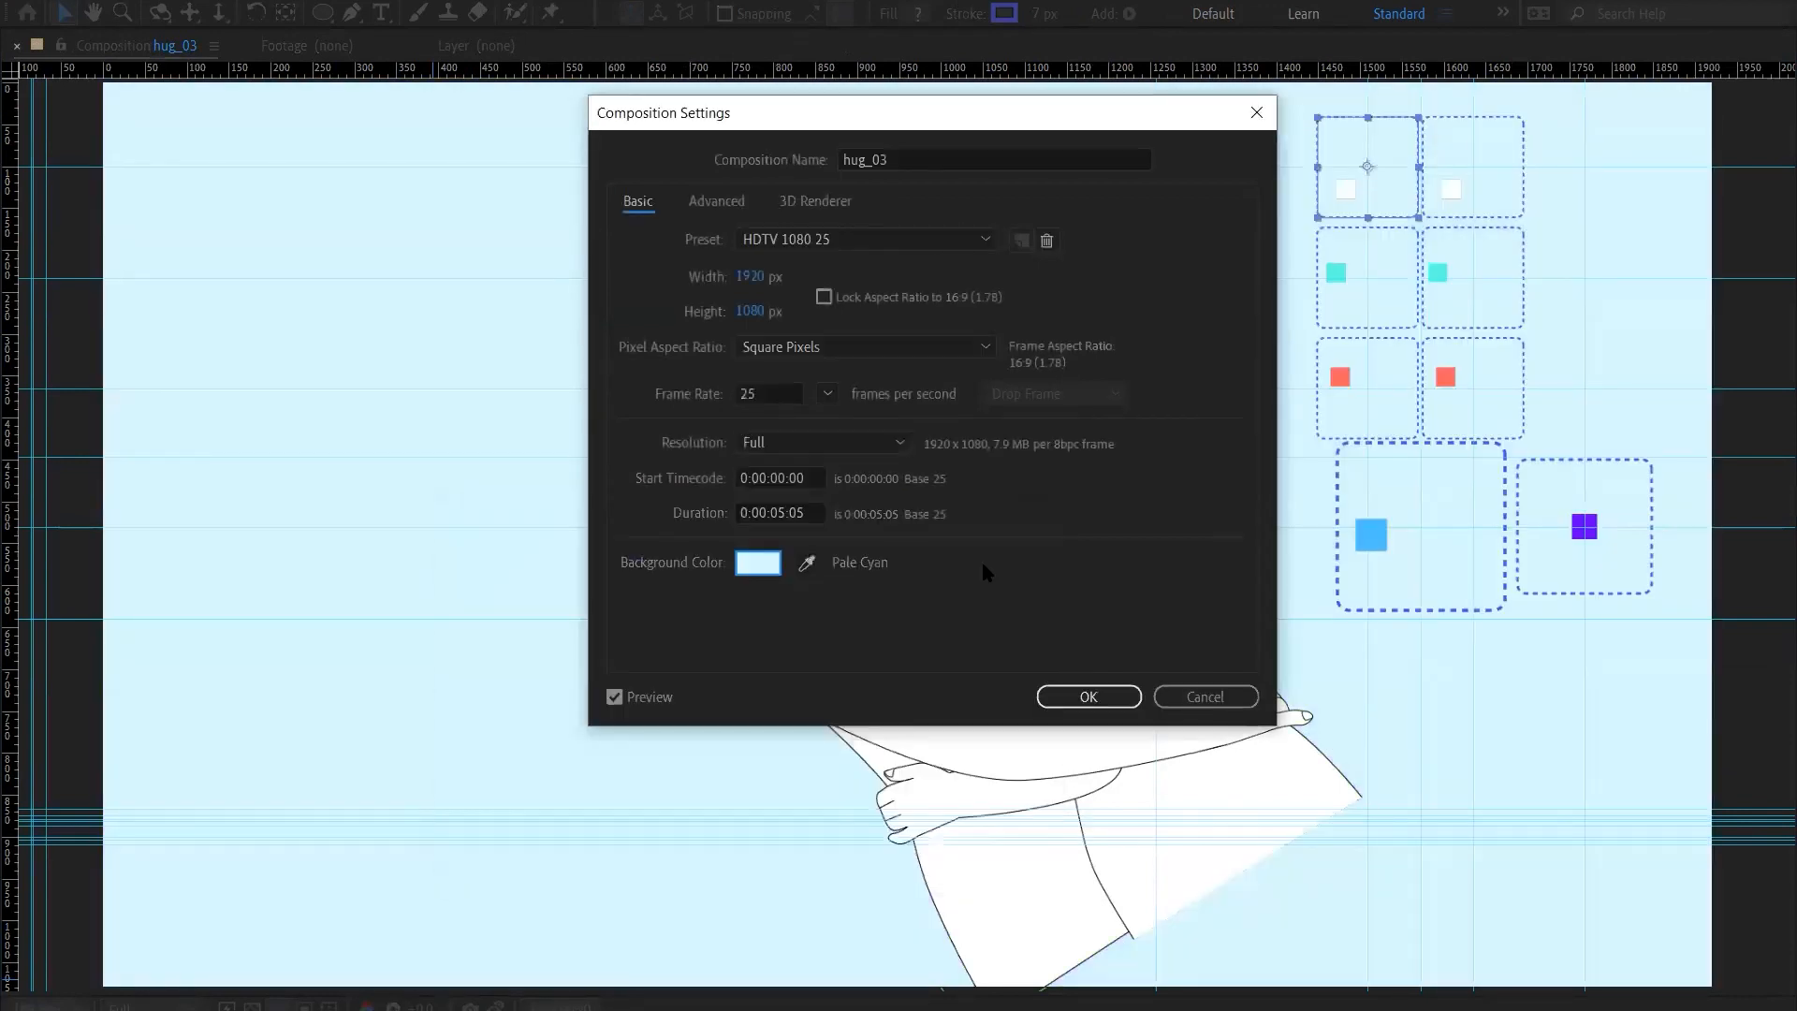
{"action": "left_click", "coordinate": [760, 573]}
{"action": "left_click", "coordinate": [654, 758]}
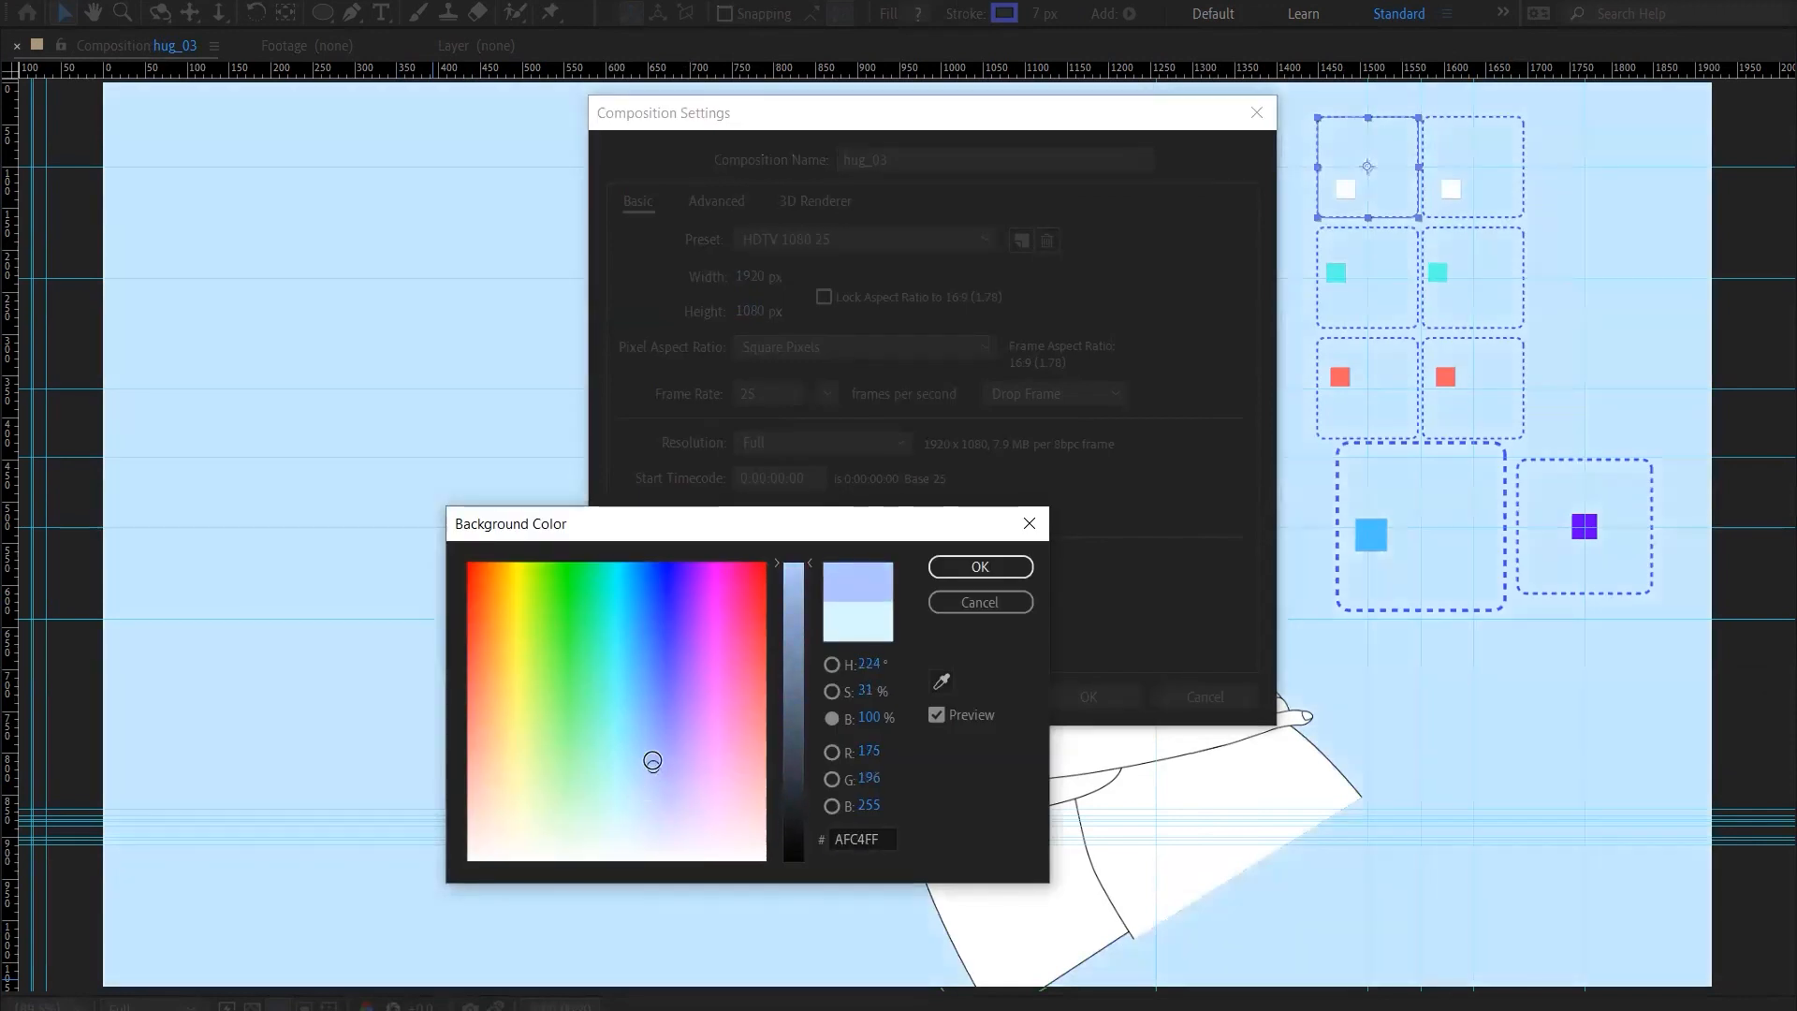
{"action": "left_click_drag", "start_coordinate": [654, 757], "coordinate": [655, 758]}
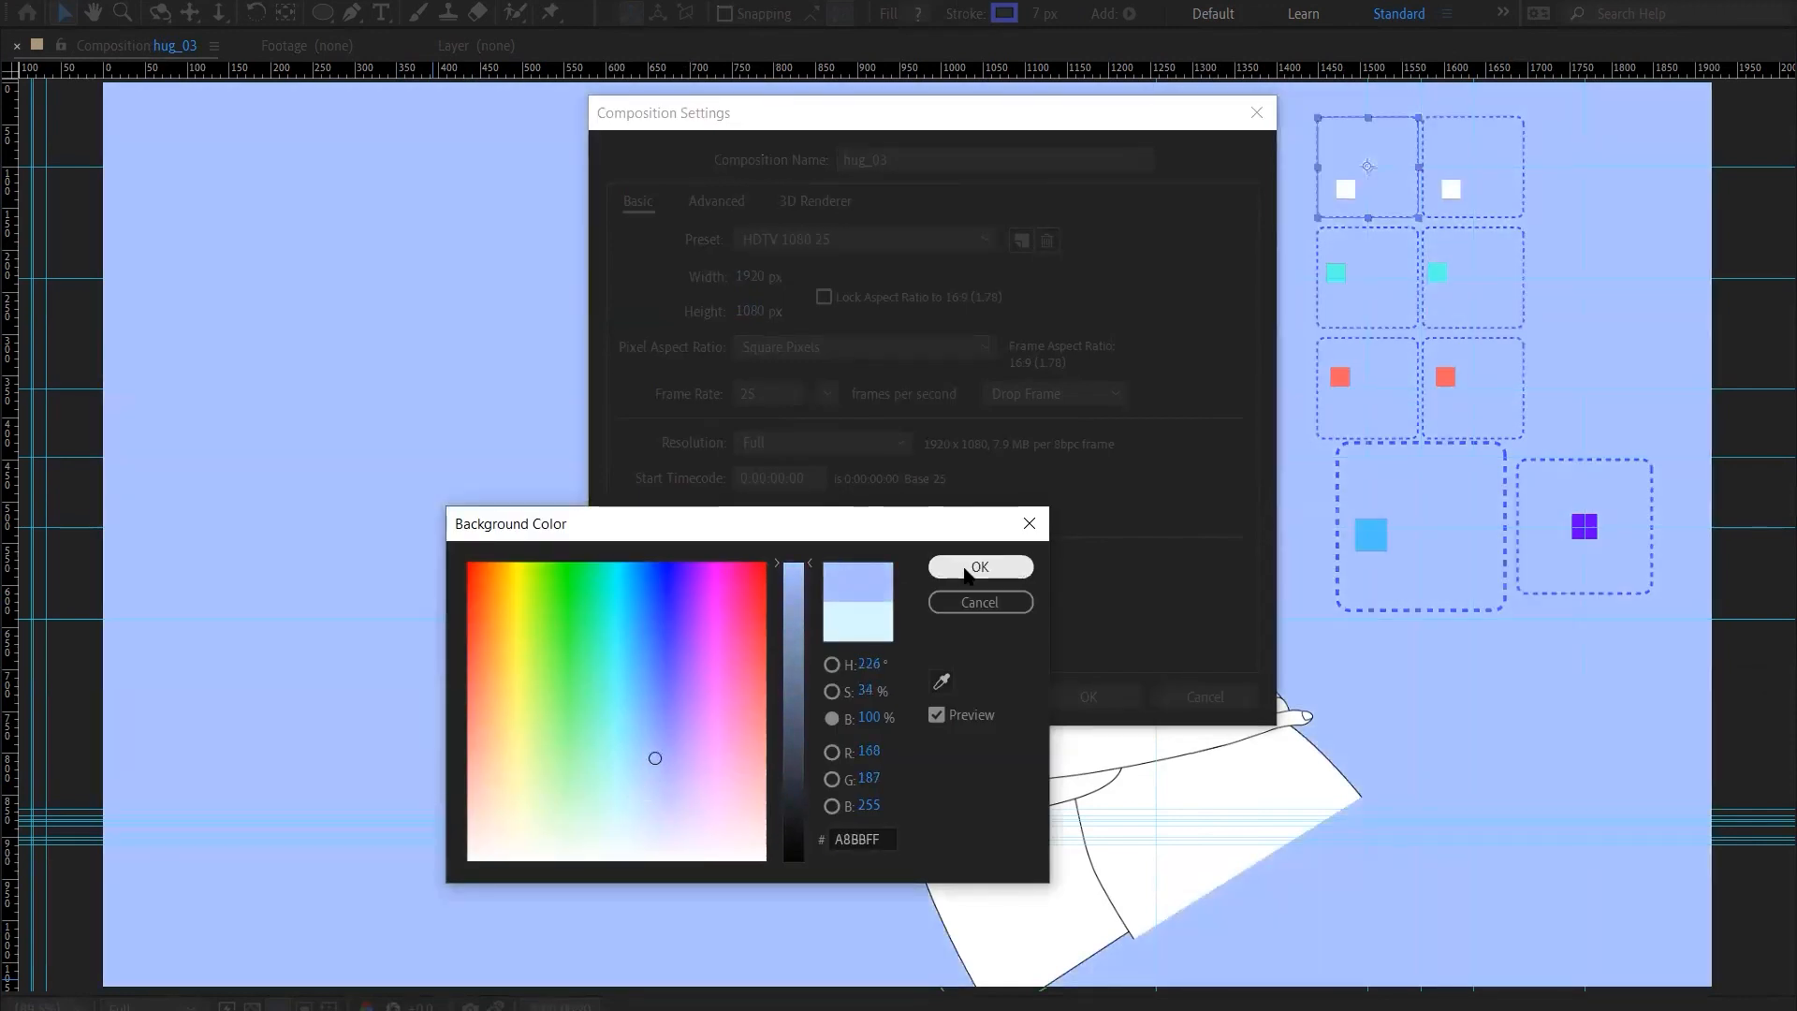
{"action": "left_click", "coordinate": [979, 567]}
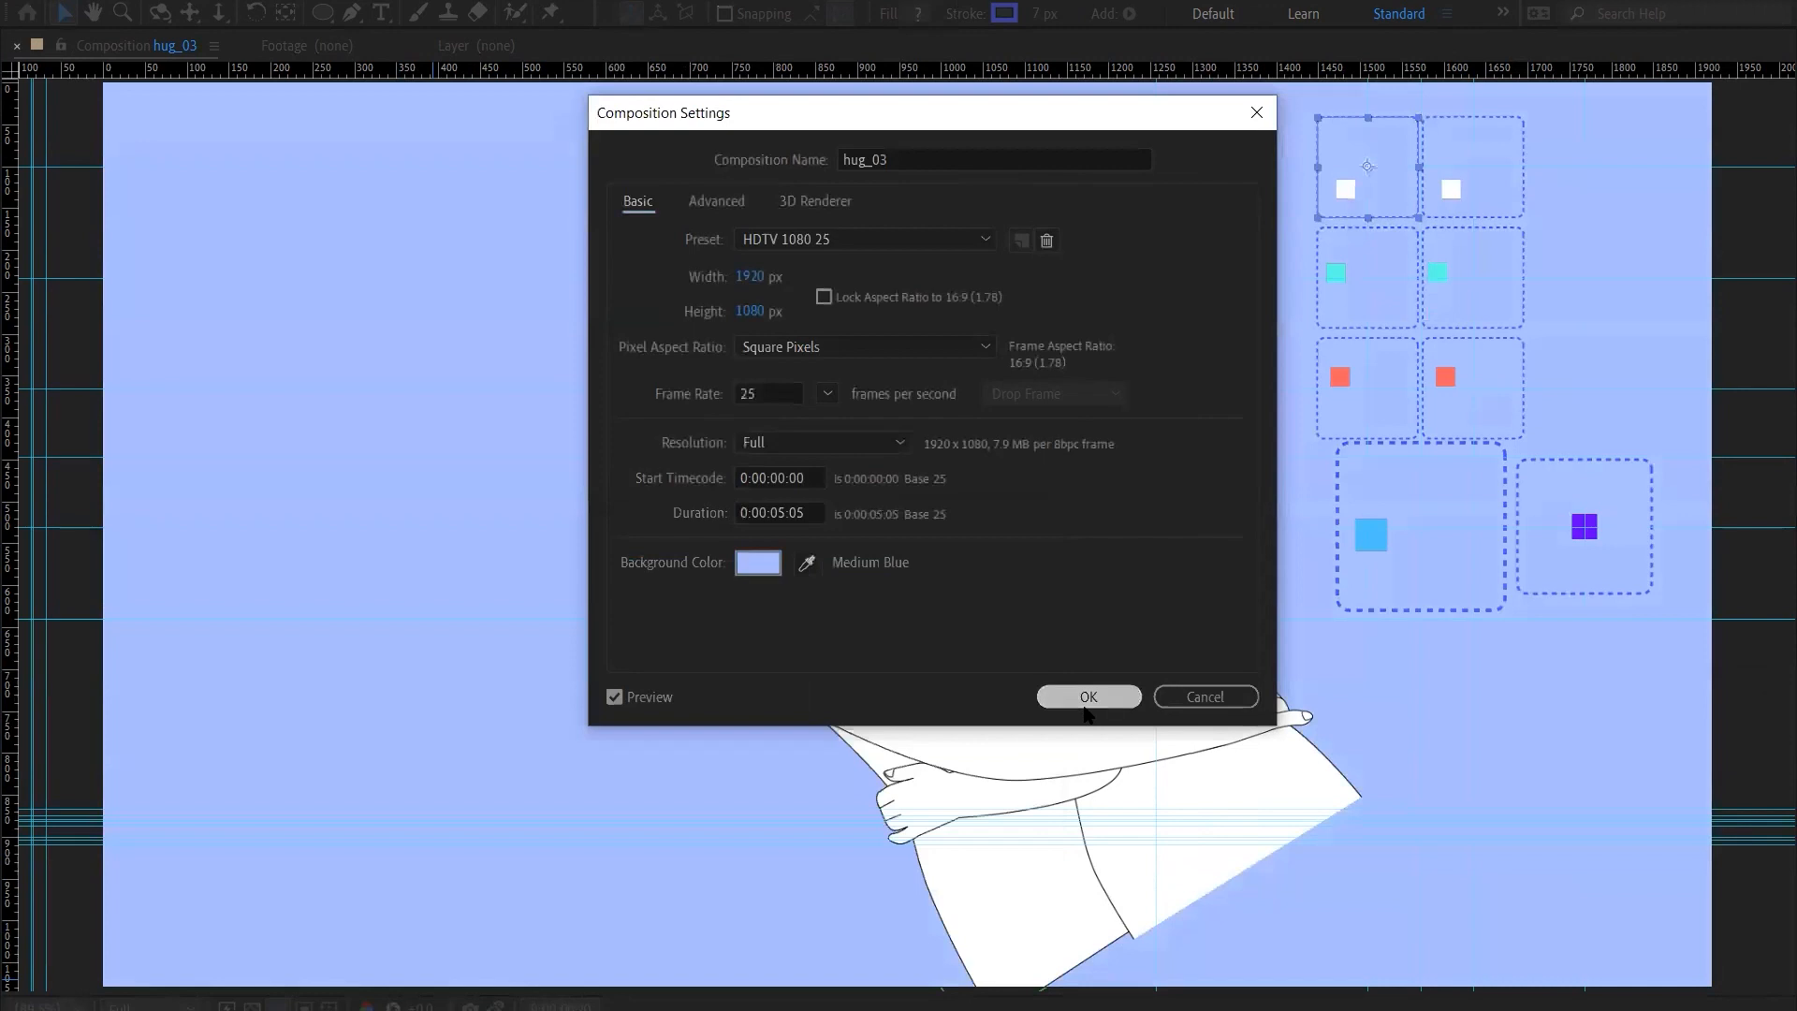
{"action": "left_click", "coordinate": [1088, 700]}
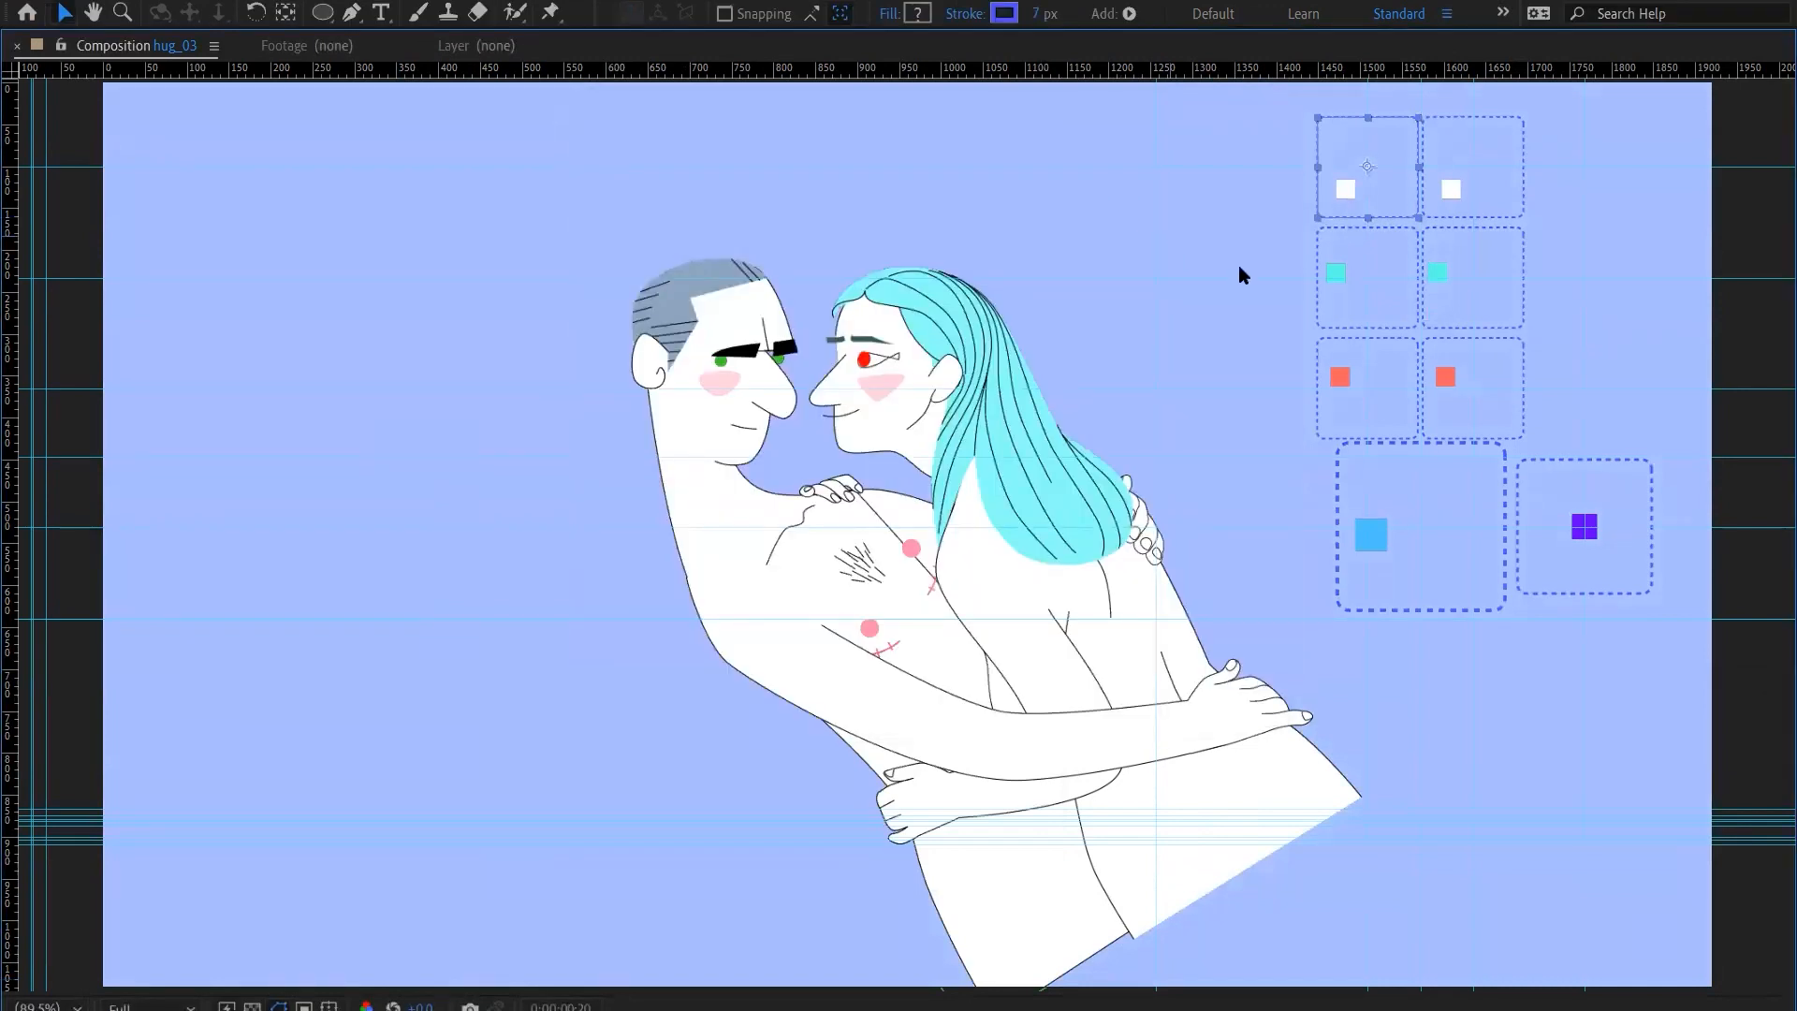
Test the cyan eye white joysticks by shifting the R EYE WHITE controller right and back, and the L EYE WHITE controller right
{"action": "left_click", "coordinate": [1338, 277]}
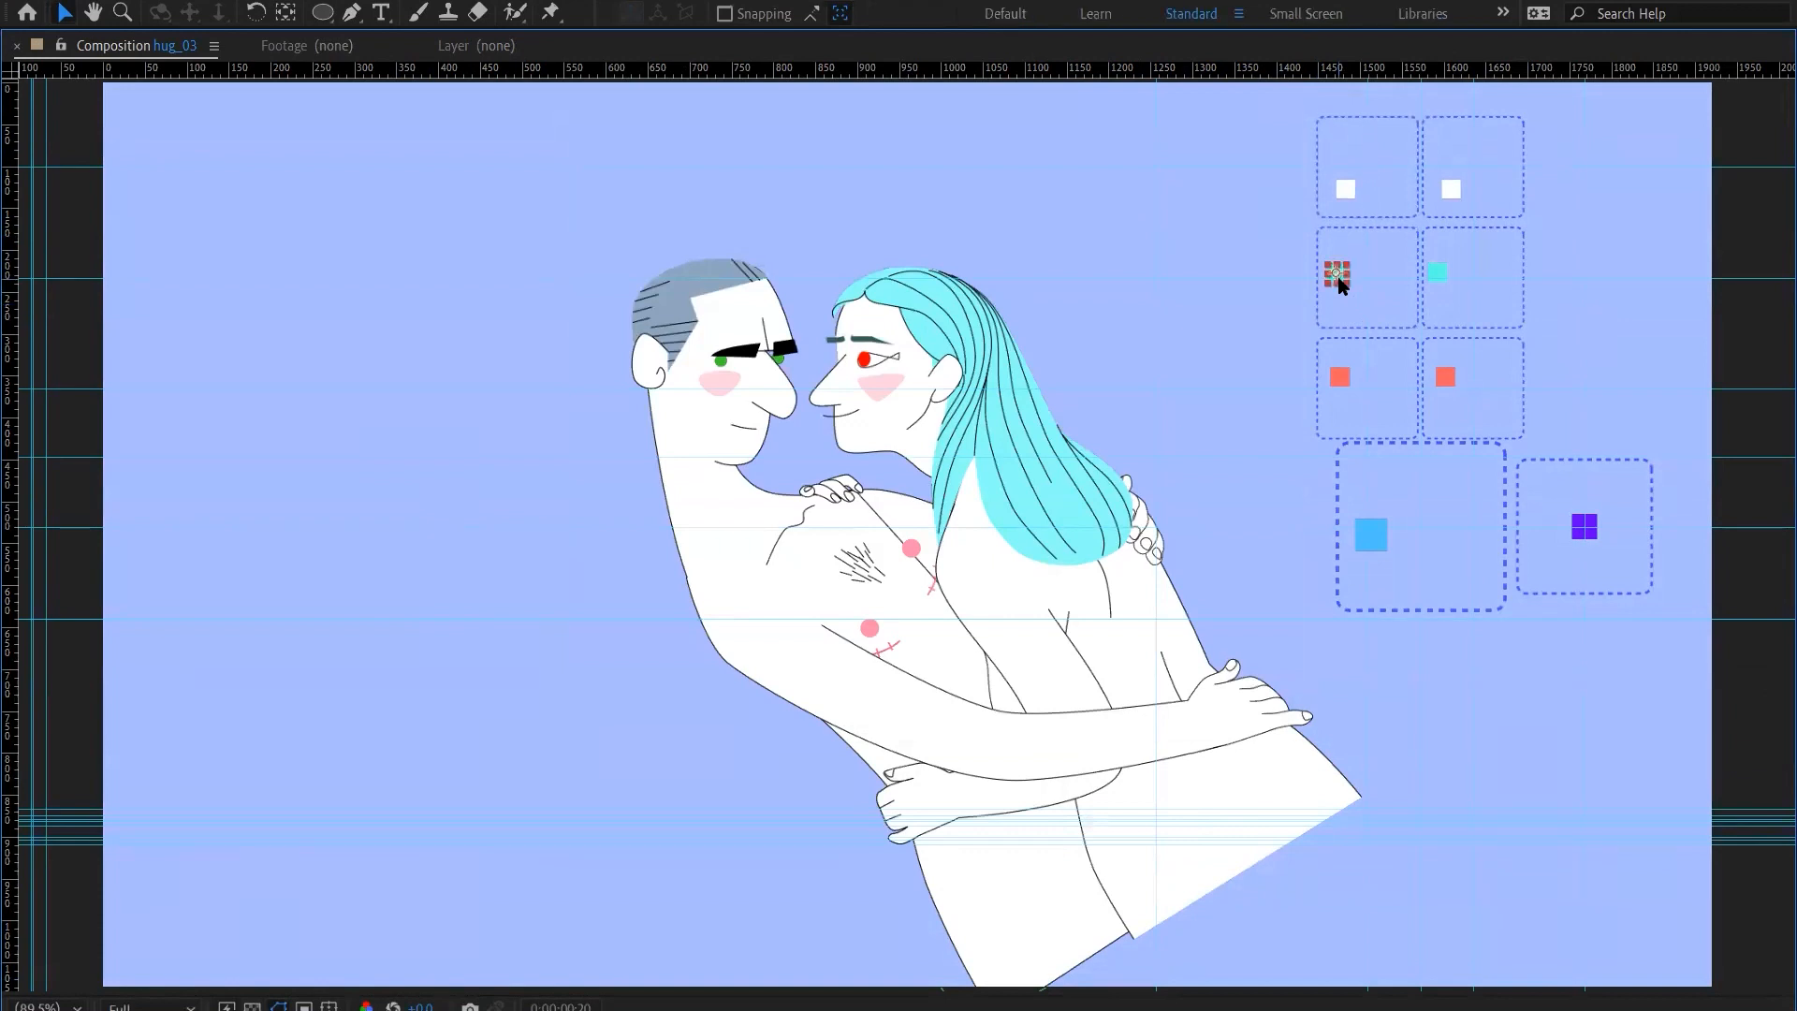
{"action": "key", "text": "shift+Right"}
{"action": "key", "text": "shift+Right"}
{"action": "key", "text": "shift+Right"}
{"action": "key", "text": "shift+Right"}
{"action": "key", "text": "shift+Left"}
{"action": "key", "text": "shift+Left"}
{"action": "key", "text": "shift+Left"}
{"action": "left_click", "coordinate": [1445, 278]}
{"action": "key", "text": "shift+Right"}
{"action": "key", "text": "shift+Right"}
{"action": "key", "text": "grave"}
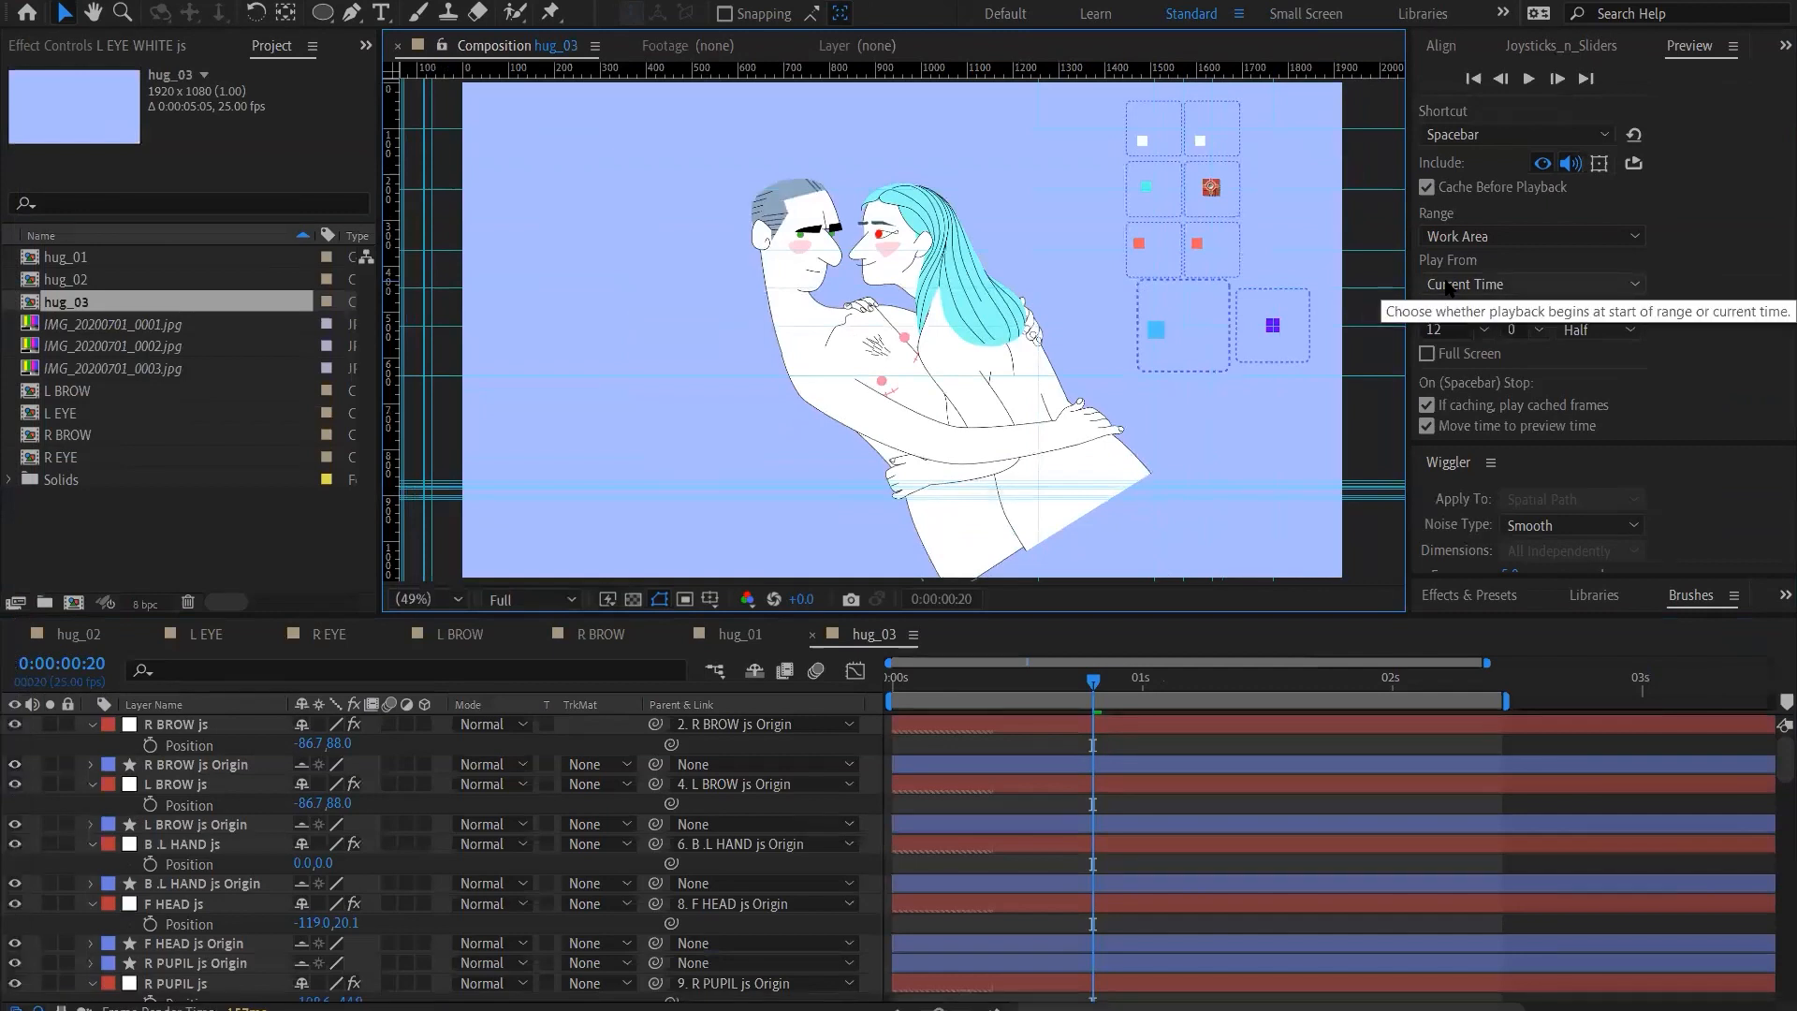
Move the L EYE WHITE controller back to X -139.8 and the R EYE WHITE controller to X -124.5
{"action": "key", "text": "ctrl+Down"}
{"action": "key", "text": "ctrl+Up"}
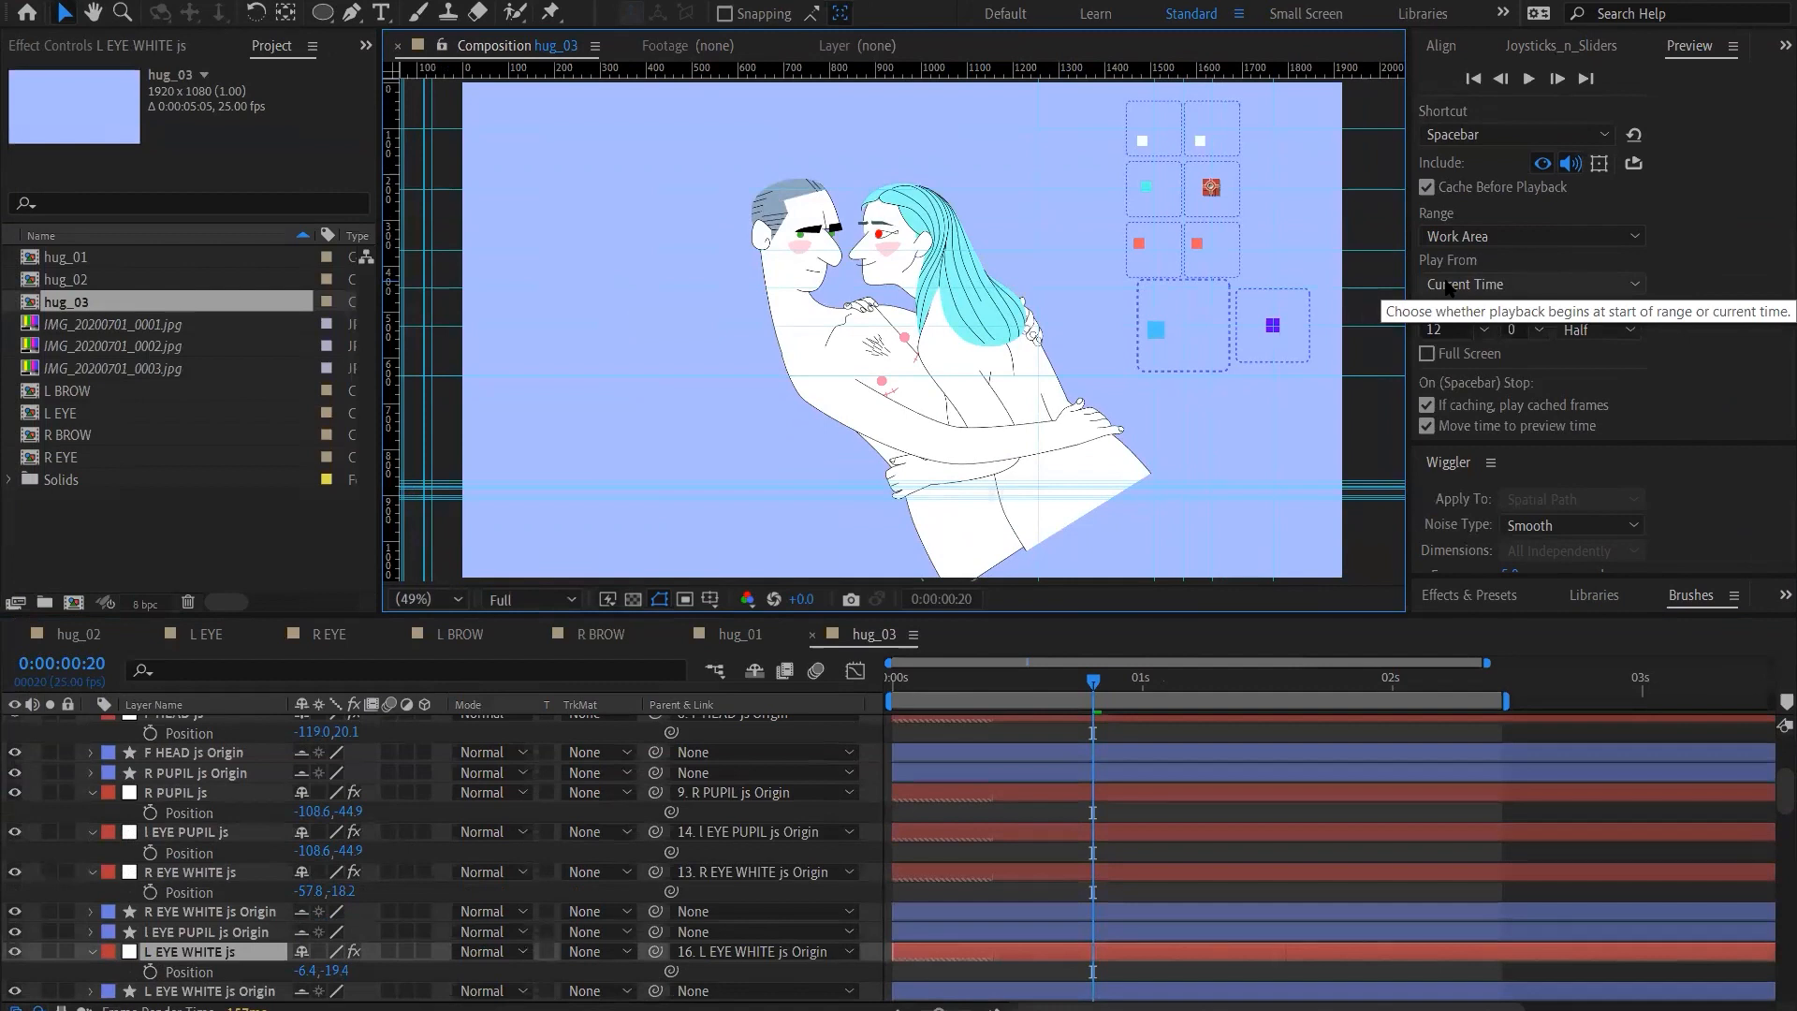
{"action": "key", "text": "shift+Left"}
{"action": "key", "text": "shift+Left"}
{"action": "key", "text": "shift+Left"}
{"action": "key", "text": "shift+Left"}
{"action": "key", "text": "ctrl+Up"}
{"action": "key", "text": "ctrl+Up"}
{"action": "key", "text": "ctrl+Up"}
{"action": "key", "text": "shift+Left"}
{"action": "key", "text": "shift+Left"}
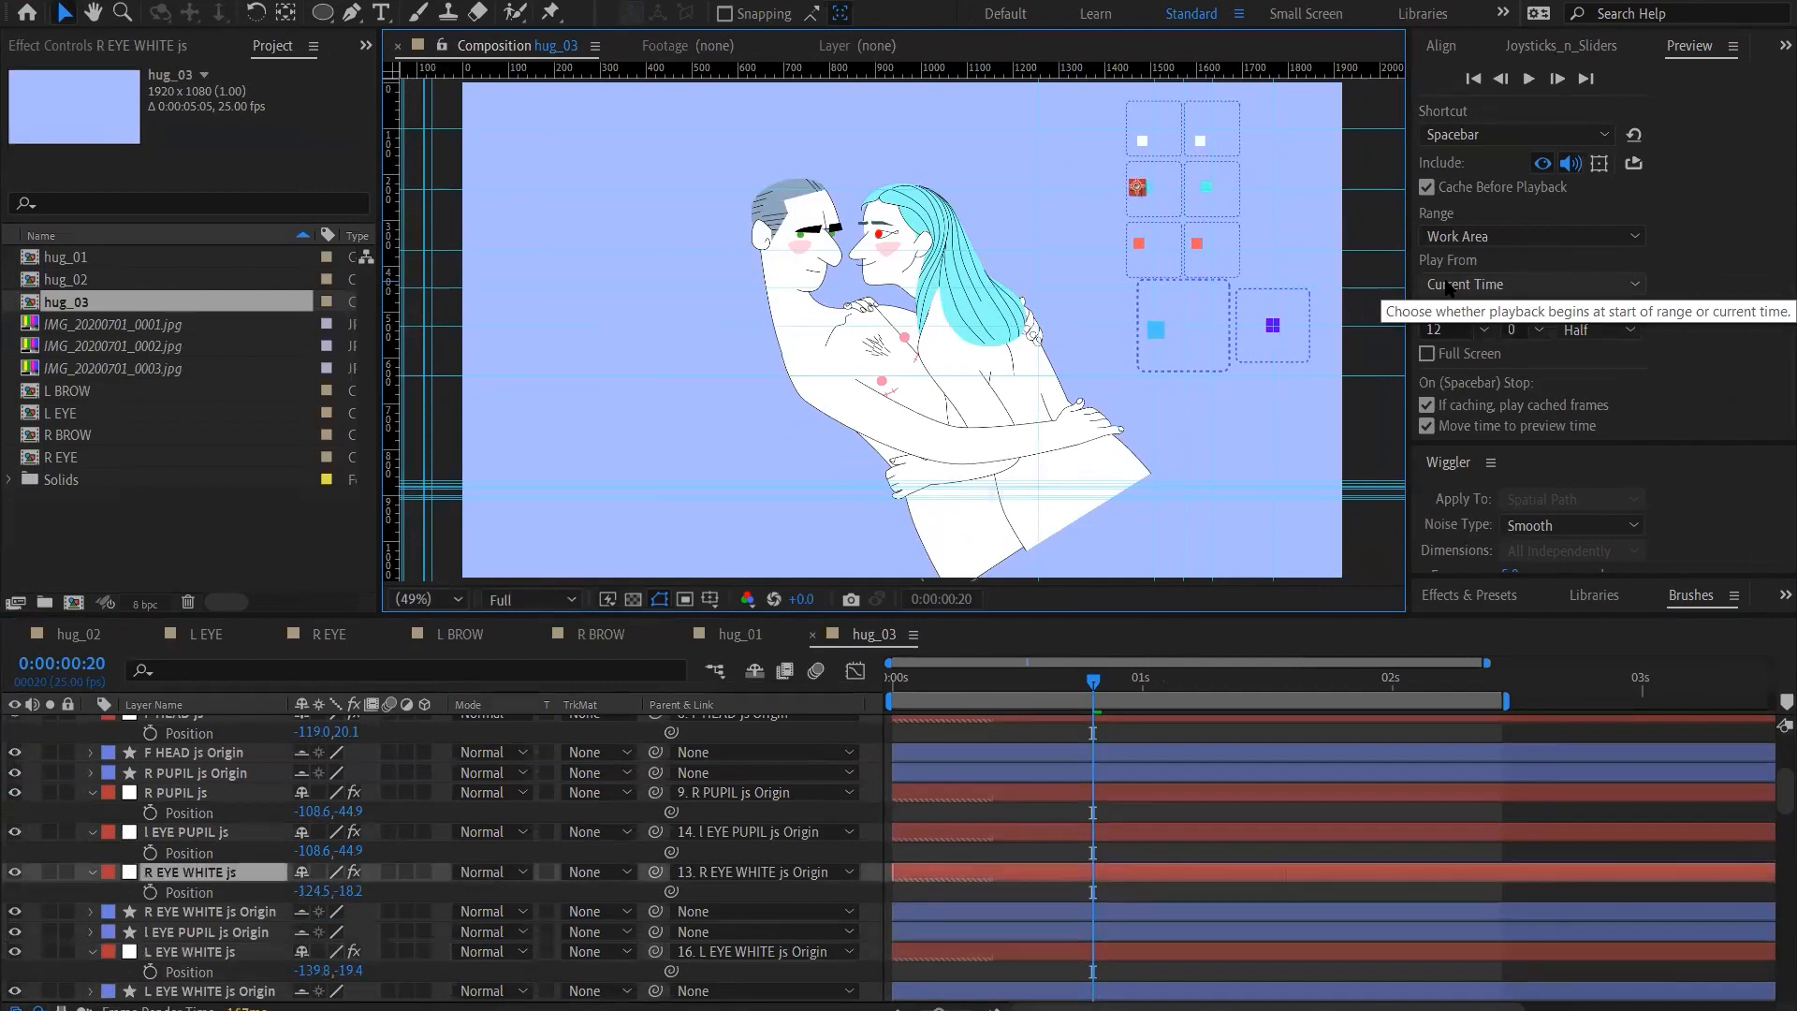
Undo the eye white joystick moves, keeping the controllers keyframe-free and the medium blue background
{"action": "key", "text": "ctrl+z"}
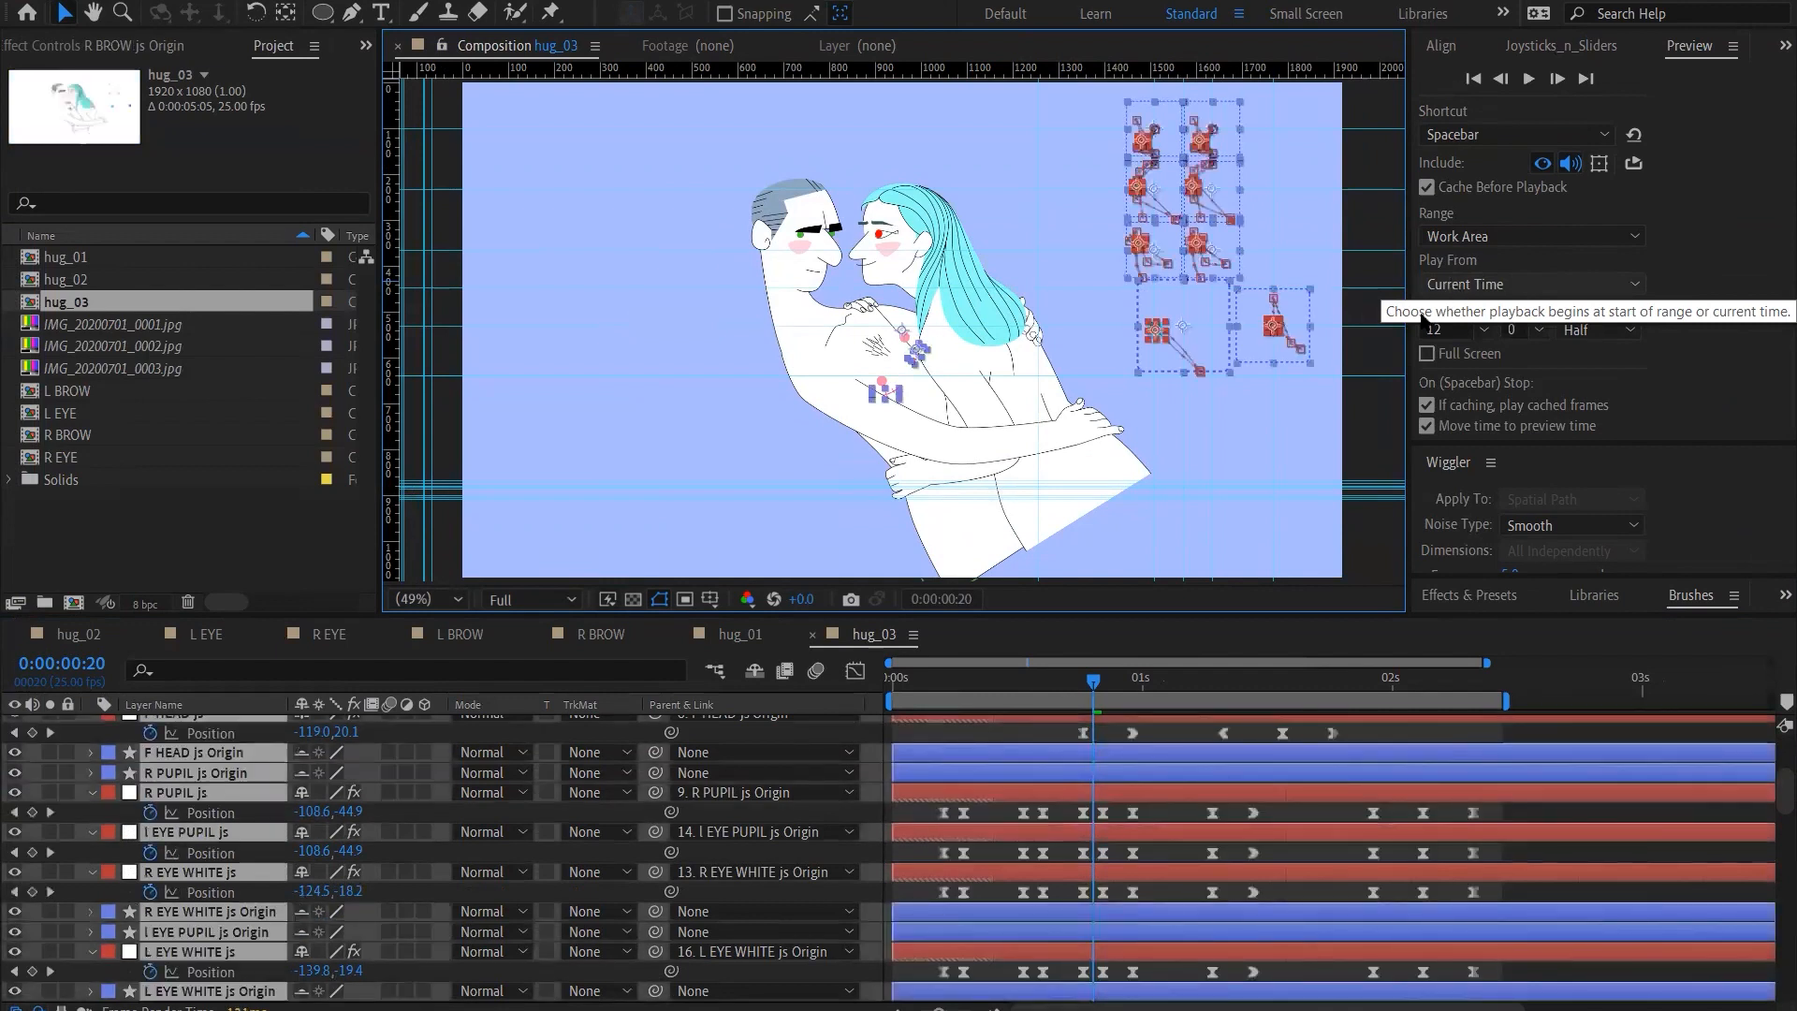
{"action": "key", "text": "ctrl+shift+z"}
{"action": "key", "text": "ctrl+shift+z"}
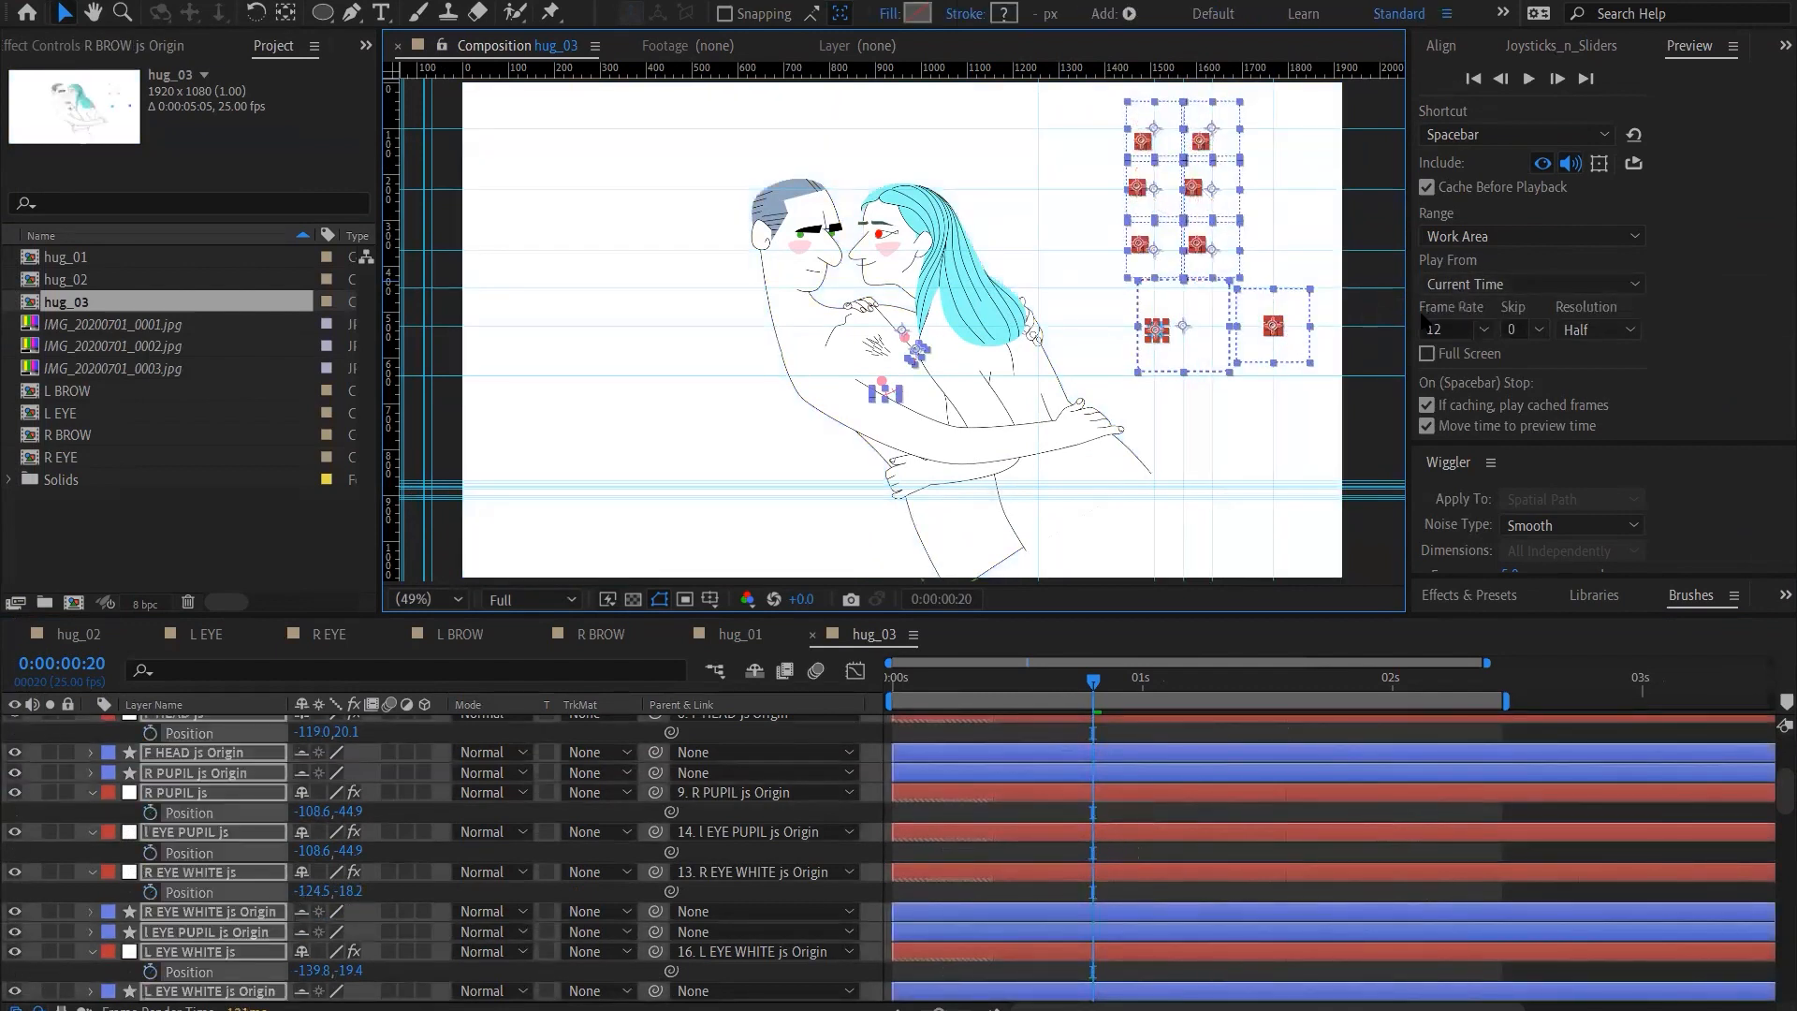
{"action": "key", "text": "ctrl+z"}
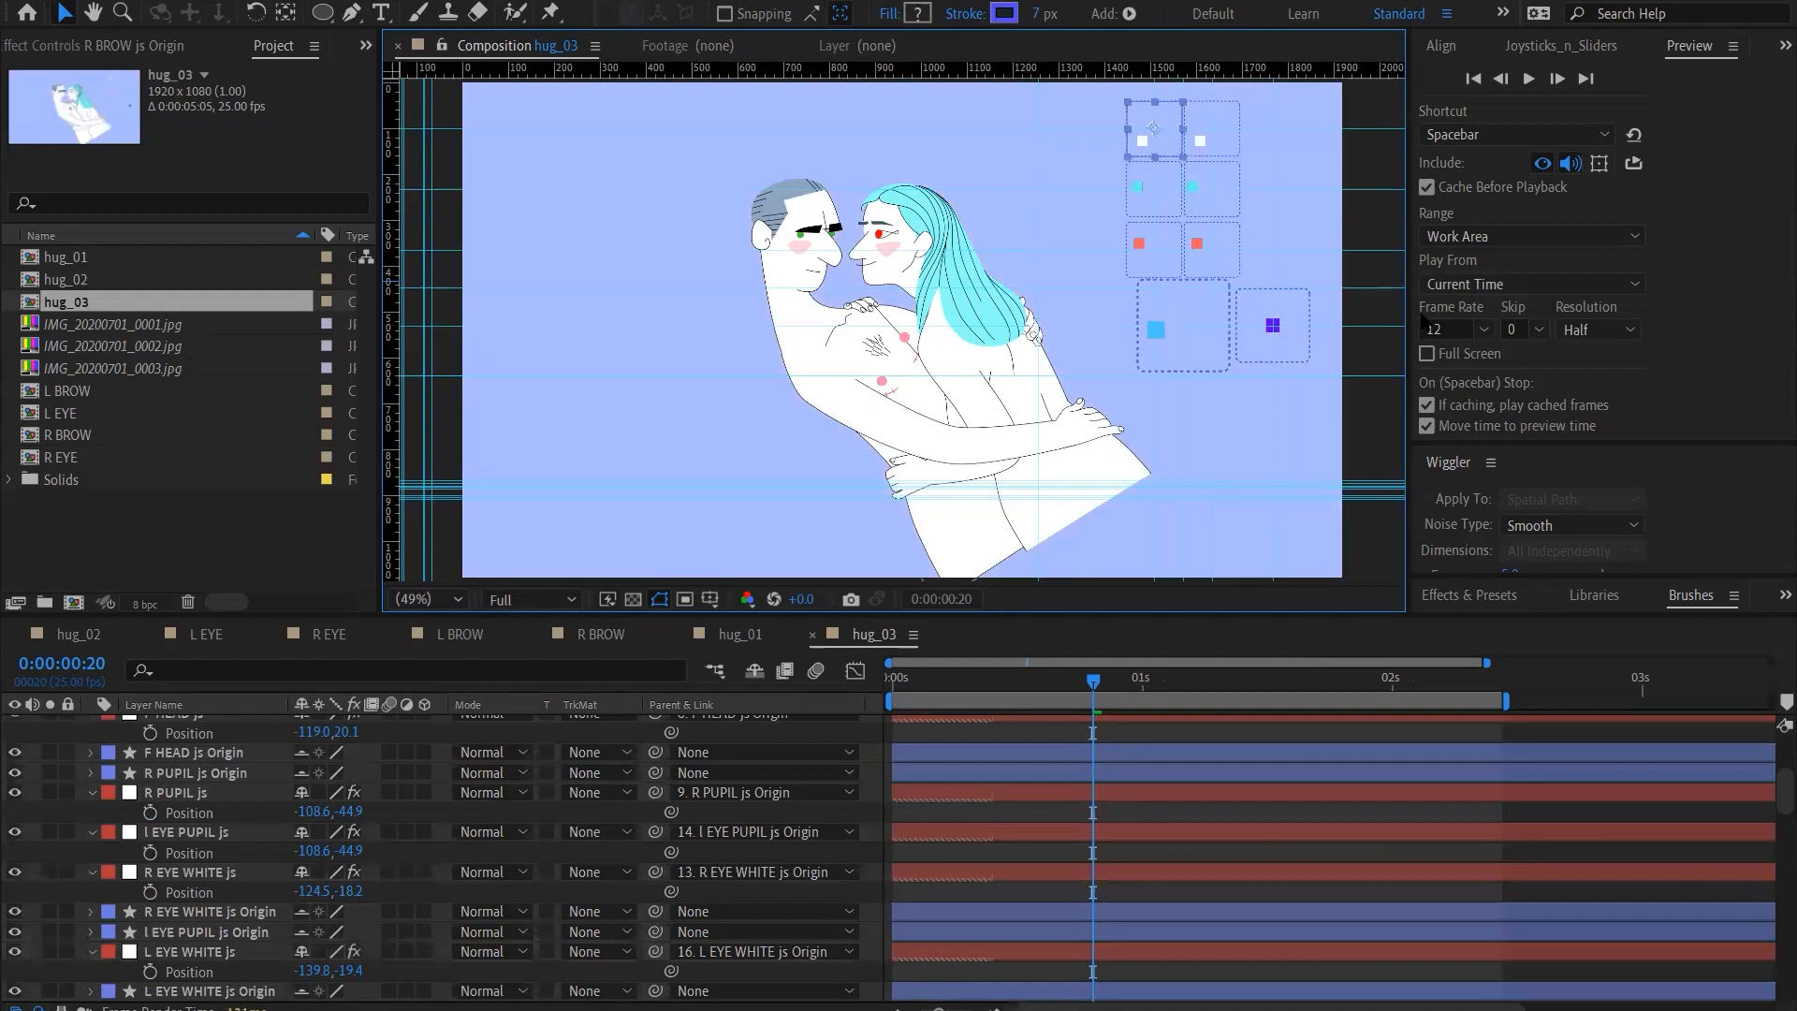
Move the F HEAD joystick controller horizontally into the right part of its frame, with the viewer maximized
{"action": "left_click", "coordinate": [1155, 327]}
{"action": "left_click_drag", "start_coordinate": [1158, 334], "coordinate": [1161, 337]}
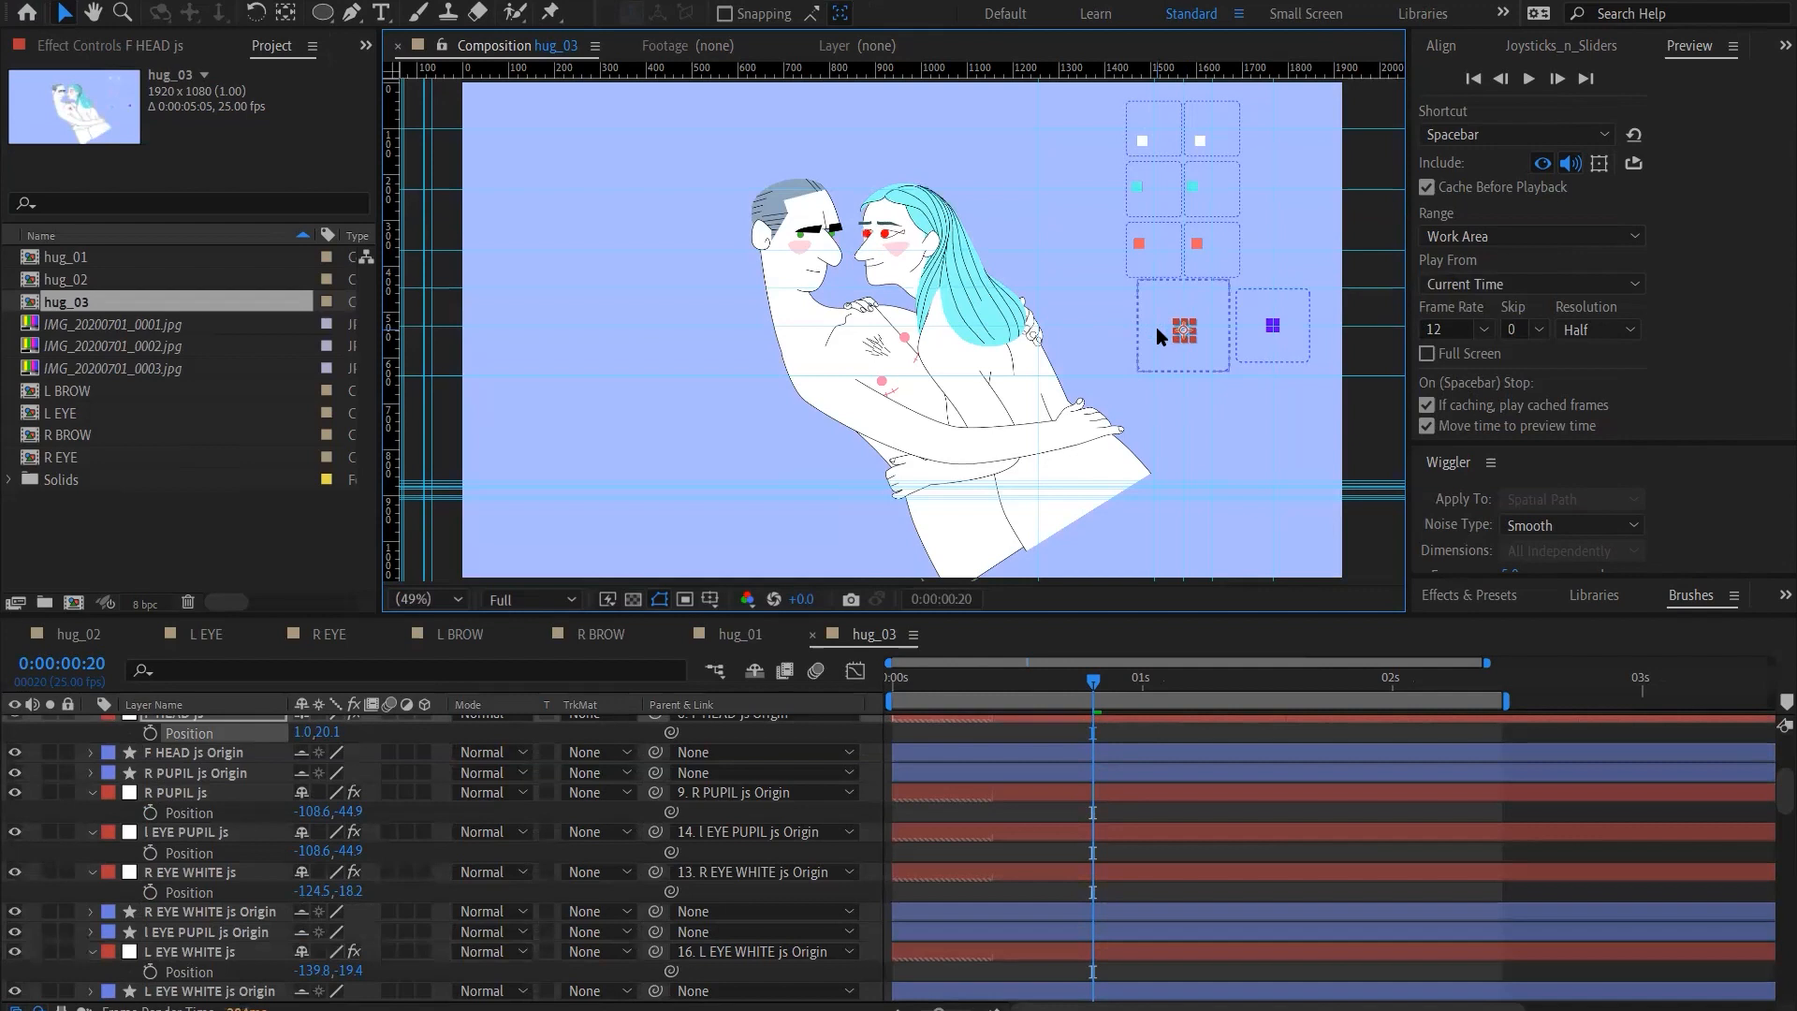
{"action": "key", "text": "grave"}
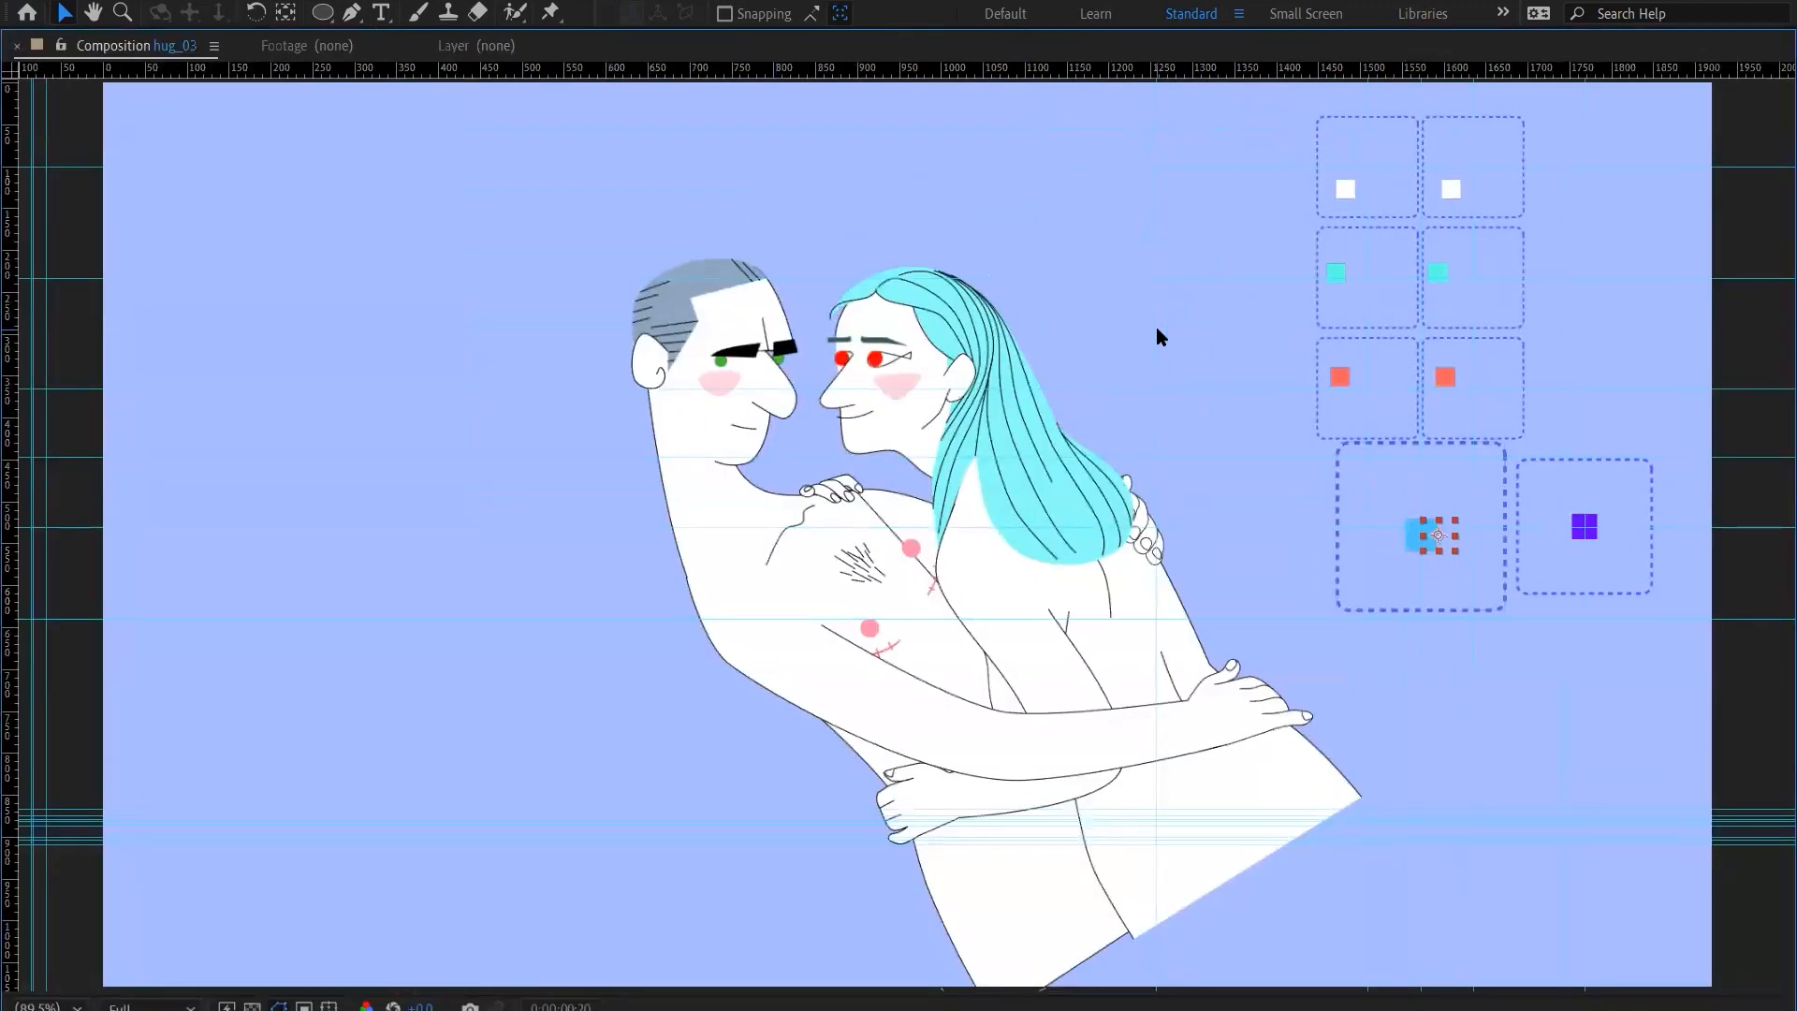
{"action": "key", "text": "shift+Right"}
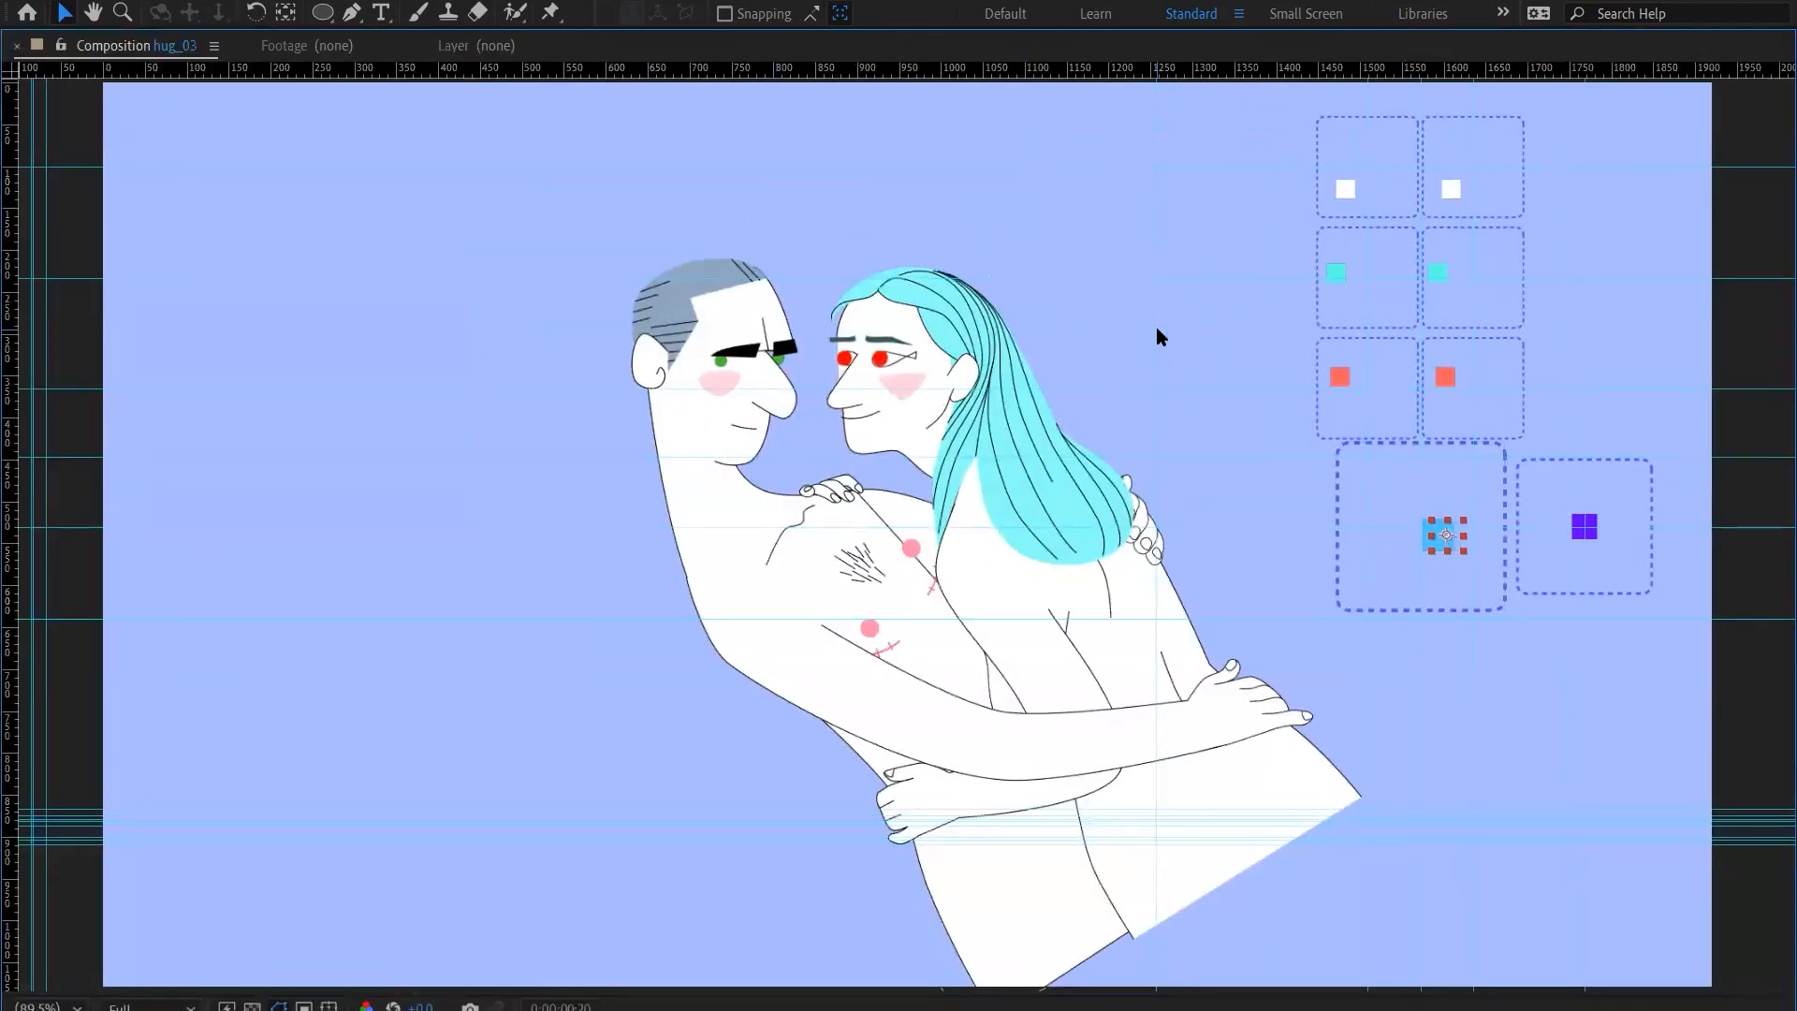
{"action": "key", "text": "shift+Right"}
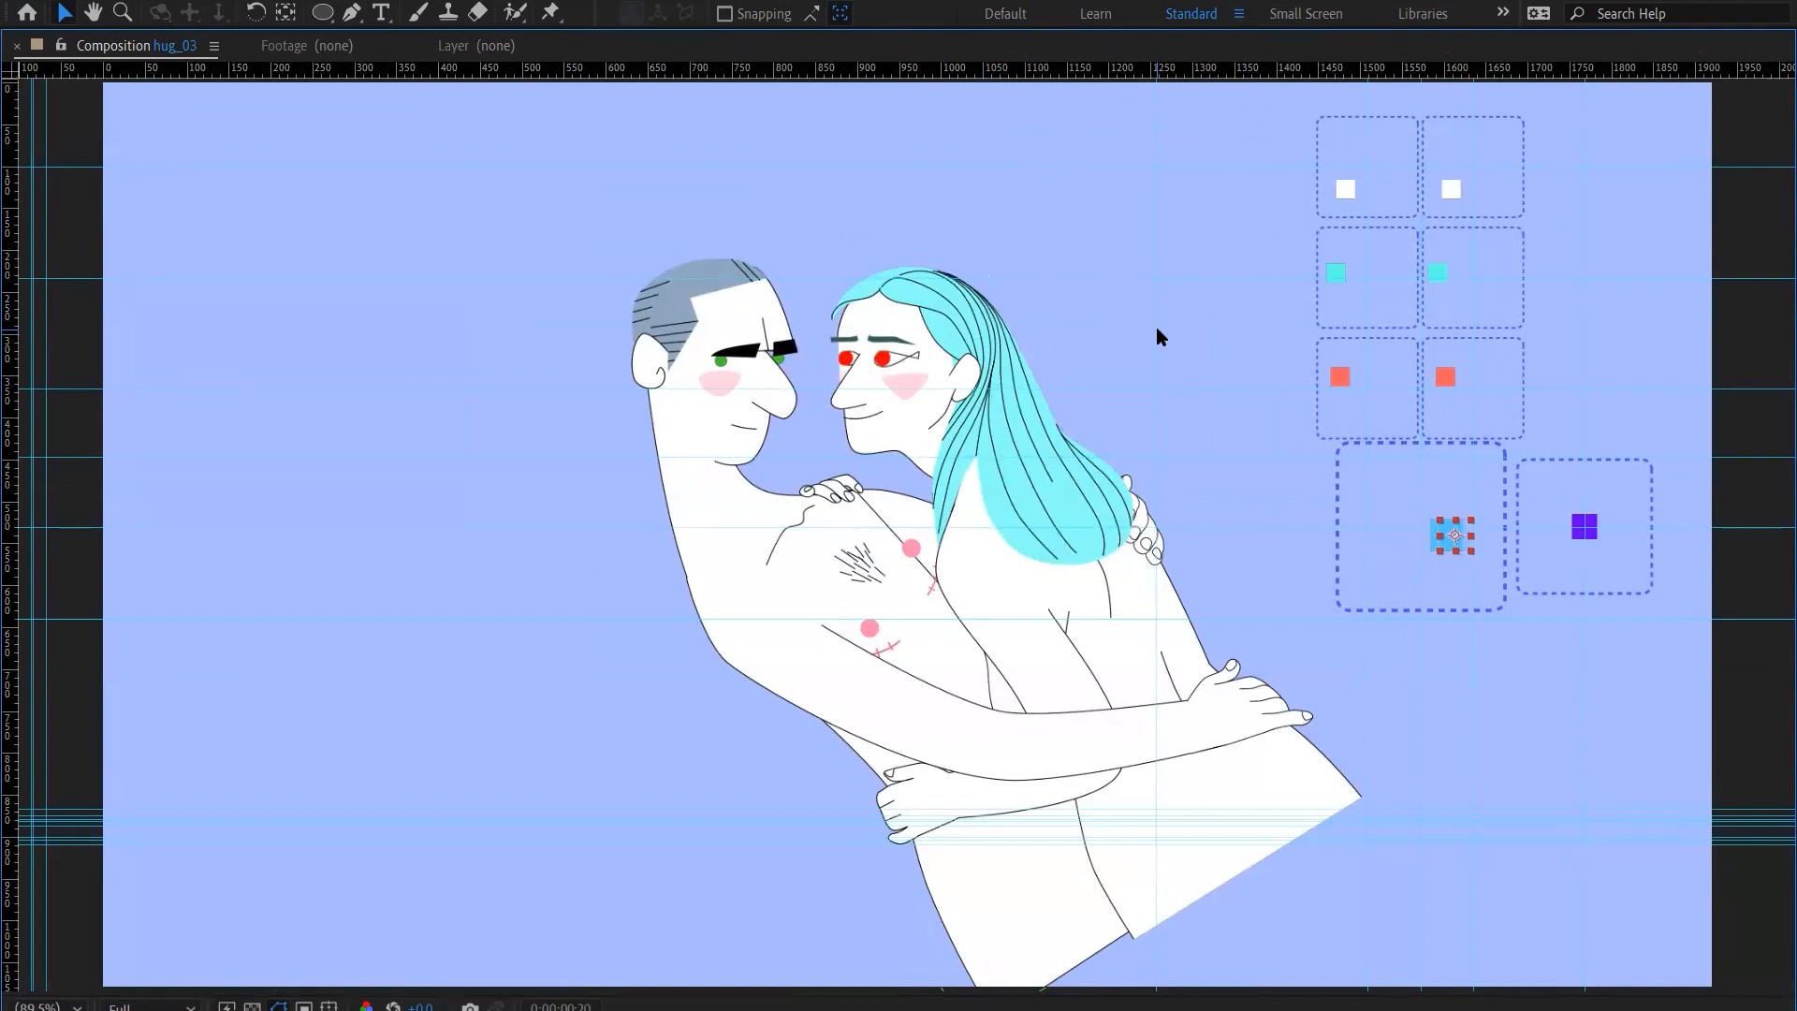
{"action": "key", "text": "shift+Right"}
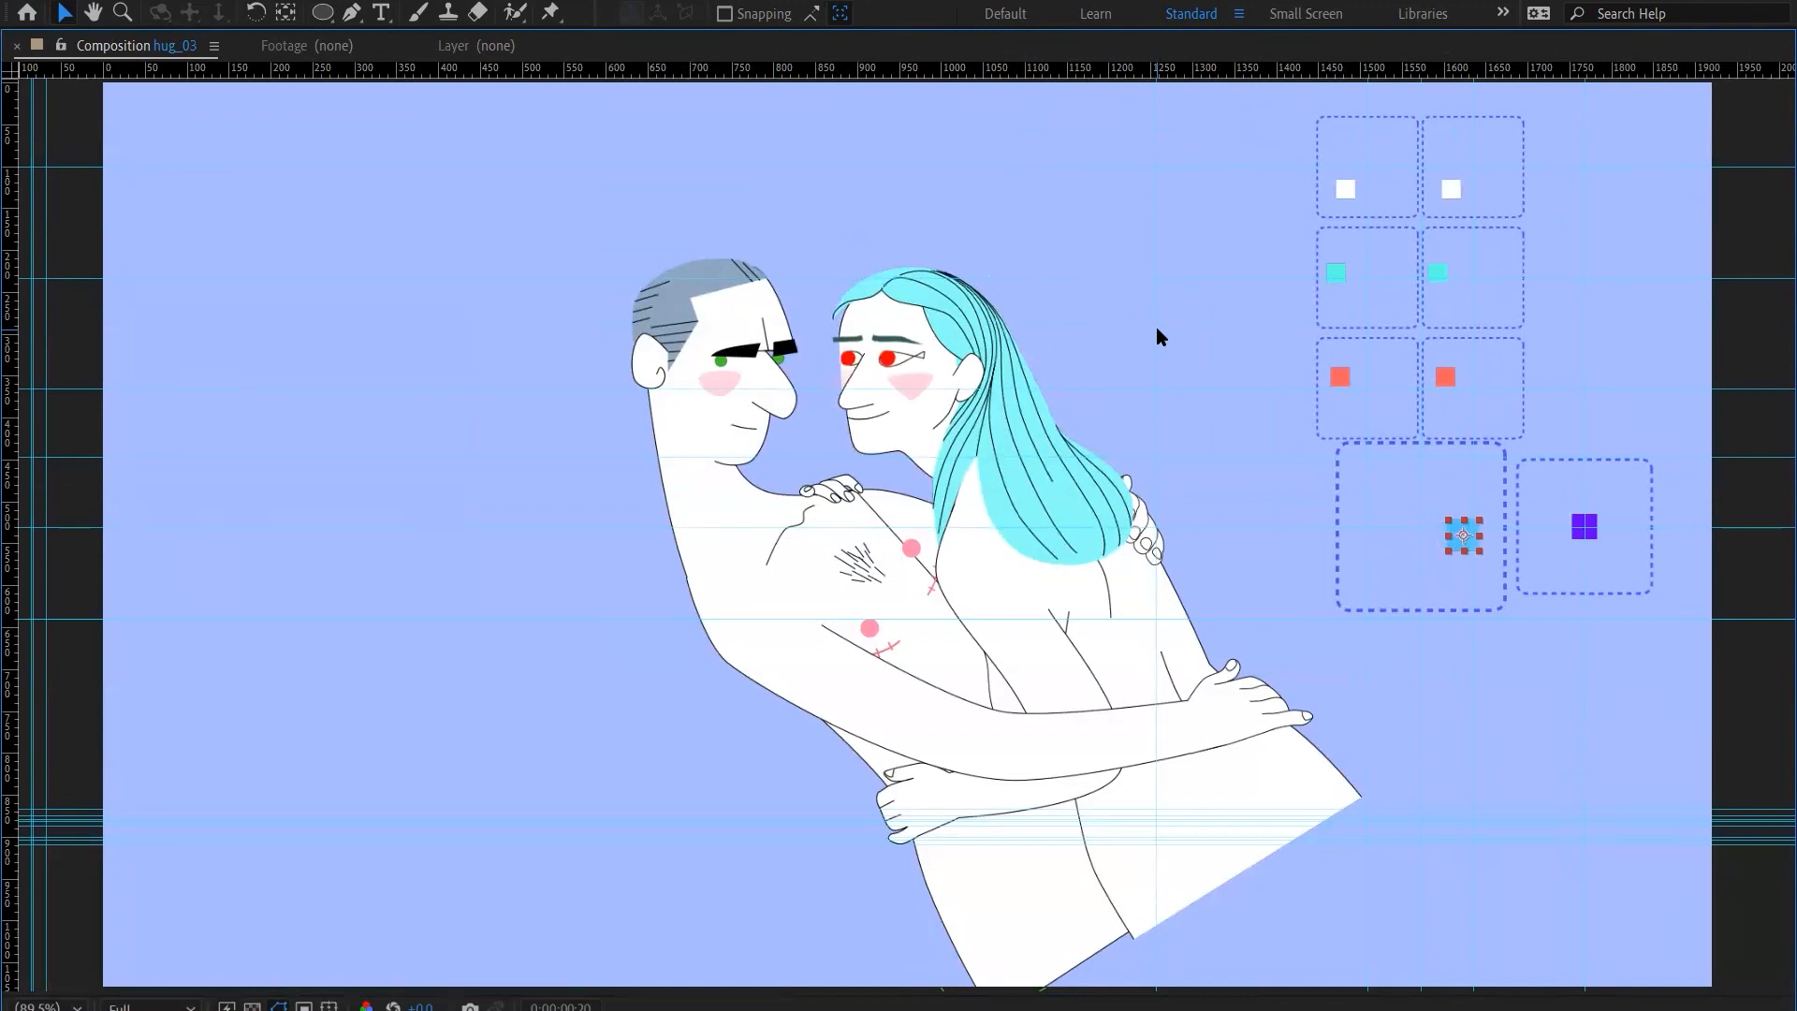
{"action": "key", "text": "shift+Right"}
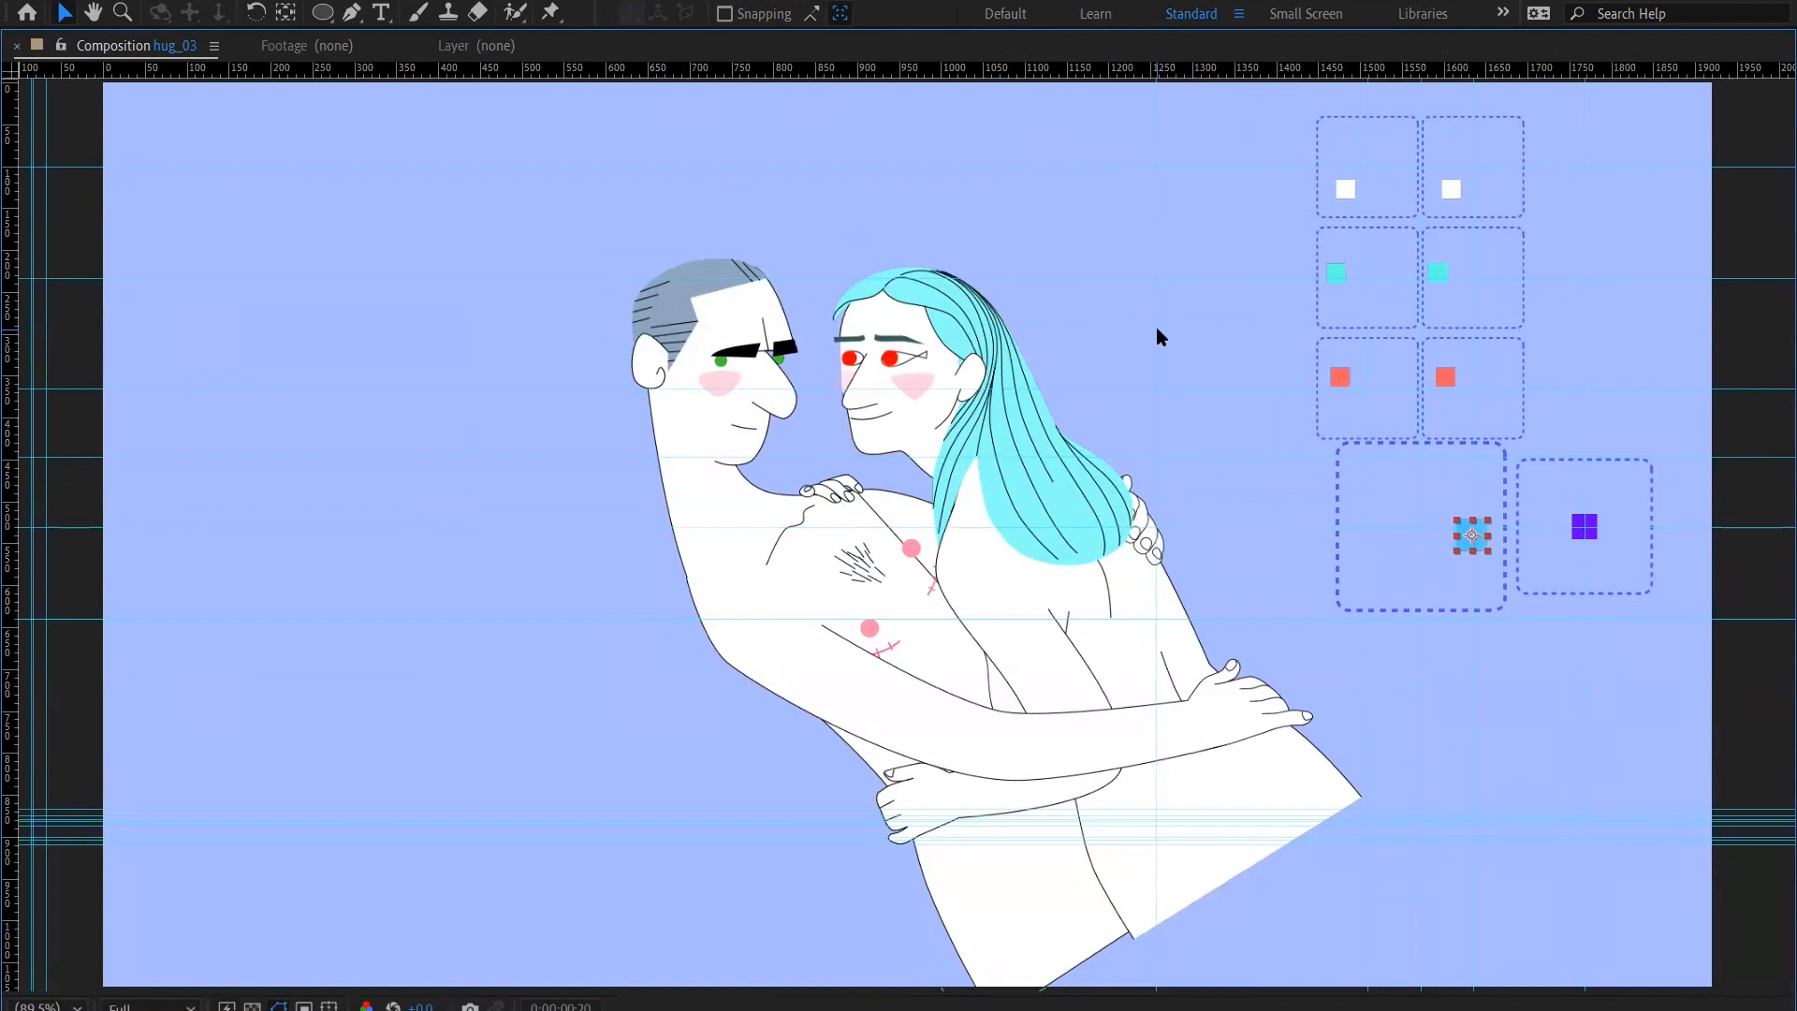
Raise the F HEAD controller along the right part of its frame to near the upper-right corner
{"action": "key", "text": "shift+Up"}
{"action": "key", "text": "shift+Up"}
{"action": "key", "text": "shift+Up"}
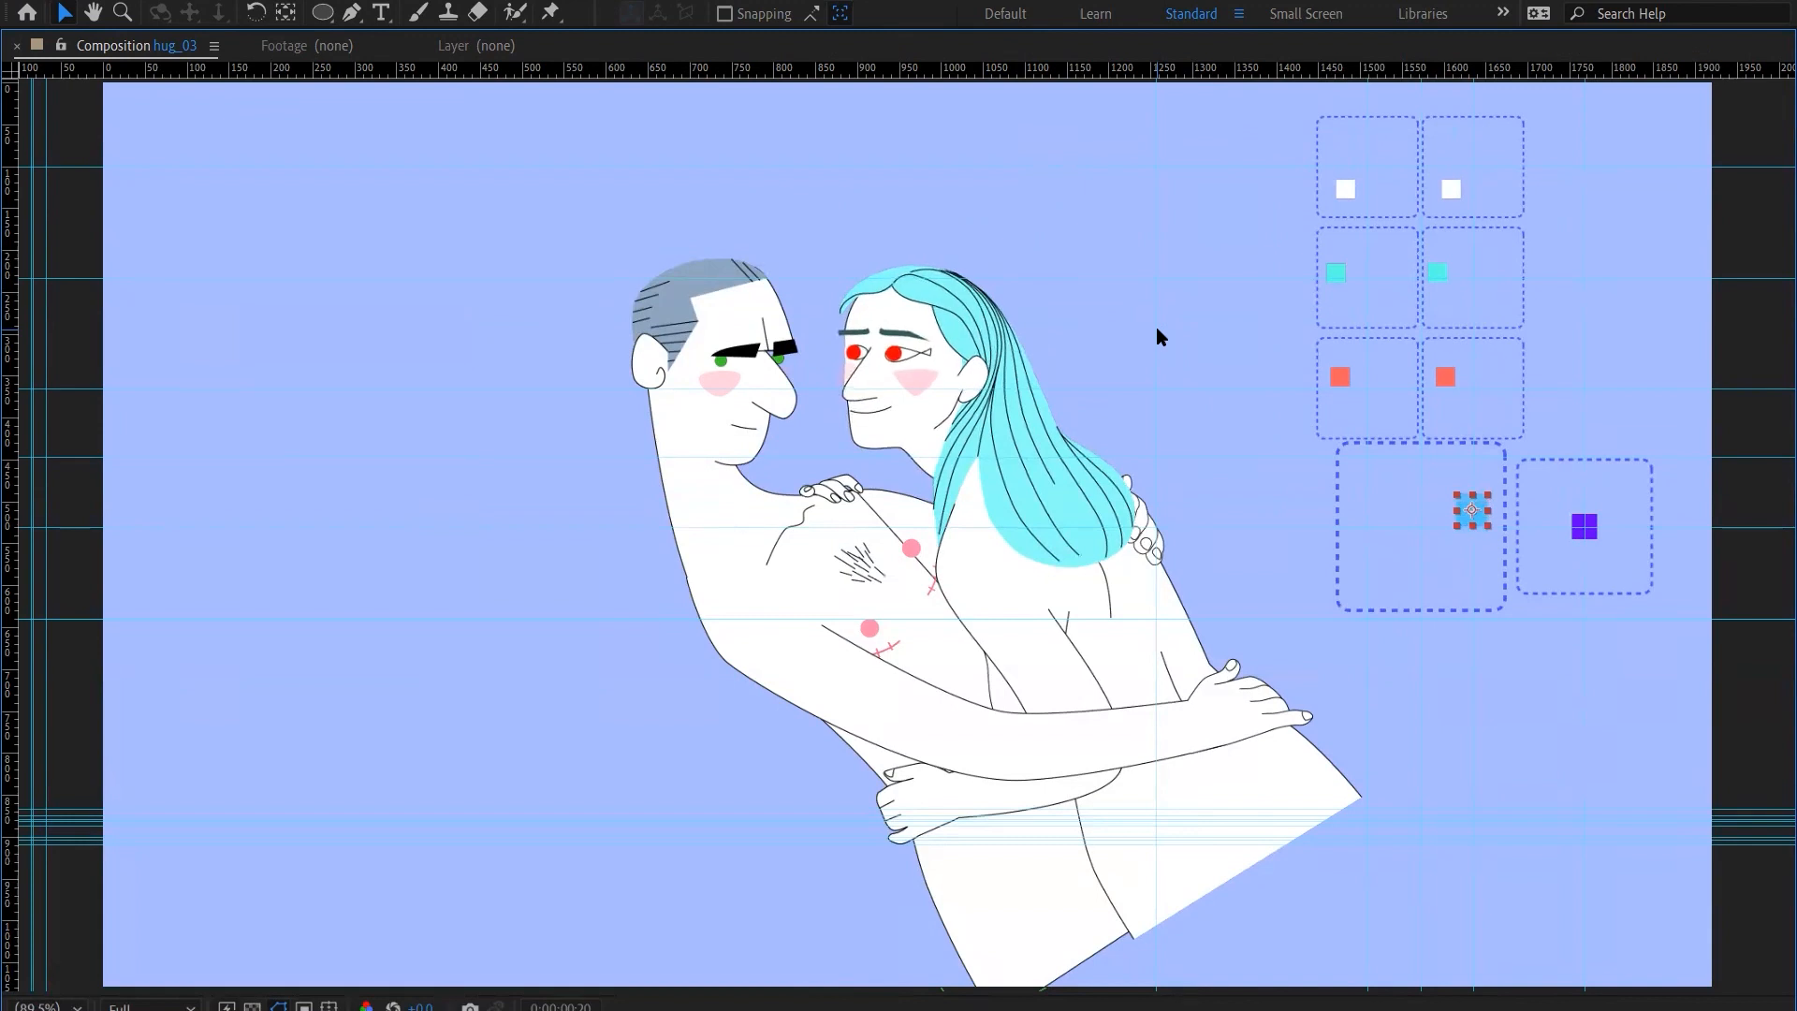
{"action": "key", "text": "shift+Up"}
{"action": "key", "text": "shift+Up"}
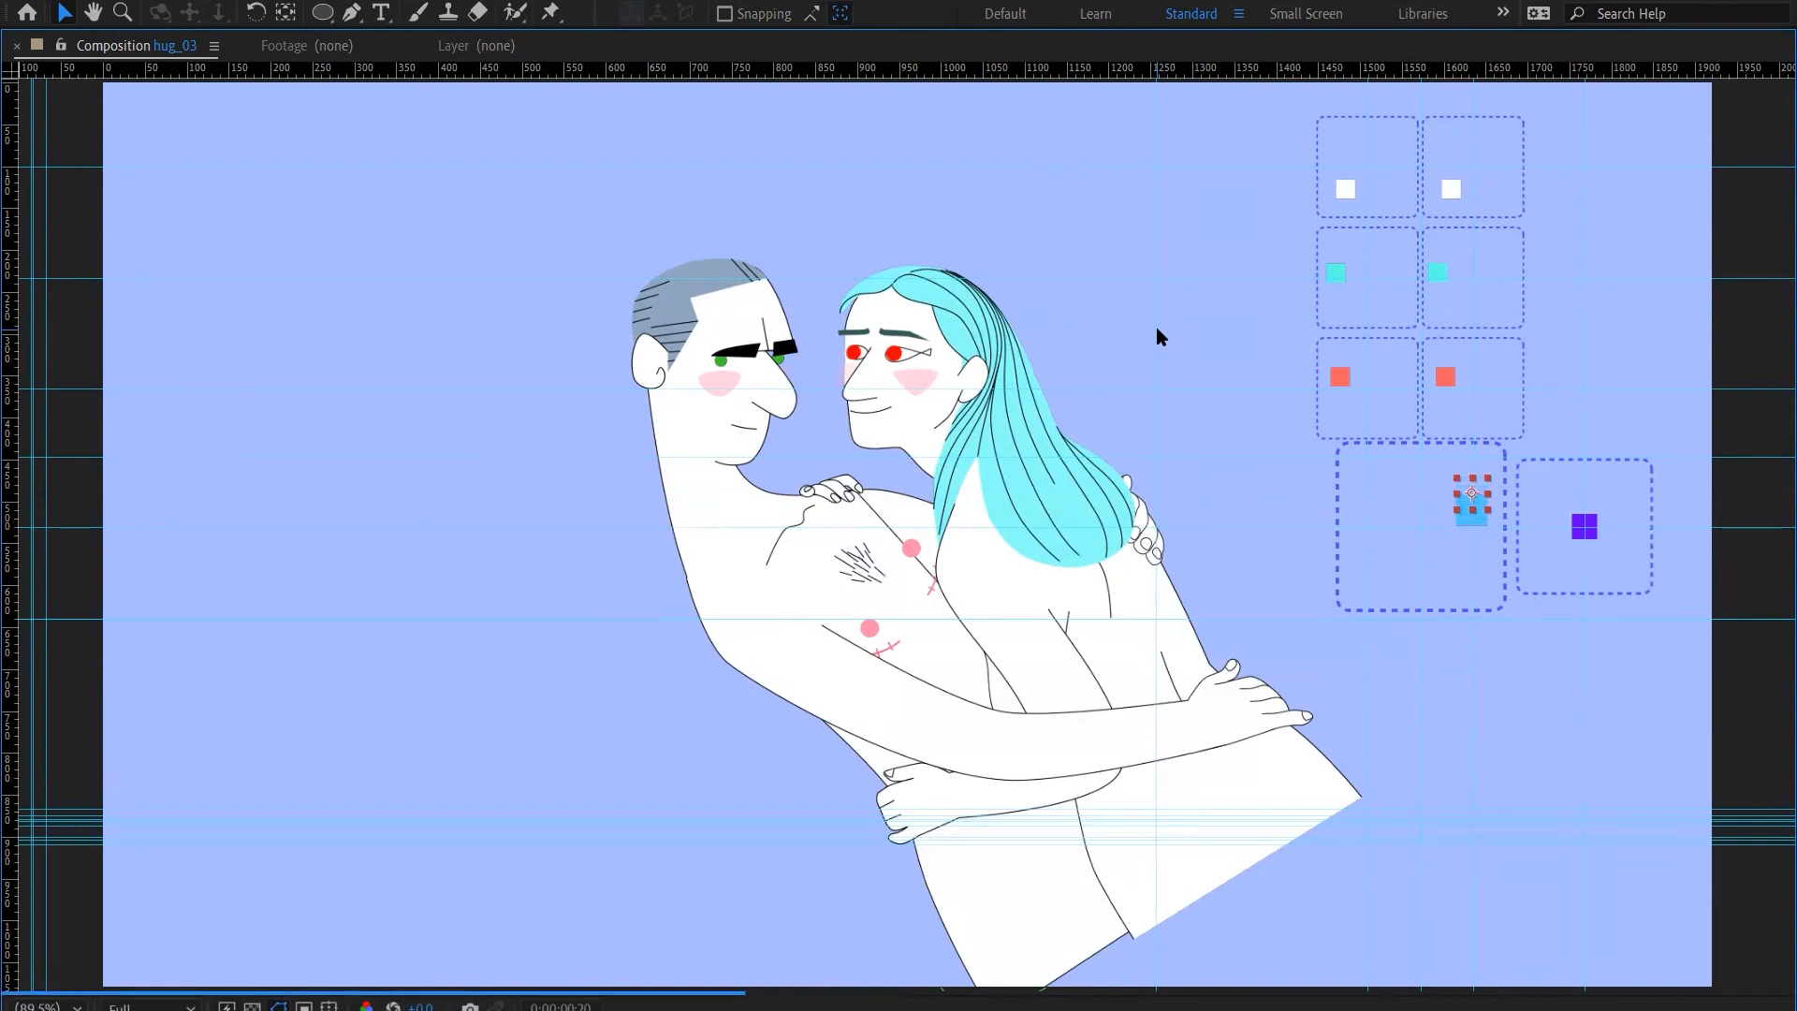
{"action": "key", "text": "shift+Up"}
{"action": "key", "text": "shift+Up"}
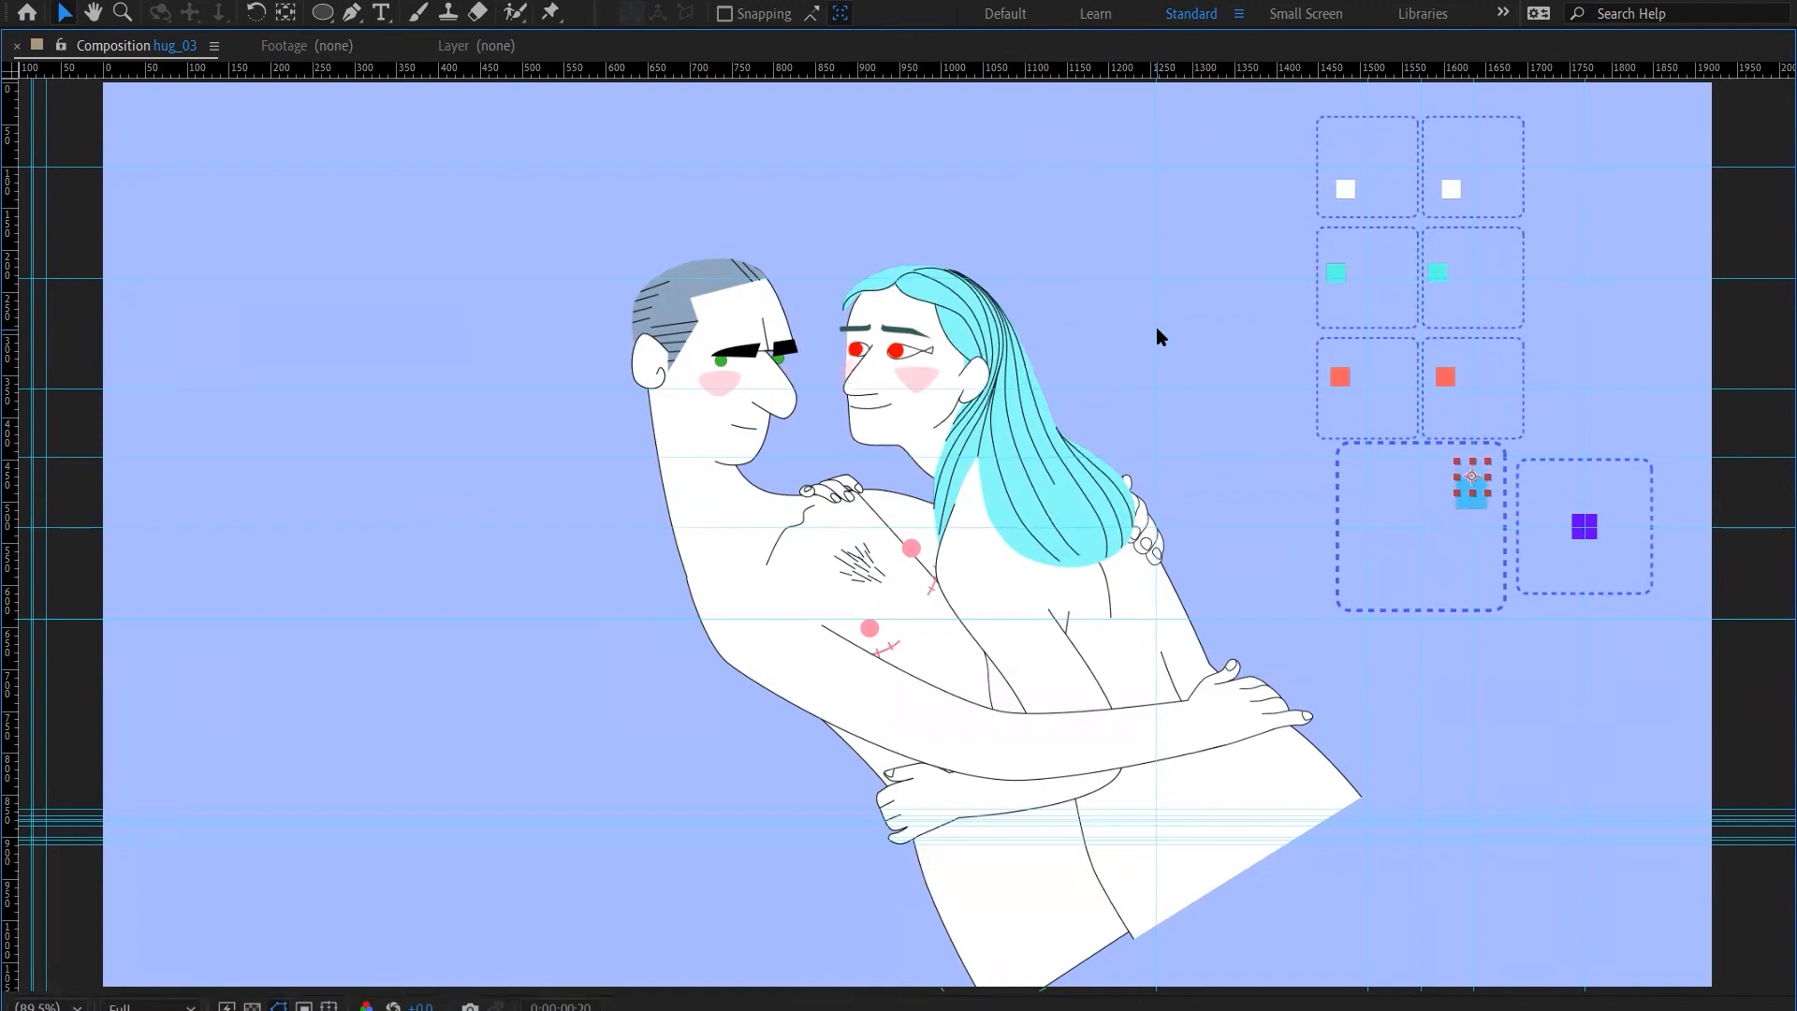
Sweep the F HEAD controller leftward from the upper-right area to the upper centre of its frame
{"action": "key", "text": "shift+Left"}
{"action": "key", "text": "shift+Left"}
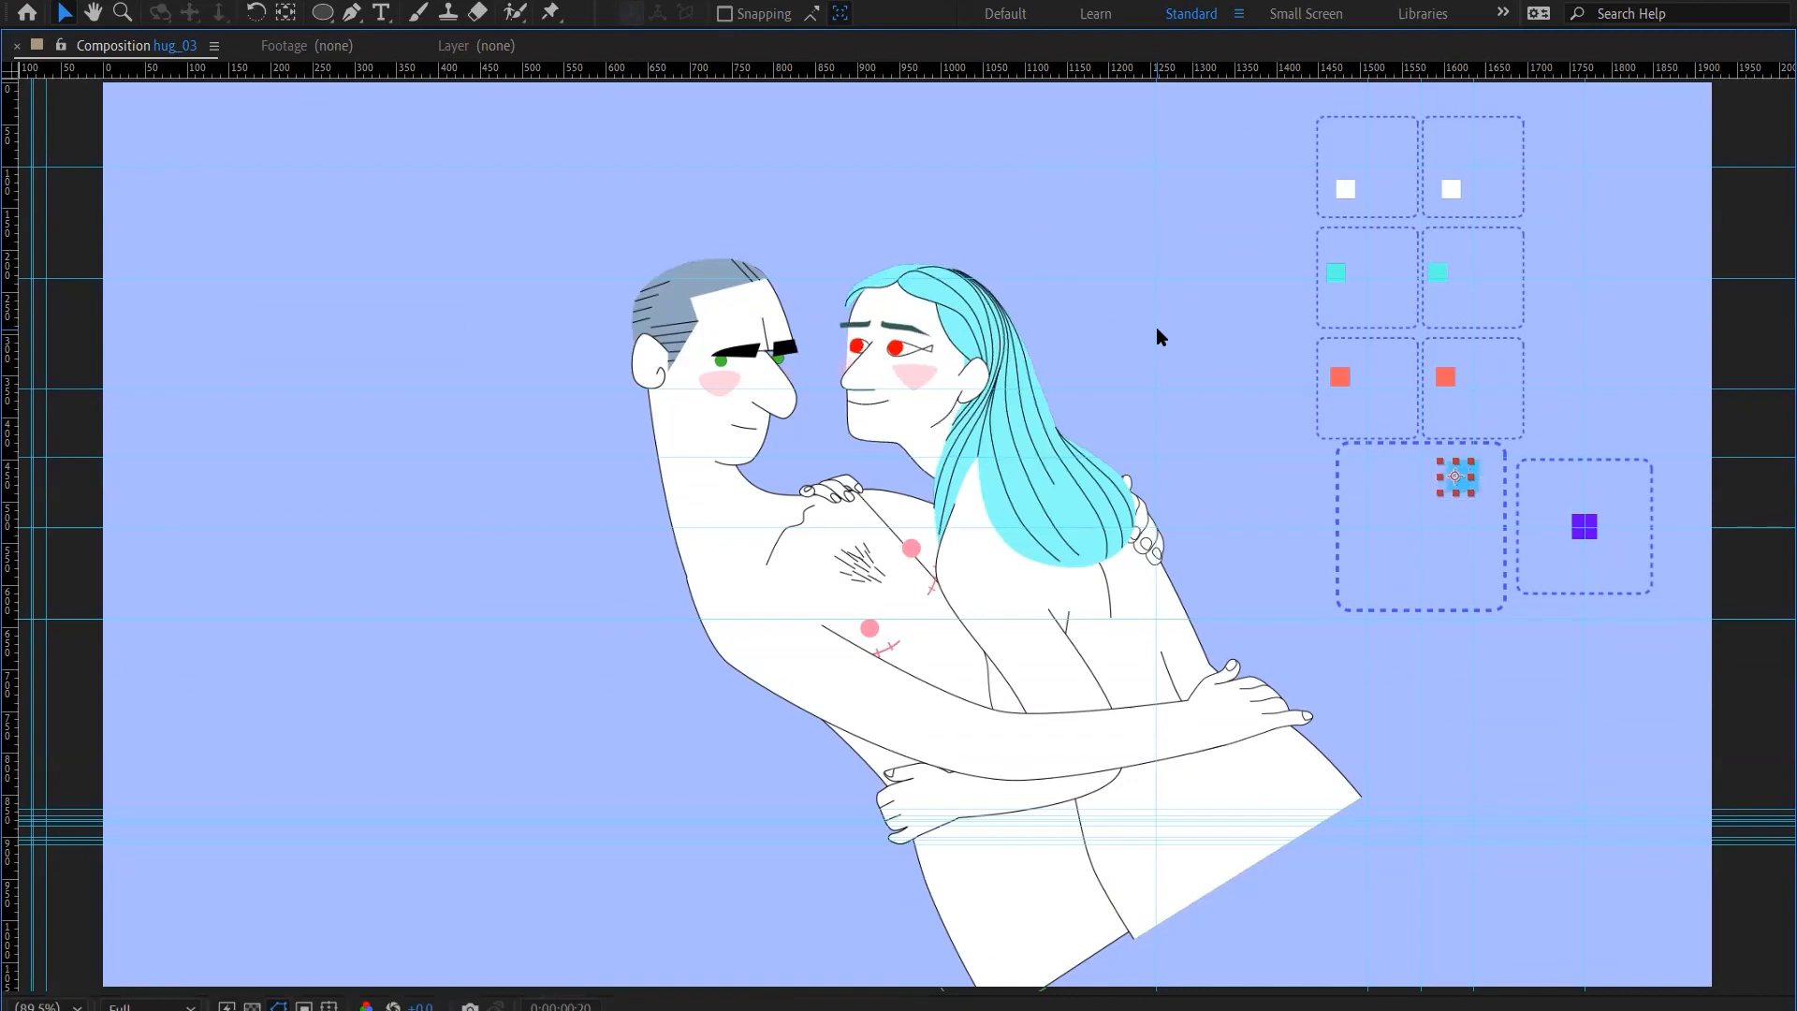
{"action": "key", "text": "shift+Left"}
{"action": "key", "text": "shift+Left"}
{"action": "key", "text": "shift+Left"}
Raise the F HEAD controller to its frame's top edge and slide it left to the upper-left corner
{"action": "key", "text": "shift+Left"}
{"action": "key", "text": "shift+Up"}
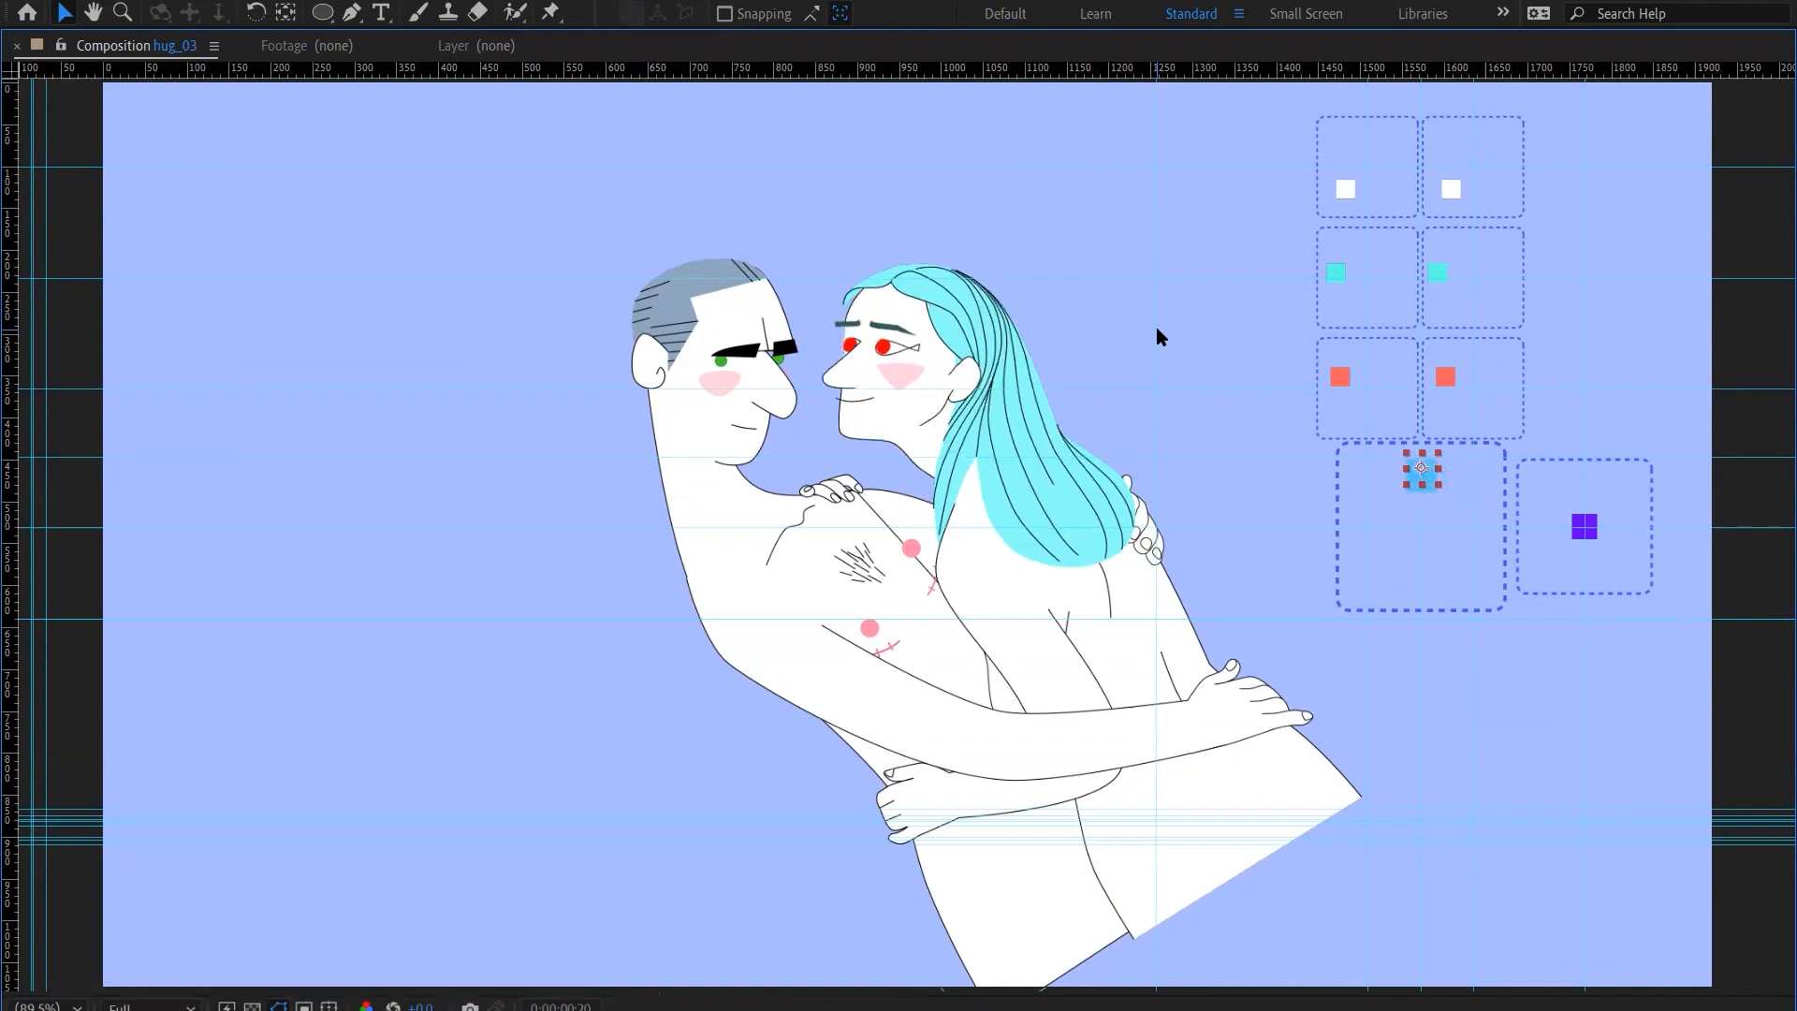
{"action": "key", "text": "shift+Up"}
{"action": "key", "text": "shift+Up"}
{"action": "key", "text": "shift+Up"}
{"action": "key", "text": "shift+Left"}
{"action": "key", "text": "shift+Left"}
{"action": "key", "text": "shift+Left"}
{"action": "key", "text": "shift+Left"}
{"action": "key", "text": "shift+Left"}
{"action": "key", "text": "shift+Left"}
{"action": "key", "text": "shift+Left"}
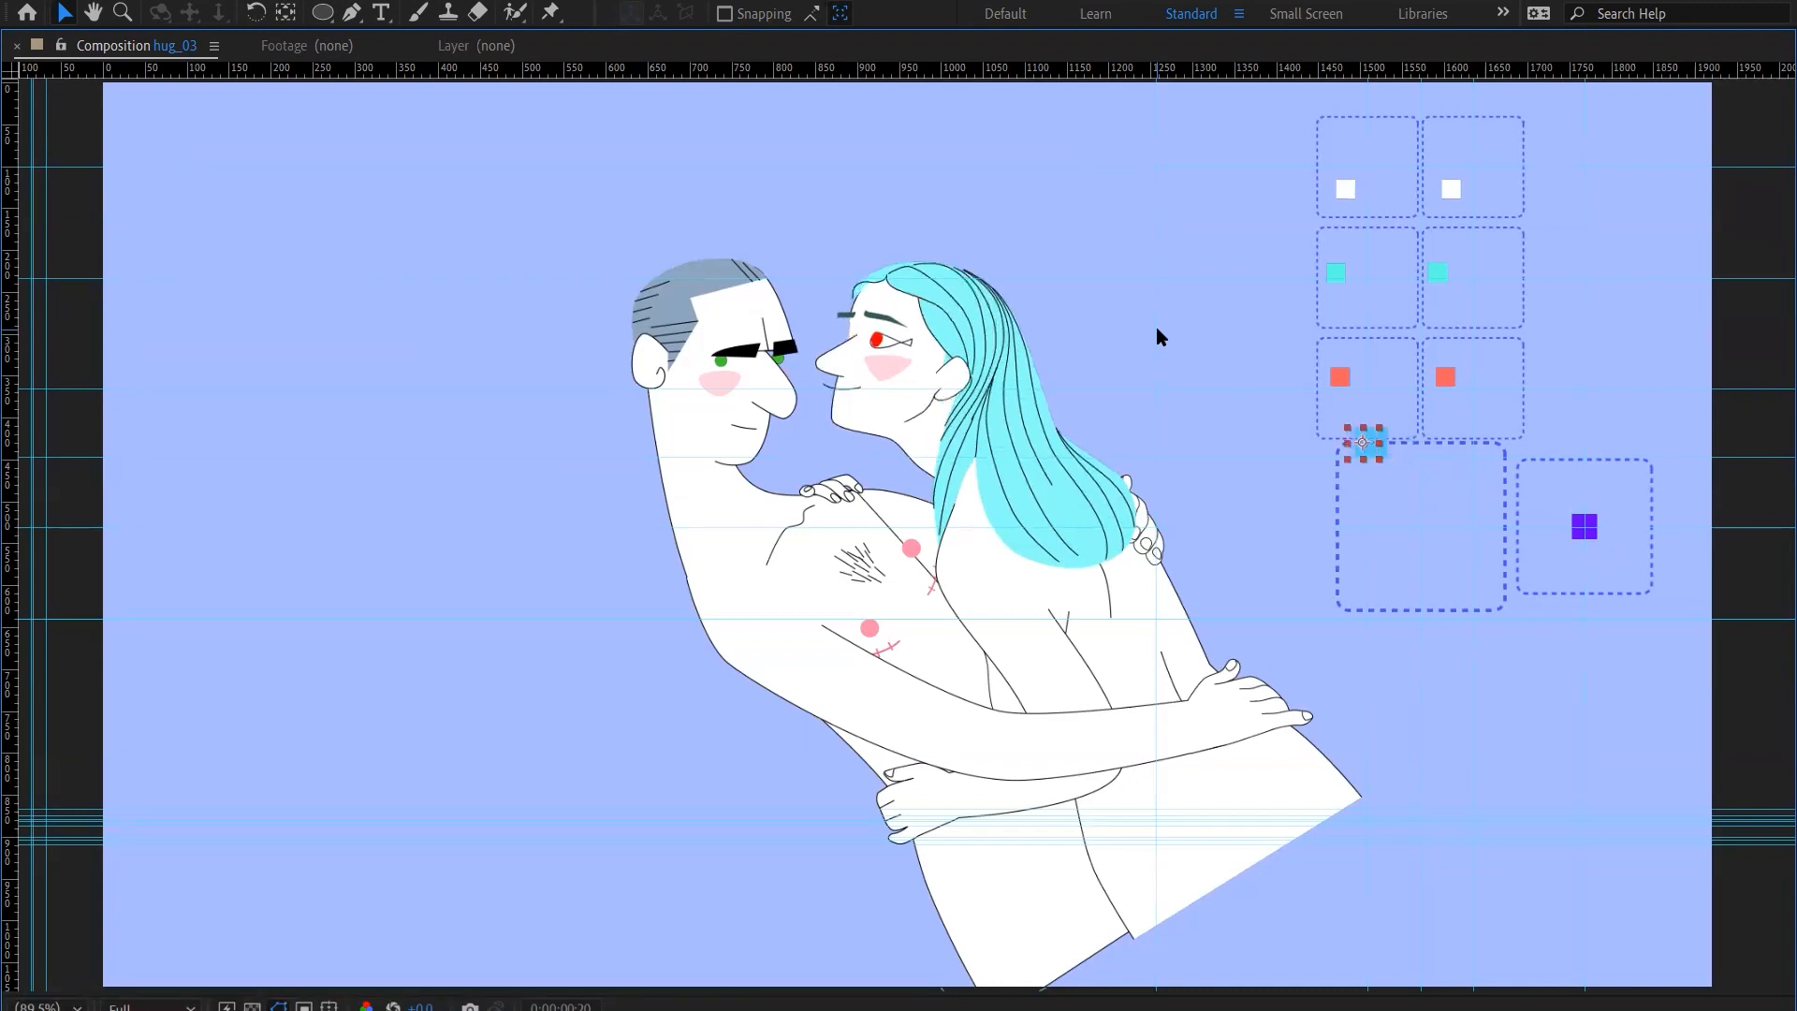
{"action": "key", "text": "shift+Left"}
{"action": "key", "text": "shift+Left"}
{"action": "key", "text": "shift+Left"}
Lower the F HEAD controller along its frame's left edge to about mid-height
{"action": "key", "text": "shift+Down"}
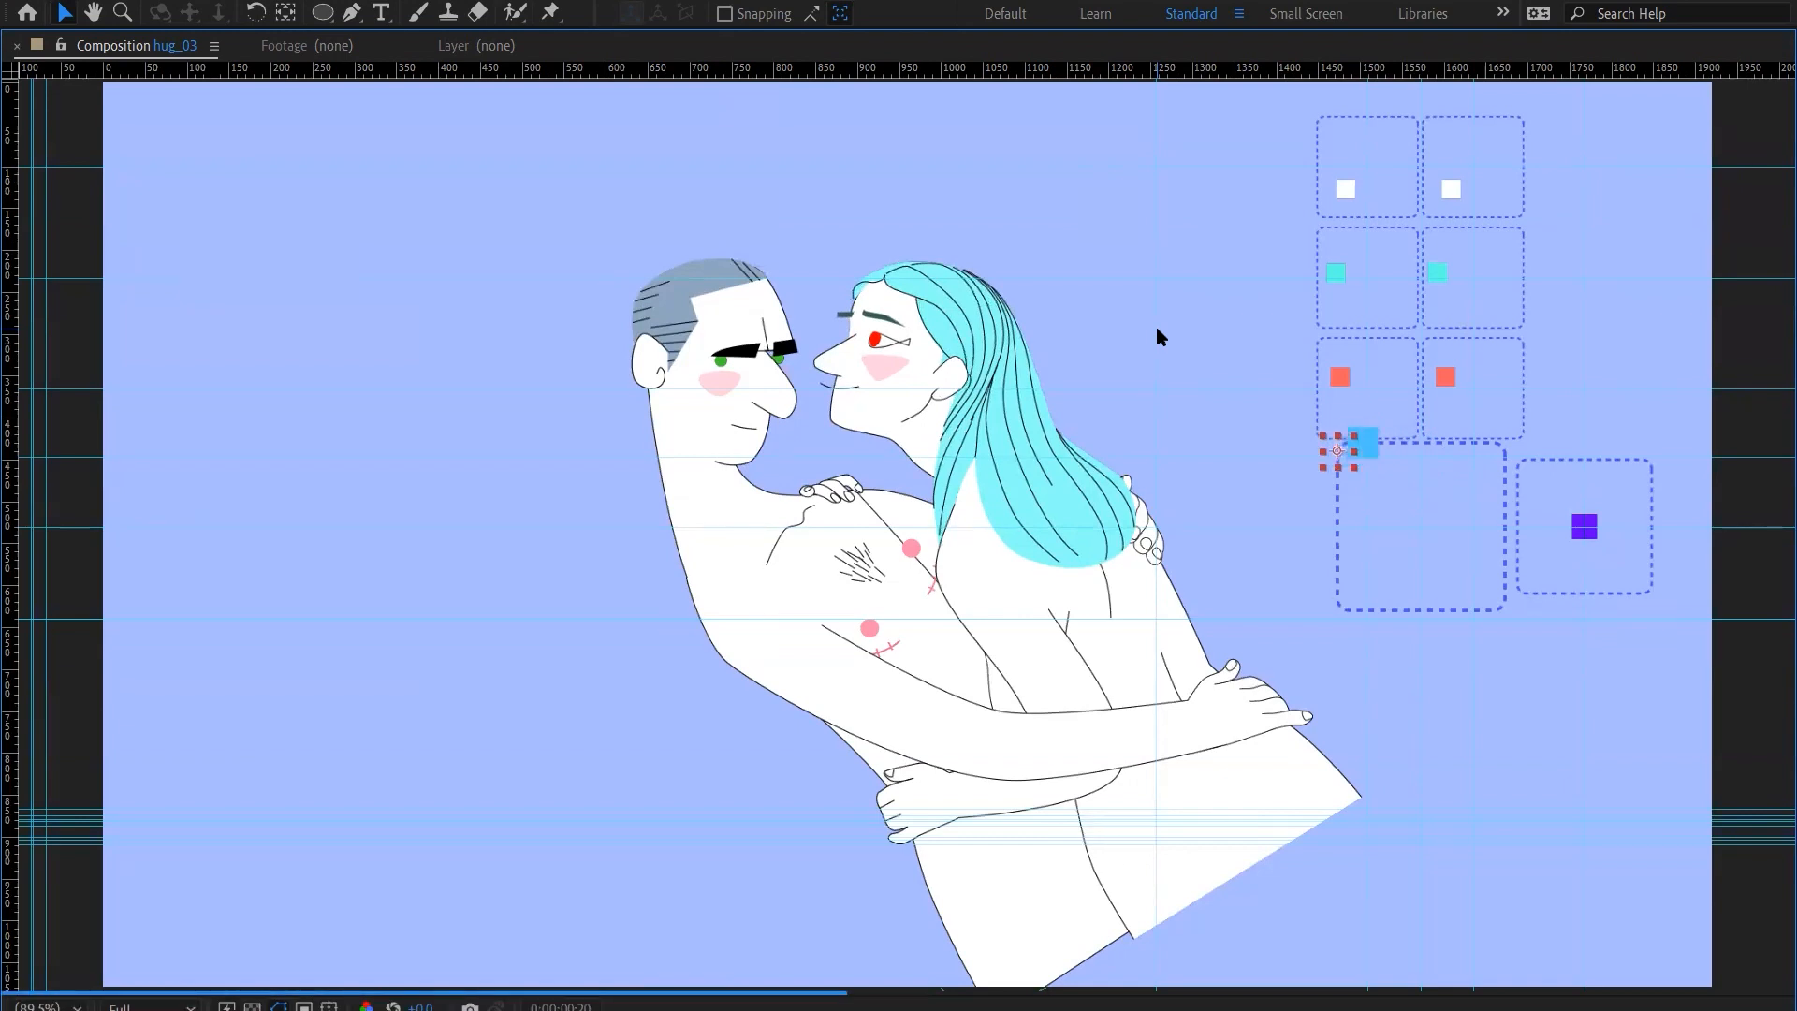
{"action": "key", "text": "shift+Down"}
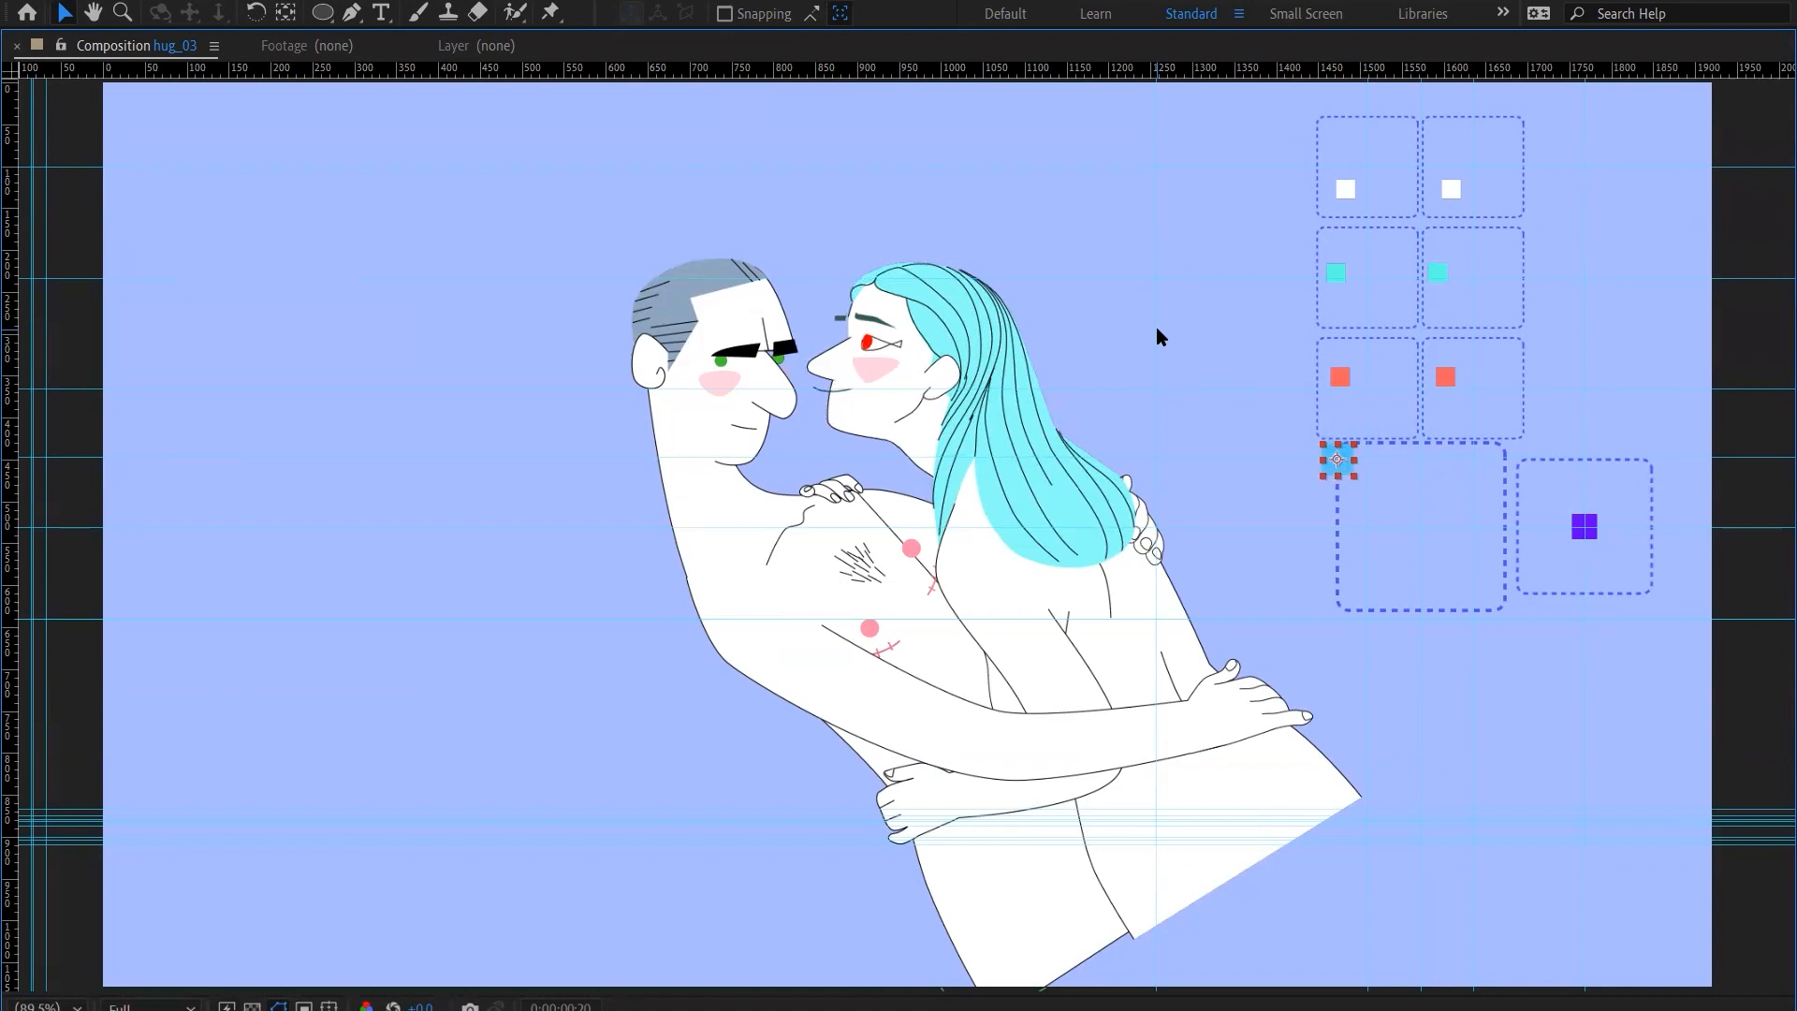
{"action": "key", "text": "shift+Down"}
{"action": "key", "text": "shift+Down"}
{"action": "key", "text": "shift+Down"}
{"action": "key", "text": "shift+Down"}
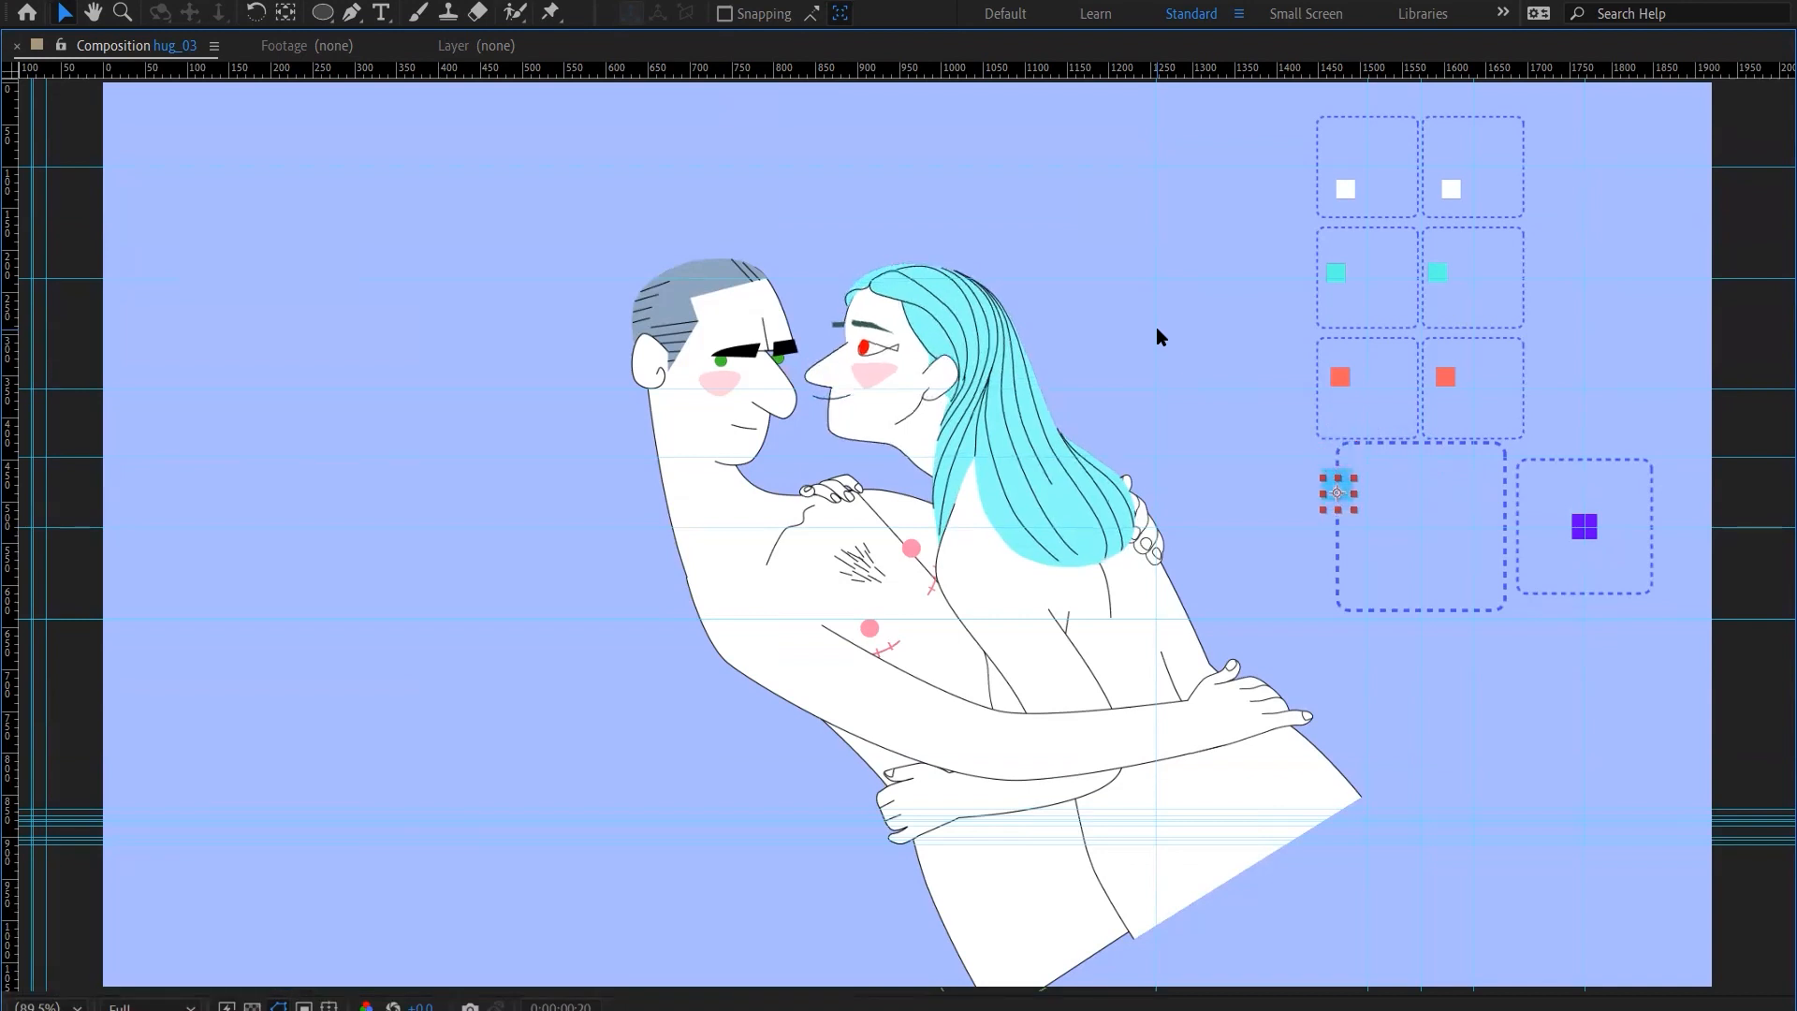
{"action": "key", "text": "shift+Down"}
{"action": "key", "text": "shift+Down"}
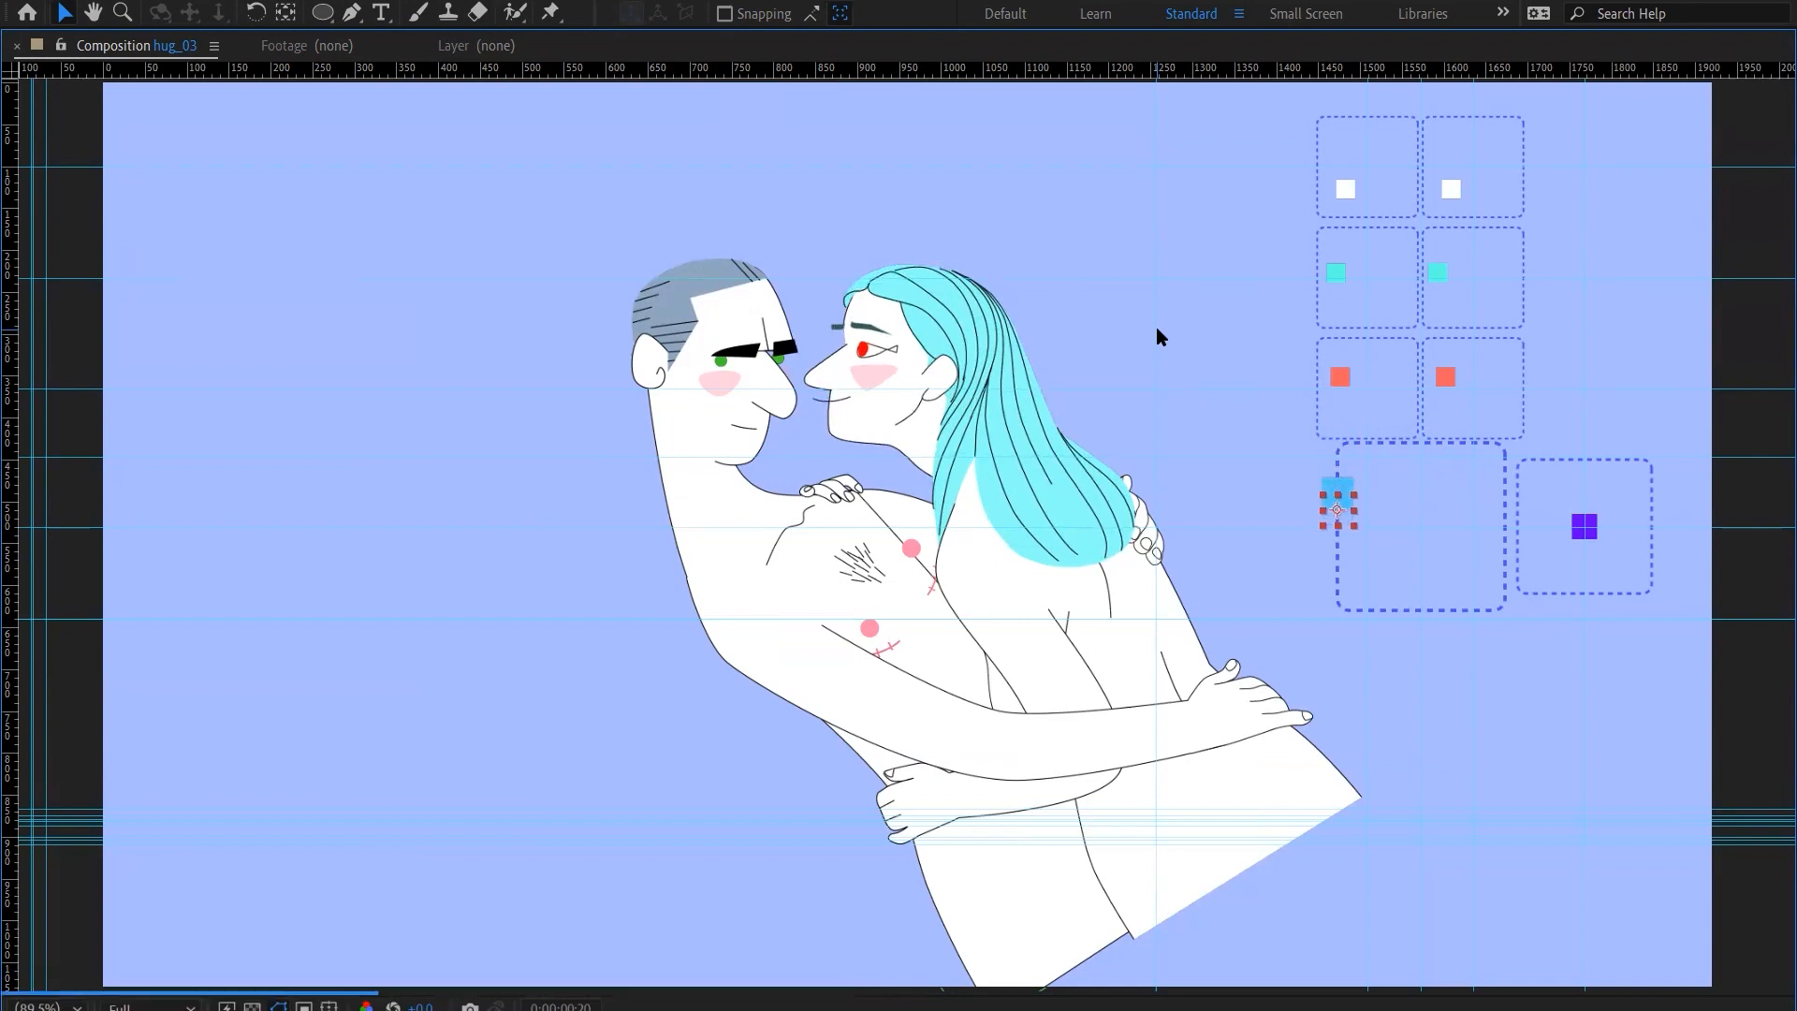
{"action": "key", "text": "shift+Down"}
{"action": "key", "text": "shift+Down"}
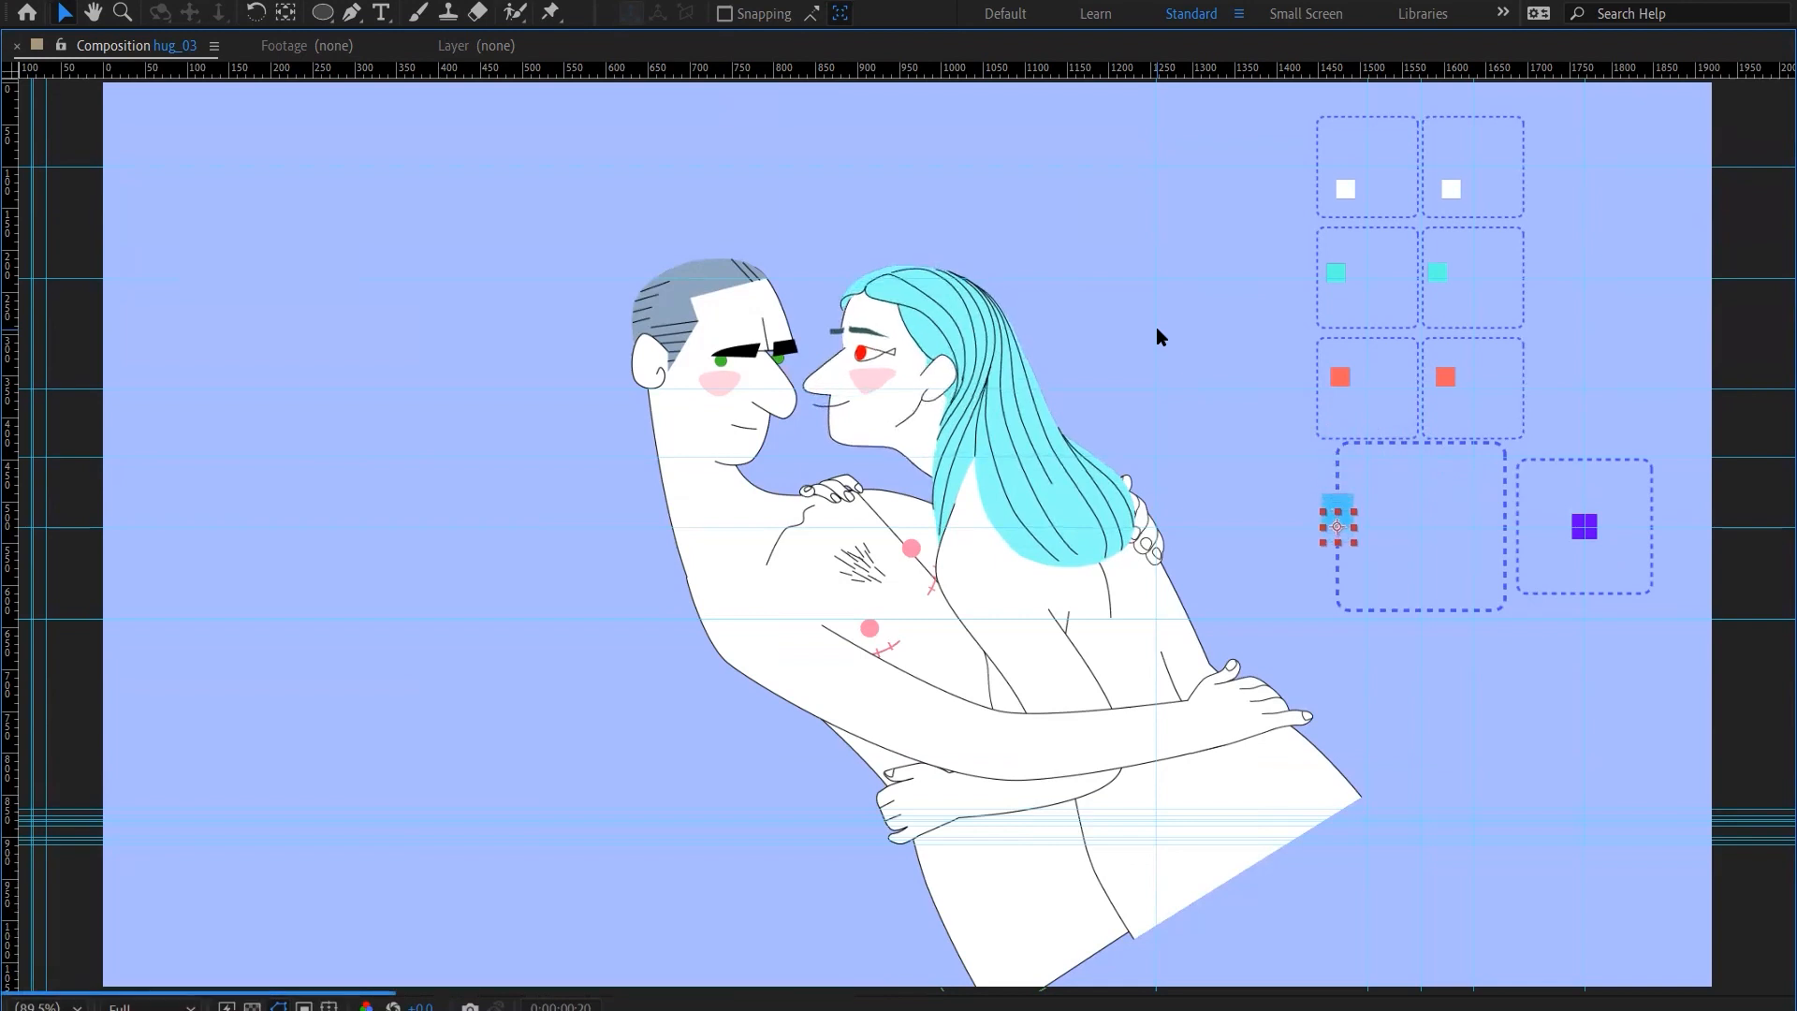
{"action": "key", "text": "shift+Down"}
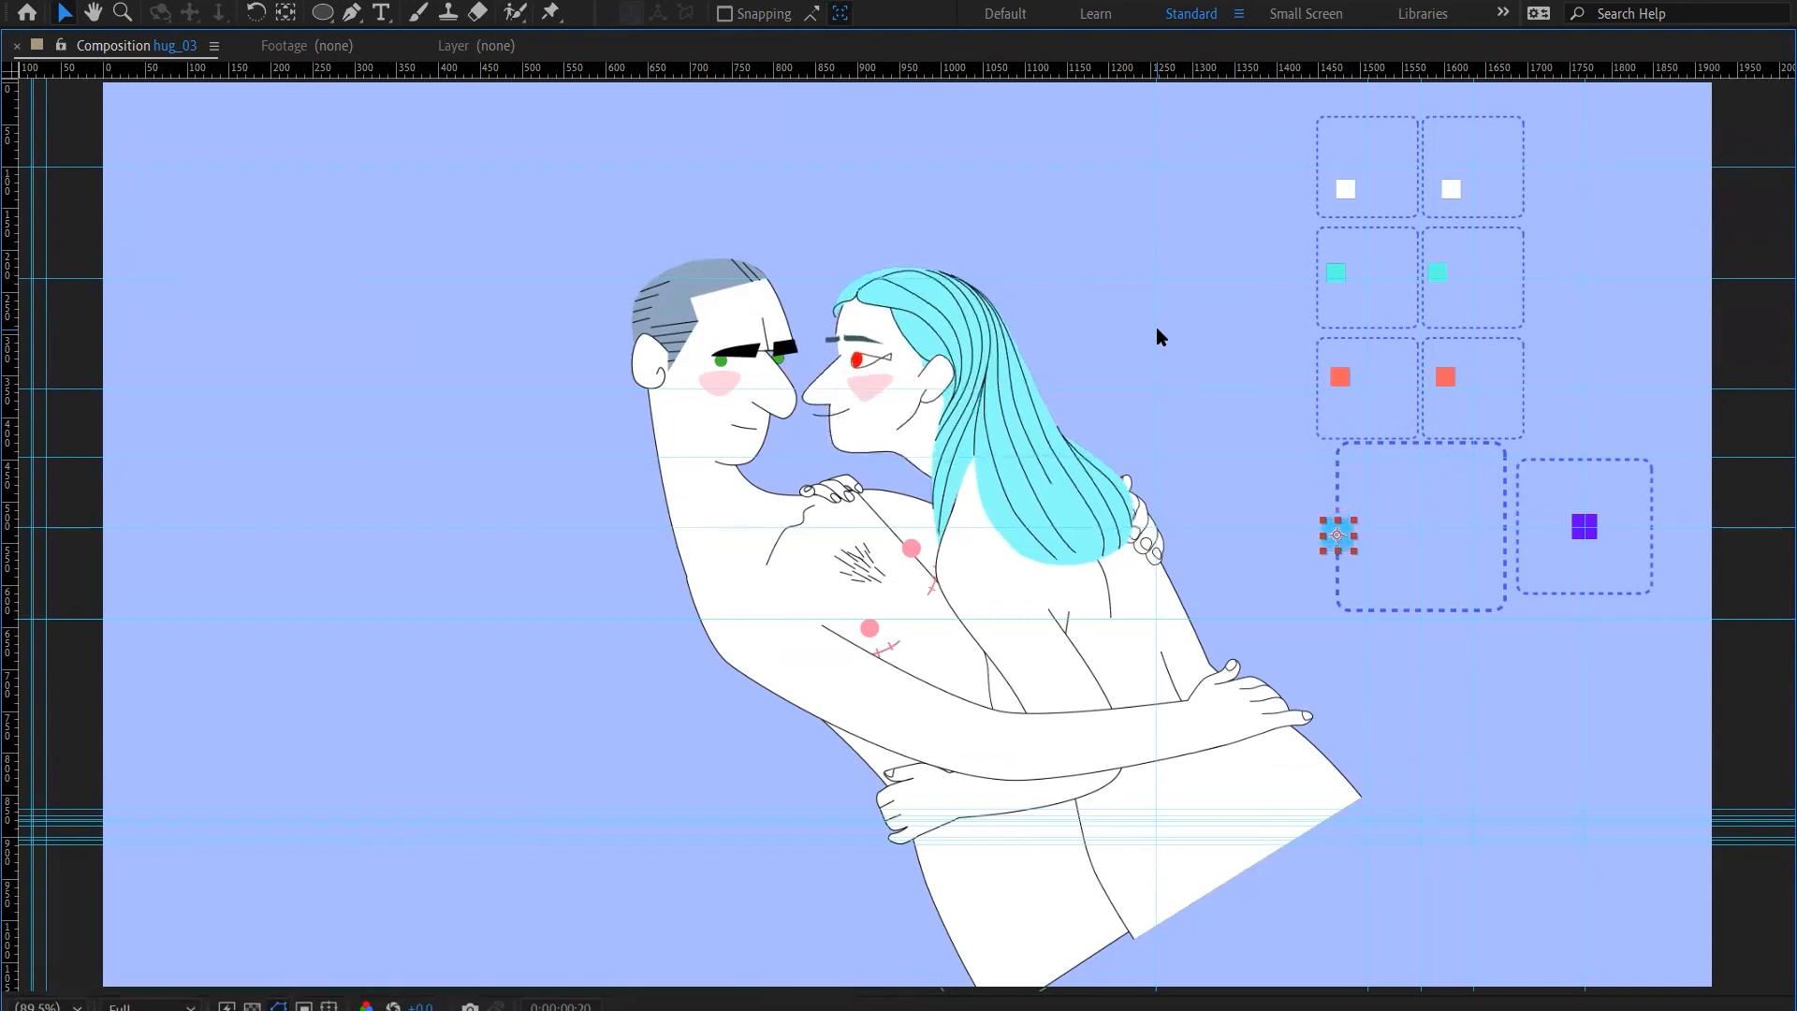
Lower the F HEAD controller from mid-height to its frame's lower-left corner to tilt the woman's face down
{"action": "key", "text": "shift+Down"}
{"action": "key", "text": "shift+Down"}
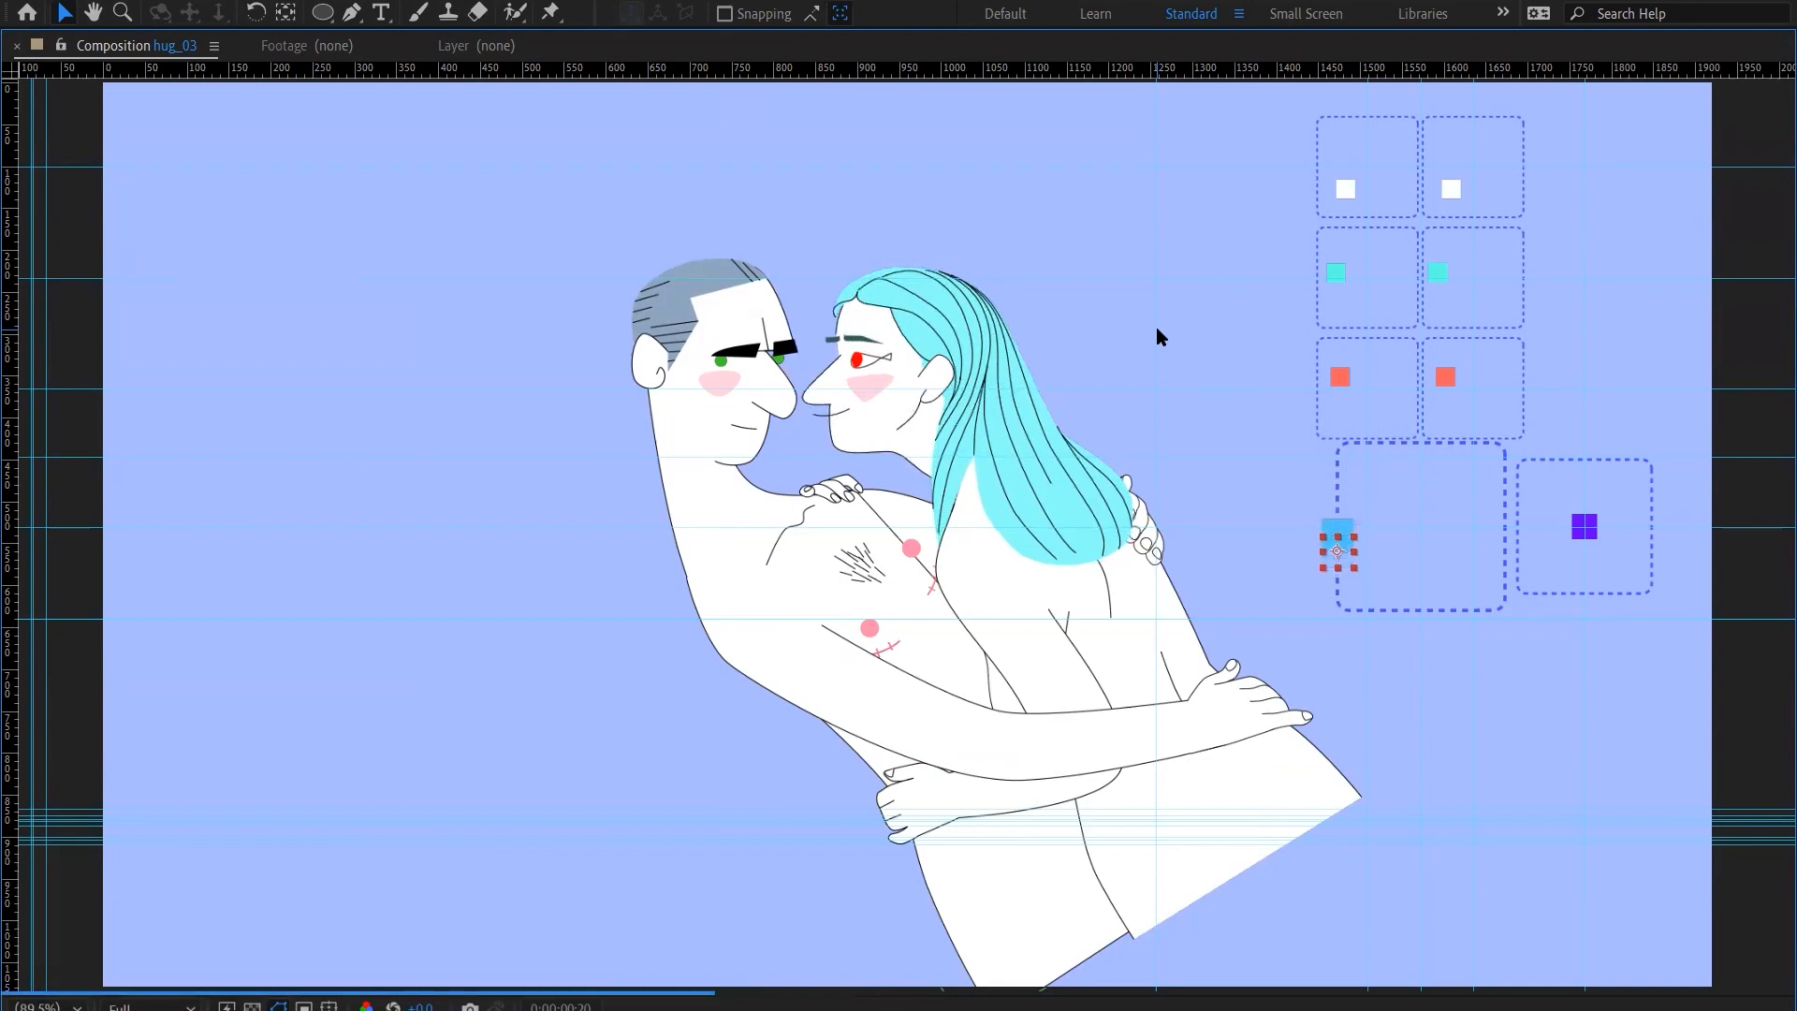
{"action": "key", "text": "shift+Down"}
{"action": "key", "text": "shift+Down"}
{"action": "key", "text": "shift+Down"}
{"action": "key", "text": "shift+Down"}
{"action": "key", "text": "shift+Down"}
{"action": "key", "text": "shift+Down"}
{"action": "key", "text": "shift+Down"}
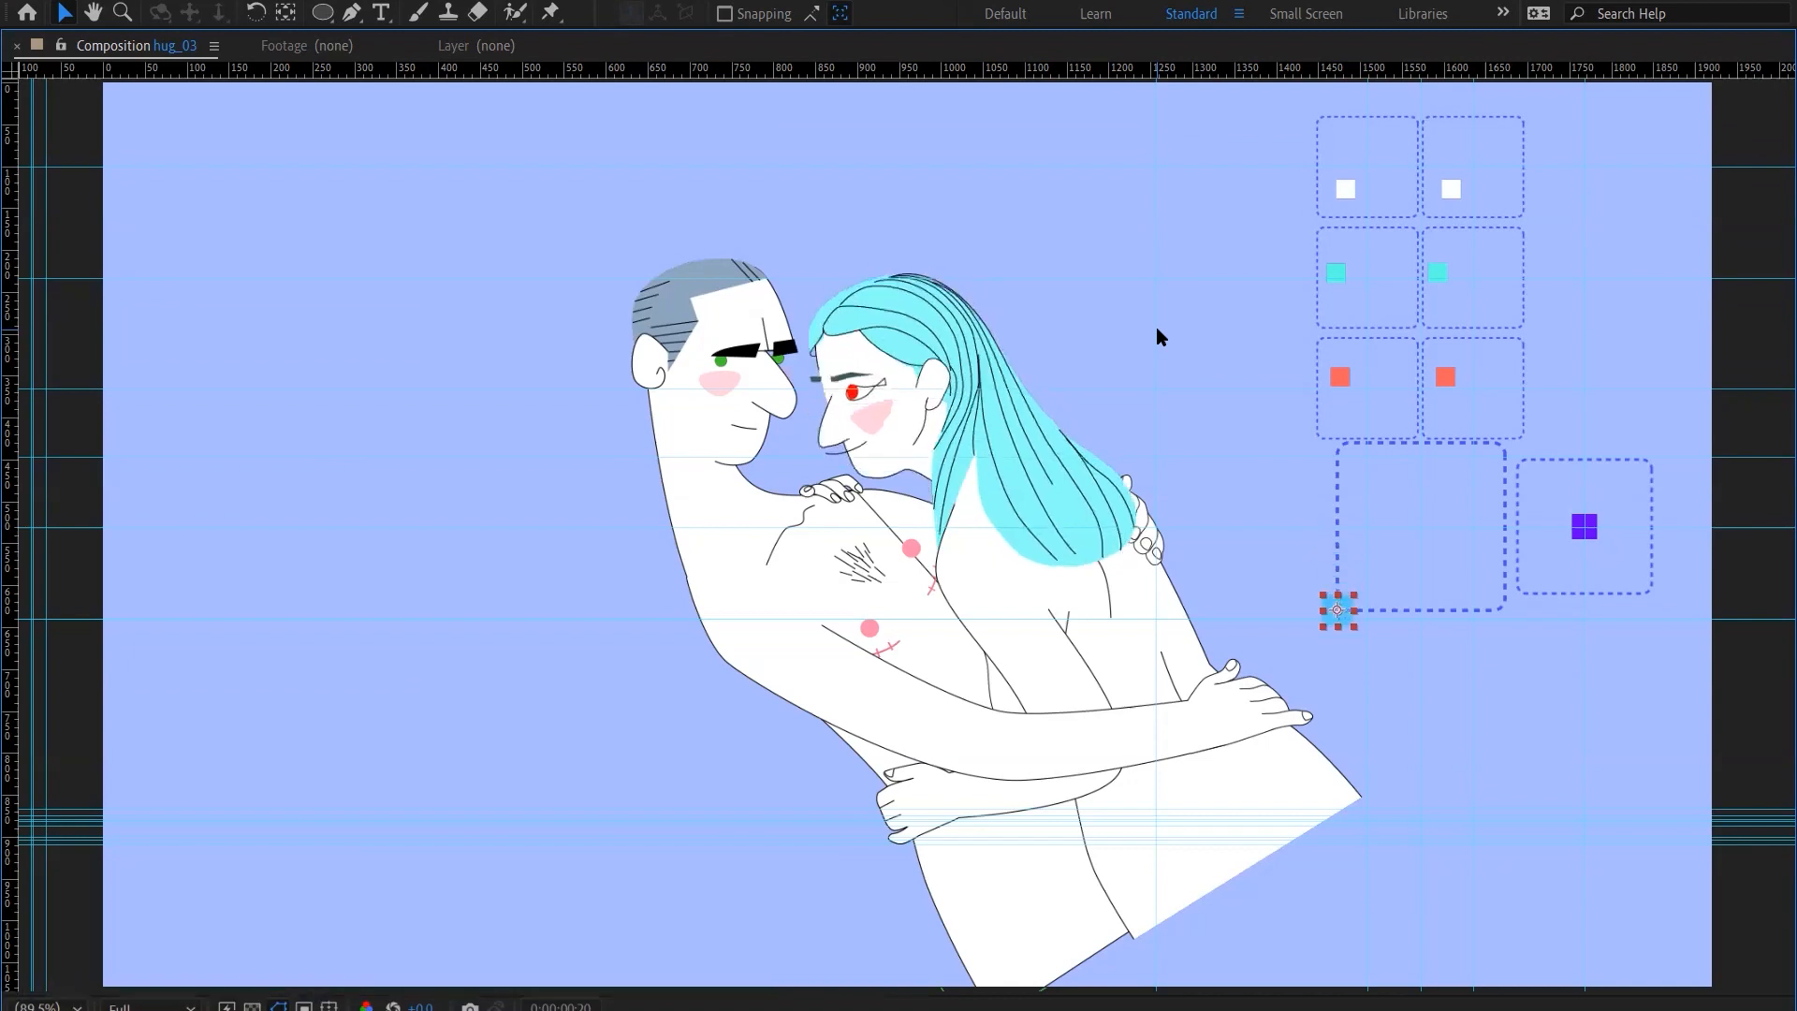
Slide the F HEAD controller along its frame's bottom edge from the lower-left corner to just past the middle
{"action": "key", "text": "shift+Right"}
{"action": "key", "text": "shift+Right"}
{"action": "key", "text": "shift+Right"}
{"action": "key", "text": "shift+Right"}
{"action": "key", "text": "shift+Right"}
{"action": "key", "text": "shift+Right"}
{"action": "key", "text": "shift+Right"}
{"action": "key", "text": "shift+Right"}
{"action": "key", "text": "shift+Right"}
{"action": "key", "text": "shift+Right"}
{"action": "key", "text": "shift+Right"}
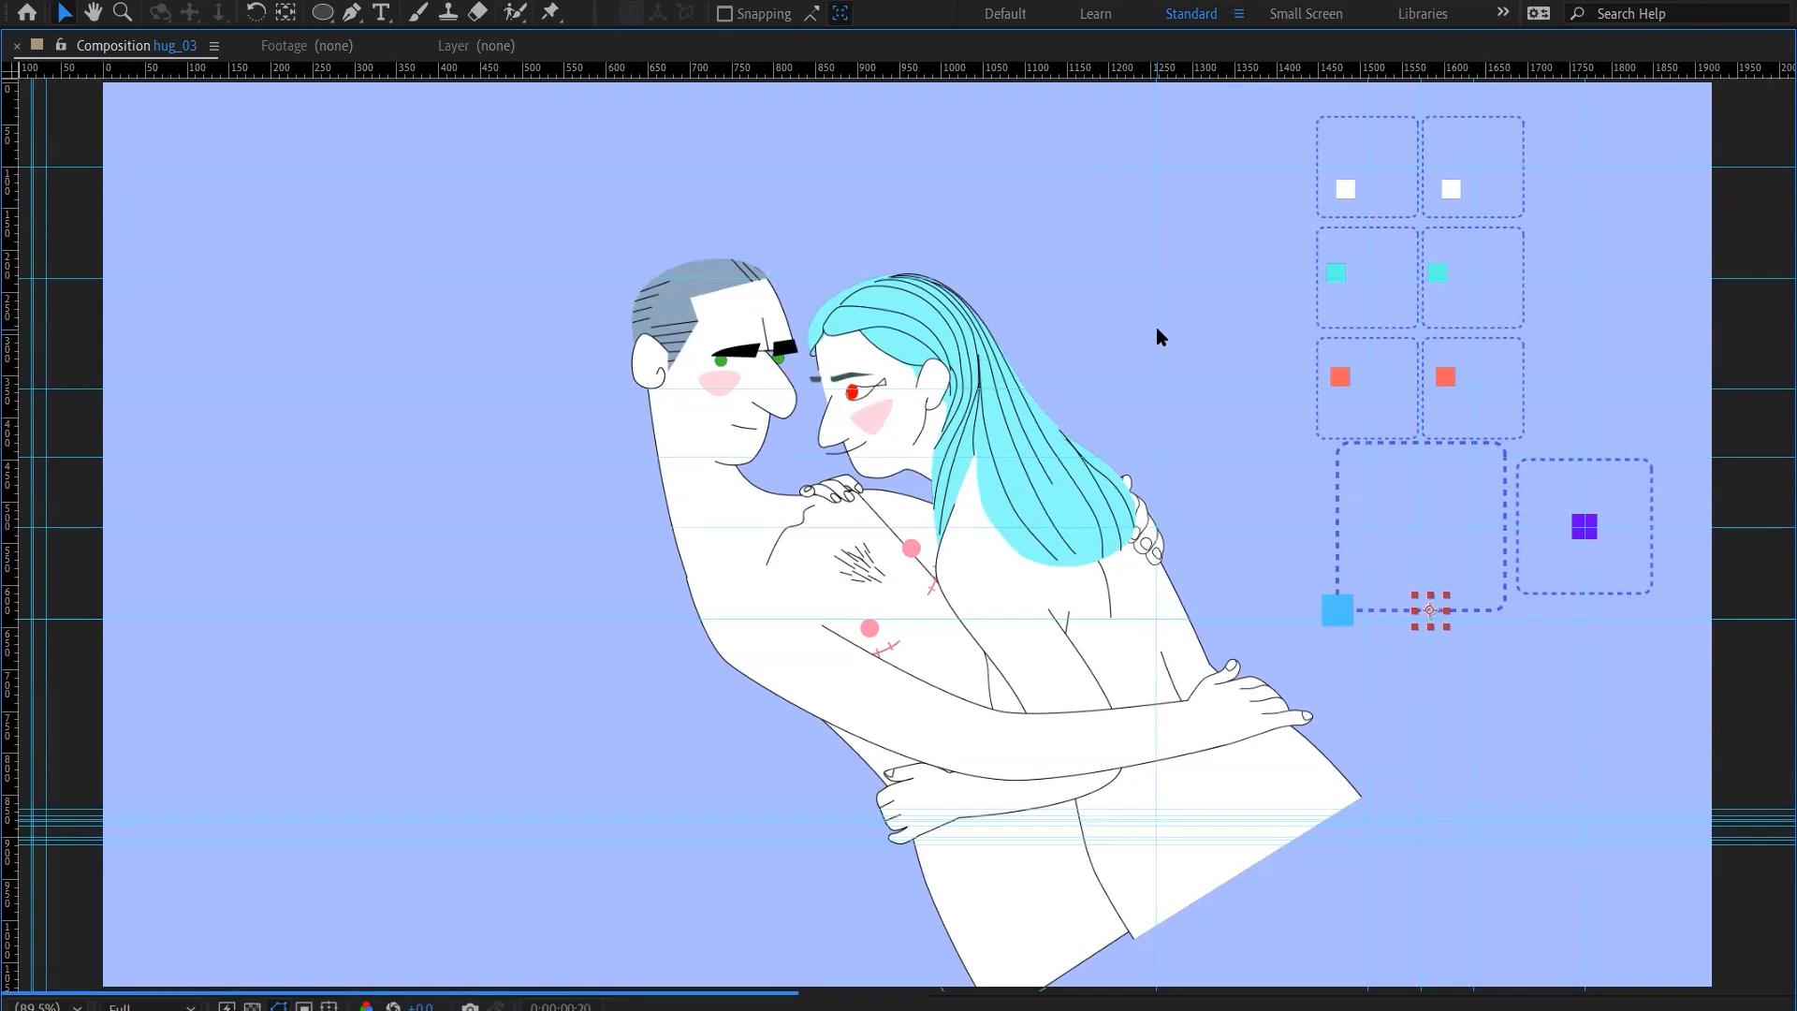
{"action": "key", "text": "shift+Left"}
{"action": "key", "text": "shift+Left"}
{"action": "key", "text": "shift+Right"}
{"action": "key", "text": "shift+Right"}
{"action": "key", "text": "shift+Right"}
{"action": "key", "text": "shift+Right"}
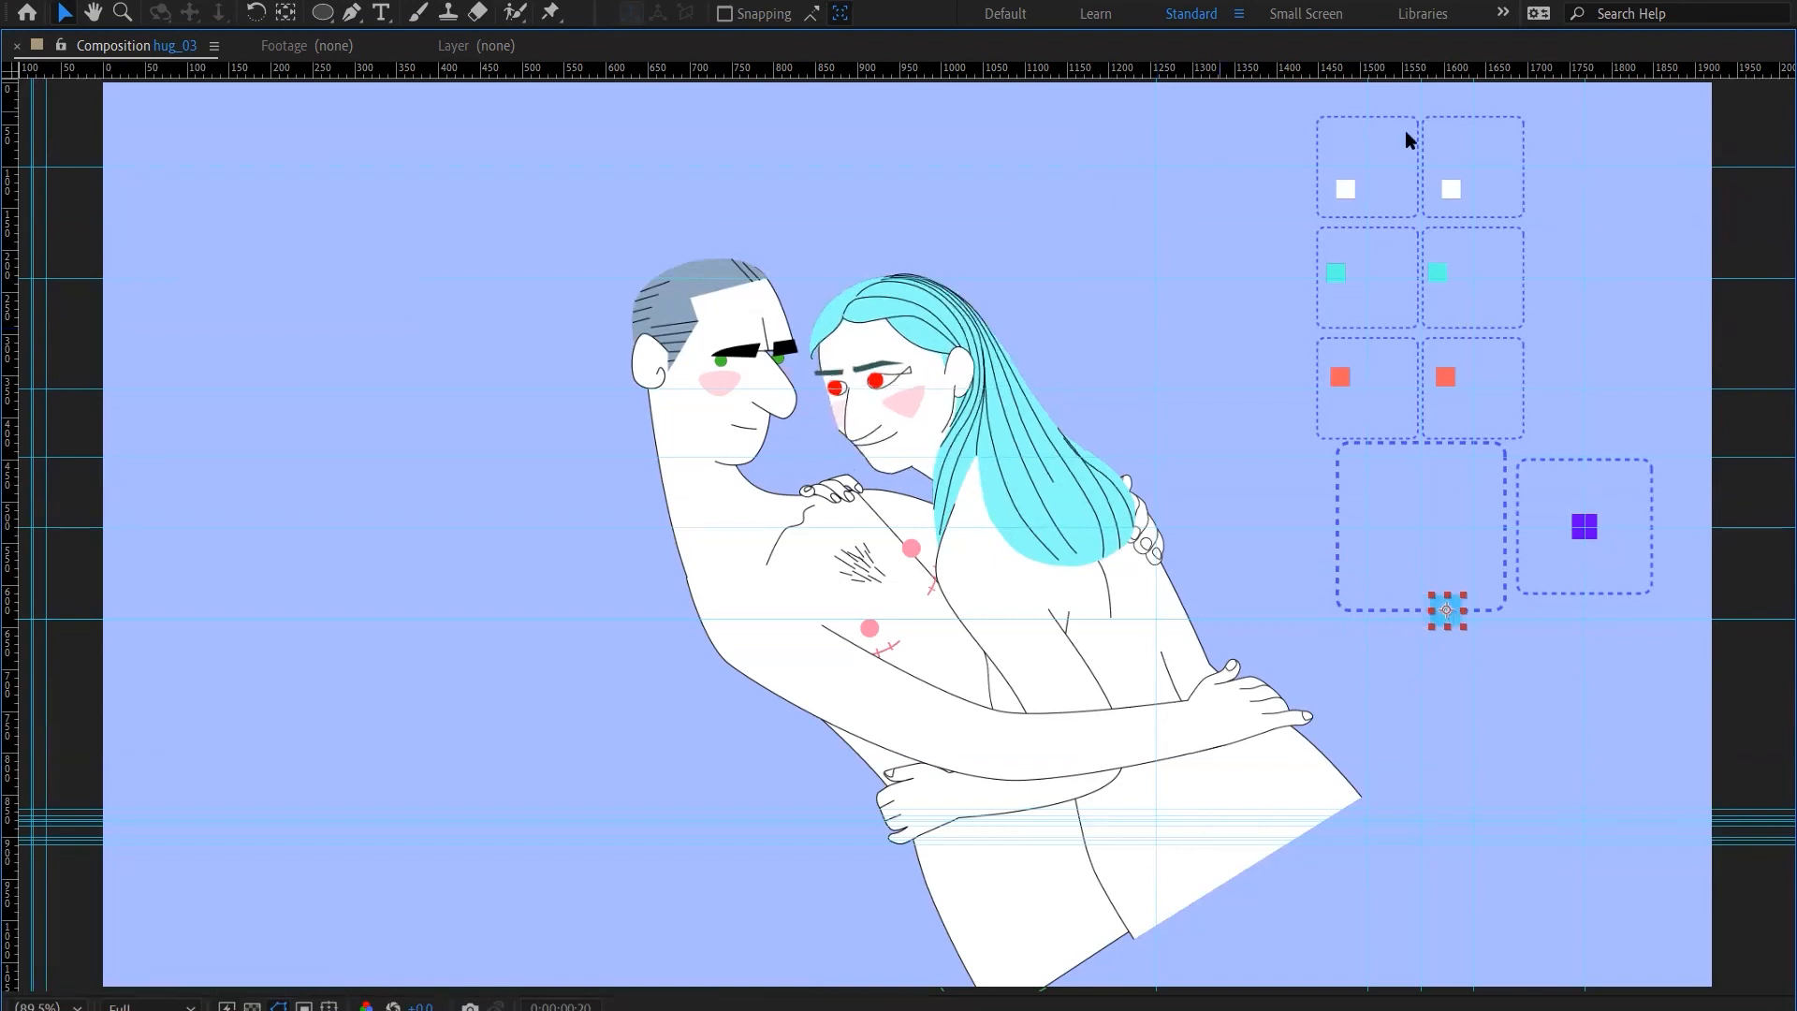
Move the left eye's red pupil controller to the right and back left to shift the woman's gaze
{"action": "left_click", "coordinate": [1345, 375]}
{"action": "left_click", "coordinate": [1447, 374]}
{"action": "key", "text": "ctrl+Down"}
{"action": "left_click", "coordinate": [1447, 377]}
{"action": "key", "text": "shift+Right"}
{"action": "key", "text": "shift+Right"}
{"action": "key", "text": "shift+Right"}
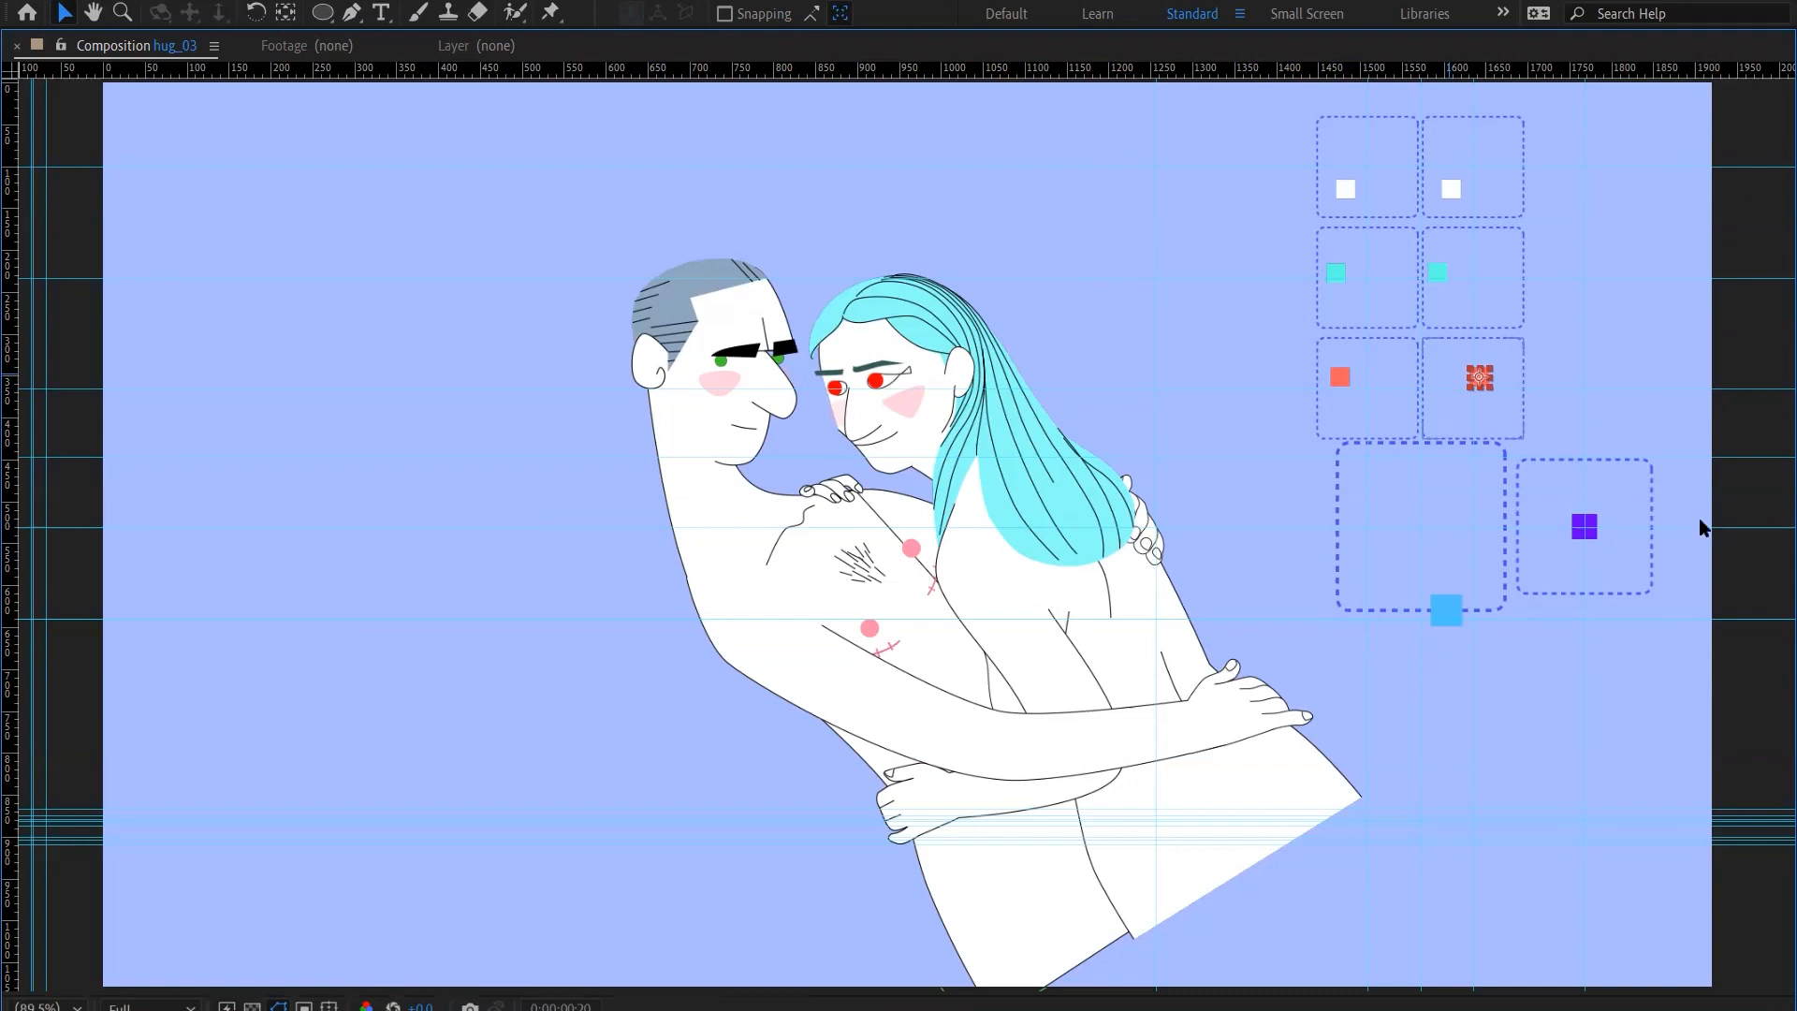
{"action": "key", "text": "shift+Left"}
{"action": "key", "text": "shift+Left"}
{"action": "key", "text": "shift+Left"}
{"action": "key", "text": "shift+Left"}
{"action": "key", "text": "ctrl+Down"}
{"action": "key", "text": "shift+Left"}
Nudge the purple B.L HAND controller right of its frame's centre and return it to the centre
{"action": "left_click", "coordinate": [1595, 522]}
{"action": "key", "text": "shift+Right"}
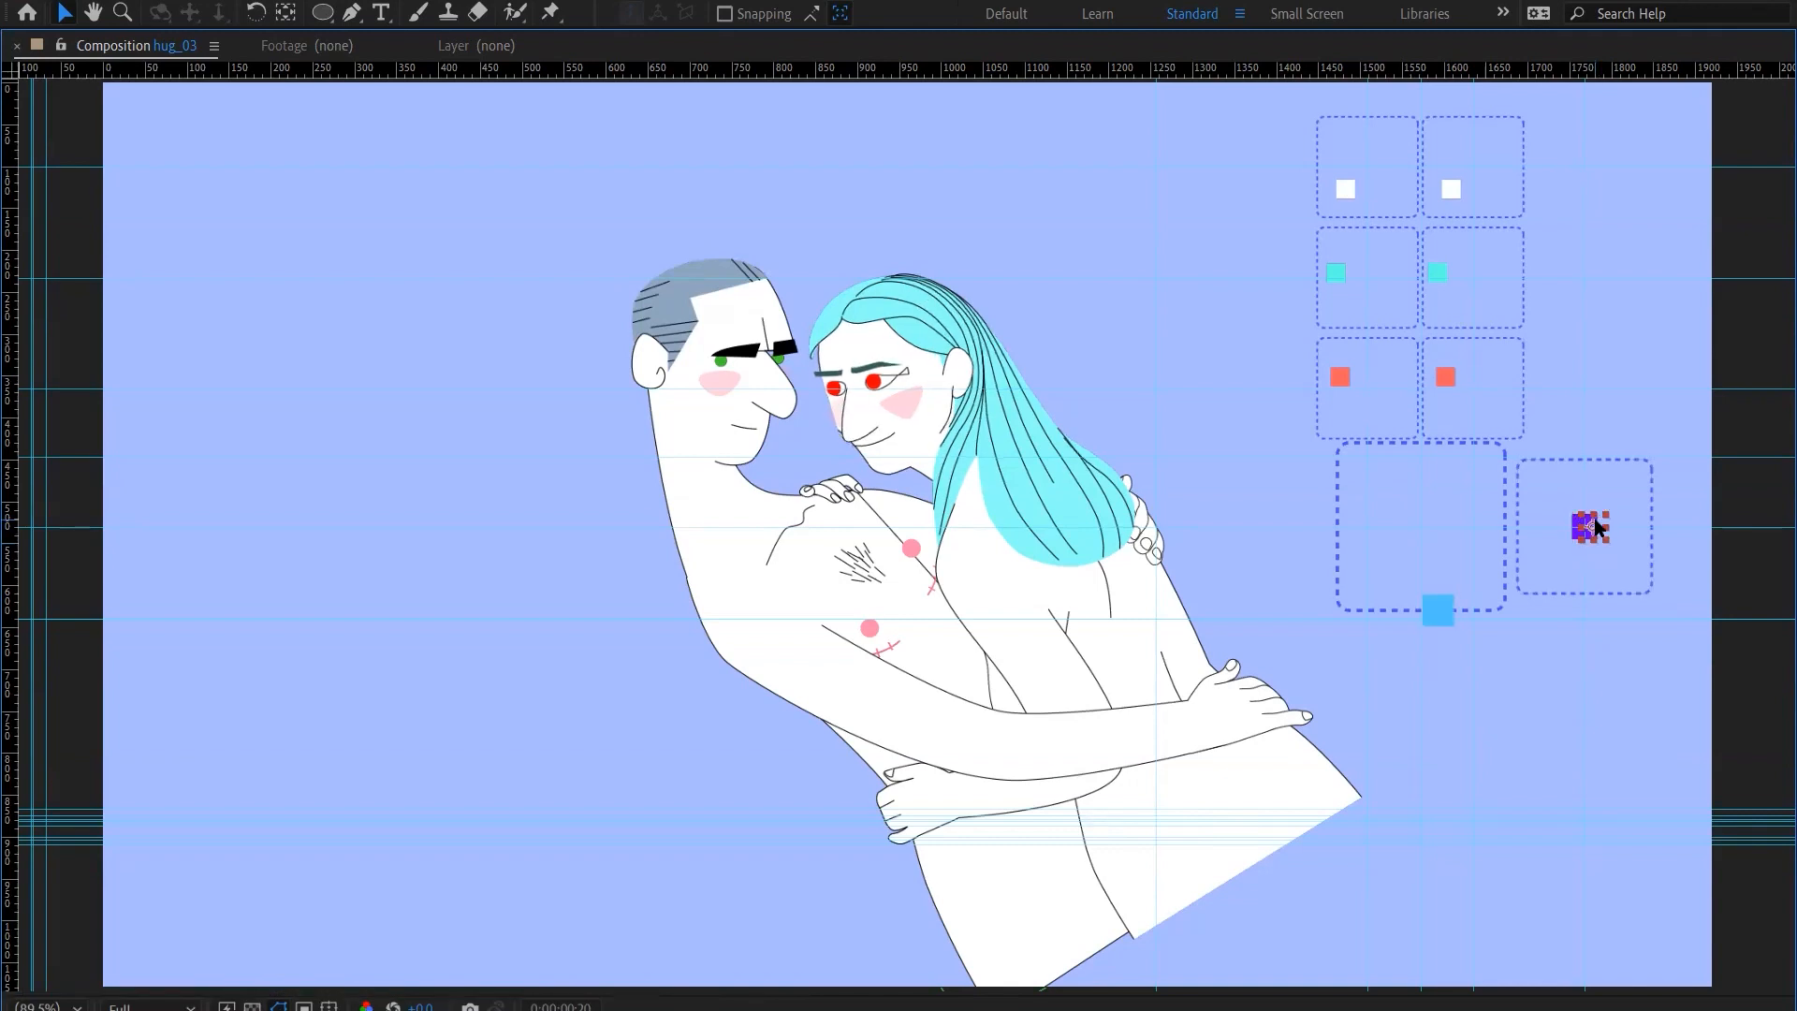
{"action": "key", "text": "shift+Right"}
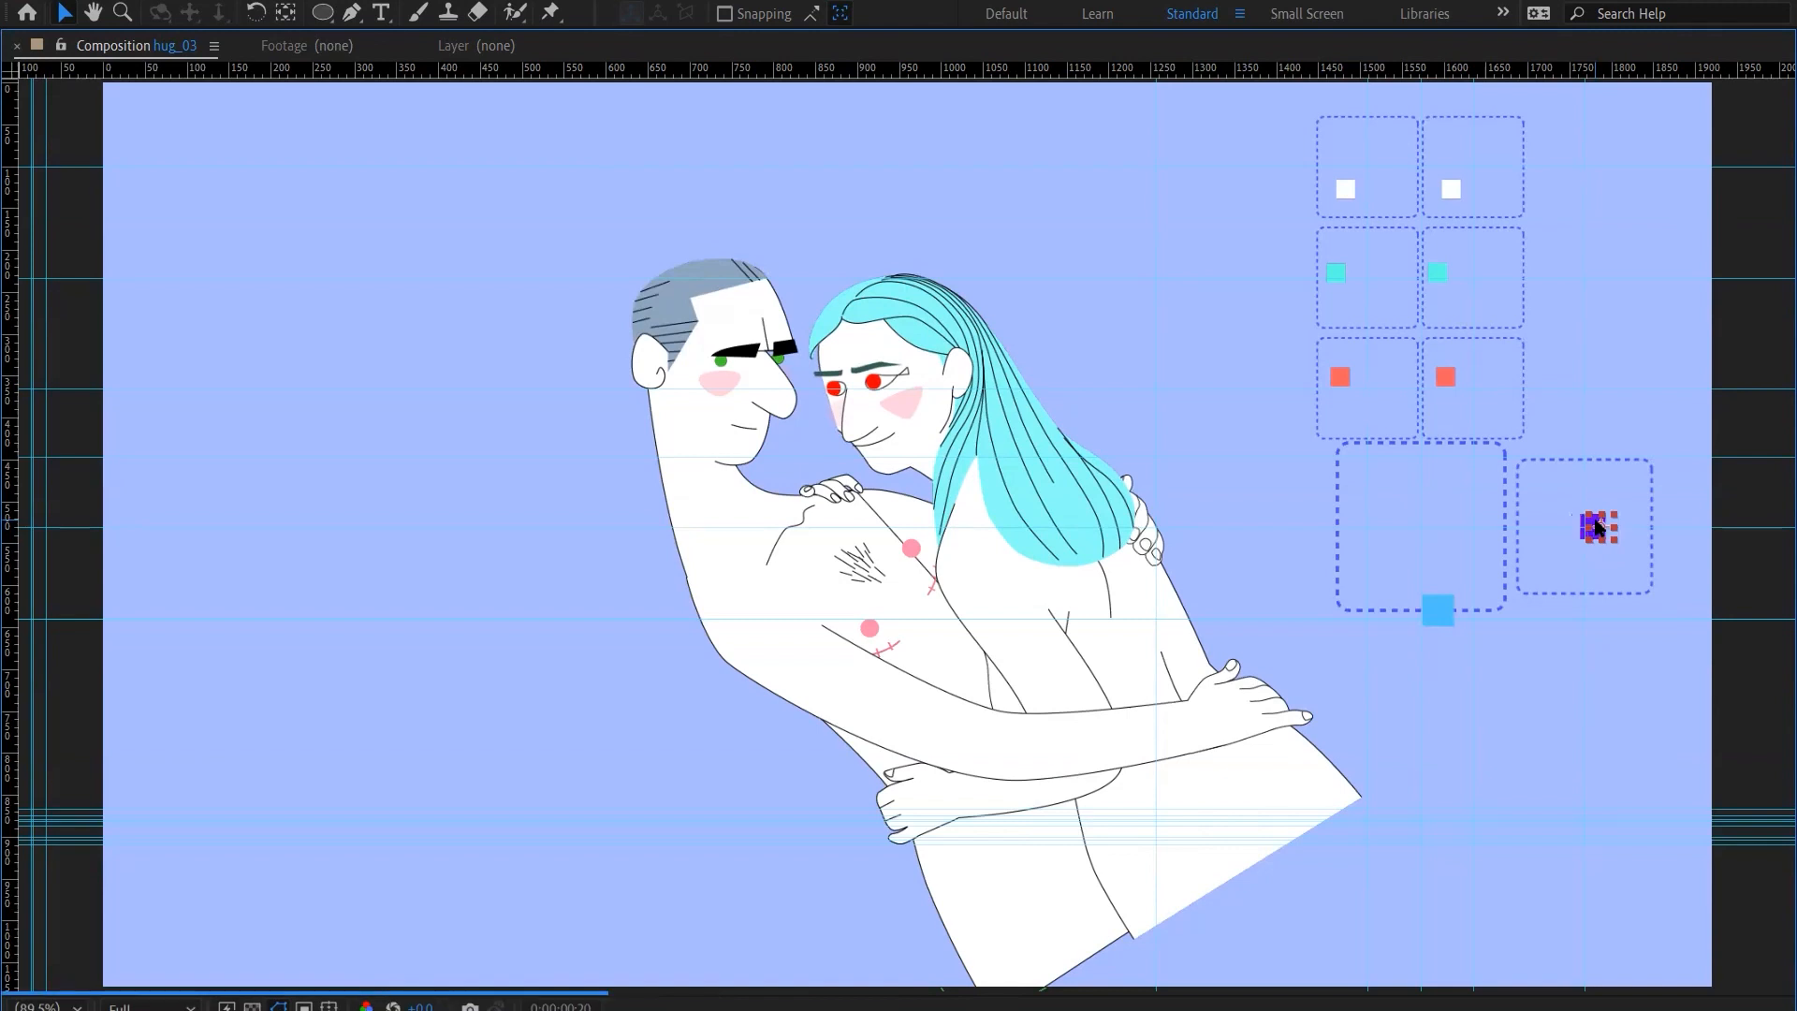
{"action": "key", "text": "shift+Right"}
{"action": "key", "text": "shift+Left"}
Sweep the L EYE WHITE controller to the right within its frame and back to the left
{"action": "key", "text": "shift+Left"}
{"action": "key", "text": "shift+Left"}
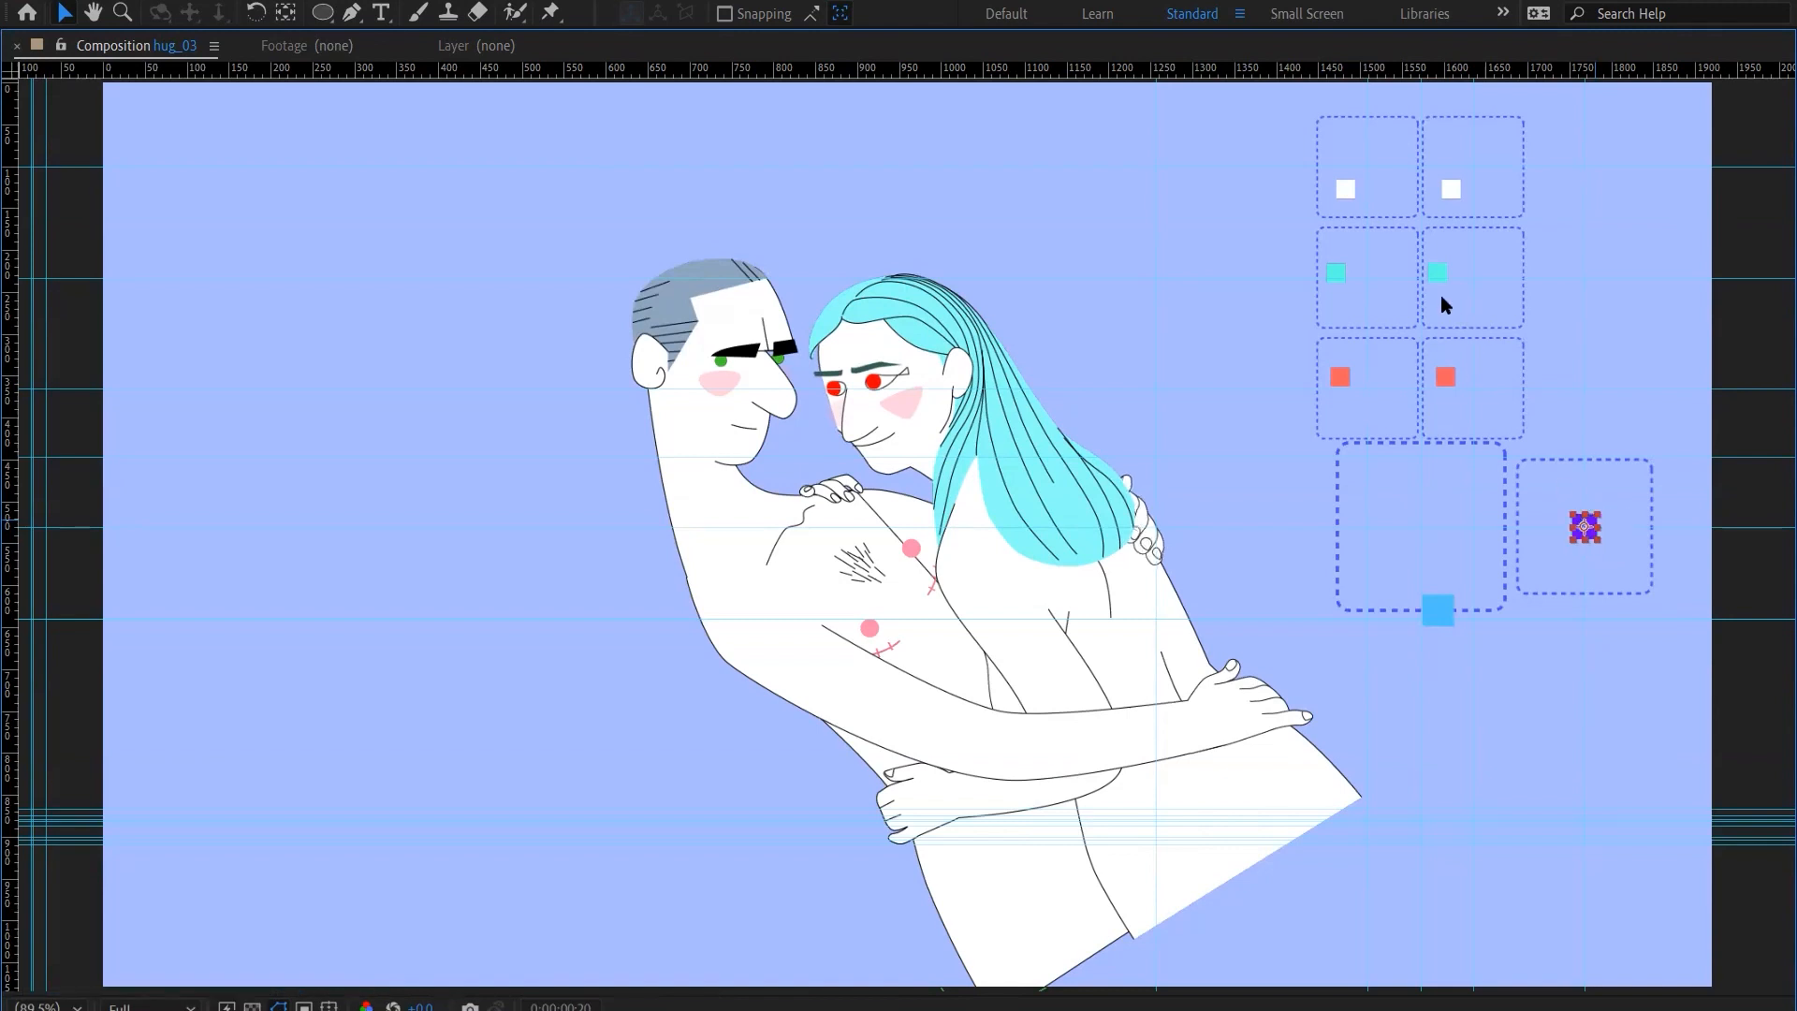
{"action": "left_click", "coordinate": [1438, 273]}
{"action": "key", "text": "shift+Right"}
{"action": "key", "text": "shift+Right"}
{"action": "key", "text": "shift+Right"}
{"action": "key", "text": "shift+Right"}
{"action": "key", "text": "shift+Right"}
{"action": "key", "text": "shift+Right"}
{"action": "key", "text": "shift+Right"}
{"action": "key", "text": "shift+Right"}
{"action": "key", "text": "shift+Left"}
{"action": "key", "text": "shift+Left"}
{"action": "key", "text": "shift+Left"}
{"action": "key", "text": "shift+Left"}
{"action": "key", "text": "shift+Left"}
{"action": "key", "text": "shift+Left"}
{"action": "key", "text": "shift+Left"}
Lower the L EYE WHITE controller in its frame, raise it partway, and restore the full workspace from the maximized composition view
{"action": "key", "text": "shift+Down"}
{"action": "key", "text": "shift+Down"}
{"action": "key", "text": "shift+Down"}
{"action": "key", "text": "shift+Down"}
{"action": "key", "text": "shift+Down"}
{"action": "key", "text": "shift+Down"}
{"action": "key", "text": "shift+Down"}
{"action": "key", "text": "shift+Down"}
{"action": "key", "text": "shift+Down"}
{"action": "key", "text": "shift+Down"}
{"action": "key", "text": "shift+Up"}
{"action": "key", "text": "shift+Up"}
{"action": "key", "text": "shift+Up"}
{"action": "key", "text": "grave"}
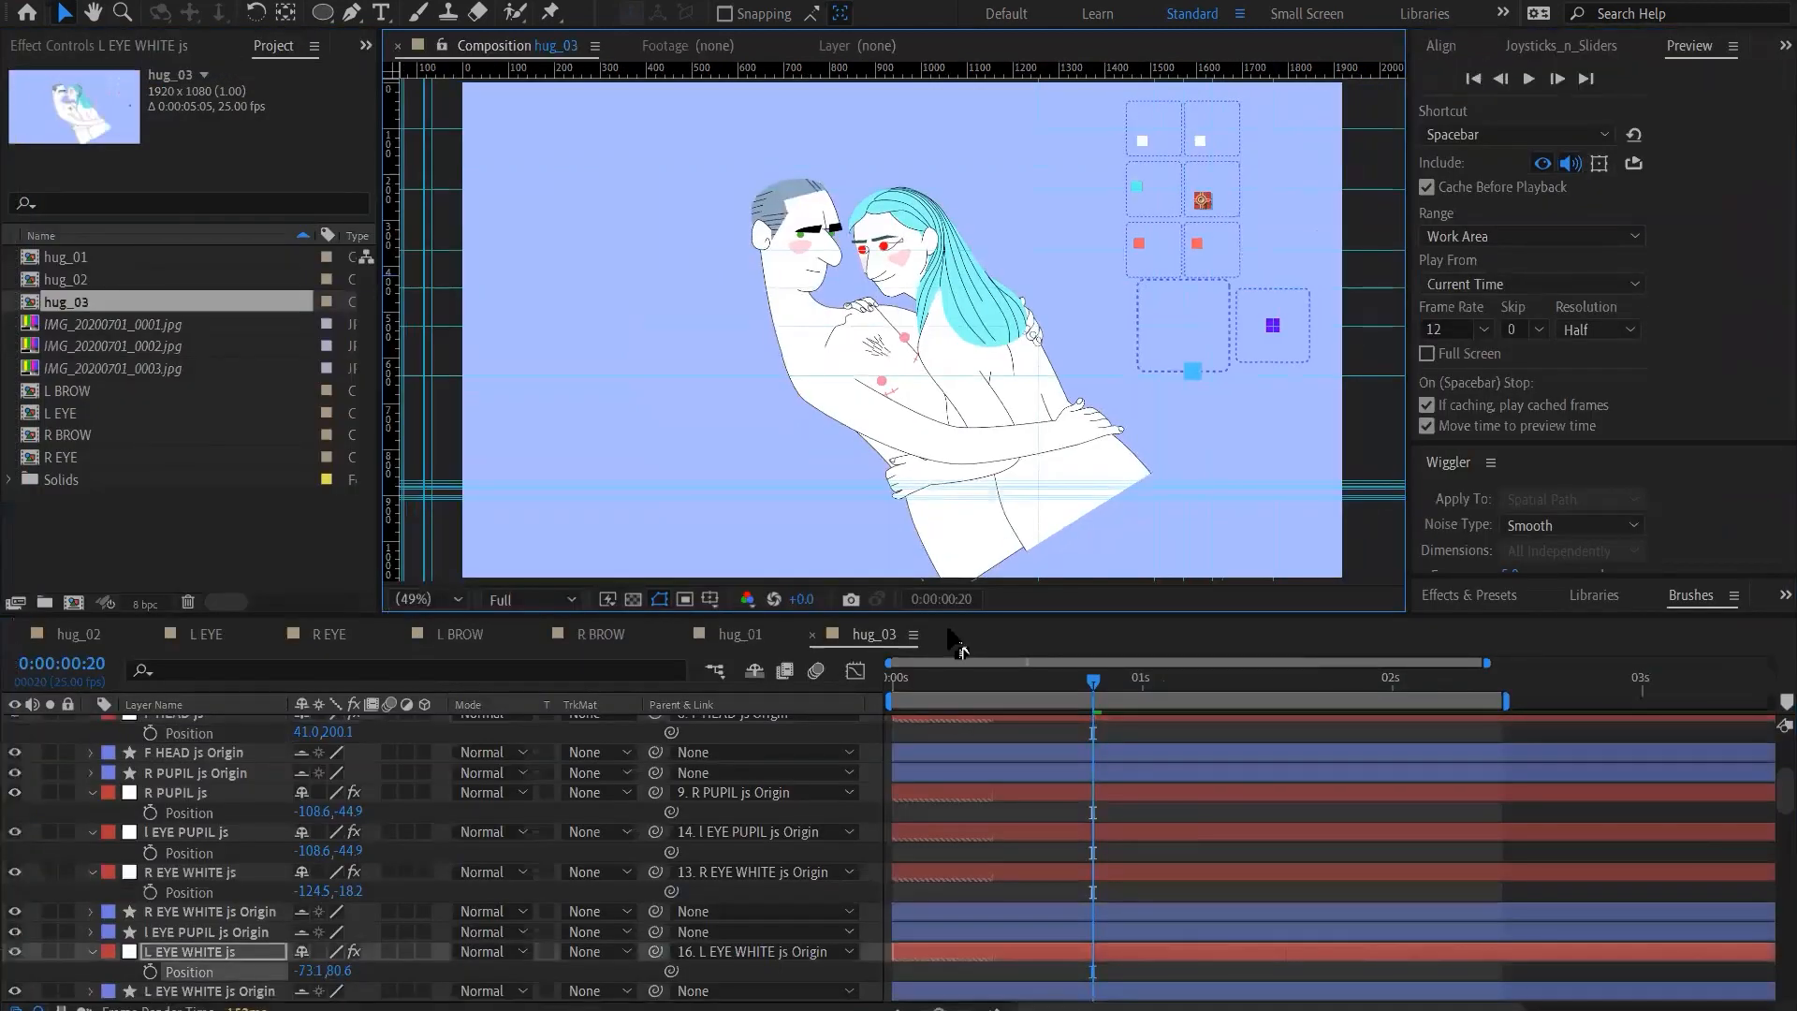
Raise the L EYE WHITE controller toward its frame's top and lower it back to mid-height
{"action": "key", "text": "shift+Up"}
{"action": "key", "text": "shift+Up"}
{"action": "key", "text": "shift+Up"}
{"action": "key", "text": "shift+Up"}
{"action": "key", "text": "shift+Up"}
{"action": "key", "text": "shift+Up"}
{"action": "key", "text": "shift+Up"}
{"action": "key", "text": "shift+Up"}
{"action": "key", "text": "shift+Up"}
{"action": "key", "text": "shift+Down"}
{"action": "key", "text": "shift+Down"}
{"action": "key", "text": "shift+Down"}
{"action": "key", "text": "shift+Down"}
{"action": "key", "text": "shift+Down"}
Raise the L BROW controller past its frame's top edge and lower it back into the frame
{"action": "left_click", "coordinate": [1200, 140]}
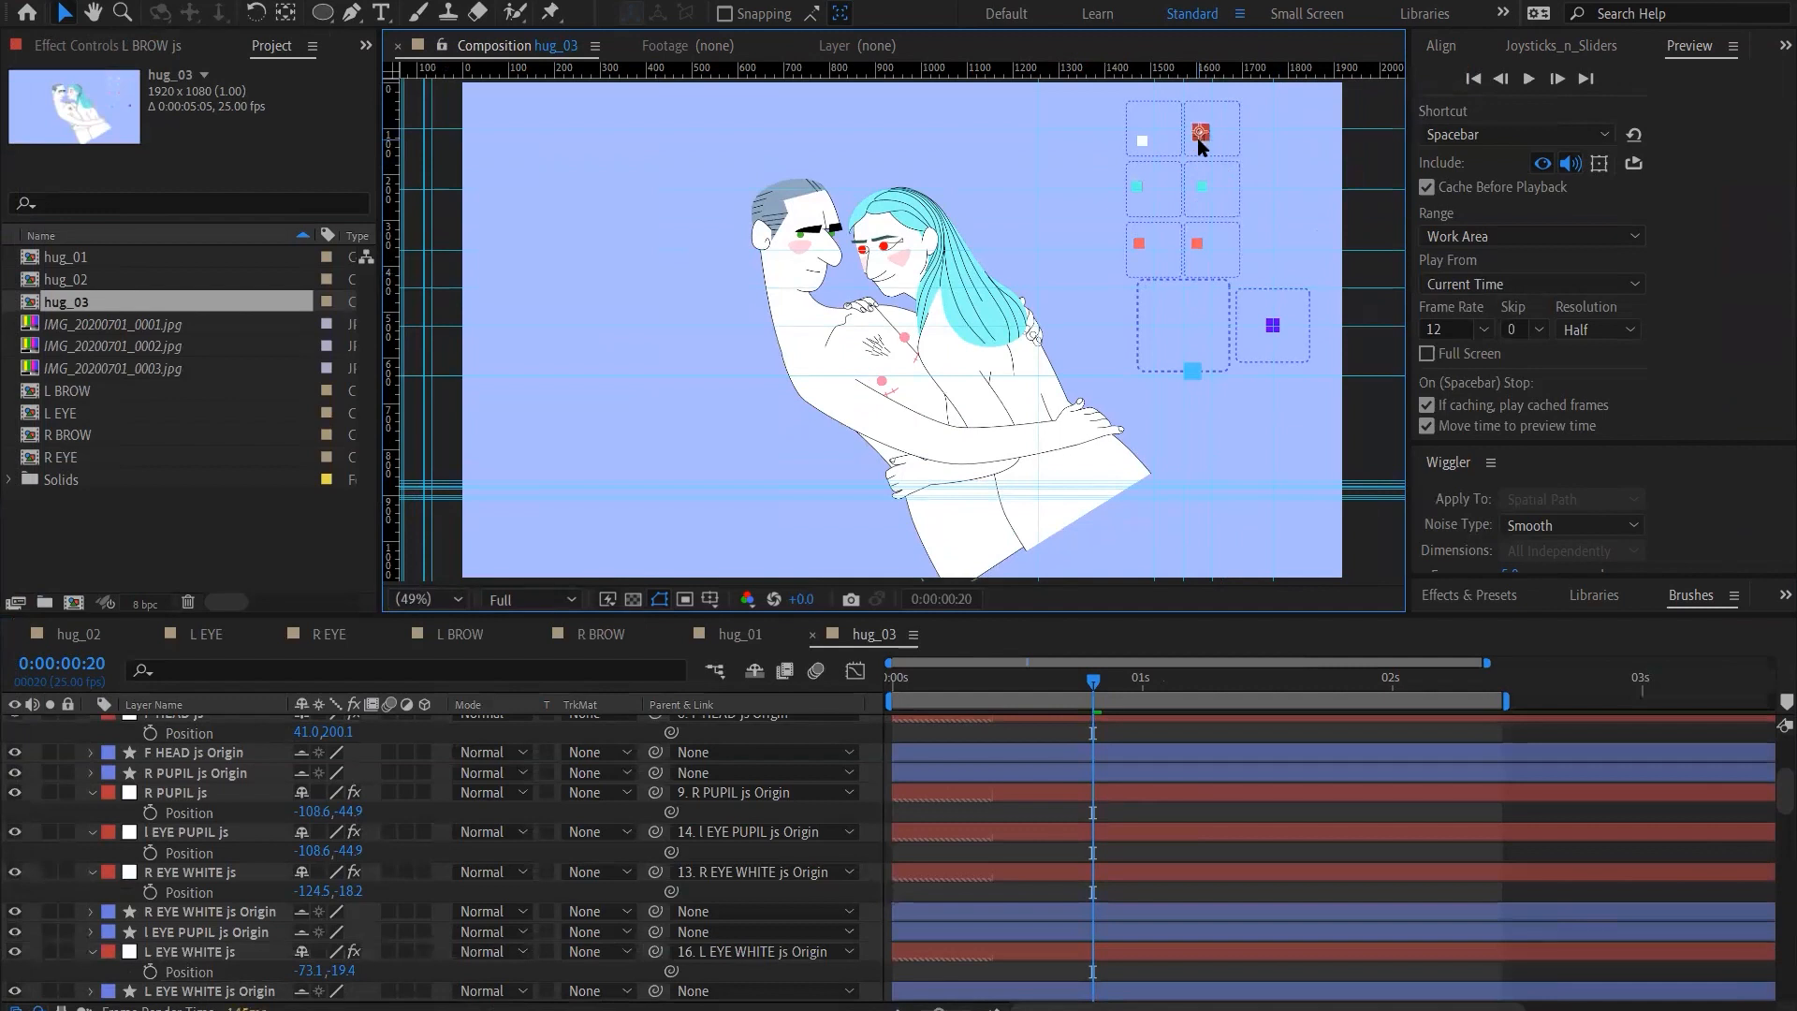
{"action": "key", "text": "ctrl+Down"}
{"action": "key", "text": "ctrl+Up"}
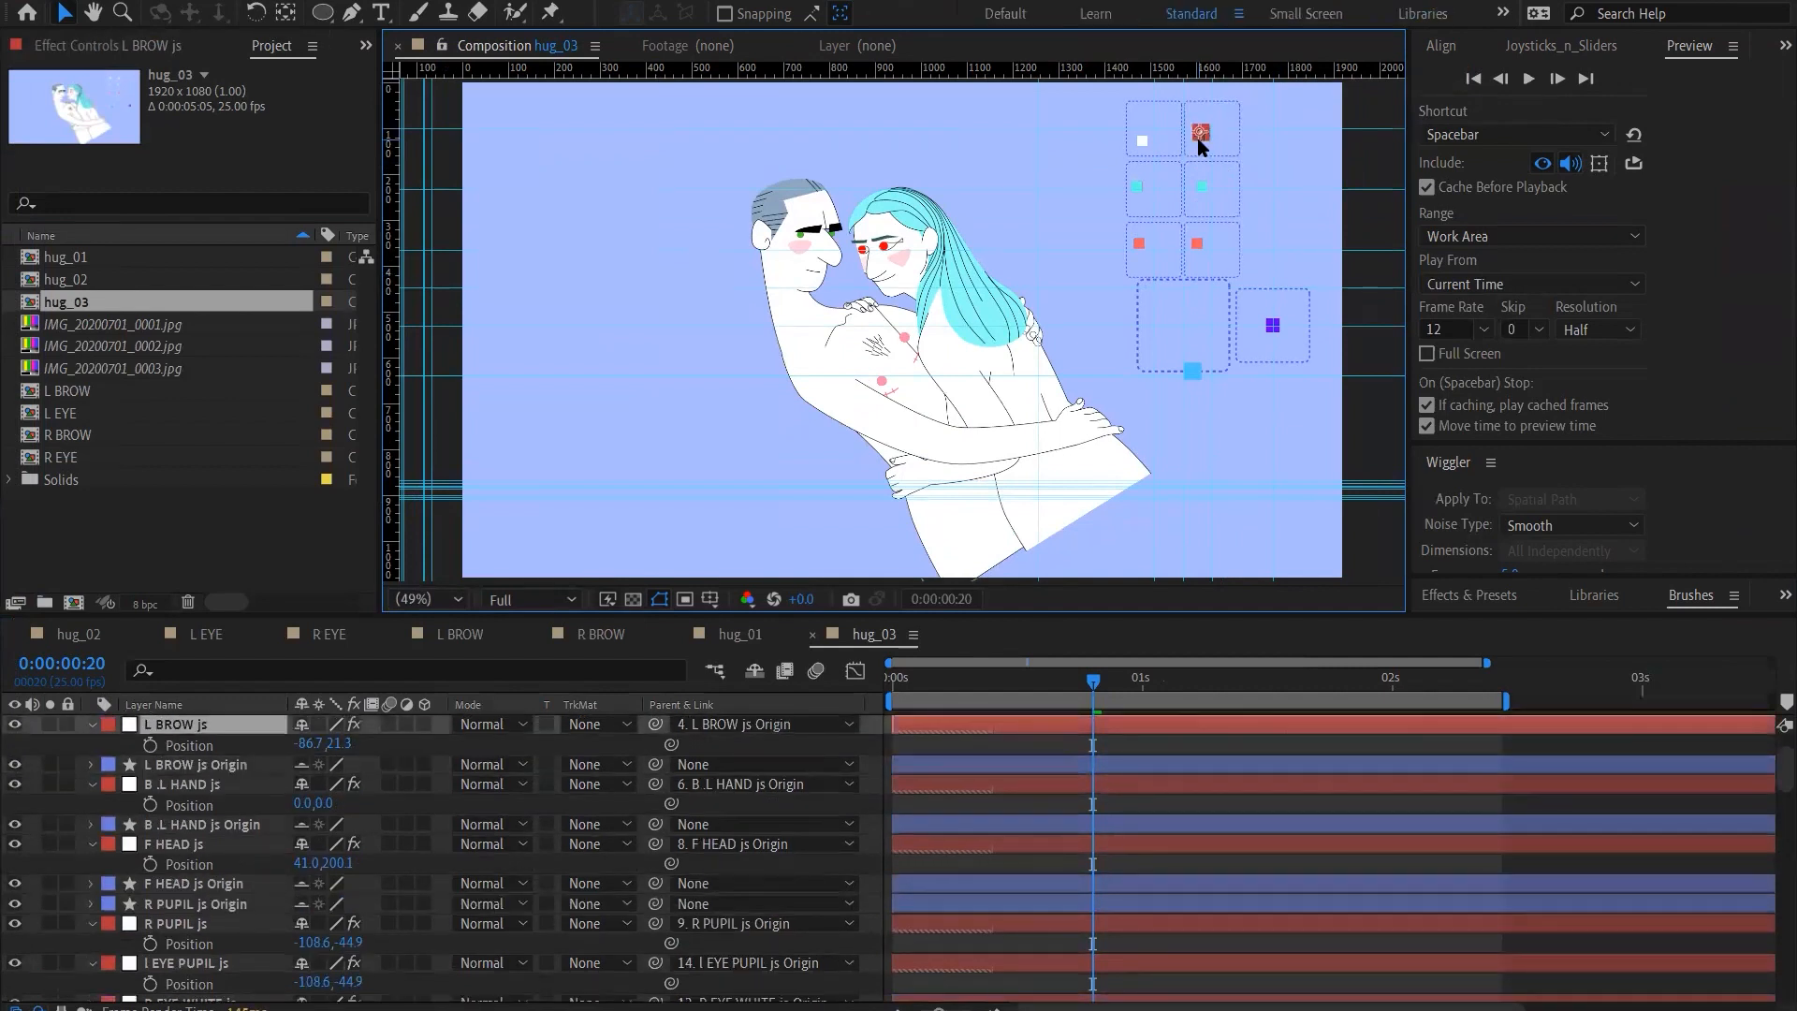
{"action": "key", "text": "shift+Up"}
{"action": "key", "text": "shift+Up"}
{"action": "key", "text": "shift+Up"}
{"action": "key", "text": "shift+Up"}
{"action": "key", "text": "shift+Up"}
{"action": "key", "text": "shift+Up"}
{"action": "key", "text": "shift+Up"}
{"action": "key", "text": "shift+Up"}
{"action": "key", "text": "shift+Up"}
{"action": "key", "text": "shift+Up"}
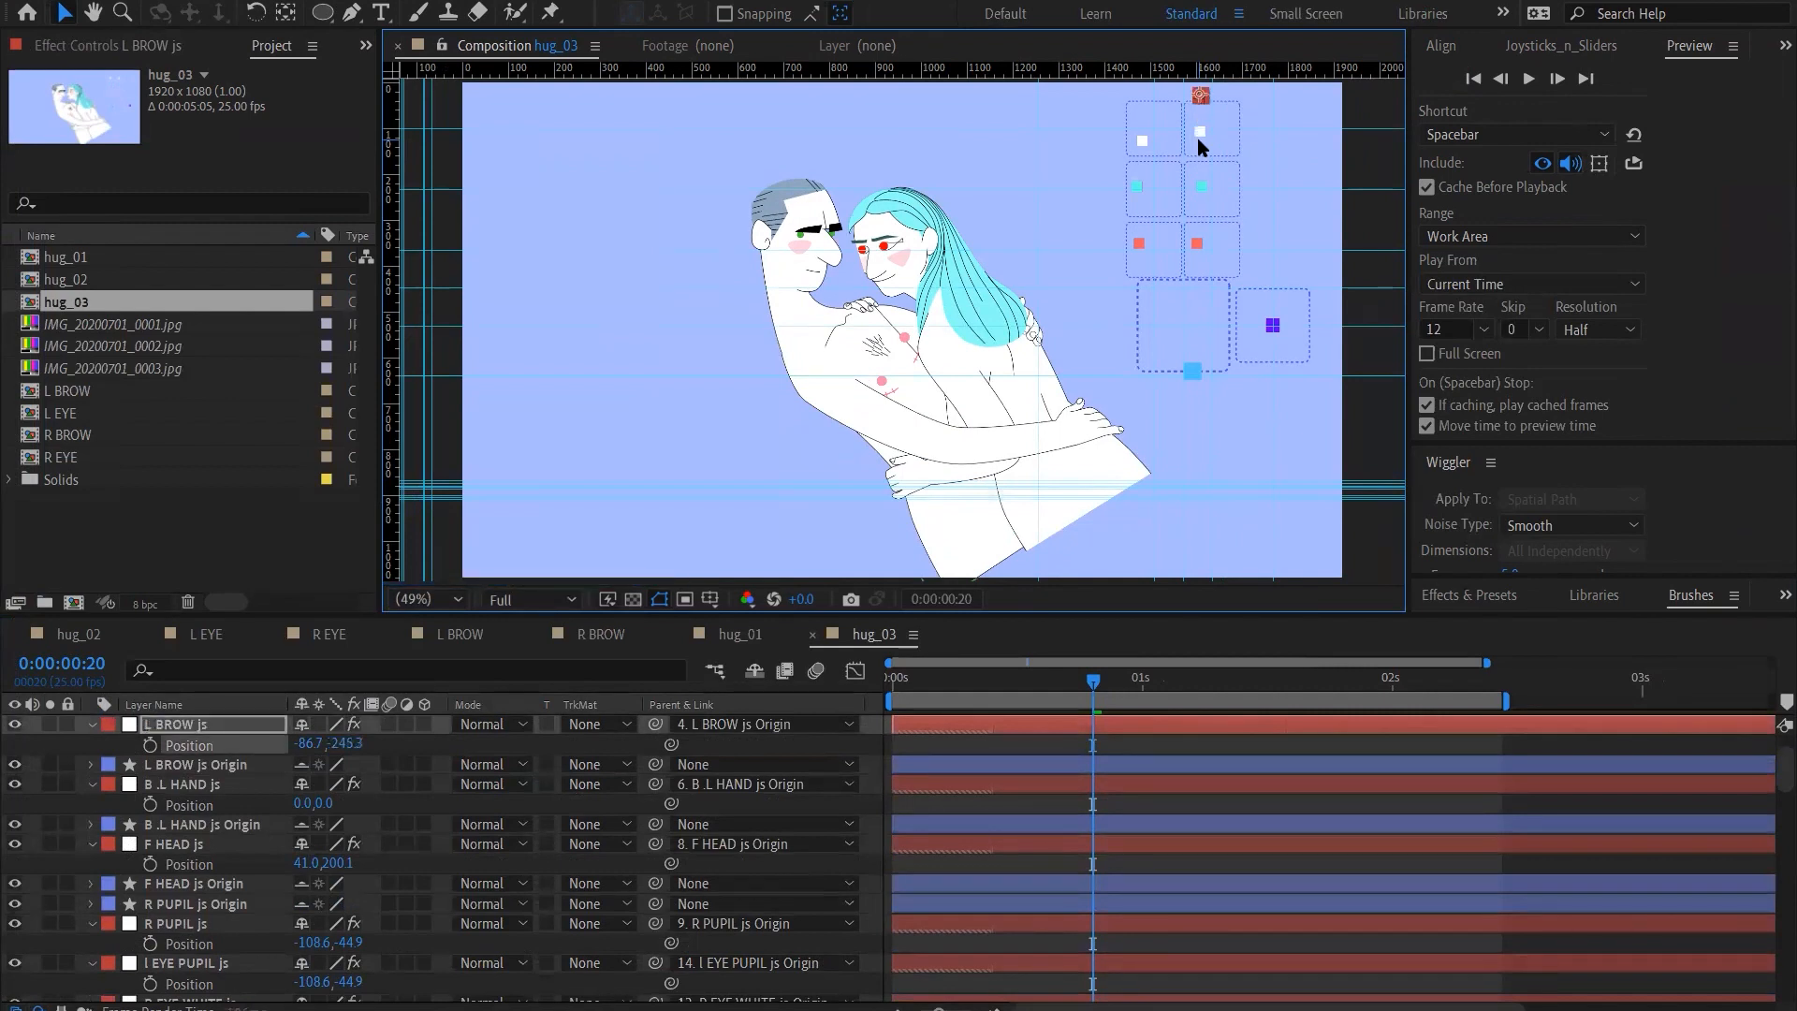
{"action": "key", "text": "shift+Down"}
{"action": "key", "text": "shift+Down"}
{"action": "key", "text": "shift+Down"}
{"action": "key", "text": "shift+Down"}
{"action": "key", "text": "shift+Down"}
Swing the L BROW controller repeatedly right and left in its frame, finishing with a move downward
{"action": "key", "text": "shift+Down"}
{"action": "key", "text": "shift+Right"}
{"action": "key", "text": "shift+Right"}
{"action": "key", "text": "shift+Right"}
{"action": "key", "text": "shift+Right"}
{"action": "key", "text": "shift+Left"}
{"action": "key", "text": "shift+Left"}
{"action": "key", "text": "shift+Left"}
{"action": "key", "text": "shift+Right"}
{"action": "key", "text": "shift+Right"}
{"action": "key", "text": "shift+Right"}
{"action": "key", "text": "shift+Right"}
{"action": "key", "text": "shift+Left"}
{"action": "key", "text": "shift+Left"}
{"action": "key", "text": "shift+Left"}
{"action": "key", "text": "shift+Left"}
{"action": "key", "text": "shift+Right"}
{"action": "key", "text": "shift+Right"}
{"action": "key", "text": "shift+Right"}
{"action": "key", "text": "shift+Left"}
{"action": "key", "text": "shift+Left"}
{"action": "key", "text": "shift+Down"}
{"action": "key", "text": "shift+Down"}
Undo the series of controller moves back to the F HEAD controller's position on its frame's top edge
{"action": "key", "text": "ctrl+z"}
{"action": "key", "text": "ctrl+z"}
{"action": "key", "text": "ctrl+z"}
{"action": "key", "text": "ctrl+z"}
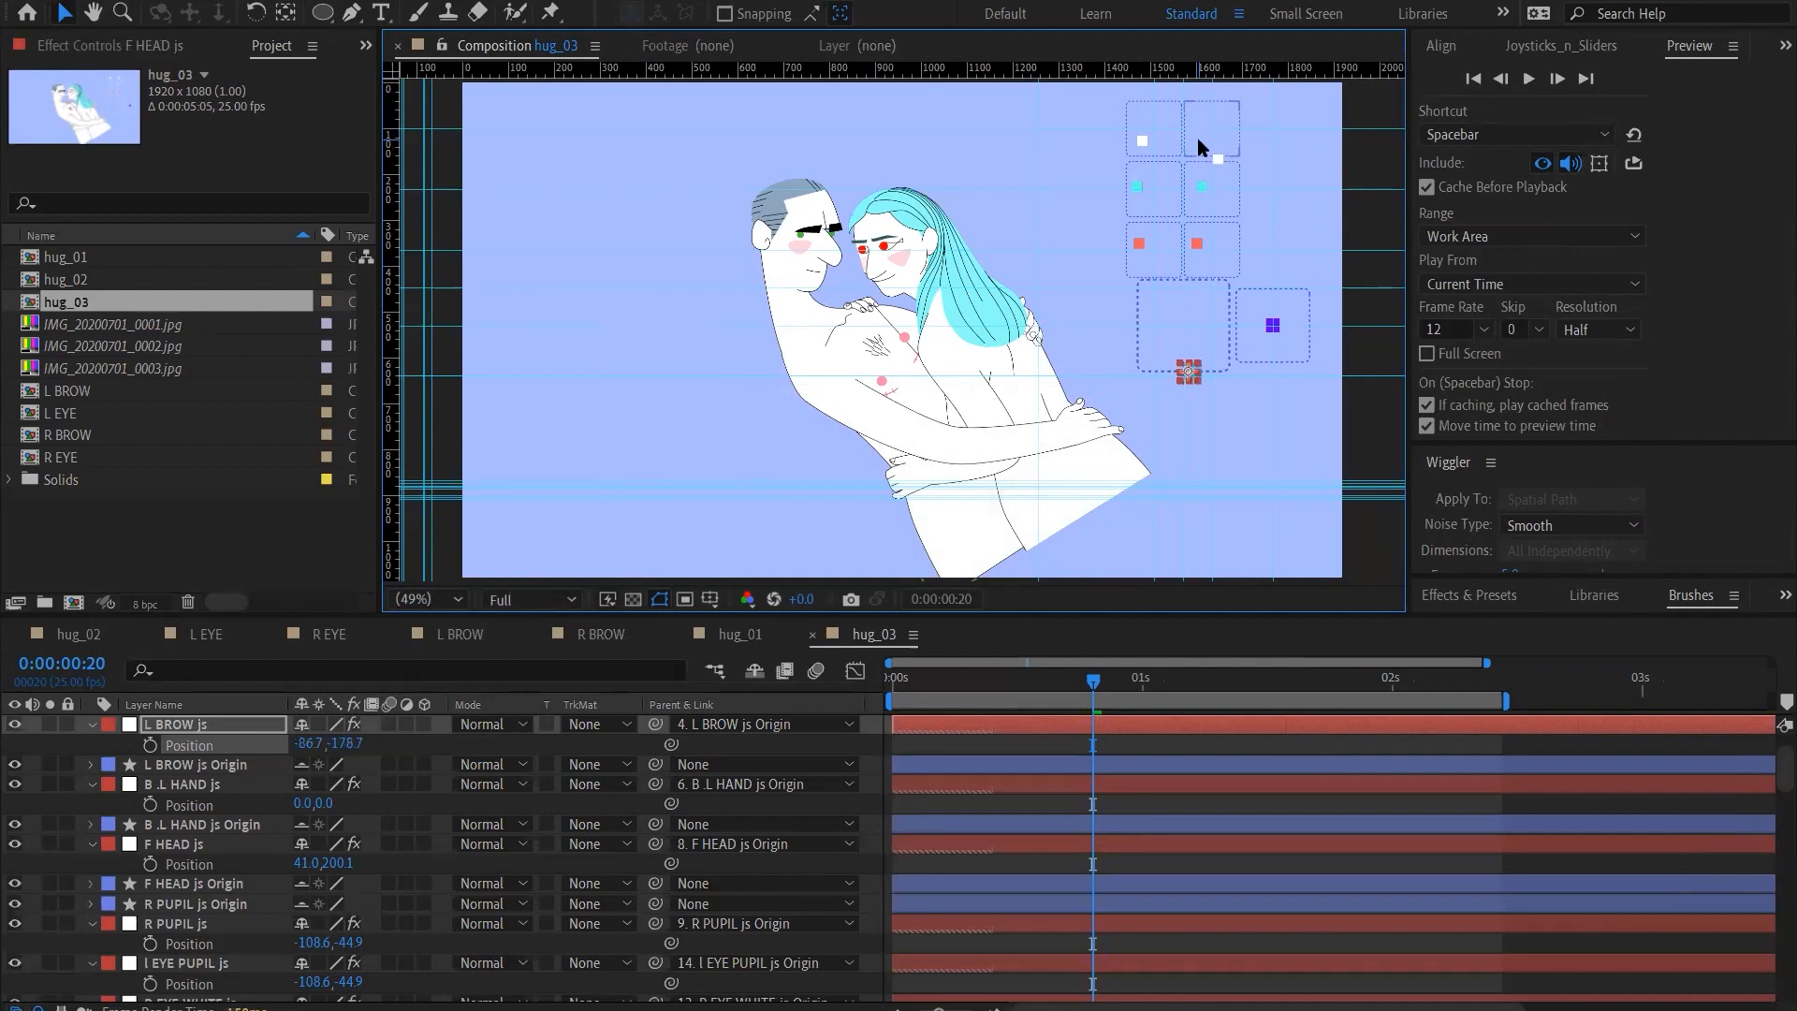
{"action": "key", "text": "ctrl+z"}
{"action": "key", "text": "ctrl+z"}
{"action": "key", "text": "ctrl+z"}
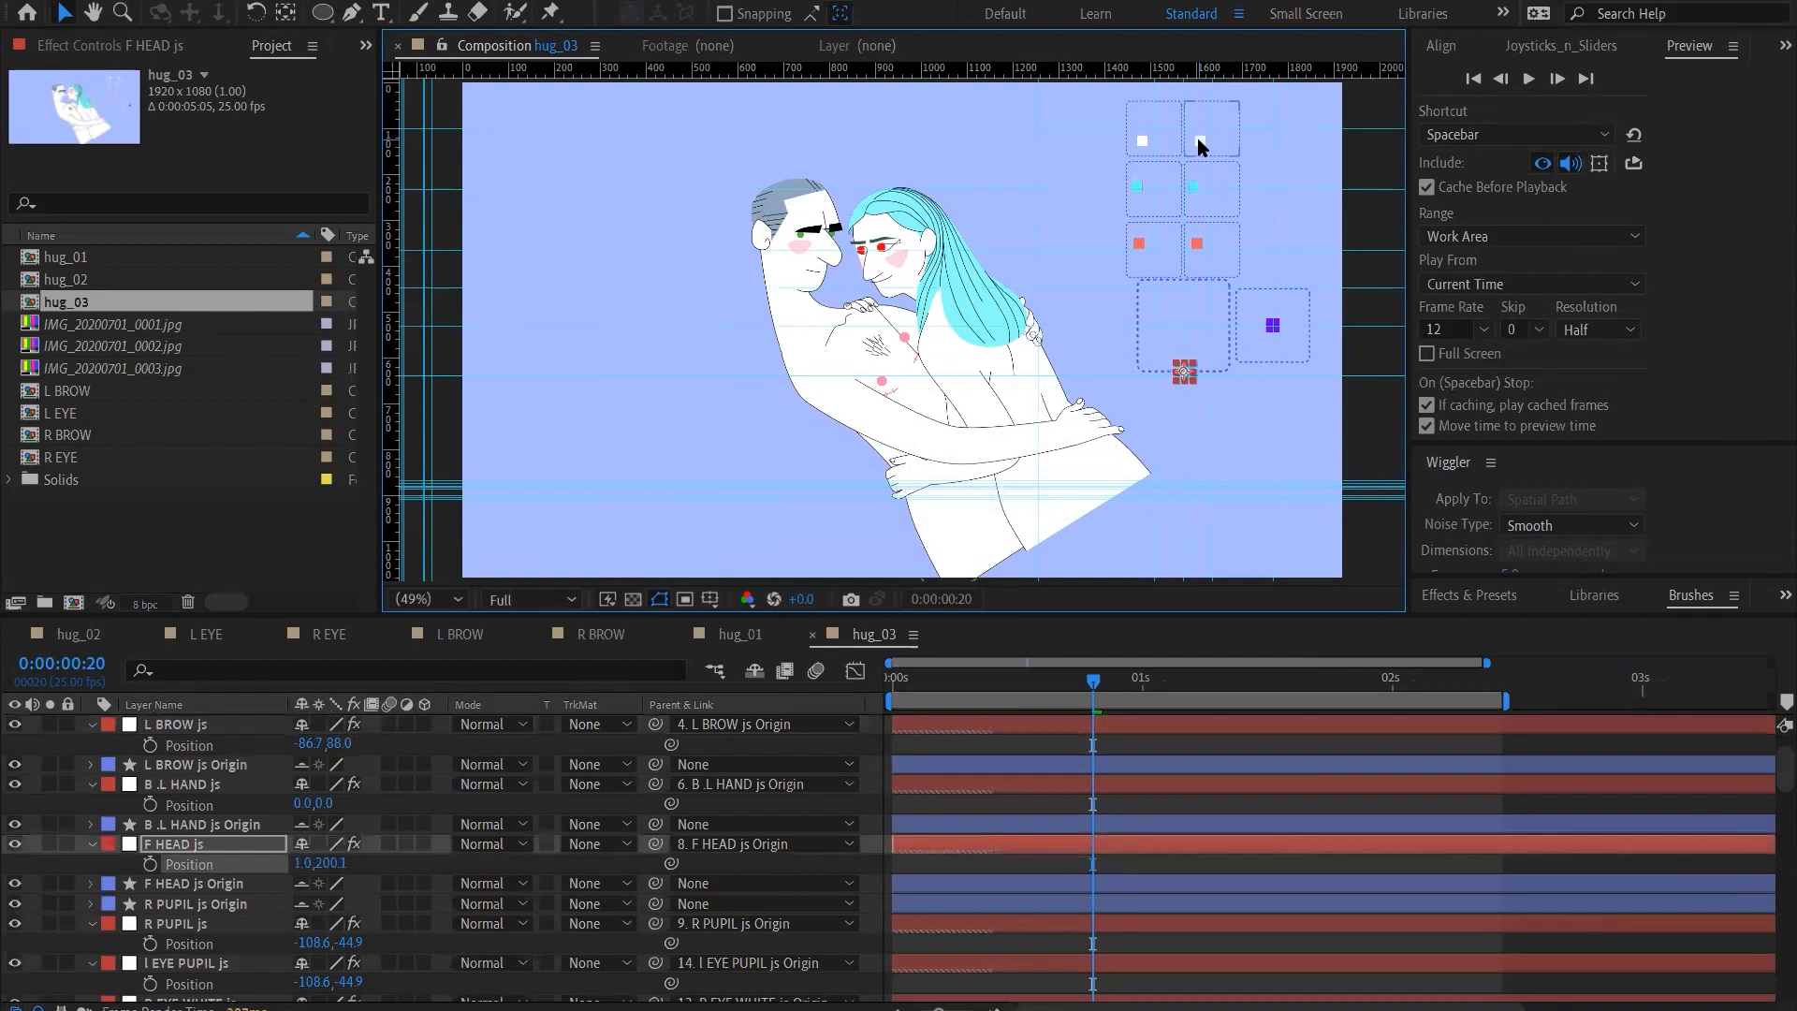
{"action": "key", "text": "ctrl+z"}
{"action": "key", "text": "ctrl+z"}
{"action": "key", "text": "ctrl+z"}
{"action": "key", "text": "ctrl+z"}
{"action": "key", "text": "ctrl+z"}
{"action": "key", "text": "ctrl+z"}
{"action": "key", "text": "ctrl+z"}
{"action": "key", "text": "ctrl+z"}
{"action": "key", "text": "ctrl+z"}
{"action": "key", "text": "ctrl+z"}
{"action": "key", "text": "ctrl+z"}
{"action": "key", "text": "ctrl+z"}
{"action": "key", "text": "ctrl+z"}
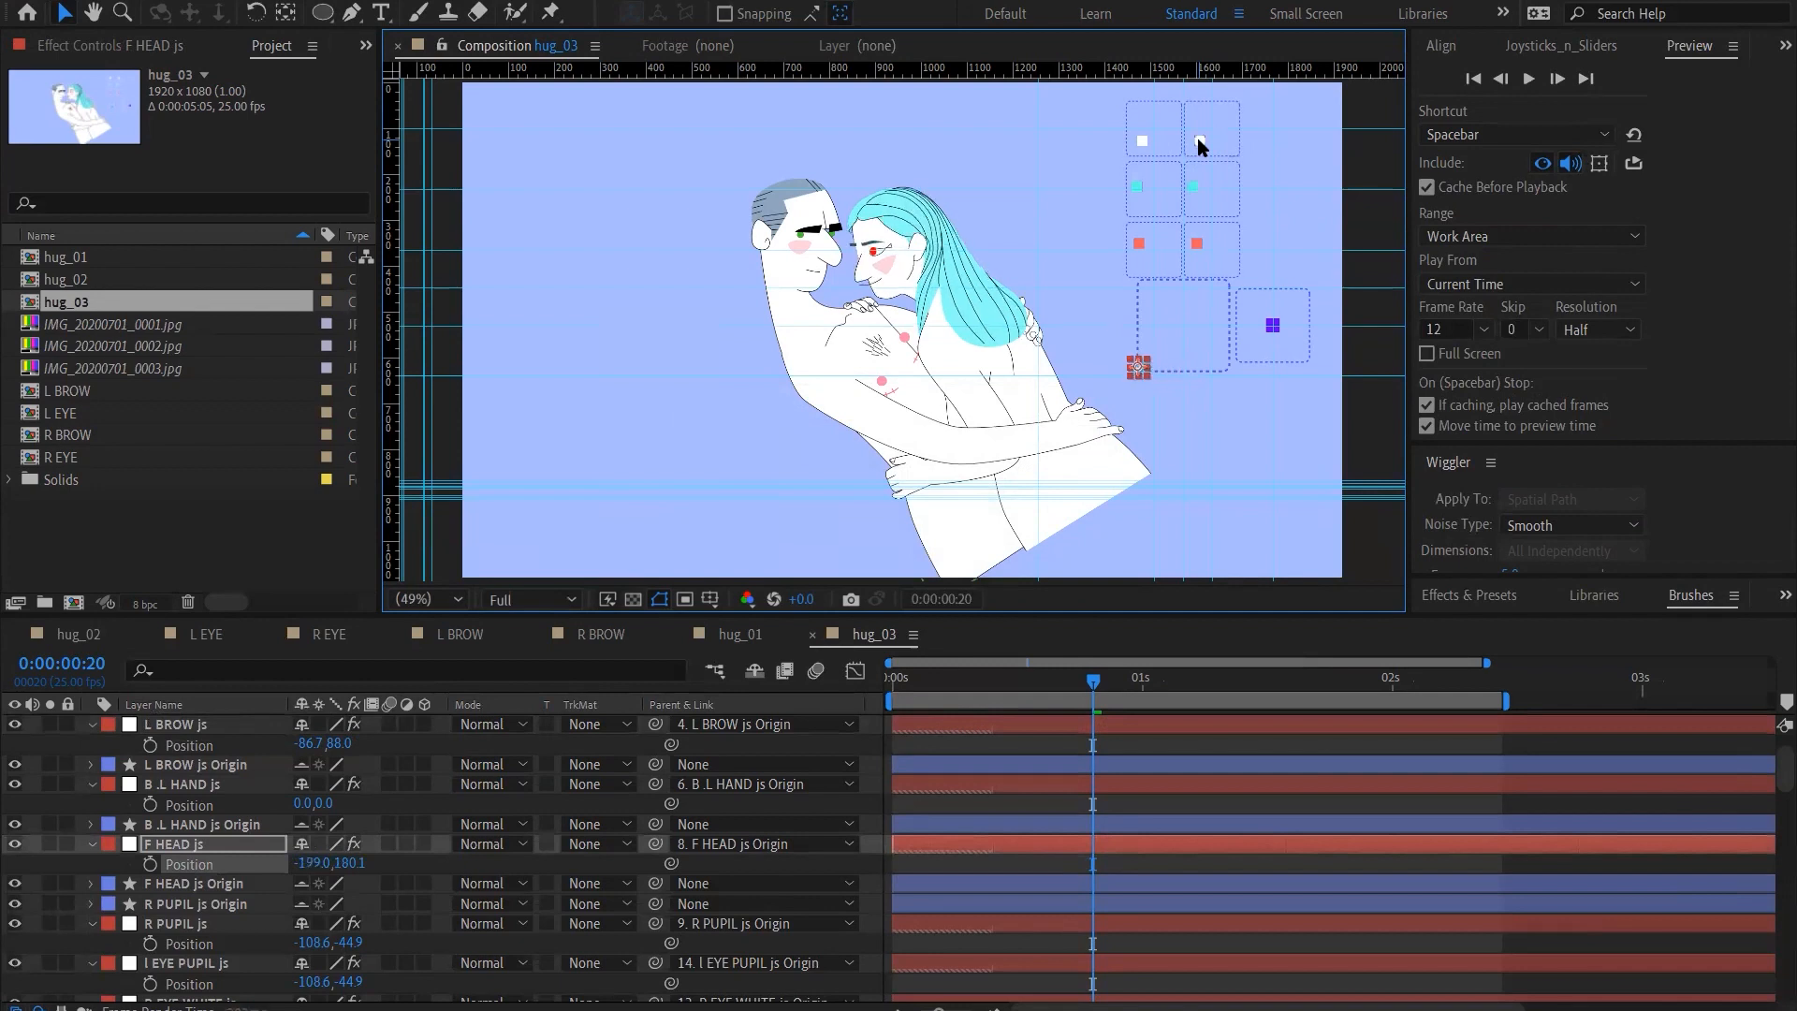
{"action": "key", "text": "ctrl+z"}
{"action": "key", "text": "ctrl+z"}
{"action": "key", "text": "ctrl+z"}
{"action": "key", "text": "ctrl+z"}
{"action": "key", "text": "ctrl+z"}
{"action": "key", "text": "ctrl+z"}
{"action": "key", "text": "ctrl+z"}
{"action": "key", "text": "ctrl+z"}
{"action": "key", "text": "ctrl+z"}
{"action": "key", "text": "ctrl+z"}
{"action": "key", "text": "ctrl+z"}
{"action": "key", "text": "ctrl+z"}
{"action": "key", "text": "ctrl+z"}
{"action": "key", "text": "ctrl+z"}
{"action": "key", "text": "ctrl+z"}
{"action": "key", "text": "ctrl+z"}
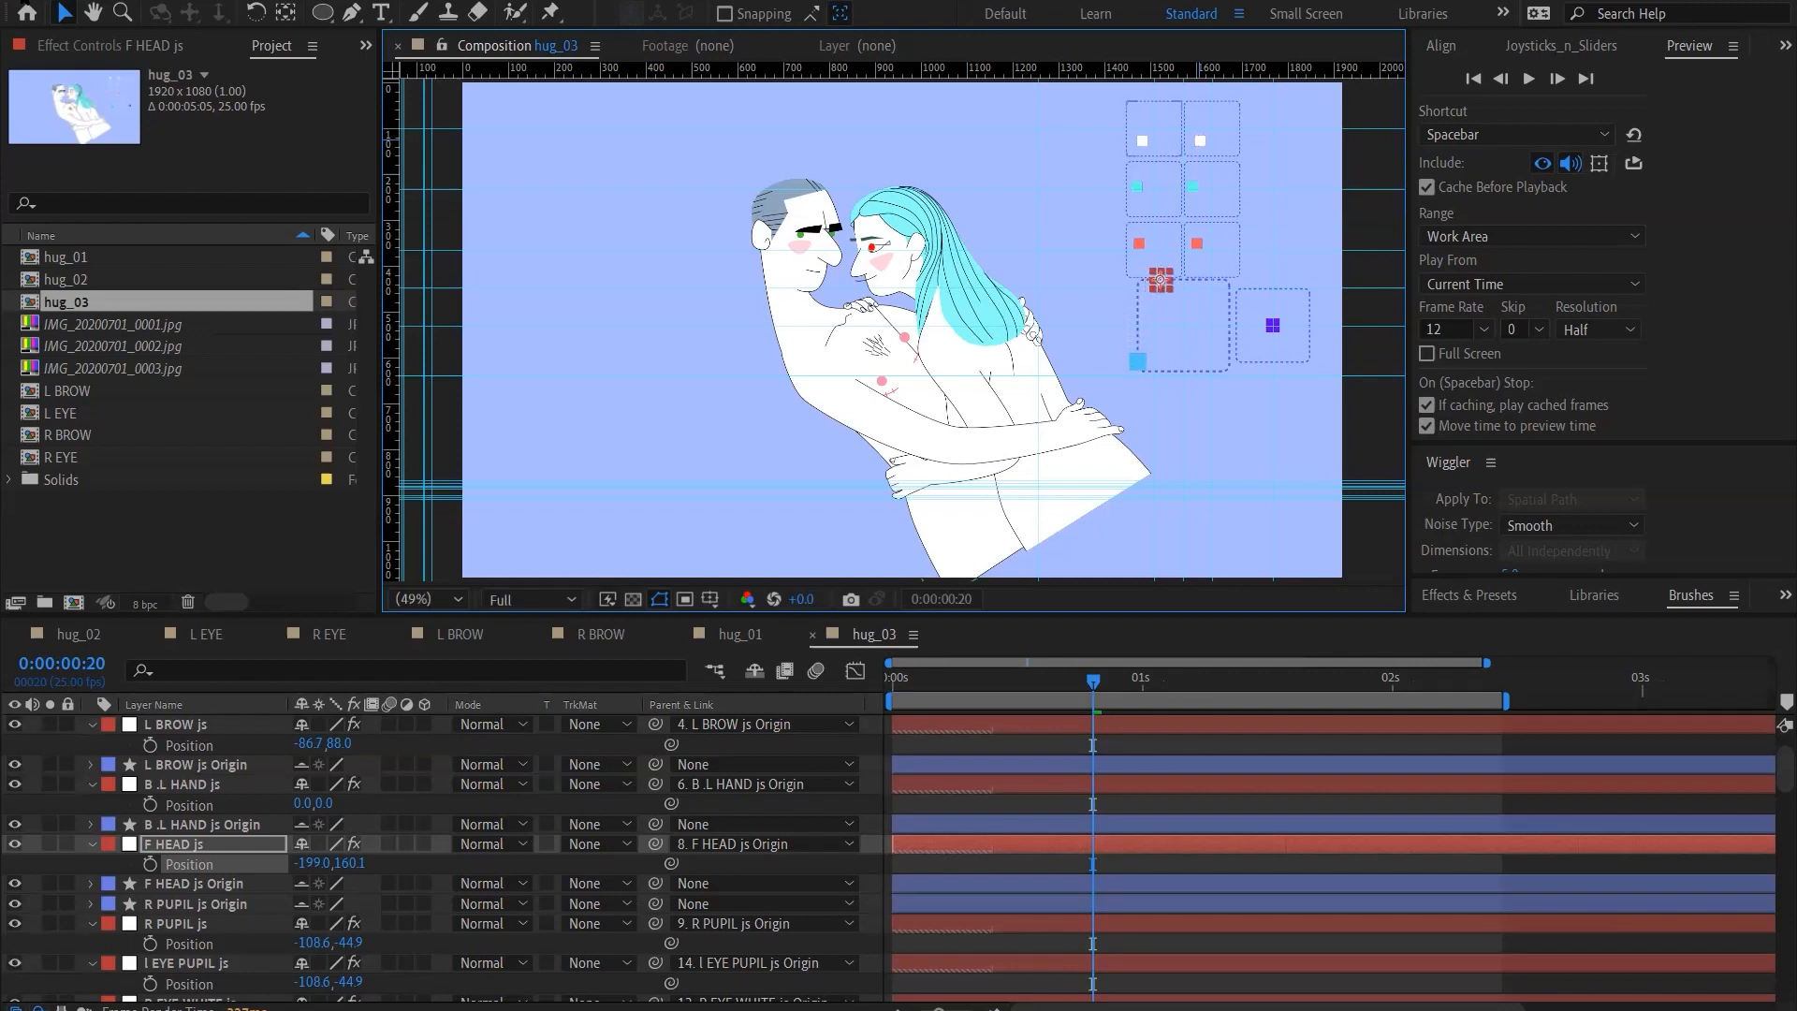
Revert the project to its last saved version, discarding all changes
{"action": "left_click", "coordinate": [15, 1]}
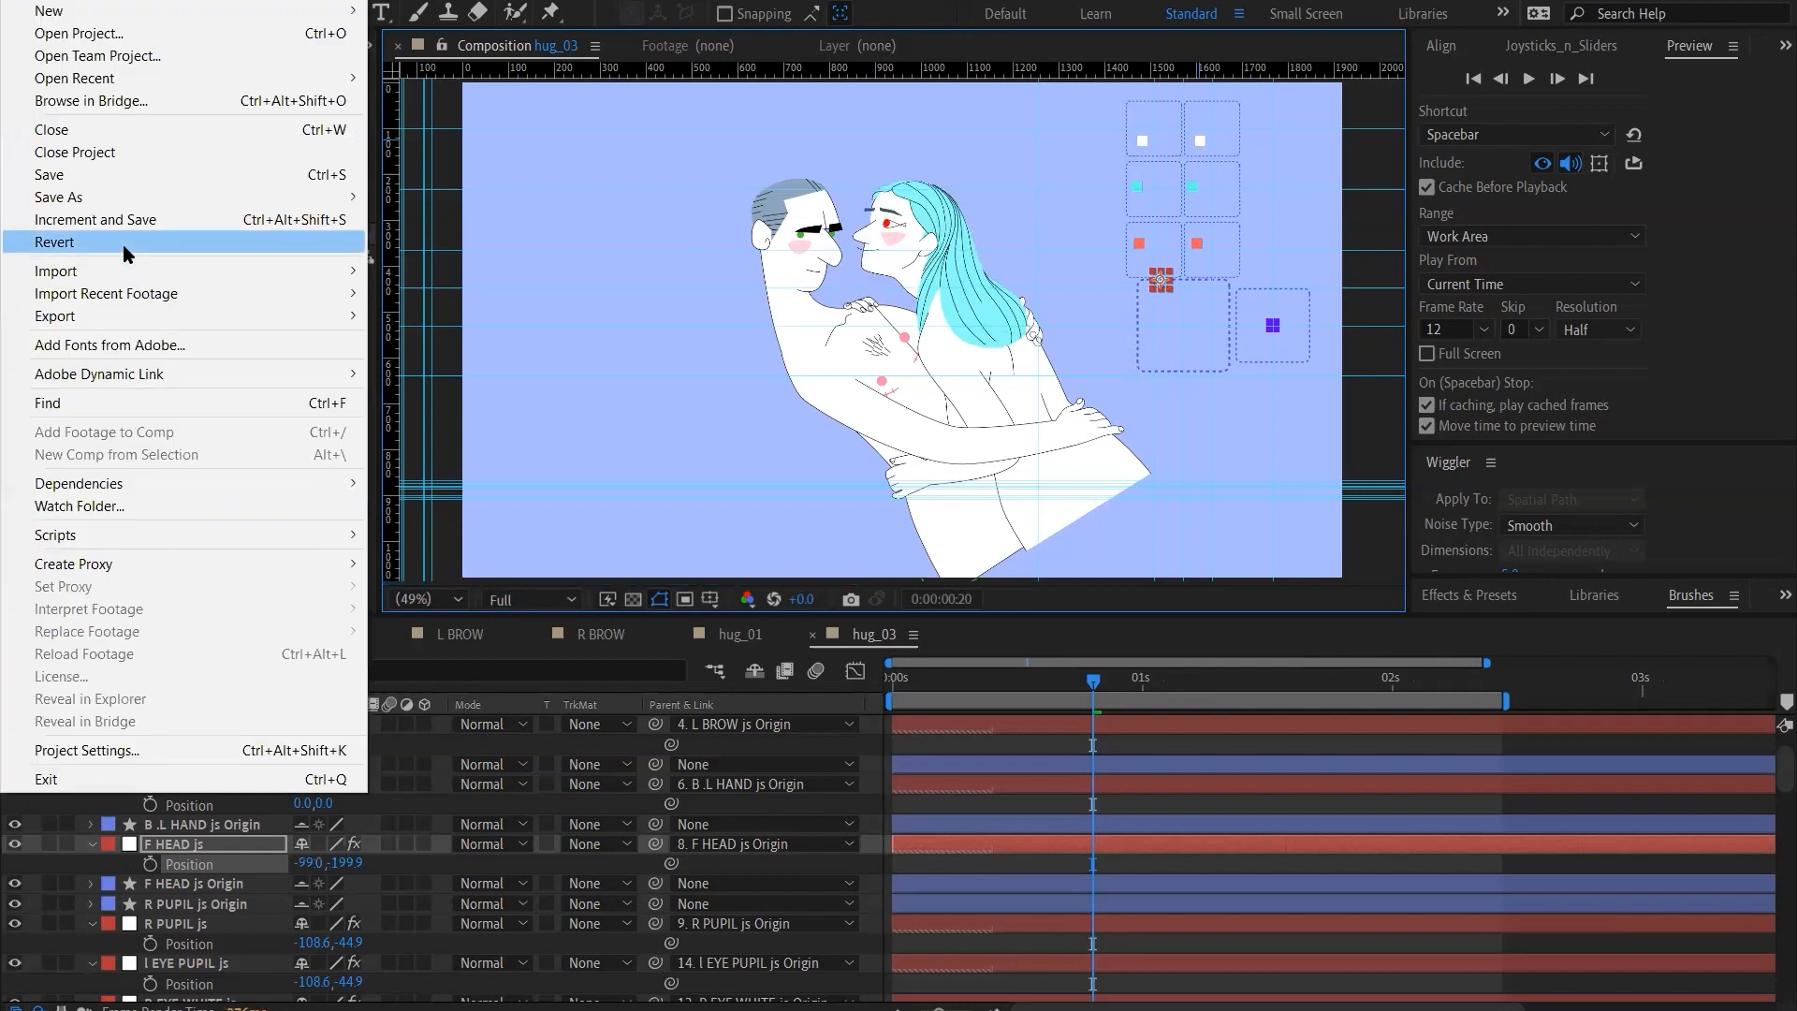
{"action": "left_click", "coordinate": [127, 254]}
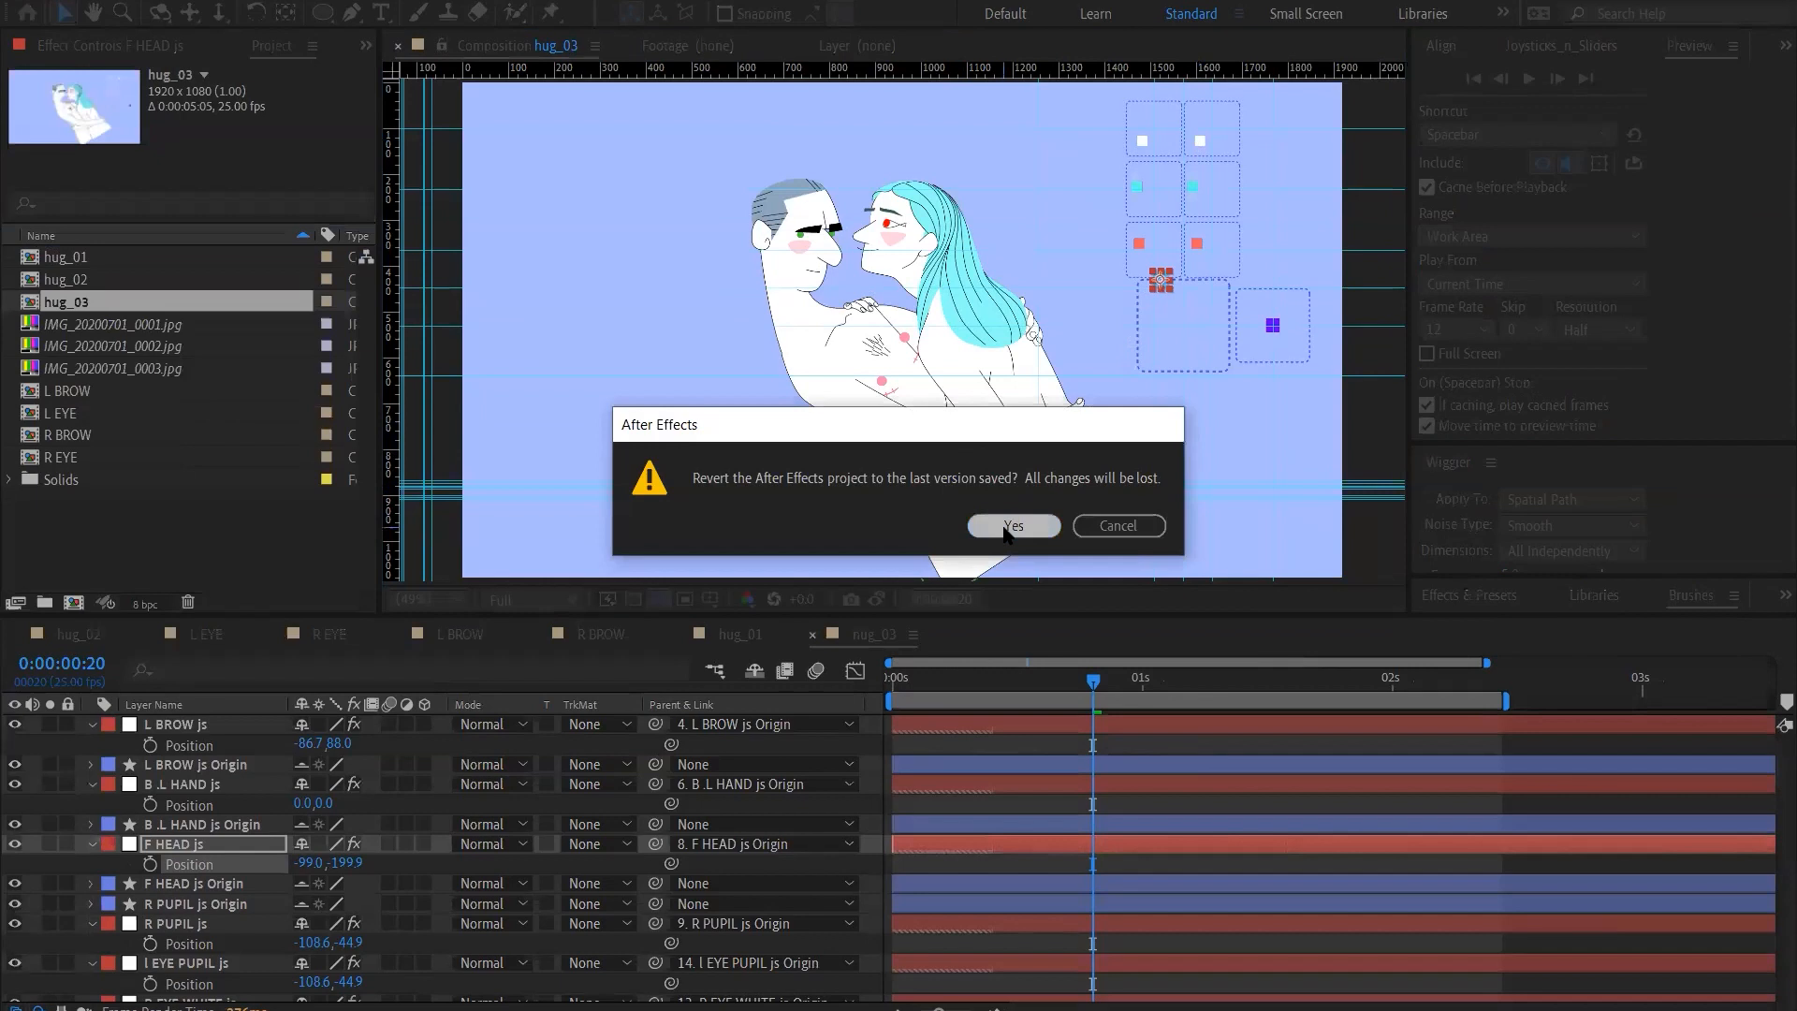
{"action": "left_click", "coordinate": [1013, 526]}
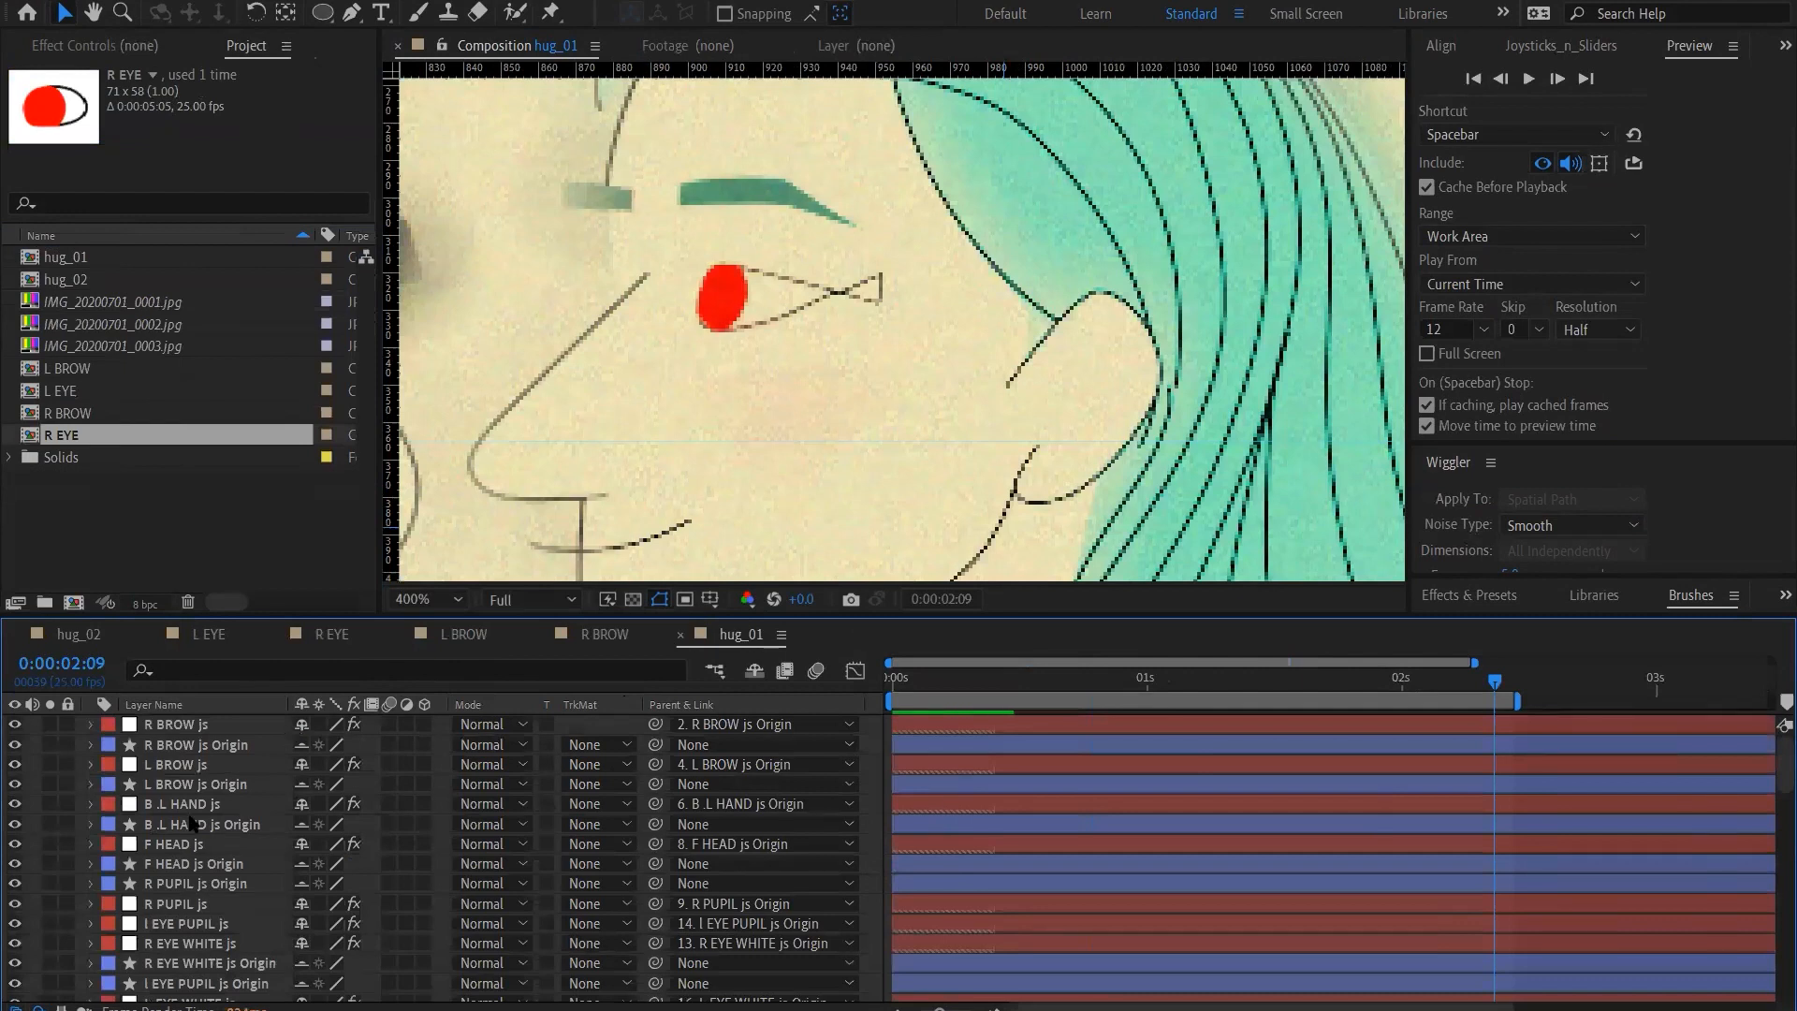
Hide Adjustment Layer 1, Pale Yellow Solid 1 and Adjustment Layer 2 in hug_01, and show the composition at 50% magnification
{"action": "scroll", "coordinate": [158, 918], "scroll_direction": "down", "scroll_amount": 4}
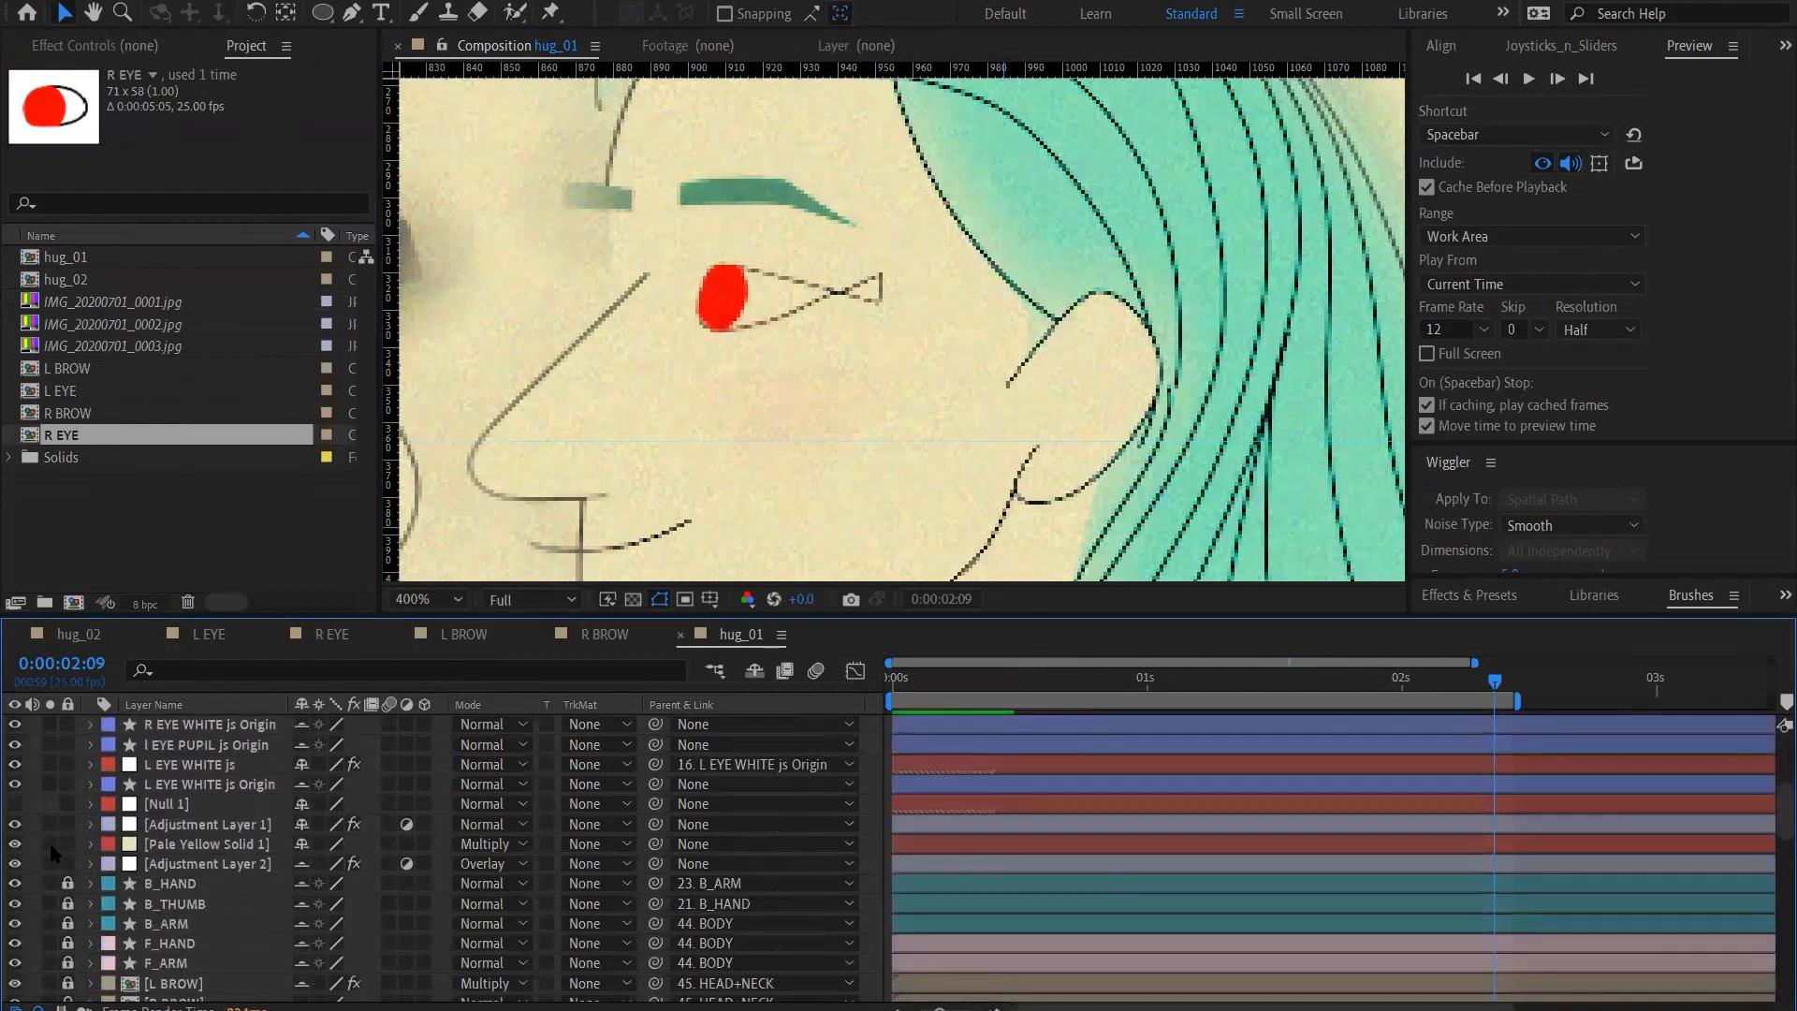
{"action": "left_click_drag", "start_coordinate": [16, 825], "coordinate": [23, 872]}
{"action": "left_click", "coordinate": [432, 600]}
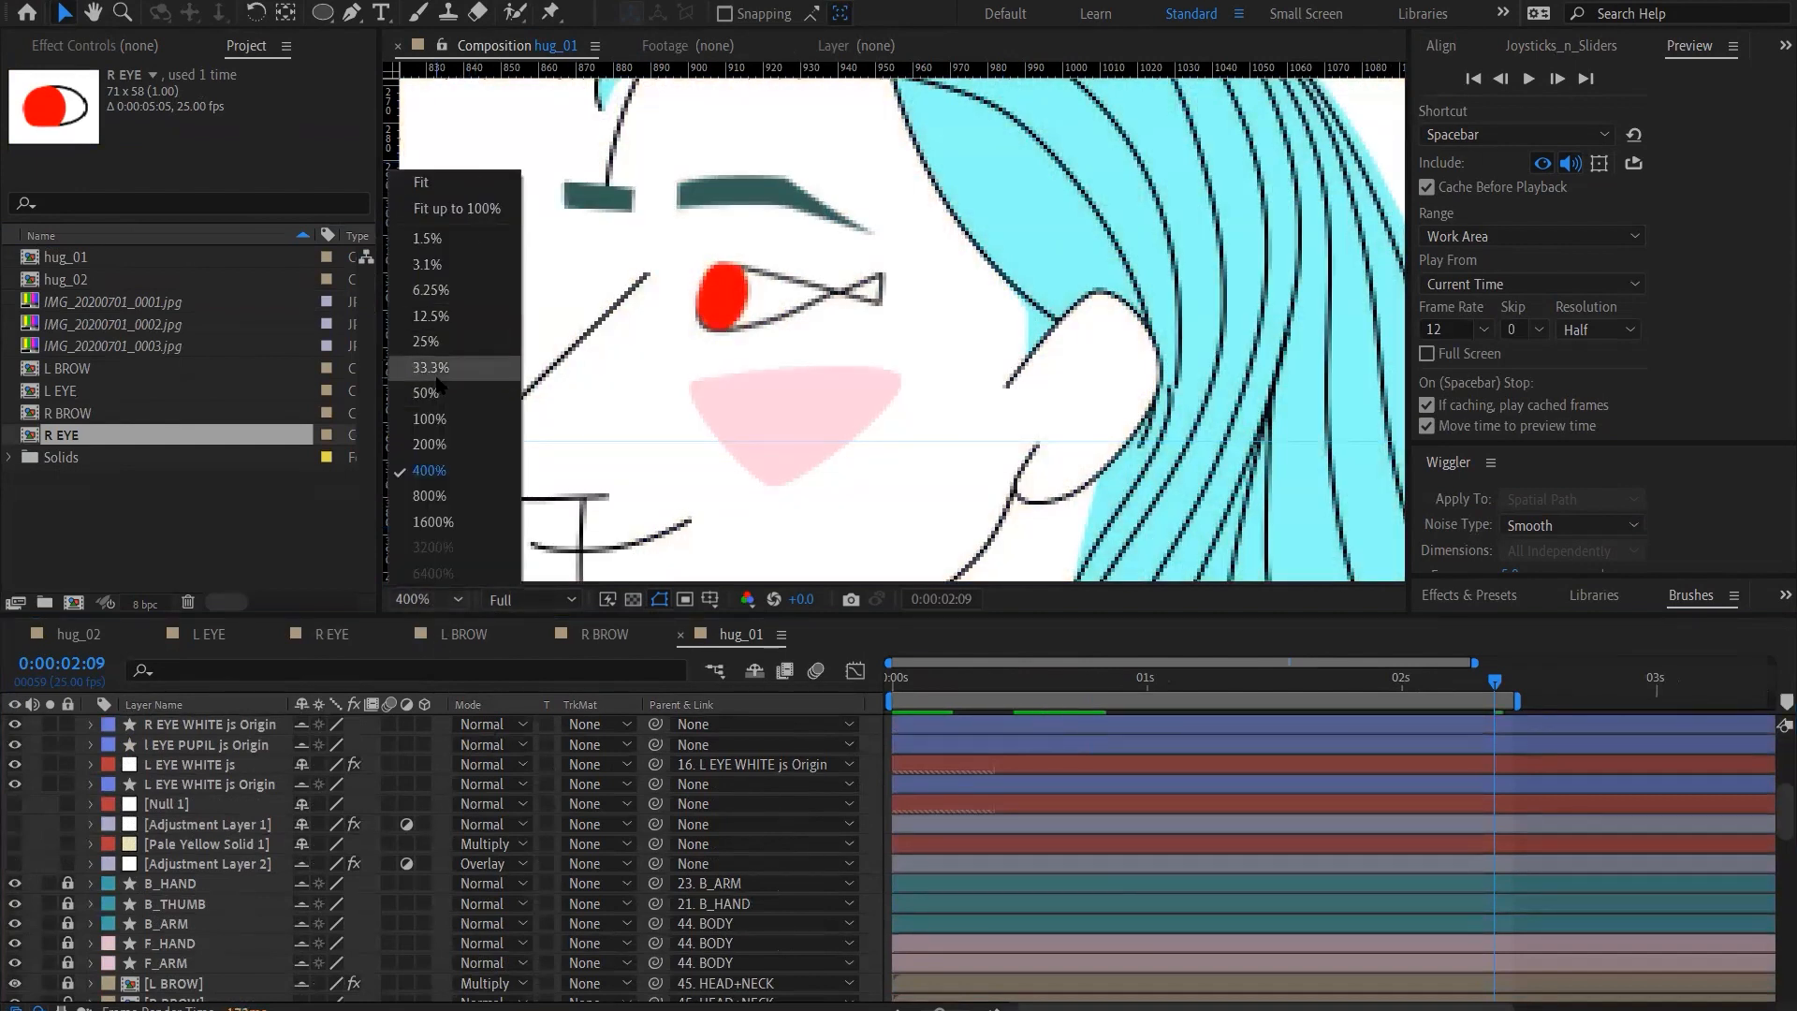
{"action": "left_click", "coordinate": [433, 368]}
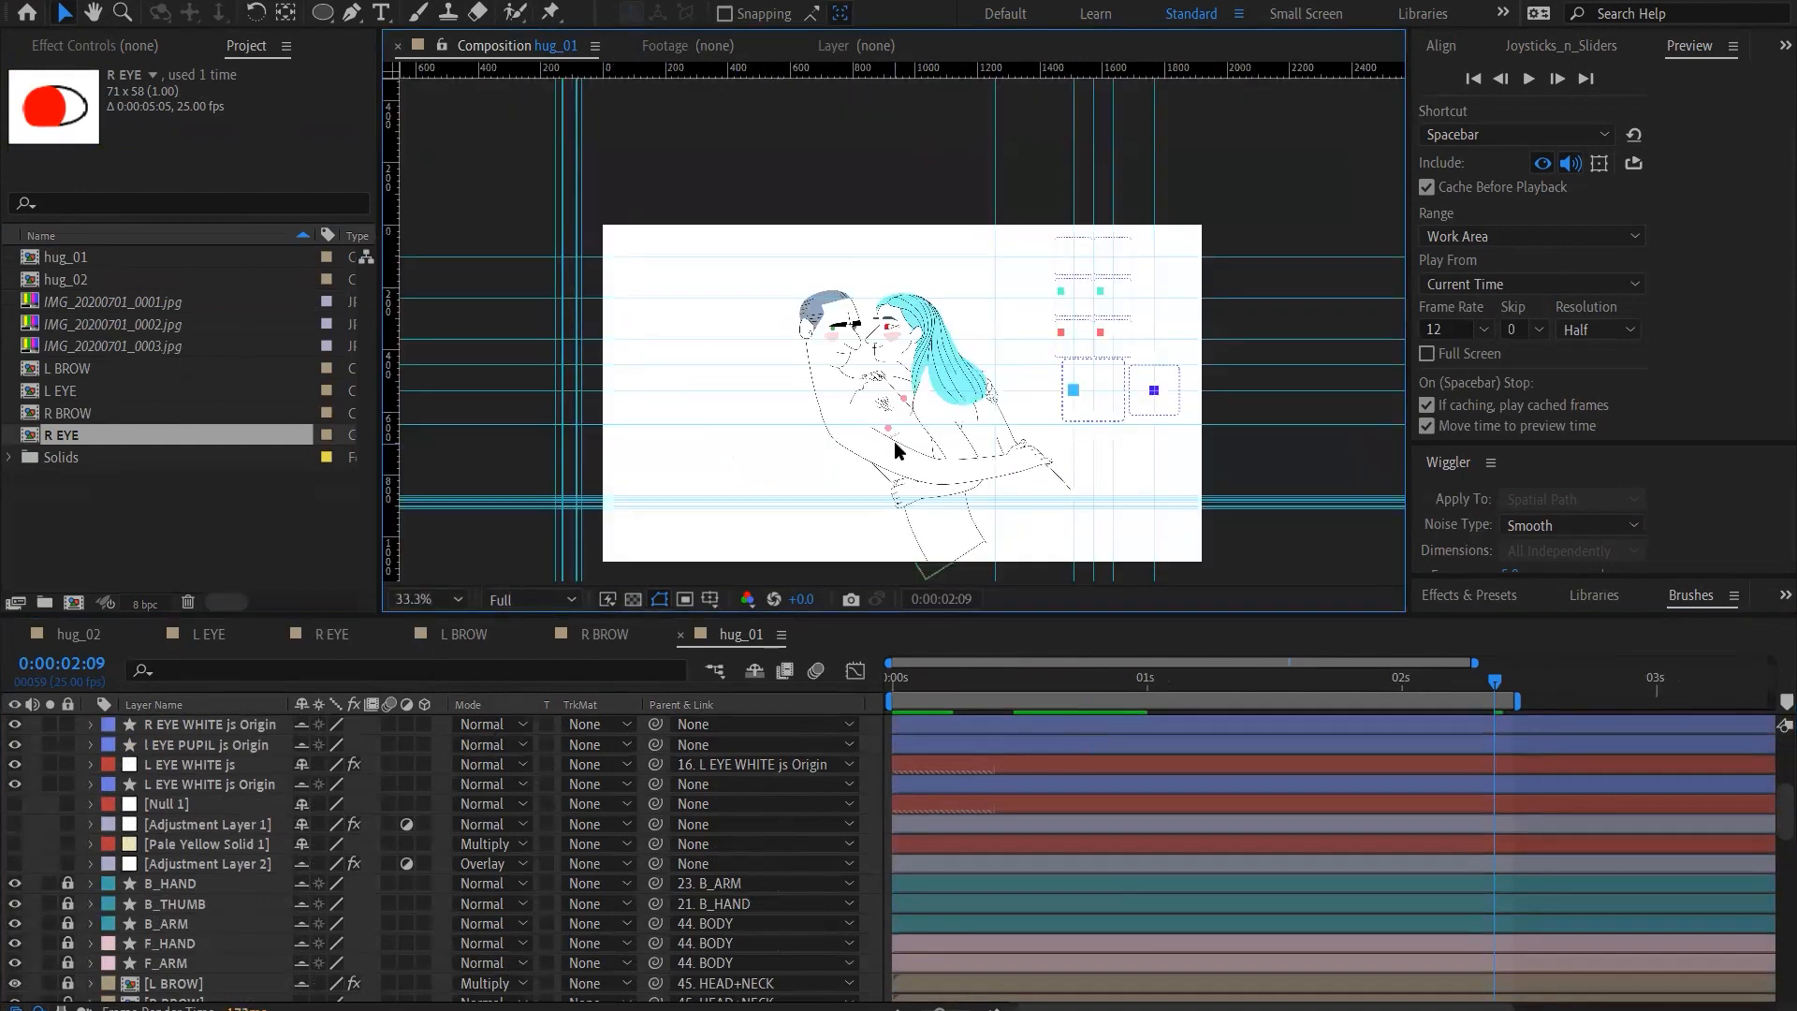
{"action": "left_click", "coordinate": [431, 599]}
{"action": "left_click", "coordinate": [458, 393]}
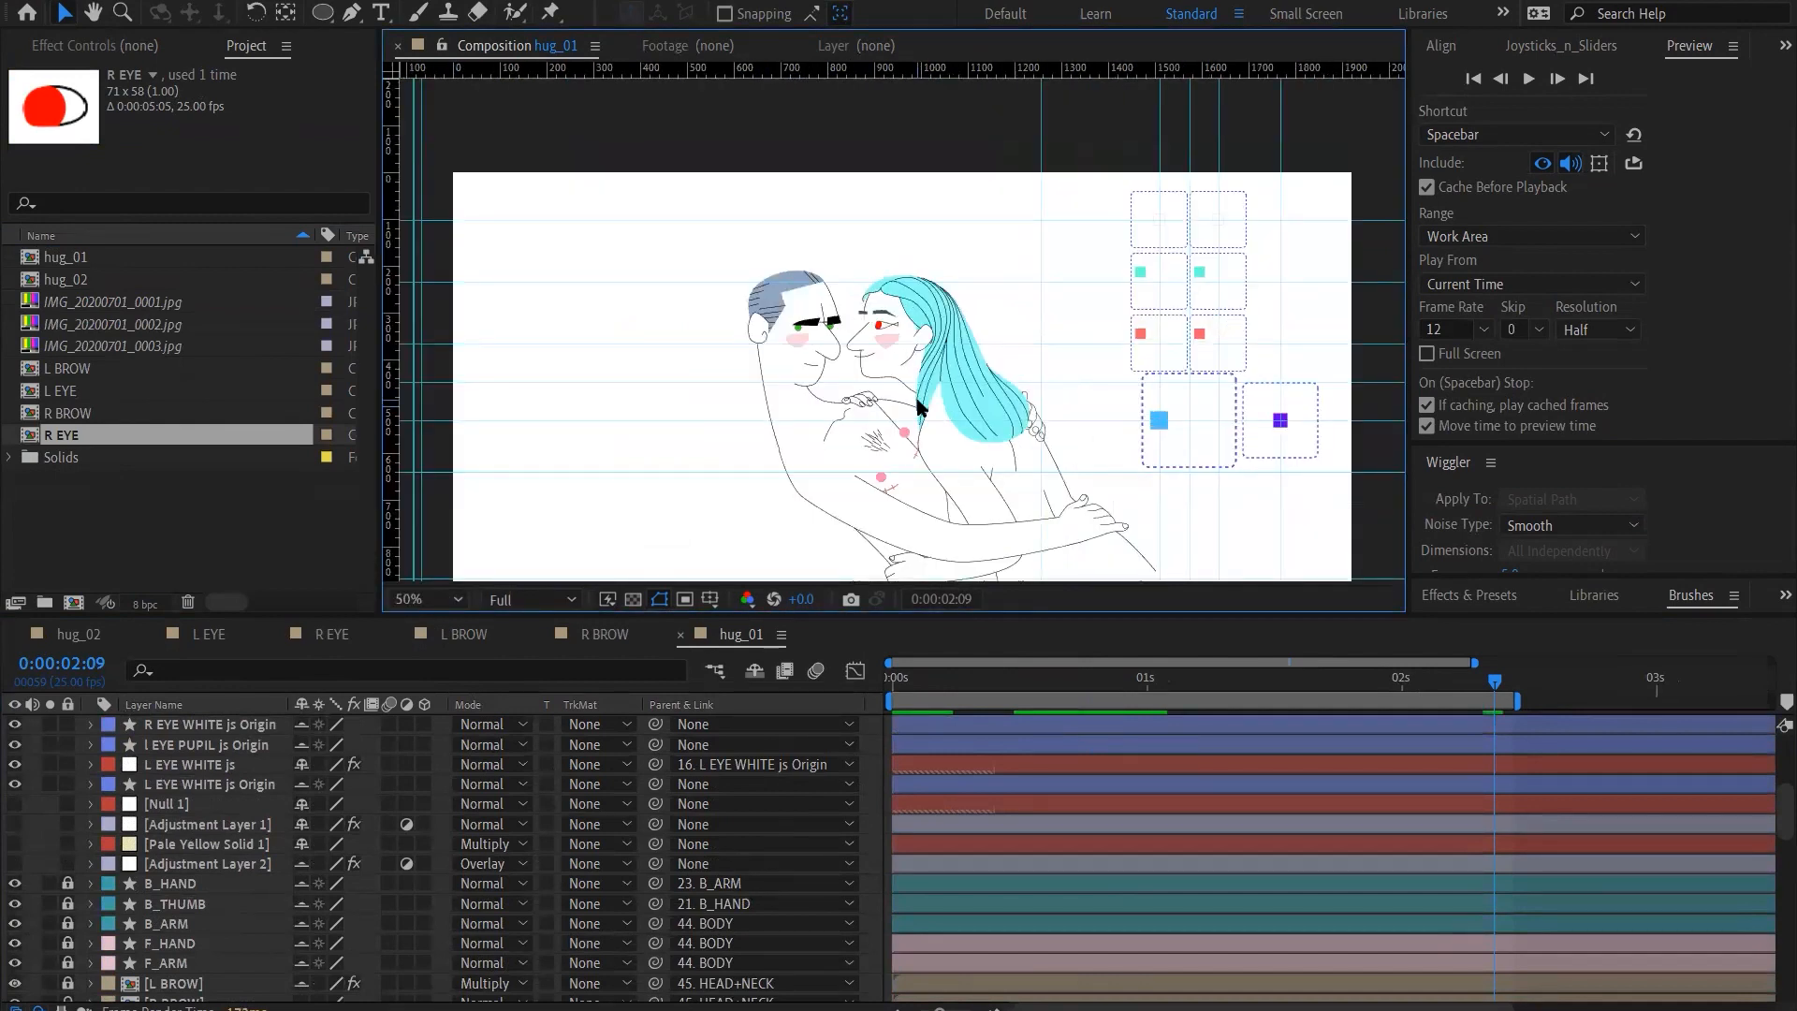
{"action": "key", "text": "h"}
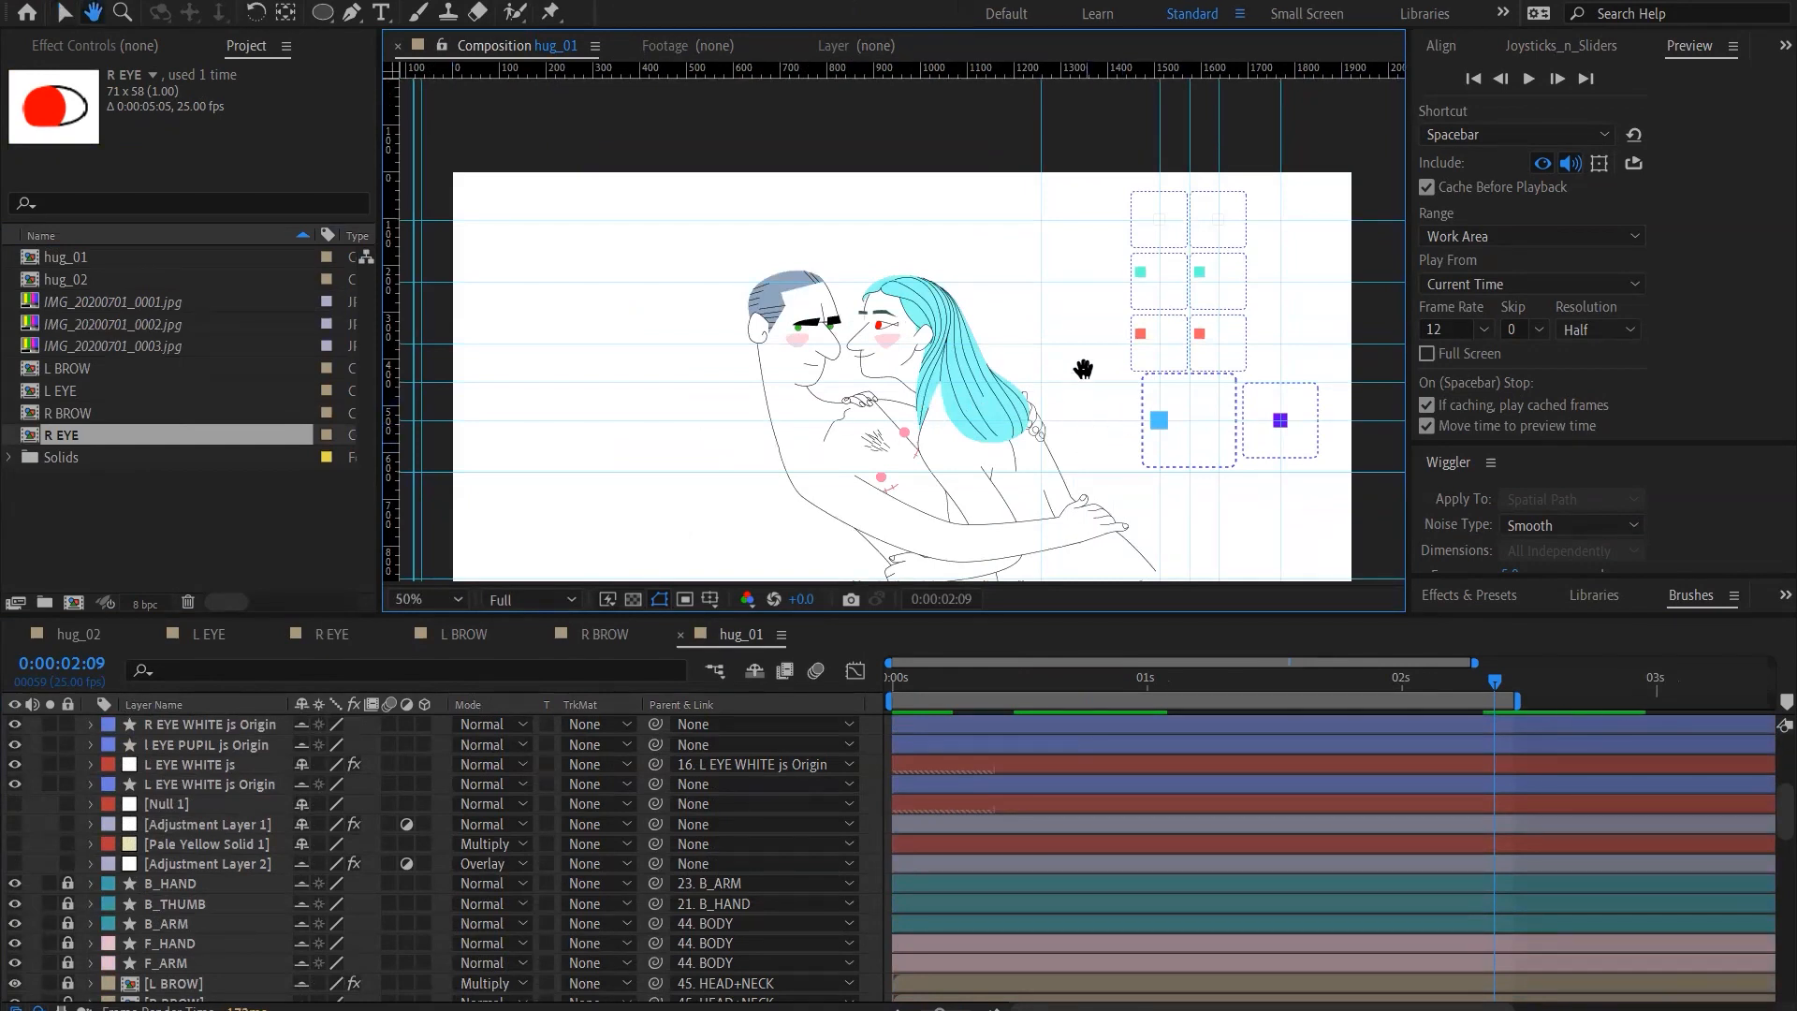
{"action": "scroll", "coordinate": [1083, 369], "scroll_direction": "down", "scroll_amount": 2}
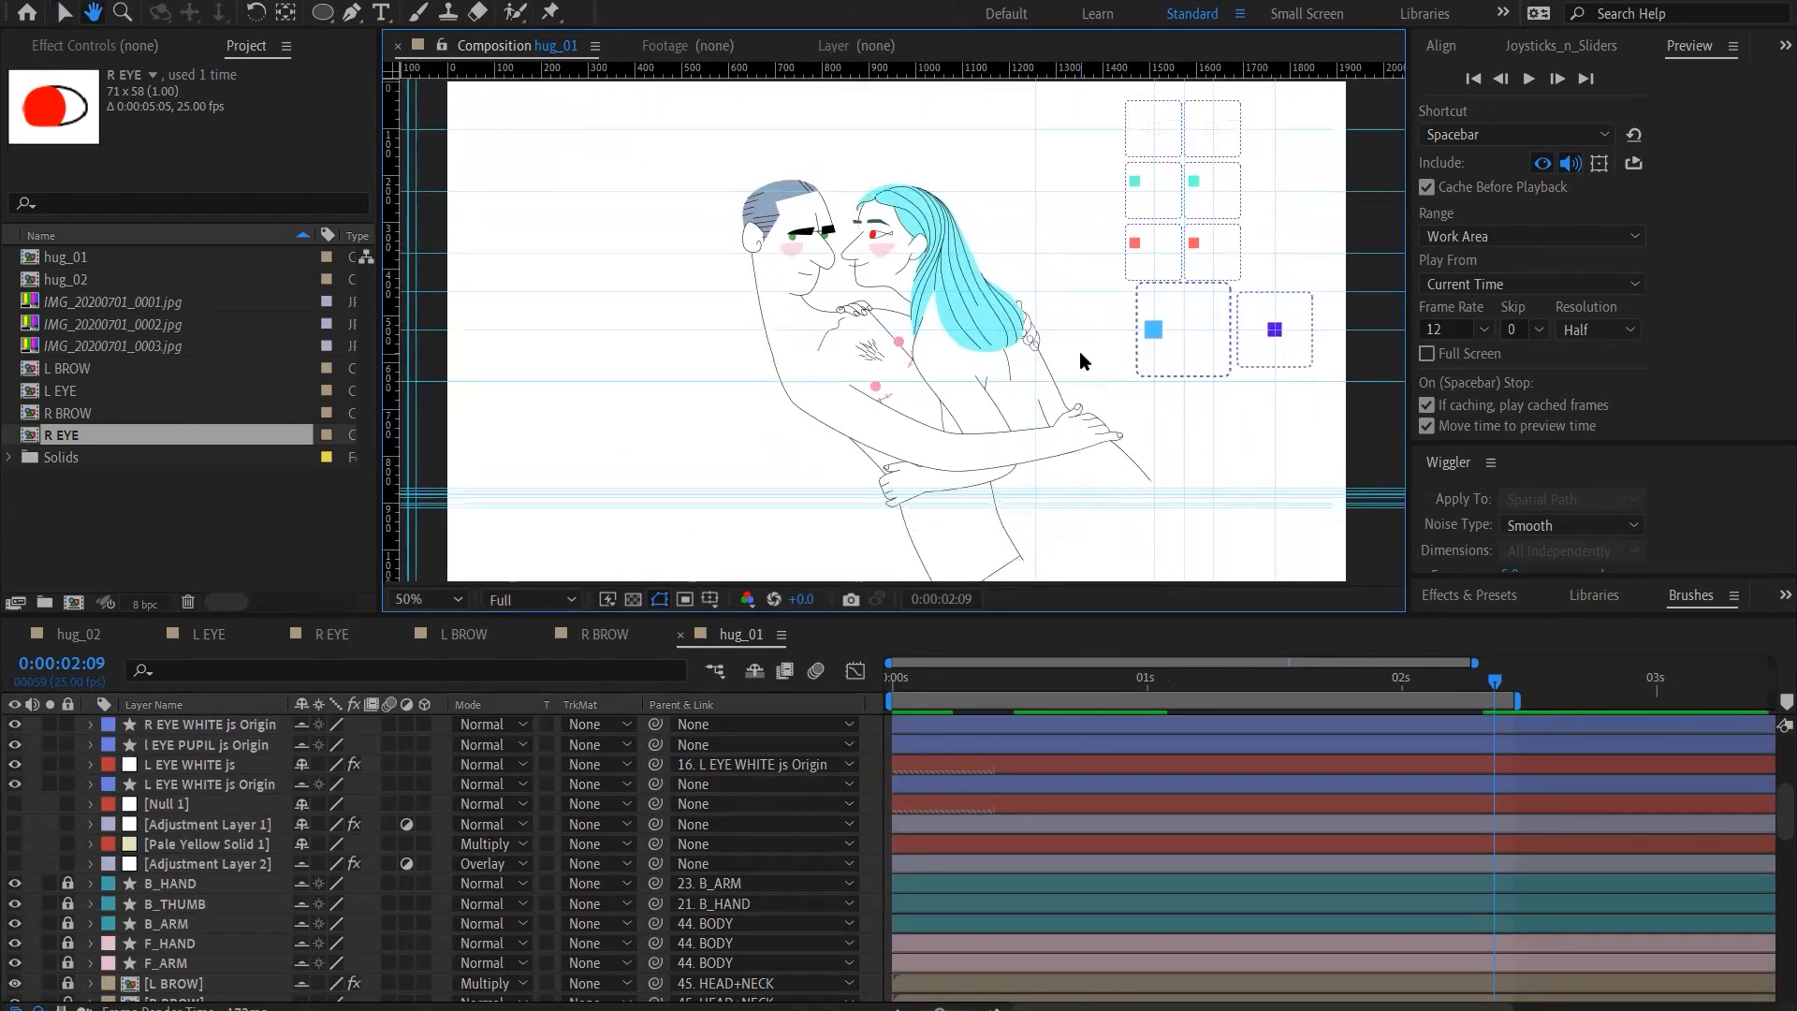
{"action": "key", "text": "v"}
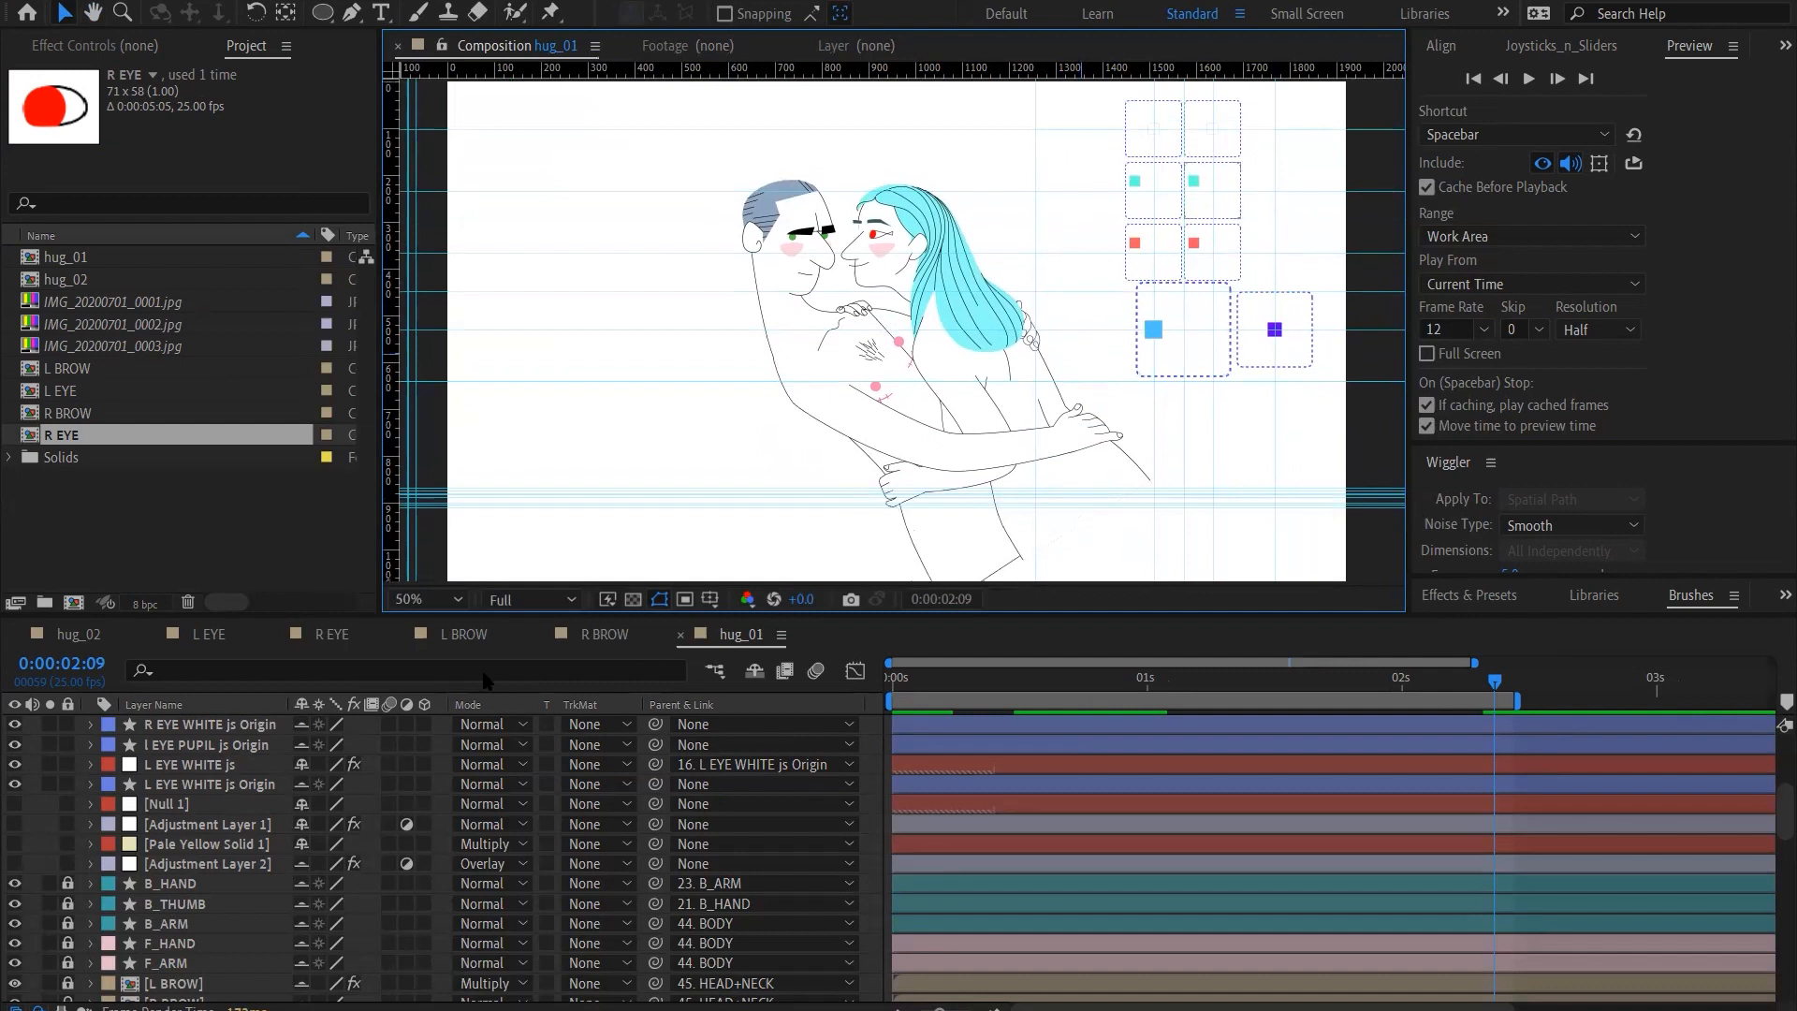
Set the hug_01 composition's background color to light blue, 7BB7FF
{"action": "key", "text": "ctrl+k"}
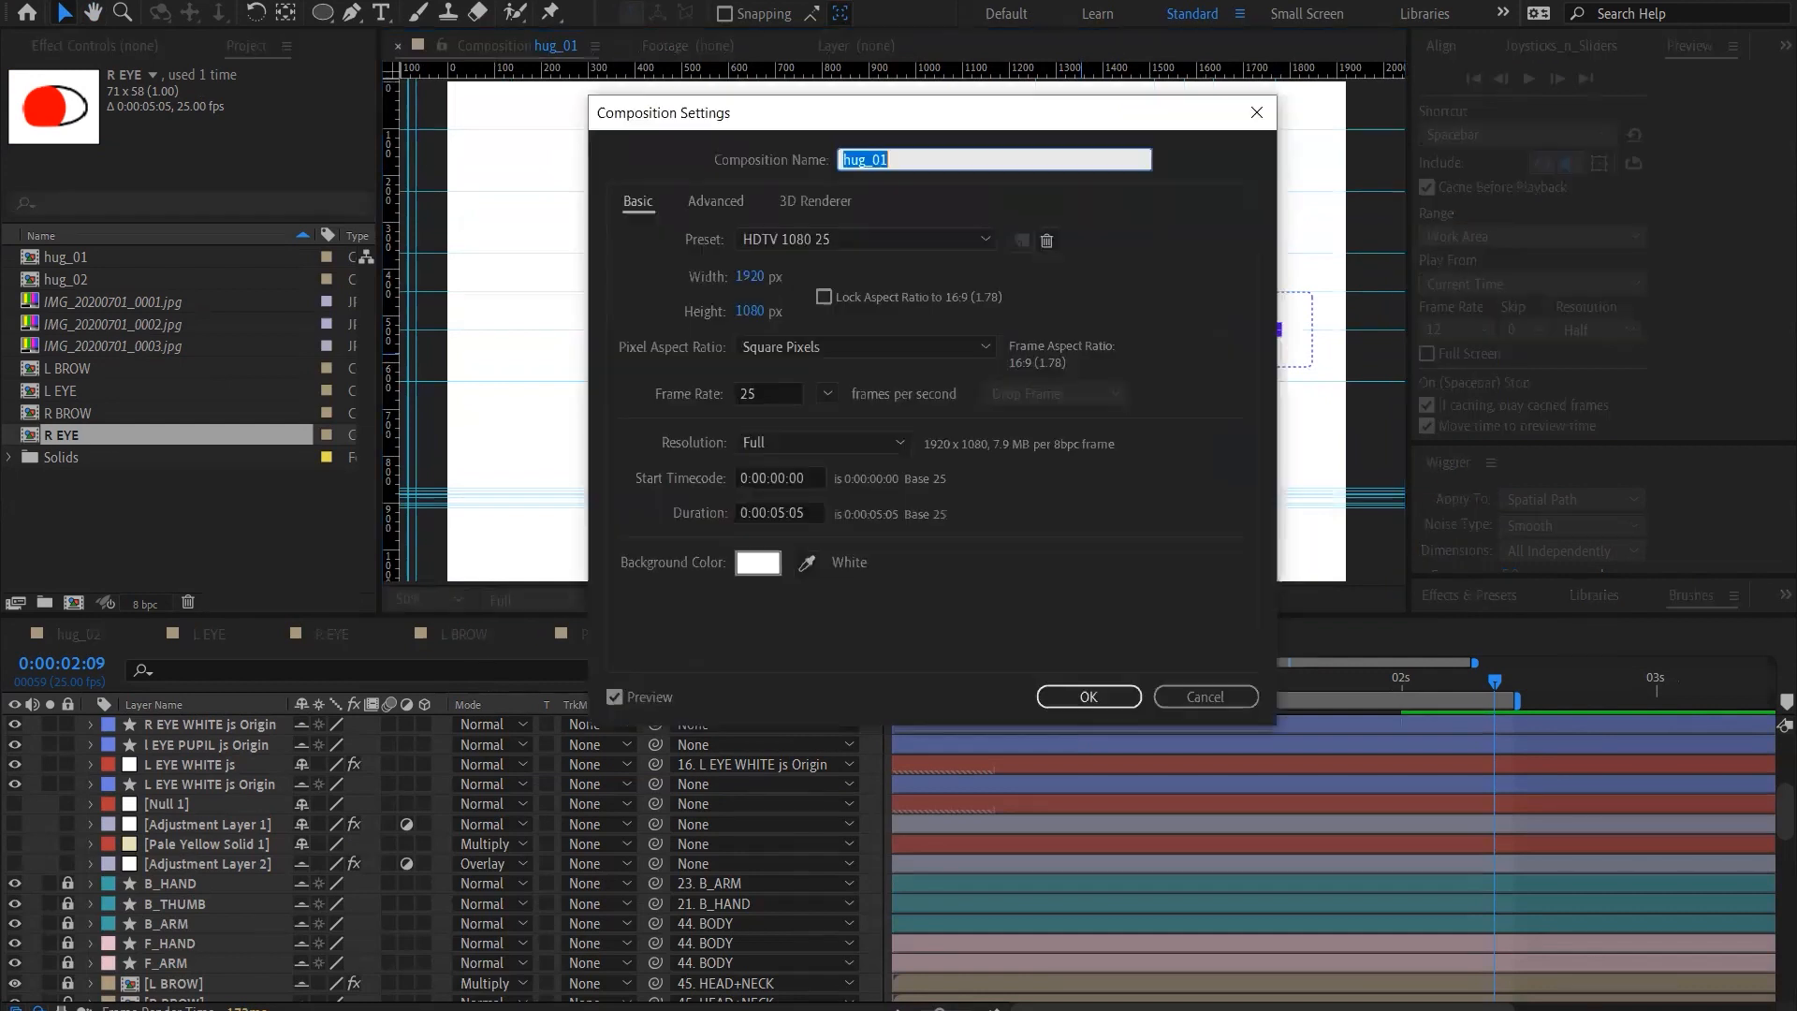
{"action": "left_click", "coordinate": [769, 568]}
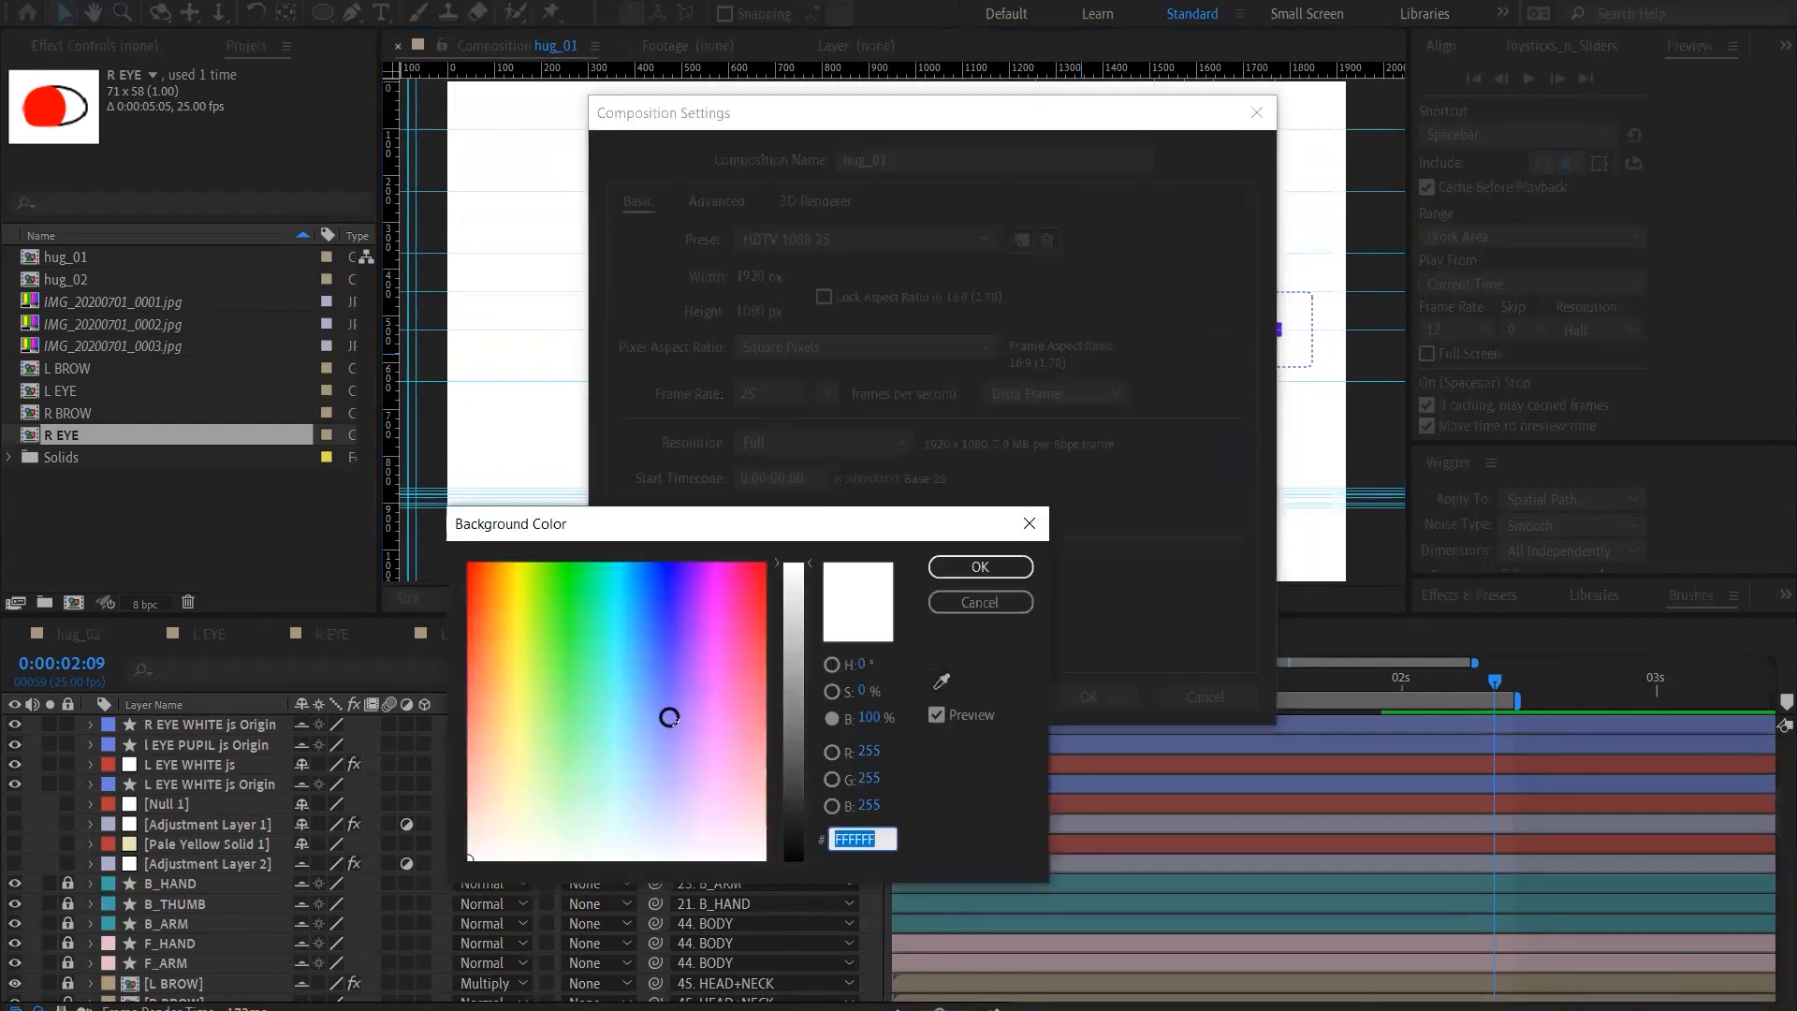
{"action": "left_click", "coordinate": [664, 712]}
{"action": "left_click", "coordinate": [644, 706]}
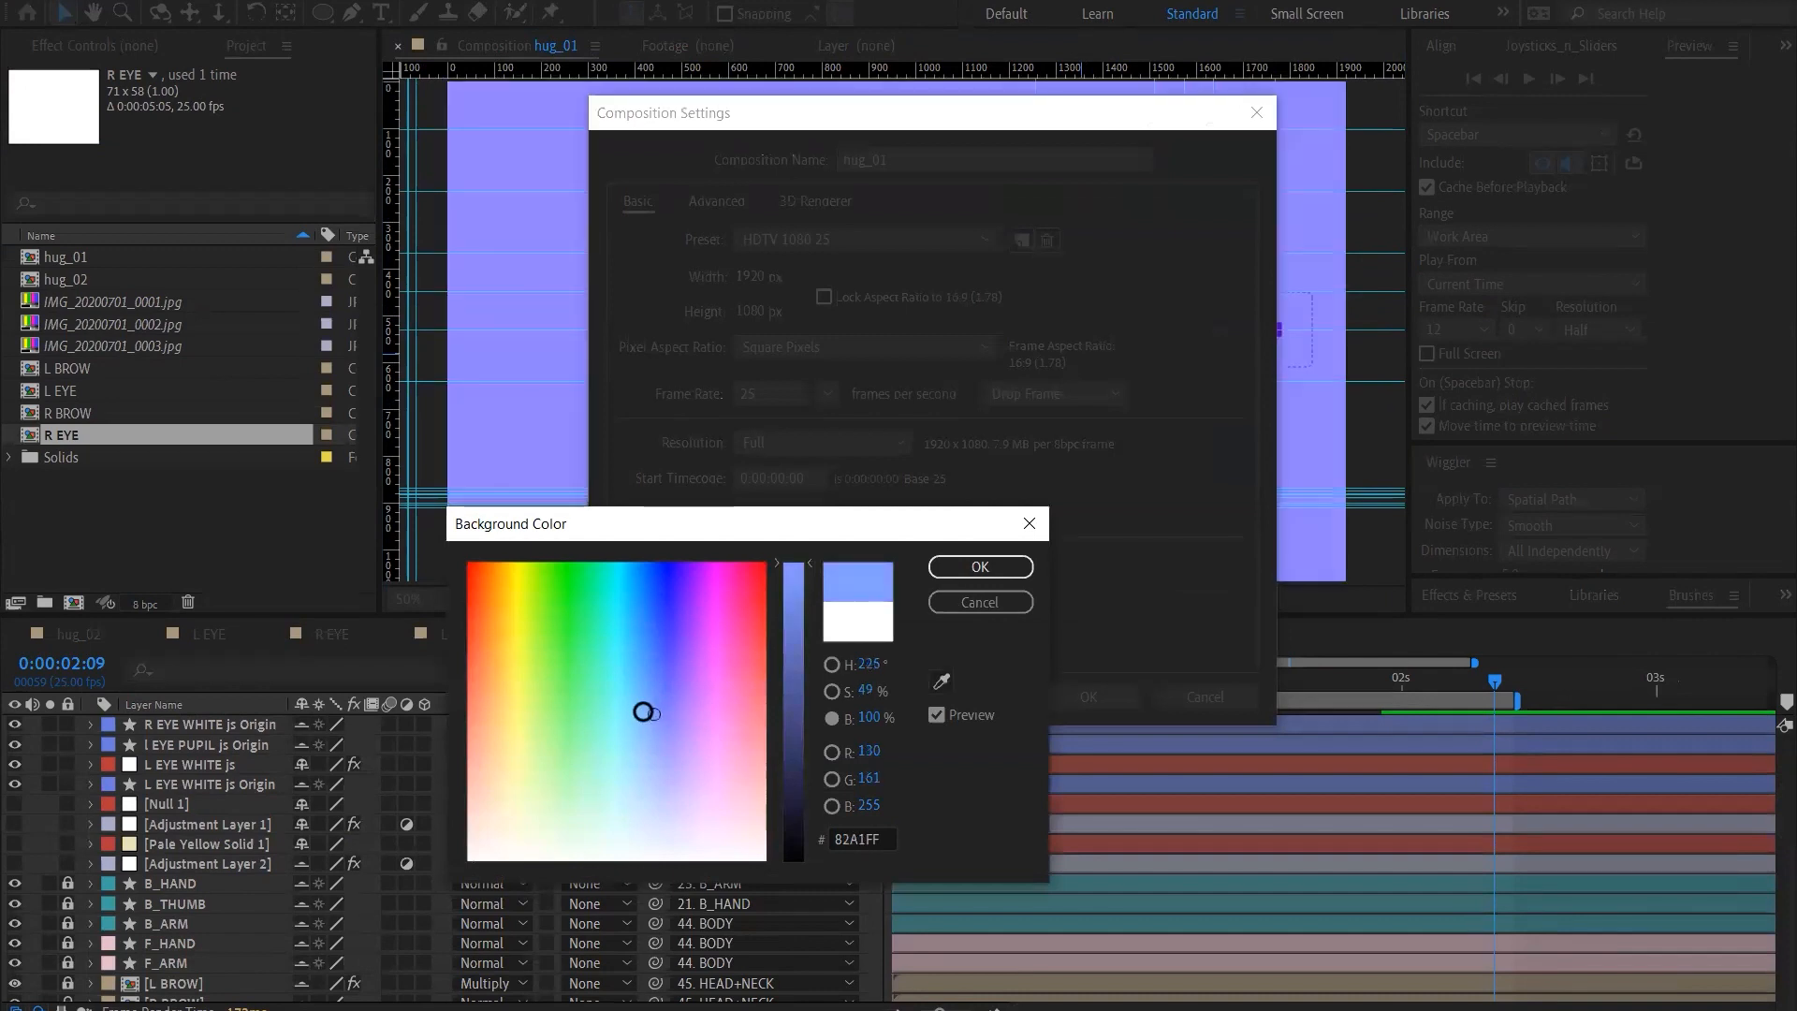
{"action": "left_click", "coordinate": [980, 567]}
{"action": "left_click", "coordinate": [1088, 697]}
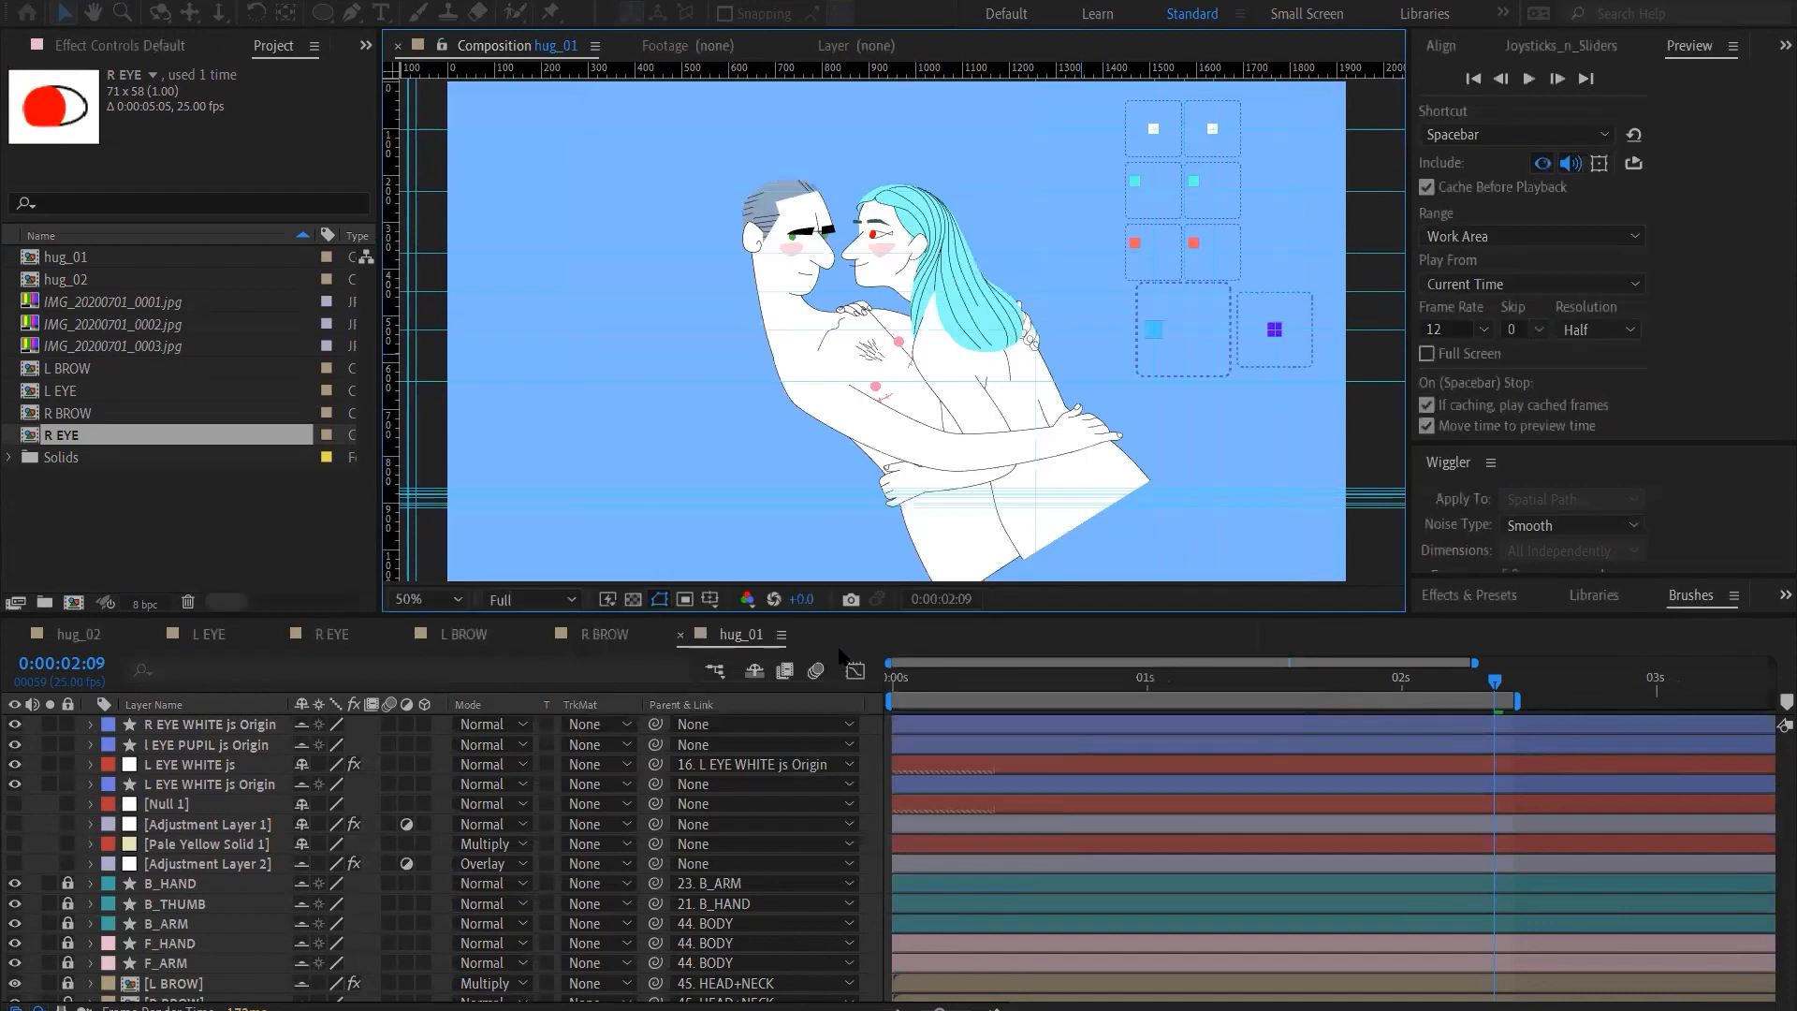
At 0:00:00:00, set the Colorize Hue of the F HEAD js layer's Hue/Saturation effect to 1x+82.0°
{"action": "left_click", "coordinate": [912, 683]}
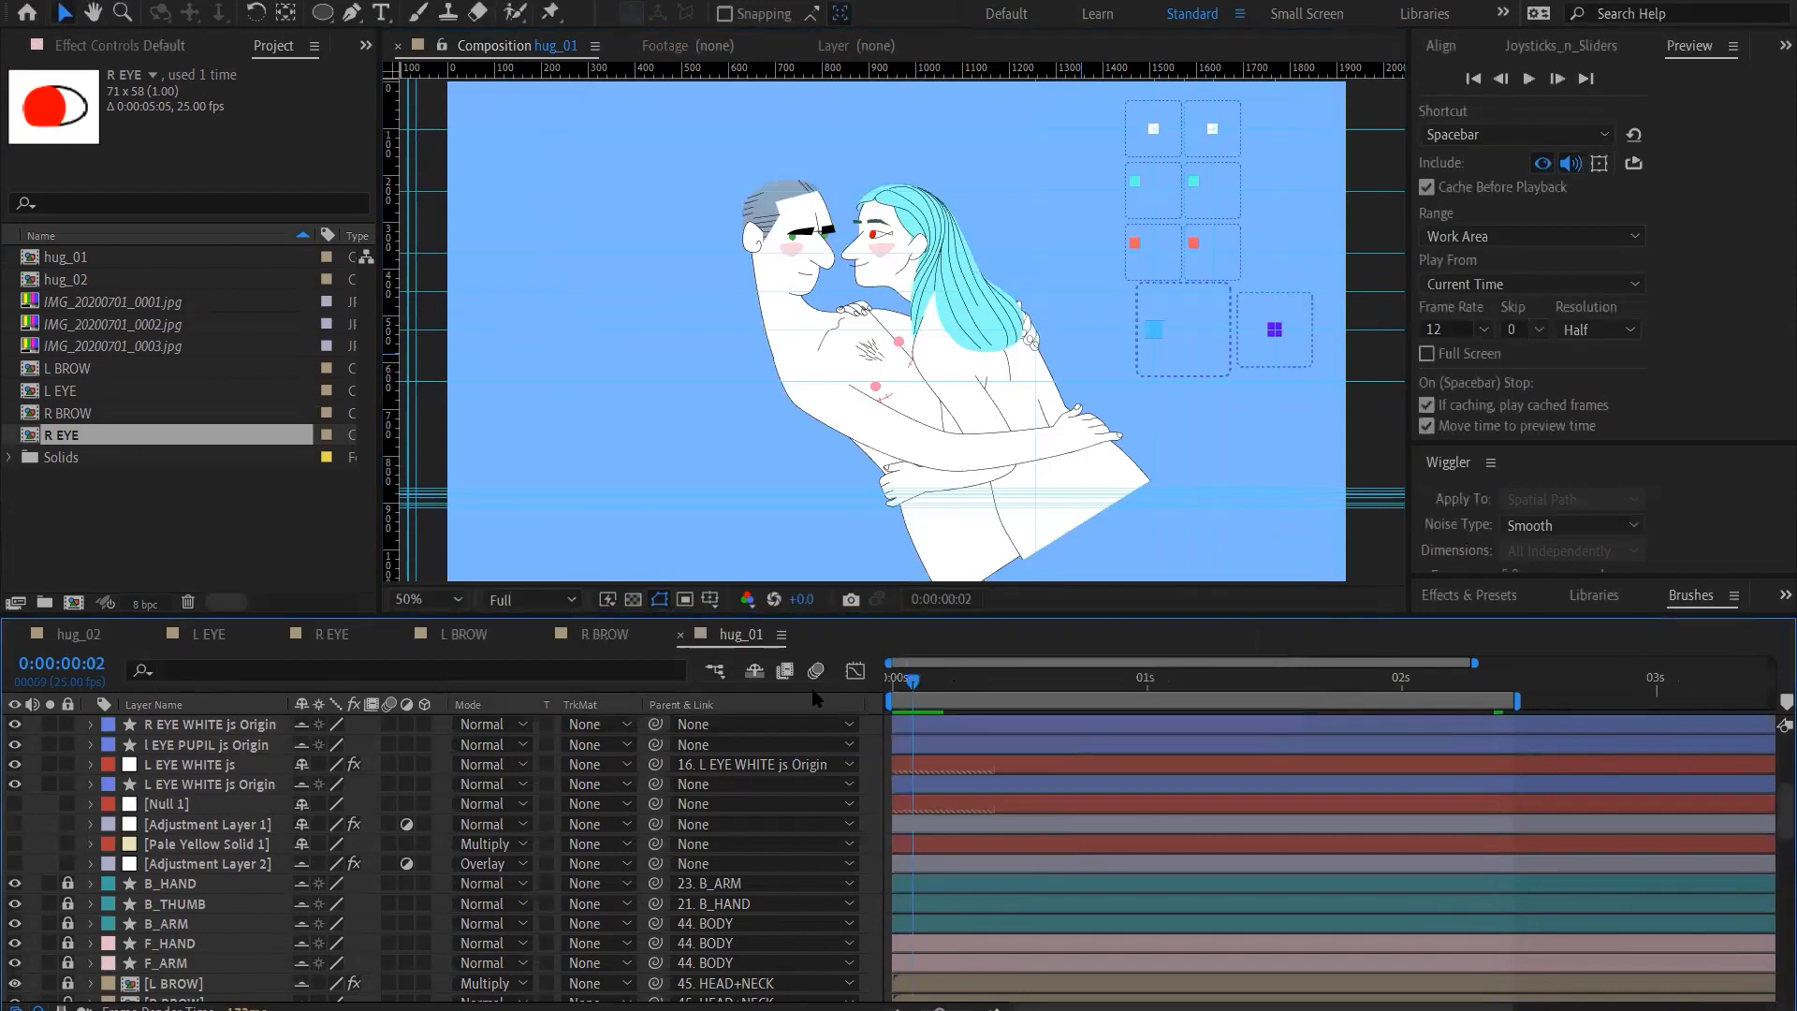
{"action": "left_click", "coordinate": [1159, 329]}
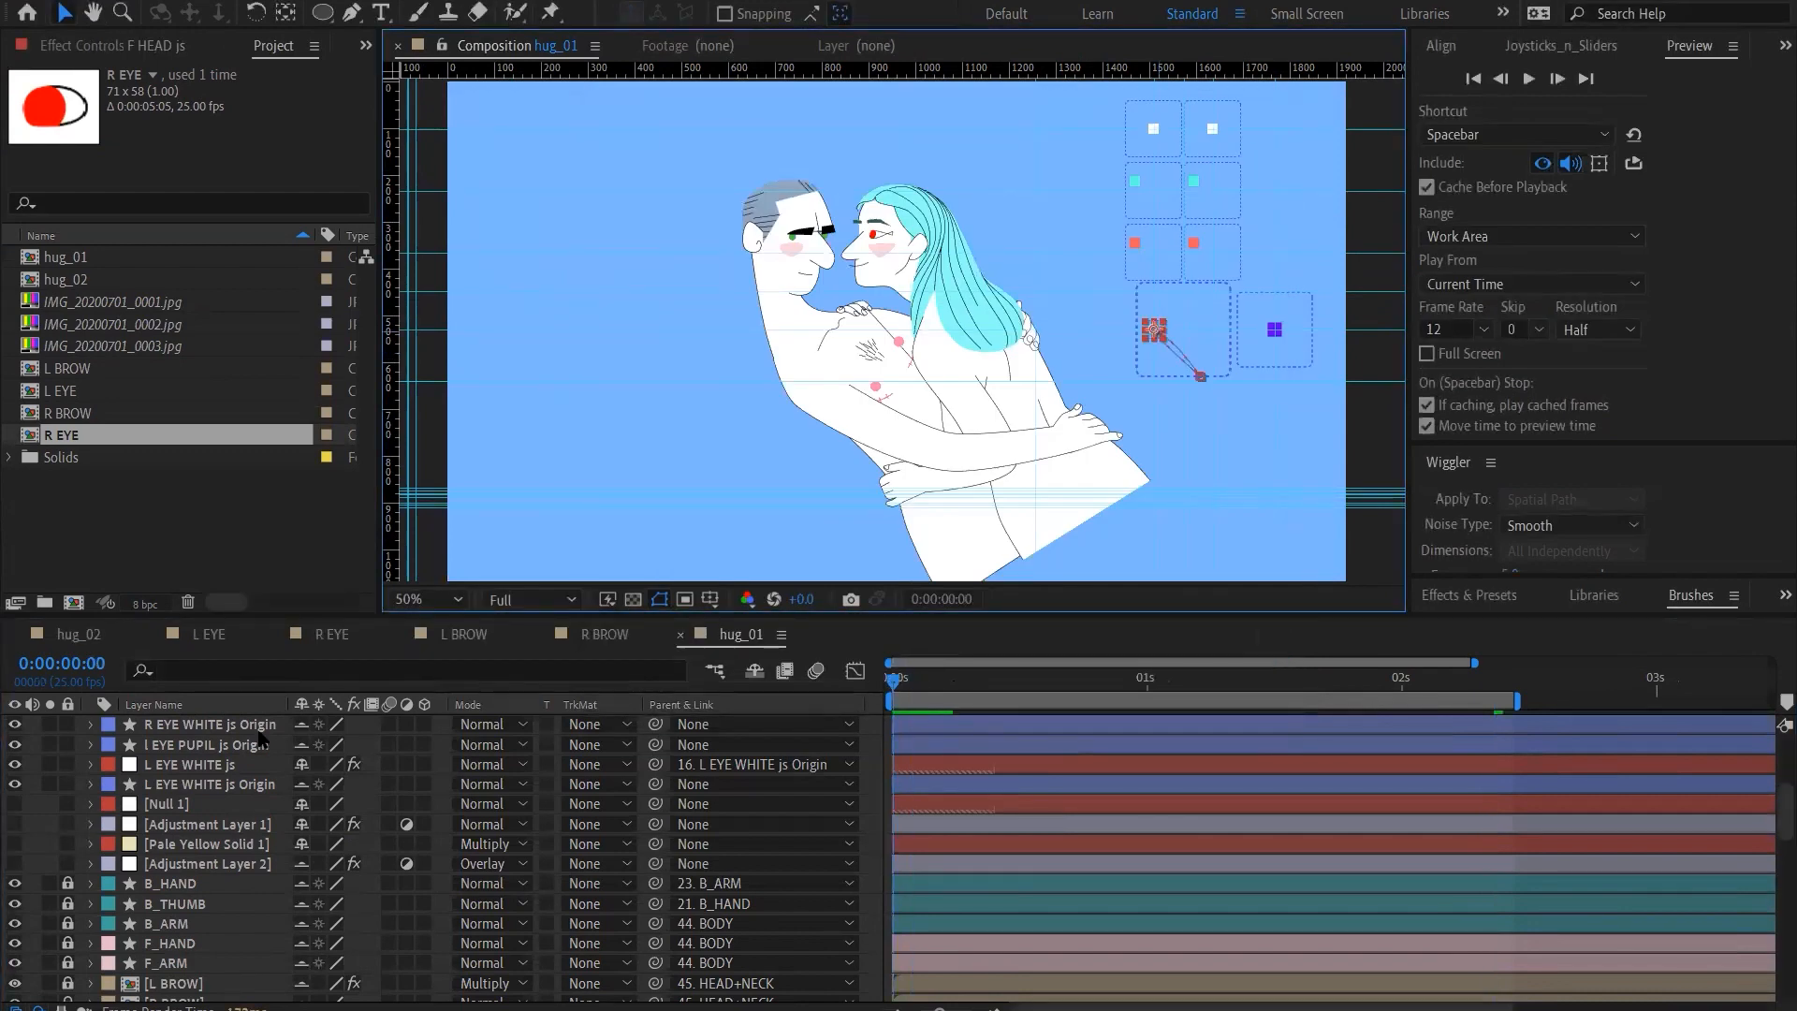
{"action": "left_click", "coordinate": [1153, 332]}
{"action": "scroll", "coordinate": [196, 943], "scroll_direction": "up", "scroll_amount": 3}
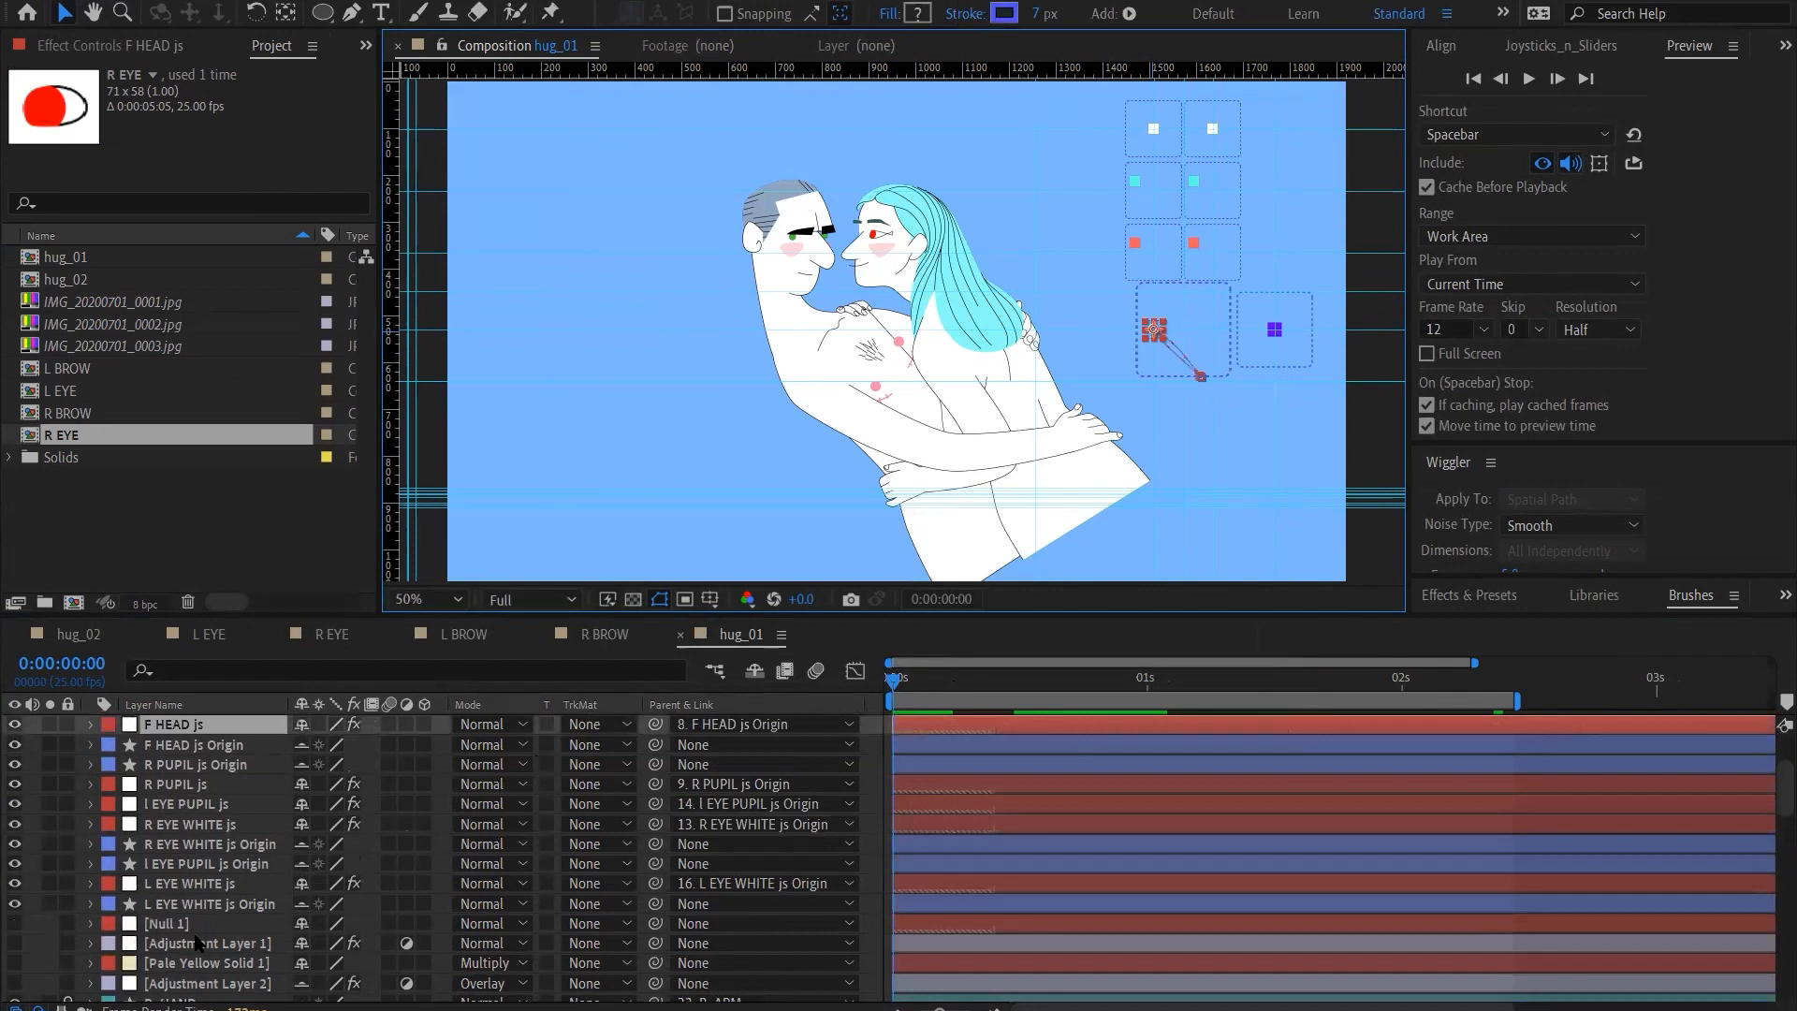
{"action": "left_click", "coordinate": [91, 724]}
{"action": "left_click", "coordinate": [111, 746]}
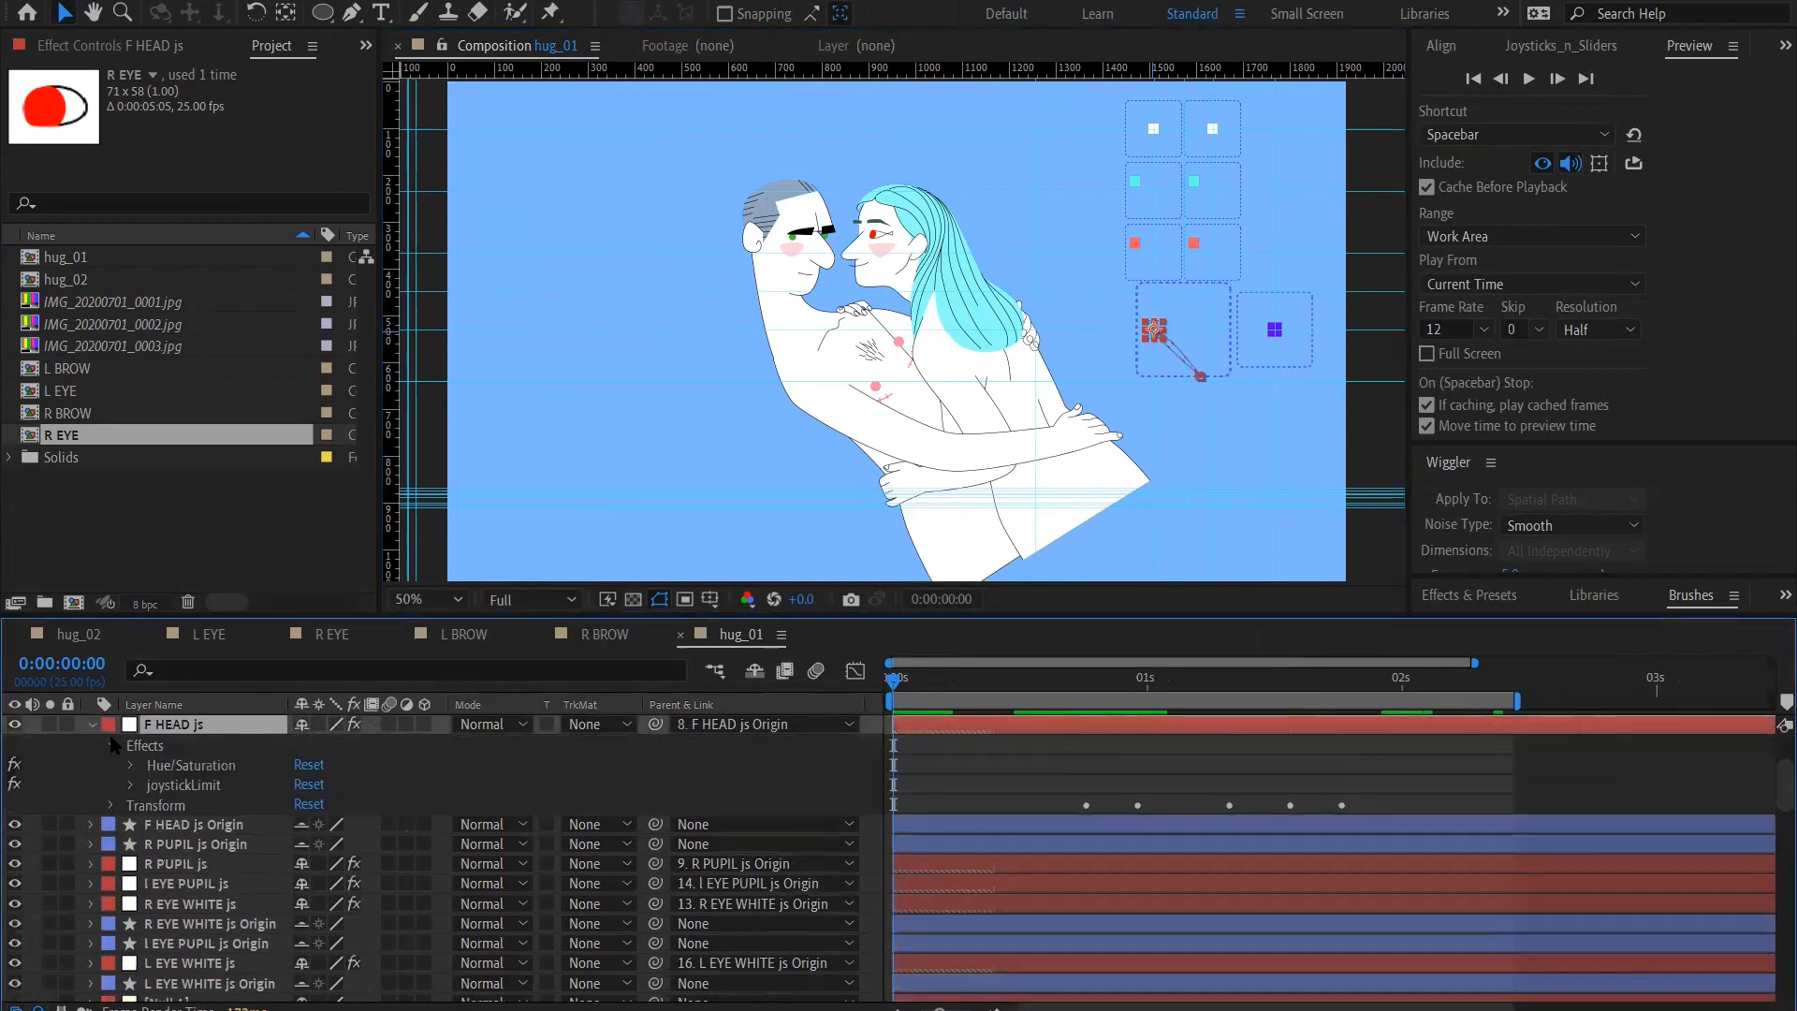
{"action": "left_click", "coordinate": [171, 765]}
{"action": "left_click", "coordinate": [140, 45]}
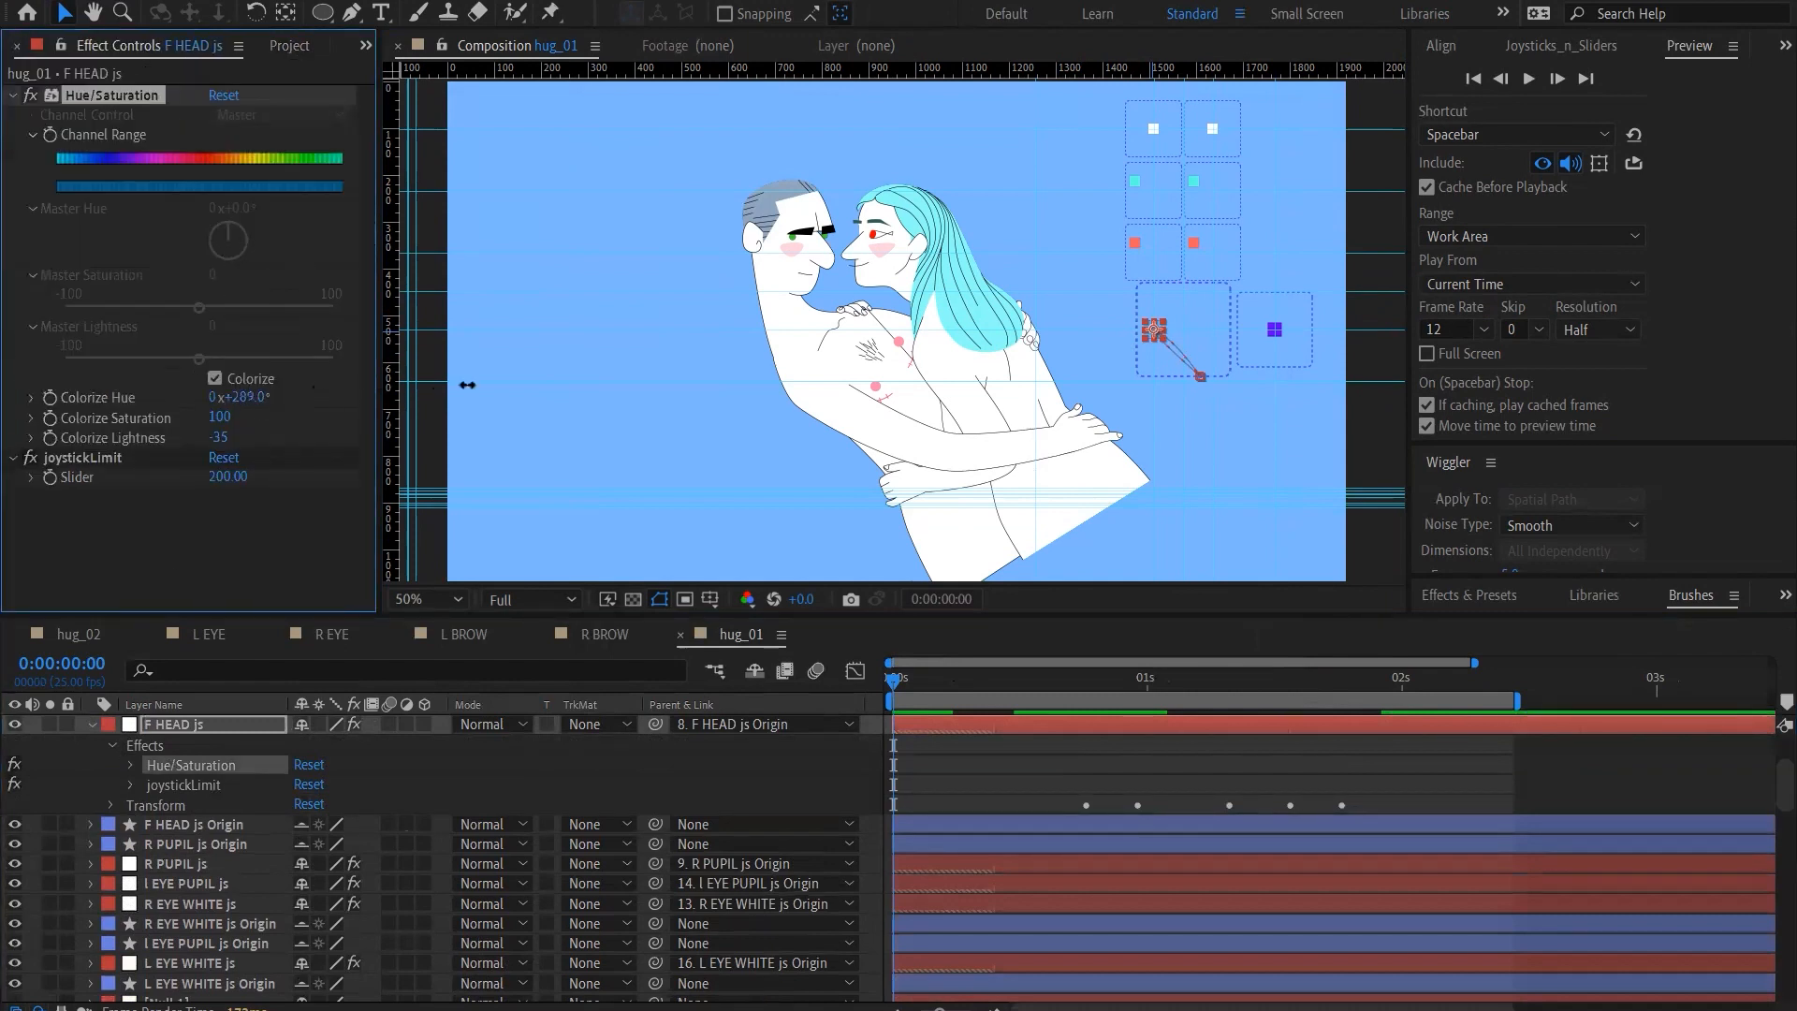
{"action": "left_click_drag", "start_coordinate": [543, 383], "coordinate": [543, 382]}
{"action": "left_click", "coordinate": [266, 552]}
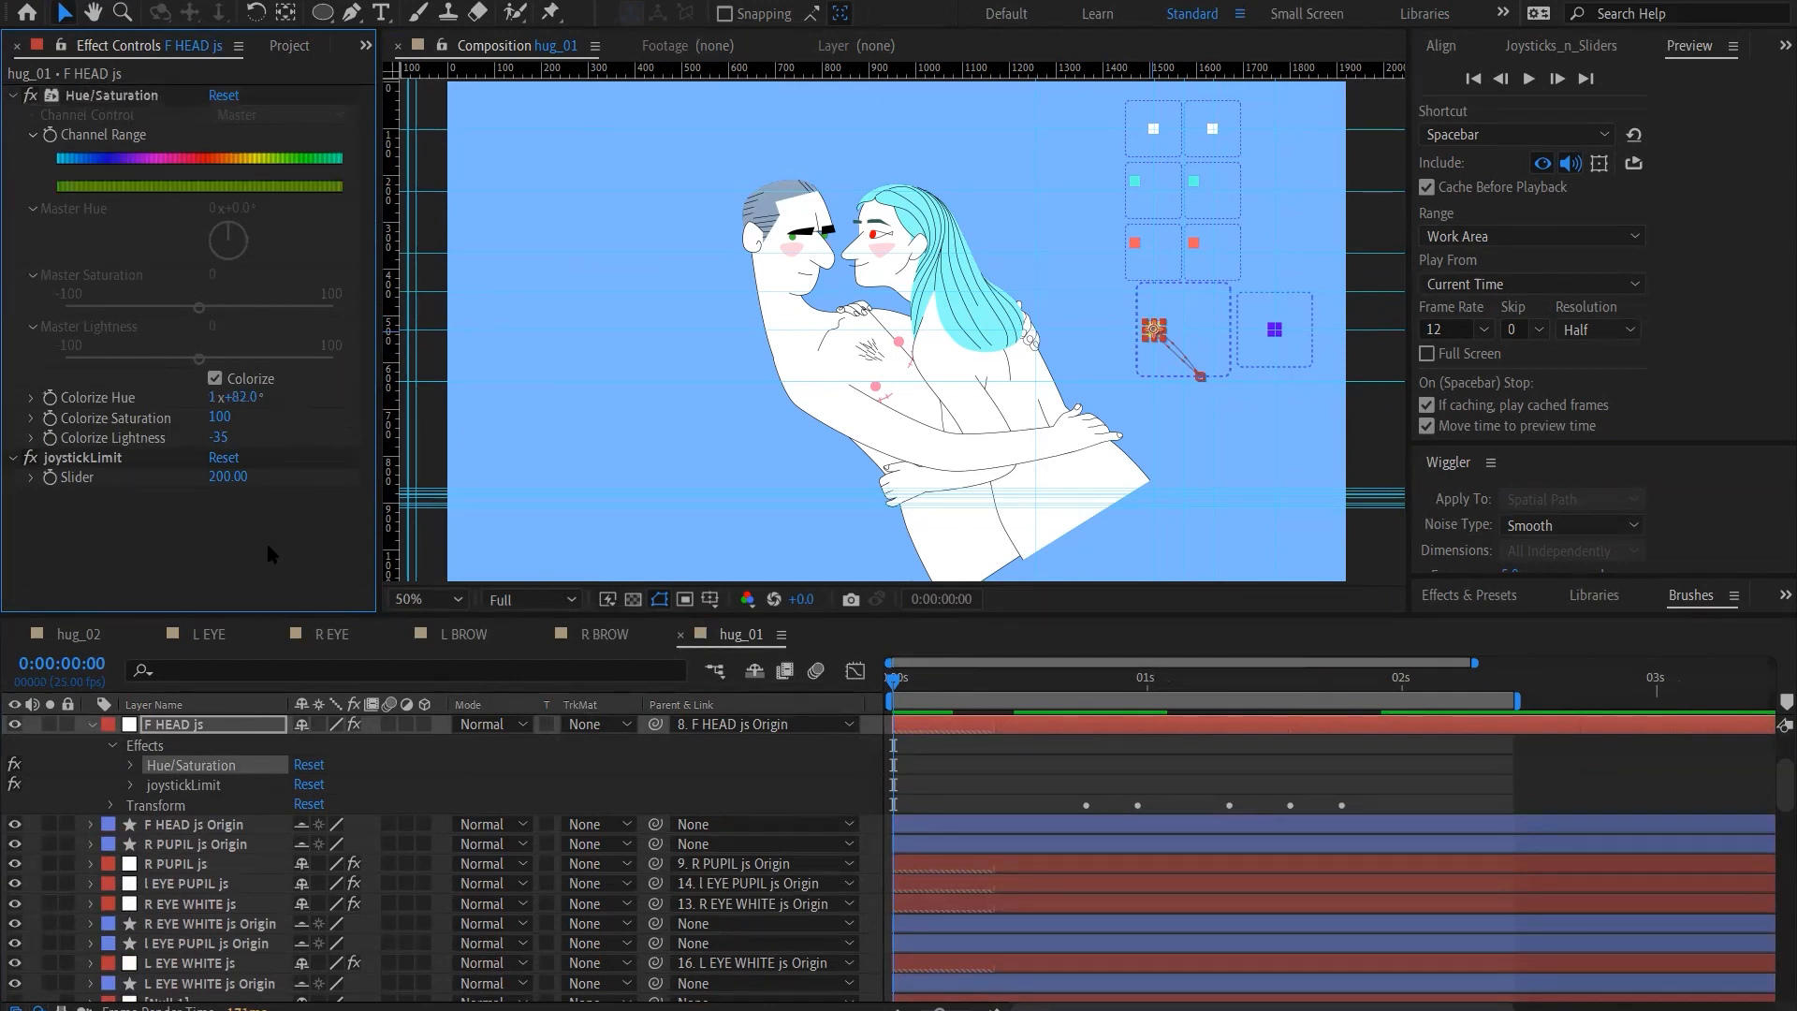
{"action": "left_click", "coordinate": [70, 772]}
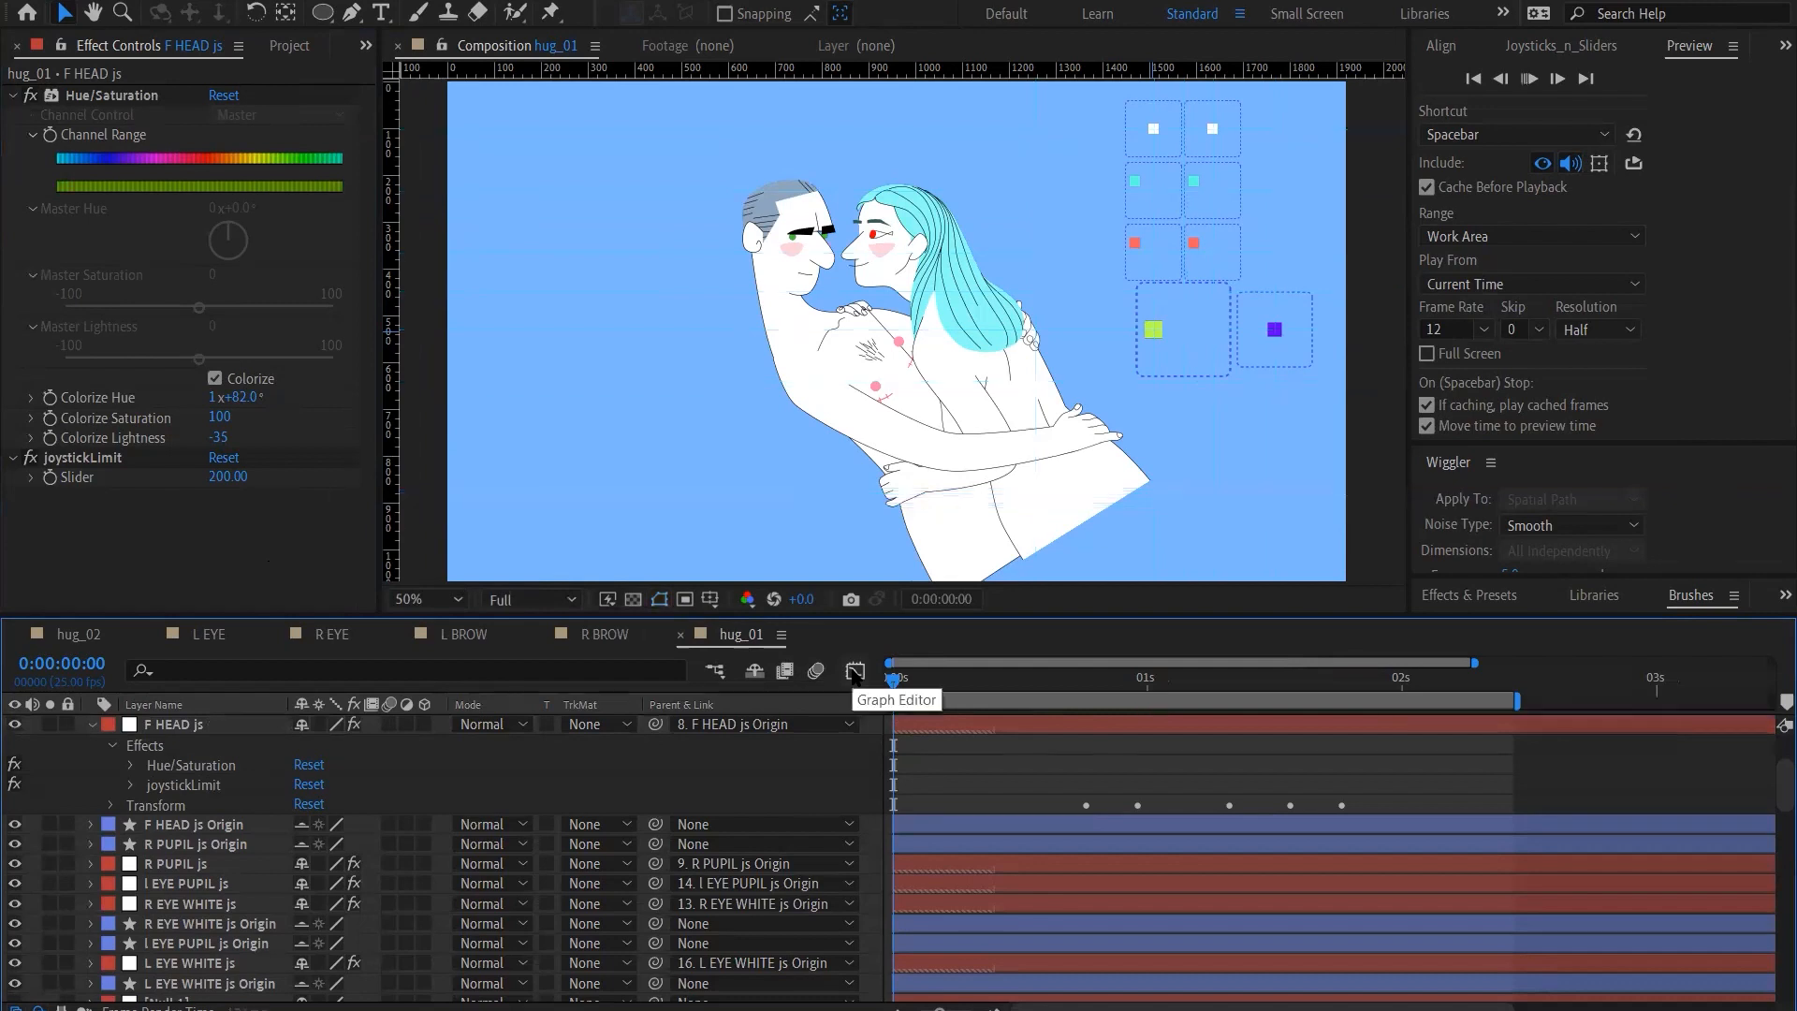
Play the hug_01 preview to examine how the keyframed controllers drive the animation
{"action": "key", "text": "space"}
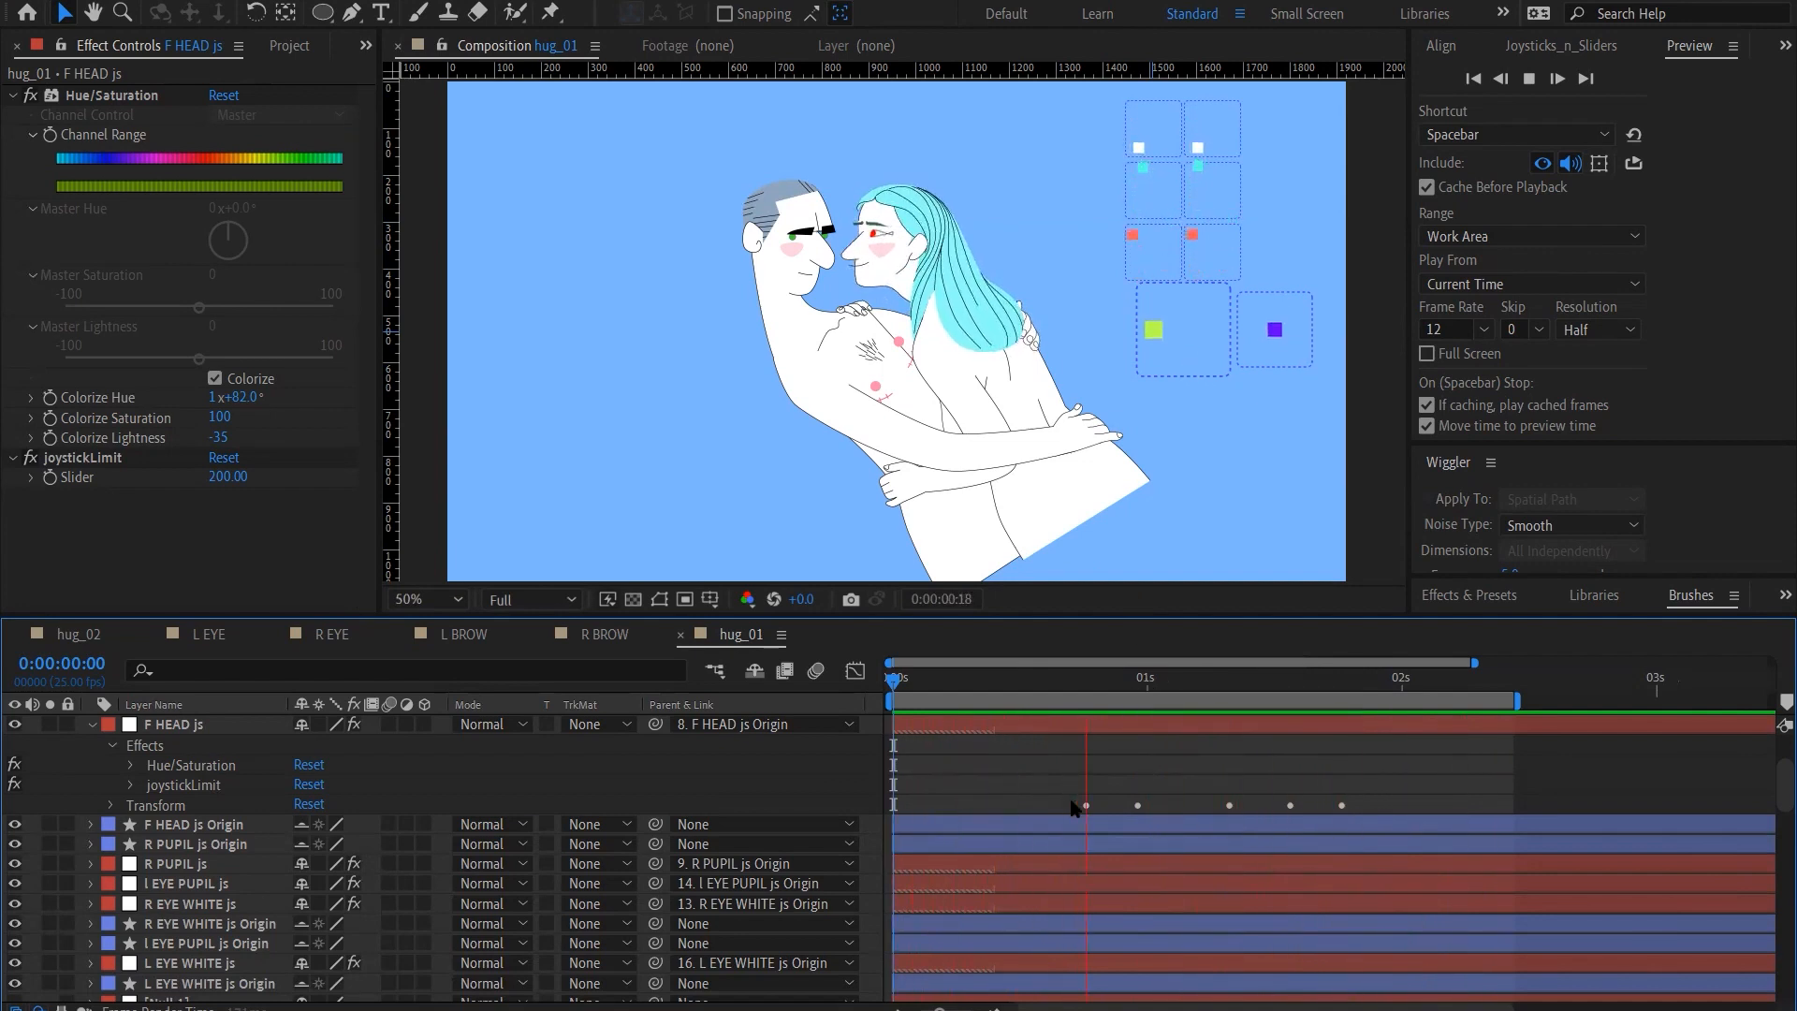
{"action": "scroll", "coordinate": [1215, 777], "scroll_direction": "down", "scroll_amount": 5}
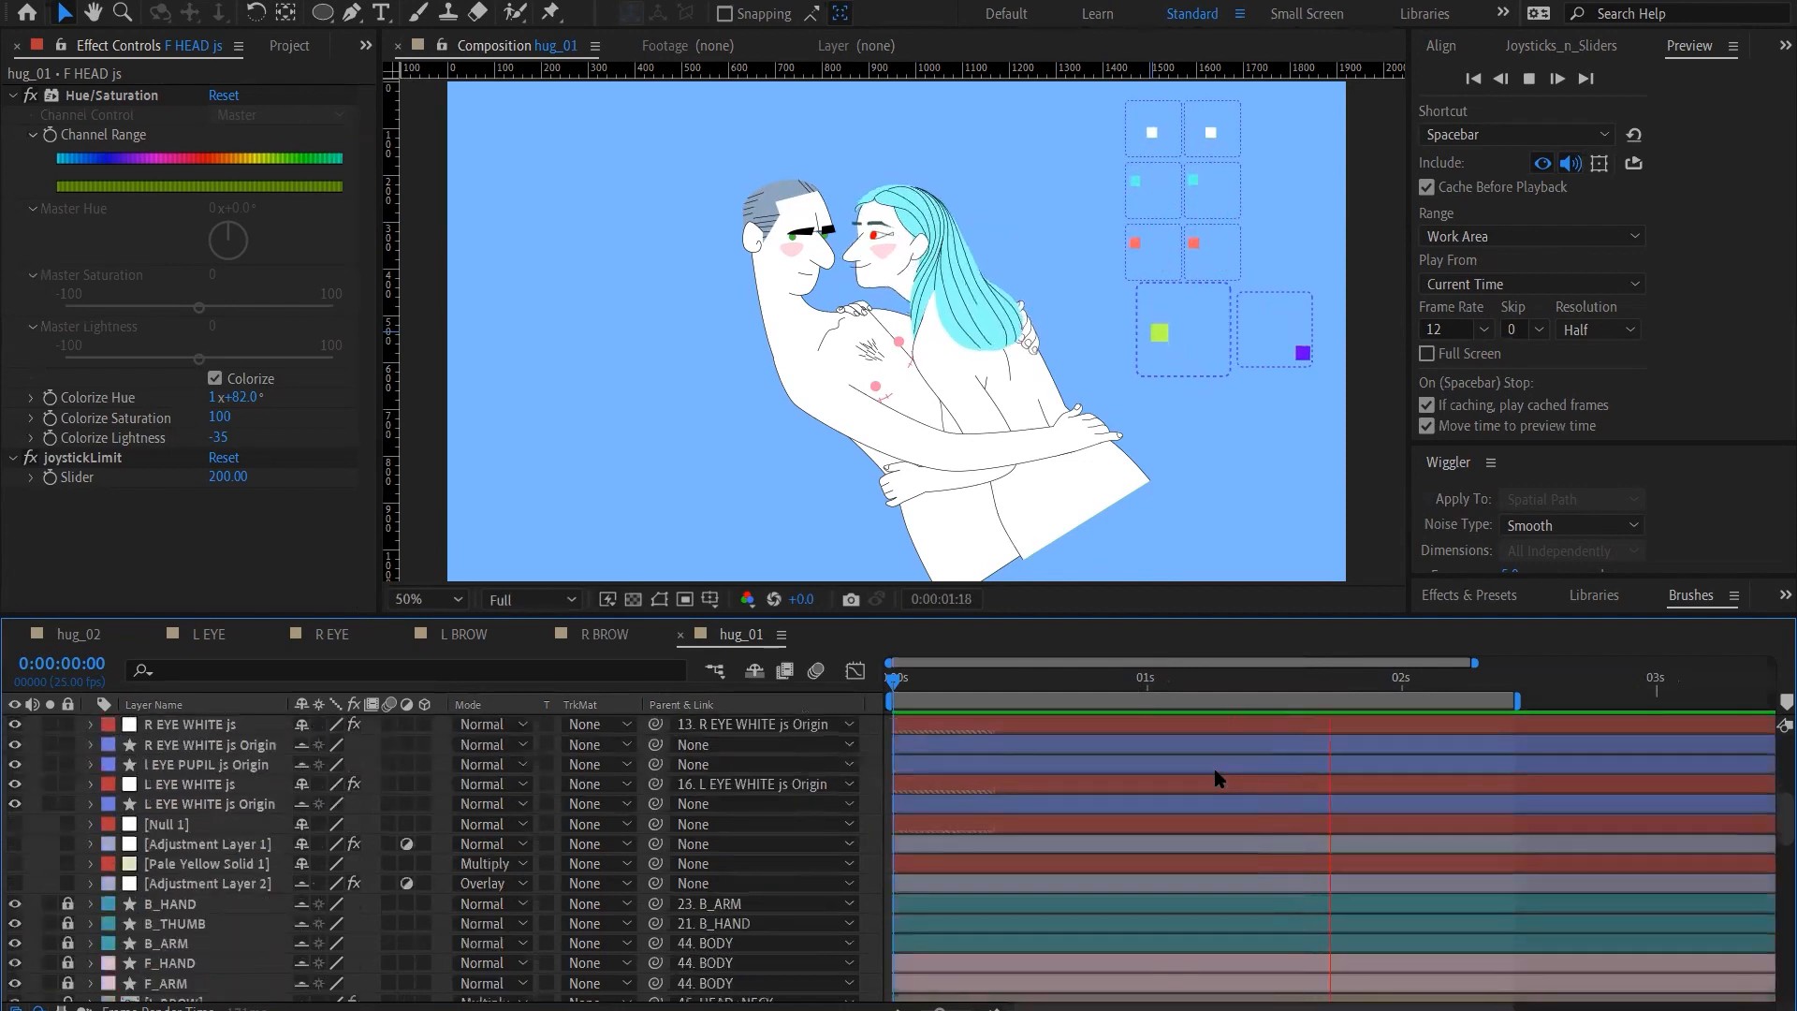
Reveal the keyframed properties of the hug_01 layers and examine the Position keyframes of the joystick controllers
{"action": "key", "text": "u"}
{"action": "scroll", "coordinate": [1208, 781], "scroll_direction": "up", "scroll_amount": 1}
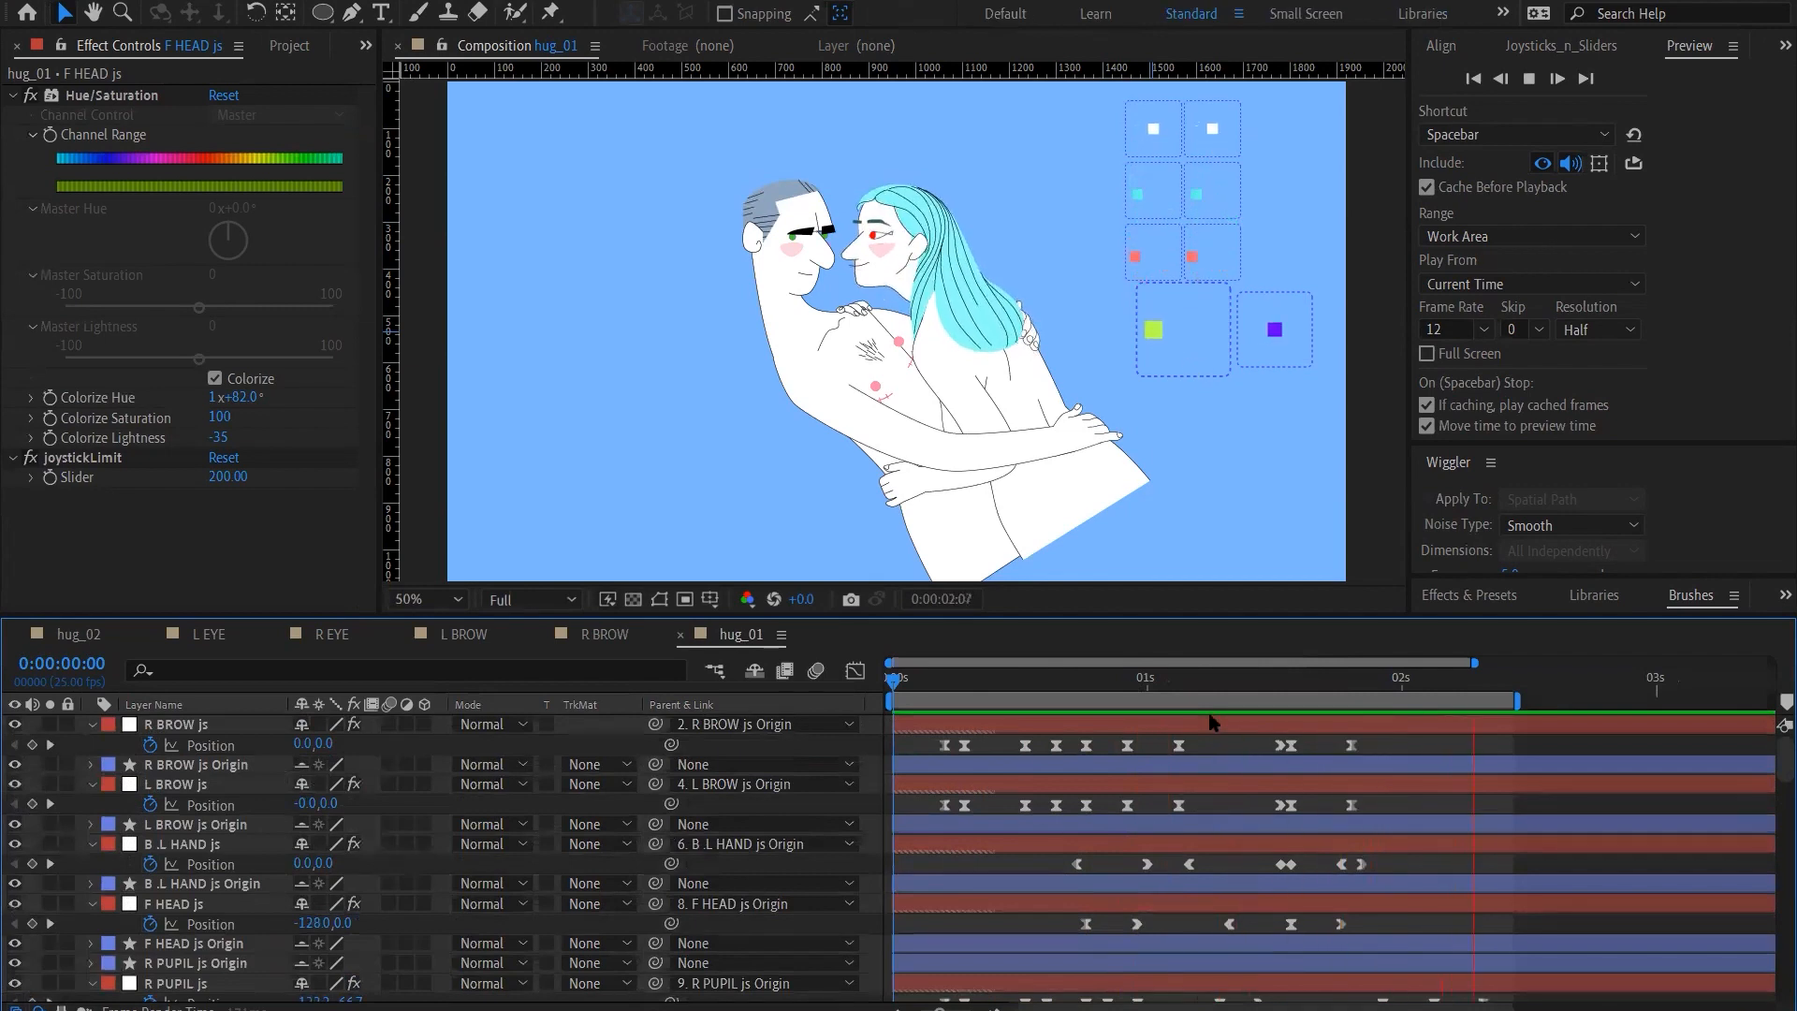
{"action": "scroll", "coordinate": [1210, 722], "scroll_direction": "down", "scroll_amount": 1}
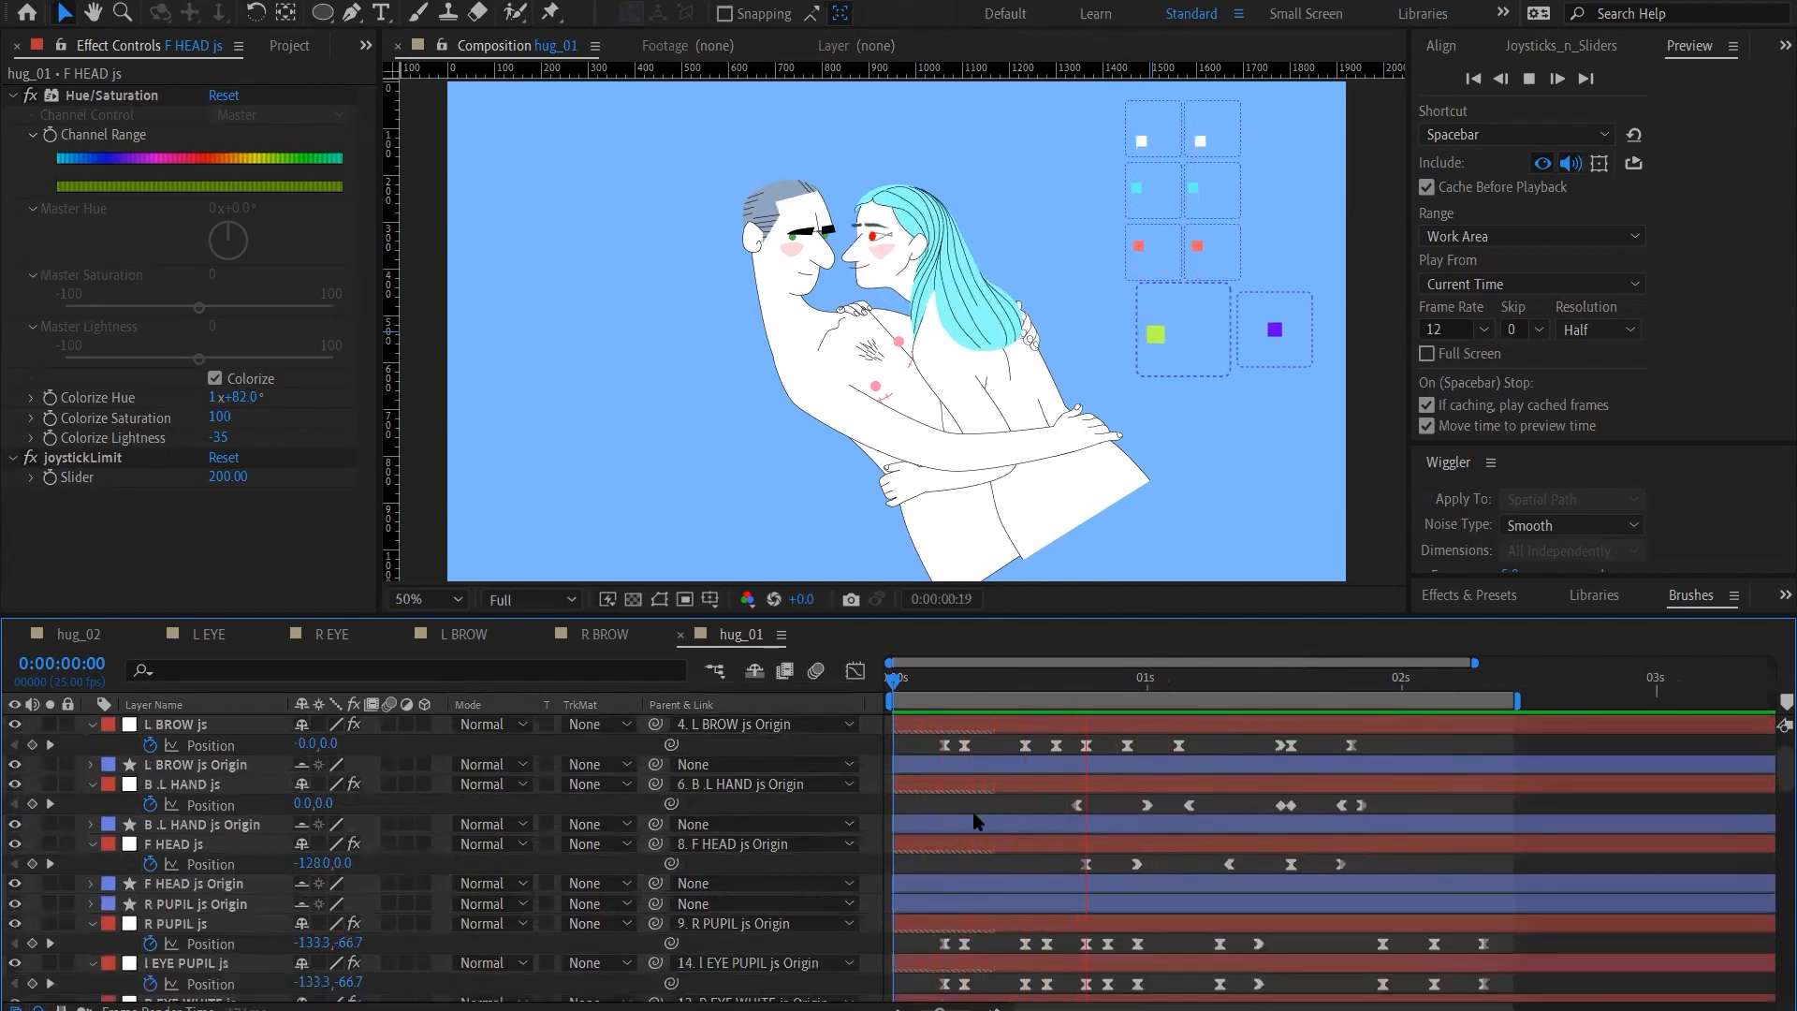